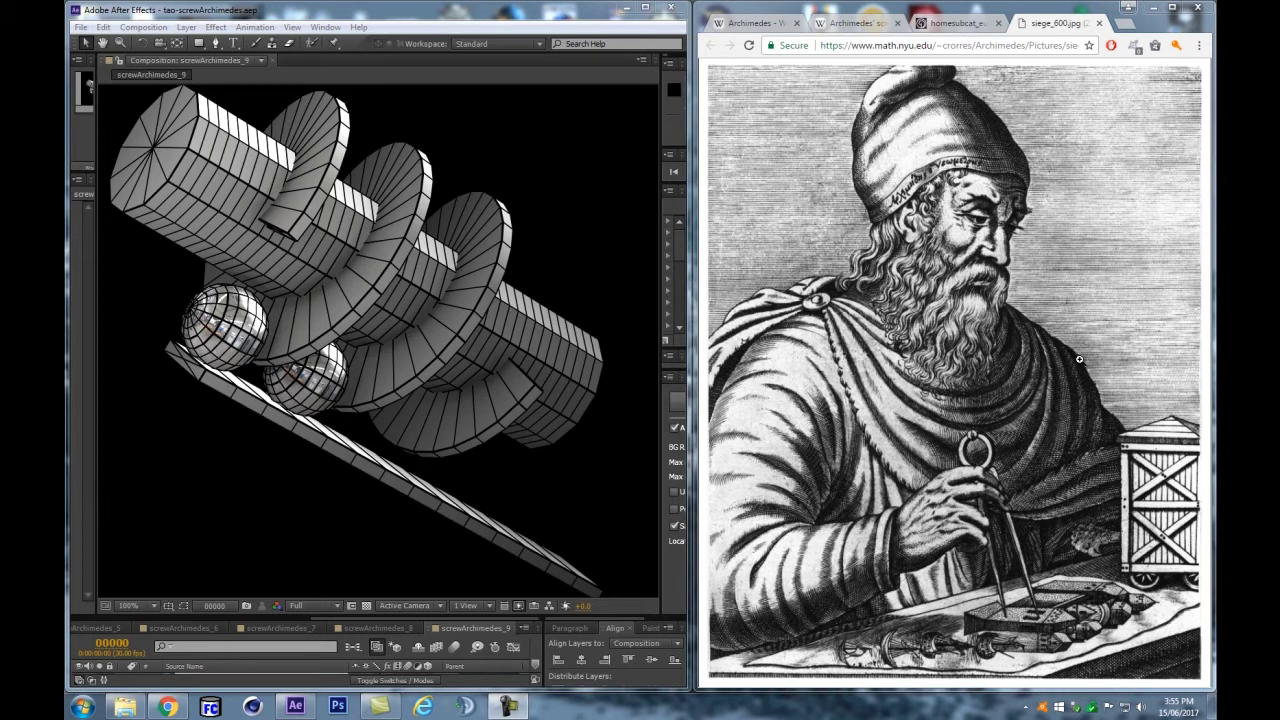
Step: Switch to the browser and look through the Wikipedia article on Archimedes, down to its claw and heat ray sections
click(510, 6)
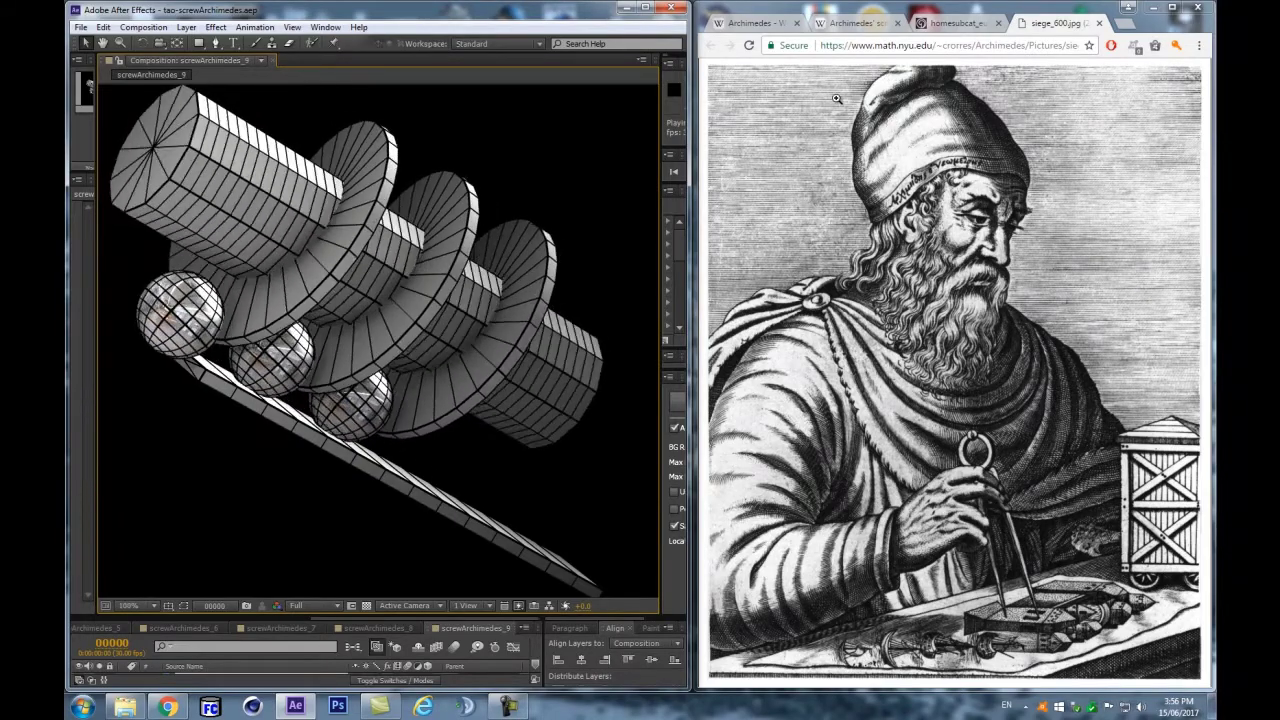
click(757, 20)
scroll(908, 195, down, 5)
scroll(908, 195, down, 5)
scroll(927, 210, up, 9)
scroll(927, 210, up, 1)
scroll(920, 205, down, 5)
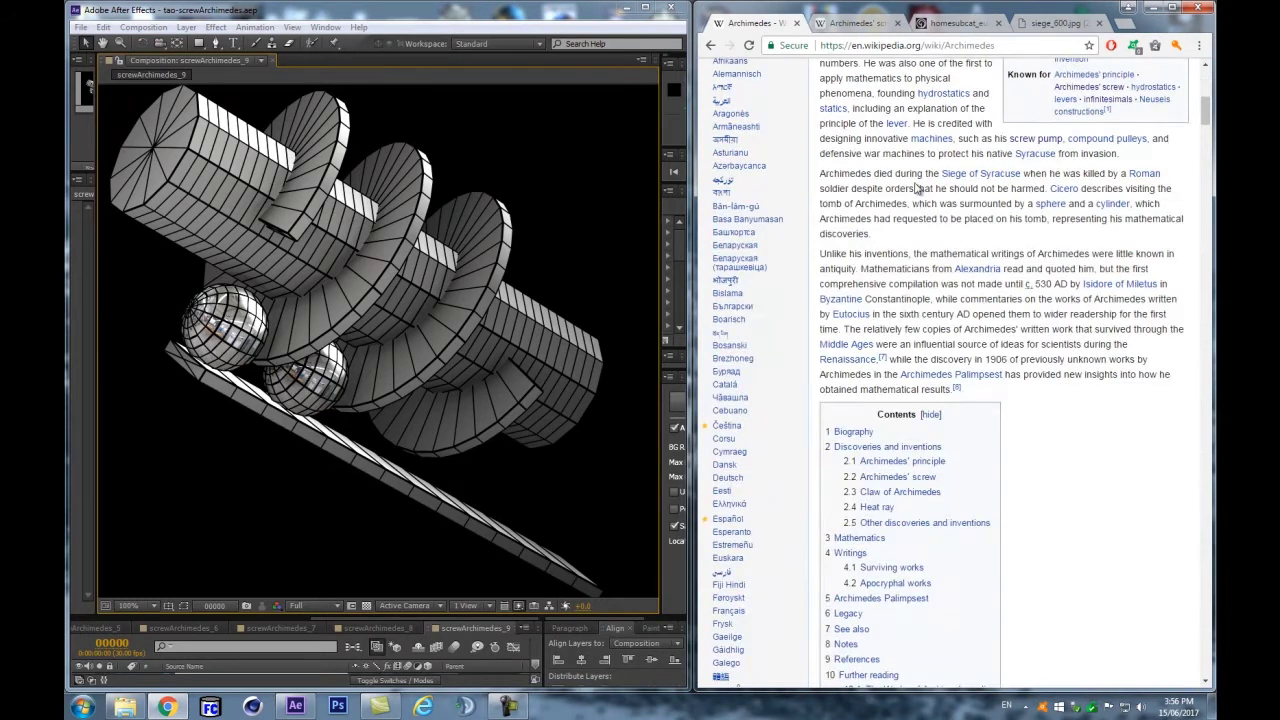
scroll(918, 203, down, 10)
scroll(920, 207, down, 6)
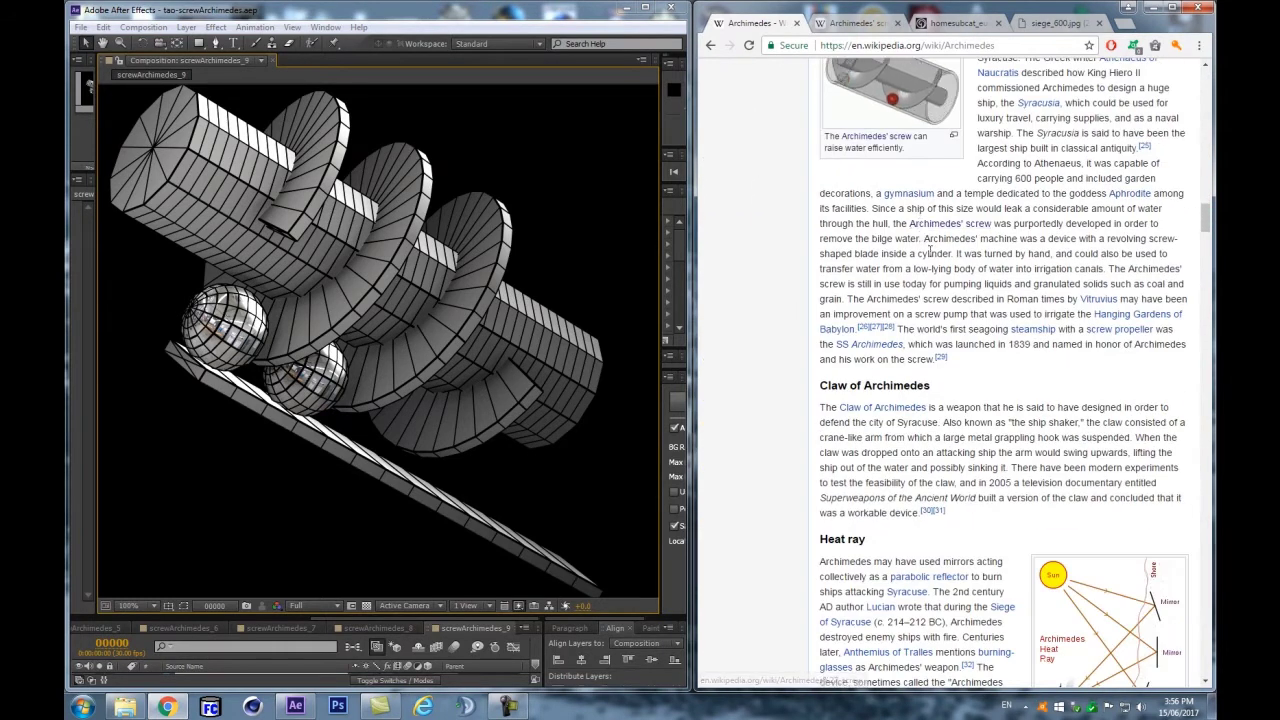
scroll(926, 245, down, 2)
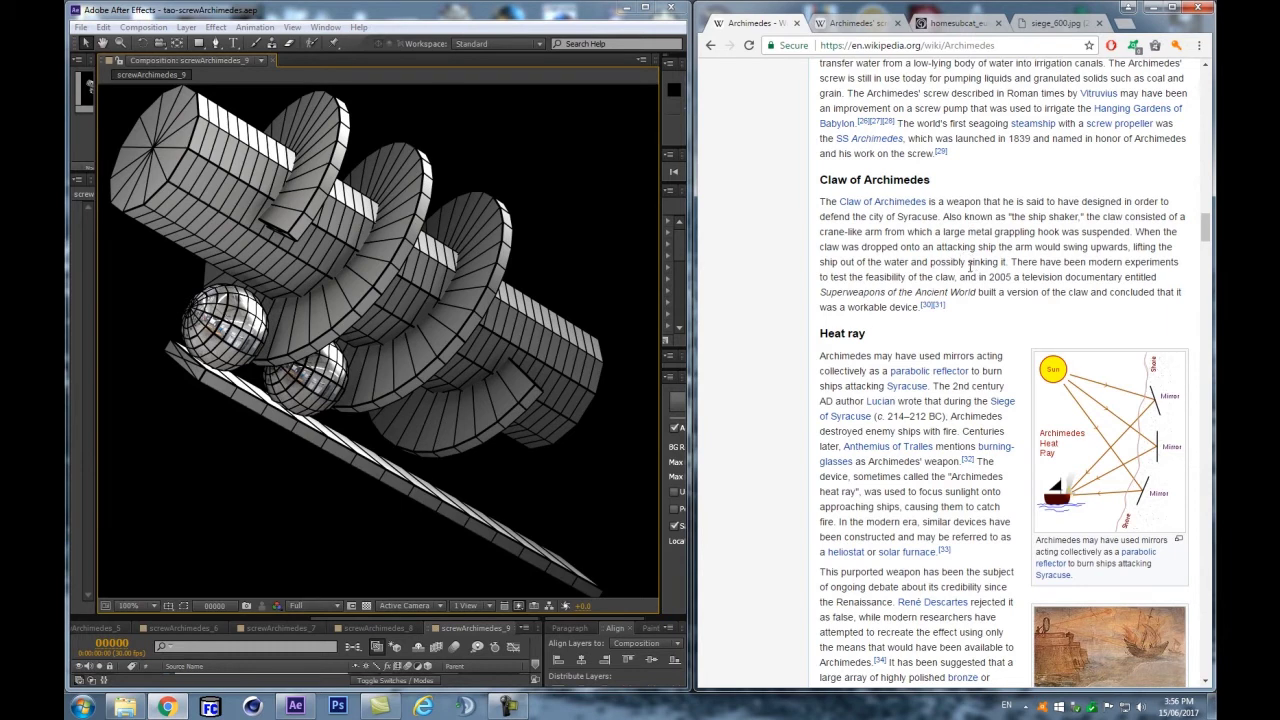
scroll(969, 266, down, 1)
scroll(969, 266, down, 2)
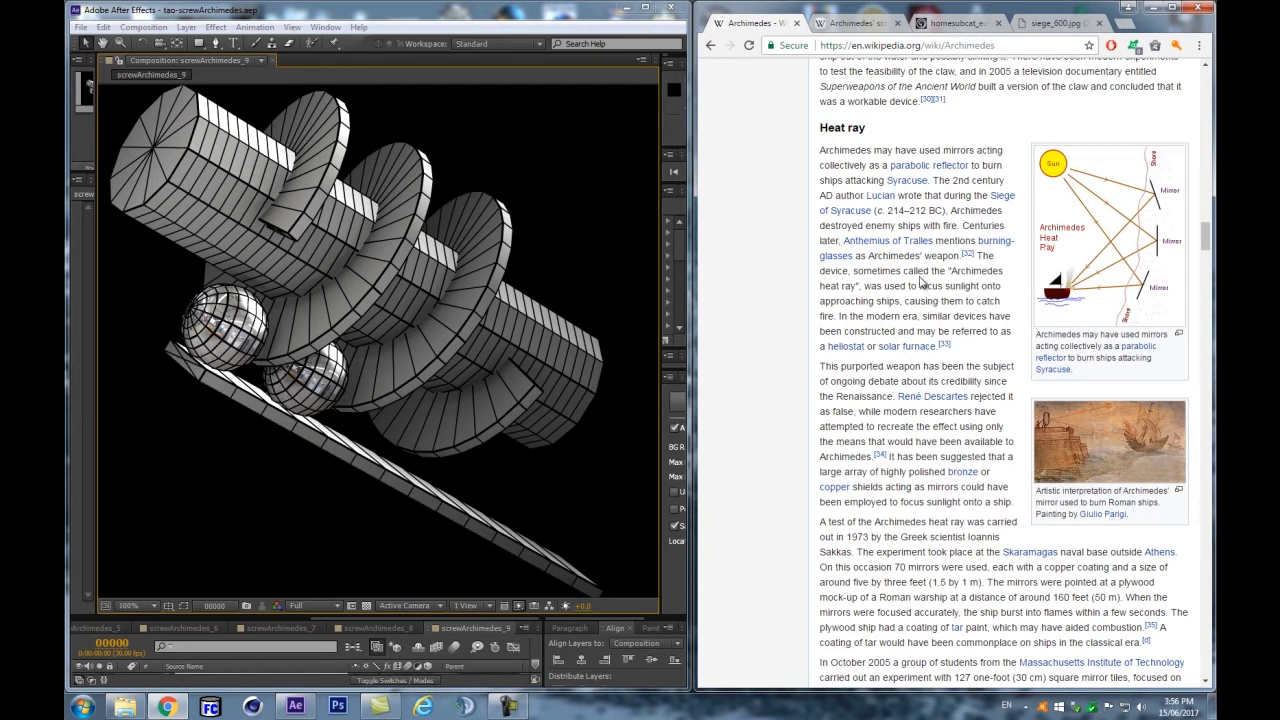
scroll(908, 288, down, 1)
scroll(910, 290, down, 5)
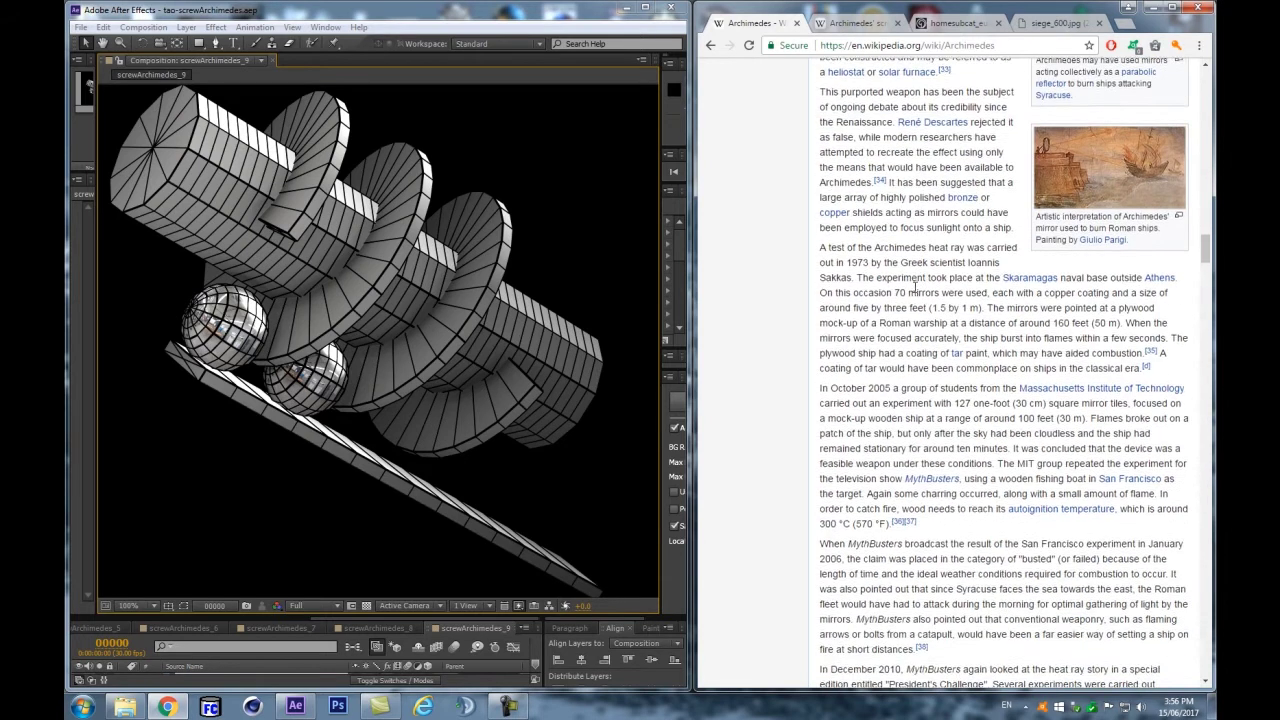
Step: Look through the article's sections on other discoveries and inventions, mathematics and writings
scroll(912, 292, down, 4)
scroll(912, 292, up, 4)
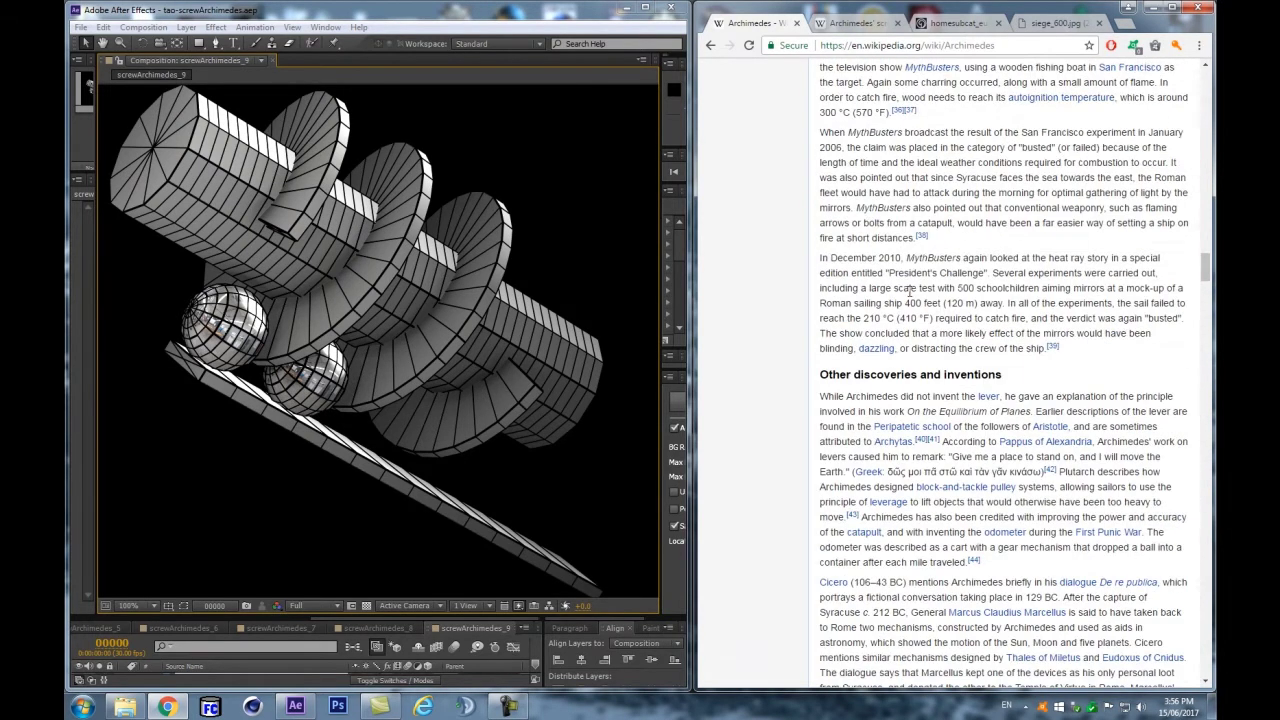
scroll(928, 289, down, 5)
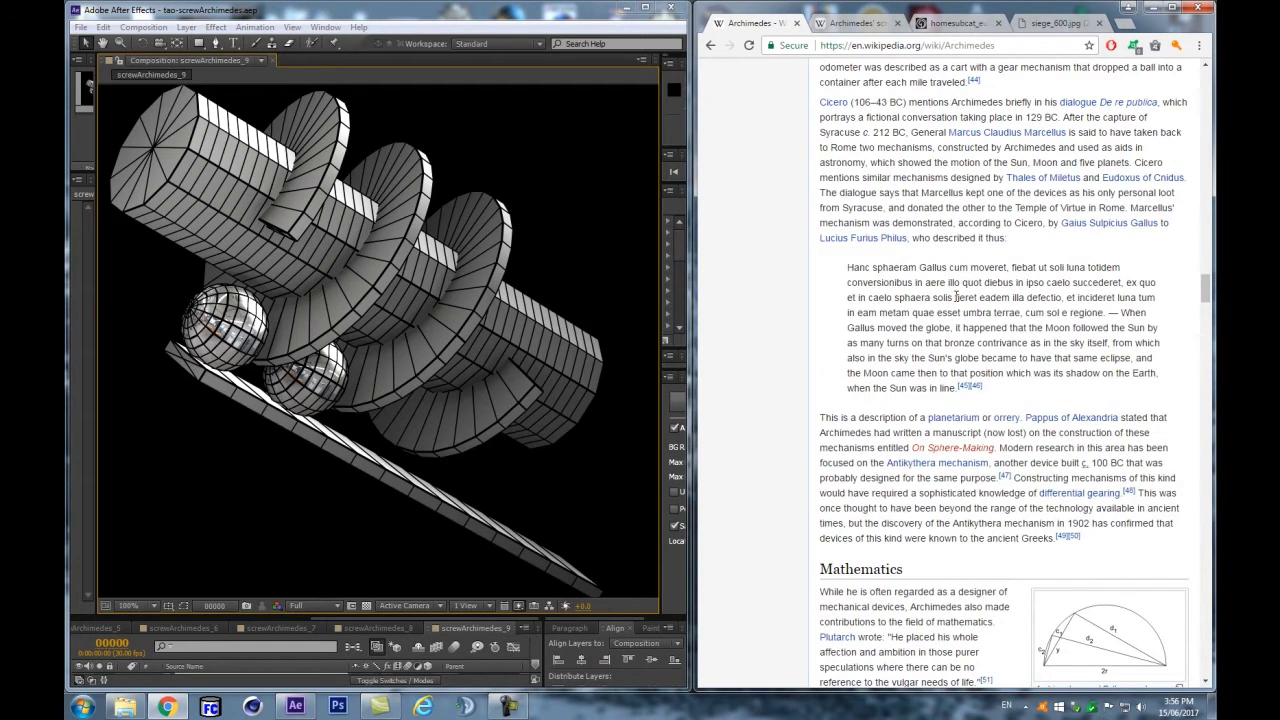
scroll(956, 297, down, 6)
scroll(956, 296, up, 3)
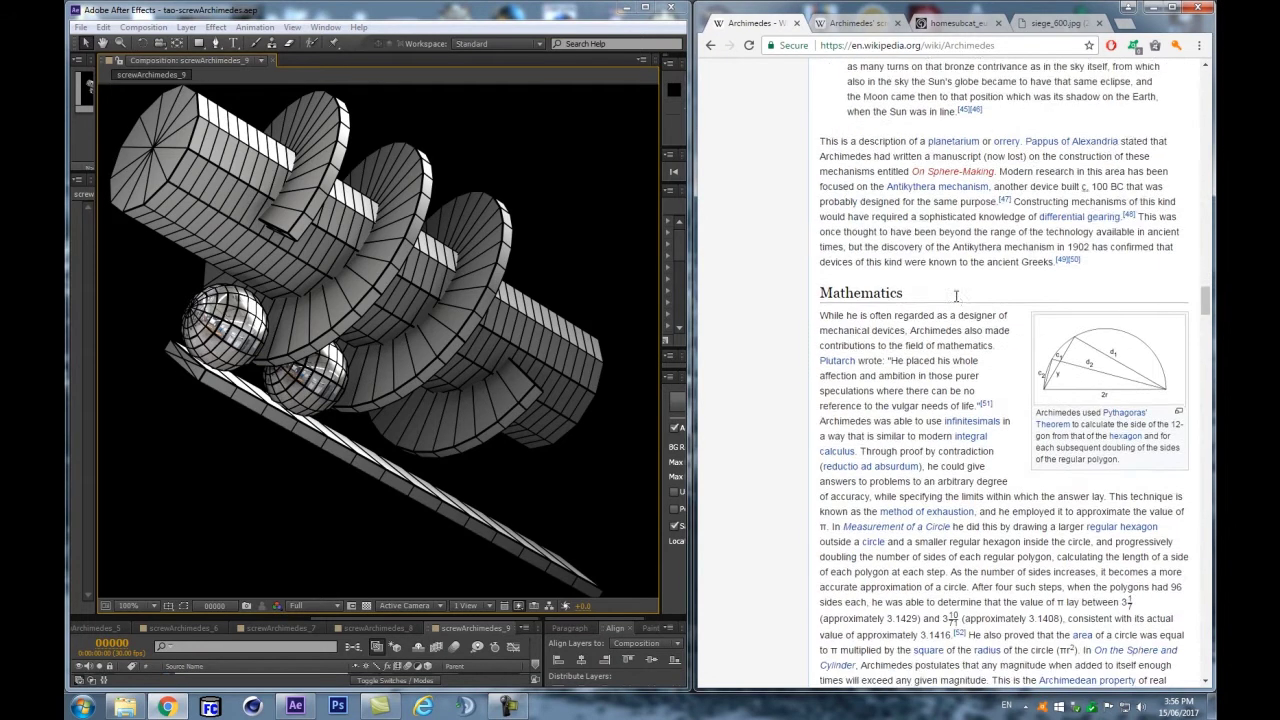
scroll(956, 296, down, 10)
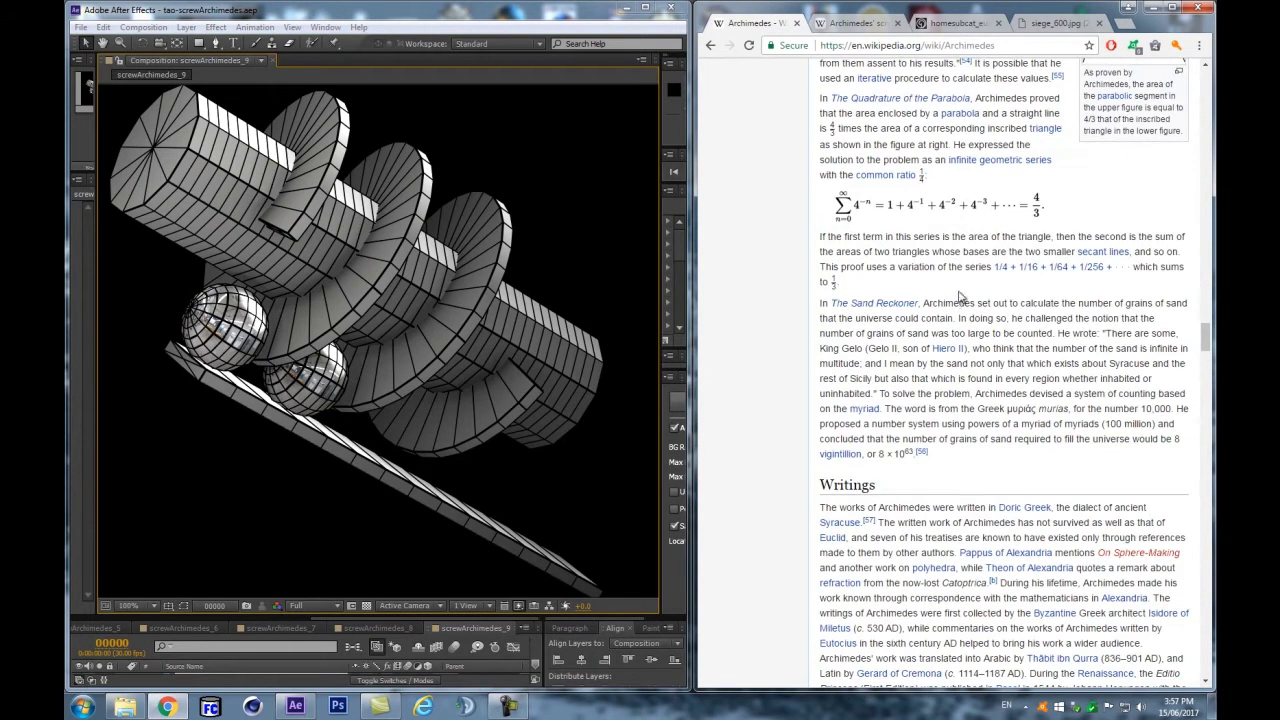
scroll(960, 300, down, 3)
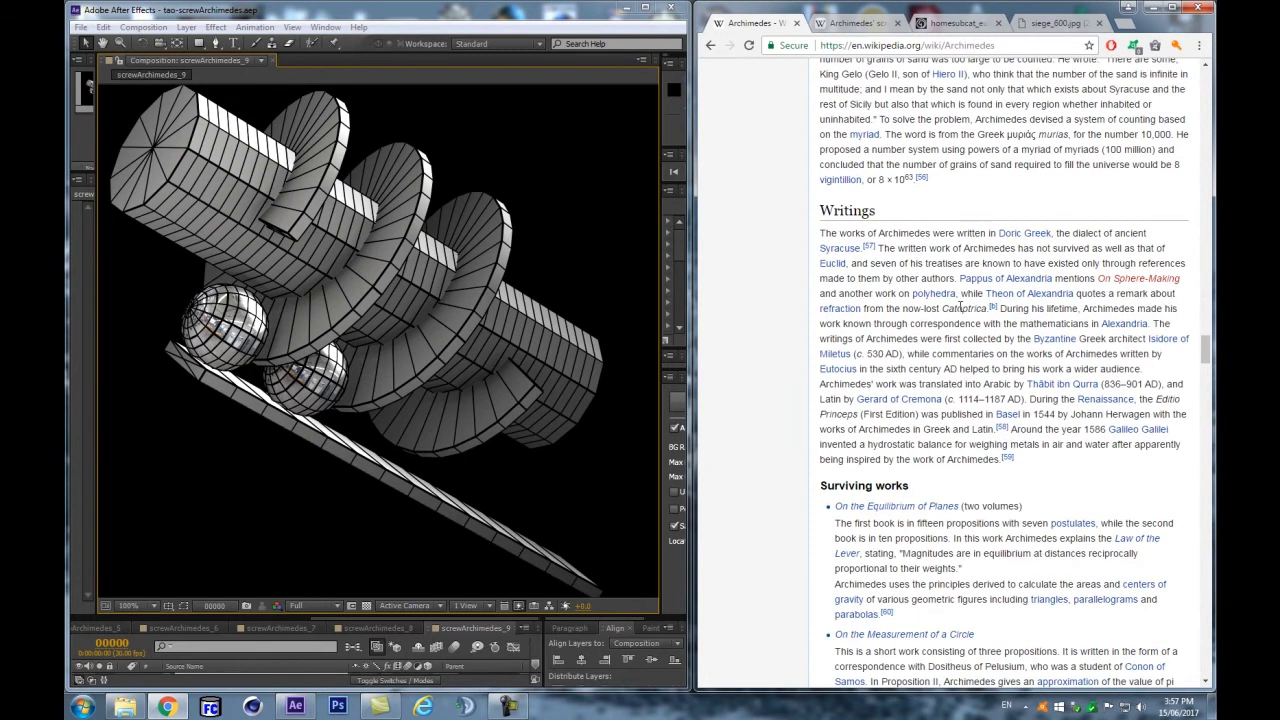
scroll(960, 308, up, 18)
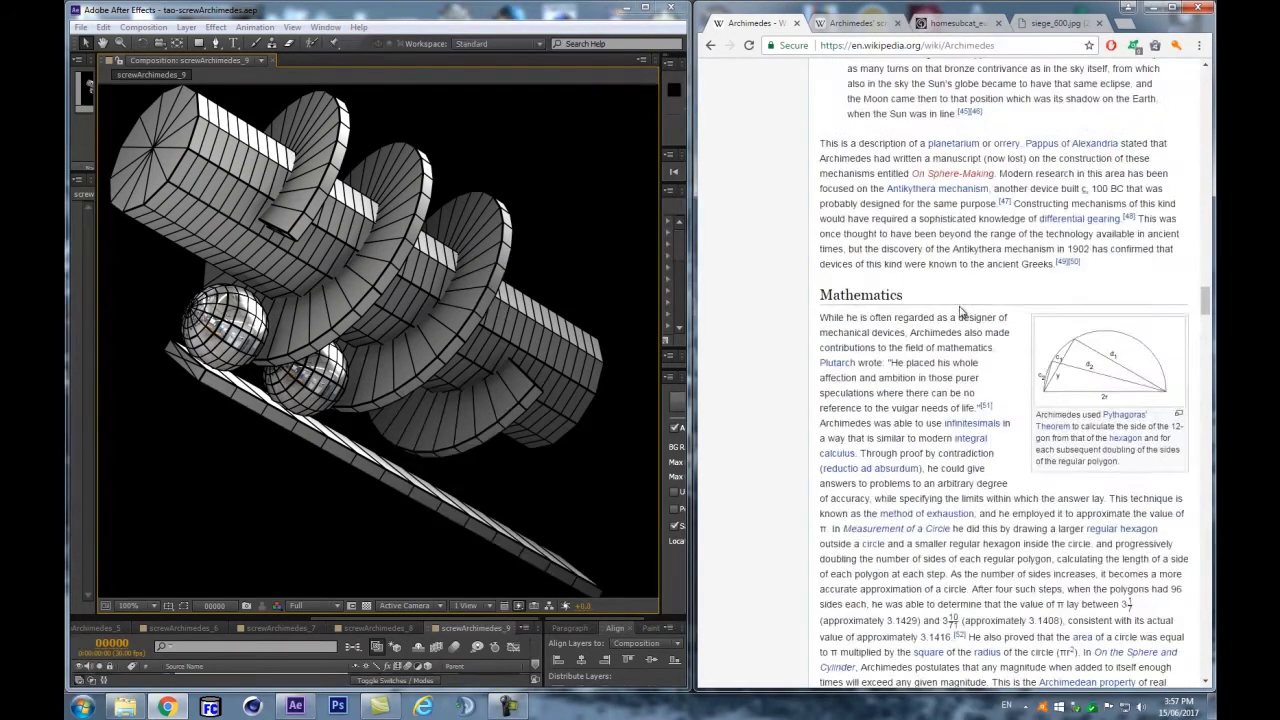
scroll(960, 310, up, 5)
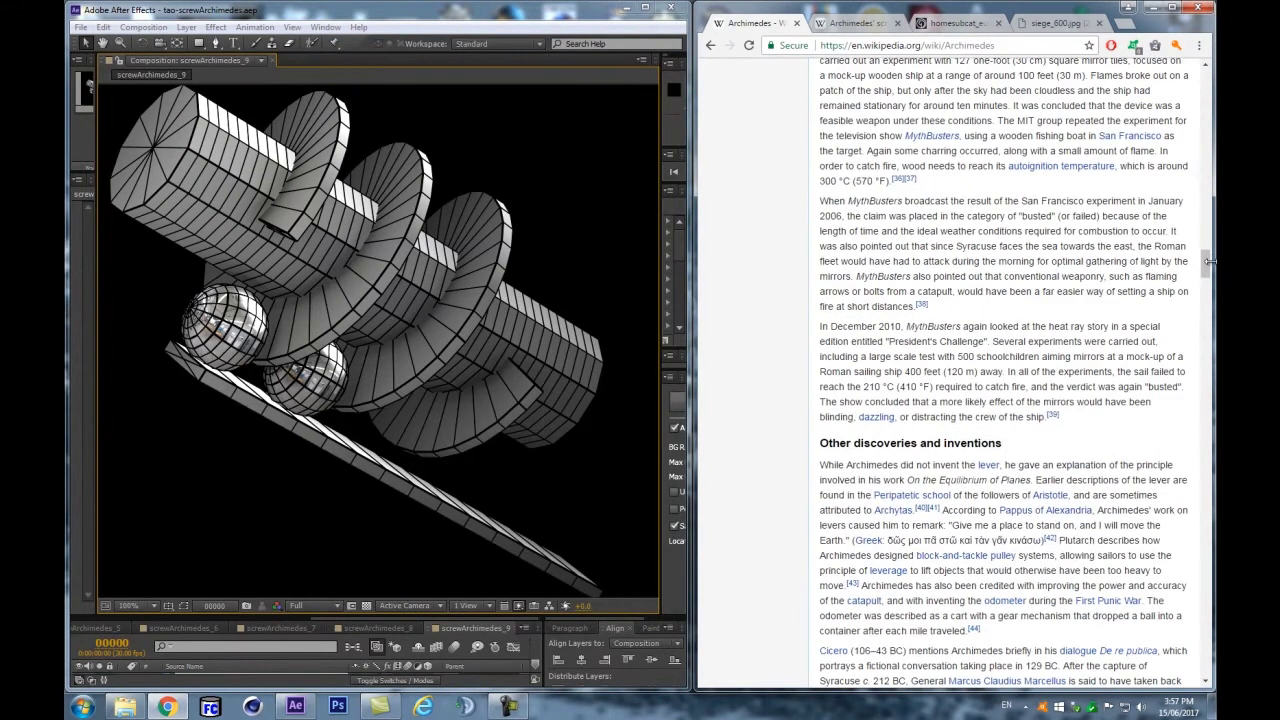
Step: Return to the beginning of the article and read on to its Archimedes' screw section
drag(1212, 266, 1207, 84)
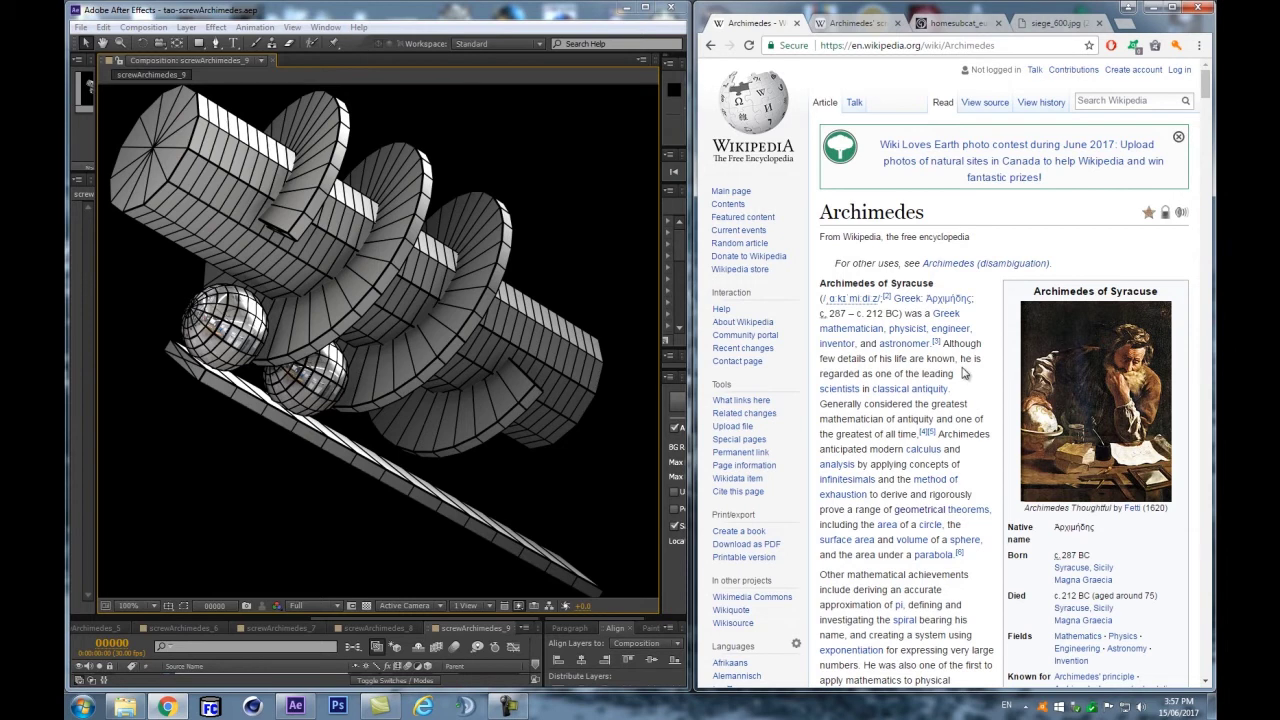
scroll(963, 373, down, 1)
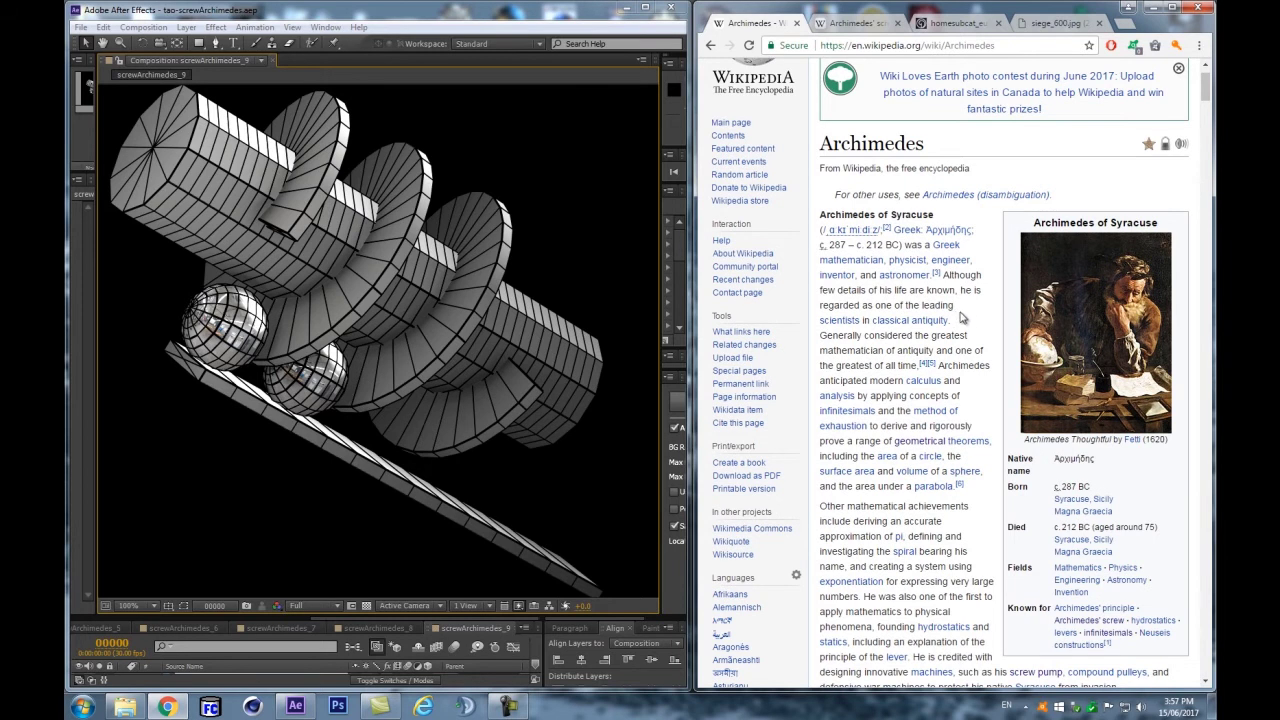
scroll(962, 318, down, 10)
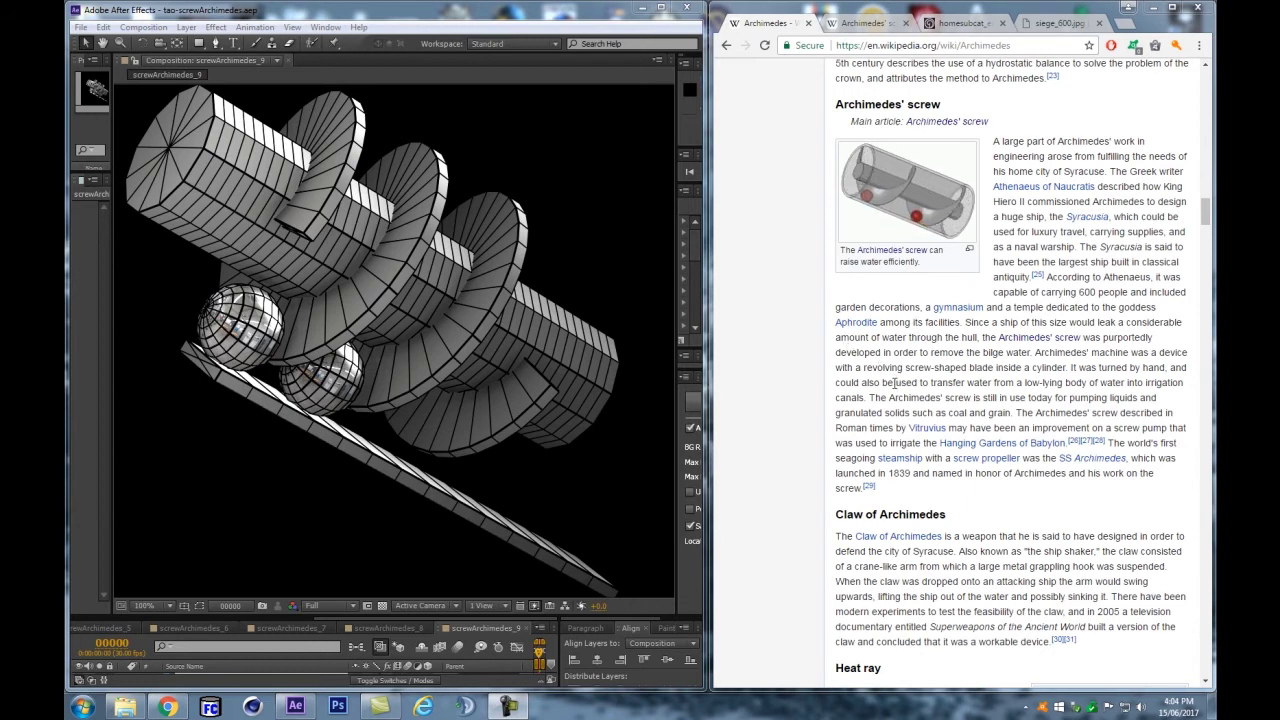
Step: Switch to After Effects, maximize its window, narrow the Project and Effect Controls area, and make the timeline slightly taller
mouse_move(712, 420)
mouse_down()
mouse_move(760, 420)
mouse_move(714, 420)
mouse_up()
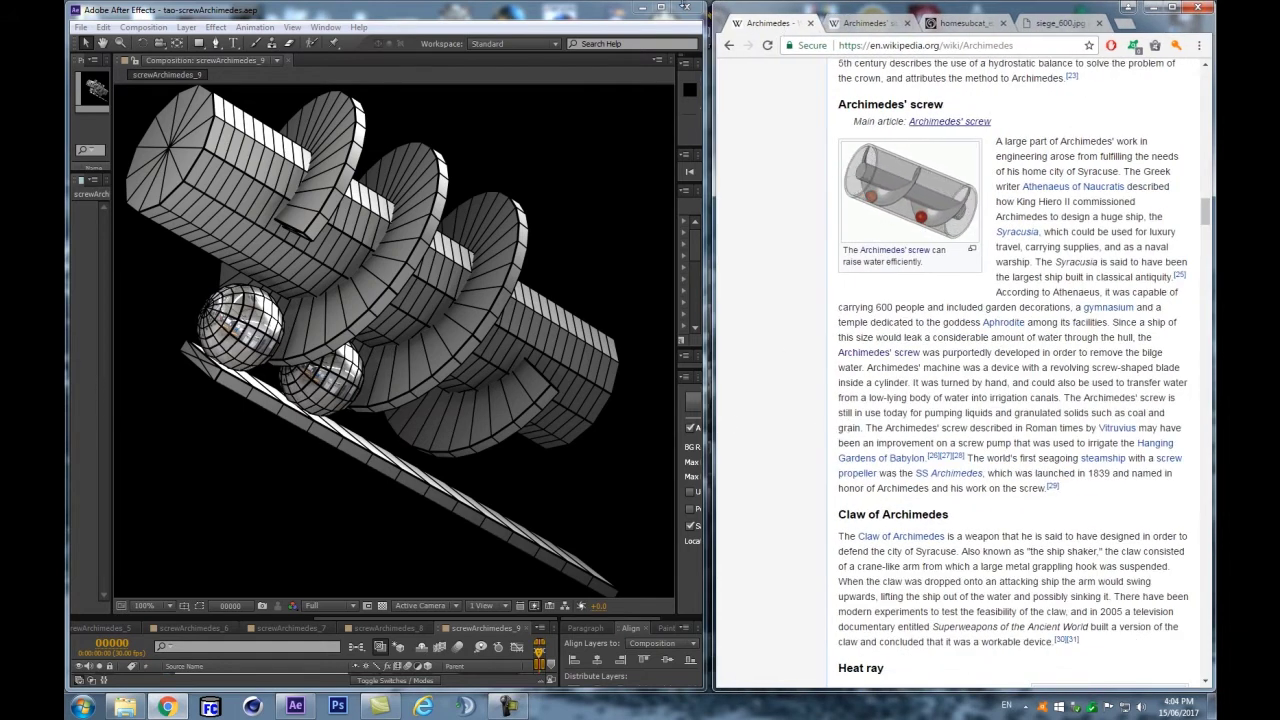
double_click(527, 20)
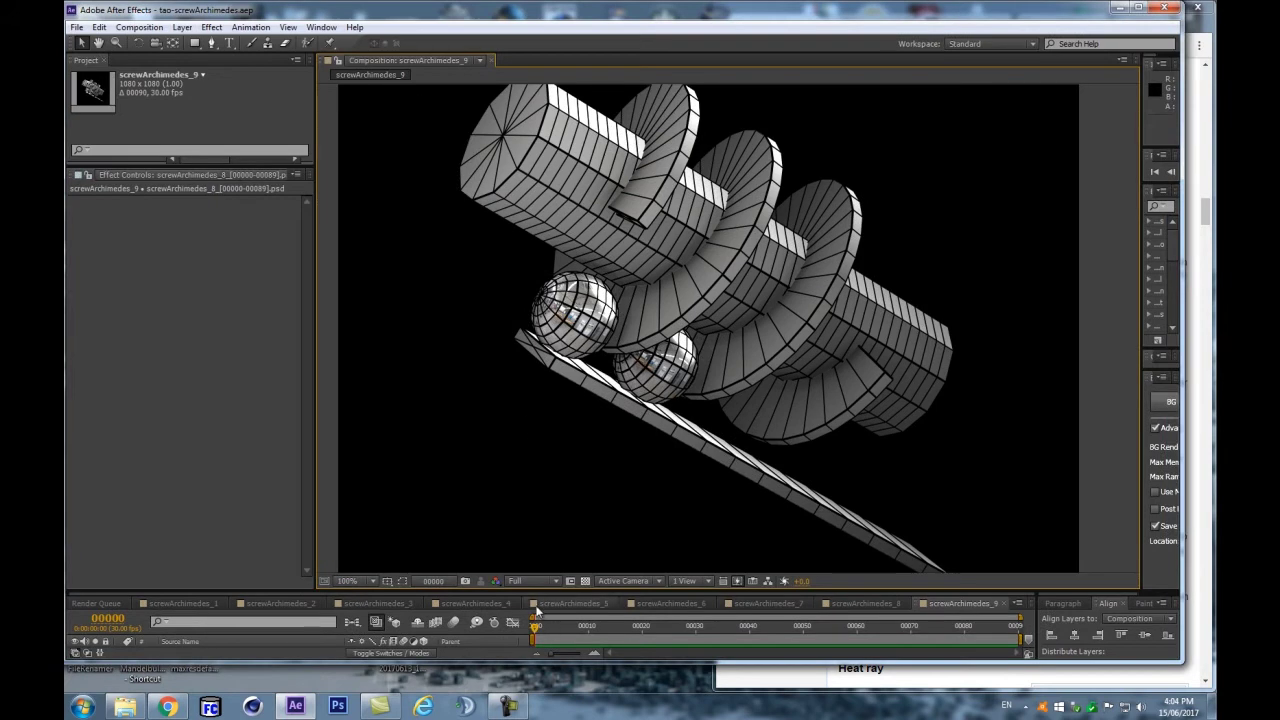
double_click(682, 20)
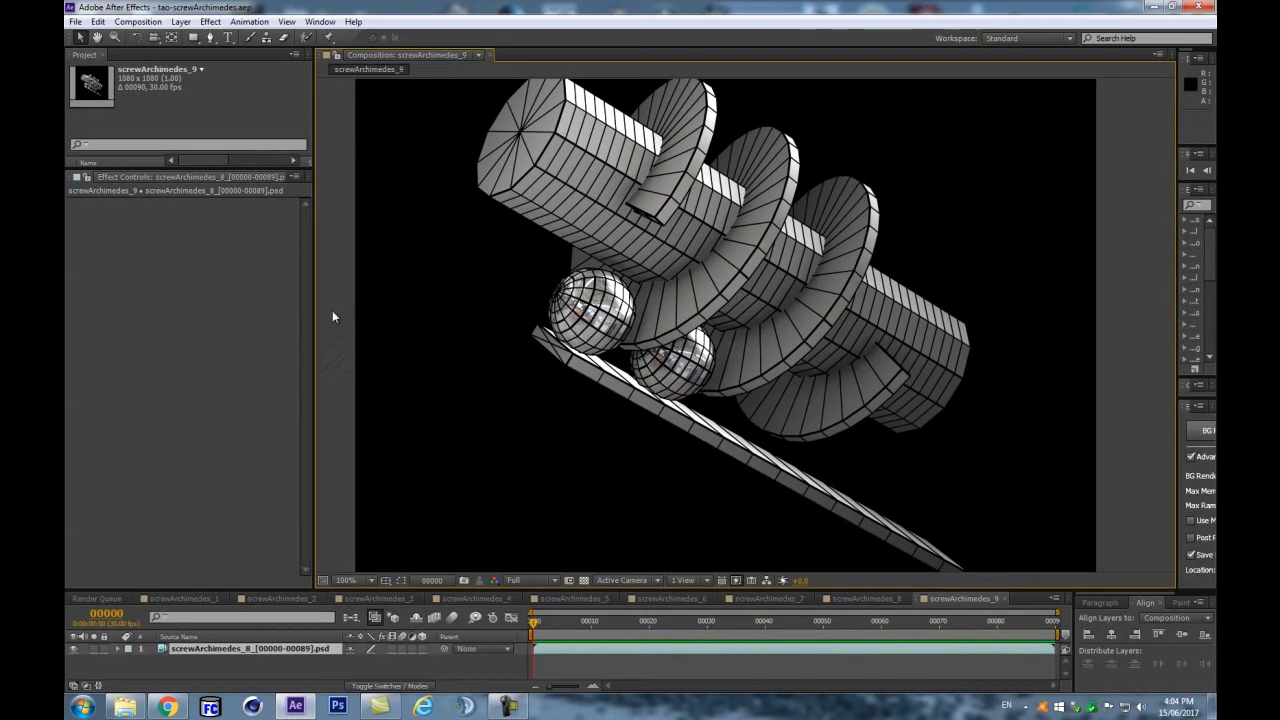
drag(310, 324, 229, 320)
scroll(461, 377, down, 2)
scroll(455, 376, up, 2)
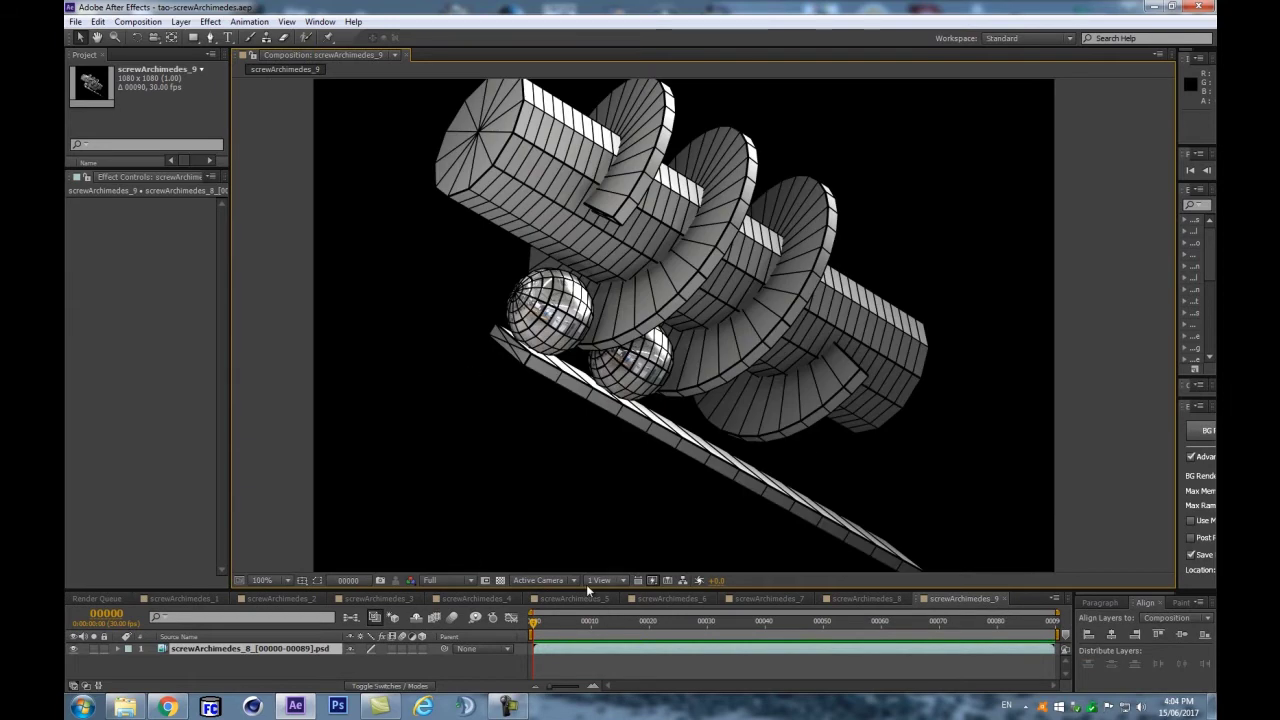
drag(588, 590, 570, 572)
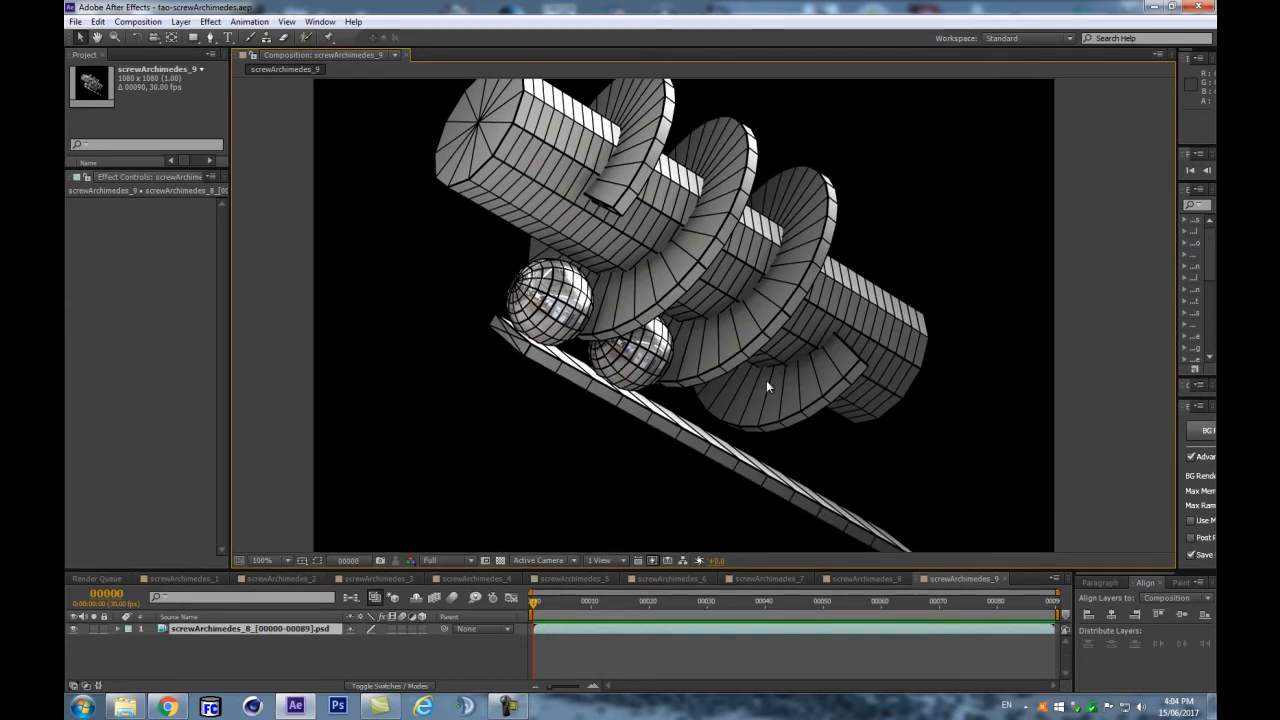
drag(612, 428, 551, 459)
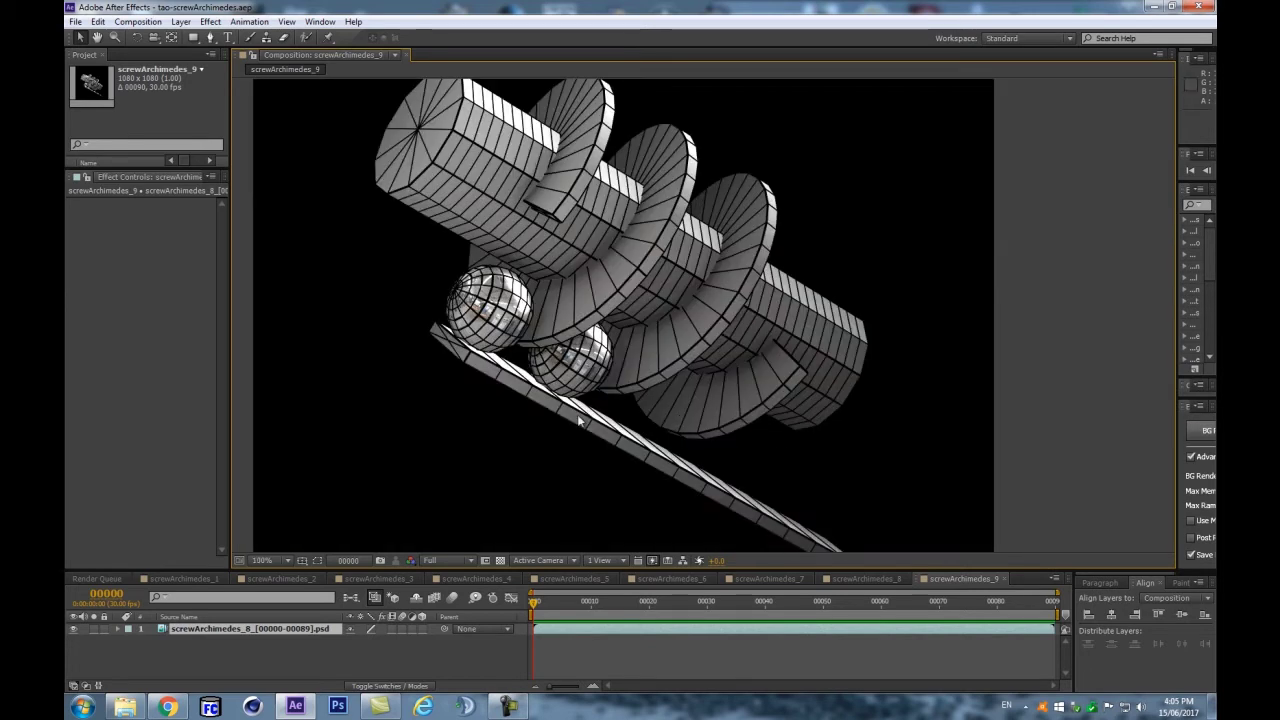
Step: Start a new project, make the timeline area taller and widen the column with Effects & Presets
click(75, 21)
mouse_move(92, 38)
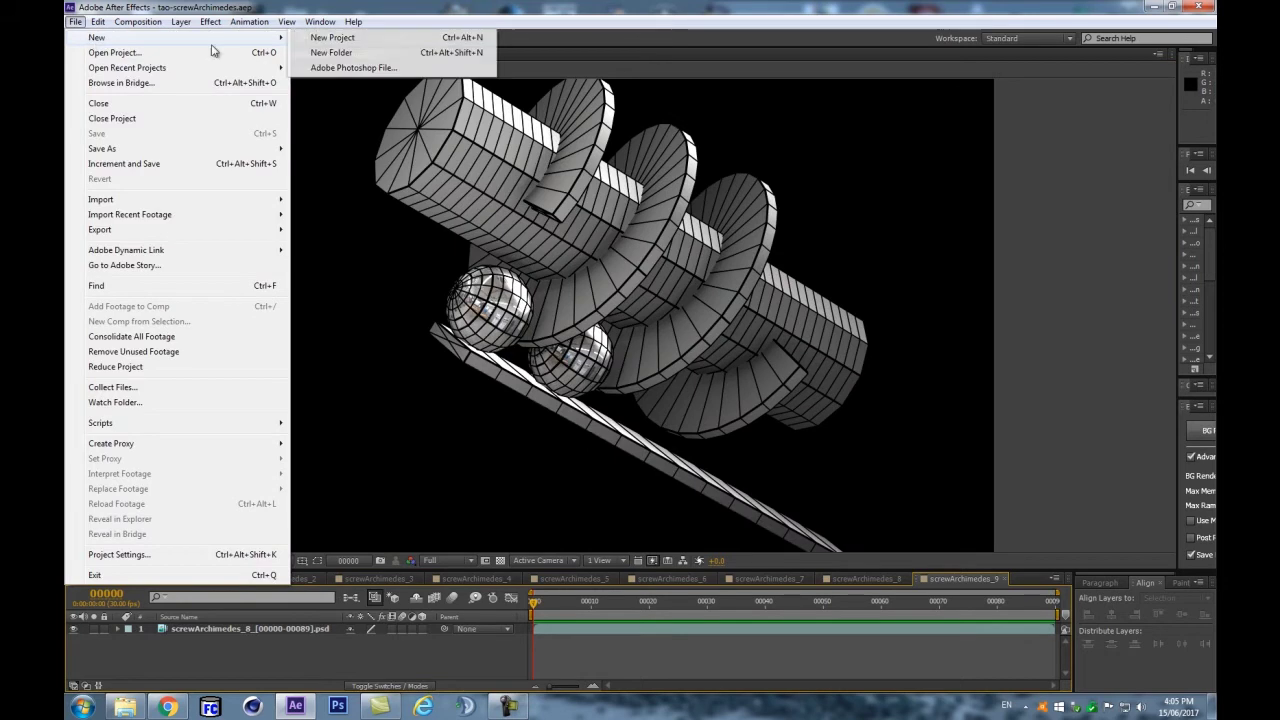
click(315, 43)
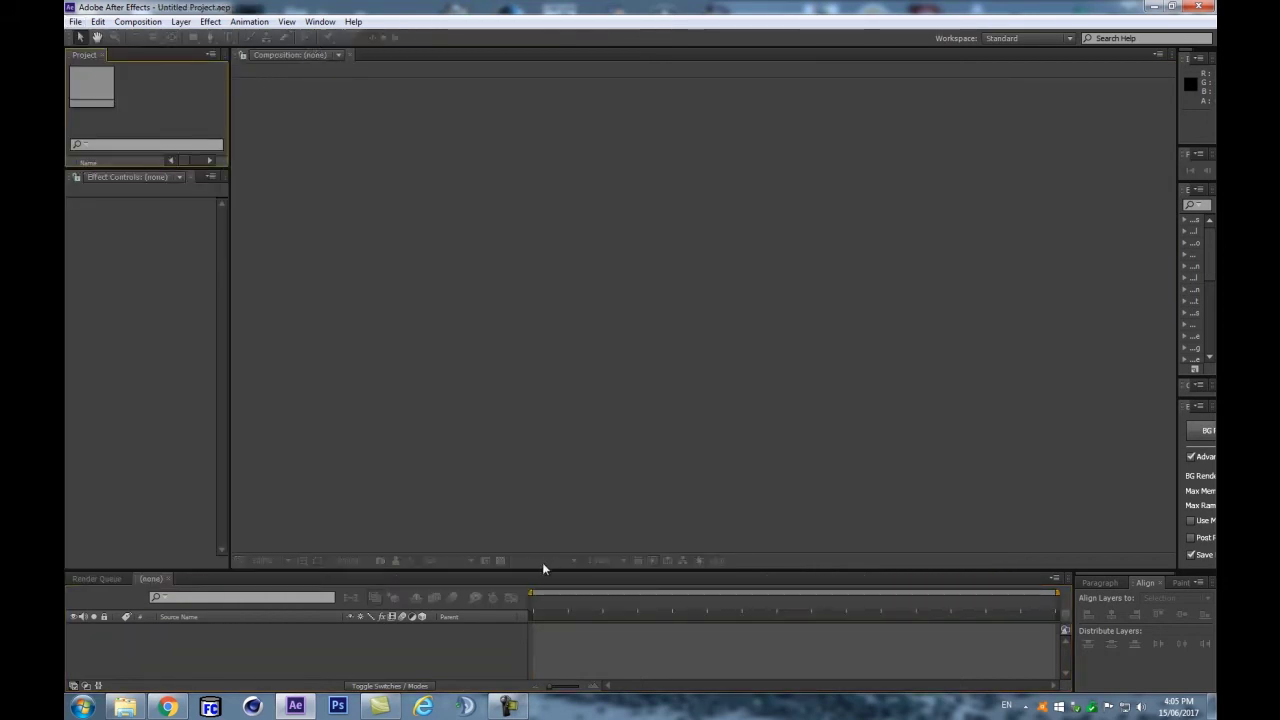
drag(536, 568, 540, 516)
drag(1178, 276, 1077, 276)
Step: Create a new composition 1080 px wide and 1080 px high, with the aspect ratio lock turned off
click(354, 585)
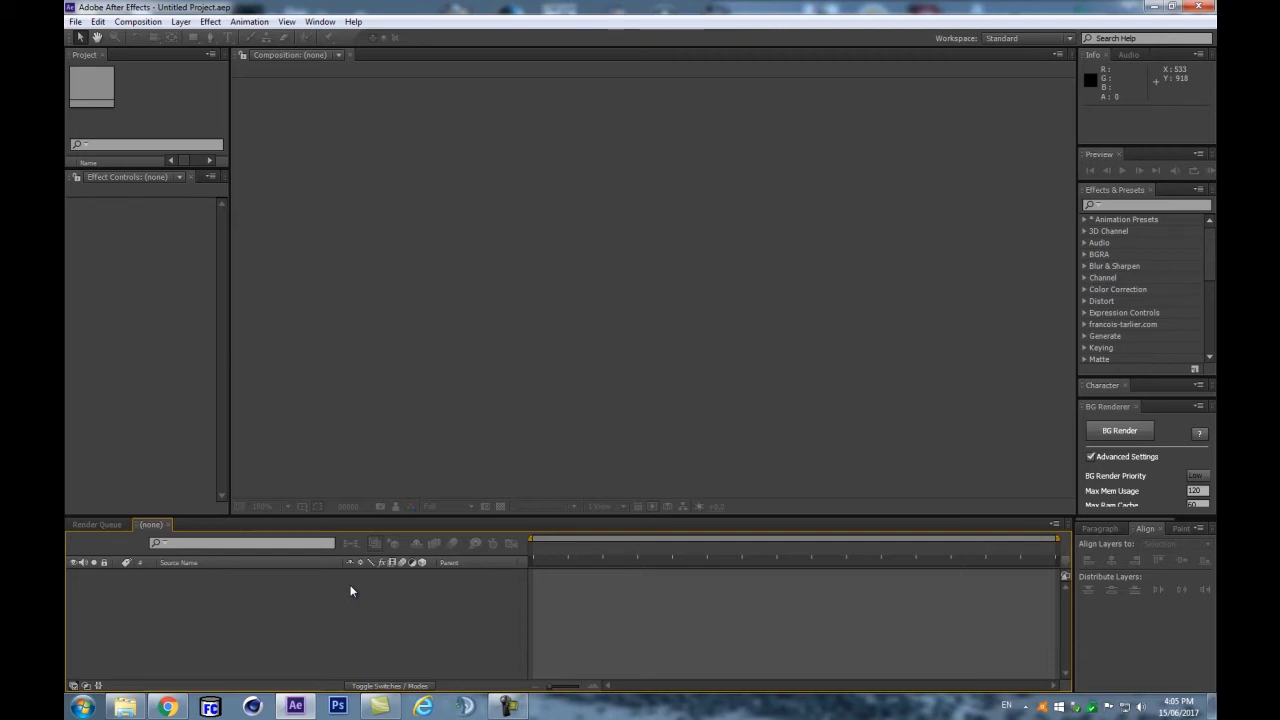
key(ctrl+n)
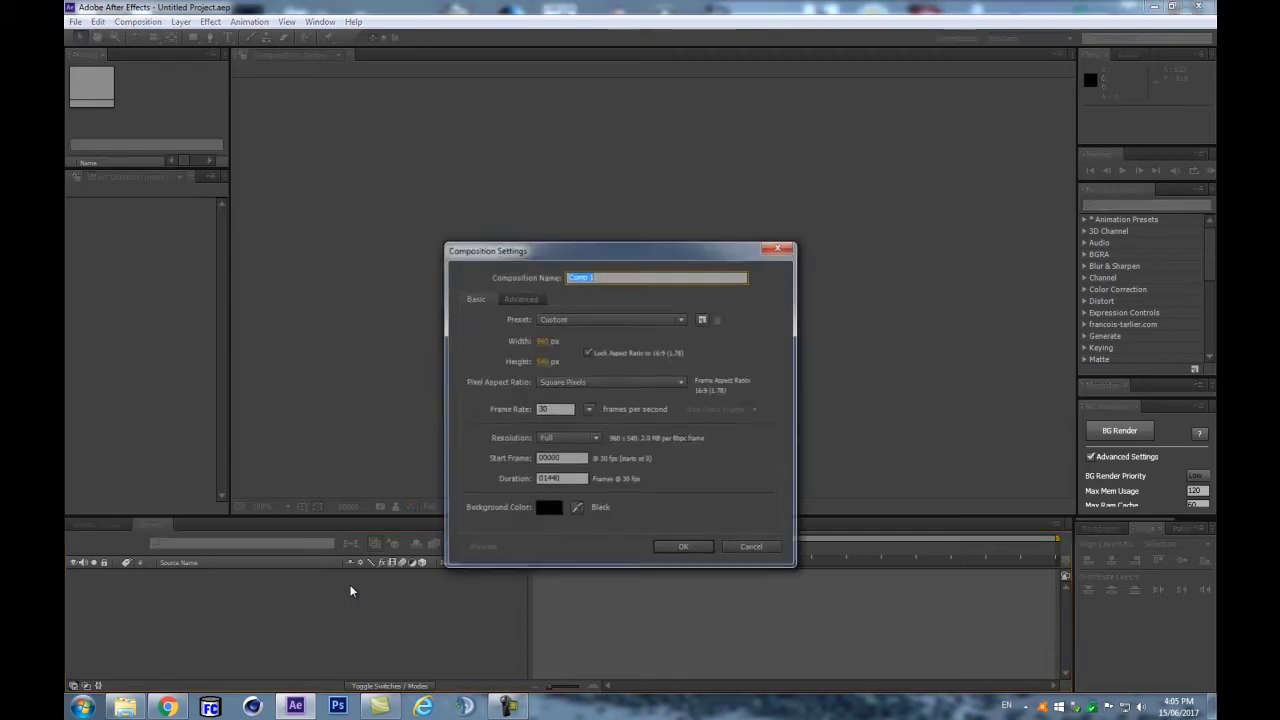
click(546, 343)
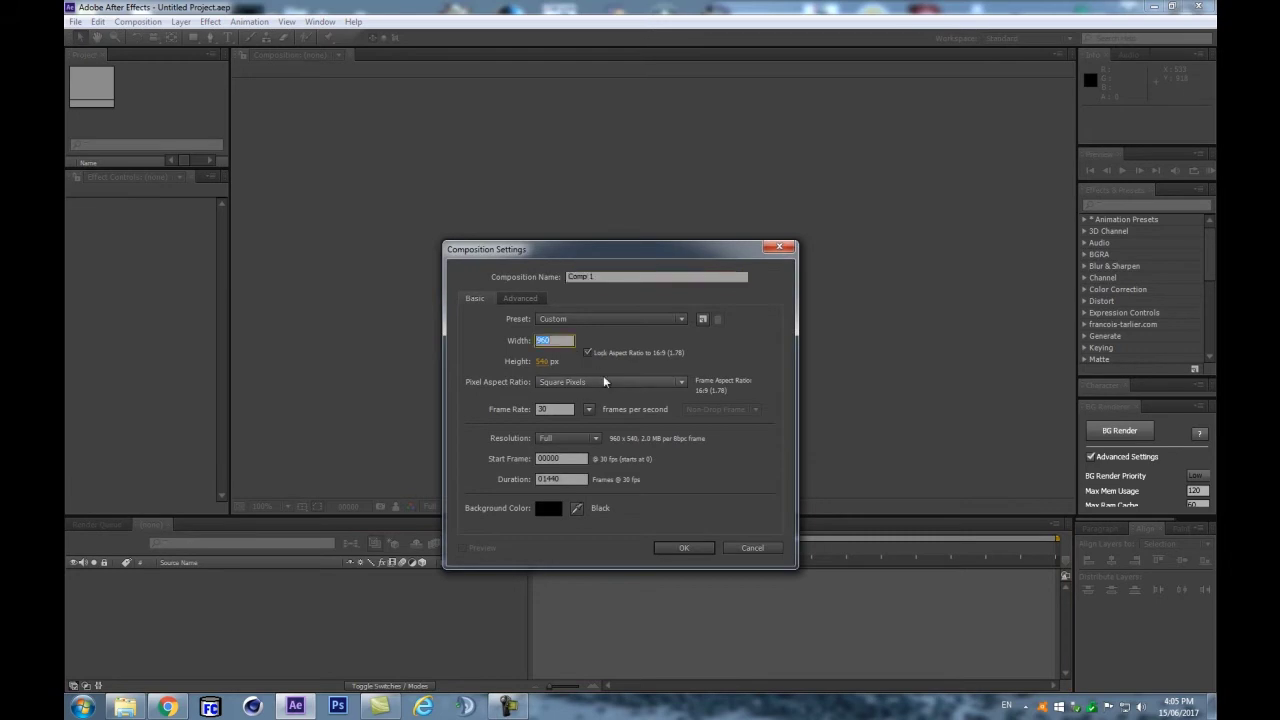
click(587, 352)
click(550, 343)
text(4080)
key(Tab)
text(1080)
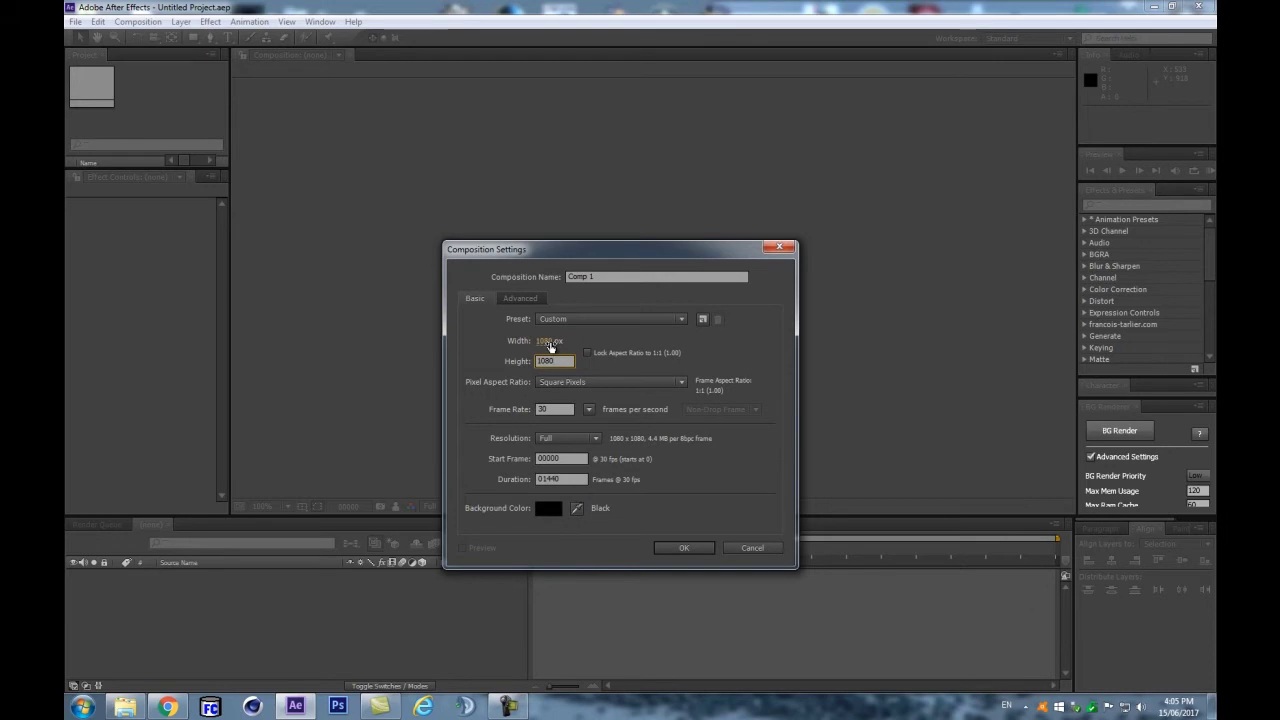
click(681, 549)
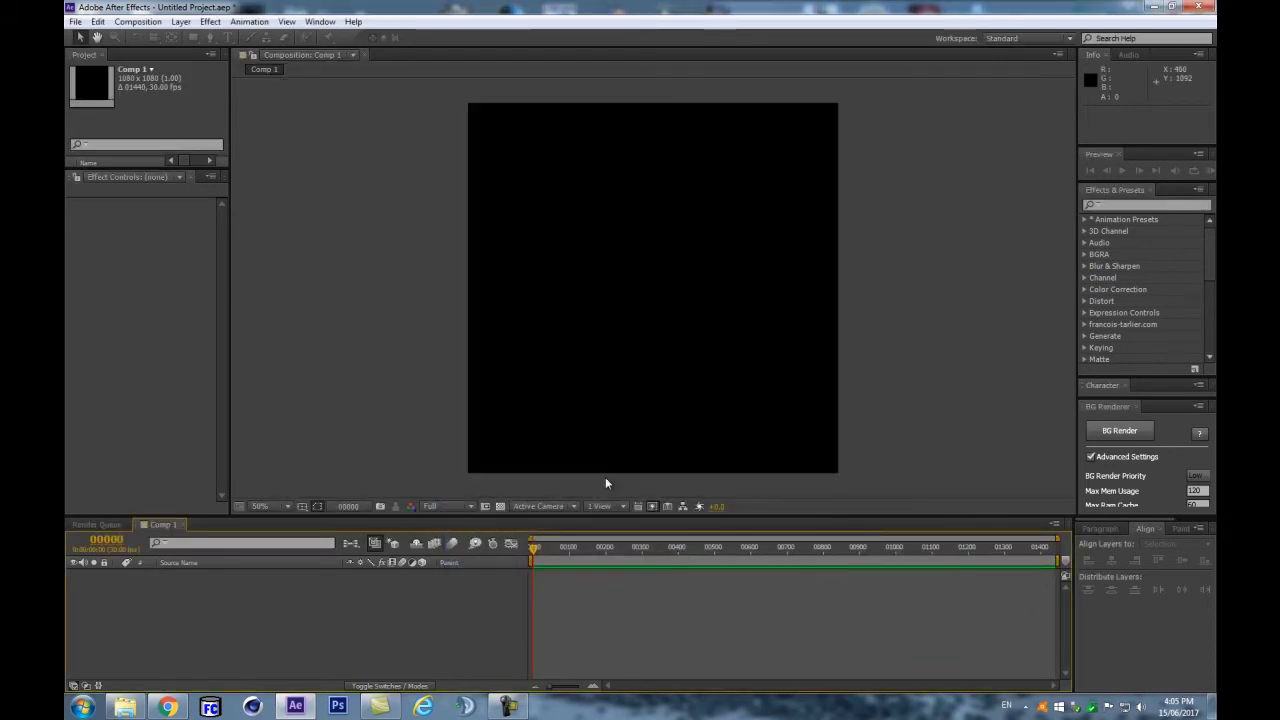
Step: Add a new solid layer named TAO to the composition
key(ctrl+y)
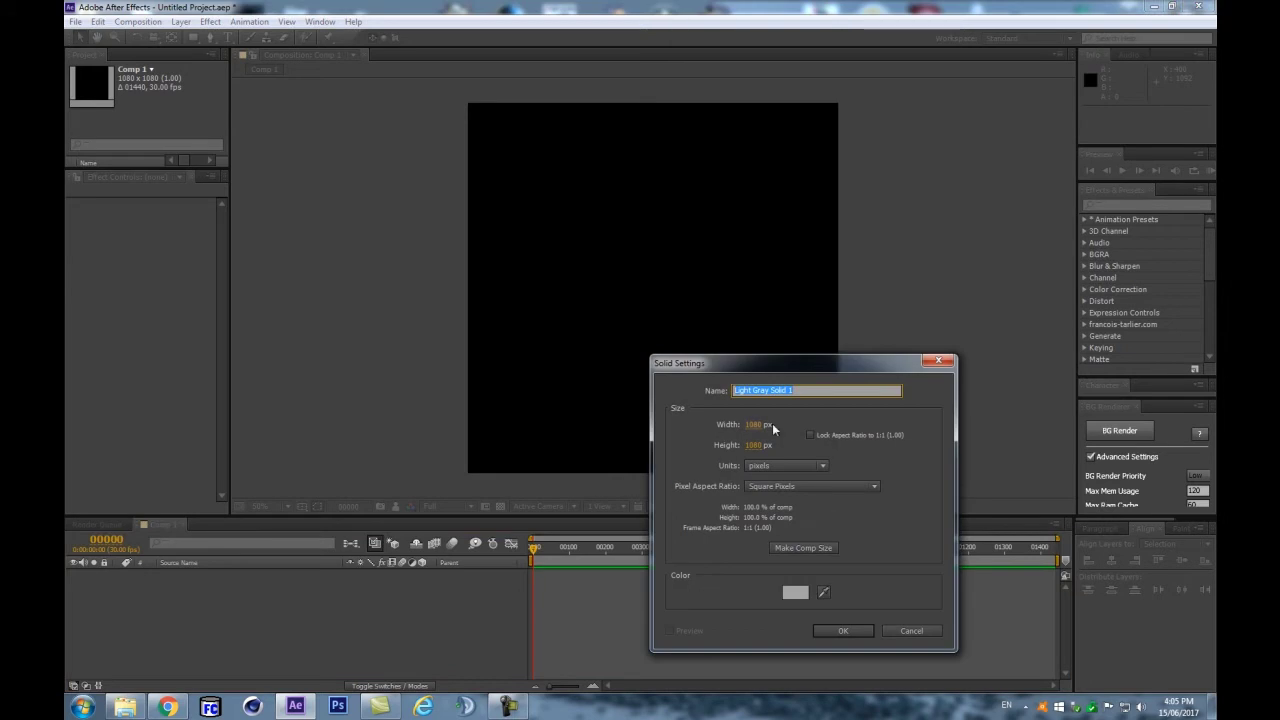
text(TAO)
click(829, 633)
Step: Search the effects for "tao" and apply the Trapcode Tao effect to the TAO solid
click(1138, 206)
text(tao)
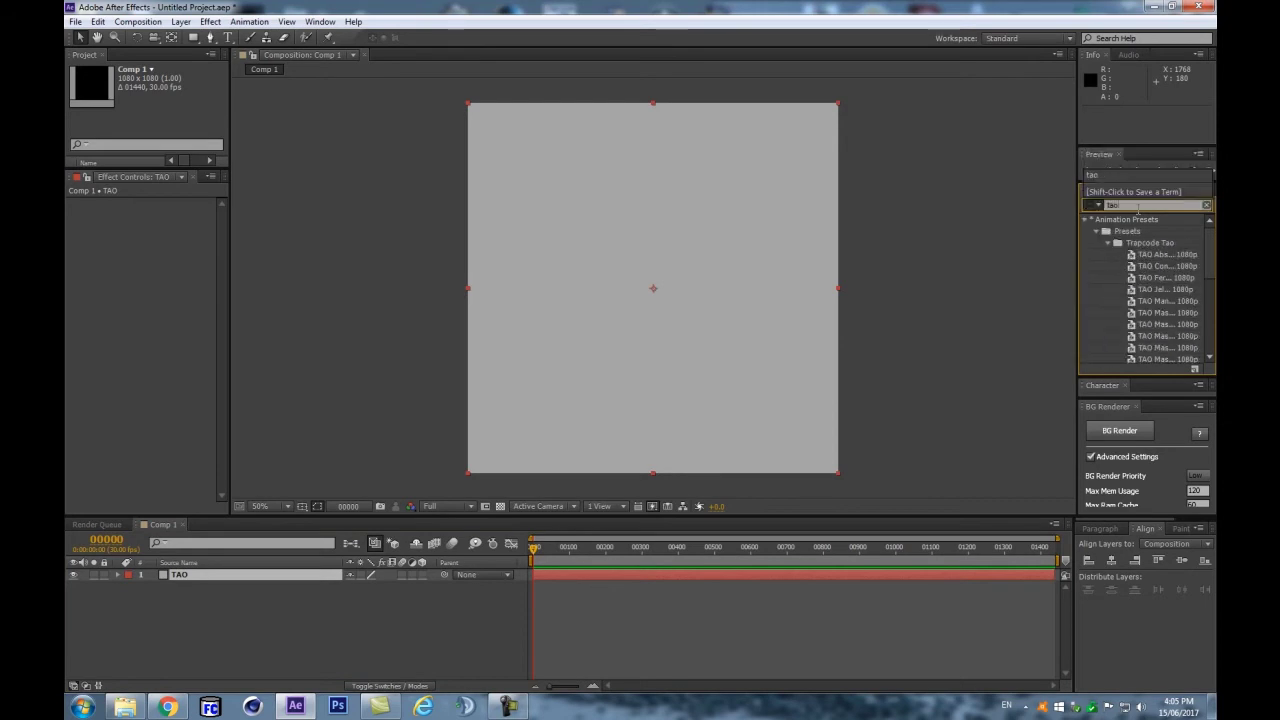
click(1097, 236)
drag(1121, 256, 193, 576)
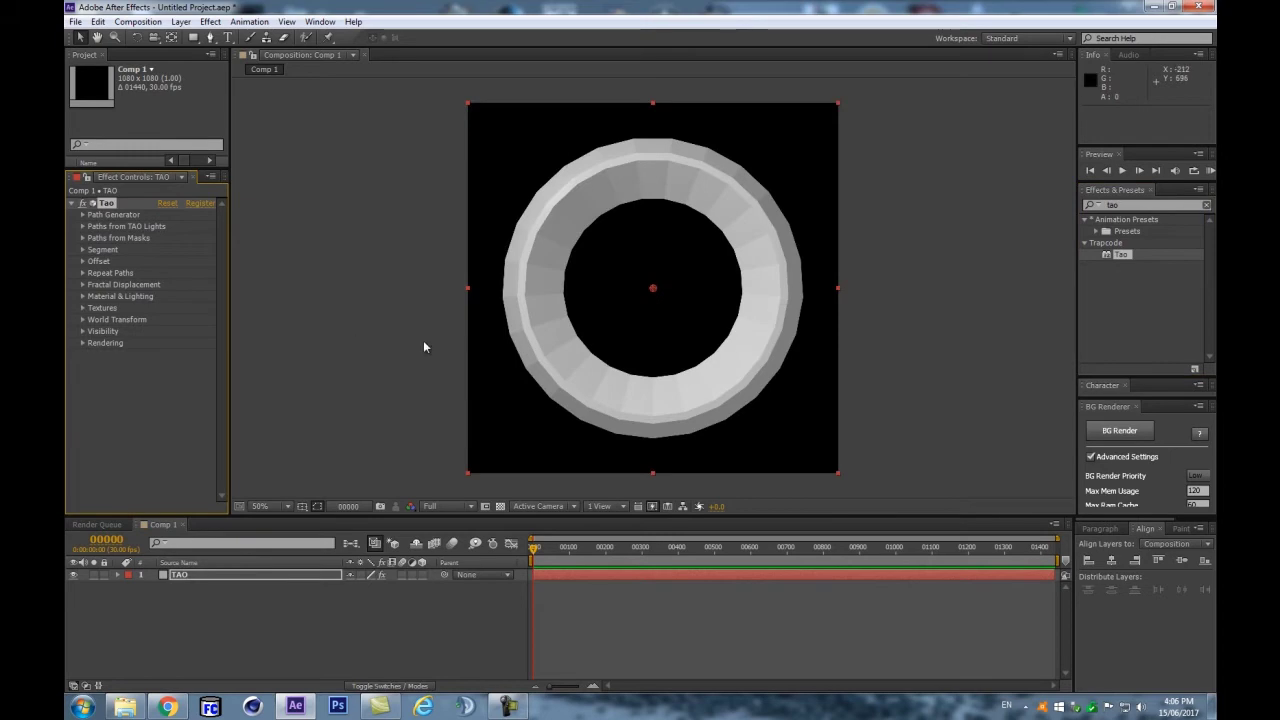
Step: Widen the Effect Controls area for the Tao settings and select the TAO layer again
drag(229, 290, 281, 291)
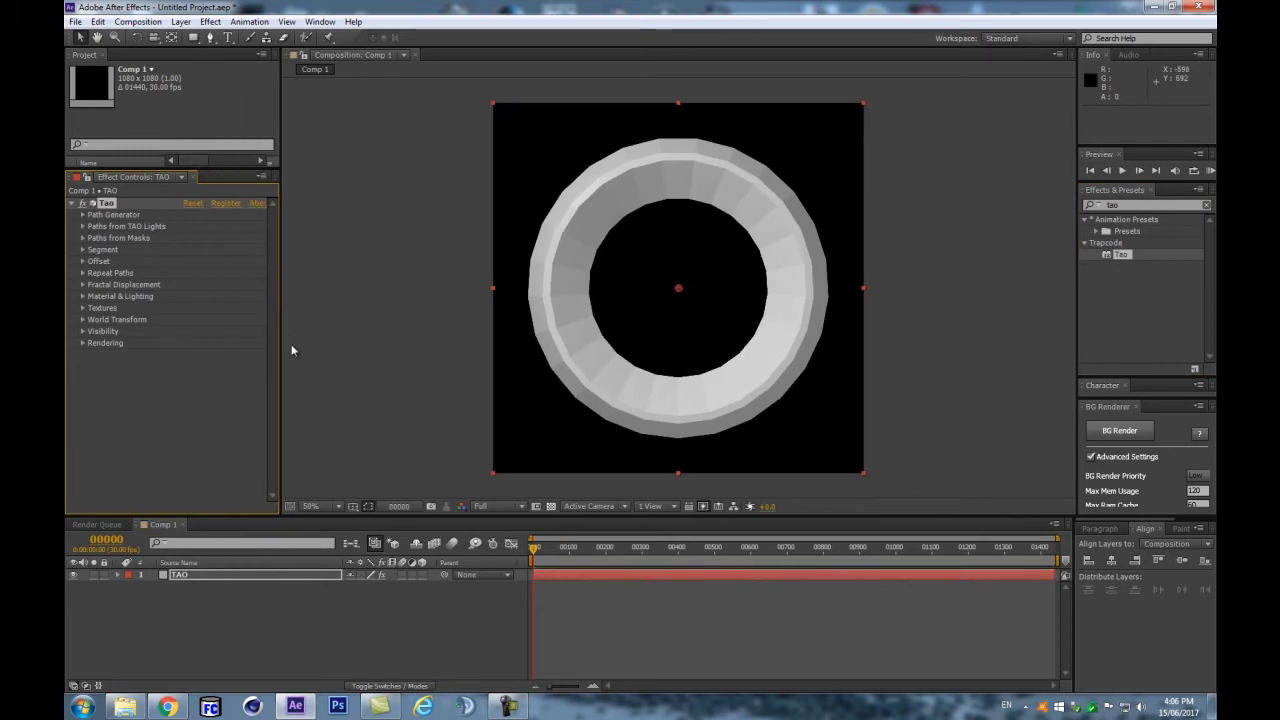
click(191, 600)
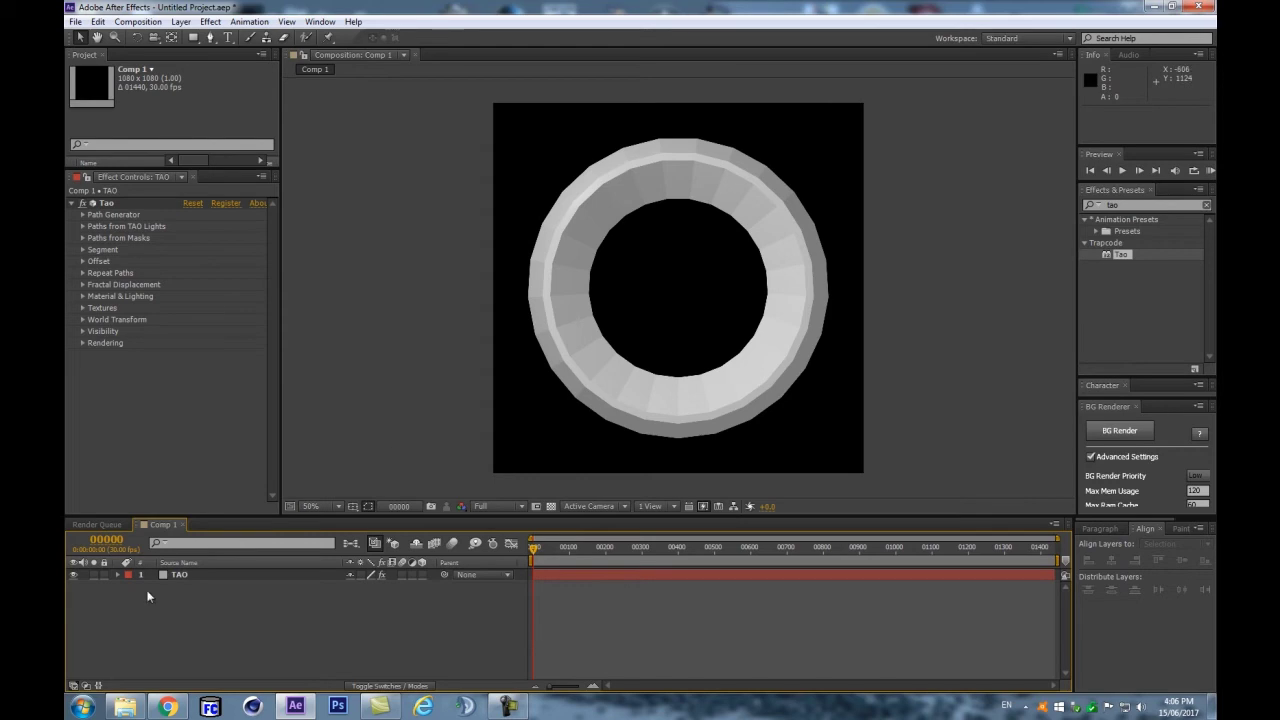
click(172, 575)
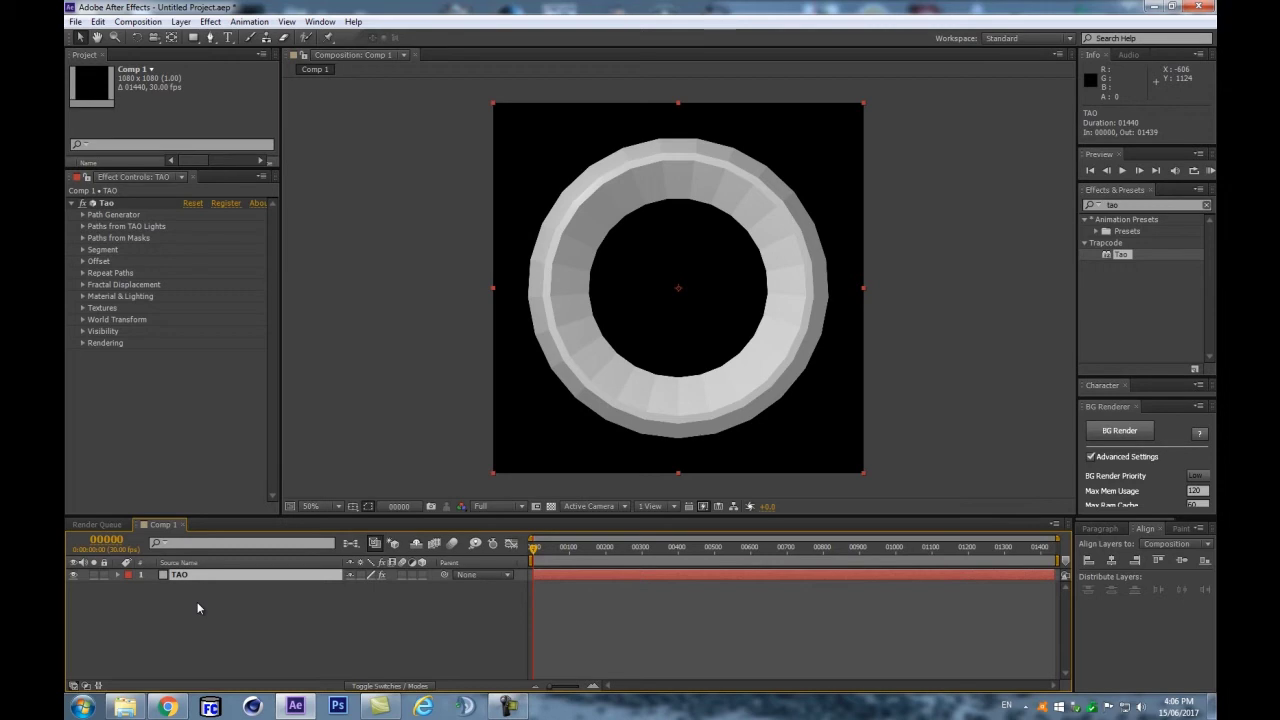
Step: Add a spot light named TAO to the composition with a cone angle of 0°
click(233, 616)
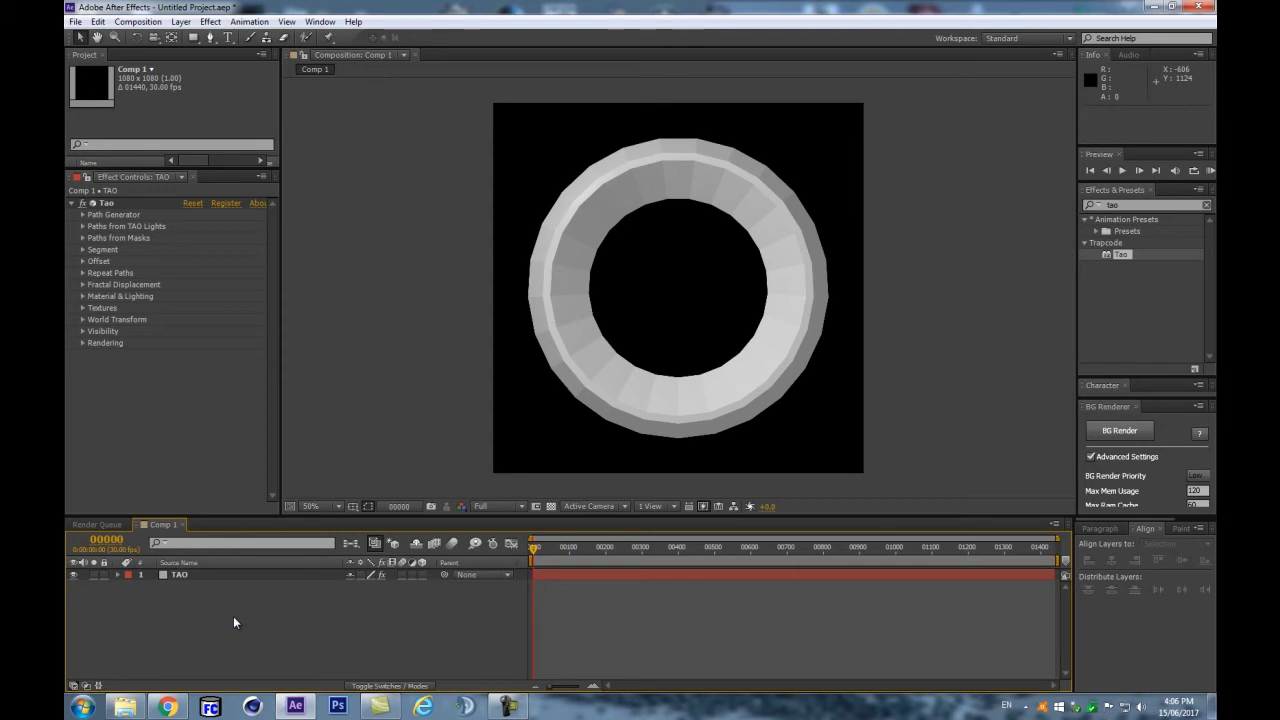
key(ctrl+alt+shift+l)
drag(970, 216, 877, 283)
text(TAO)
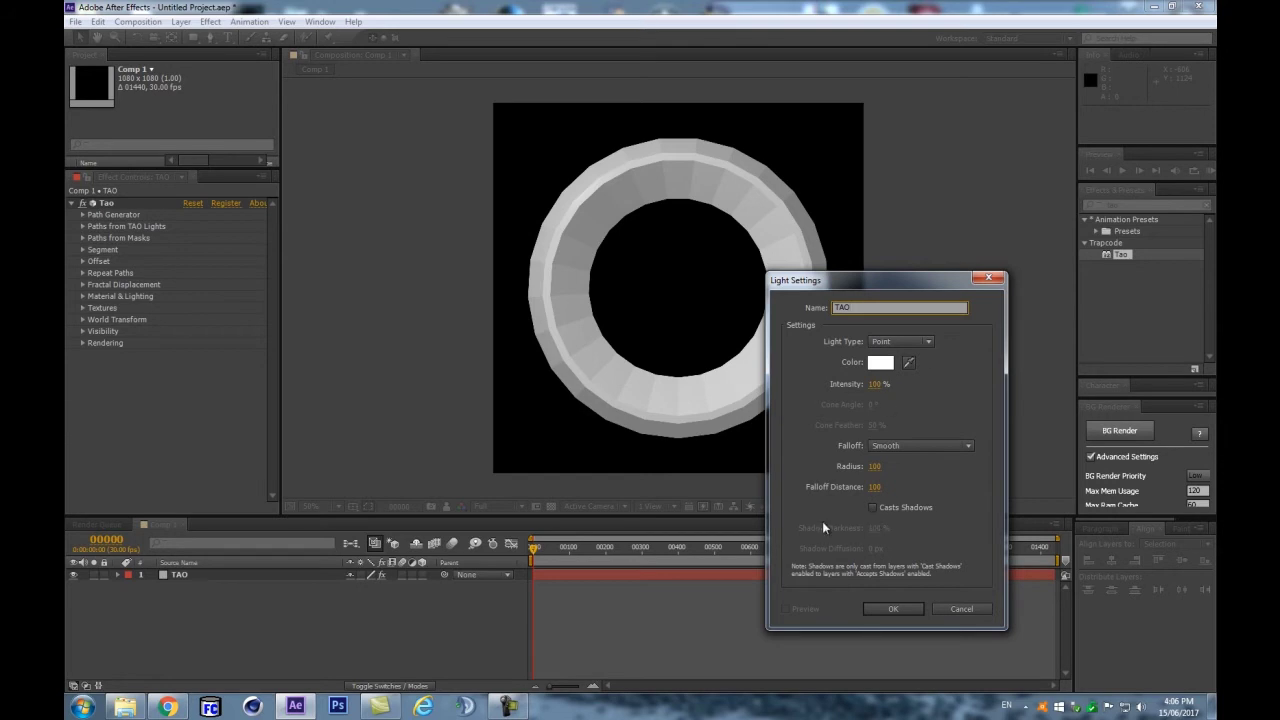
click(885, 342)
click(905, 374)
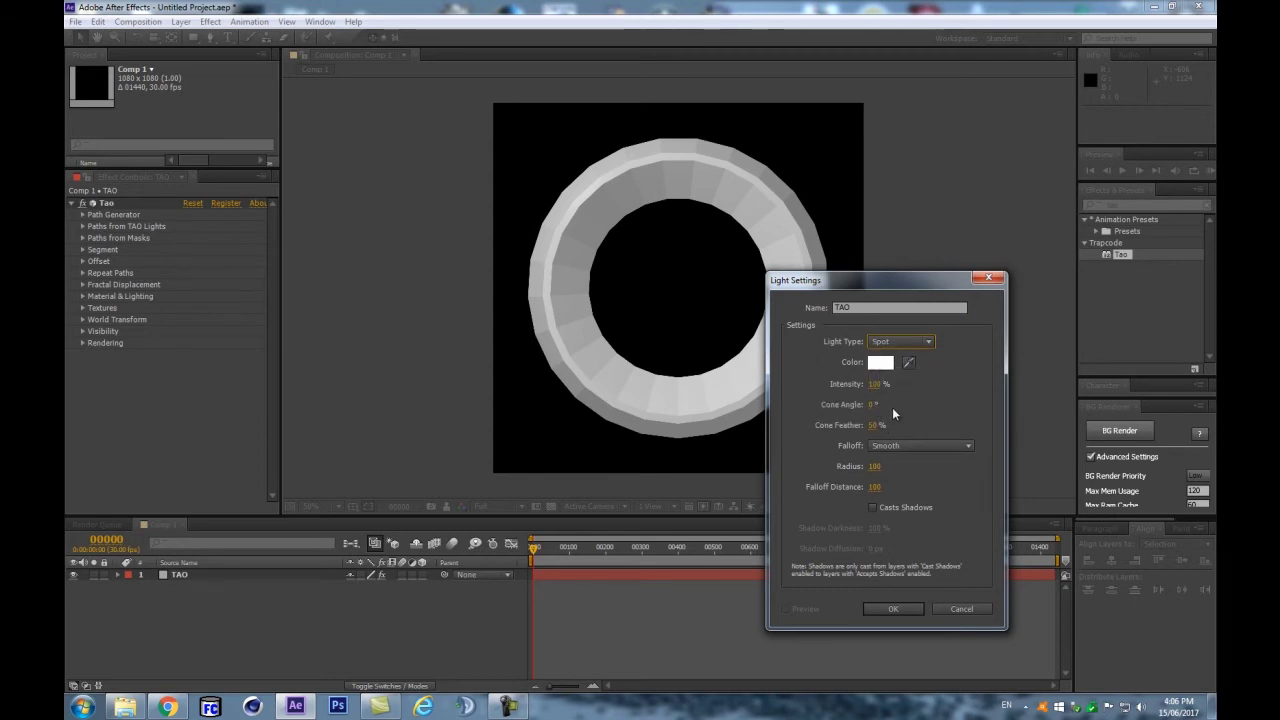
drag(872, 405, 782, 385)
click(884, 611)
click(894, 609)
Step: Set the position of the TAO light to 540, 540, 0
key(p)
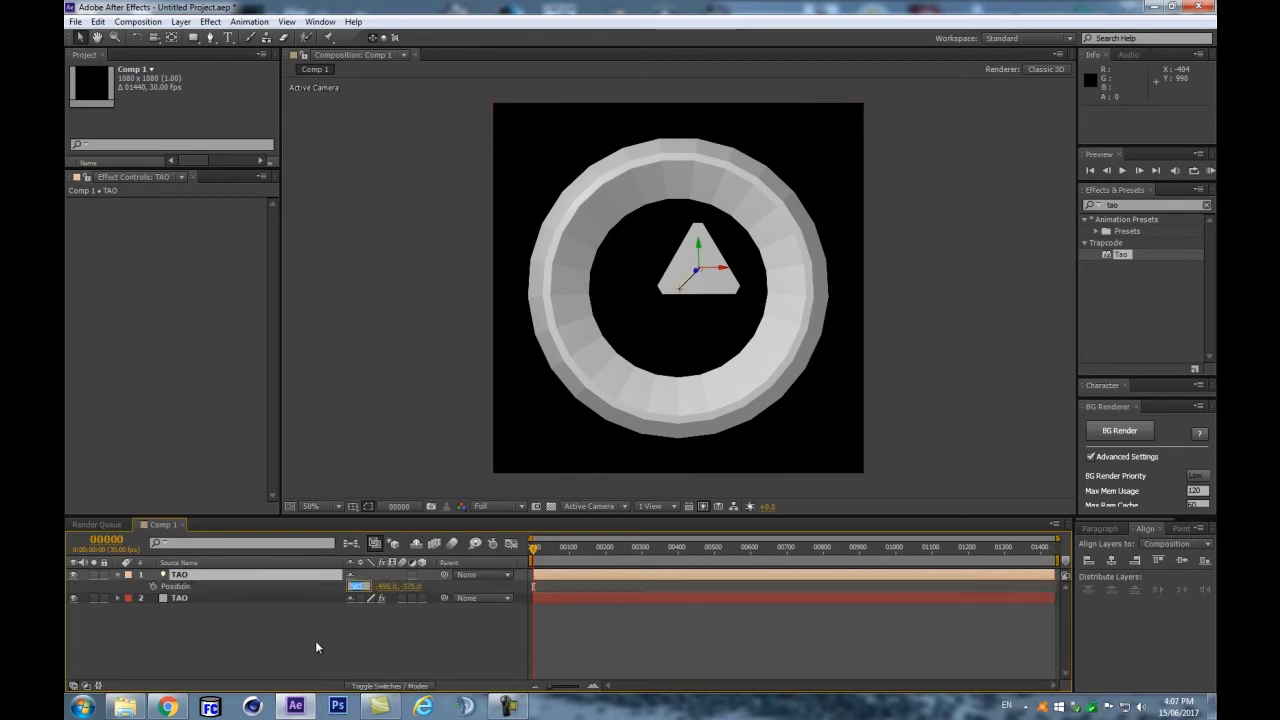
text(540)
key(Tab)
text(540)
key(Tab)
text(0)
key(Return)
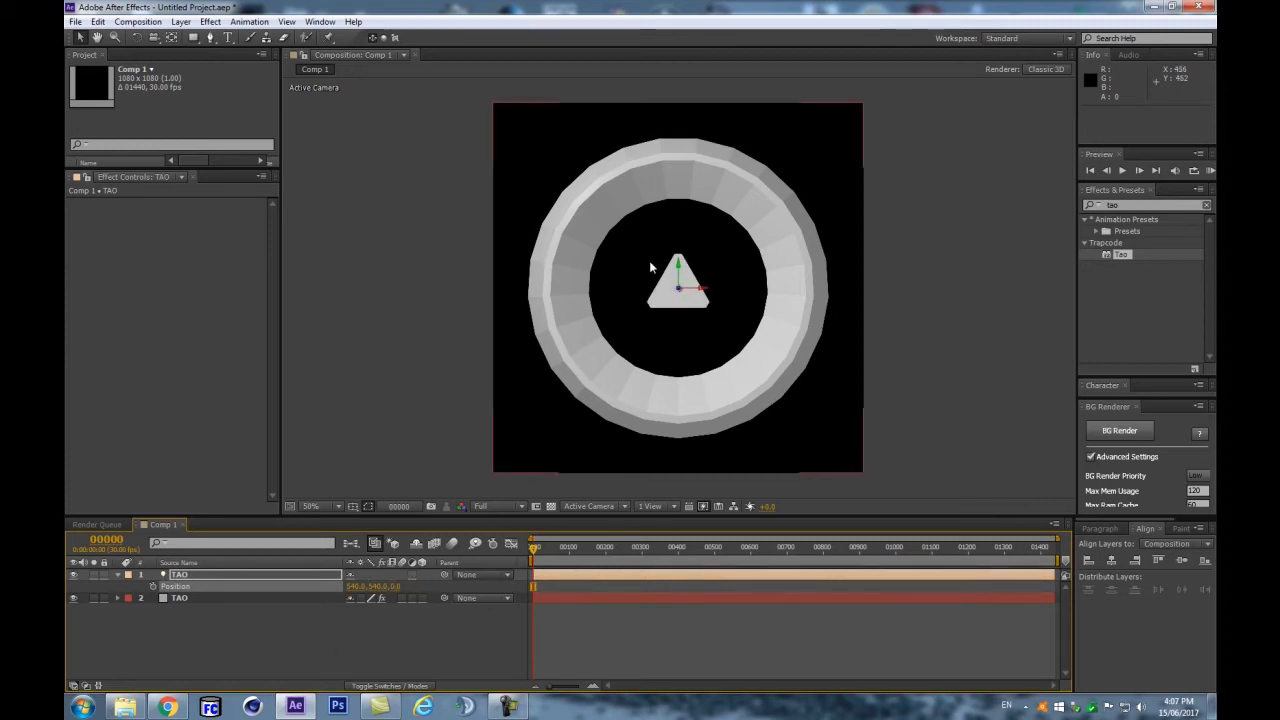
Step: Add three null objects above the TAO light and turn all of them into 3D layers
click(192, 574)
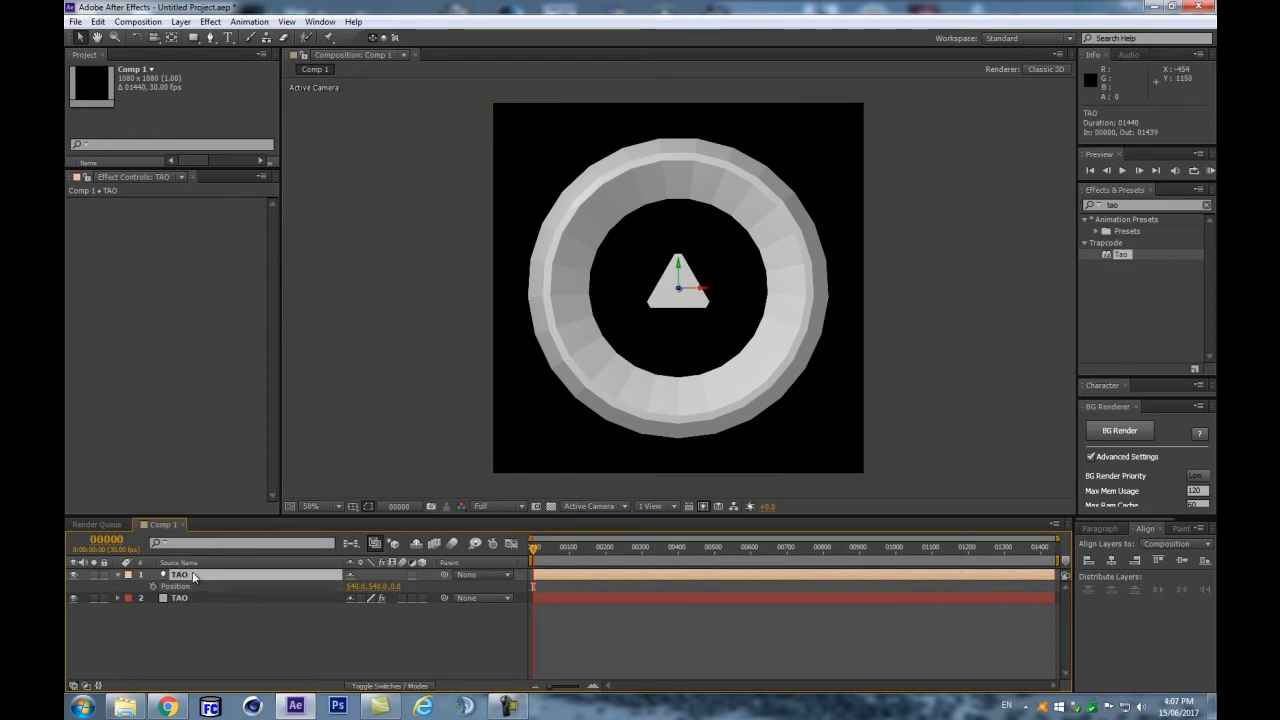
key(ctrl+alt+shift+y)
key(ctrl+alt+shift+y)
key(ctrl+alt+shift+y)
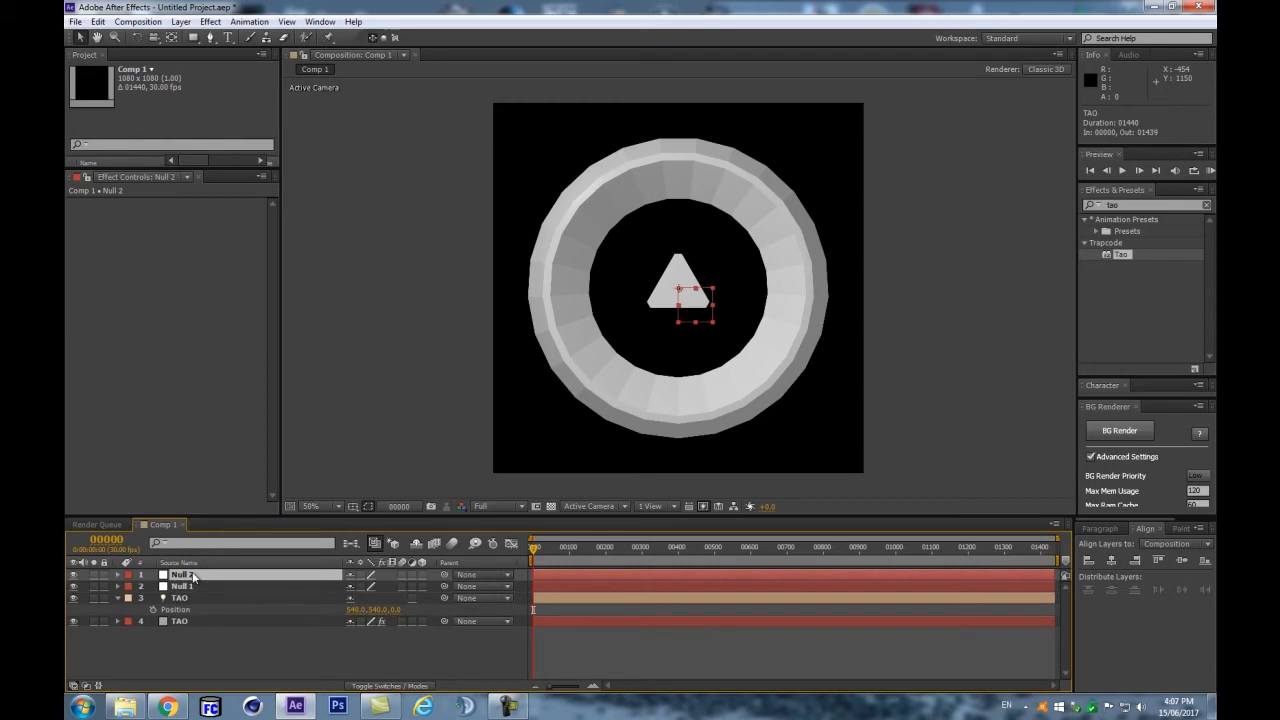
drag(421, 598, 421, 574)
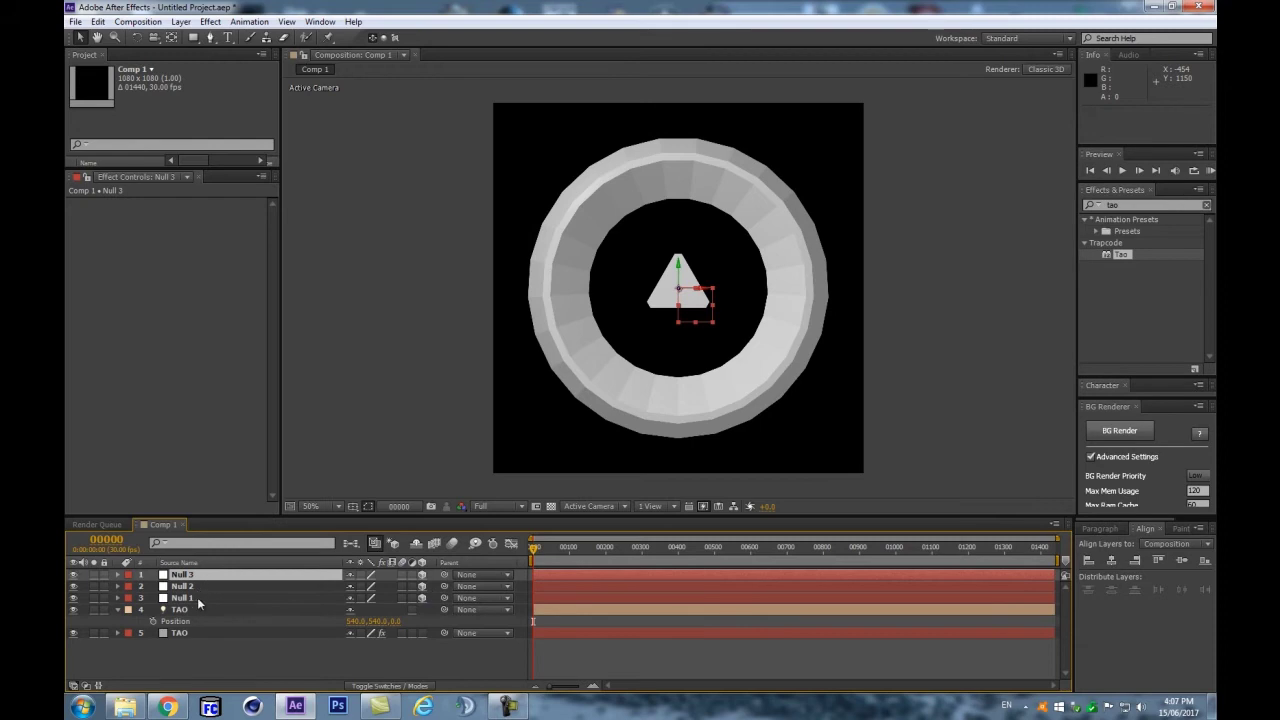
Step: Parent the TAO light to Null 1, Null 1 to Null 2, and Null 2 to Null 3
click(267, 612)
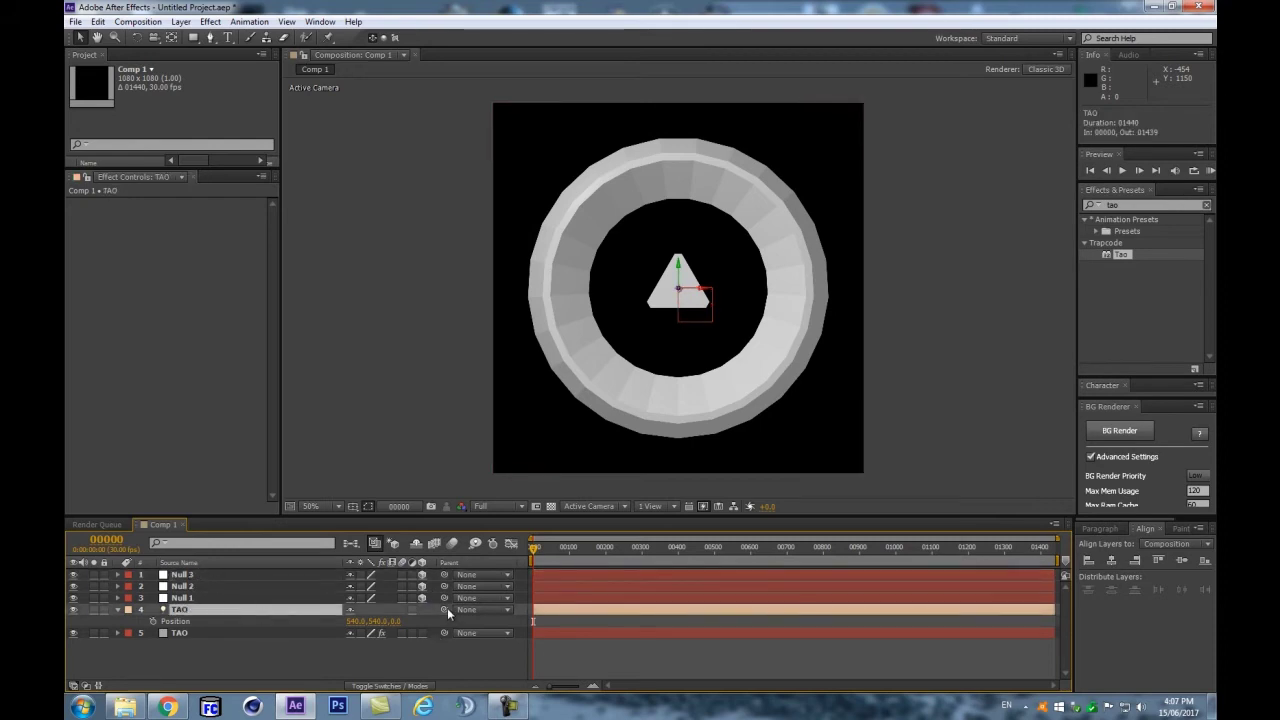
drag(445, 609, 258, 600)
drag(445, 597, 220, 586)
drag(445, 586, 183, 576)
Step: Rename Null 1 as Scale_TAO and show its Scale property
click(199, 598)
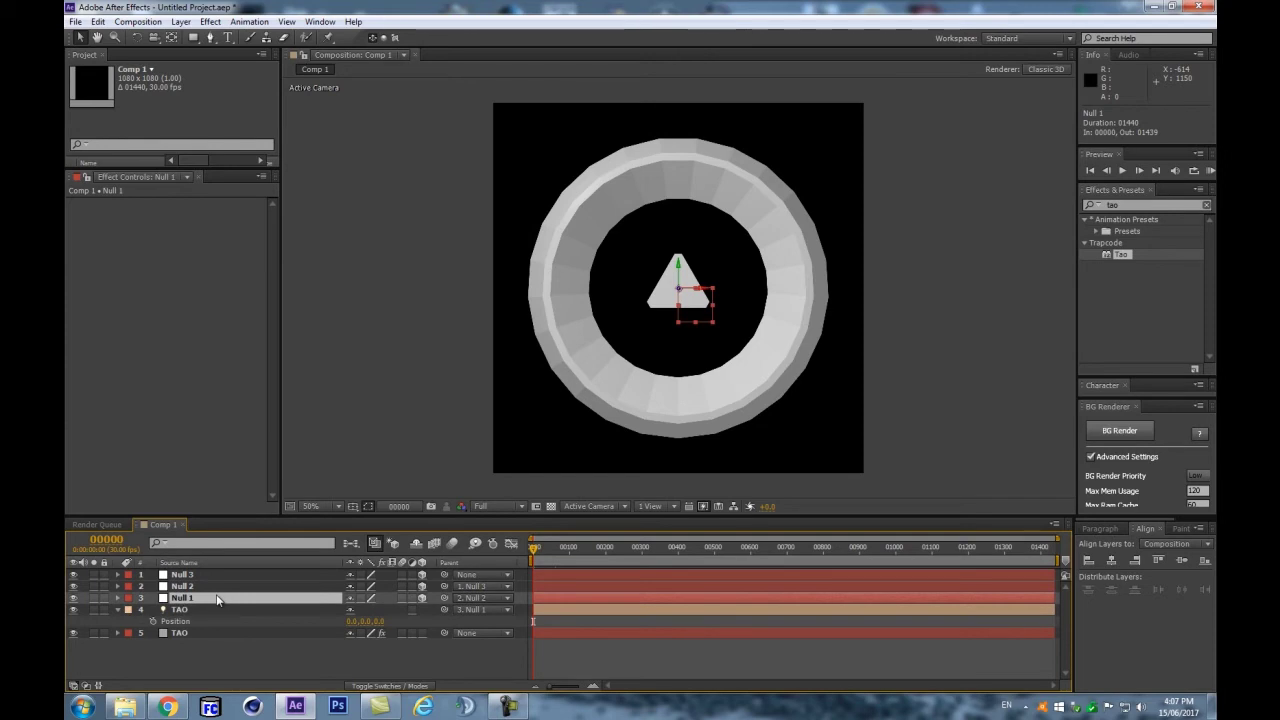
key(Return)
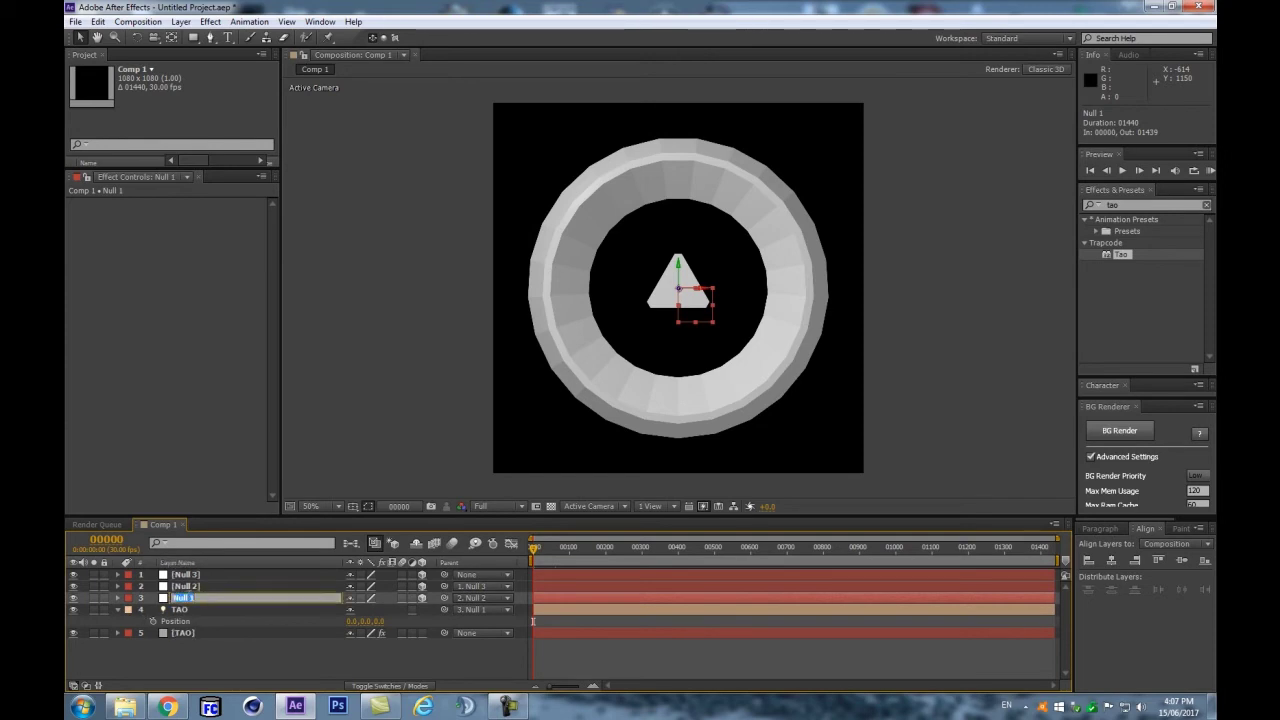
text(Scale_TAO)
key(Return)
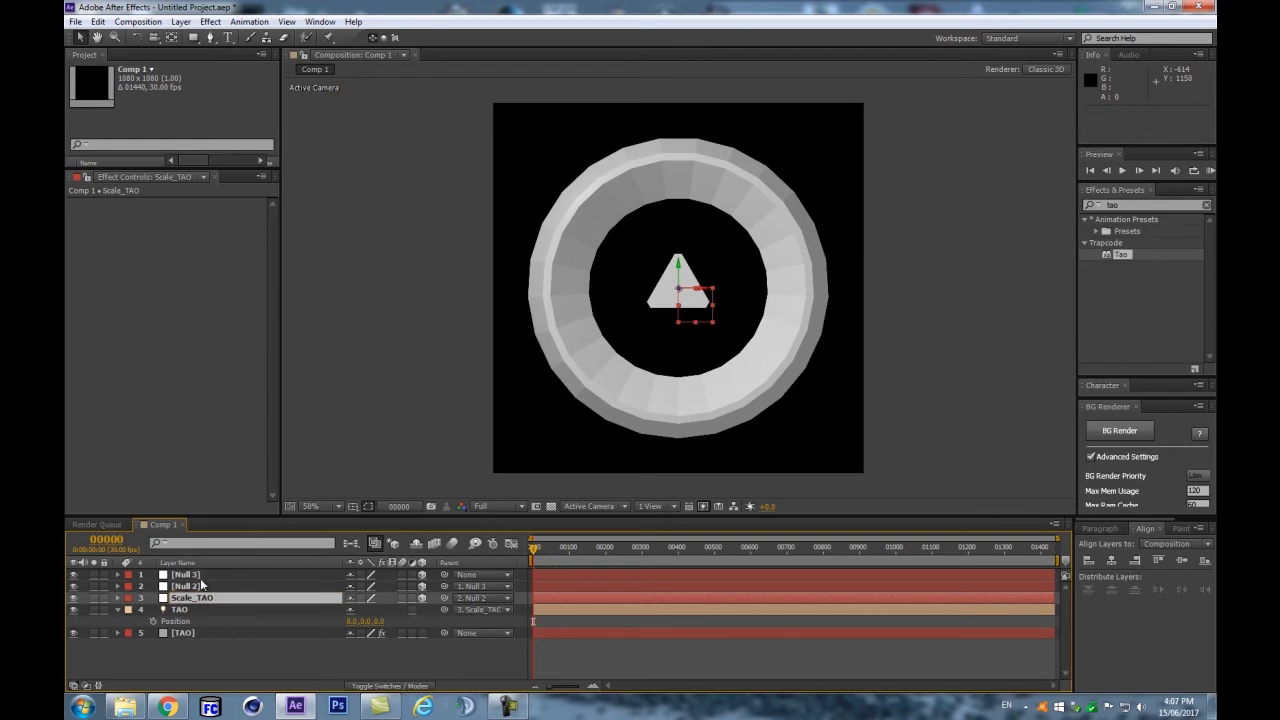
key(s)
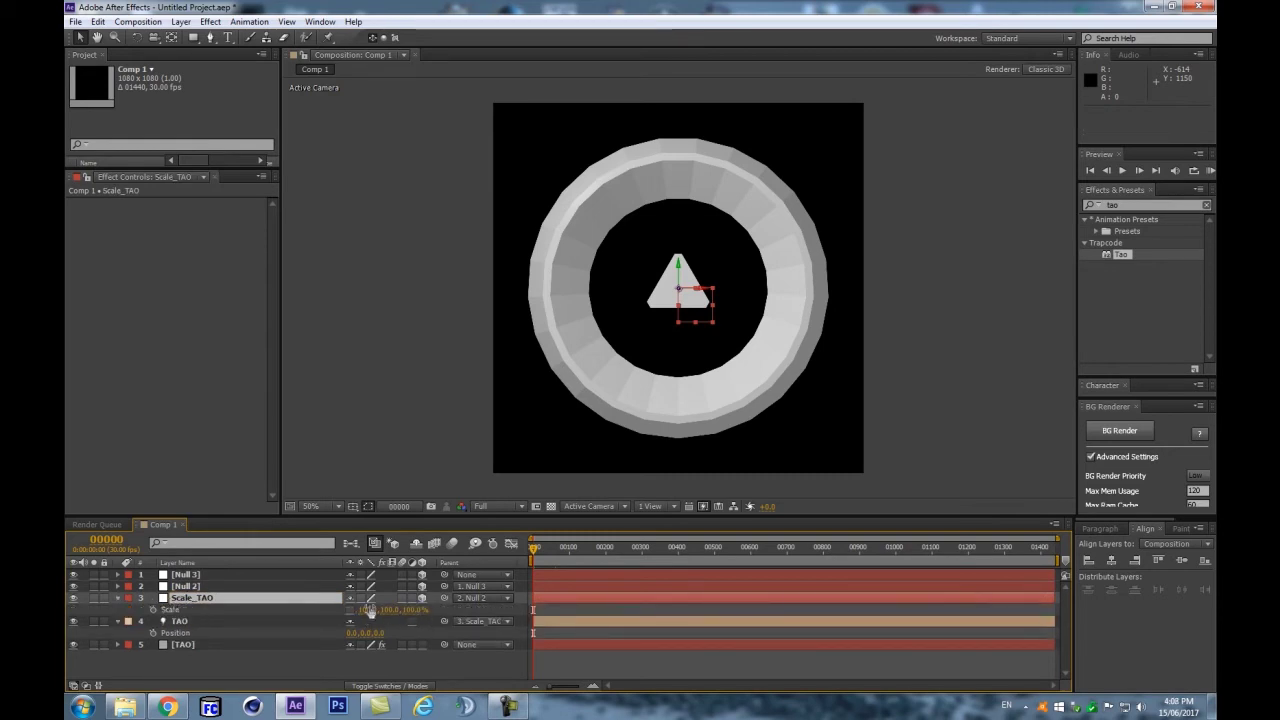
Step: Rename the Null 2 layer as tao_move
click(185, 588)
key(Return)
text(ta)
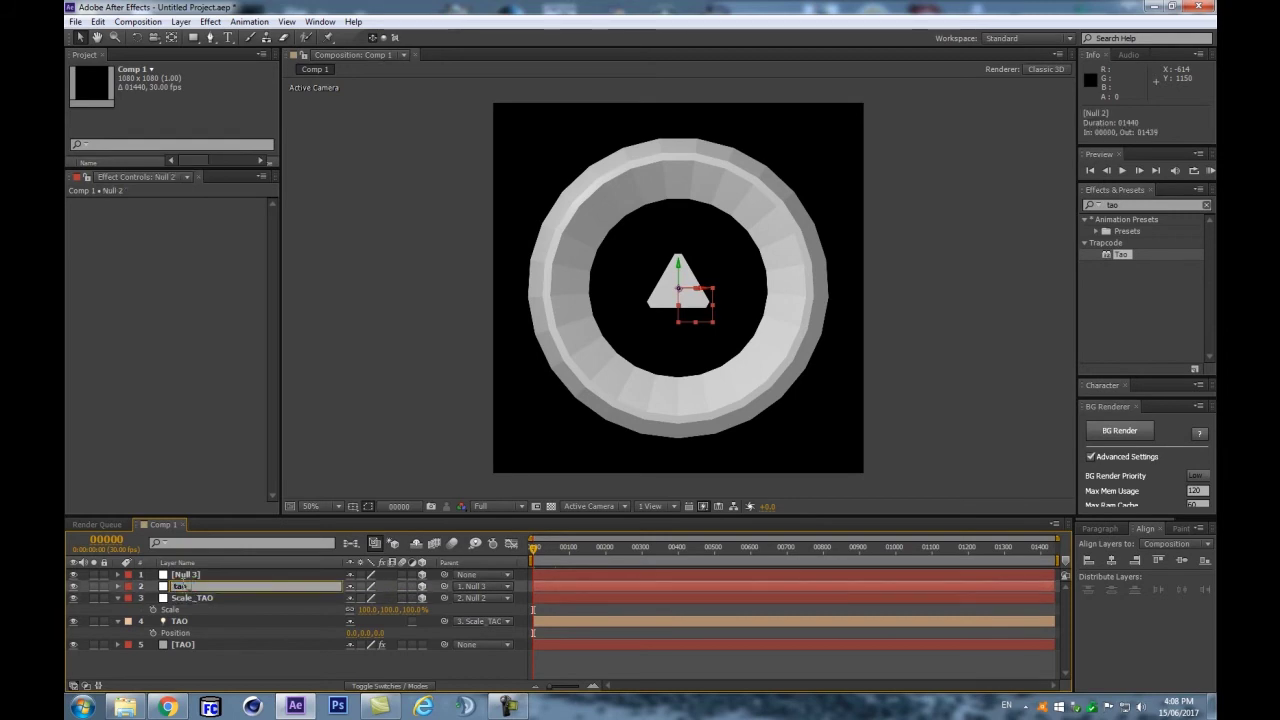
text(o_move)
key(Return)
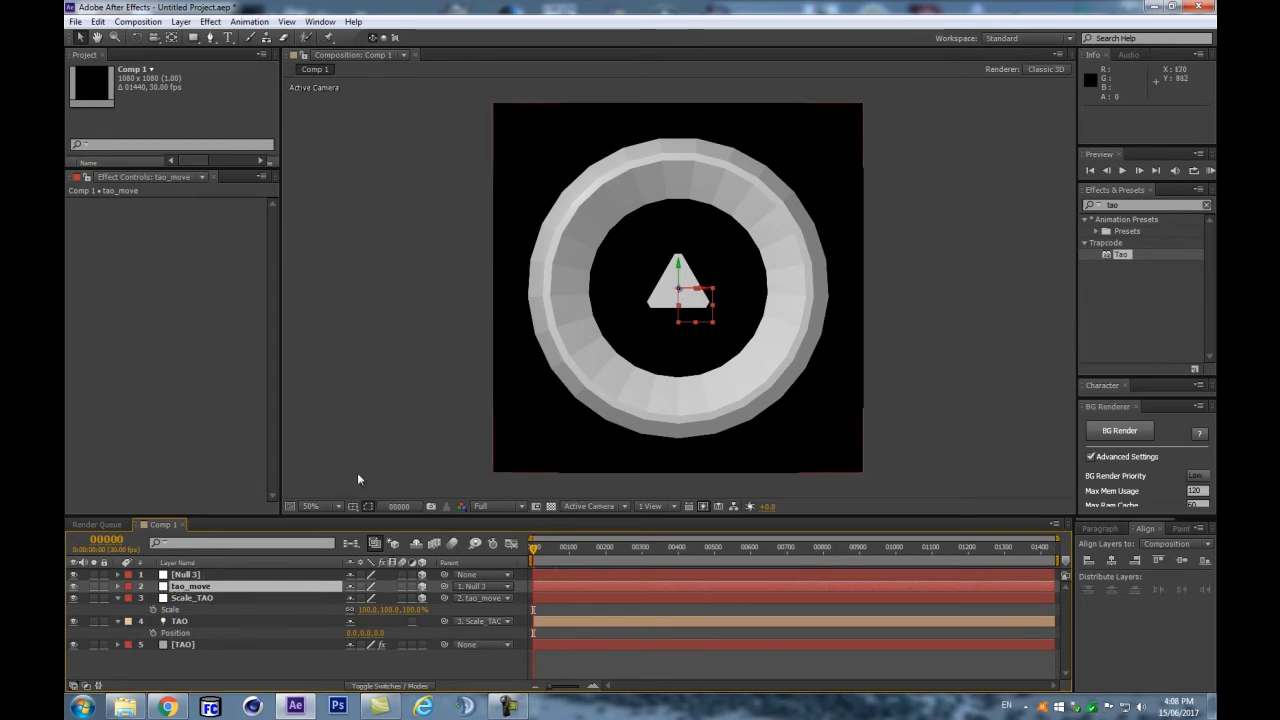
Step: Rename the Null 3 layer as tao_main
key(ctrl+Up)
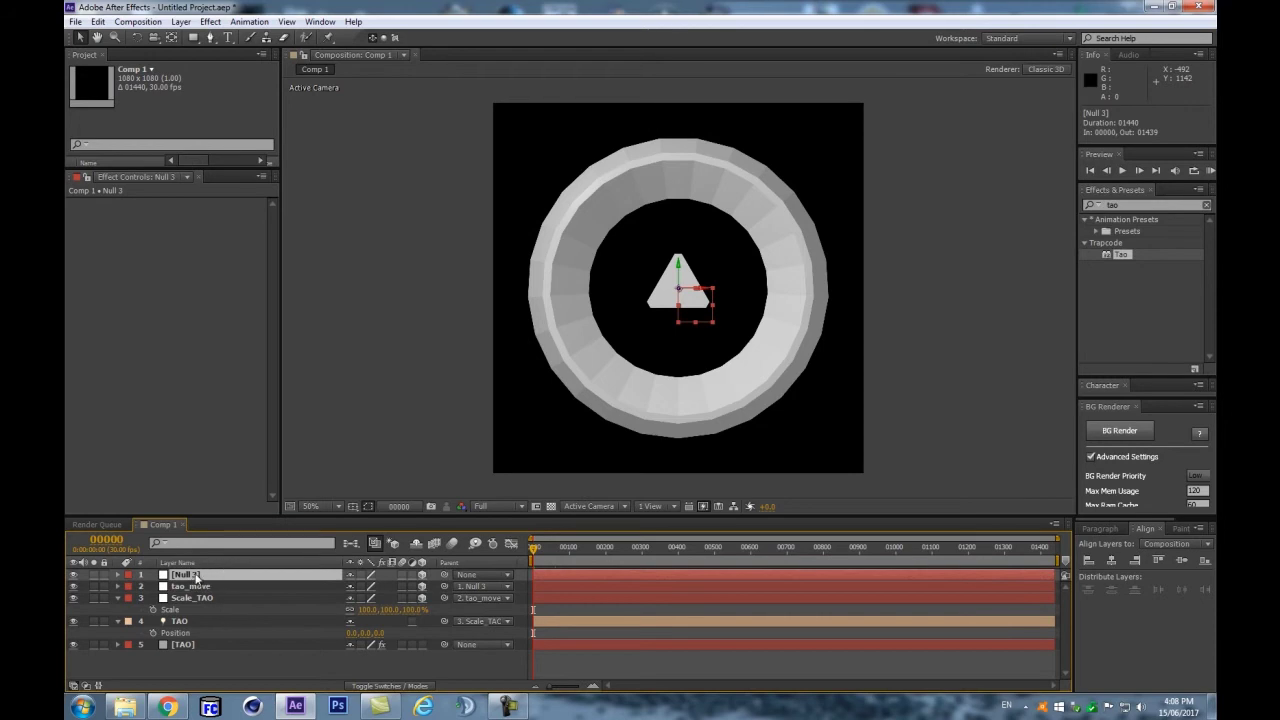
key(Return)
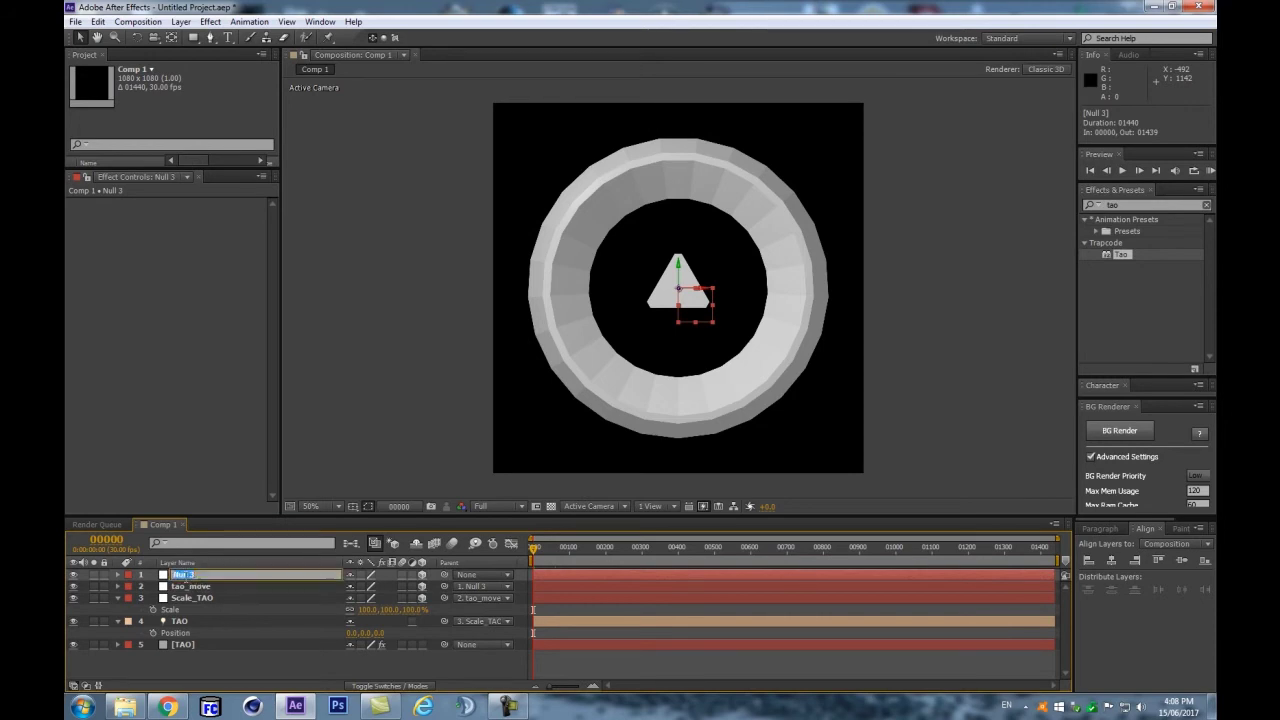
text(tao_main)
key(Return)
Step: Try moving the tao_main null about 208 px to the left in the composition and undo the move
click(185, 580)
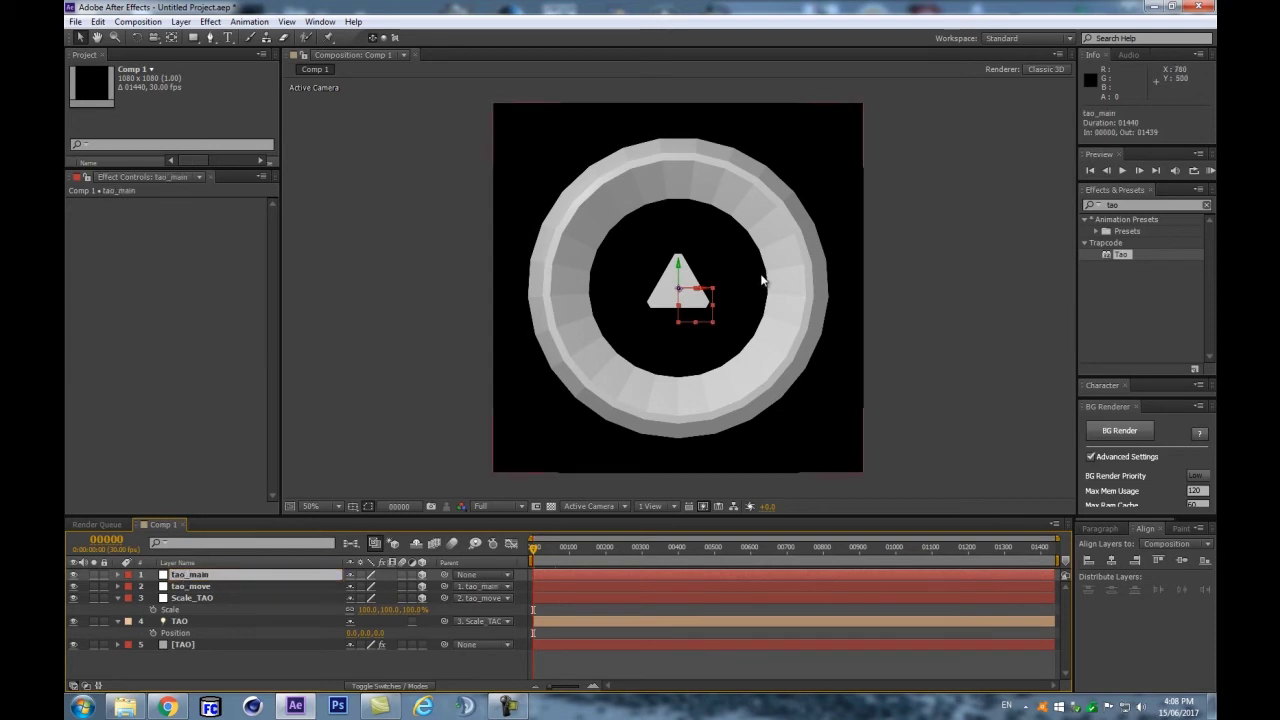
drag(700, 303, 629, 306)
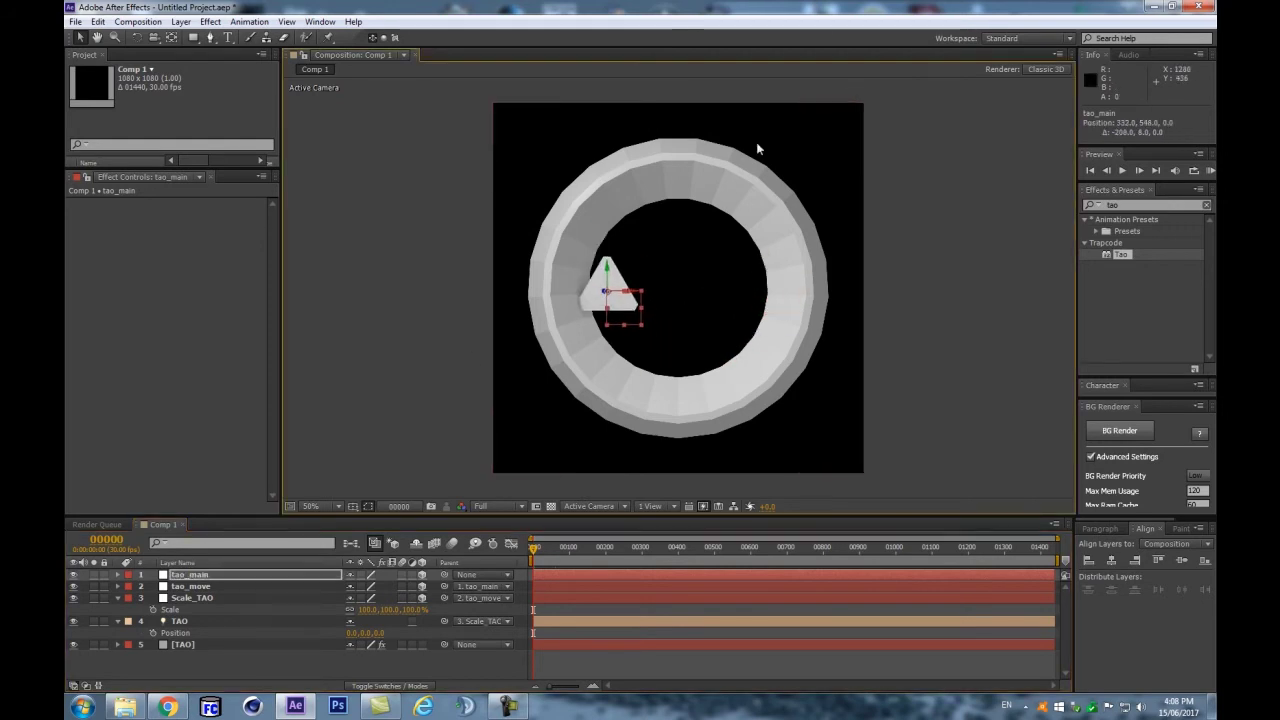
key(ctrl+z)
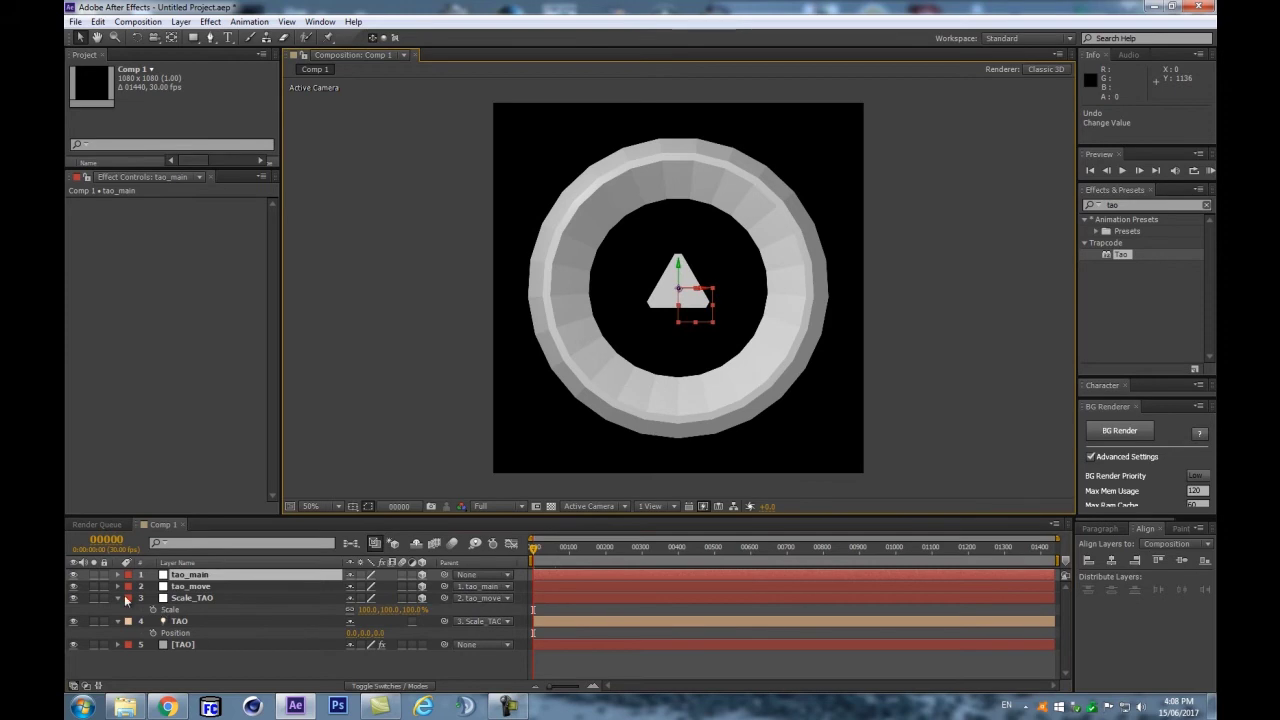
Step: Collapse the properties of the Scale_TAO null and the TAO light, and select the TAO solid layer
click(117, 608)
click(118, 598)
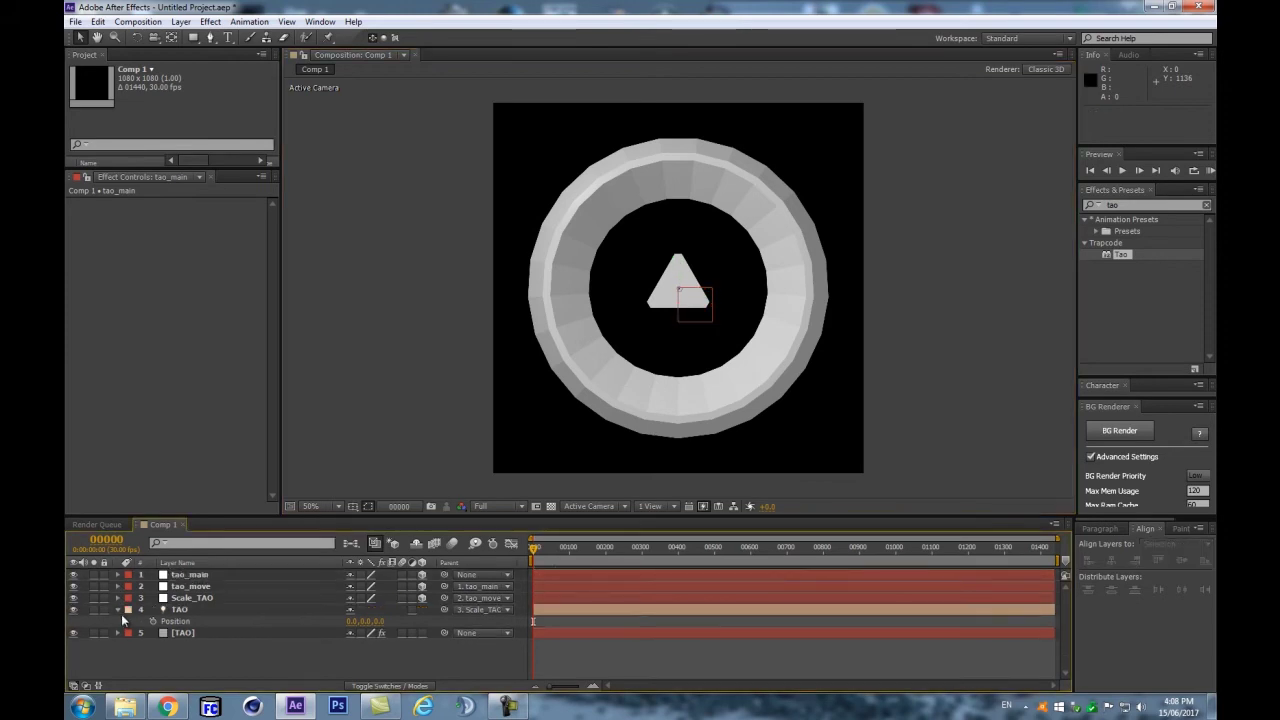
click(118, 609)
click(182, 609)
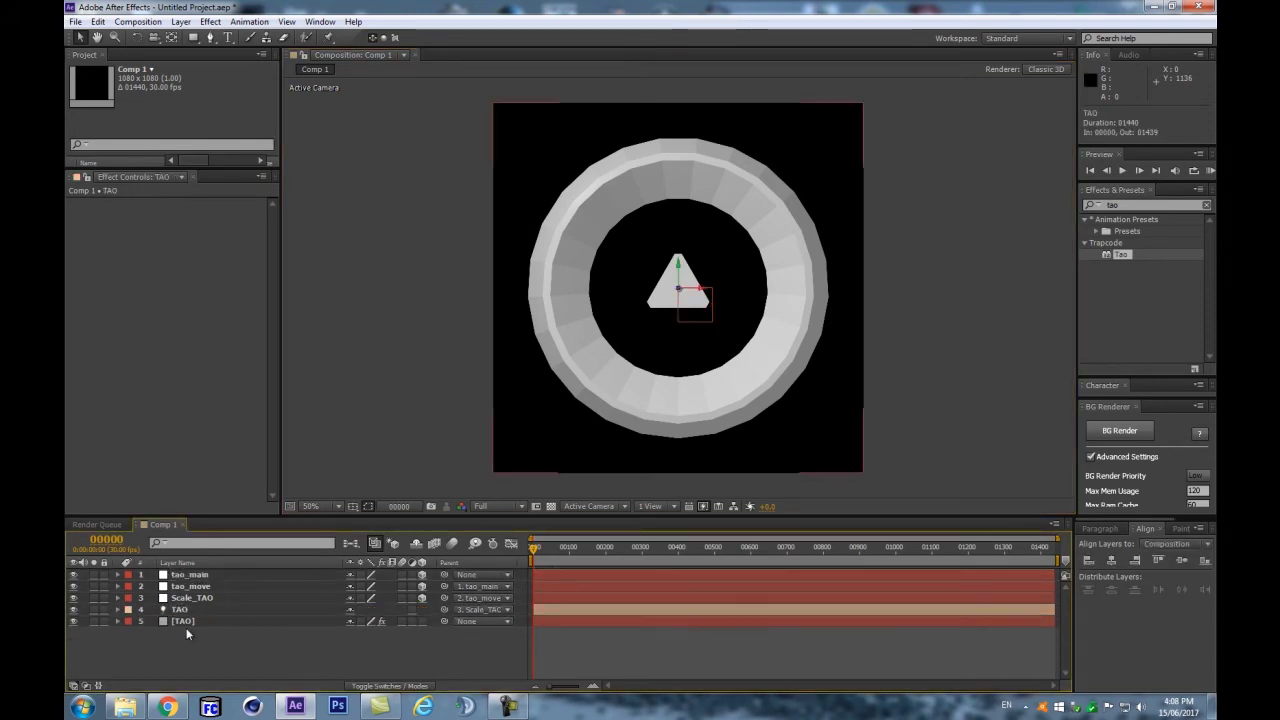
click(192, 625)
Step: Switch to Chrome and search Google in a new tab for "ae expression circle"
click(168, 707)
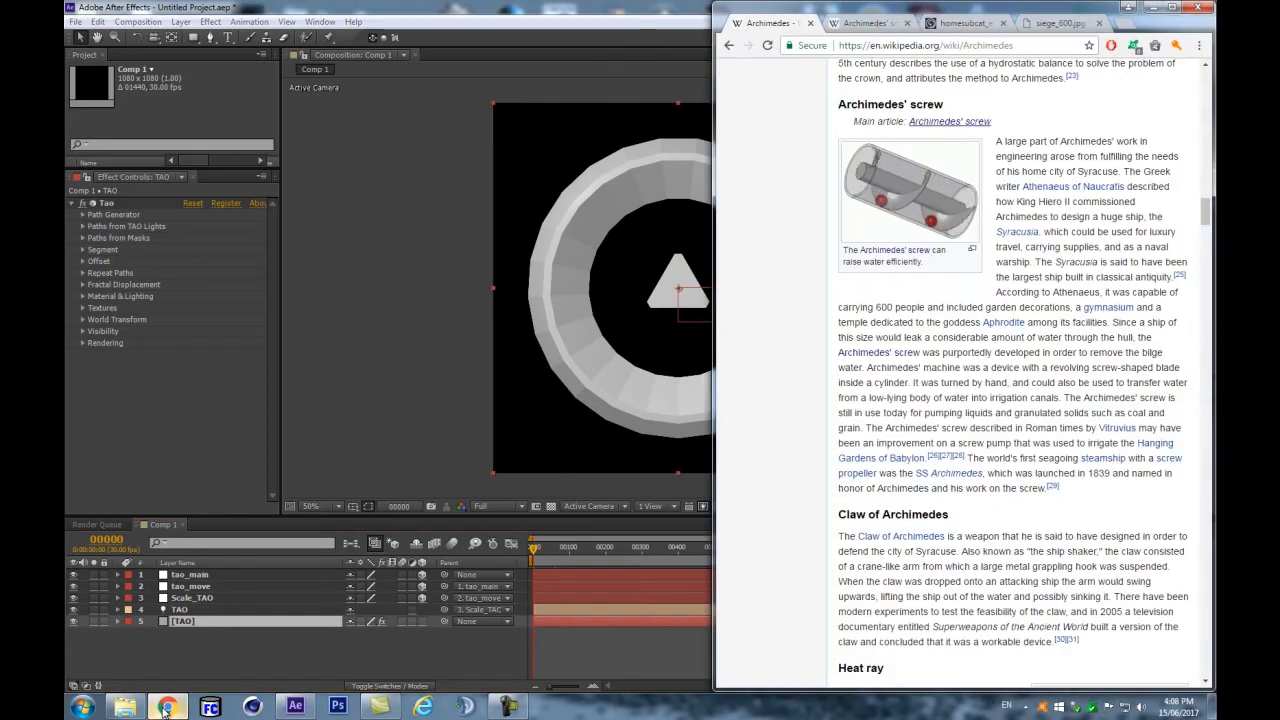
click(1120, 22)
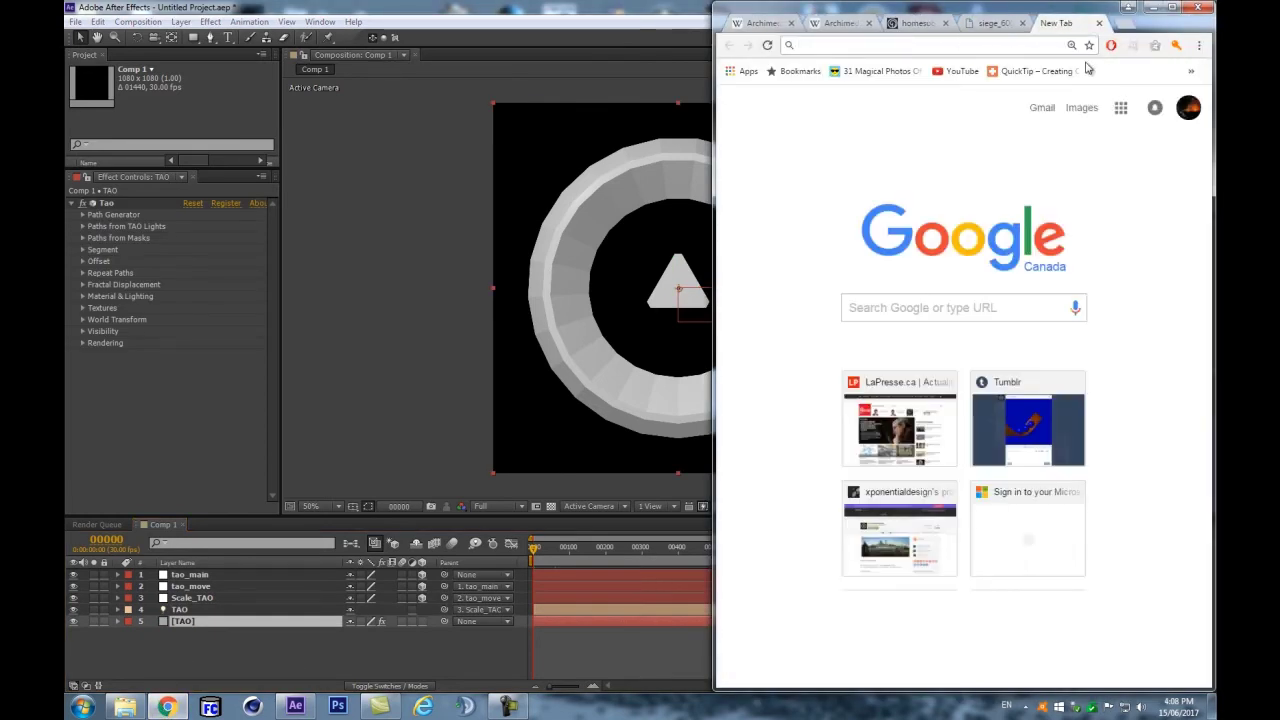
text(ae expressions)
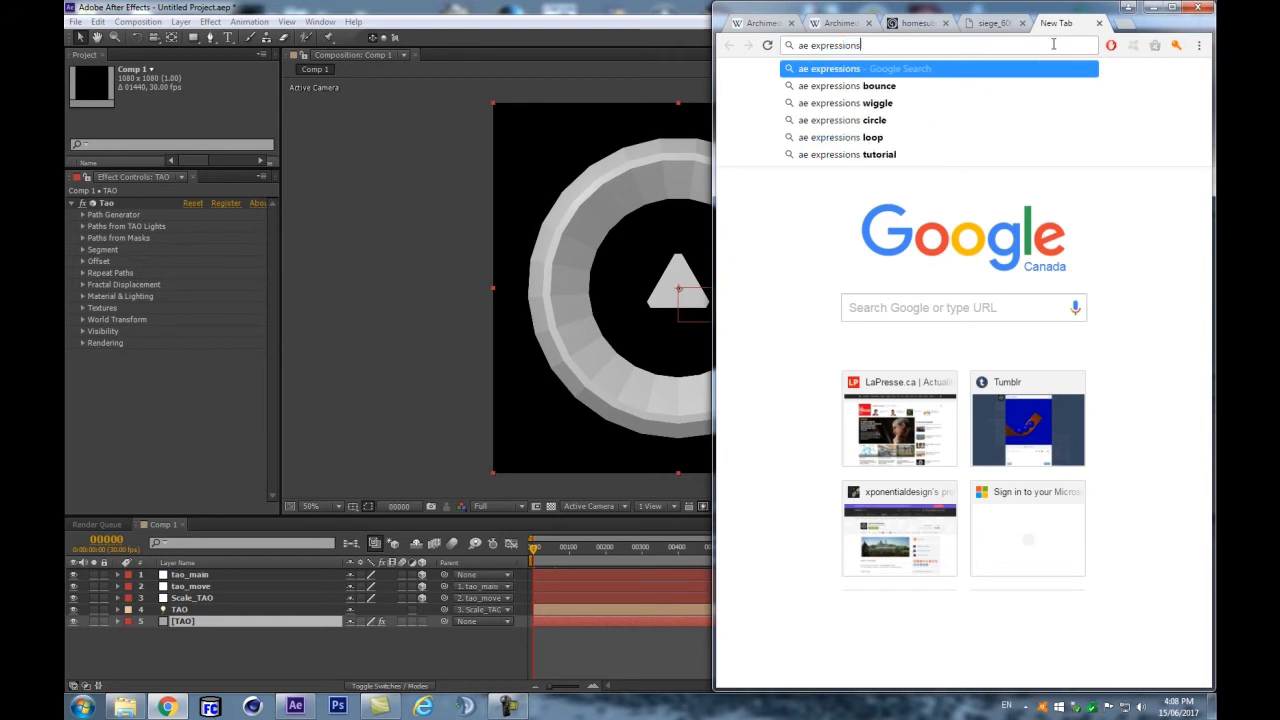
key(BackSpace)
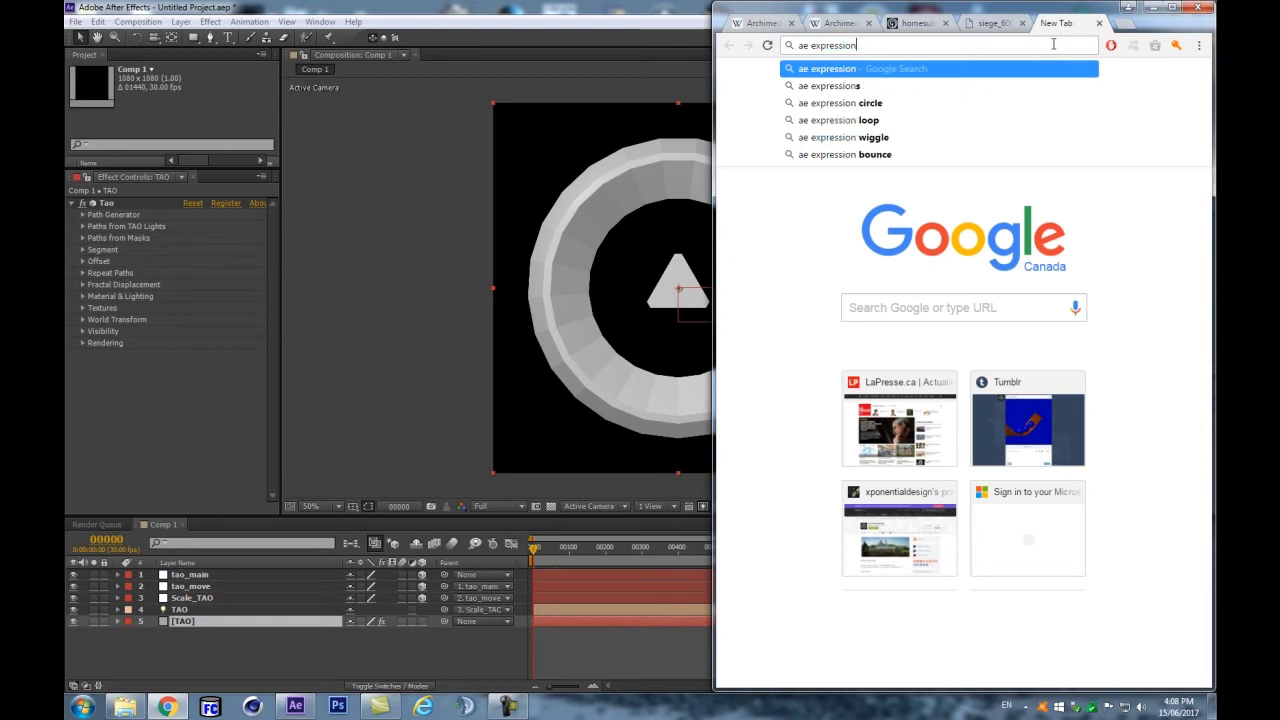
click(840, 103)
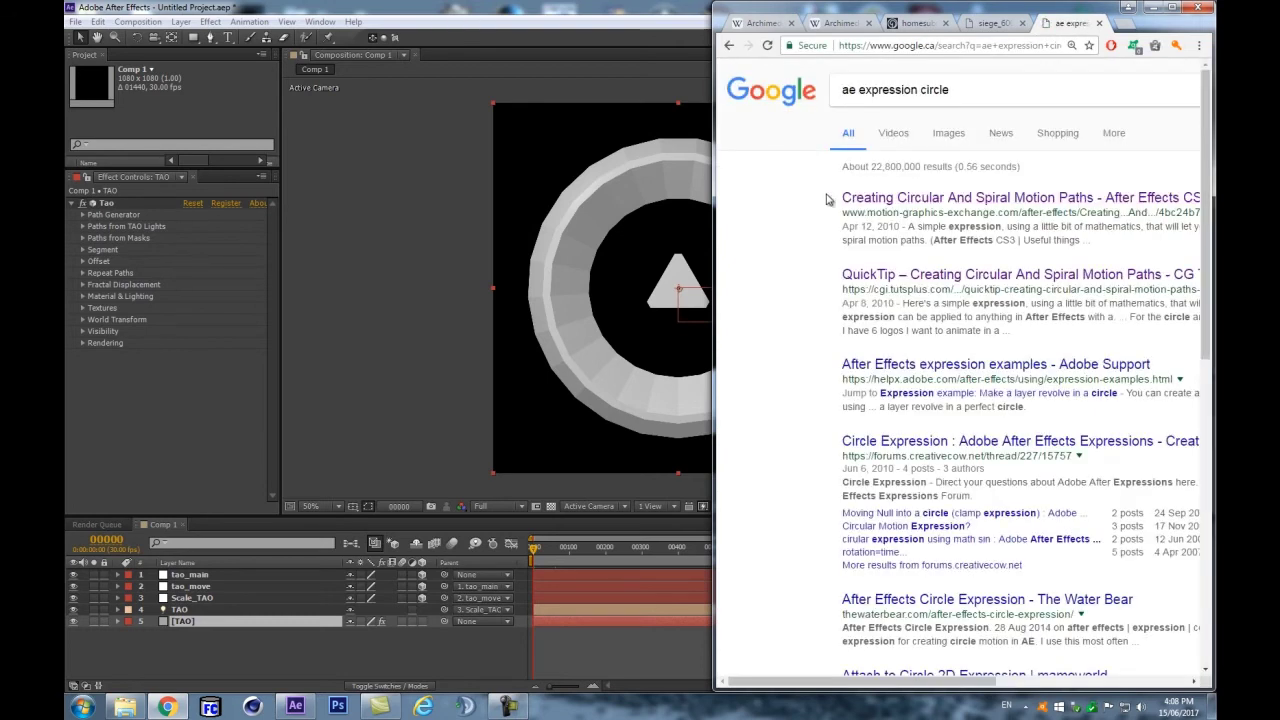
Step: Open the "Creating Circular And Spiral Motion Paths" page and copy its whole circular motion expression
click(932, 203)
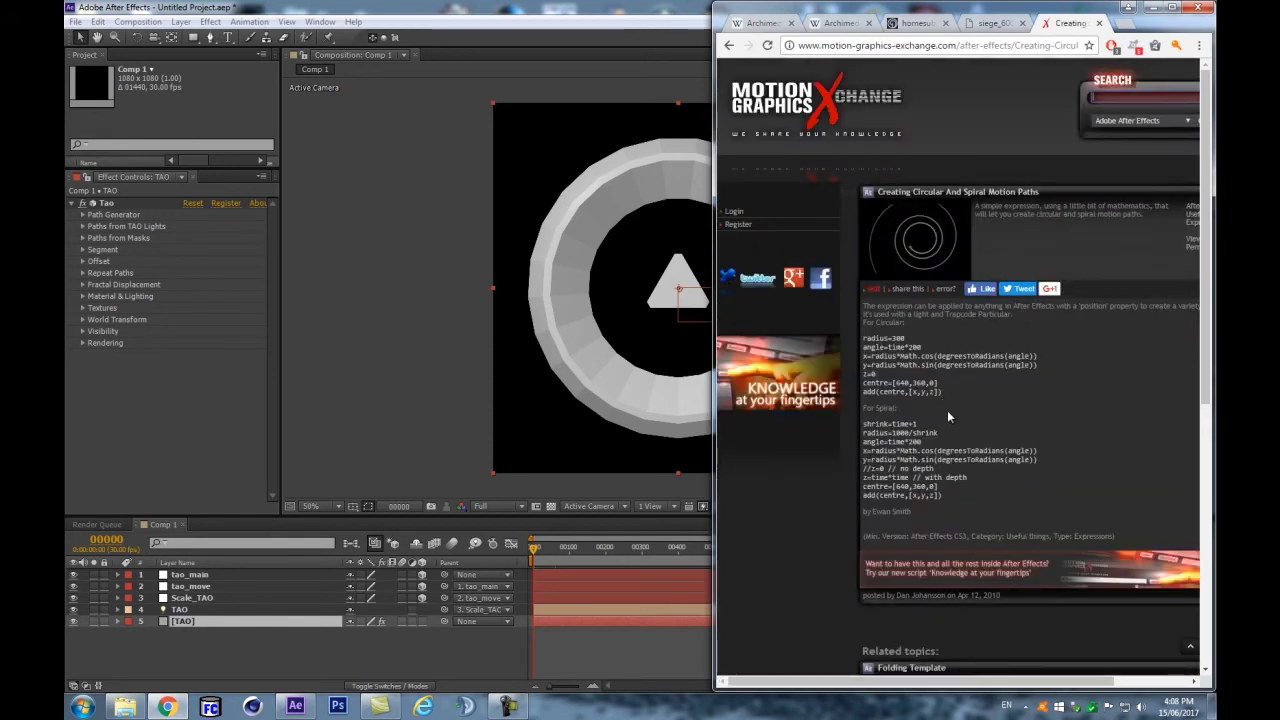
drag(959, 394, 864, 338)
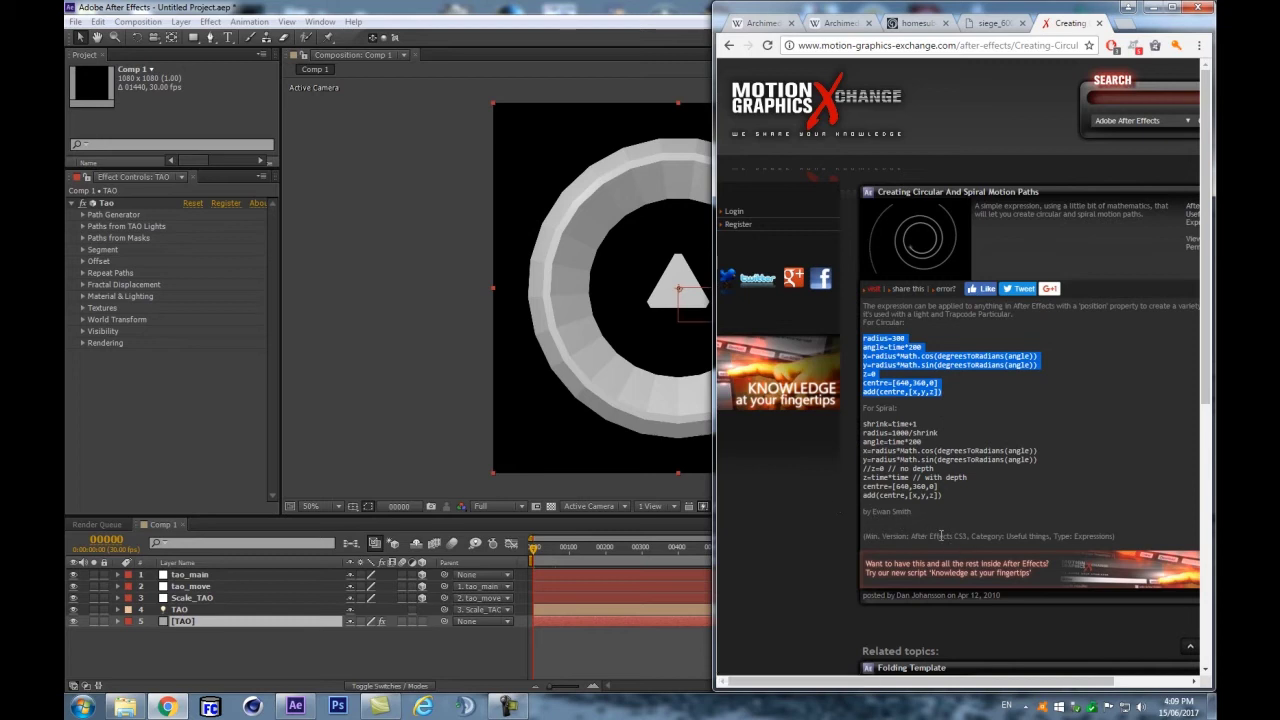
Step: Return to After Effects and paste the copied circular motion code as an expression on the tao_move null's Position
click(583, 6)
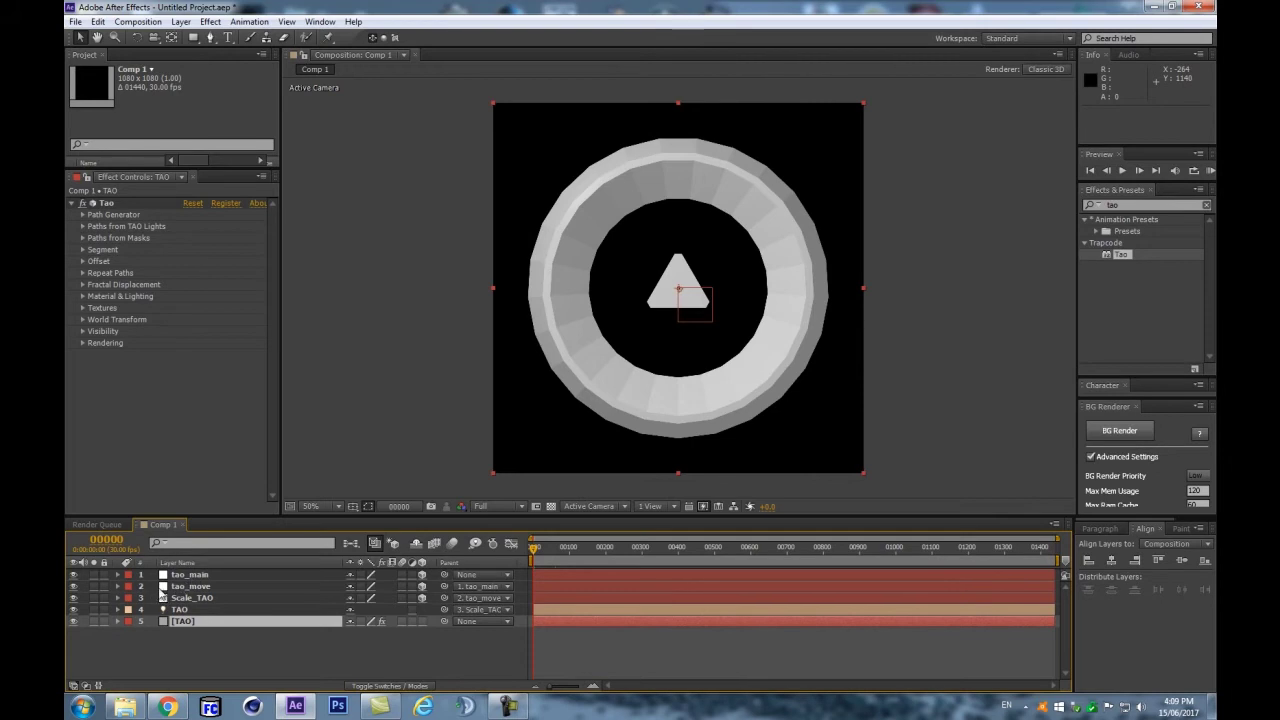
click(180, 588)
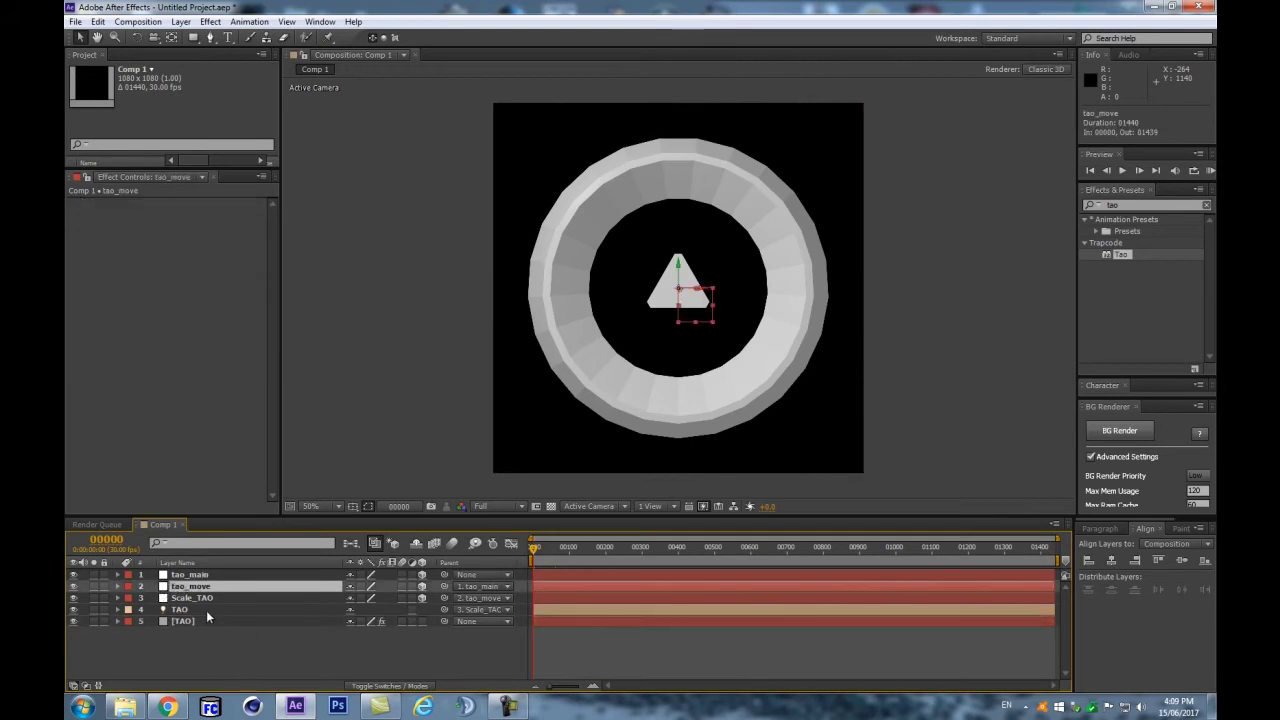
key(p)
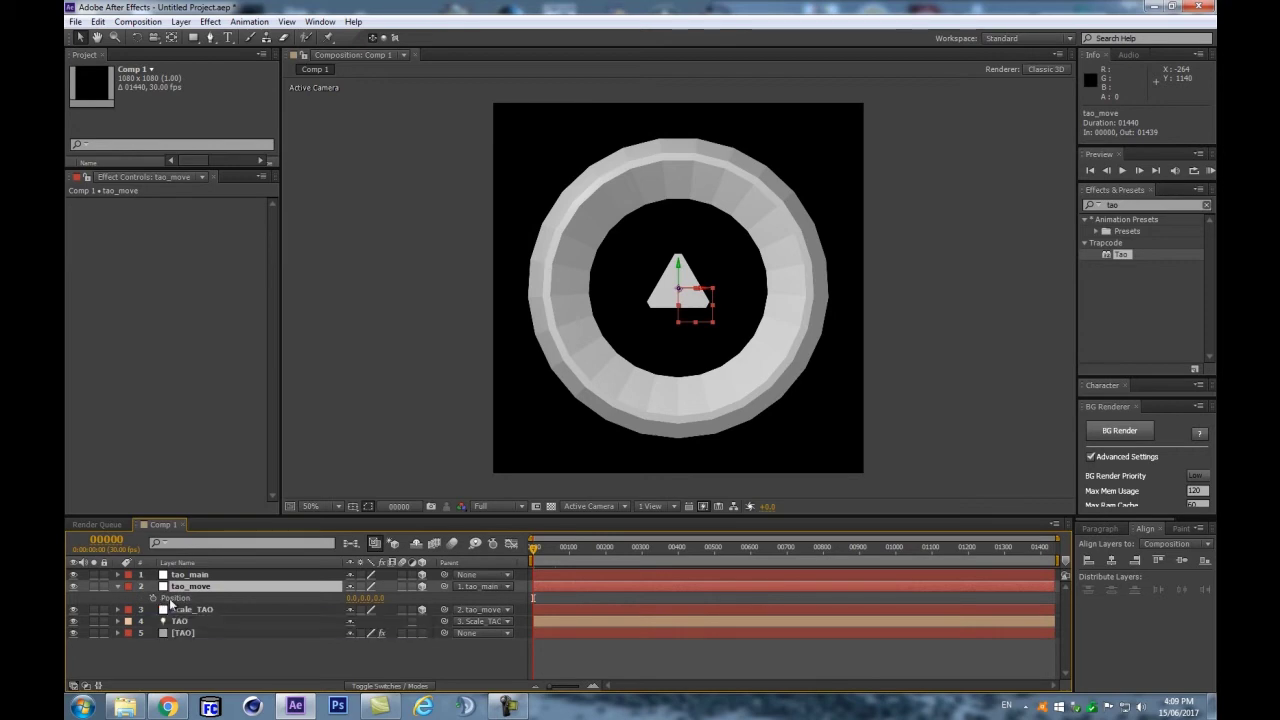
click(184, 599)
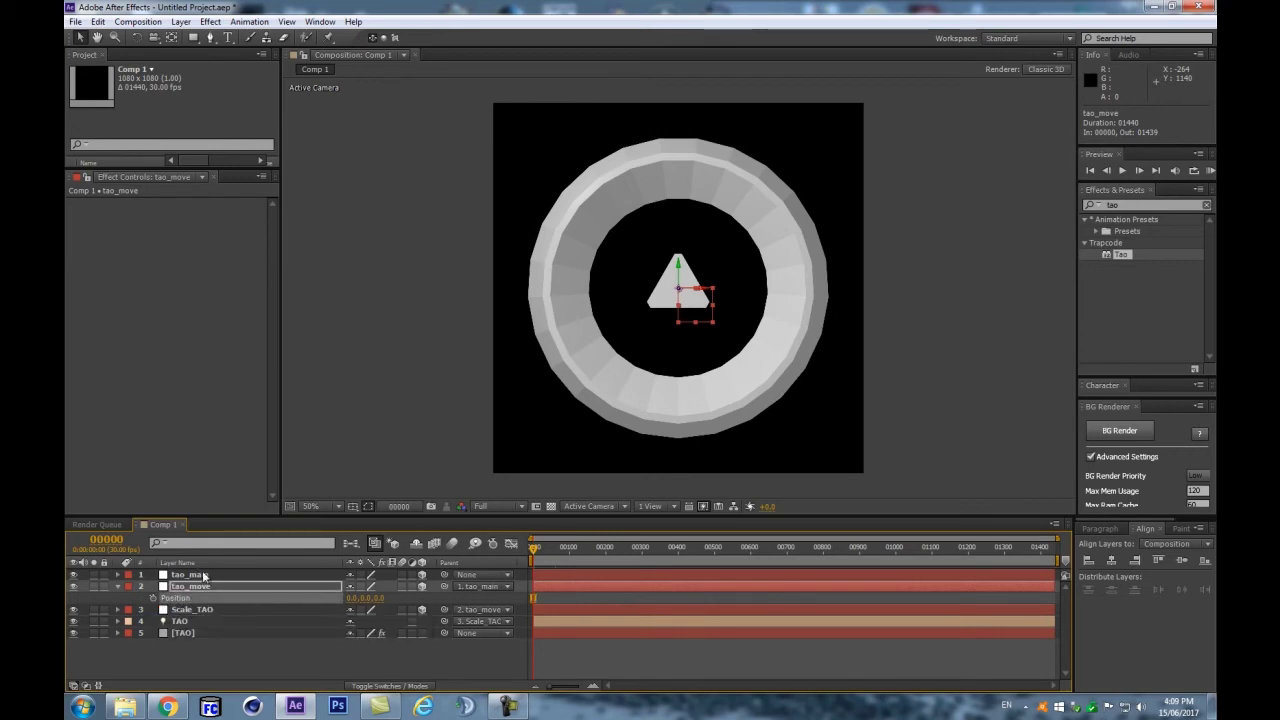
alt+click(152, 598)
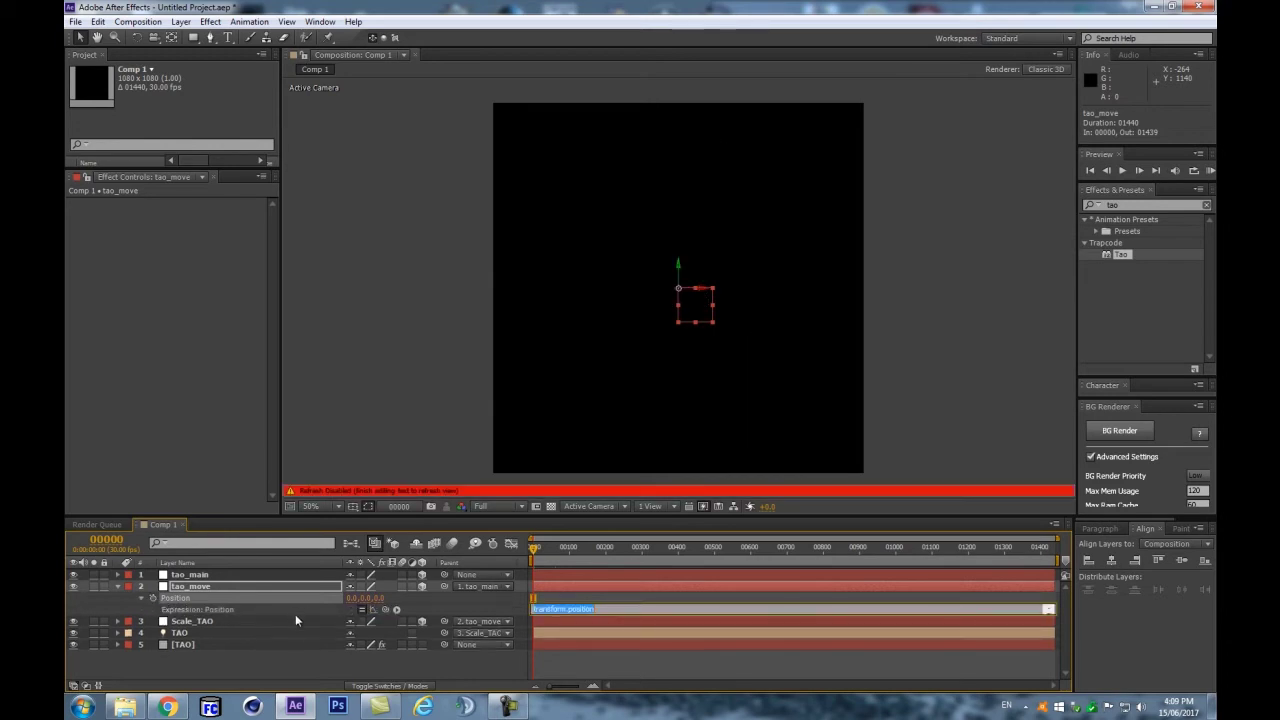
text(add(centre,[x,y,z]))
Step: Enlarge the expression field and the timeline area so the whole Position expression is readable, and apply the expression
drag(628, 615, 638, 675)
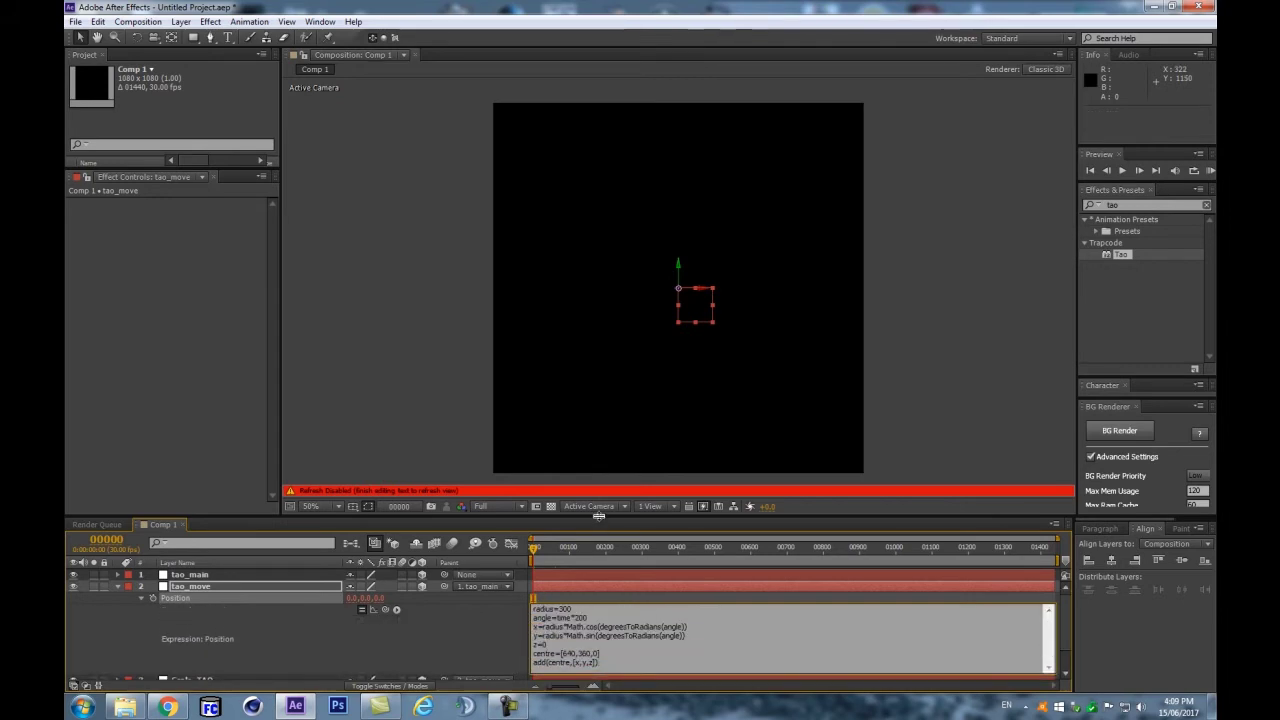
drag(592, 517, 592, 383)
click(590, 572)
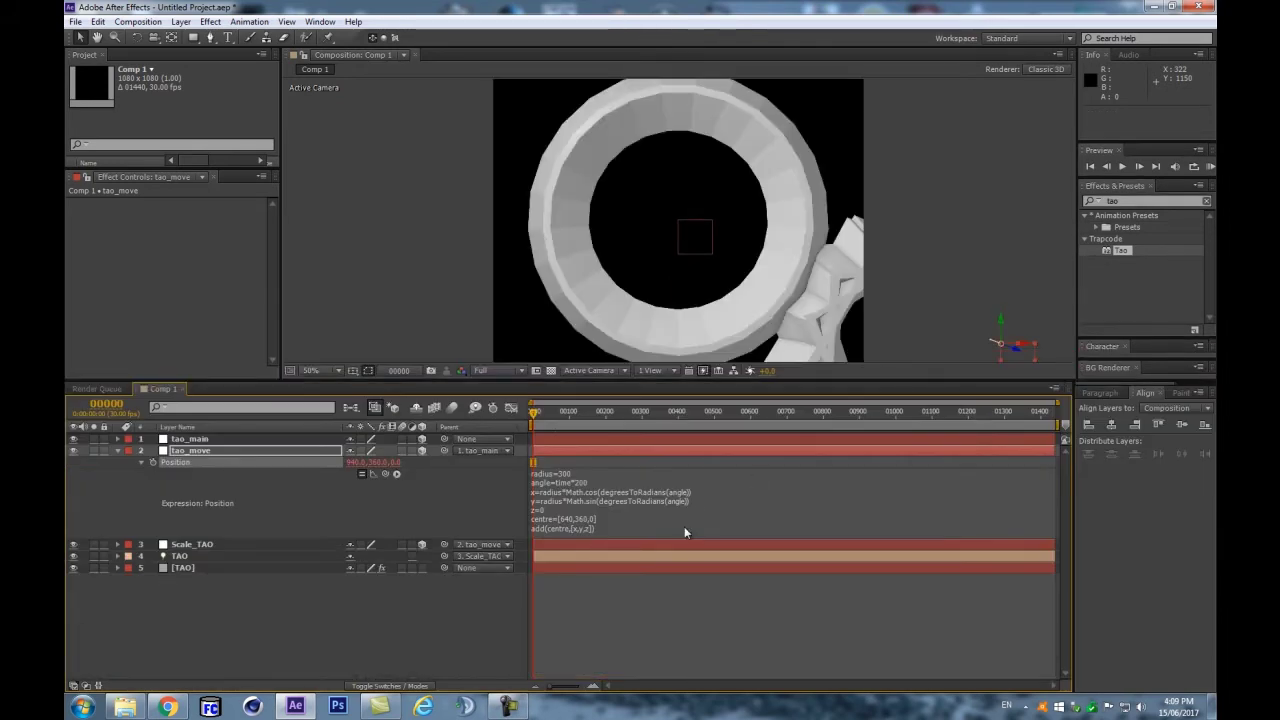
drag(664, 538, 661, 578)
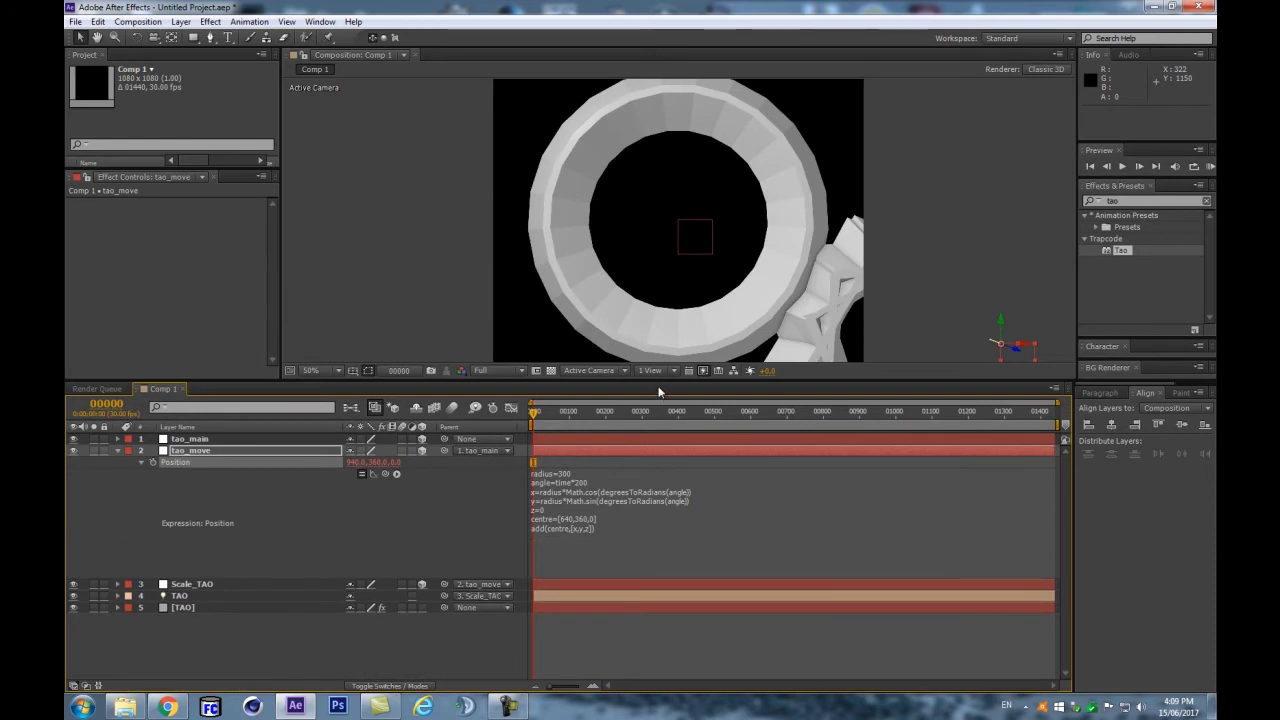
drag(663, 382, 681, 457)
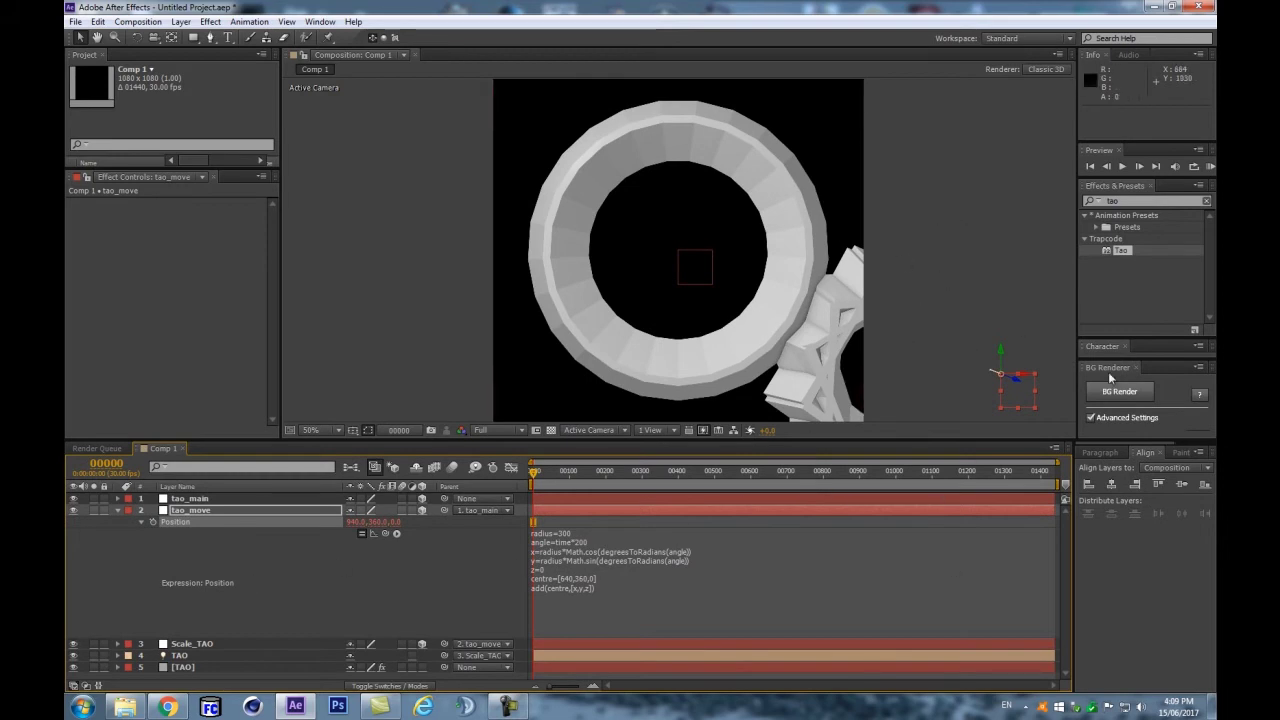
Step: Turn off Generate Path in the Tao effect's Path Generator on the TAO solid and collapse that group
click(190, 668)
click(83, 215)
click(187, 214)
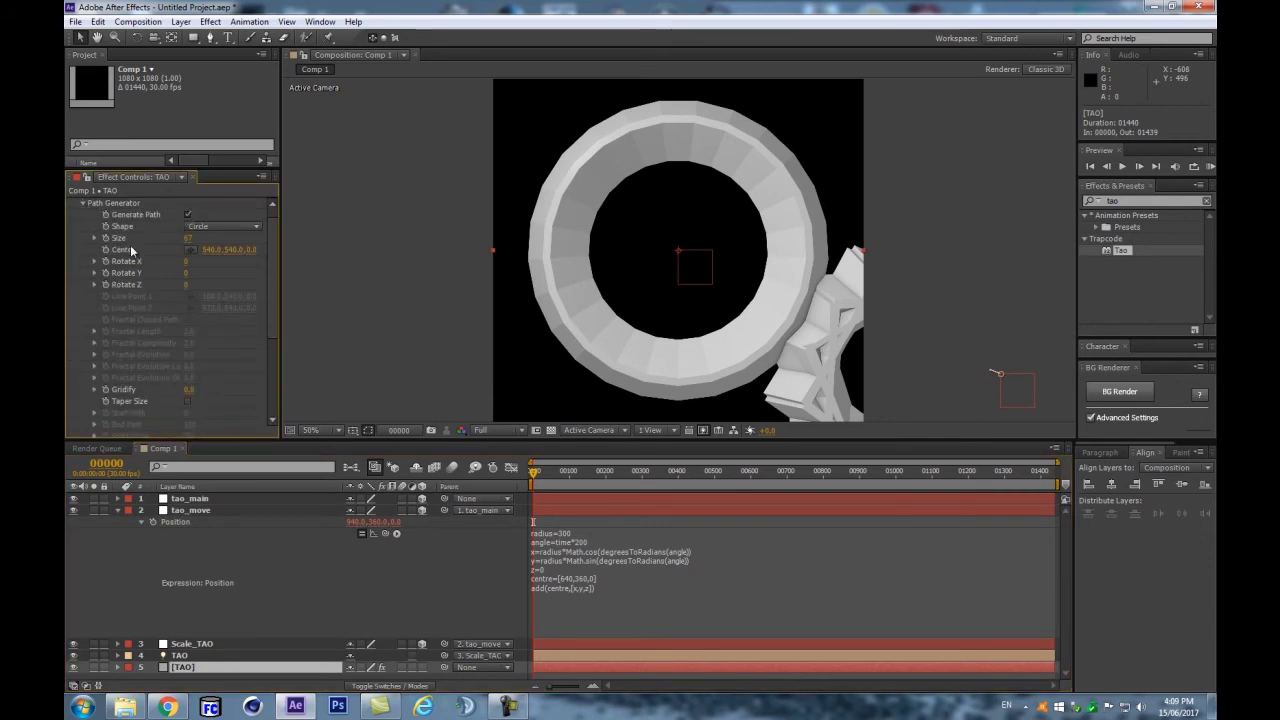
click(83, 203)
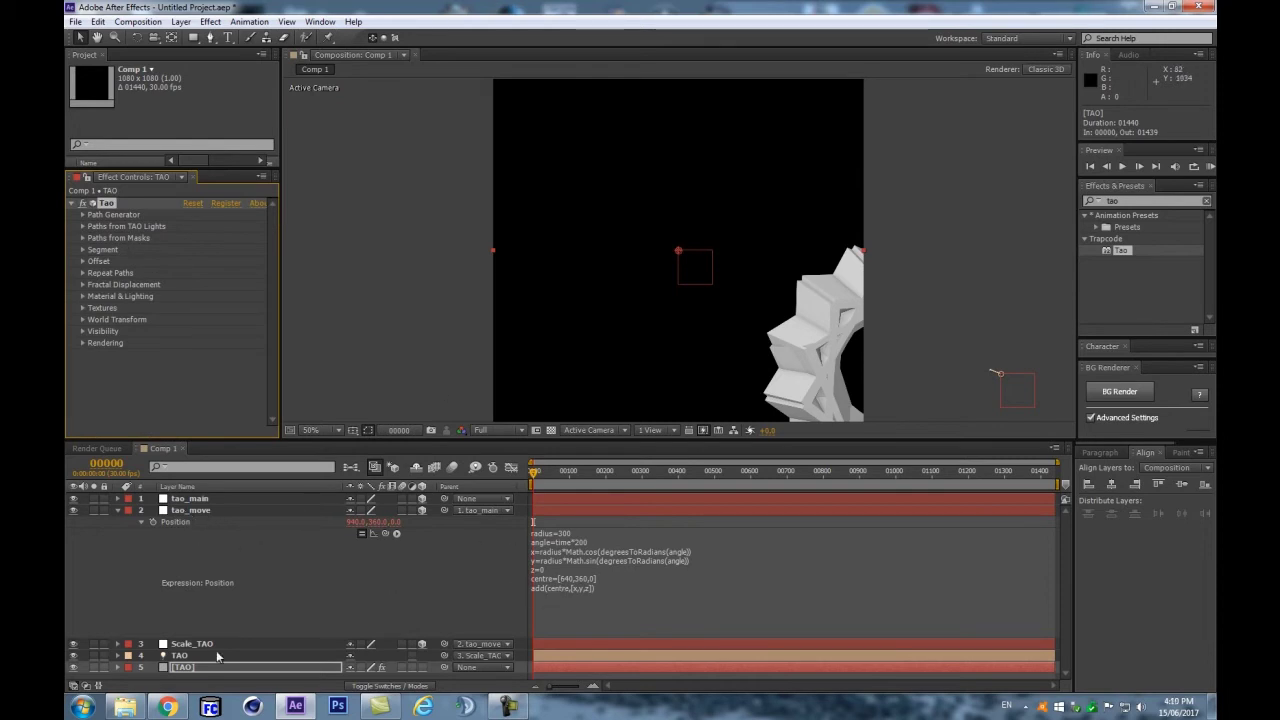
Step: Change the centre in tao_move's Position expression to [0,0,0] and apply it
click(179, 513)
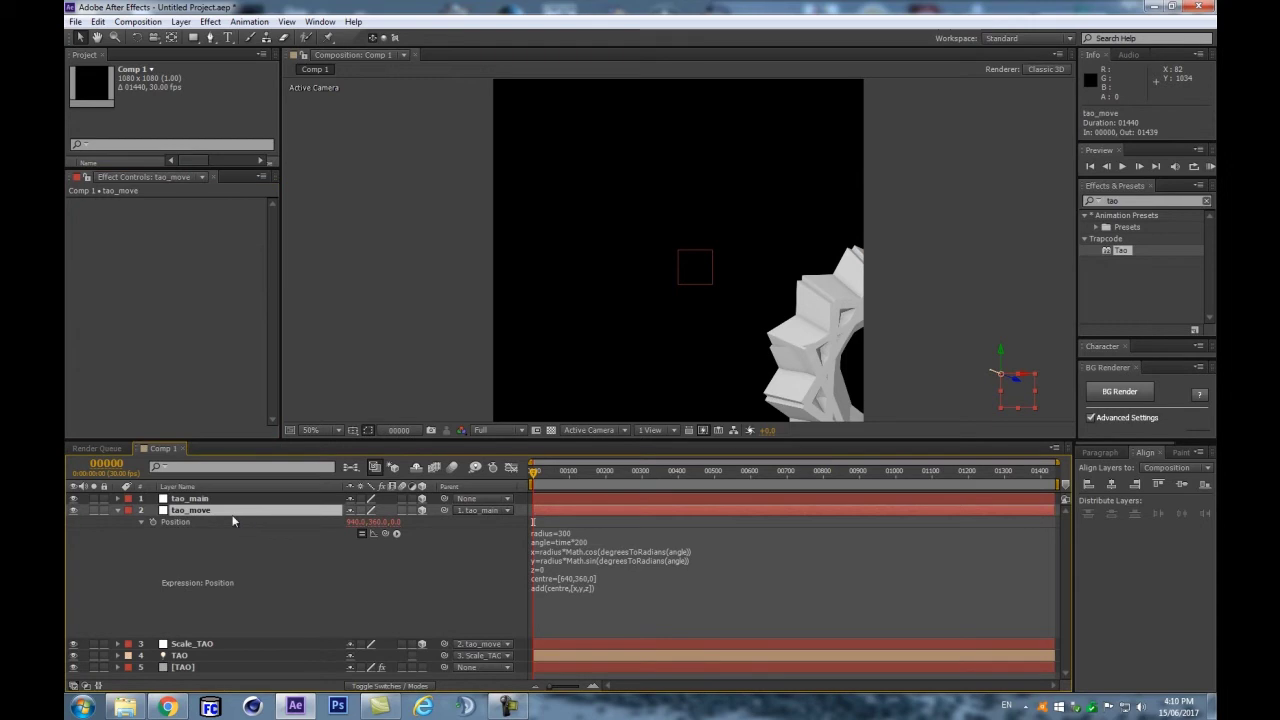
click(577, 589)
click(571, 577)
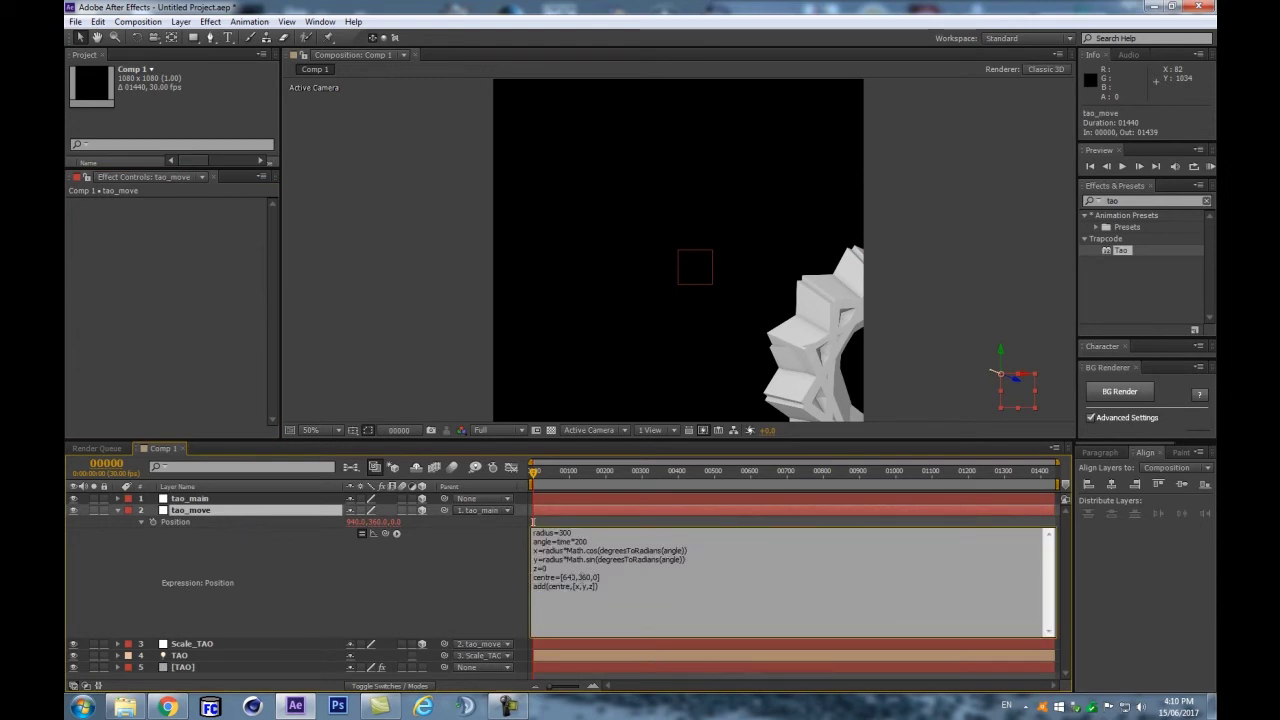
key(BackSpace)
key(BackSpace)
key(BackSpace)
key(BackSpace)
key(BackSpace)
text(0)
click(498, 575)
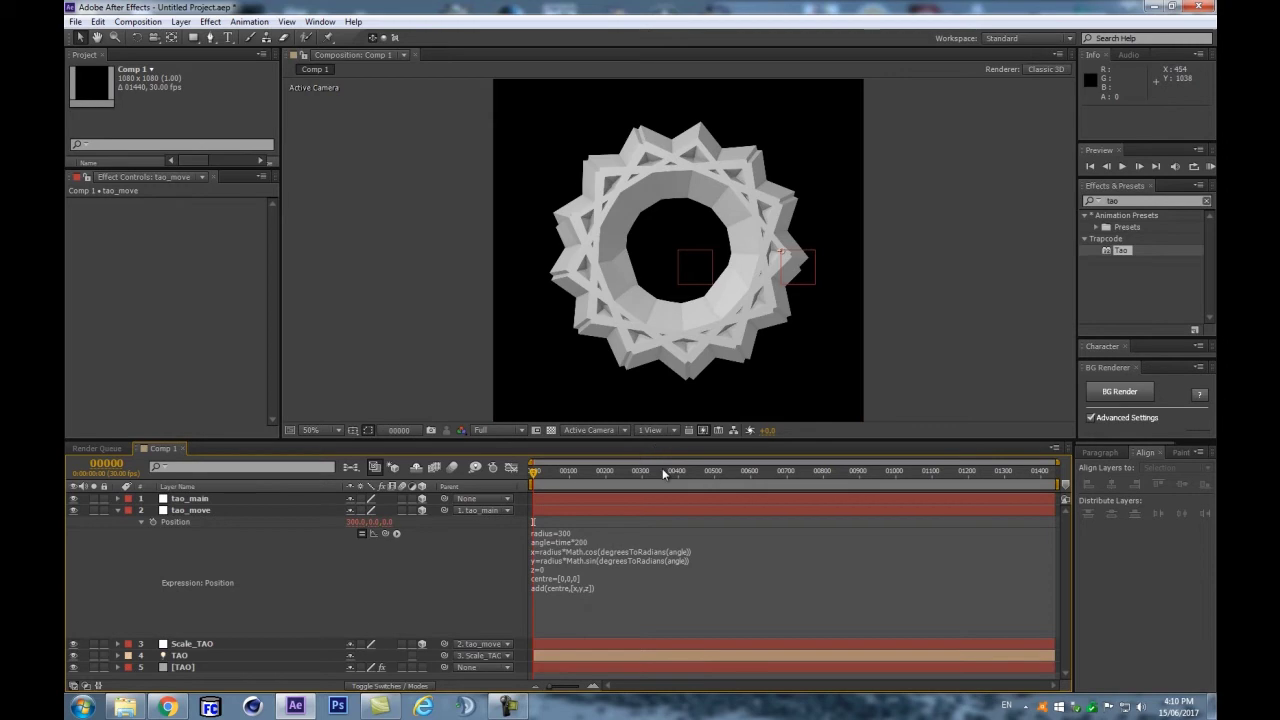
click(587, 533)
double_click(565, 533)
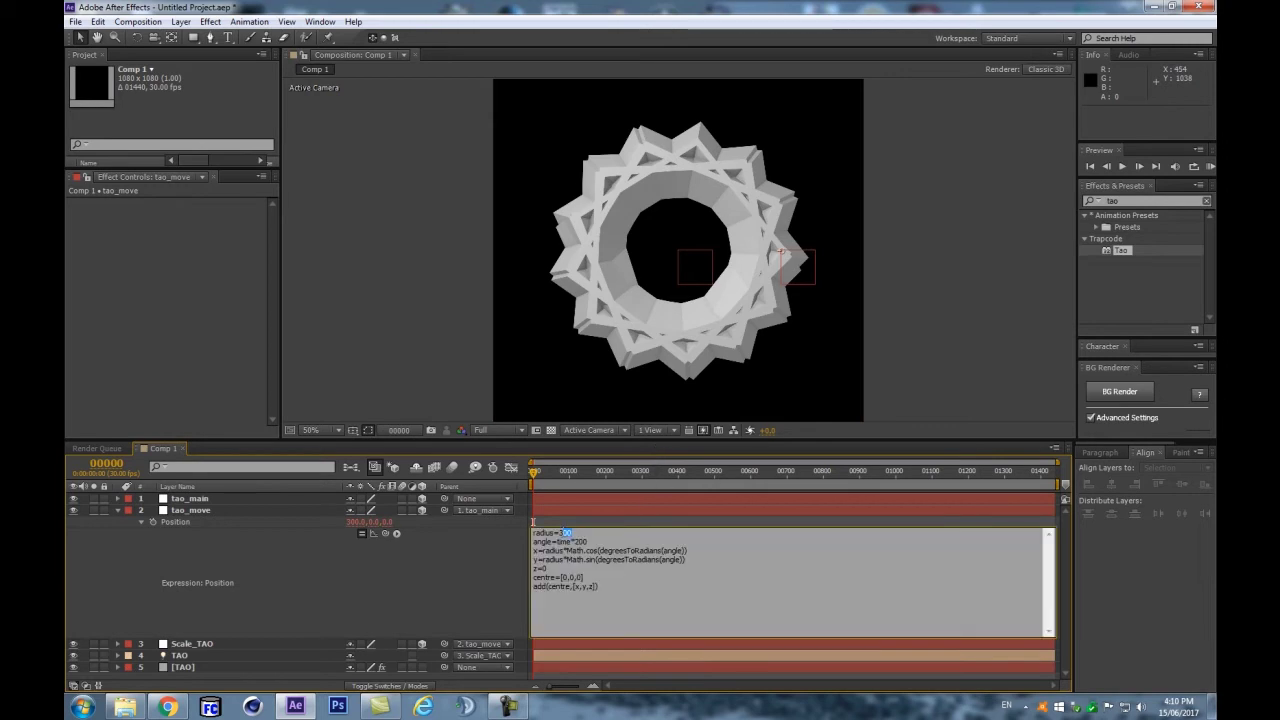
drag(588, 542, 571, 542)
Step: Add a Slider Control expression control to the tao_move null and duplicate it
click(166, 530)
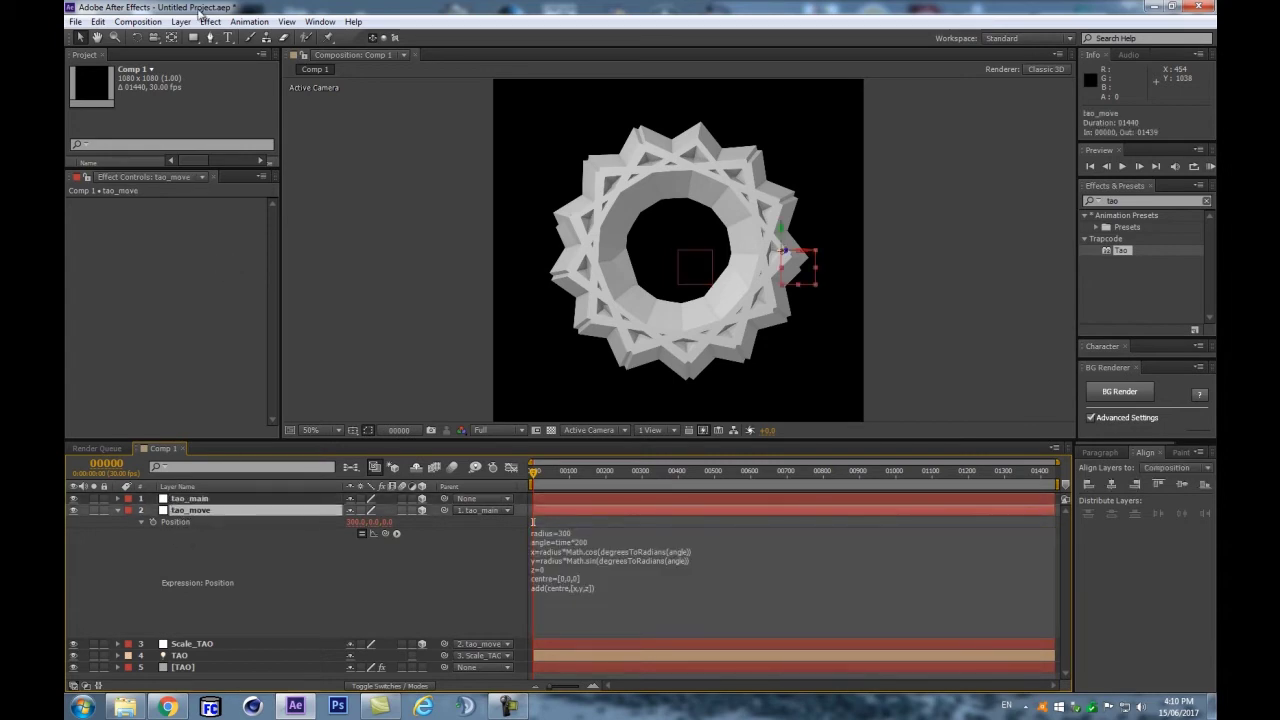
click(210, 21)
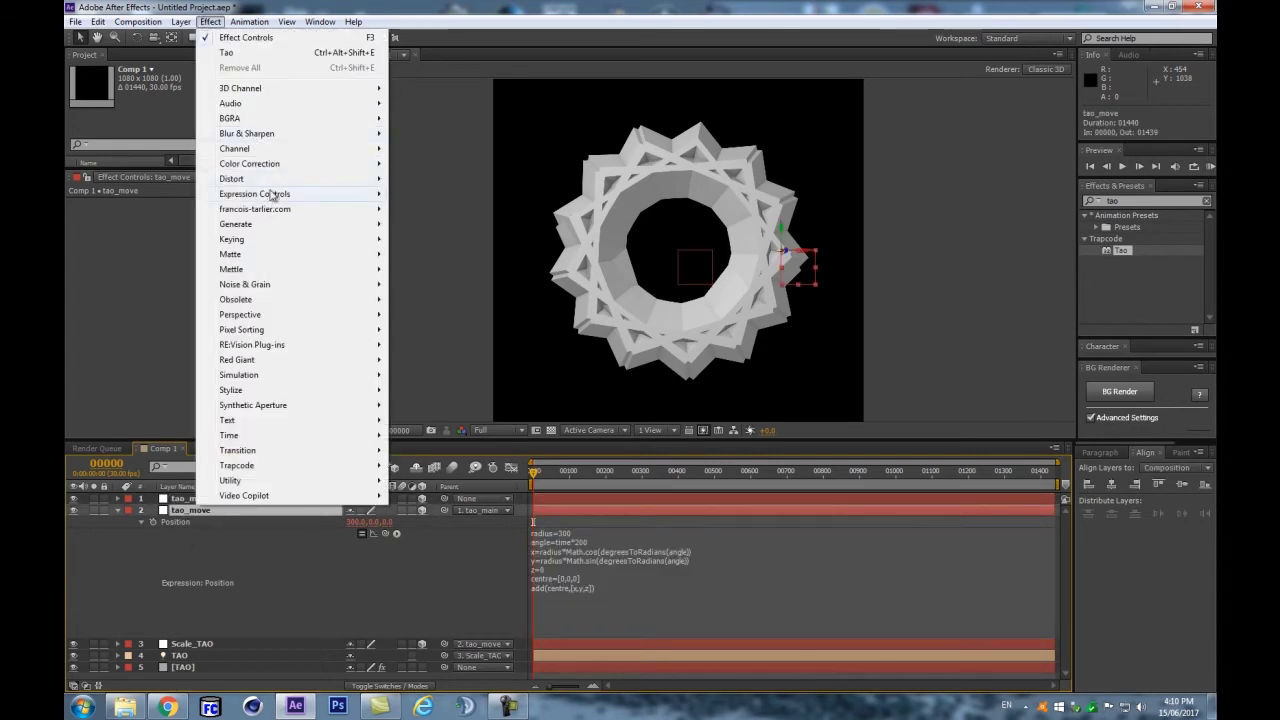
mouse_move(262, 193)
click(450, 287)
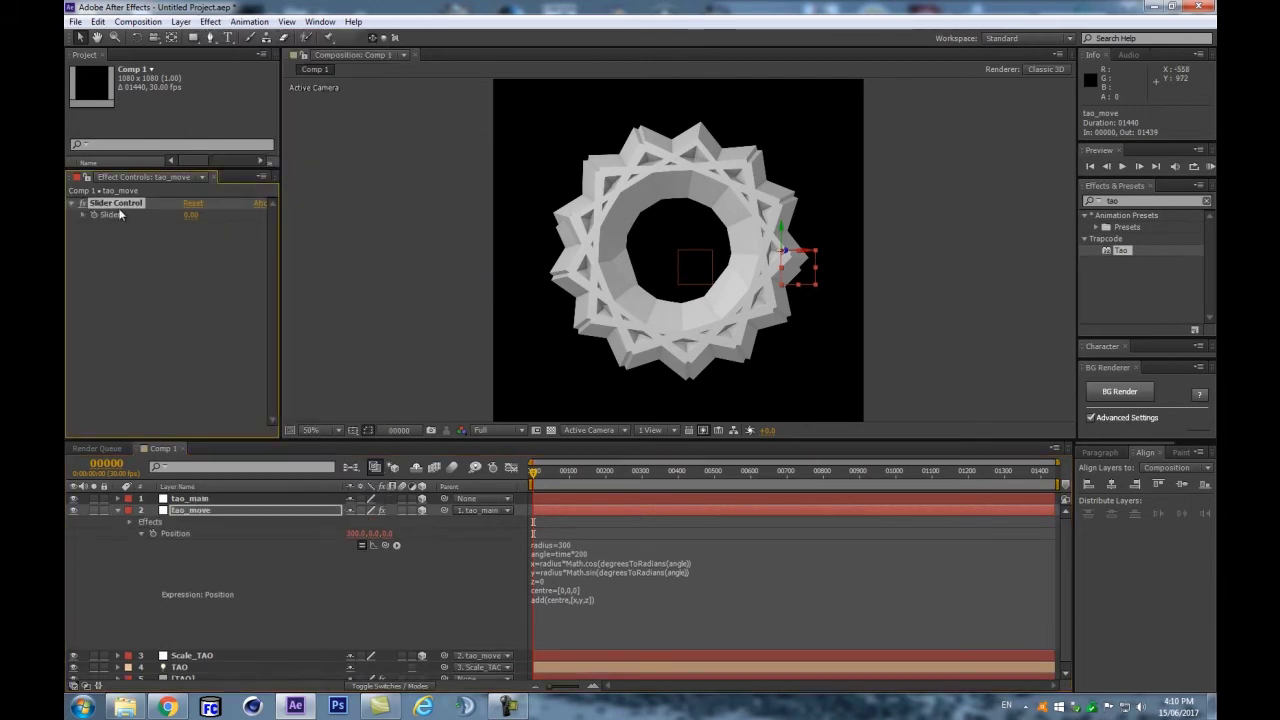
key(ctrl+d)
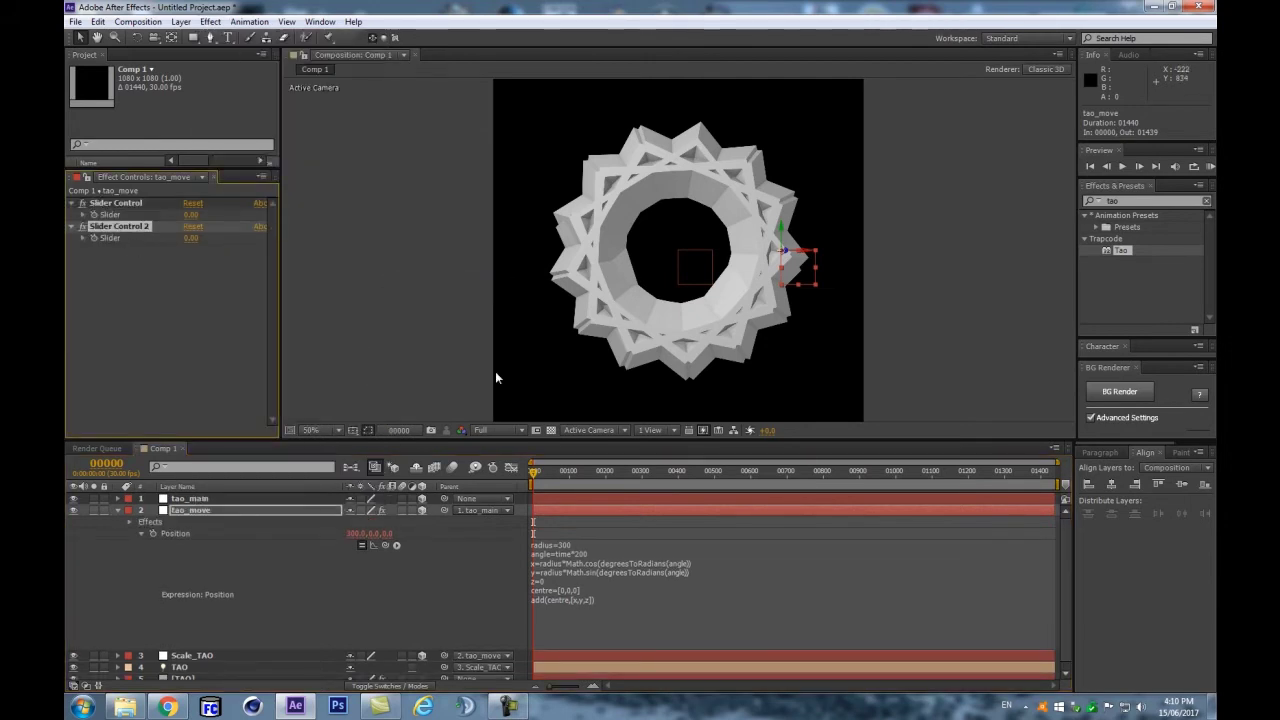
Step: Set the first Slider Control on tao_move to 300 and rename it radius
click(577, 545)
drag(532, 553, 572, 553)
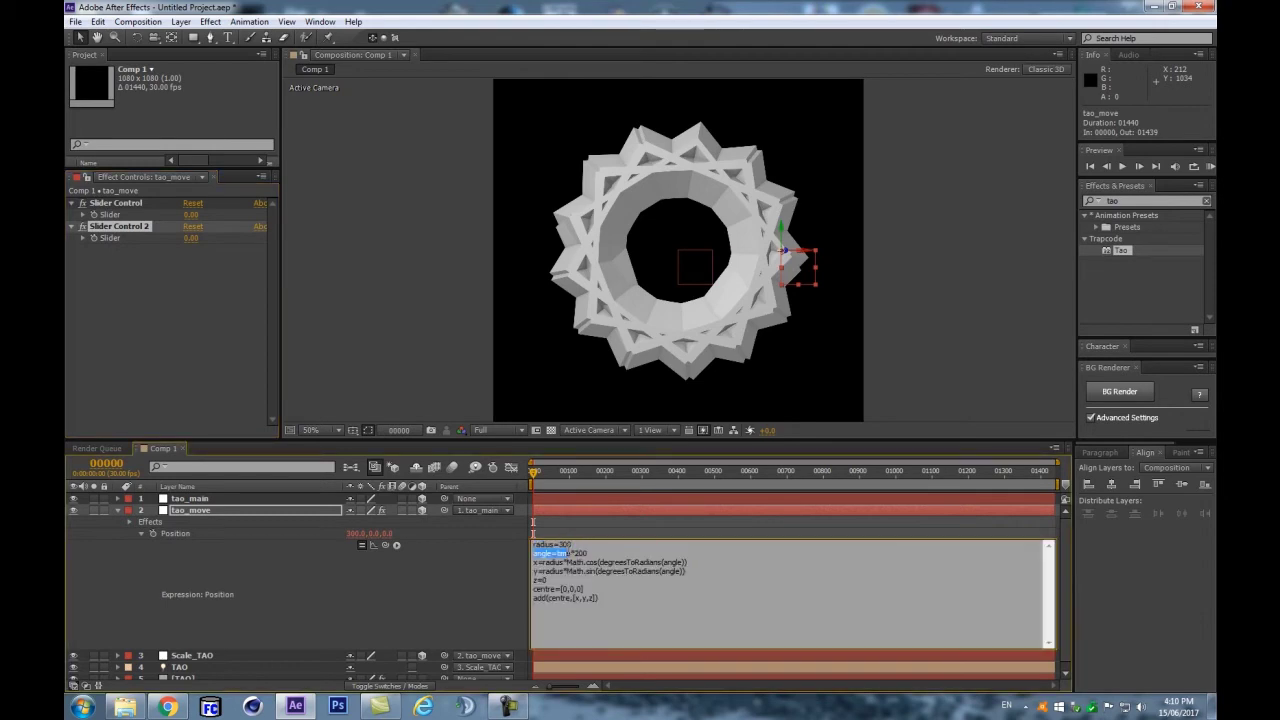
click(142, 184)
click(188, 215)
text(300)
click(99, 203)
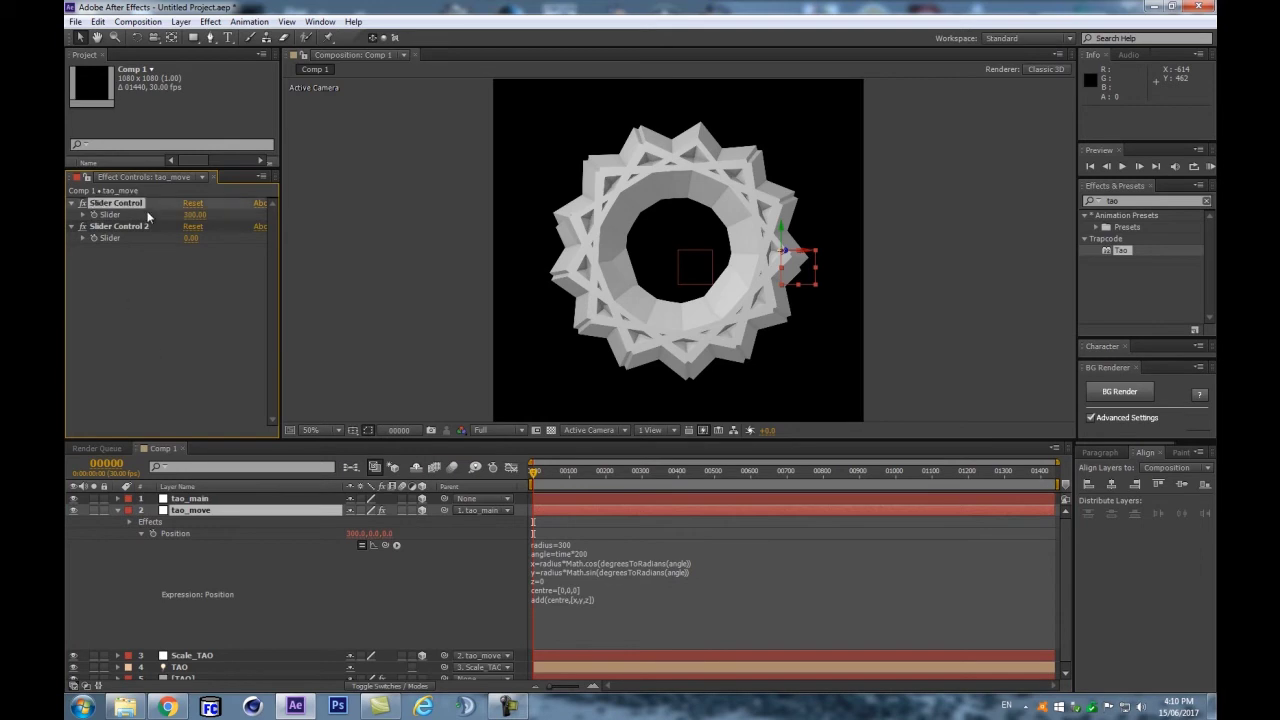
text(radius)
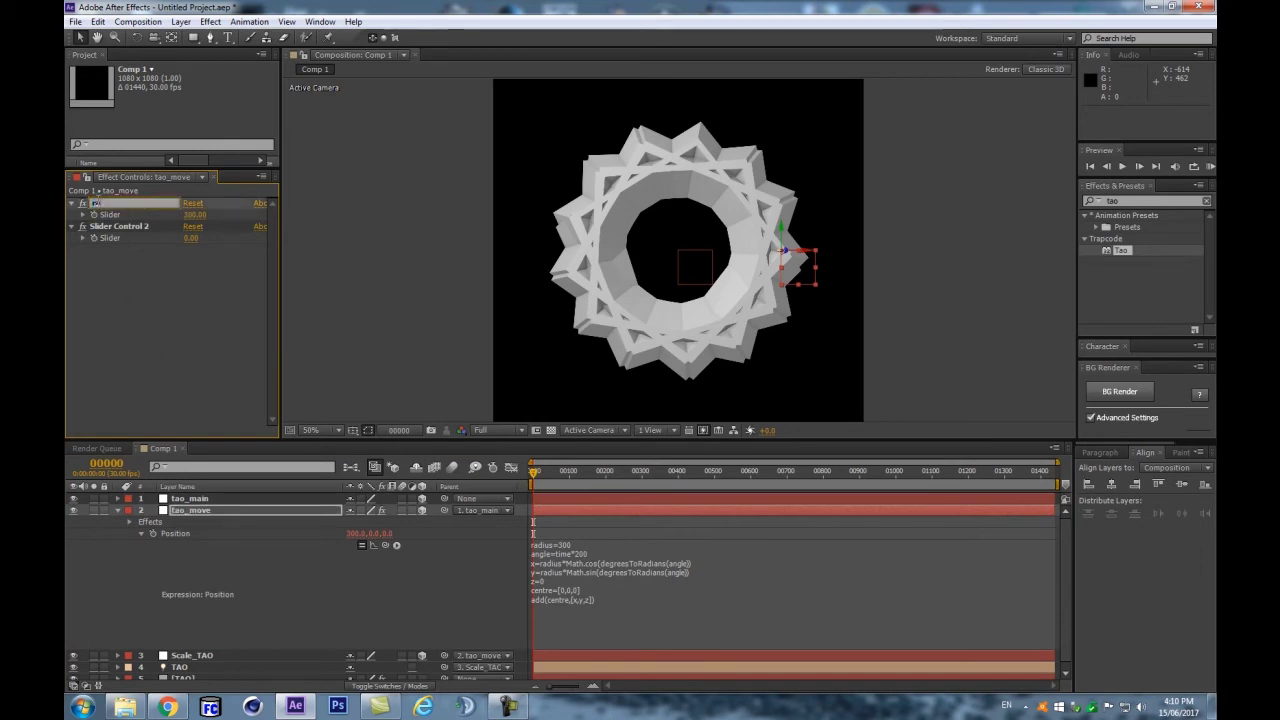
key(Return)
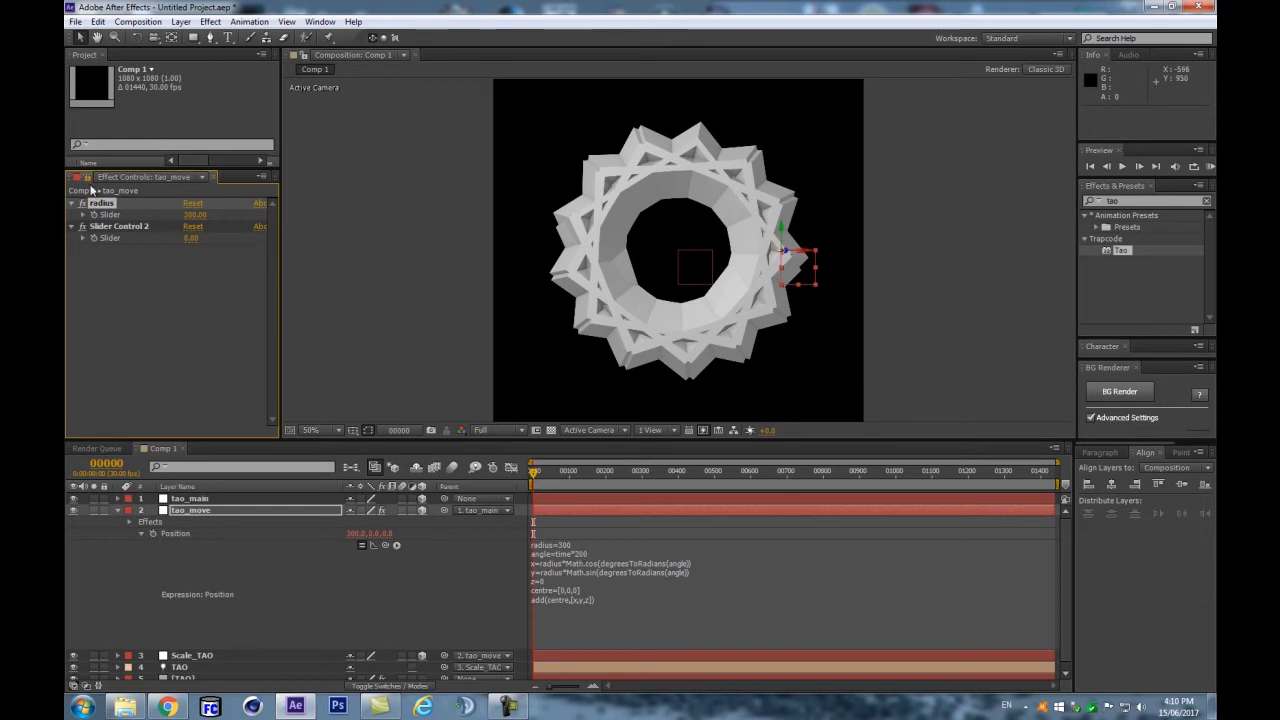
Step: Link the radius in tao_move's Position expression to the radius slider, and try out a different slider value
click(578, 553)
click(581, 541)
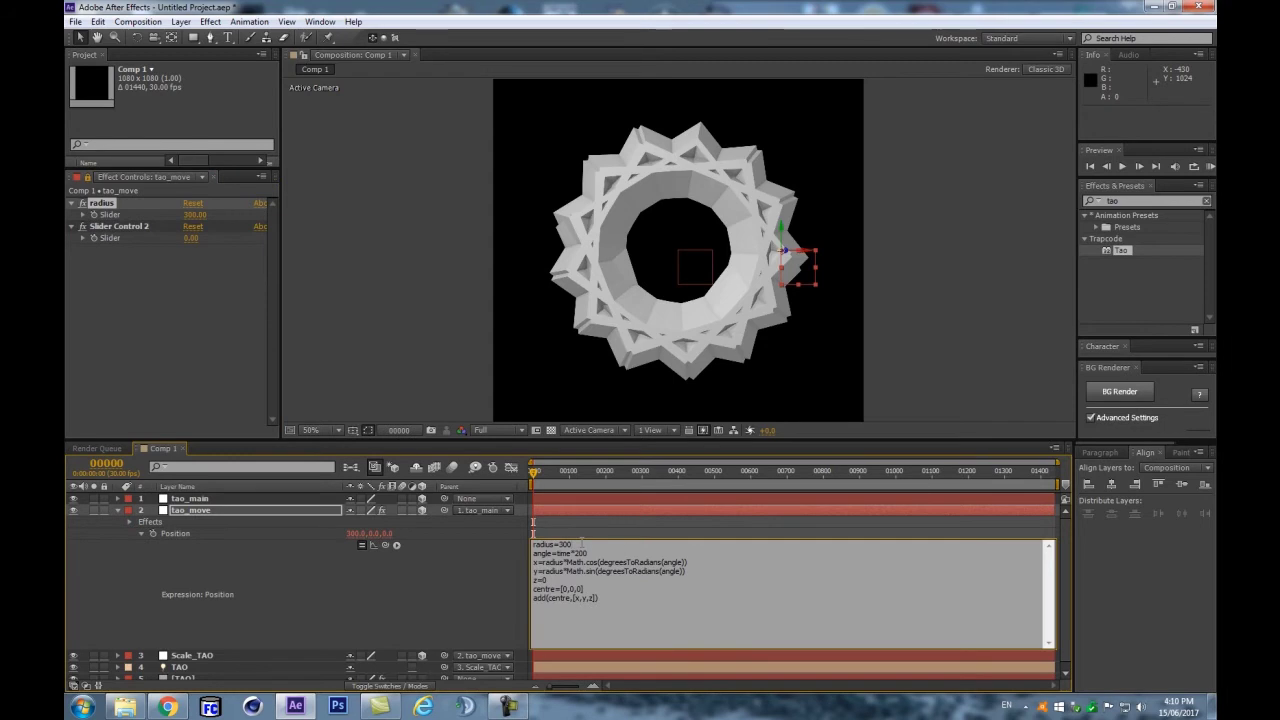
key(shift+Left)
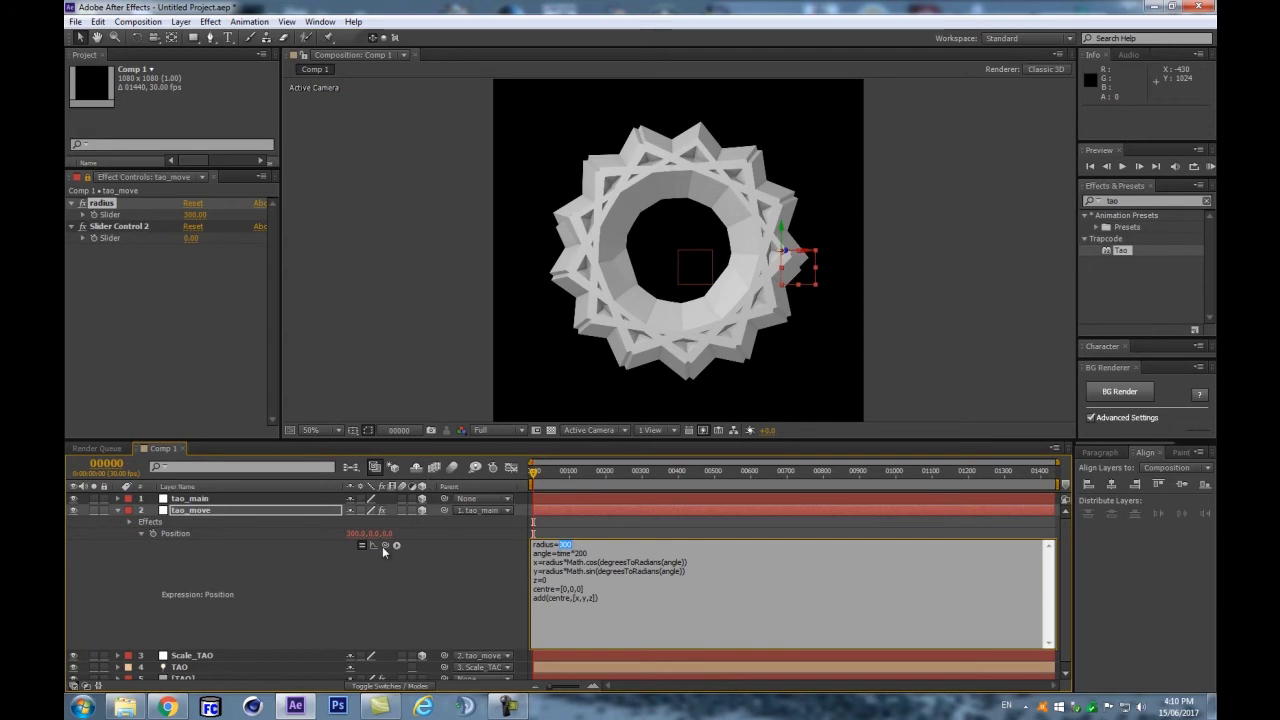
drag(385, 545, 115, 217)
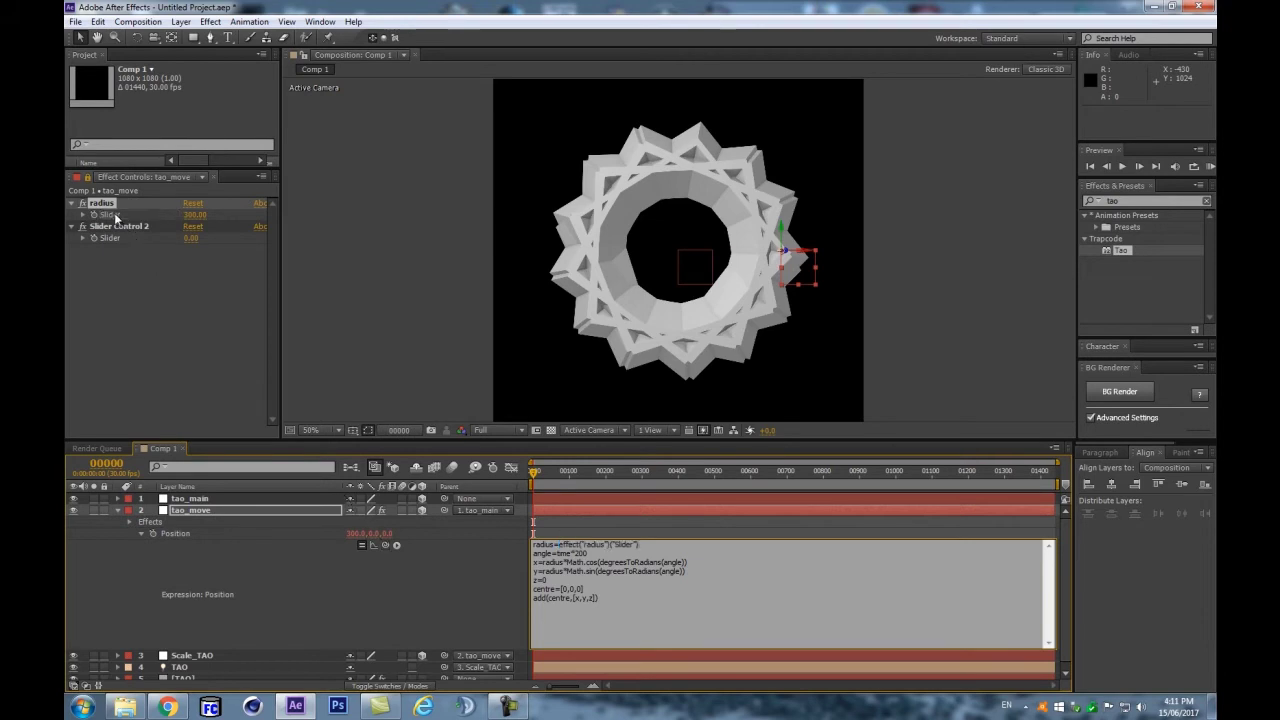
click(370, 613)
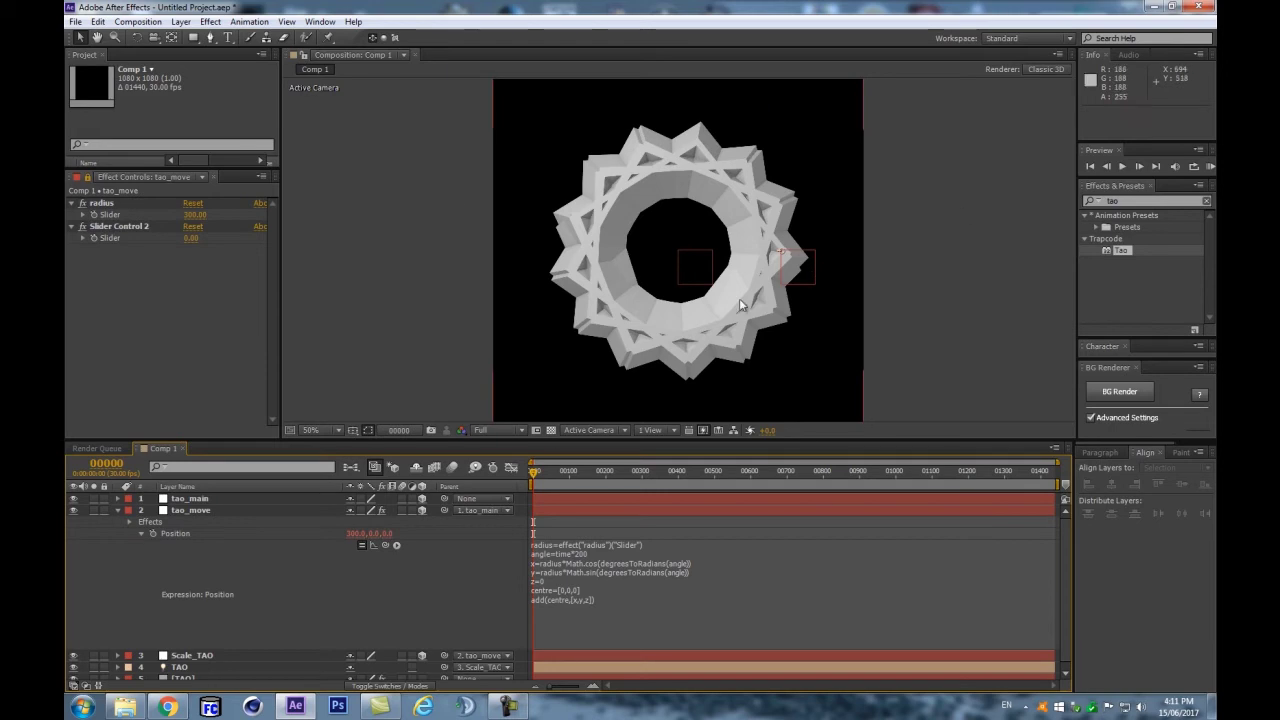
drag(195, 216, 389, 417)
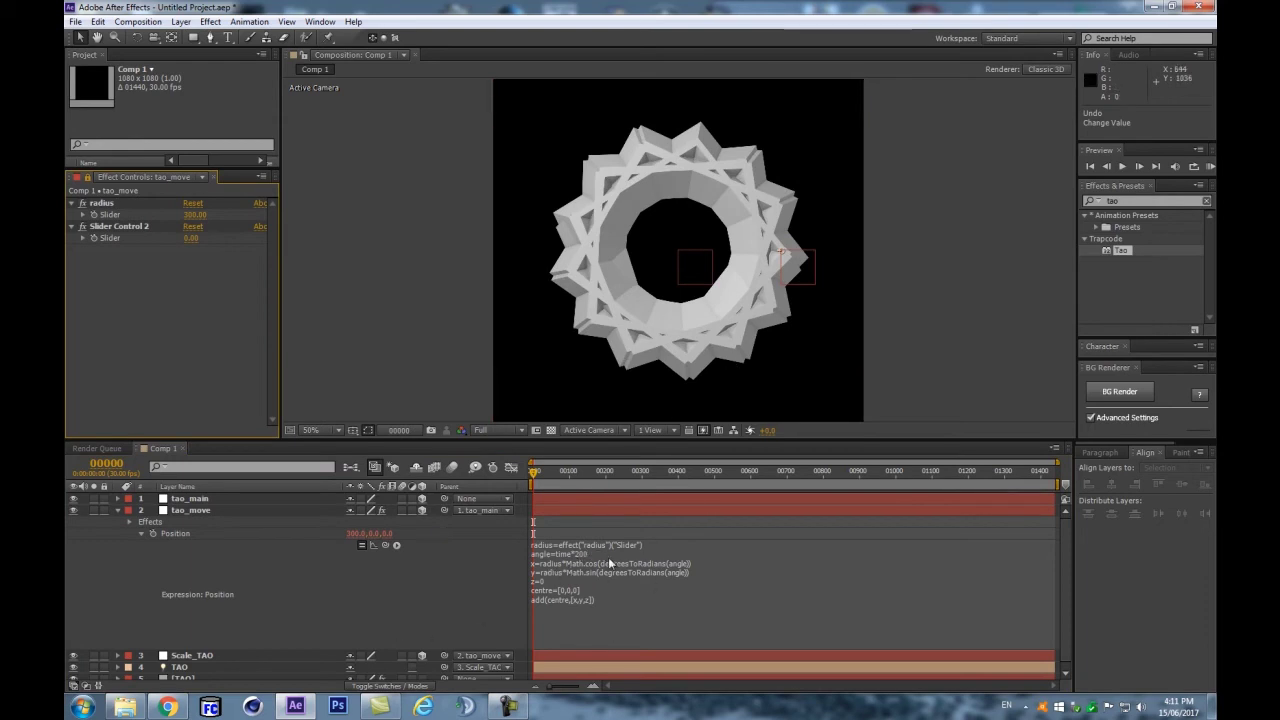
Step: Delete Slider Control 2 from tao_move and add an Angle Control in its place
click(184, 388)
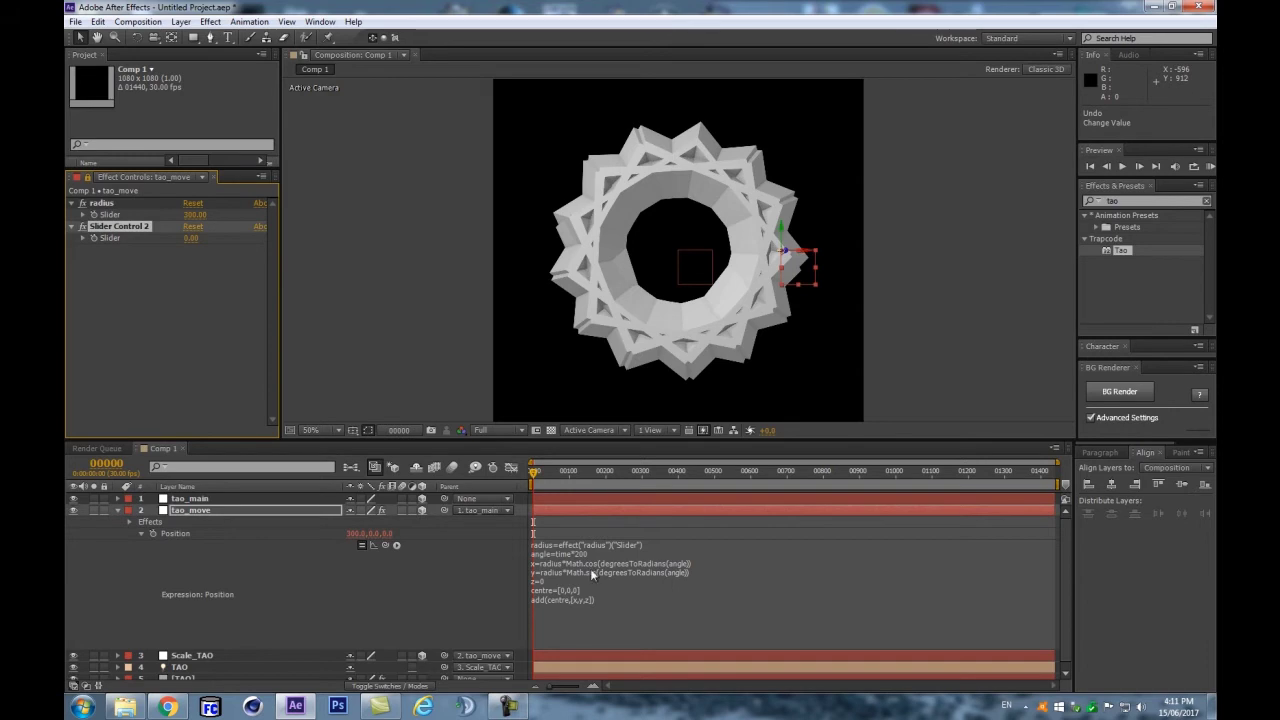
key(Delete)
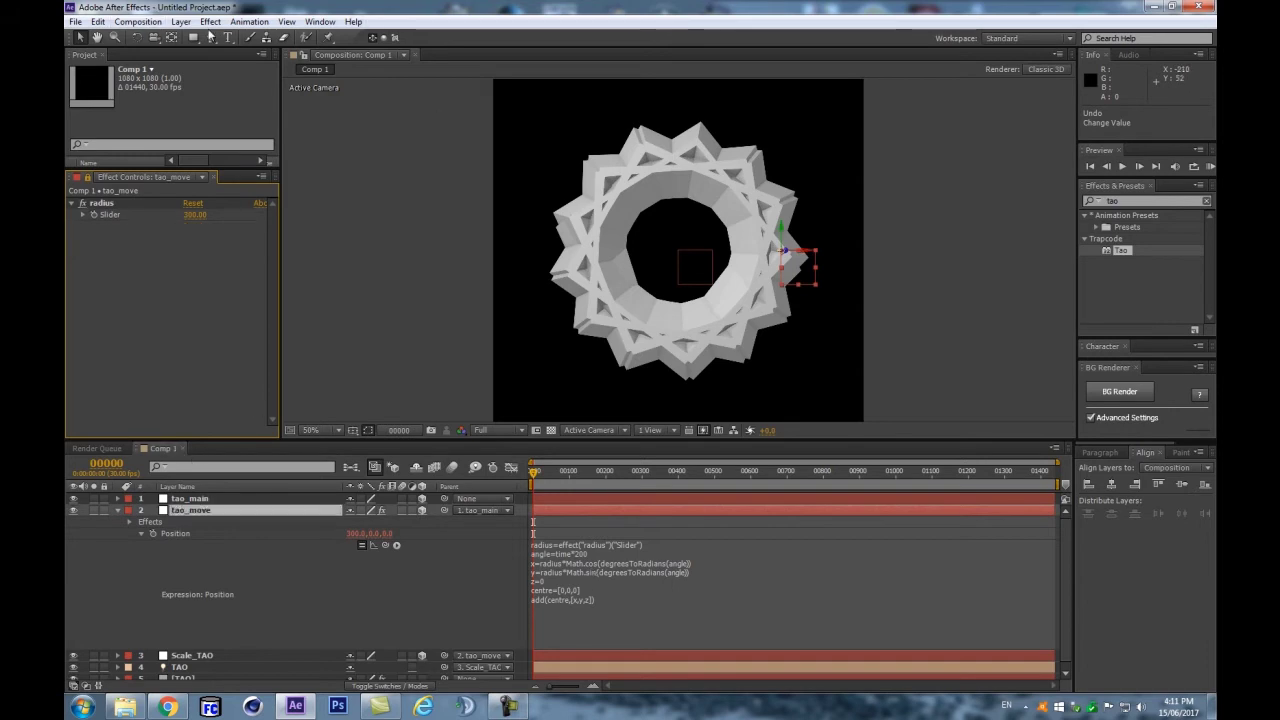
click(210, 21)
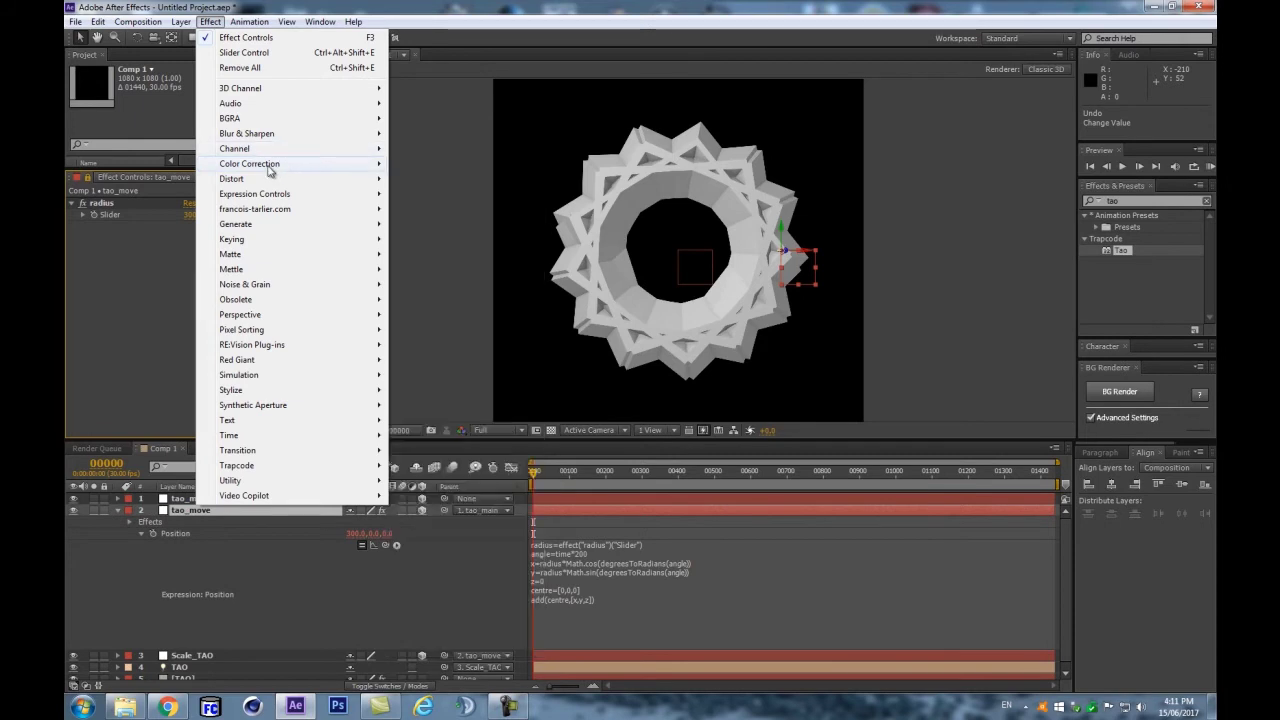
mouse_move(372, 193)
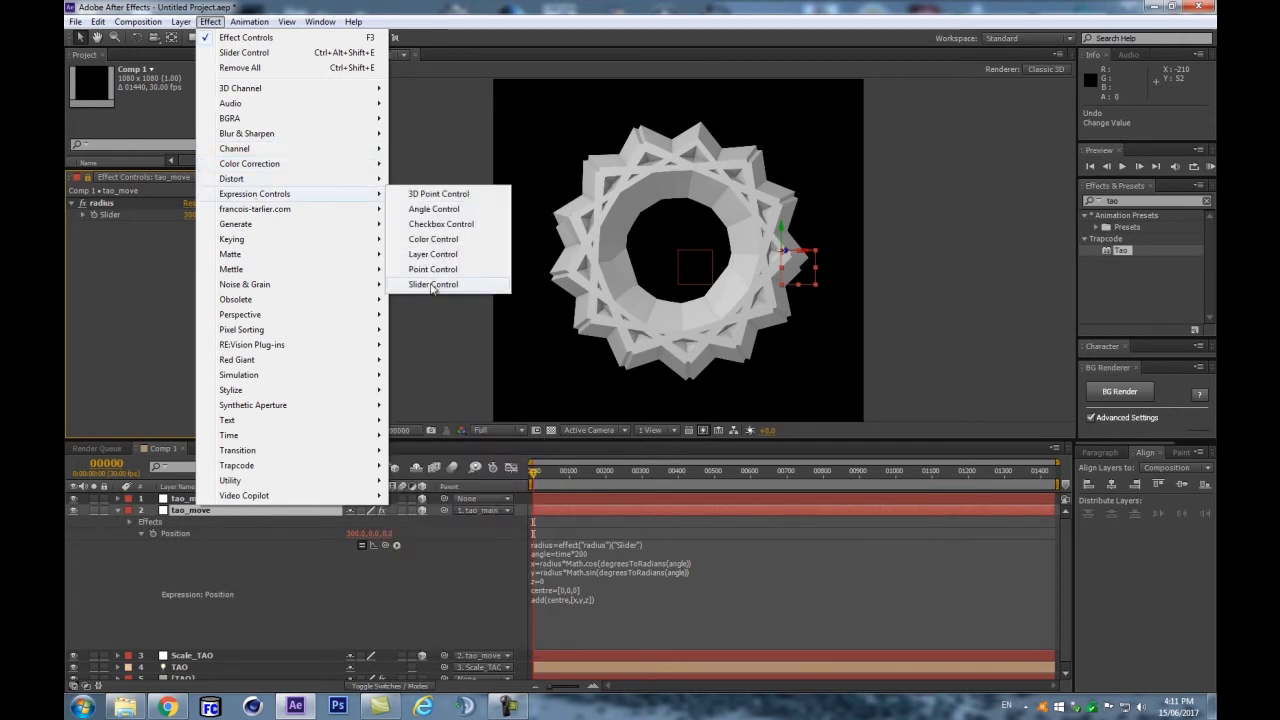
click(424, 209)
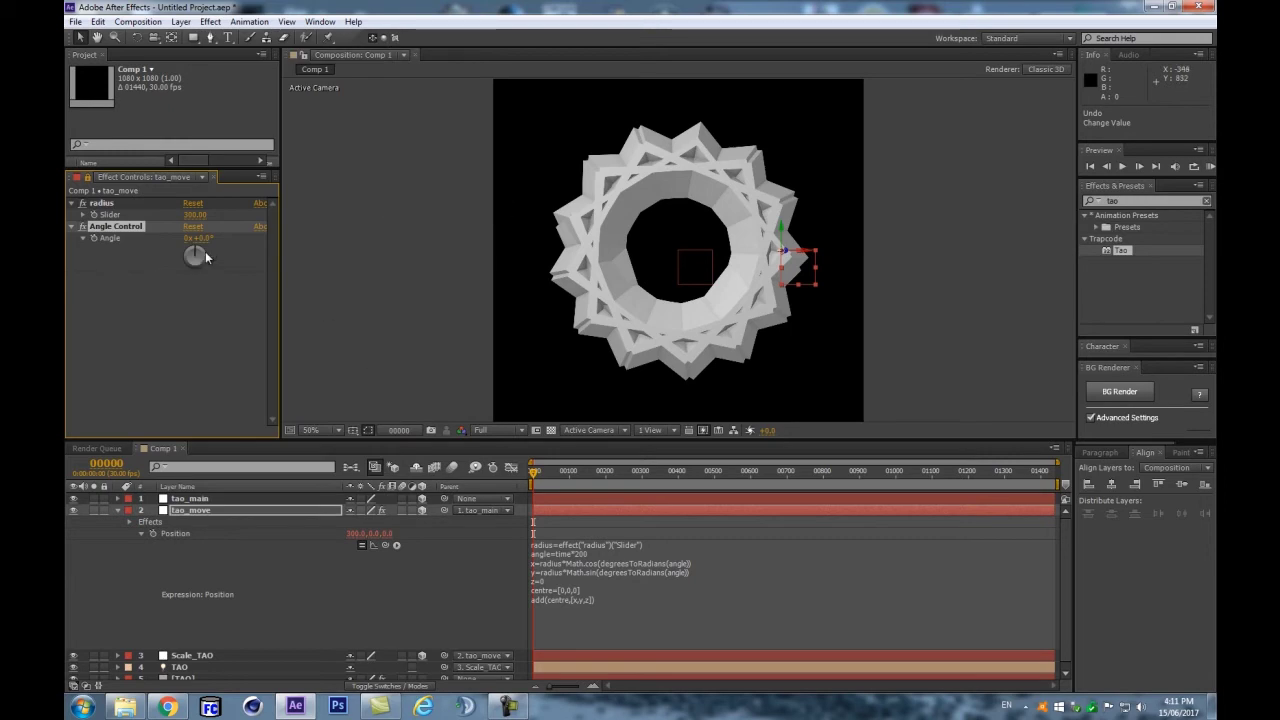
key(ctrl+z)
Step: Set the Angle Control on tao_move to 200°
click(590, 553)
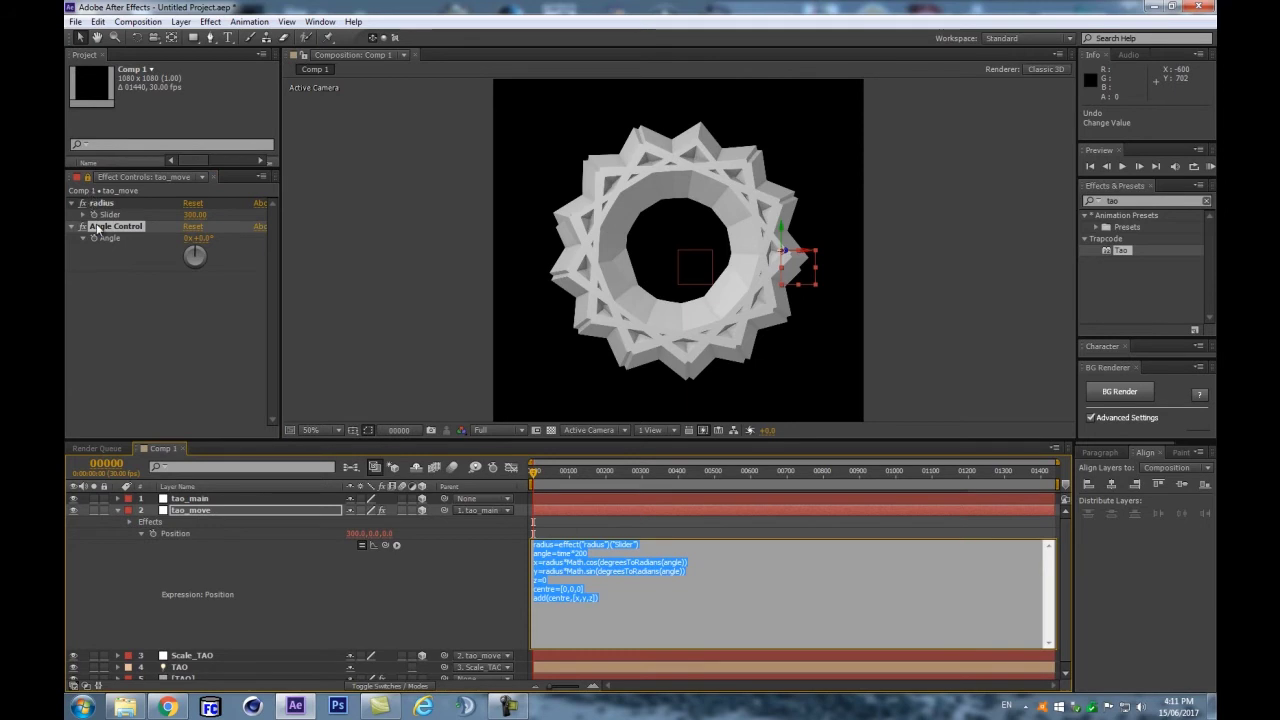
click(222, 254)
click(203, 238)
text(200)
key(Return)
Step: Replace the fixed time multiplier in tao_move's Position expression with a link to the Angle Control's angle
click(585, 553)
click(600, 555)
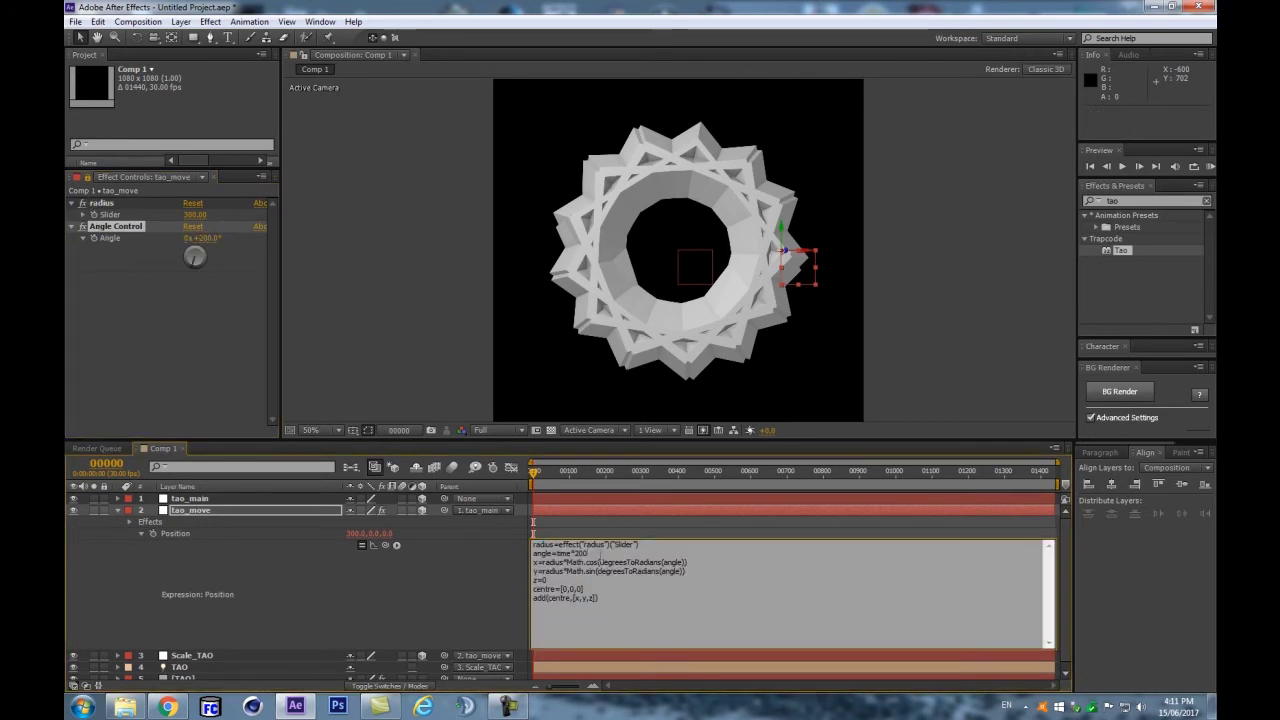
drag(588, 553, 579, 553)
drag(384, 547, 114, 240)
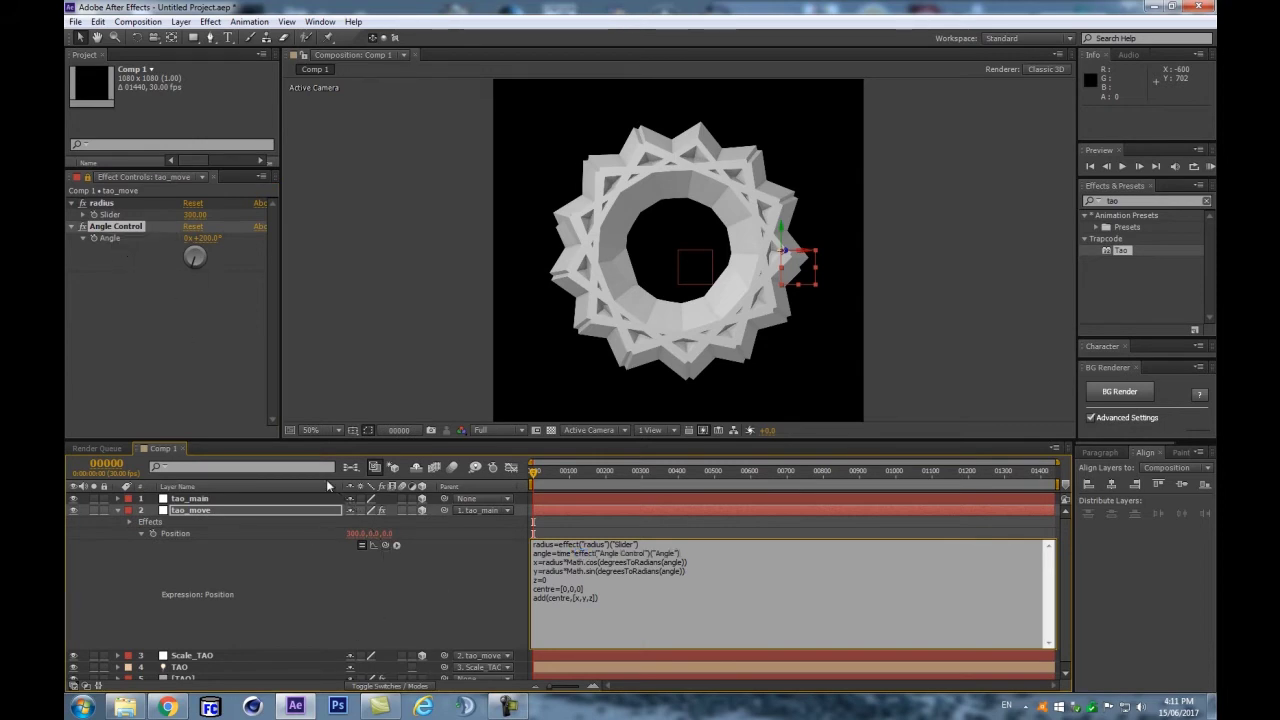
click(406, 620)
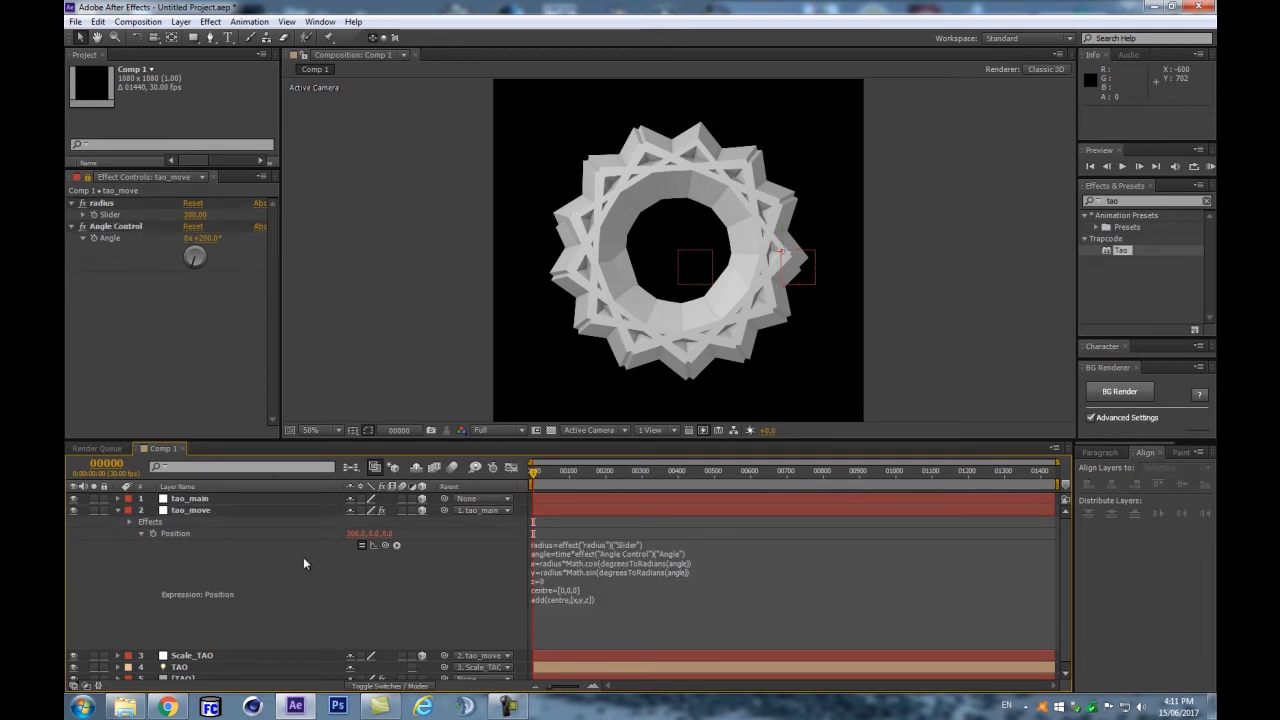
click(117, 511)
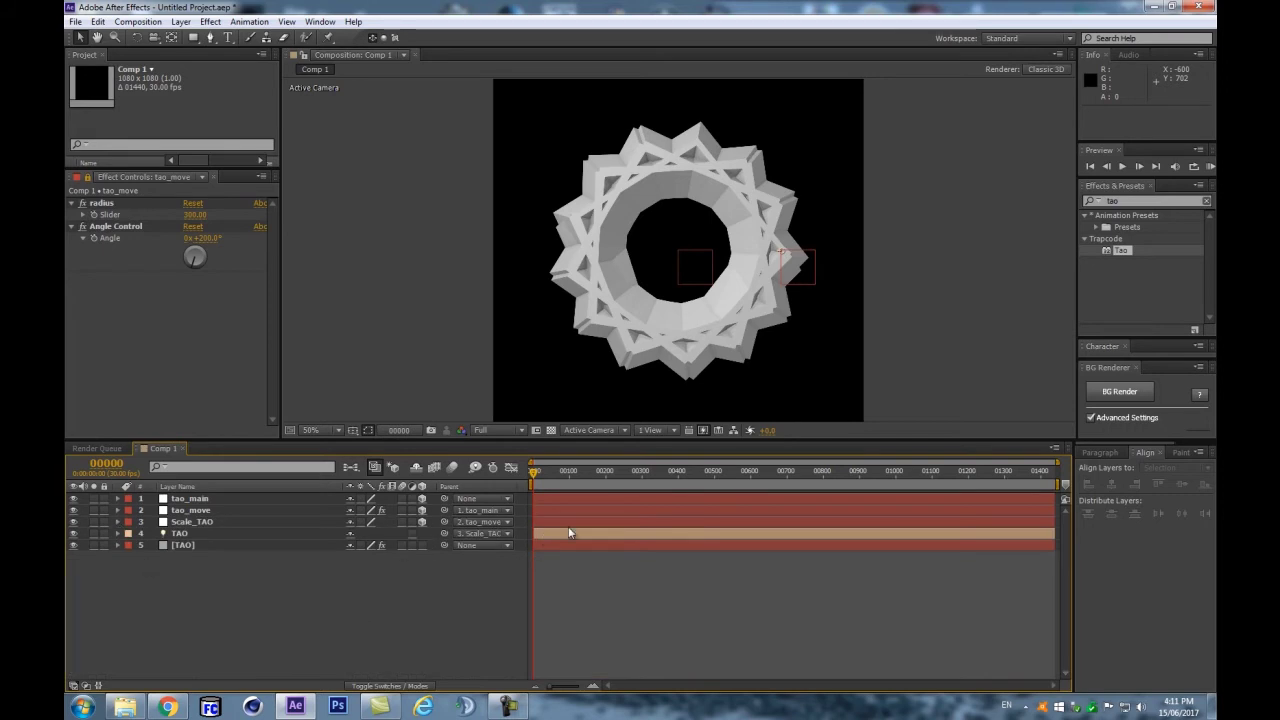
Step: Enlarge the composition view and open the effect controls of the TAO solid
drag(618, 438, 627, 487)
click(194, 585)
click(195, 603)
click(195, 595)
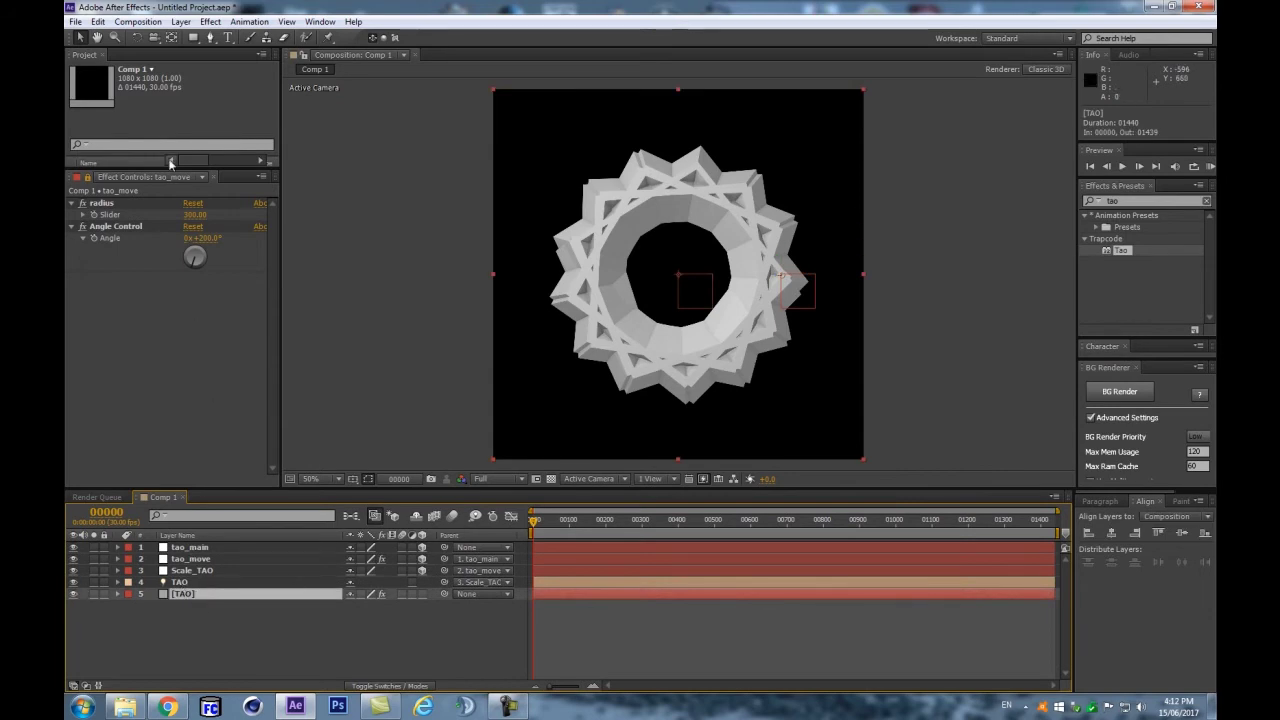
key(F3)
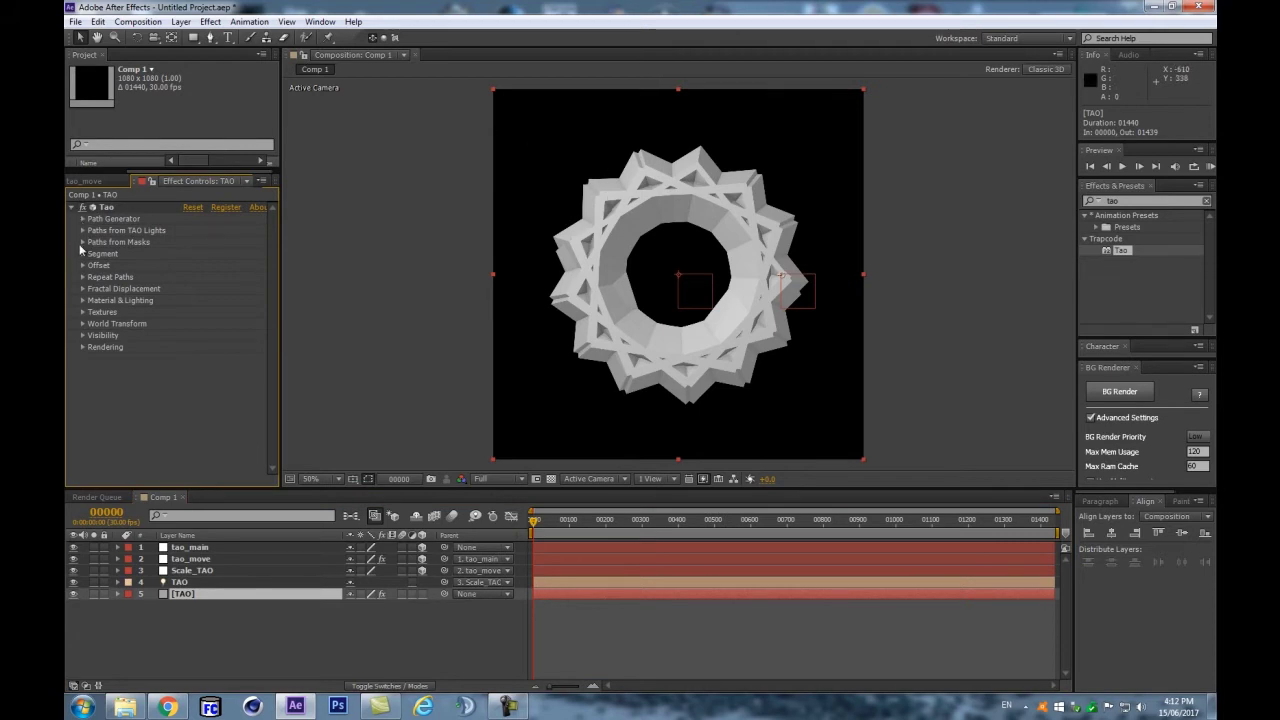
click(208, 596)
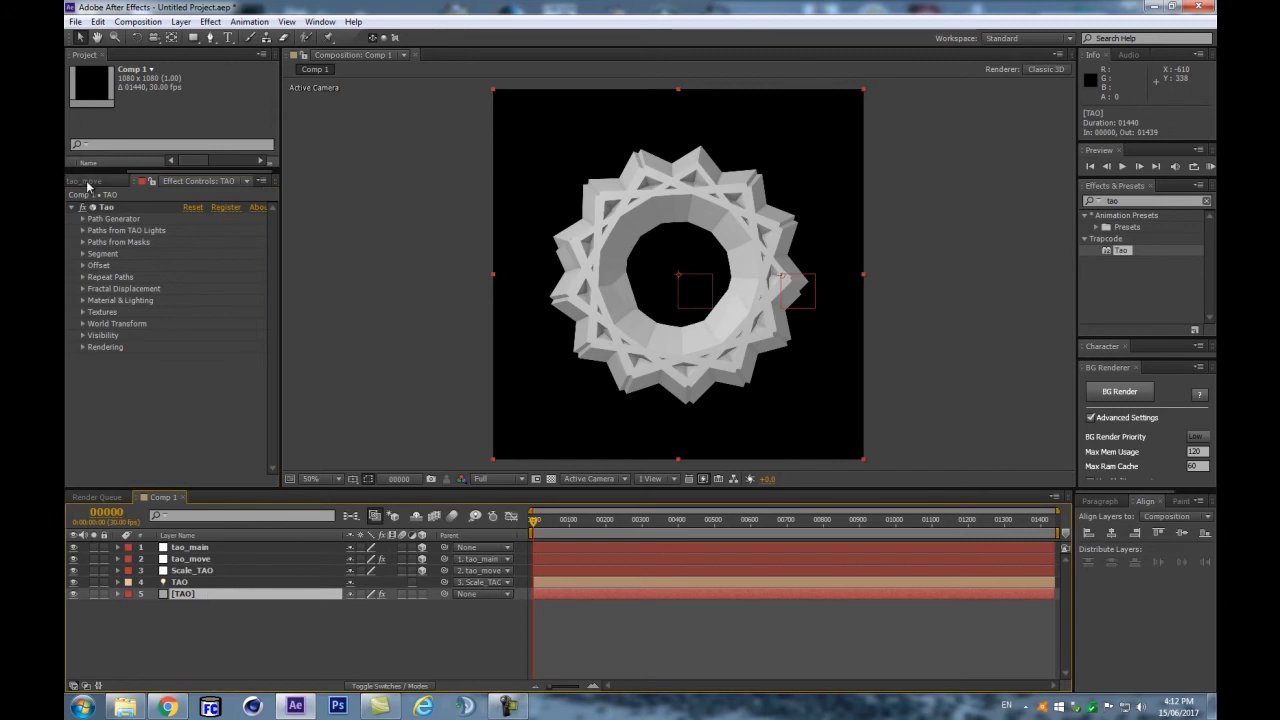
Step: Widen the effect controls area and switch between the effect settings of tao_move and the TAO solid
click(90, 181)
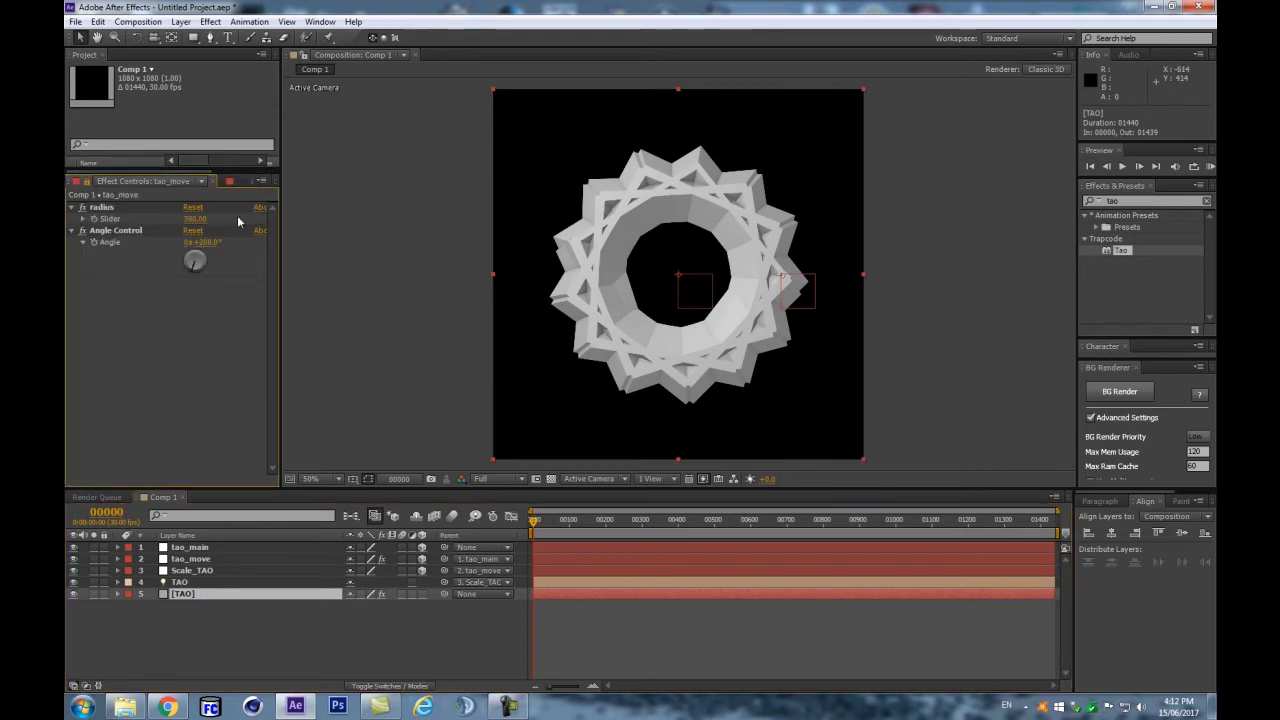
click(190, 612)
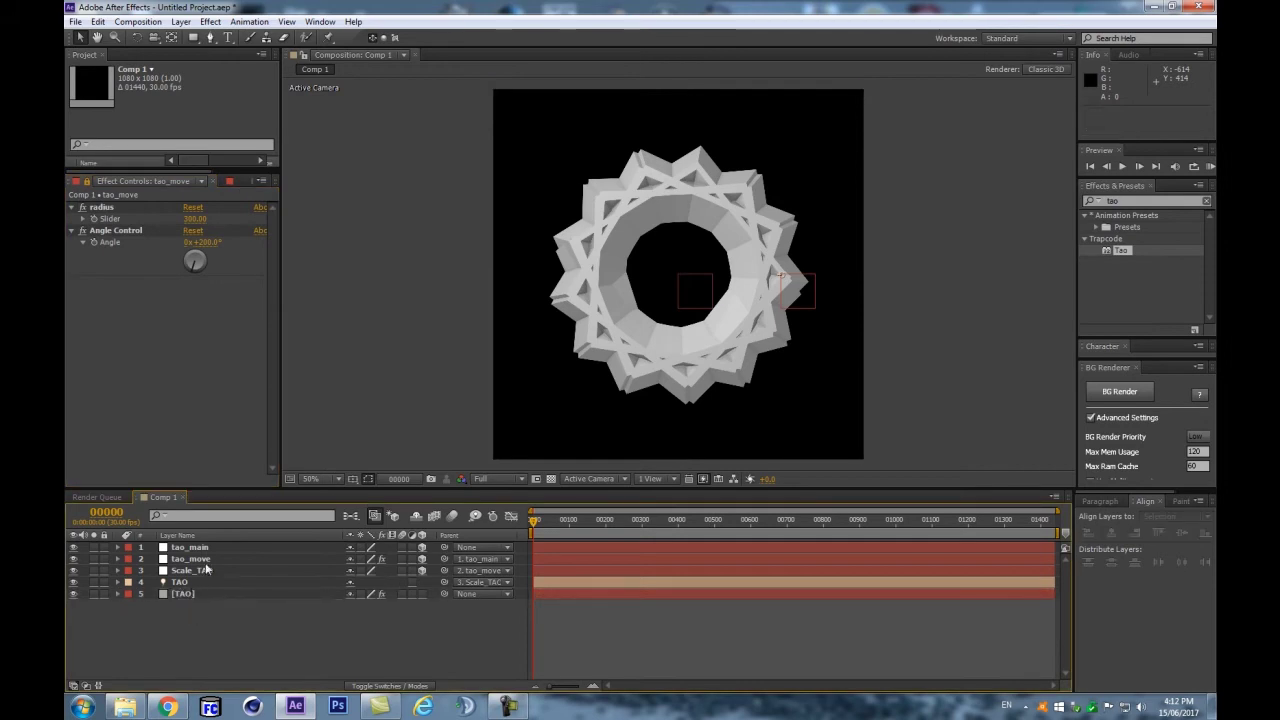
drag(279, 302, 356, 290)
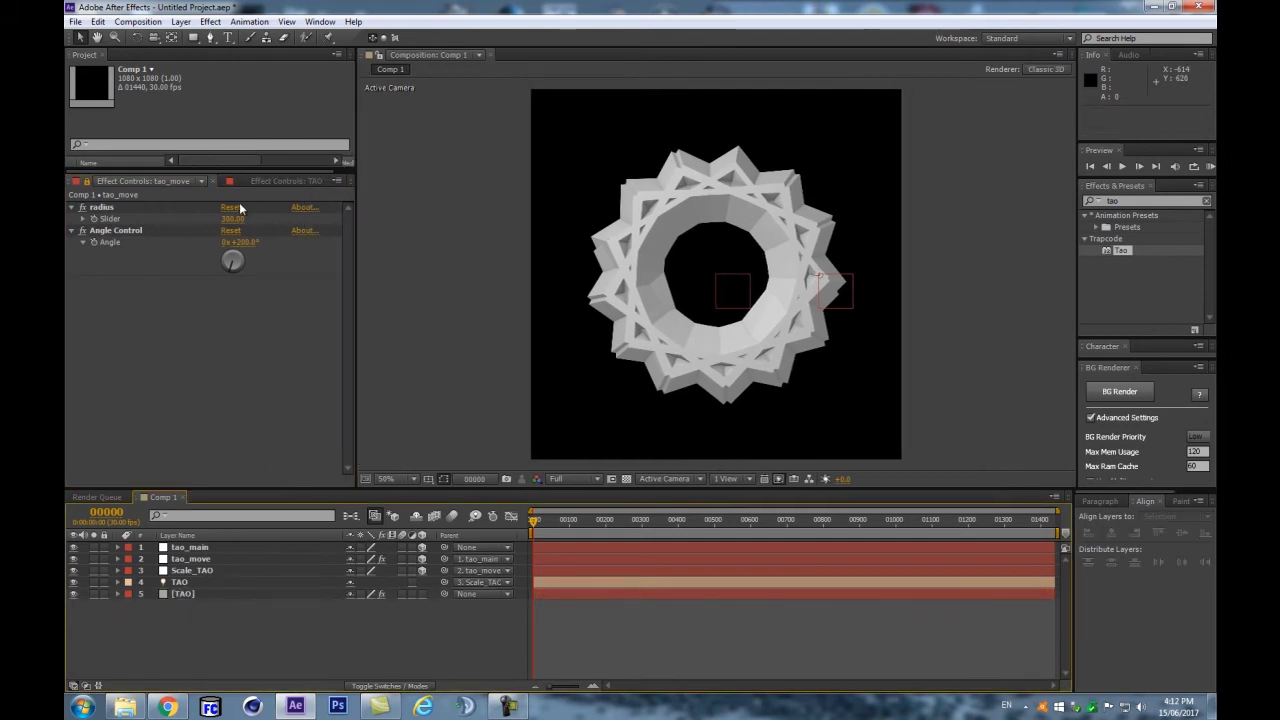
click(287, 181)
drag(357, 246, 398, 246)
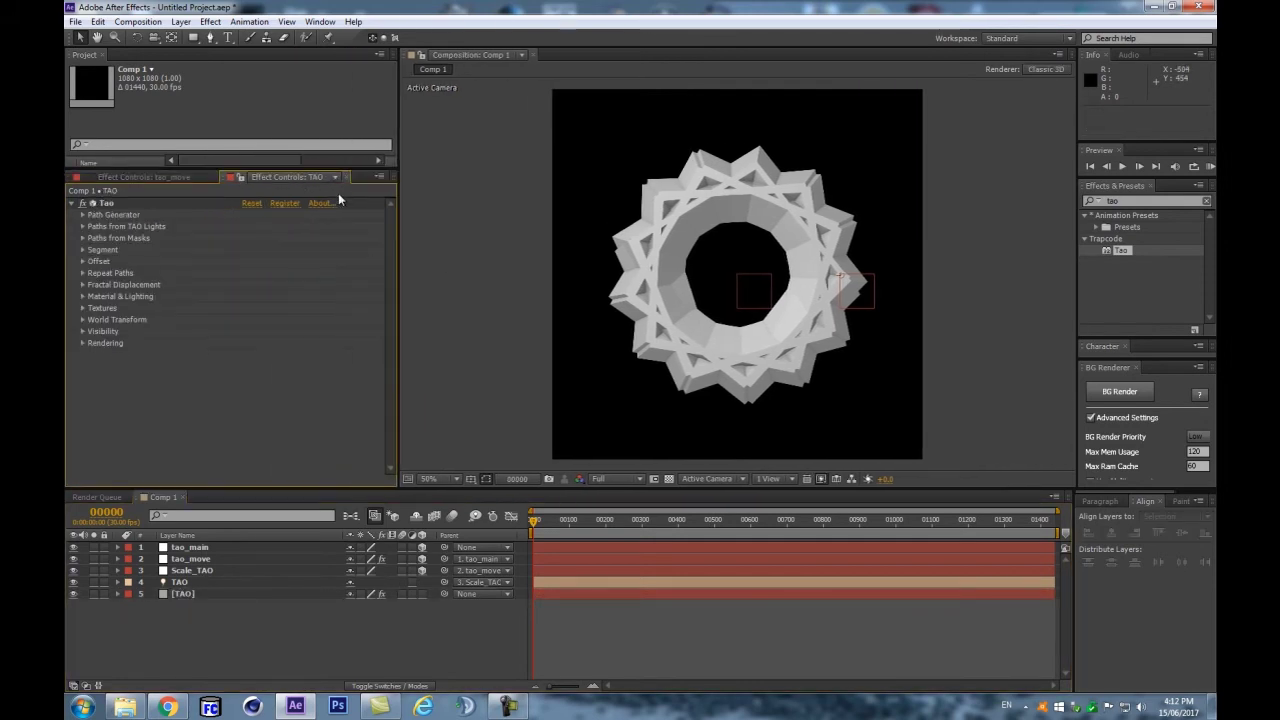
click(344, 181)
click(97, 178)
click(118, 180)
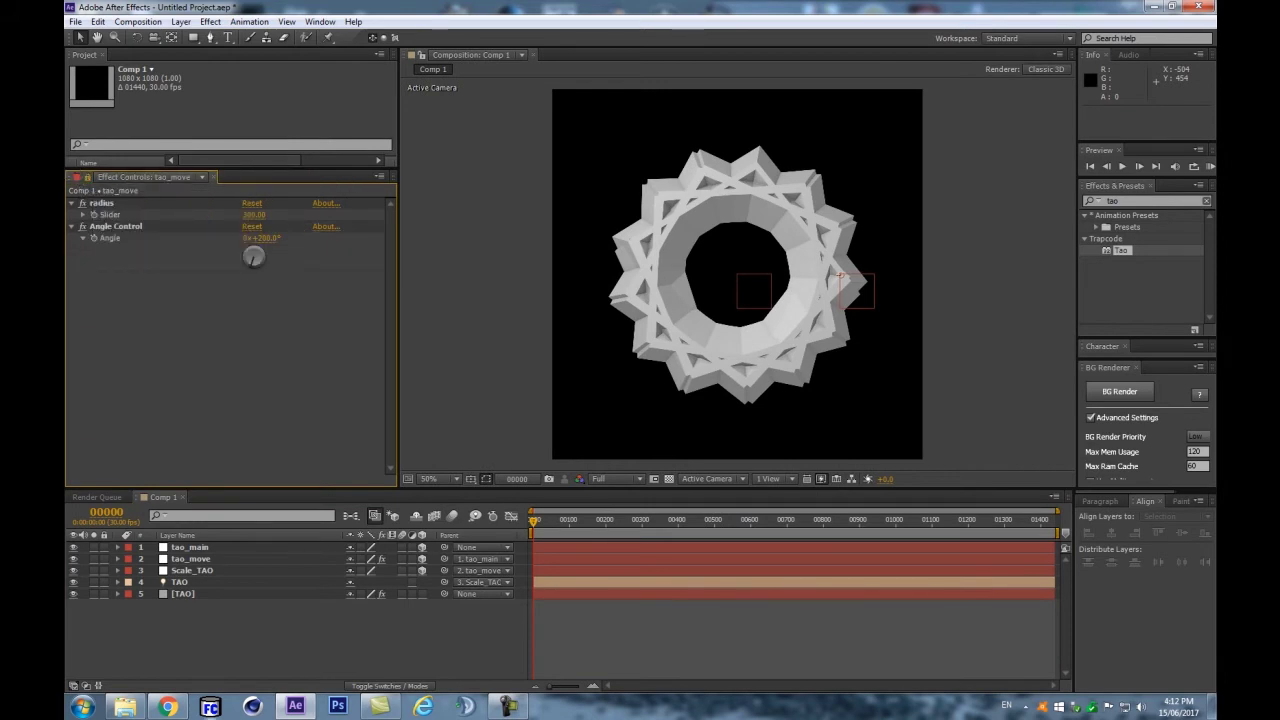
click(190, 598)
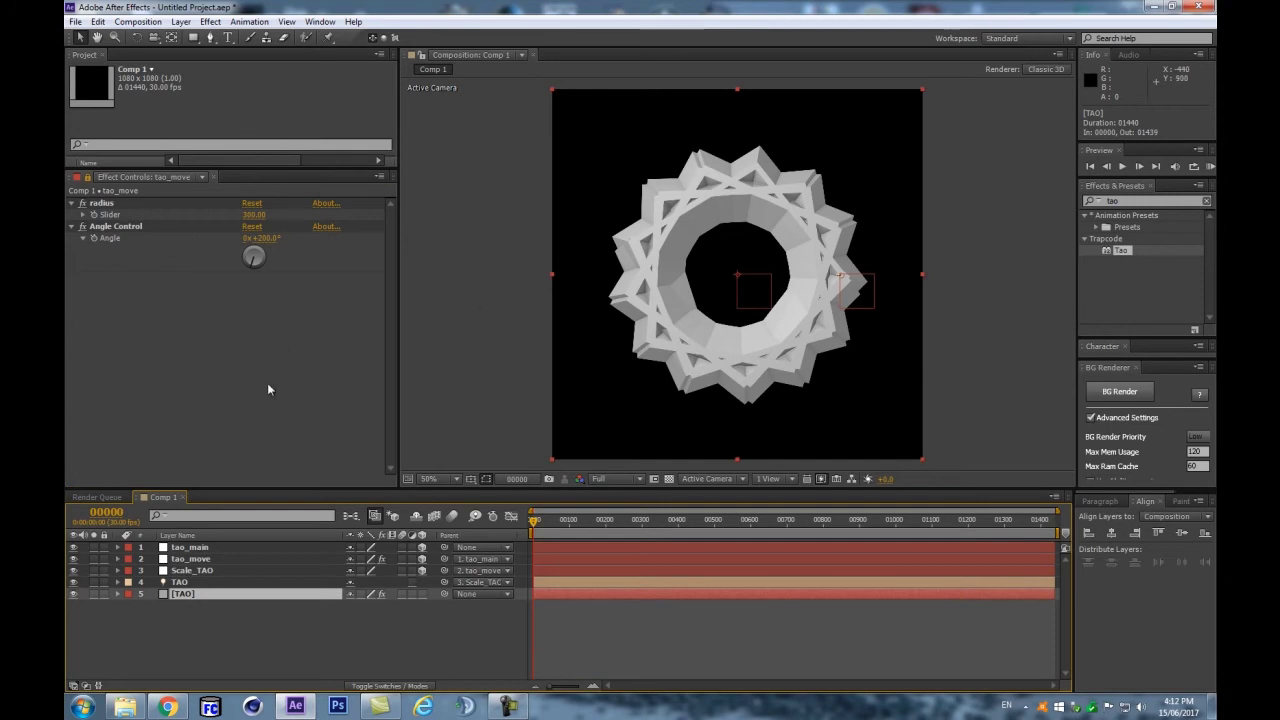
key(F3)
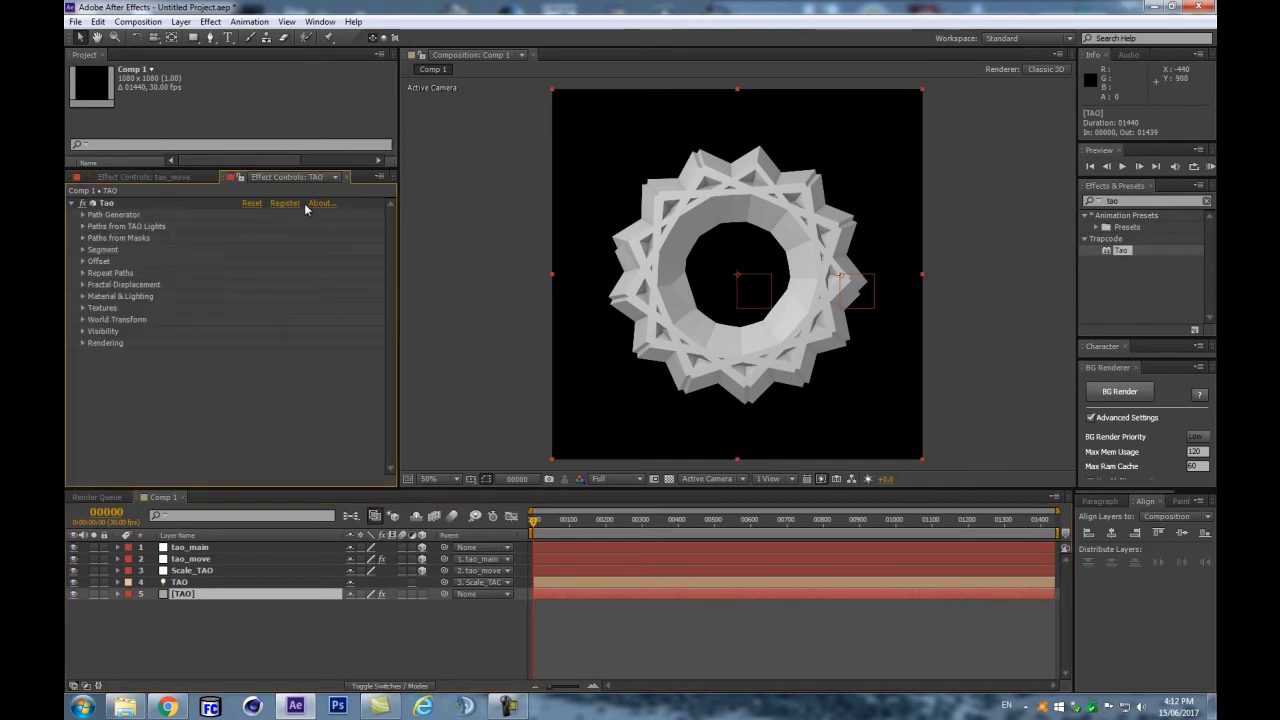
click(135, 180)
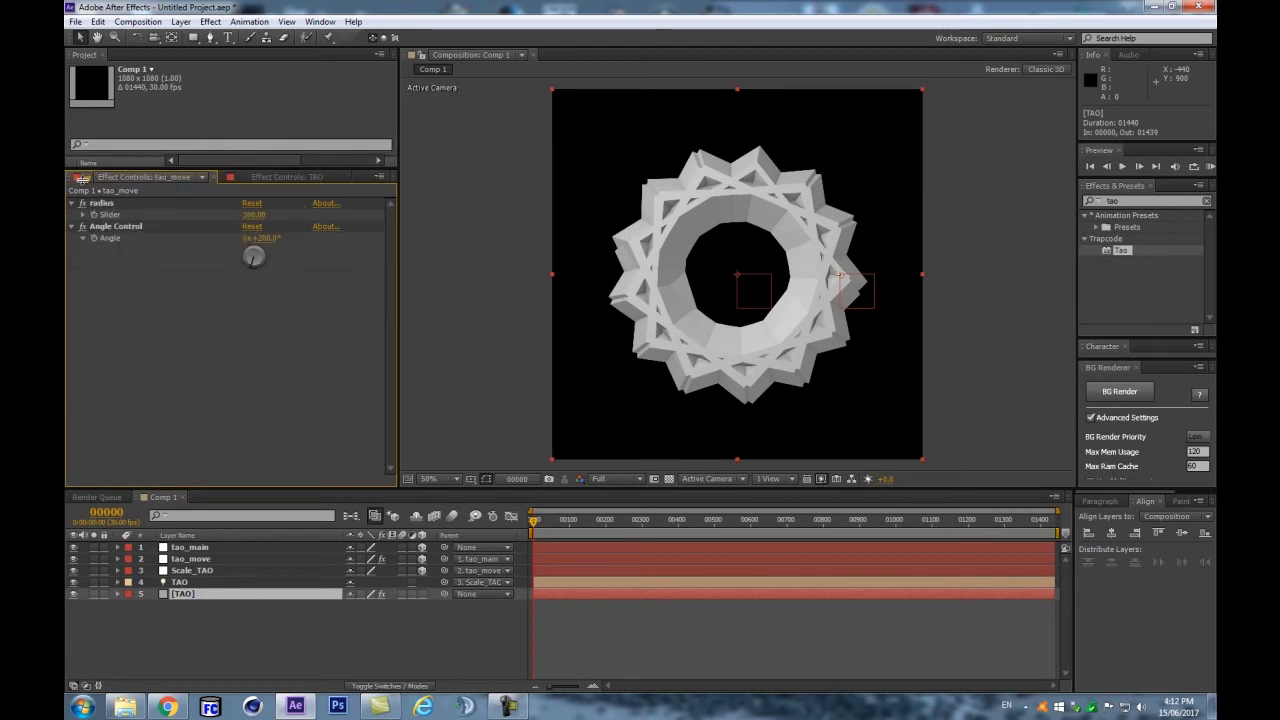
click(258, 178)
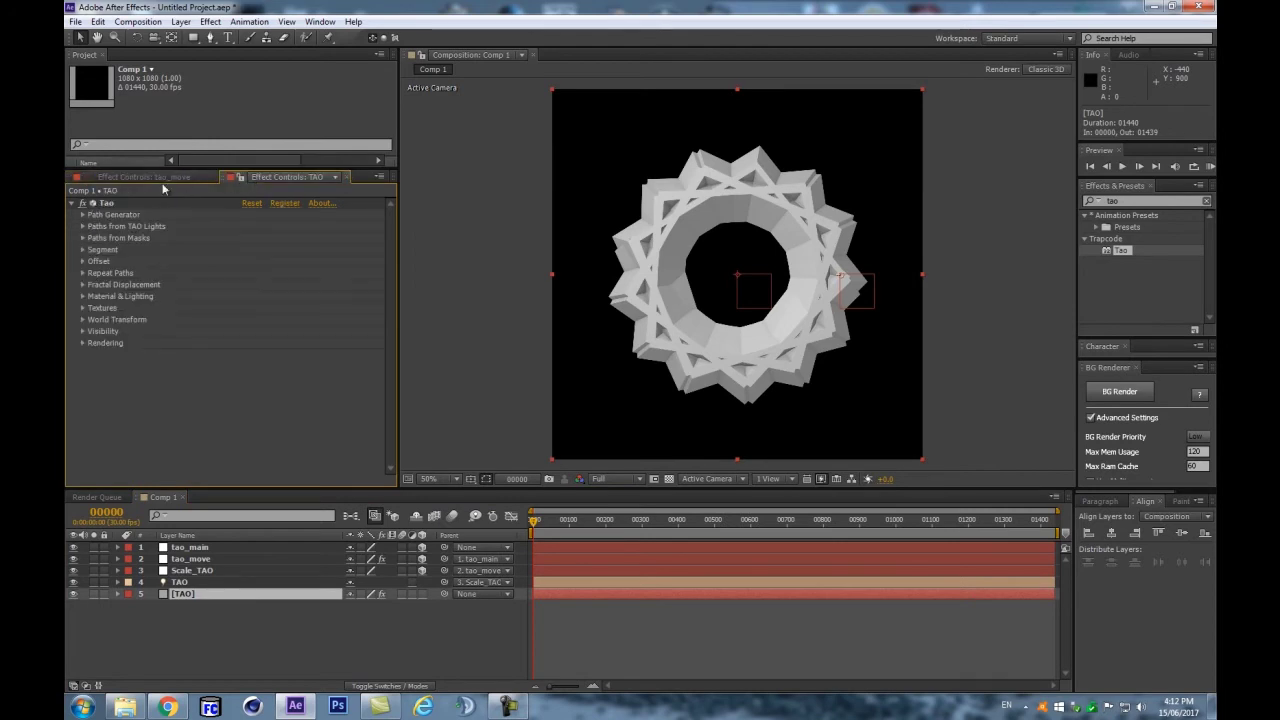
Step: Dock tao_move's locked effect controls above the TAO solid's, and resize the areas so both and the whole composition are in view
drag(112, 180, 152, 57)
click(115, 58)
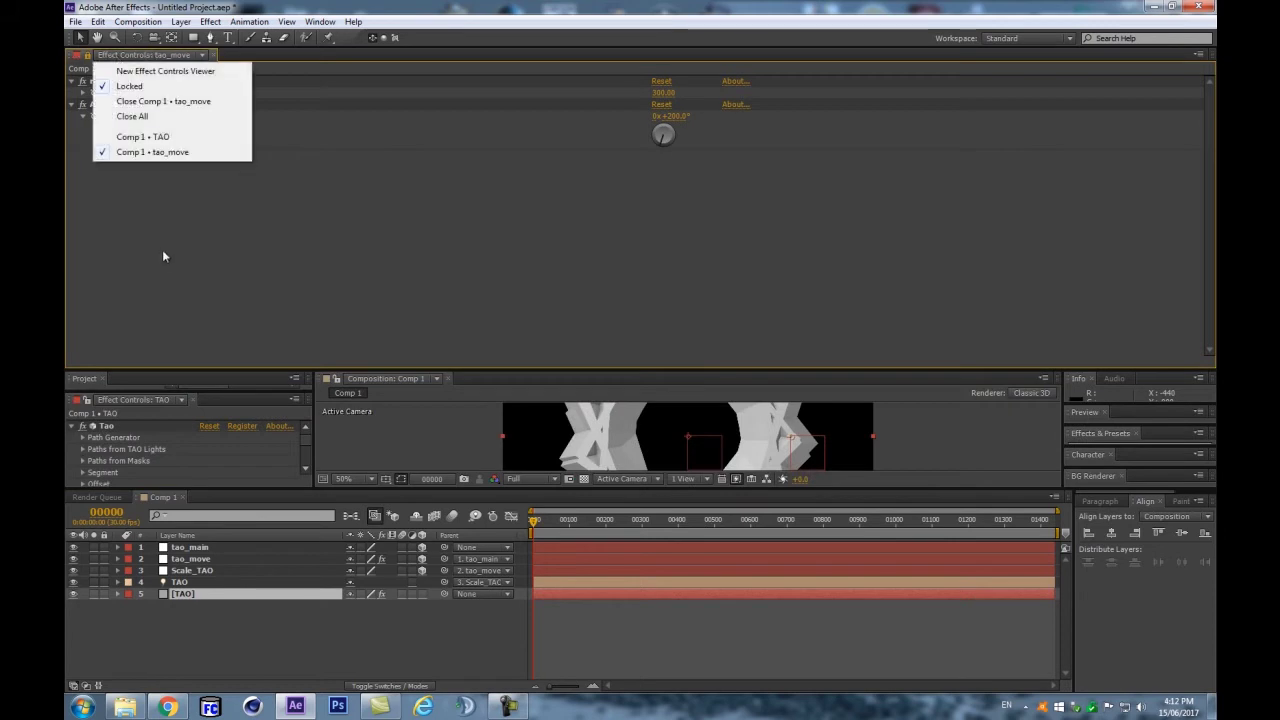
click(70, 80)
click(227, 405)
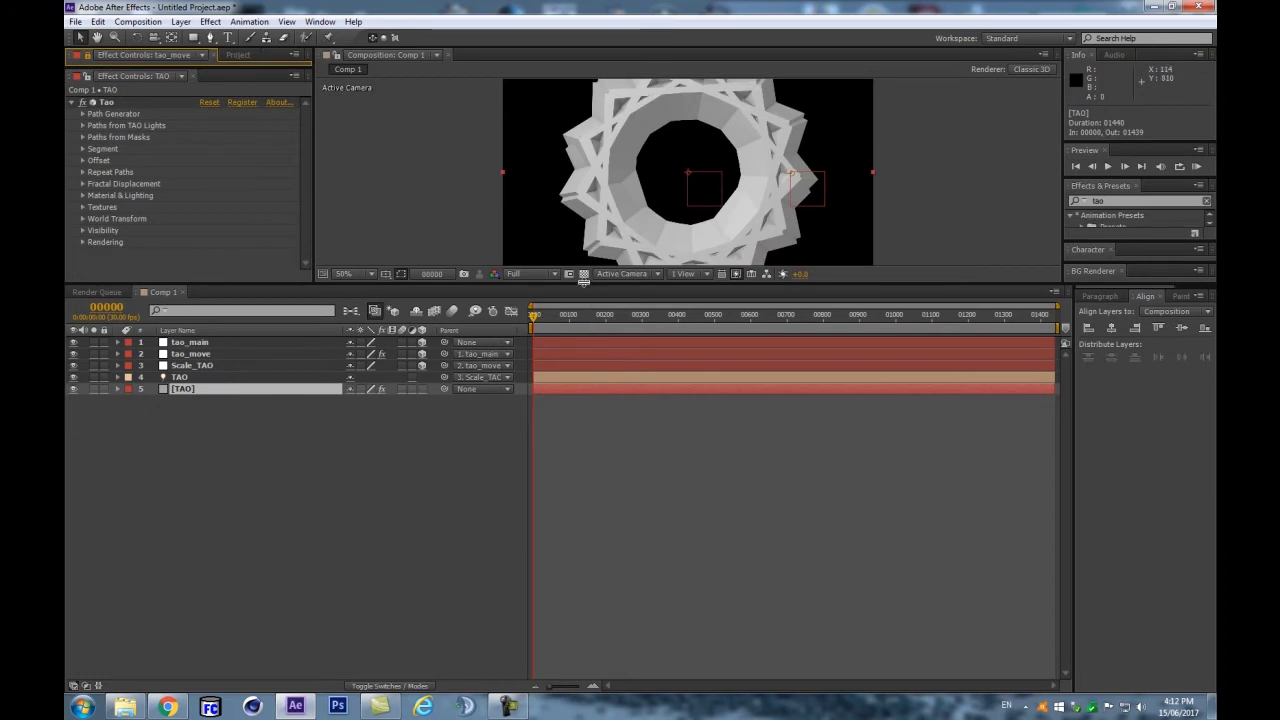
drag(583, 281, 583, 496)
drag(173, 67, 173, 181)
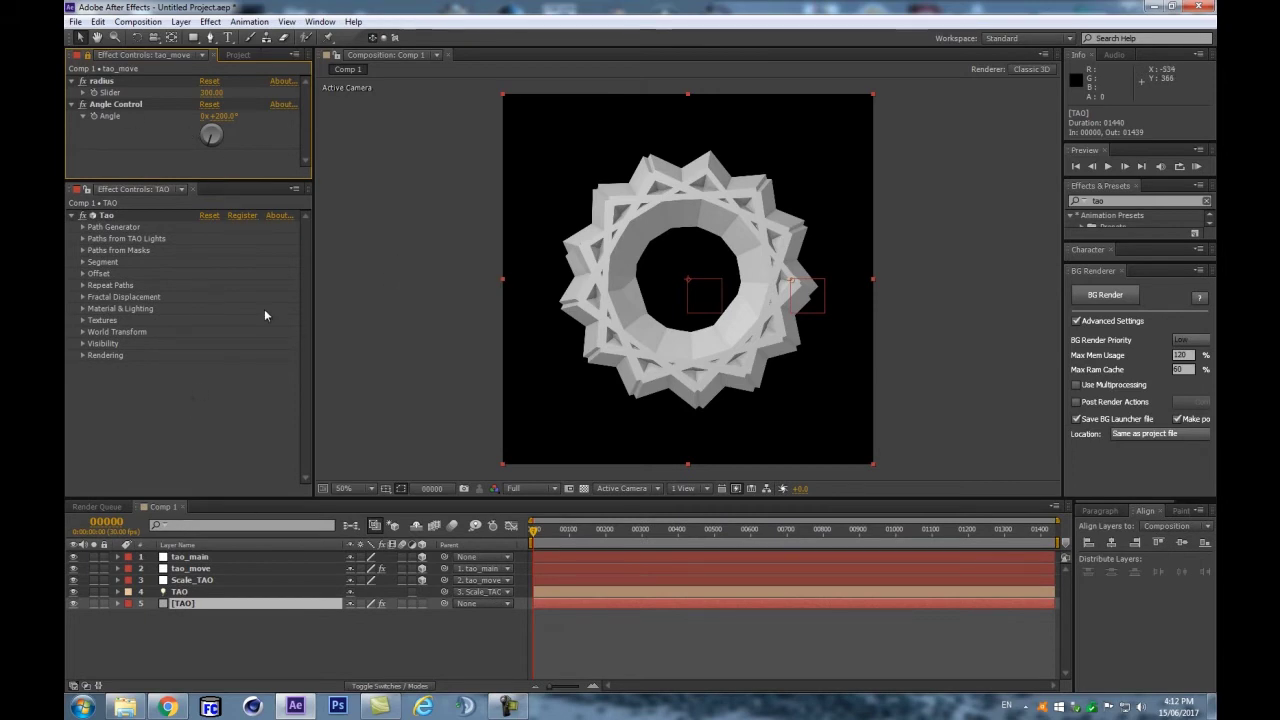
Step: Set the number of segments in the Tao effect's Segment settings to 360
click(80, 266)
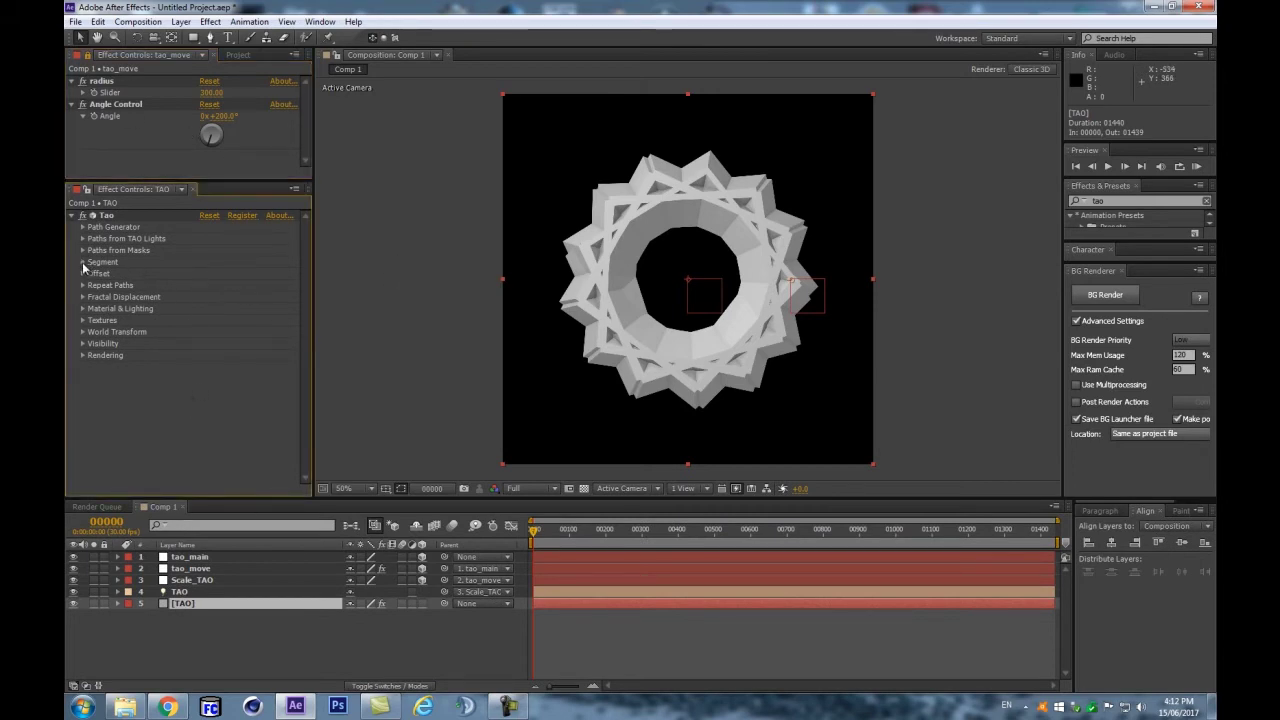
click(83, 263)
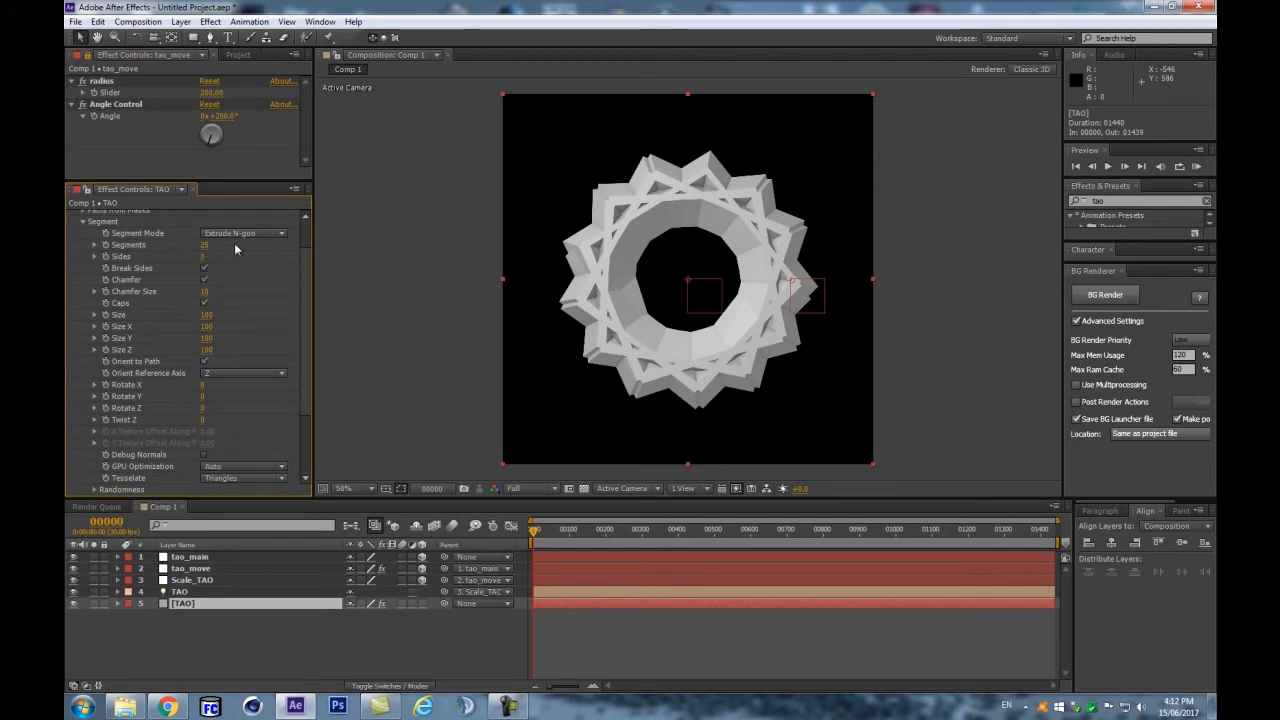
drag(203, 245, 272, 235)
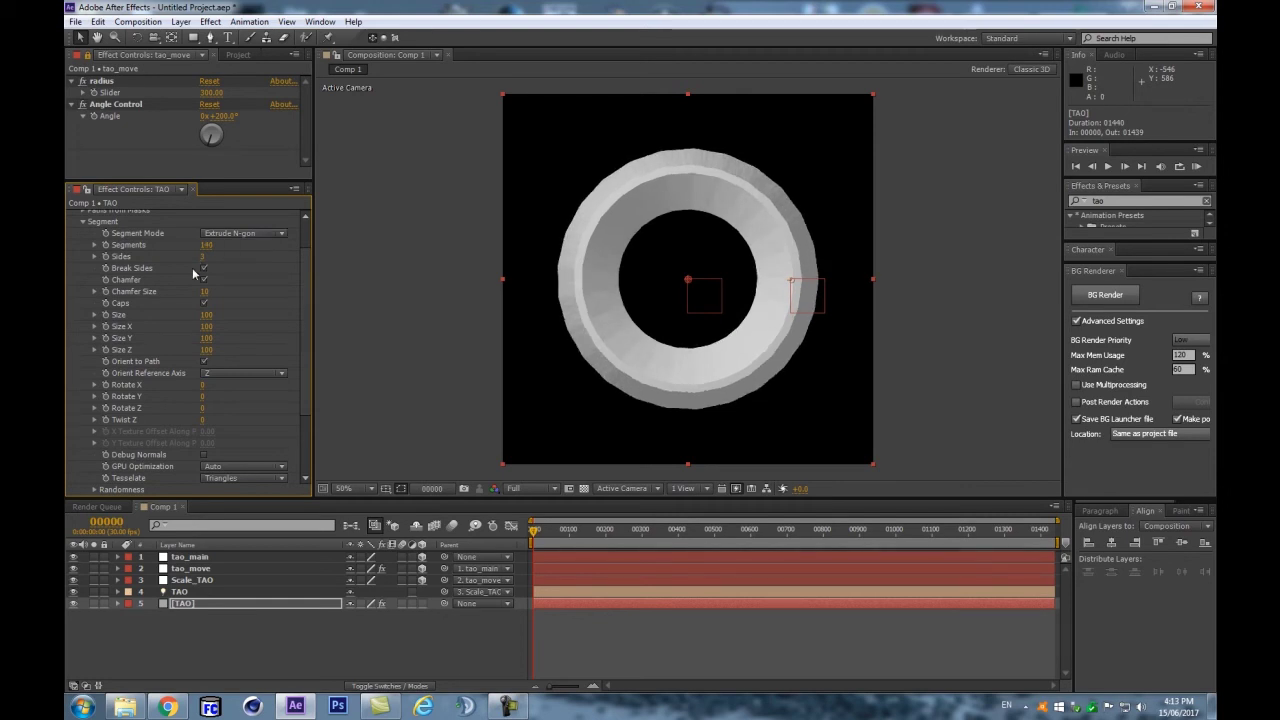
scroll(557, 226, up, 1)
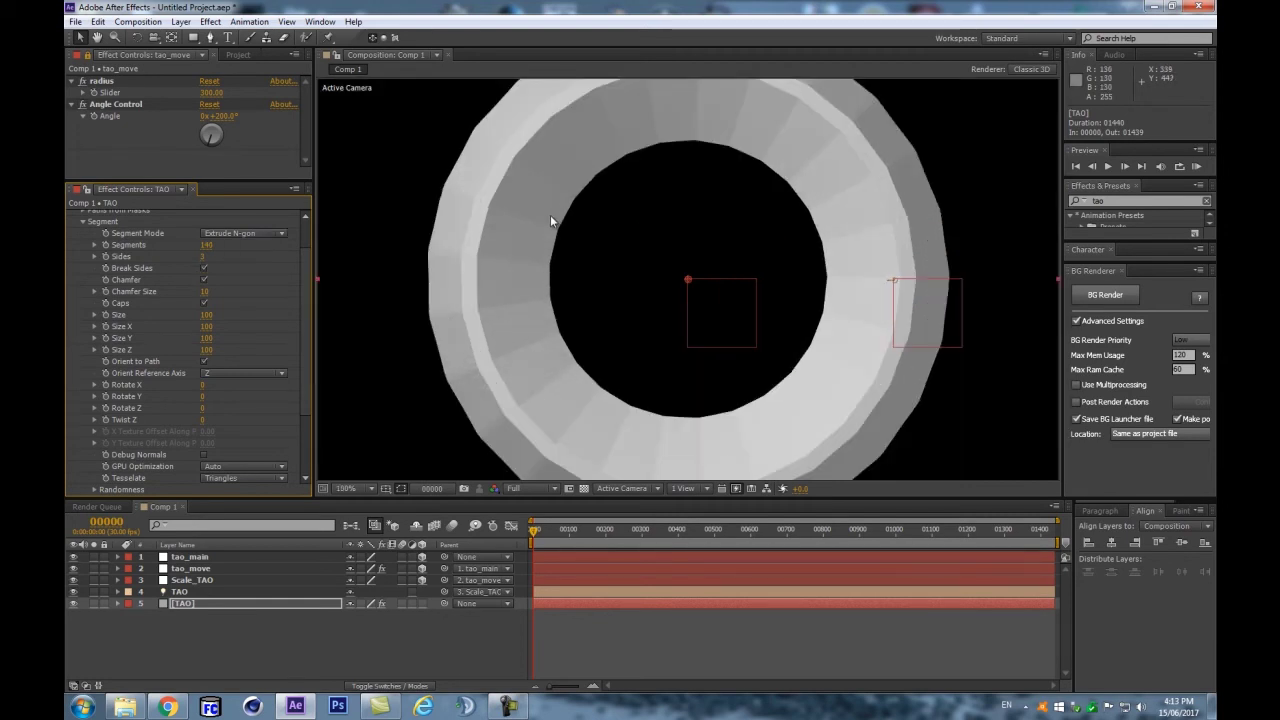
scroll(550, 220, down, 1)
drag(205, 246, 226, 241)
click(207, 246)
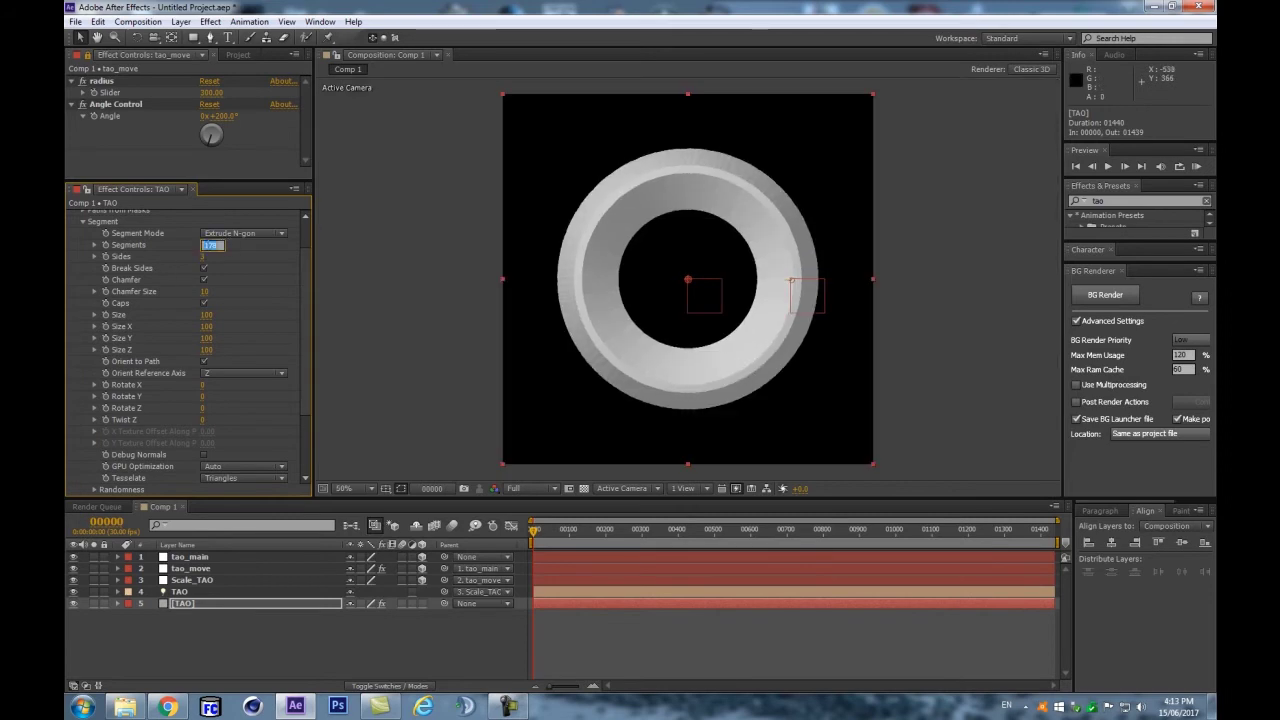
text(360)
key(Return)
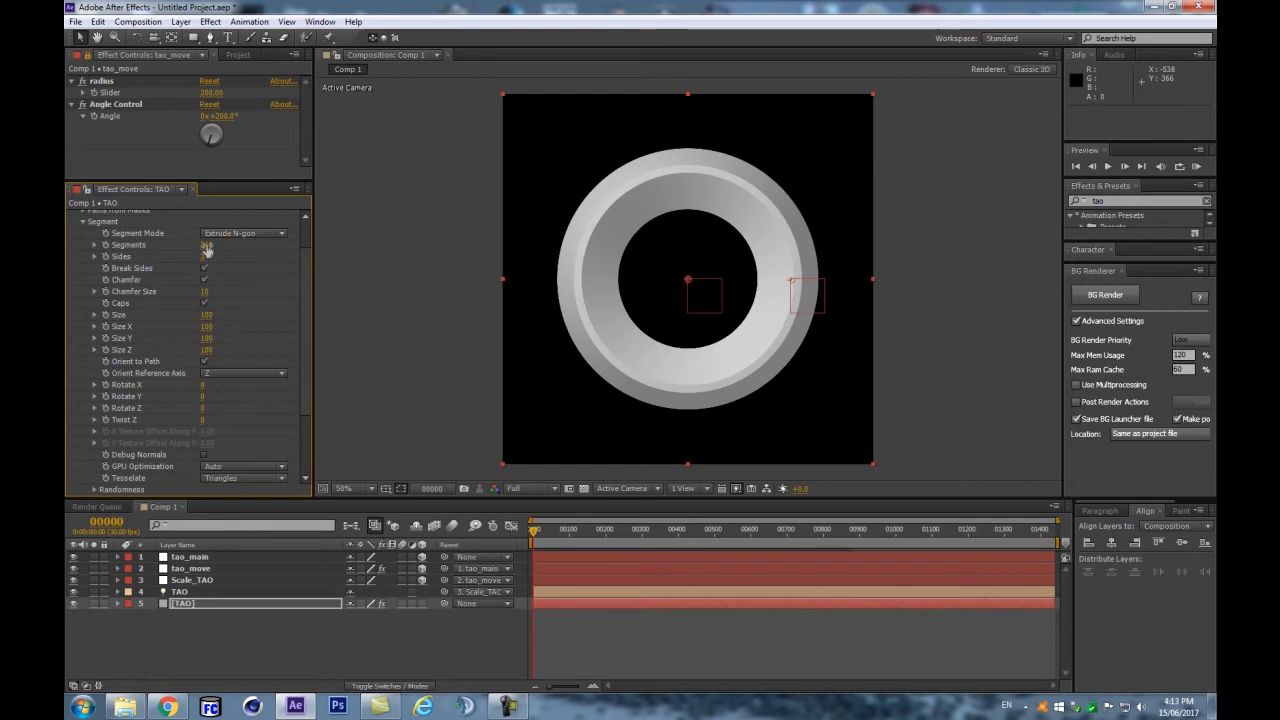
Step: Set the Tao effect's Second Pass rendering to Wireframe with a black SP Color
drag(305, 330, 289, 384)
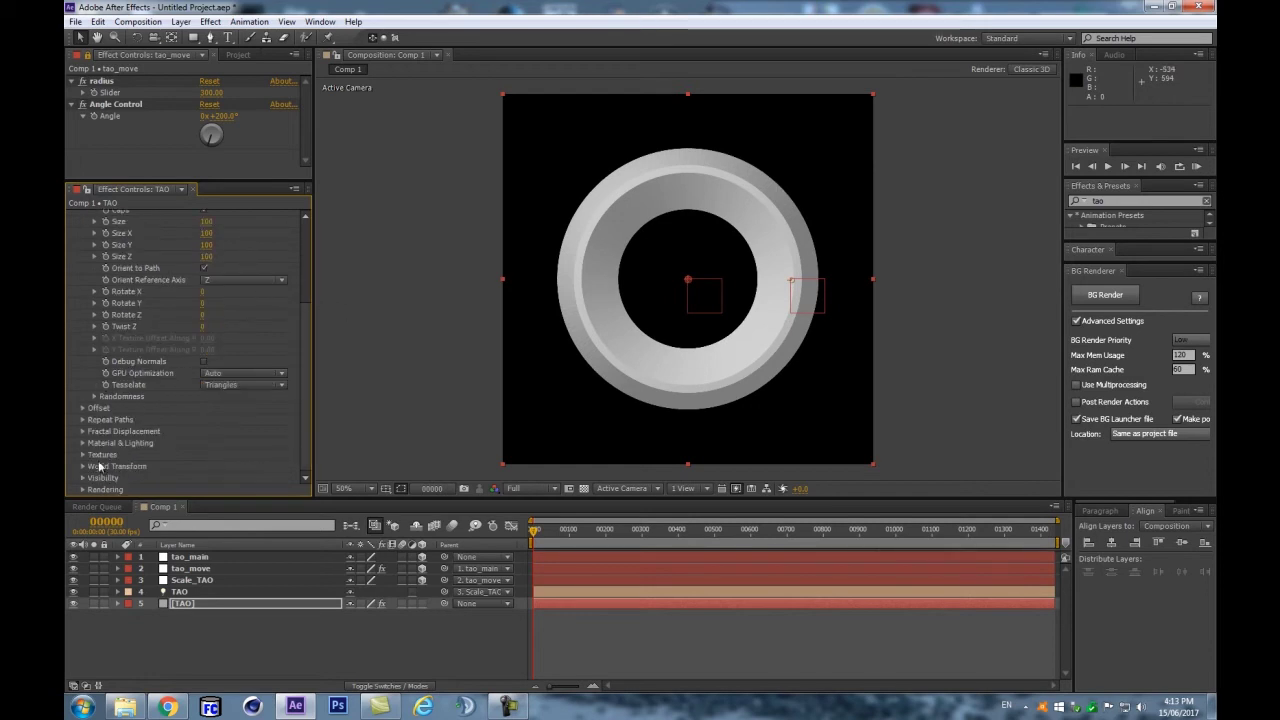
click(83, 489)
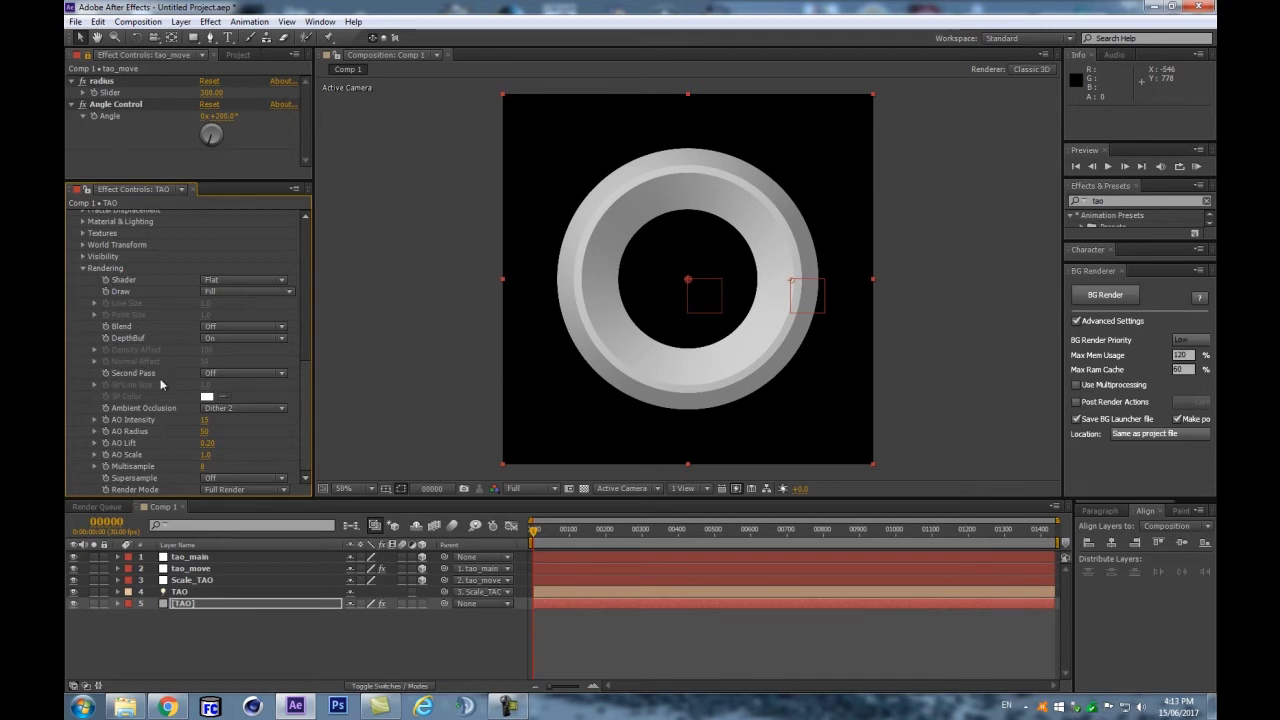
click(250, 375)
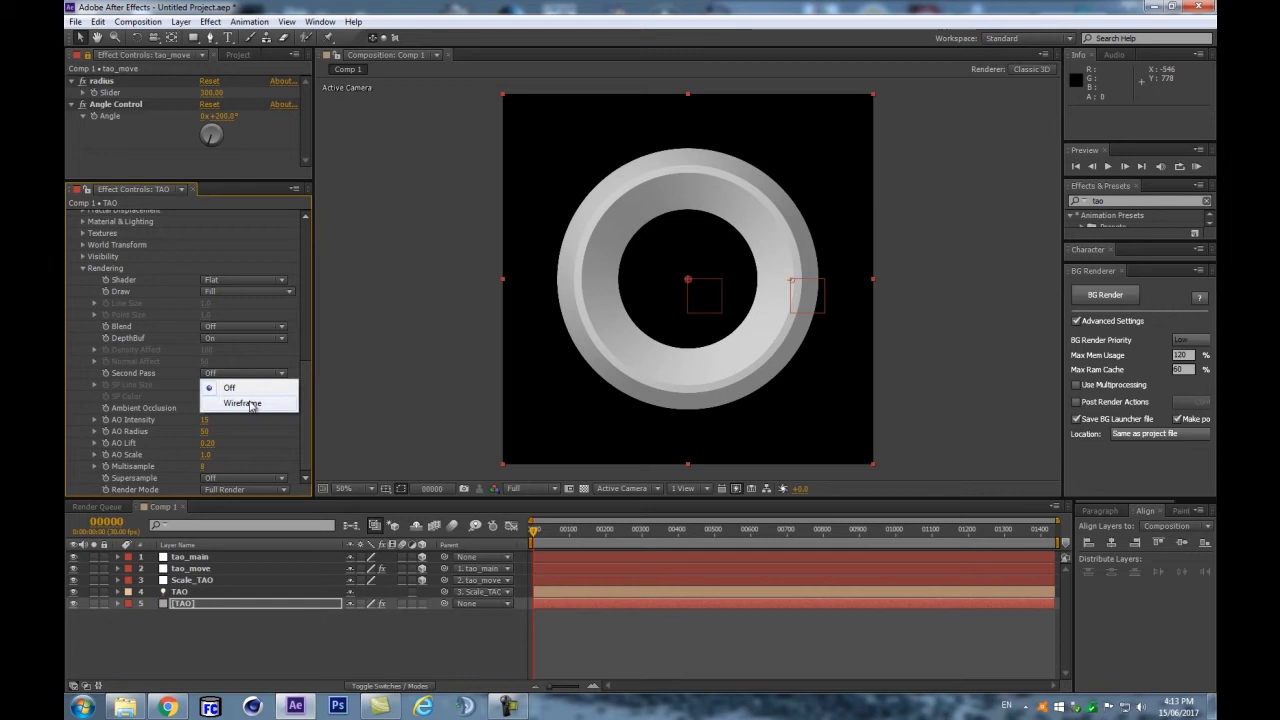
click(250, 404)
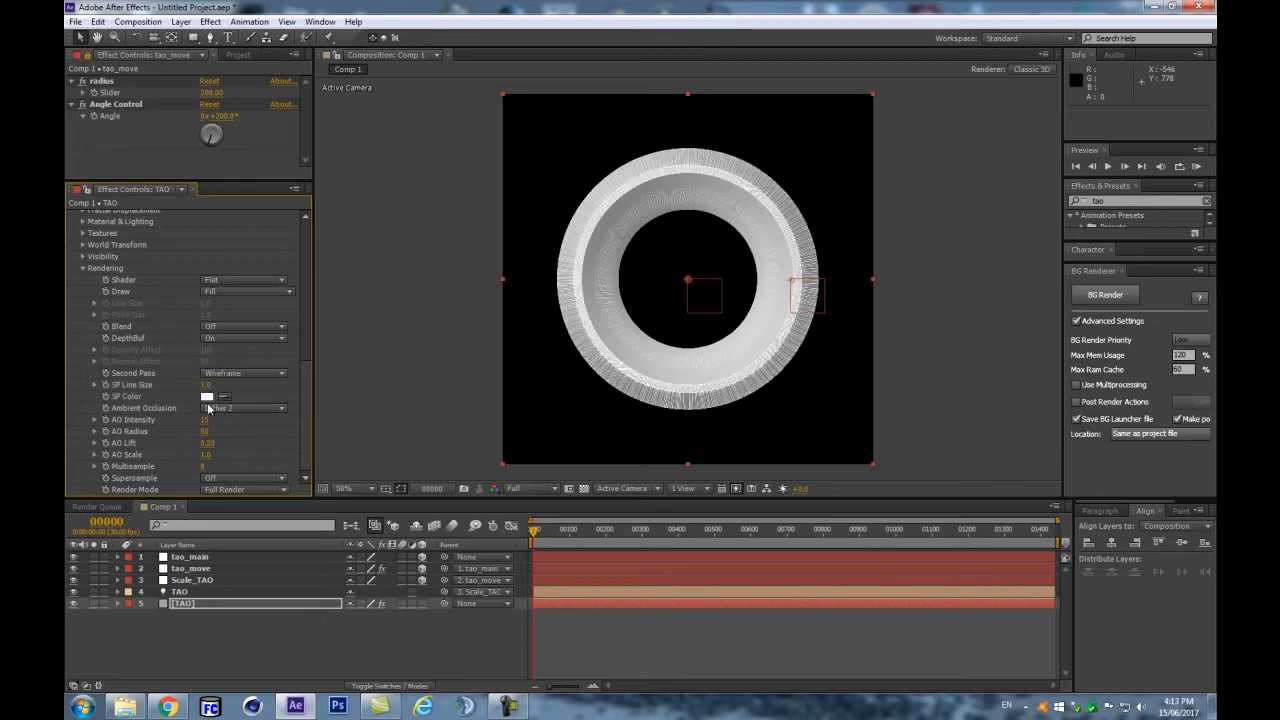
click(207, 397)
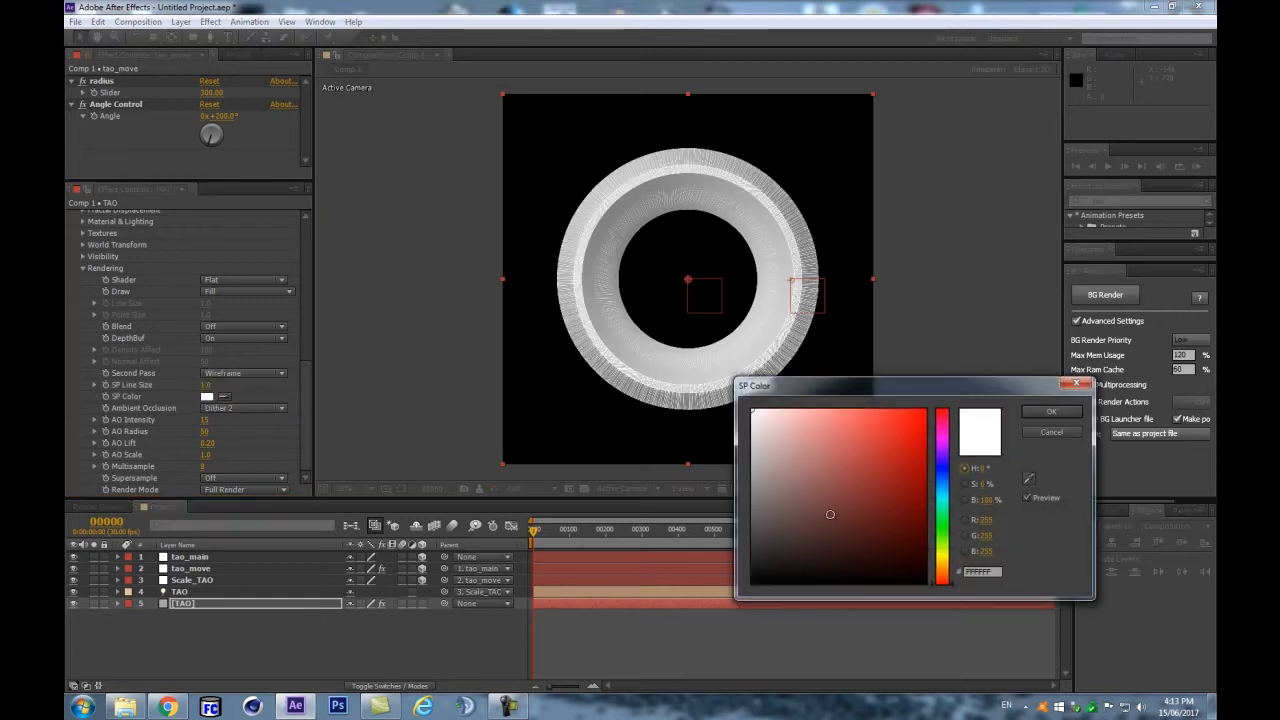
drag(830, 514, 703, 585)
click(1076, 384)
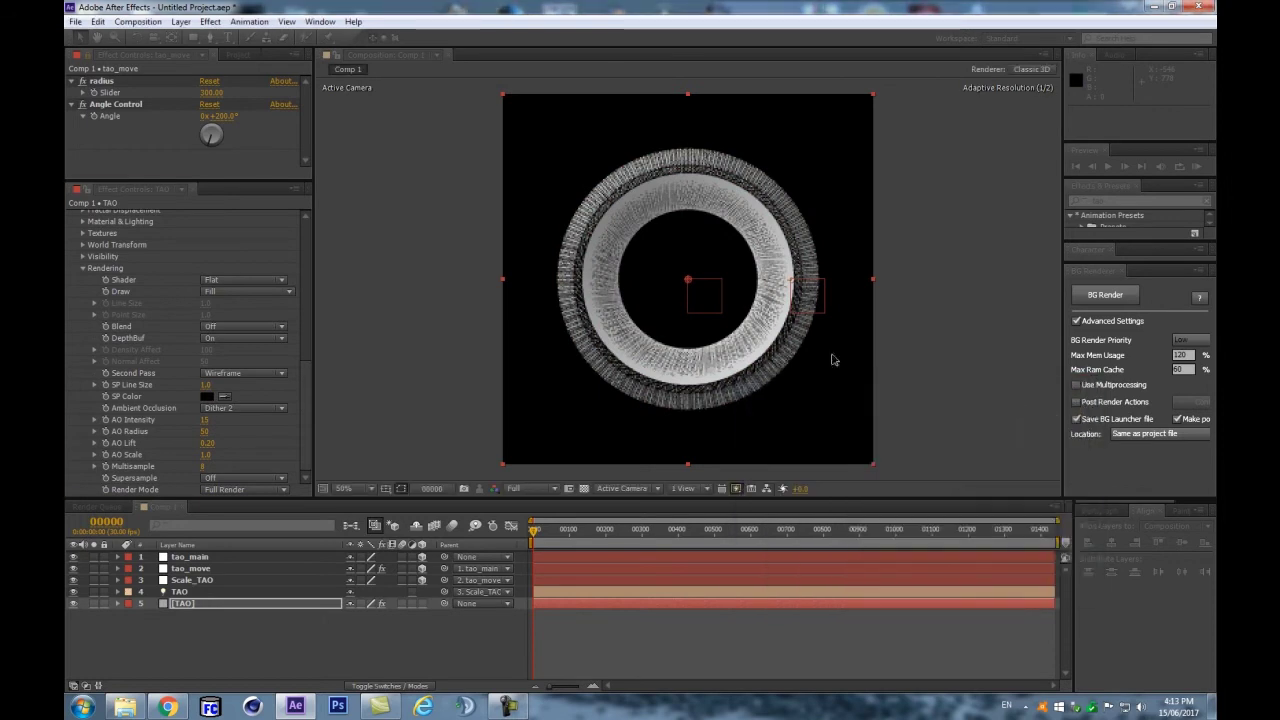
key(period)
key(period)
scroll(796, 351, down, 2)
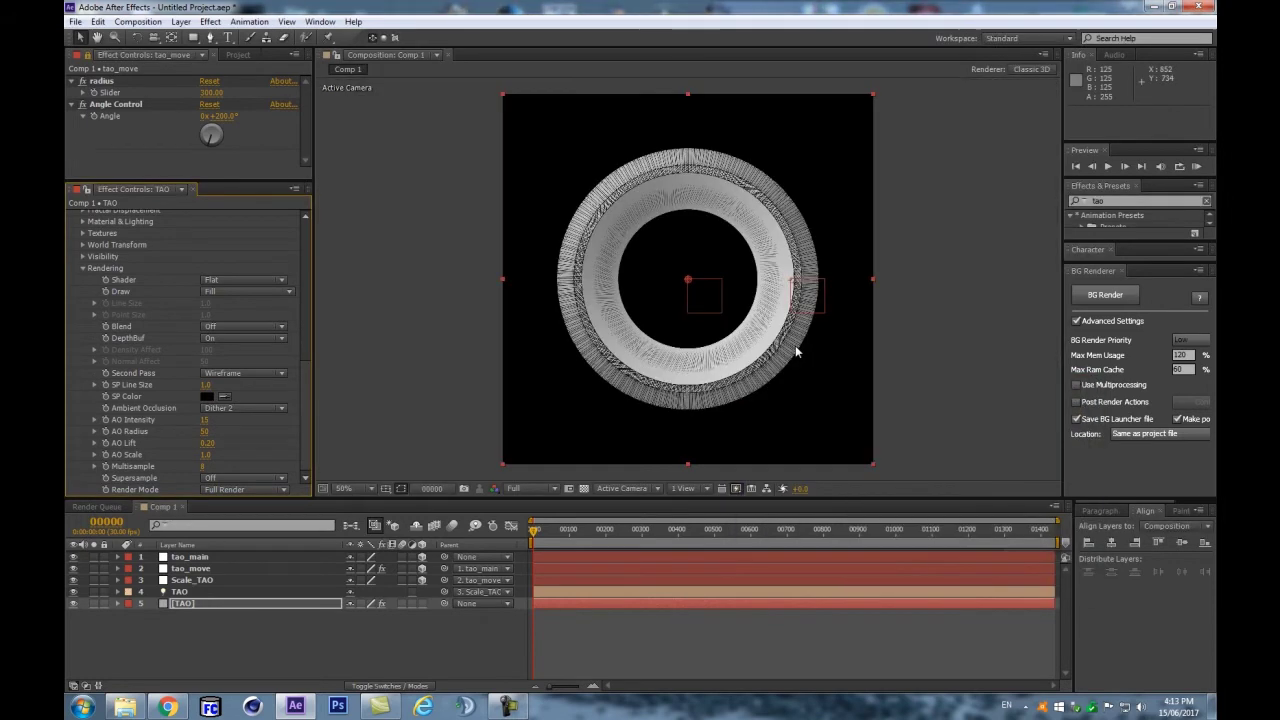
scroll(796, 351, up, 1)
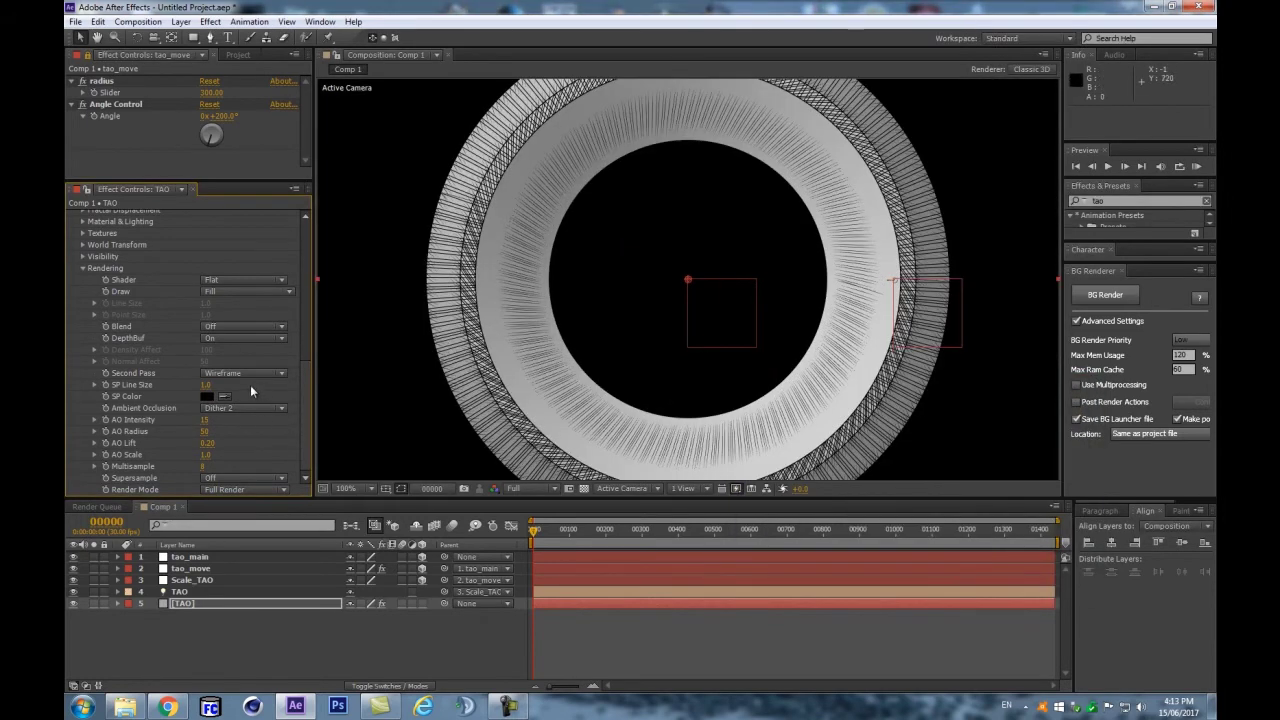
Step: Lower the number of segments in the Tao effect's Segment settings to about 45 and bring the whole composition into view
drag(304, 409, 308, 246)
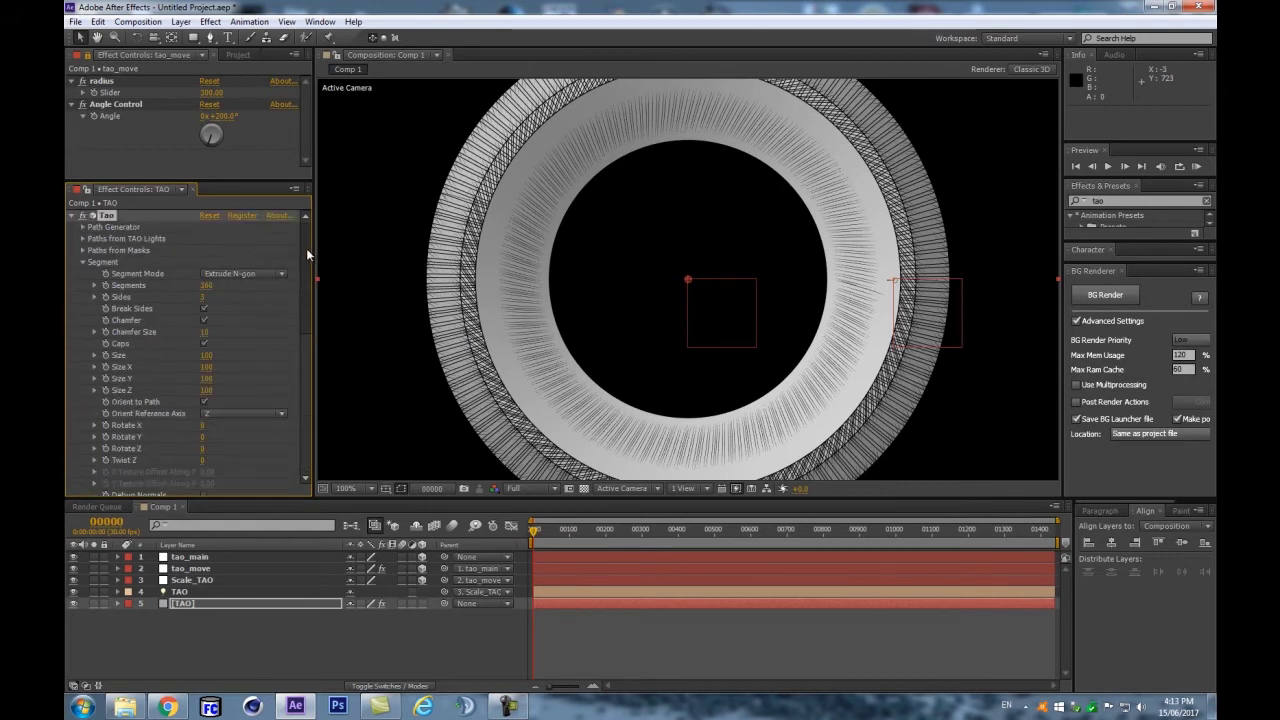
drag(206, 286, 120, 286)
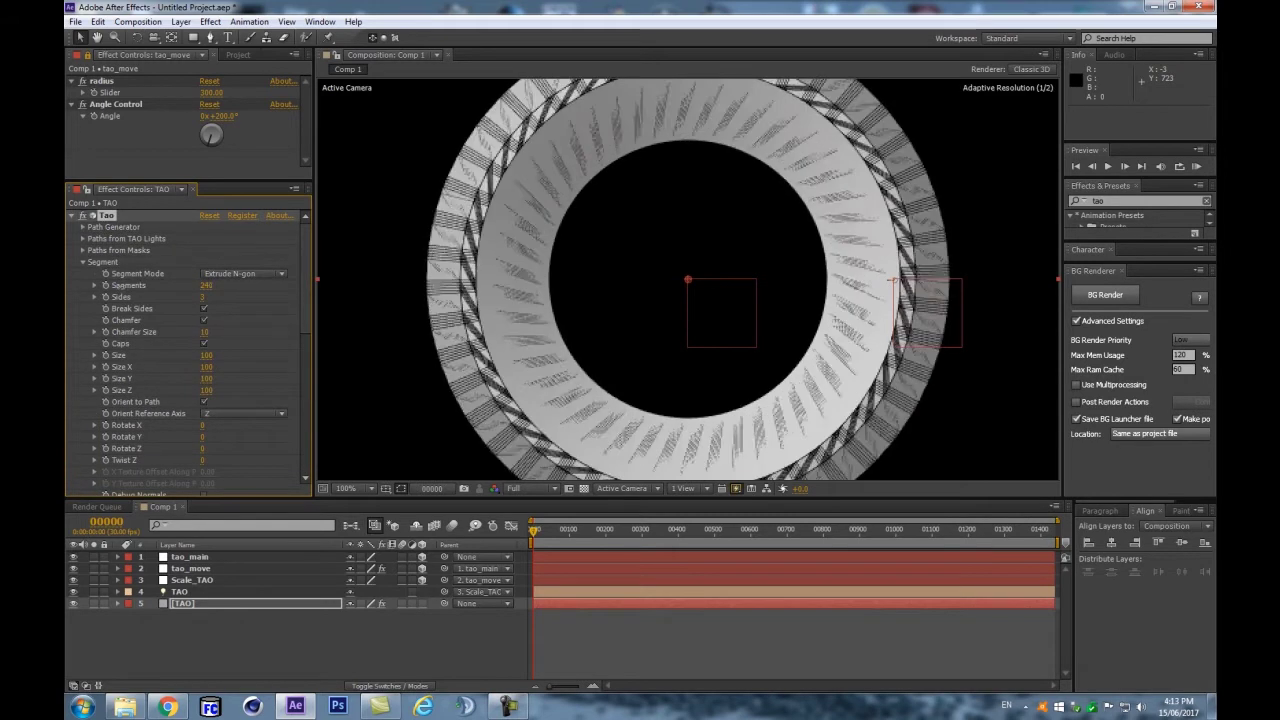
mouse_move(208, 287)
mouse_down()
mouse_move(119, 296)
mouse_move(193, 281)
mouse_up()
scroll(706, 192, down, 1)
scroll(723, 207, up, 1)
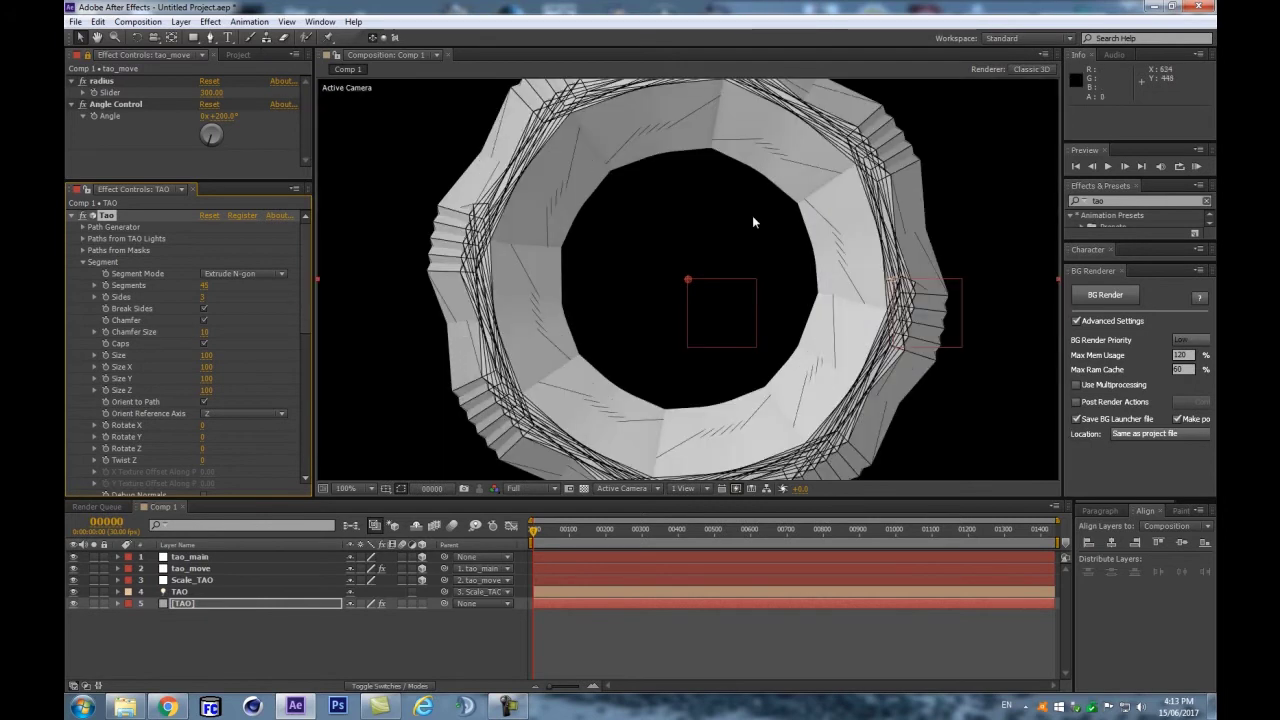
key(comma)
key(comma)
click(287, 660)
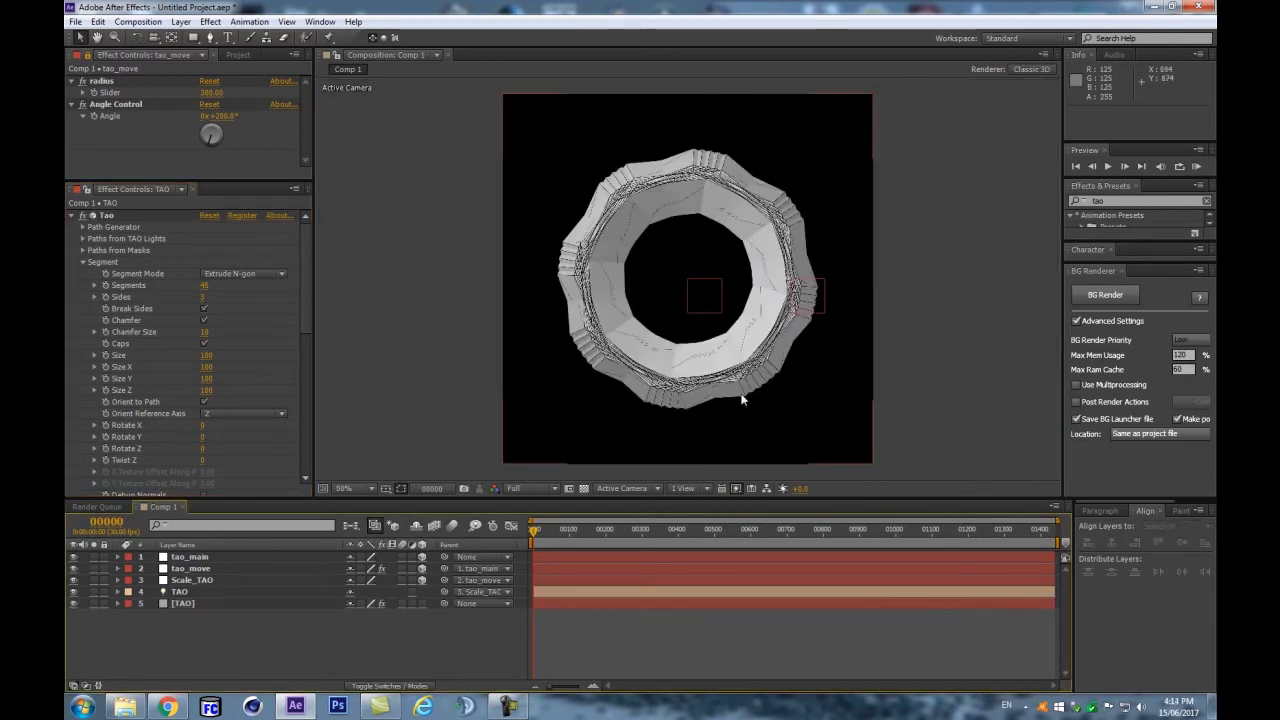
click(204, 321)
click(204, 321)
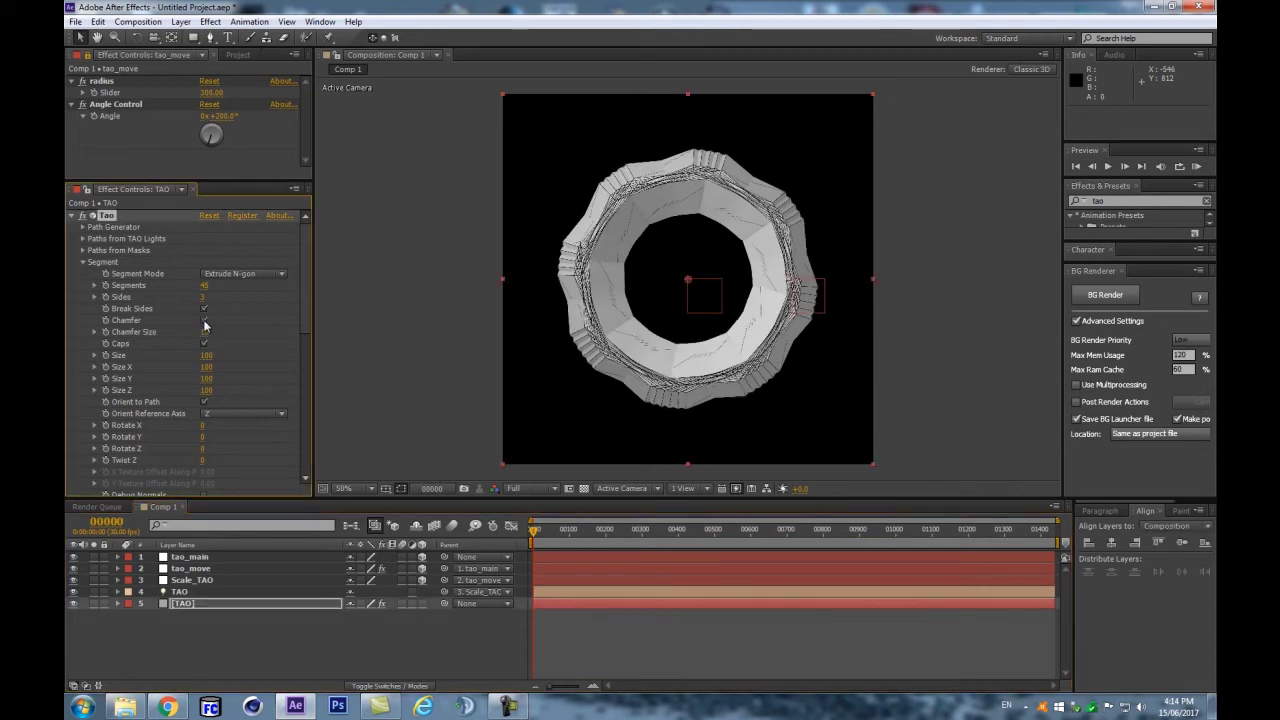
click(213, 640)
Step: Reveal tao_move's Position expression and scrub the first frames to examine how the null orbits the ring
click(200, 591)
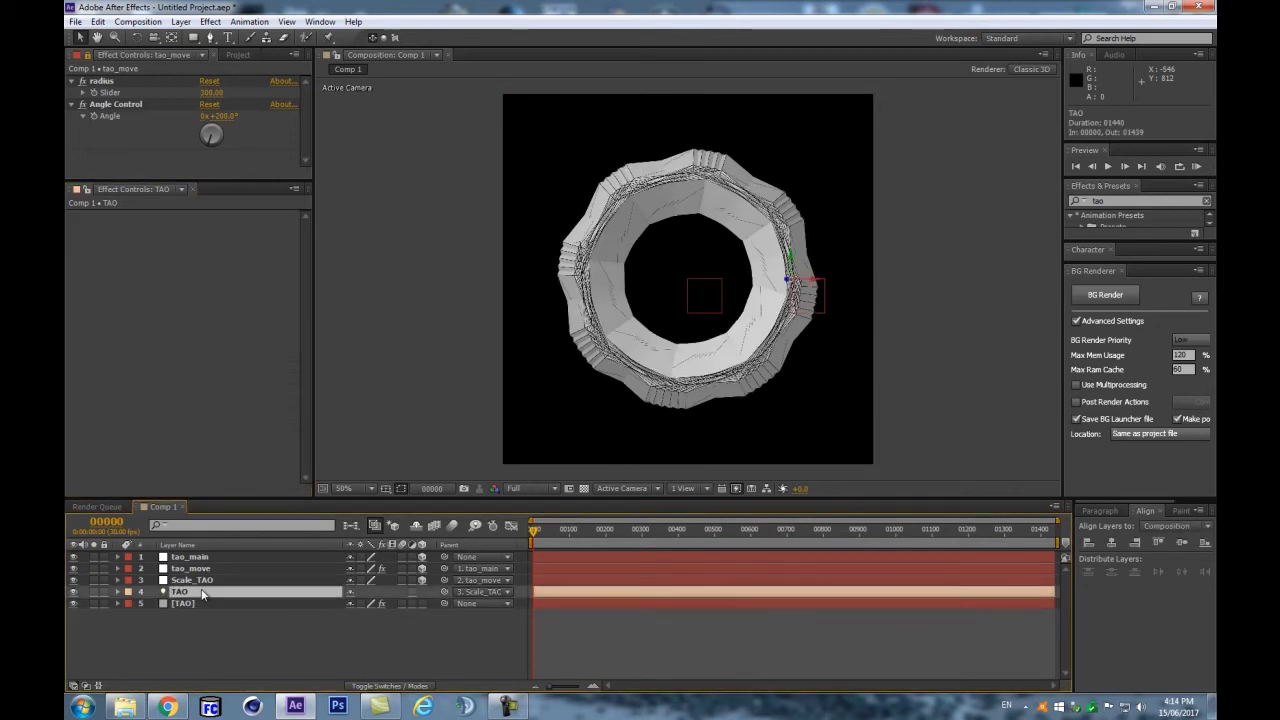
click(198, 569)
key(p)
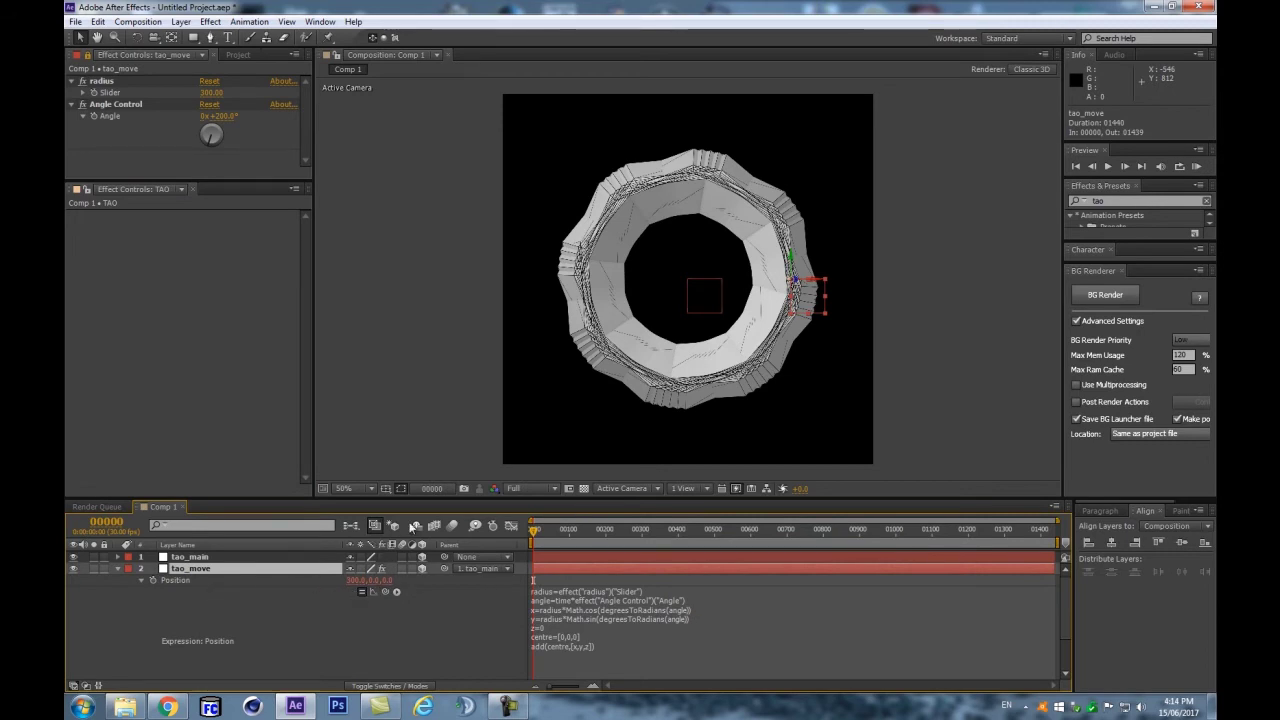
drag(540, 533, 541, 532)
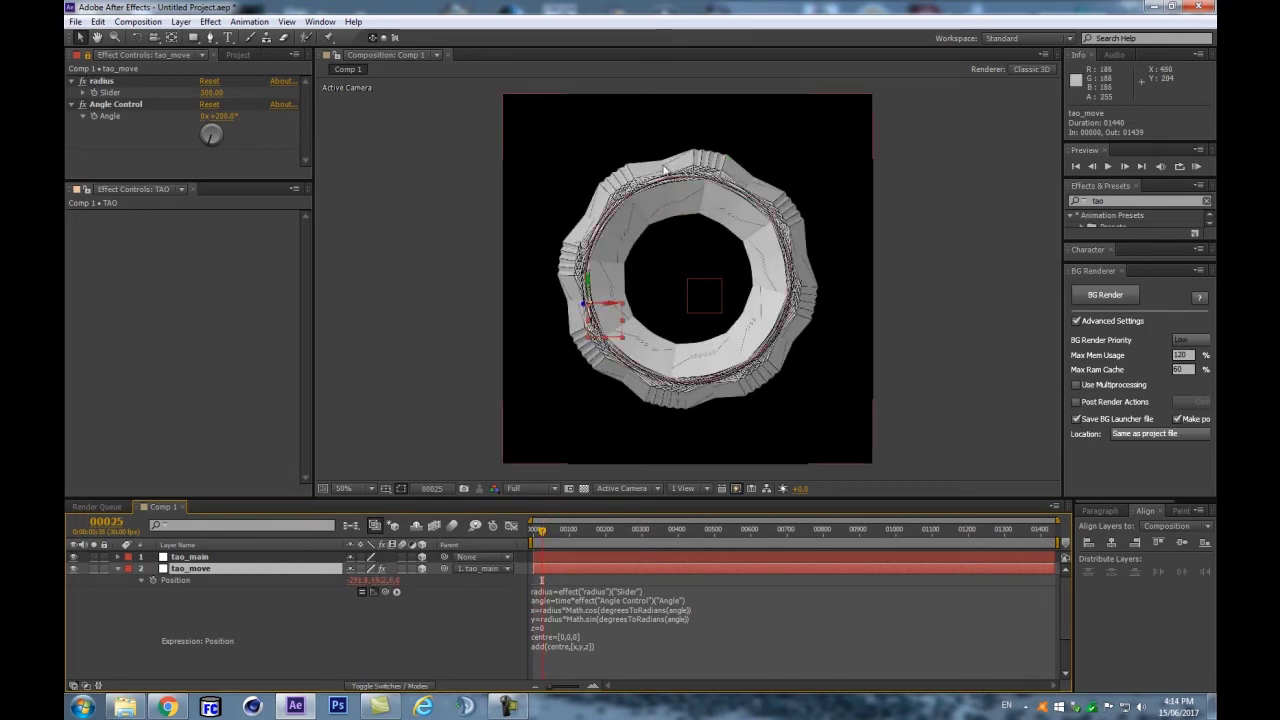
drag(546, 533, 530, 541)
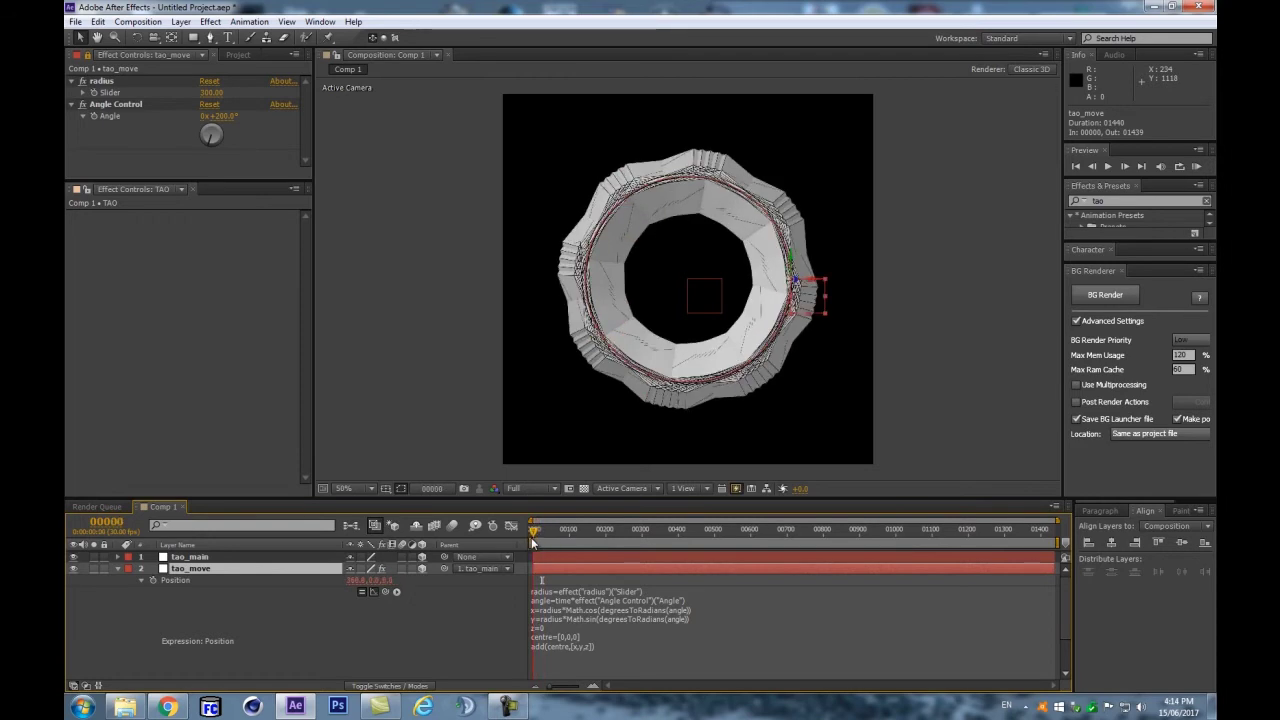
Step: Compare tao_move's position at frame 300, at the start, and where its first revolution closes at about frame 54
click(641, 533)
key(Page_Down)
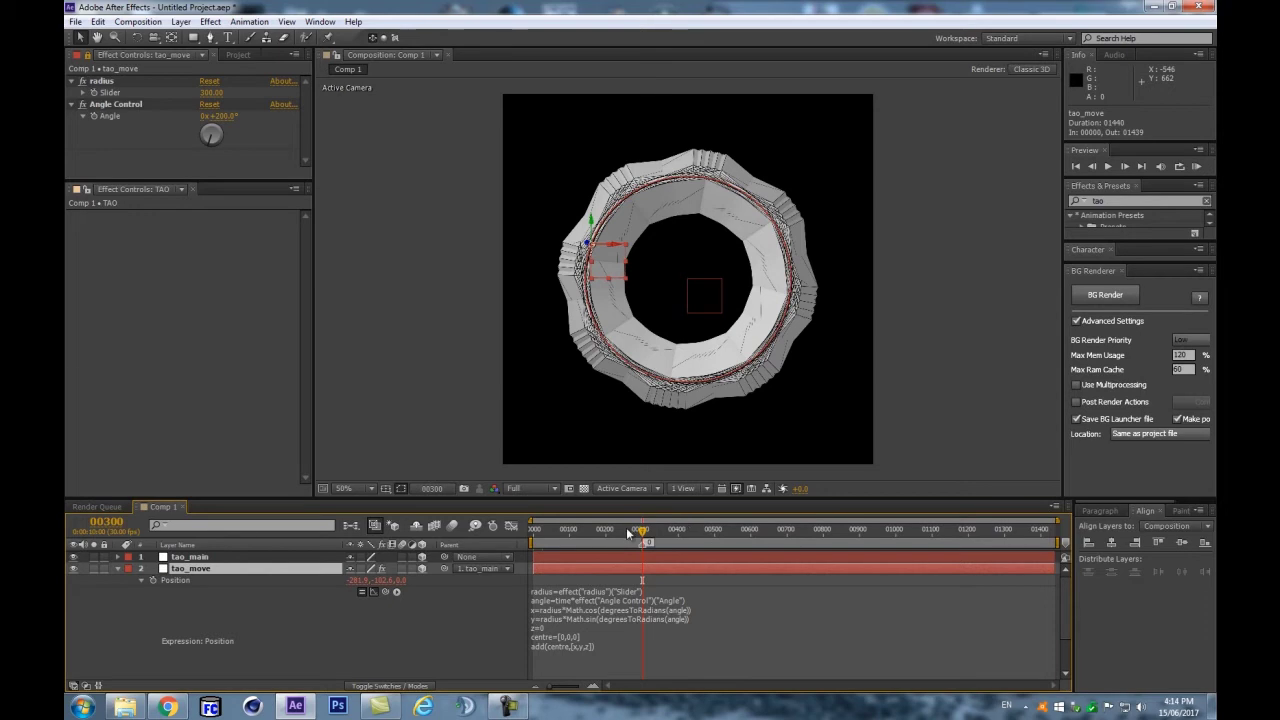
key(Home)
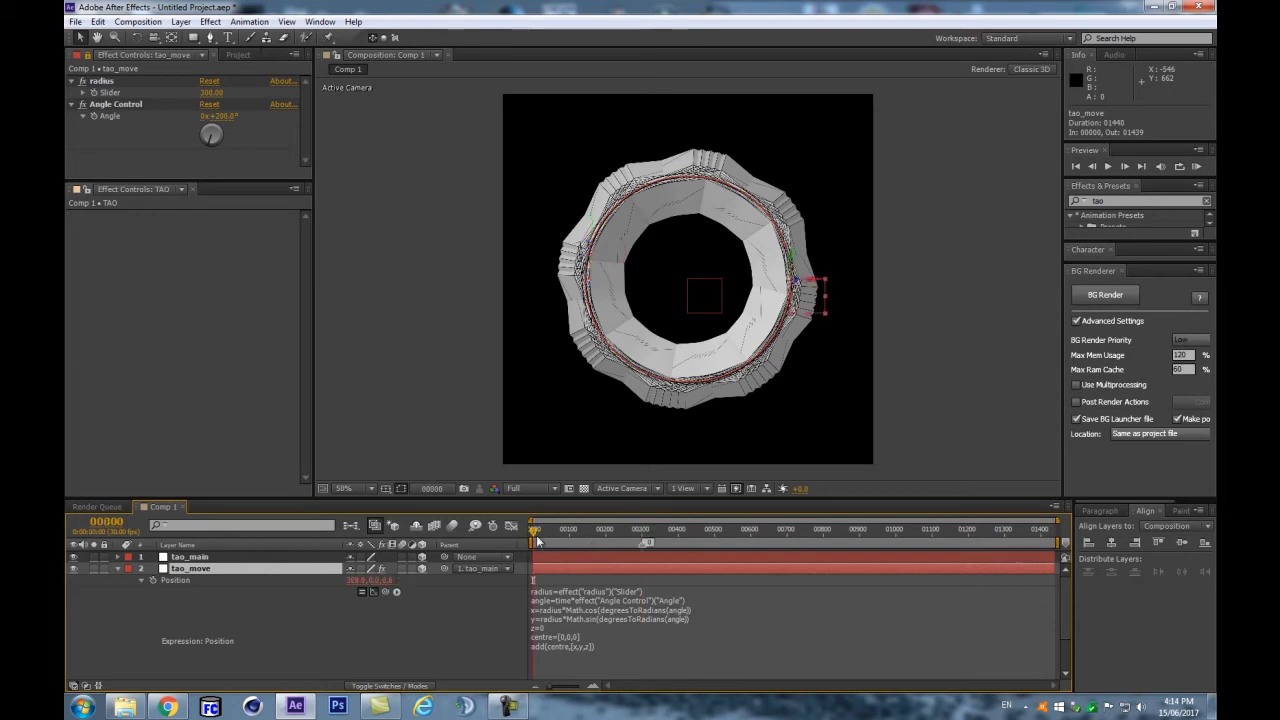
drag(536, 537, 552, 538)
key(Page_Down)
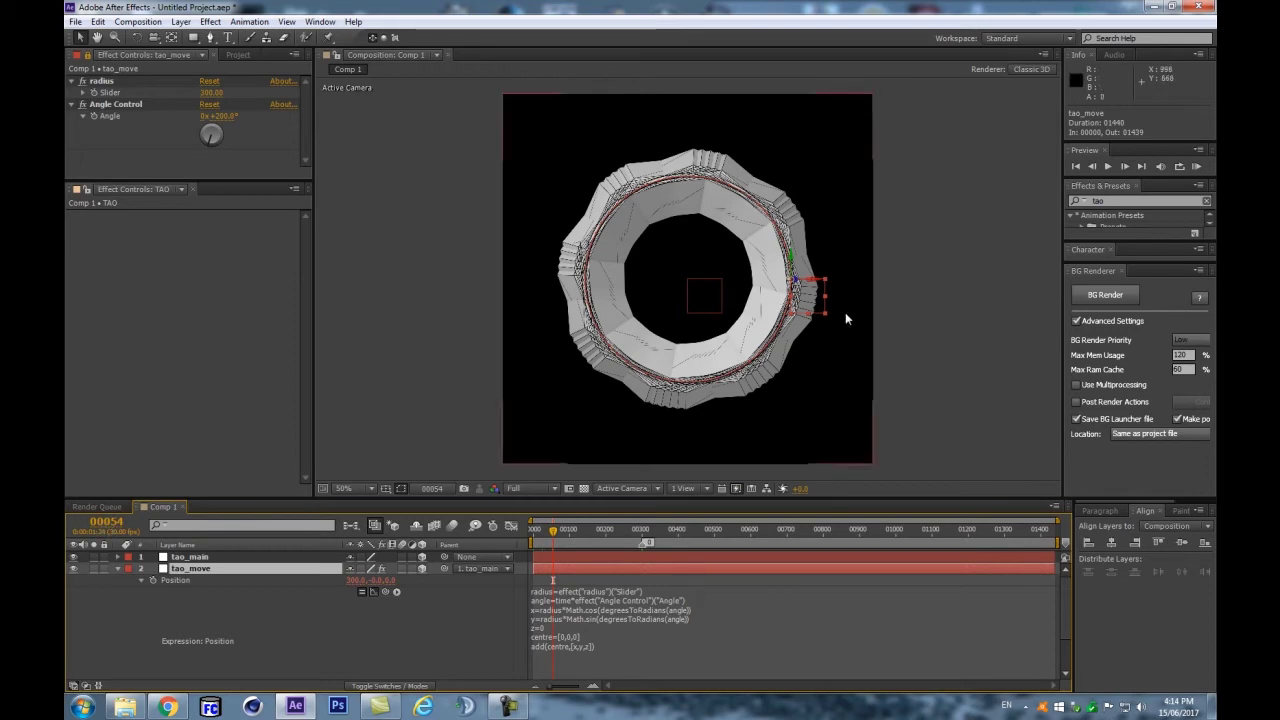
drag(556, 538, 641, 528)
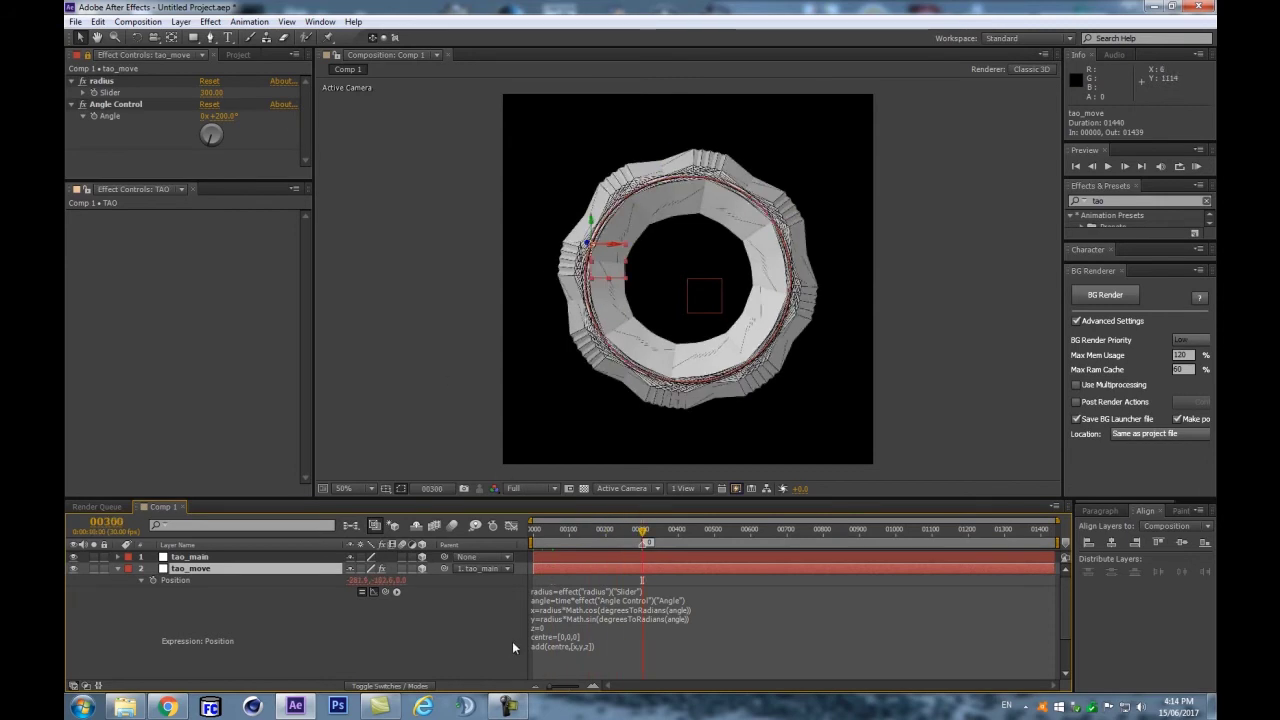
Step: Enlarge the timeline area and examine tao_move's motion between frames 0 and 300
click(210, 614)
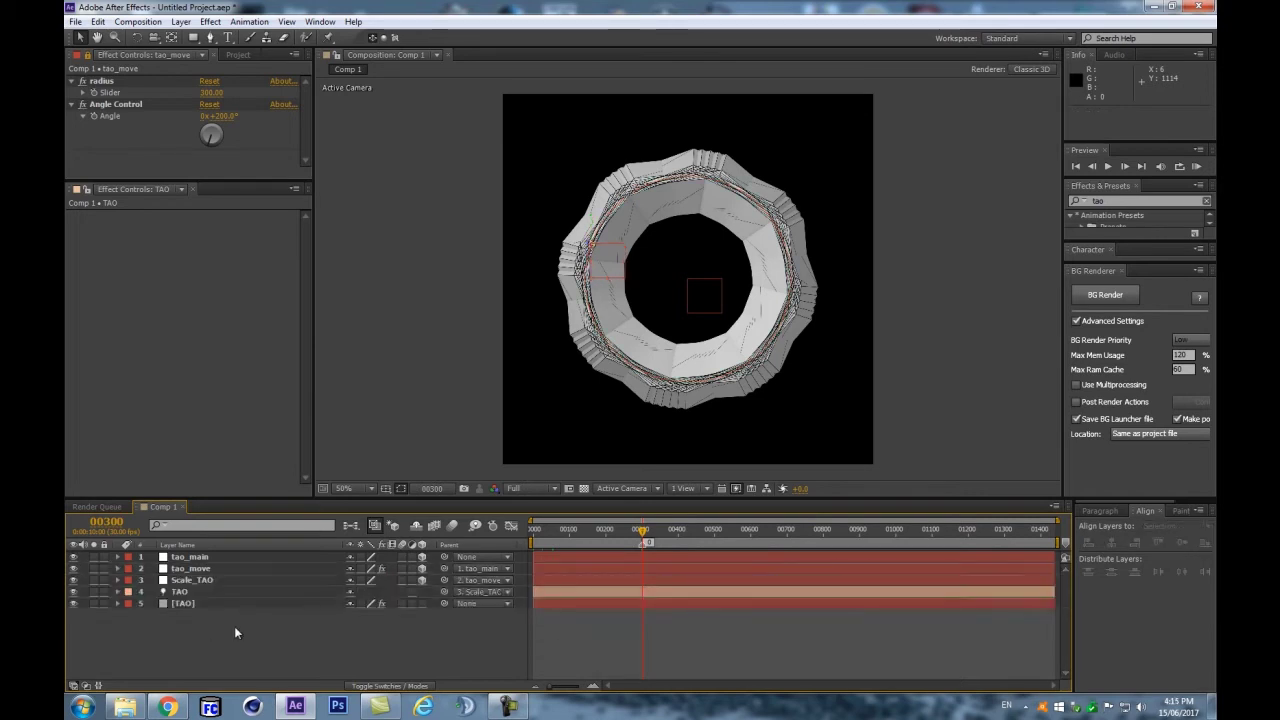
drag(621, 496, 630, 461)
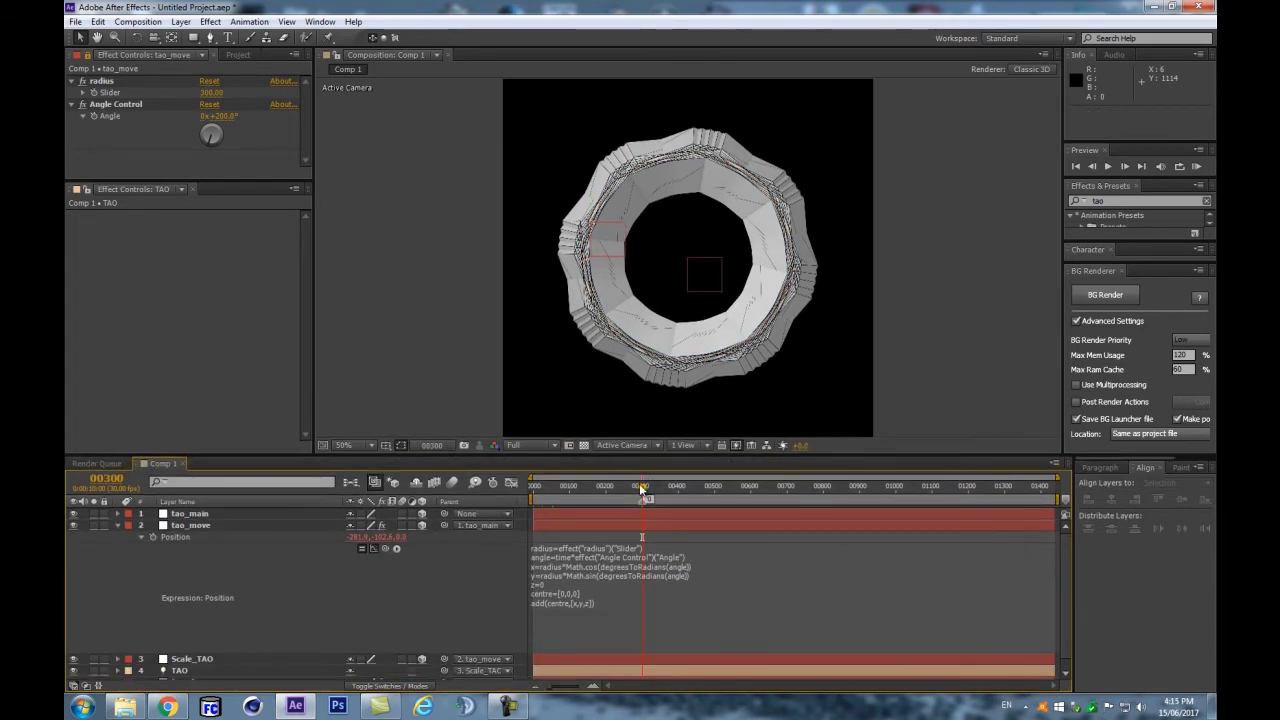
mouse_move(642, 489)
mouse_down()
mouse_move(571, 488)
mouse_move(646, 484)
mouse_up()
drag(648, 492, 499, 494)
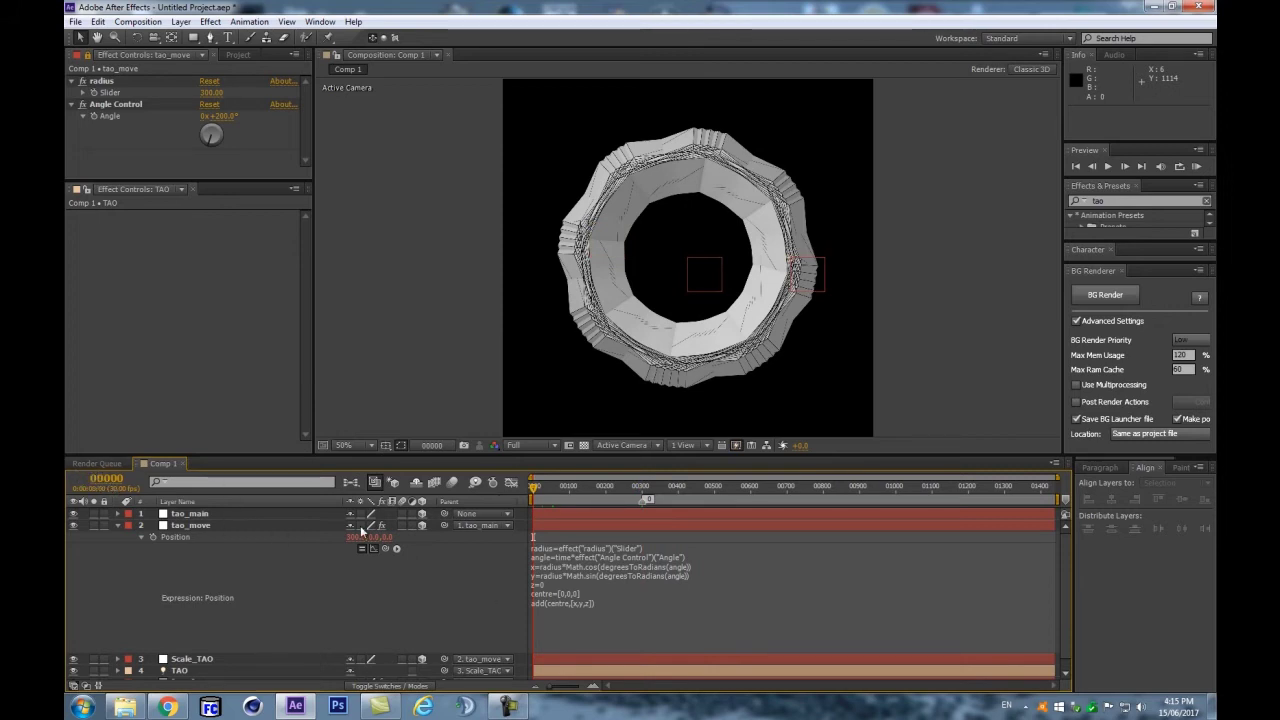
click(643, 490)
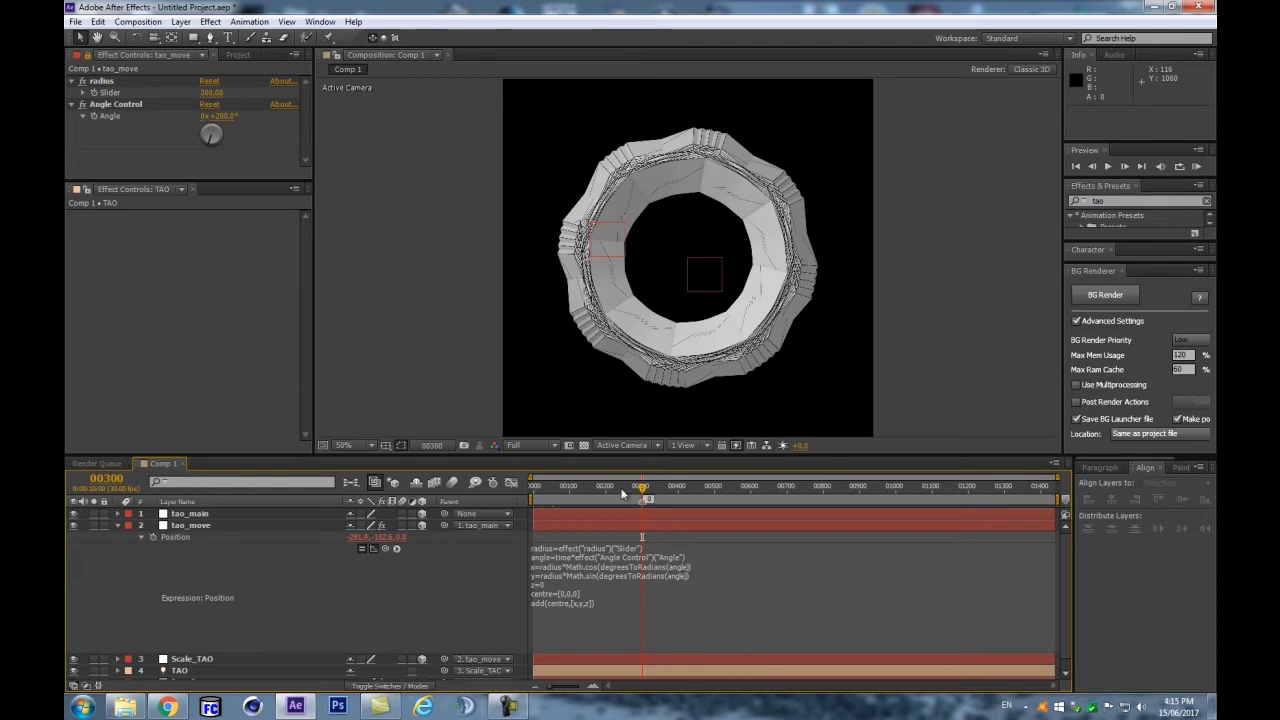
Step: Collapse the TAO solid's Segment settings and try an angle of 50° in tao_move's Angle Control
scroll(240, 600, down, 1)
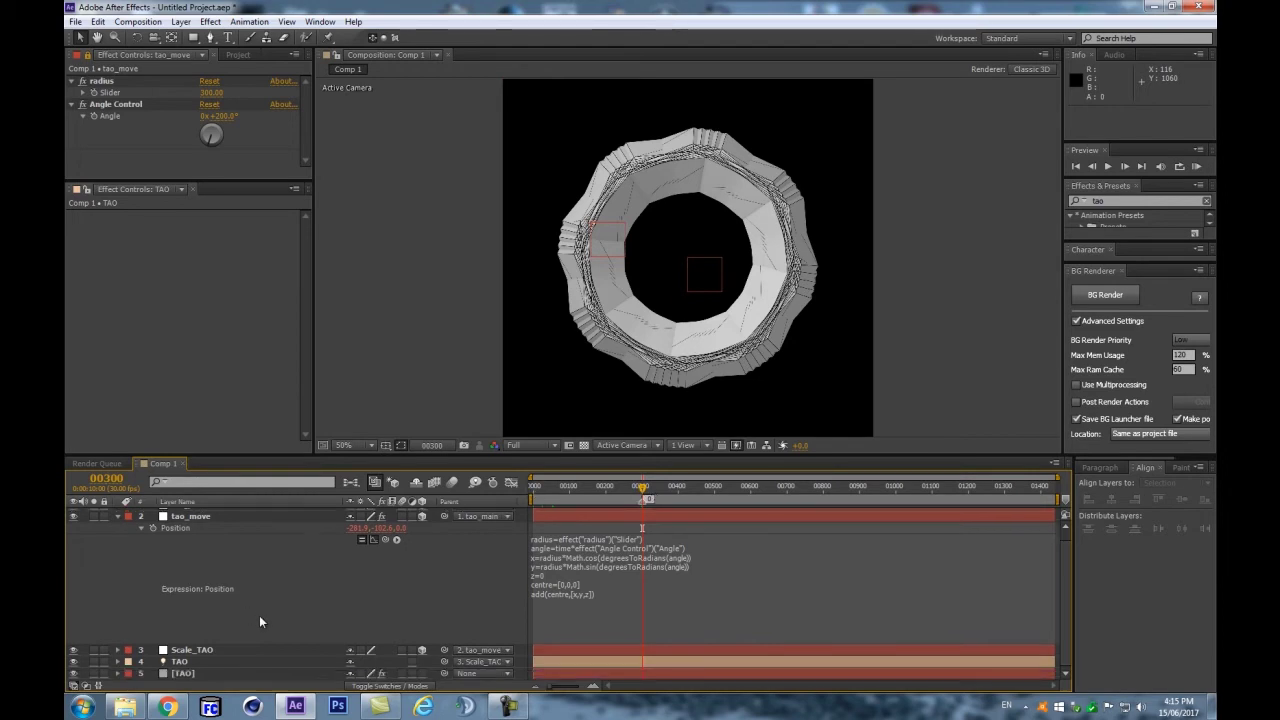
click(190, 673)
click(83, 262)
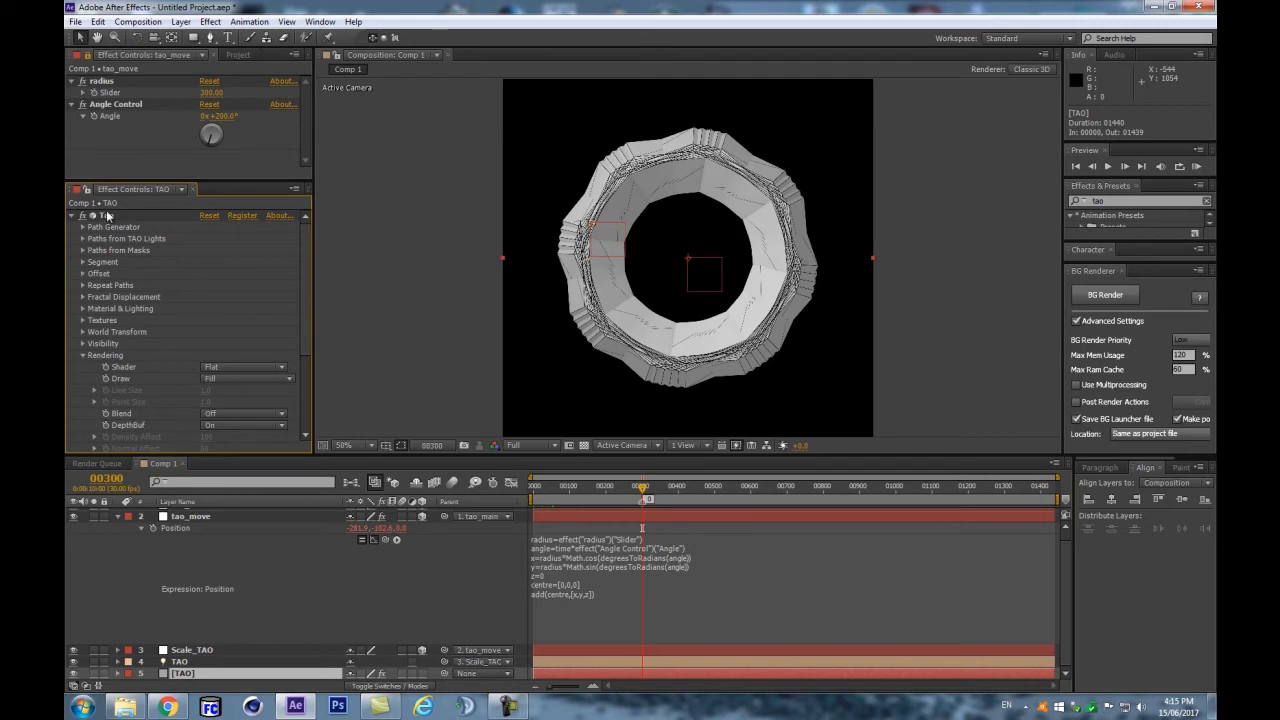
click(219, 116)
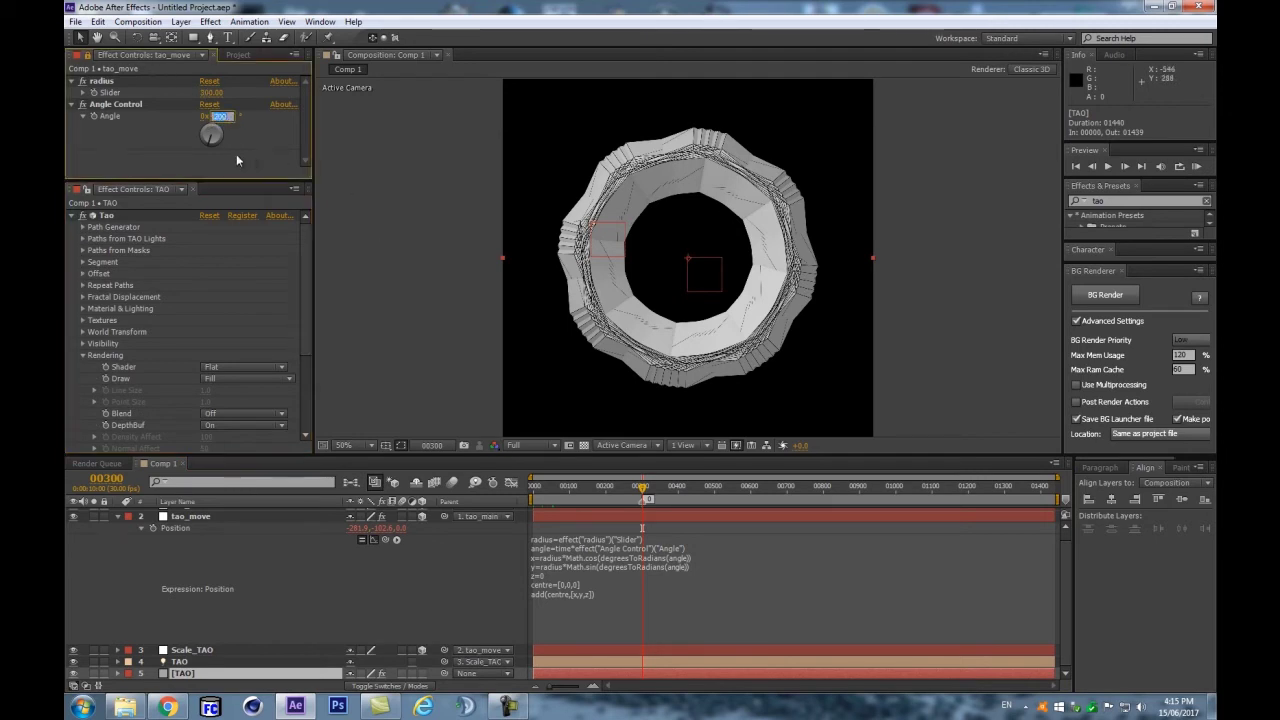
drag(214, 116, 119, 122)
click(218, 116)
text(50)
key(Return)
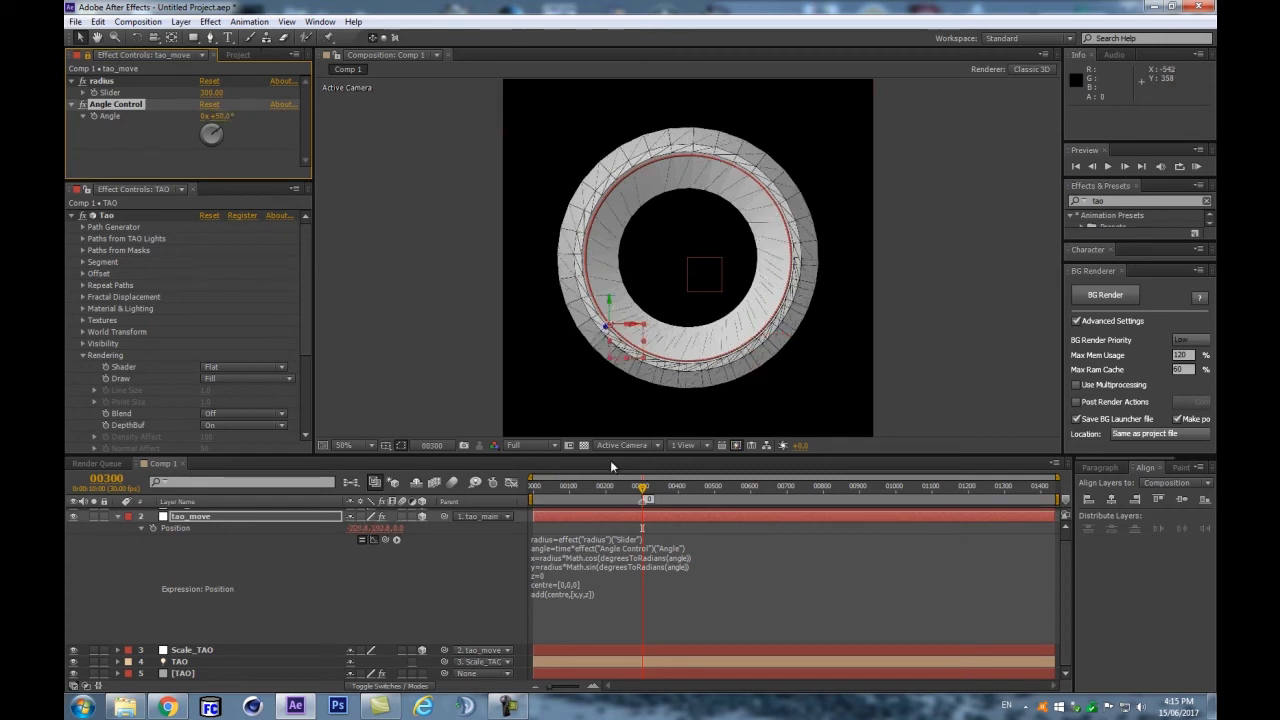
Step: Scrub from the start to frame 300 to check how far tao_move travels around the ring at the current angle
click(536, 490)
drag(536, 490, 641, 490)
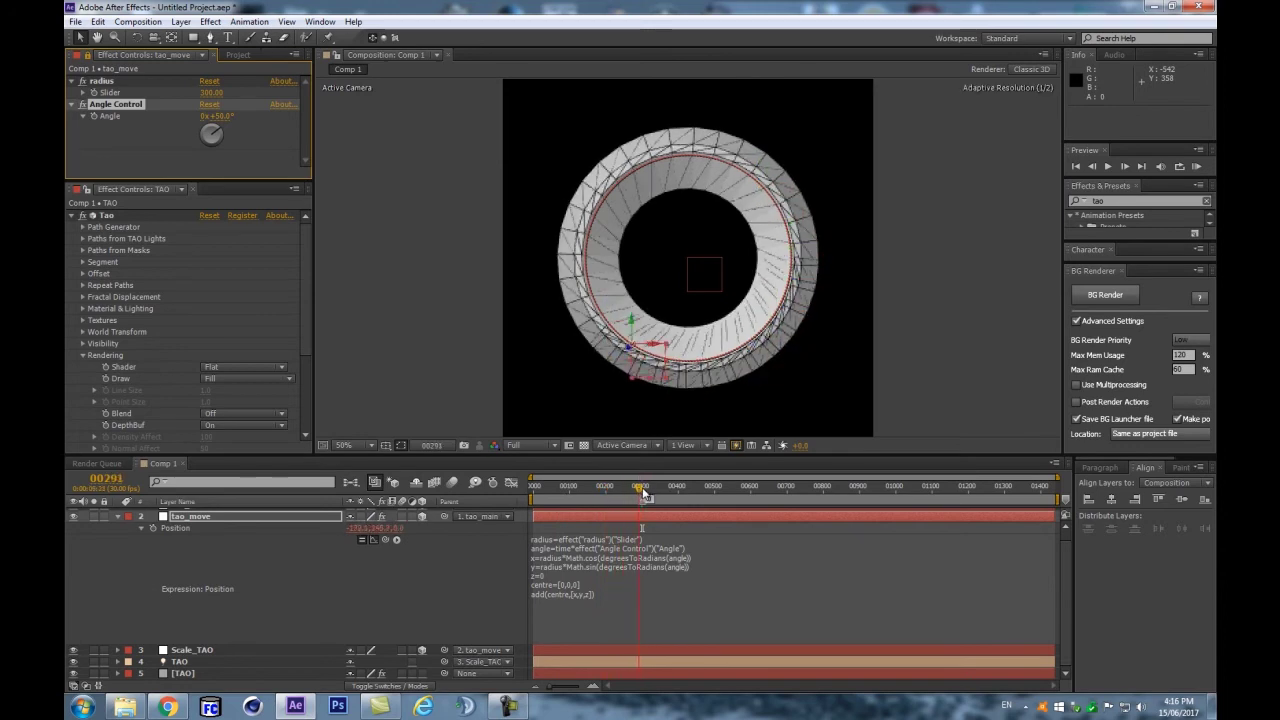
mouse_move(645, 493)
mouse_down()
mouse_move(591, 512)
mouse_move(643, 505)
mouse_up()
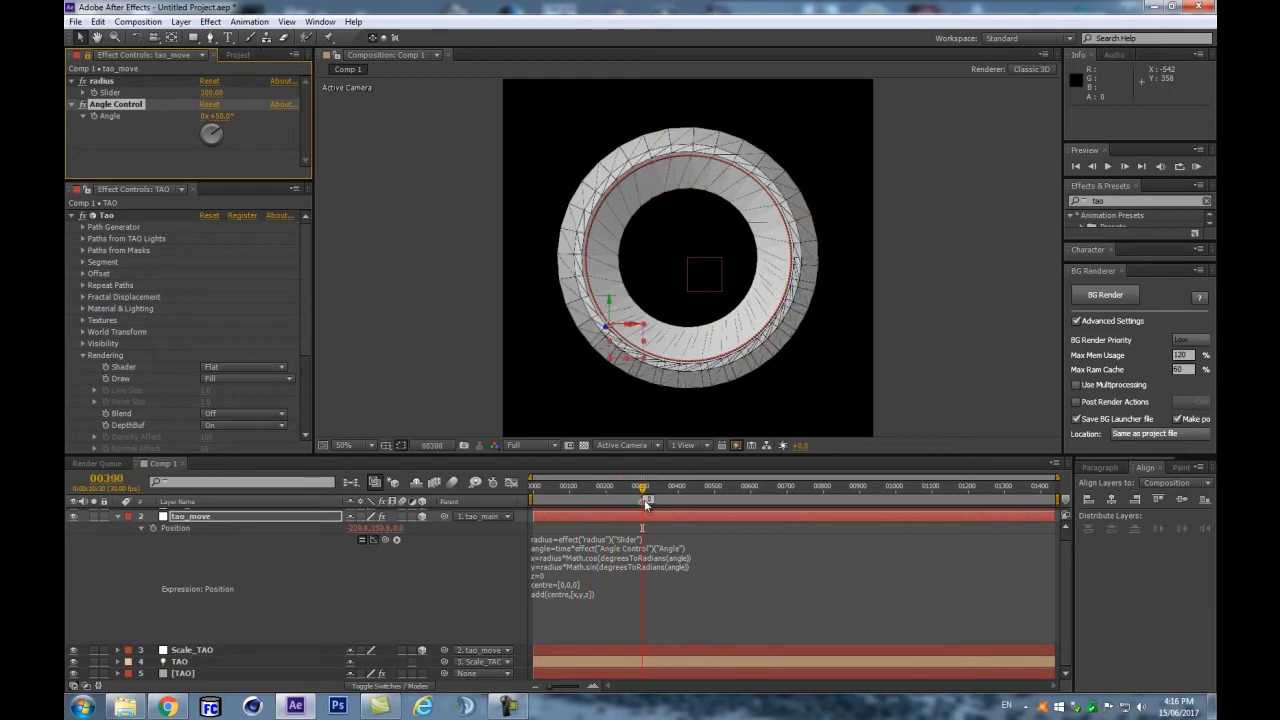
key(shift)
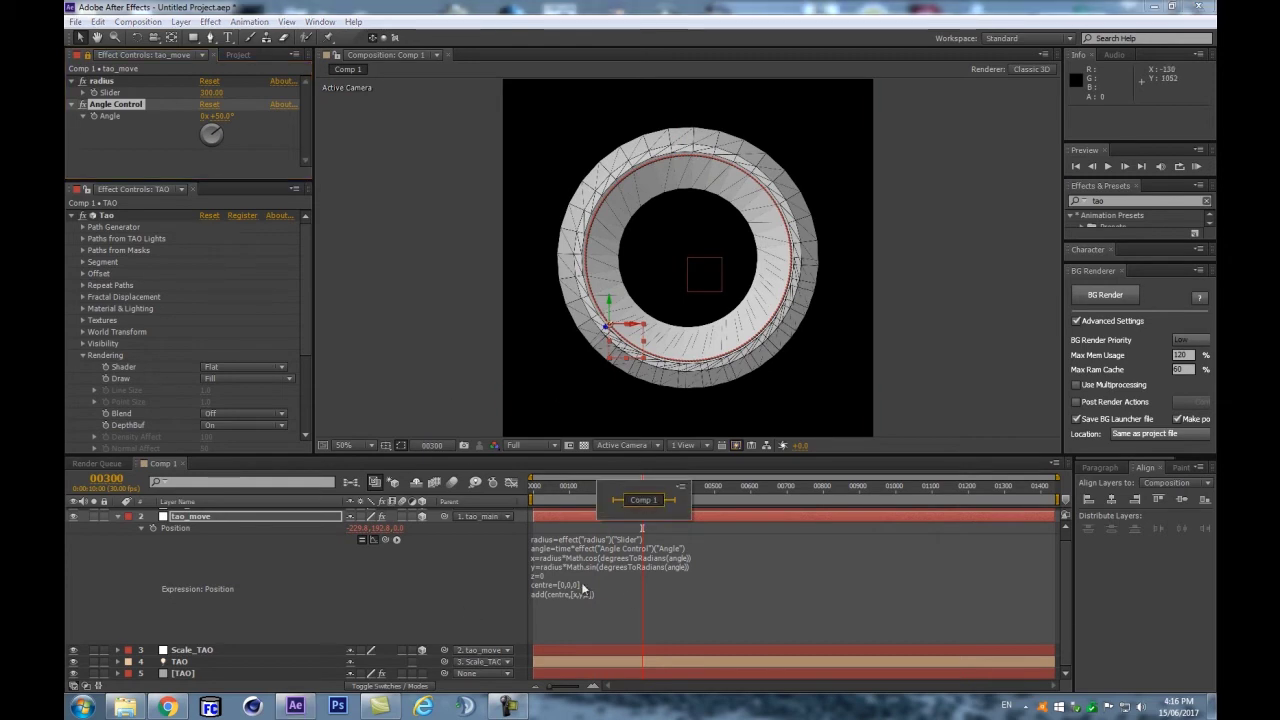
click(480, 597)
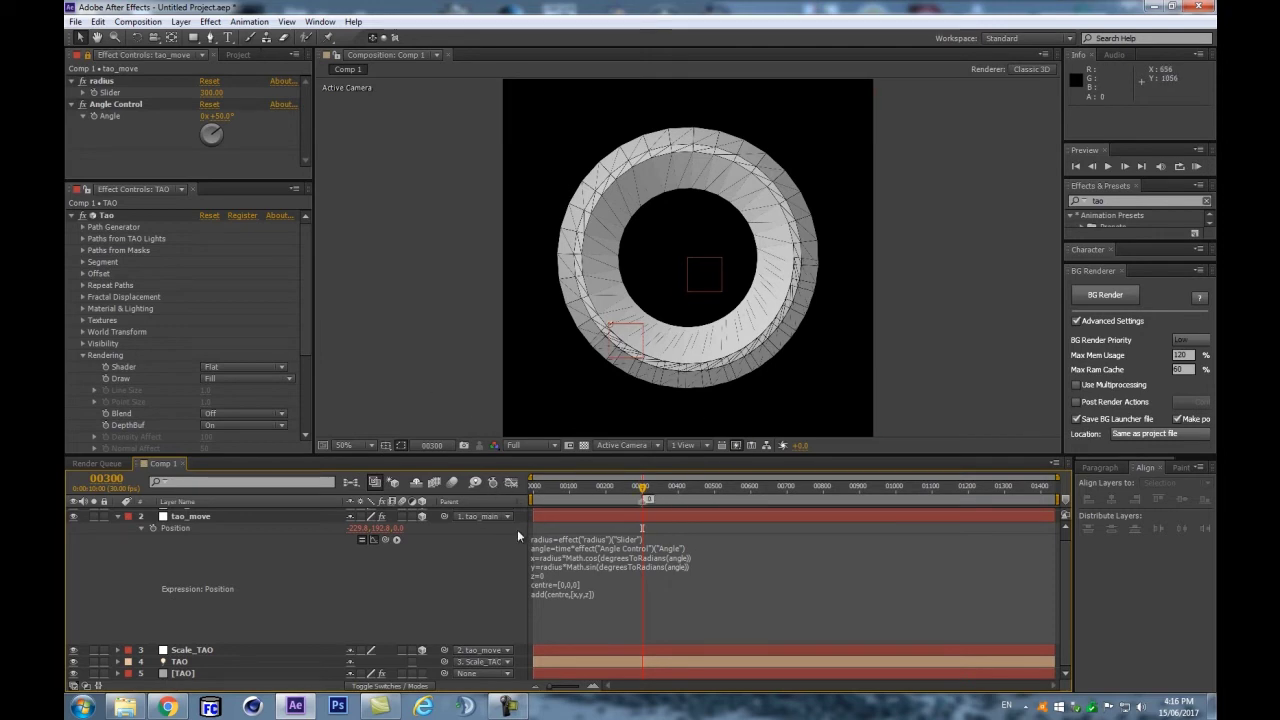
Step: Try 30° in tao_move's Angle Control, set it to 36° instead, and inspect the ring's closure up close
click(216, 117)
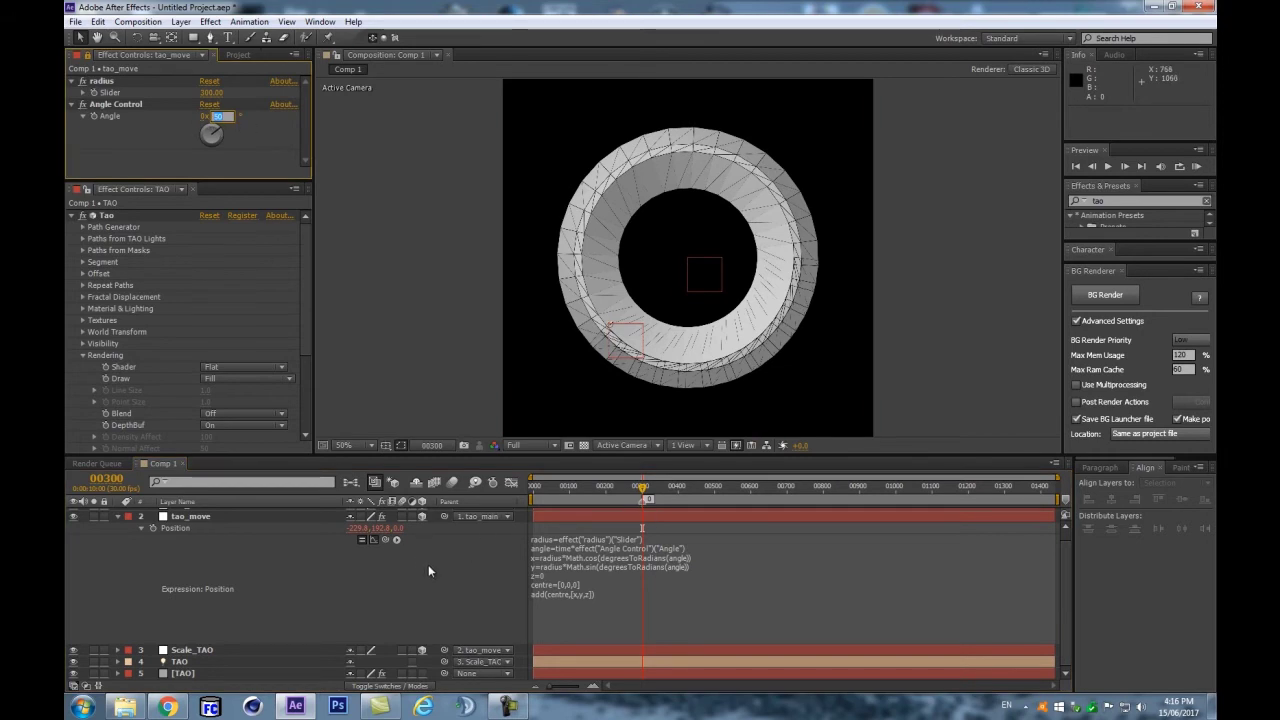
text(30)
key(Return)
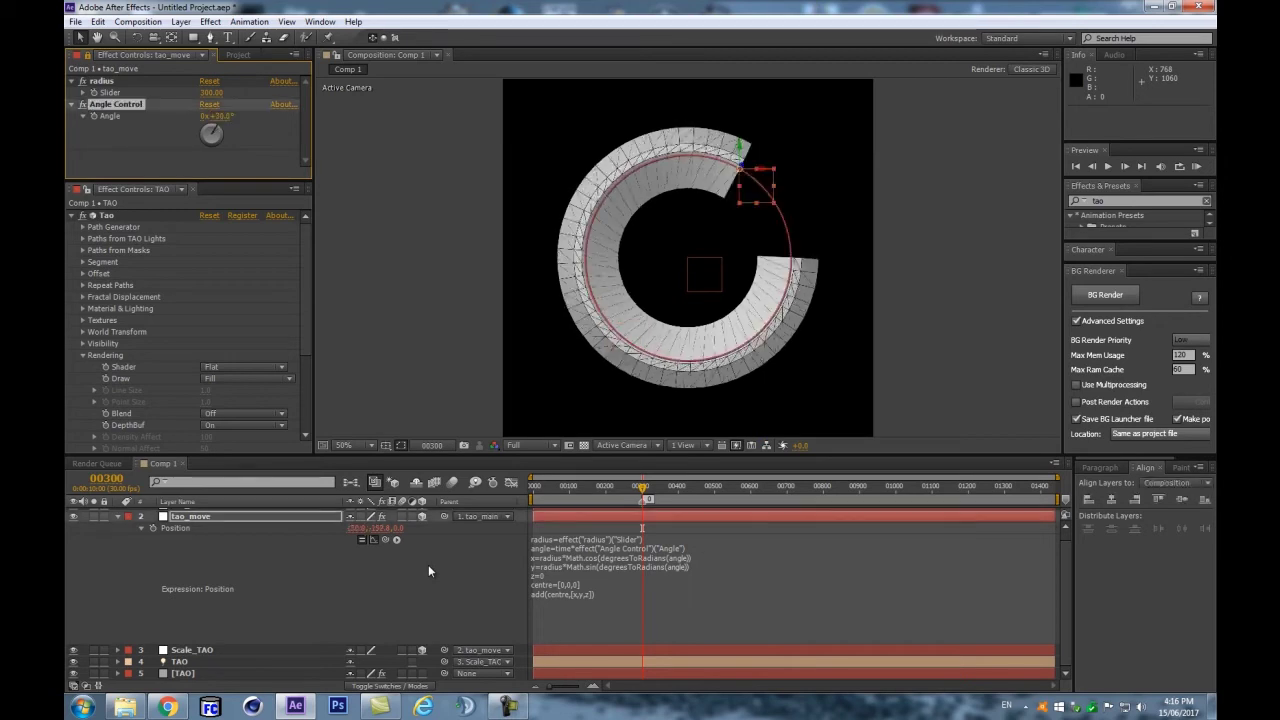
click(225, 117)
text(36)
key(Return)
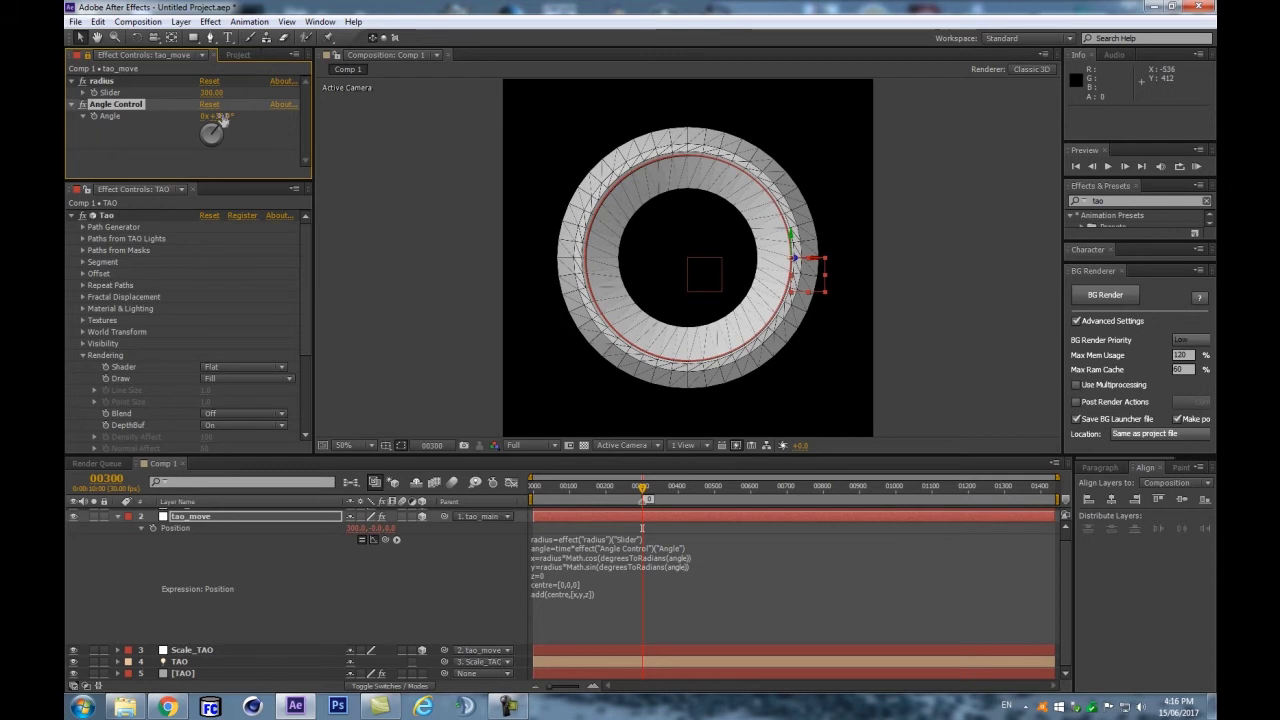
key(period)
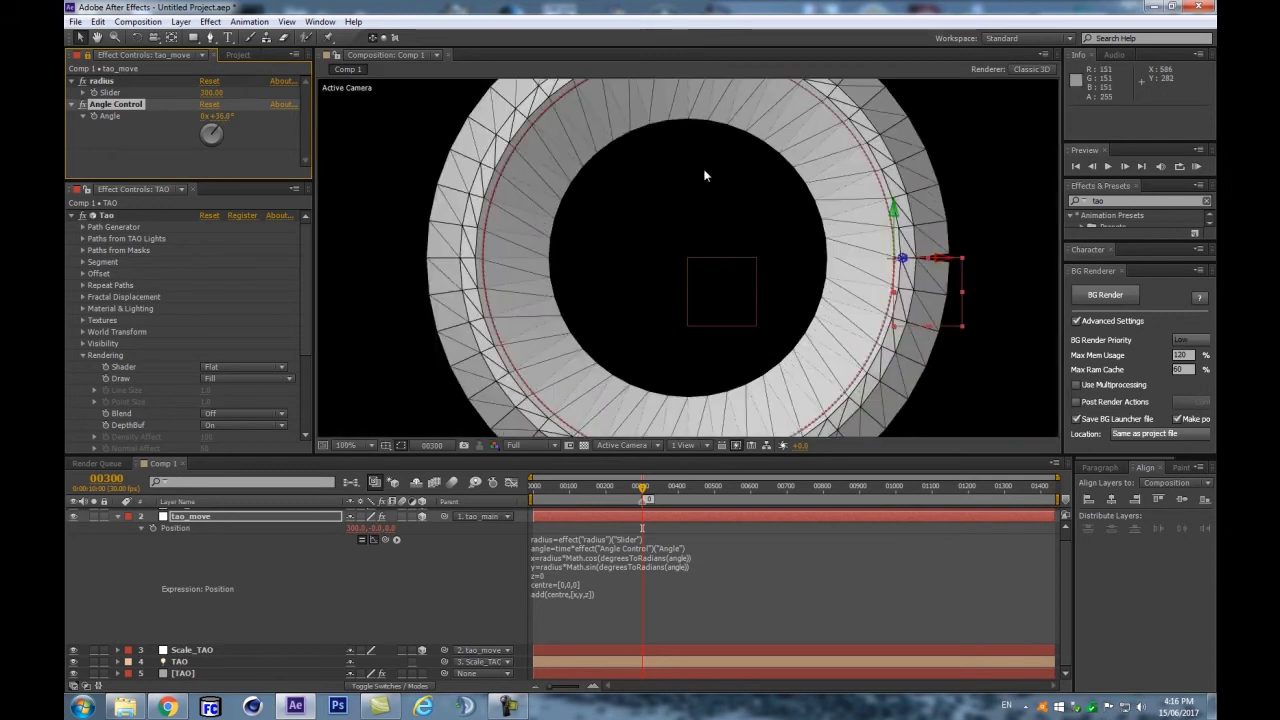
key(comma)
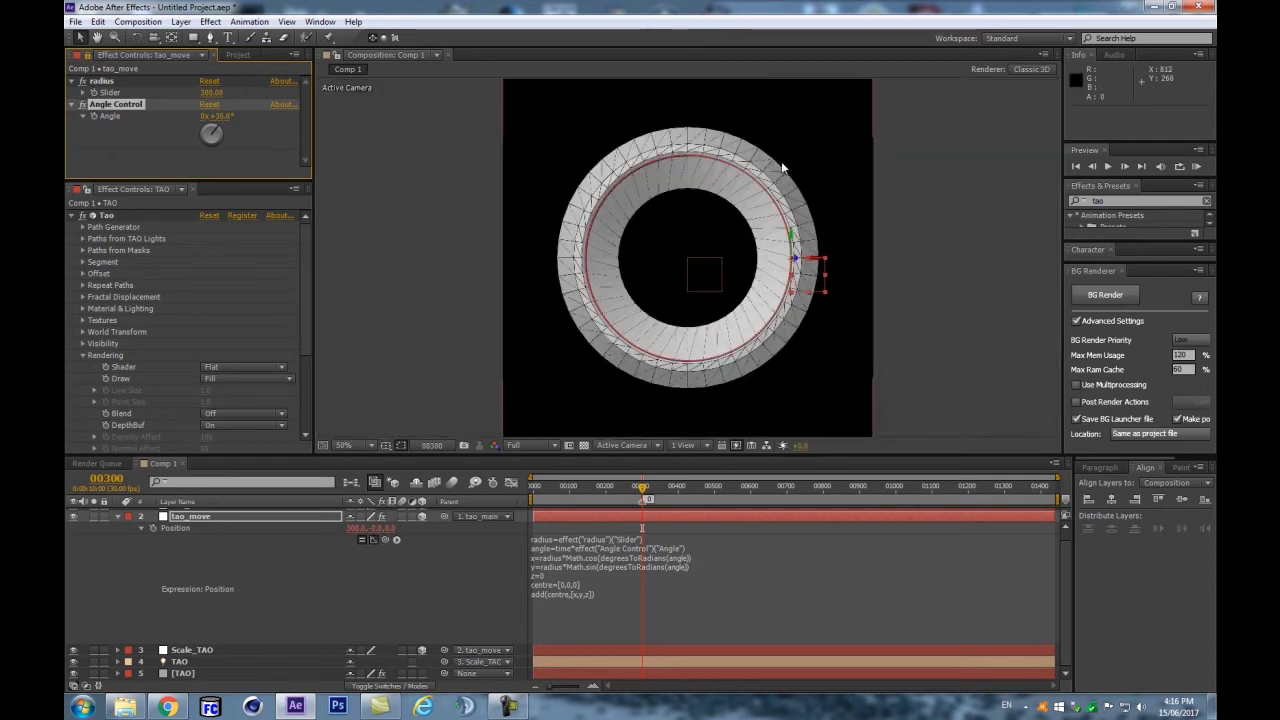
key(period)
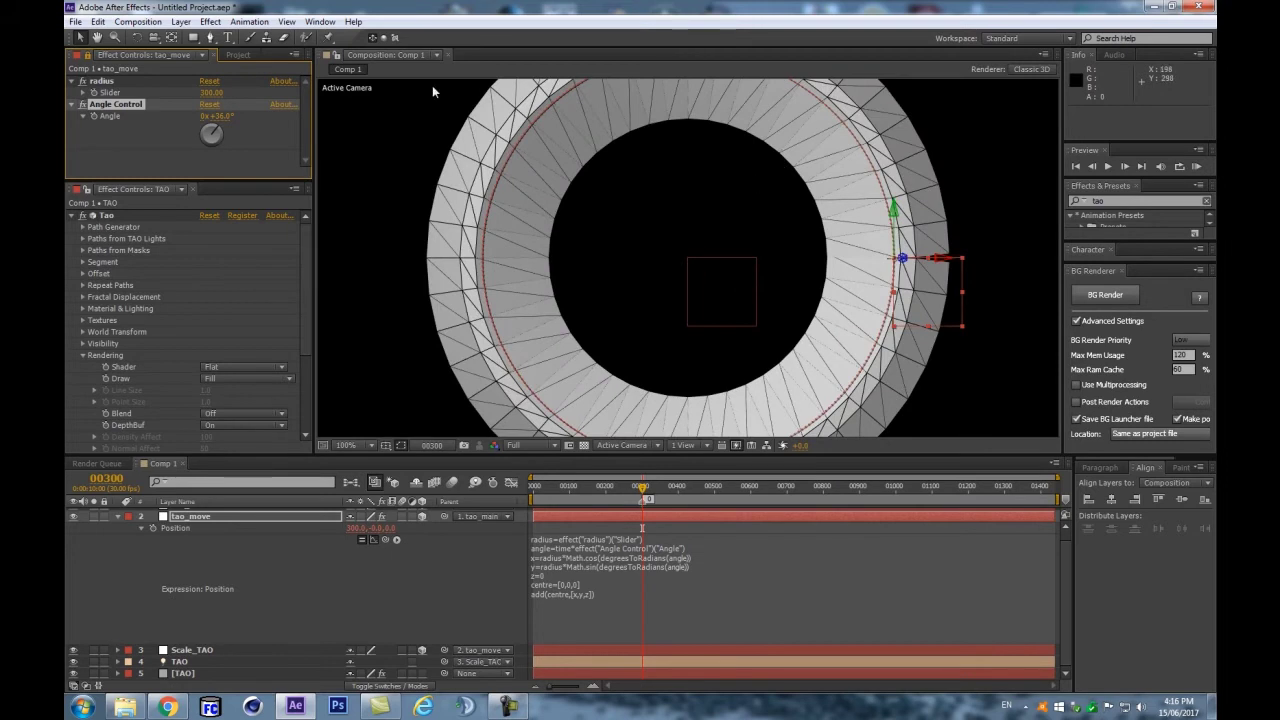
Step: Collapse tao_move's properties and open the Paths from TAO Lights settings of the TAO solid's Tao effect
click(220, 116)
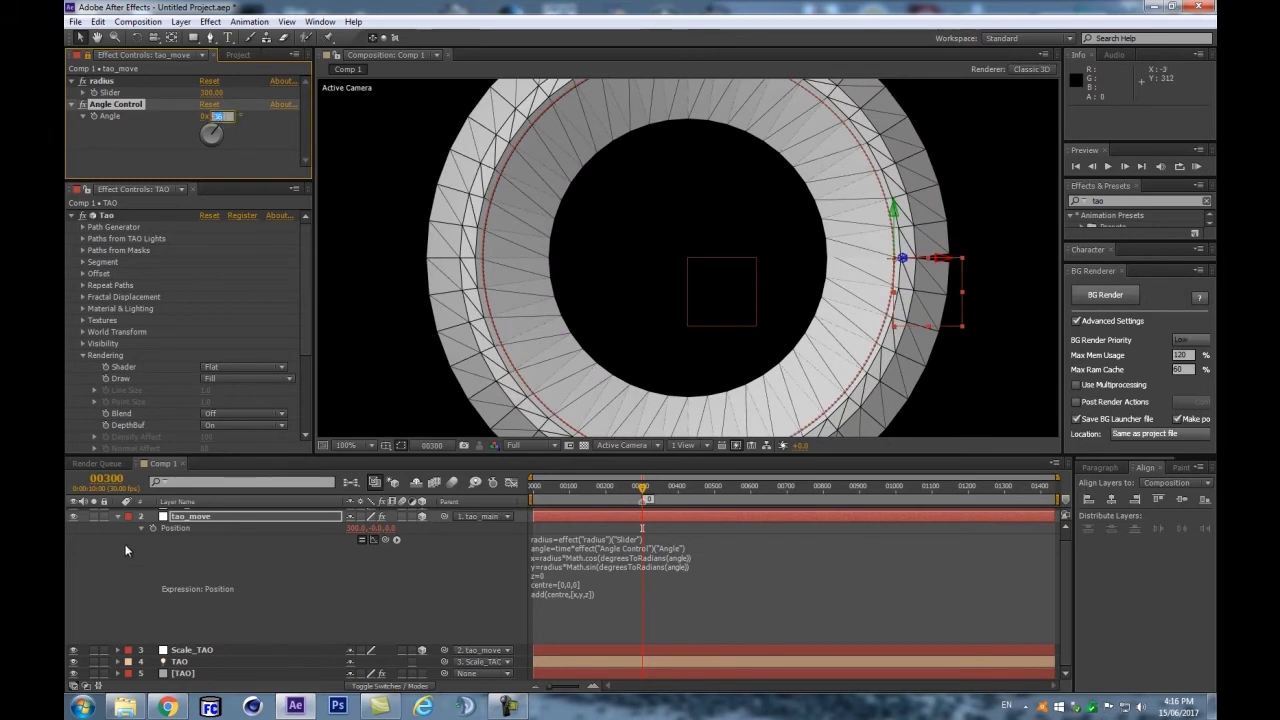
click(176, 517)
key(u)
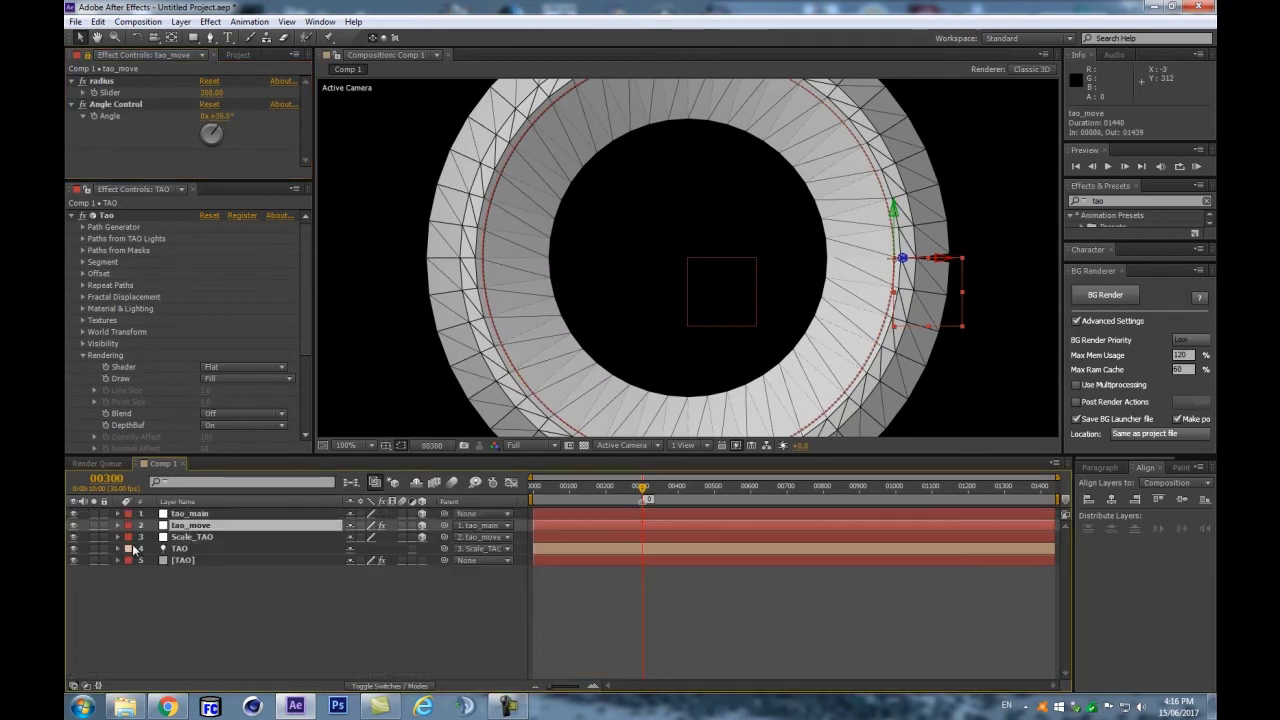
click(186, 560)
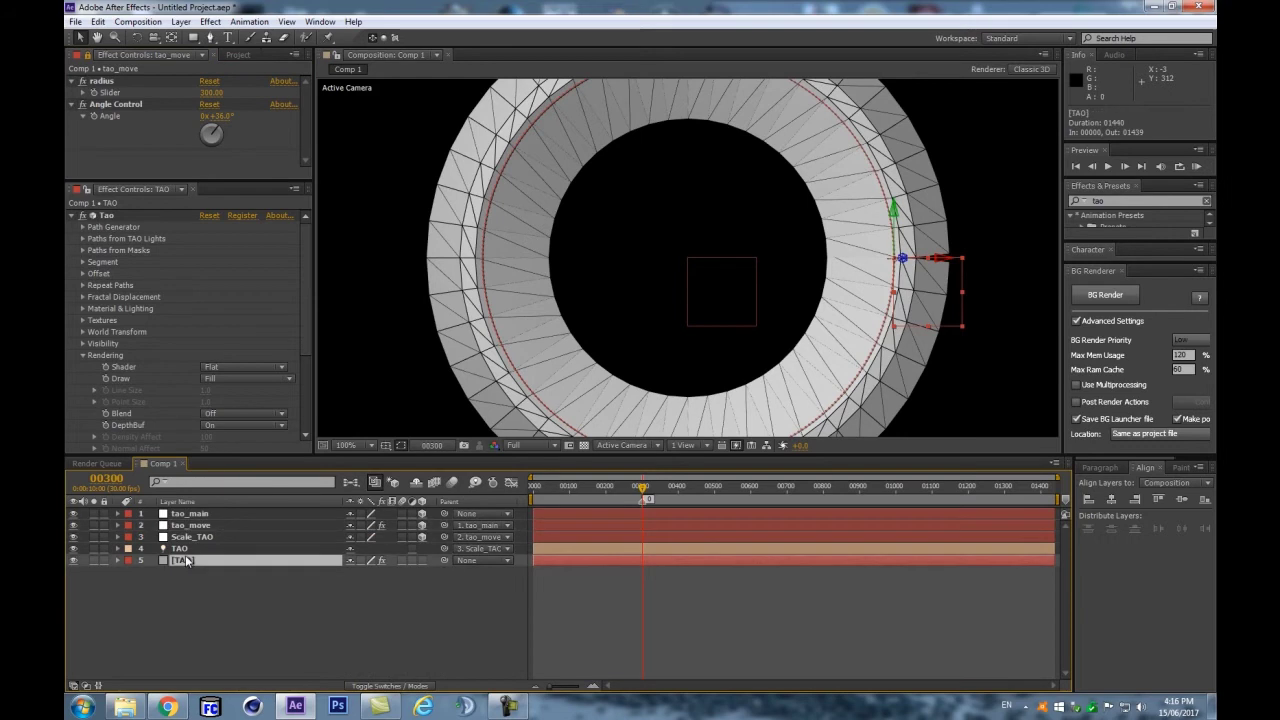
click(83, 239)
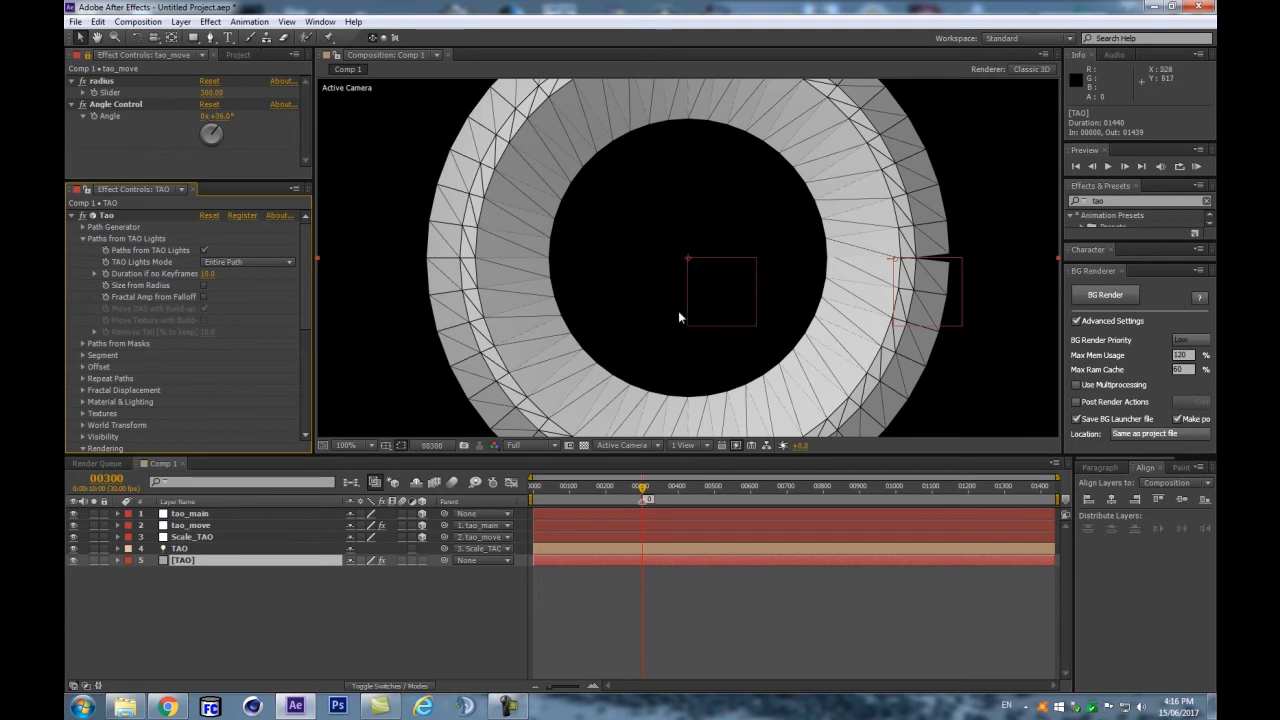
Step: Reveal the Position expression on tao_move and look closely at the ring's open joint at frame 300
key(comma)
key(comma)
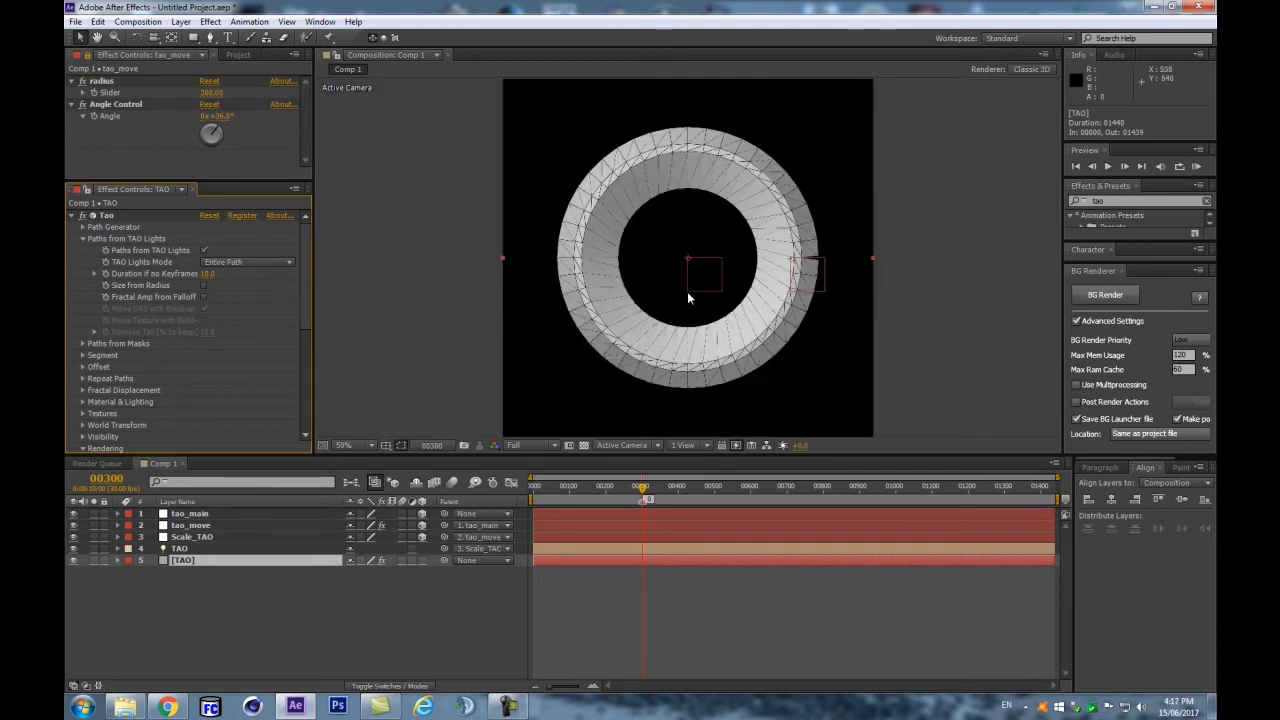
click(212, 598)
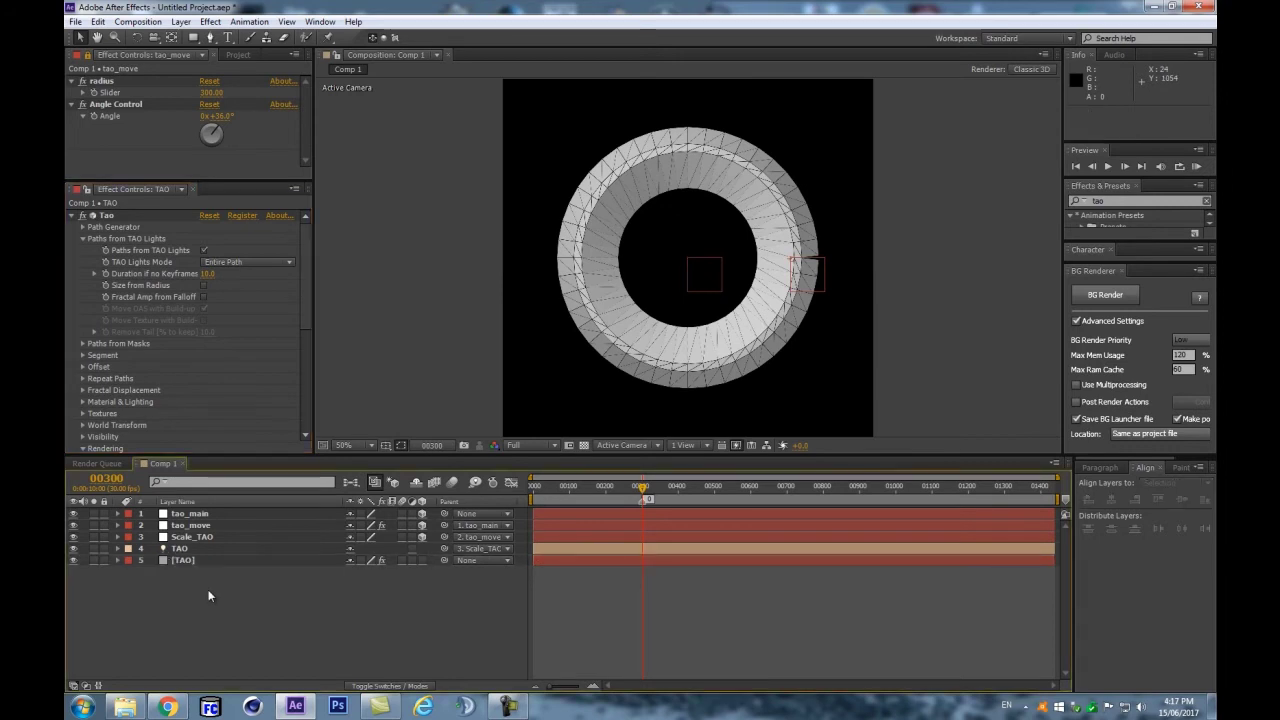
key(e)
key(e)
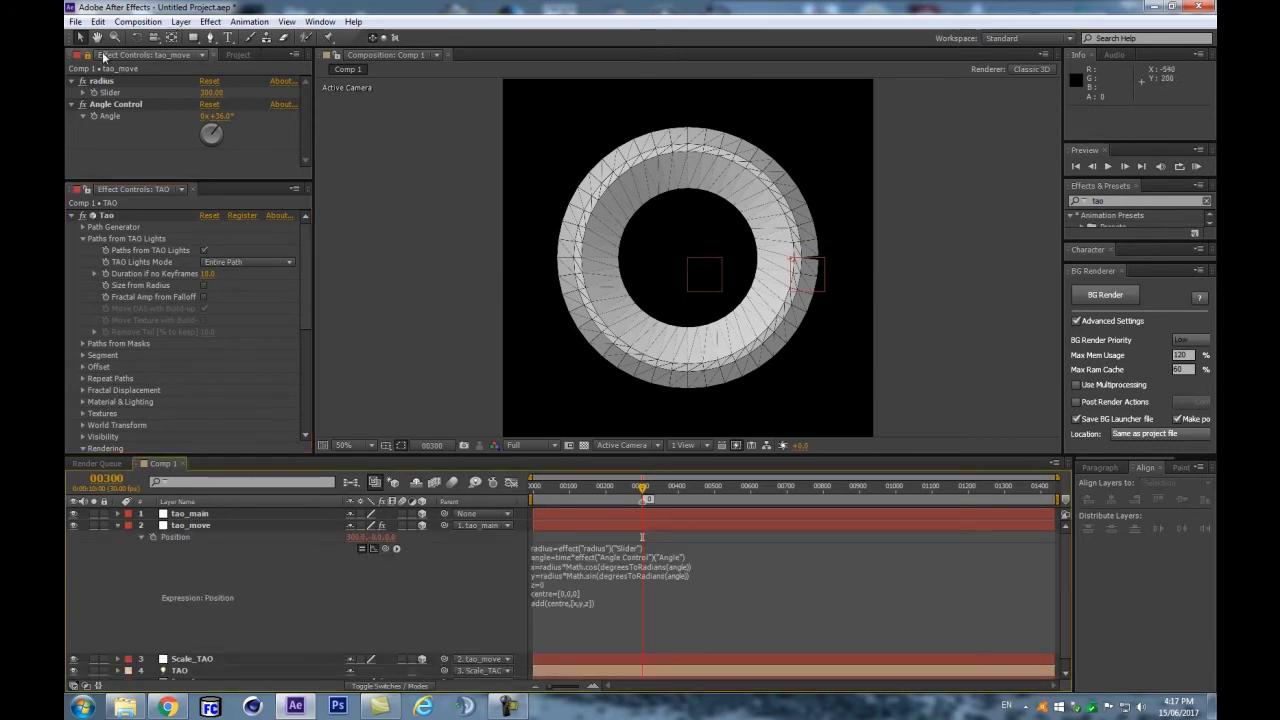
mouse_move(637, 489)
mouse_down()
mouse_move(535, 508)
mouse_move(636, 490)
mouse_up()
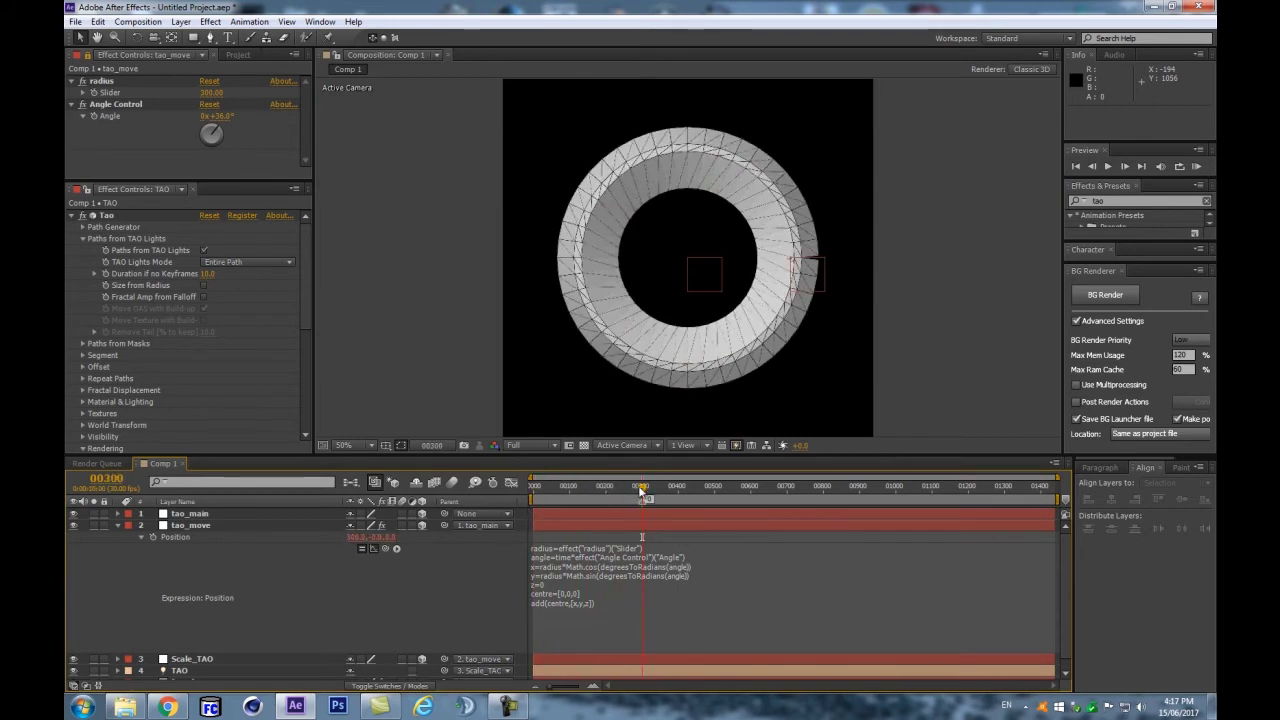
scroll(817, 271, up, 3)
scroll(957, 271, down, 1)
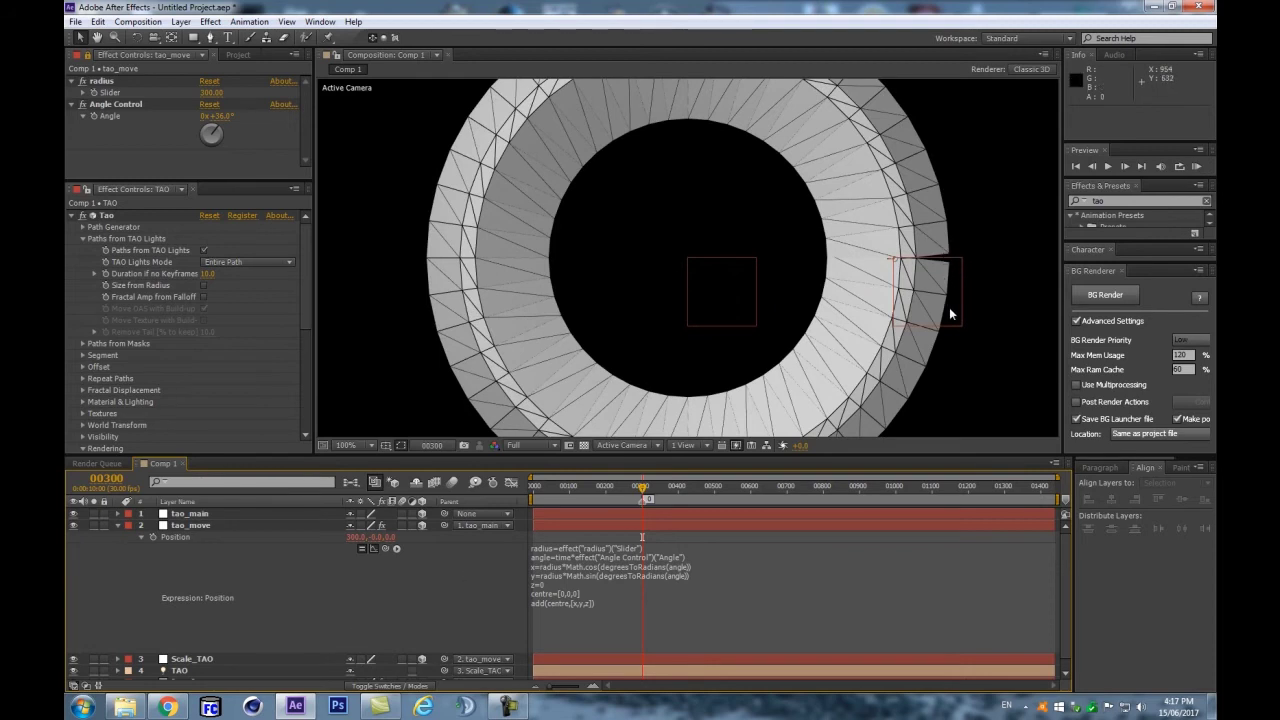
Step: Try 36.75° in tao_move's Angle Control and inspect how the ring's ends meet
click(219, 116)
click(225, 116)
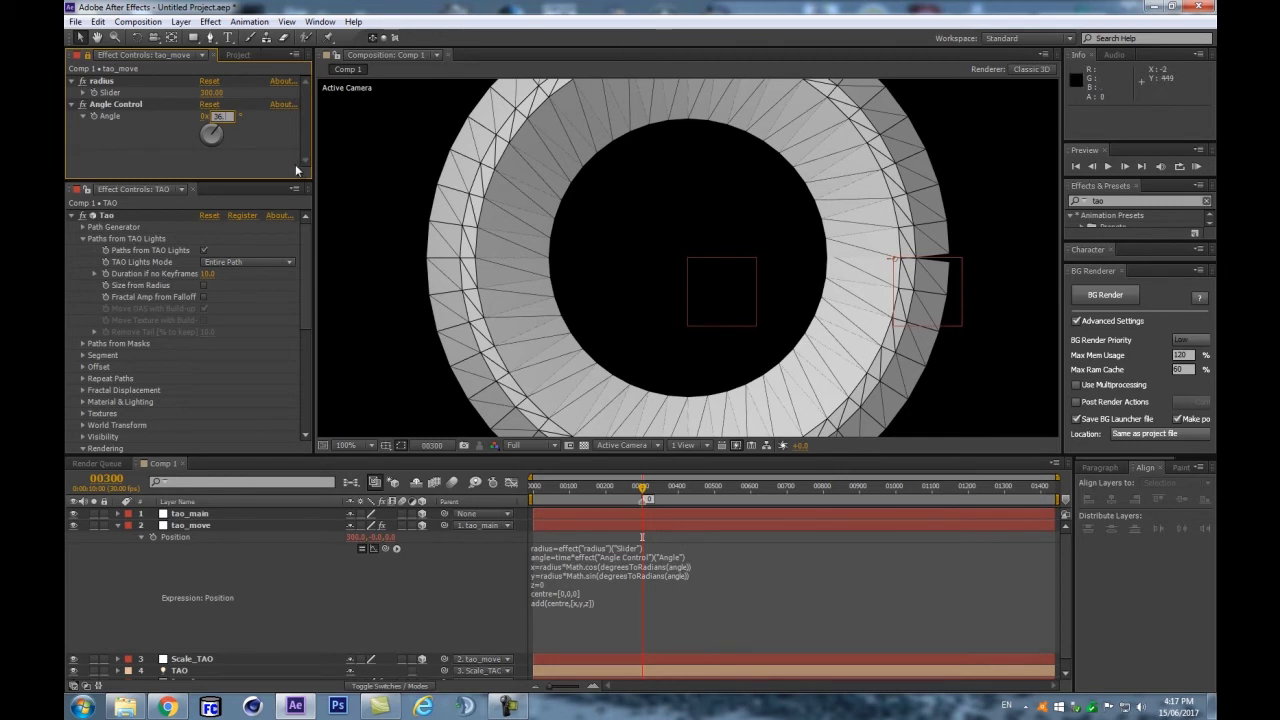
text(.75)
key(Return)
click(220, 116)
scroll(945, 270, up, 1)
scroll(1040, 264, down, 1)
click(400, 562)
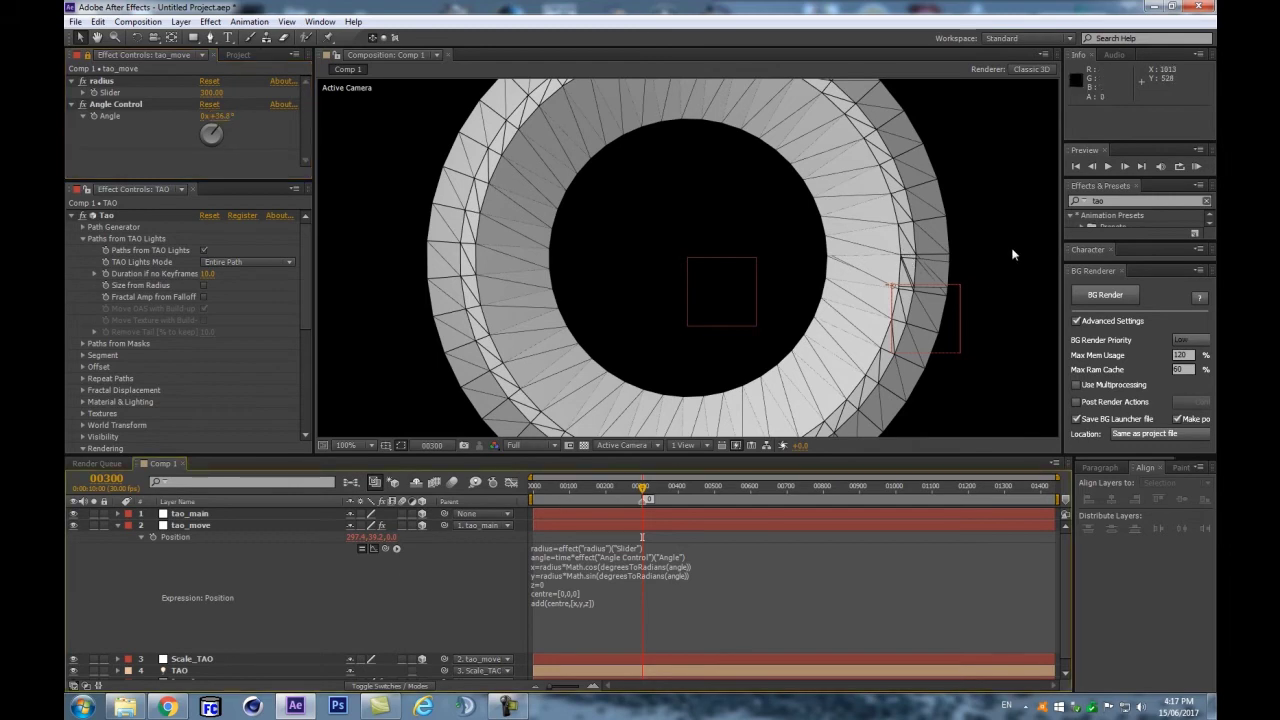
scroll(936, 266, down, 1)
scroll(800, 246, up, 1)
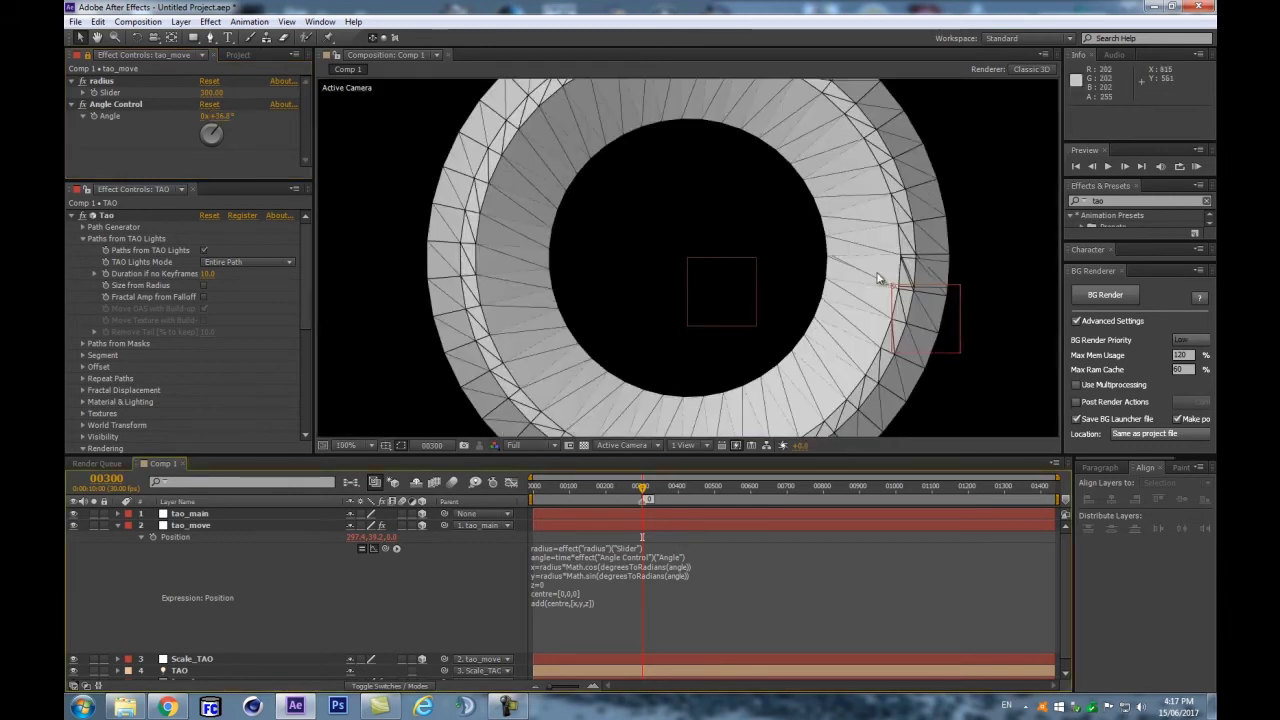
Step: Try 36.7° in tao_move's Angle Control, set it back to 36°, and inspect the gap up close
click(220, 116)
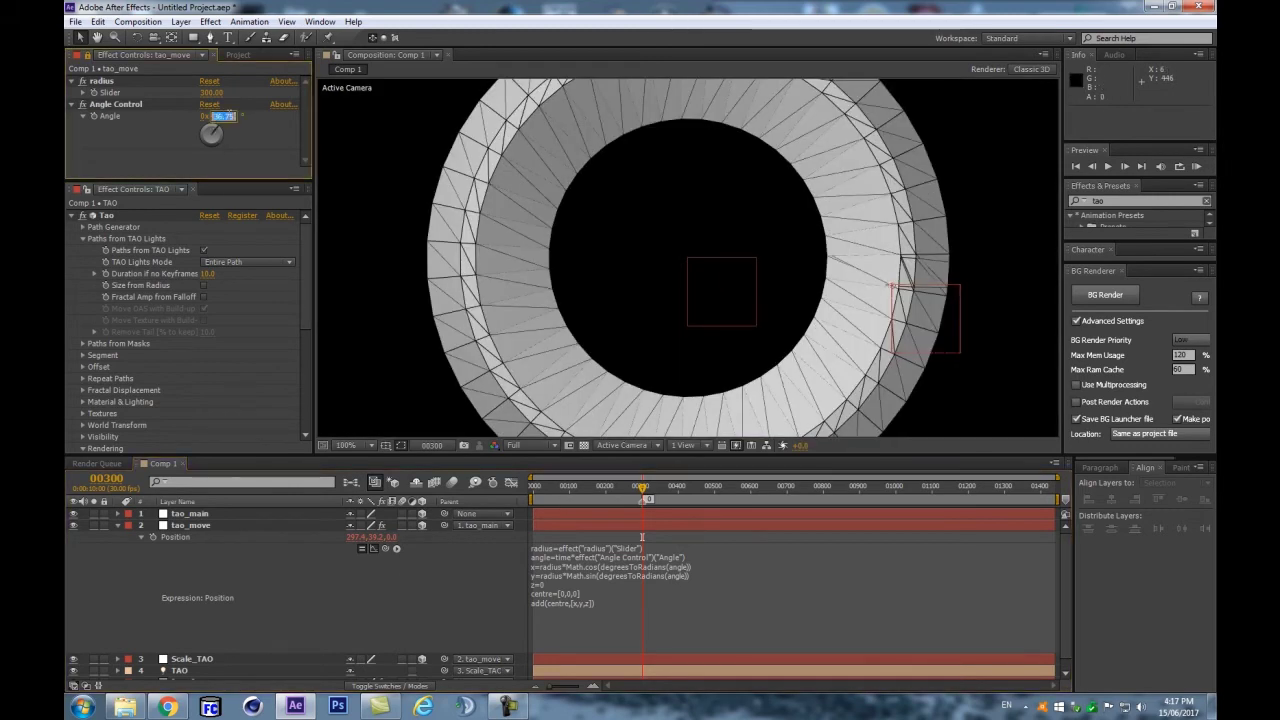
key(BackSpace)
key(Return)
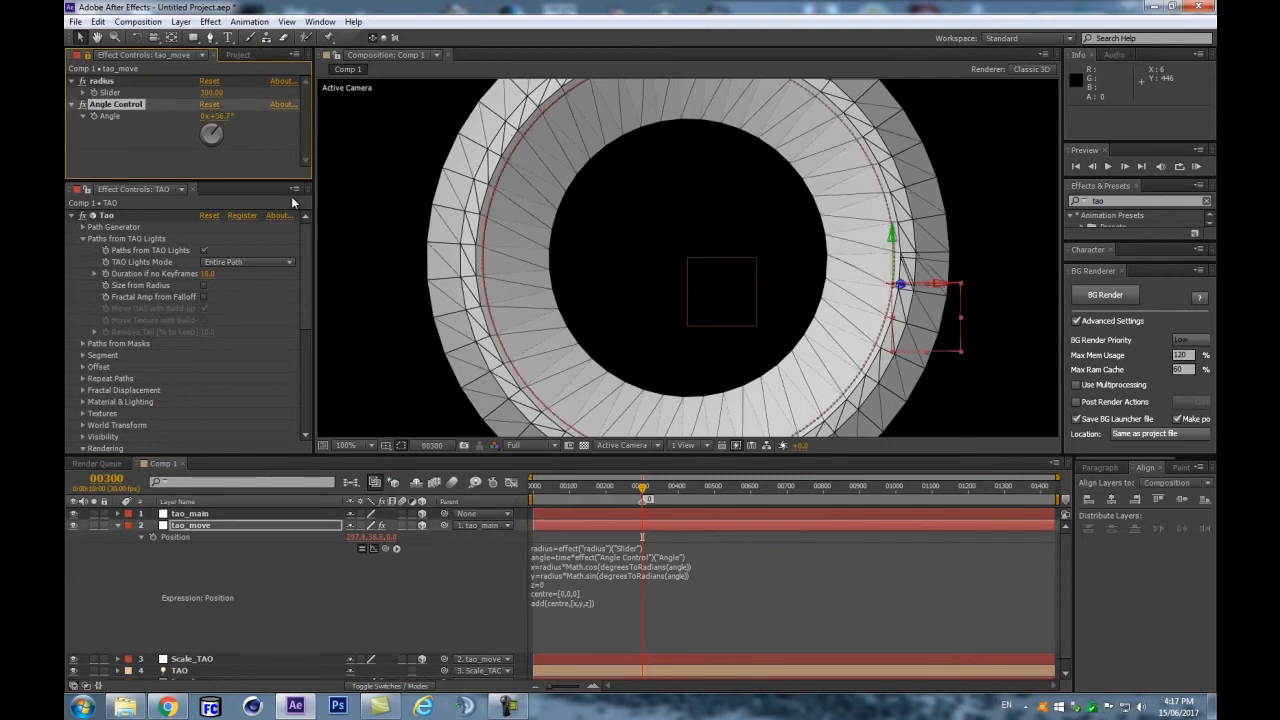
click(228, 115)
text(360)
key(Return)
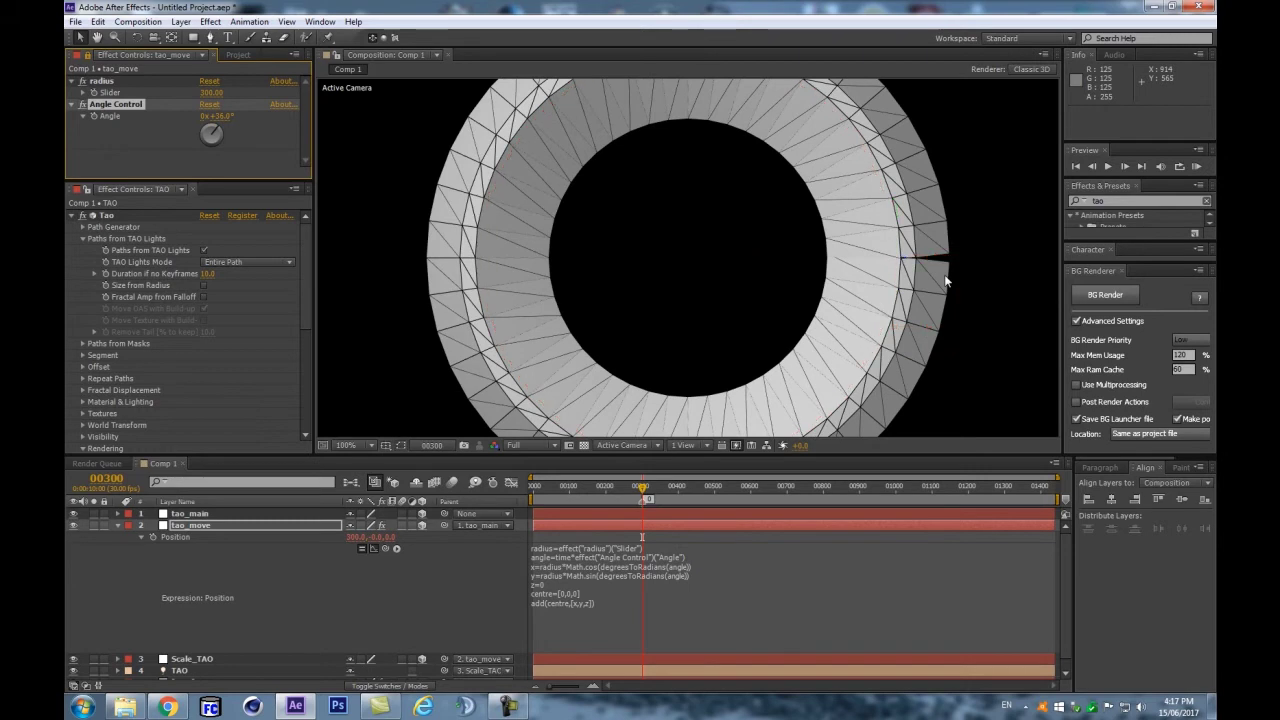
scroll(875, 256, up, 3)
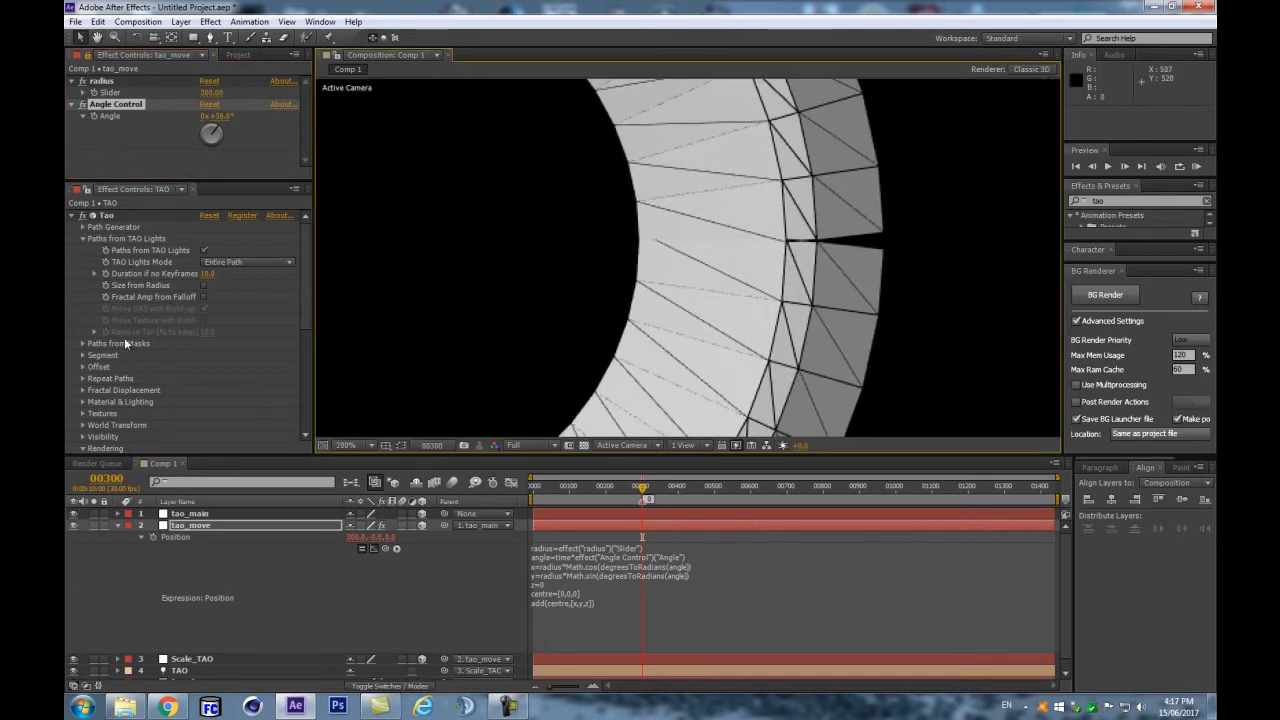
Step: Open the TAO solid's Segment settings, try 700 segments to inspect the ring's closure, and undo the change
click(83, 355)
scroll(302, 297, down, 3)
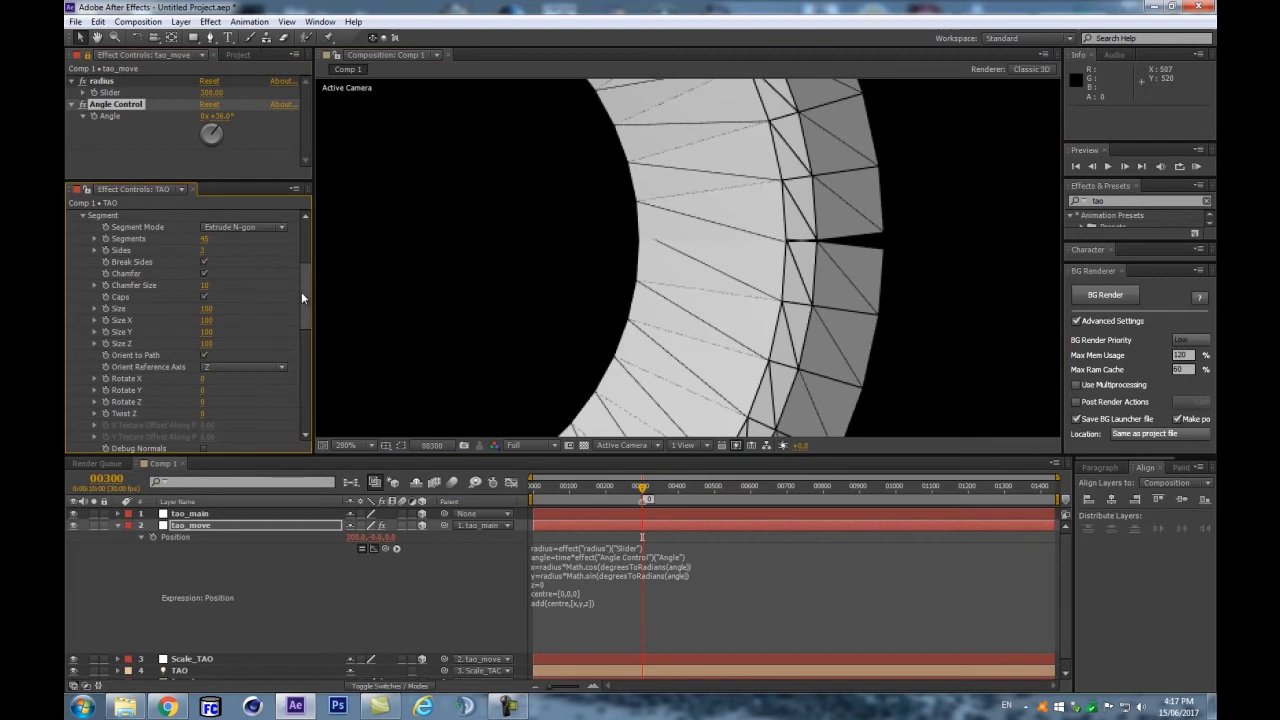
click(204, 240)
text(700)
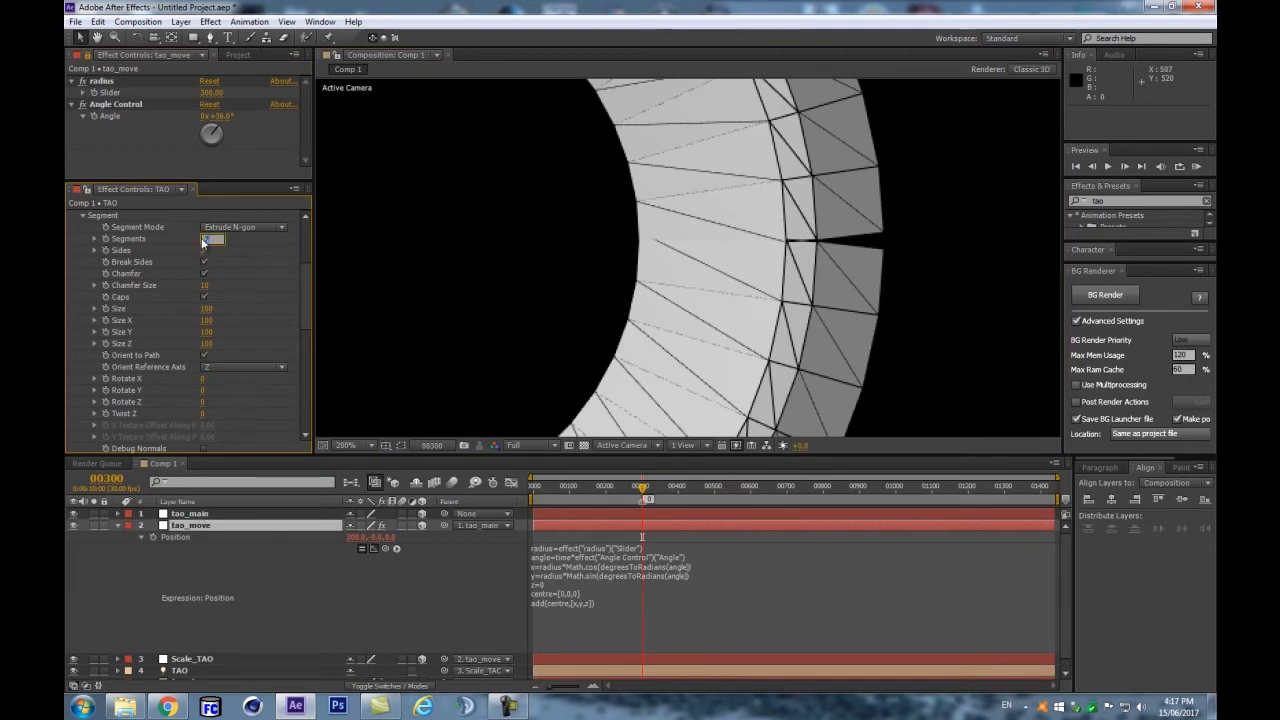
key(Return)
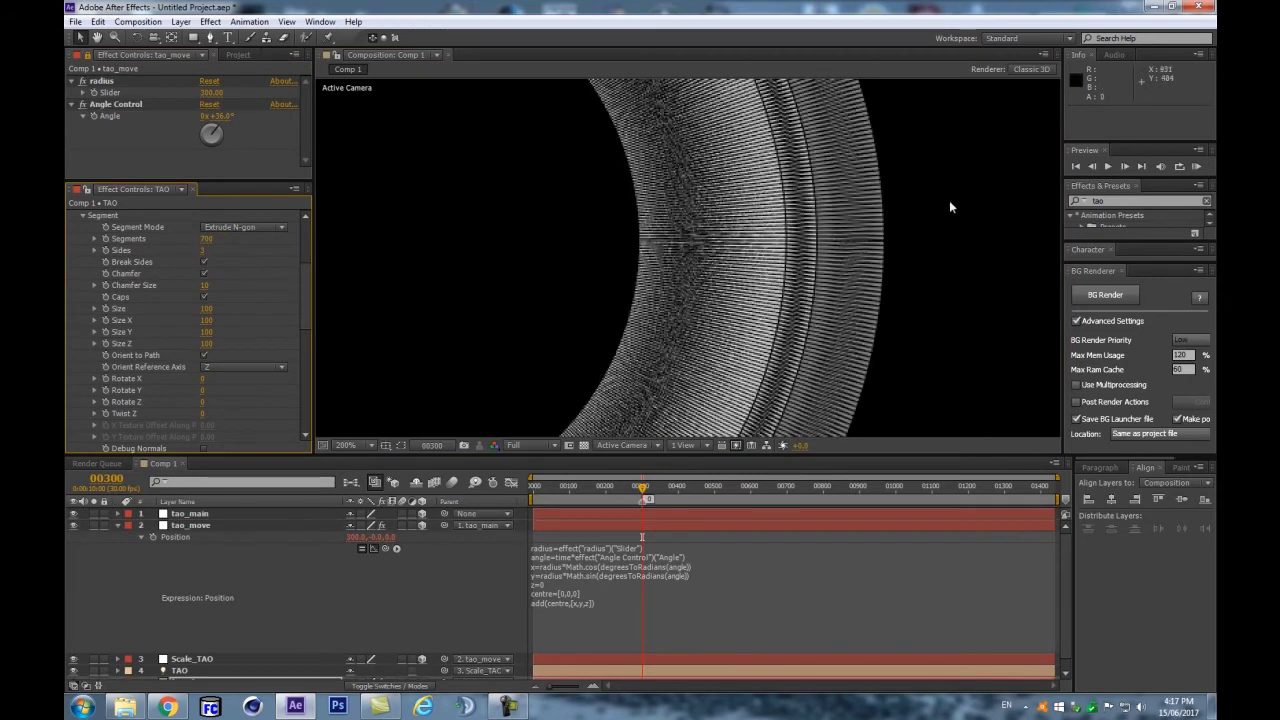
key(comma)
key(period)
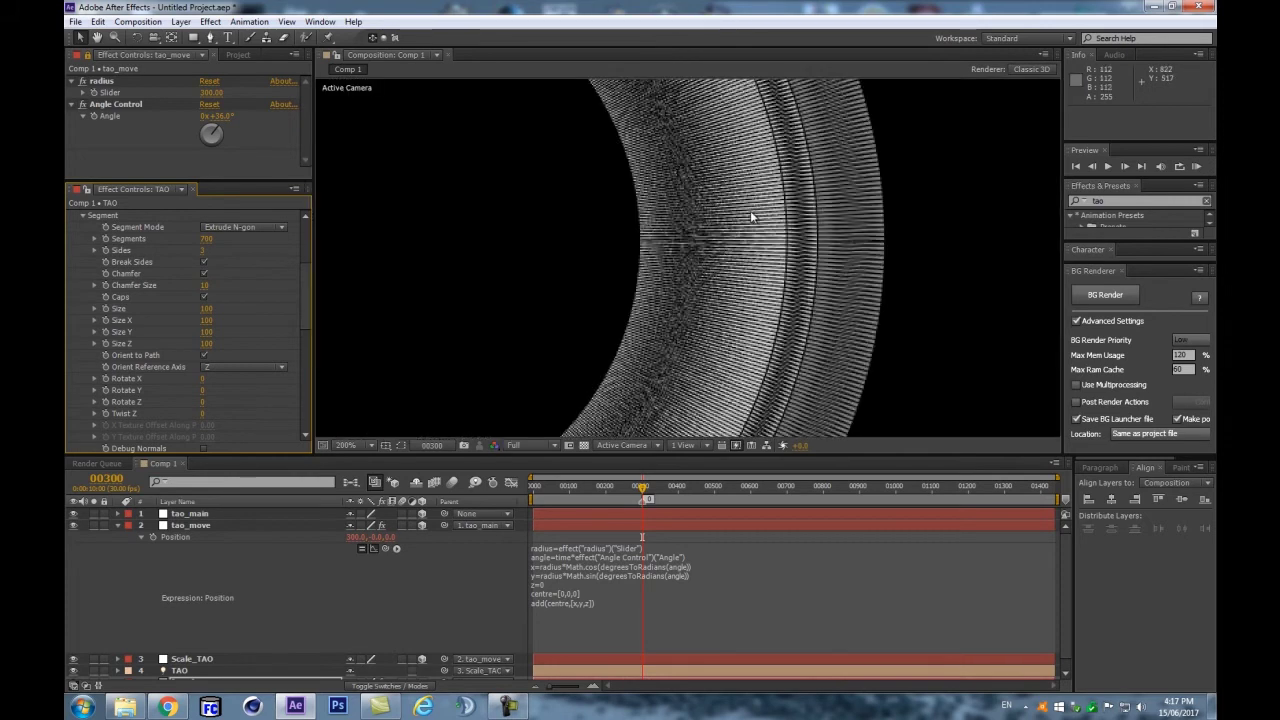
key(ctrl+z)
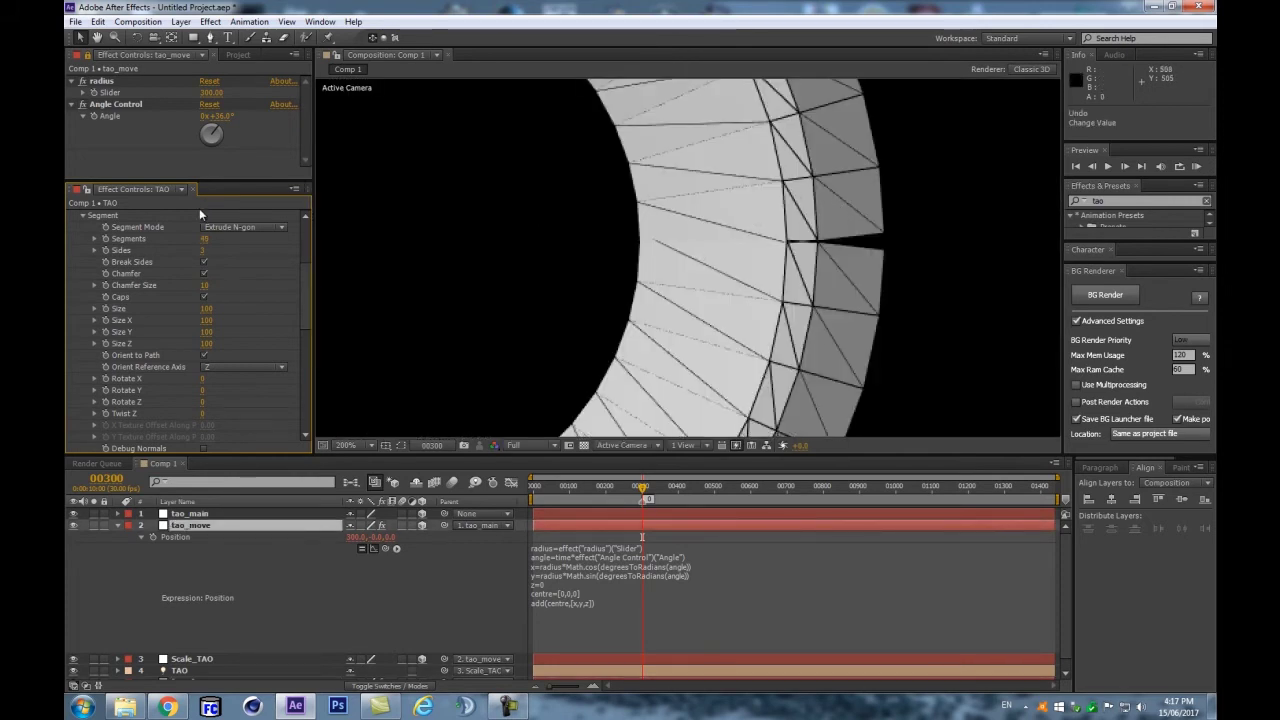
Step: Try angles of 36.6°, 36.1° and 36.75° in tao_move's Angle Control to close the ring's gap
click(216, 116)
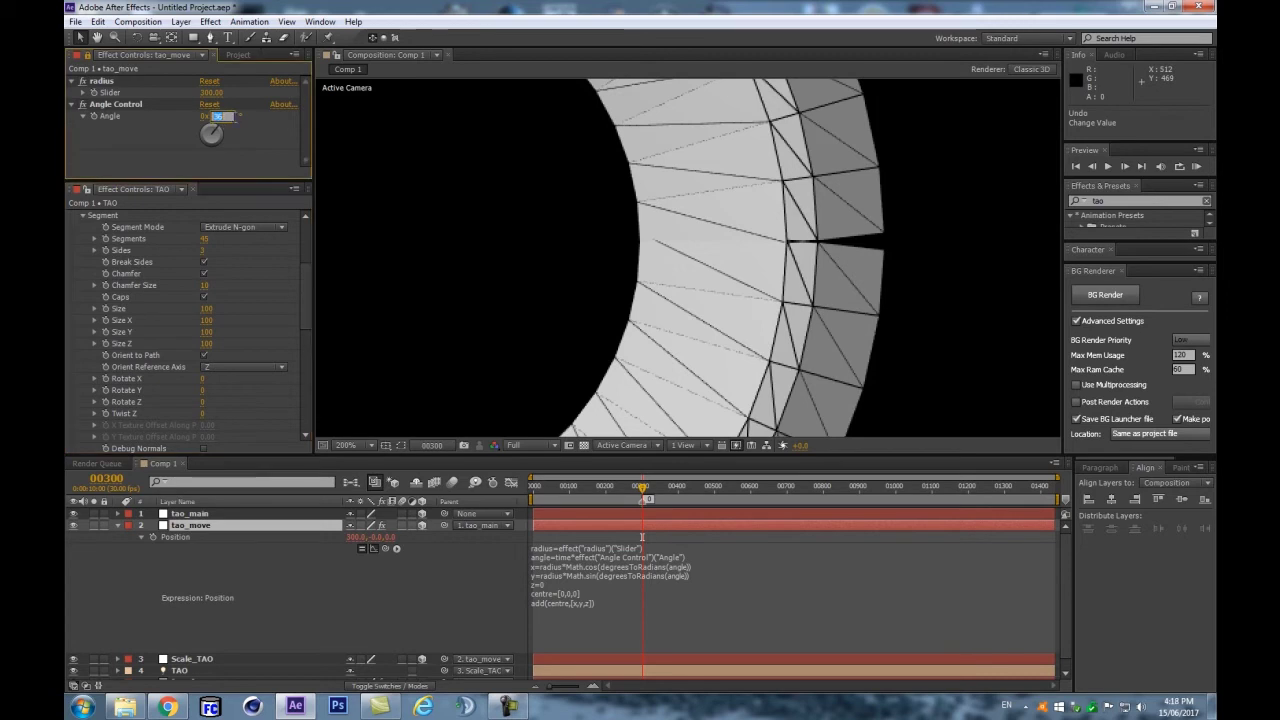
text(36.6)
key(Return)
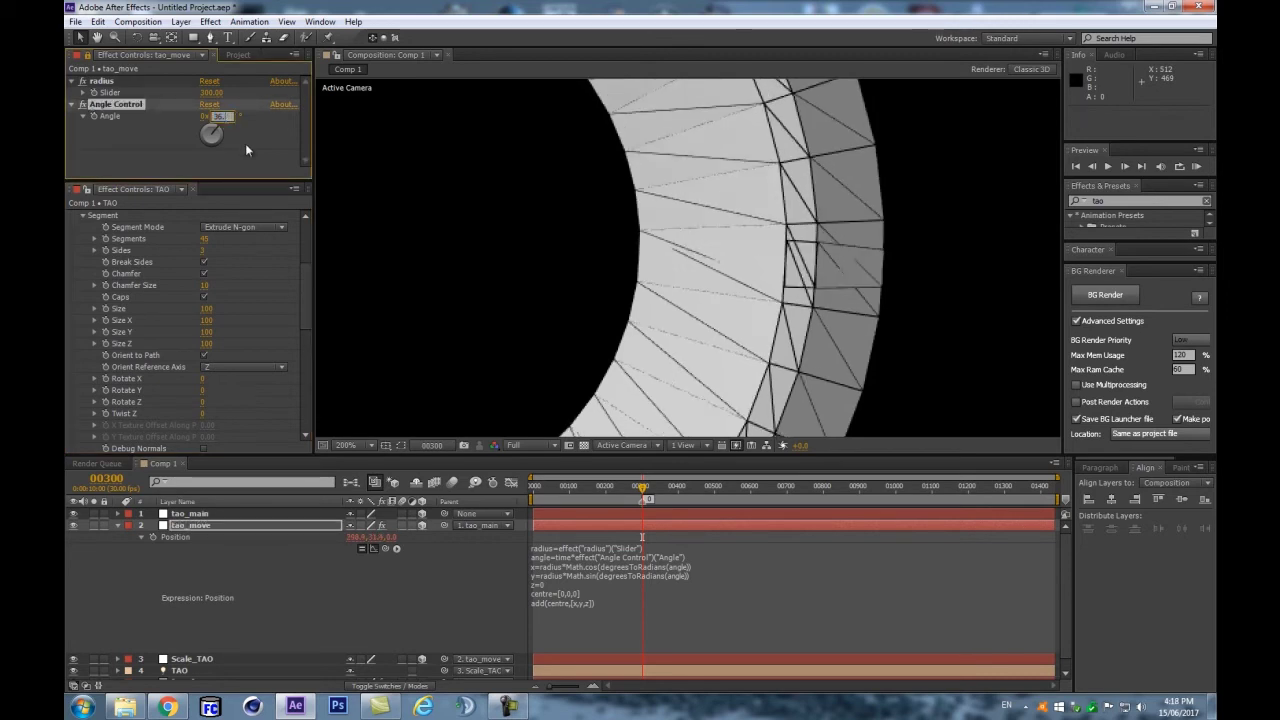
key(Return)
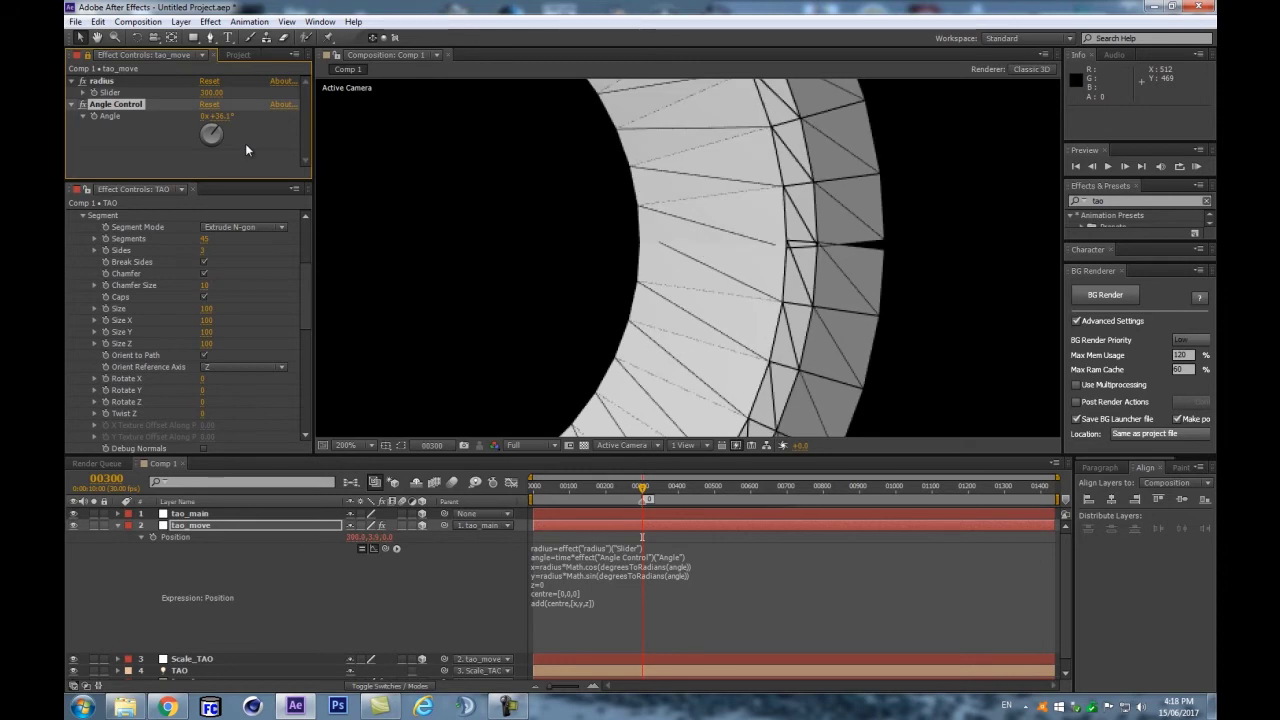
click(220, 118)
click(229, 117)
key(BackSpace)
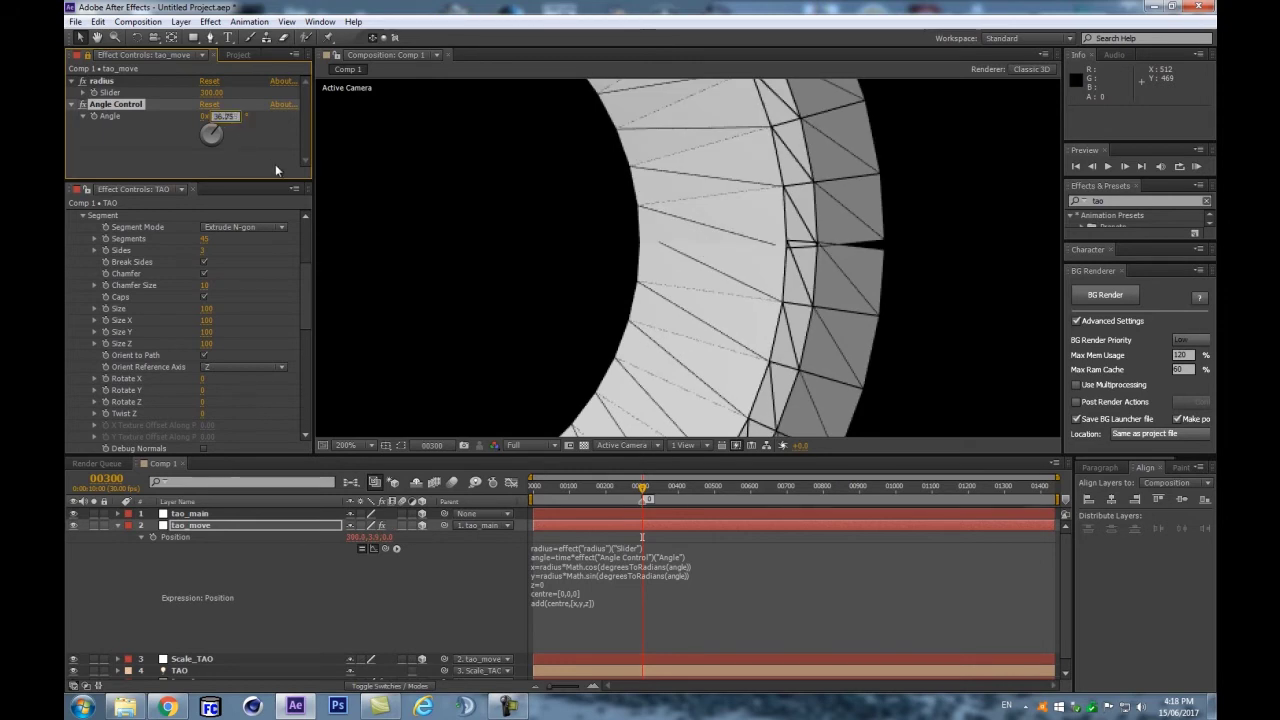
key(Return)
Step: Set tao_move's Angle Control to 36.15° and check the closure of the whole ring
click(223, 117)
click(231, 117)
key(BackSpace)
key(BackSpace)
text(1)
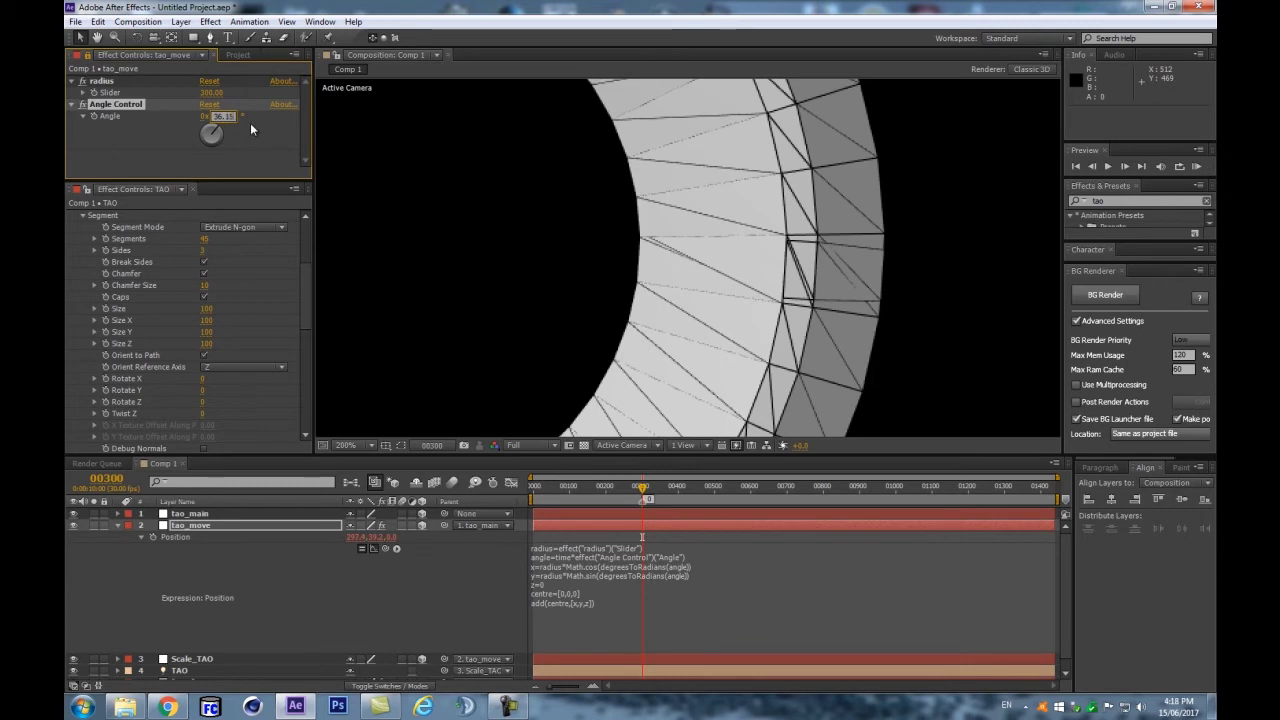
text(5)
key(Return)
scroll(823, 212, down, 2)
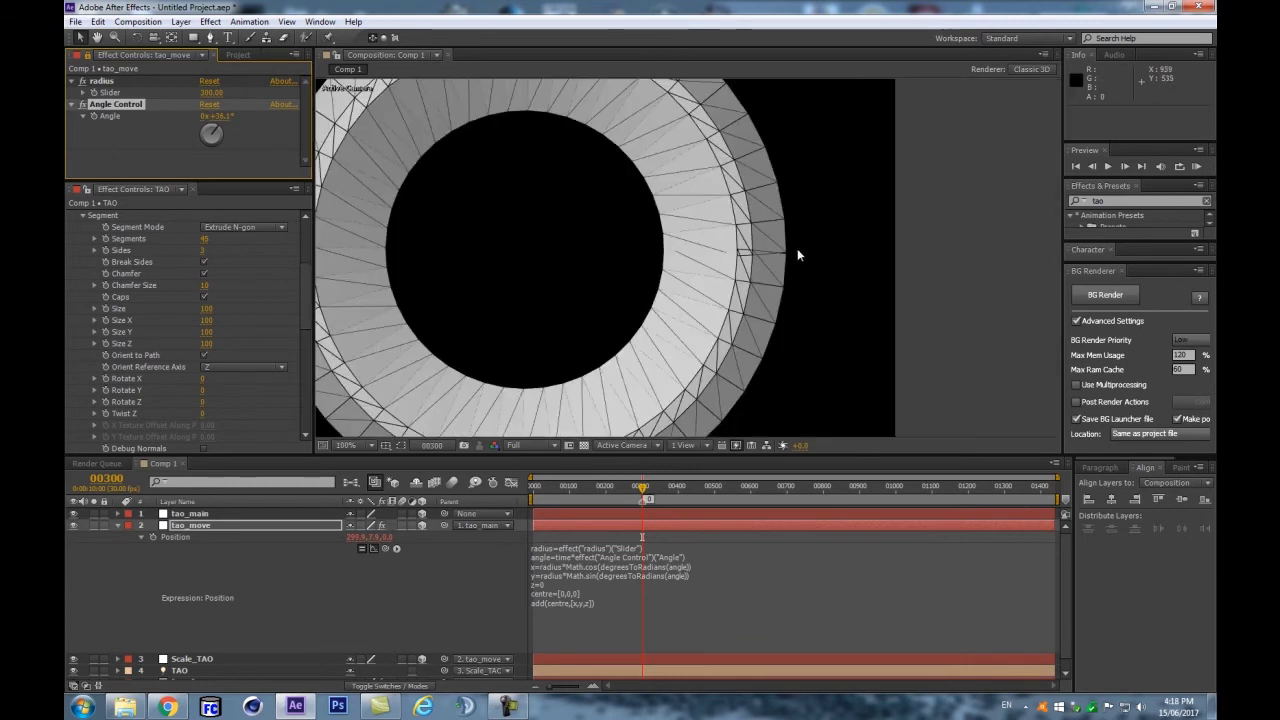
scroll(790, 255, down, 1)
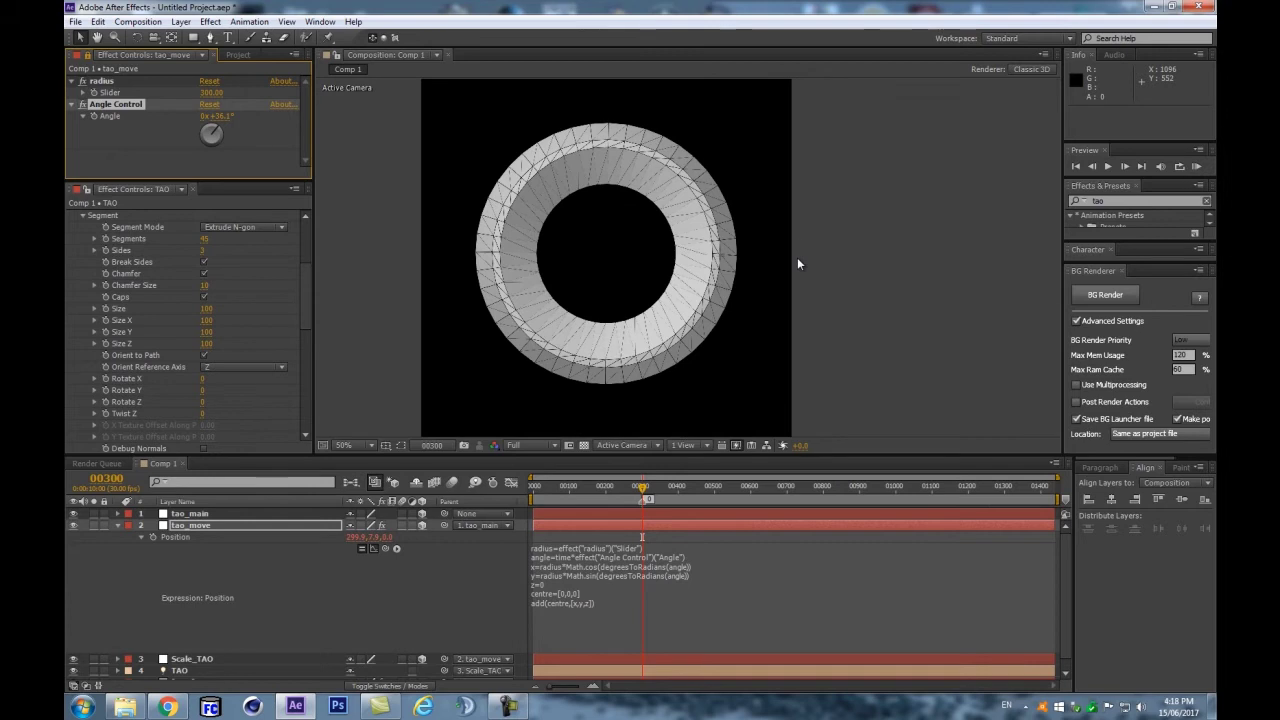
Step: Collapse tao_move's Position expression and scrub the timeline to check the ring, ending at frame 0
key(Home)
scroll(613, 280, up, 1)
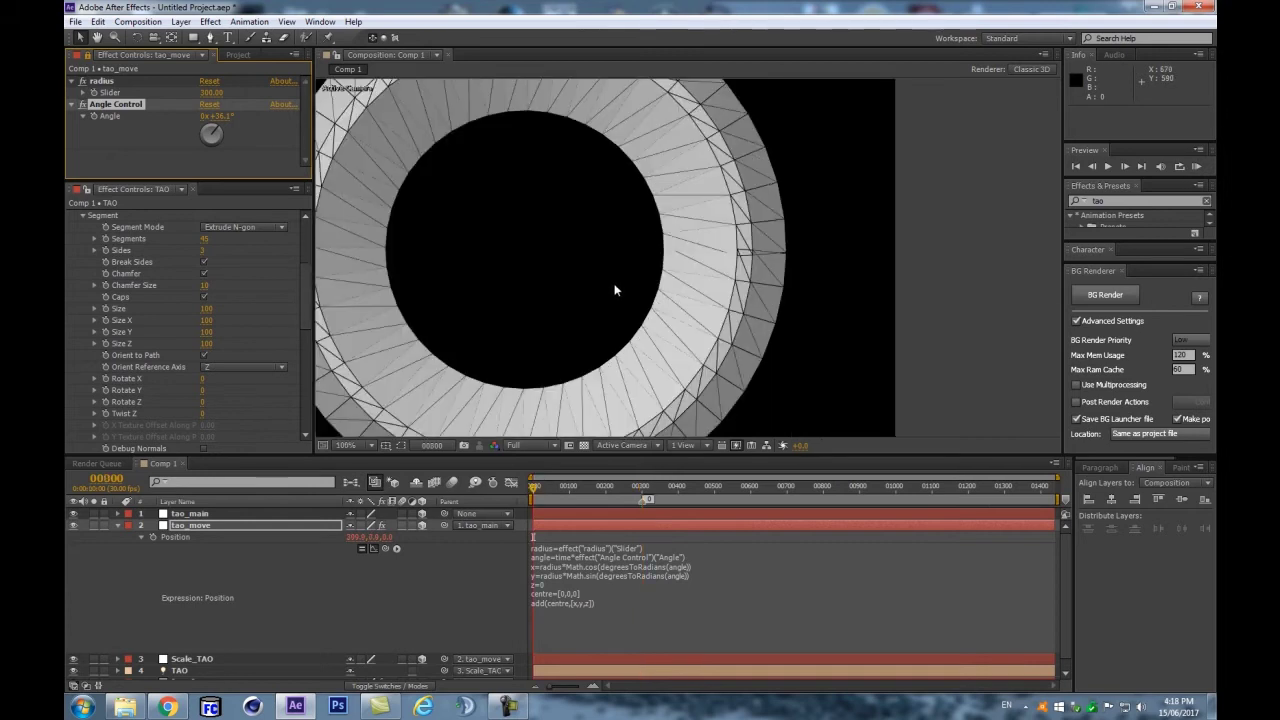
drag(543, 257, 685, 280)
key(v)
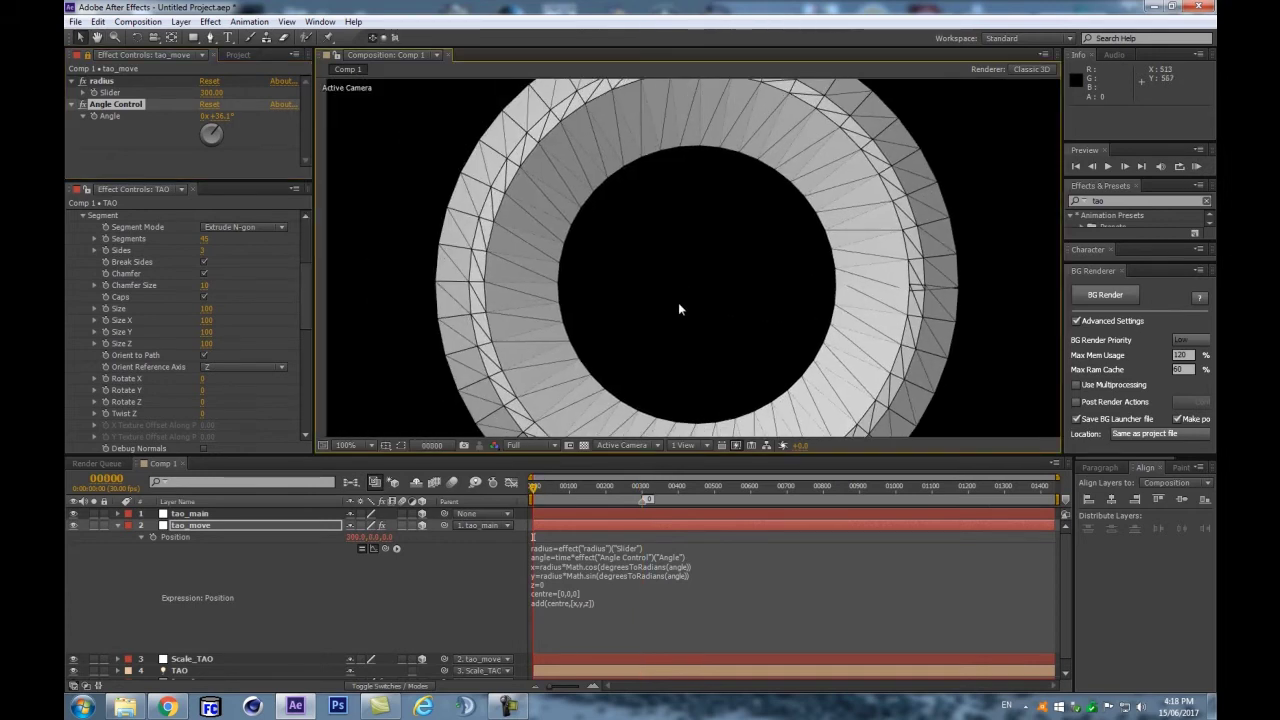
click(118, 525)
click(306, 609)
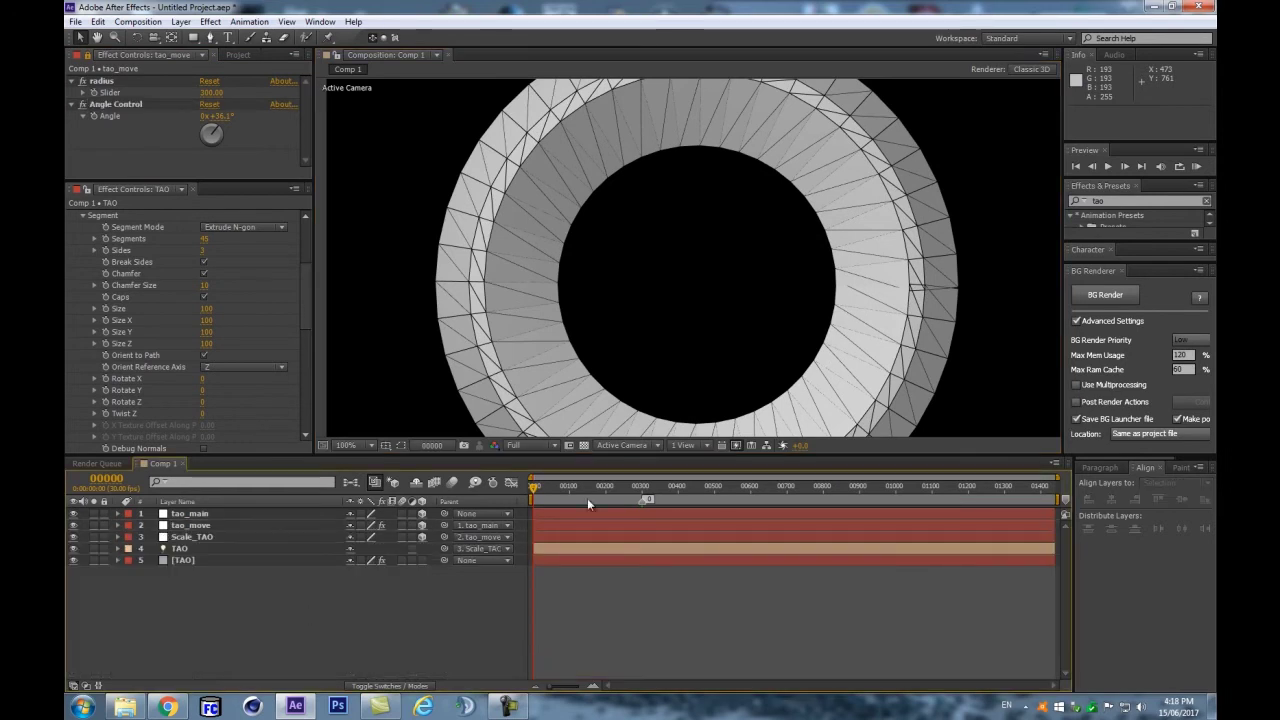
drag(534, 487, 642, 491)
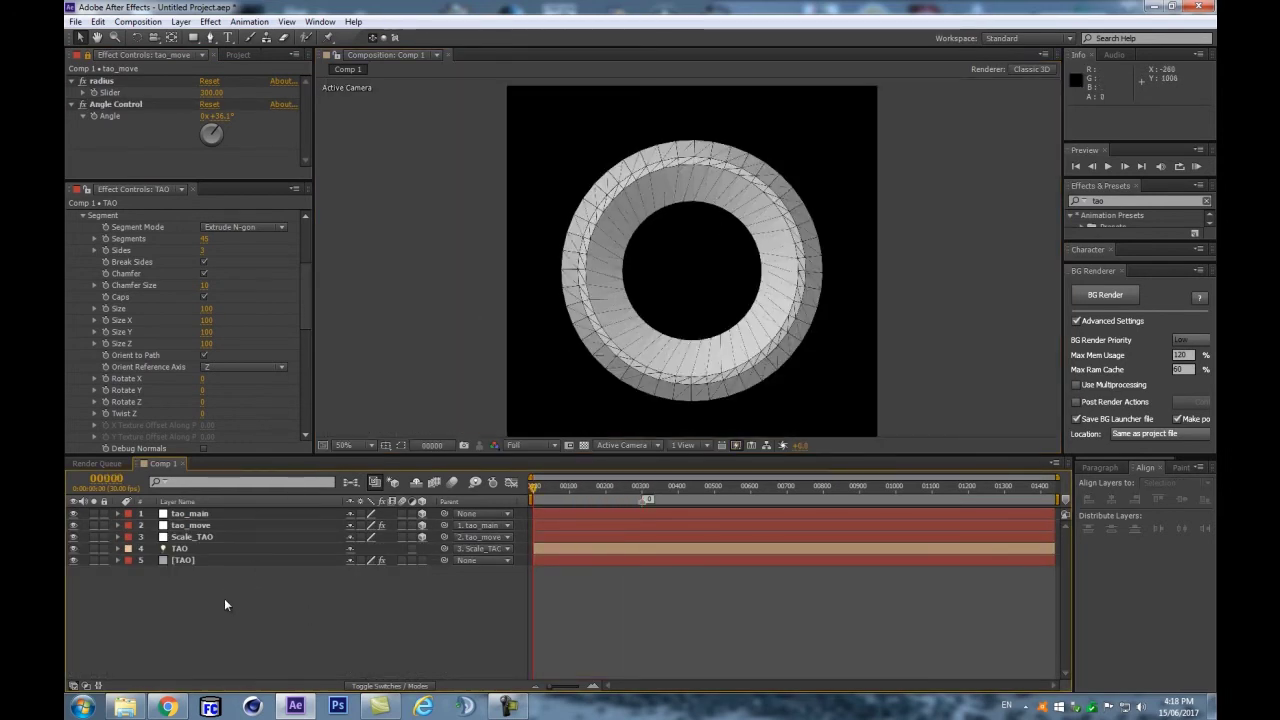
mouse_move(535, 490)
mouse_down()
mouse_move(640, 488)
mouse_move(530, 512)
mouse_up()
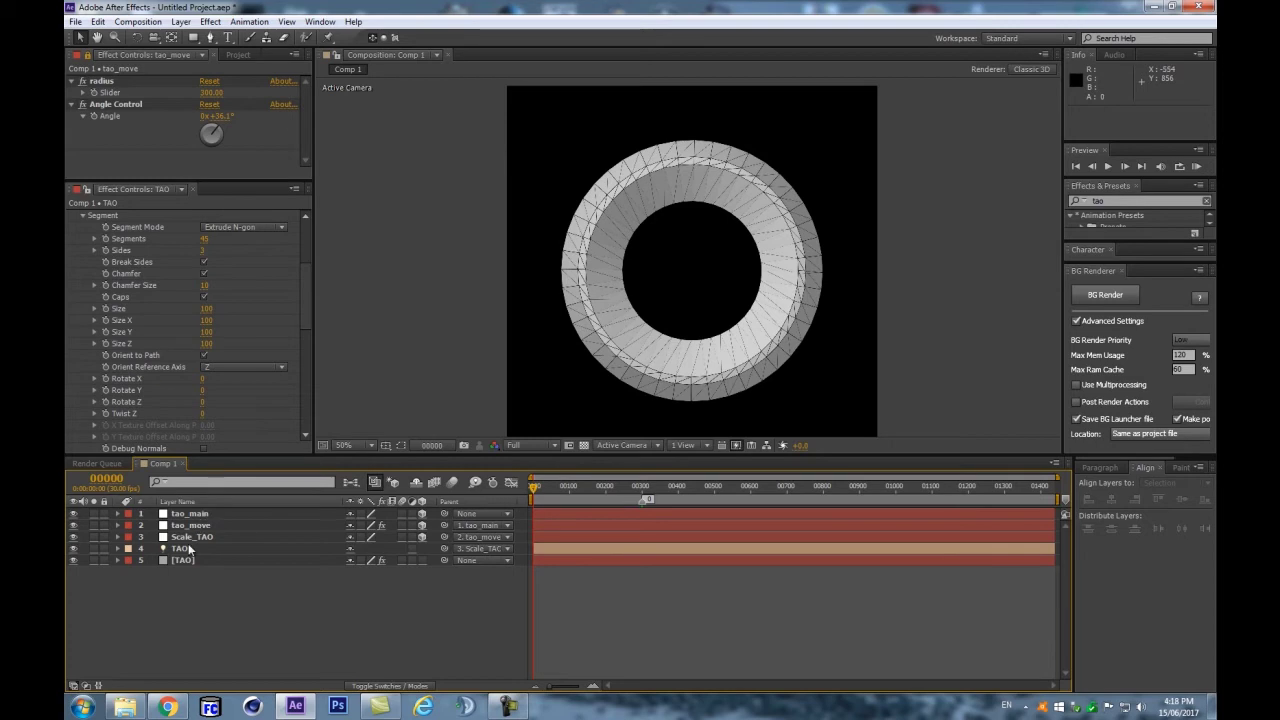
Step: Rename the tao_main null layer as tao_moveKeyframe
click(186, 513)
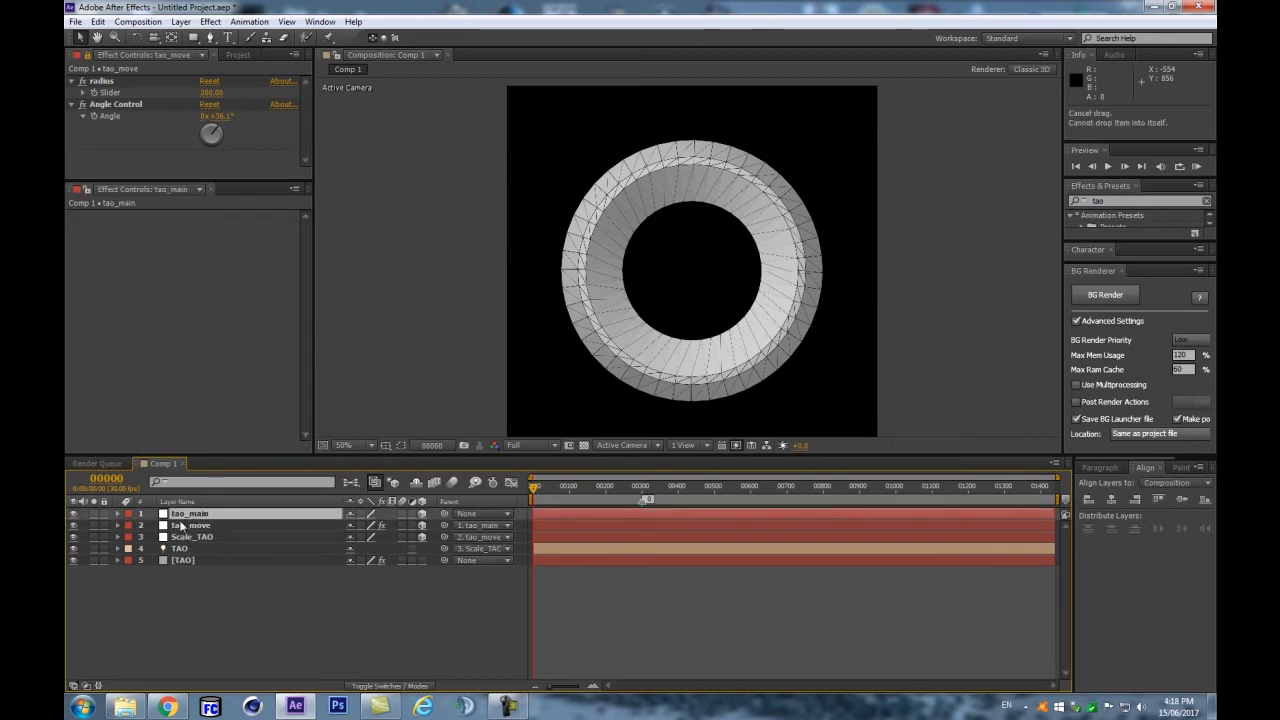
key(Return)
text(tao_move)
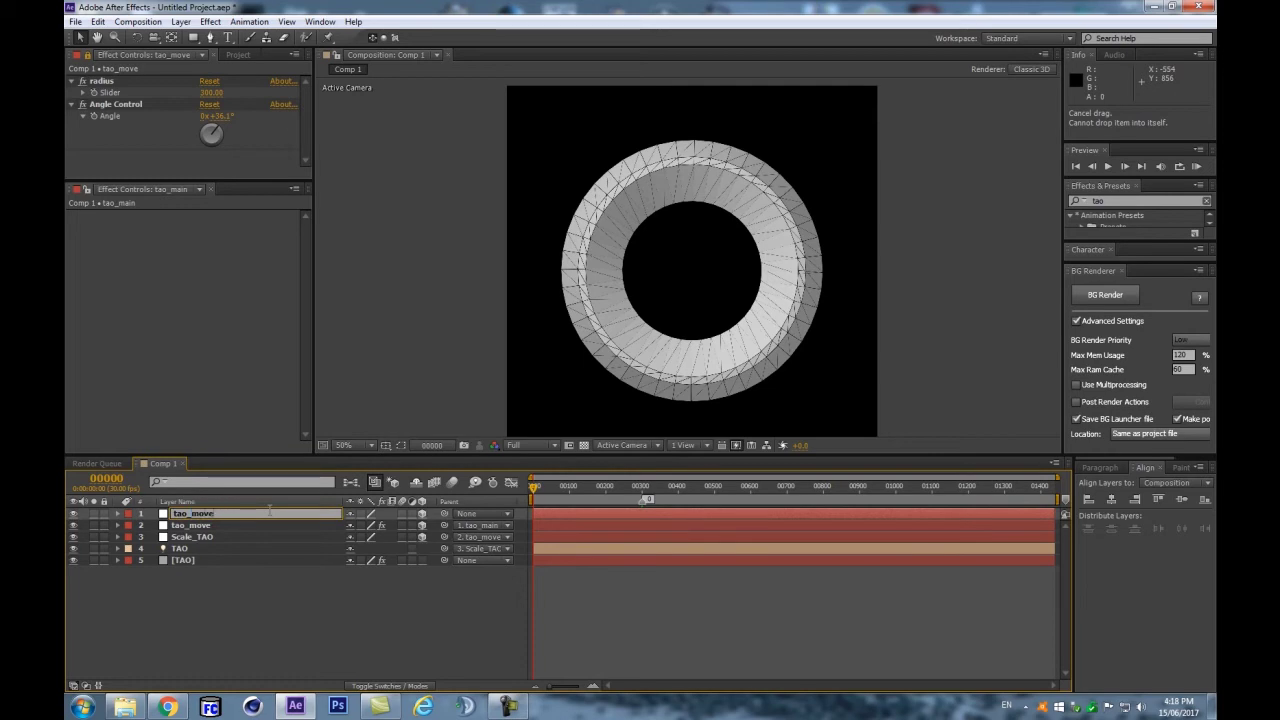
key(Return)
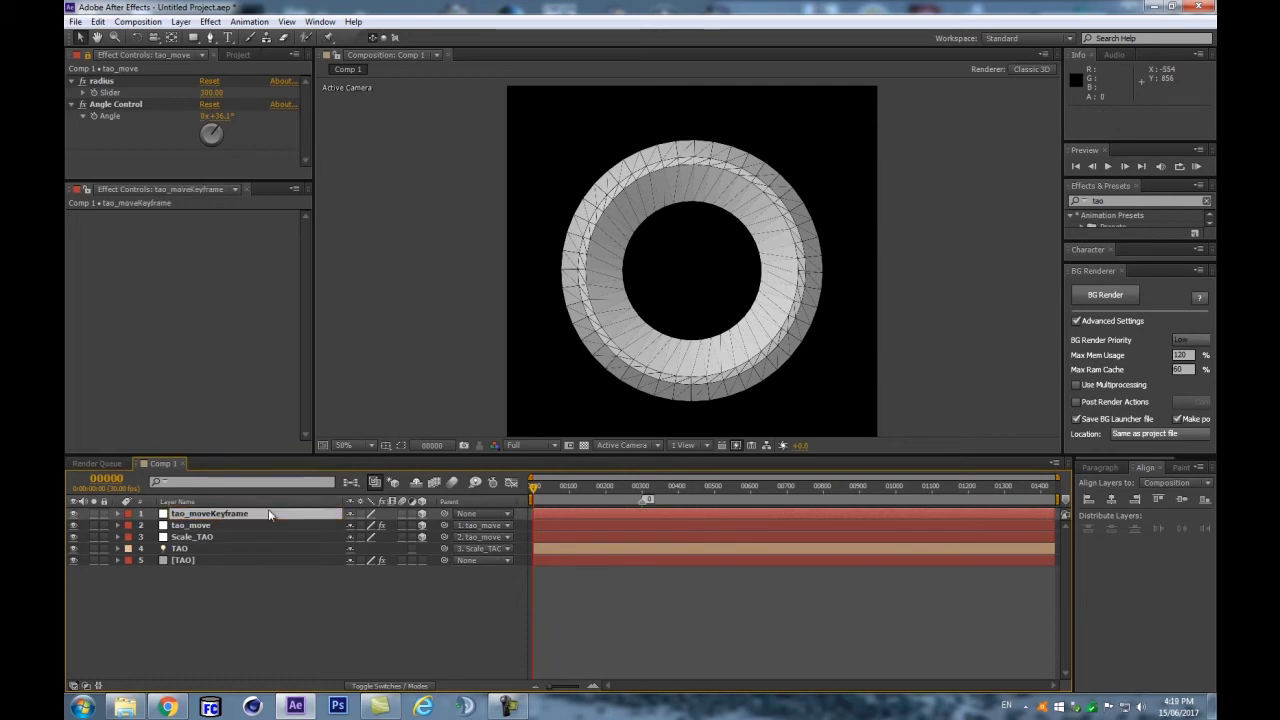
Step: Add a new 3D null object above the other layers and name it tao_main
key(ctrl+alt+shift+y)
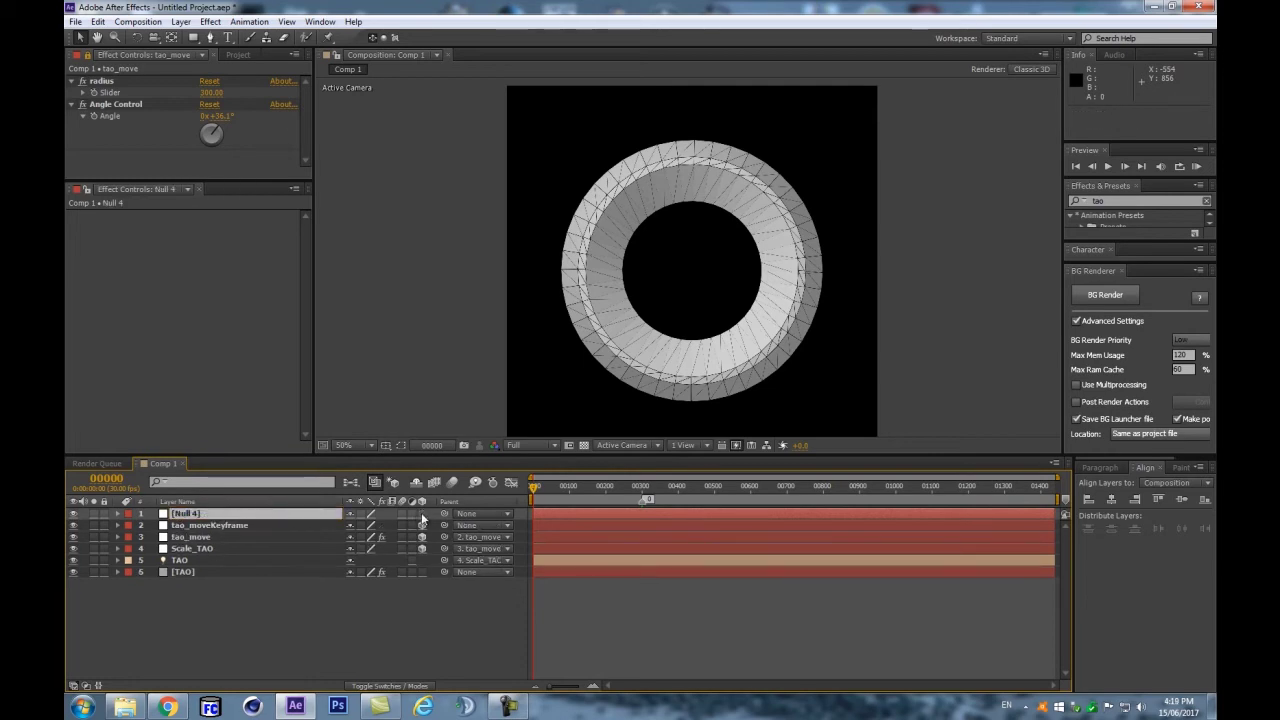
key(Return)
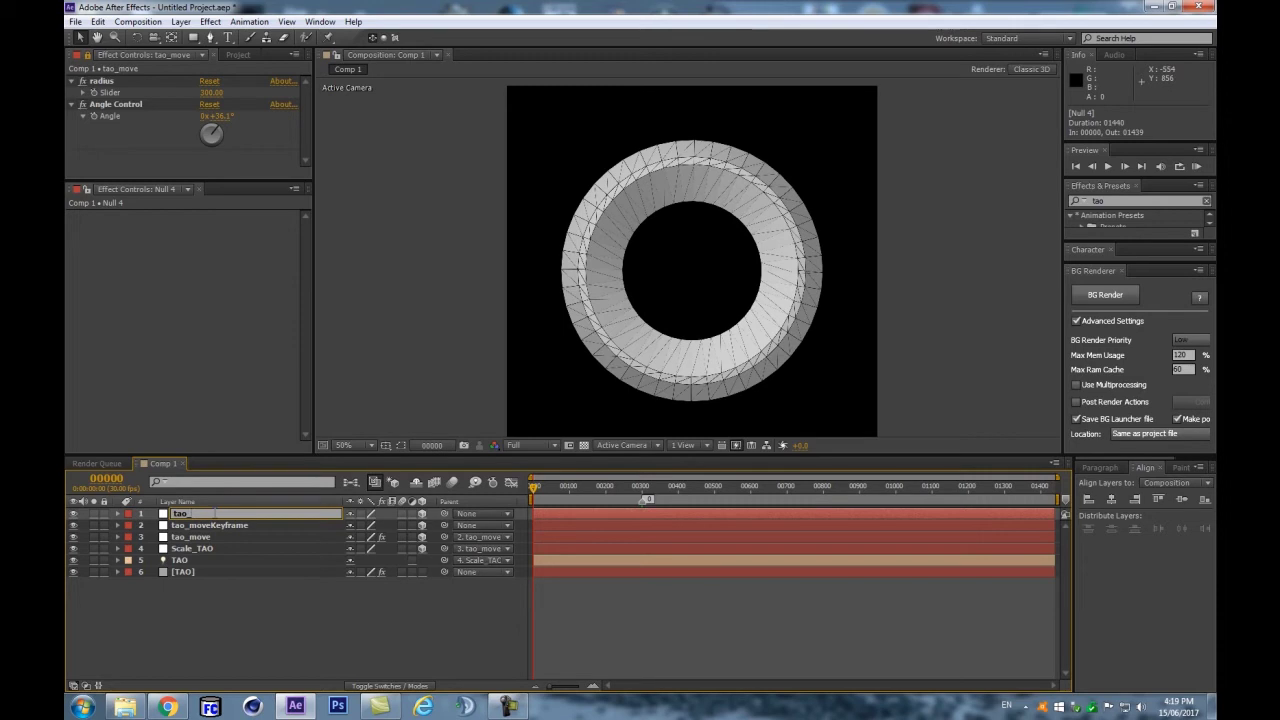
text(ain)
key(Return)
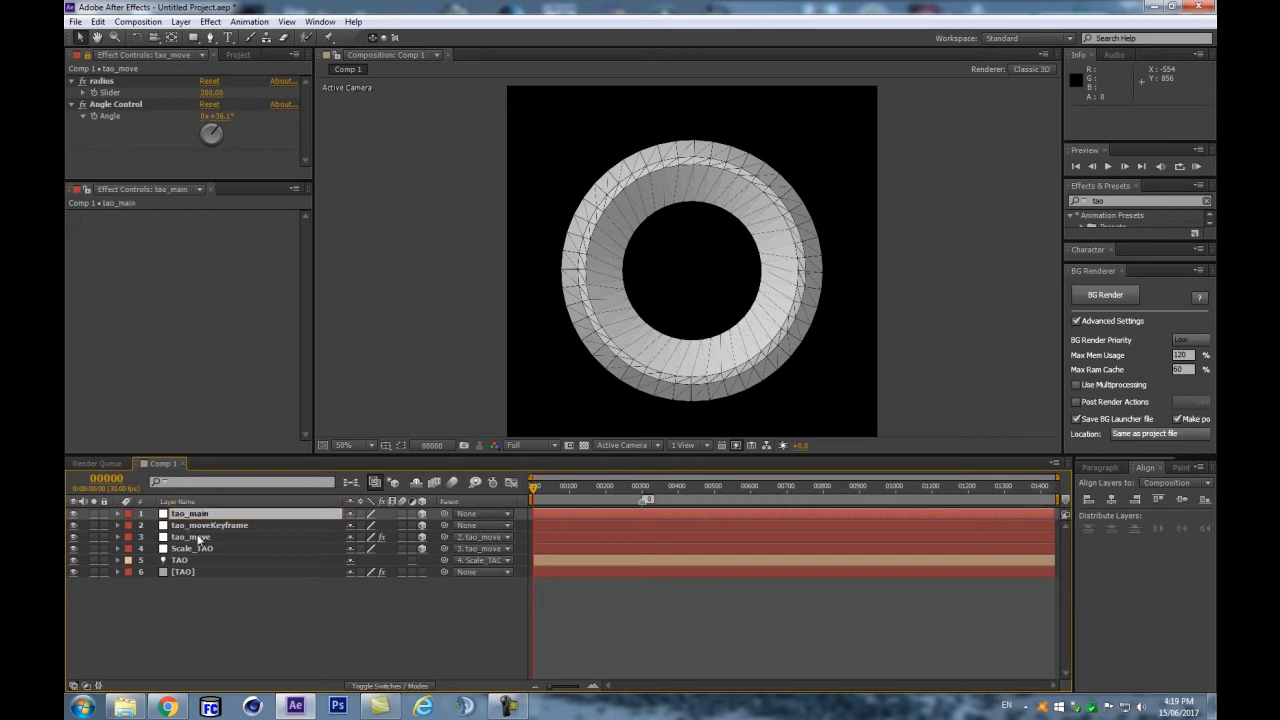
Step: Try moving the tao_main null upward in the composition
click(190, 539)
click(190, 549)
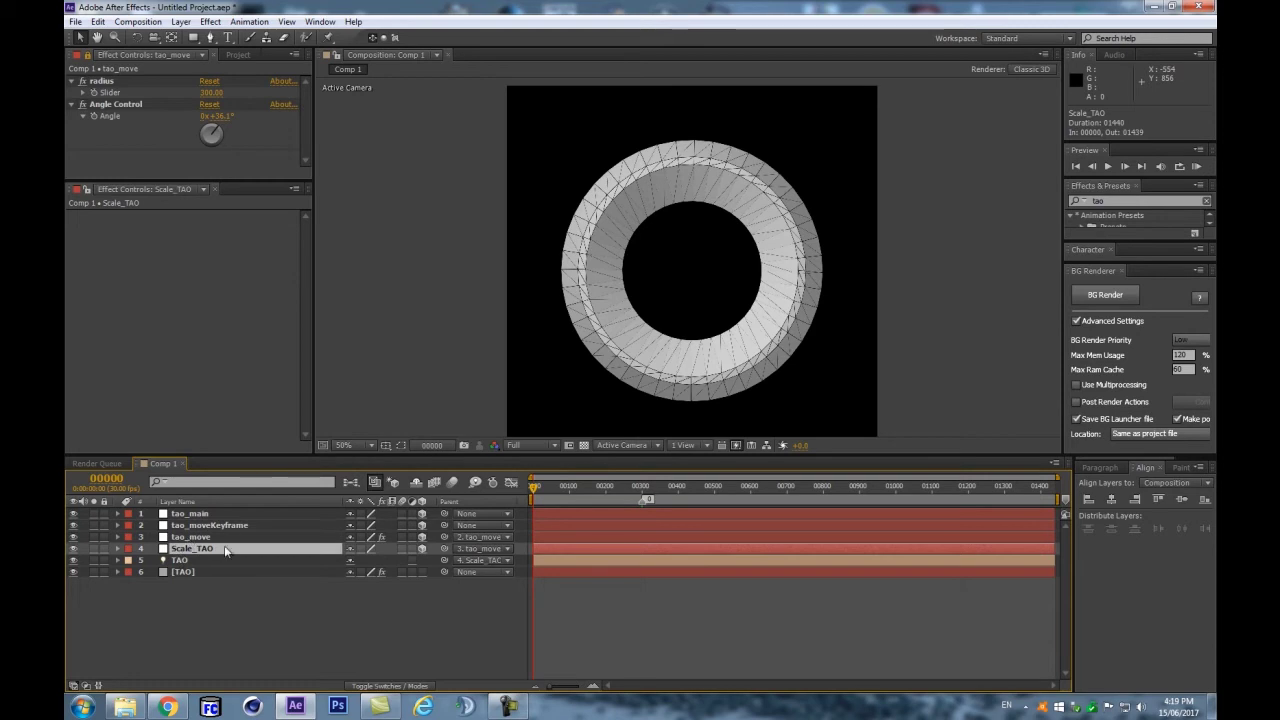
click(185, 537)
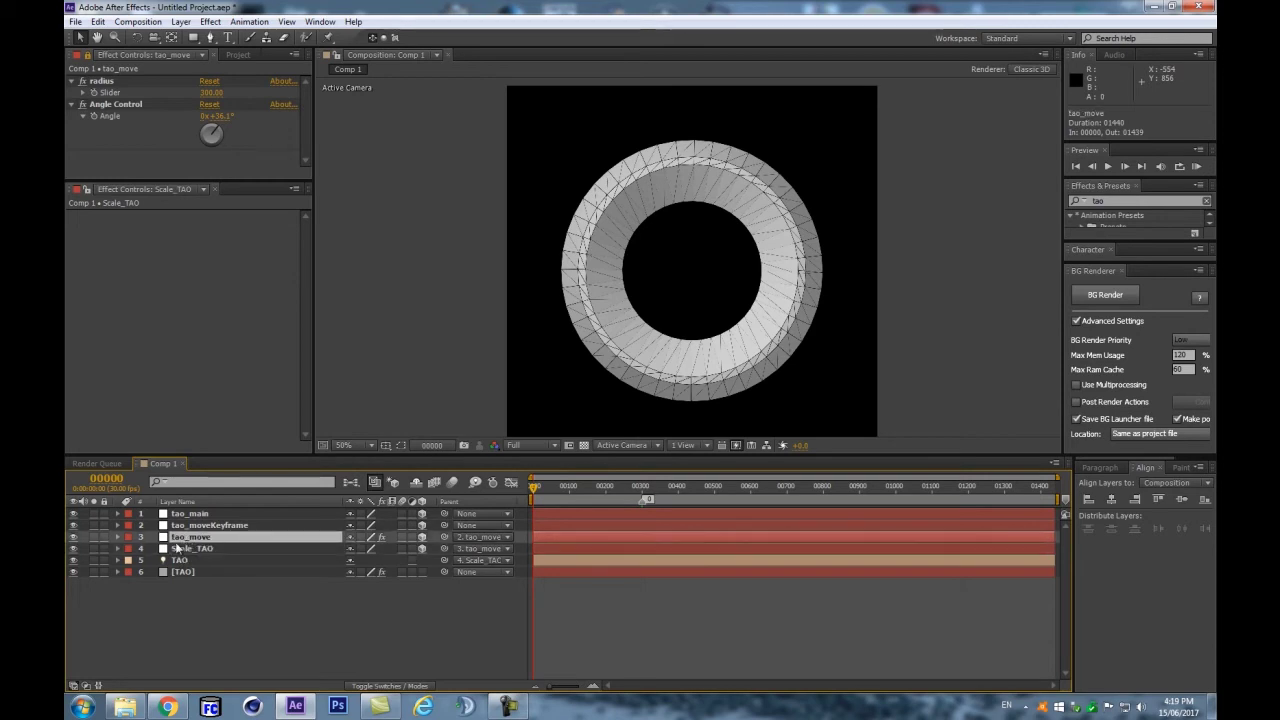
click(197, 527)
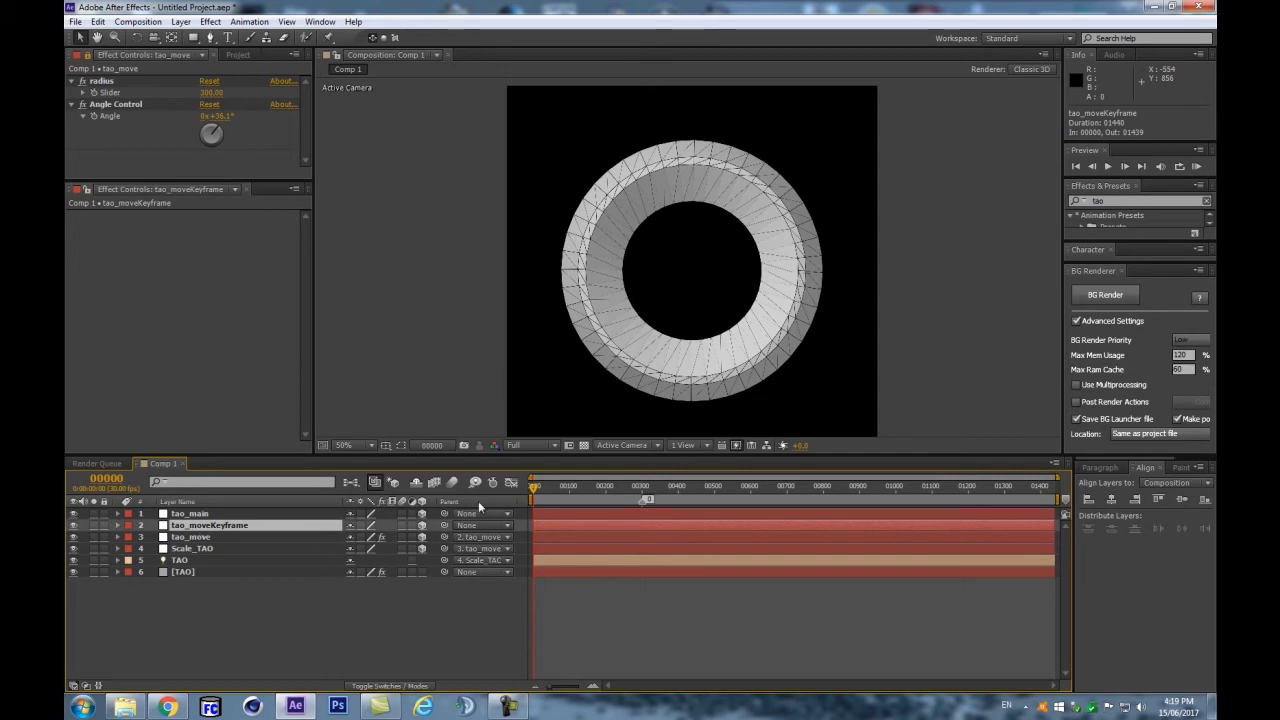
click(188, 514)
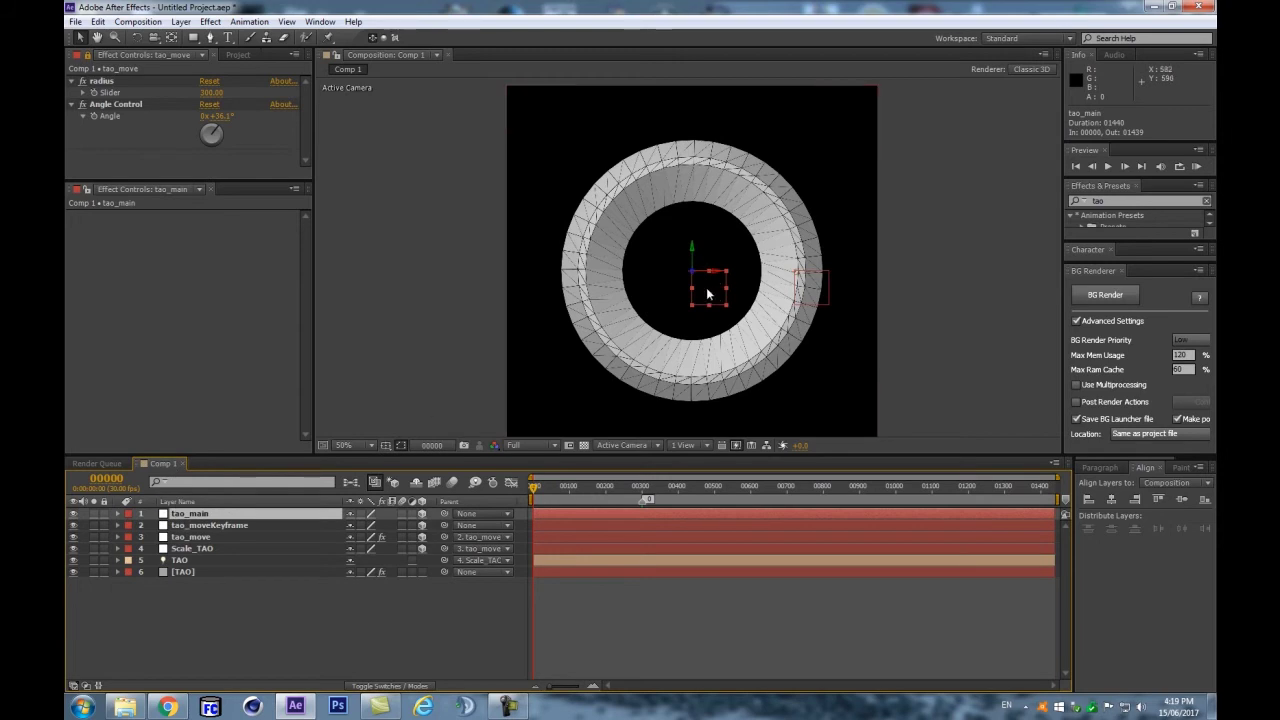
drag(707, 293, 708, 243)
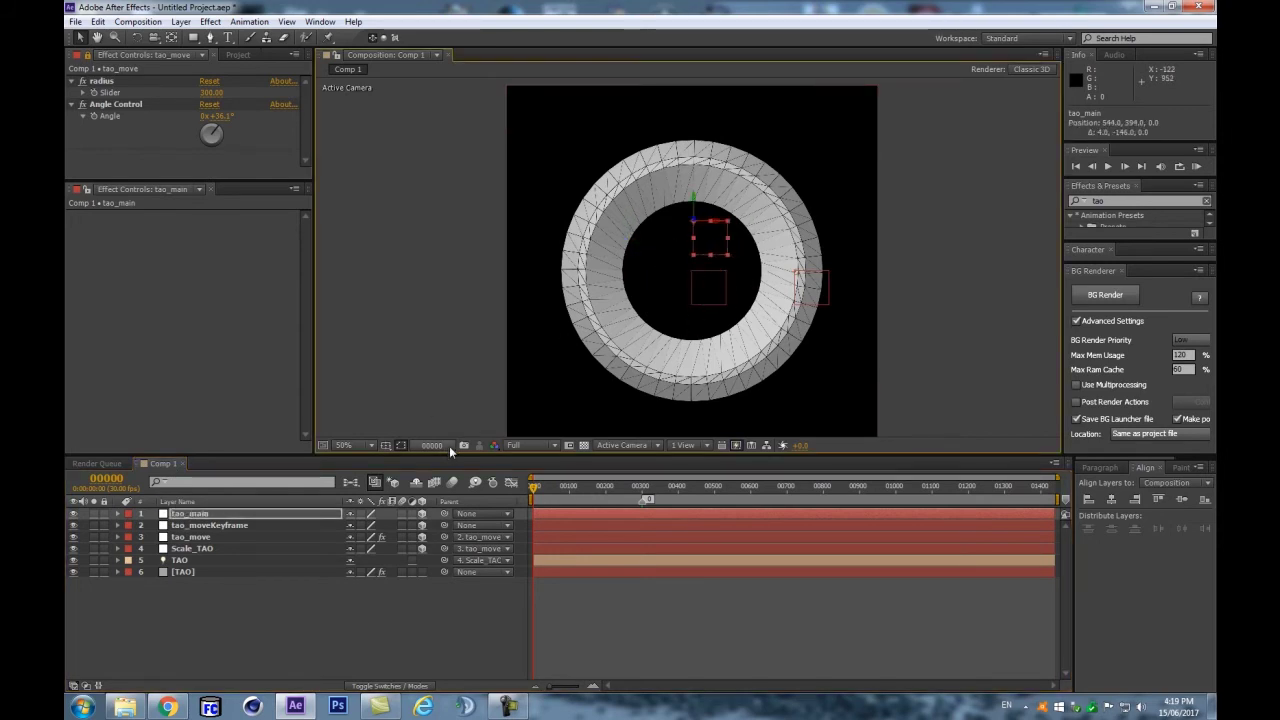
Step: Parent tao_moveKeyframe to tao_main, test moving the null in the composition, and undo the test move
click(277, 525)
drag(443, 537, 275, 526)
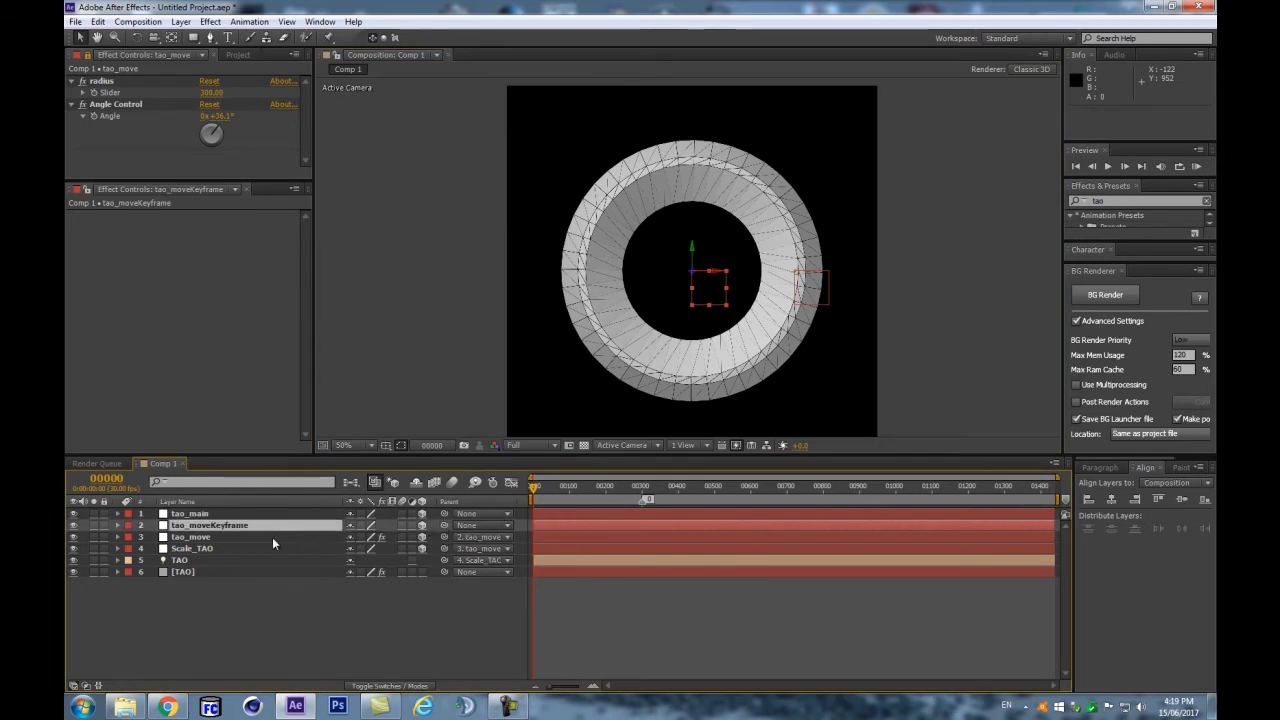
drag(444, 525, 190, 513)
drag(712, 283, 802, 327)
key(ctrl+z)
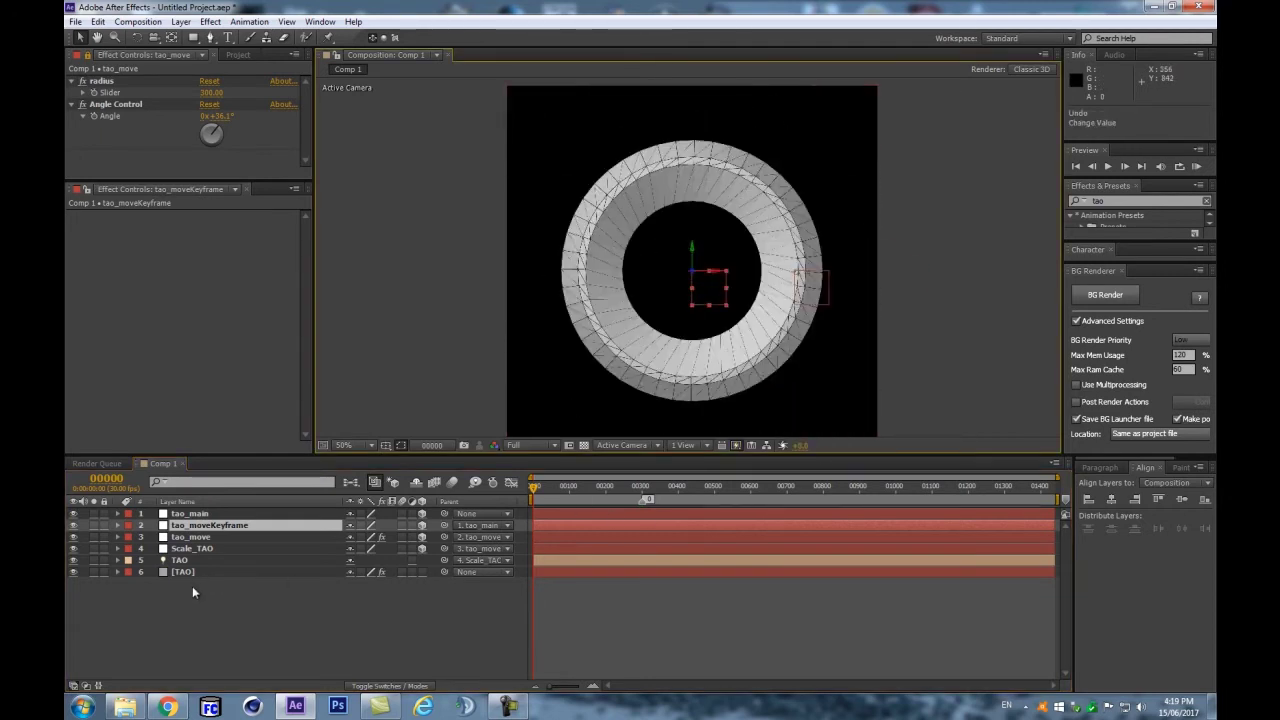
Step: Reveal tao_moveKeyframe's Position property and add a Position keyframe at frame 0
click(308, 524)
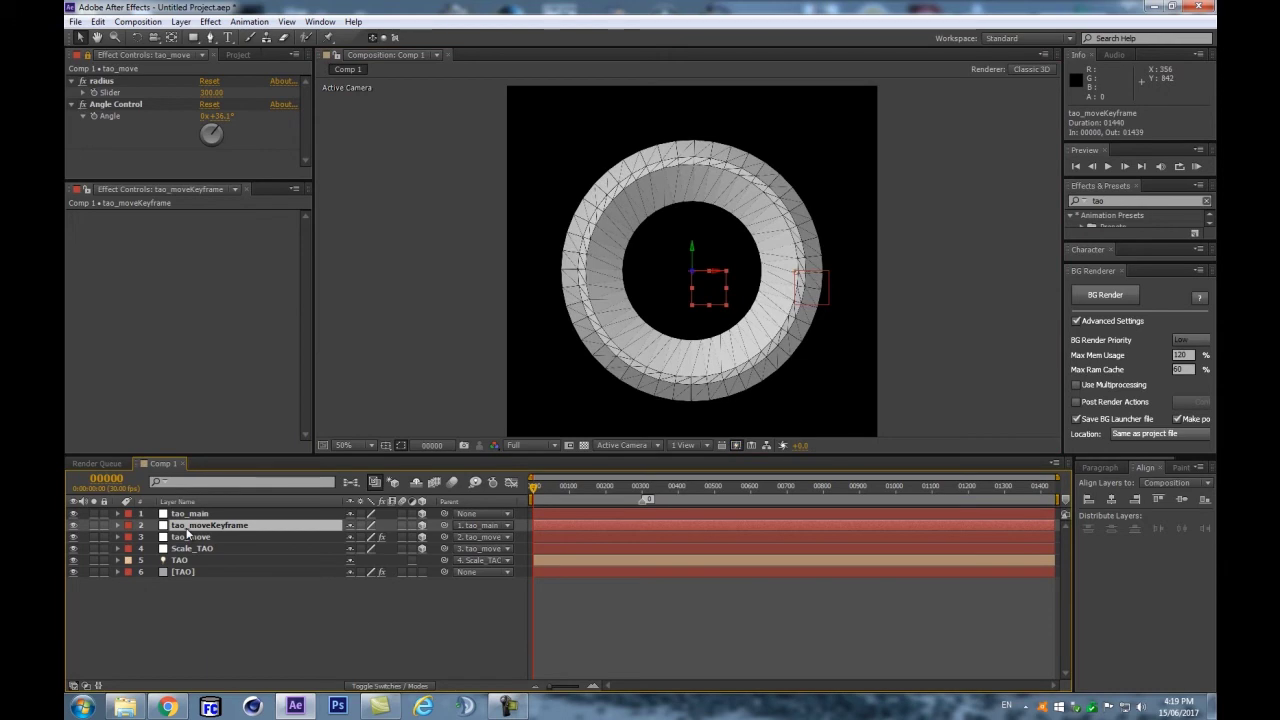
key(p)
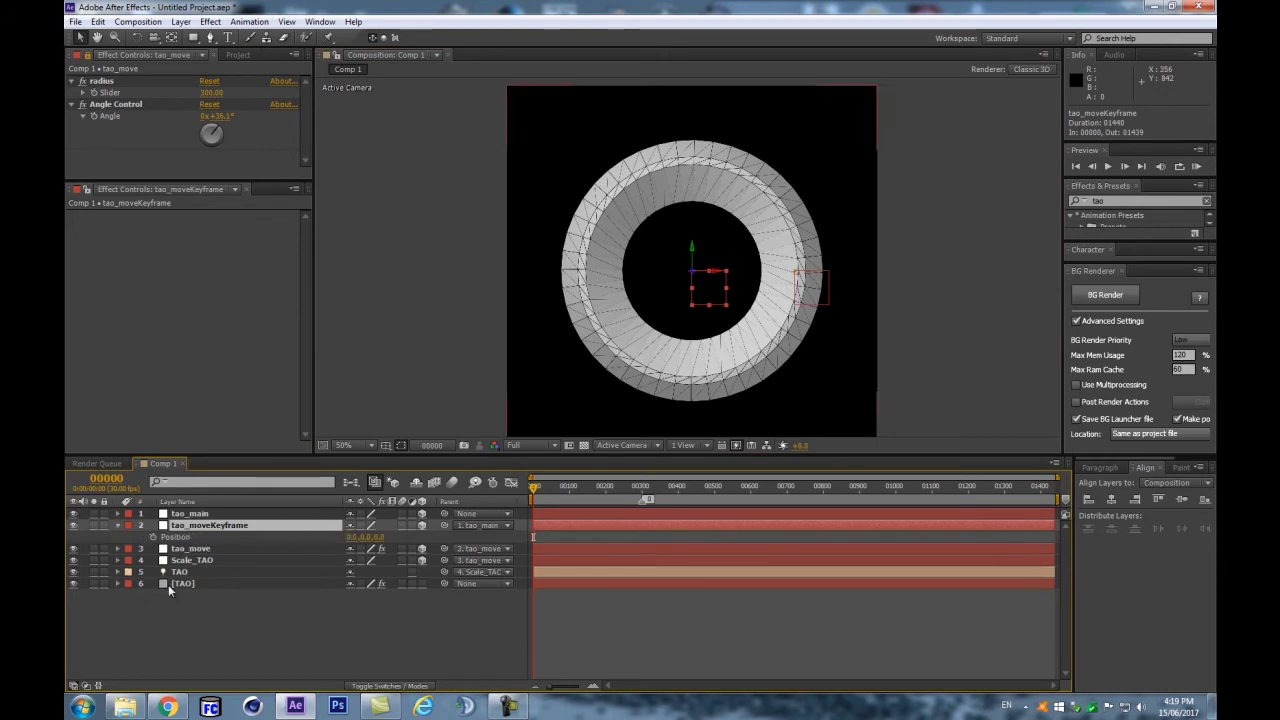
click(153, 537)
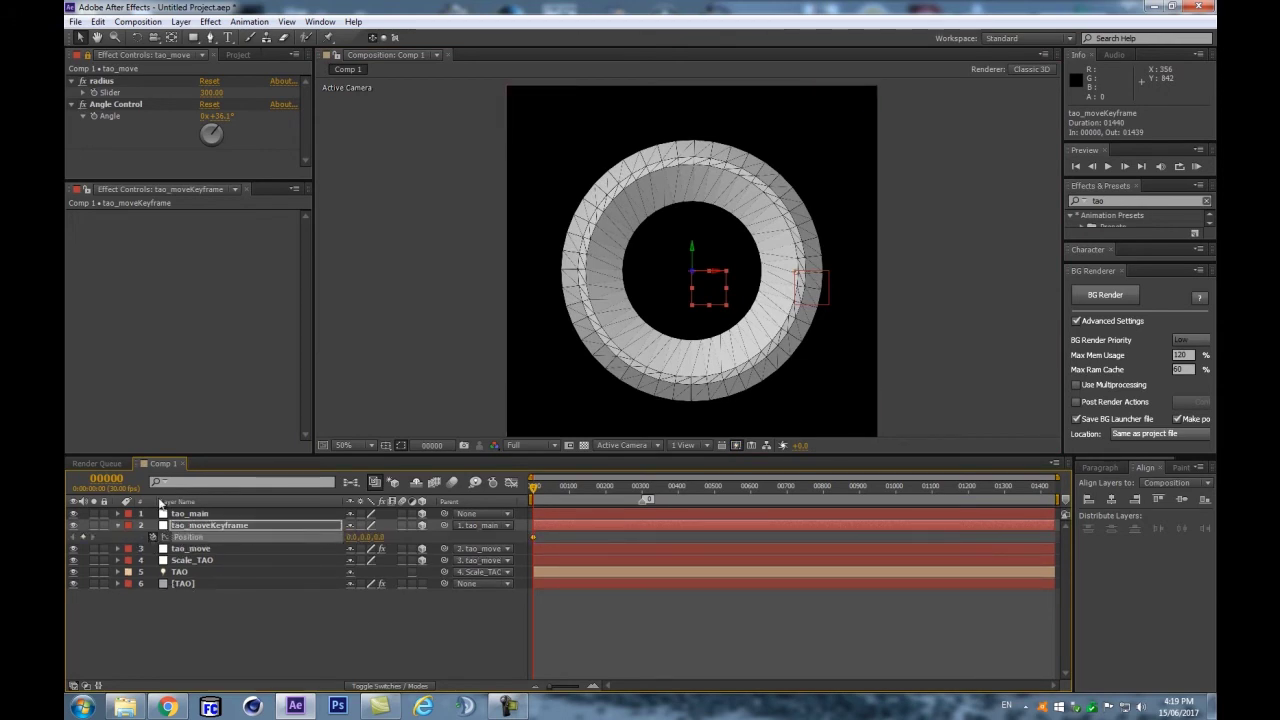
click(238, 630)
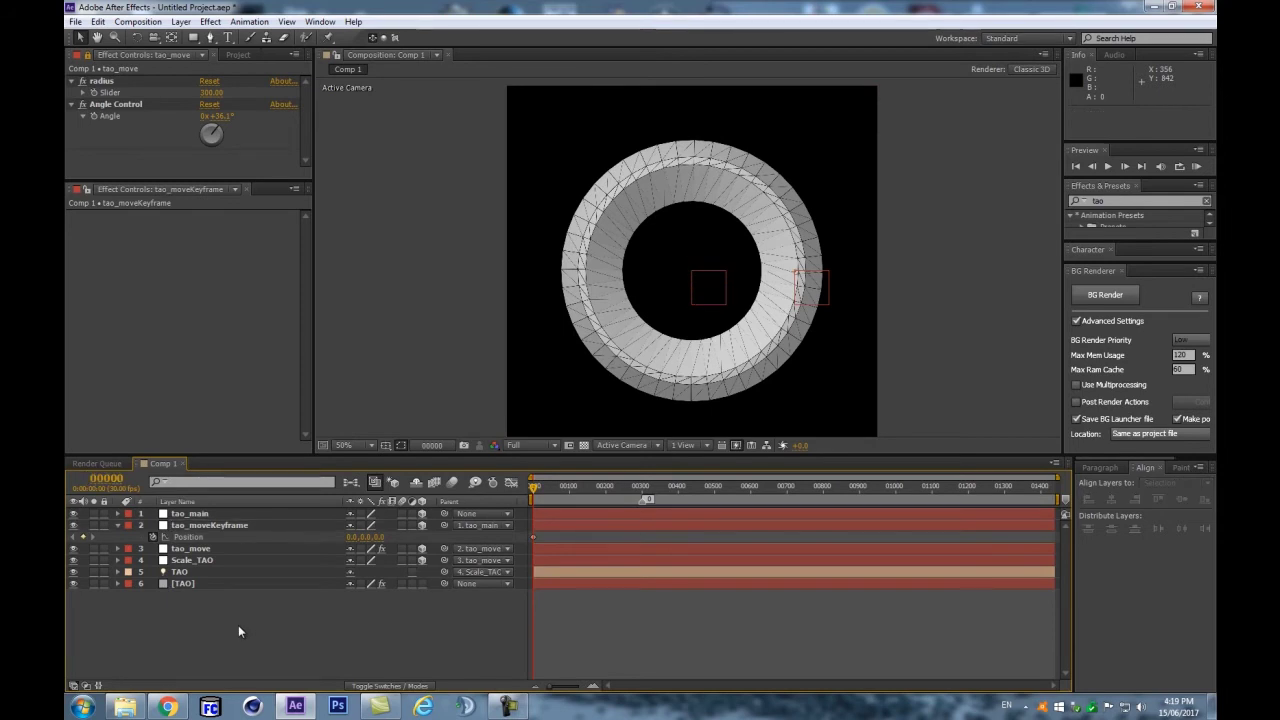
Step: At frame 300, keyframe tao_moveKeyframe's Z position at 900
key(0)
drag(383, 541, 431, 525)
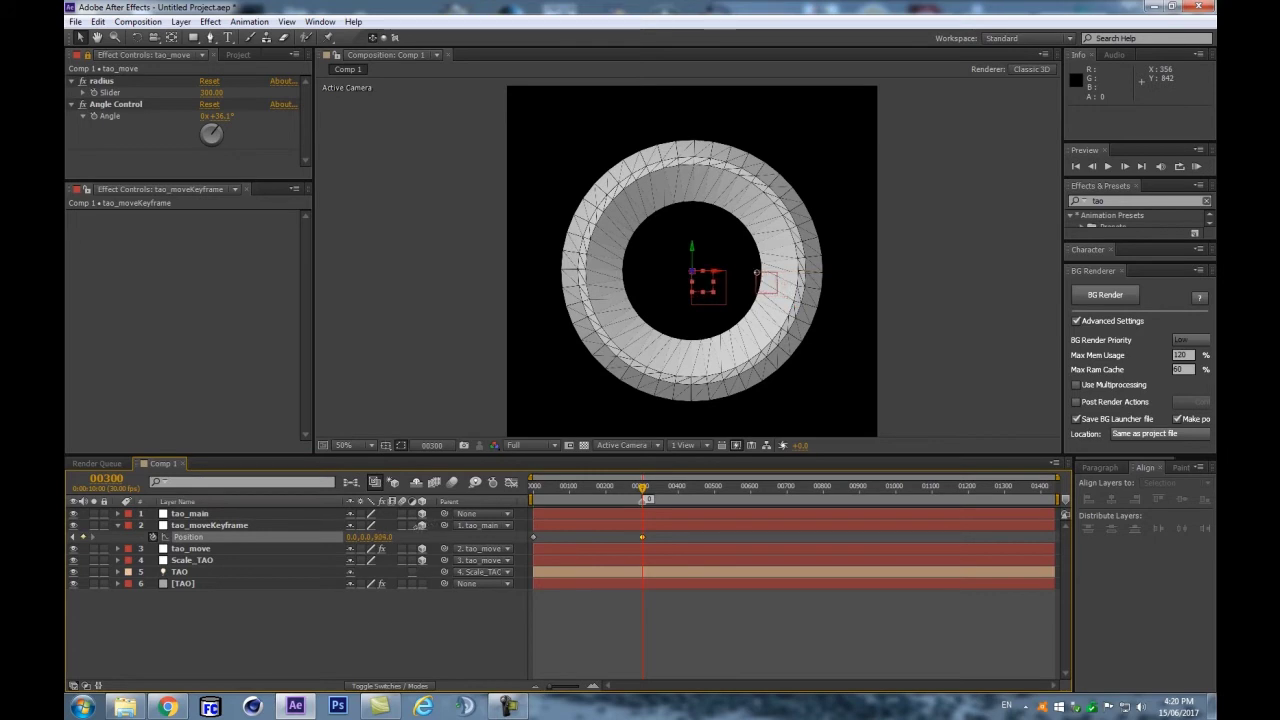
drag(416, 526, 415, 526)
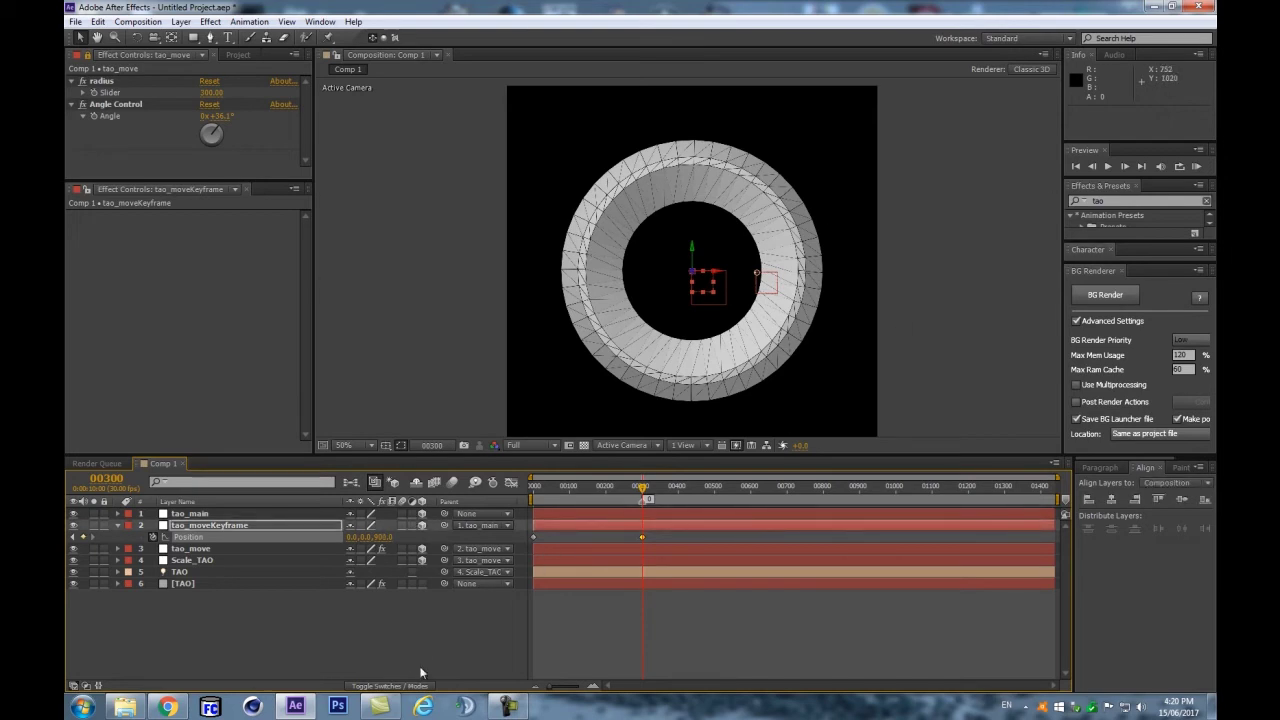
click(305, 631)
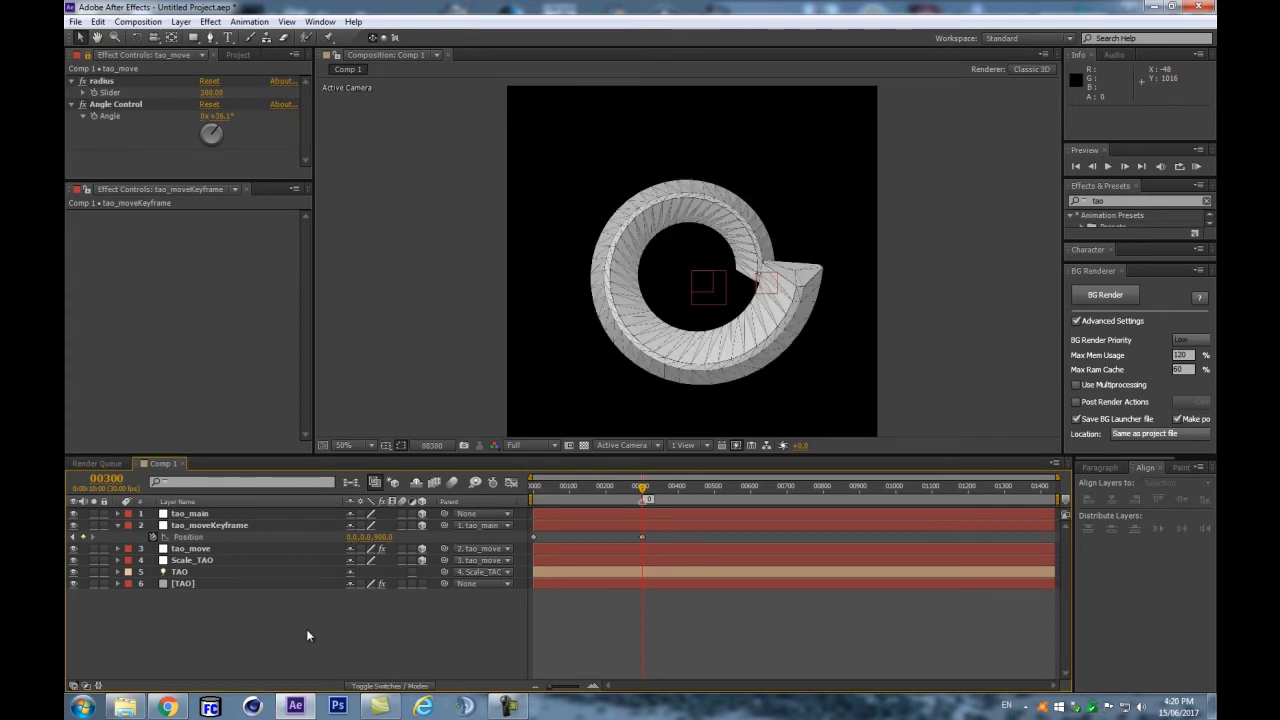
Step: Purge all memory and collapse the tao_moveKeyframe layer's properties
click(148, 22)
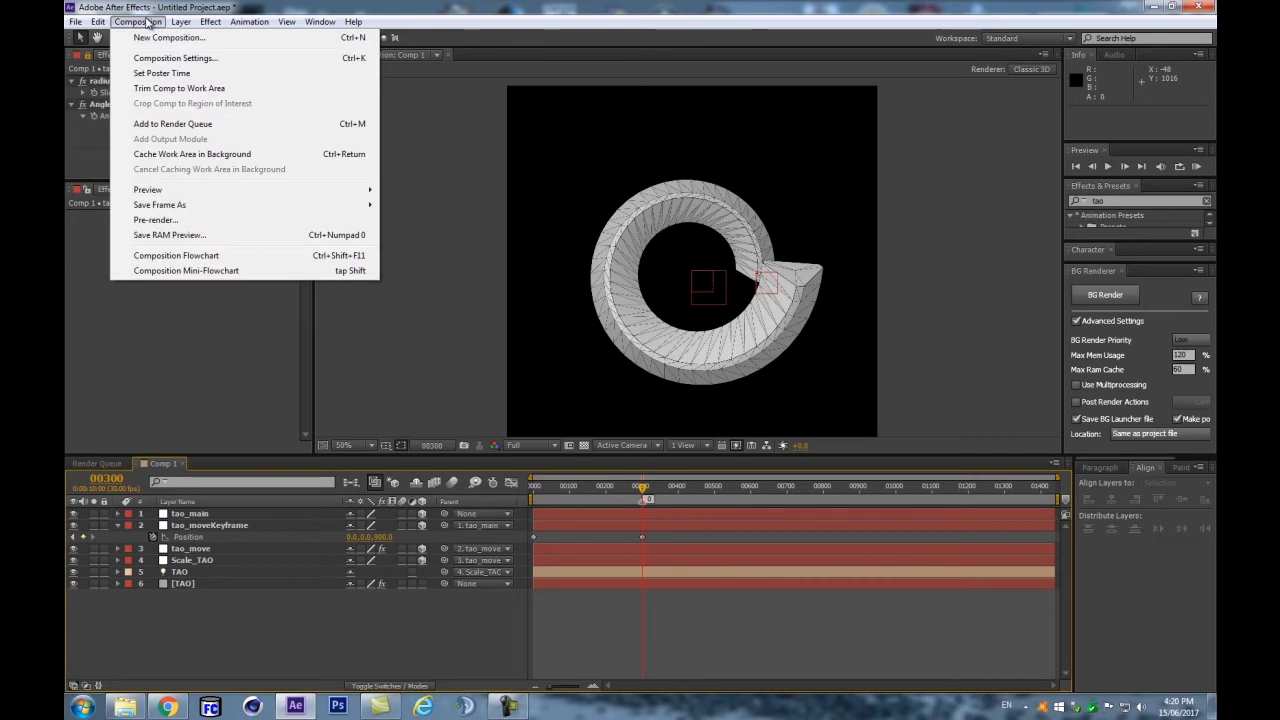
mouse_move(100, 22)
mouse_move(185, 288)
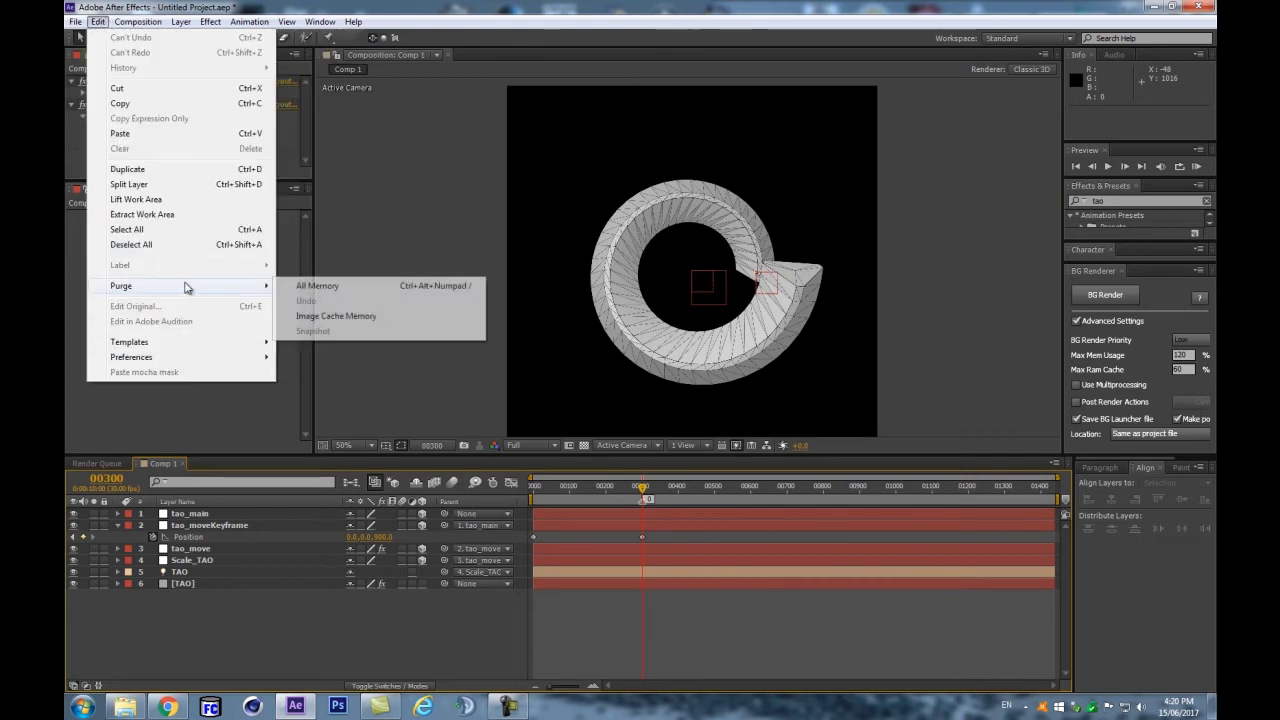
click(352, 287)
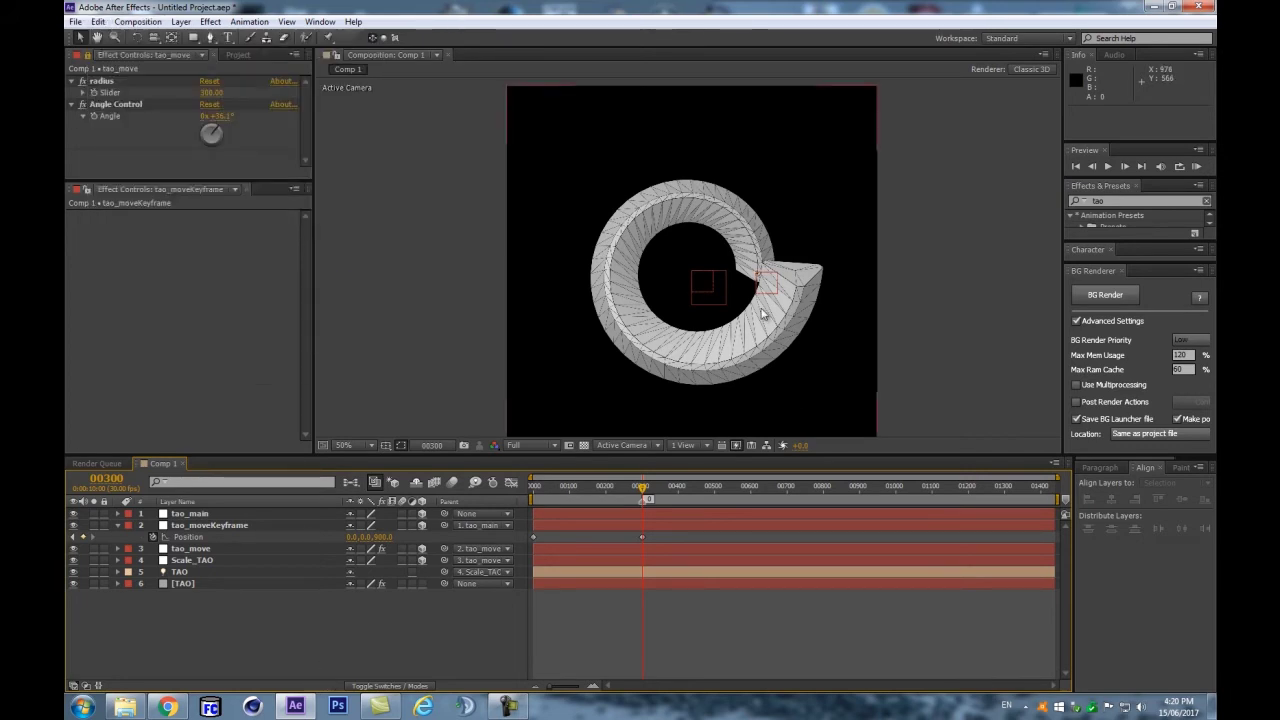
click(119, 526)
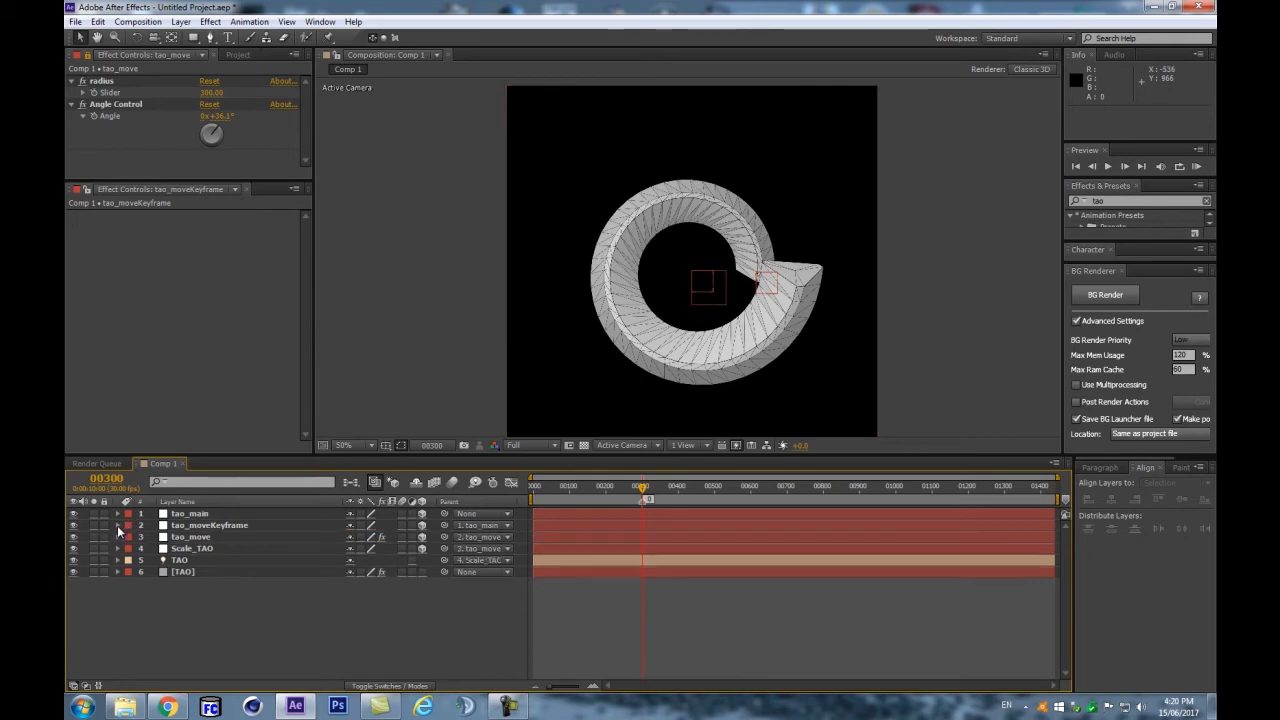
click(176, 515)
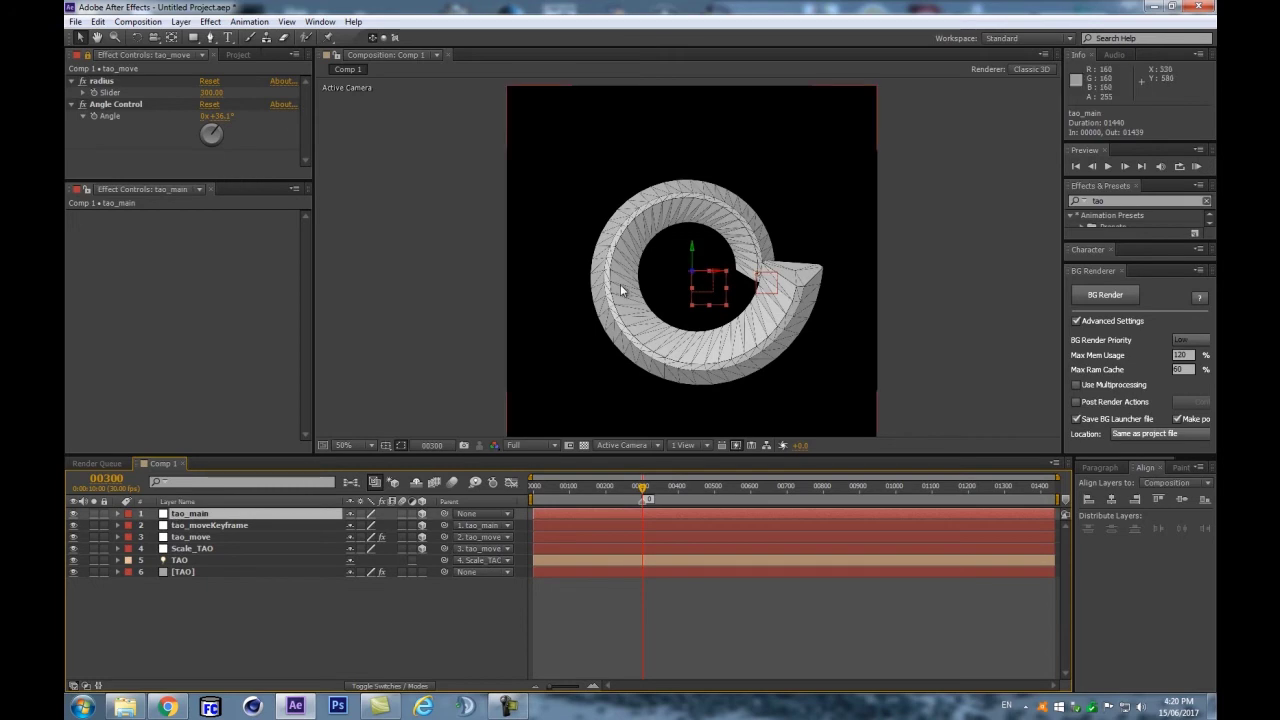
click(271, 655)
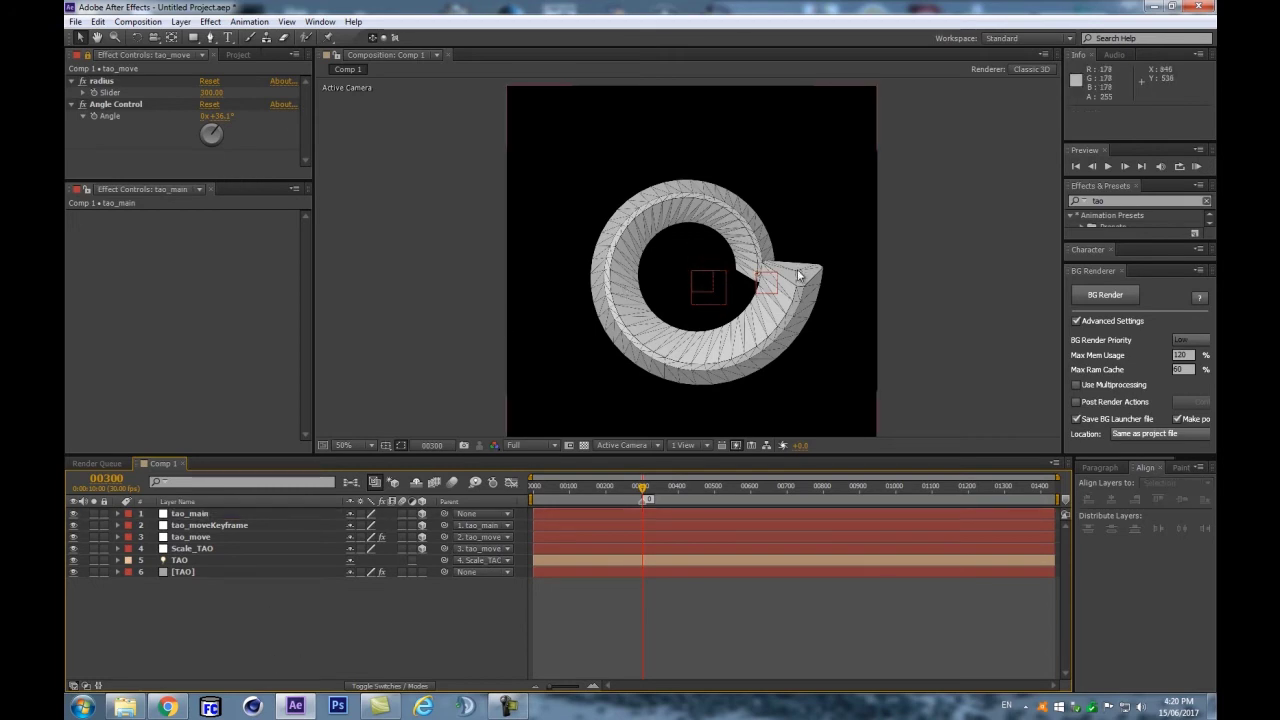
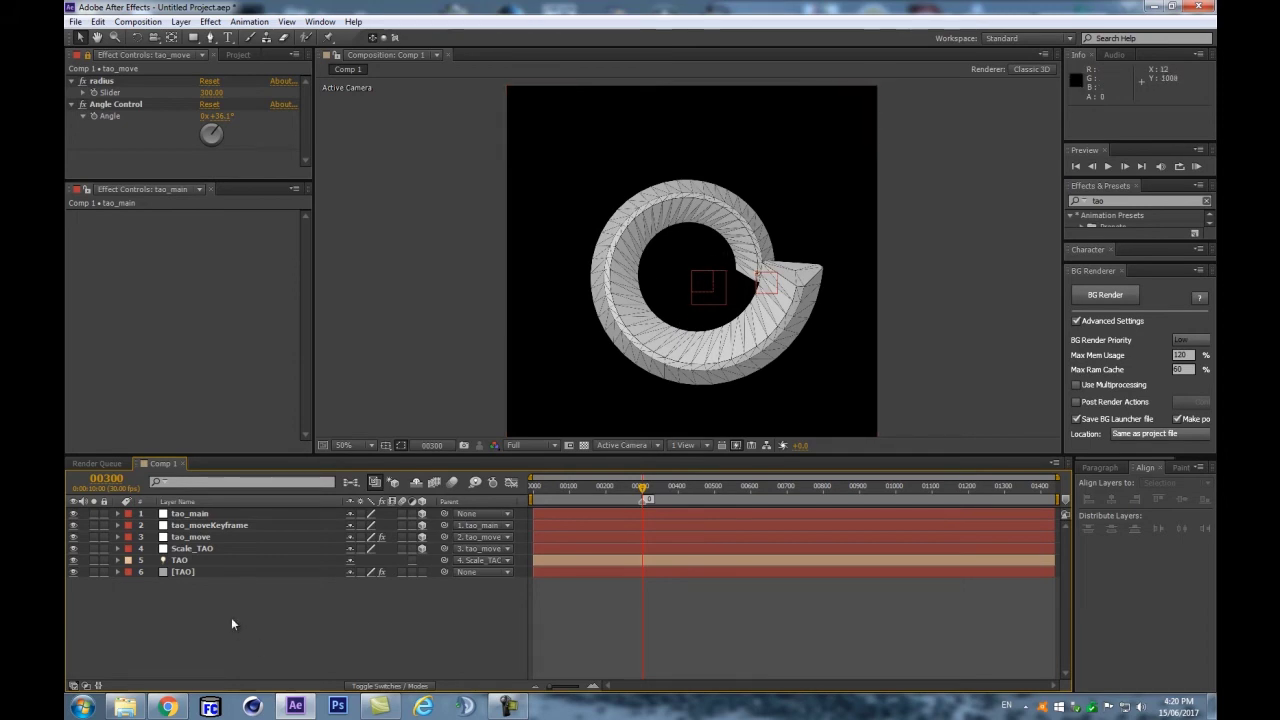
click(182, 572)
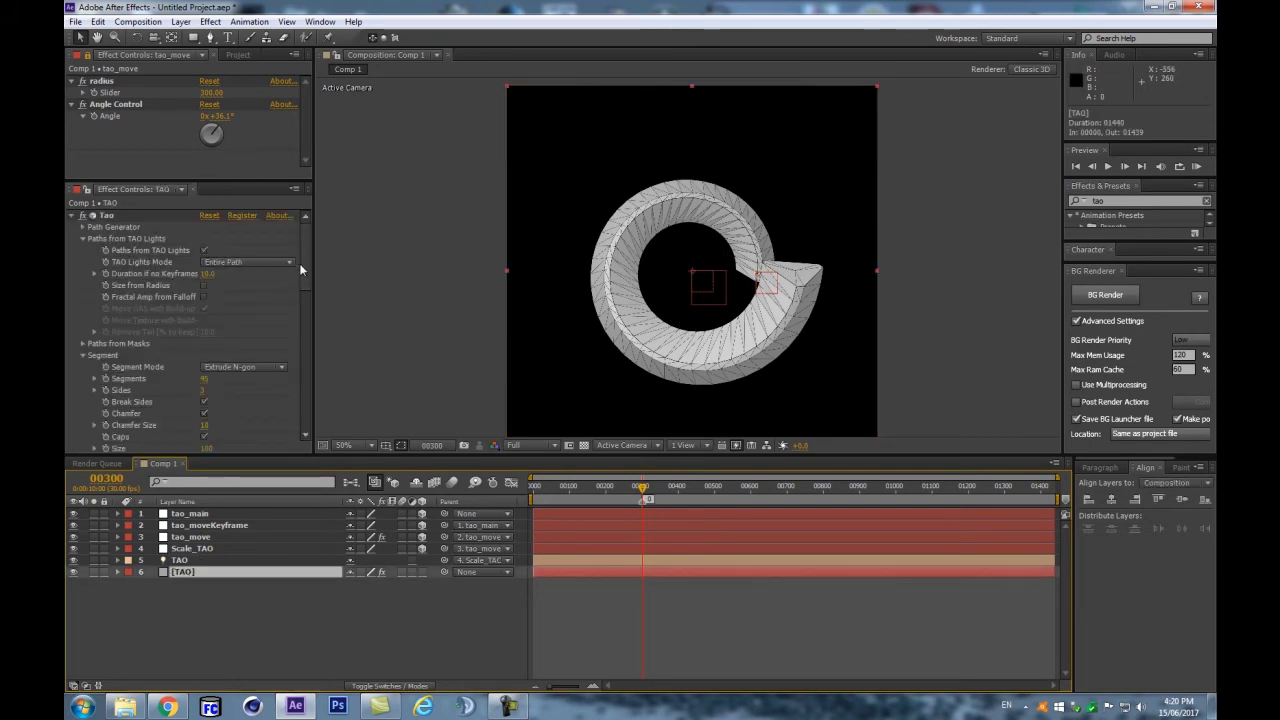
click(223, 588)
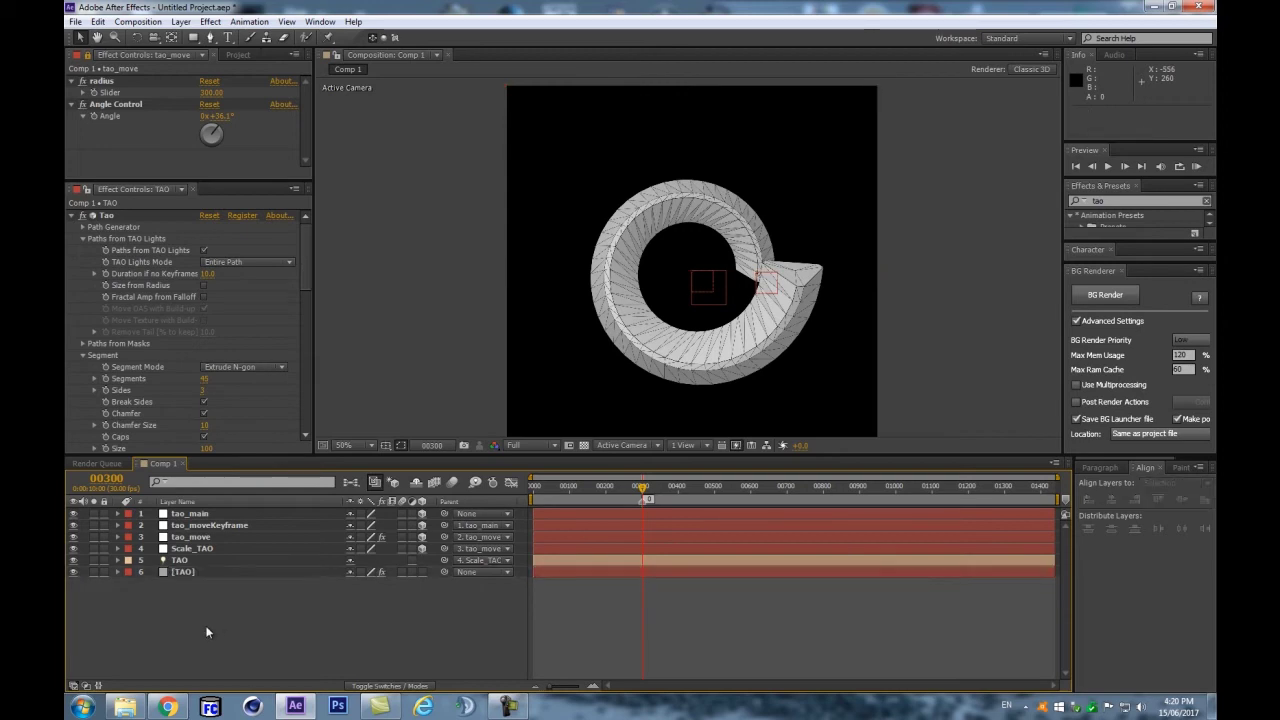
Step: Add a two-node 50mm camera named Camera 1 and a new null object above it
key(ctrl+alt+shift+c)
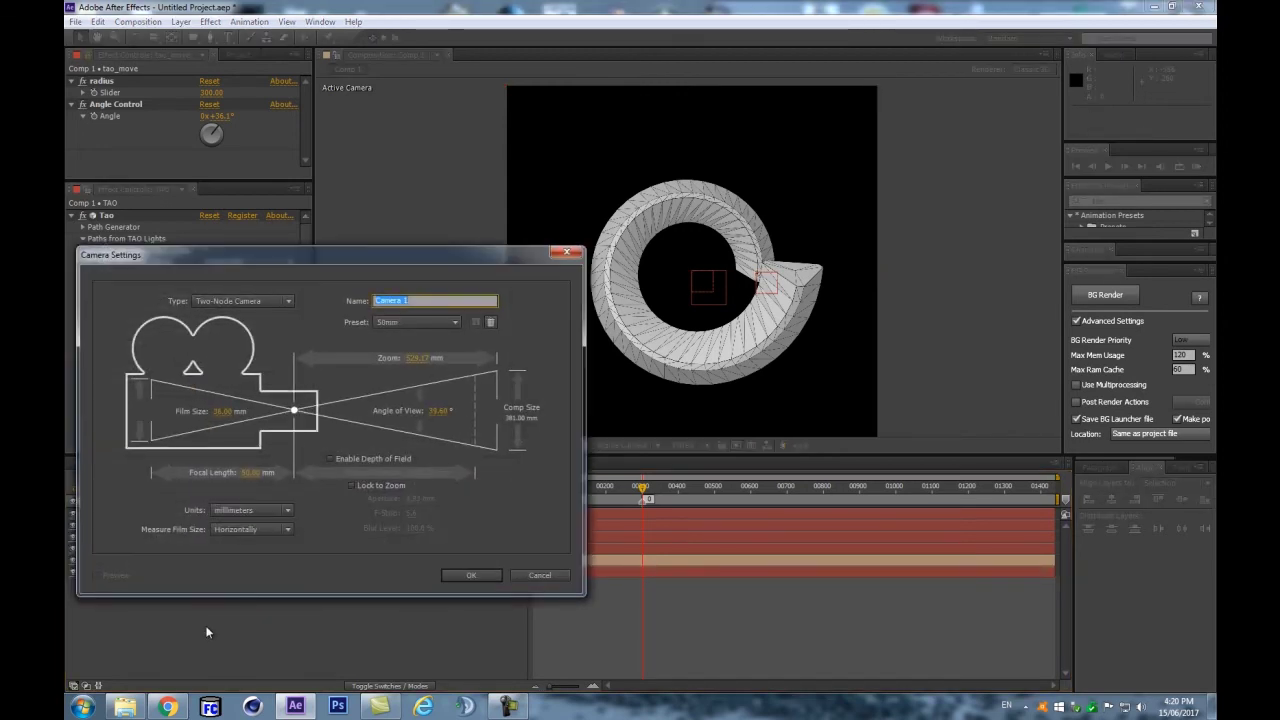
click(485, 579)
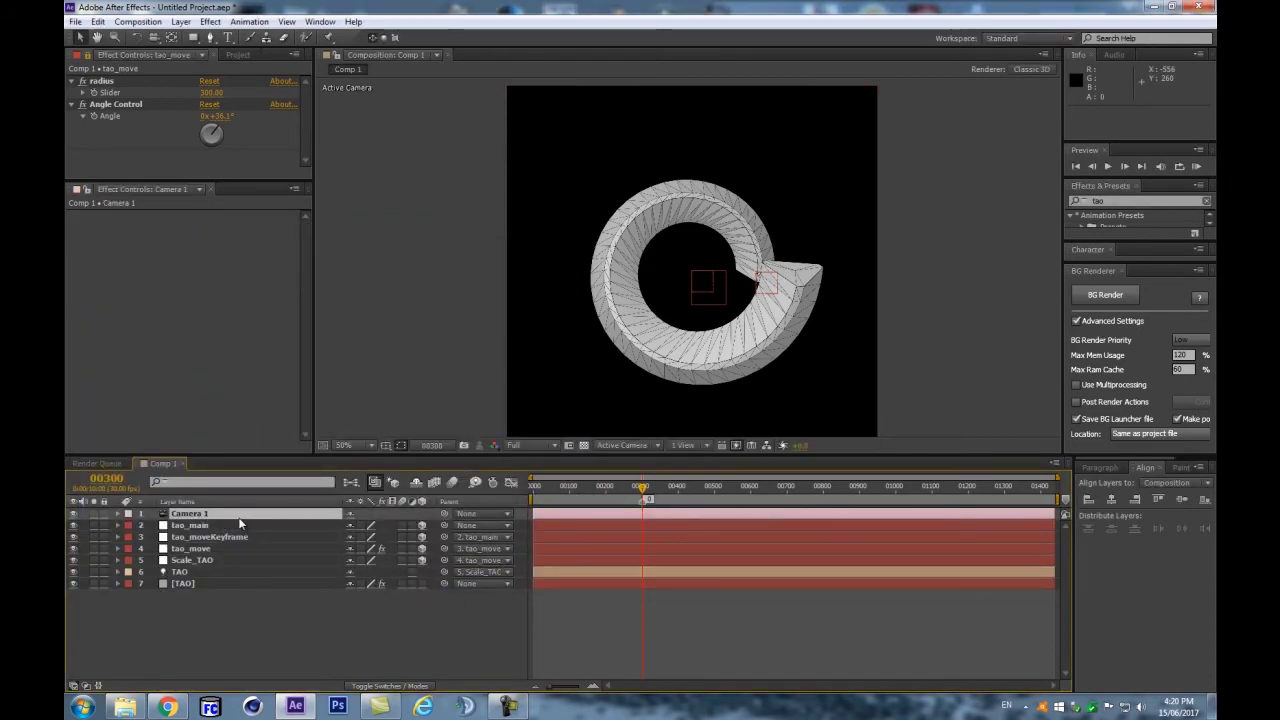
key(ctrl+alt+shift+y)
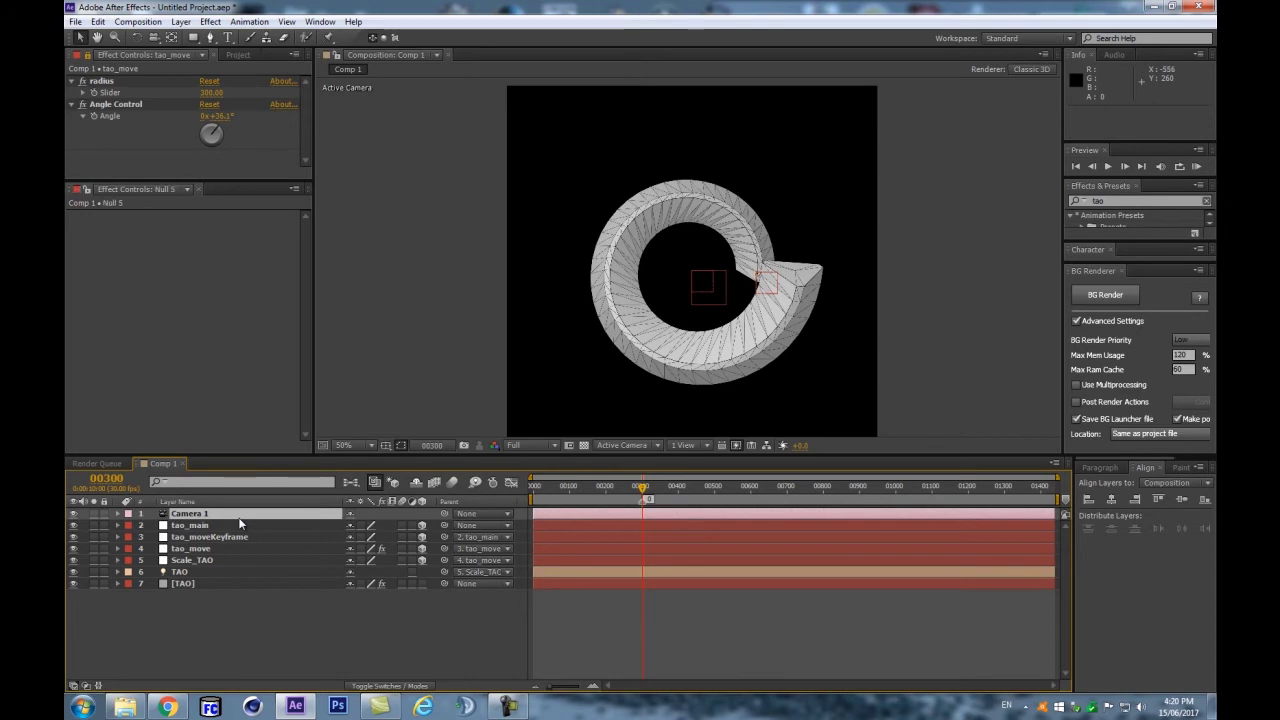
Step: Rename the new null object as Dolly
key(Return)
text(Di)
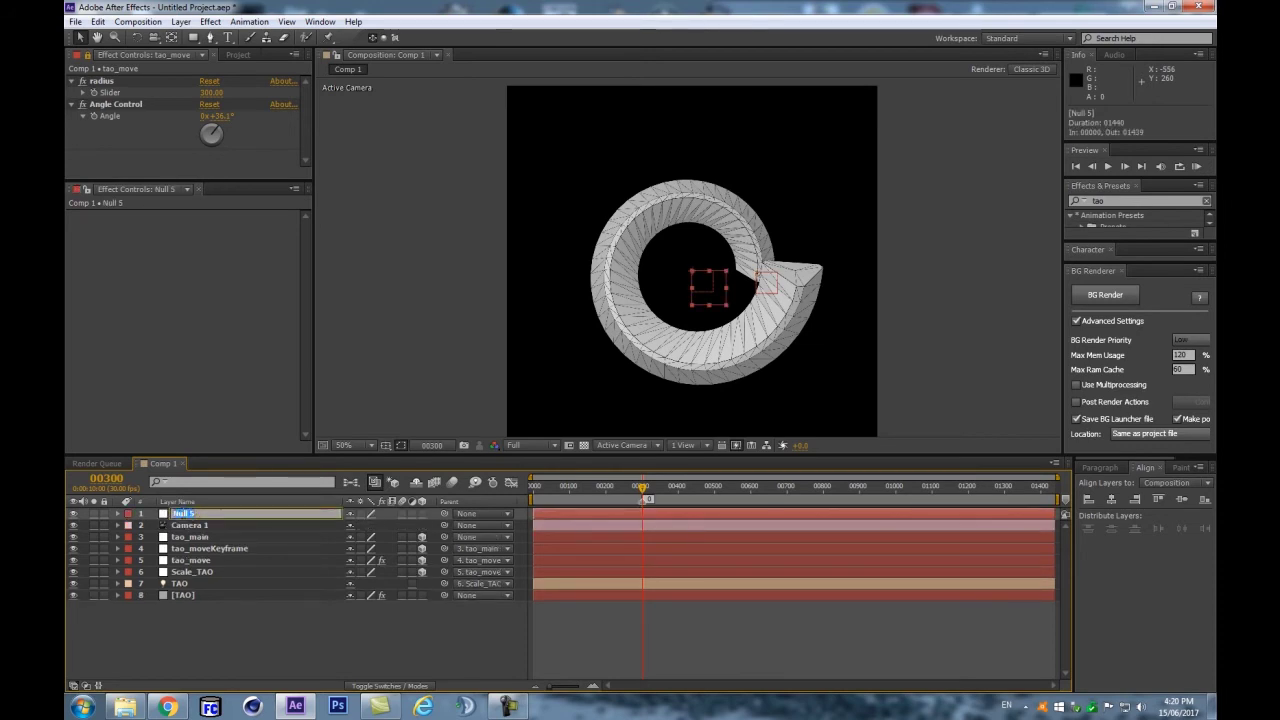
key(Return)
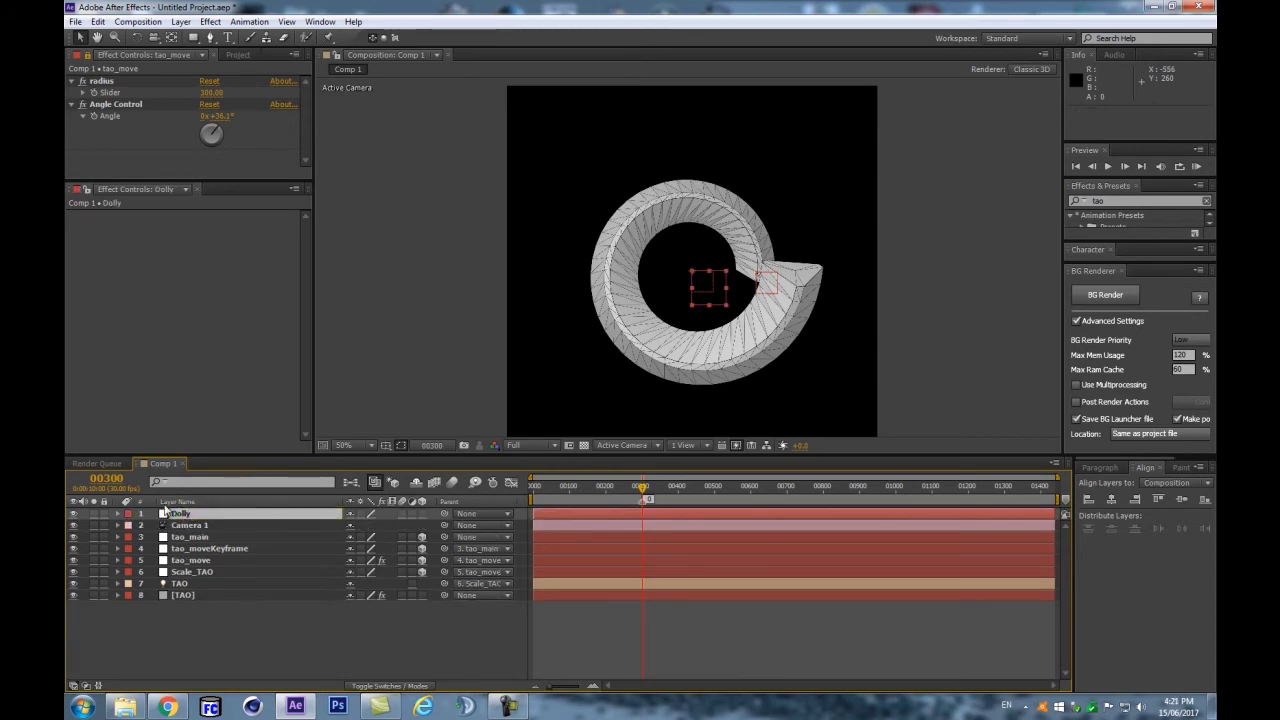
Step: Rename the null above Camera 1 as TargetCam and set its label color to Pink
click(182, 516)
key(Return)
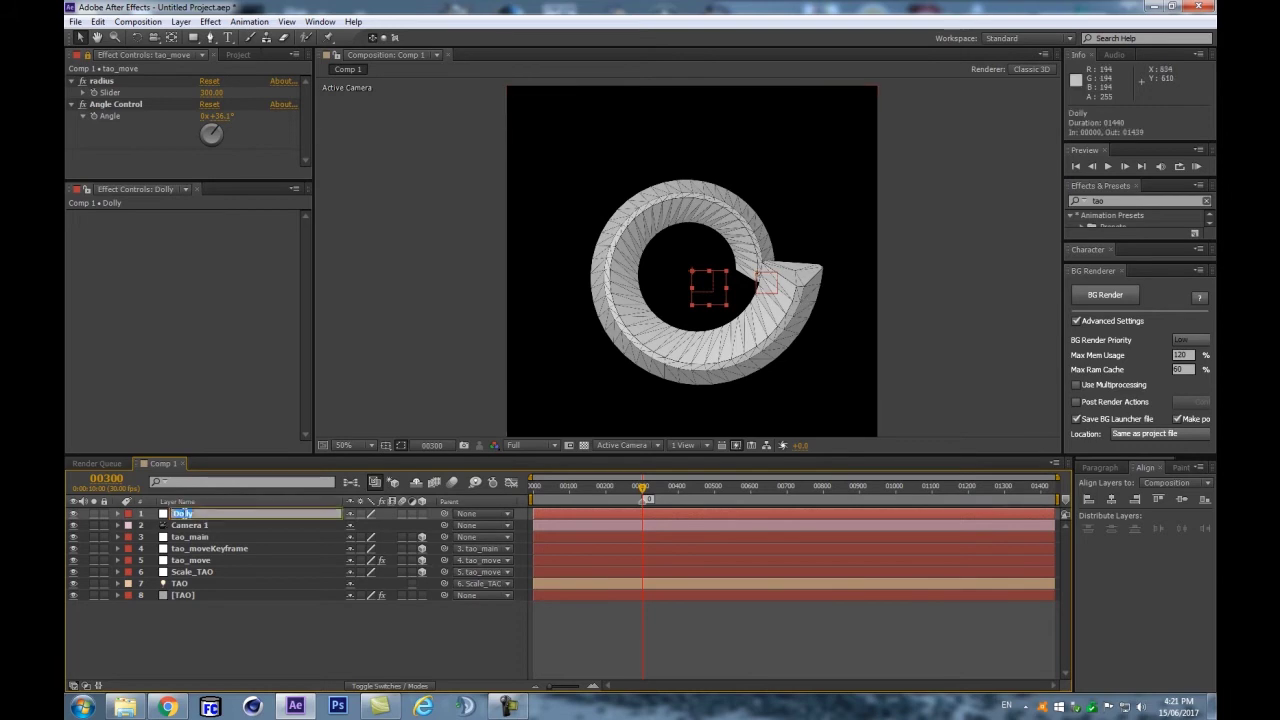
text(TargetCam)
key(Return)
click(128, 513)
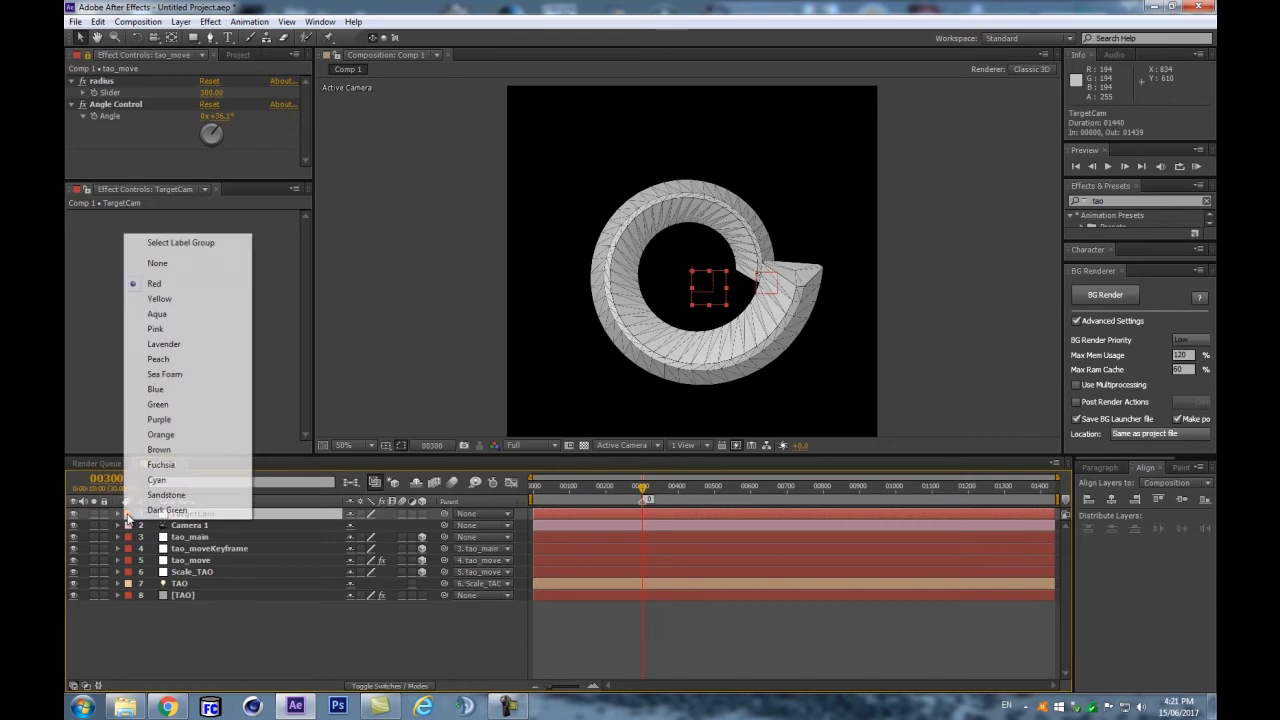
click(158, 329)
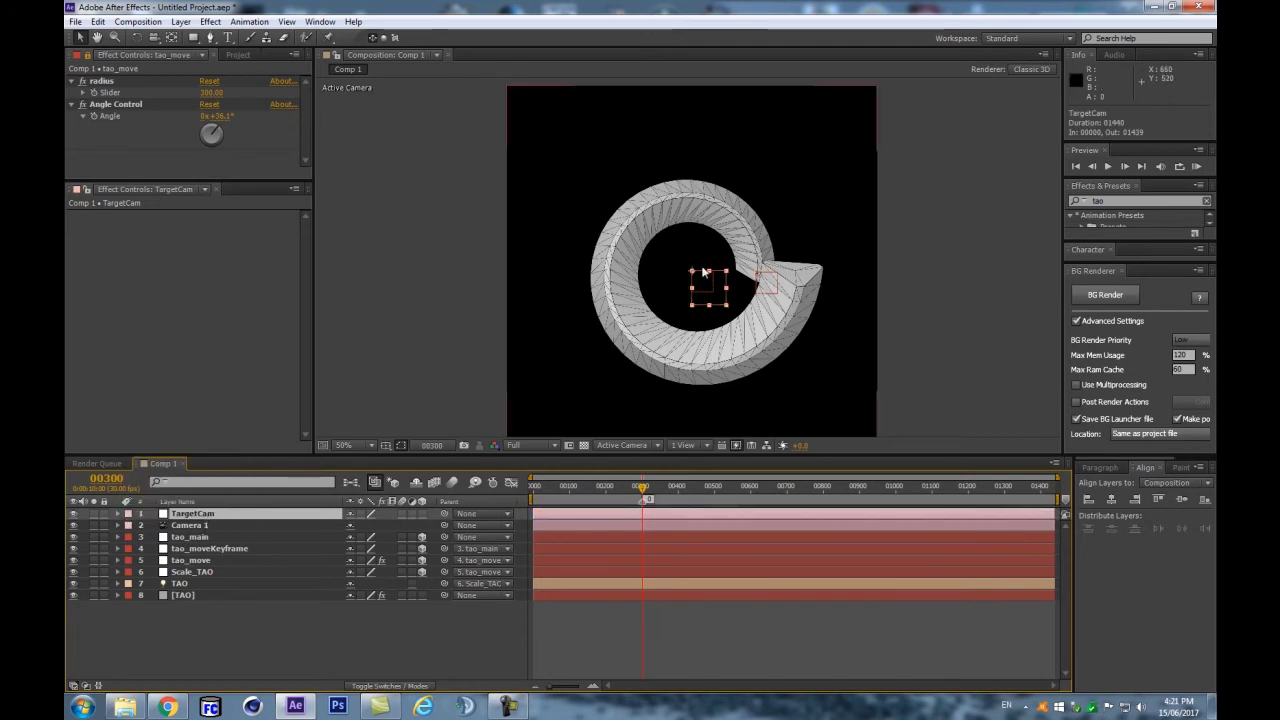
Step: Make TargetCam a 3D layer and parent Camera 1 to it
click(212, 527)
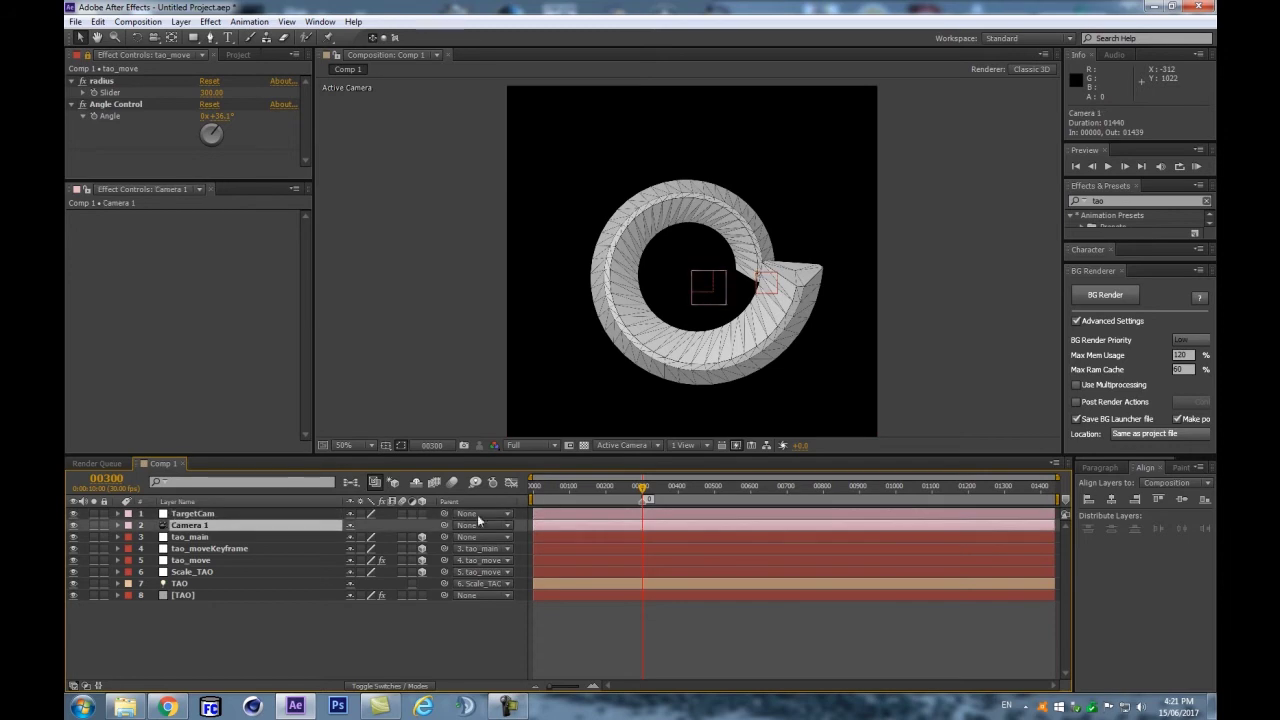
click(423, 514)
drag(444, 525, 196, 514)
click(196, 514)
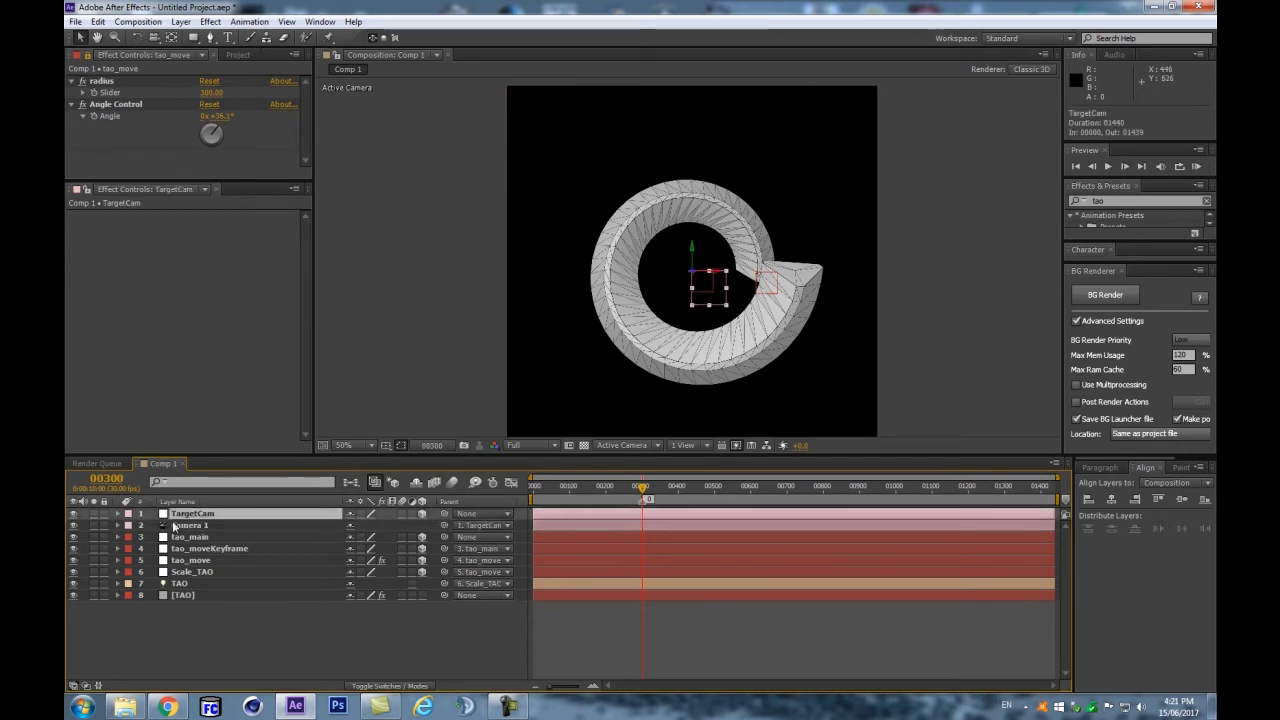
Step: Set TargetCam's Y Rotation to -90° so the camera views the spiral from the side
key(r)
drag(360, 537, 333, 549)
key(ctrl+z)
drag(327, 551, 322, 552)
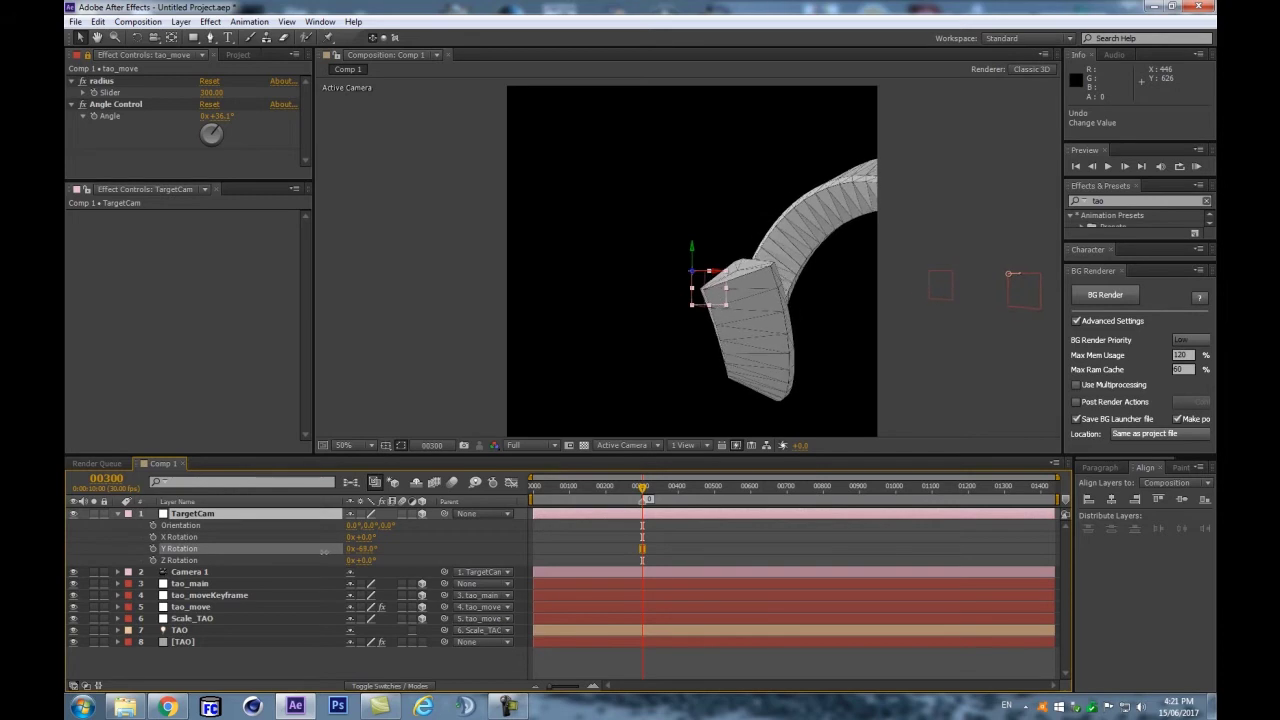
click(363, 550)
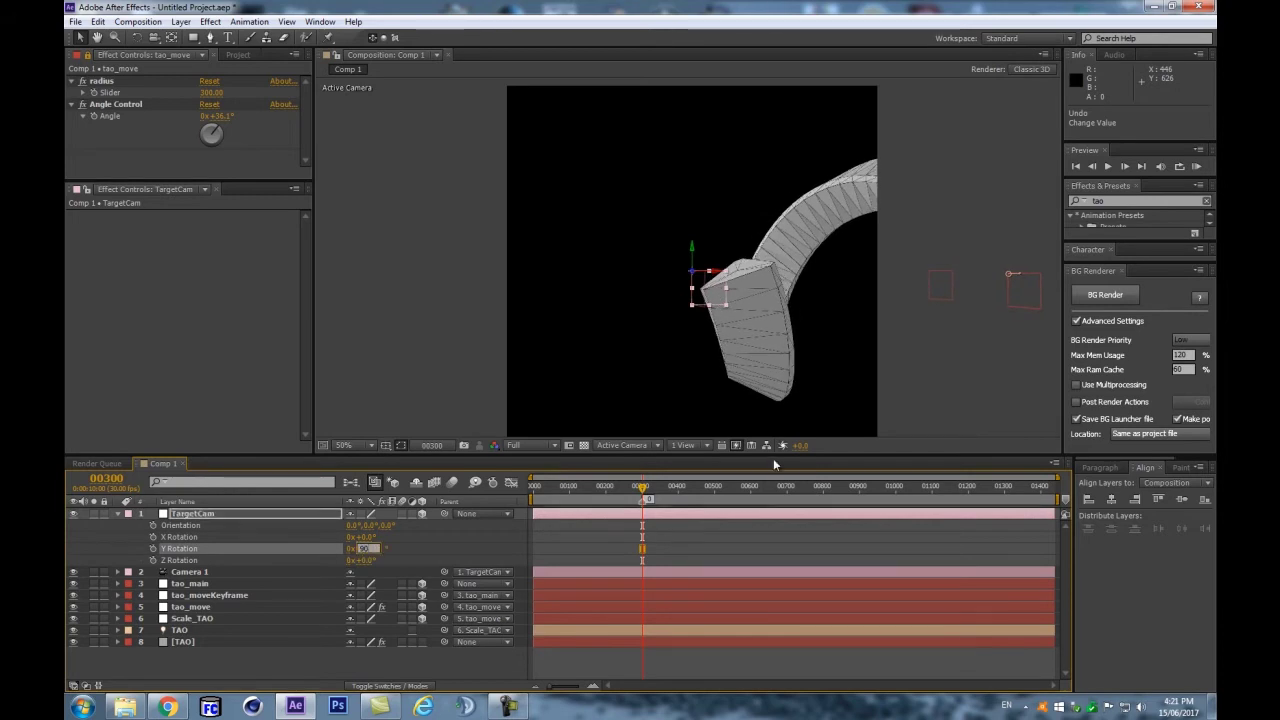
key(Return)
click(367, 549)
key(Return)
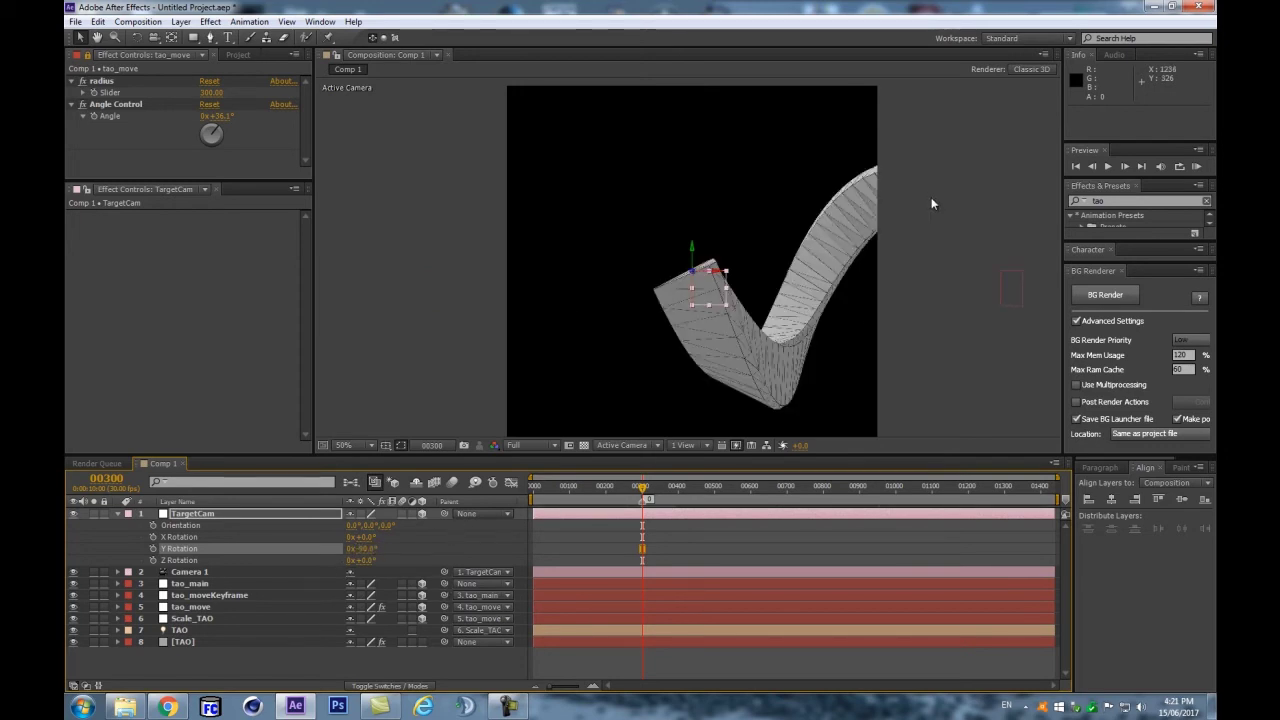
scroll(822, 218, down, 1)
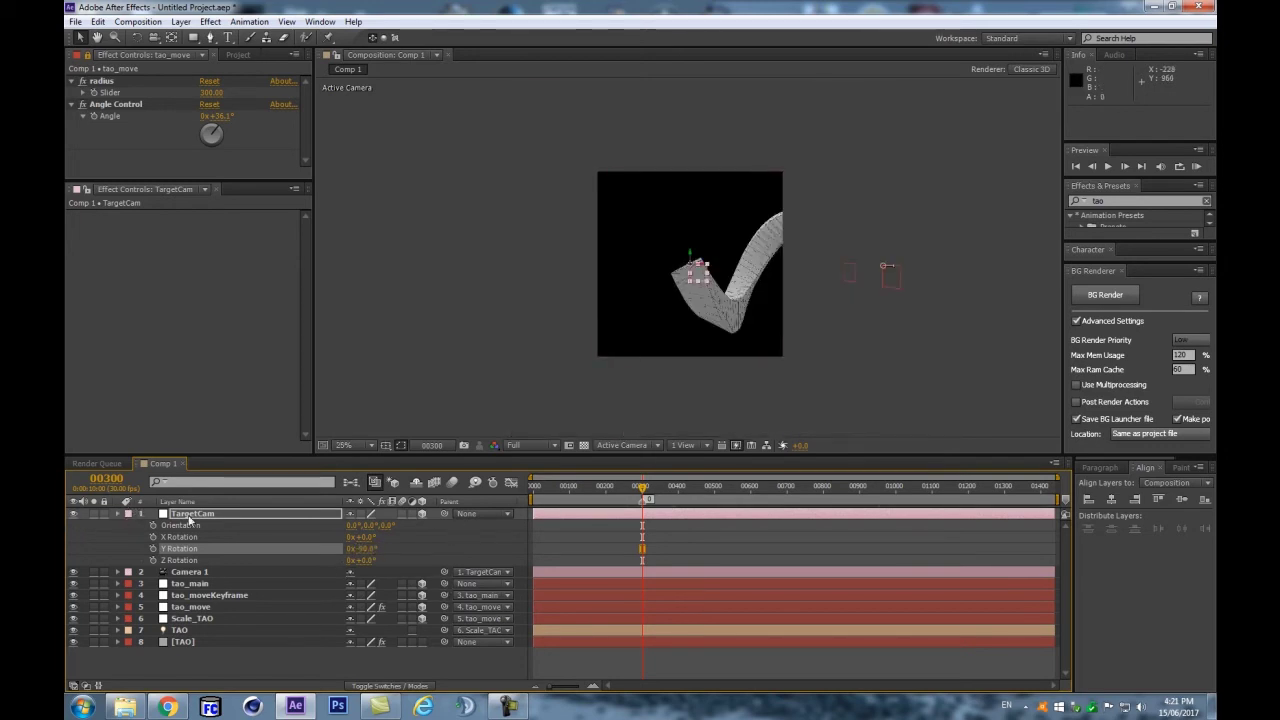
key(r)
Step: Move tao_main along the depth axis to a Z position of -445
click(208, 538)
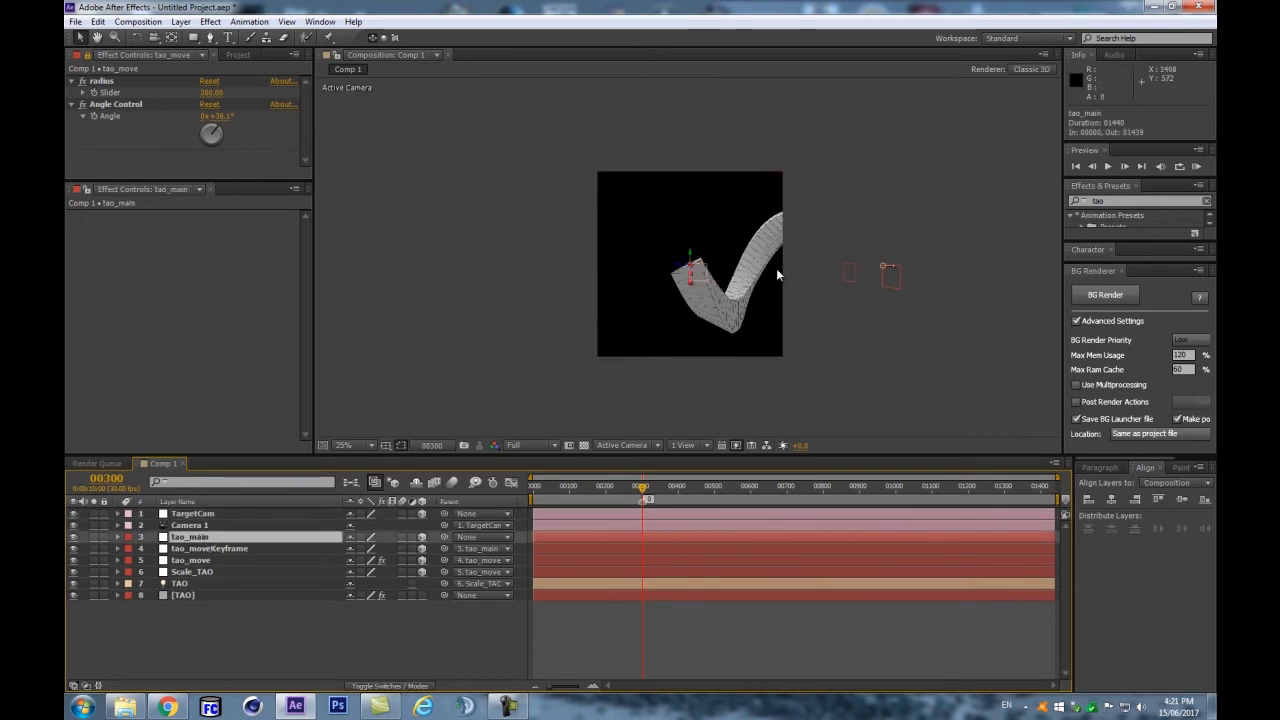
key(p)
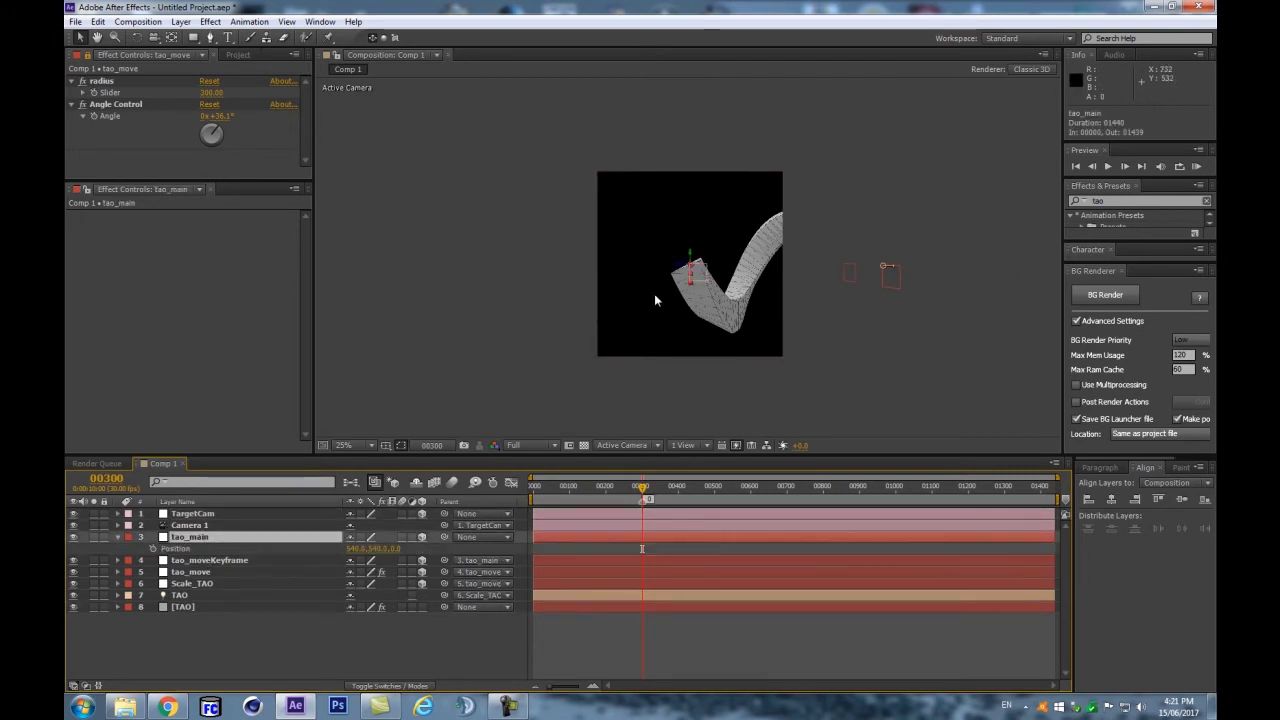
drag(696, 273, 820, 252)
key(ctrl+z)
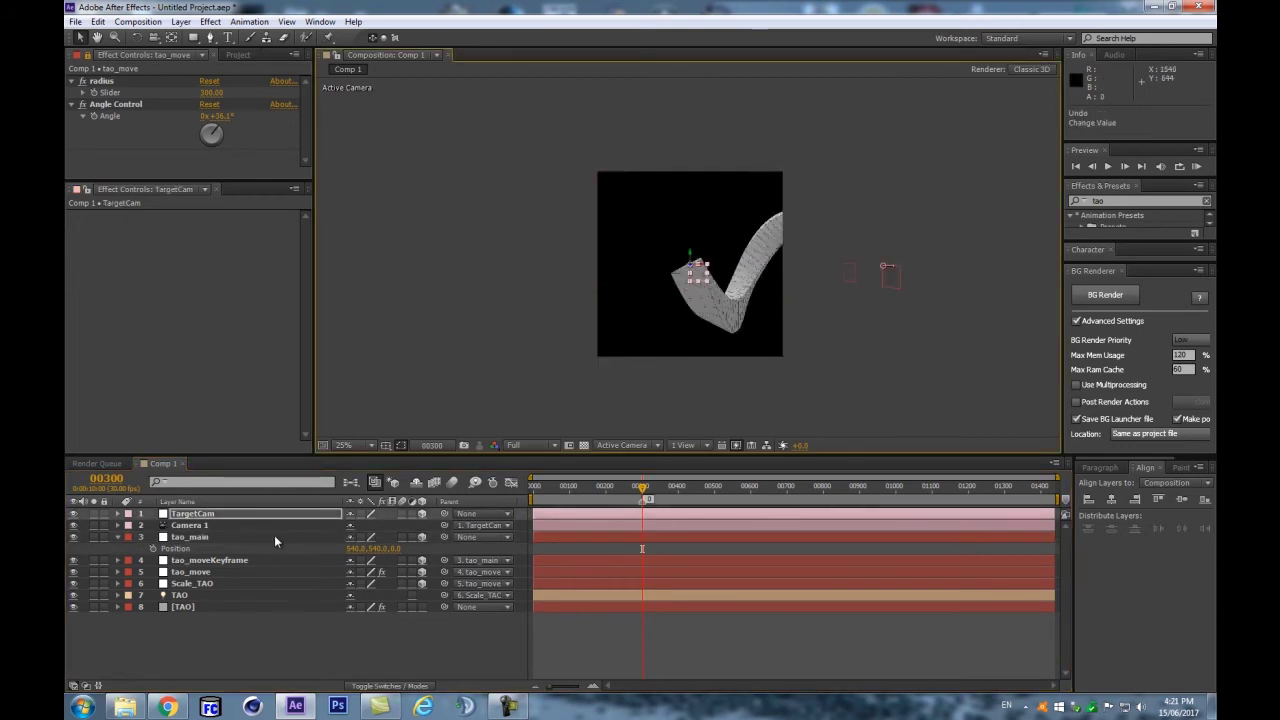
click(219, 517)
click(217, 538)
drag(360, 550, 493, 526)
key(ctrl+z)
drag(380, 556, 315, 535)
scroll(702, 317, up, 2)
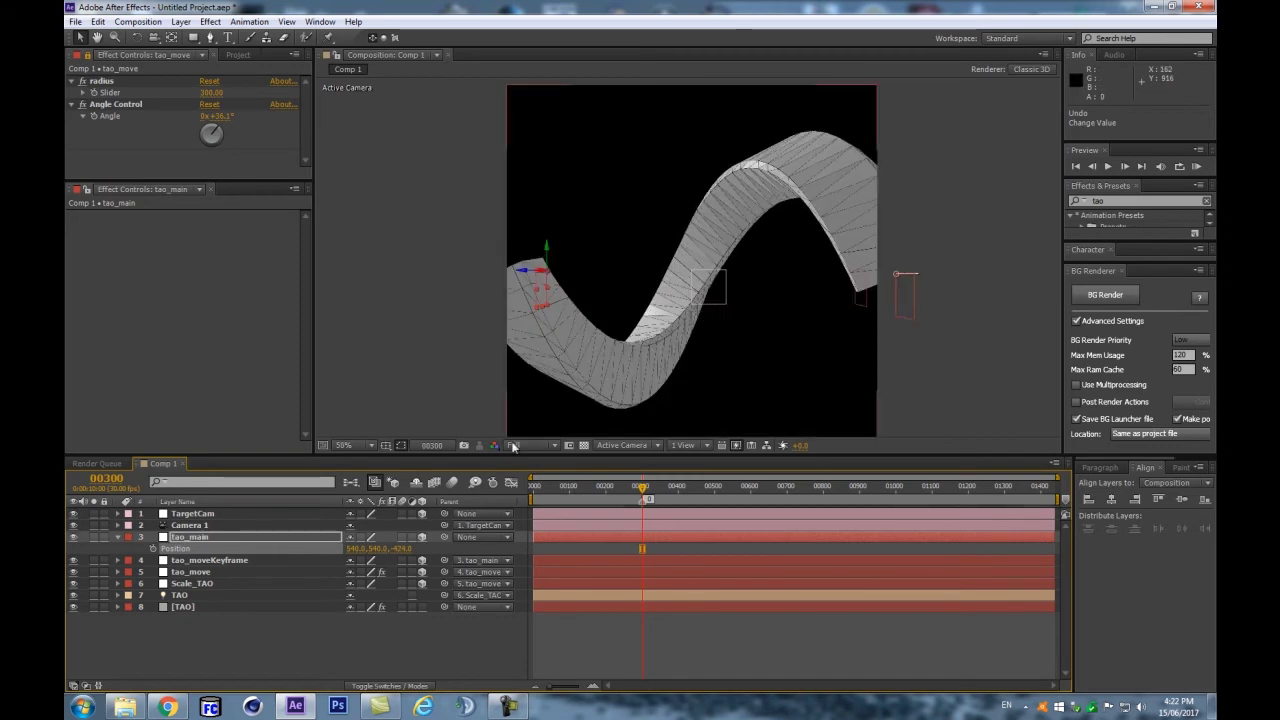
drag(402, 550, 388, 549)
Step: Set the number of segment Sides to 4 in the Tao effect on the TAO solid
click(190, 607)
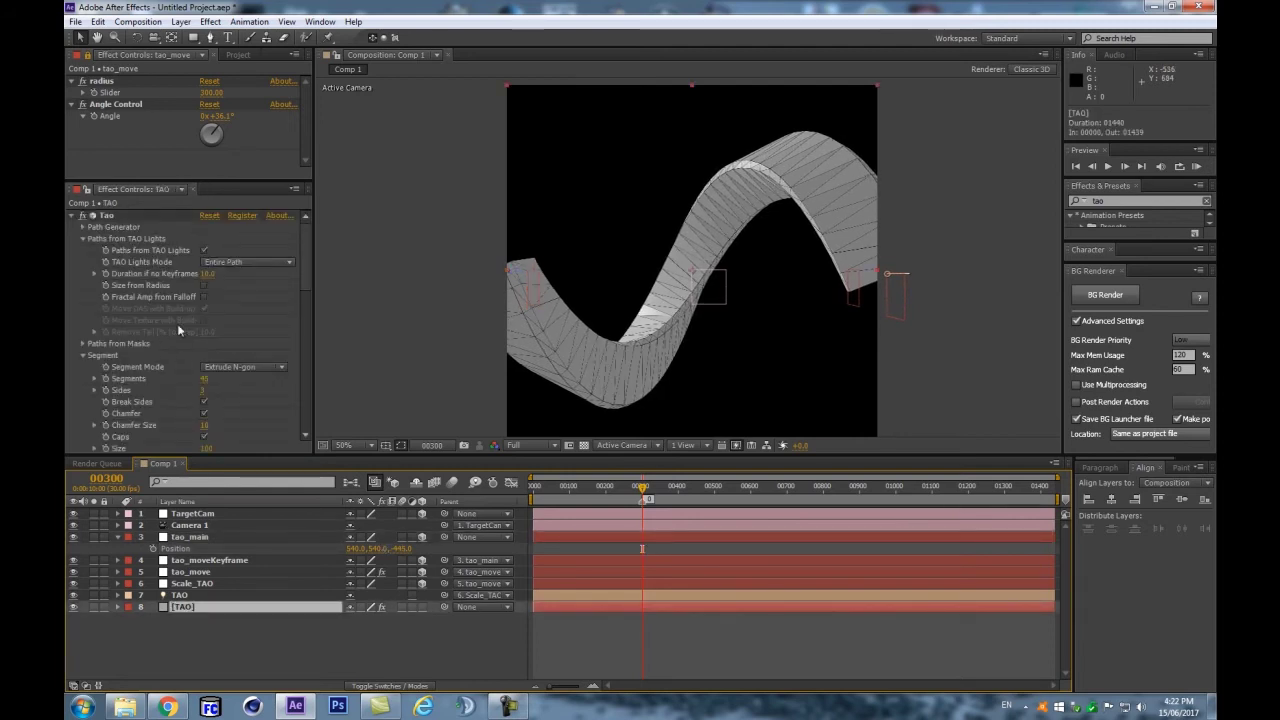
scroll(185, 345, down, 1)
click(203, 359)
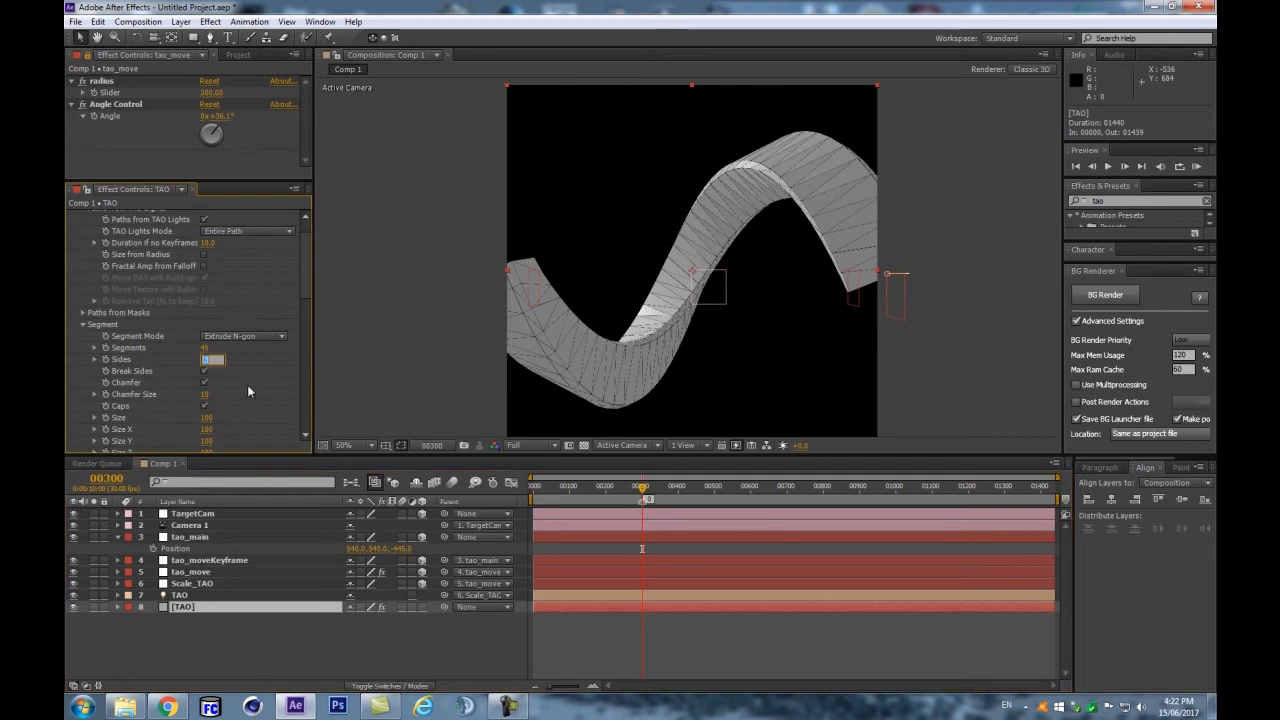
text(4)
key(Return)
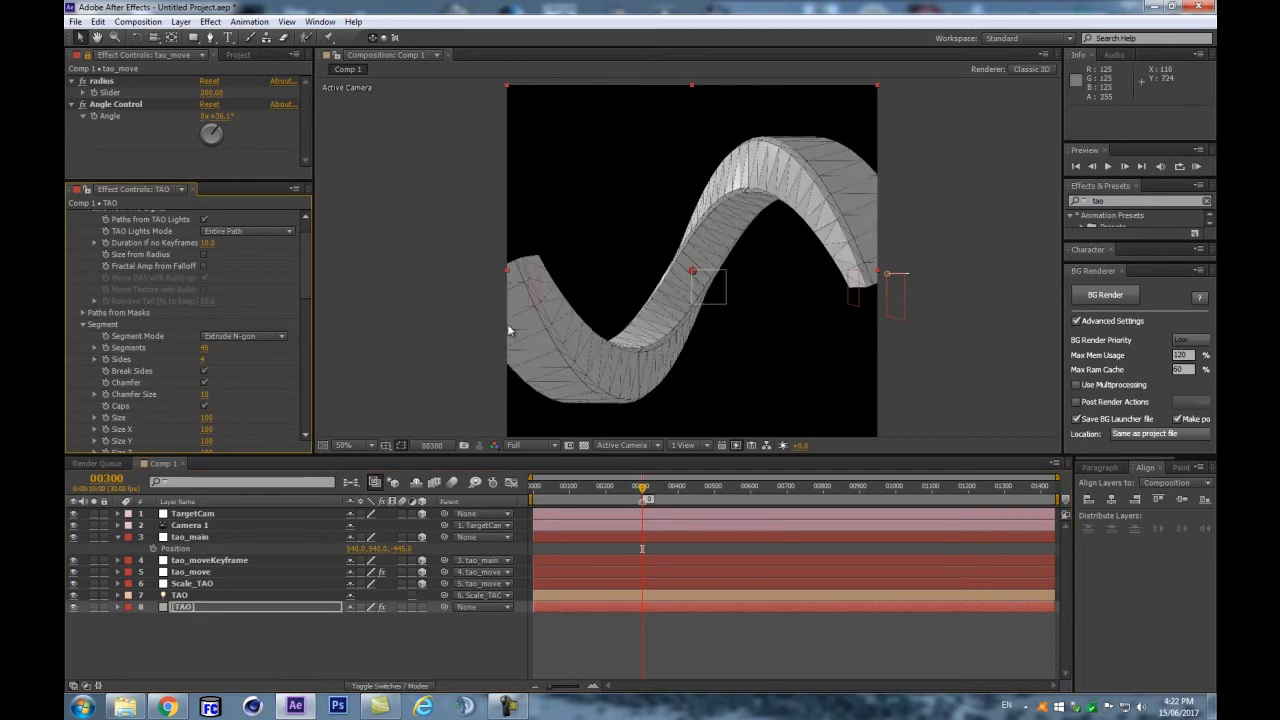
Step: Turn off Chamfer for the Tao segment
click(205, 382)
click(205, 383)
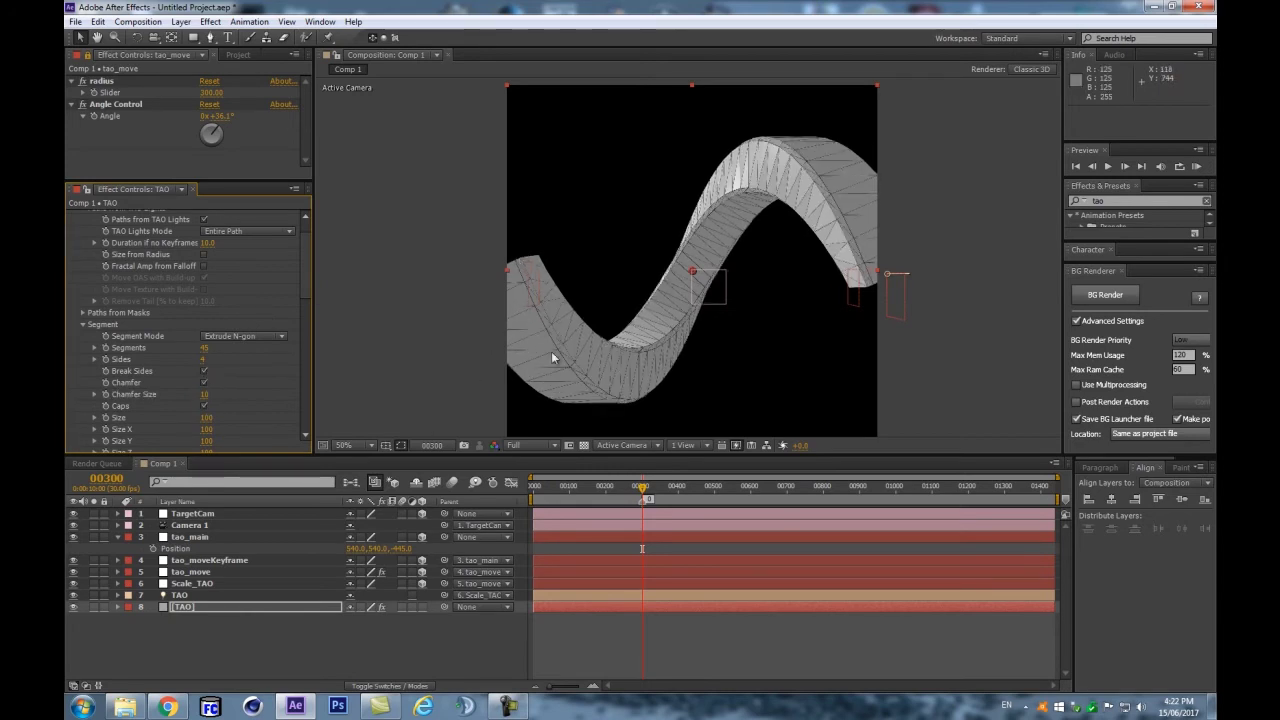
click(205, 382)
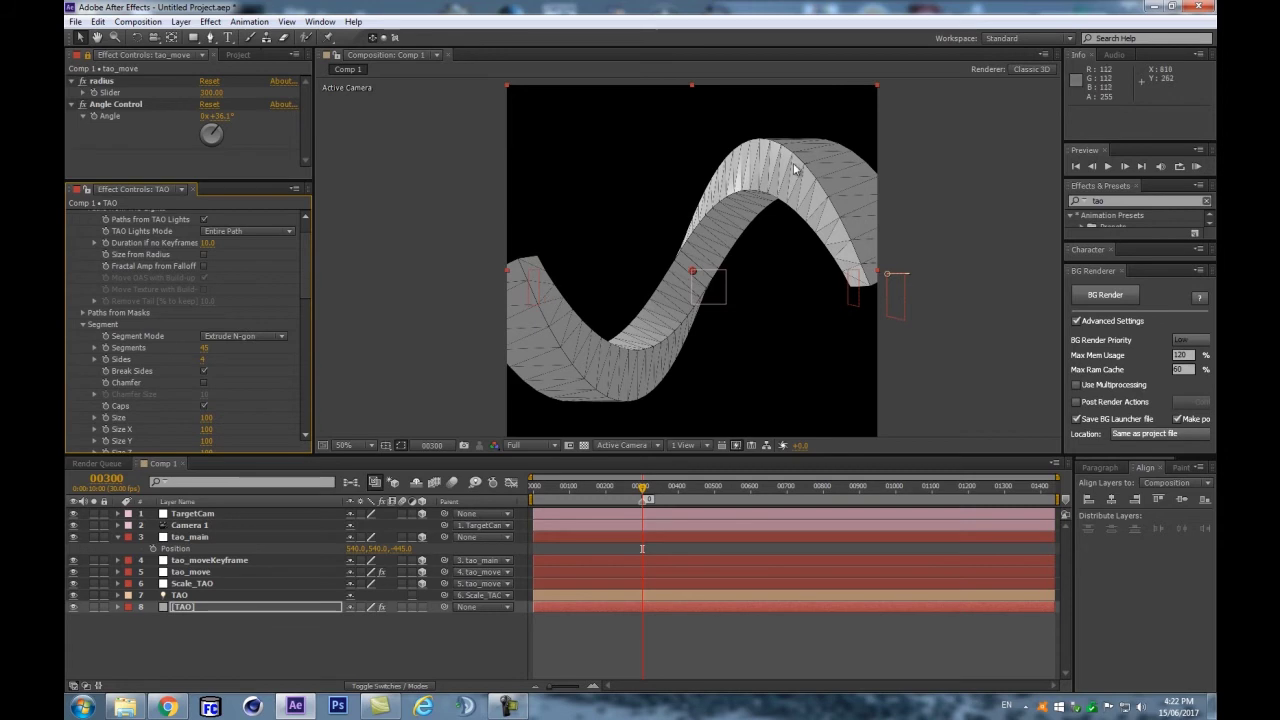
Step: Flatten the Tao segment profile by reducing Size Y to 20
scroll(260, 415, down, 2)
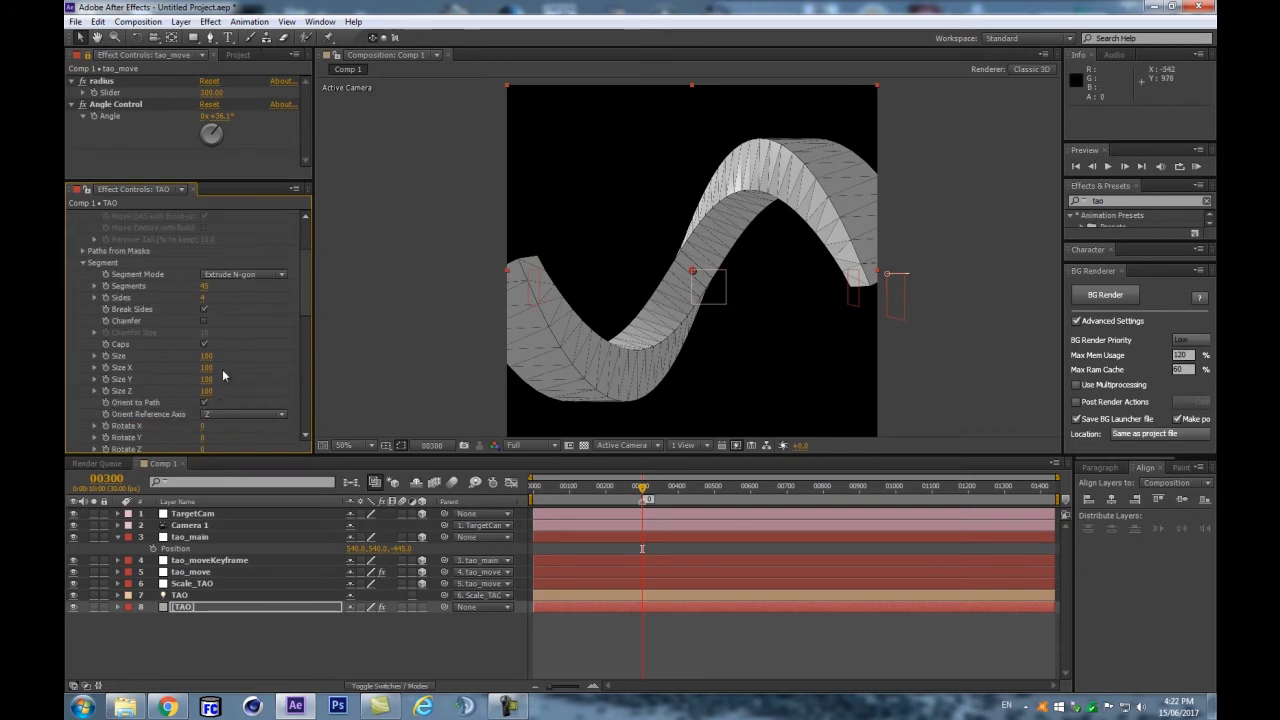
drag(222, 369, 153, 377)
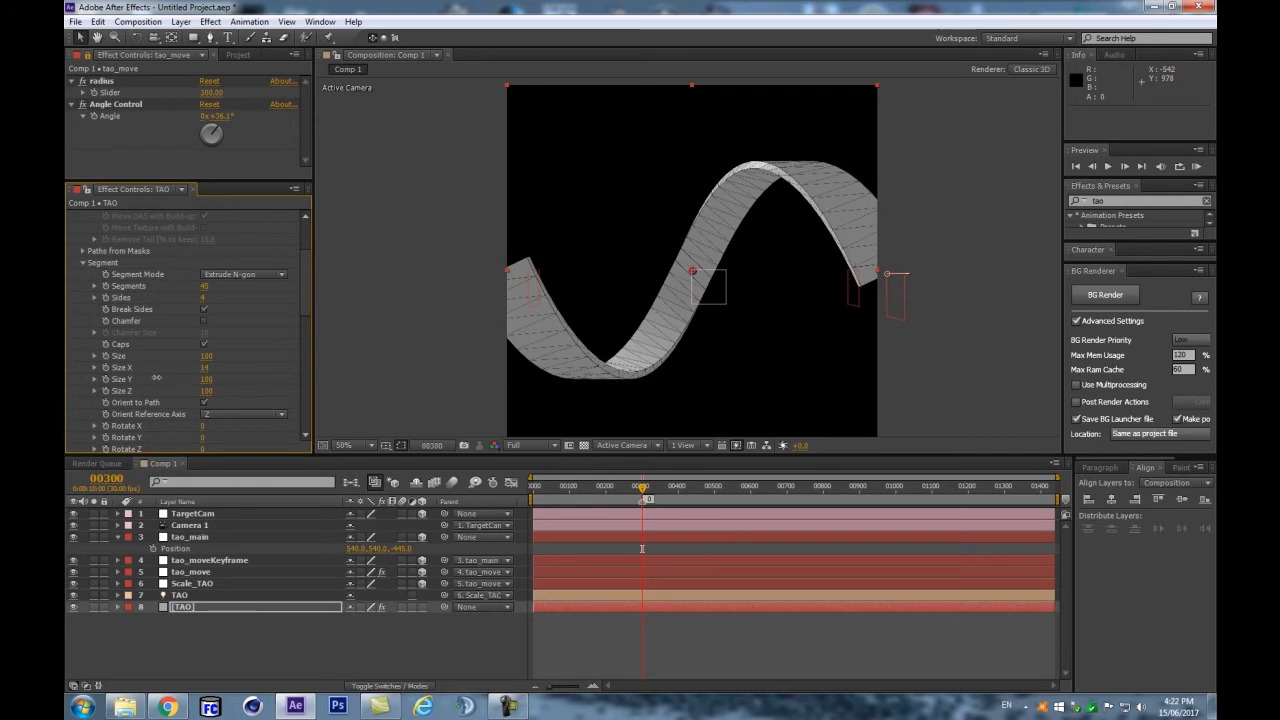
key(ctrl+z)
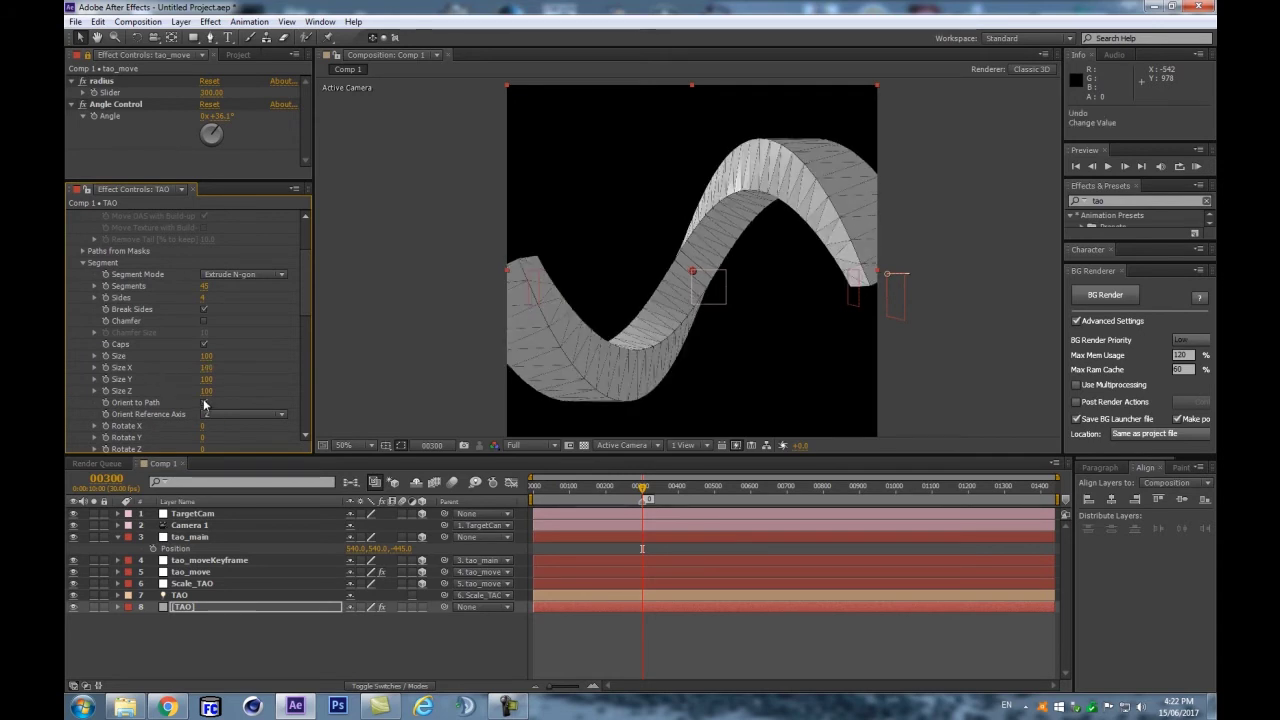
drag(205, 368, 163, 383)
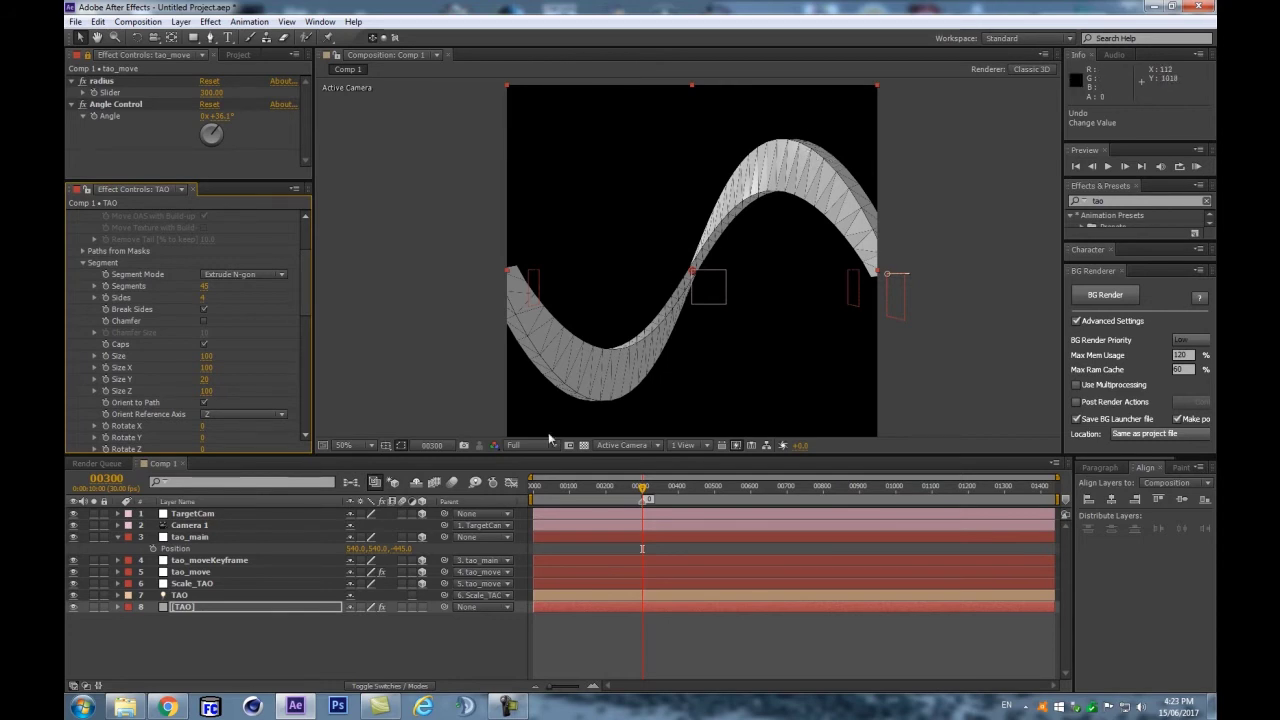
Step: Set the Tao tessellation to Quads, comparing the mesh lines with the Triangles option
scroll(256, 354, down, 5)
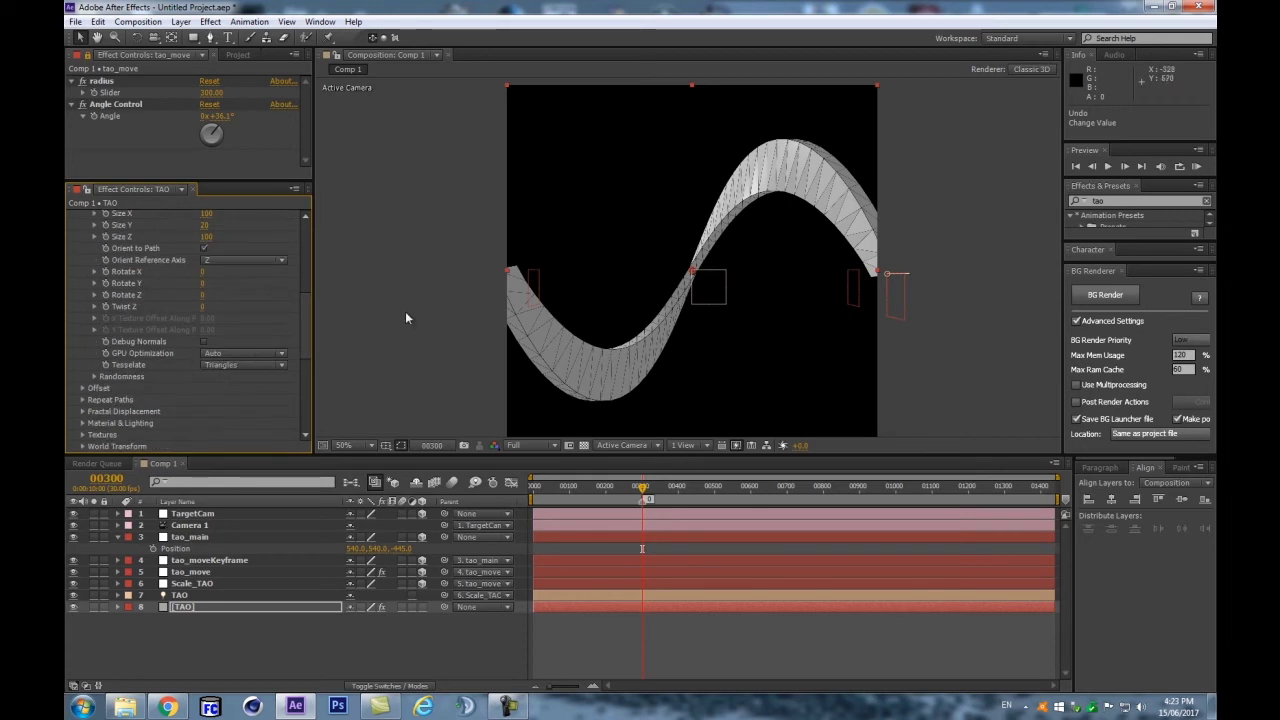
click(235, 365)
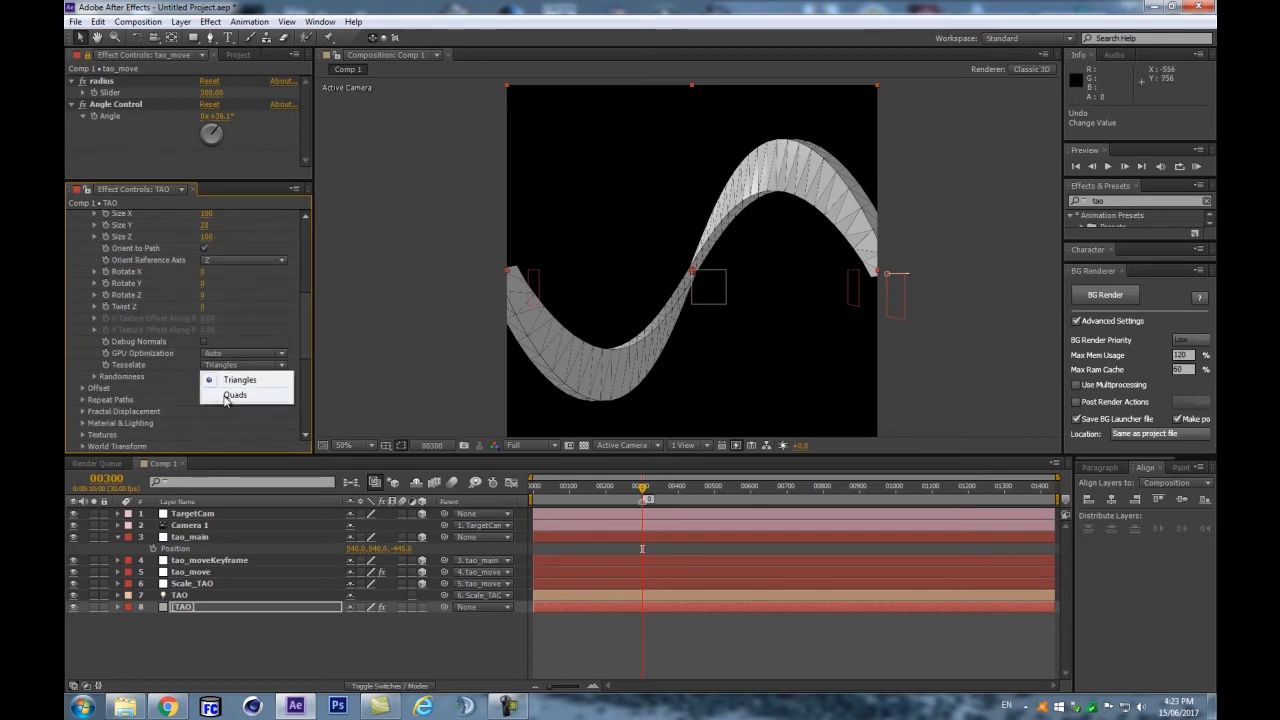
click(242, 396)
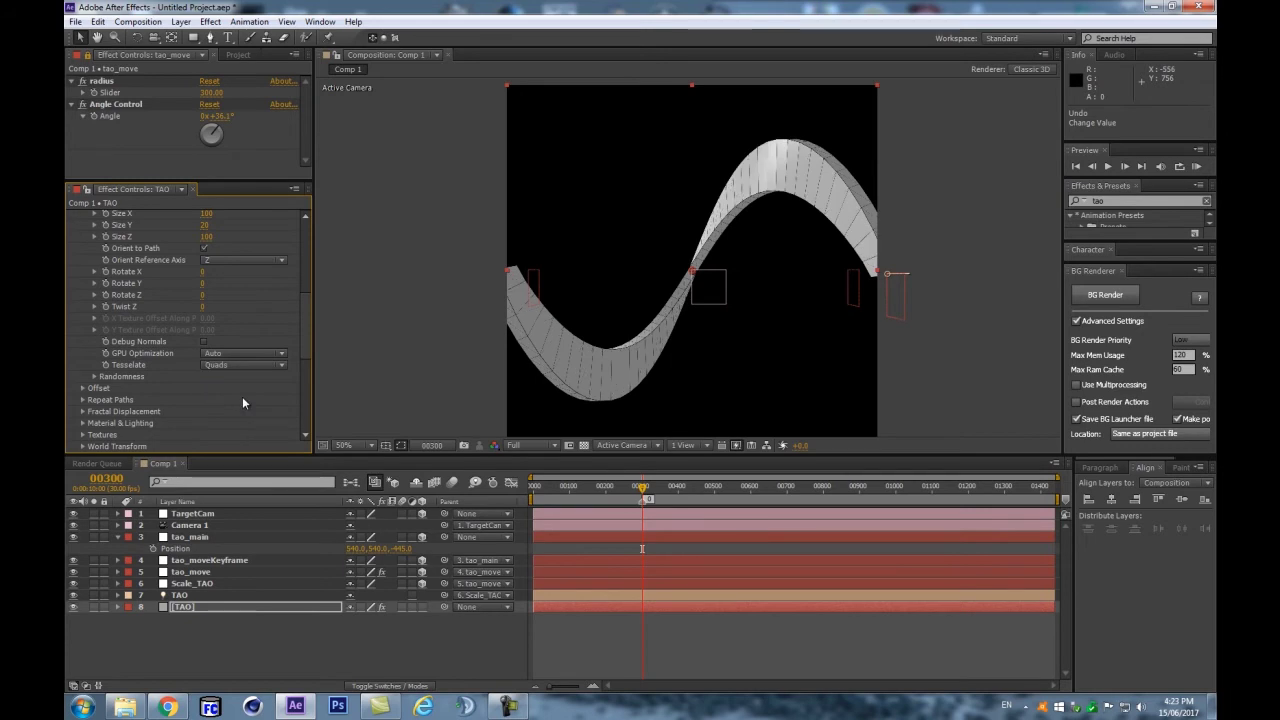
key(period)
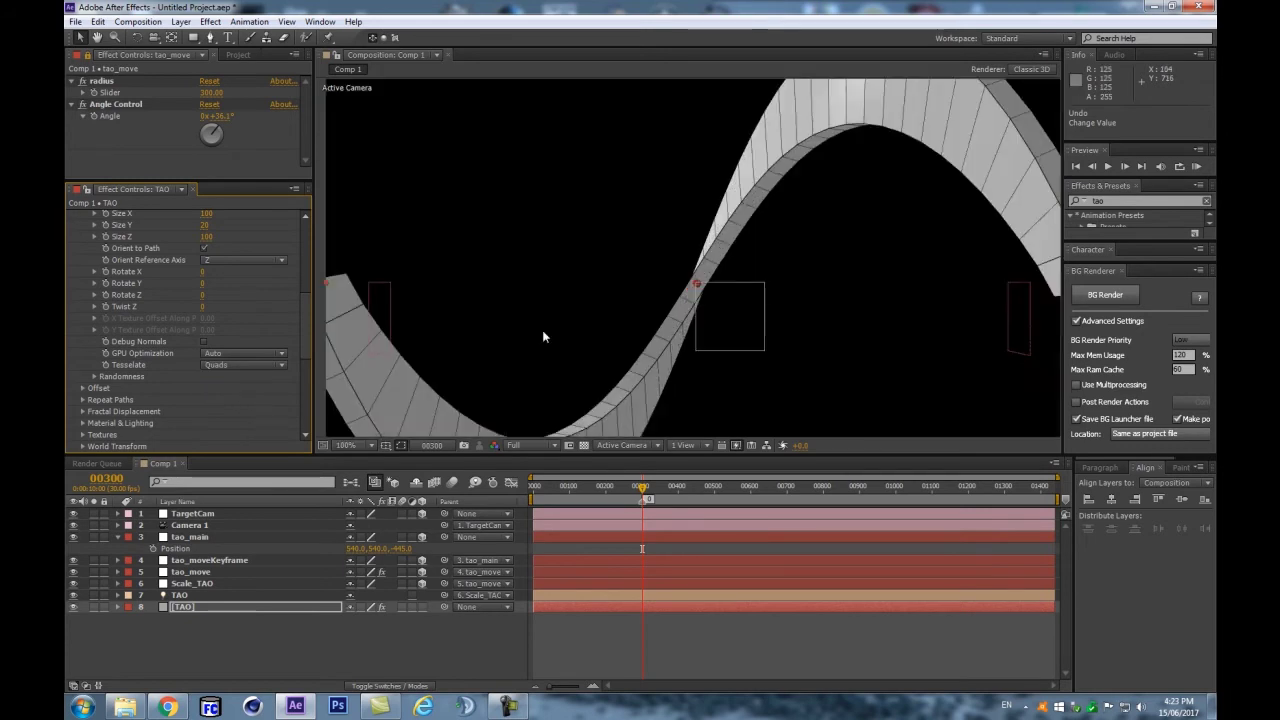
key(comma)
click(240, 365)
click(242, 384)
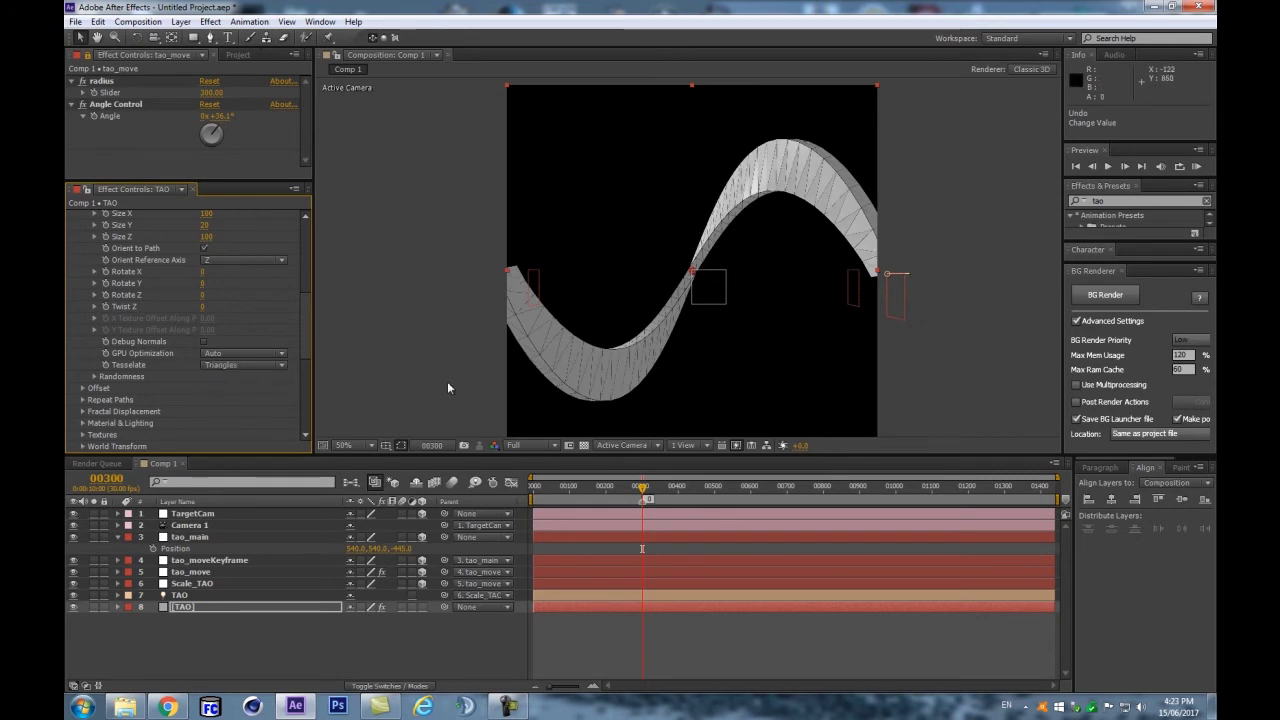
click(233, 367)
click(248, 397)
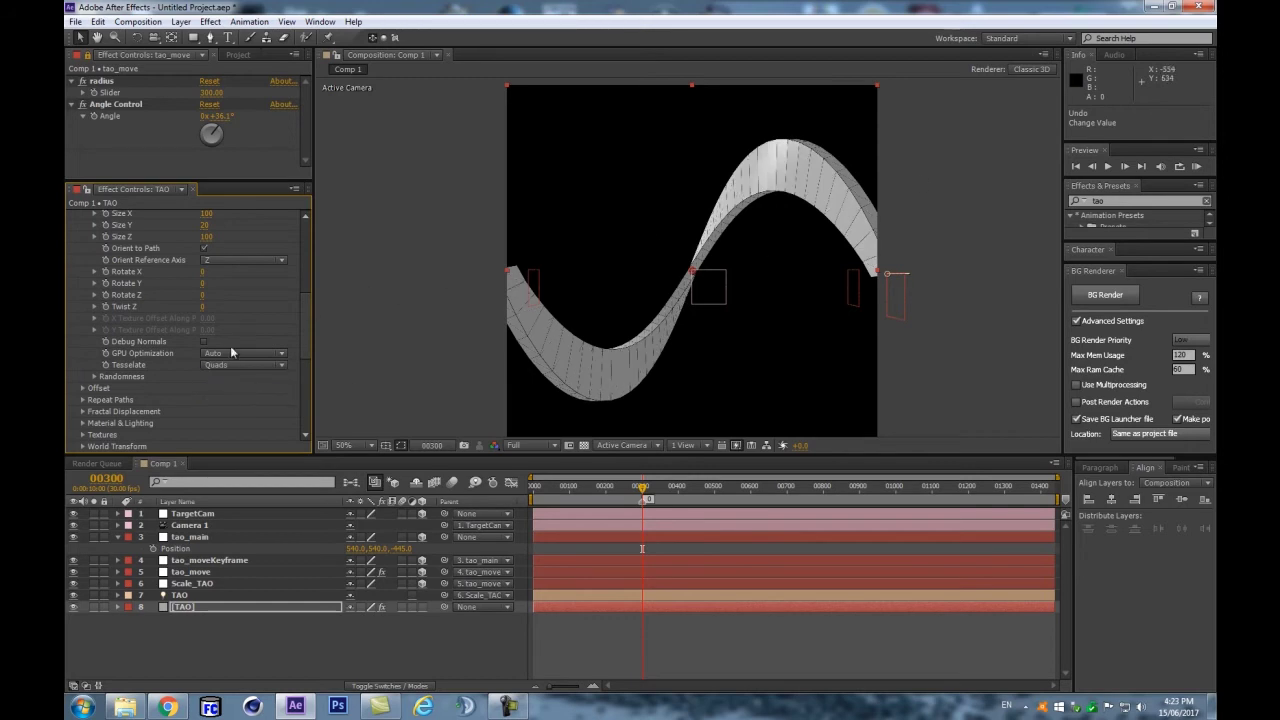
Step: Set the second-pass wireframe's SP Line Size to 2.0 in the Tao rendering settings and inspect the lines up close
drag(305, 342, 316, 414)
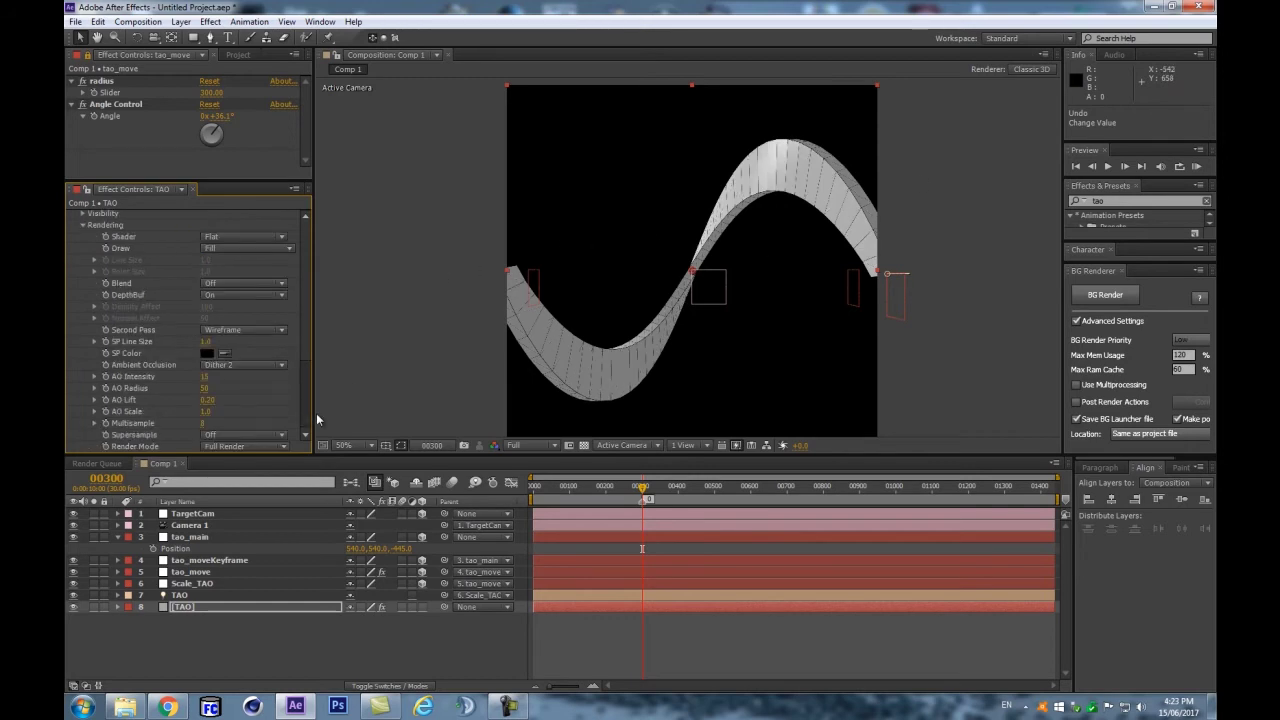
click(206, 343)
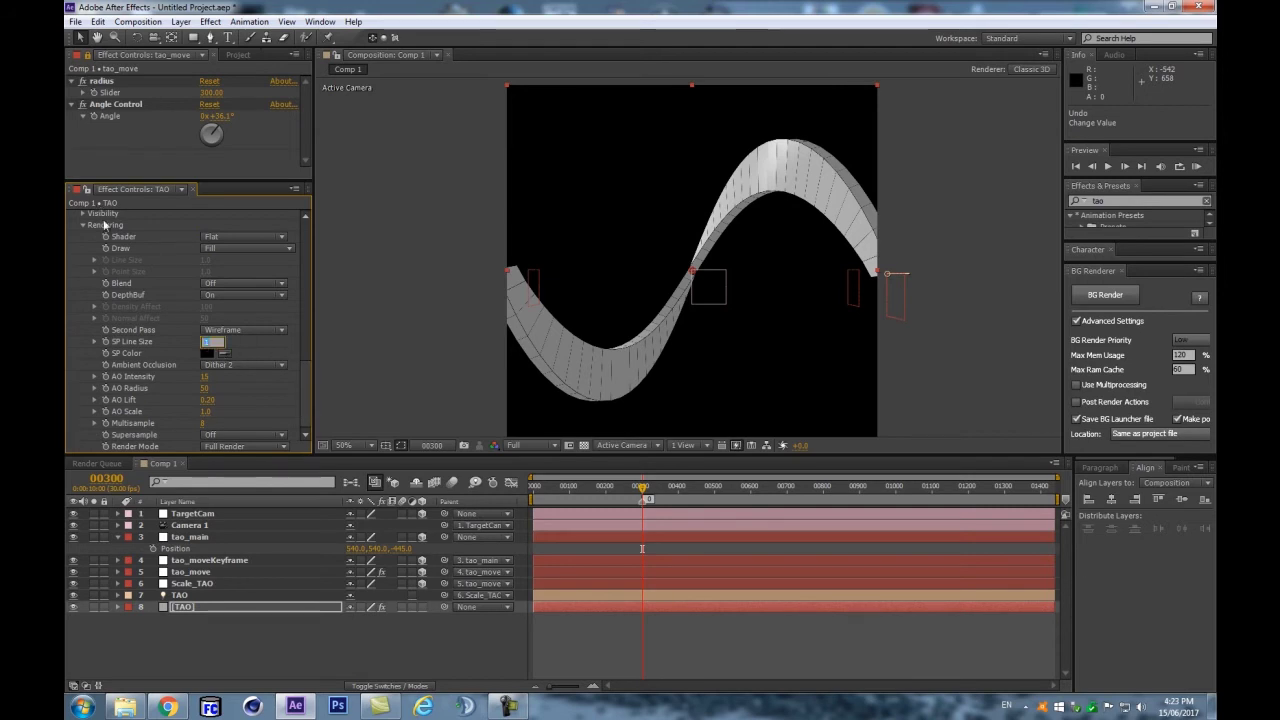
key(Return)
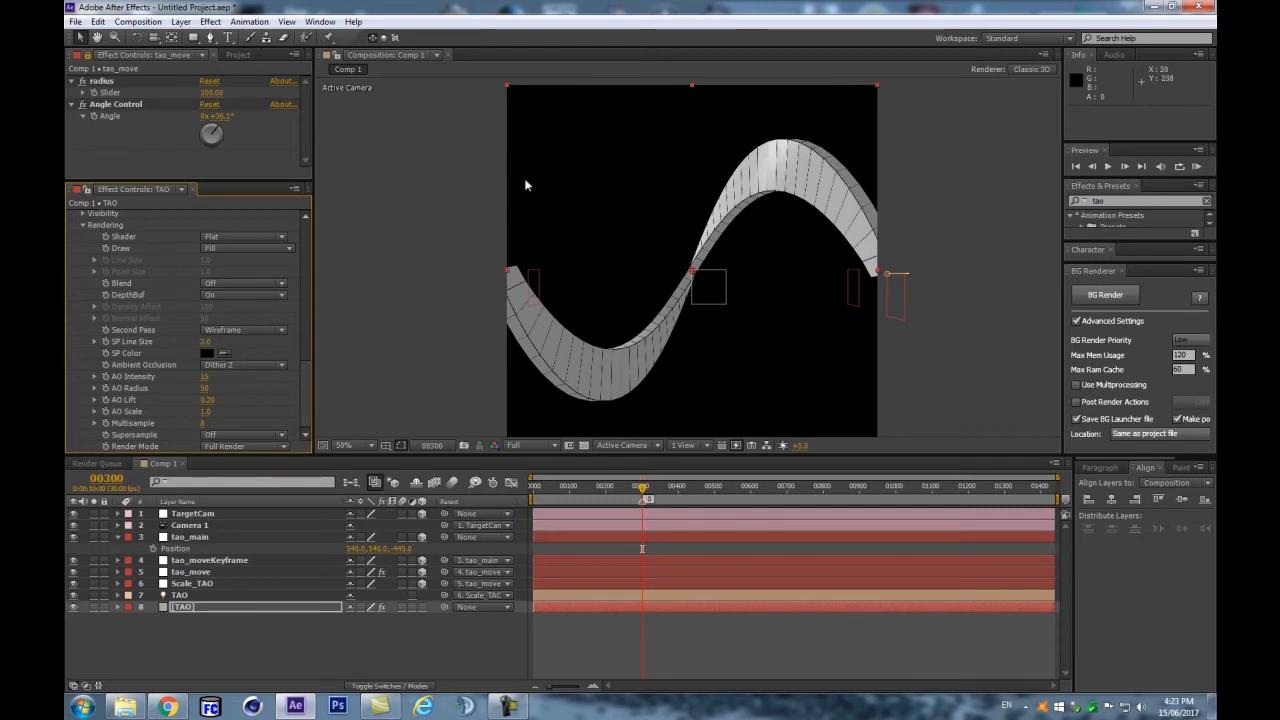
scroll(526, 184, up, 1)
drag(426, 282, 459, 165)
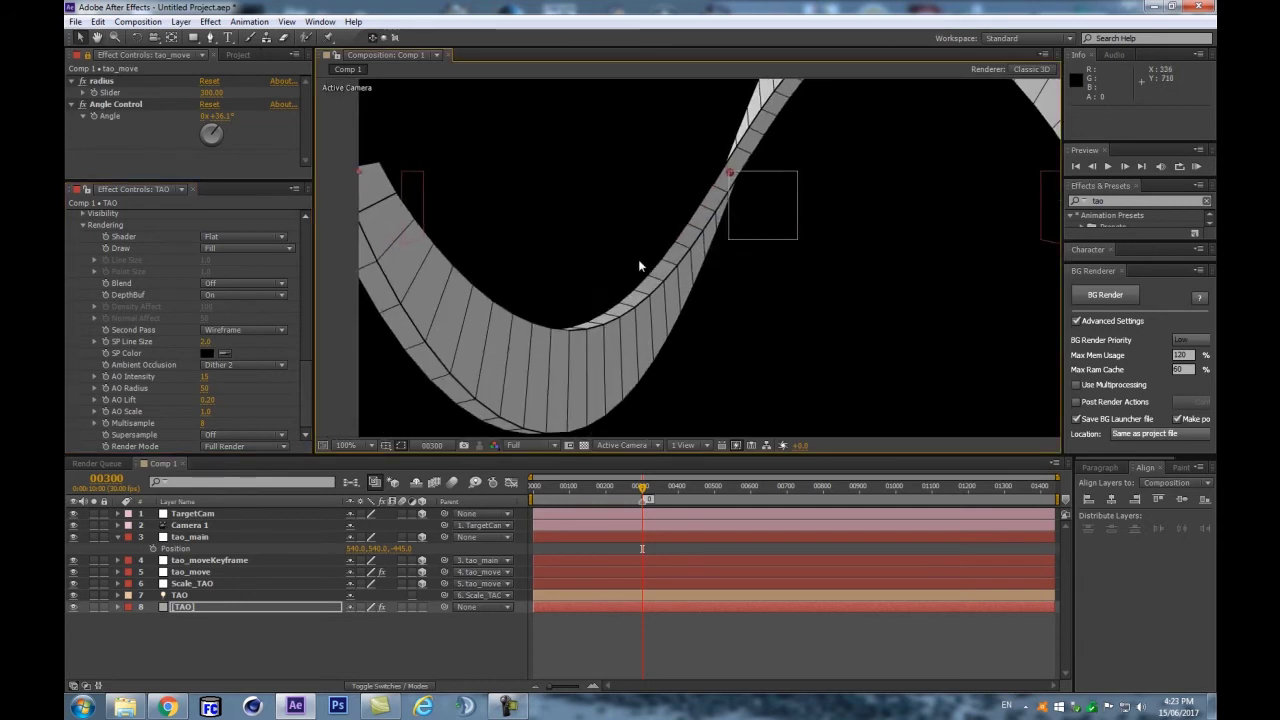
key(comma)
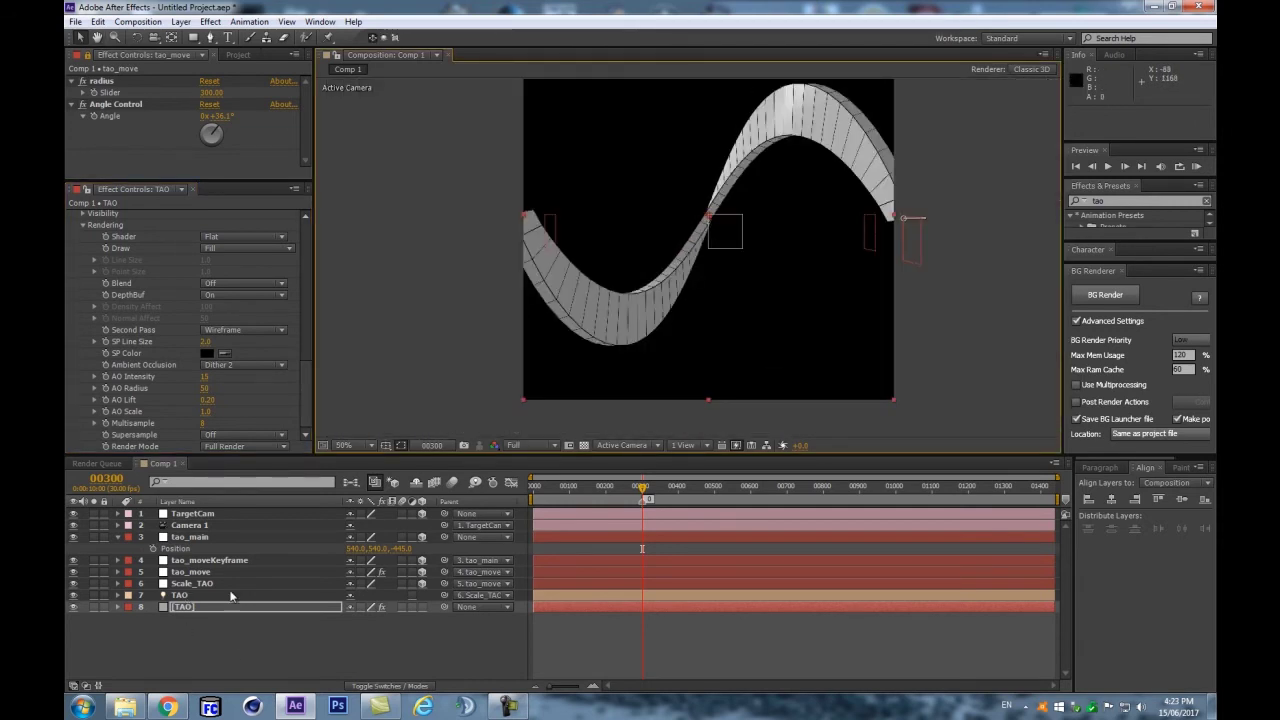
Step: Select the tao_move layer, then display the project's items and enlarge the area listing them
click(247, 654)
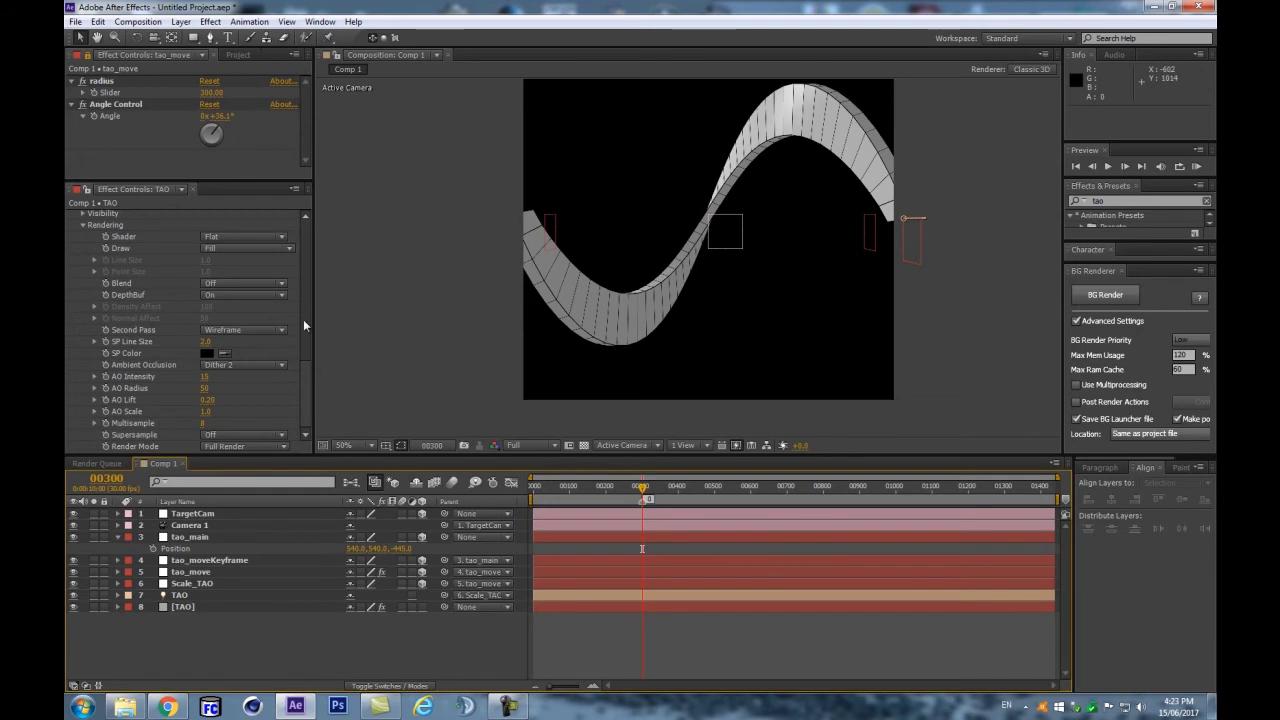
click(191, 575)
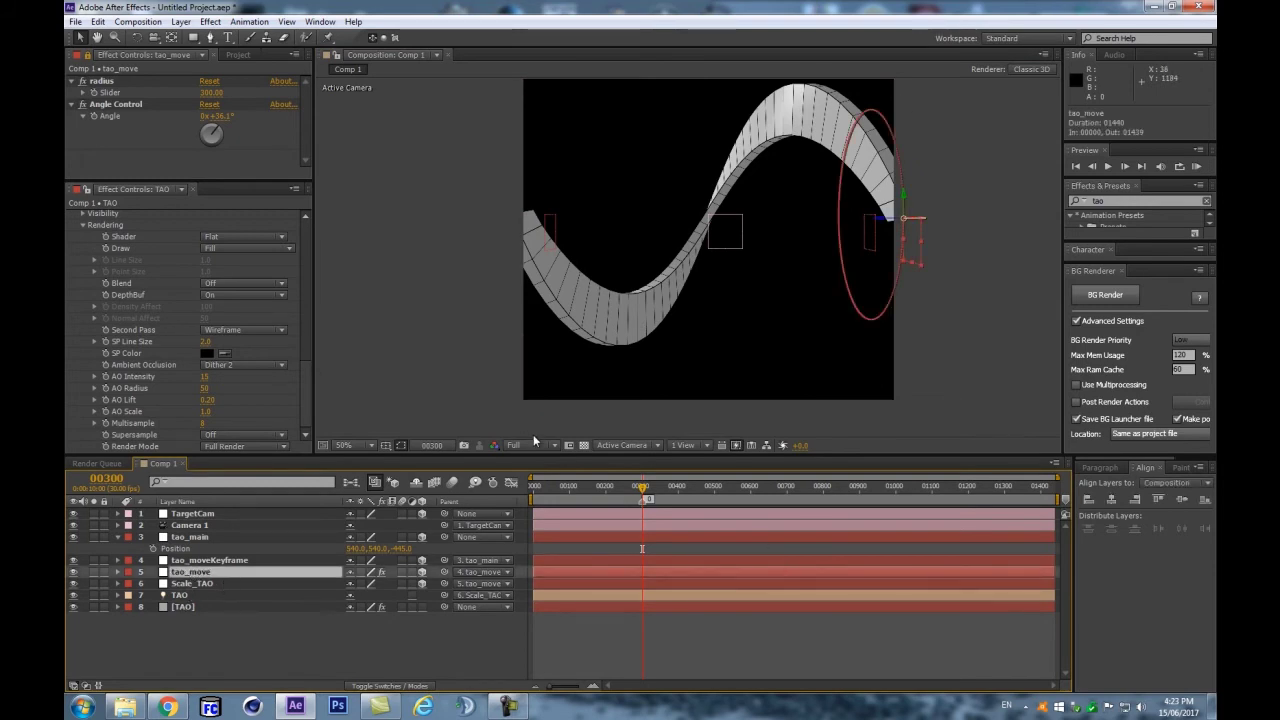
click(236, 56)
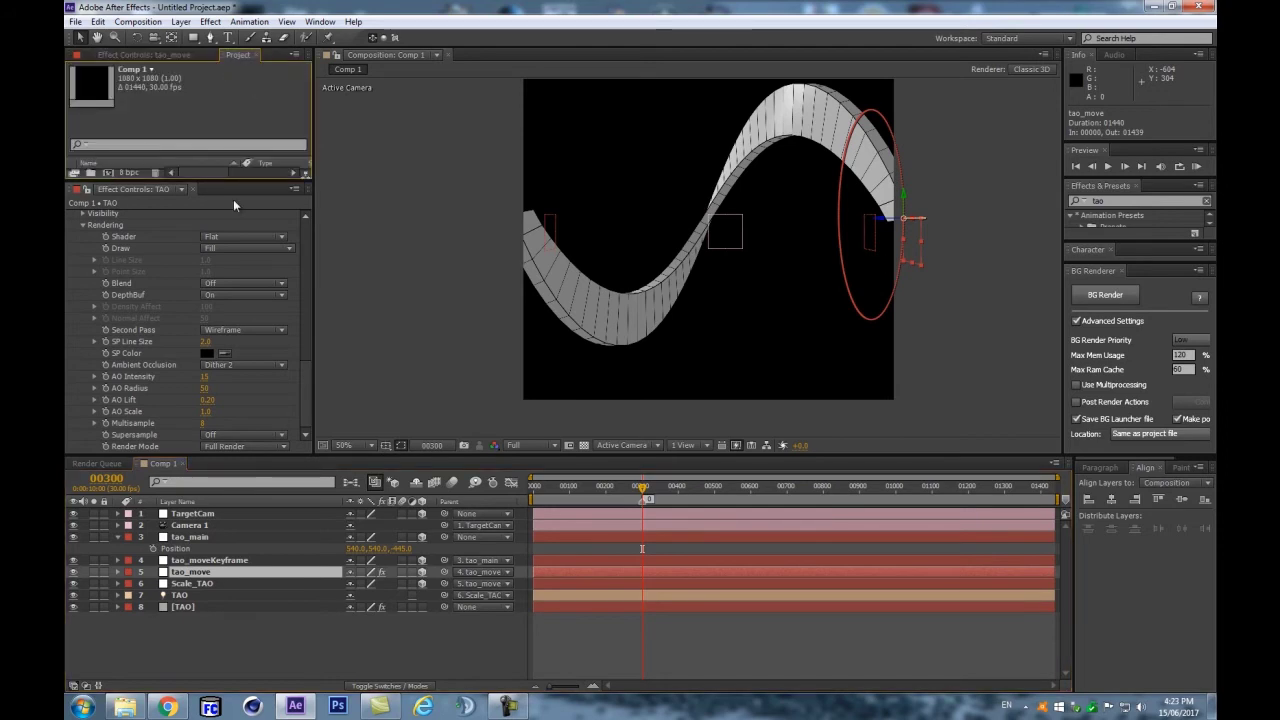
drag(235, 180, 254, 321)
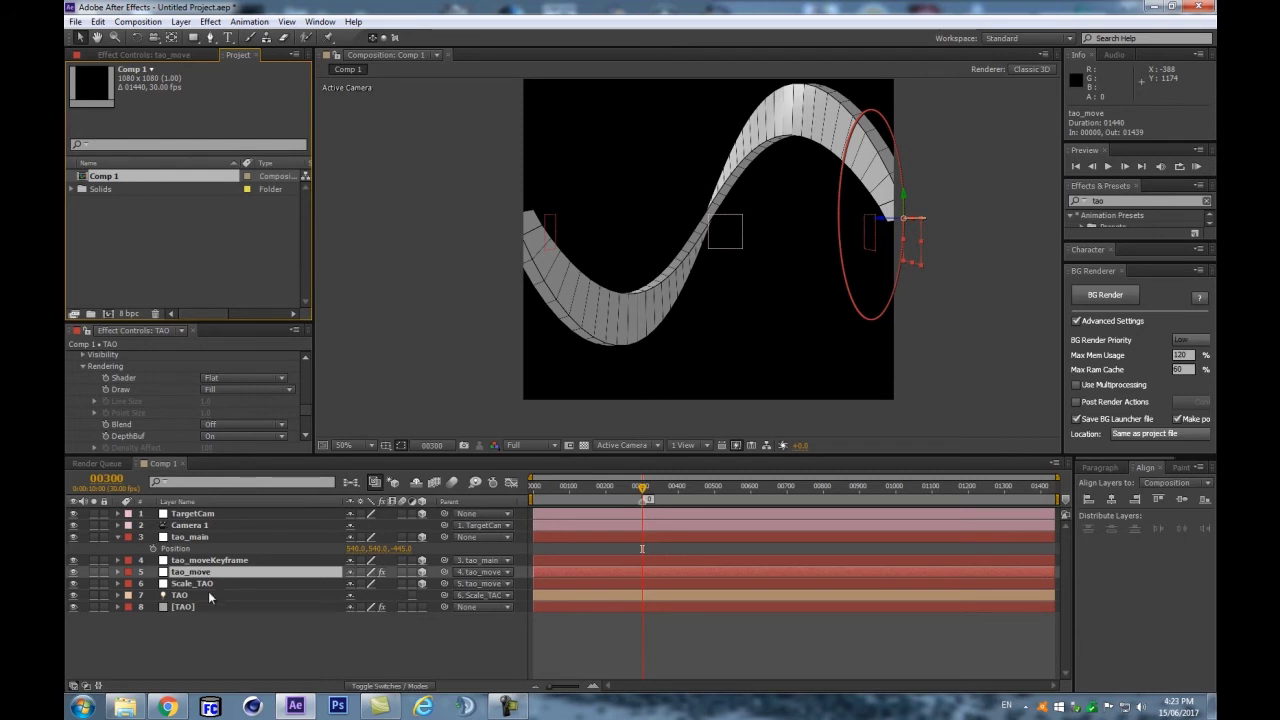
Step: Examine the Position keyframes of tao_moveKeyframe and the Position expression of tao_move
click(209, 561)
key(p)
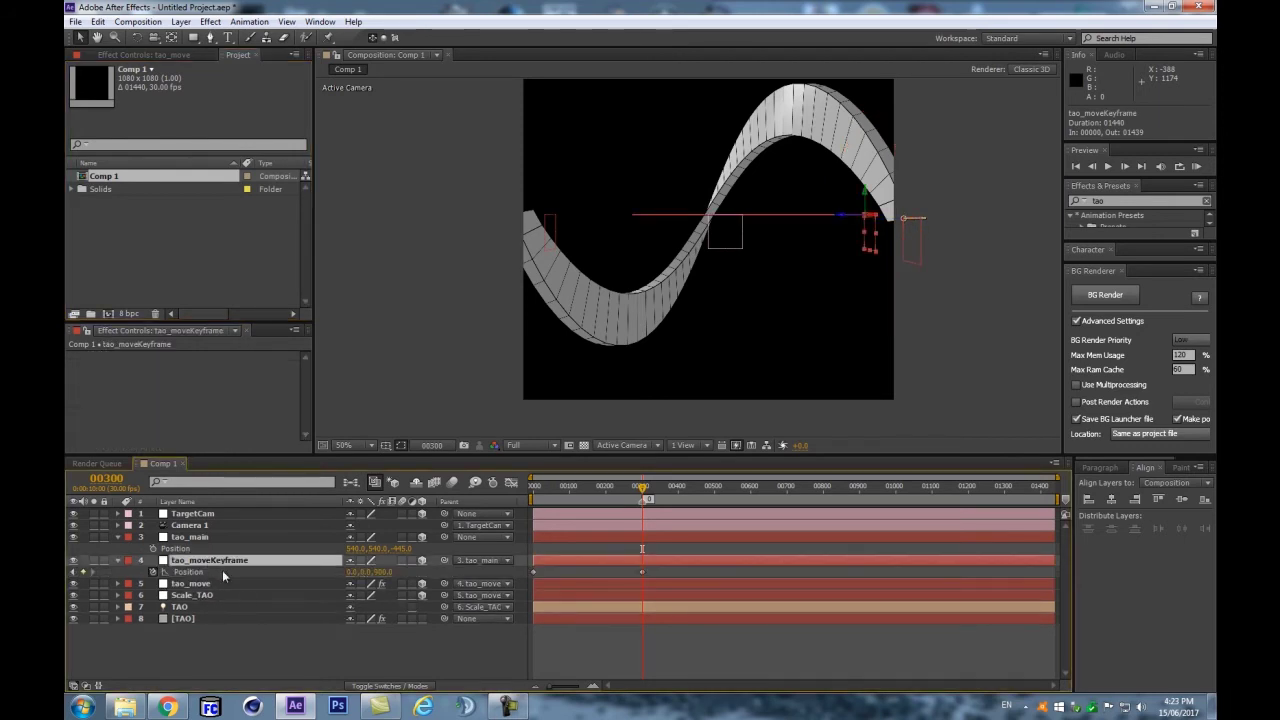
key(p)
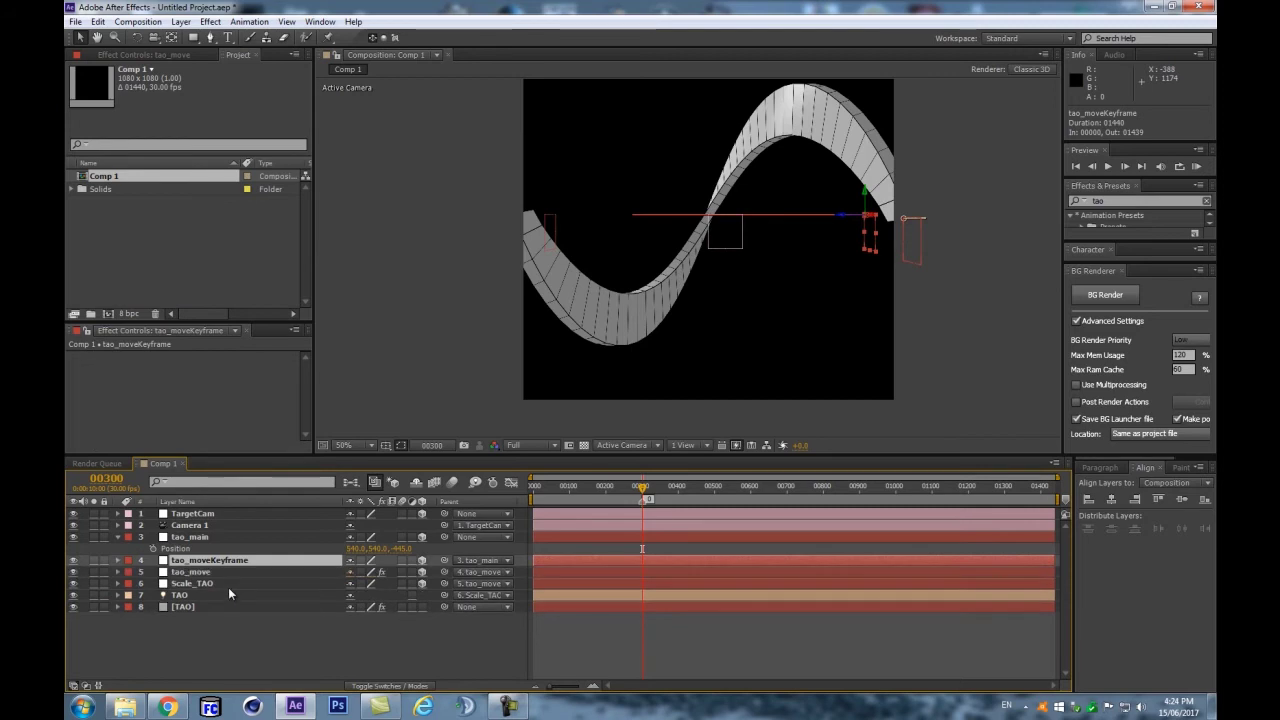
click(205, 584)
click(205, 573)
key(p)
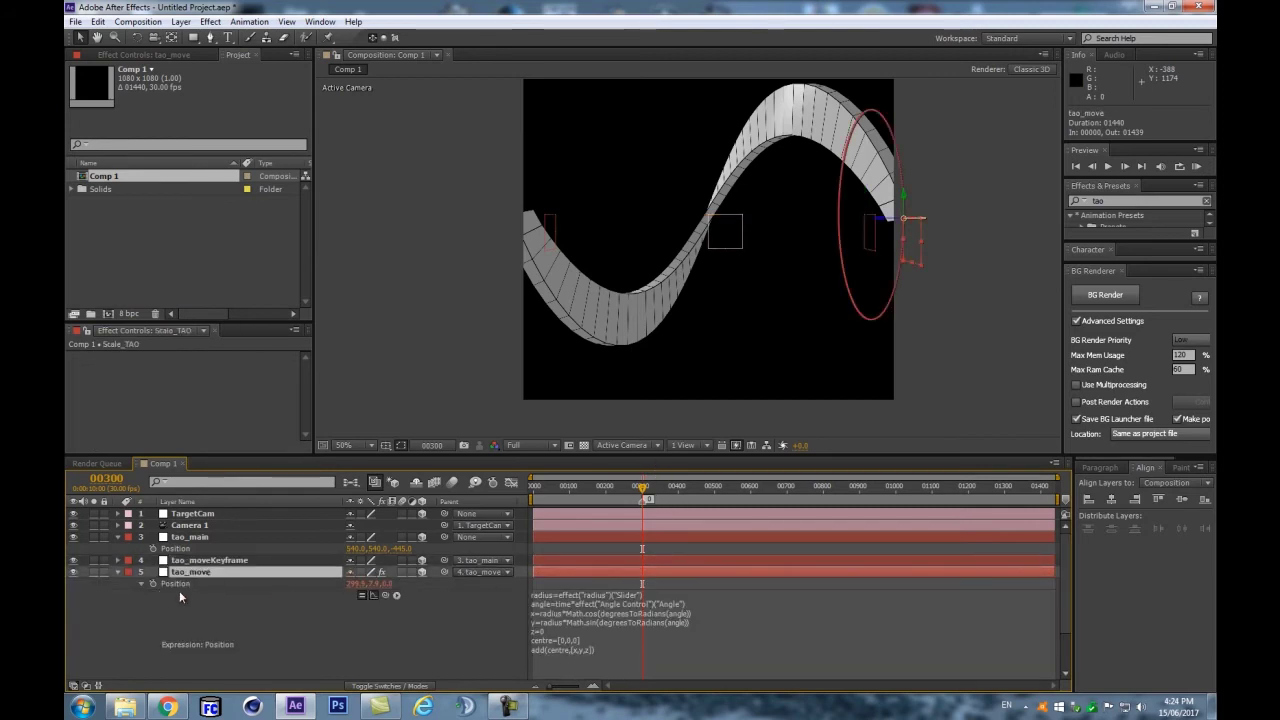
Step: Enlarge the timeline area and examine tao_move's Position expression around frame 300
click(195, 561)
click(195, 572)
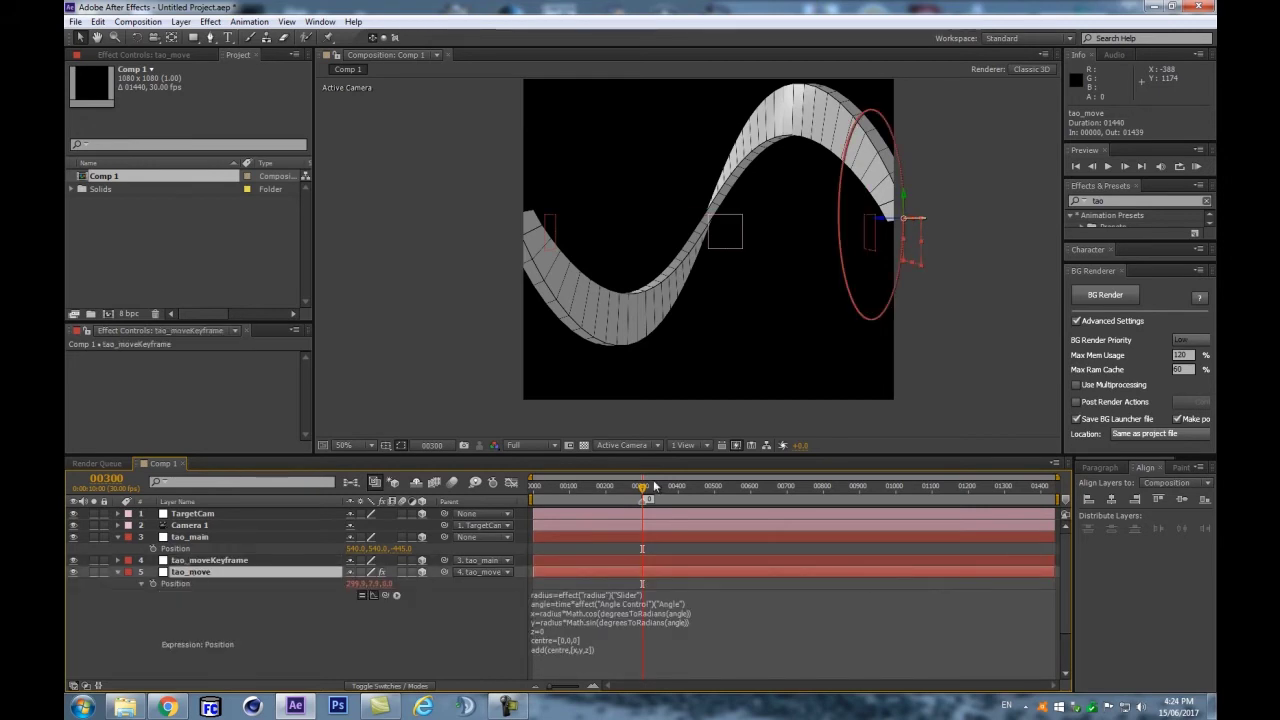
drag(644, 457, 660, 436)
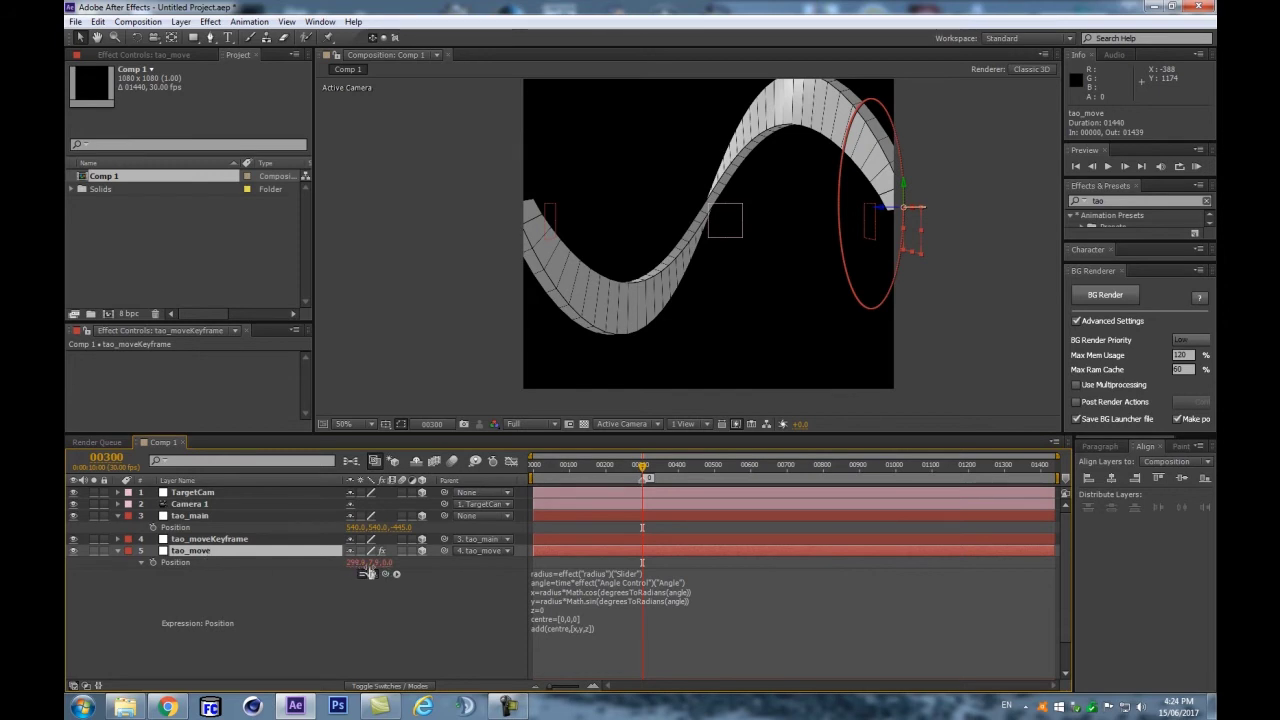
key(Home)
click(638, 467)
drag(642, 471, 645, 472)
click(536, 476)
drag(519, 480, 642, 467)
drag(550, 470, 643, 466)
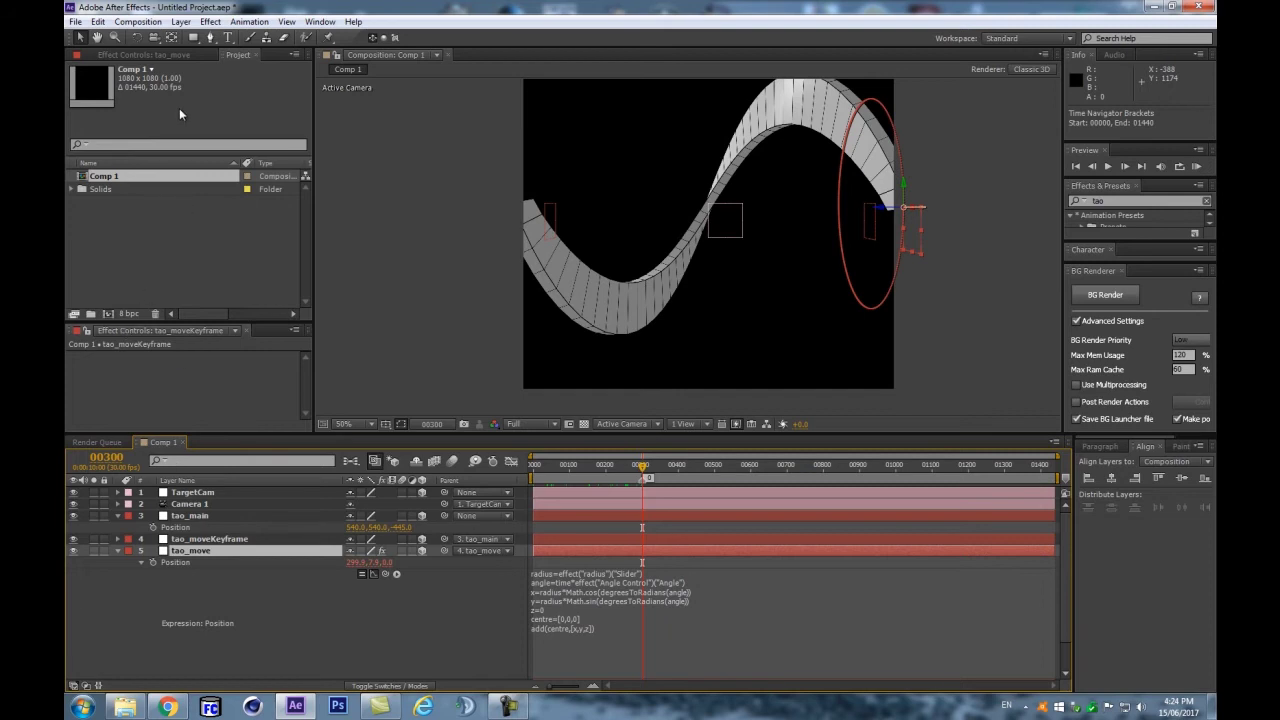
Step: Set the Angle Control on the tao_move layer to 36°, then deselect the layer
click(148, 55)
click(218, 116)
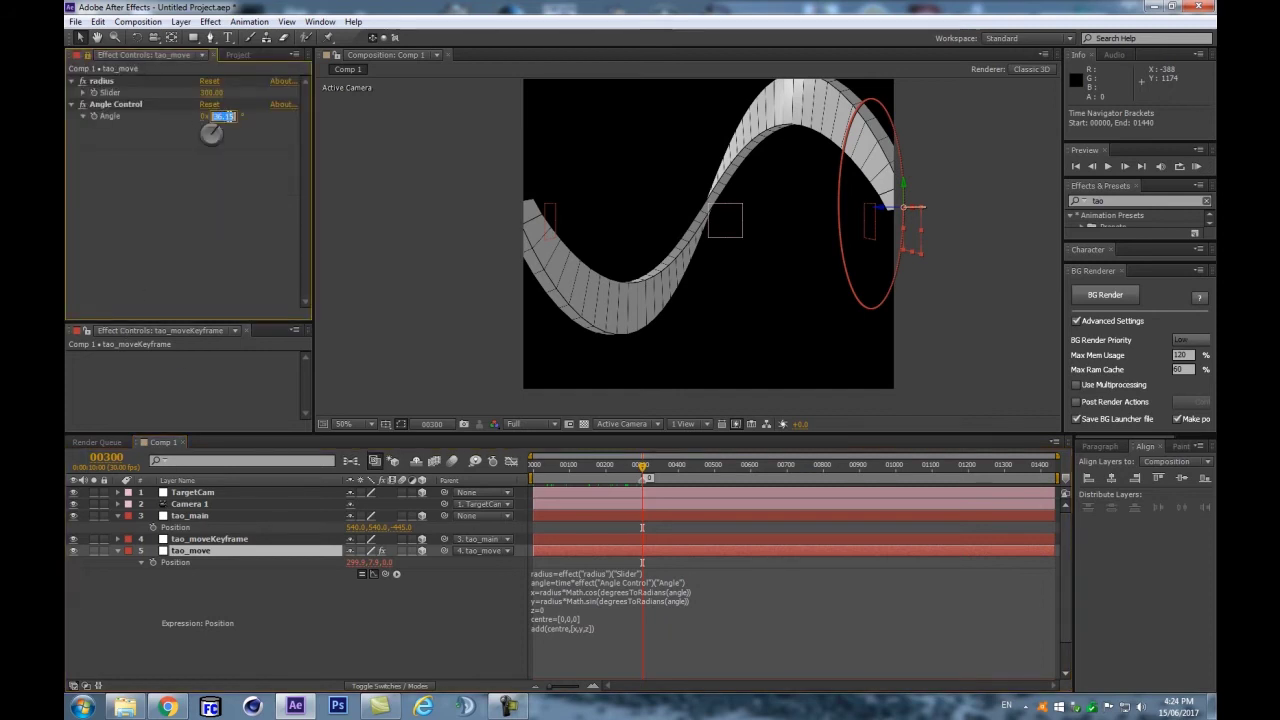
text(36.)
key(Return)
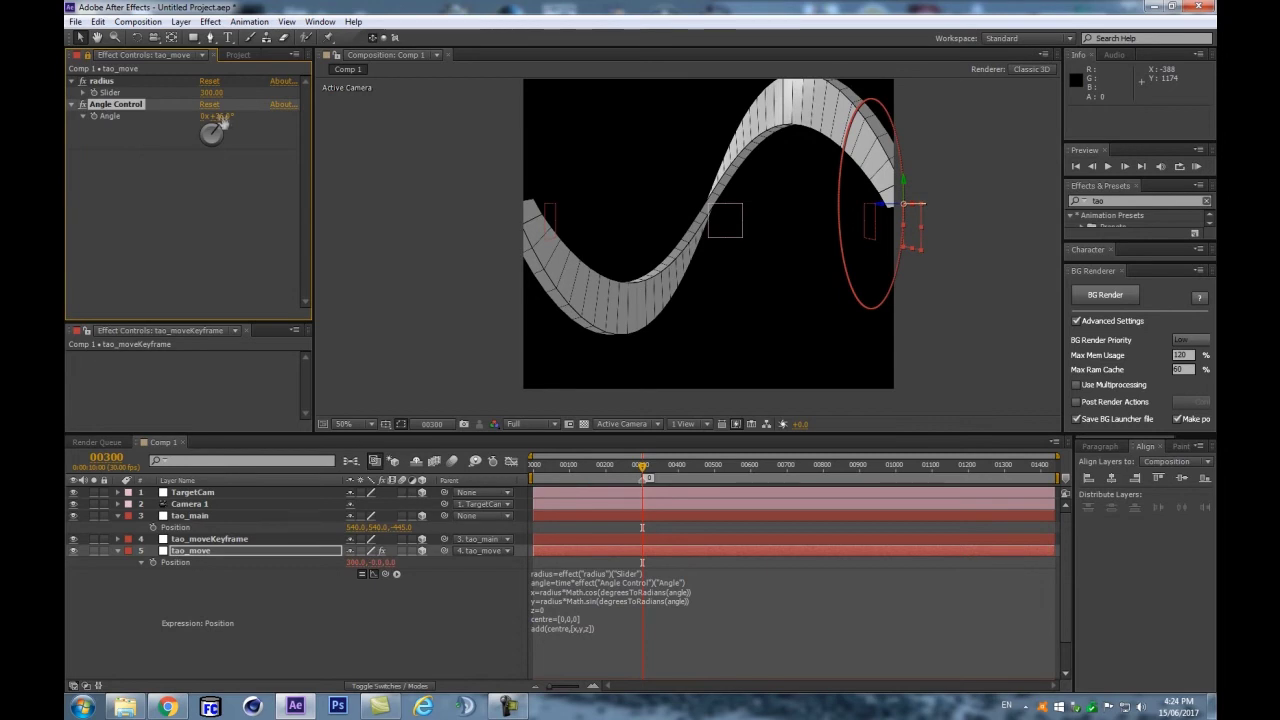
mouse_move(645, 474)
mouse_down()
mouse_move(484, 494)
mouse_move(643, 477)
mouse_up()
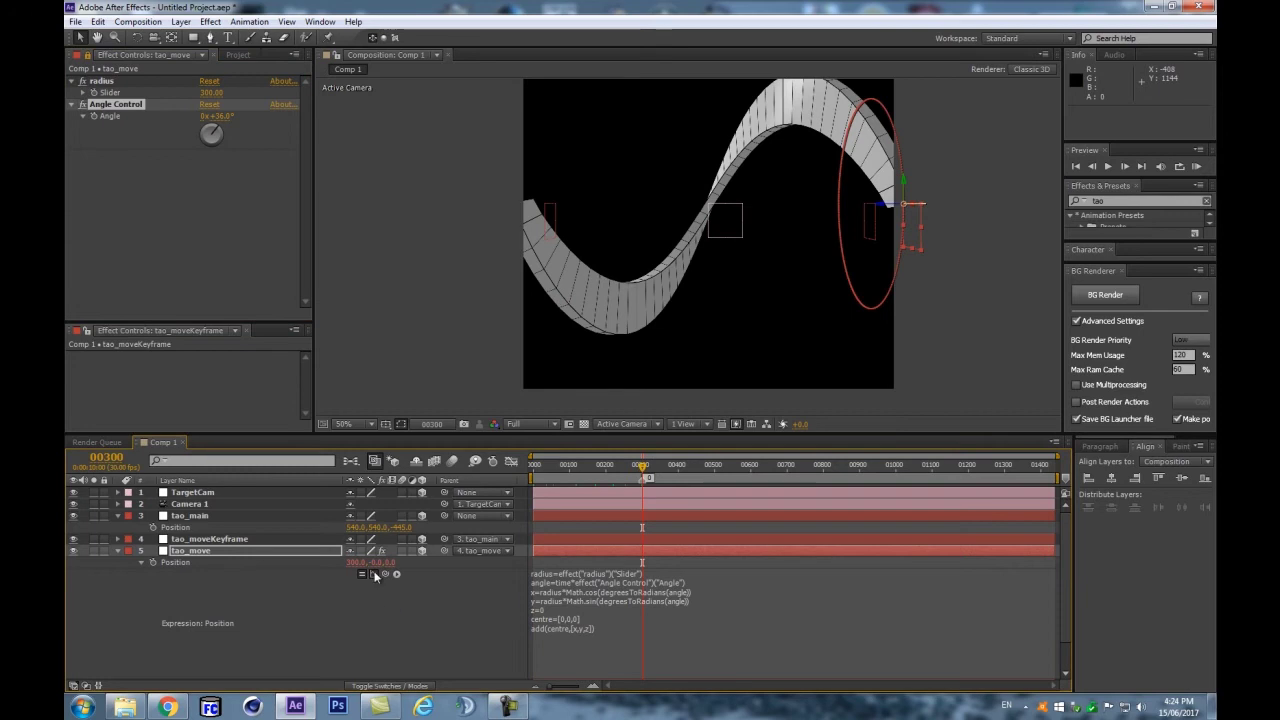
click(417, 617)
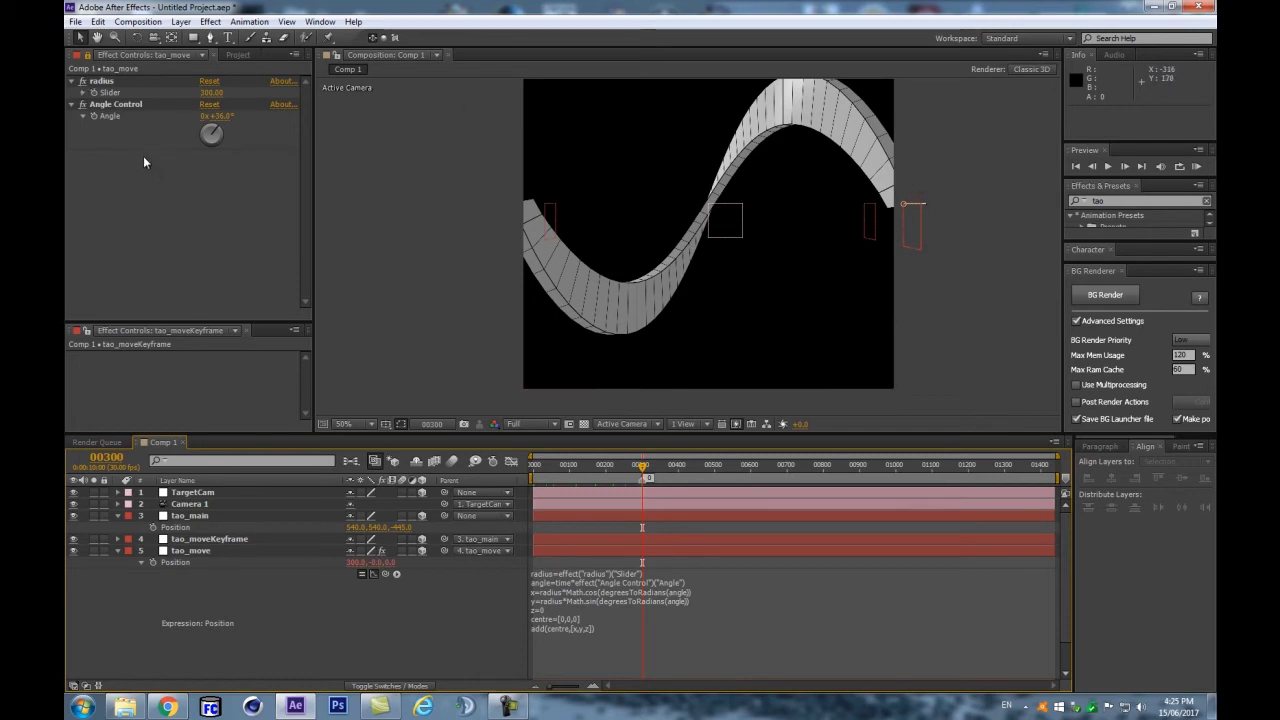
click(146, 210)
click(209, 21)
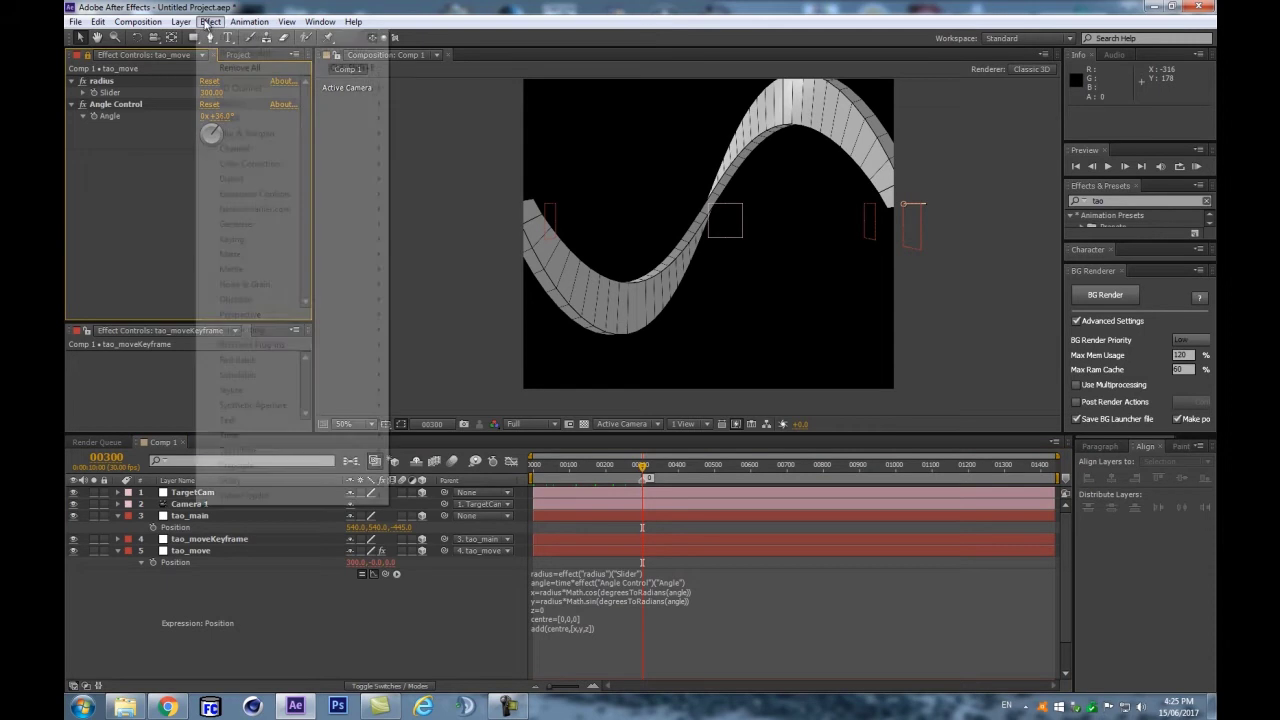
mouse_move(180, 24)
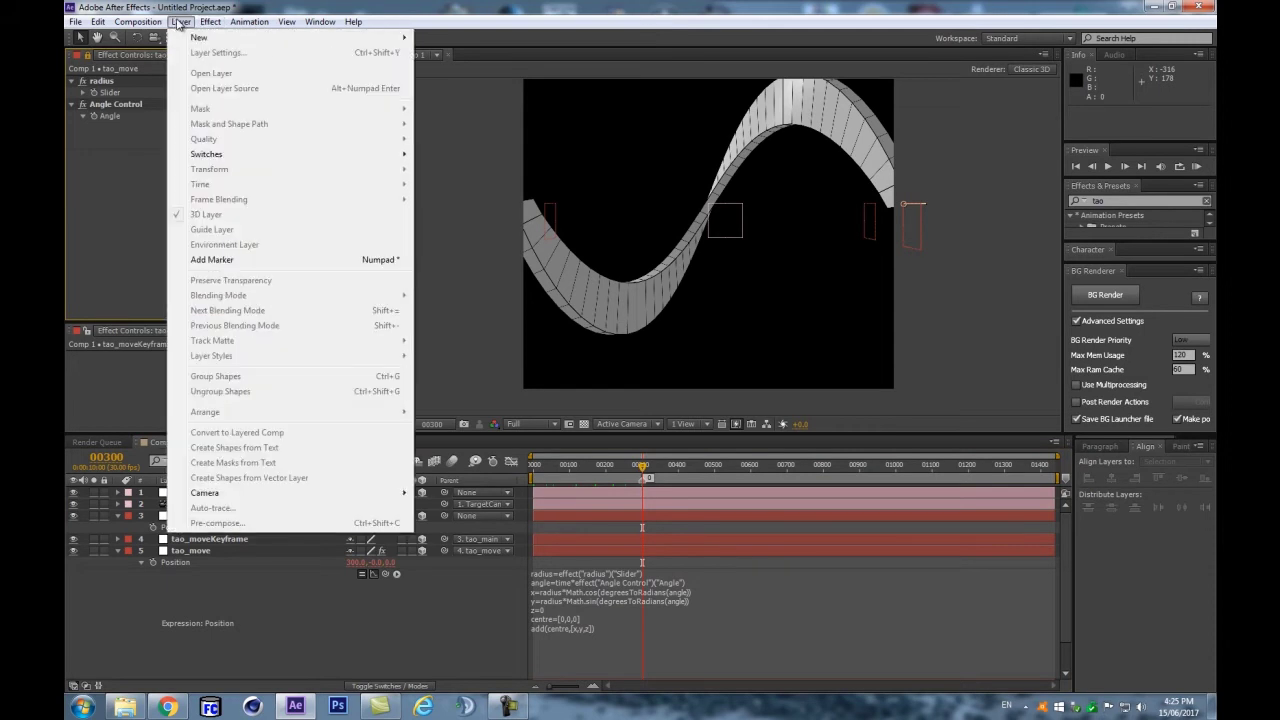
click(104, 183)
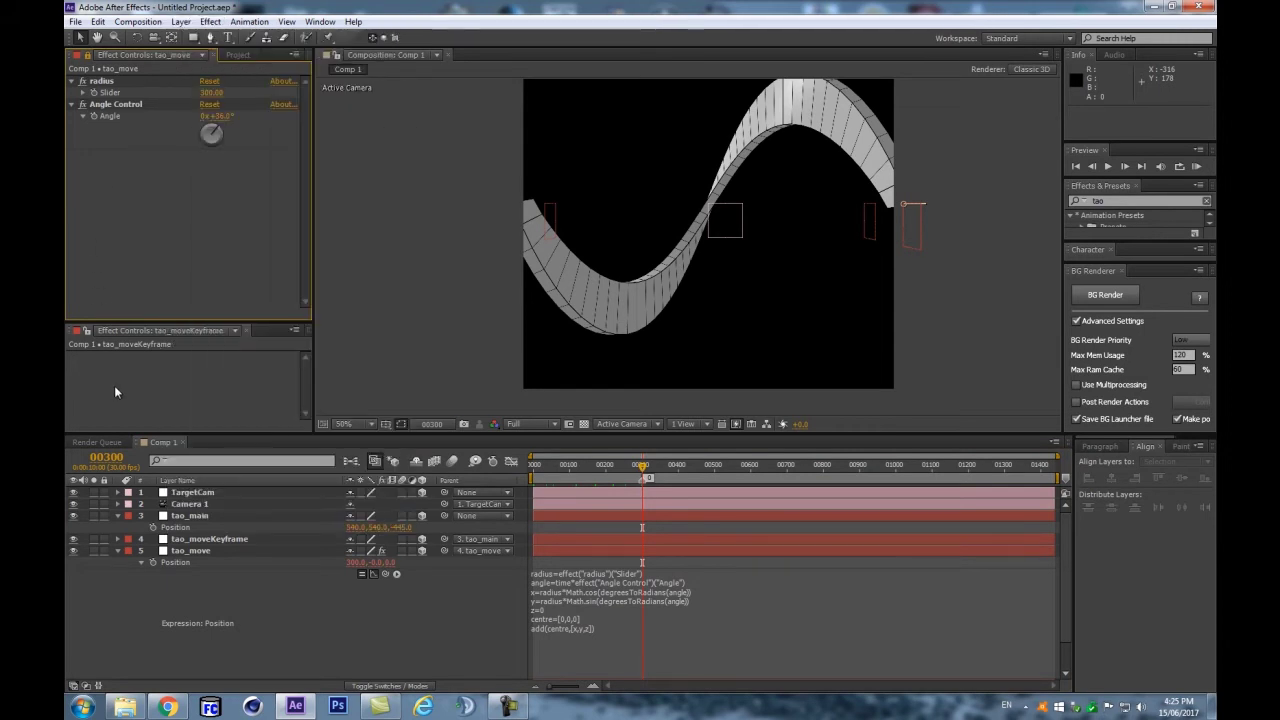
click(196, 550)
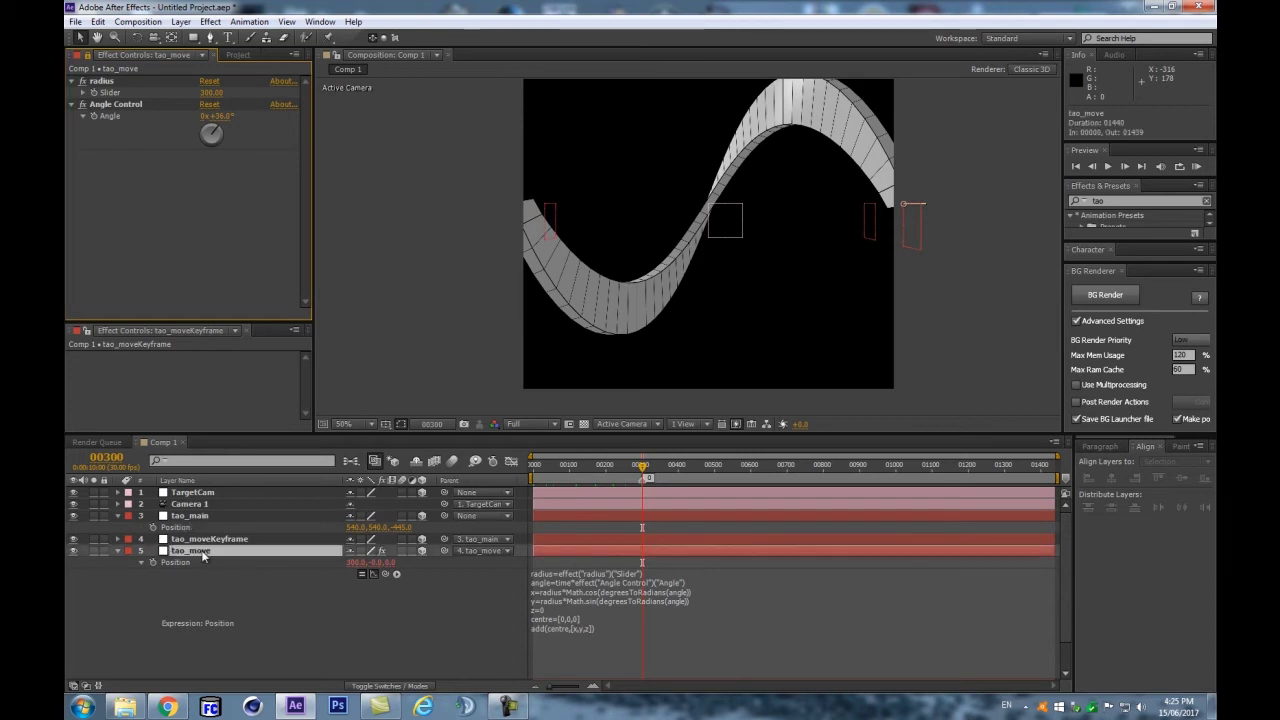
click(255, 22)
mouse_move(210, 23)
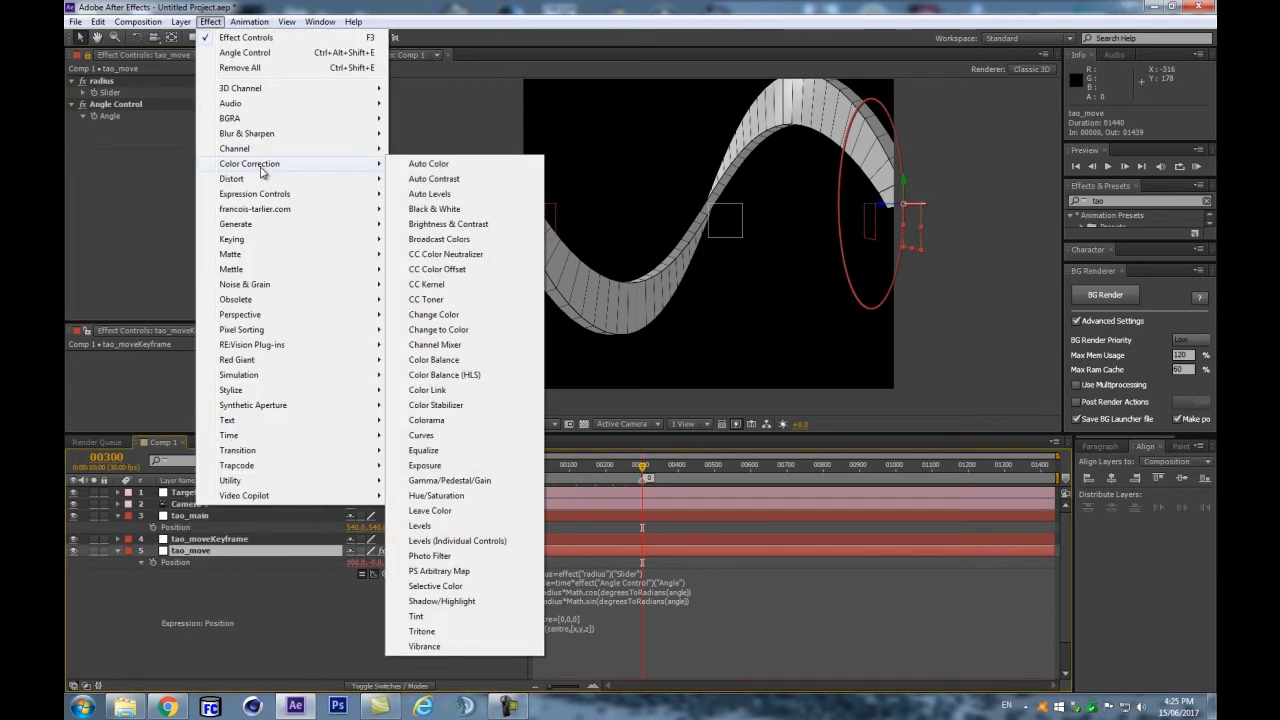
mouse_move(290, 194)
click(444, 297)
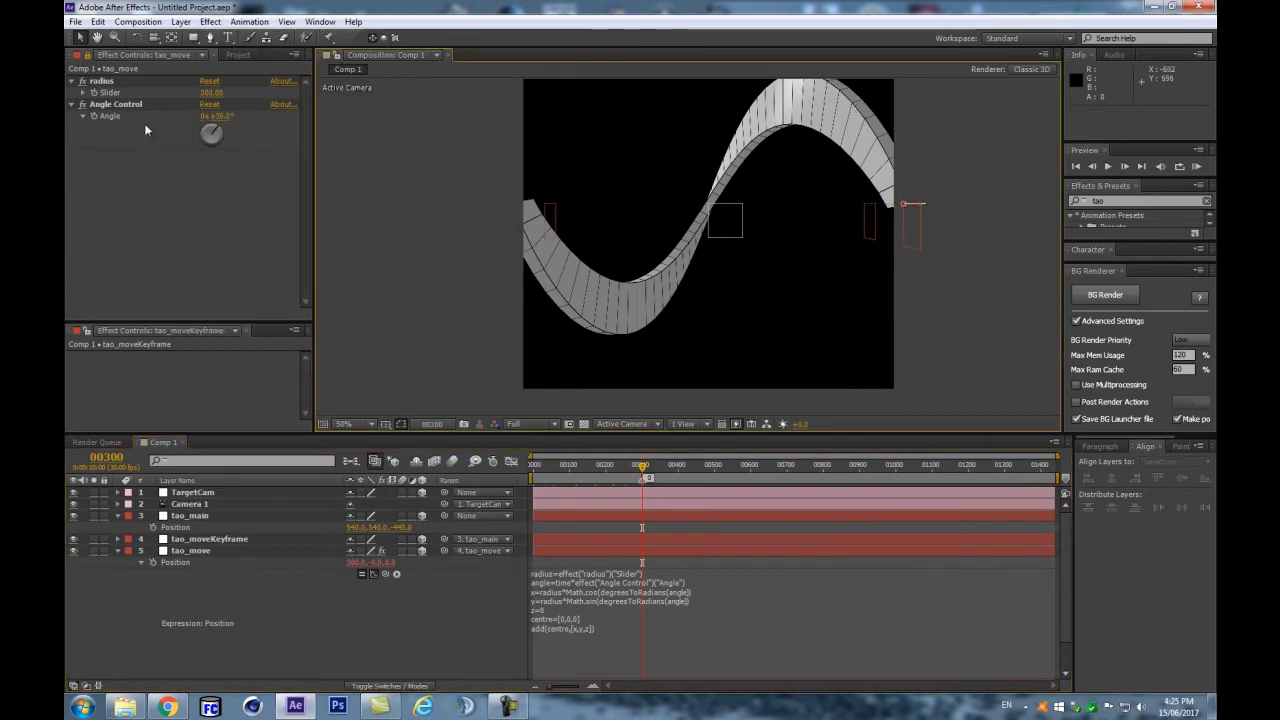
click(210, 22)
mouse_move(188, 20)
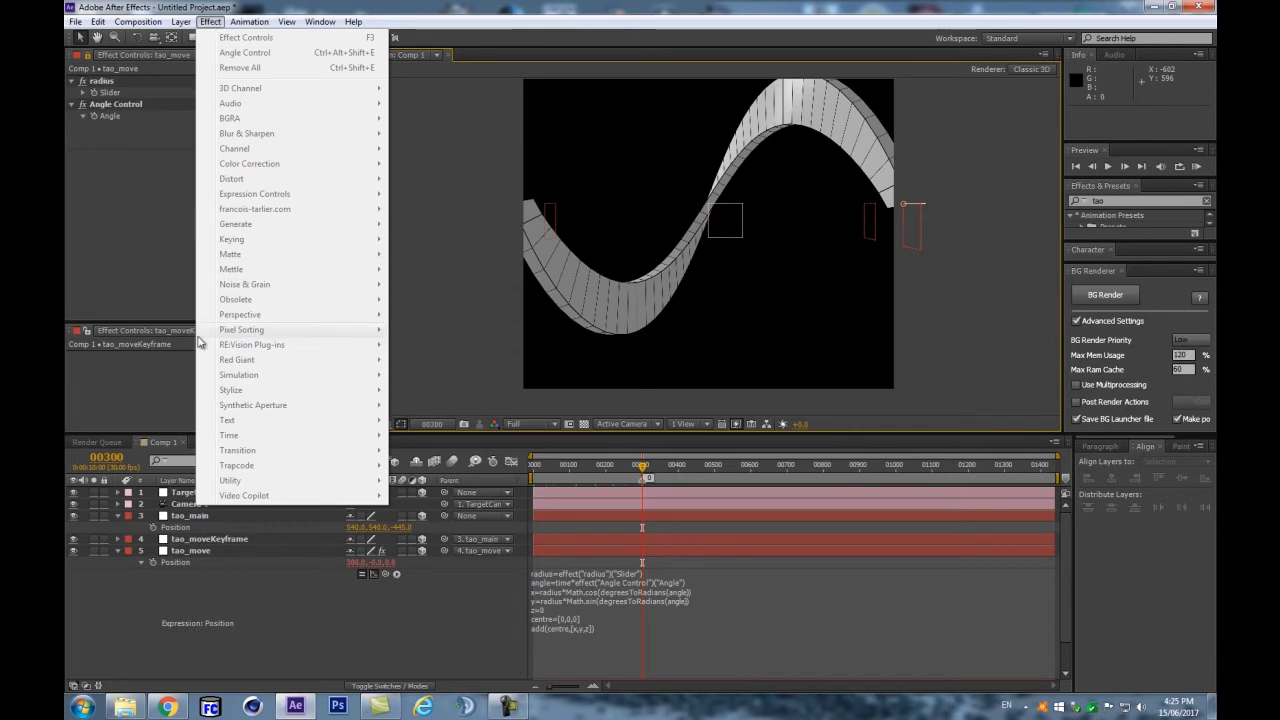
Step: Add a Slider Control expression effect to the tao_move layer and name it multiplier
click(188, 551)
click(212, 22)
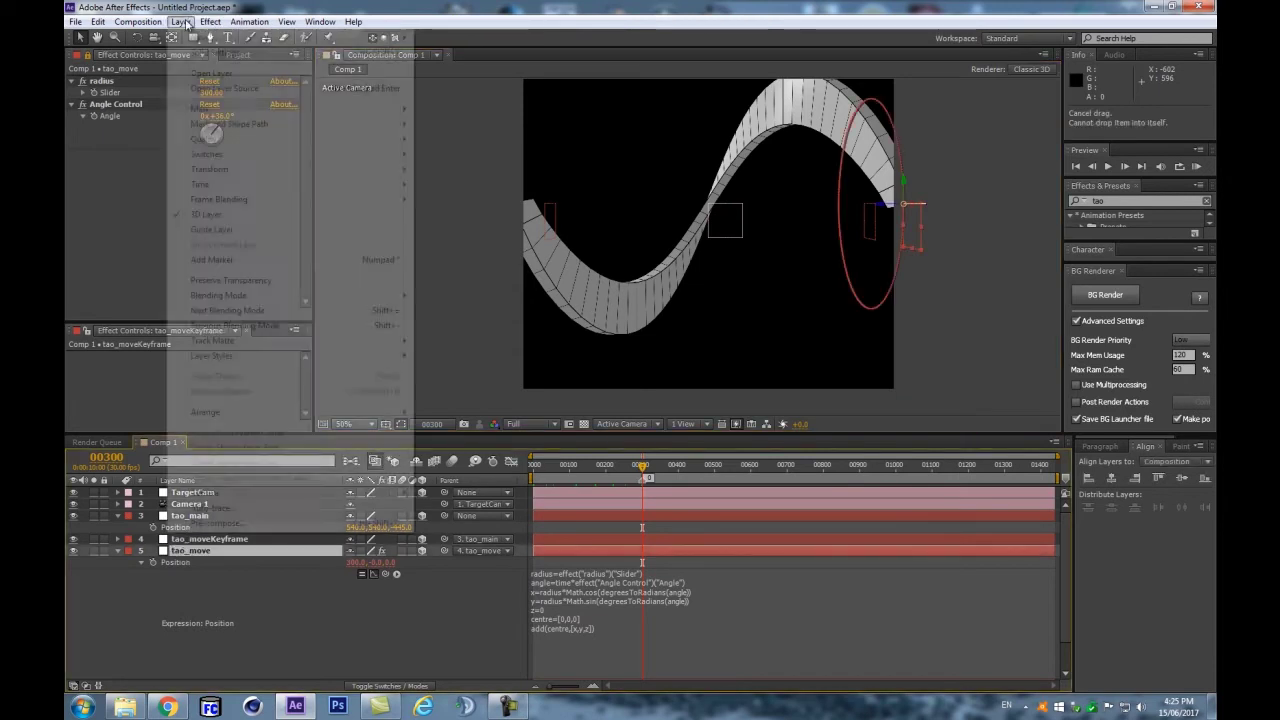
mouse_move(248, 197)
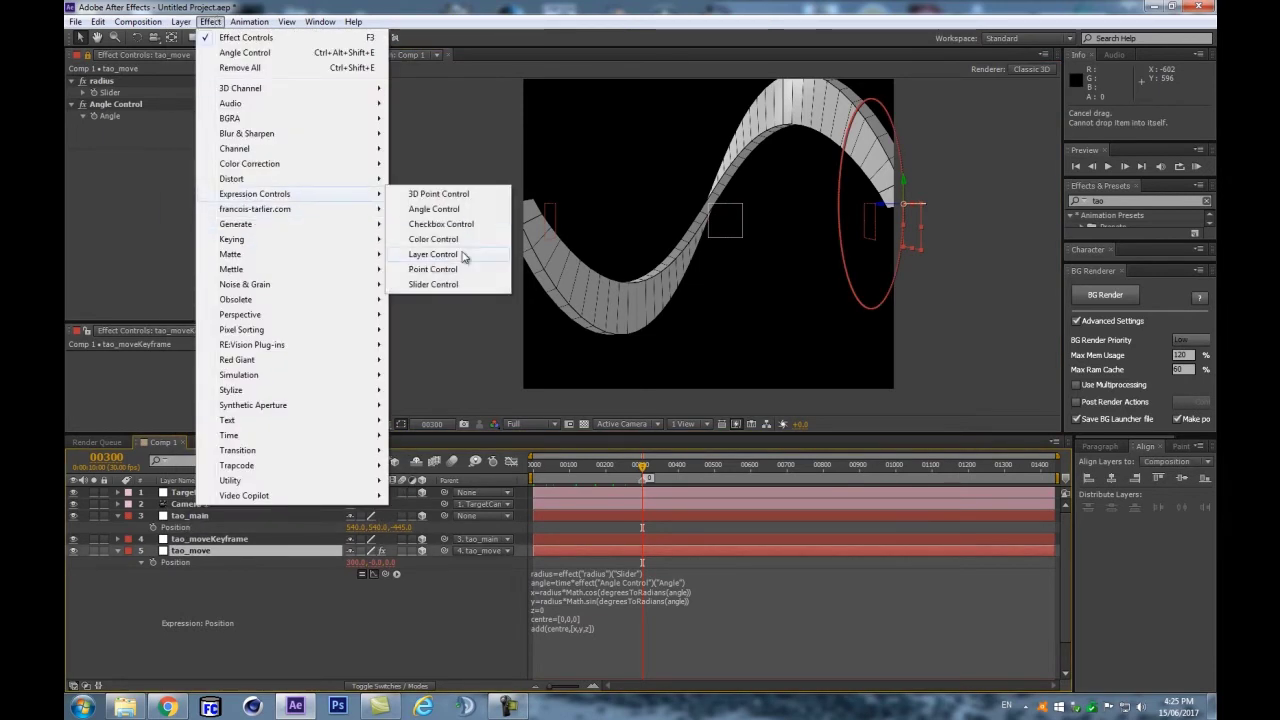
click(434, 285)
key(Return)
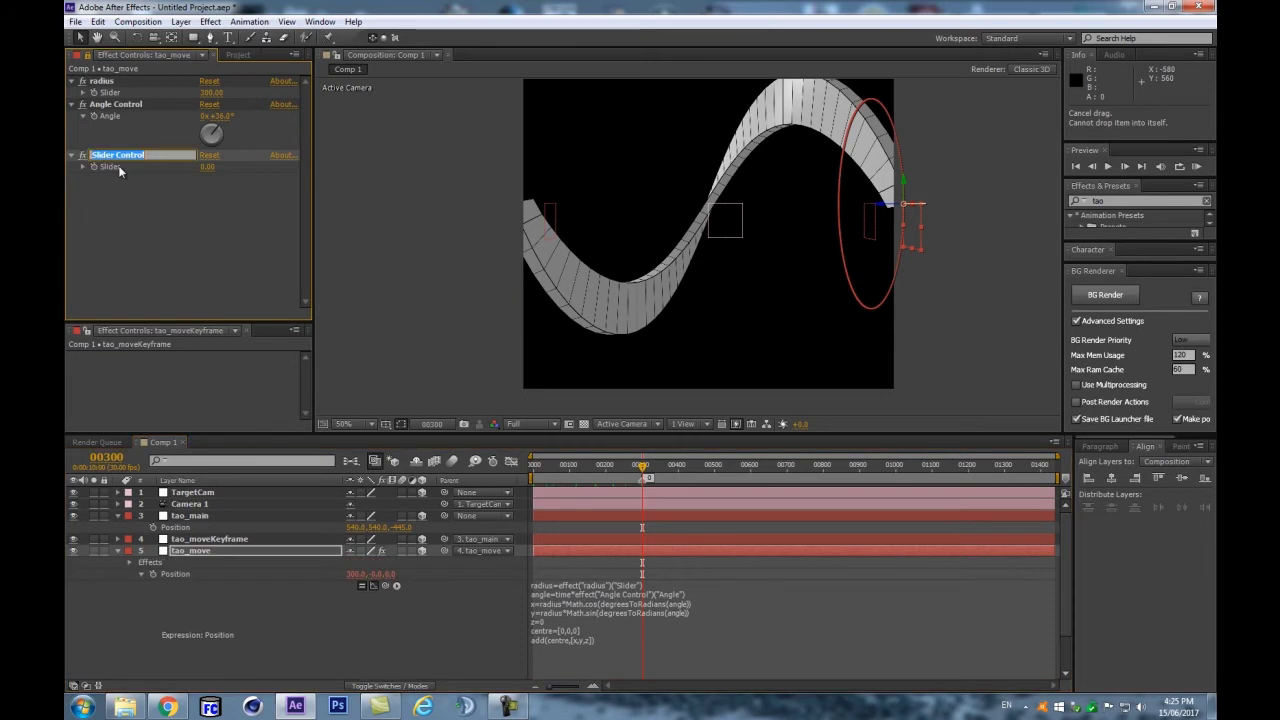
text(multiplier)
key(Return)
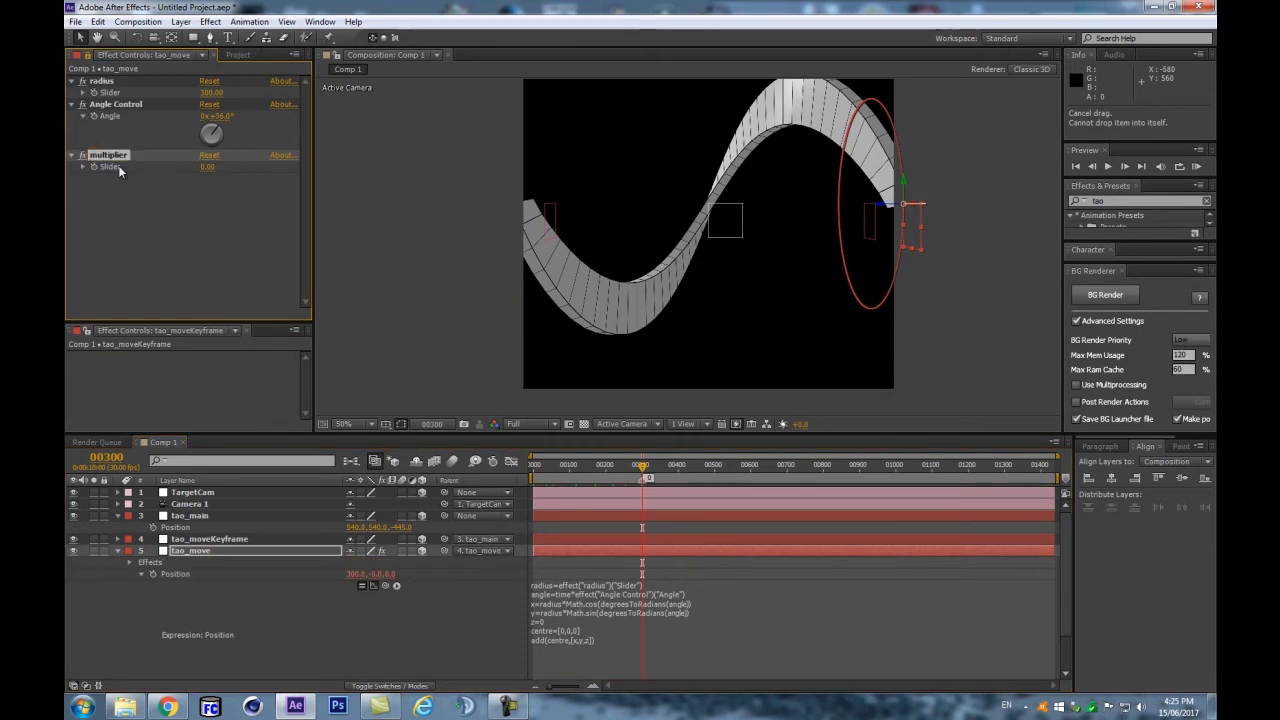
Step: Set the multiplier slider on tao_move to 3
click(208, 167)
text(3)
click(189, 227)
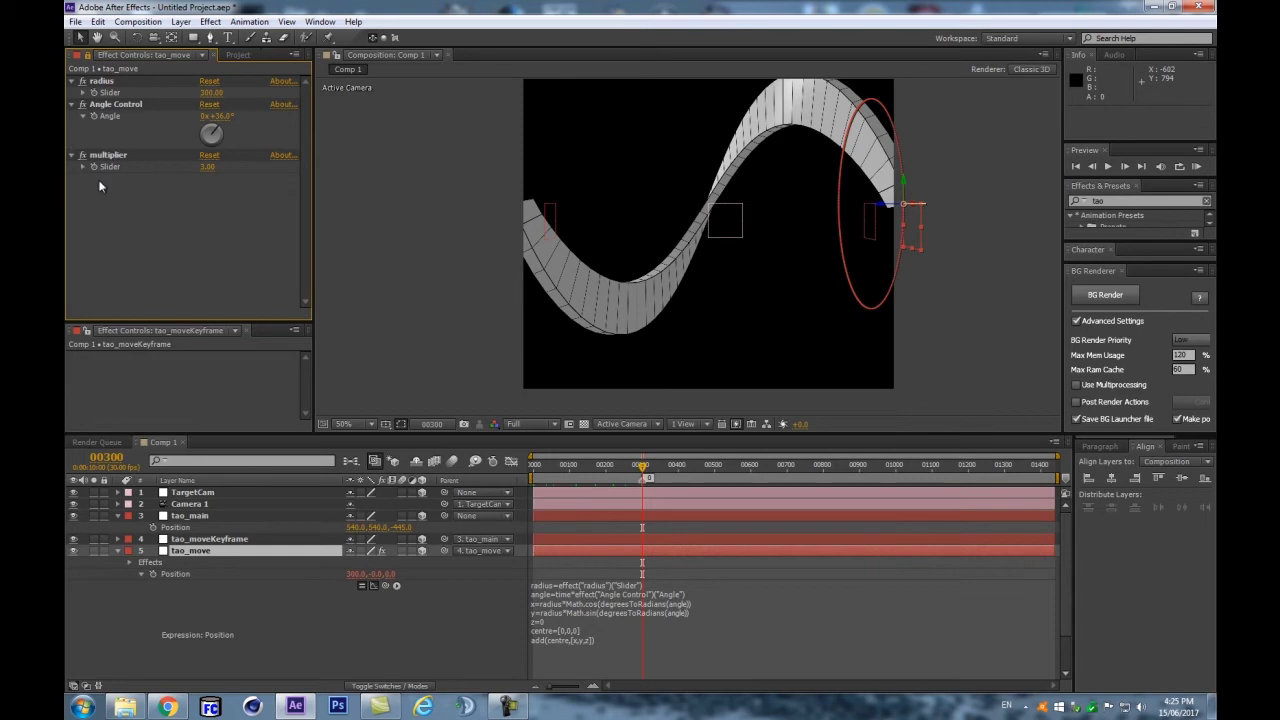
Step: Extend the angle line of tao_move's Position expression with *effect("multiplier")("Slider"), linking it to the new slider
click(536, 598)
click(687, 595)
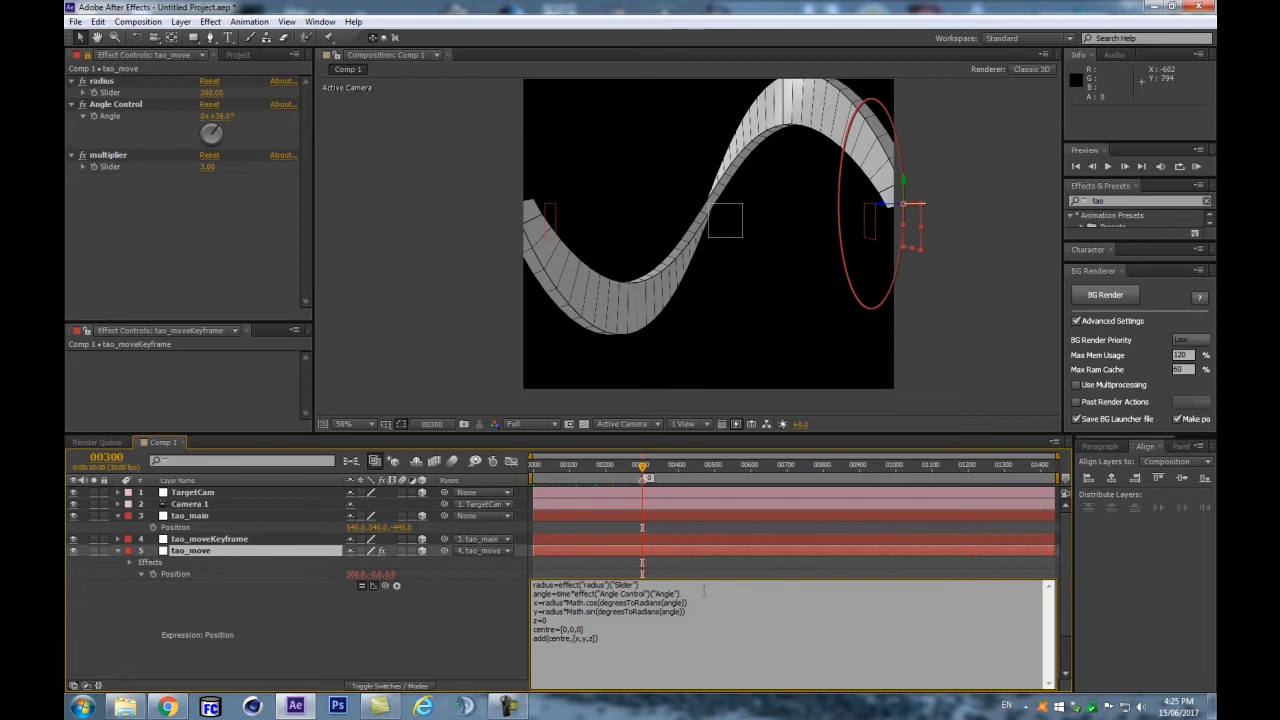
text(;)
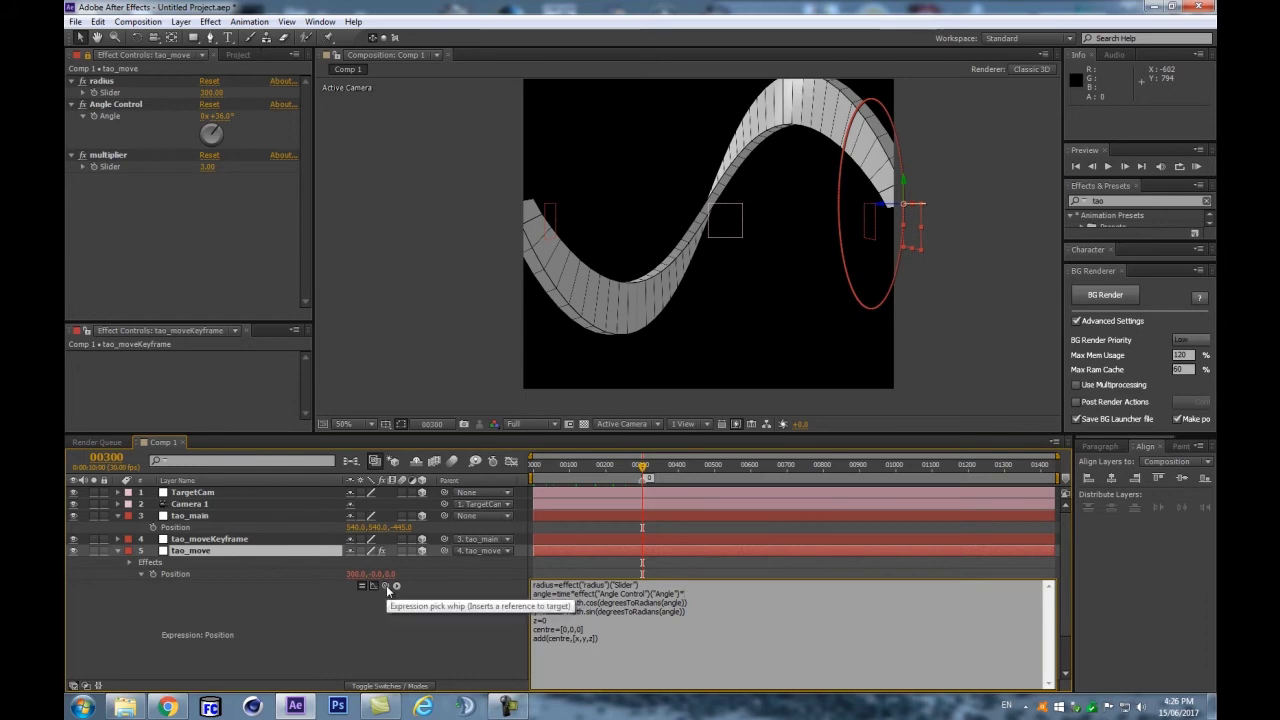
drag(386, 585, 134, 166)
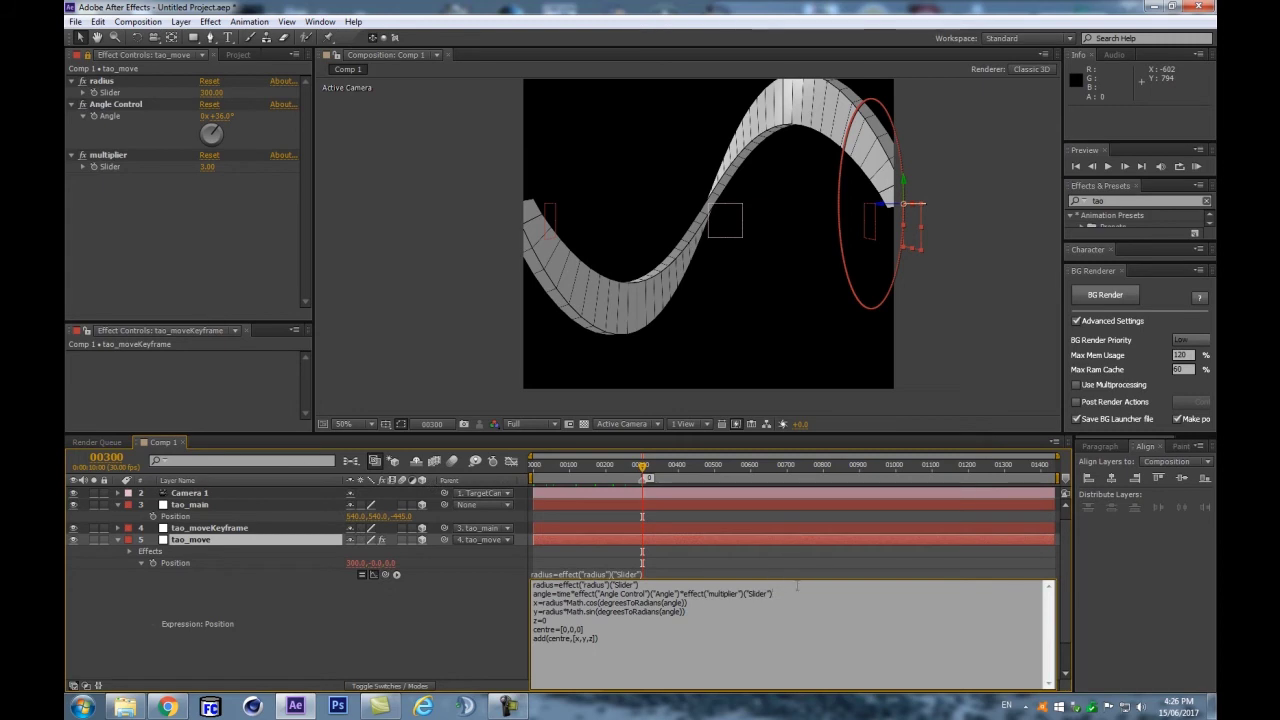
click(393, 632)
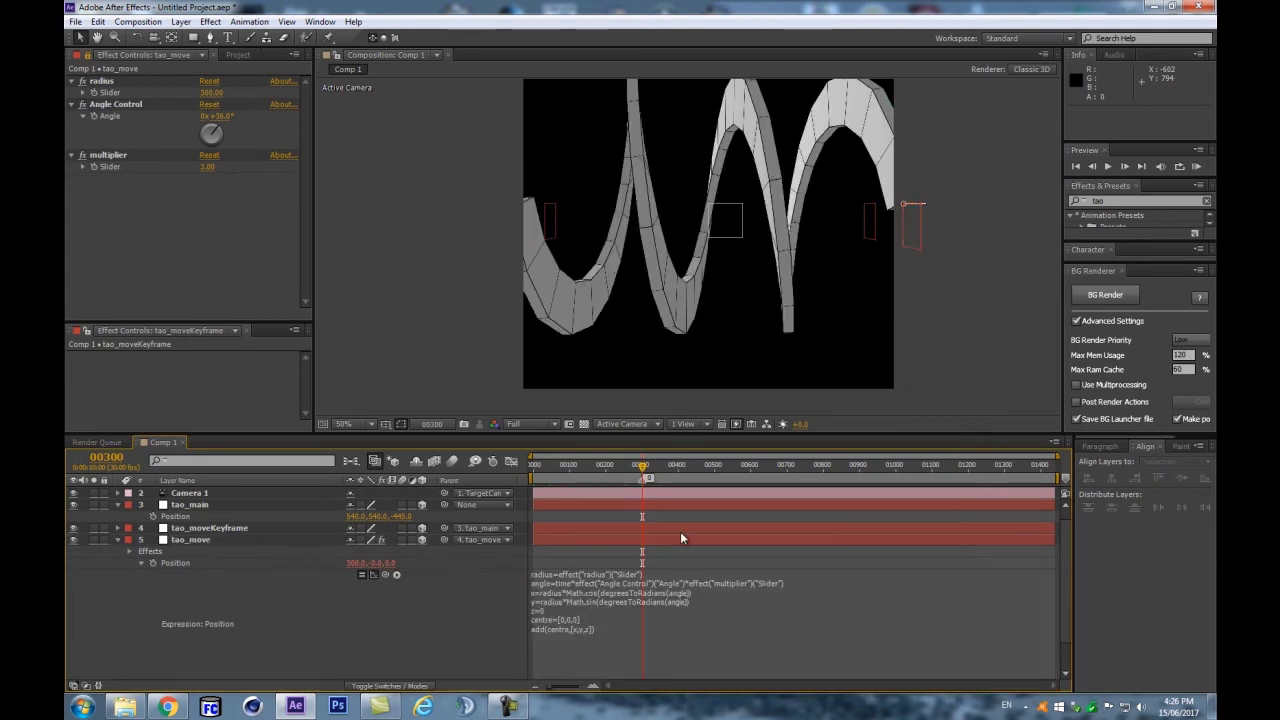
Step: Inspect the ribbon's coils, collapse the expanded layer properties in the timeline and select the TAO solid layer
scroll(723, 288, down, 2)
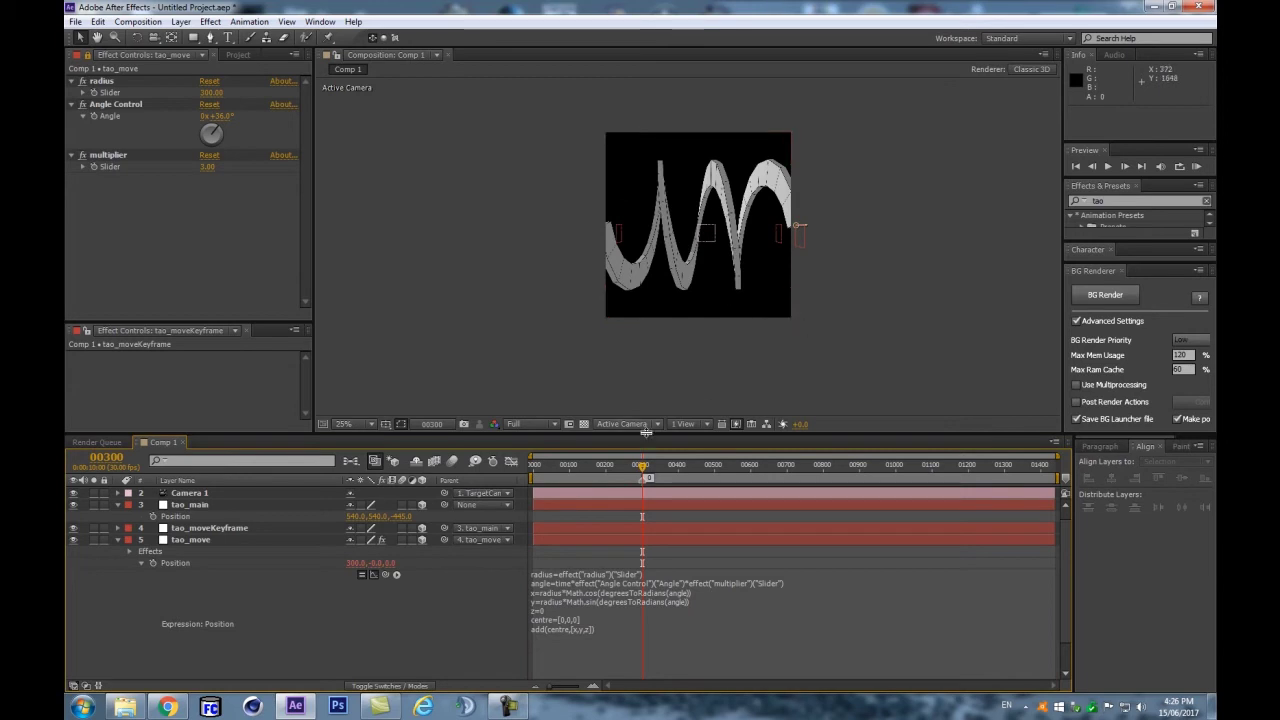
scroll(806, 222, up, 1)
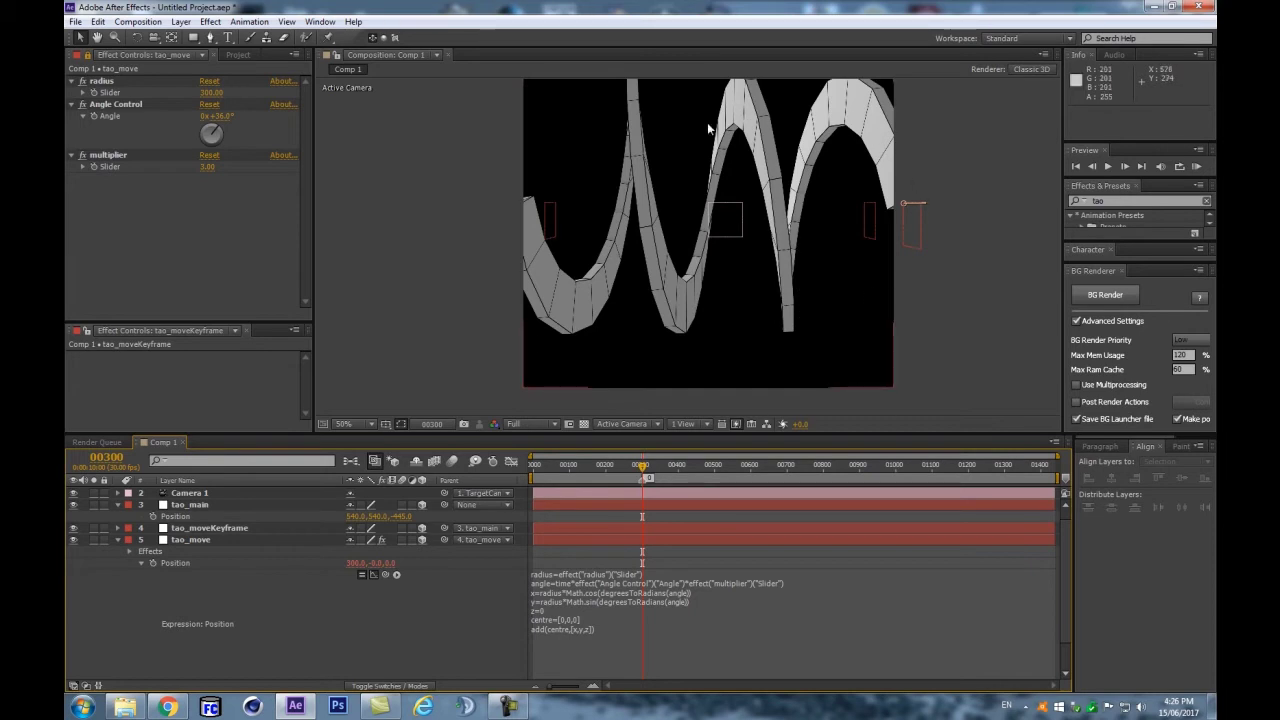
scroll(706, 215, down, 2)
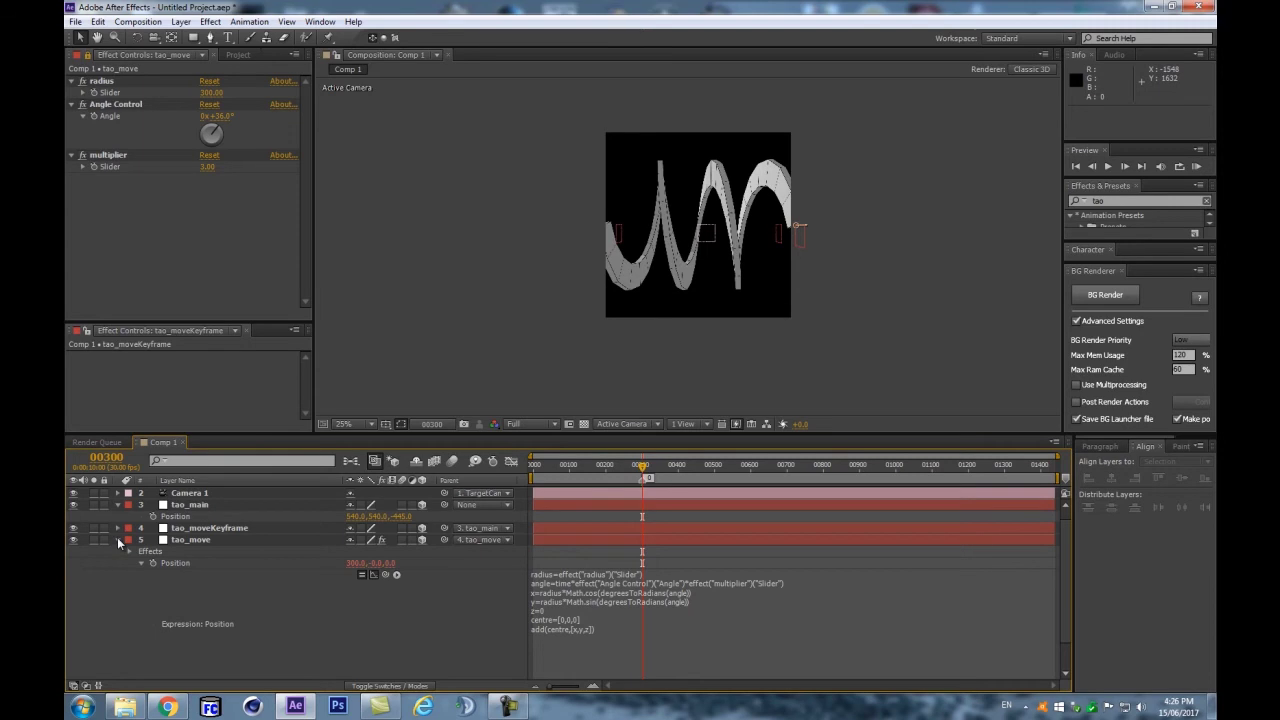
click(117, 538)
click(117, 516)
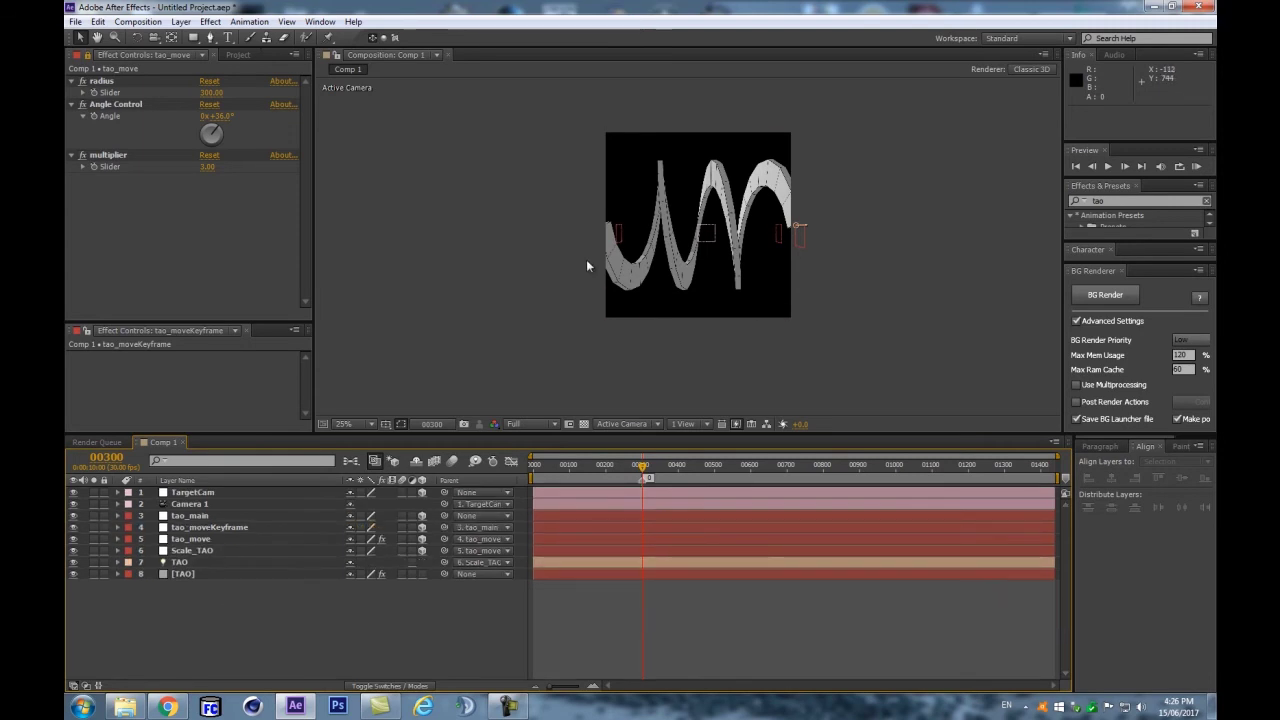
click(260, 574)
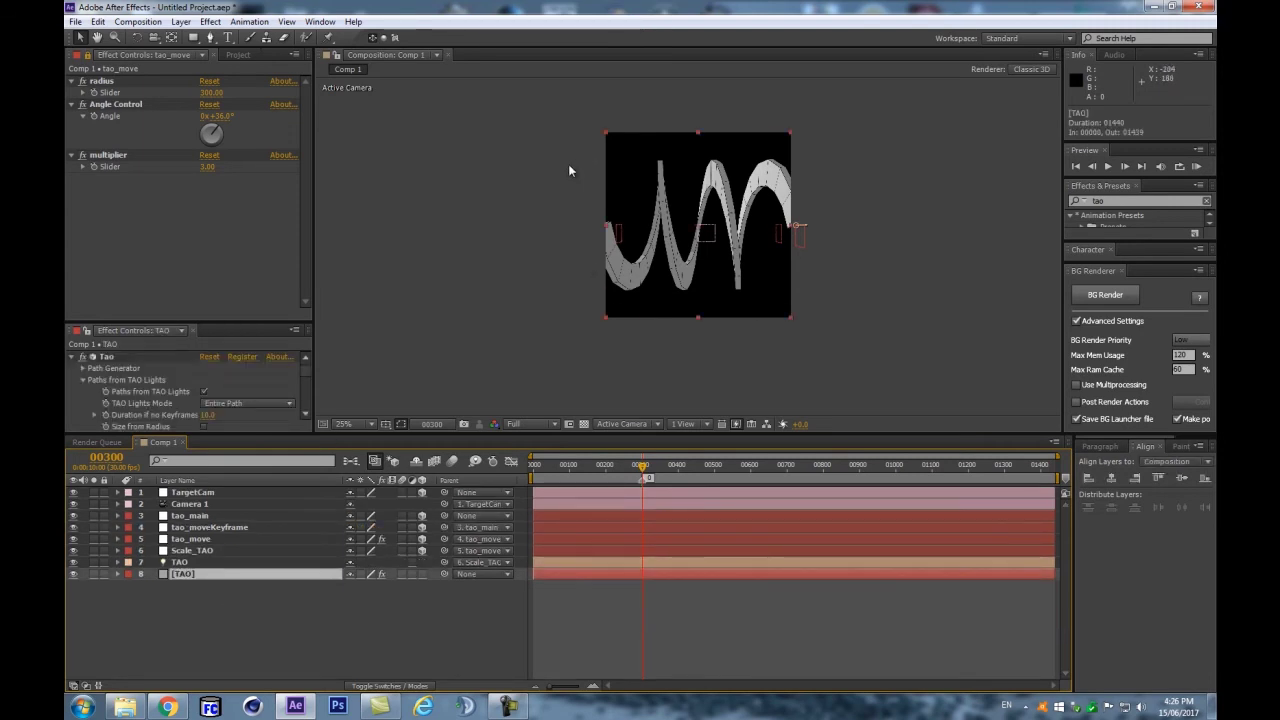
Step: Try smaller radius values on tao_move, starting with 224, and compare the resulting coil shapes up close
drag(211, 92, 158, 95)
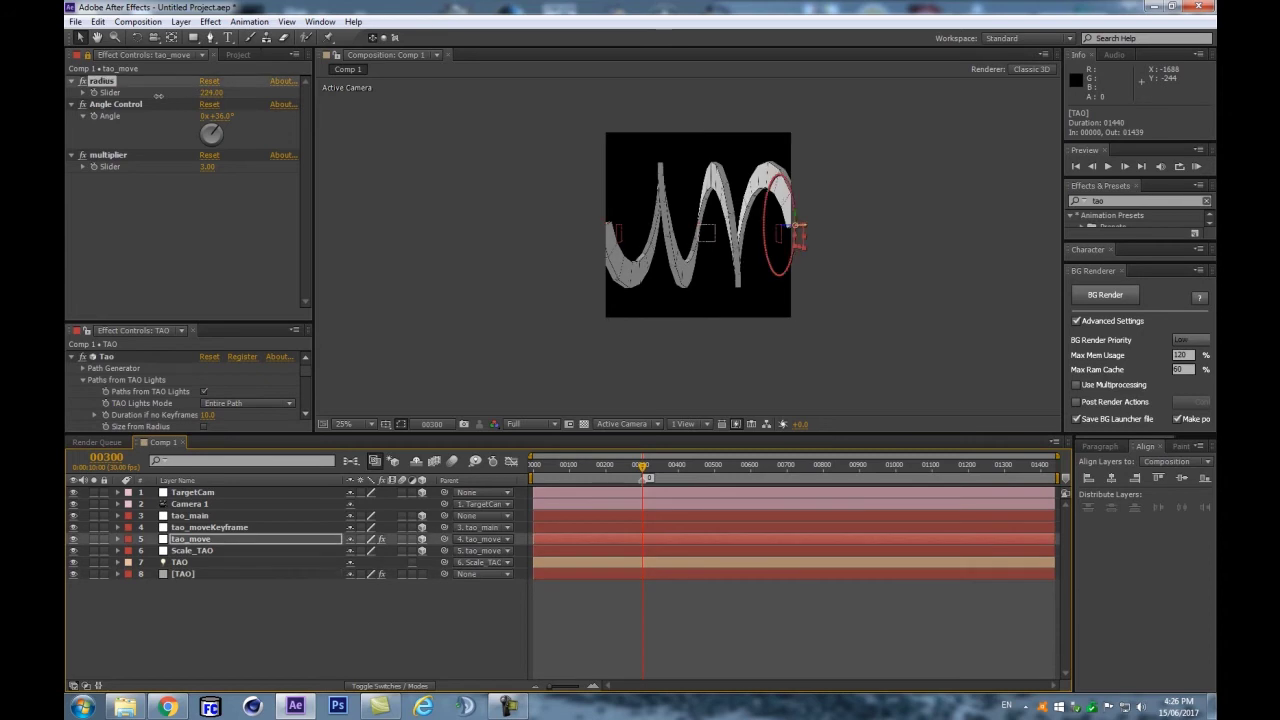
scroll(687, 186, up, 1)
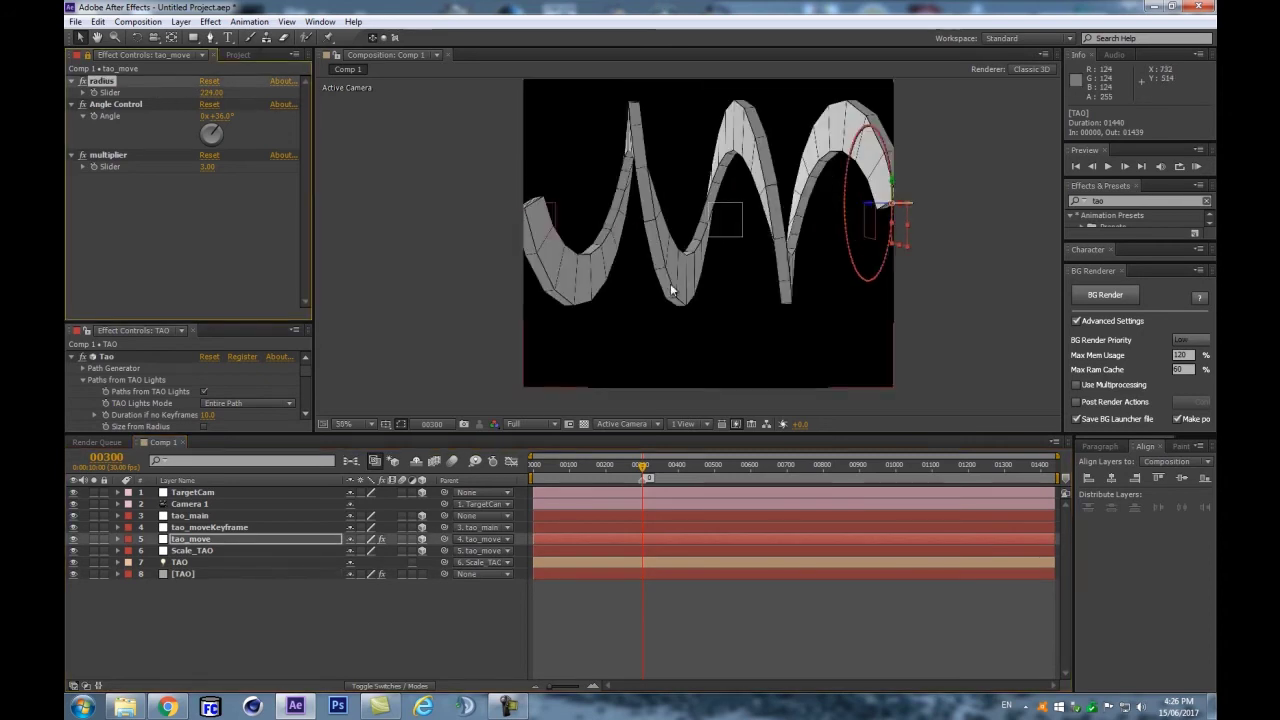
drag(207, 93, 70, 102)
scroll(673, 188, up, 2)
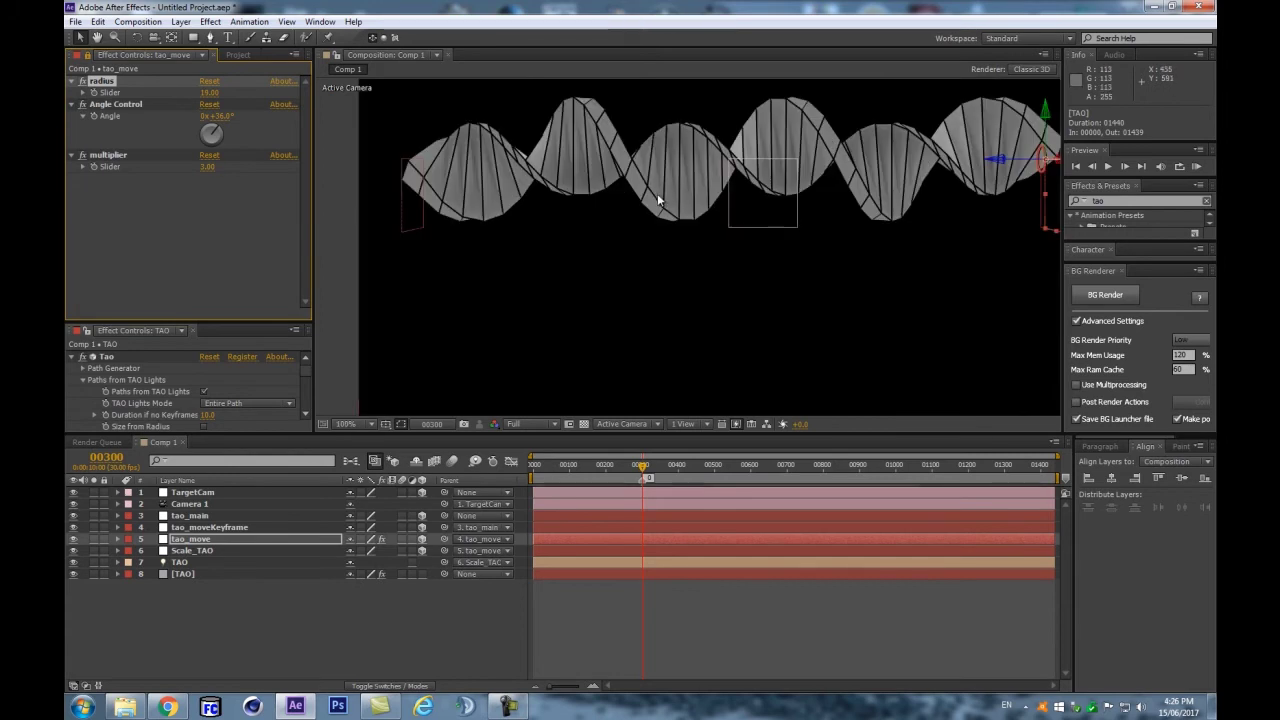
drag(565, 150, 548, 283)
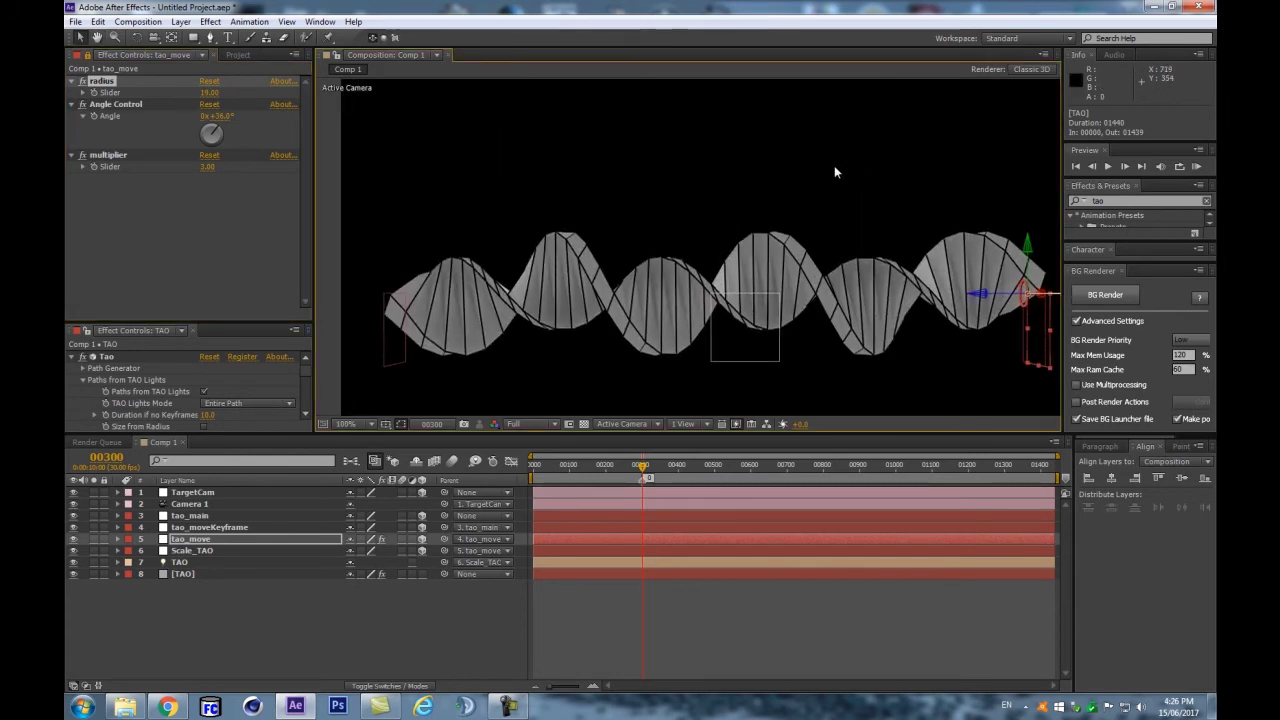
key(comma)
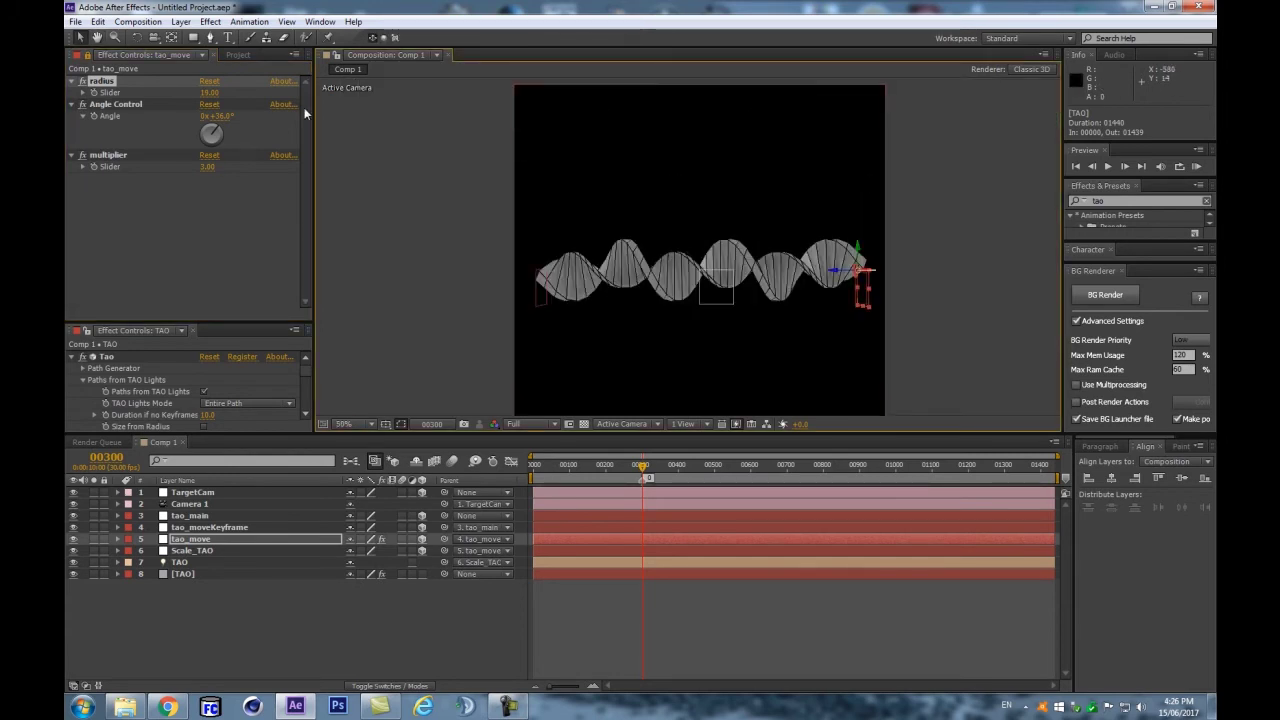
Step: Set the radius slider on tao_move to 150
click(210, 92)
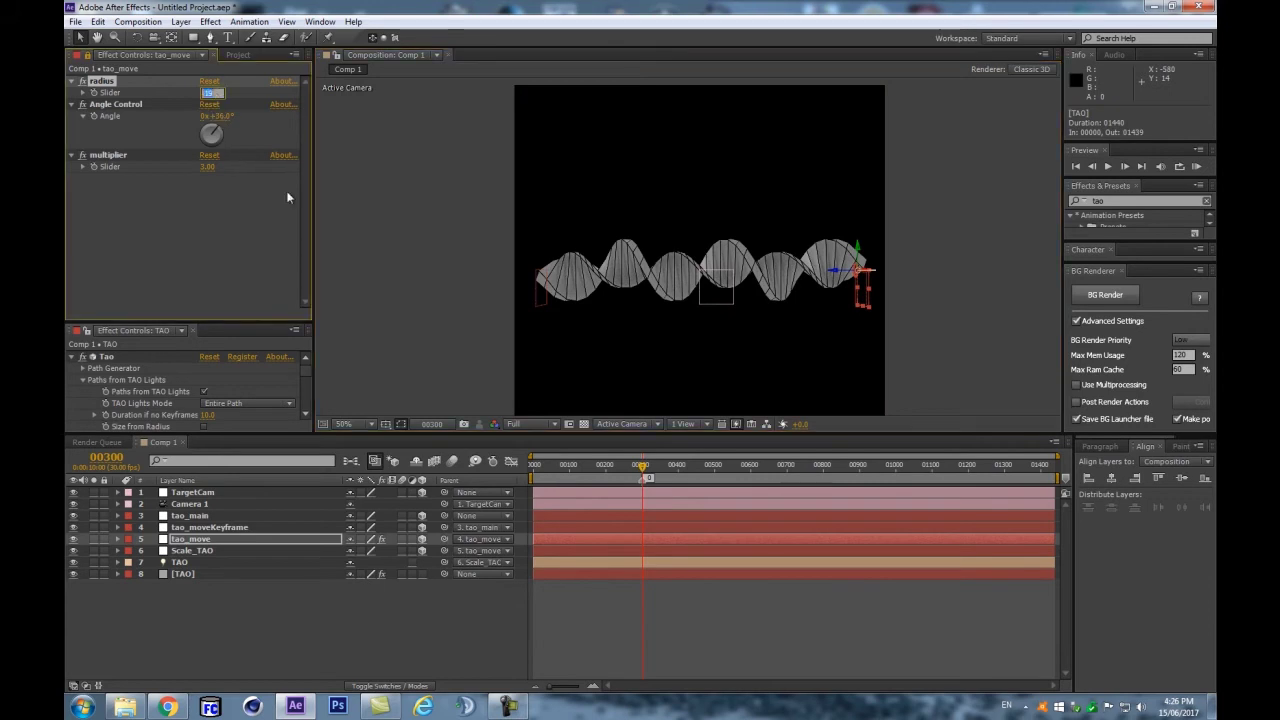
text(2)
text(150)
key(Return)
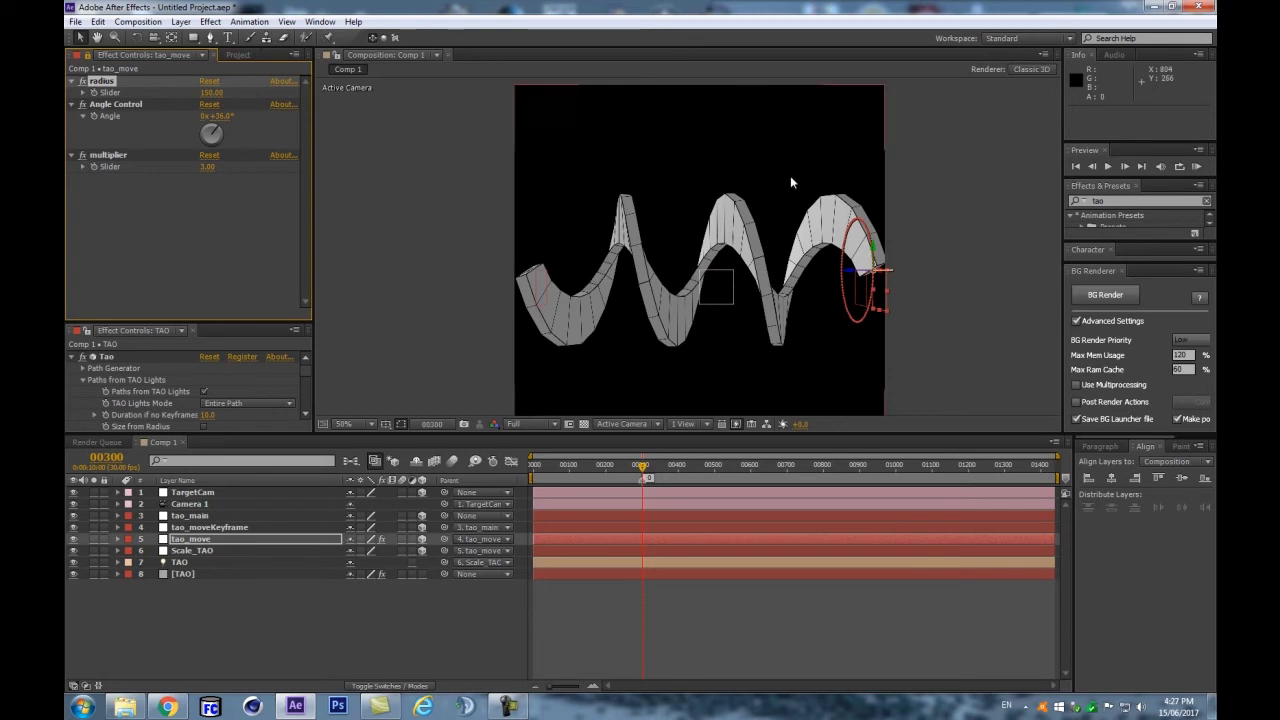
Step: Dolly the camera back so the whole helix sits smaller within the comp frame
scroll(790, 178, down, 2)
click(670, 263)
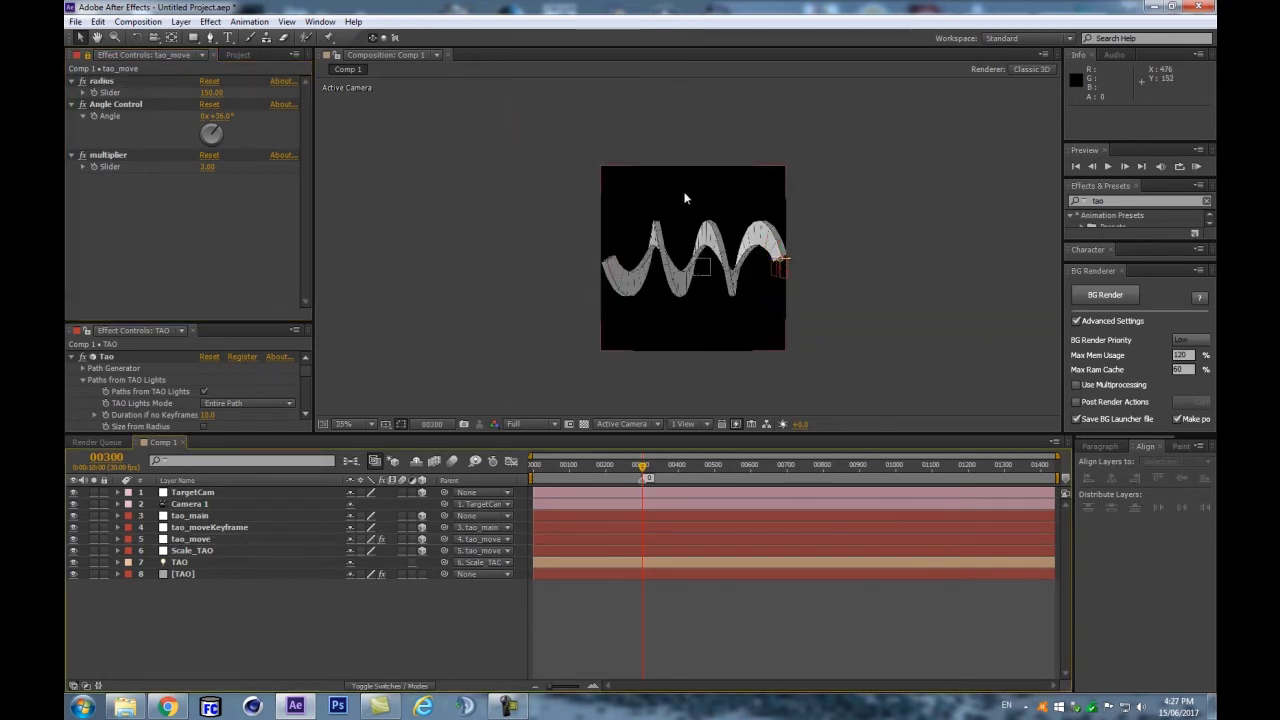
key(c)
key(c)
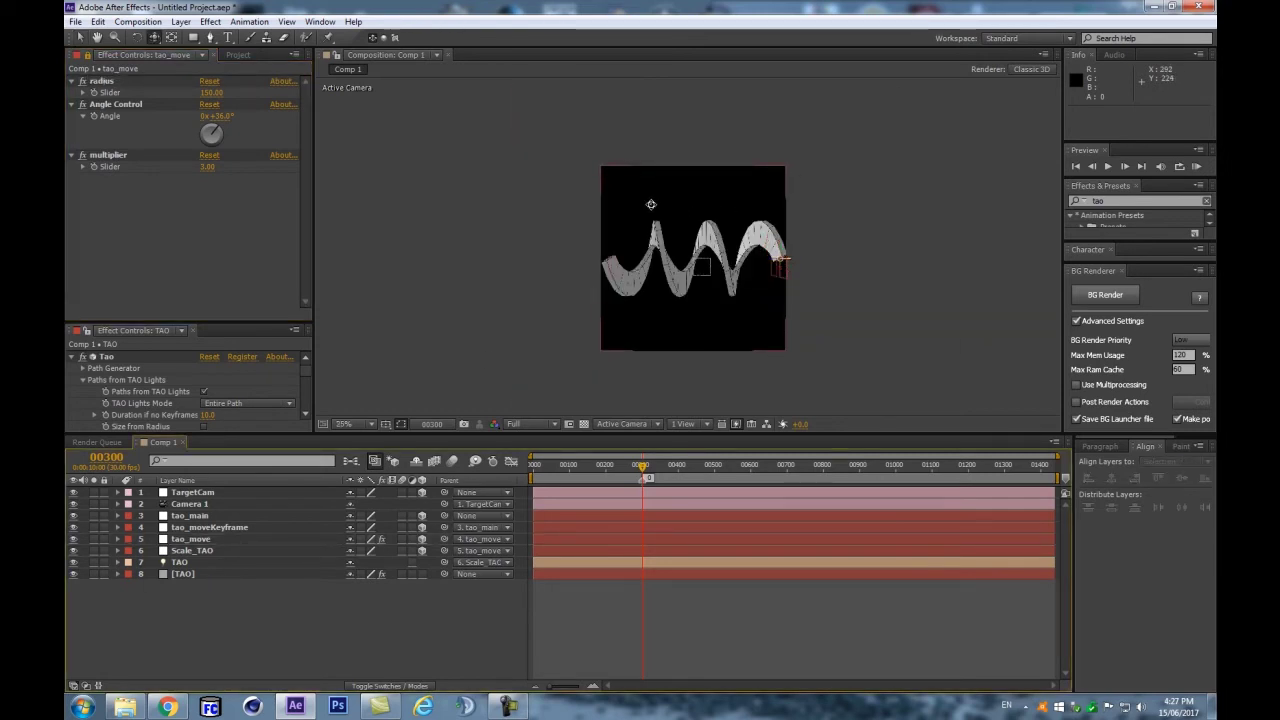
drag(696, 201, 692, 221)
click(211, 502)
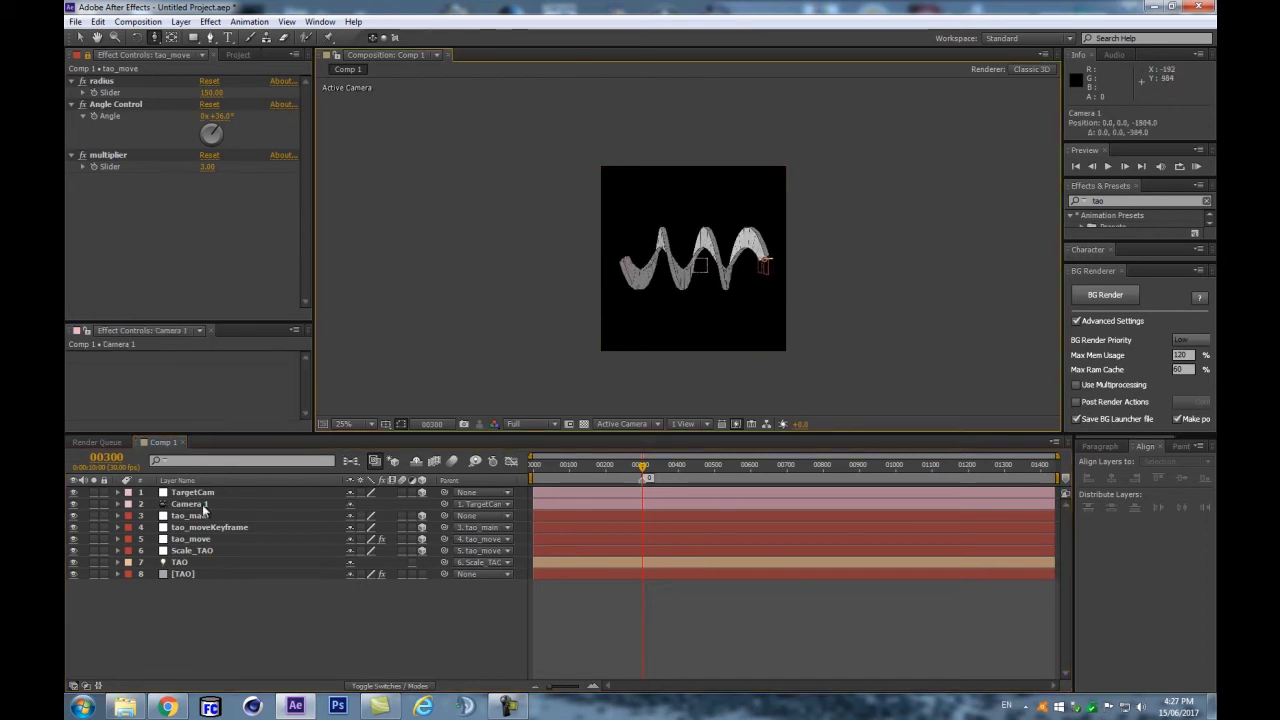
Step: Set TargetCam's Z Rotation to -32° to tilt the view of the helix diagonally
click(202, 492)
key(r)
mouse_move(369, 539)
mouse_down()
mouse_move(390, 539)
mouse_move(375, 516)
mouse_move(392, 516)
mouse_move(384, 540)
mouse_move(397, 540)
mouse_move(367, 541)
mouse_up()
key(ctrl+z)
key(ctrl+z)
key(ctrl+z)
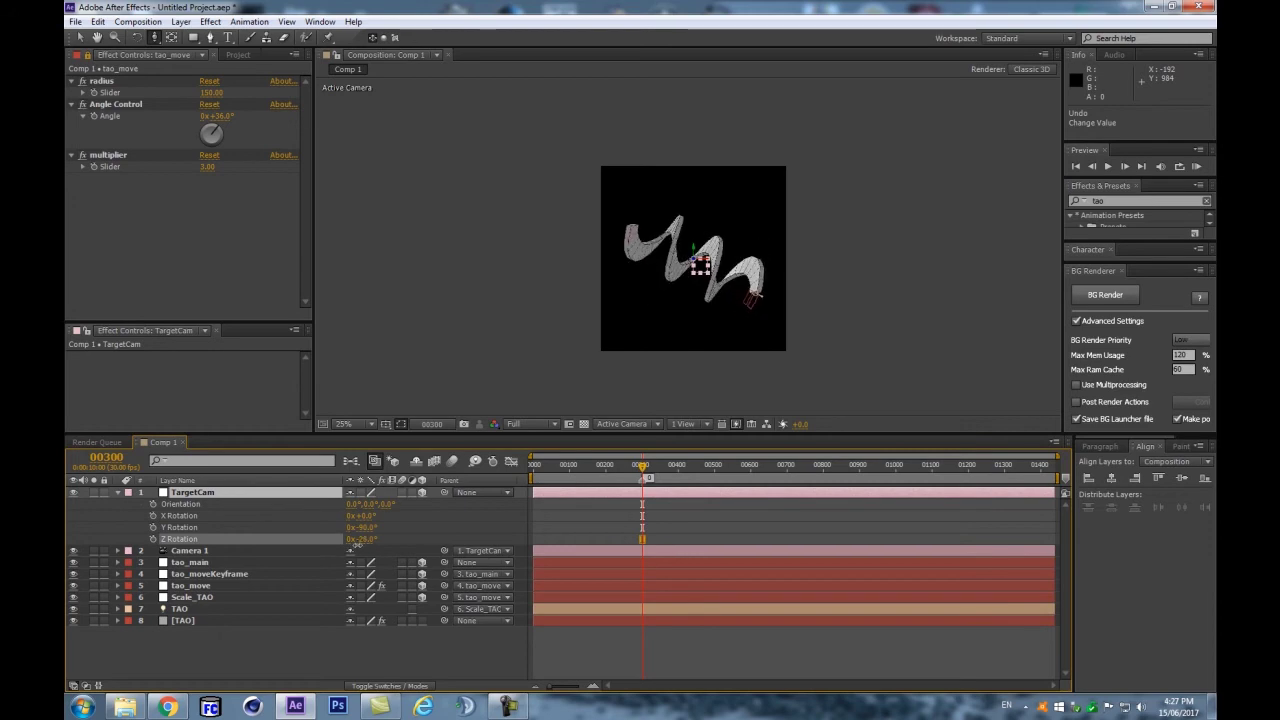
drag(357, 545, 354, 545)
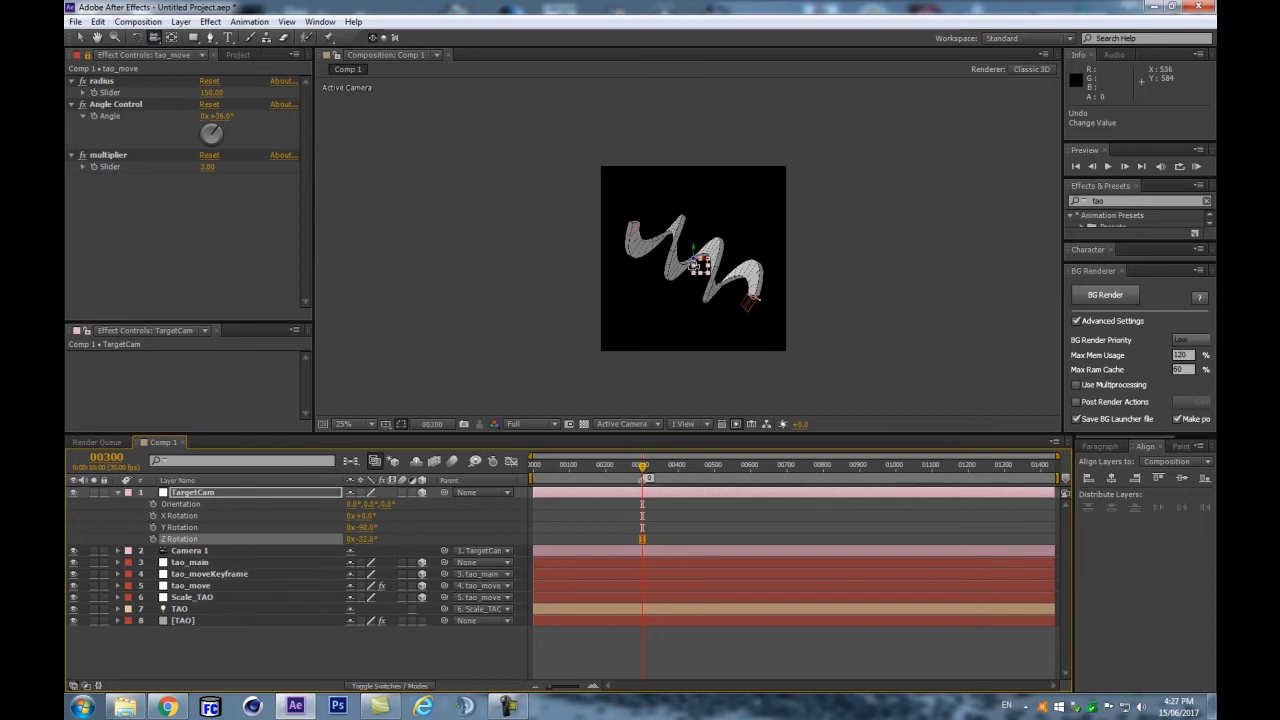
Step: Orbit the camera around the helix for a three-quarter view and collapse all layer properties in the timeline
drag(695, 258, 708, 262)
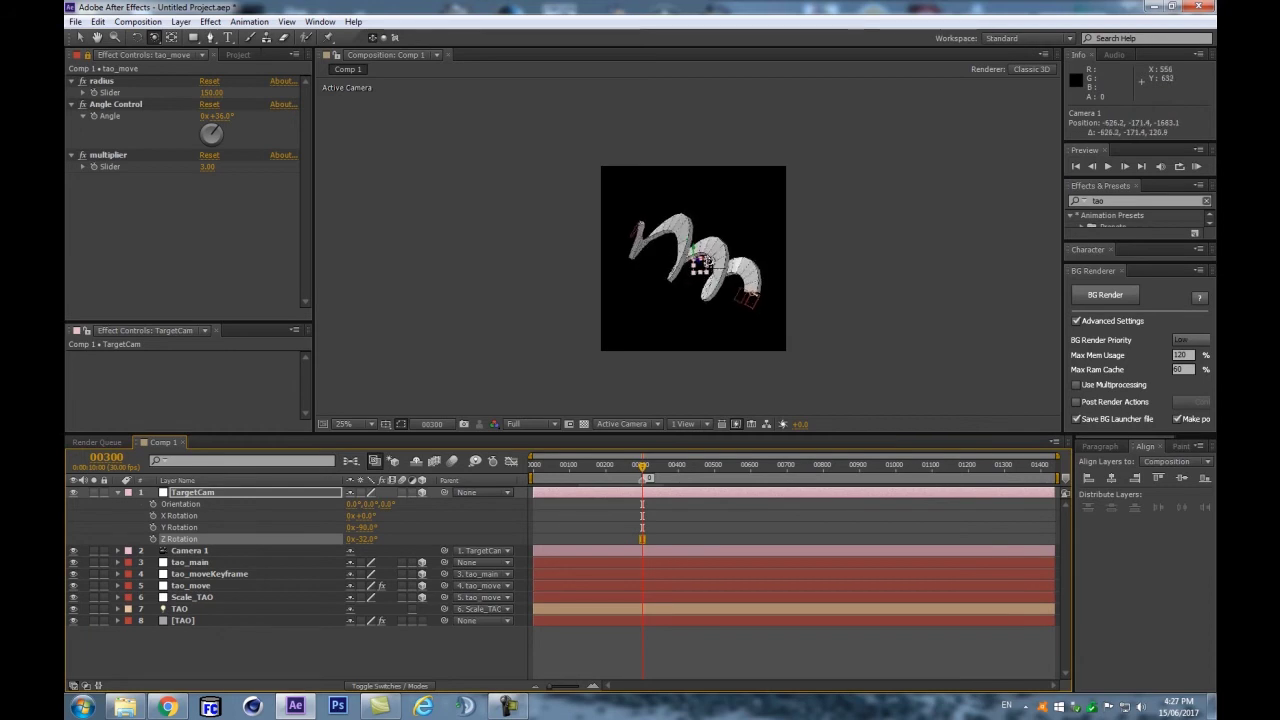
key(period)
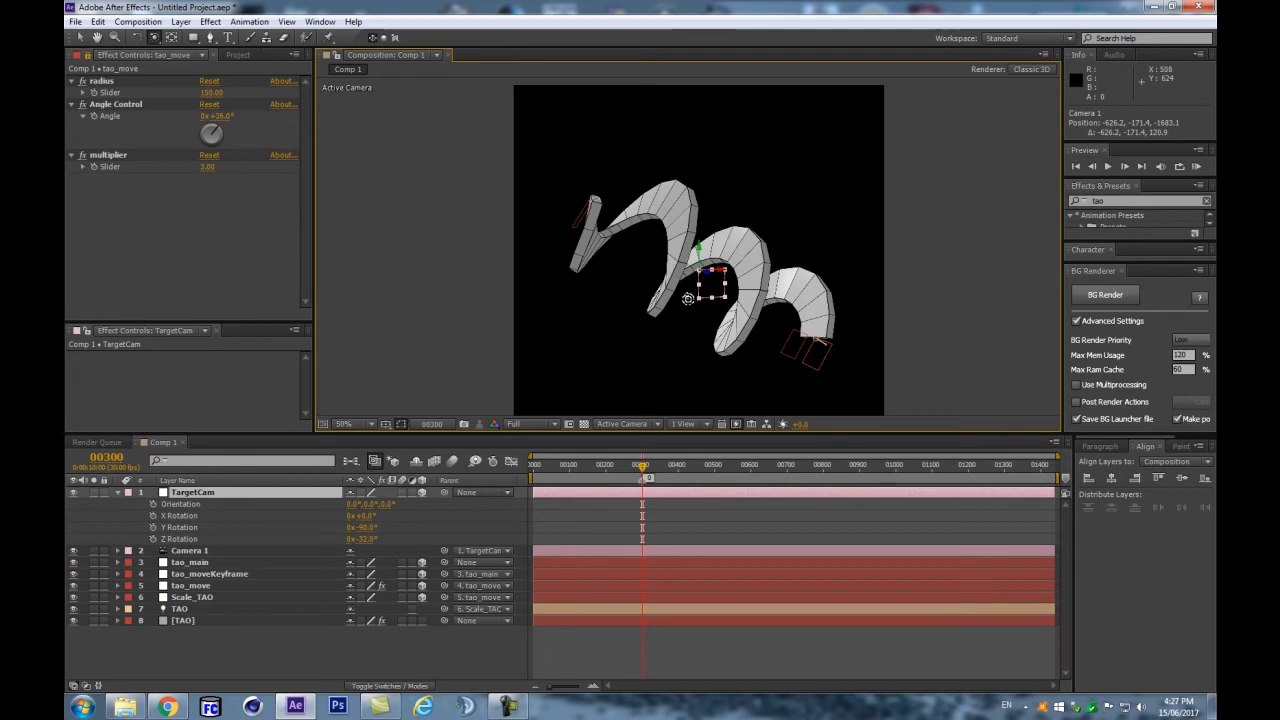
key(ctrl+a)
click(118, 493)
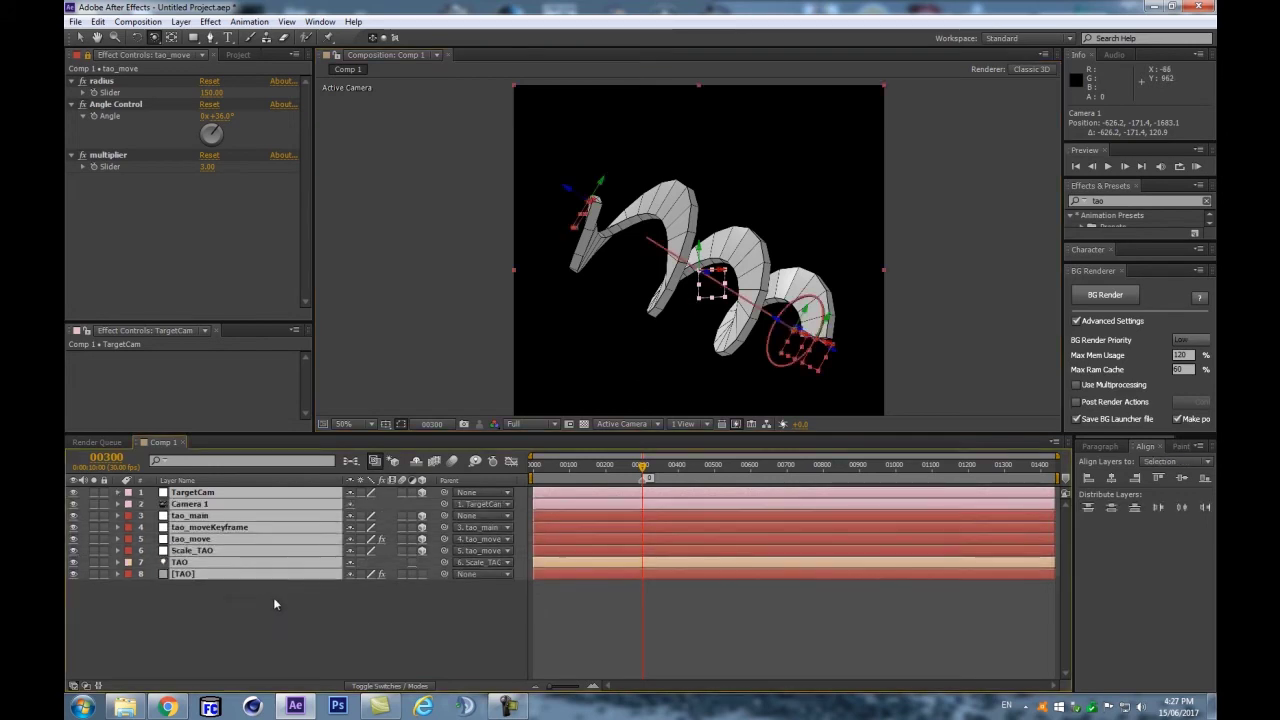
click(275, 604)
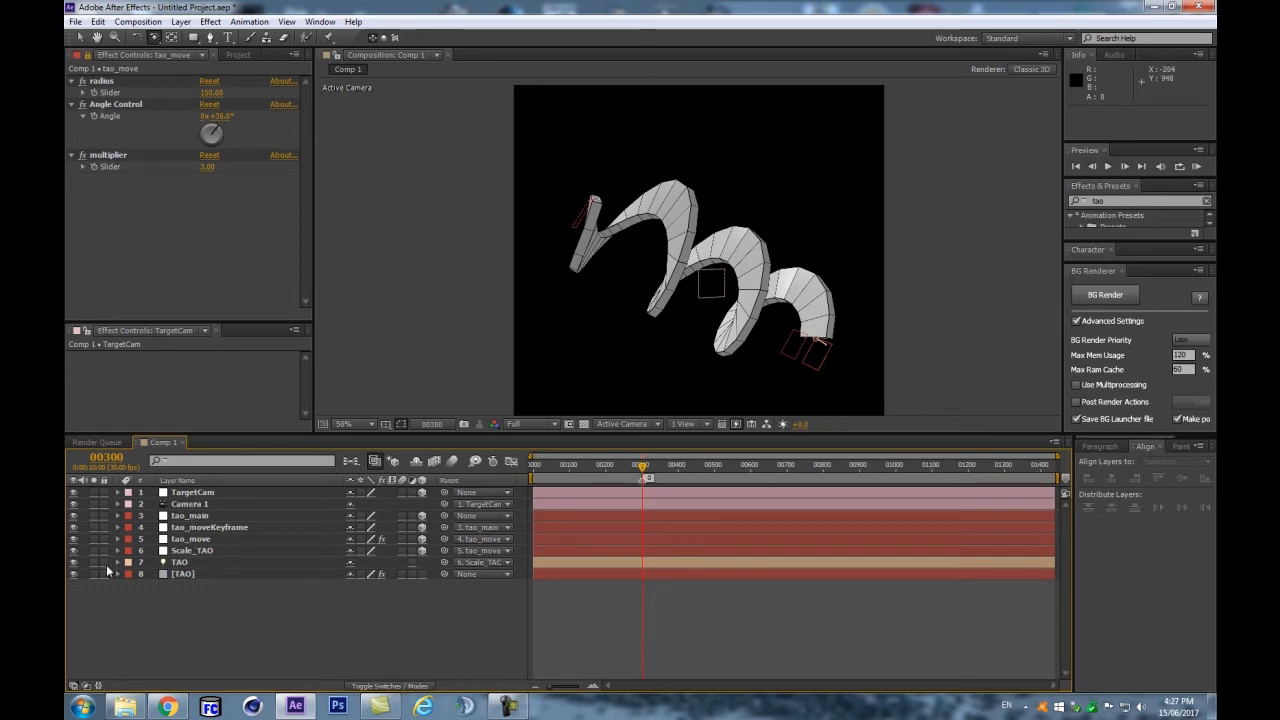
Step: Add a spot light named TAO CUBE to the comp
click(200, 515)
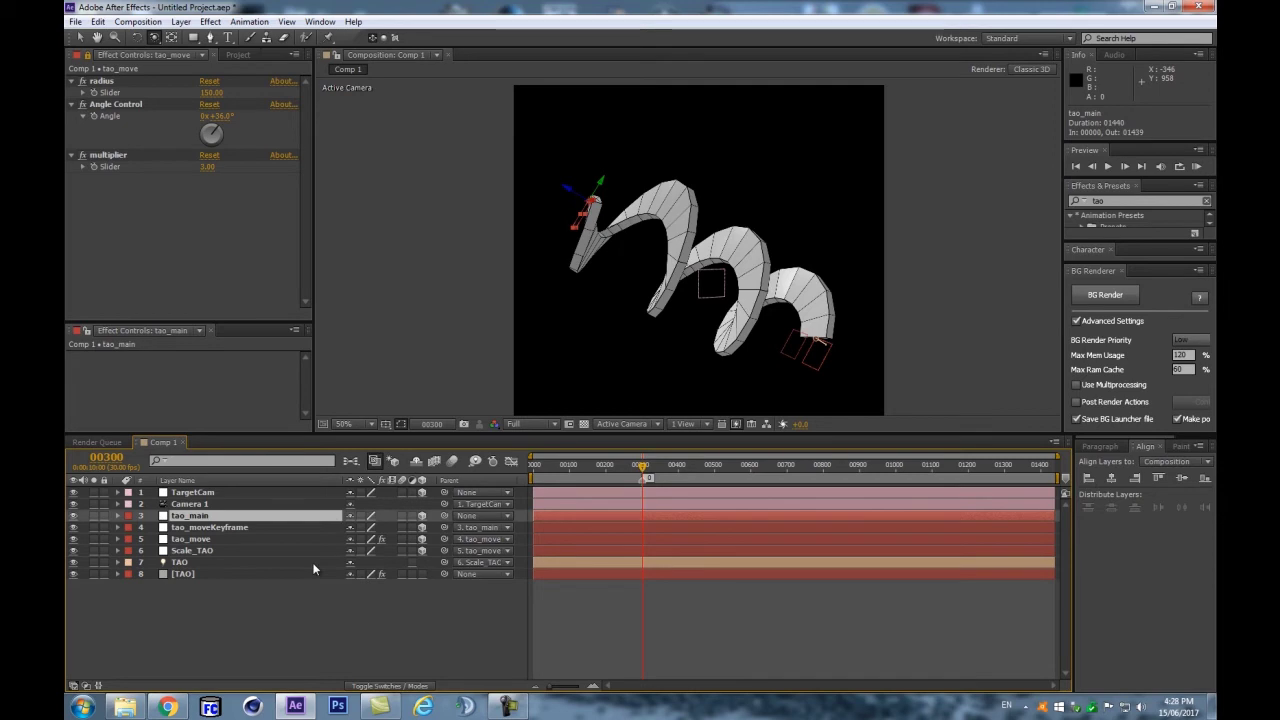
key(ctrl+alt+shift+l)
text(TAO CUBE)
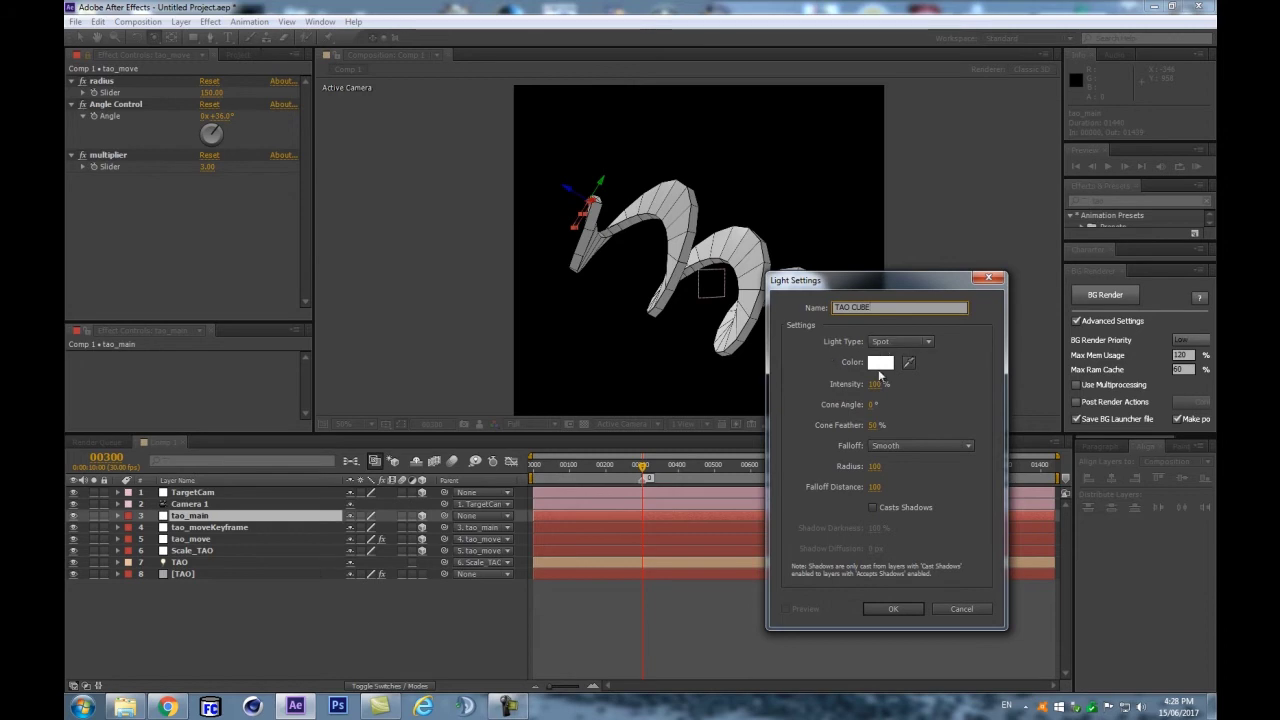
click(886, 614)
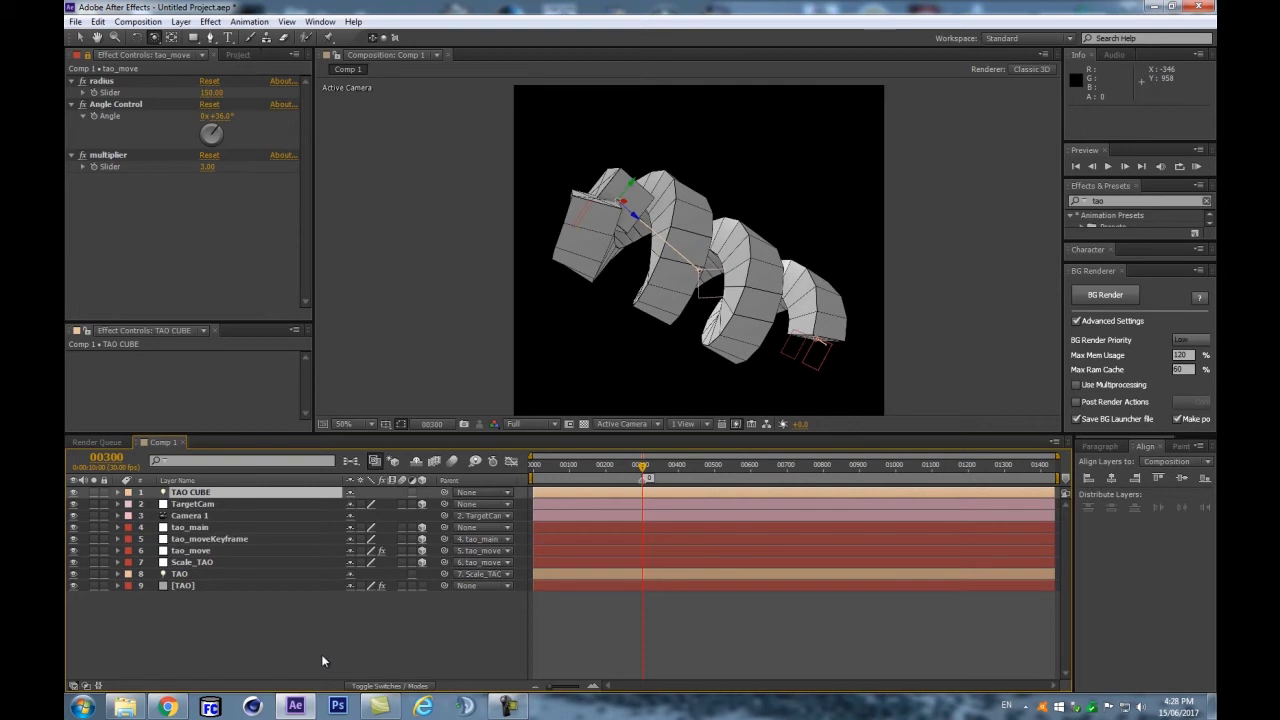
Step: Try renaming the new light to TAO and inspect the effect on the ribbon up close
key(Return)
double_click(197, 492)
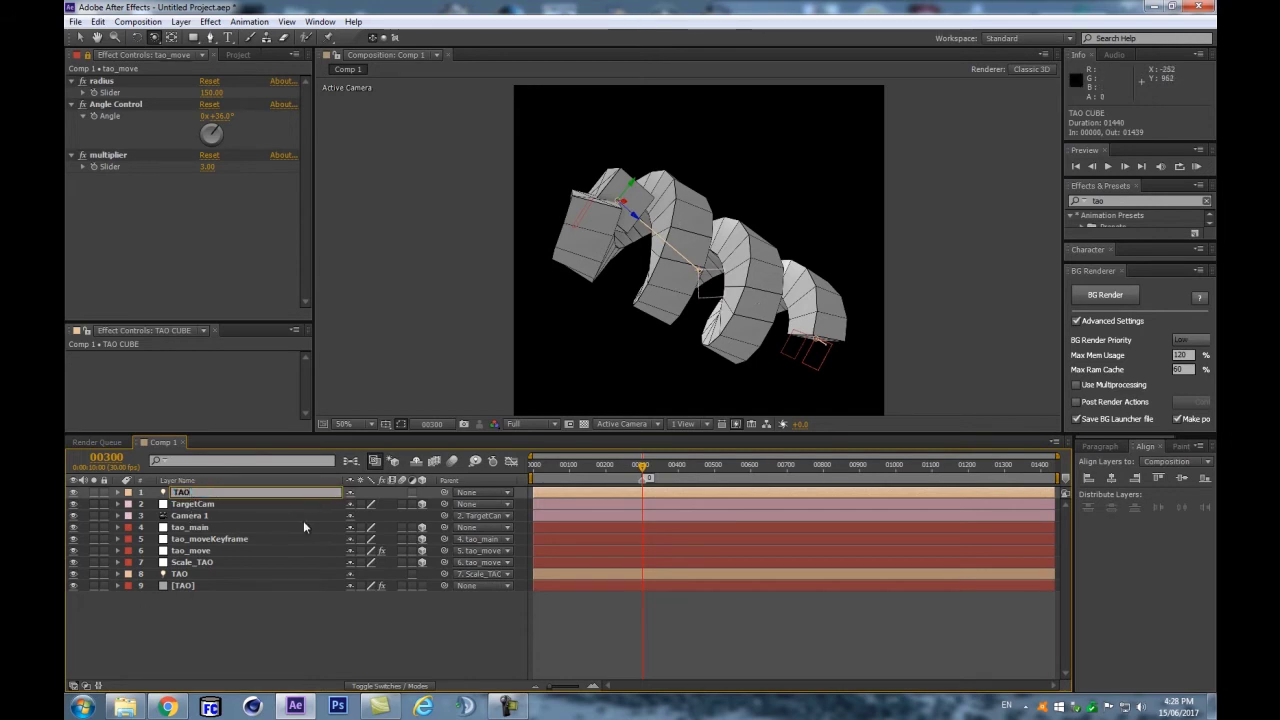
key(Return)
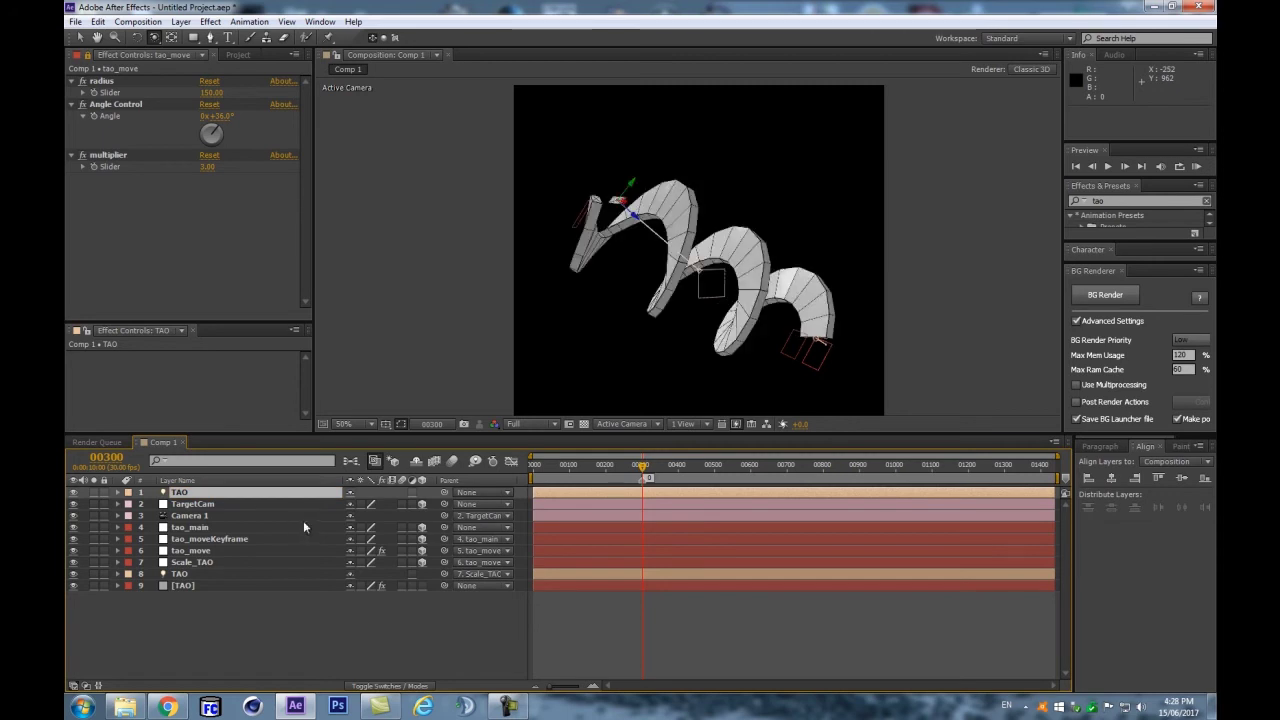
scroll(617, 269, up, 1)
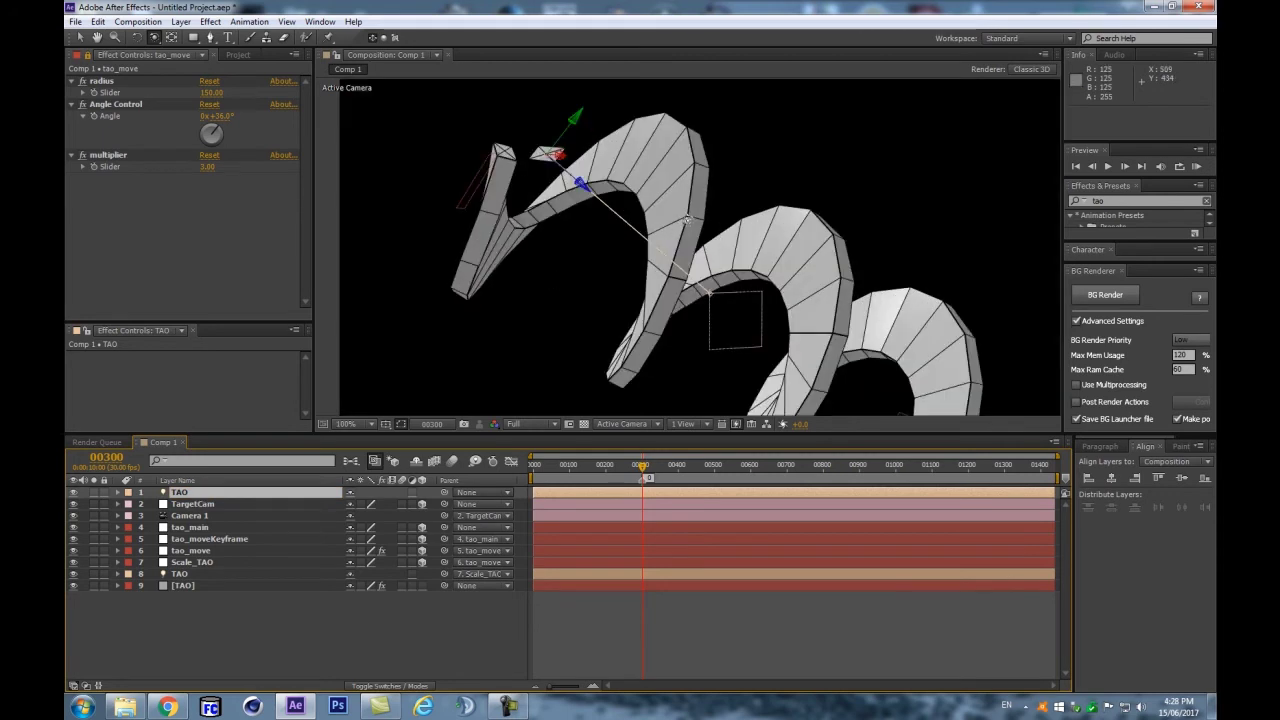
scroll(524, 248, down, 1)
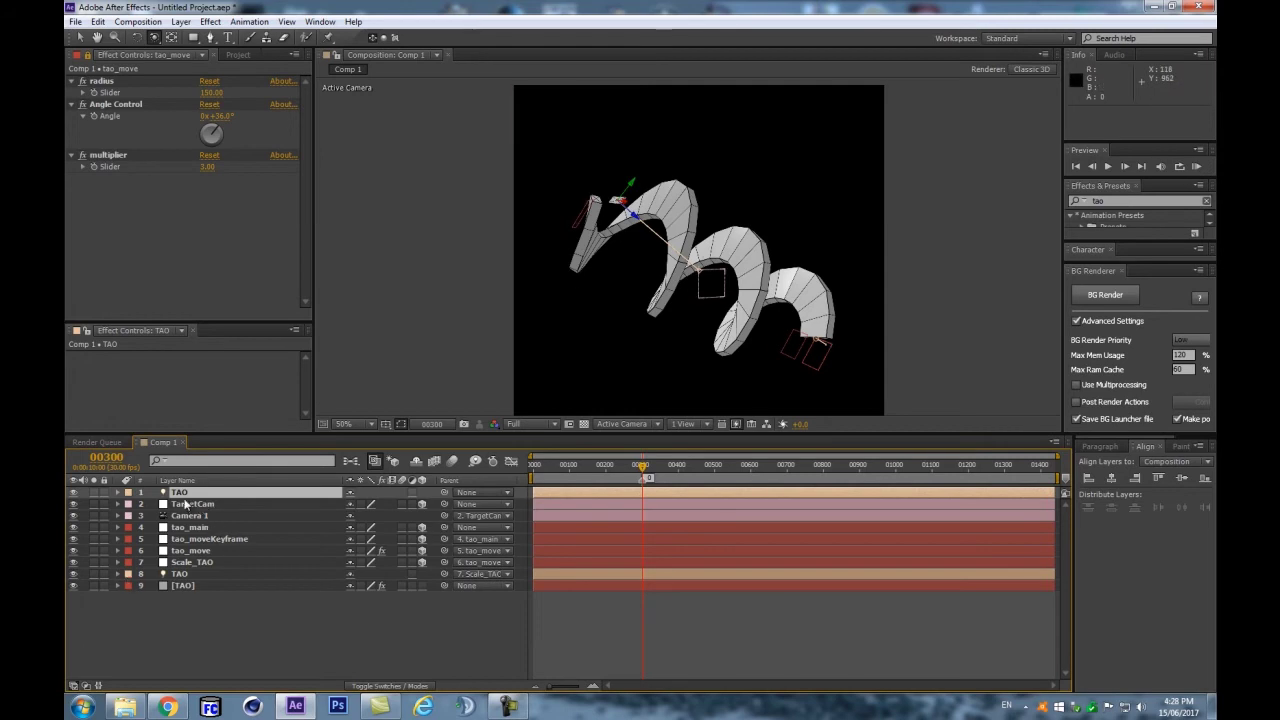
Step: Rename the light back to TAO CUBE
key(F2)
click(203, 494)
text(CUBE)
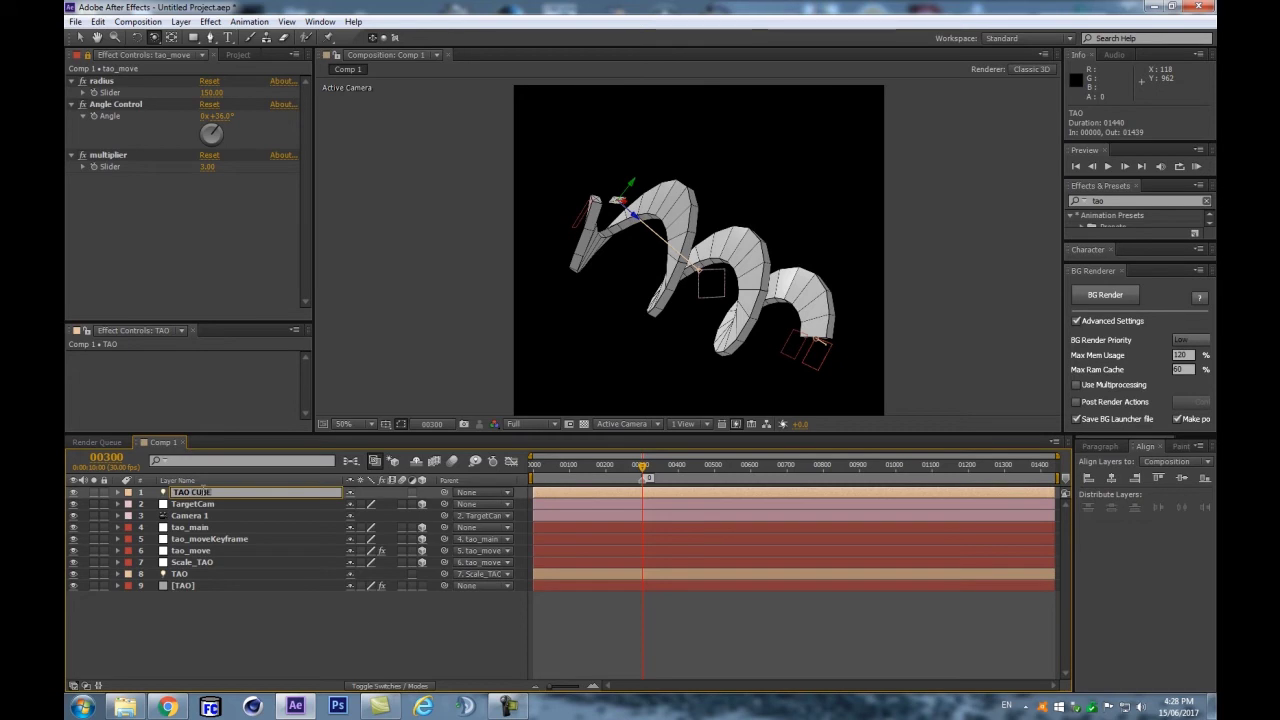
key(Return)
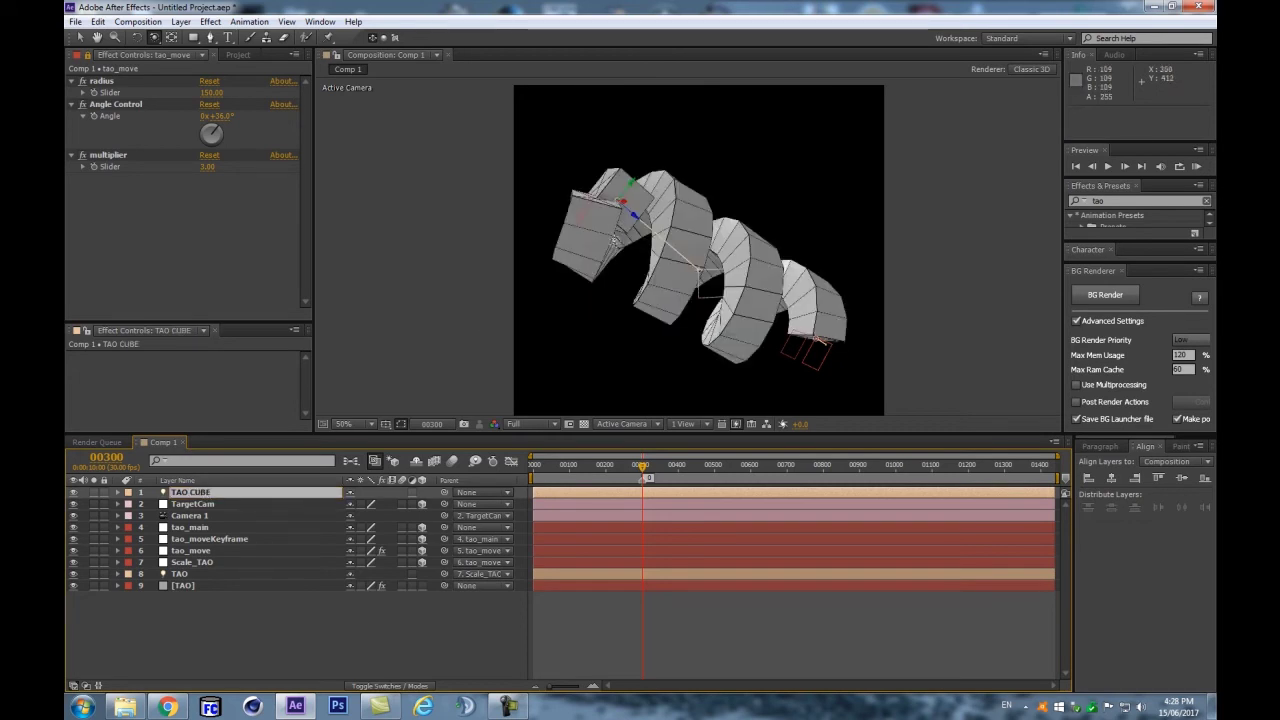
Step: Review the TAO solid's segment sizes and try a 415% Y scale on the Scale_TAO null
click(206, 586)
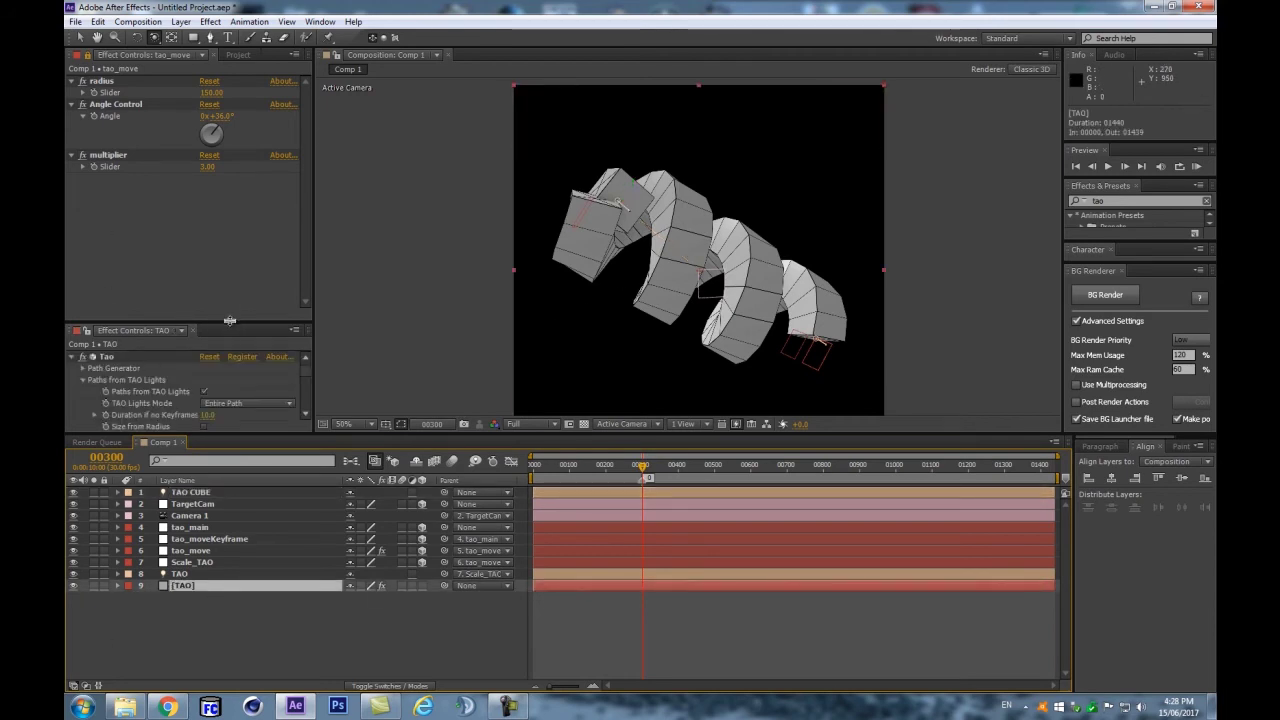
drag(232, 322, 230, 212)
scroll(167, 356, down, 3)
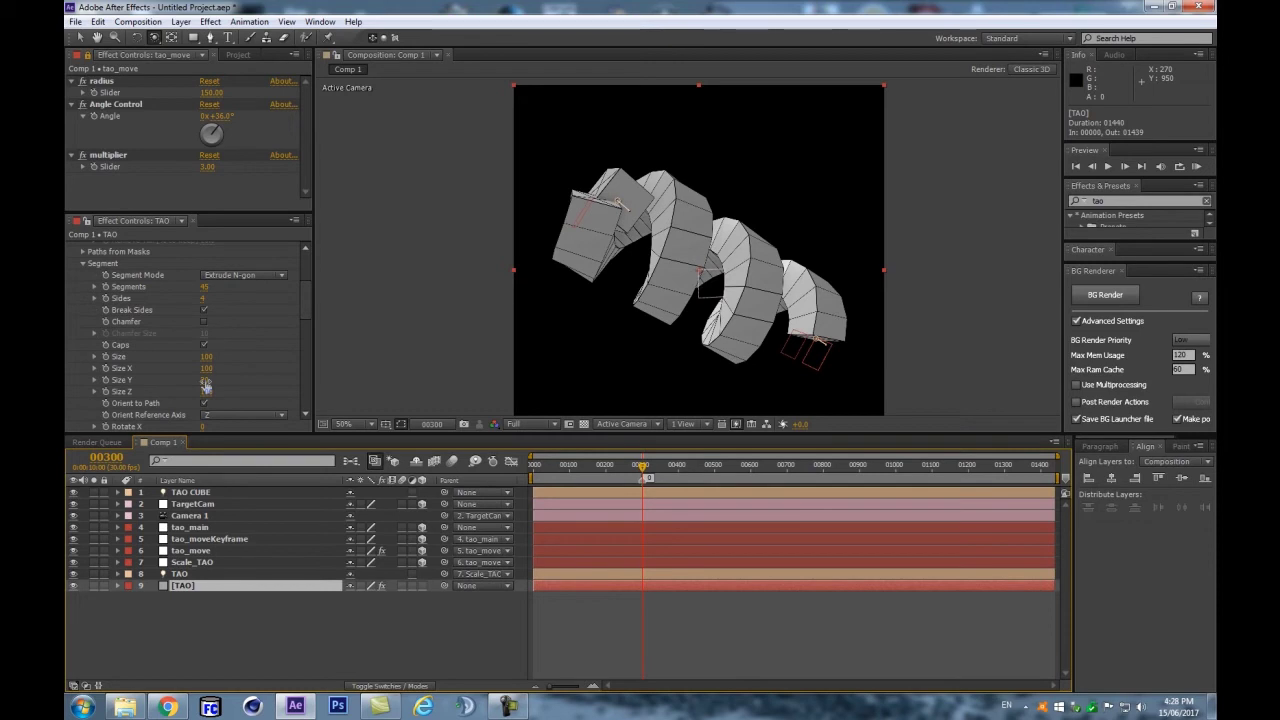
click(192, 551)
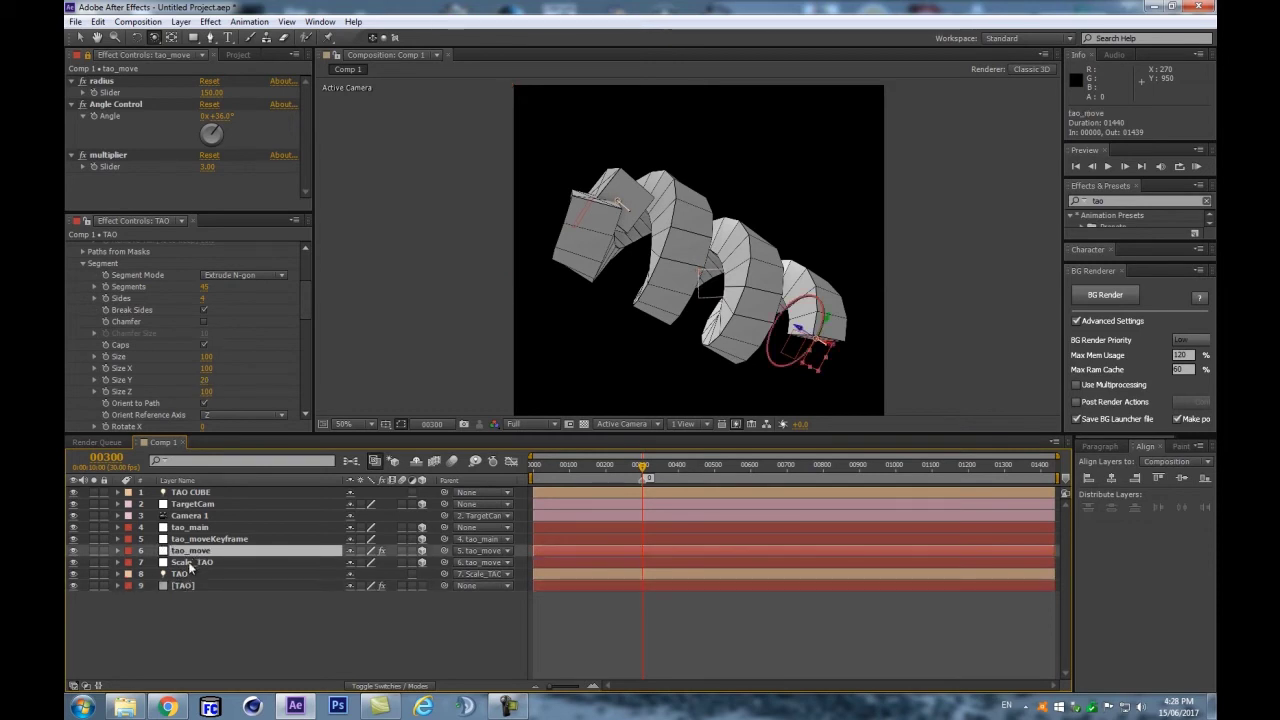
click(190, 563)
key(s)
drag(337, 580, 571, 543)
key(ctrl+z)
Step: Set the segment's Size Y to 100 in the Tao effect on the TAO solid
click(207, 597)
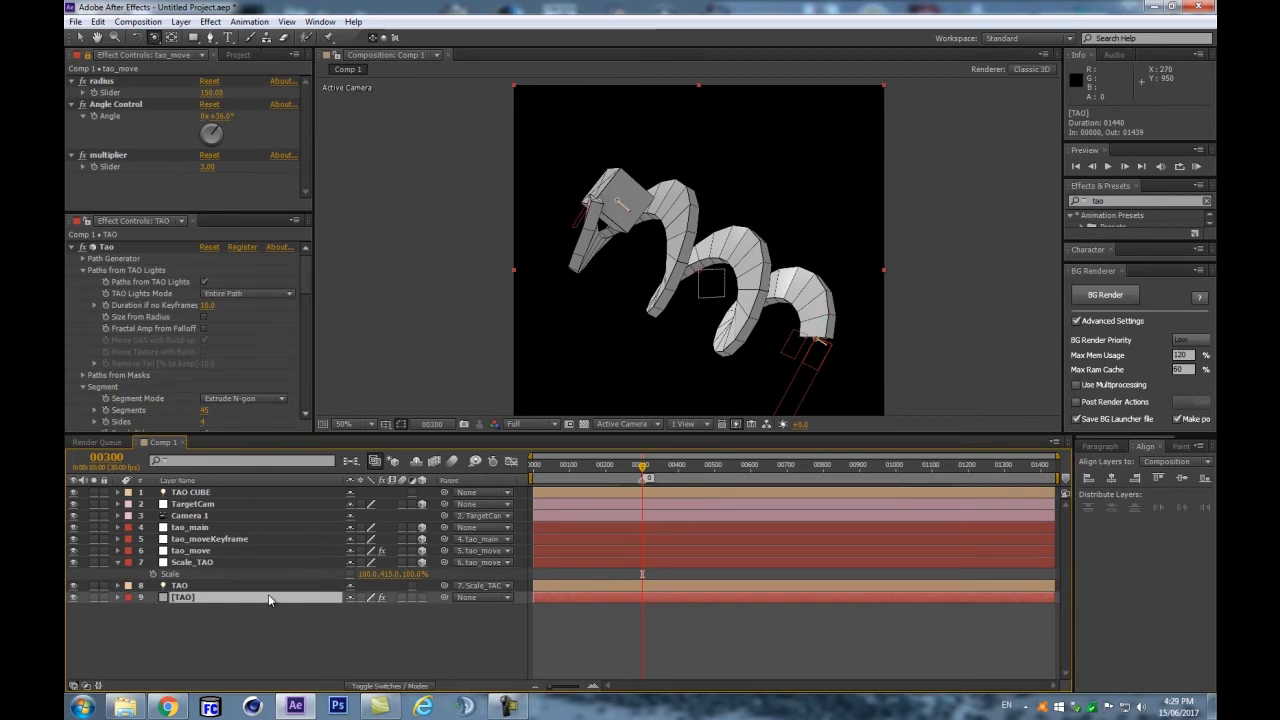
scroll(229, 359, down, 5)
click(206, 349)
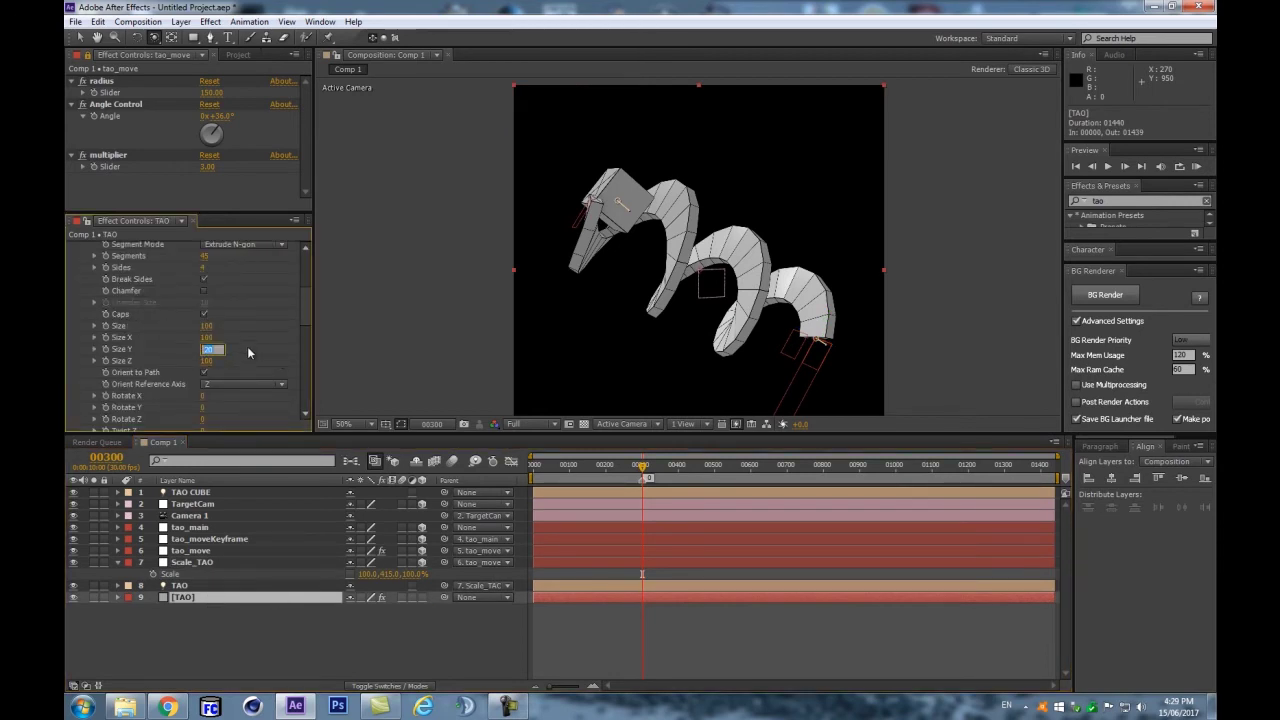
key(Return)
key(Return)
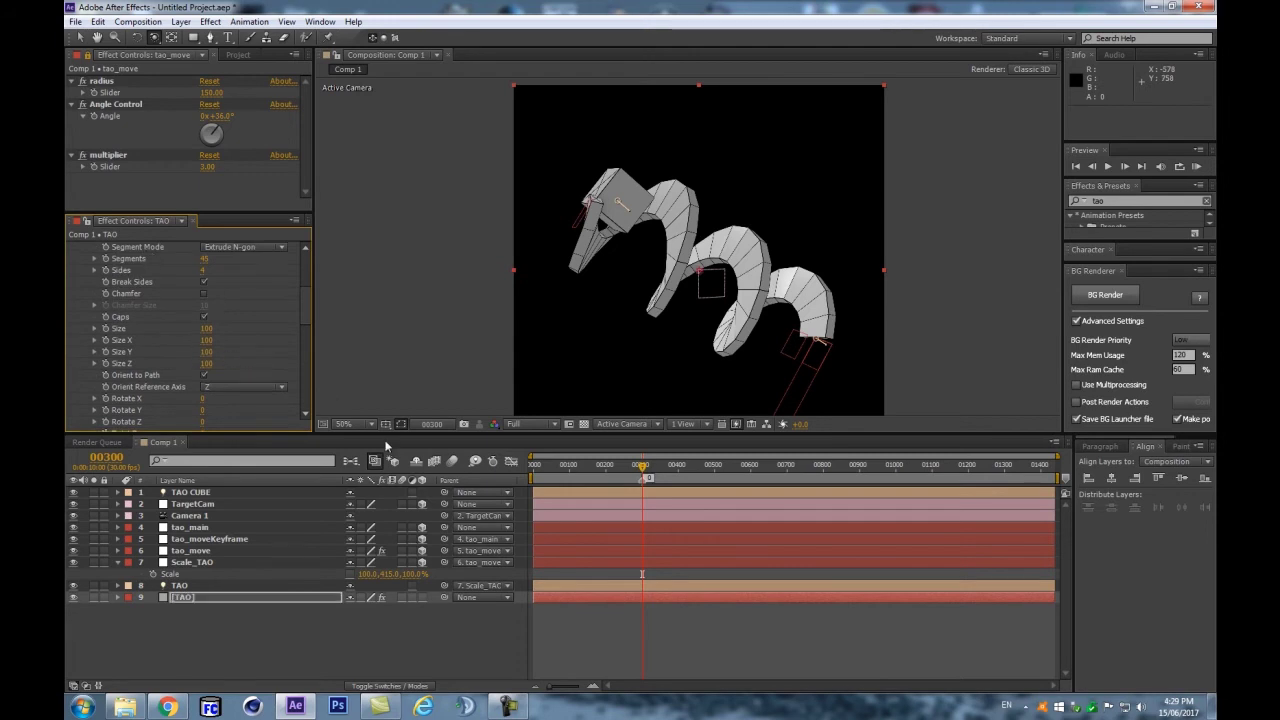
Step: Set the Scale_TAO null's Y scale to 518%
click(247, 632)
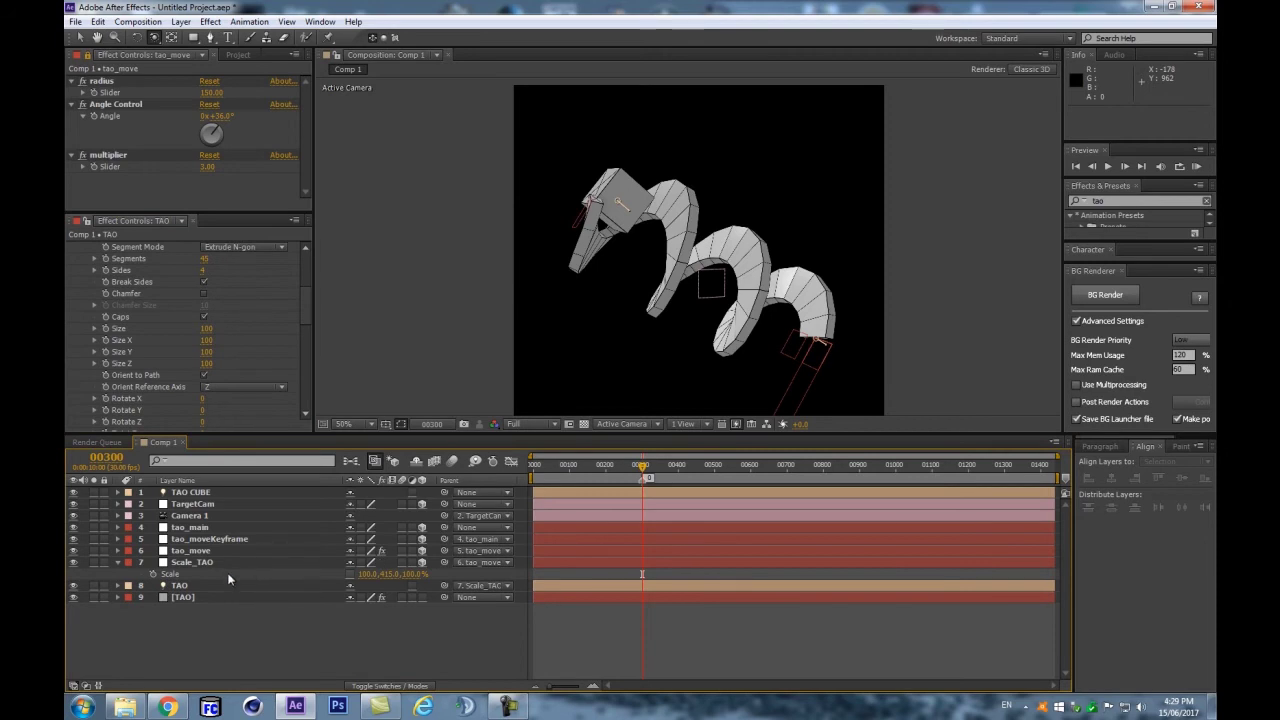
drag(391, 574, 501, 604)
drag(400, 586, 455, 532)
Step: Try a lower segment Size Y on the TAO solid and undo the change
click(196, 596)
scroll(215, 390, down, 5)
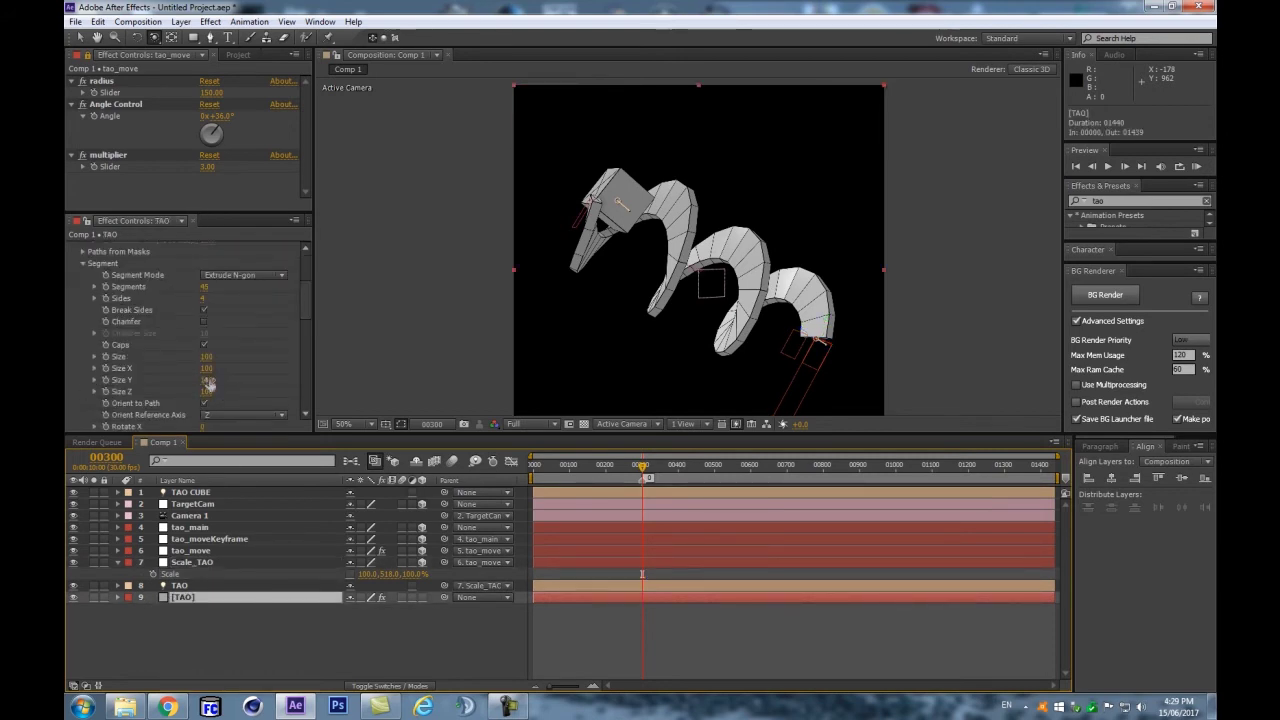
drag(205, 381, 183, 385)
key(ctrl+z)
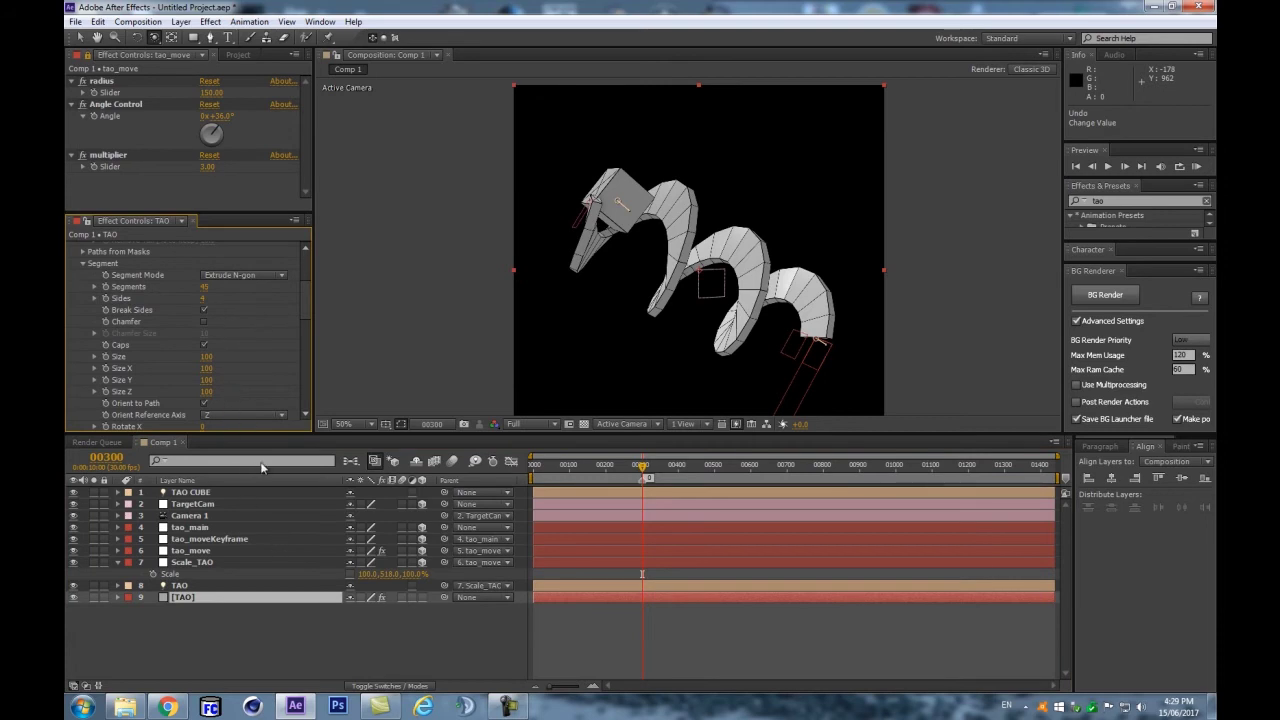
Step: Set the TAO CUBE light's Position to 540, 540, 0
click(207, 496)
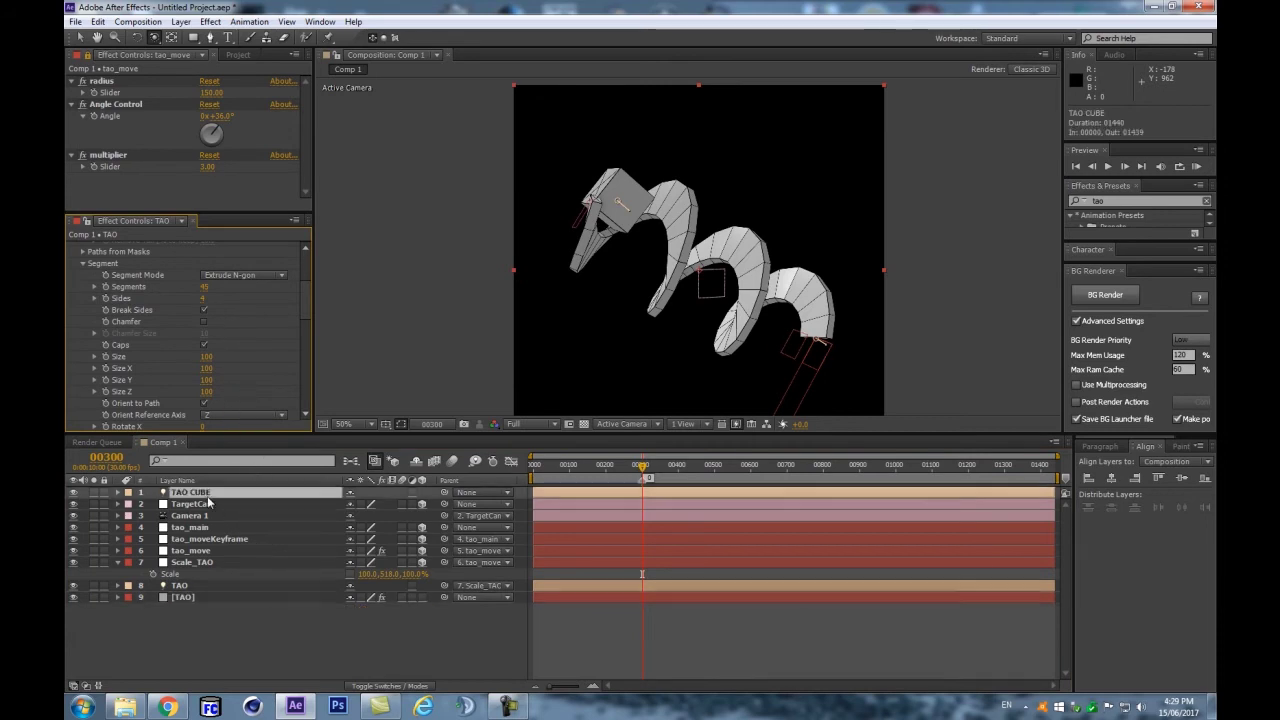
key(p)
click(352, 504)
text(540)
key(Tab)
text(540)
key(Tab)
text(0)
key(Return)
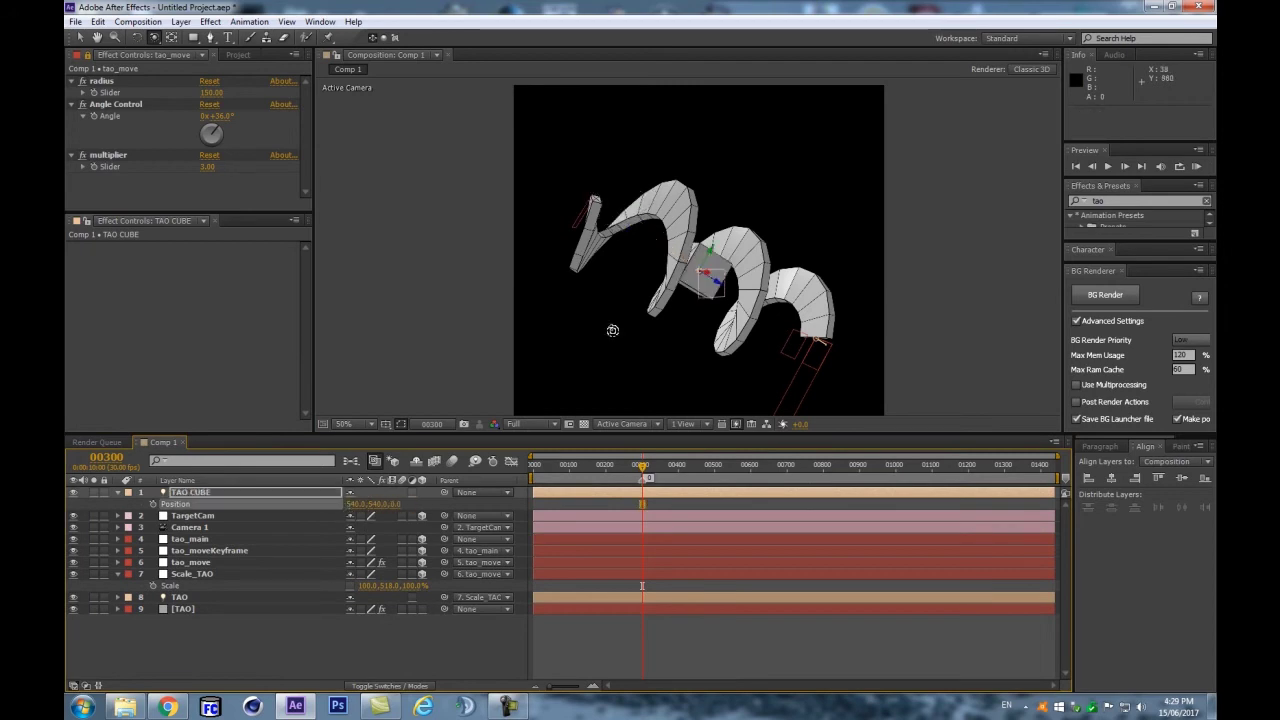
Step: Turn off auto-orientation for the TAO CUBE light
click(229, 492)
key(ctrl+alt+o)
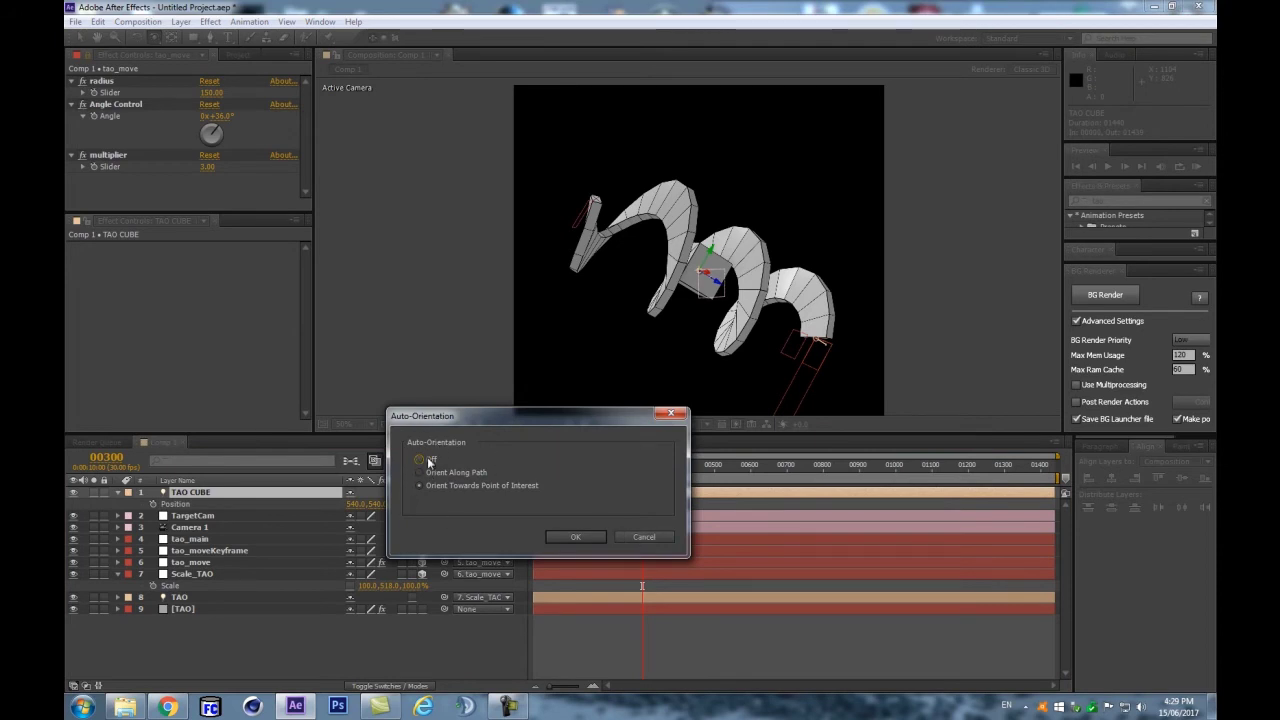
click(597, 541)
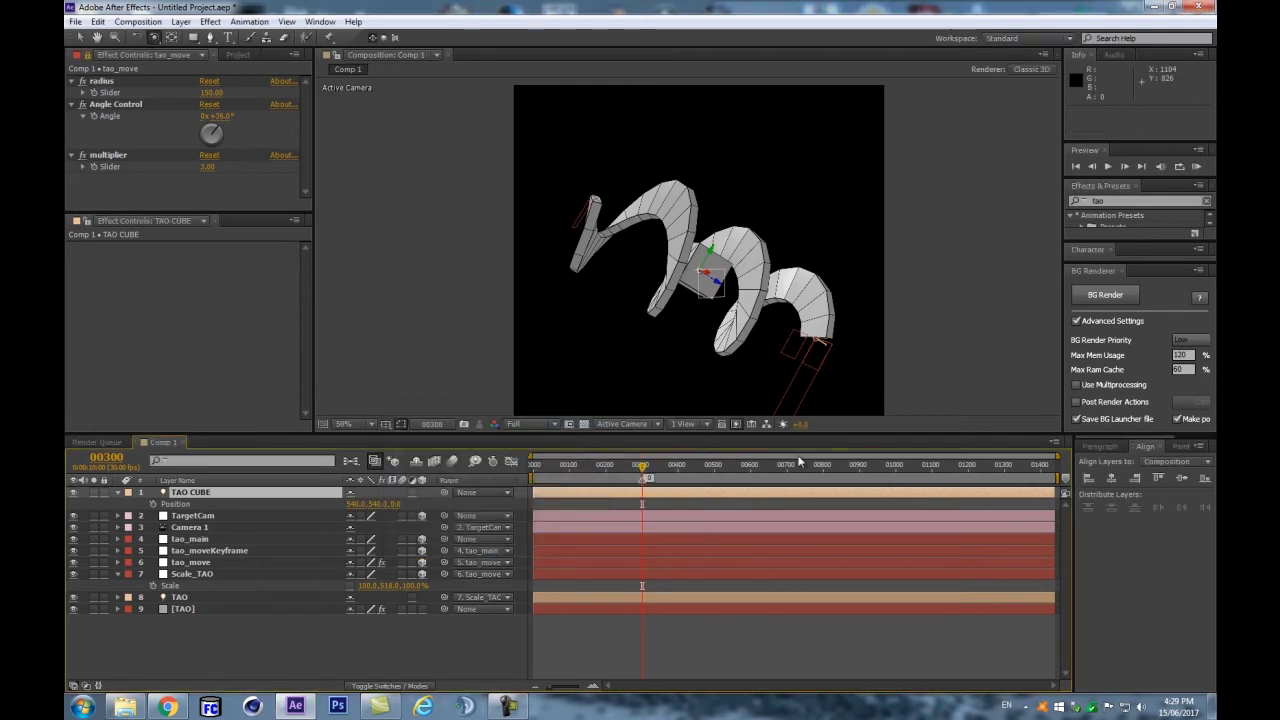
Step: Add a new null, make it 3D and parent the TAO CUBE light to it
scroll(706, 326, up, 1)
scroll(706, 326, down, 1)
key(ctrl+alt+shift+y)
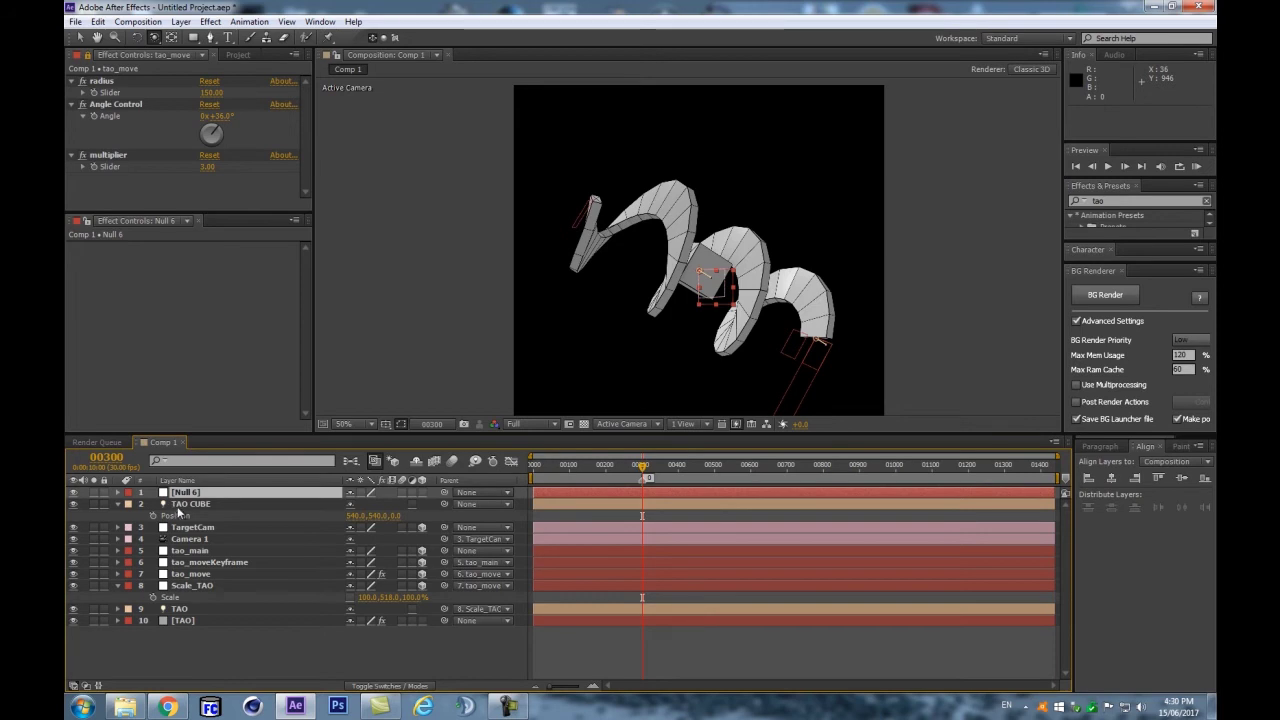
click(192, 503)
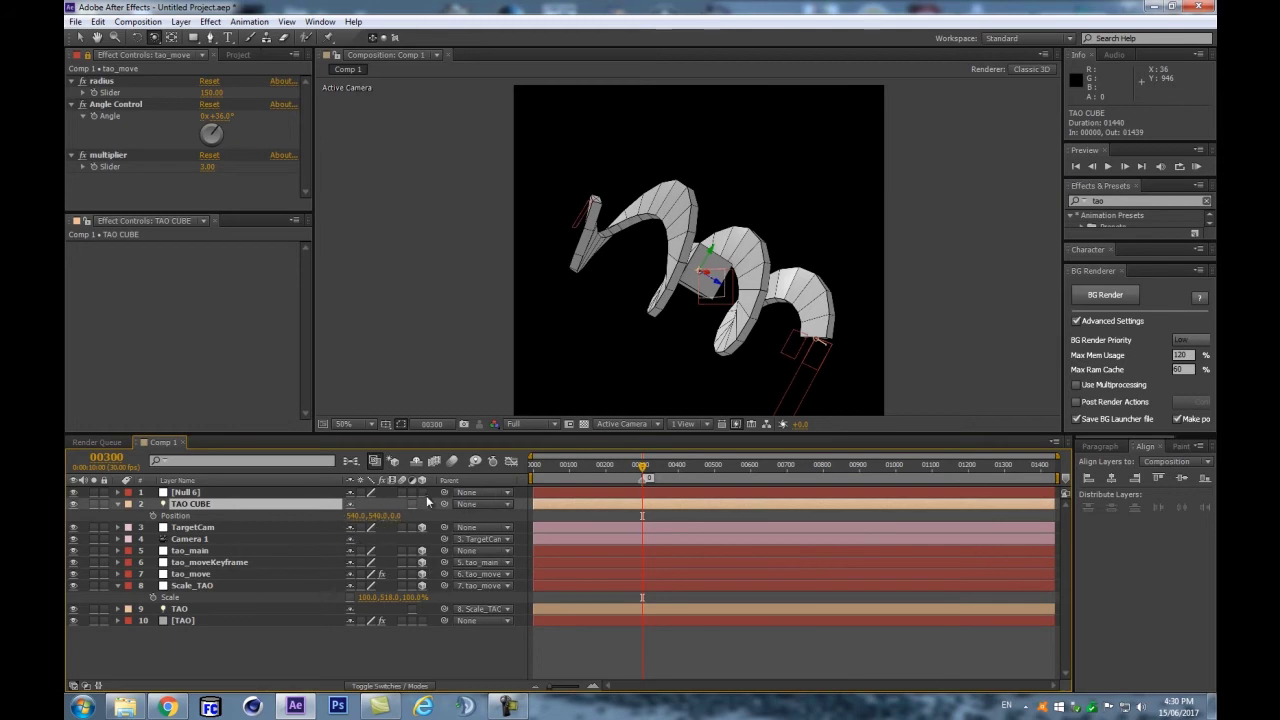
drag(444, 502, 263, 494)
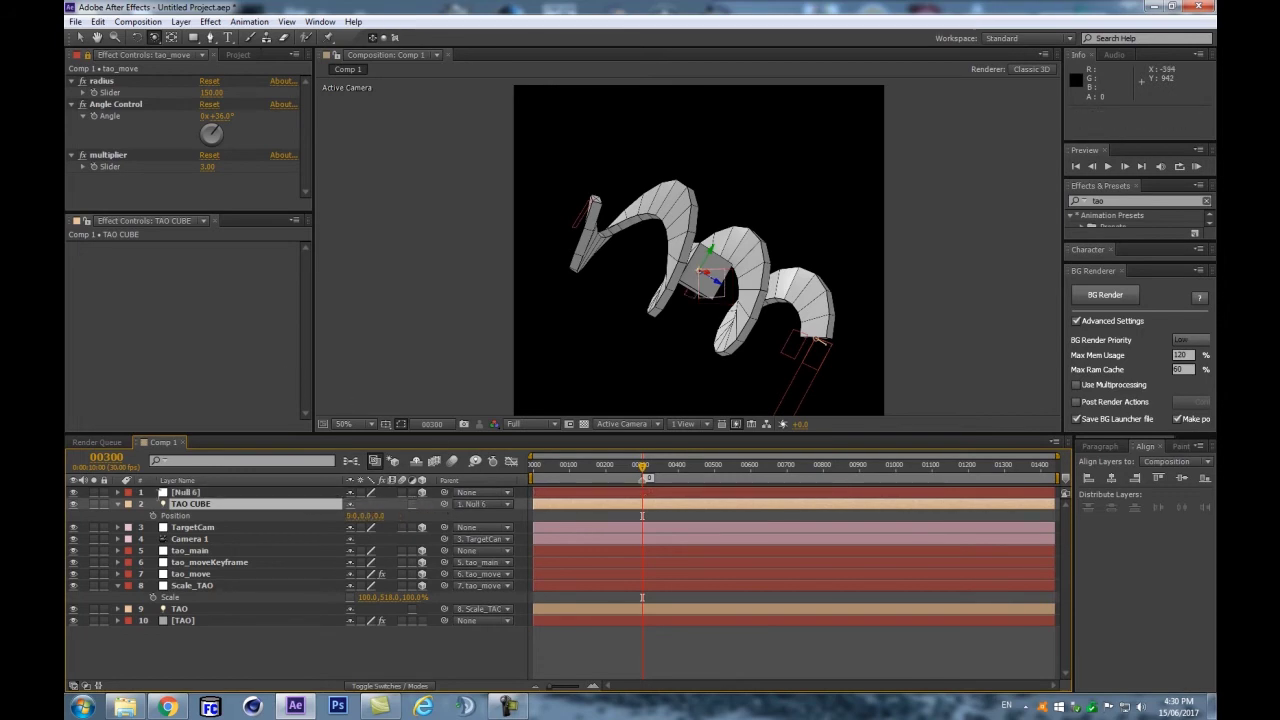
Step: Unlink the new null's Scale and set its Z scale to 15% to lengthen the cube into a central shaft
click(216, 494)
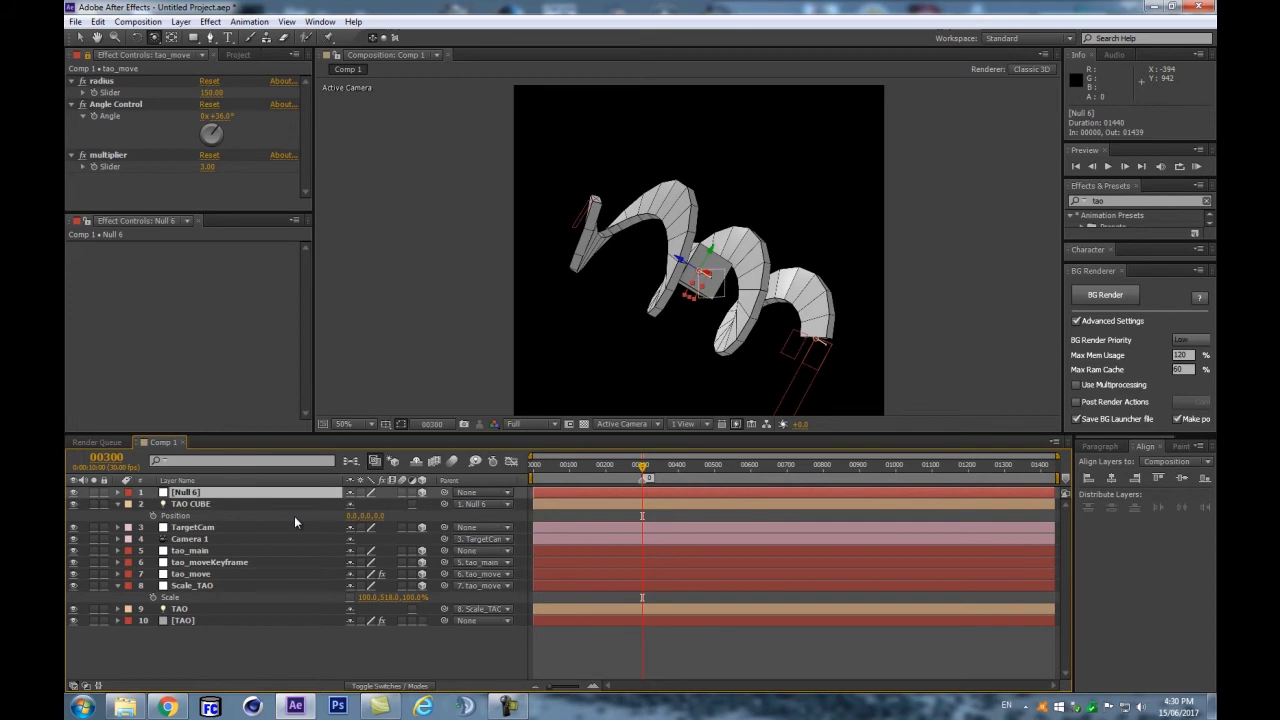
key(s)
click(350, 504)
drag(367, 505, 342, 497)
key(ctrl+z)
key(ctrl+z)
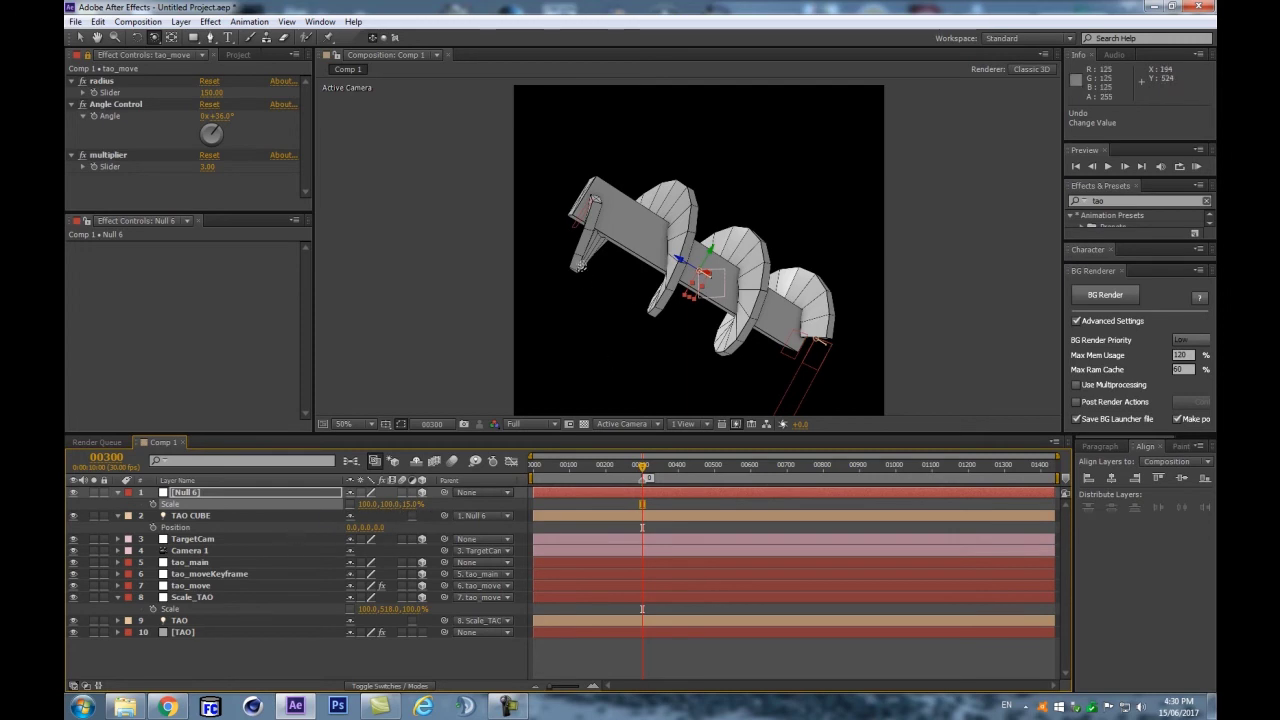
Step: Examine how the central shaft runs through the helix coils up close and select the TAO CUBE light
scroll(812, 330, up, 1)
scroll(812, 330, down, 1)
scroll(812, 330, up, 1)
scroll(812, 330, down, 1)
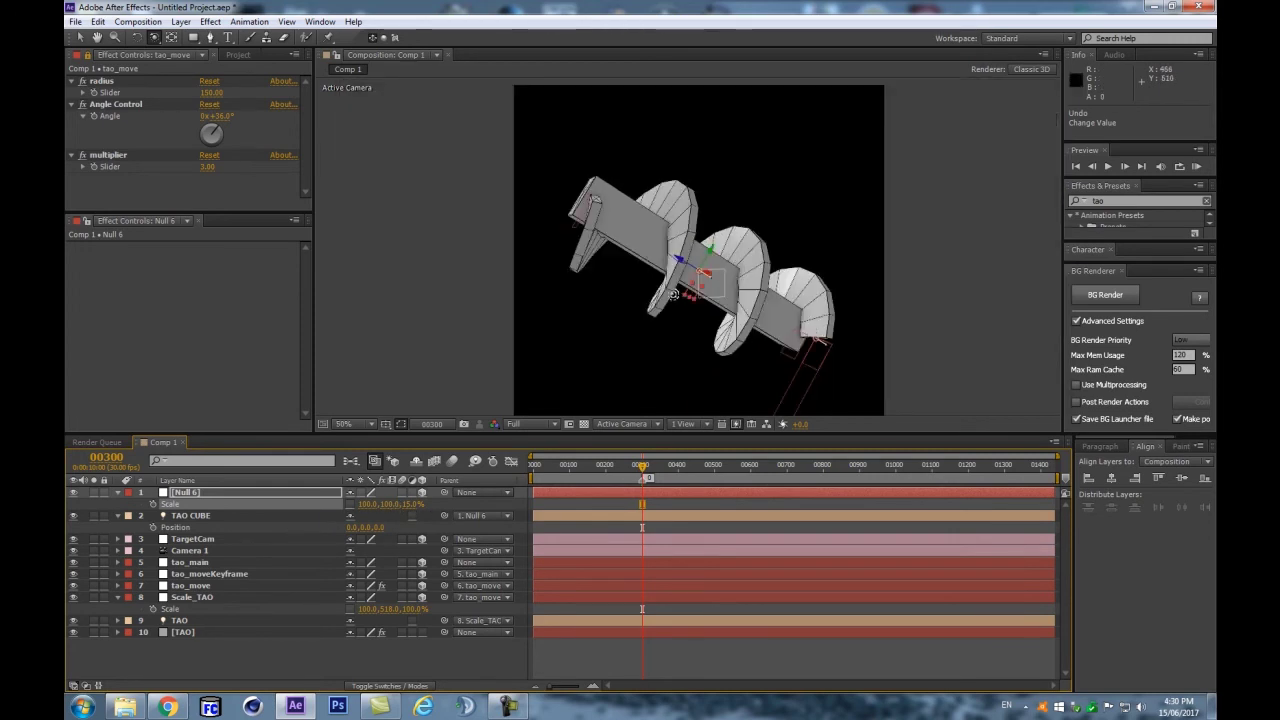
scroll(572, 263, up, 1)
scroll(572, 263, down, 1)
scroll(562, 280, up, 1)
scroll(562, 280, down, 1)
scroll(753, 277, up, 1)
scroll(753, 277, down, 1)
click(235, 515)
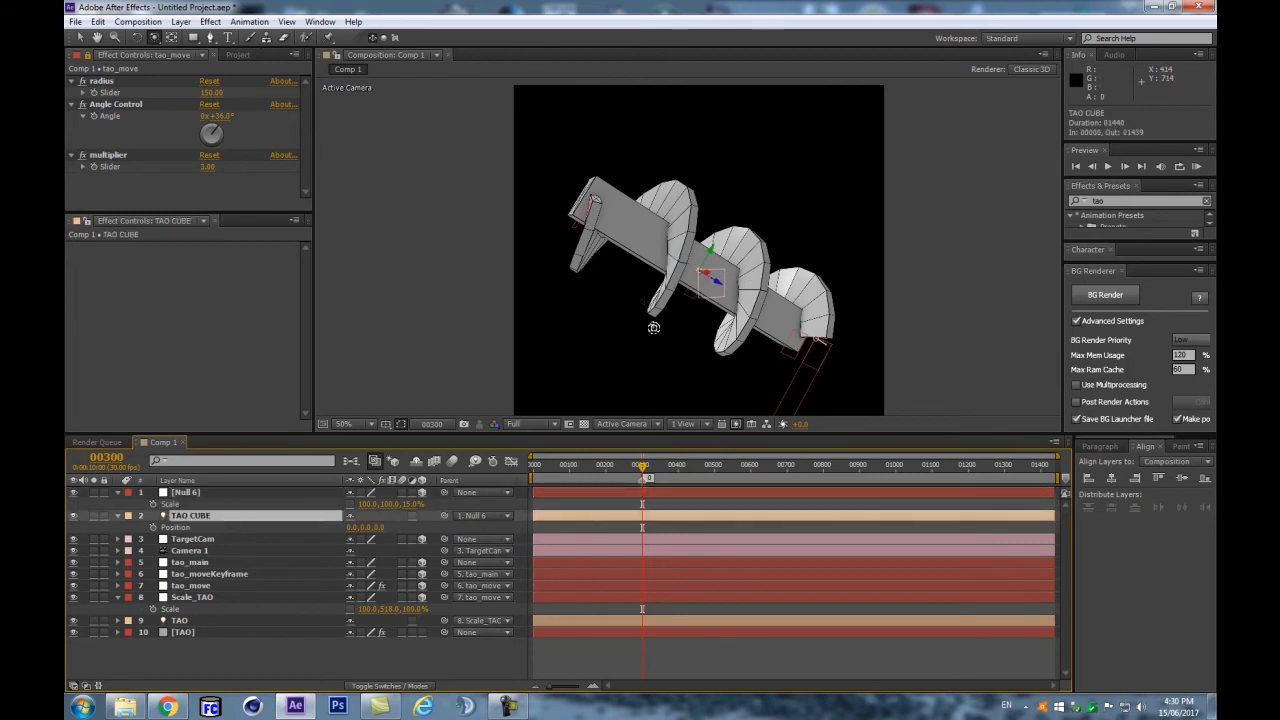
scroll(652, 325, up, 1)
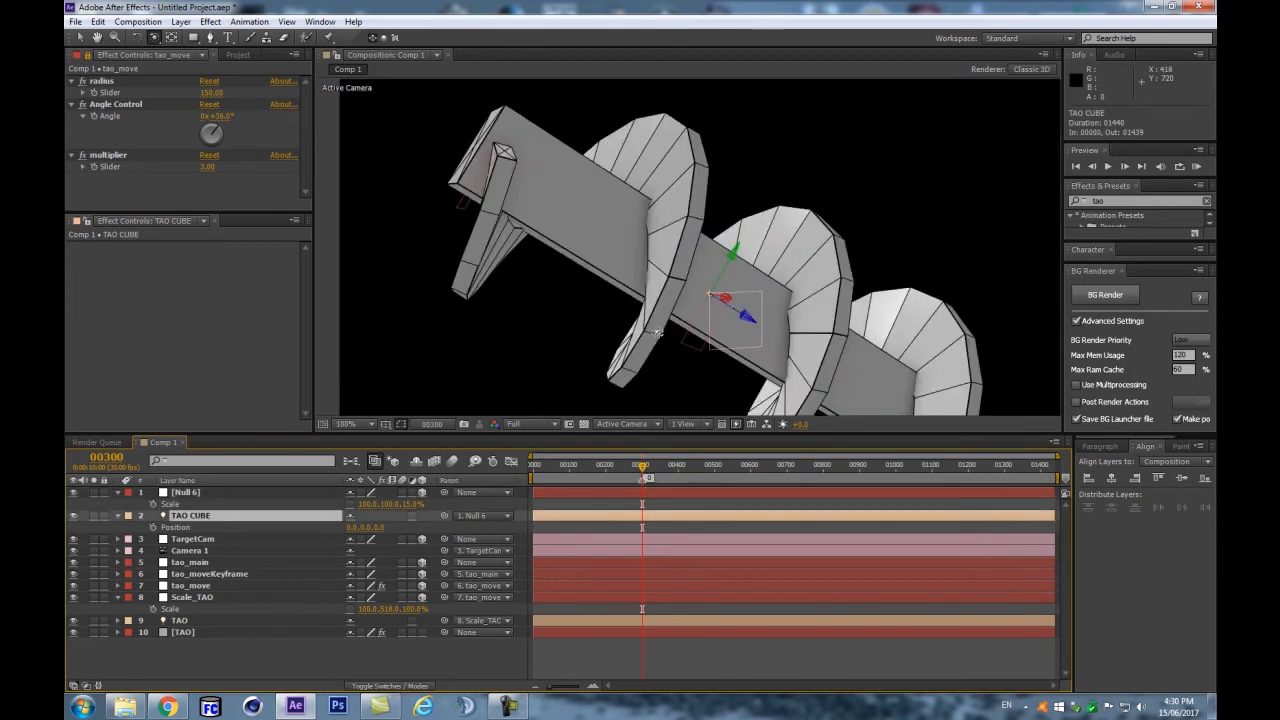
Step: Try setting the Tao effect's segment Sides to 8 on the TAO solid, then undo the change
click(607, 191)
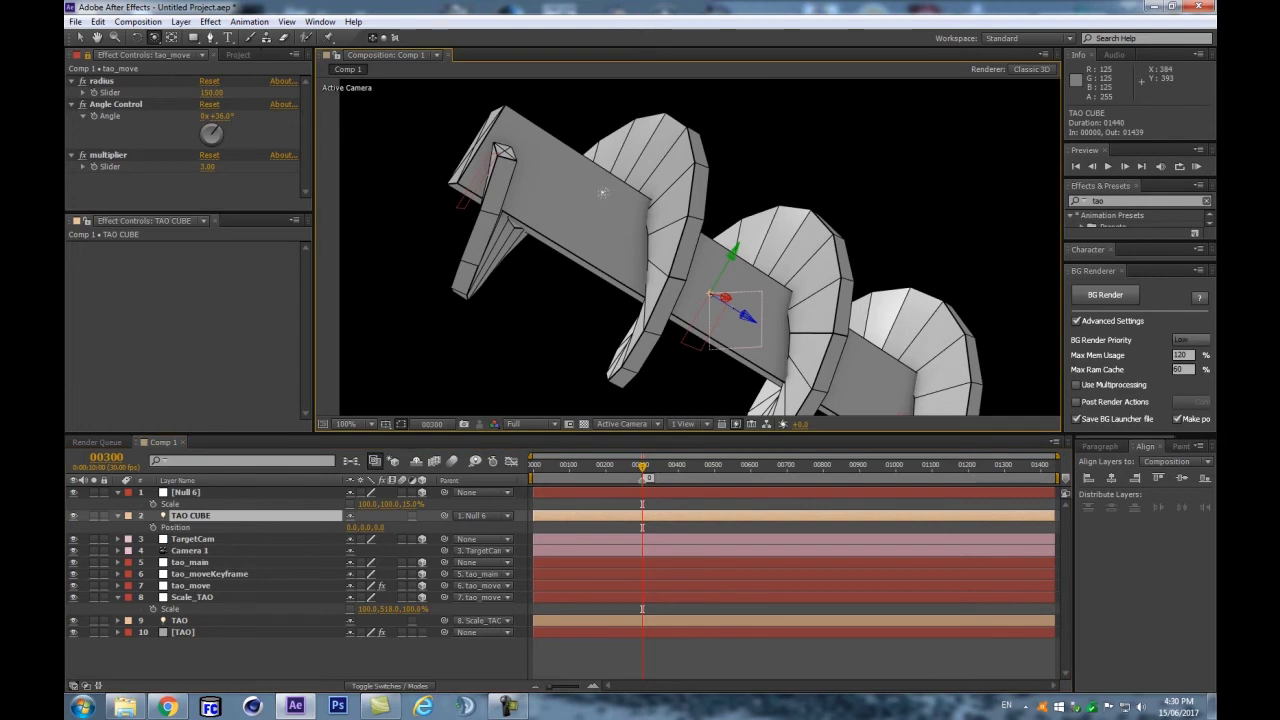
click(205, 633)
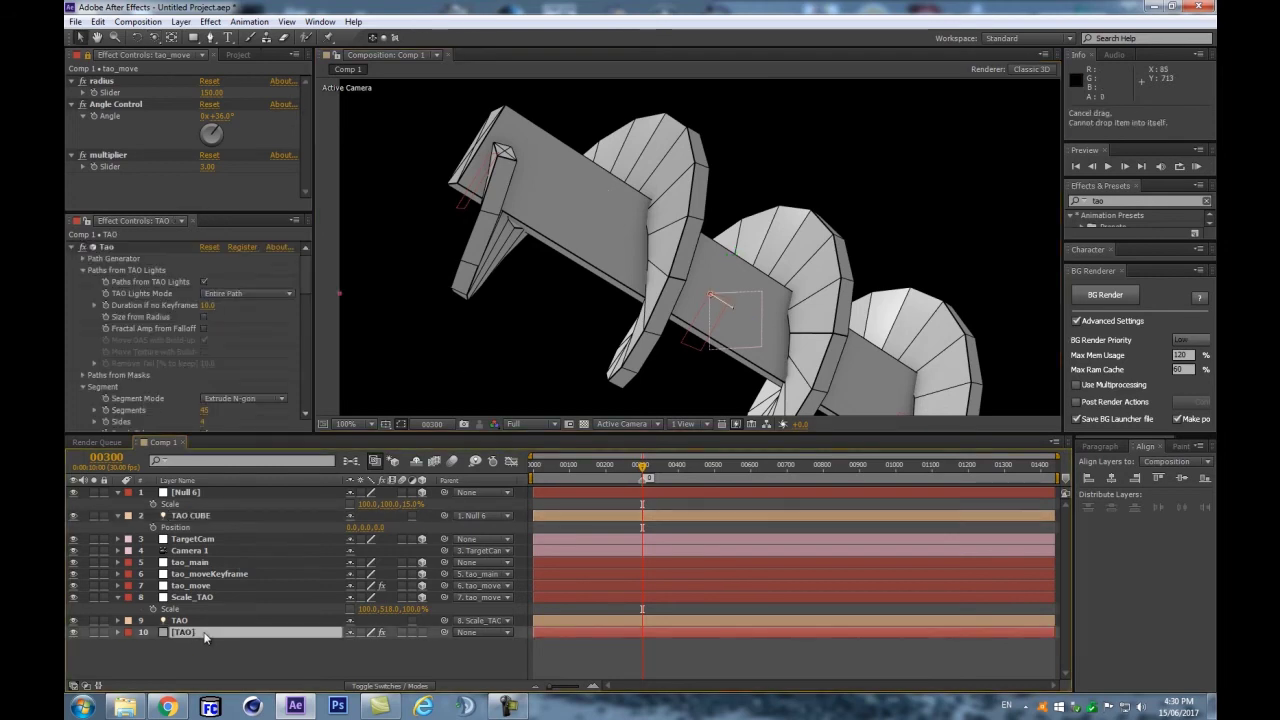
scroll(179, 347, down, 3)
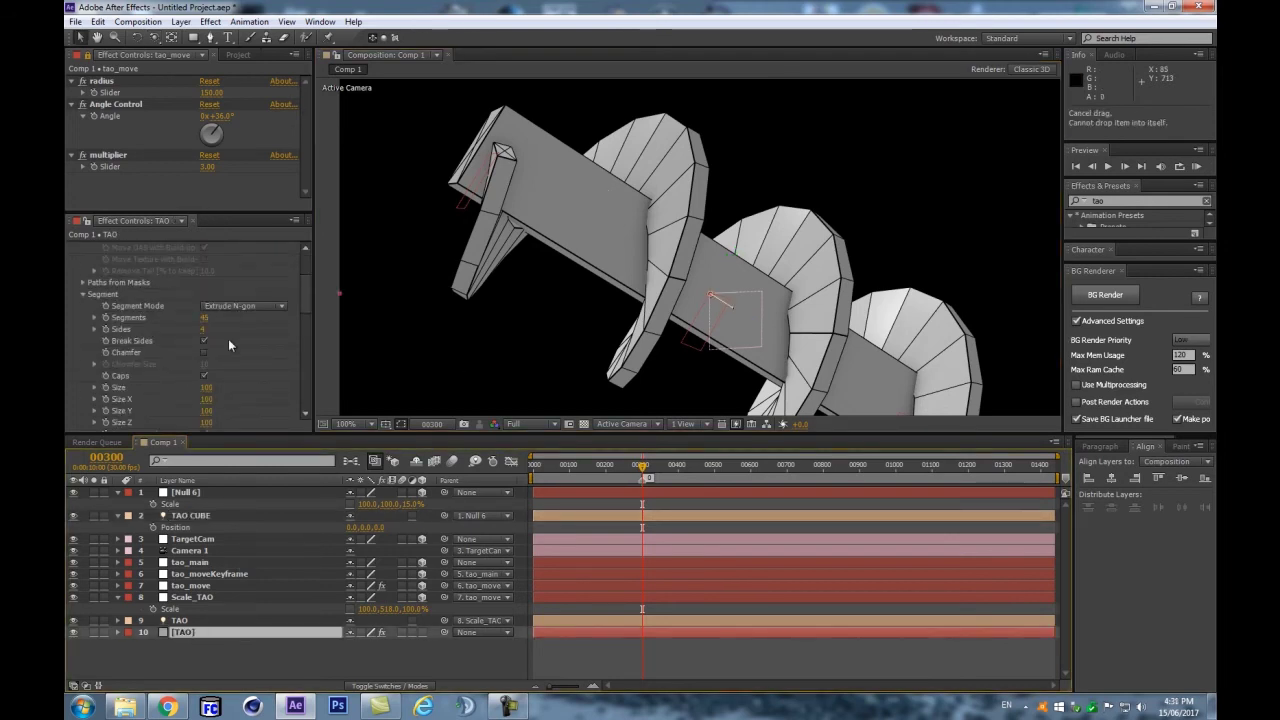
drag(202, 328, 238, 325)
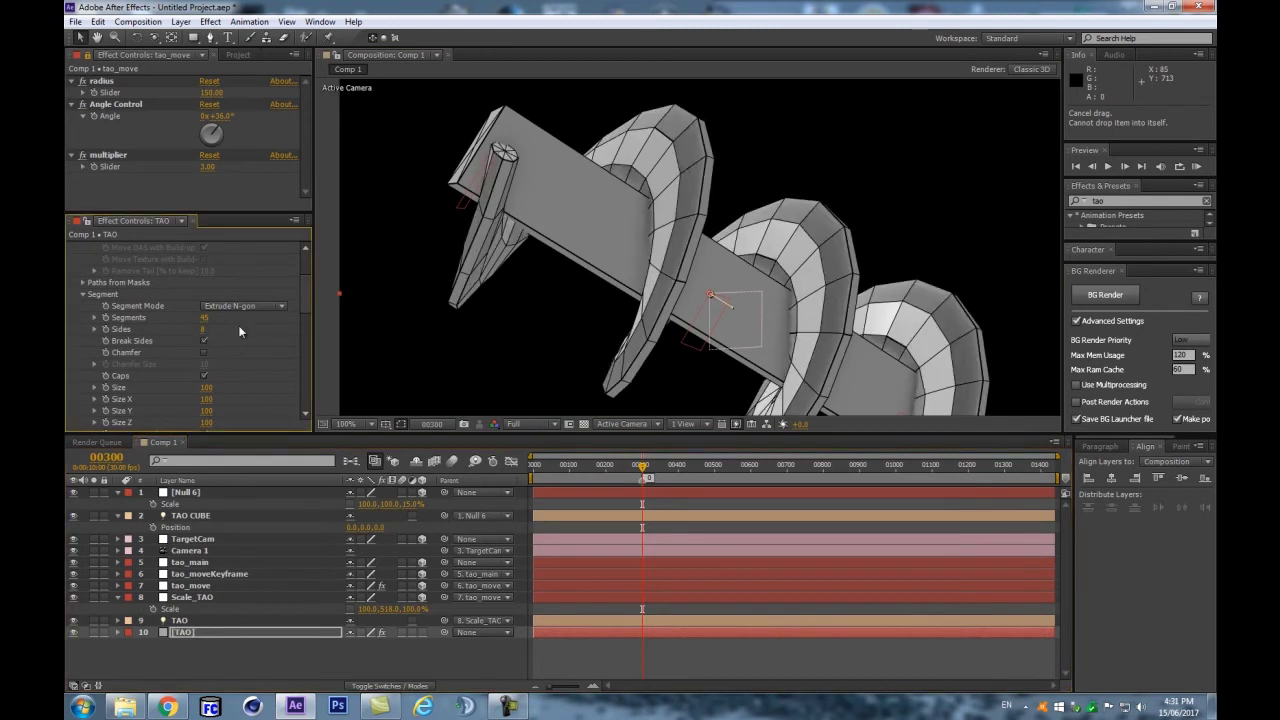
key(ctrl+z)
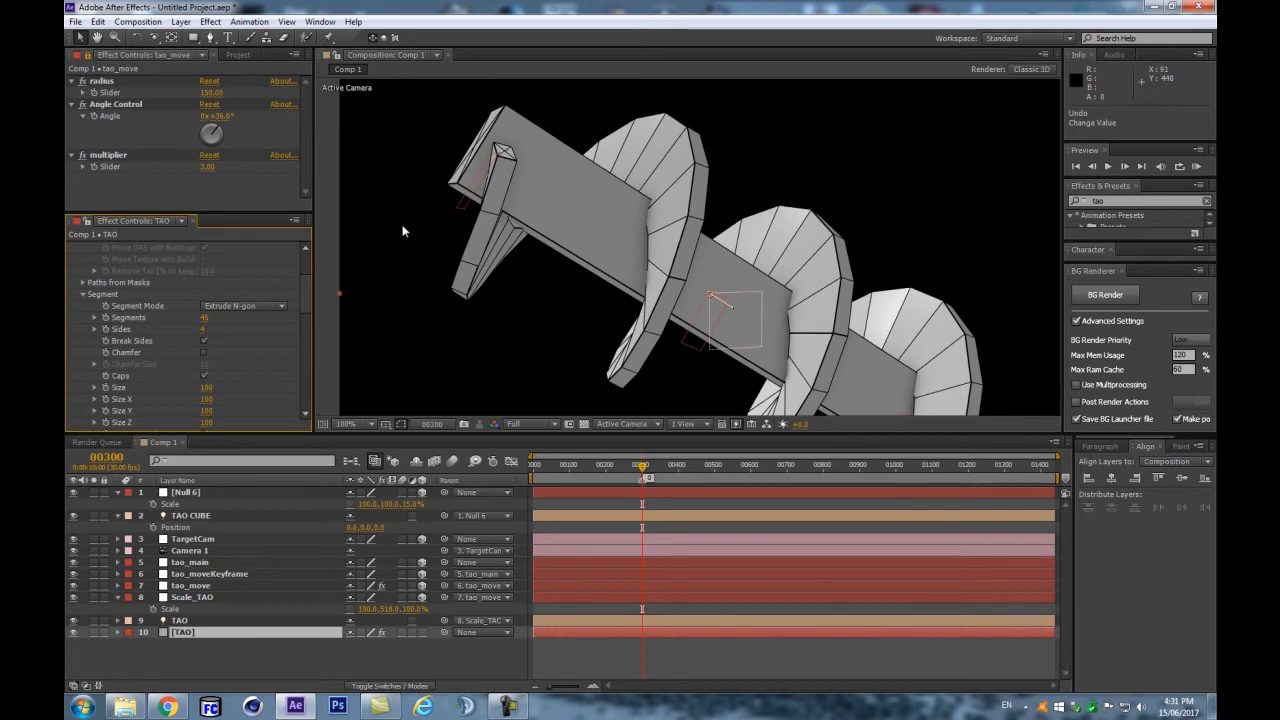
Step: Rename the TAO CUBE light layer to "TAO CUBE sid:24" so its extrusion uses 24 sides
click(219, 516)
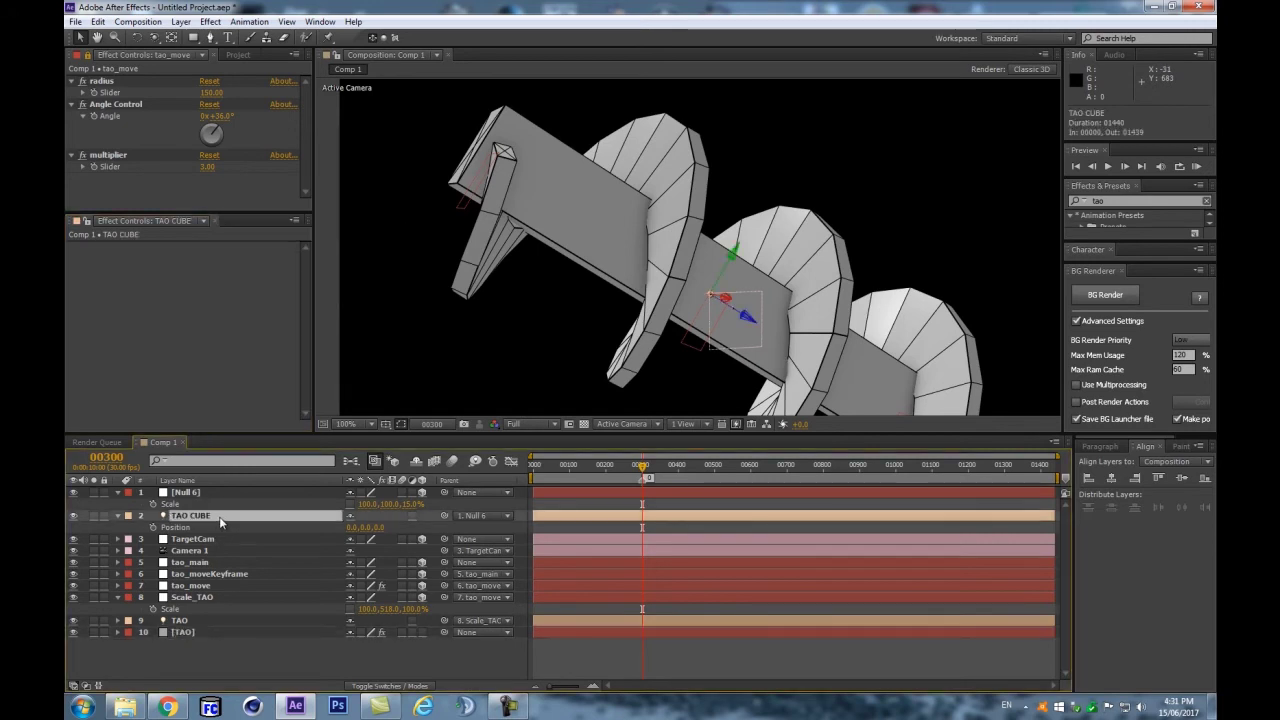
key(Return)
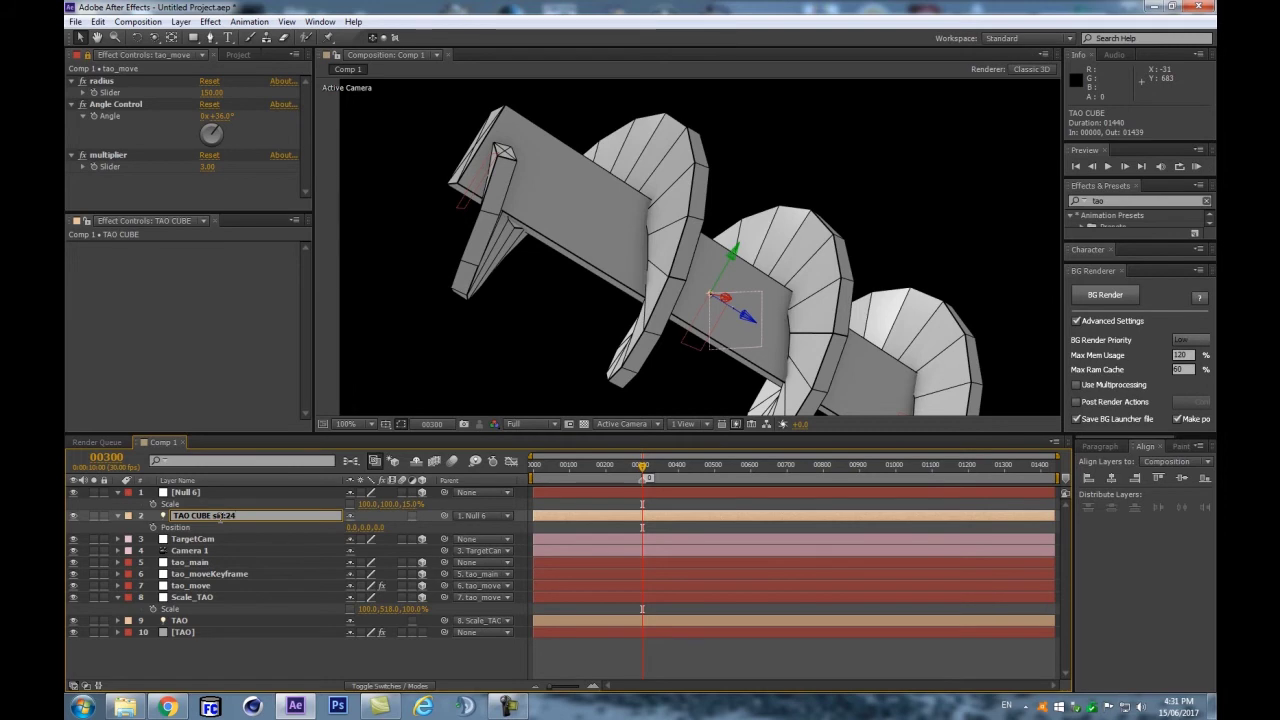
text(24)
key(Return)
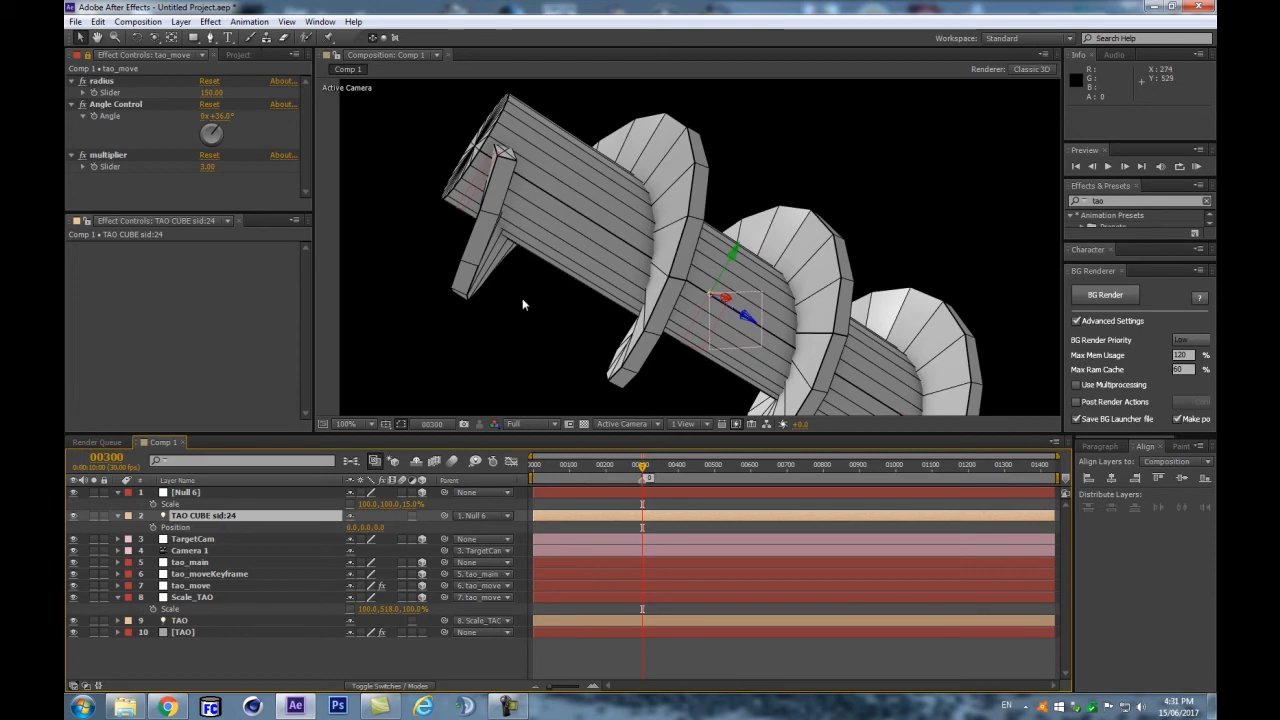
Step: Fit the whole model in the composition view and return the timeline to frame 0
scroll(588, 270, down, 2)
scroll(588, 270, up, 2)
scroll(551, 259, down, 2)
scroll(545, 268, up, 2)
scroll(544, 267, down, 2)
scroll(544, 267, up, 1)
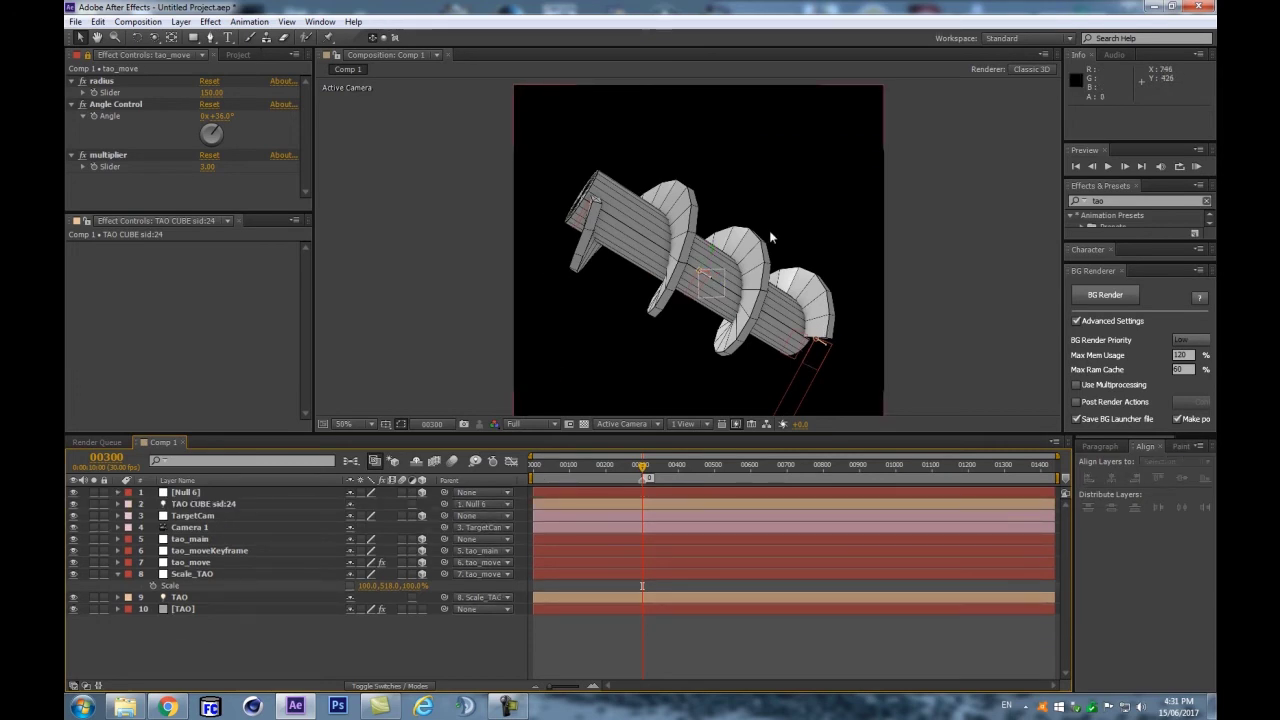
click(569, 466)
key(Home)
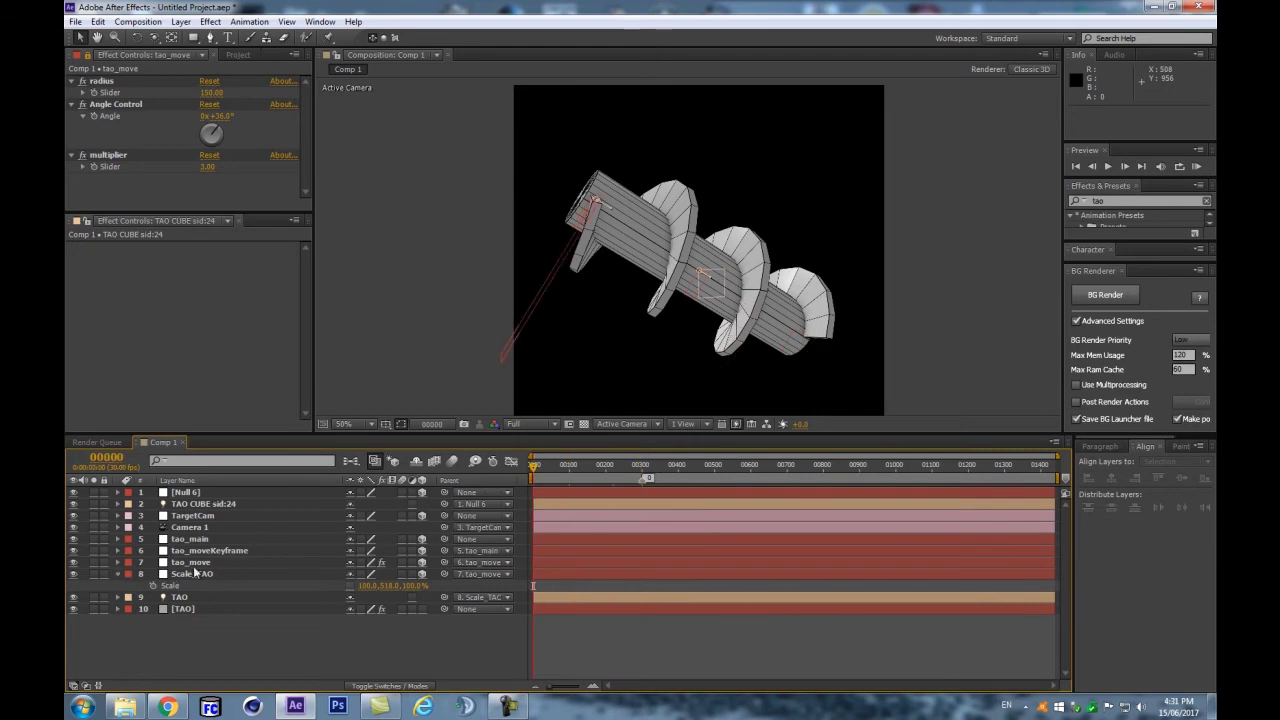
Step: Try rotating the tao_main null on its individual rotation axes, undo the test rotations and collapse the layer properties
click(186, 527)
click(190, 540)
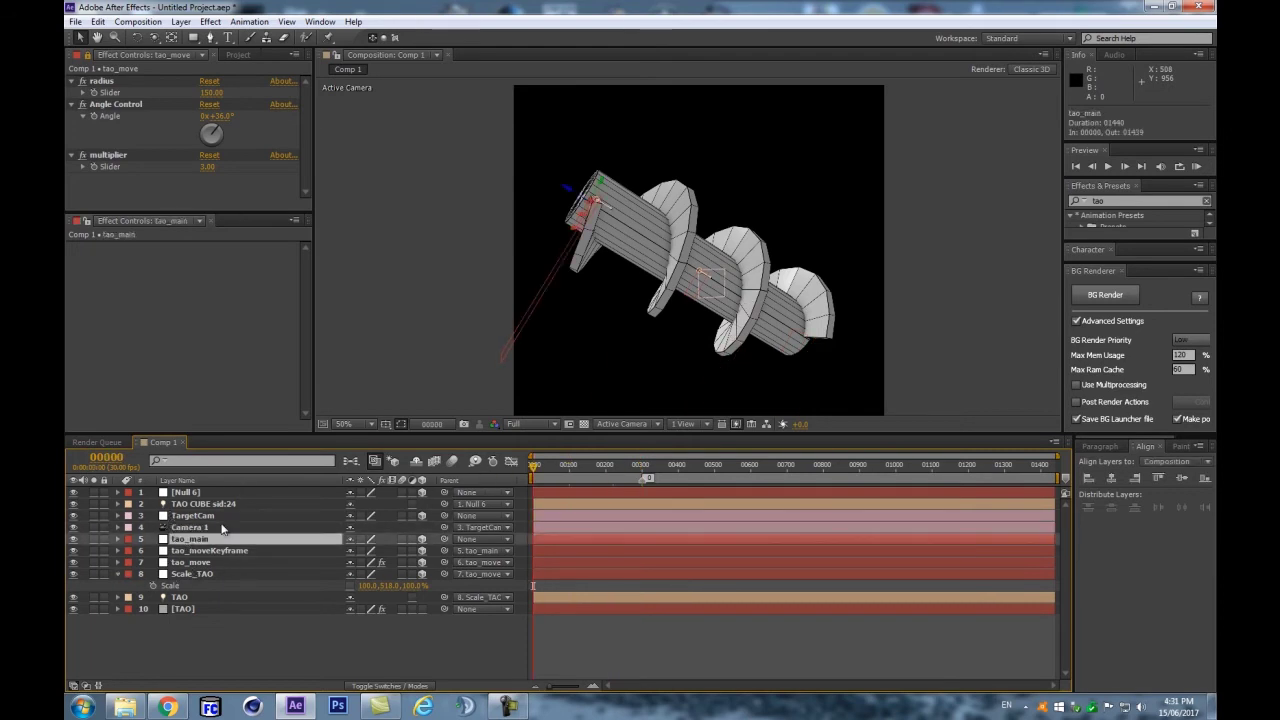
key(r)
click(372, 585)
drag(363, 587, 402, 601)
key(ctrl+z)
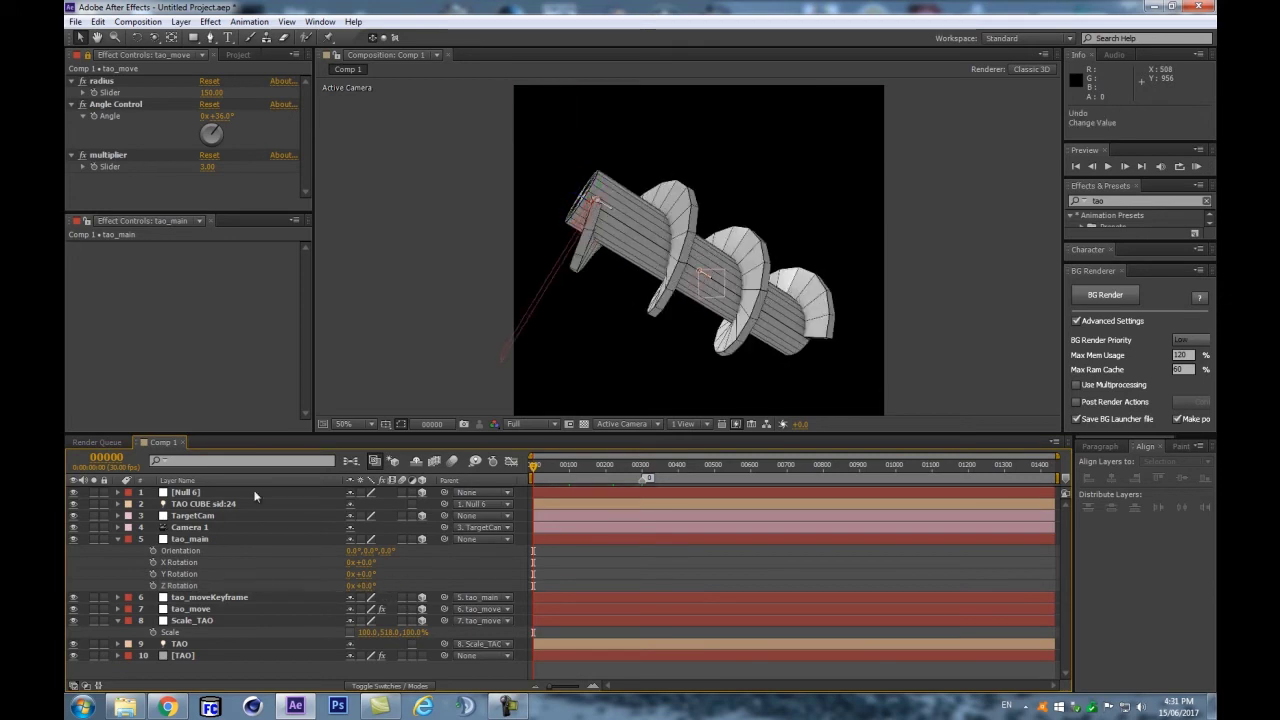
drag(362, 574, 400, 555)
key(ctrl+z)
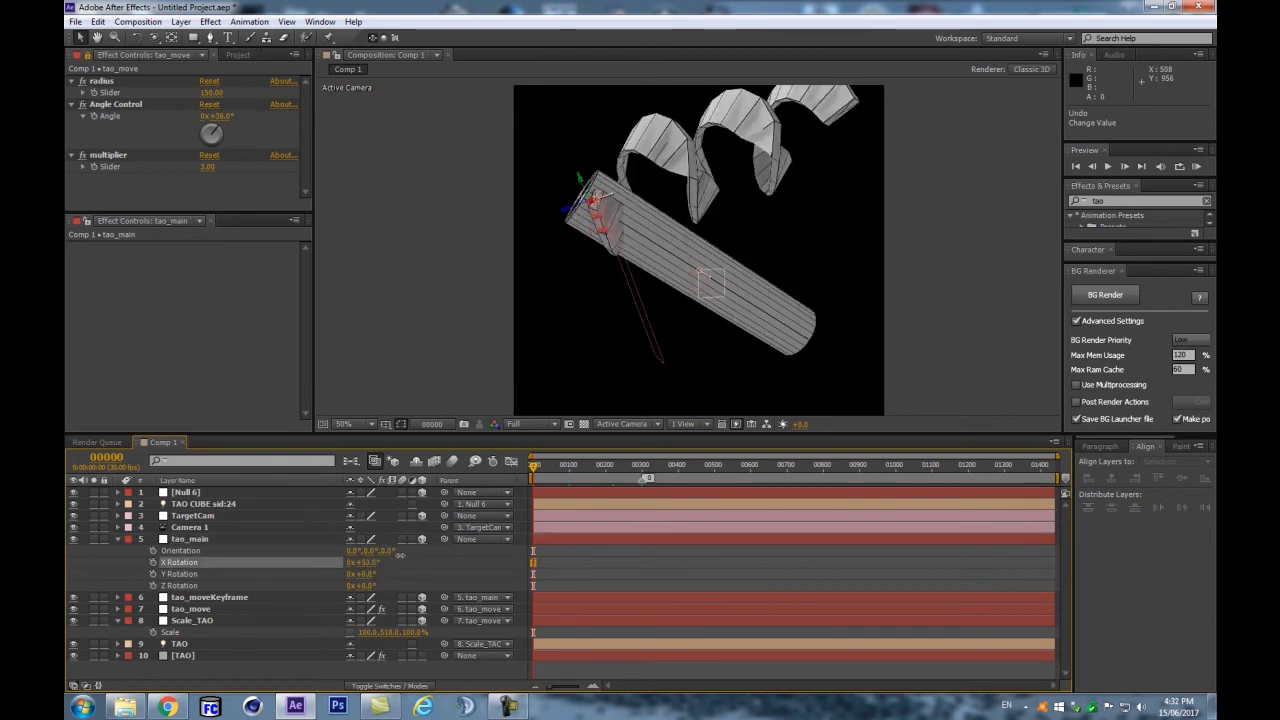
key(ctrl+z)
click(116, 540)
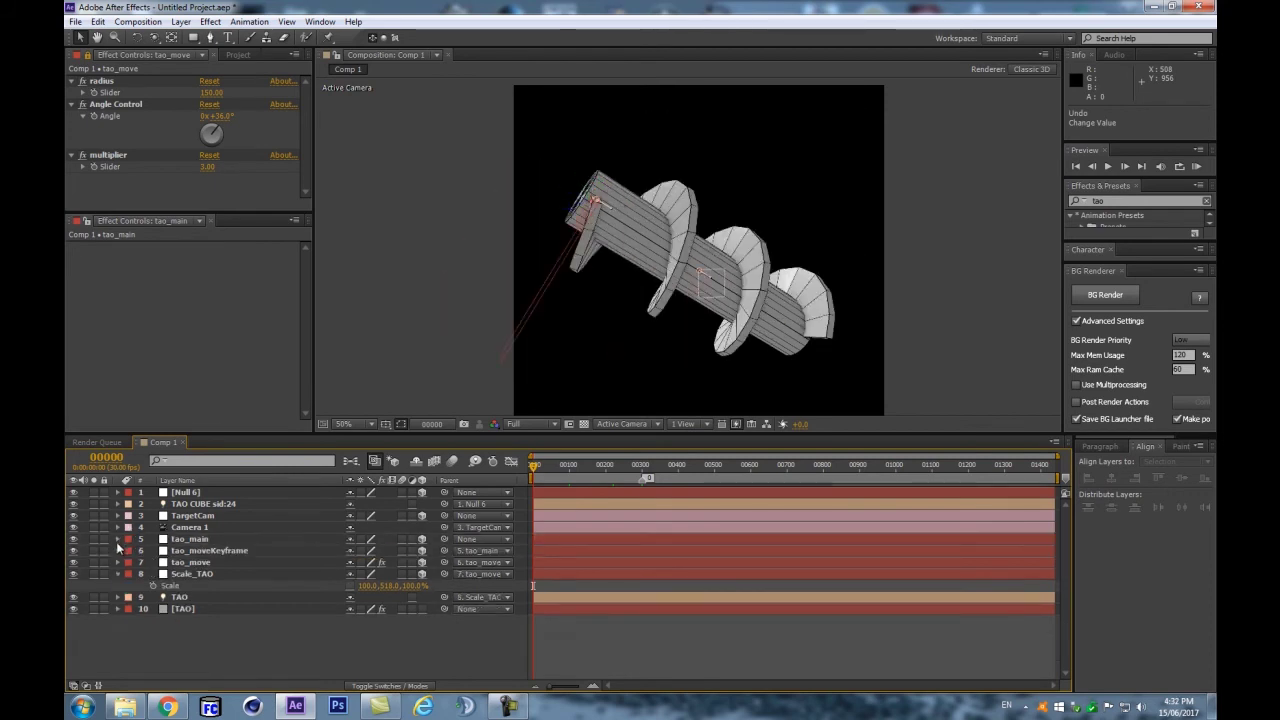
click(116, 574)
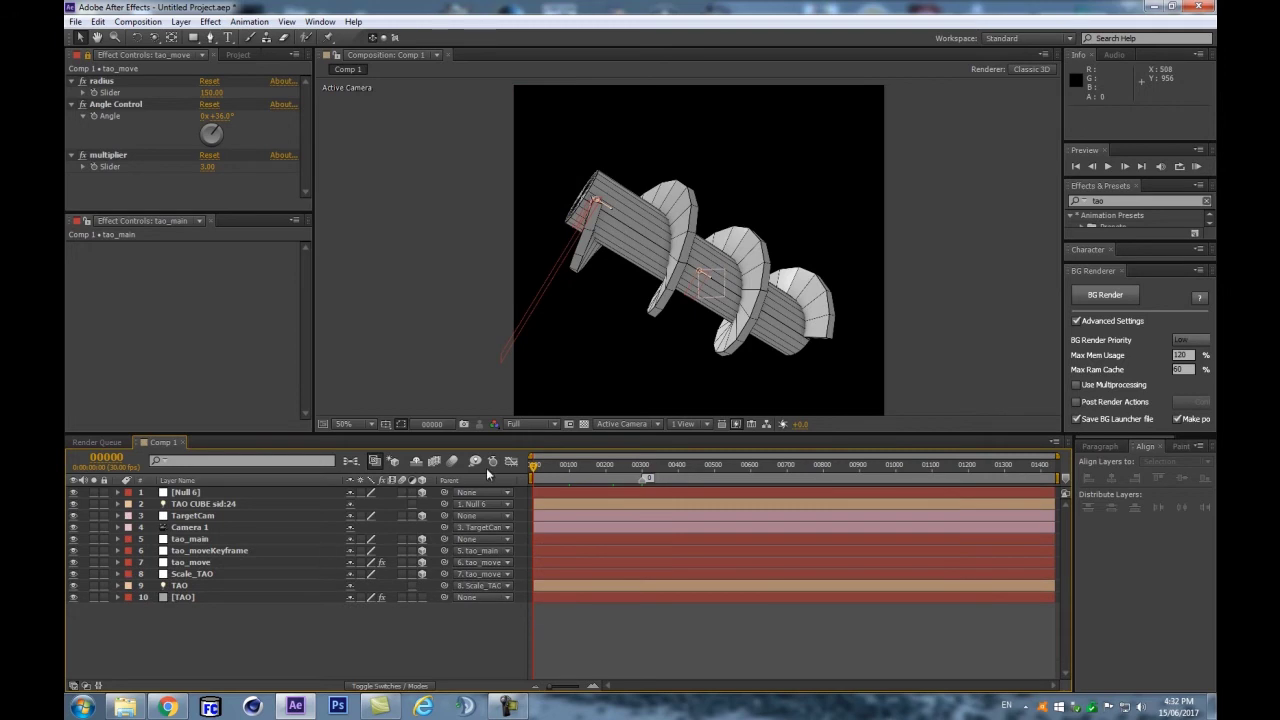
Step: Try generating a circle path with the Tao Path Generator and rotating it on X, then turn Generate Path off again
click(206, 597)
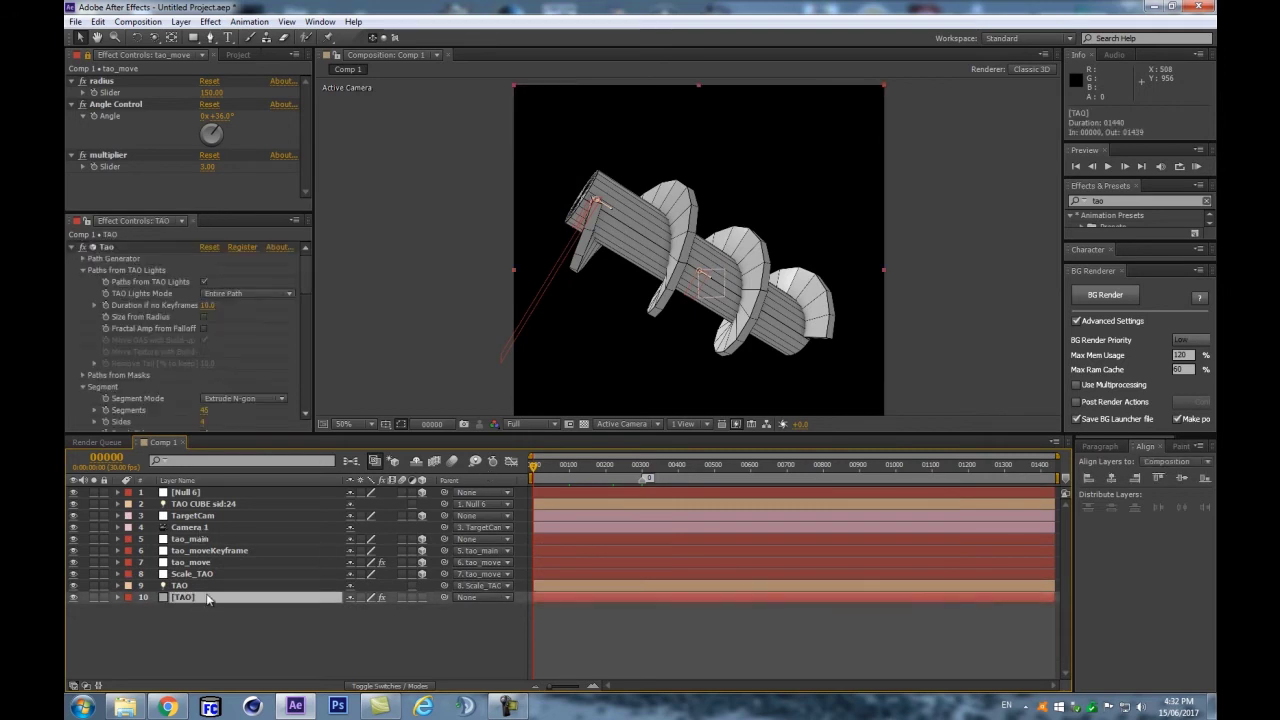
click(83, 269)
click(83, 258)
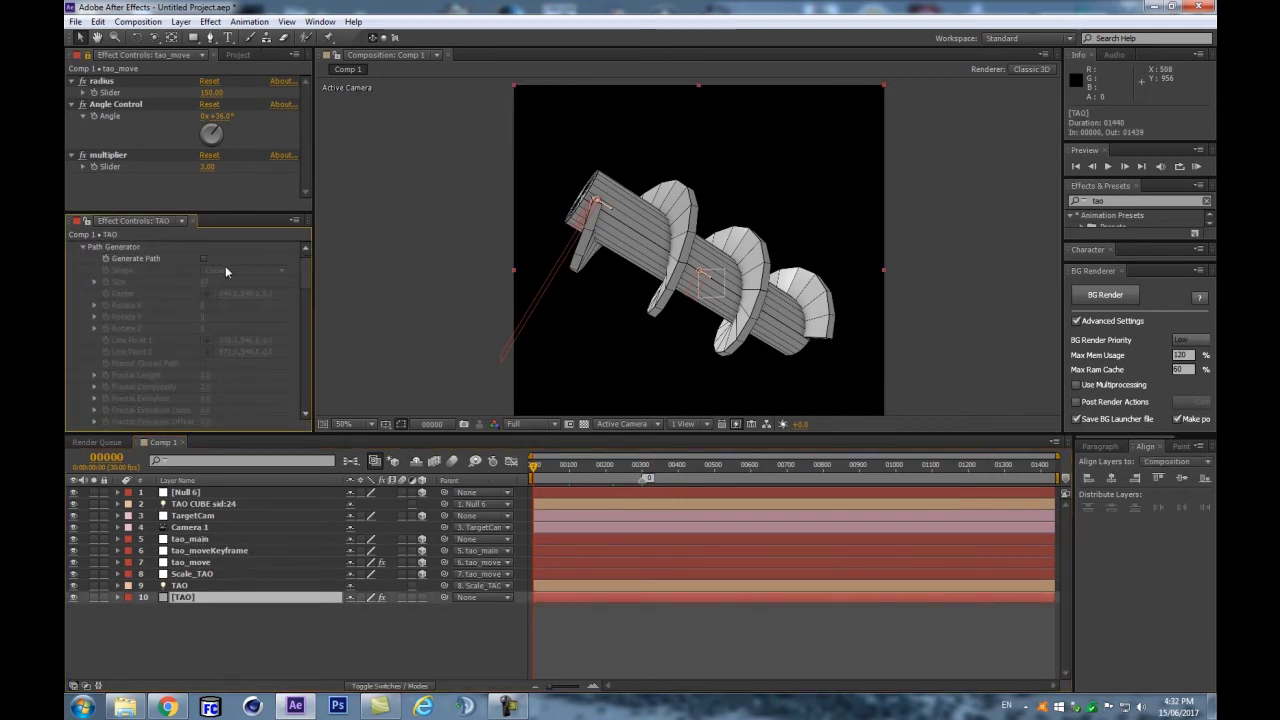
click(204, 258)
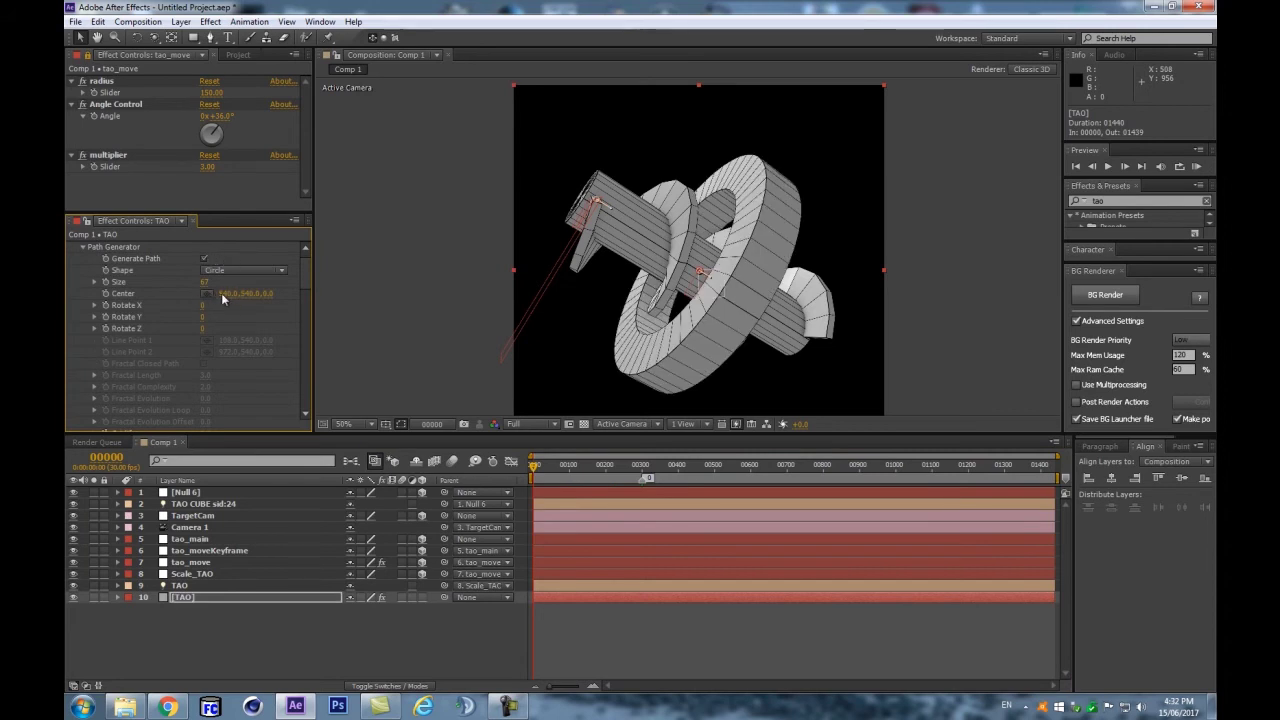
drag(204, 305, 137, 315)
key(ctrl+z)
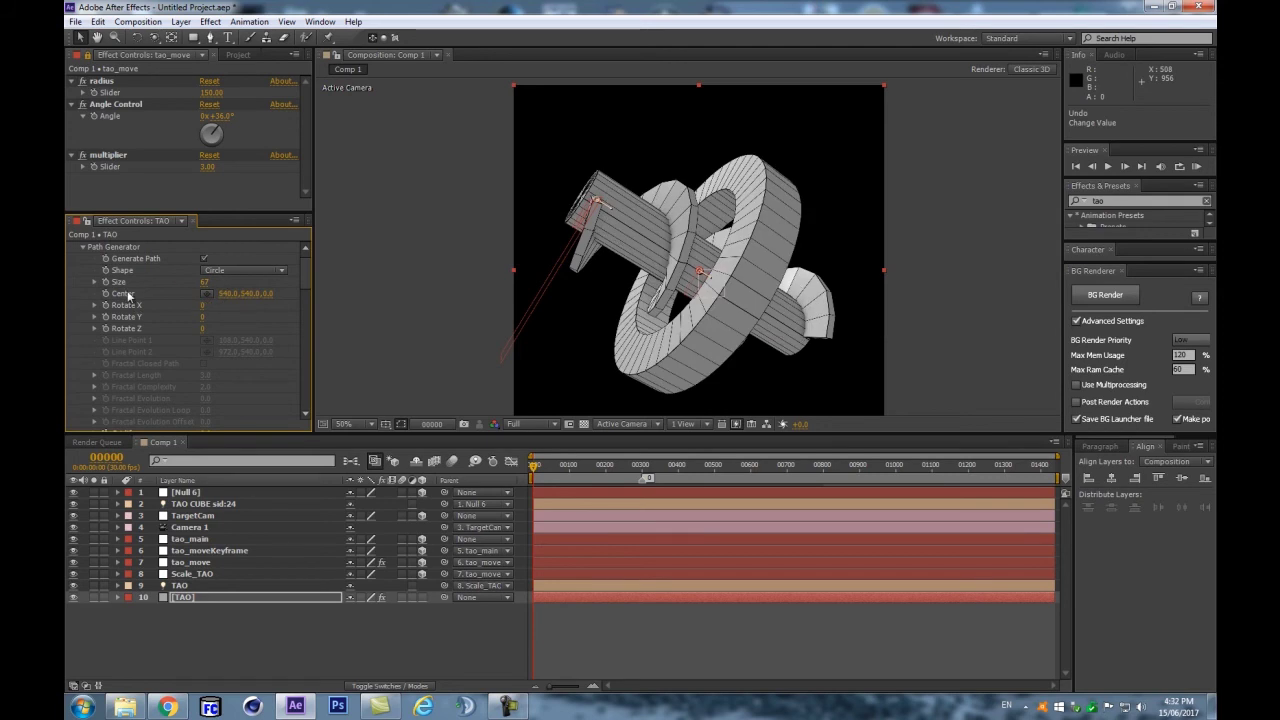
click(205, 270)
Step: Examine the position and rotation settings in the Tao effect's Paths from Masks group
scroll(139, 326, down, 5)
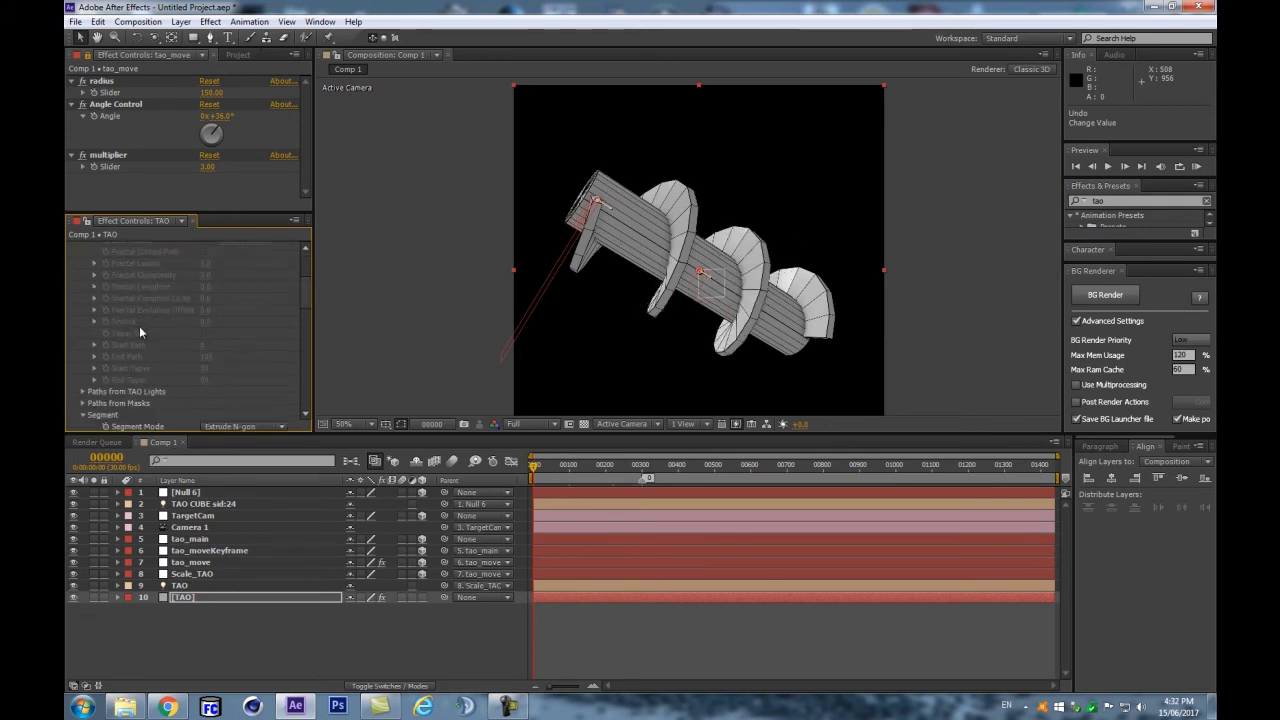
click(83, 372)
scroll(258, 355, down, 2)
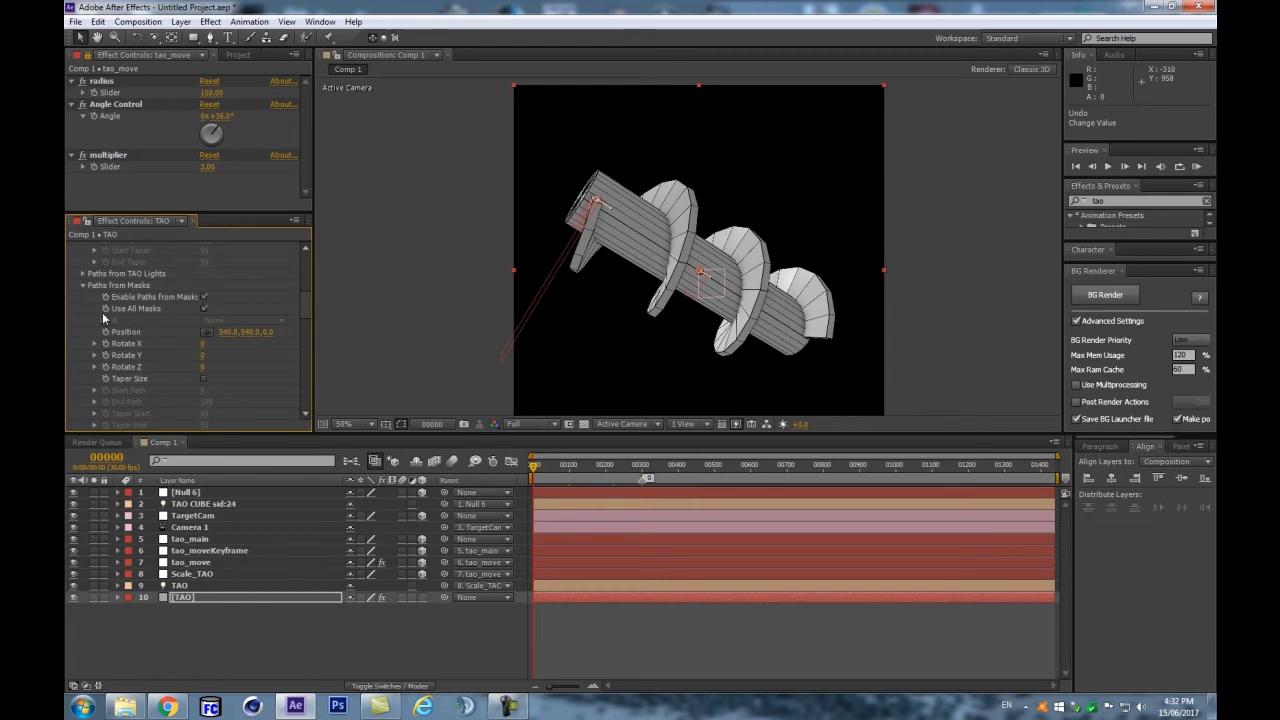
click(203, 308)
drag(213, 343, 184, 350)
click(82, 285)
Step: Examine the Paths from TAO Lights, Segment and remaining Tao effect settings for a rotation control
click(82, 273)
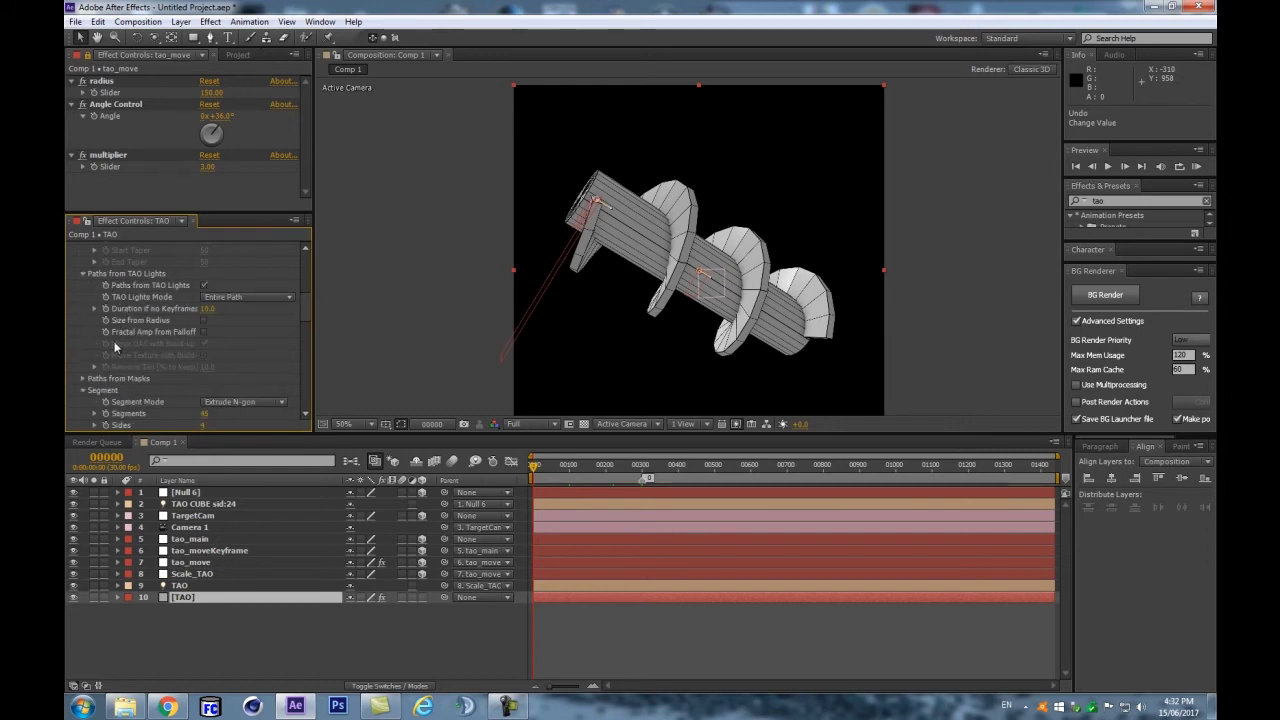
scroll(188, 307, up, 1)
scroll(188, 307, up, 1)
scroll(169, 329, down, 2)
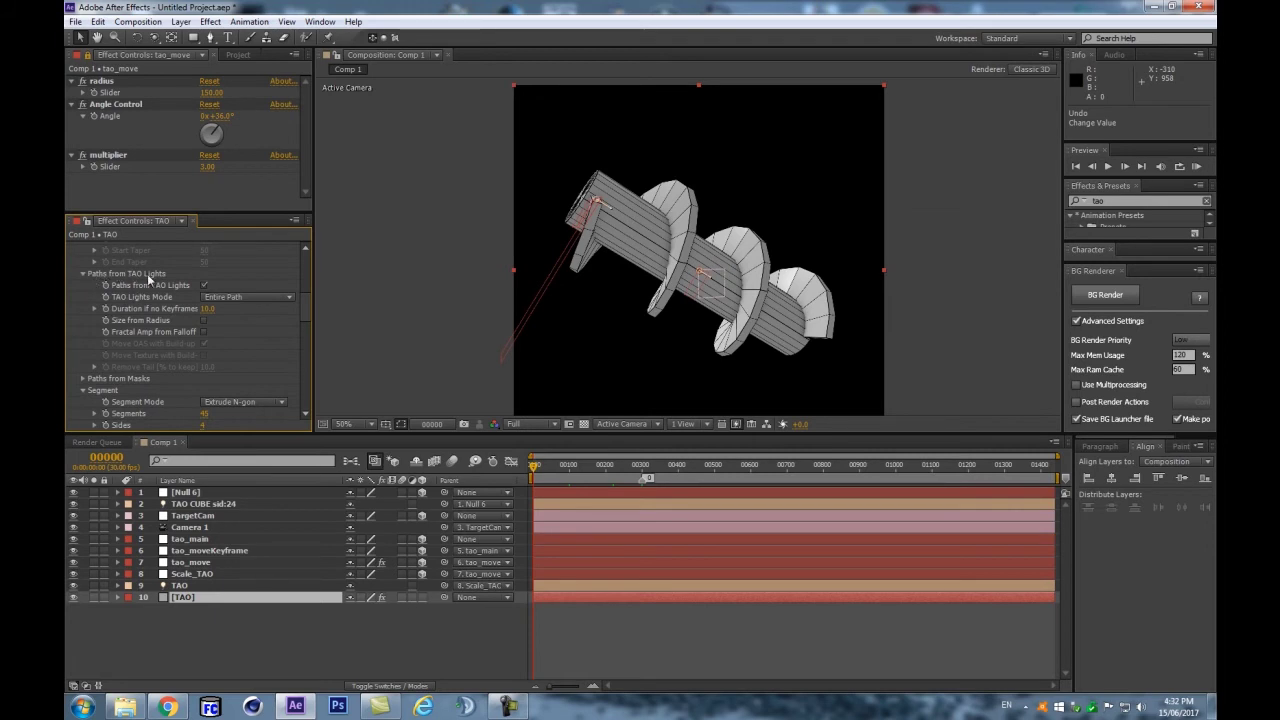
scroll(148, 331, down, 6)
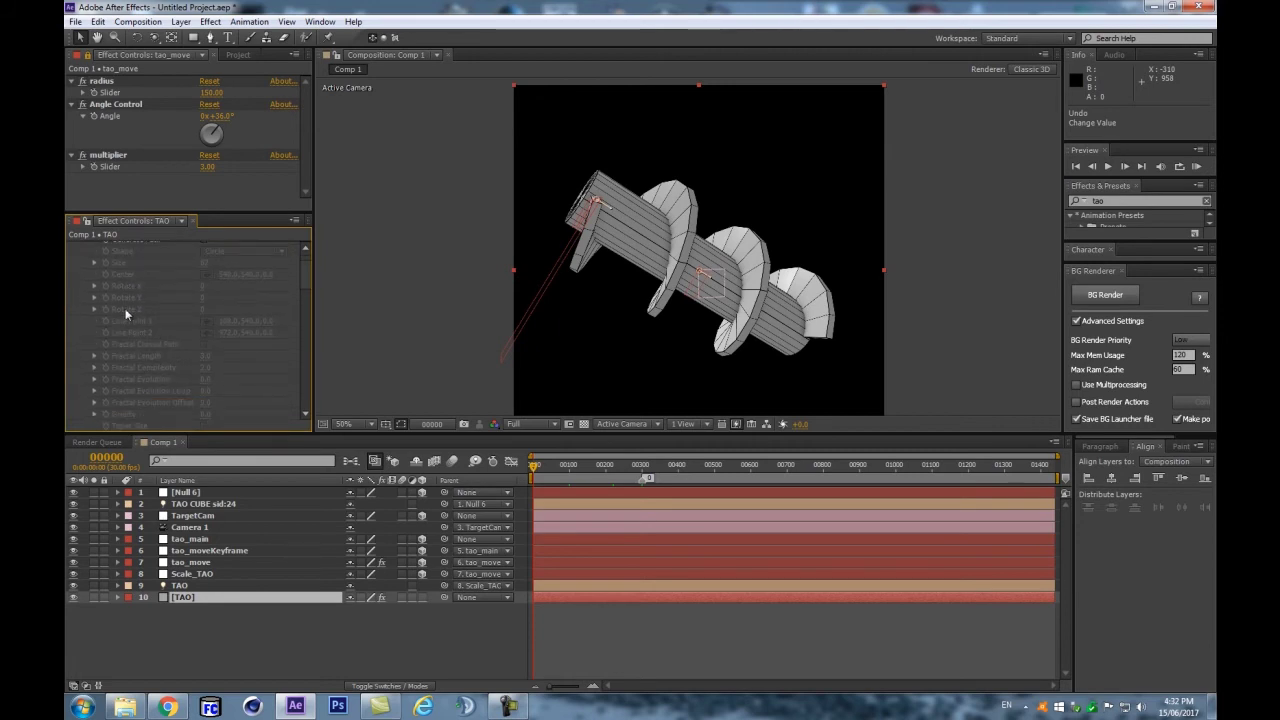
scroll(266, 311, down, 6)
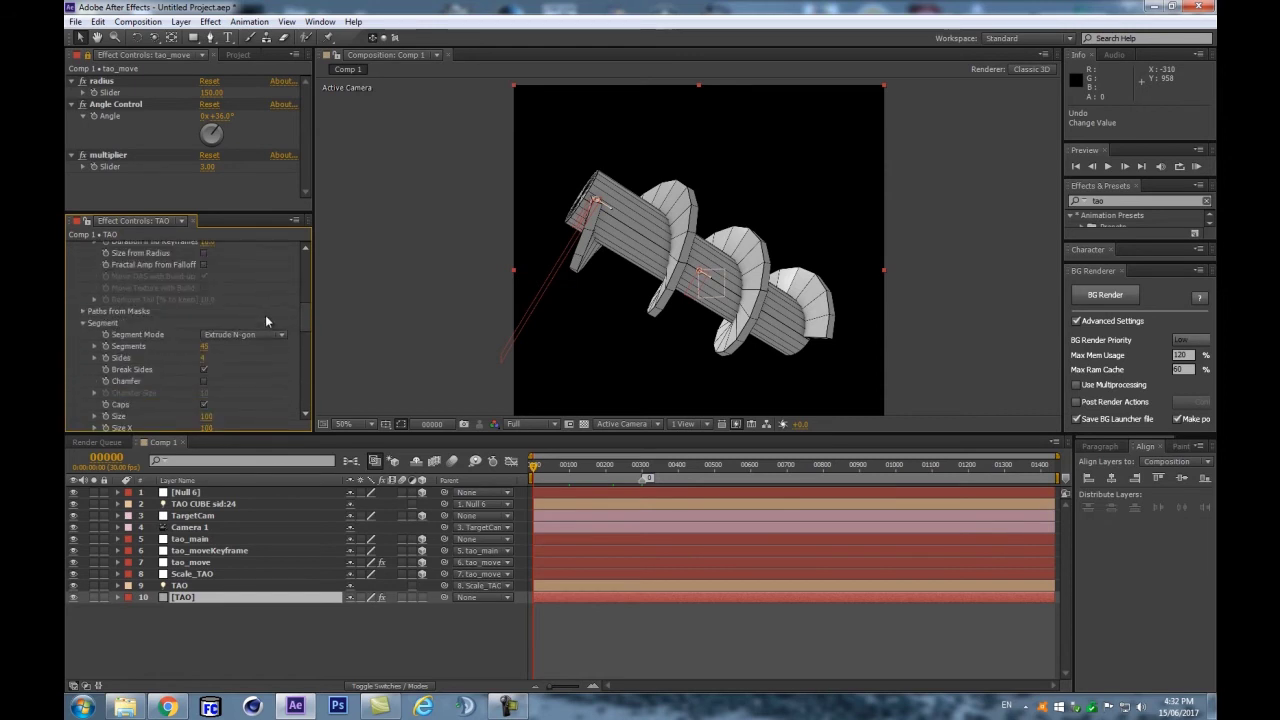
scroll(278, 263, down, 5)
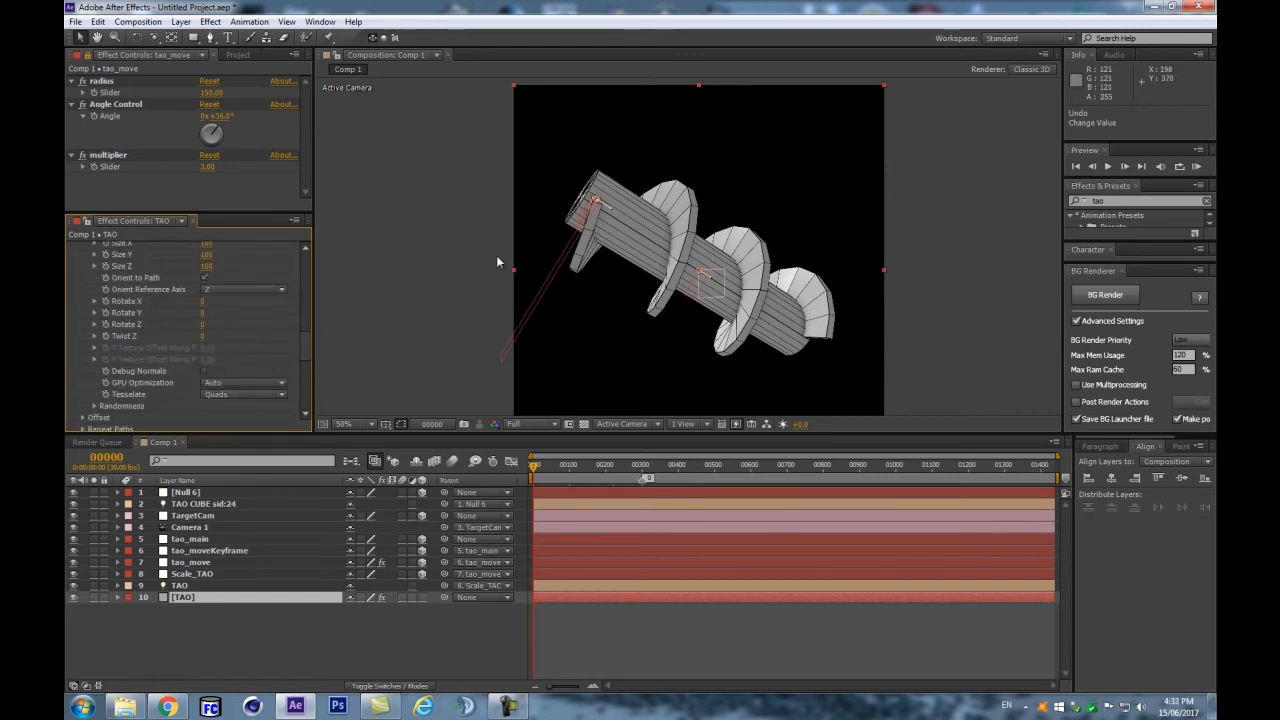
scroll(77, 335, down, 5)
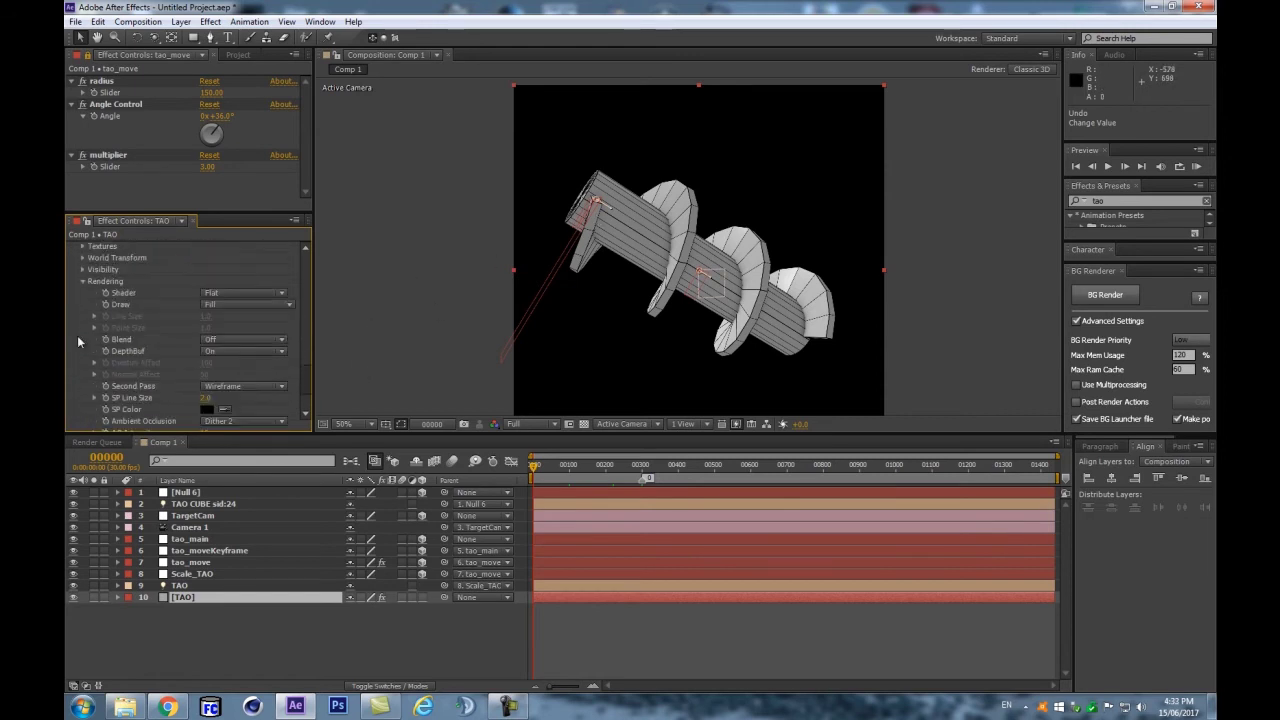
Step: Open the Tao World Transform settings, try rotating the spiral with W Rotate Z, and undo the test rotation
click(84, 282)
click(83, 402)
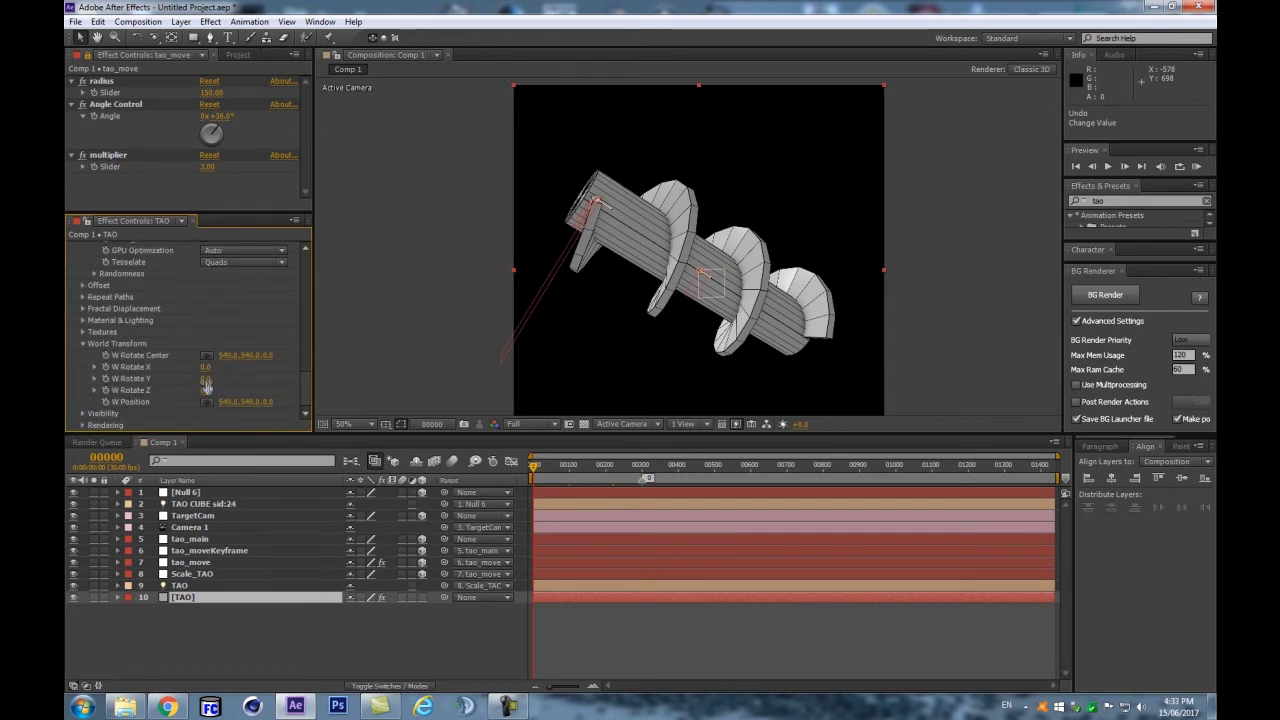
drag(205, 378, 241, 374)
key(ctrl+z)
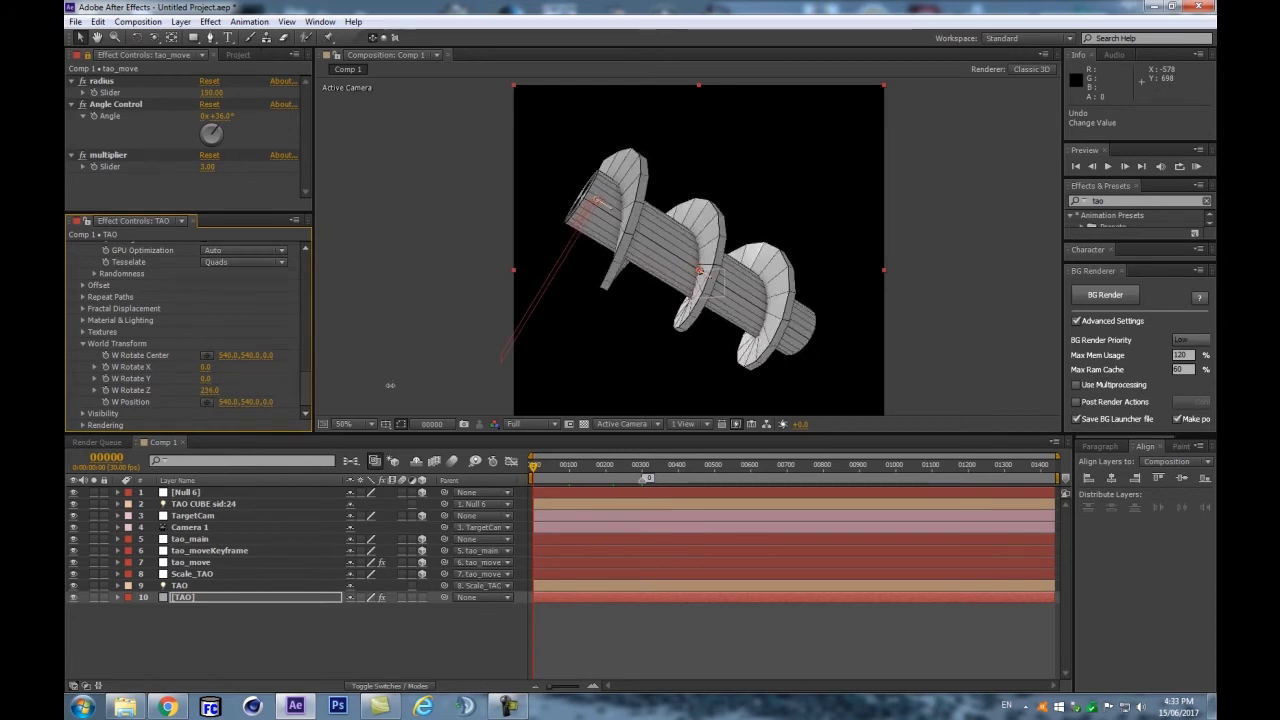
drag(496, 395, 499, 395)
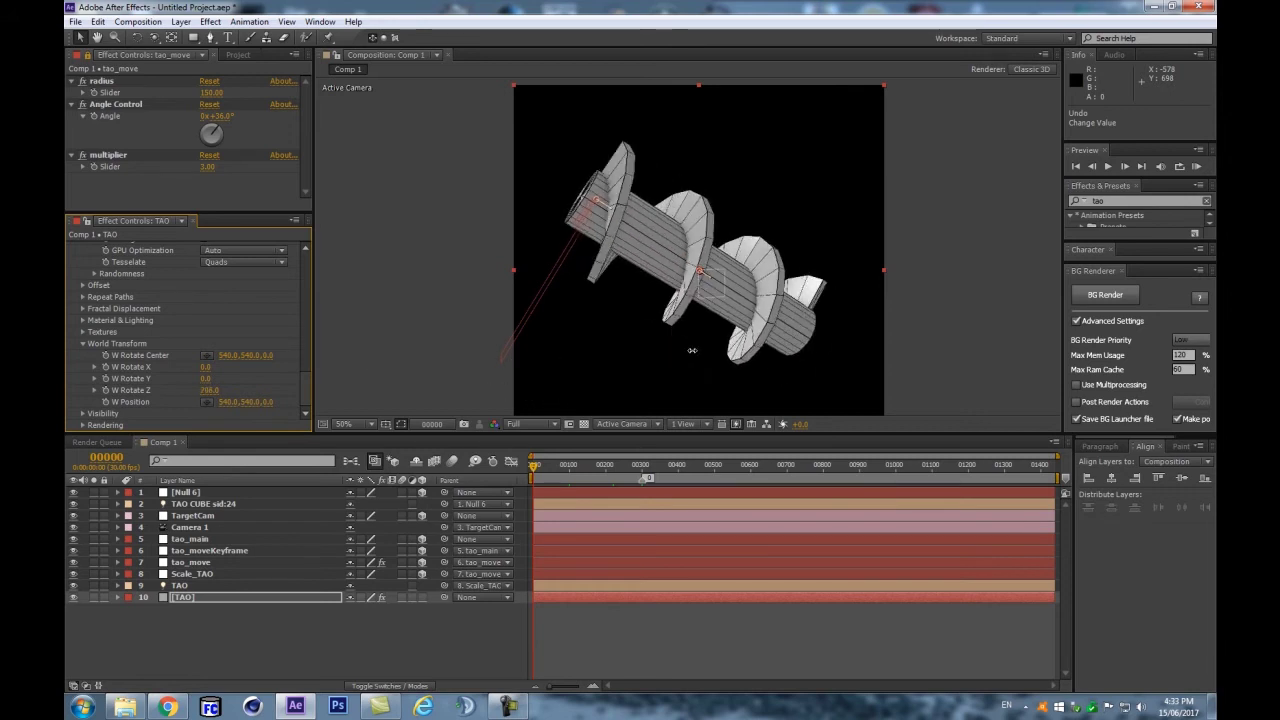
drag(698, 350, 259, 397)
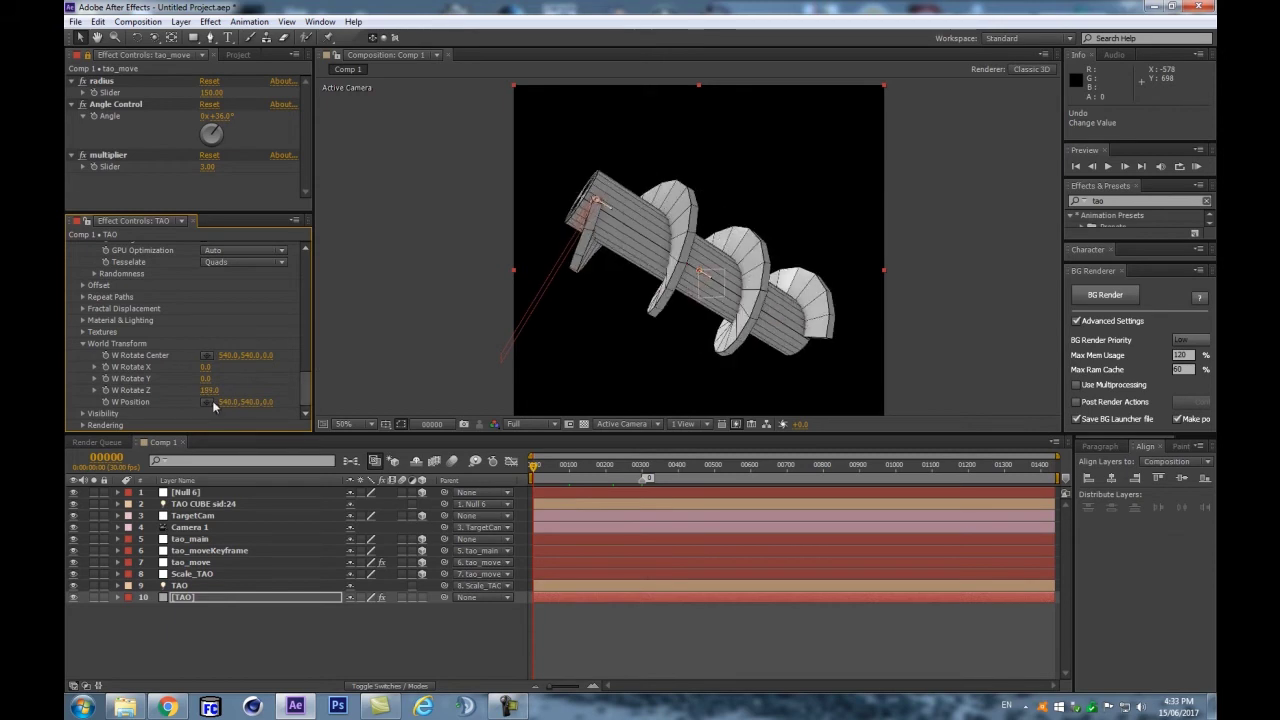
key(ctrl+z)
Step: Keyframe the Tao W Rotate Z from 0 at frame 0 to 360 at frame 90
click(105, 390)
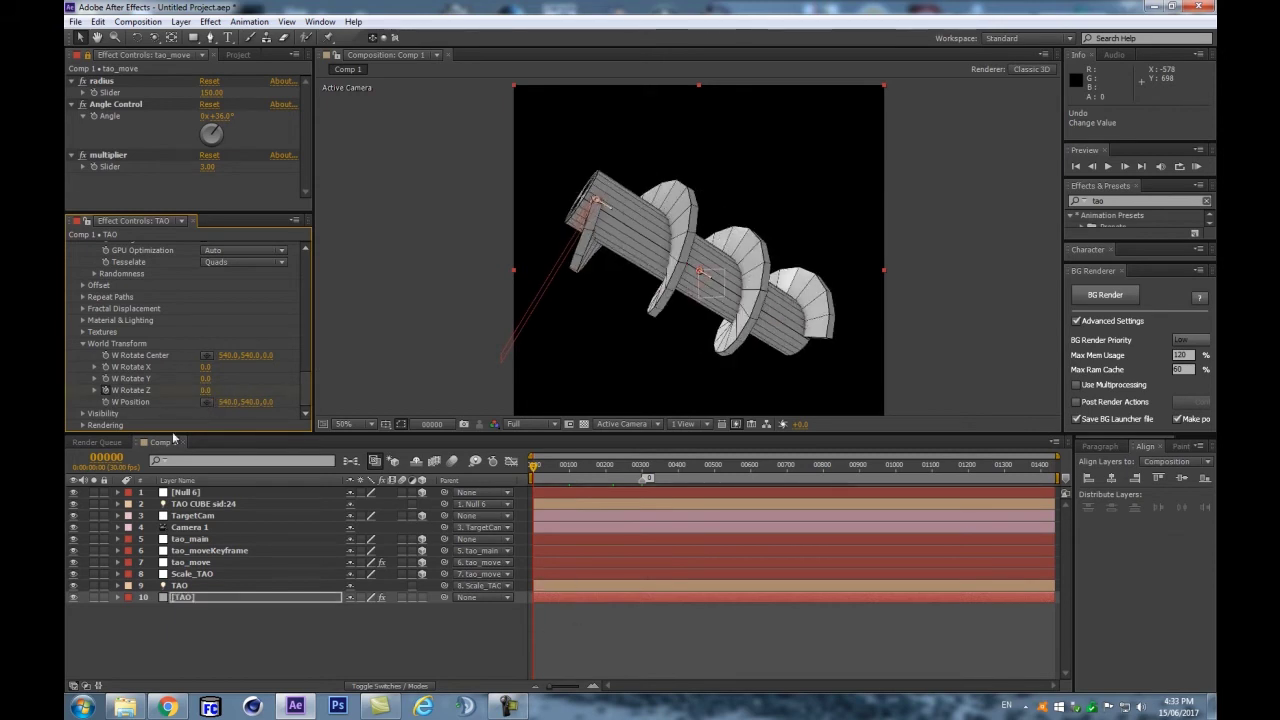
click(106, 458)
text(90)
key(Return)
click(206, 390)
key(Return)
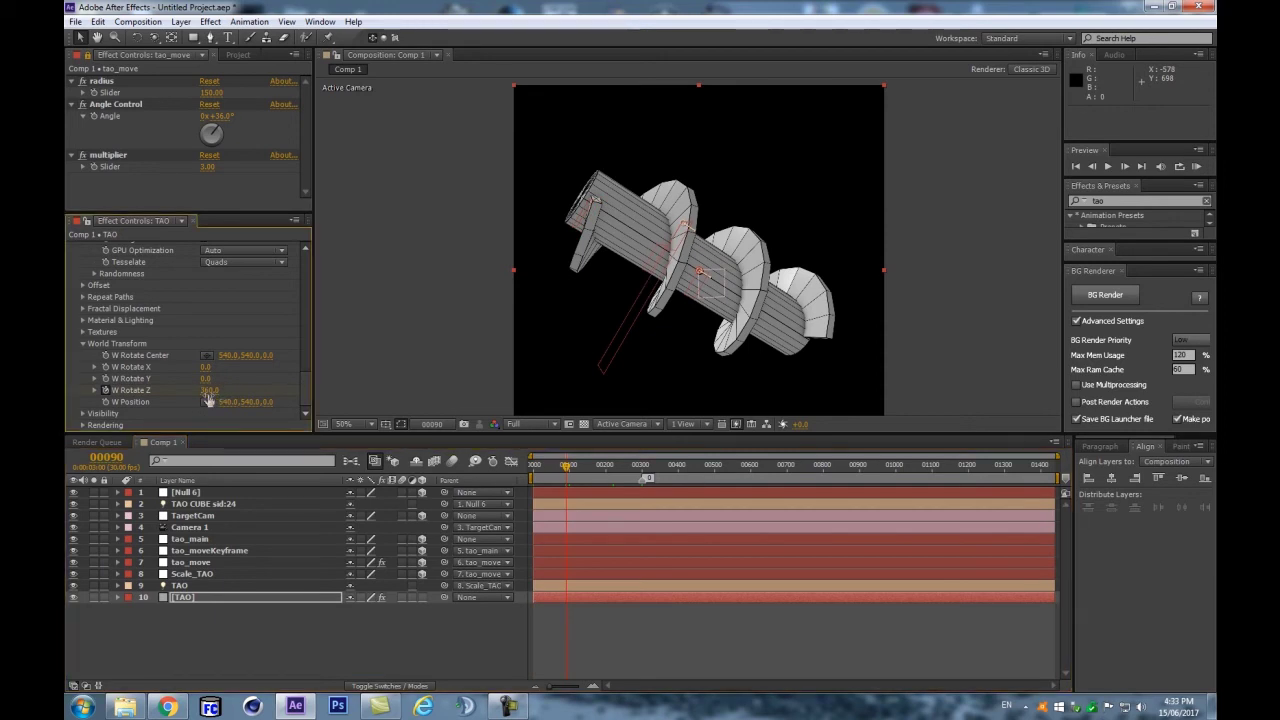
Step: End the work area at frame 89 and play a RAM preview of the rotating spiral
key(Page_Up)
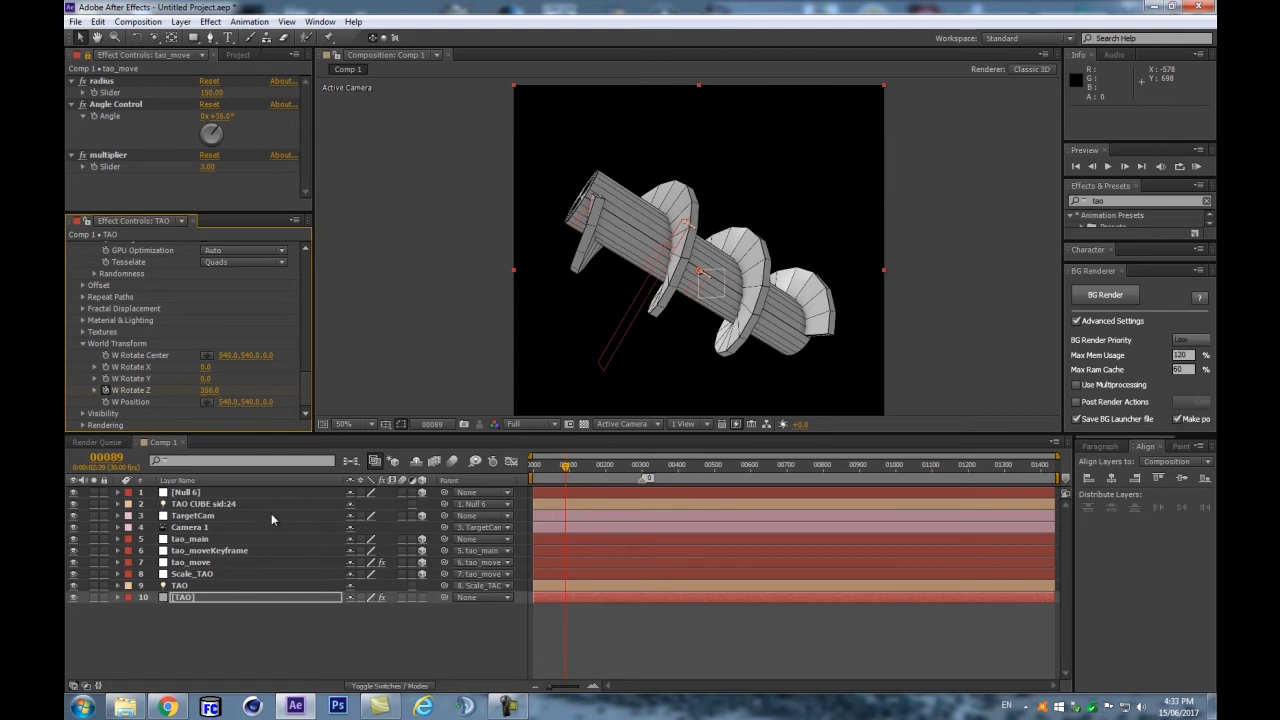
key(n)
click(437, 657)
key(KP_0)
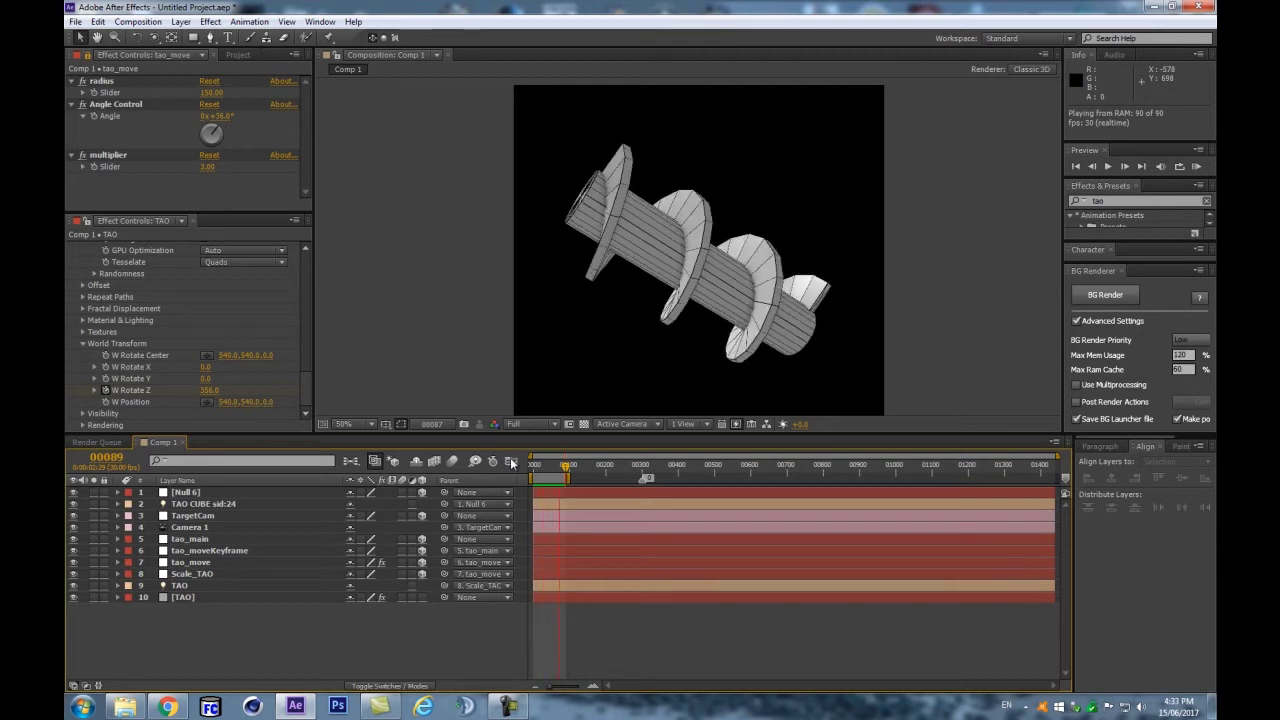
Step: Stop the RAM preview of the rotating spiral
key(space)
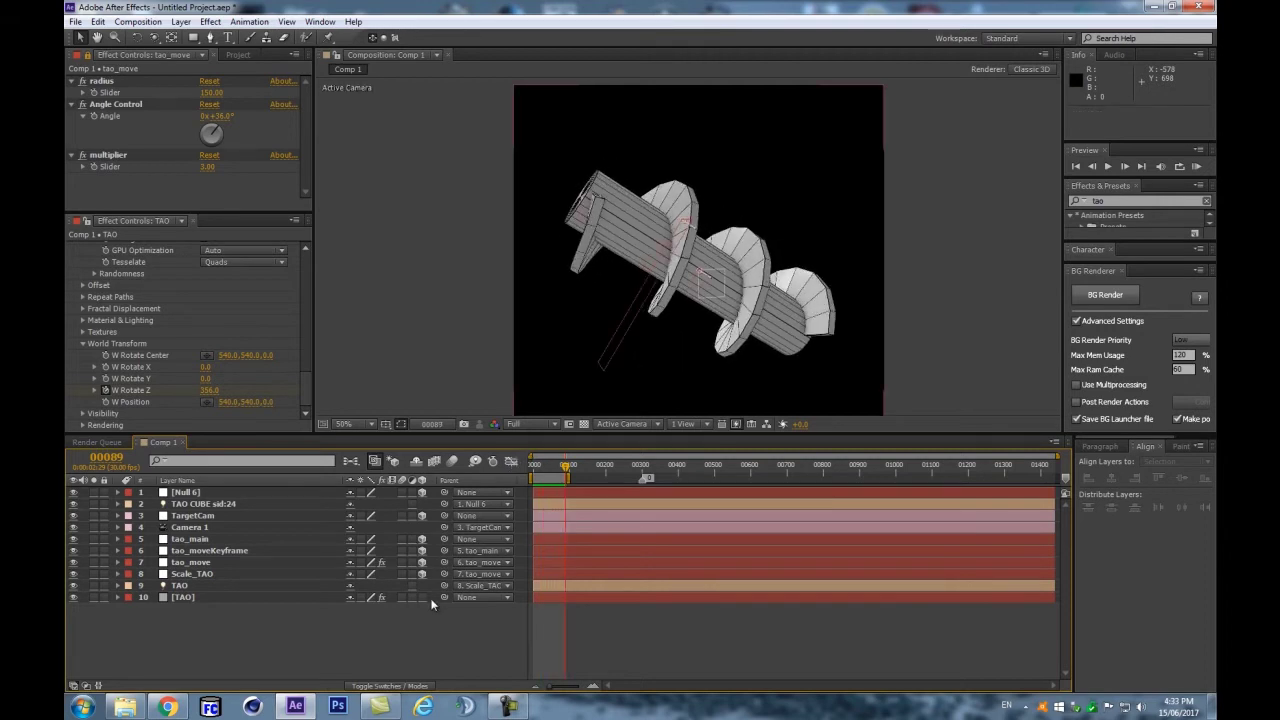
key(u)
key(u)
drag(565, 317, 539, 304)
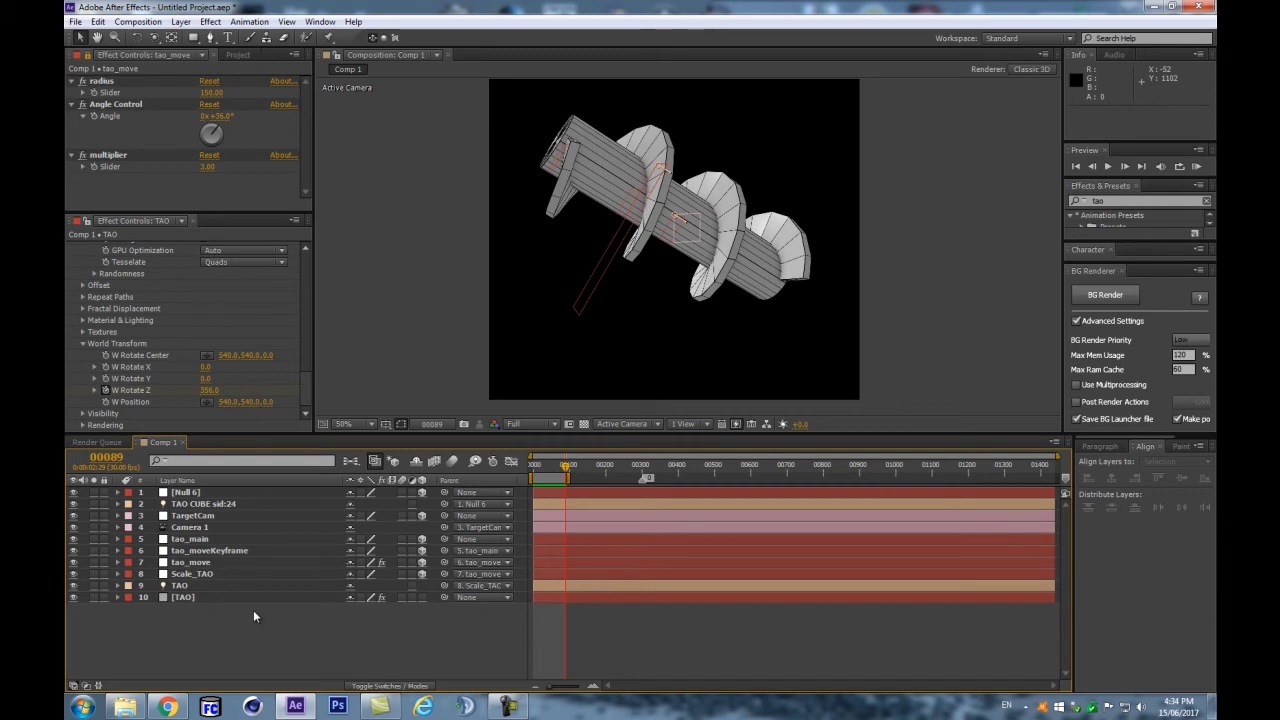
key(ctrl+alt+shift+l)
text(TAO C)
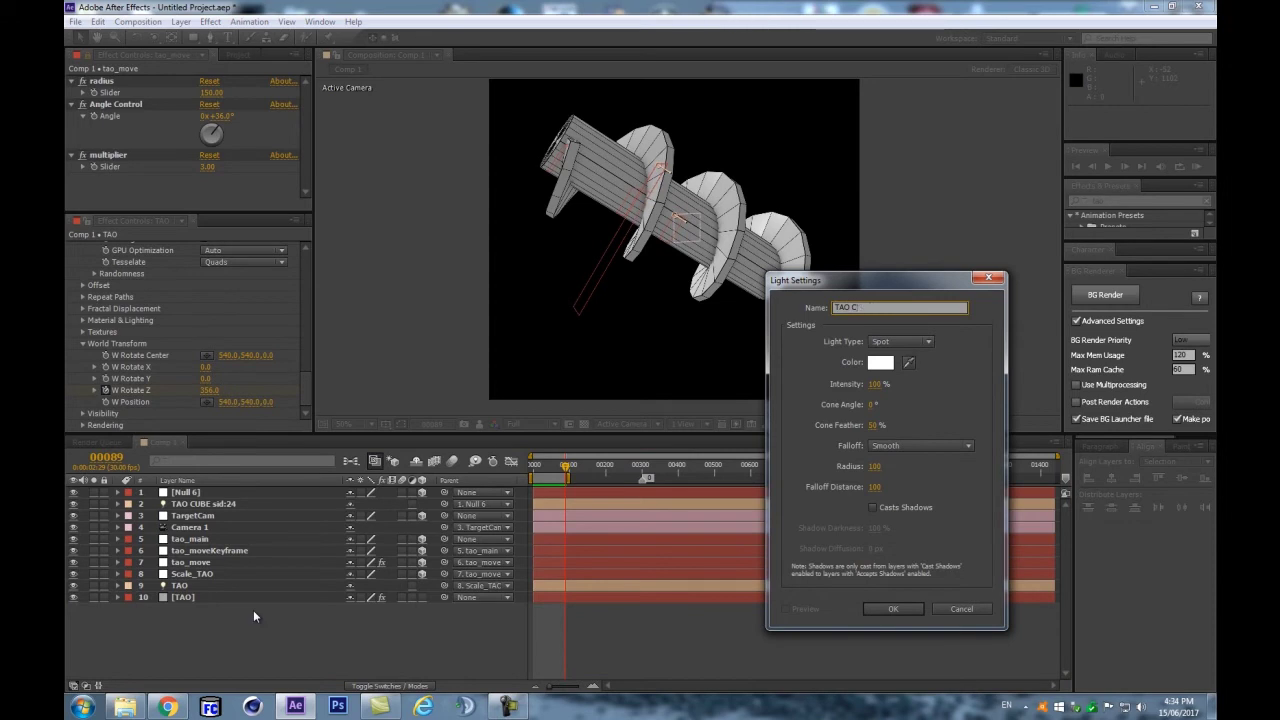
text(UBEBE)
key(Return)
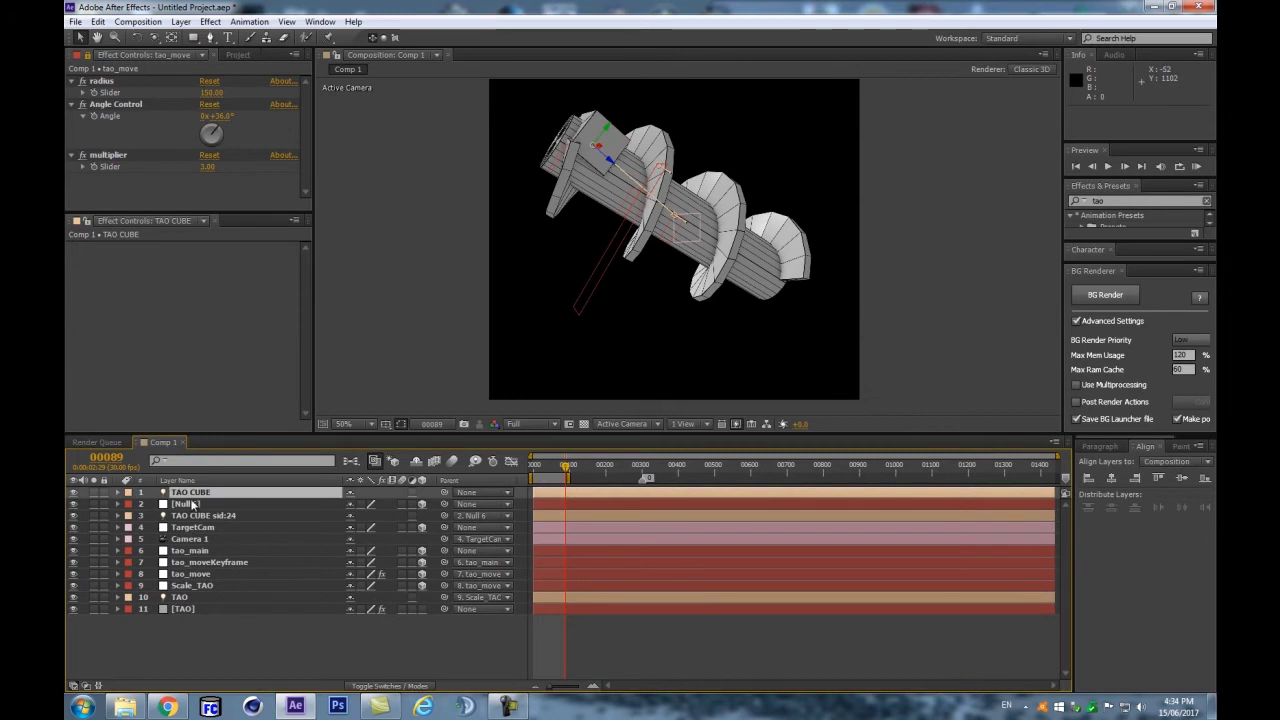
key(Delete)
Step: Duplicate the Null 6 and TAO CUBE sid:24 layers together and rename the copied light TAO CUBE
click(198, 491)
shift+click(228, 505)
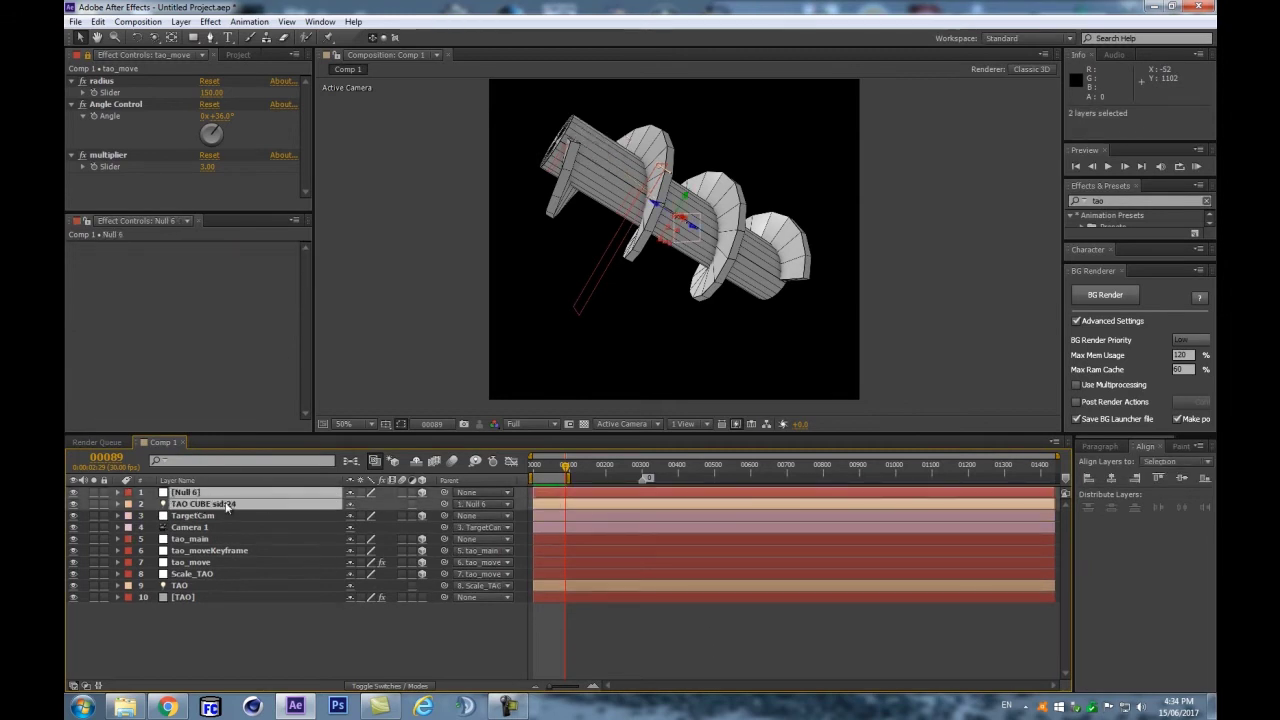
key(ctrl+d)
drag(190, 517, 280, 503)
click(257, 665)
click(241, 506)
key(Return)
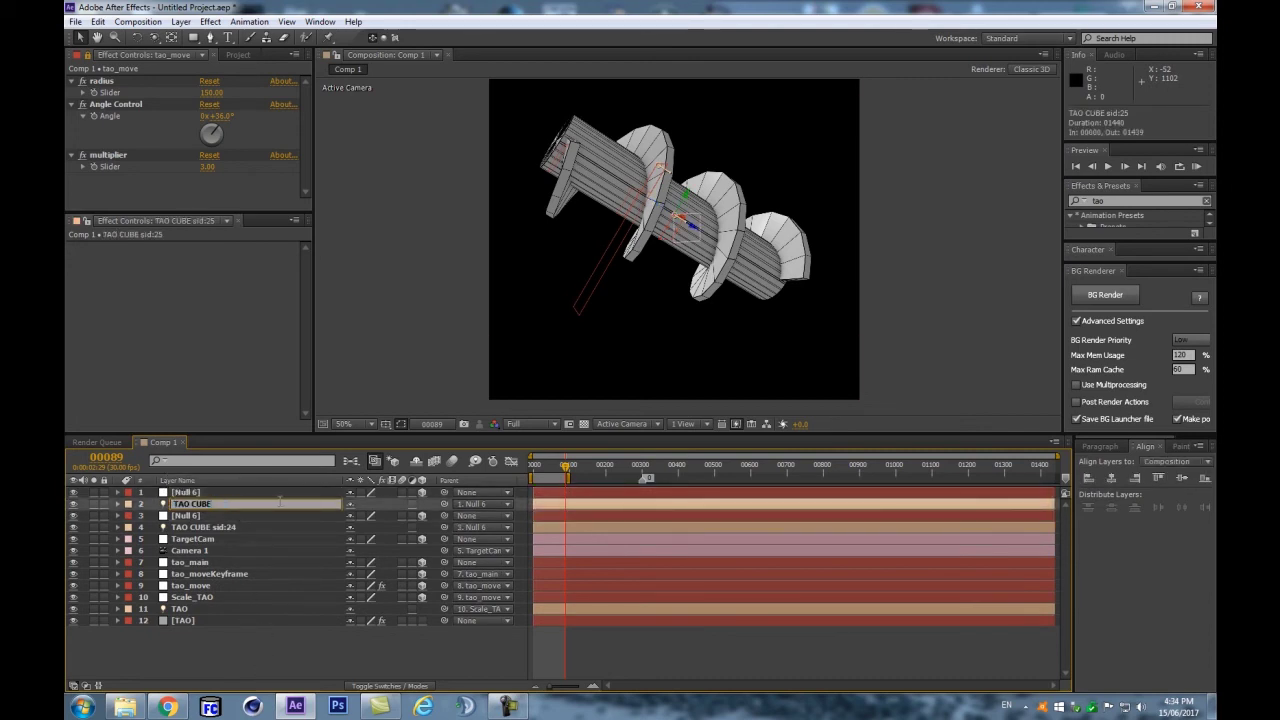
key(Return)
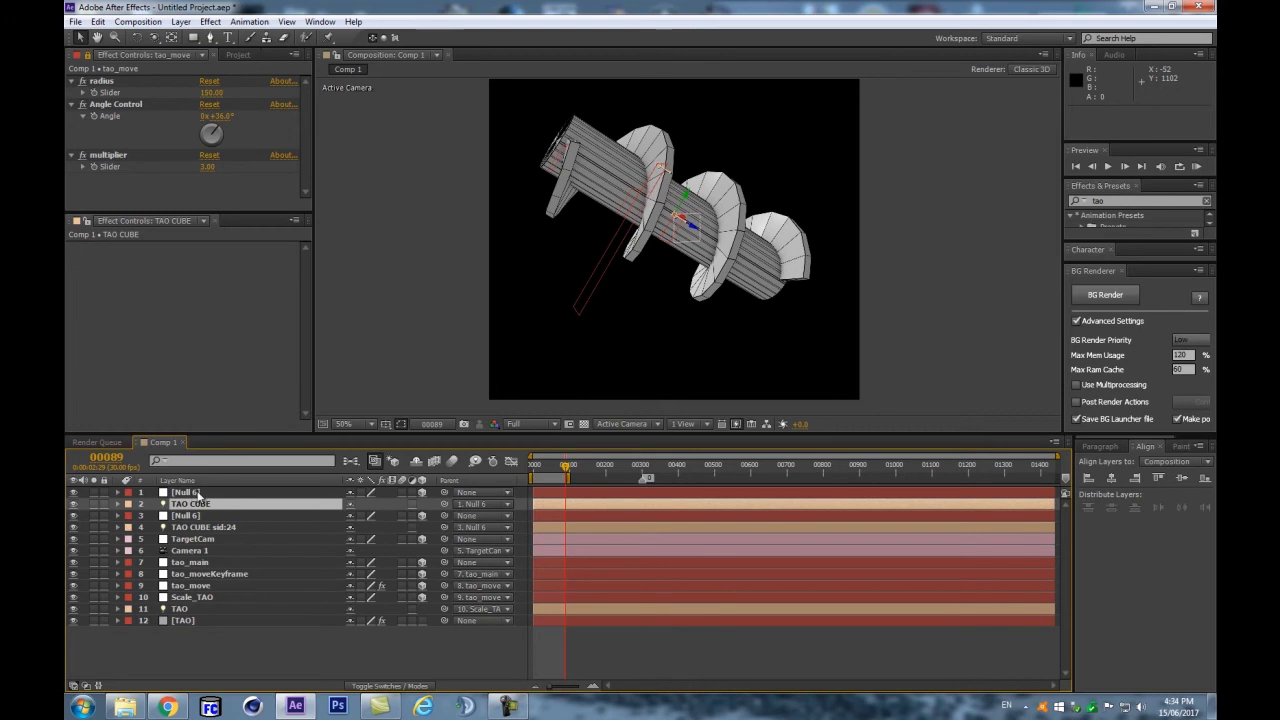
Step: Move the duplicated Null 6 to position 540, 885, 0 so the copied cube sits below the spiral
click(198, 493)
key(p)
drag(381, 510, 578, 545)
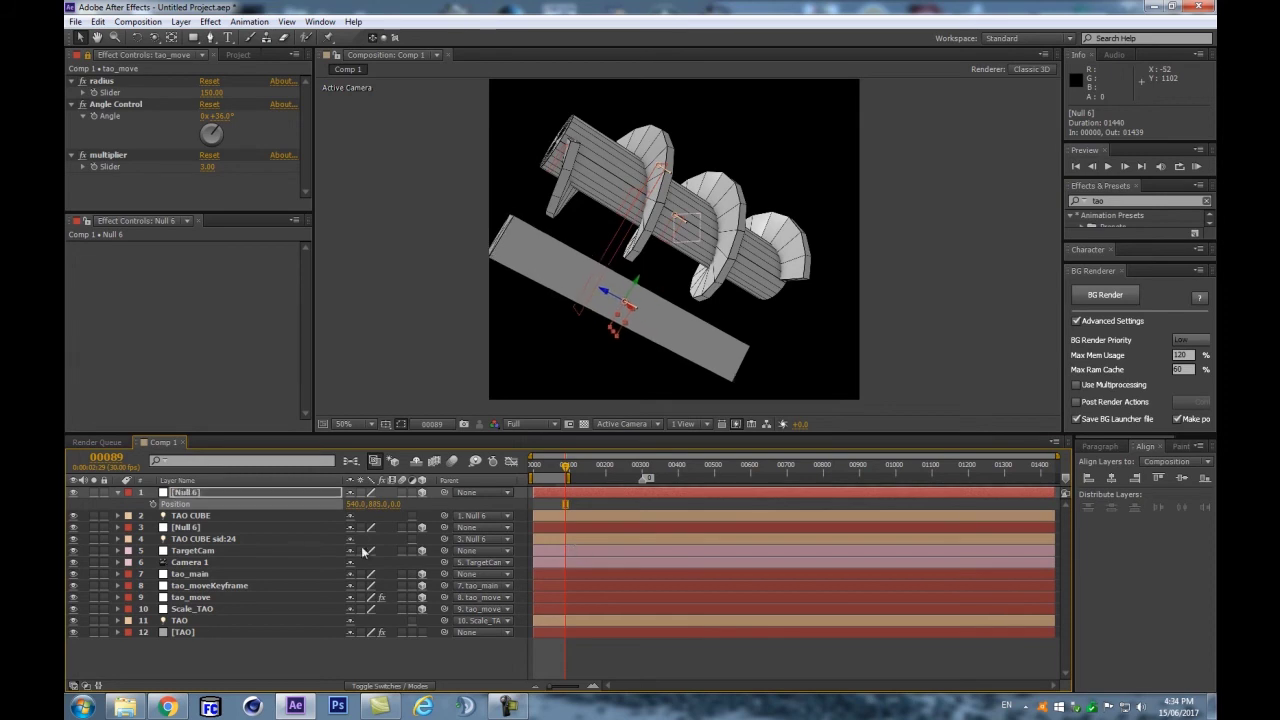
Step: Try rotating the TAO CUBE light and undo the test rotation
click(240, 518)
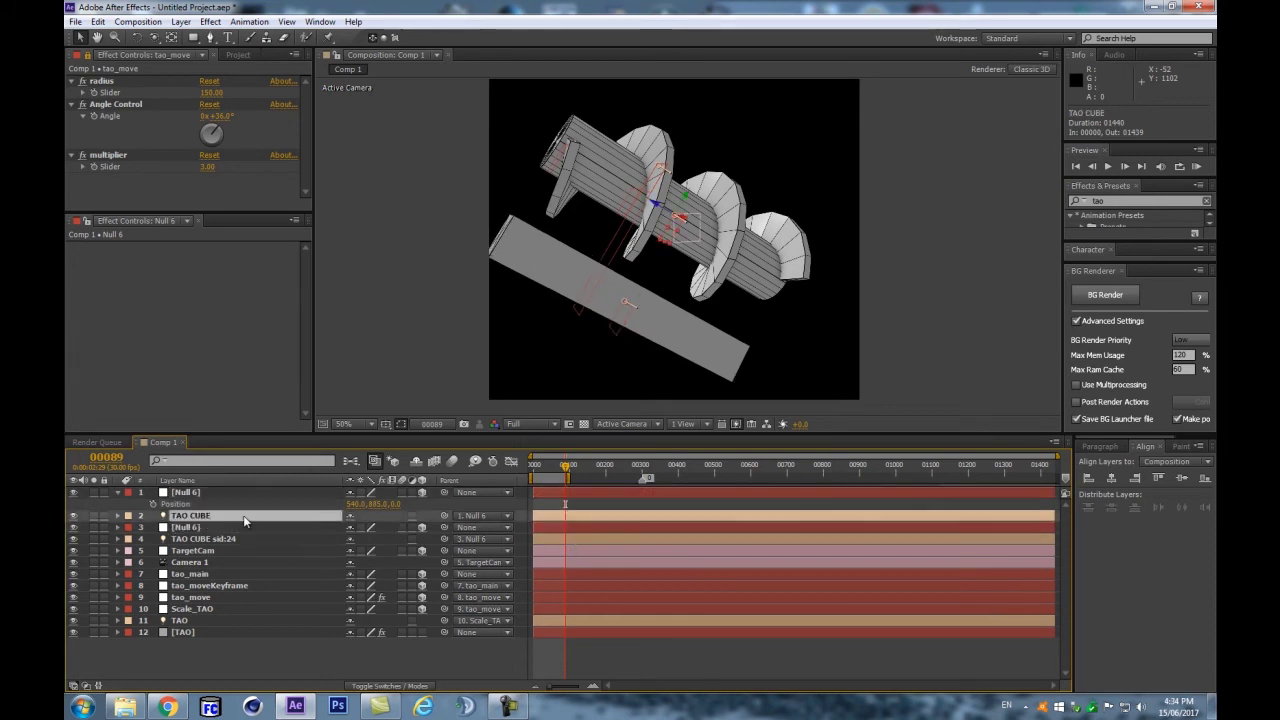
key(r)
drag(366, 551, 424, 561)
key(ctrl+z)
key(ctrl+z)
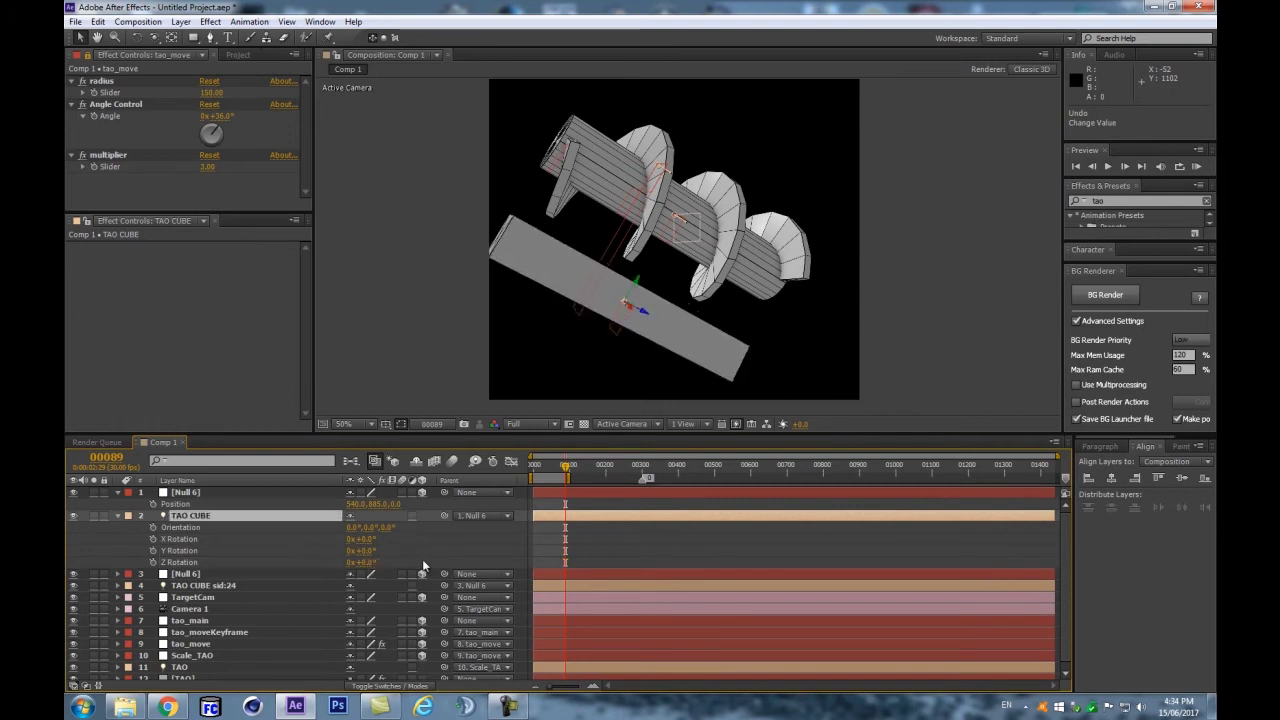
Step: Scale the duplicated Null 6 non-uniformly, with 15% on Z, to turn the copied cube into a thin bar
click(269, 493)
key(s)
drag(410, 504, 470, 508)
key(ctrl+z)
drag(393, 504, 591, 504)
drag(460, 504, 625, 428)
key(Return)
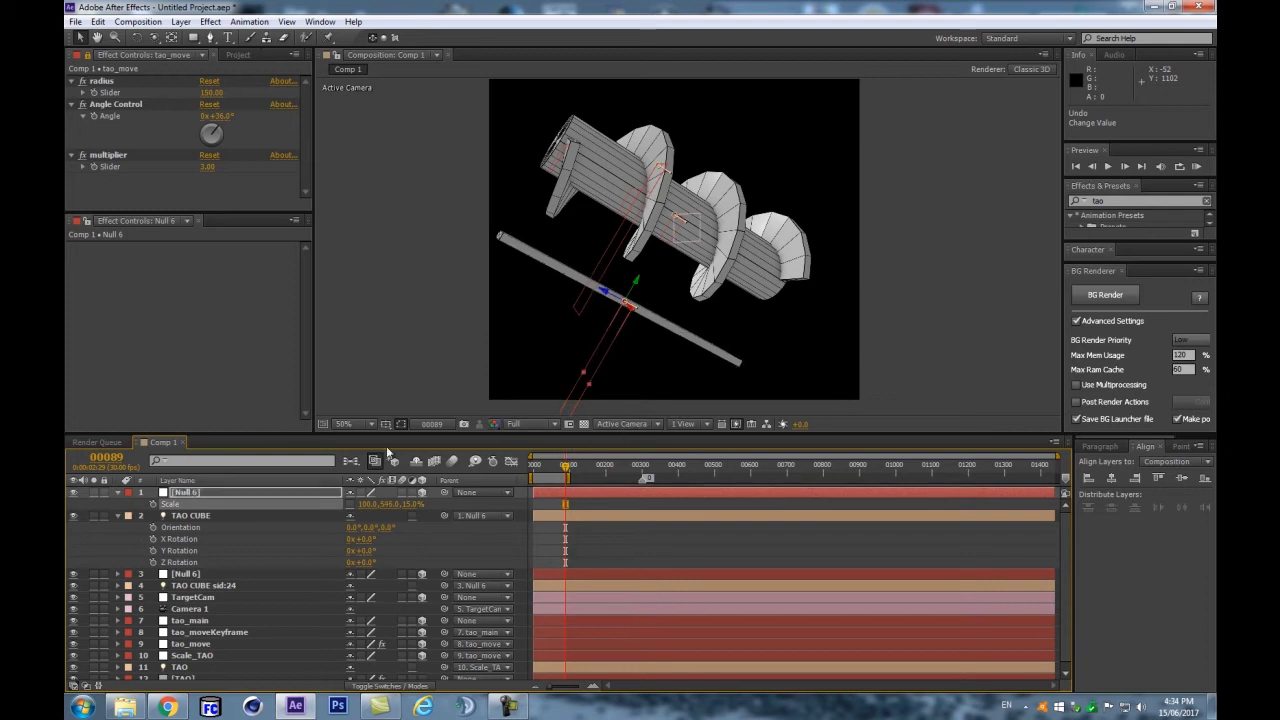
Step: Shift the duplicated Null 6 to about 836 in Y and 78 in Z to place the bar beside the spiral
click(117, 493)
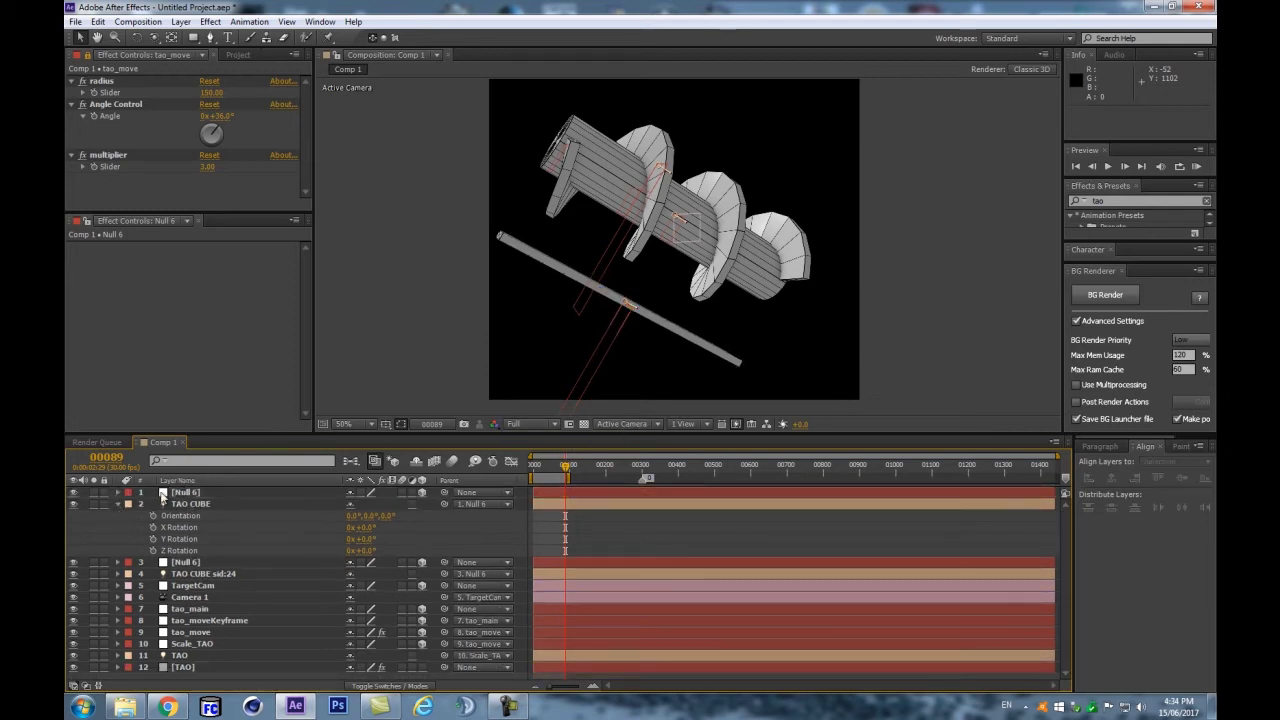
click(117, 504)
click(188, 493)
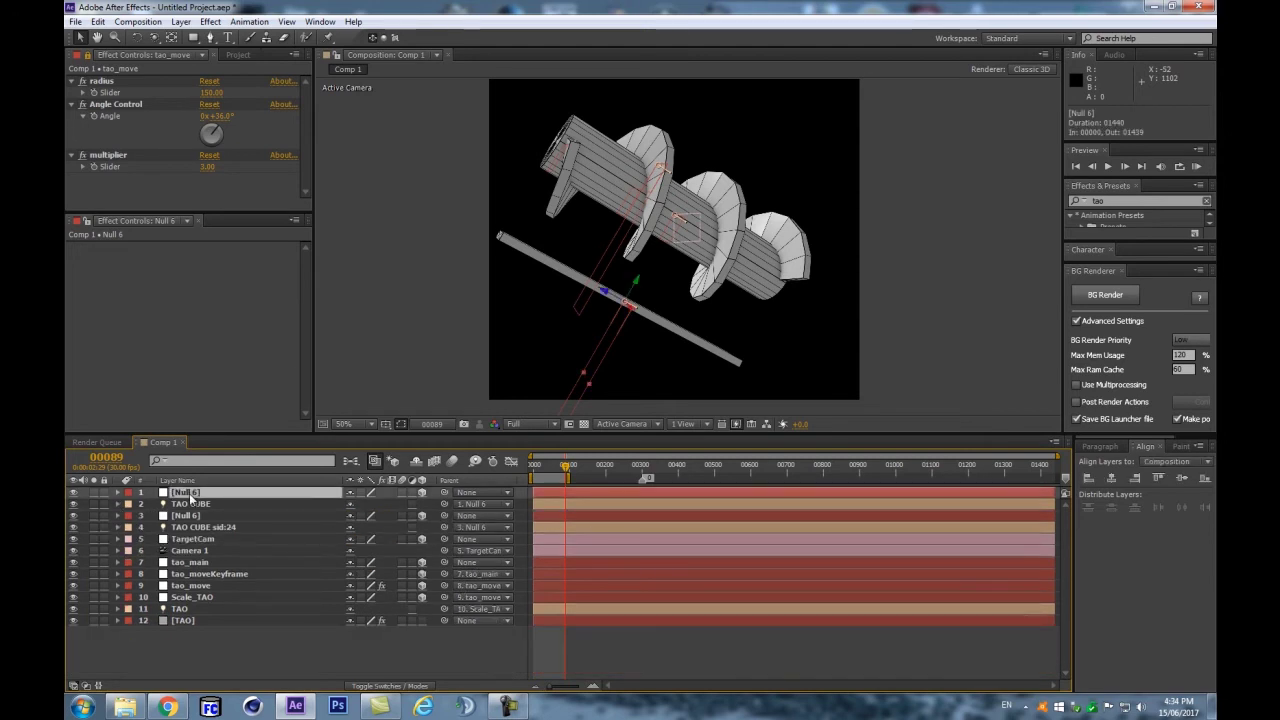
key(p)
drag(382, 505, 484, 513)
key(ctrl+z)
drag(393, 506, 460, 512)
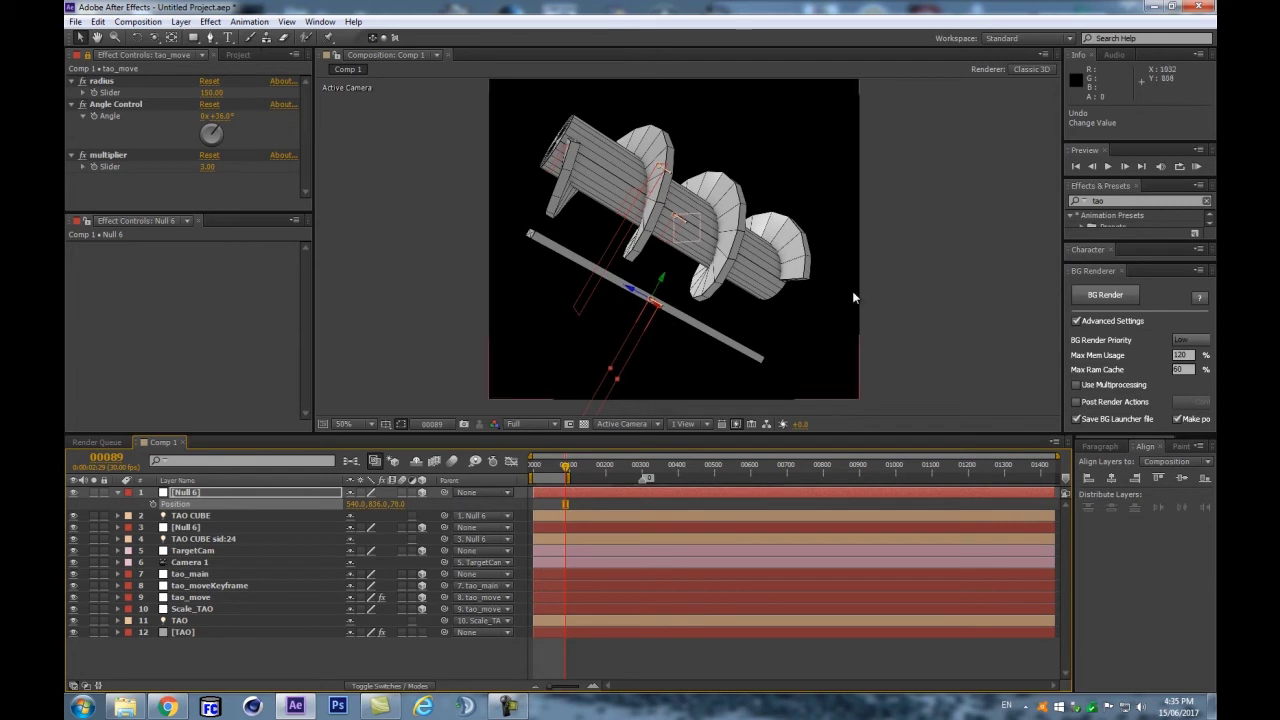
Step: Return to frame 0 with no layer selected and preview the spiral and bar animation
drag(570, 468, 531, 474)
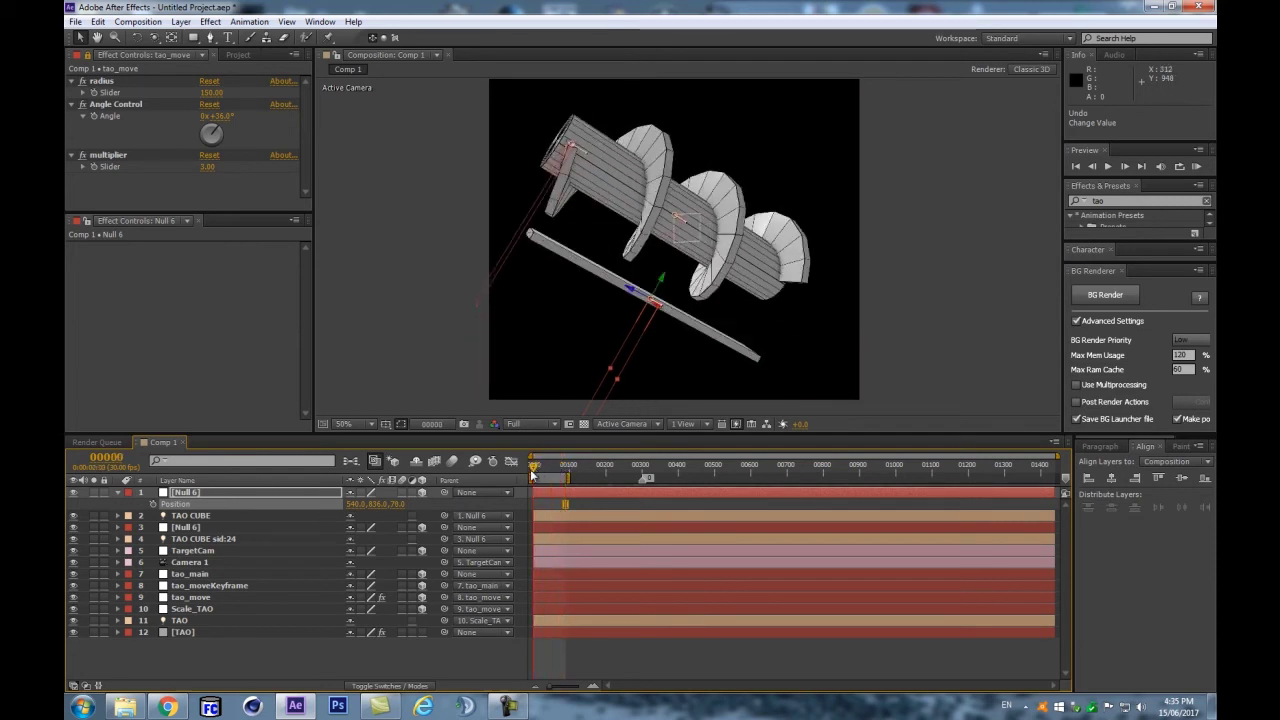
click(300, 609)
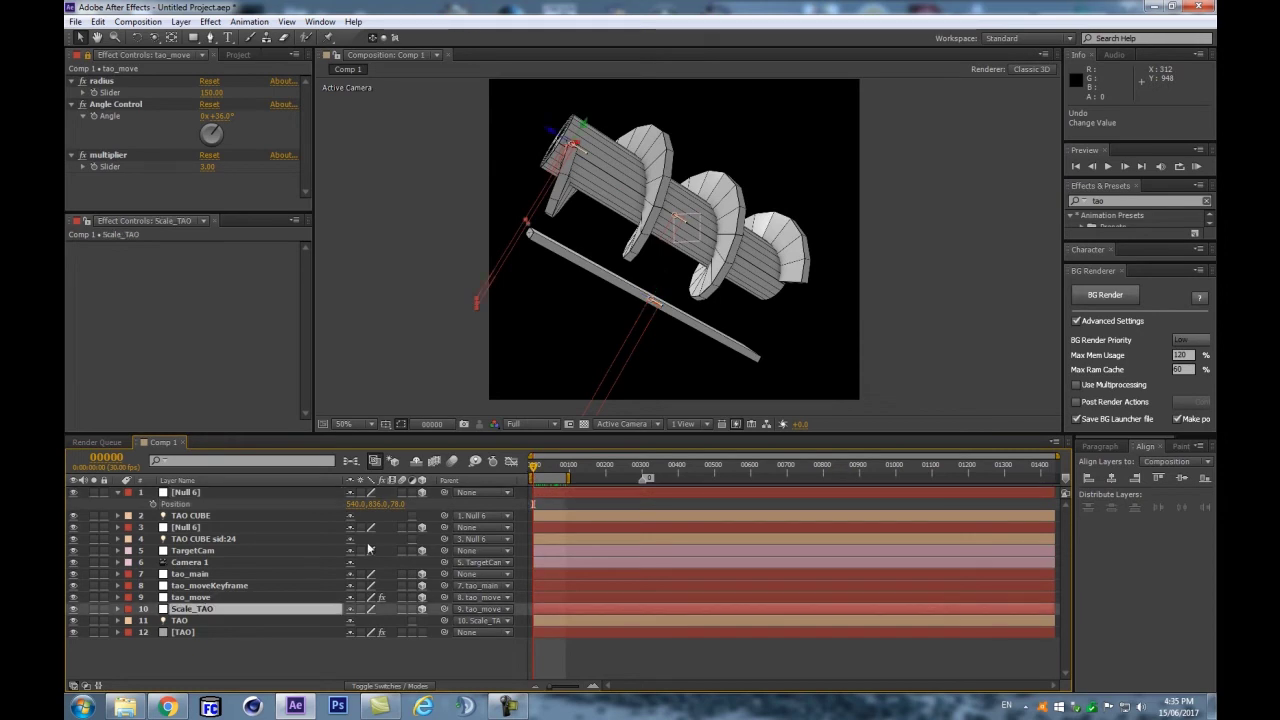
click(292, 648)
key(space)
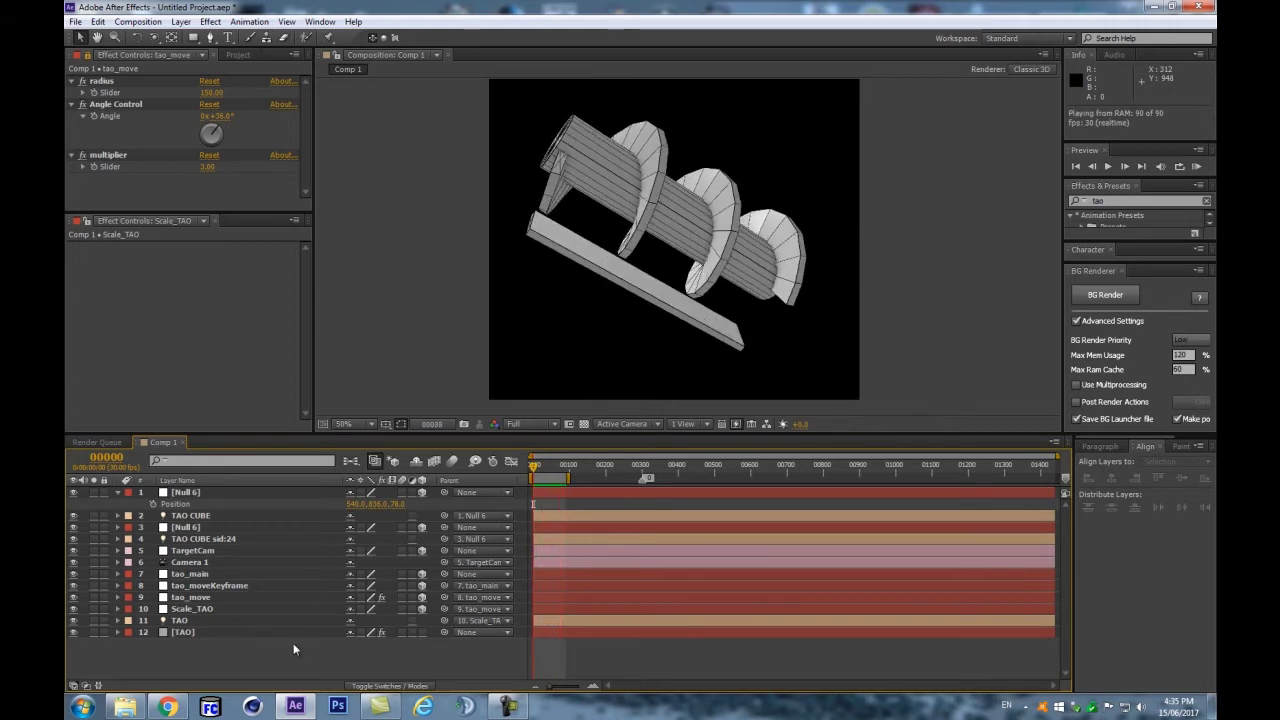
Step: Examine the World Transform rotation settings of the Tao effect on the TAO layer
click(214, 630)
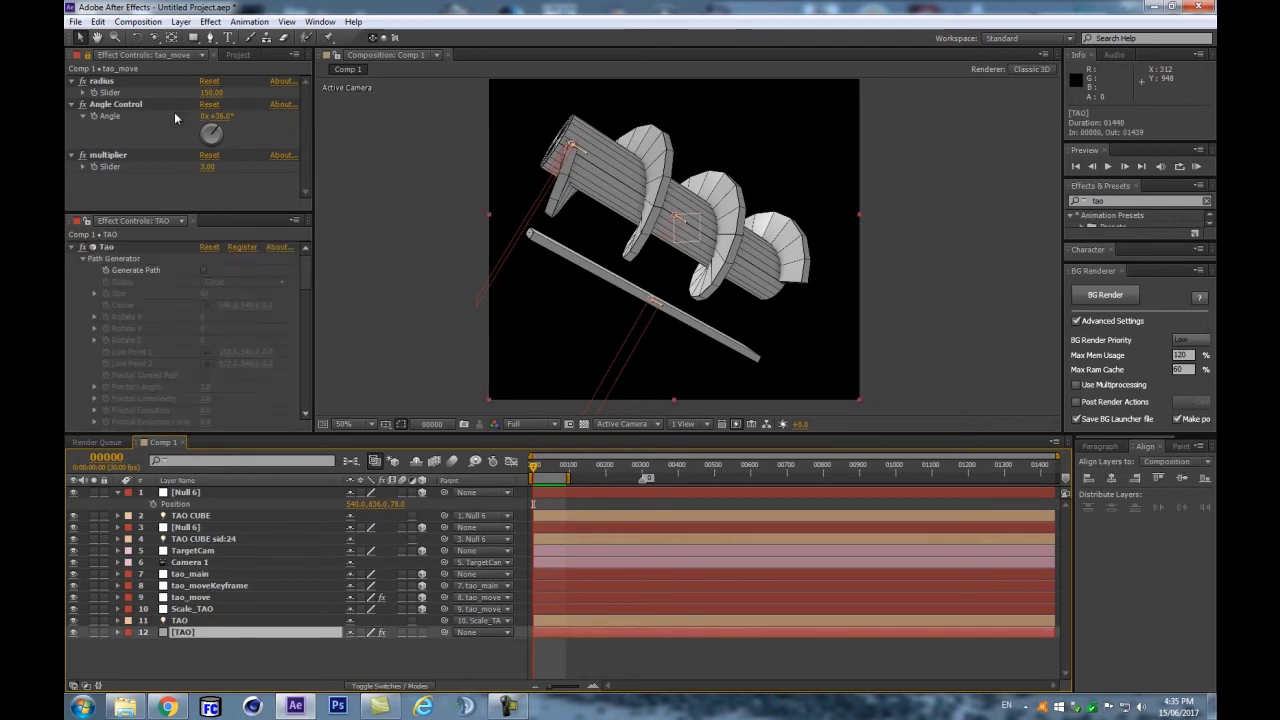
scroll(304, 268, down, 6)
click(84, 343)
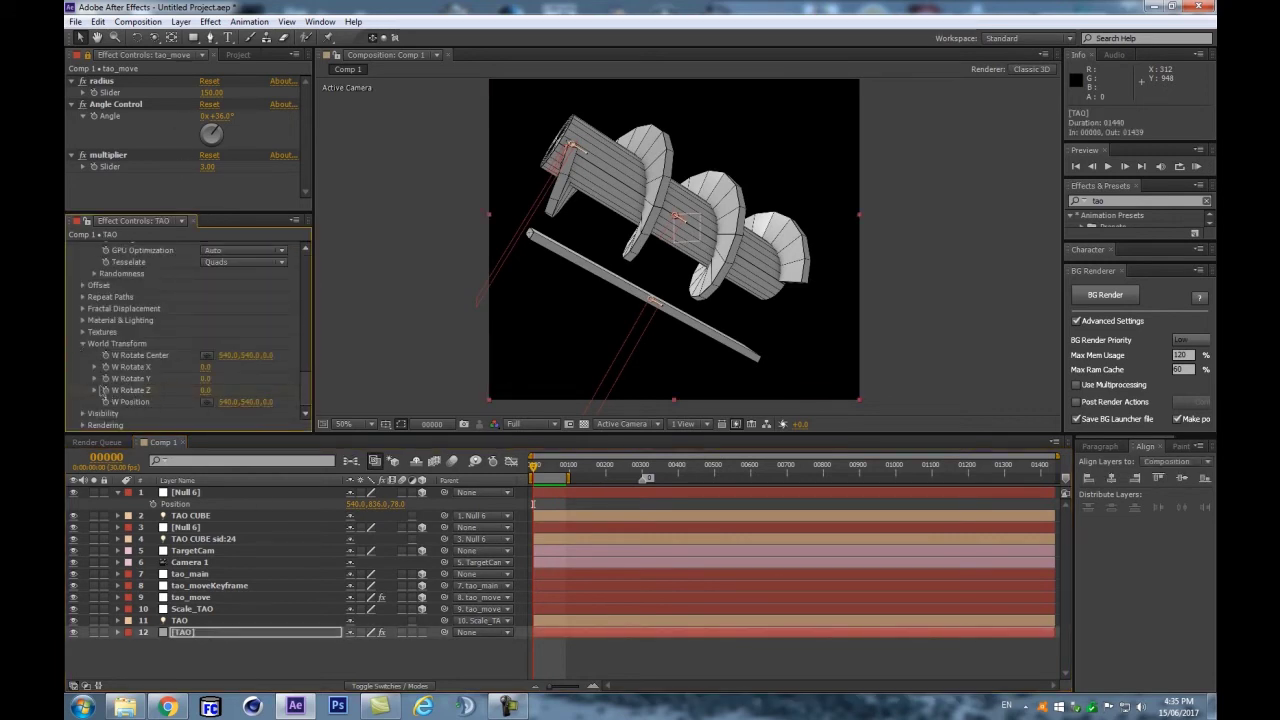
click(161, 652)
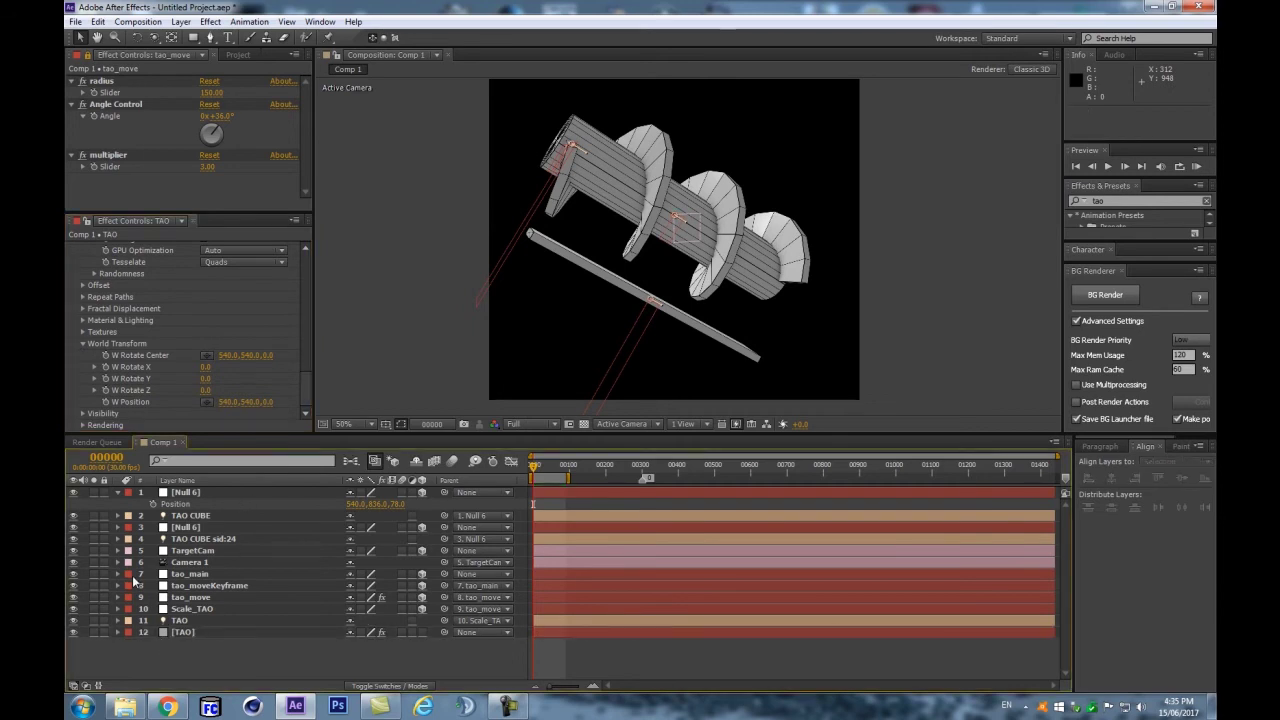
click(117, 493)
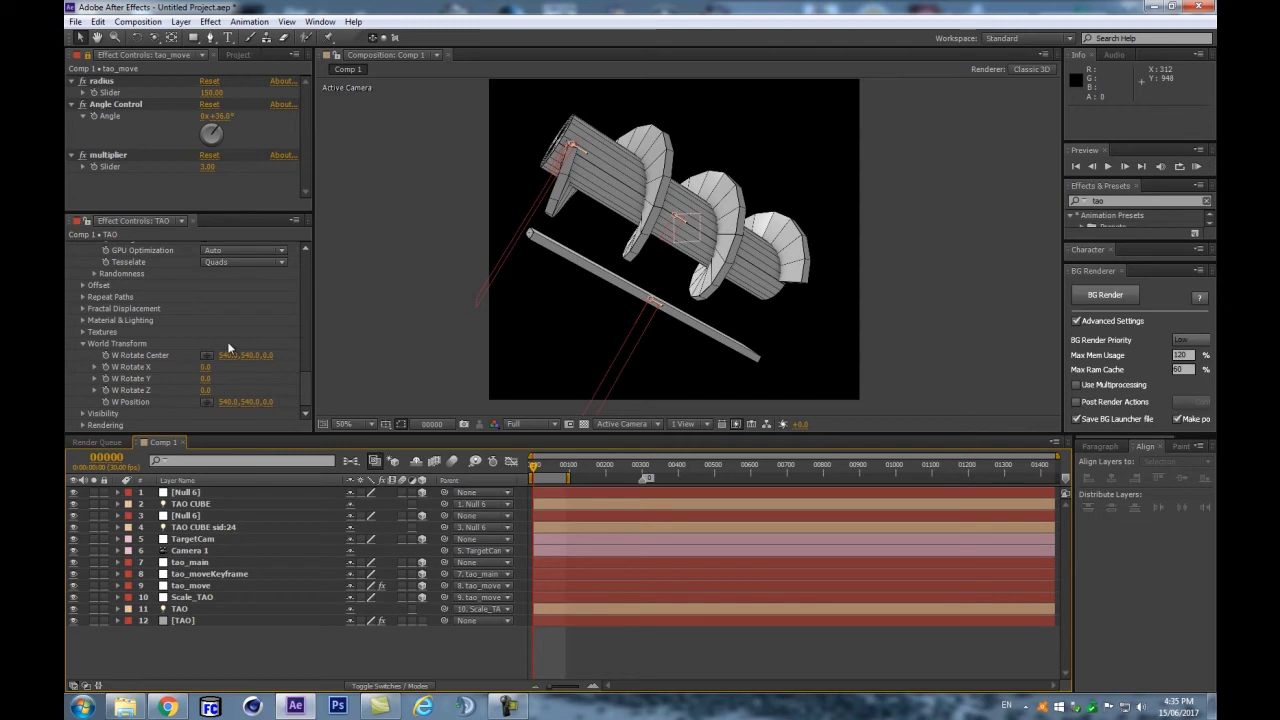
click(82, 344)
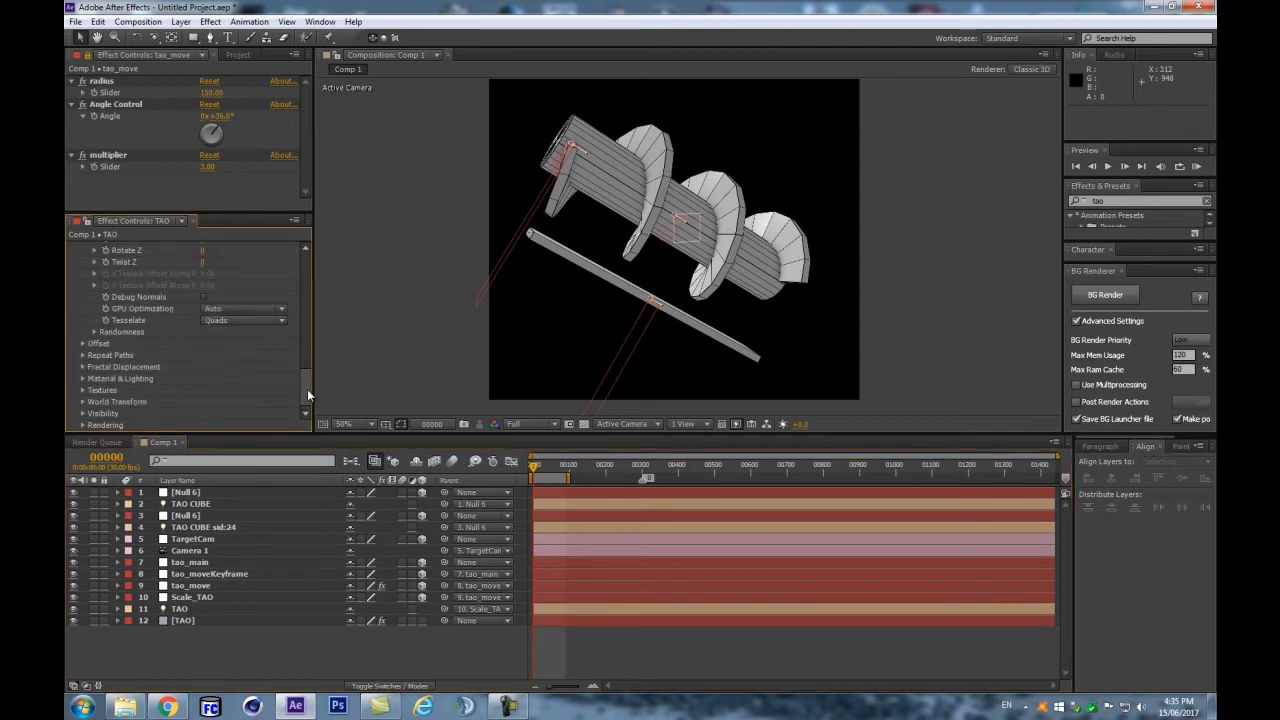
Step: In the Tao effect's First Repeater, set R1 Repetitions to 1 and R1 World Pos X to 0
scroll(307, 389, up, 1)
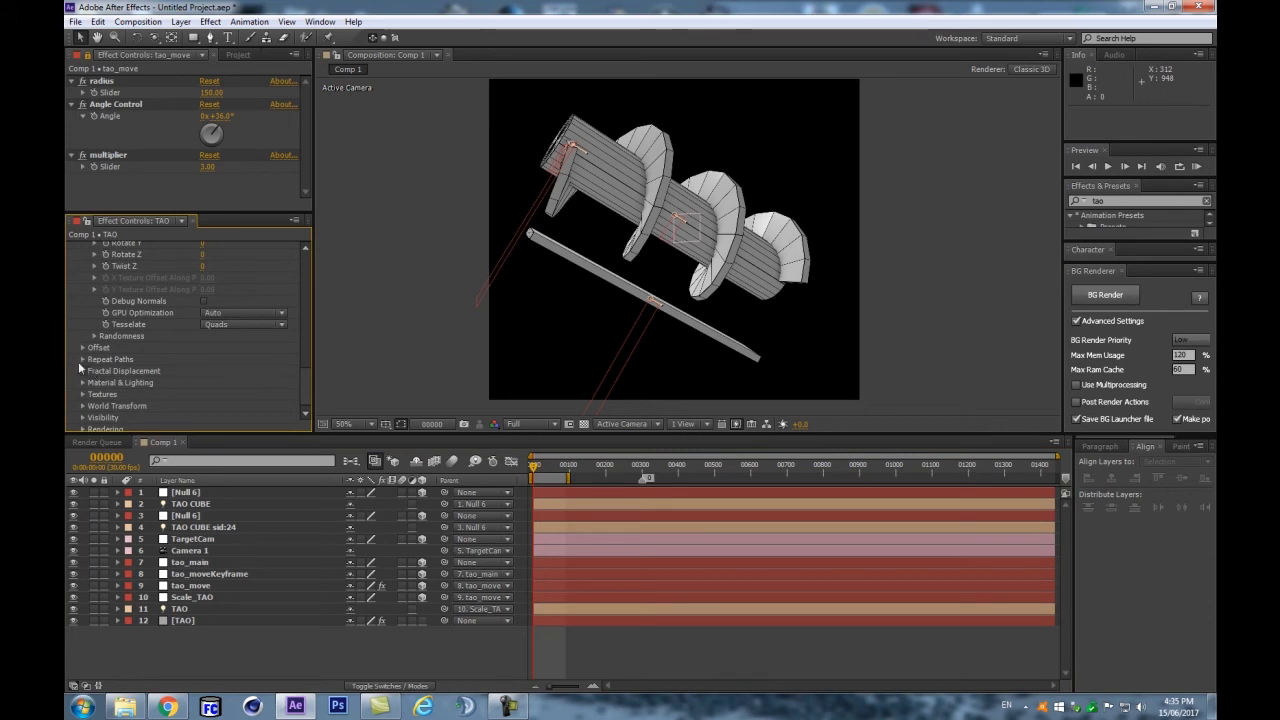
scroll(537, 262, down, 1)
scroll(209, 375, up, 2)
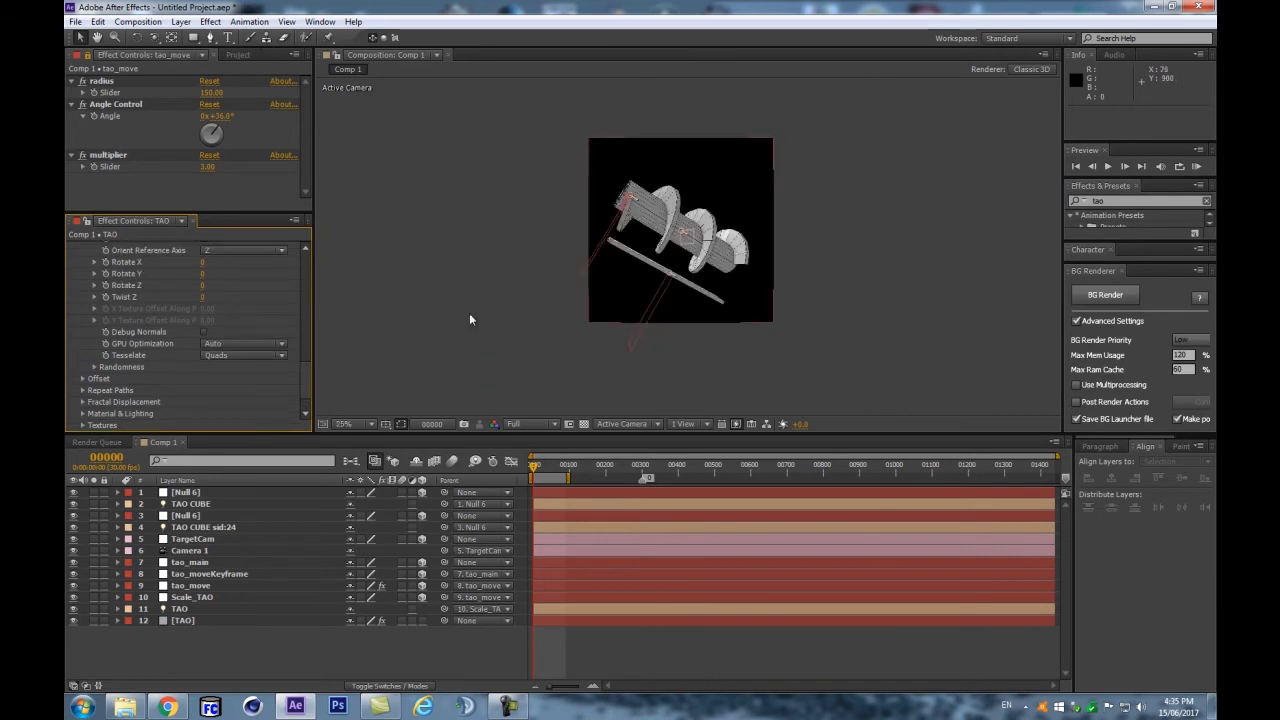
click(83, 390)
scroll(228, 355, down, 3)
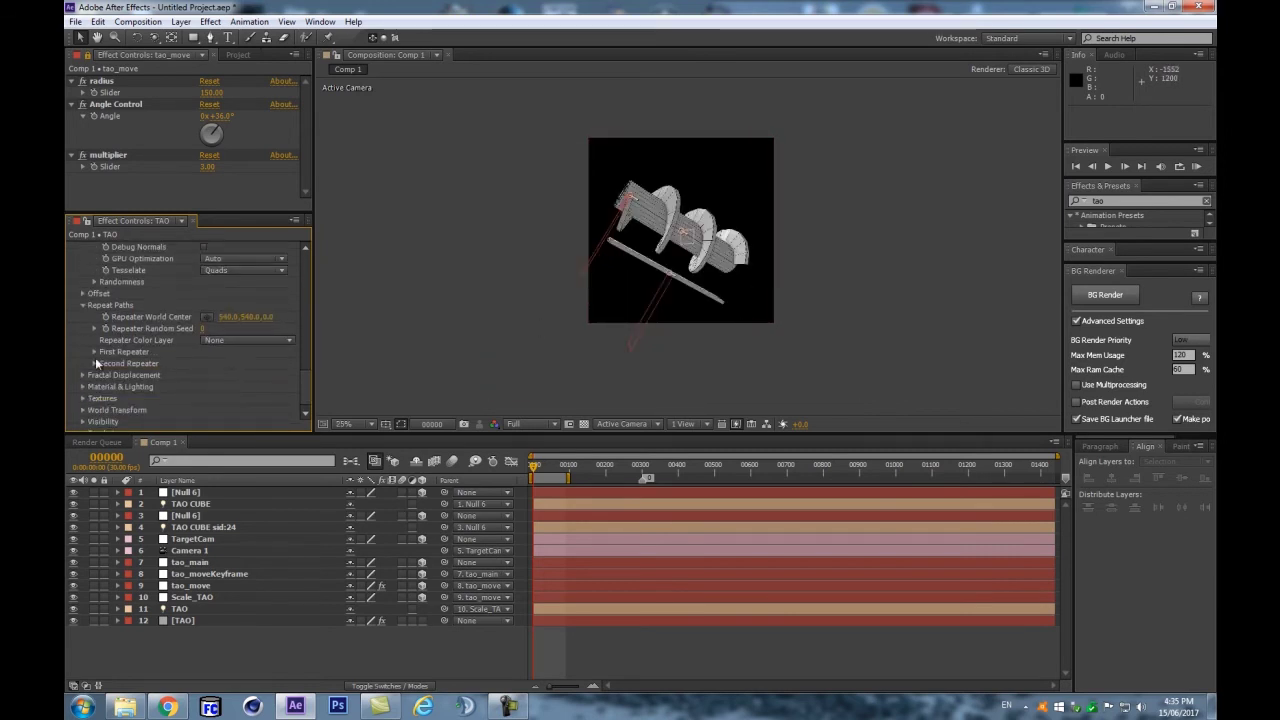
click(94, 351)
scroll(303, 323, down, 3)
click(203, 259)
click(203, 259)
text(1)
key(Return)
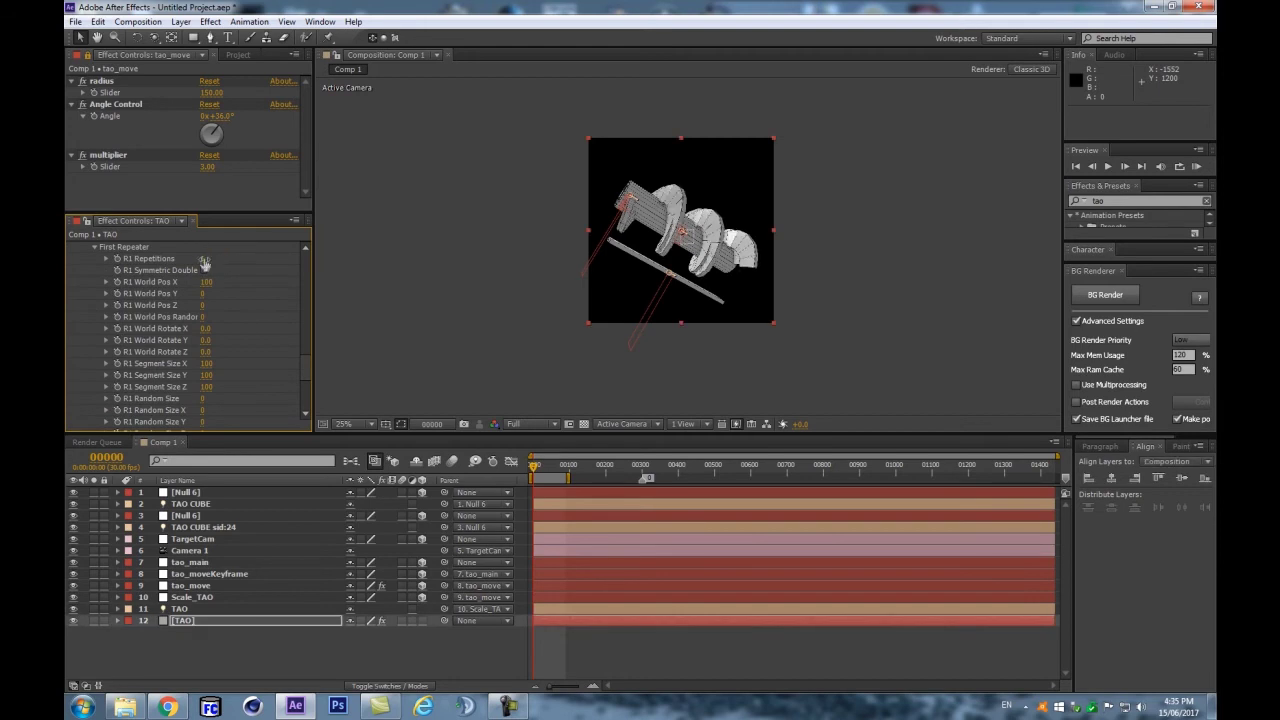
click(209, 283)
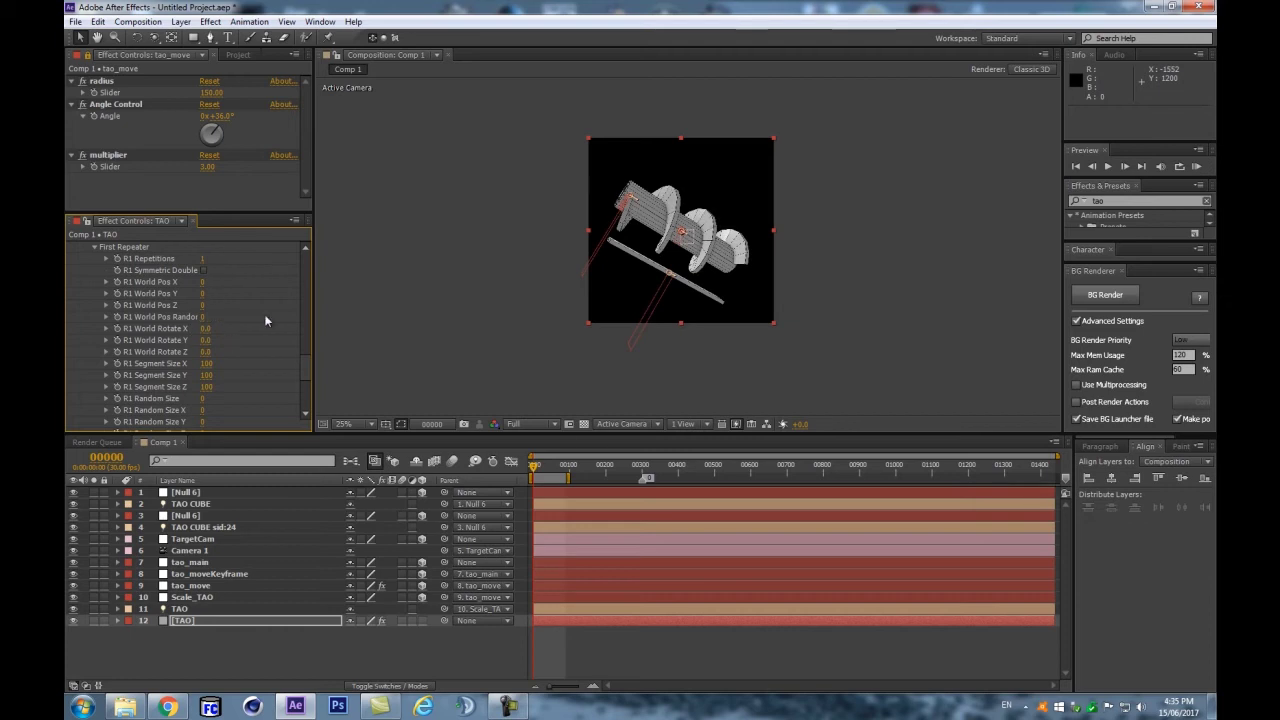
Step: Try offsetting the repeated paths with R1 World Pos X and Z, and undo the offsets
drag(202, 283, 186, 282)
key(ctrl+z)
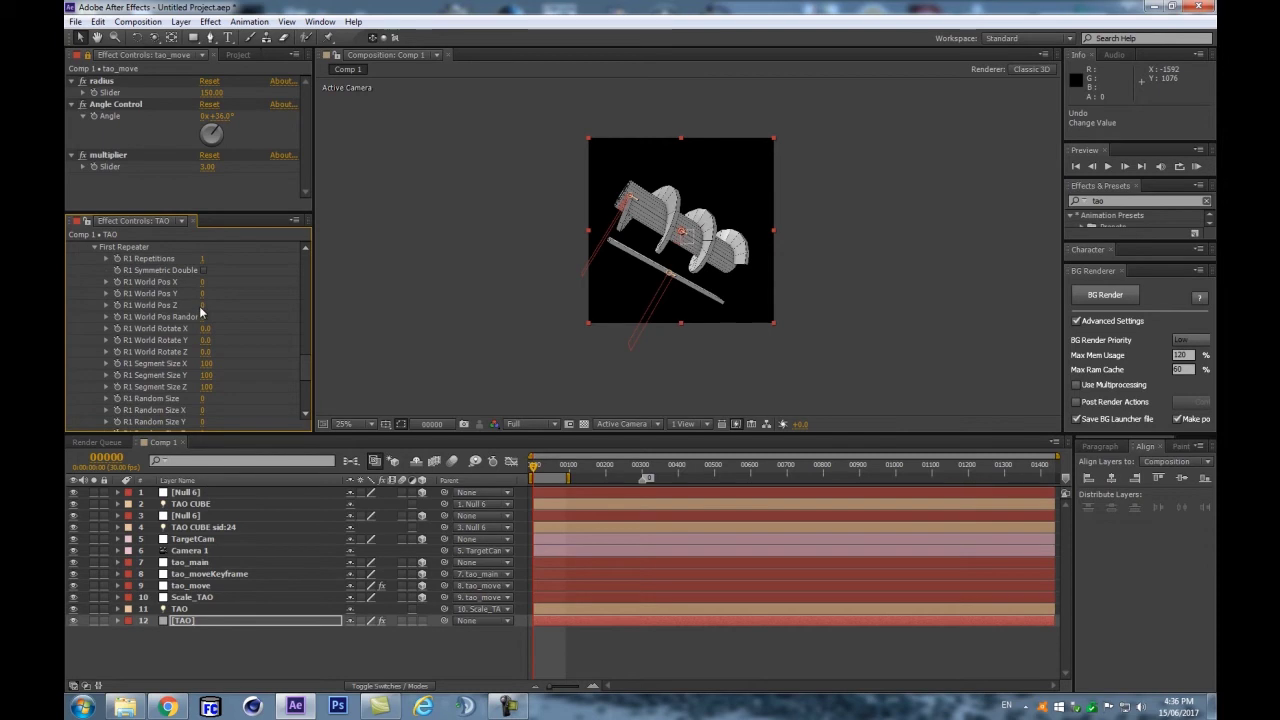
drag(202, 304, 115, 284)
Step: Set the Tao World Transform W Position to 540, 540, -1601
drag(308, 369, 317, 482)
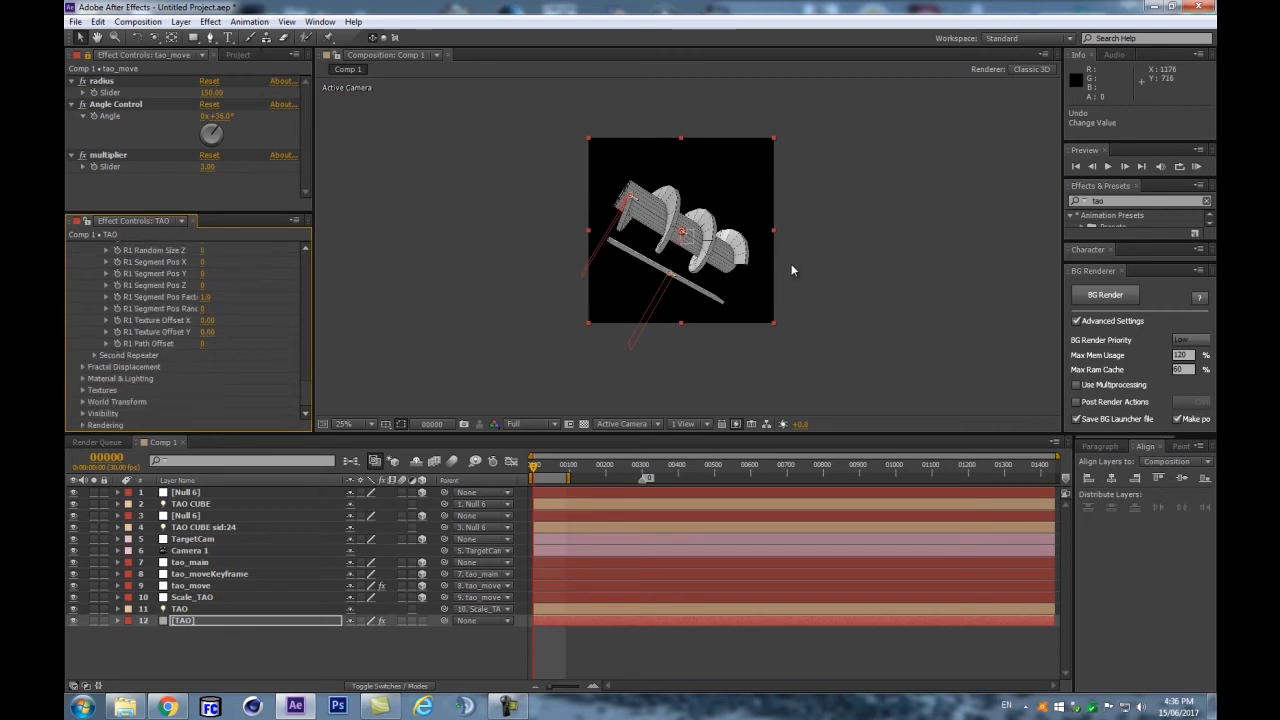
click(83, 411)
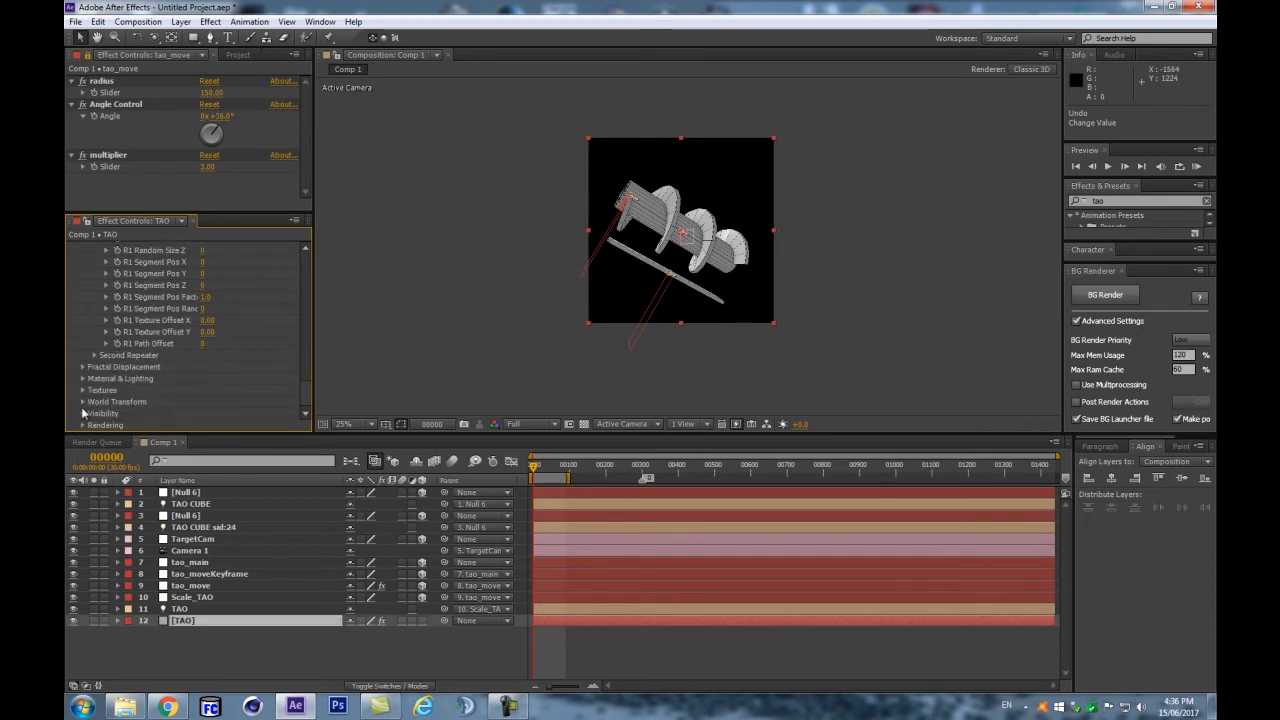
click(83, 402)
scroll(217, 381, down, 1)
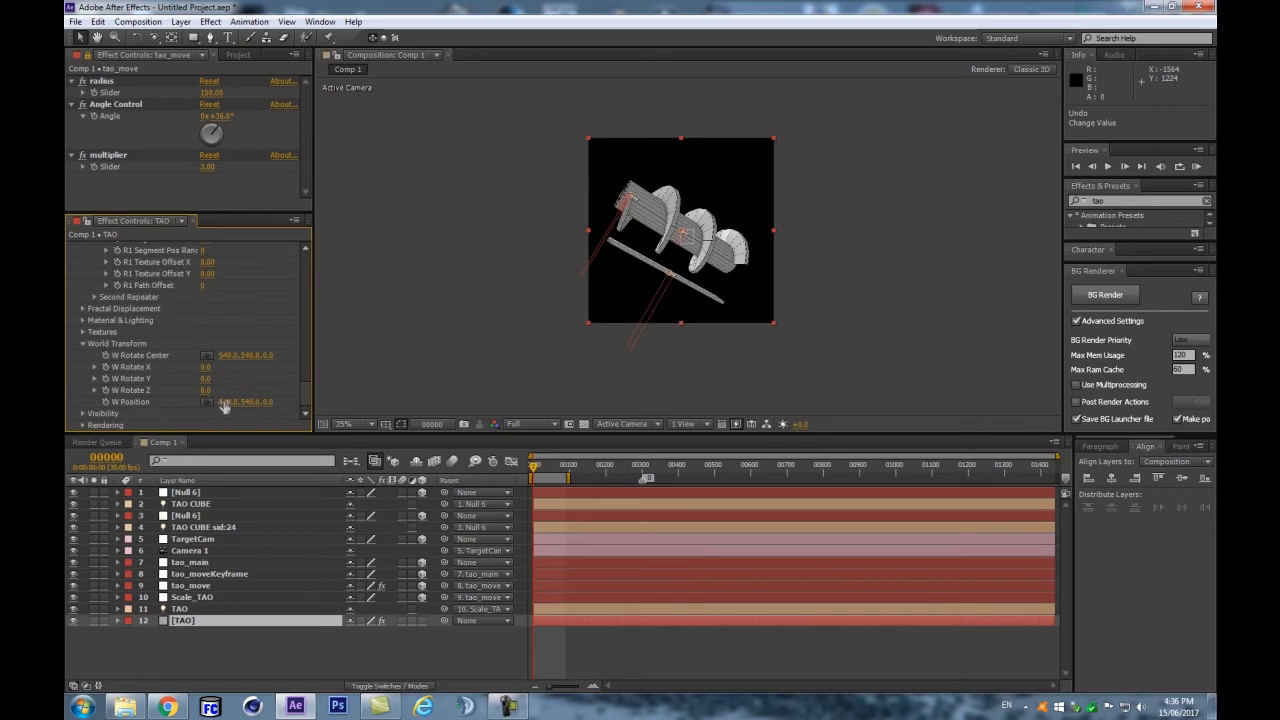
drag(224, 401, 156, 400)
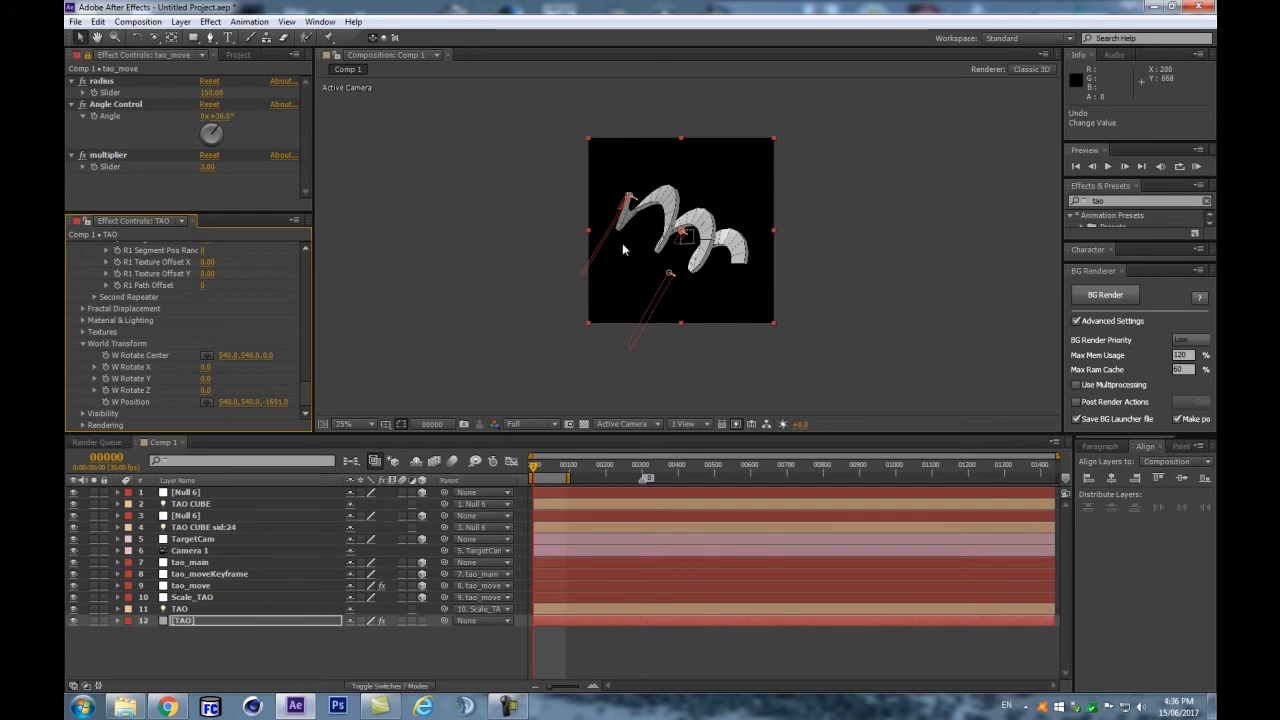
key(period)
key(period)
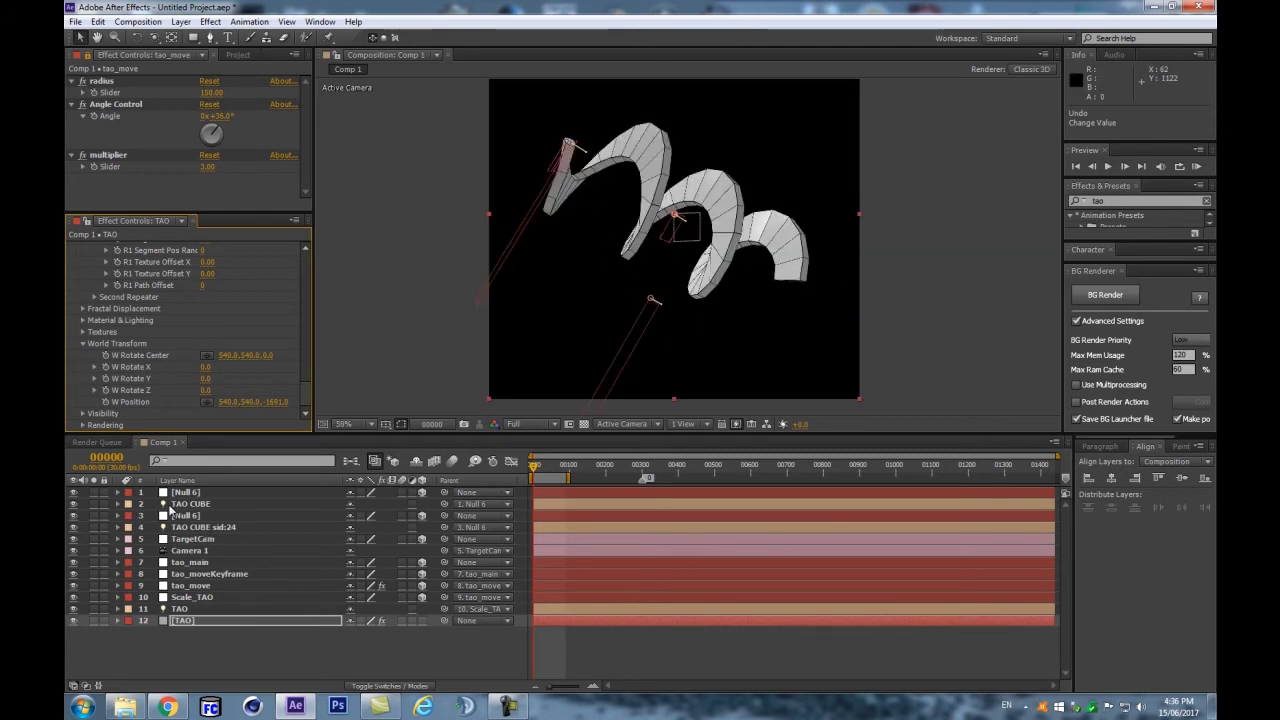
Step: Rename the TAO CUBE sid:24 light layer to TAO CUBE sid:24rep:1
click(236, 504)
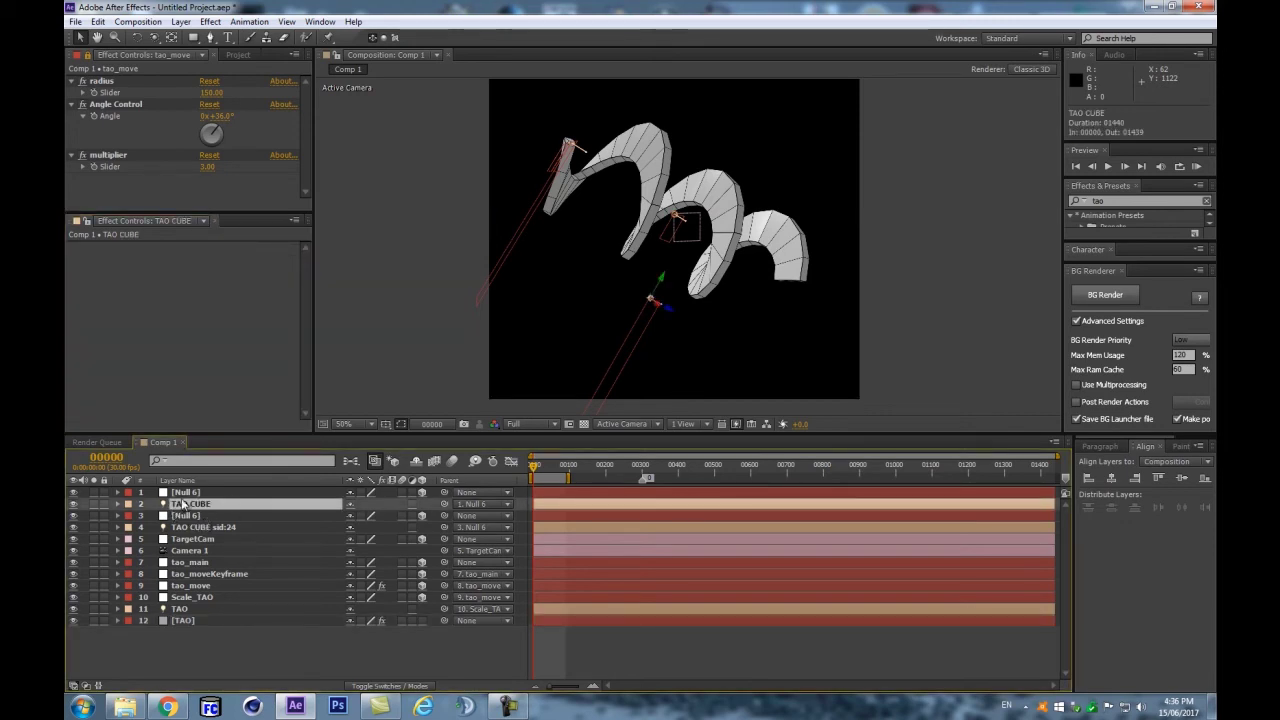
click(248, 530)
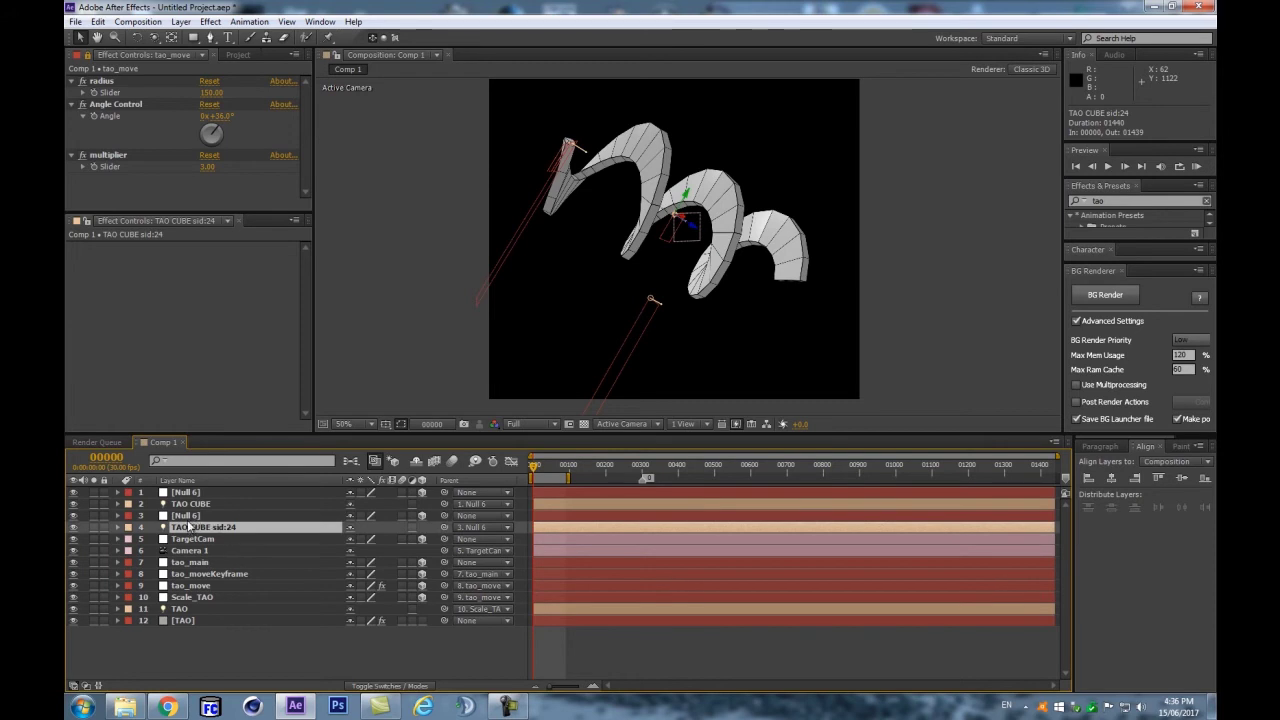
key(Return)
text(rep:1)
key(Return)
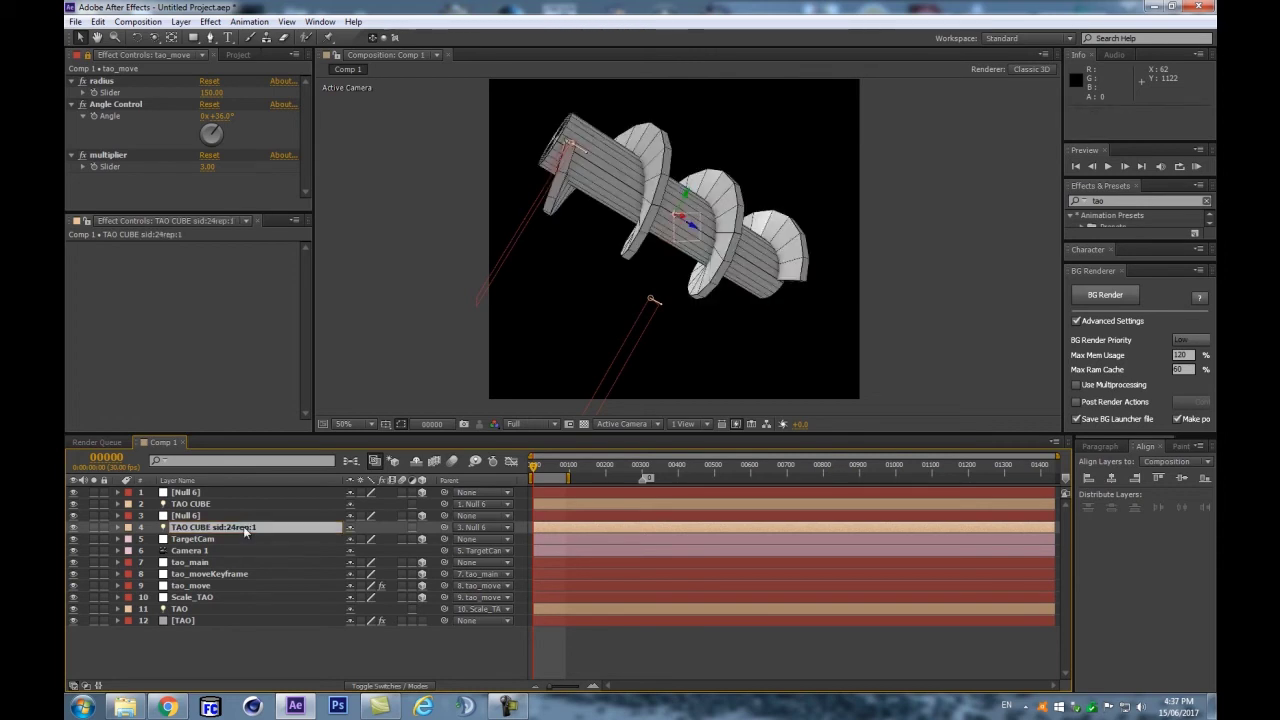
Step: Move the TargetCam and Camera 1 layers together to the top of the layer stack
scroll(650, 199, down, 2)
scroll(646, 197, up, 1)
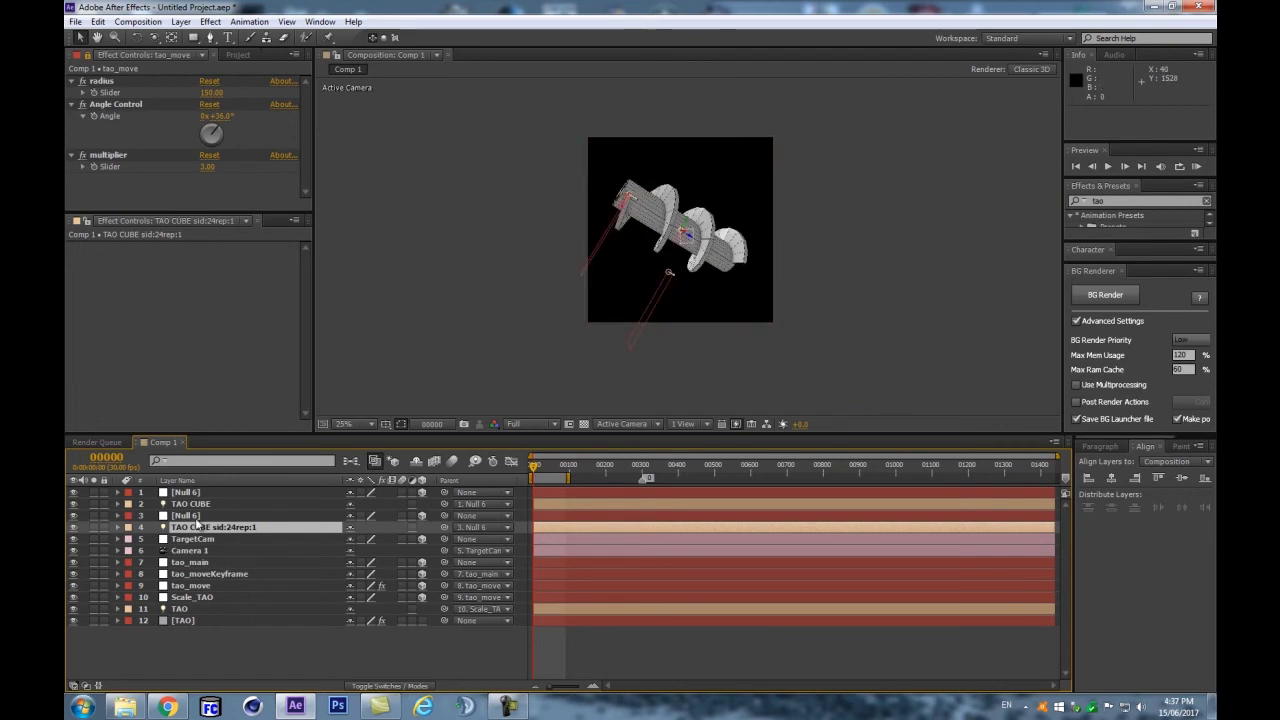
click(222, 540)
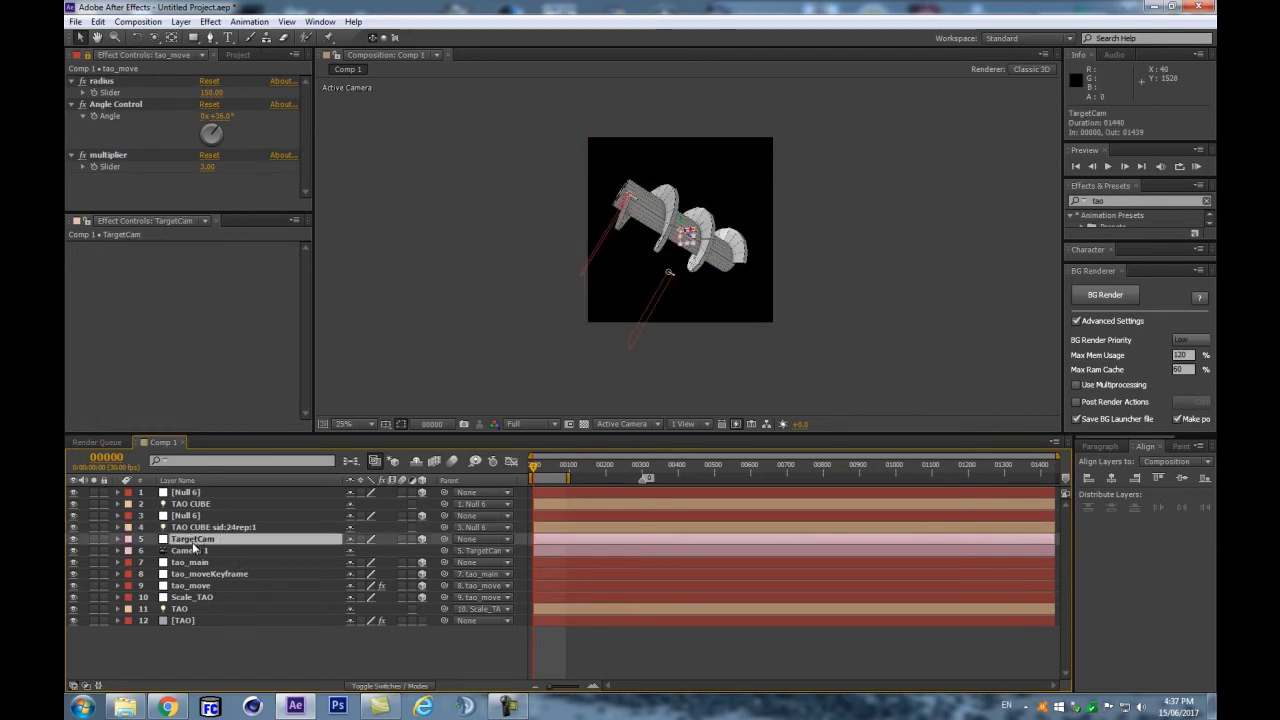
shift+click(192, 551)
drag(192, 551, 201, 494)
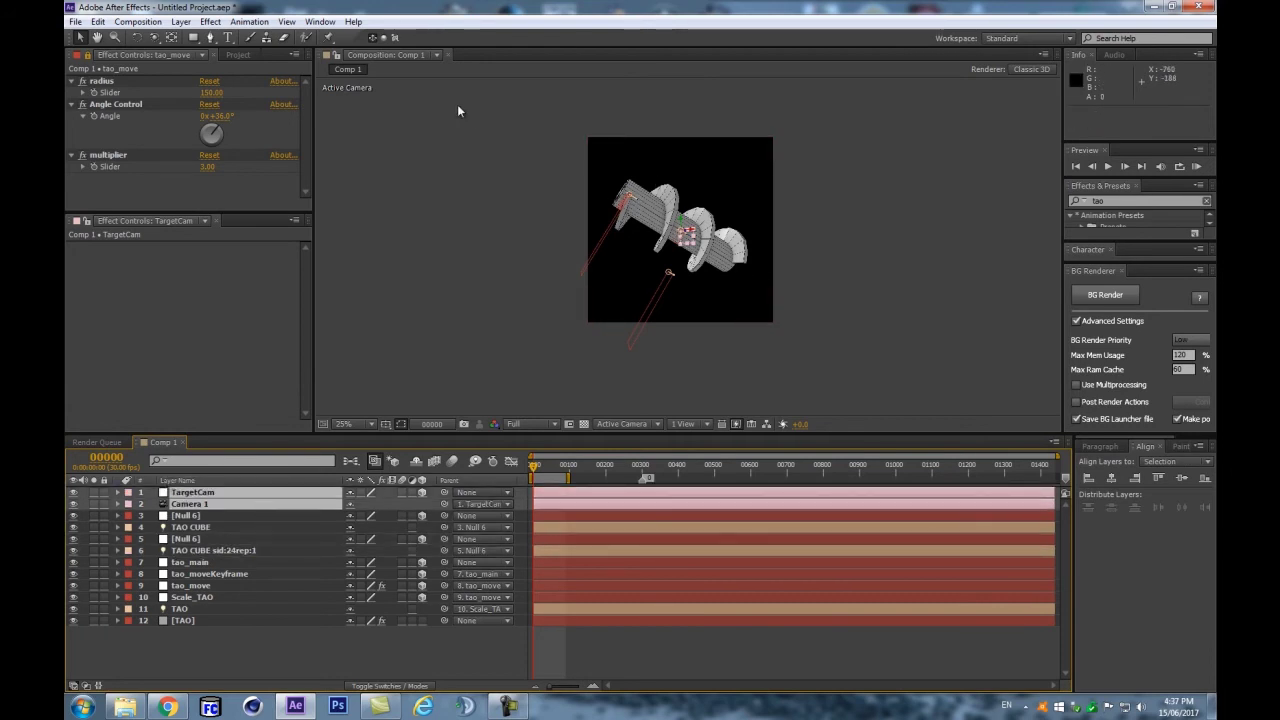
Step: Set the TAO layer's World Transform W Position to 540, 540, -1684, the negative of its R1 World Pos Z
click(205, 621)
scroll(95, 322, down, 12)
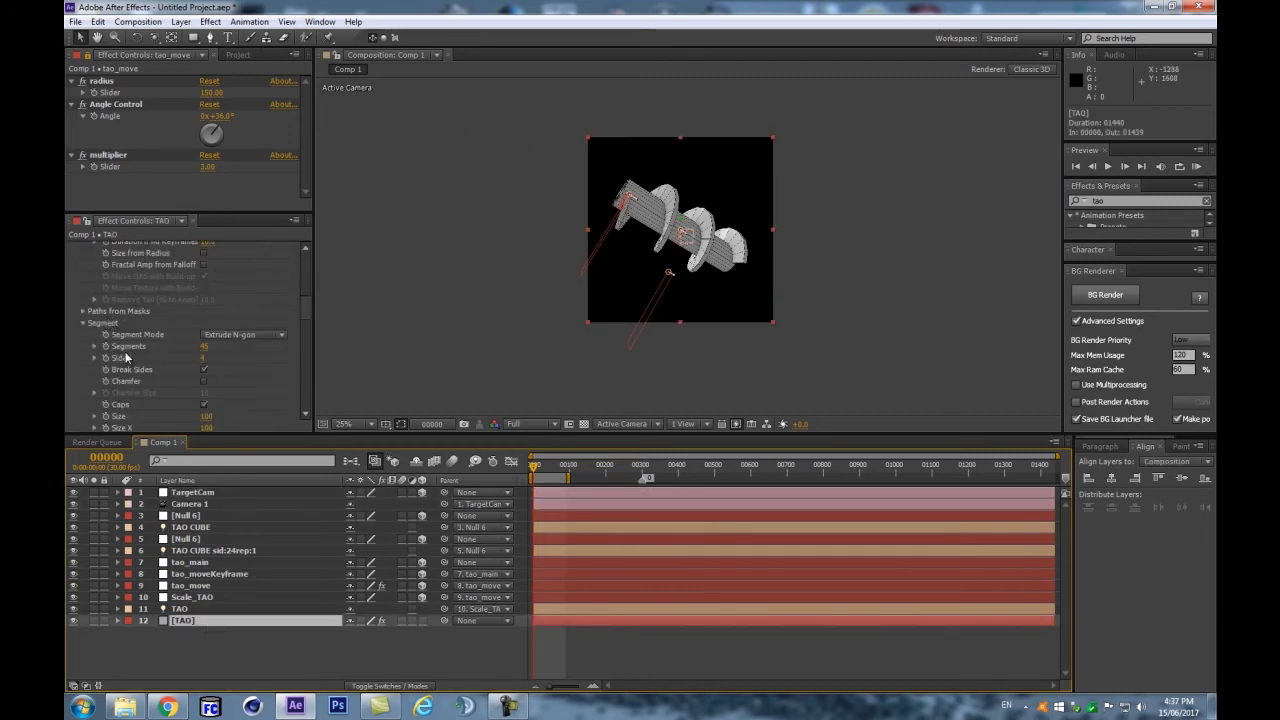
scroll(205, 330, down, 3)
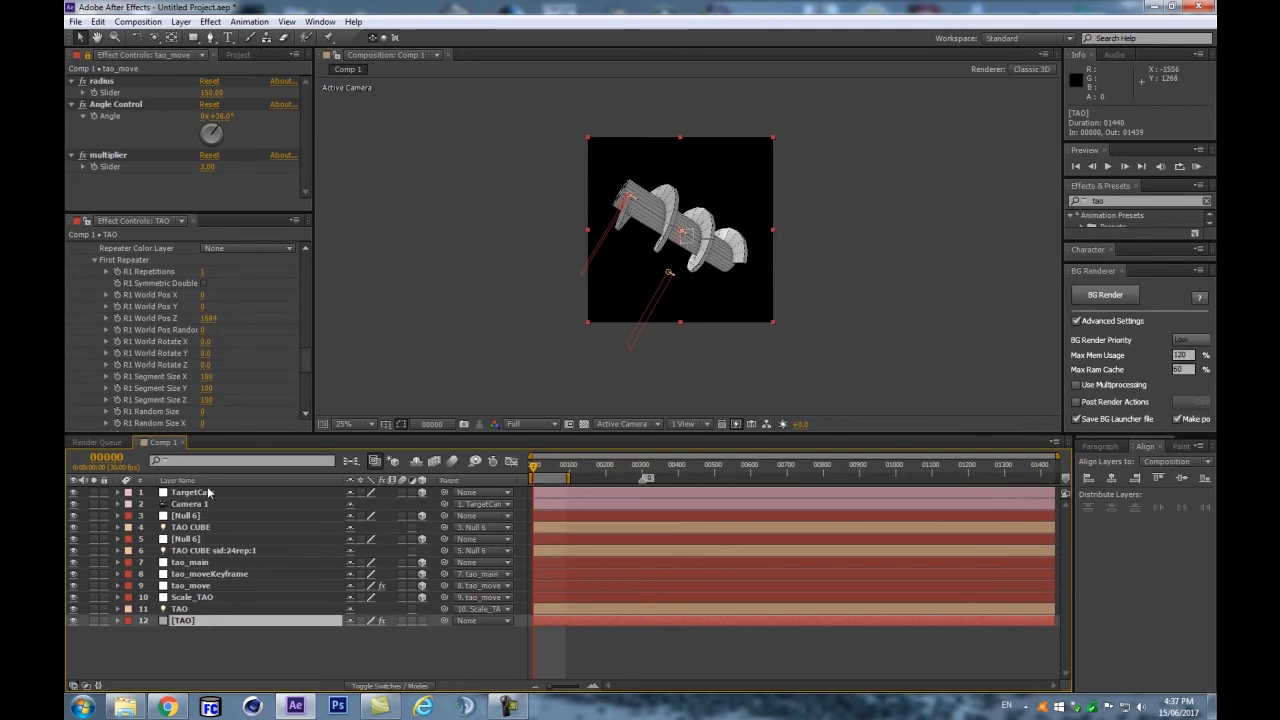
click(208, 318)
drag(306, 355, 304, 419)
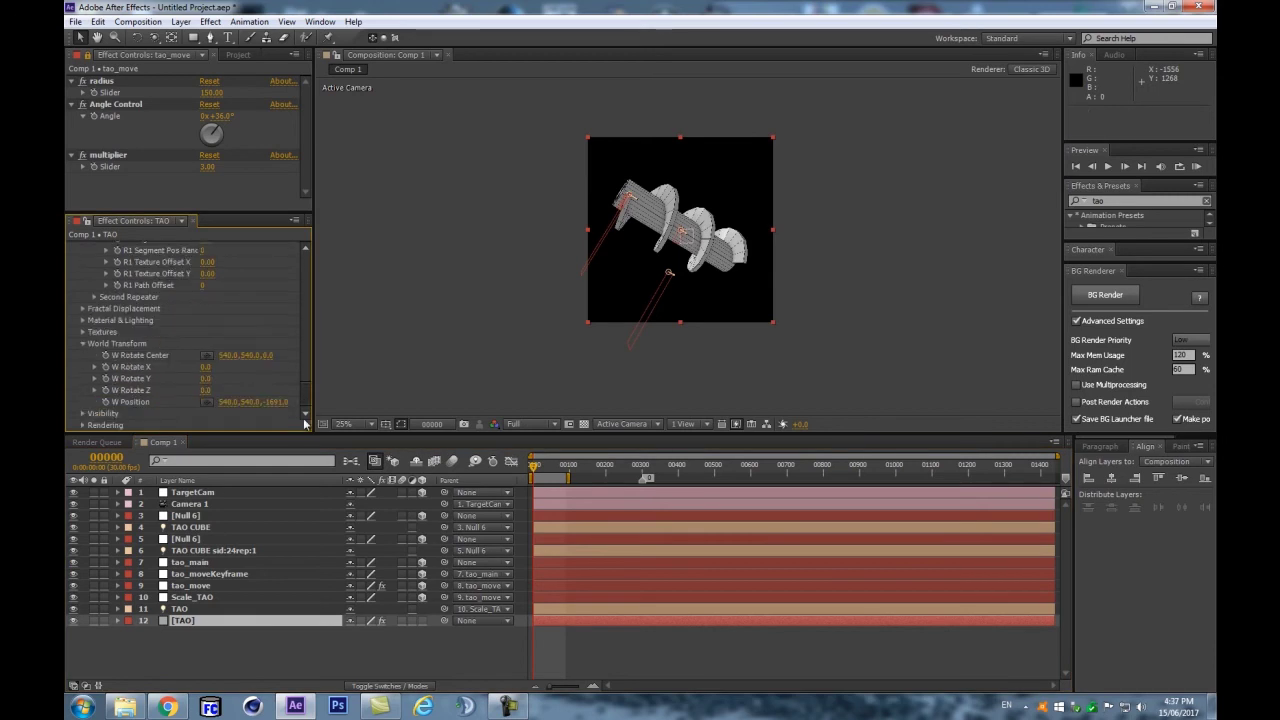
click(276, 401)
text(-1684)
key(Return)
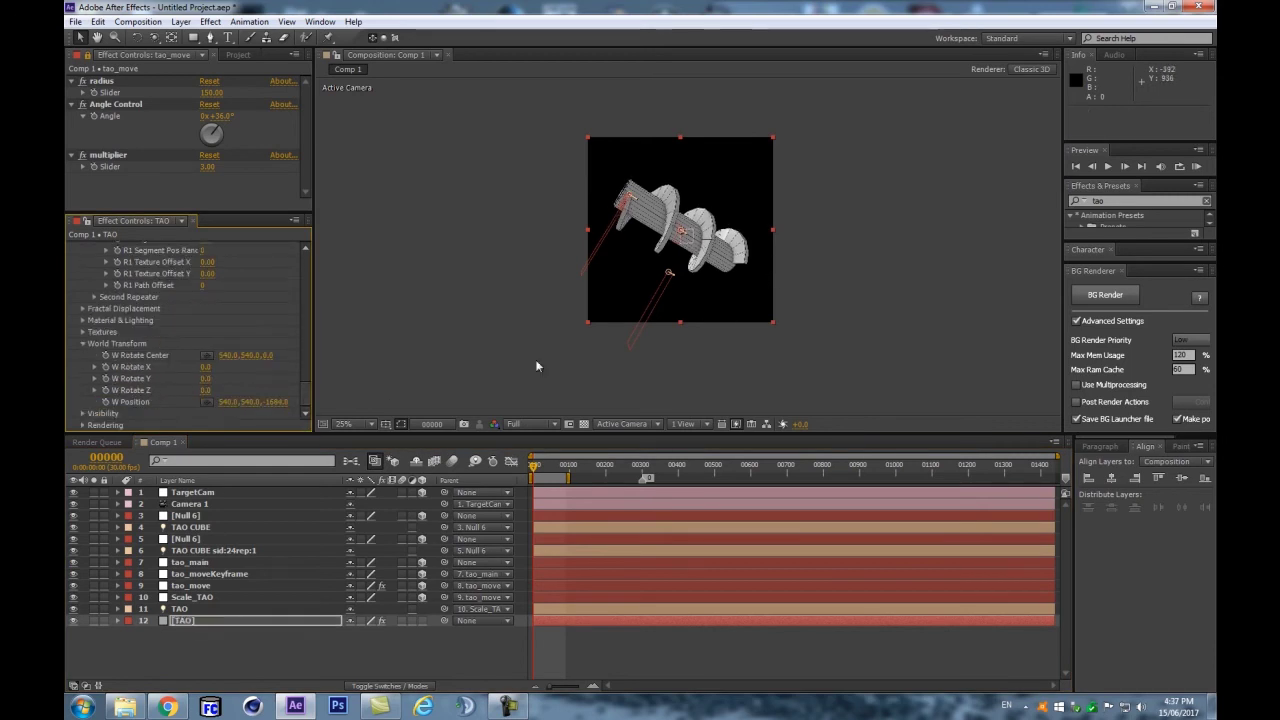
Step: Try rotating the spiral with the First Repeater's R1 World Rotate Z, reset it to 0 and keyframe it at frame 0
scroll(688, 246, up, 1)
scroll(275, 395, up, 10)
drag(305, 322, 311, 361)
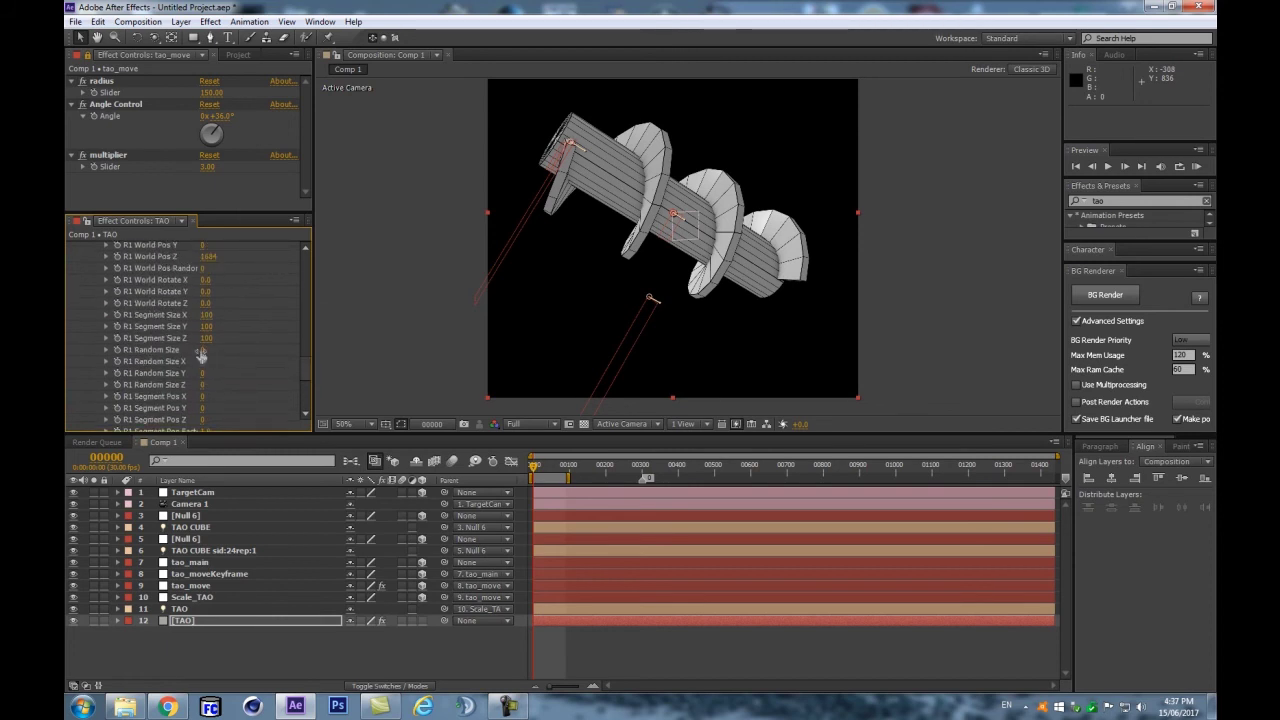
scroll(148, 337, up, 1)
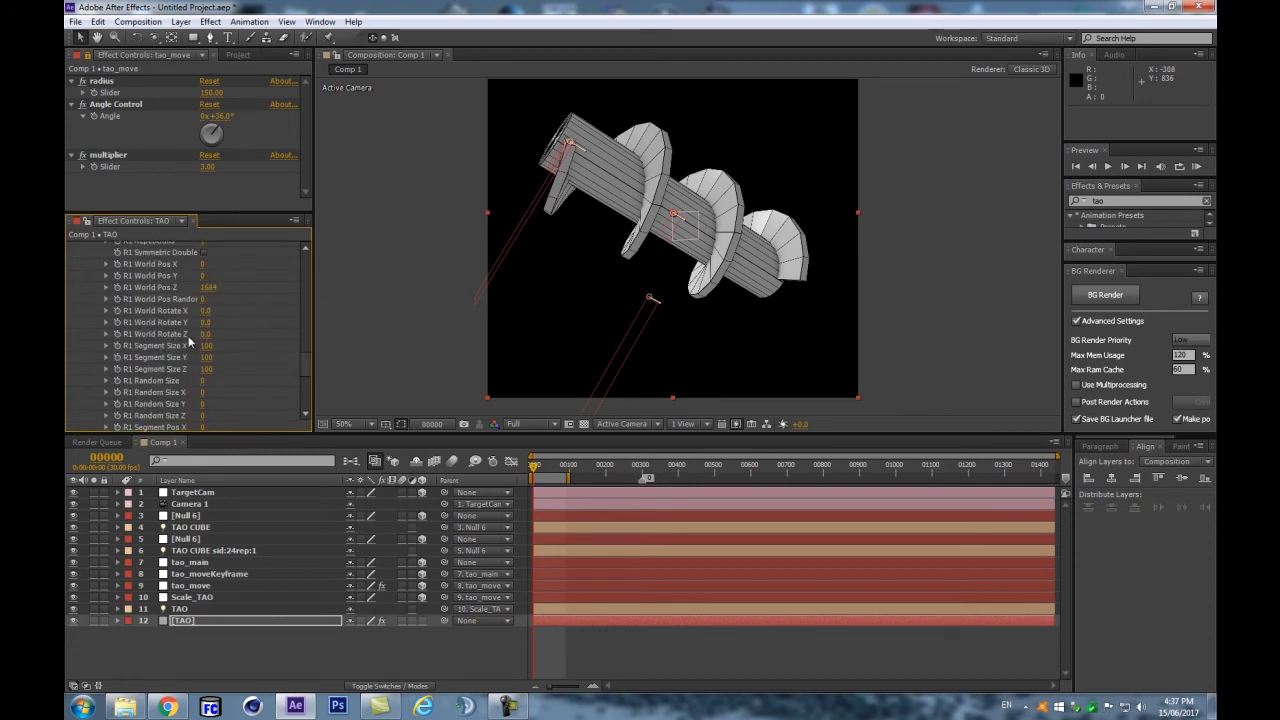
scroll(145, 320, up, 2)
drag(222, 395, 278, 384)
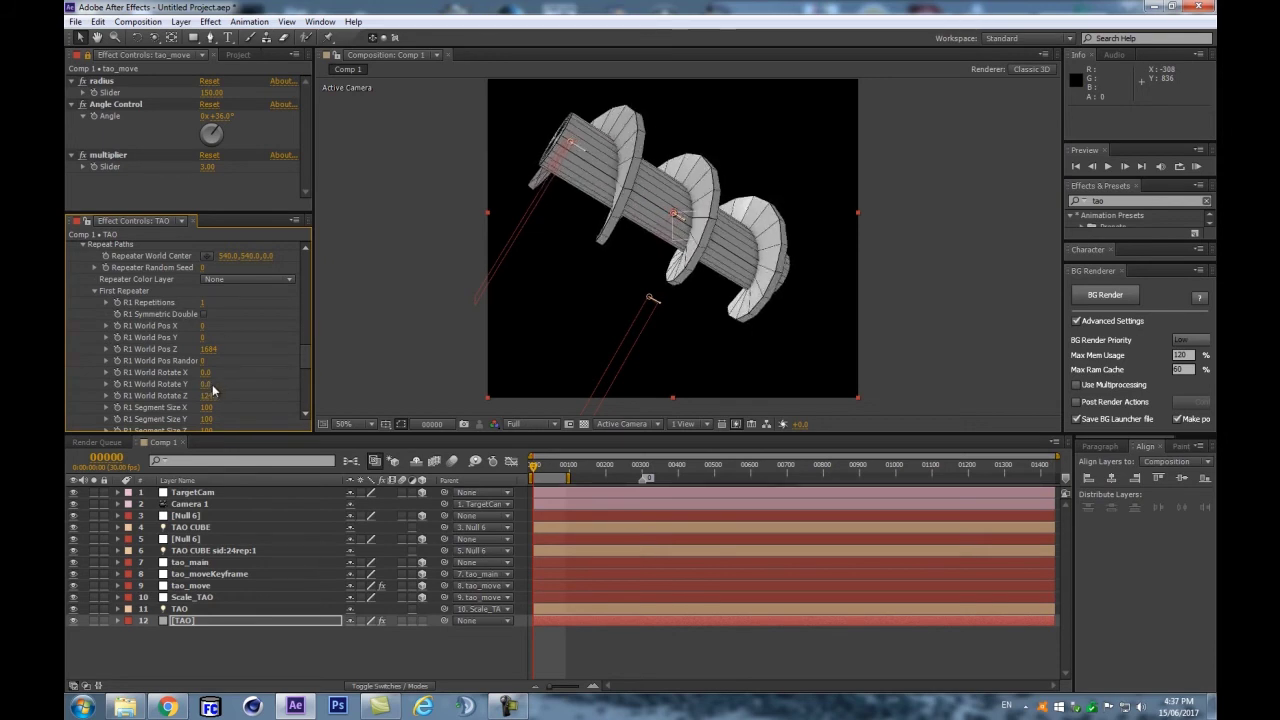
drag(207, 396, 137, 407)
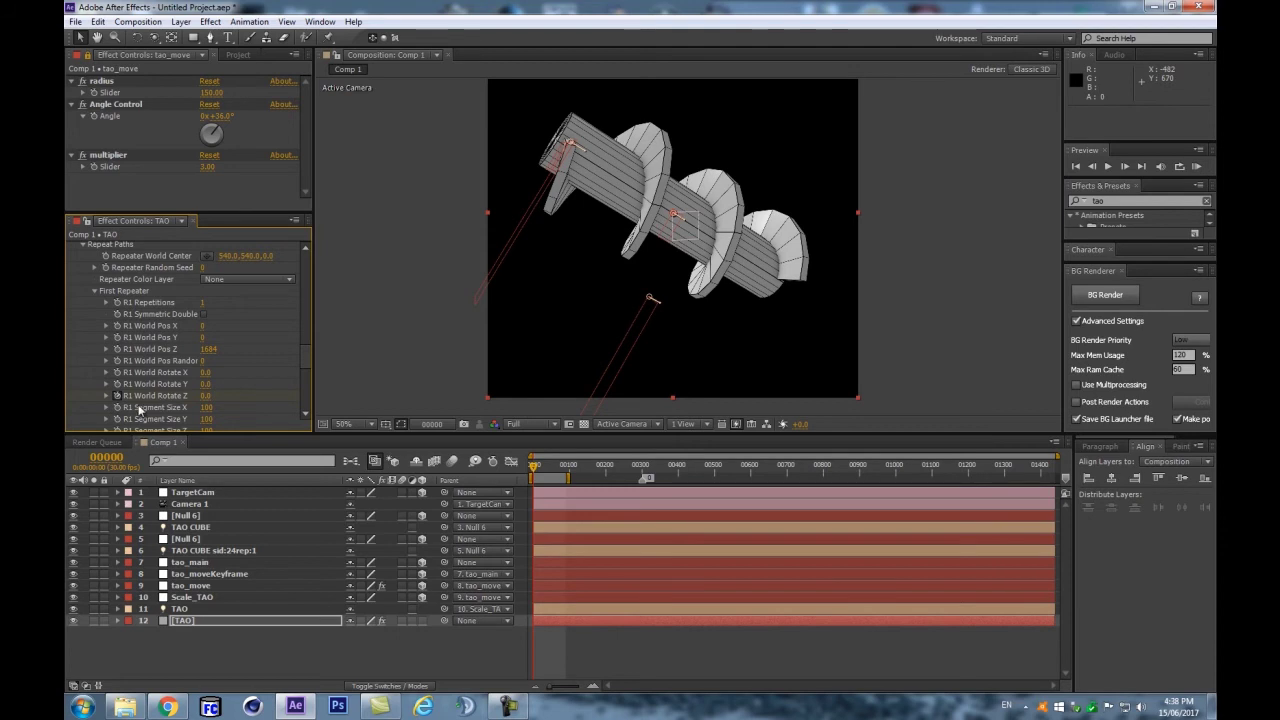
Step: Keyframe R1 World Rotate Z at 360 on frame 90 and preview the rotating spiral
key(space)
click(205, 396)
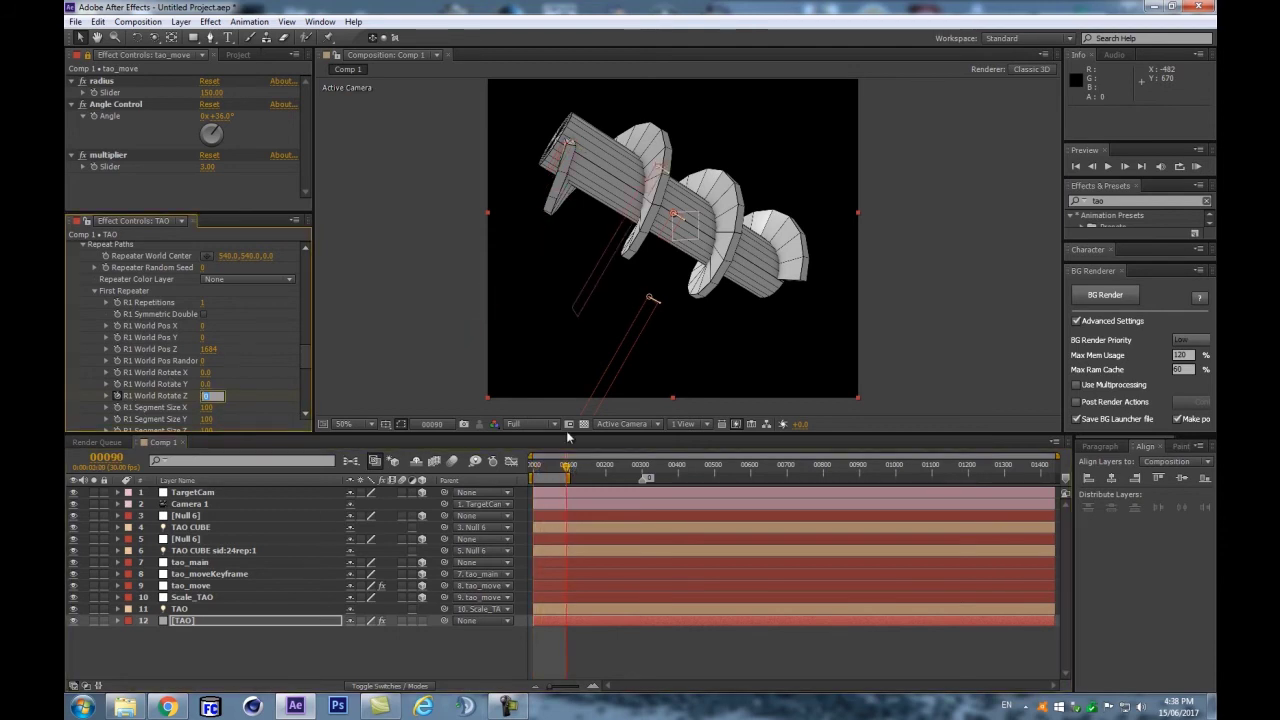
text(360)
key(Return)
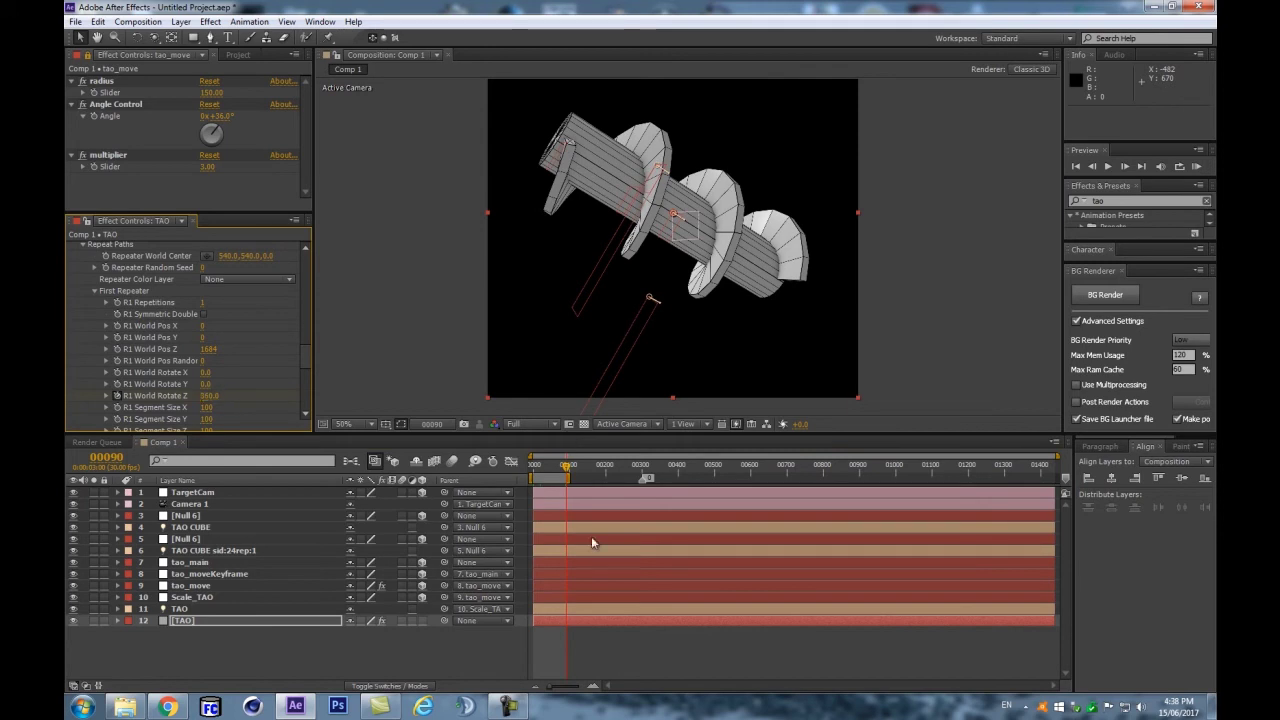
click(470, 655)
key(space)
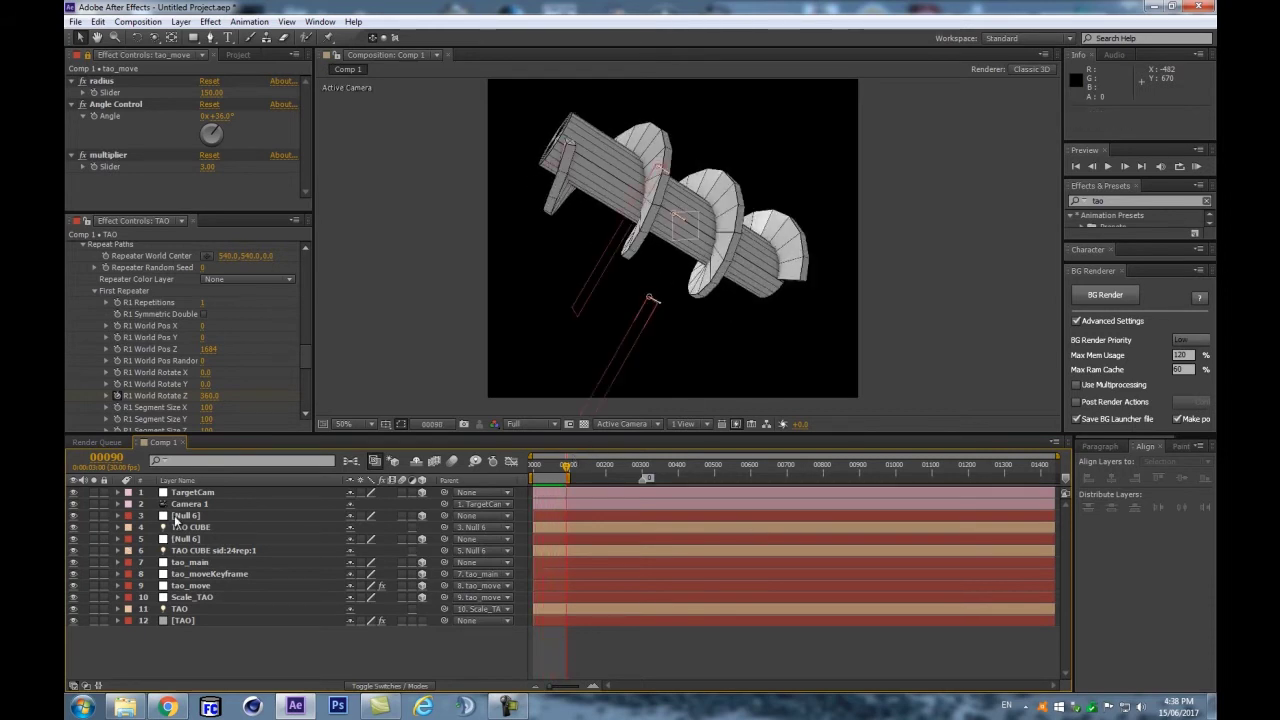
Step: Set the Z position of the null parenting the TAO CUBE light to 1778 and preview the animation
click(250, 515)
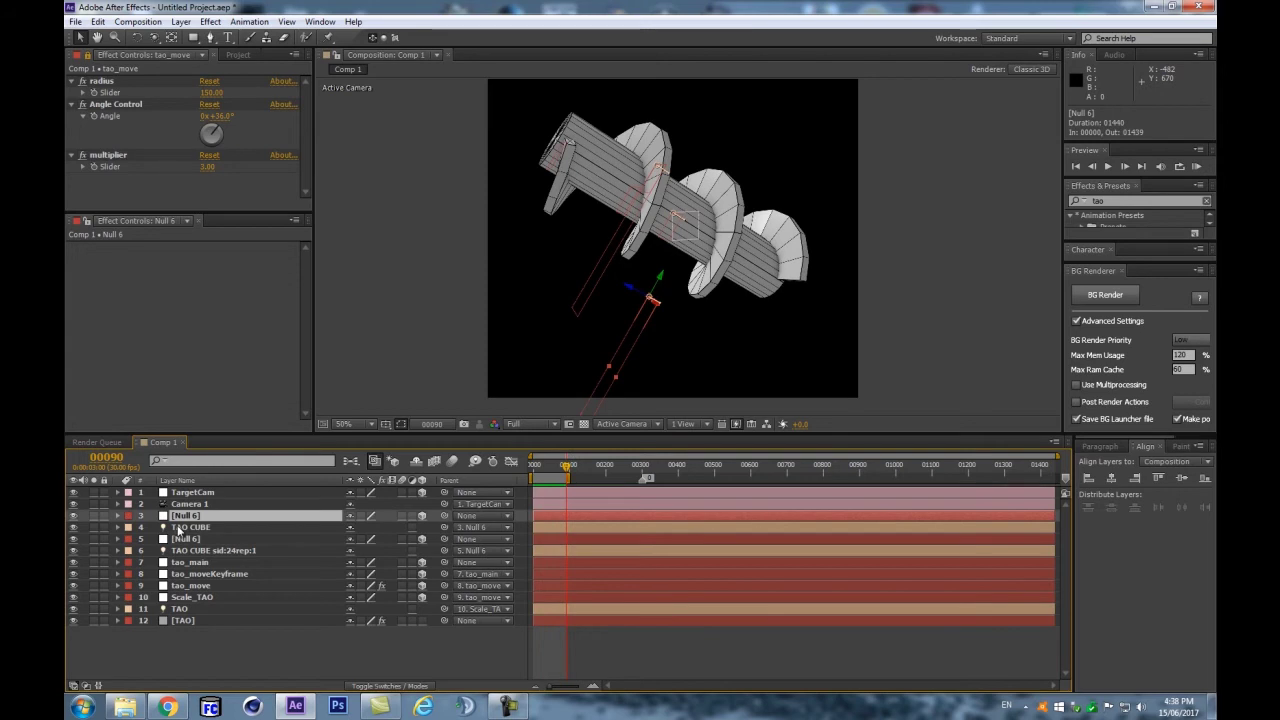
key(p)
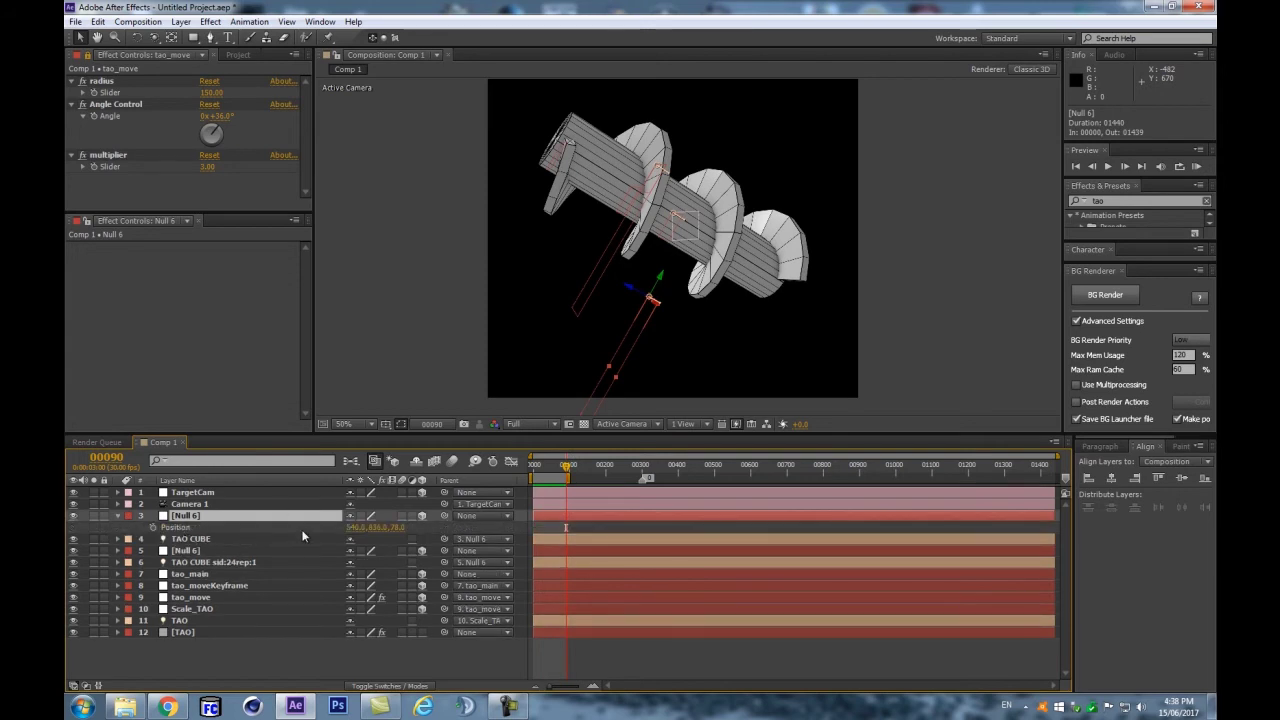
drag(403, 532, 537, 548)
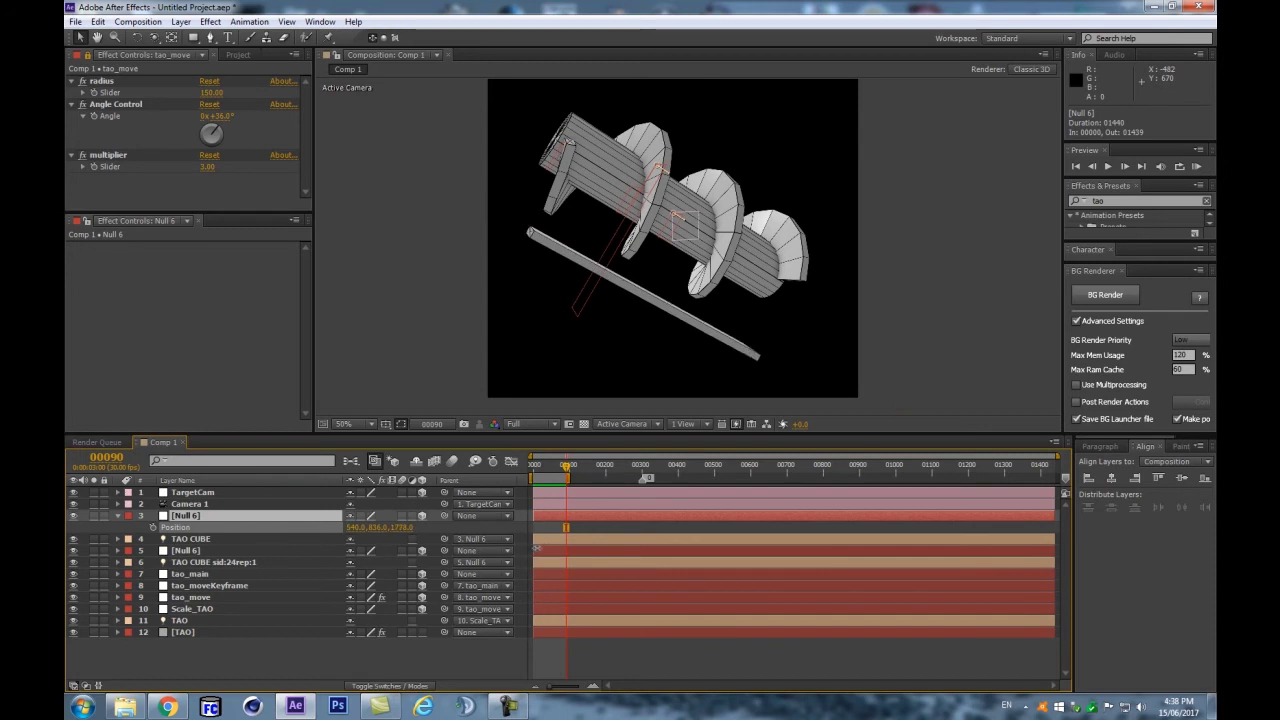
click(256, 666)
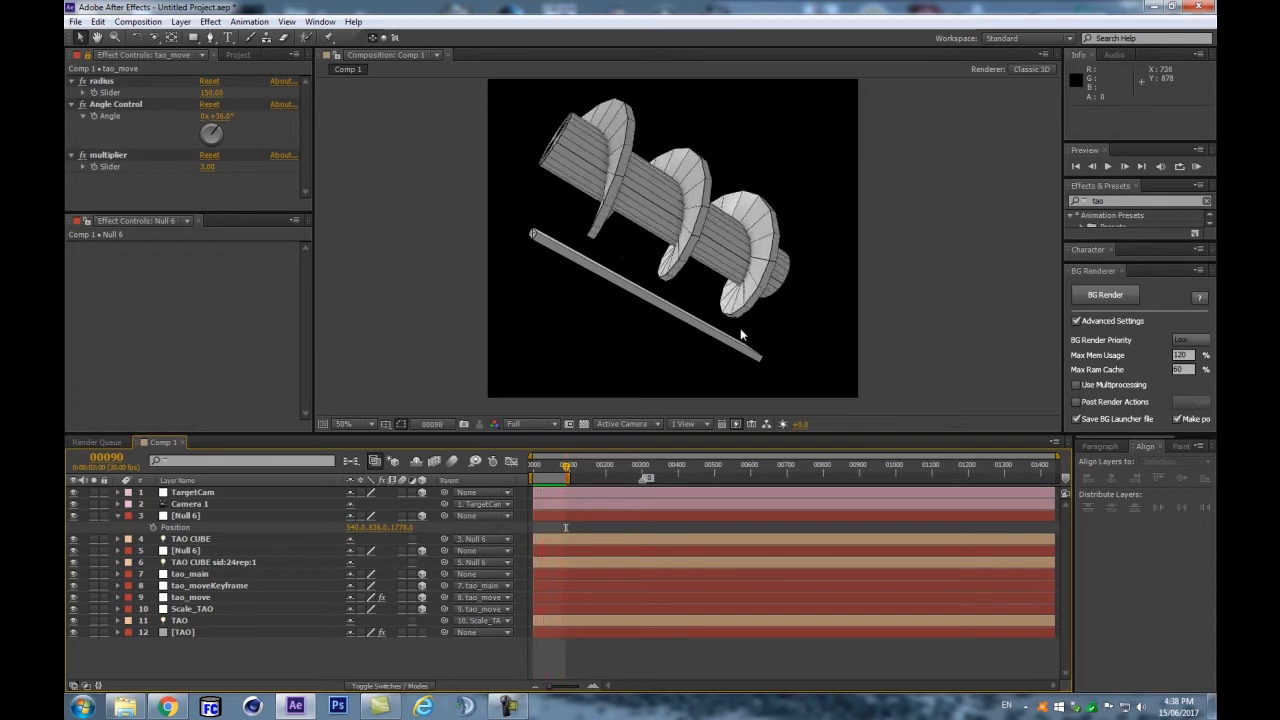
key(space)
key(space)
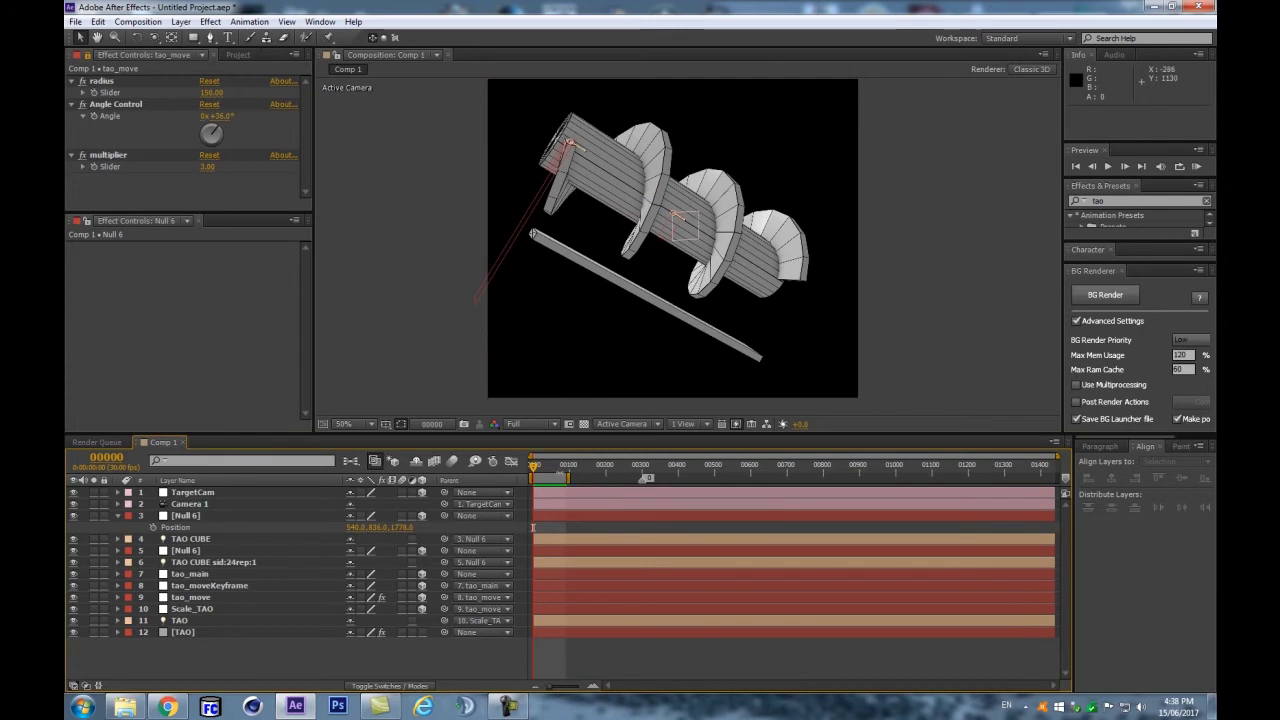
click(550, 470)
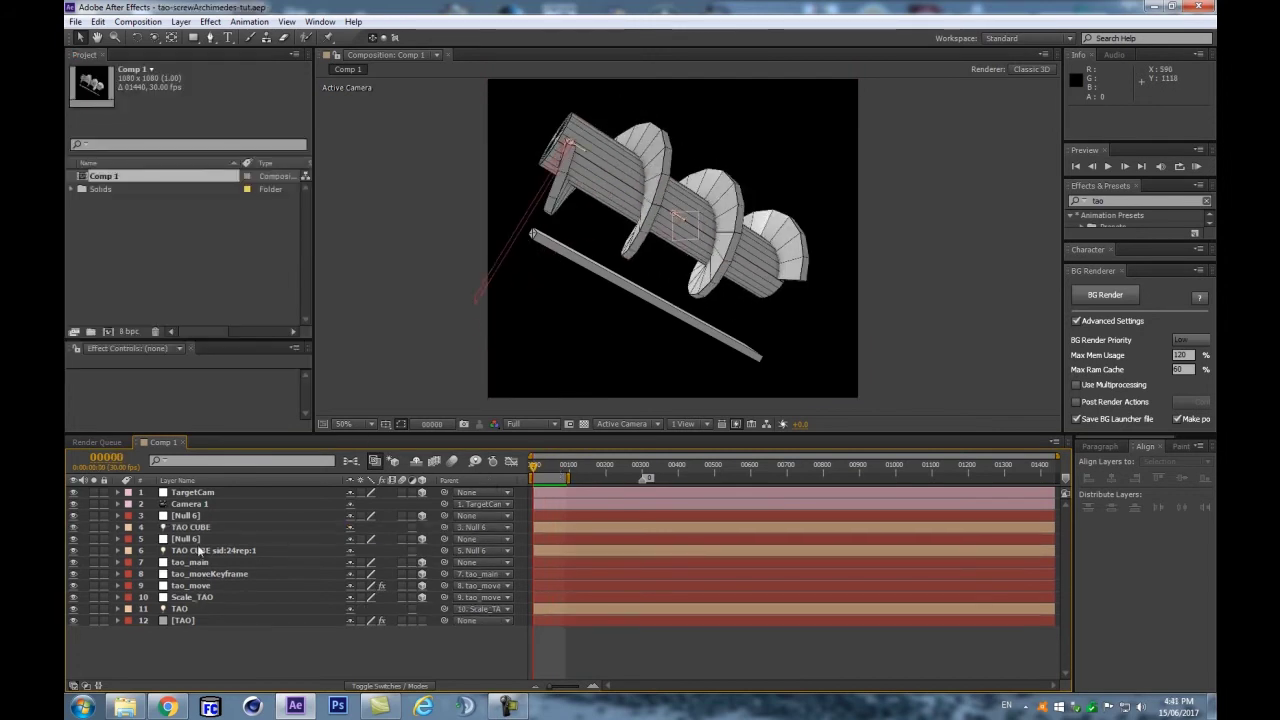
Step: Set the tao_moveKeyframe layer's Position keyframe at frame 300 to 0, 0, 600
click(184, 515)
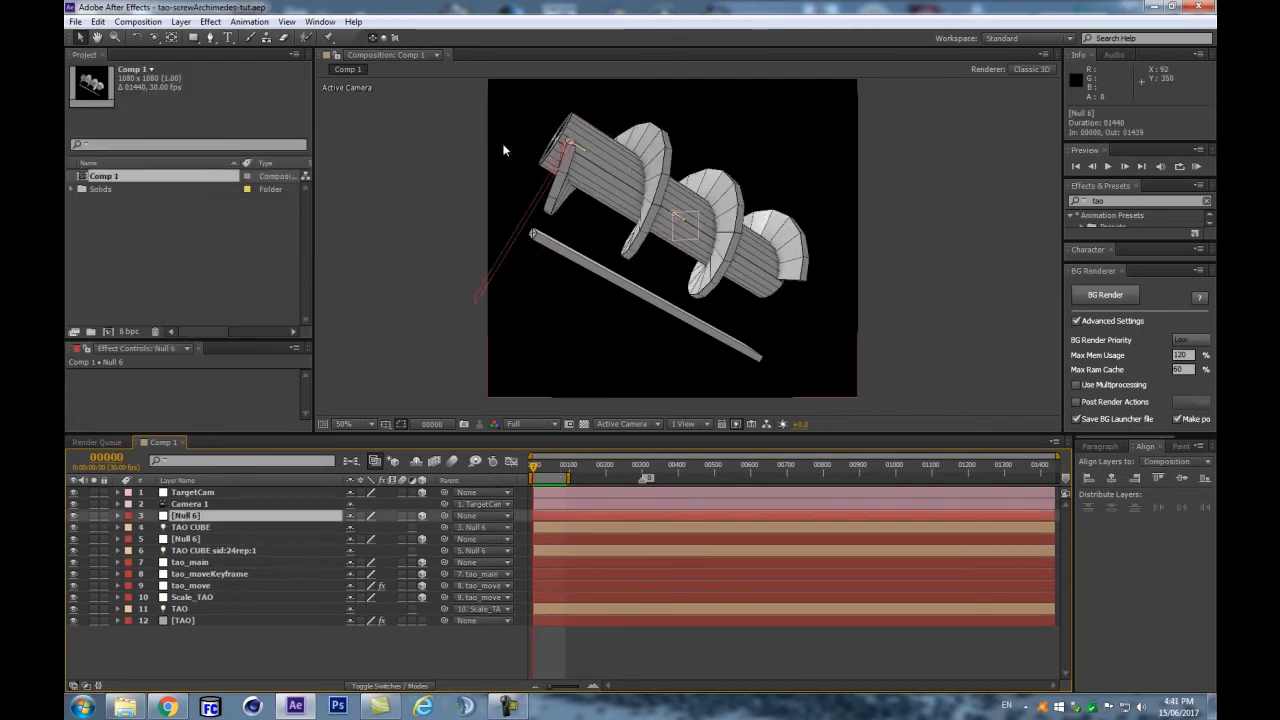
click(198, 638)
click(196, 575)
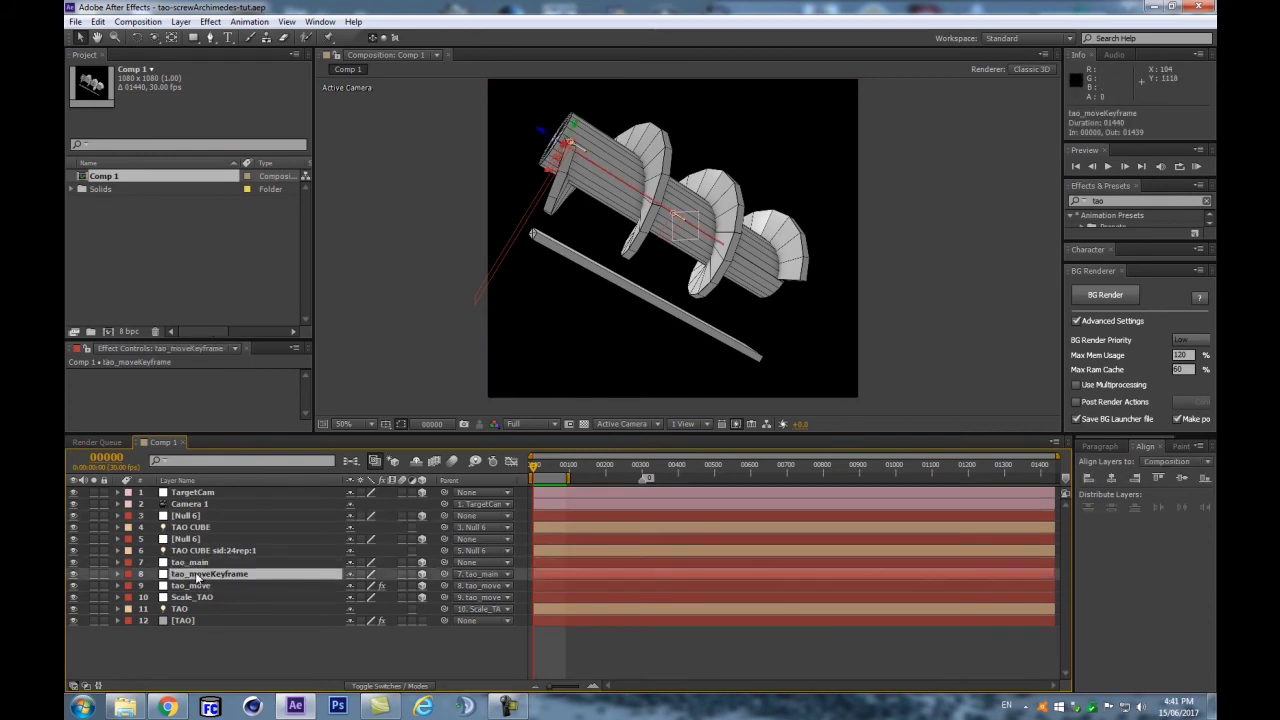
key(p)
drag(533, 466, 641, 476)
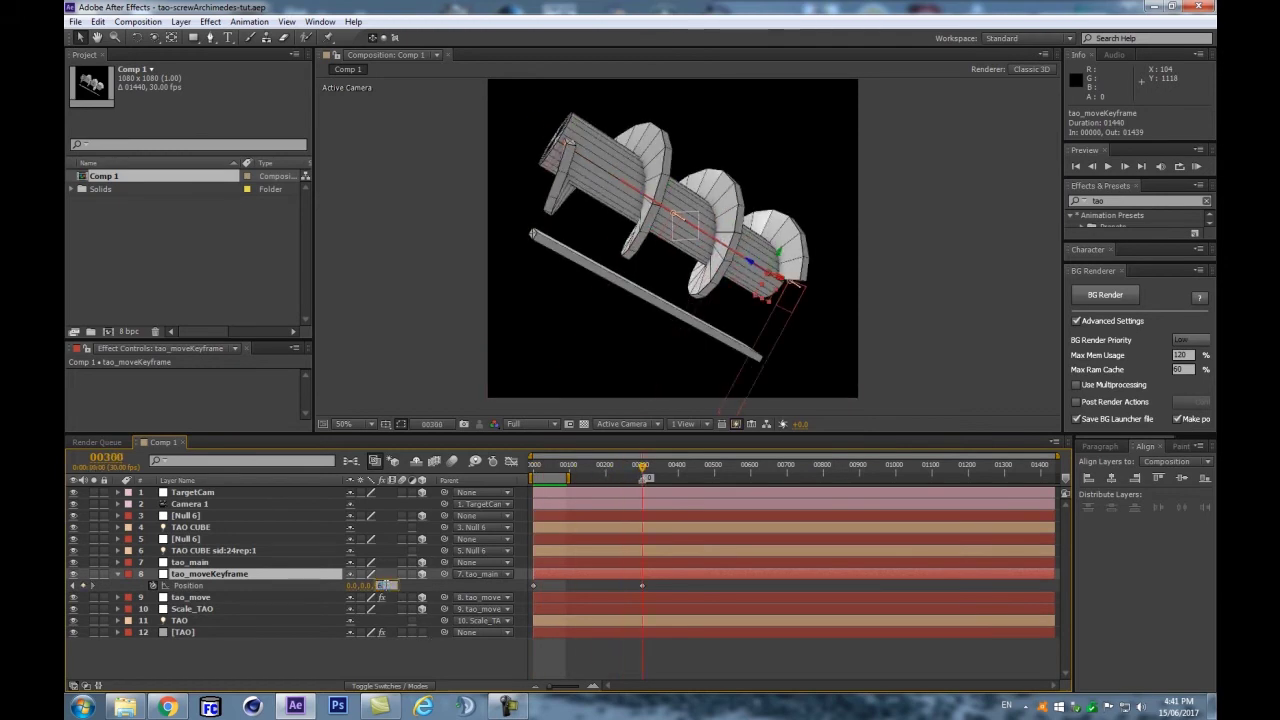
key(Return)
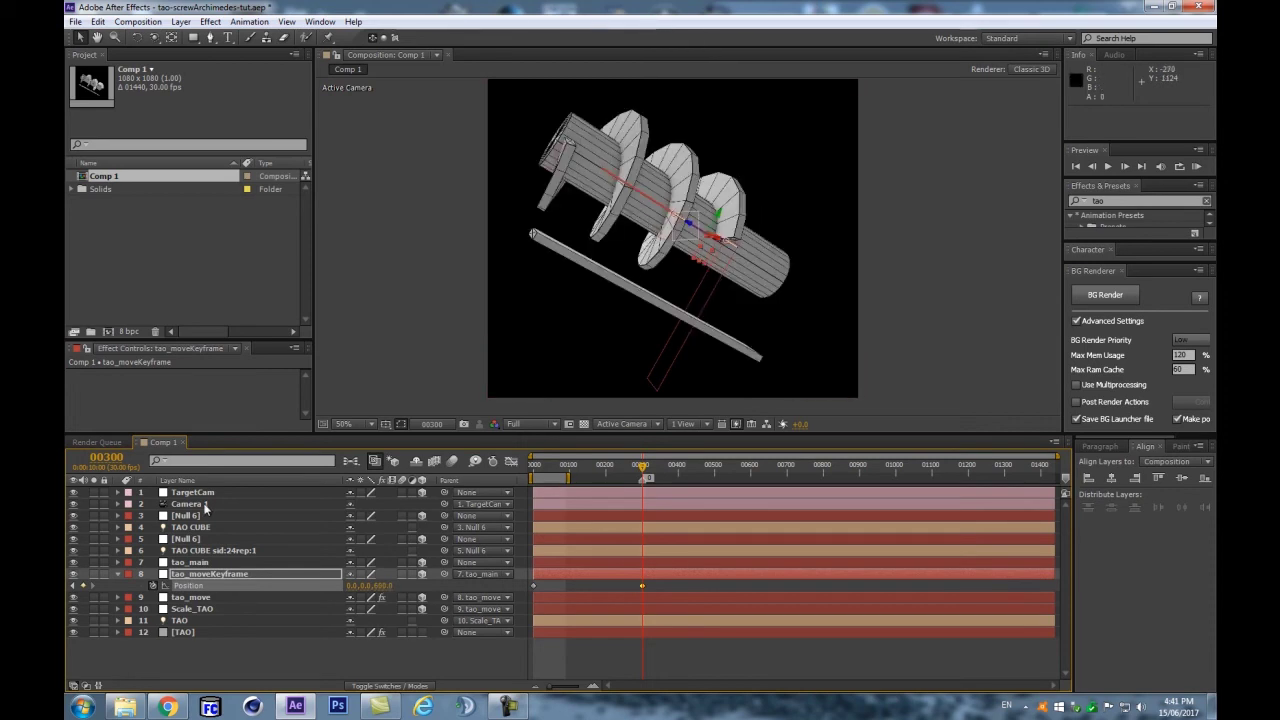
Step: Shift the tao_main null's Position to 540, 540, -318 and preview the loop from frame 0
click(191, 564)
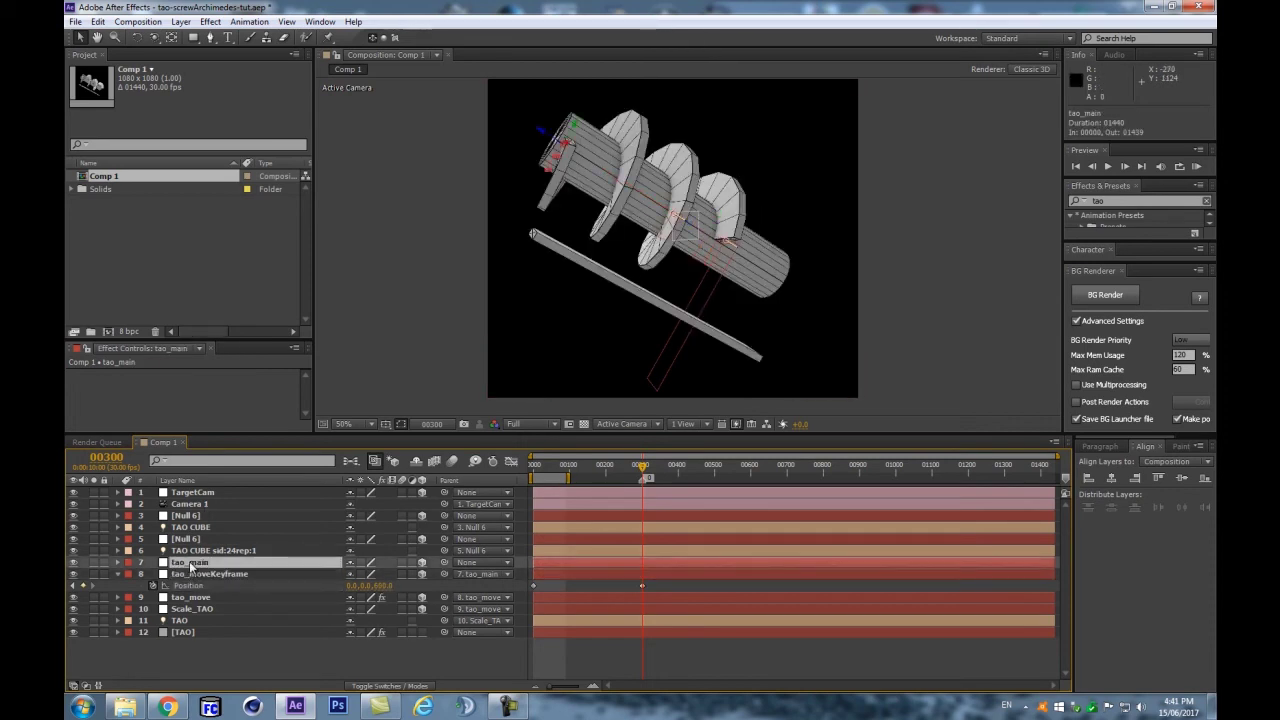
key(p)
drag(410, 577, 502, 574)
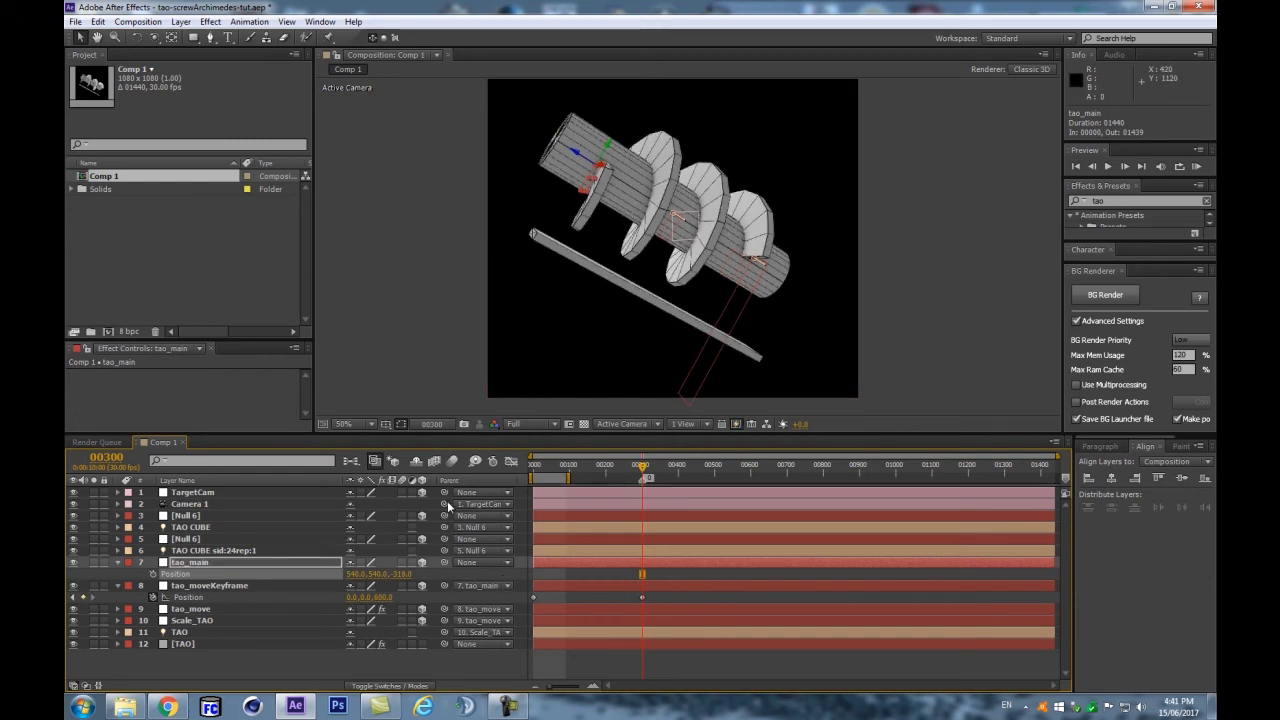
drag(642, 466, 521, 476)
key(KP_0)
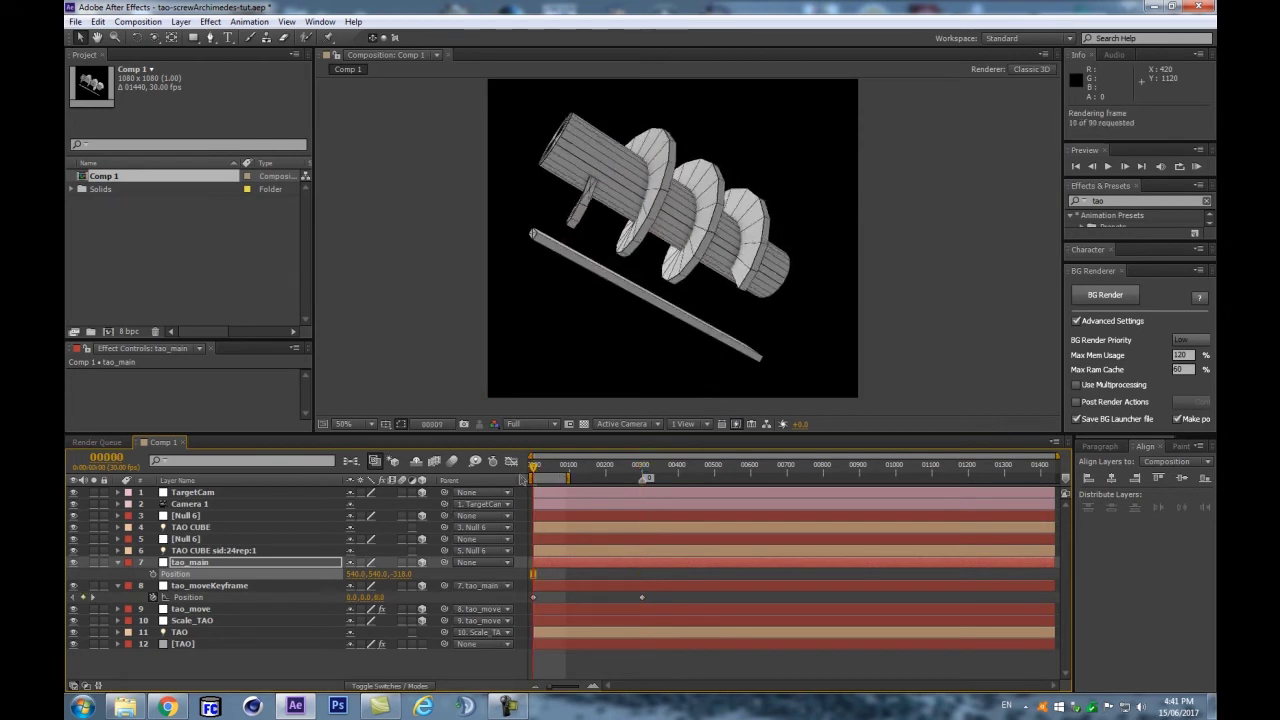
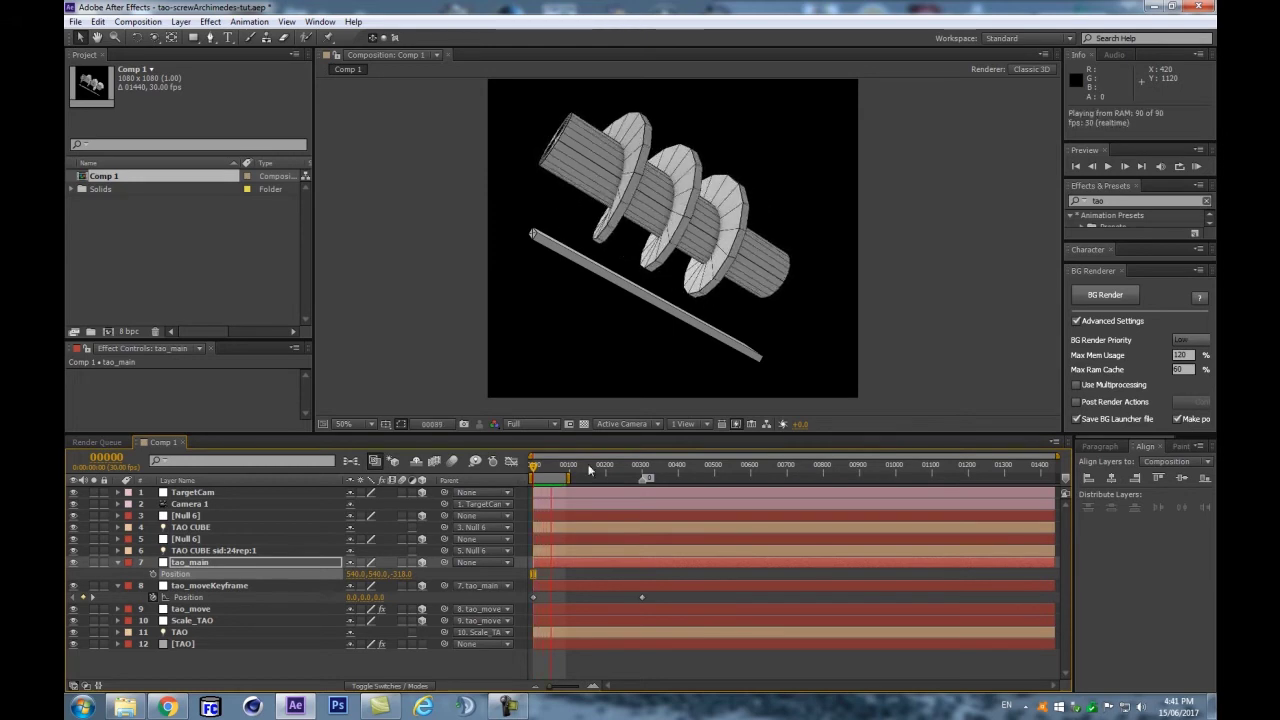
key(space)
Step: Go to frame 50, collapse the tao_main and tao_moveKeyframe properties, and reveal the animated properties of all layers
drag(534, 470, 552, 470)
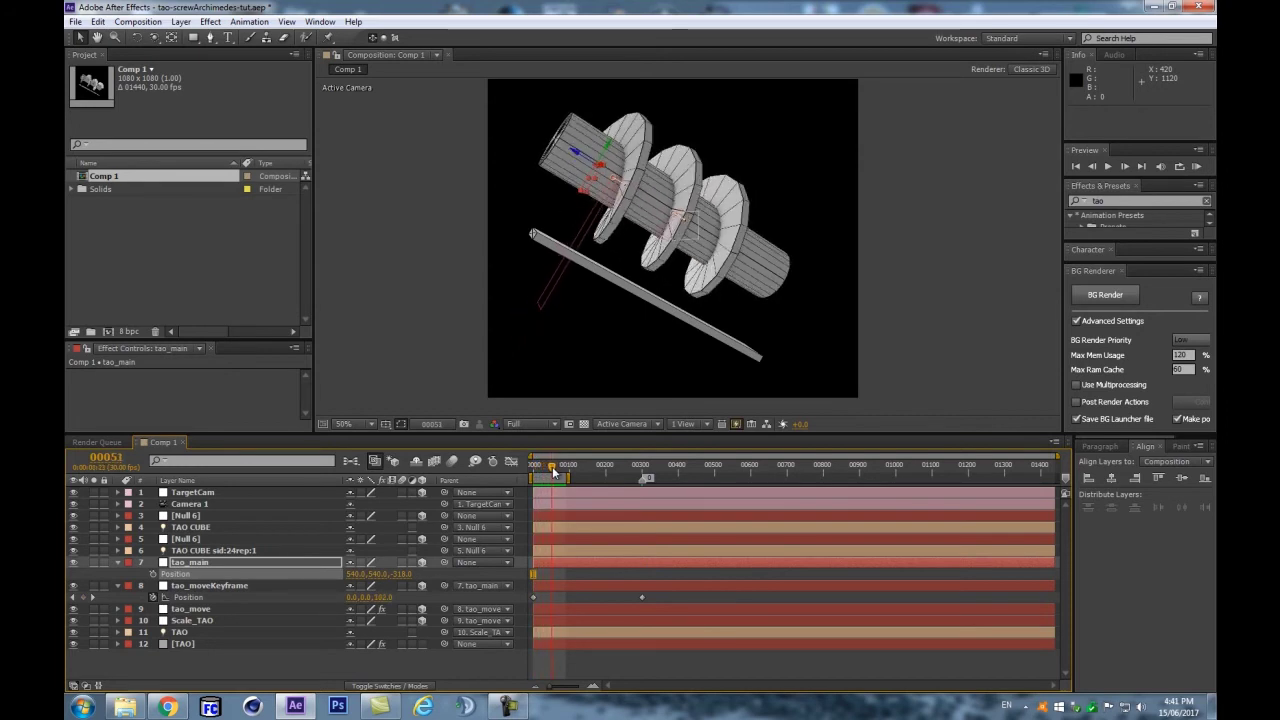
drag(553, 470, 551, 469)
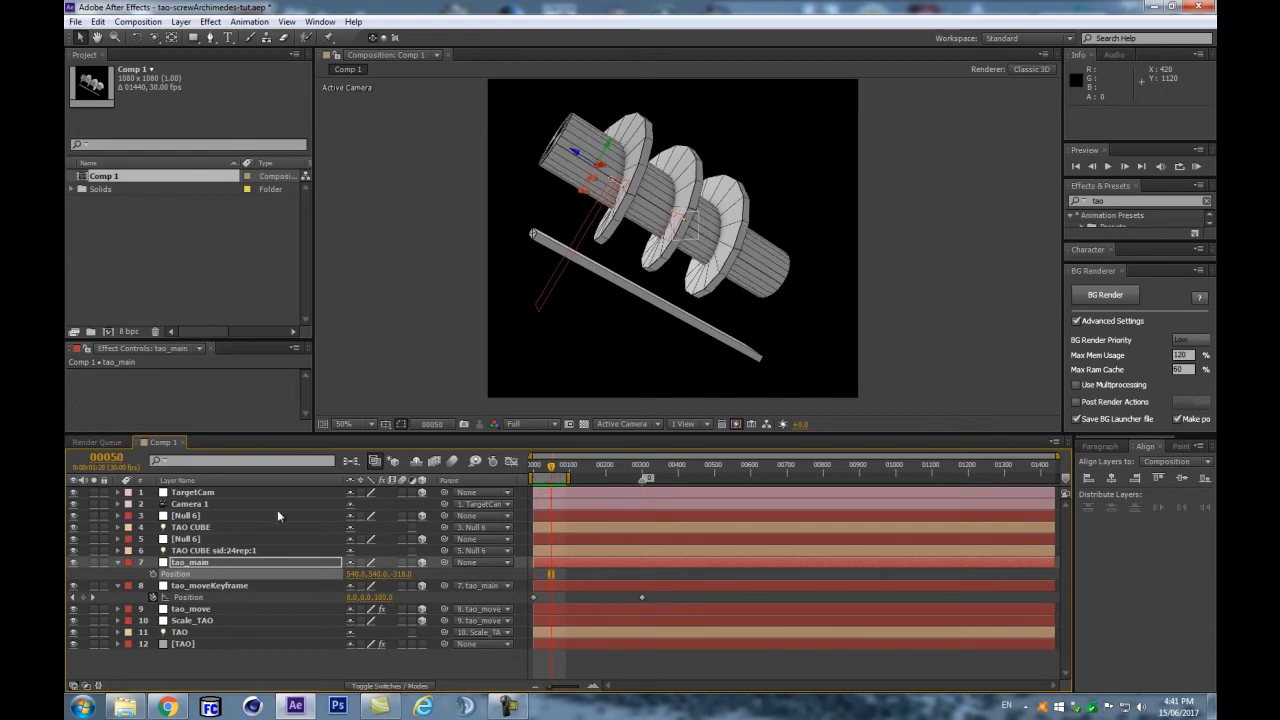
click(117, 586)
click(117, 563)
click(171, 630)
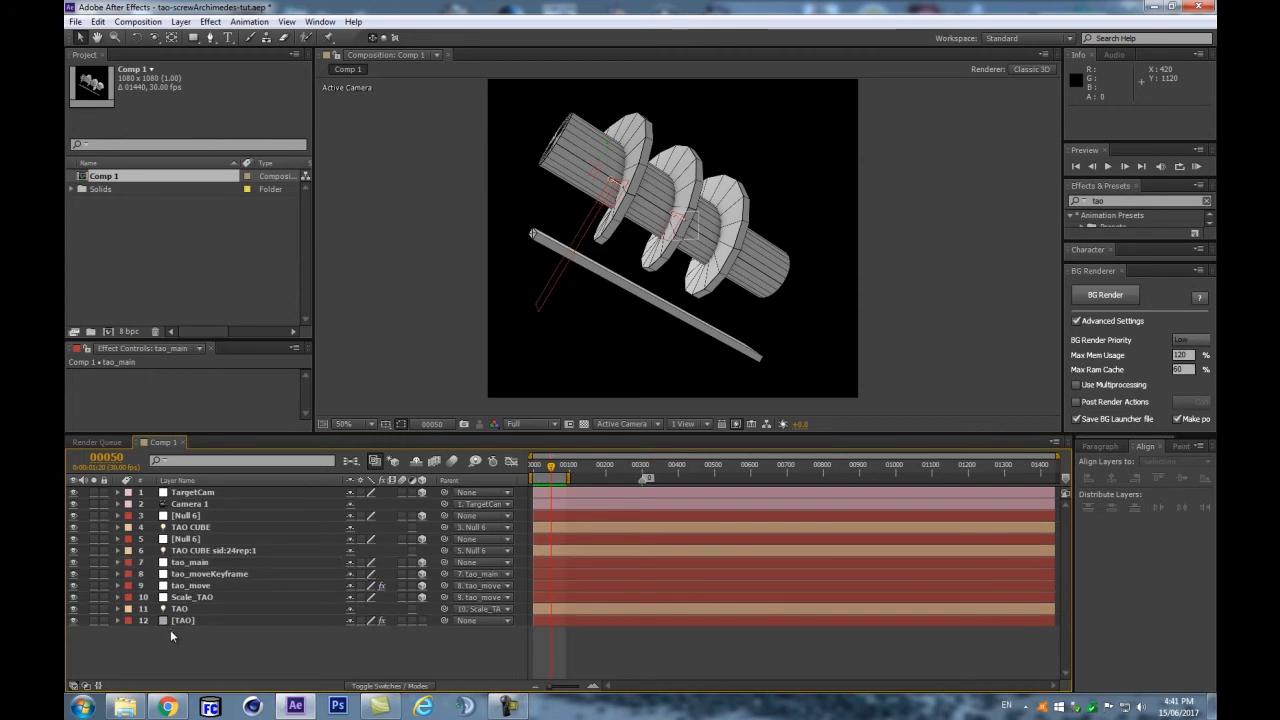
key(u)
scroll(605, 610, down, 1)
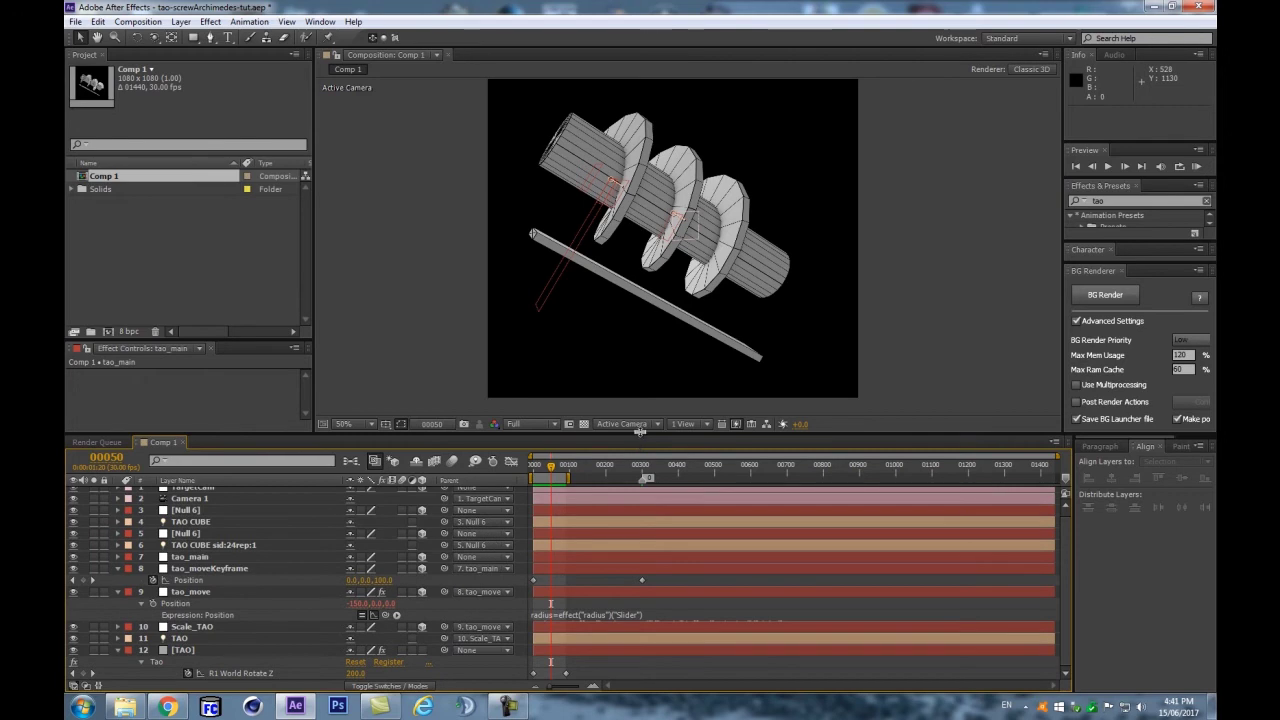
Step: Replace the TAO layer's R1 World Rotate Z keyframes with a single keyframe of 200, the frame-50 value, at frame 0
drag(631, 436, 631, 338)
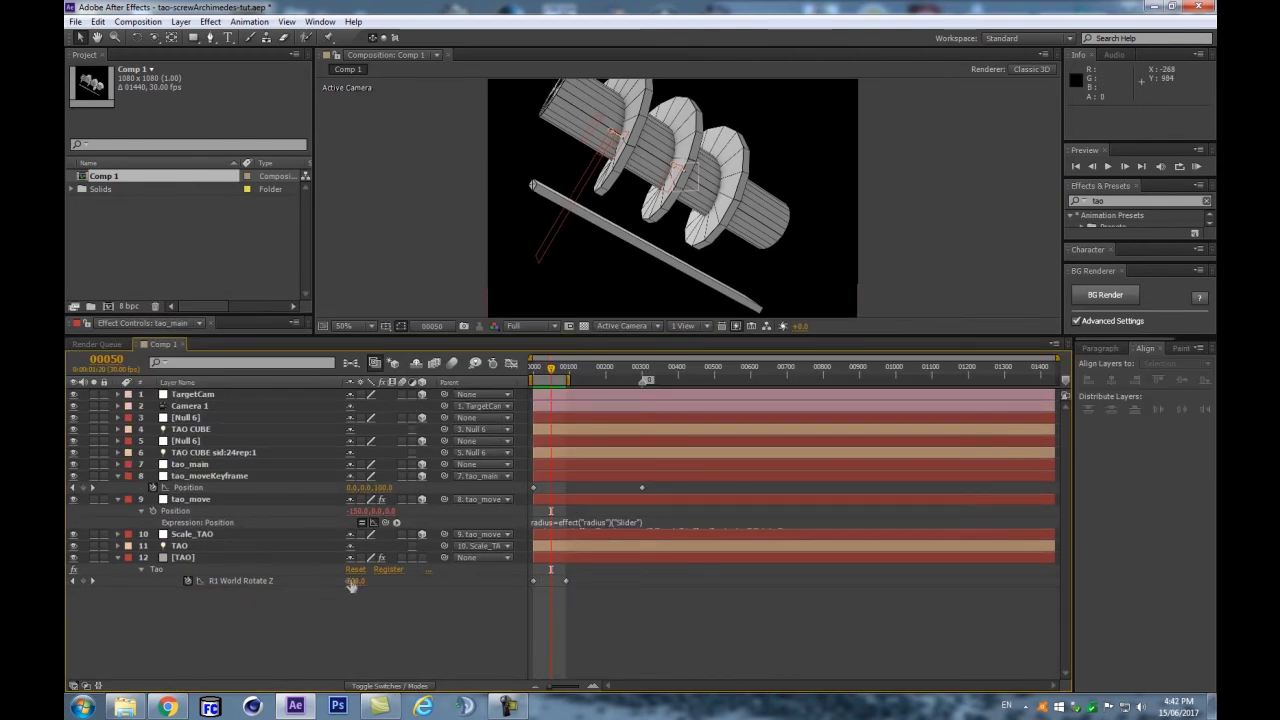
click(81, 581)
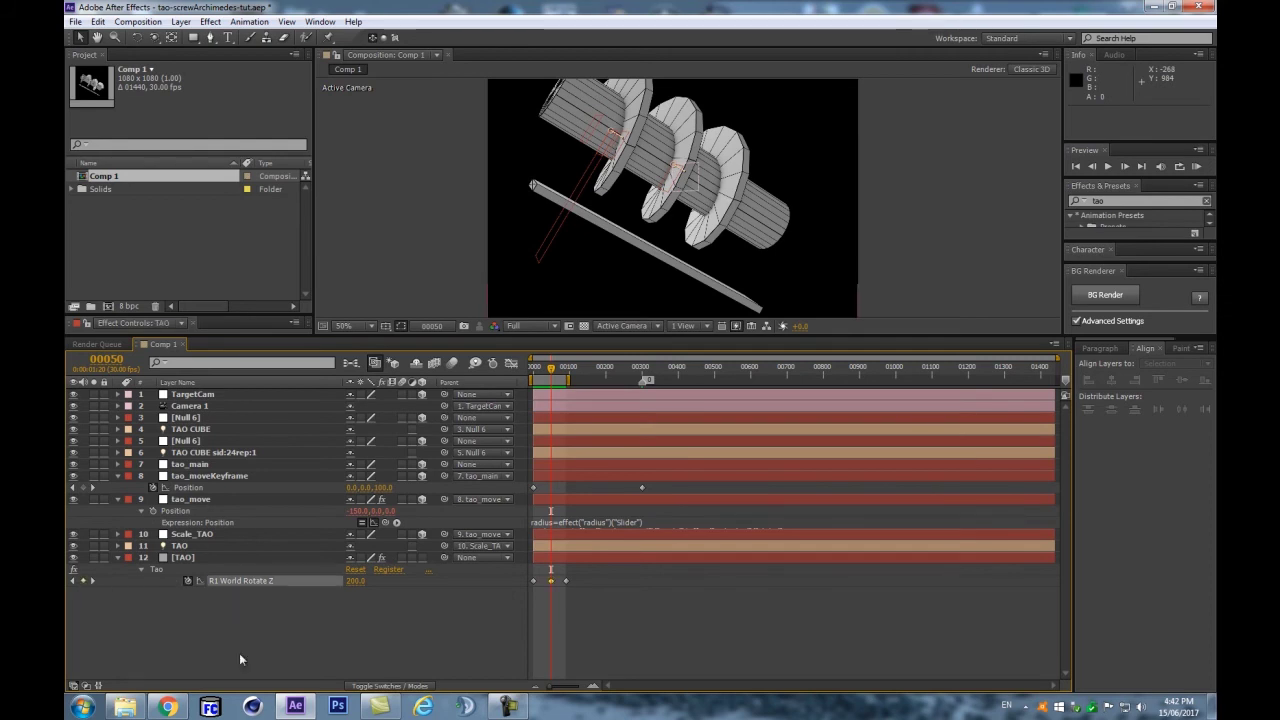
click(392, 608)
click(533, 581)
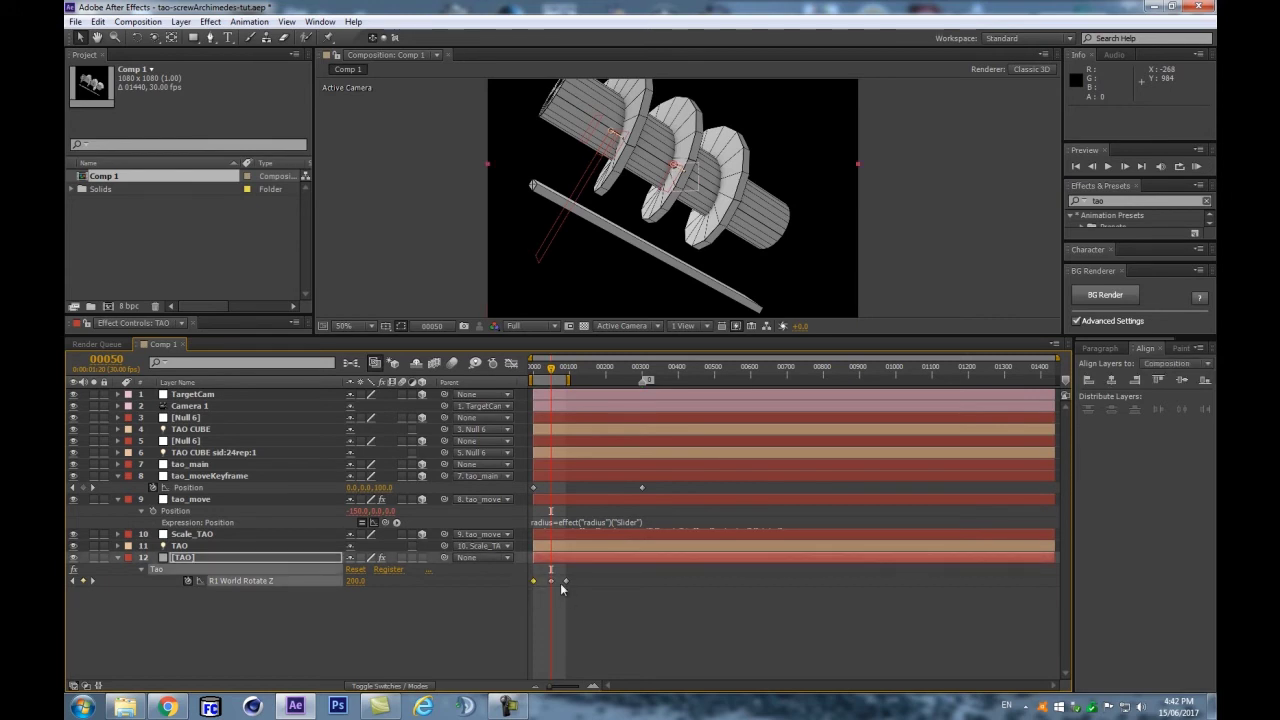
key(Delete)
click(566, 581)
drag(566, 581, 519, 586)
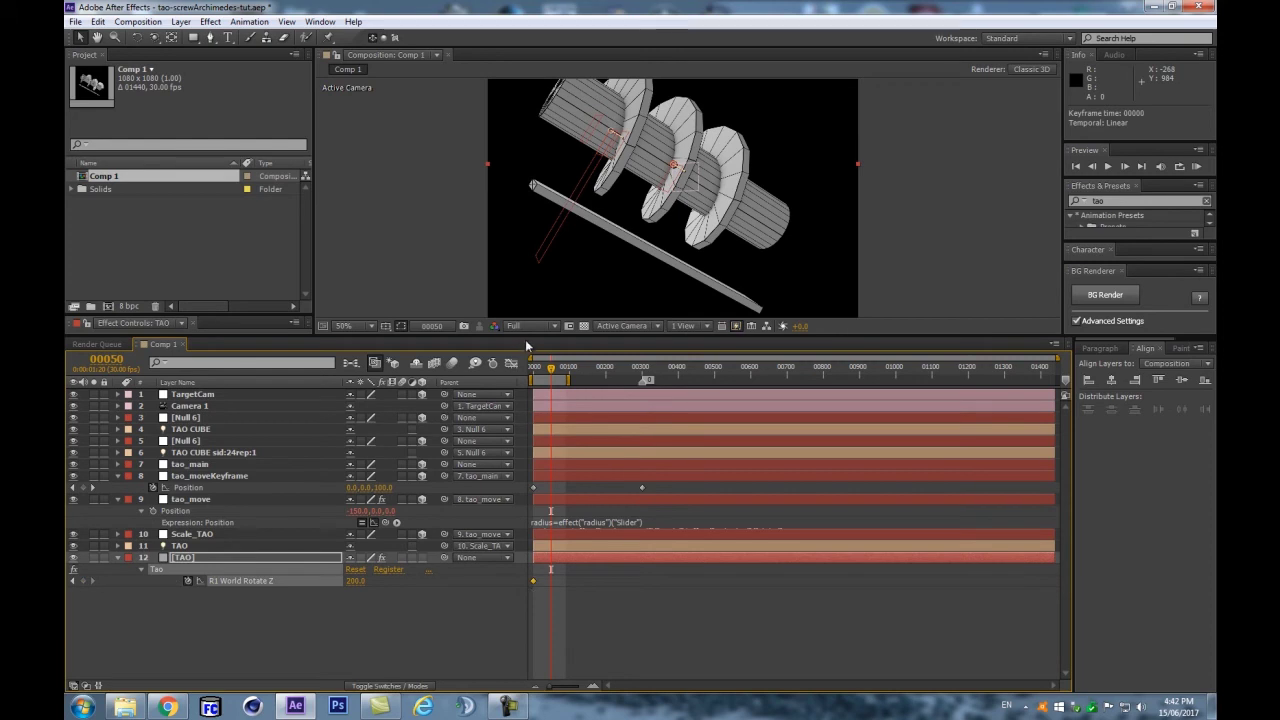
Step: Set an R1 World Rotate Z keyframe of 560 at frame 90 on the TAO layer
click(566, 368)
click(356, 580)
text(560)
key(Return)
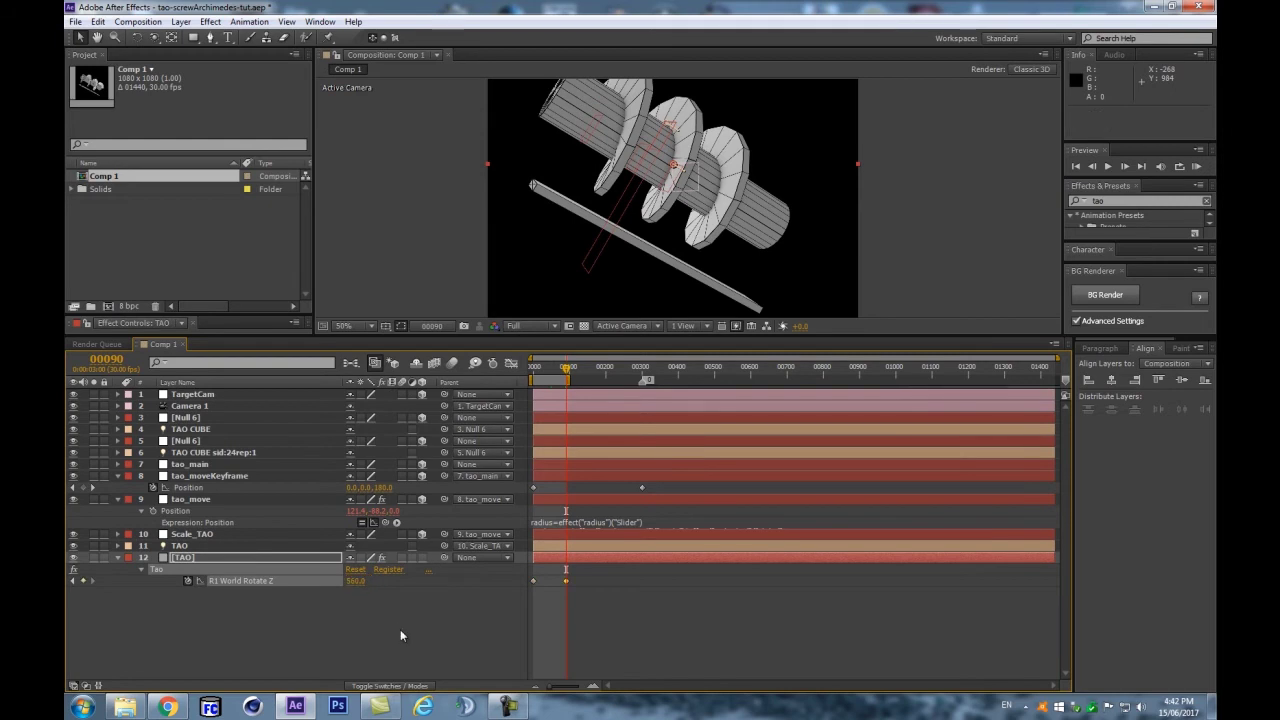
click(400, 629)
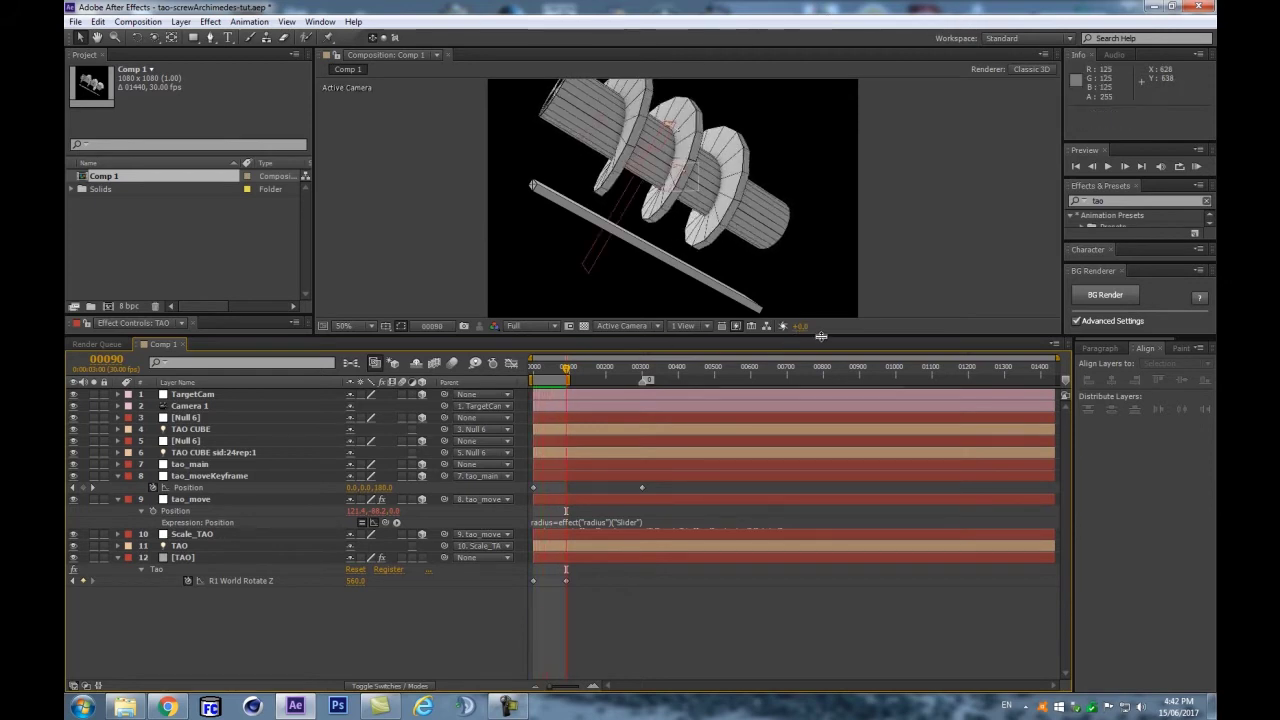
Step: Orbit and pan Camera 1 to show the screw's end face more frontally, and collapse the properties of all layers
drag(820, 336, 830, 394)
key(c)
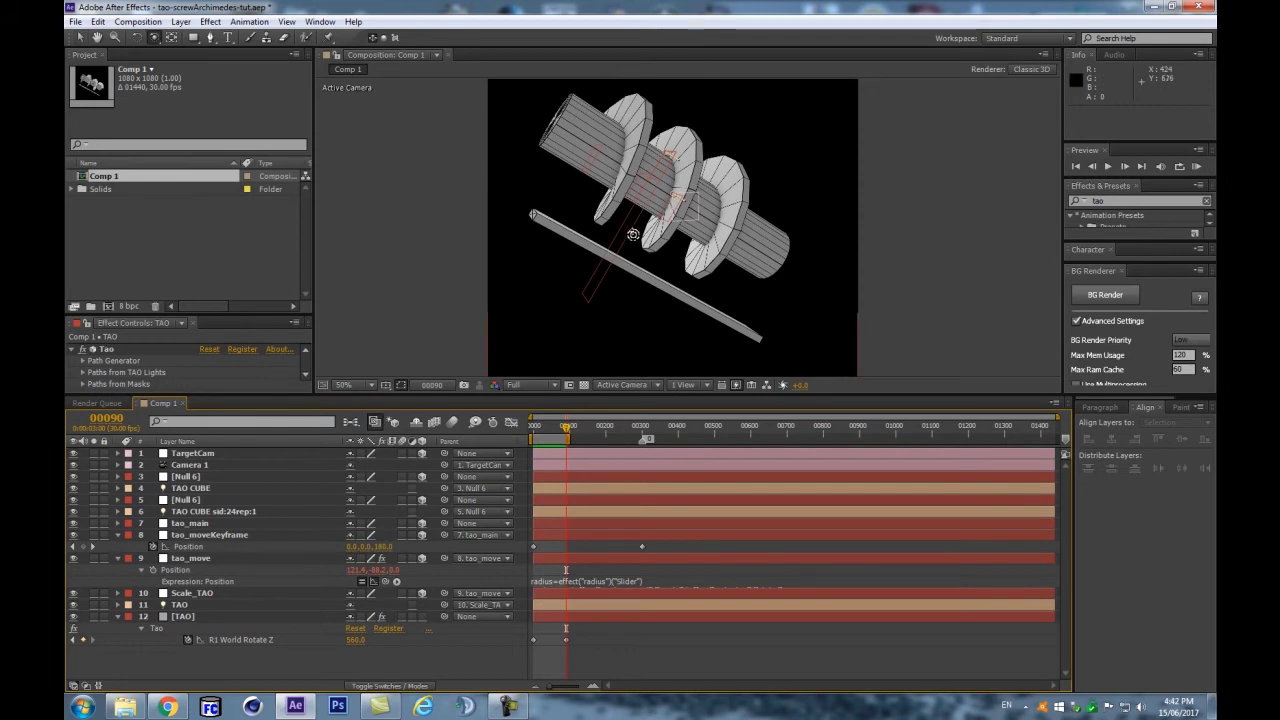
drag(635, 217, 653, 223)
key(space)
drag(594, 192, 690, 221)
key(c)
key(ctrl+a)
key(u)
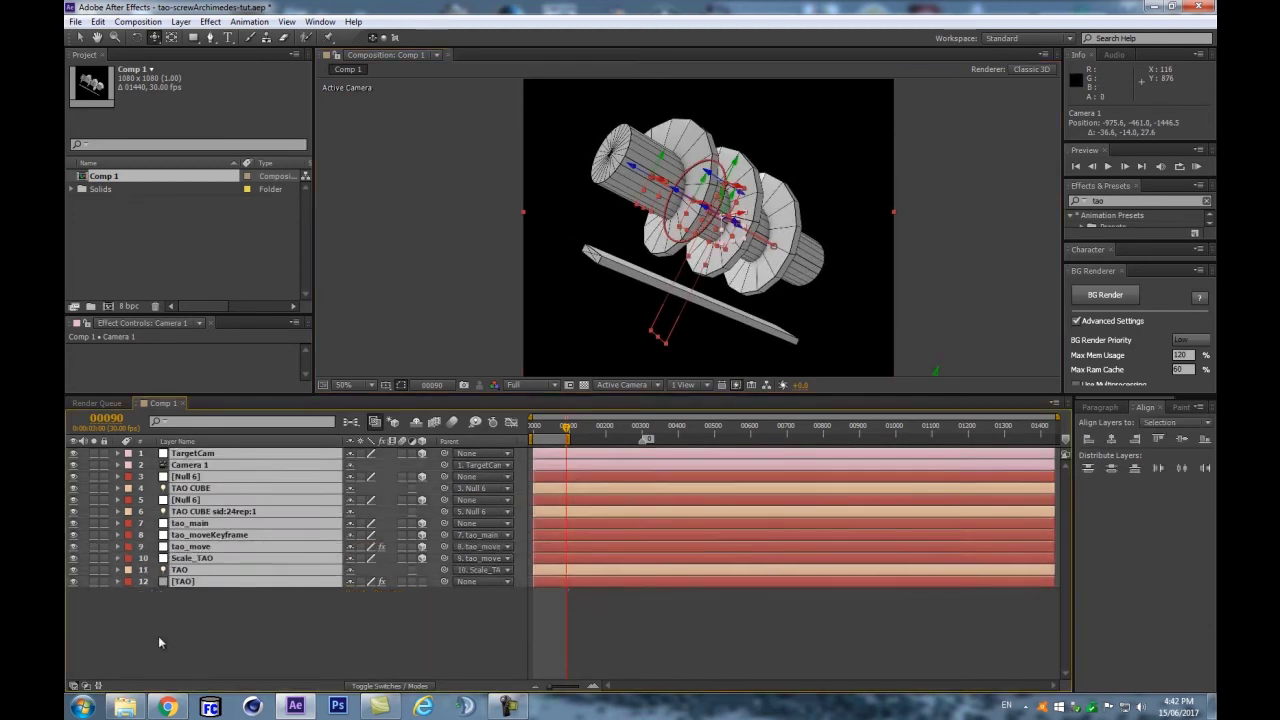
click(158, 636)
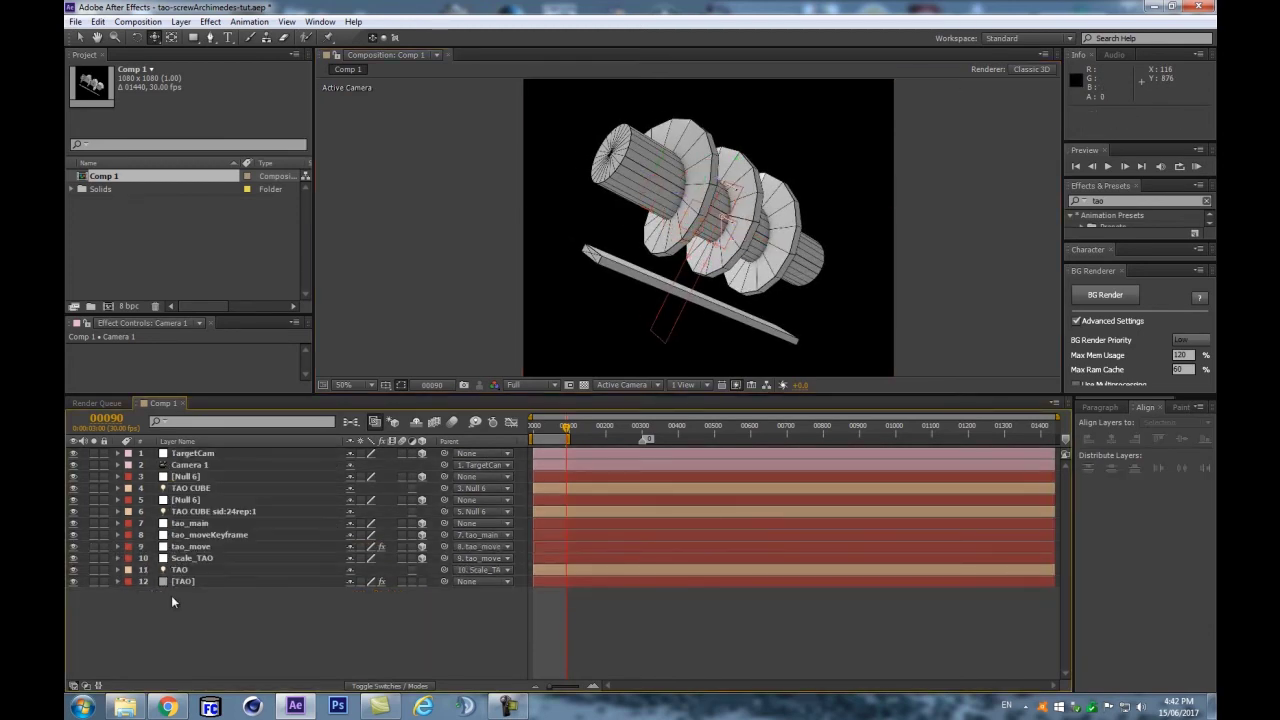
Step: Add a spot light named TAO SPHERE to the composition
key(ctrl+alt+shift+l)
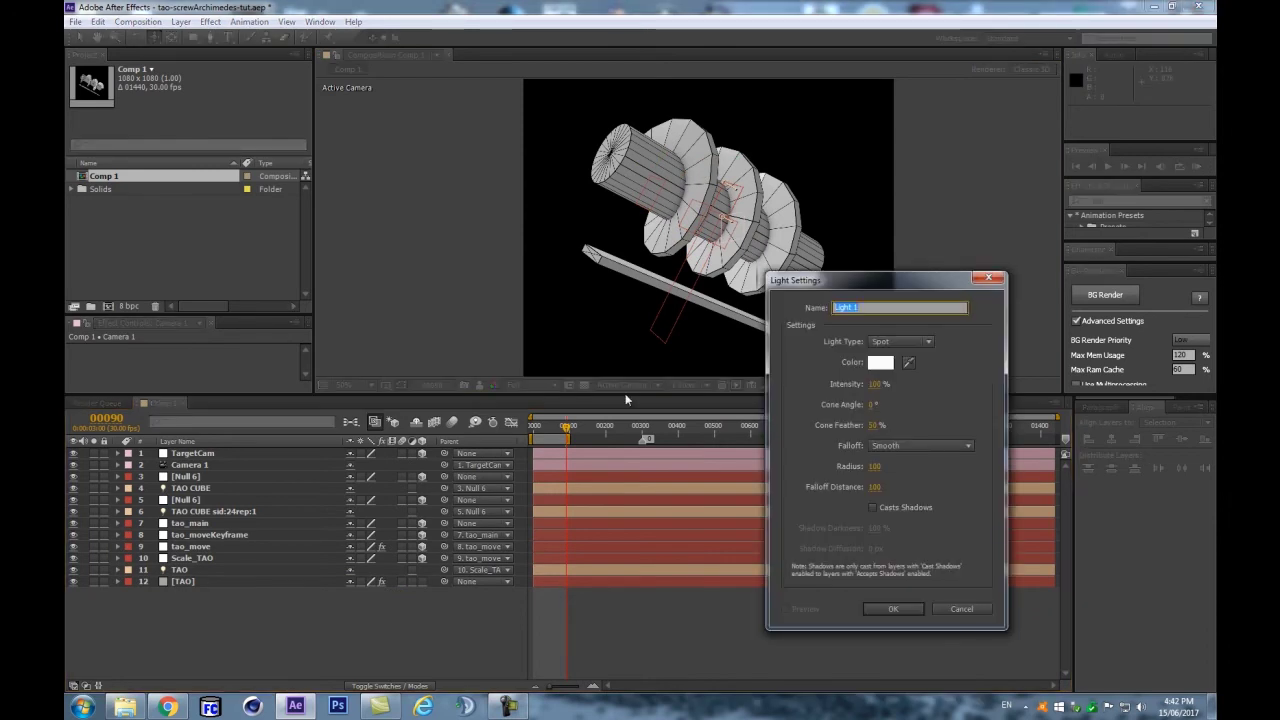
text(TA)
click(886, 608)
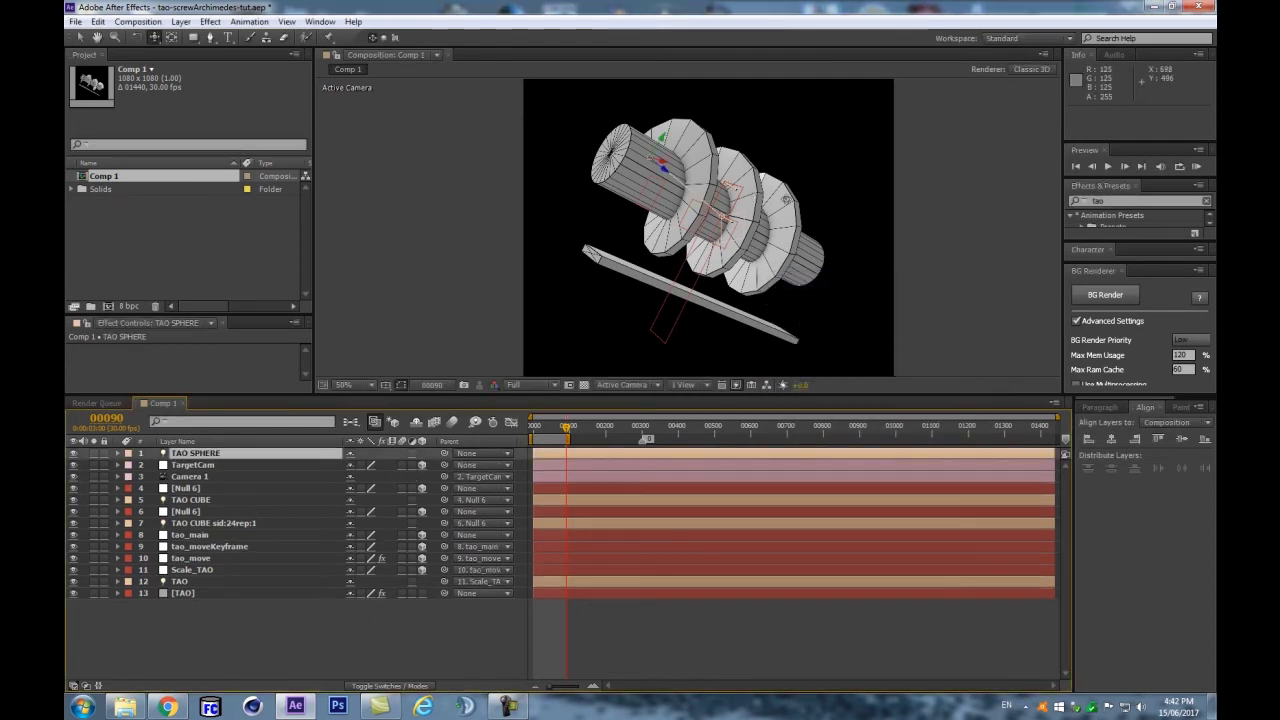
Step: Reveal the TAO SPHERE light's Position and set it to 540, 540, 0
key(alt+shift+p)
click(364, 466)
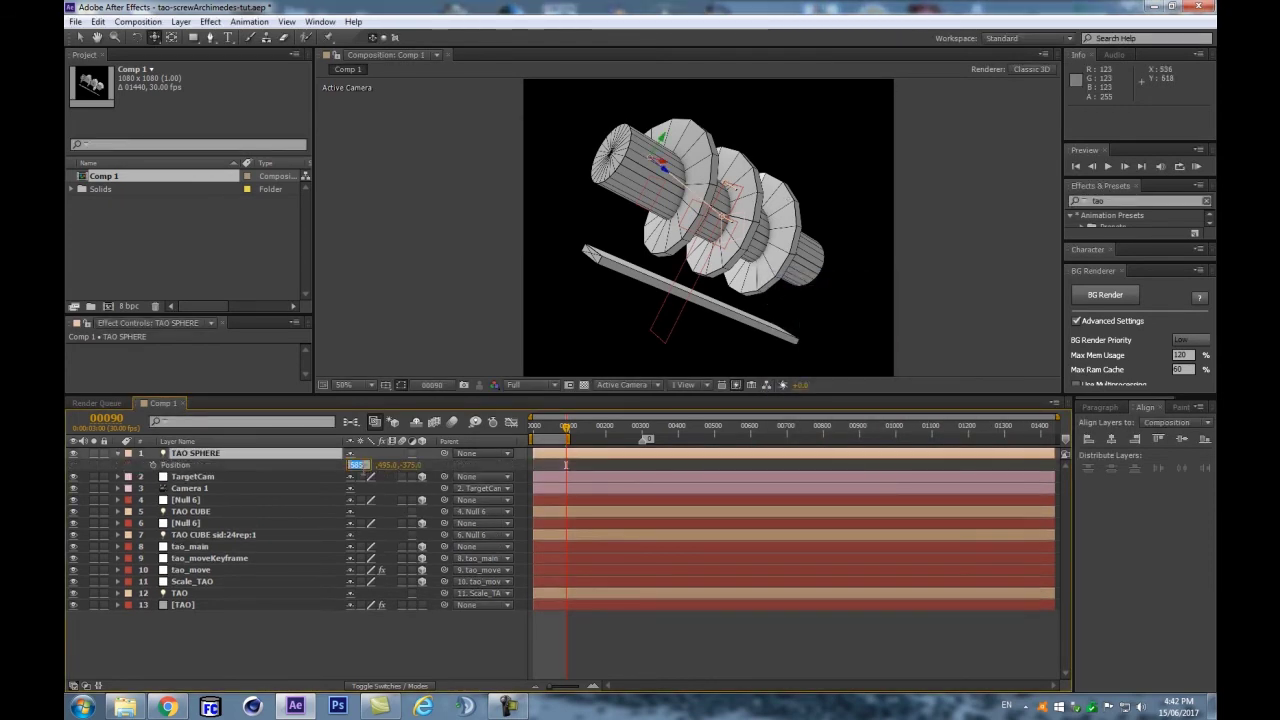
text(540)
key(Tab)
text(540)
key(Tab)
text(0)
key(Return)
click(247, 457)
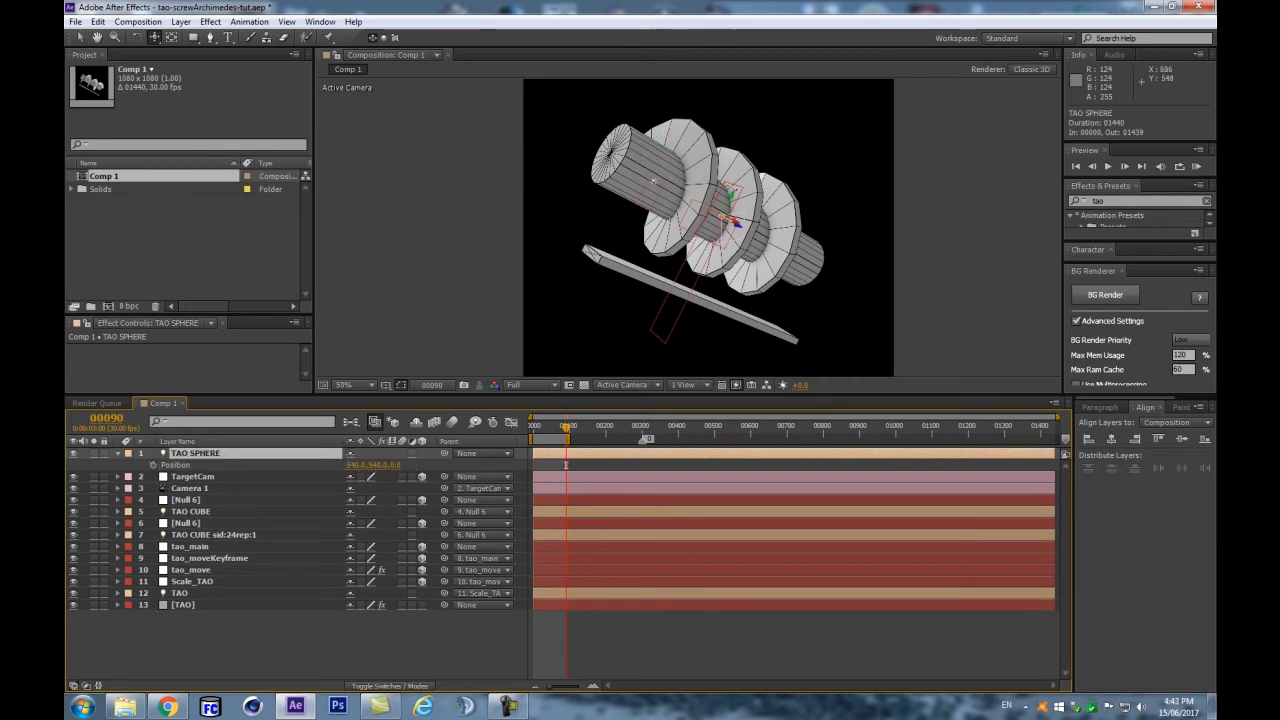
Step: Move the TAO SPHERE light along Z to 1040
key(comma)
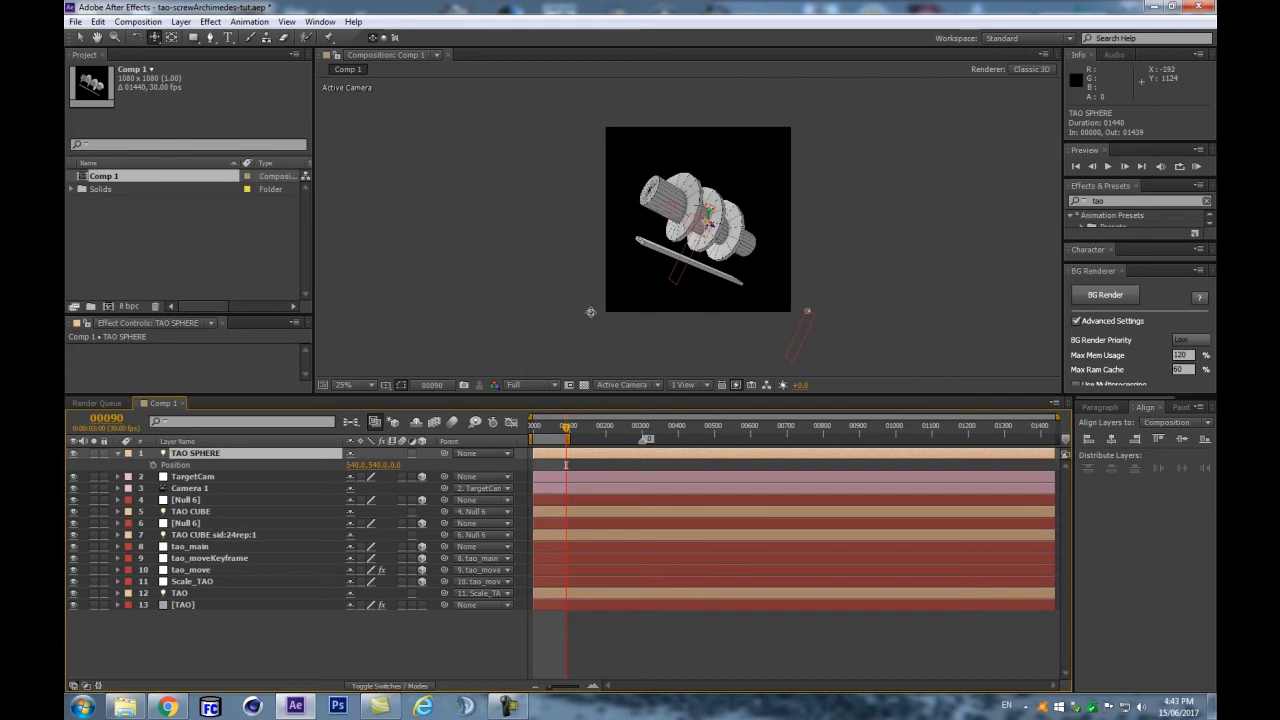
key(shift+slash)
drag(391, 465, 475, 477)
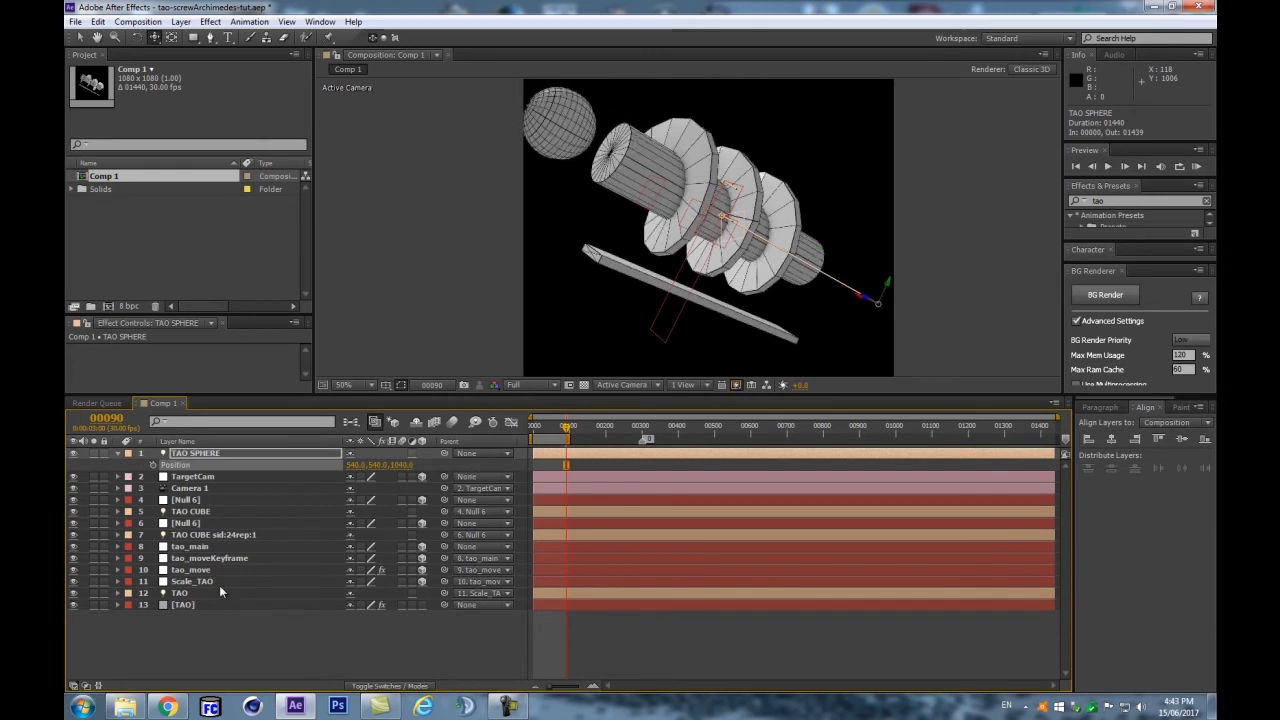
Step: Set the TAO SPHERE light's Z position to 1684, the positive counterpart of the Tao effect's W Position Z value
click(181, 604)
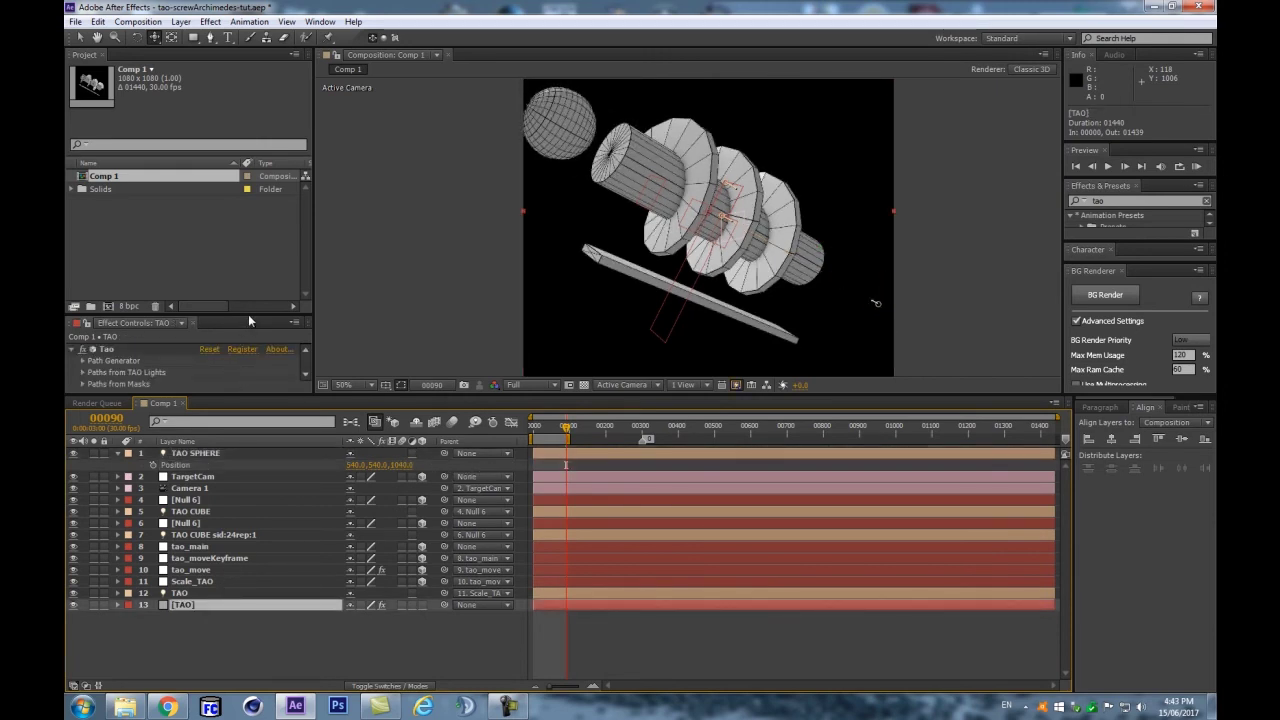
drag(246, 316, 220, 176)
scroll(309, 308, down, 8)
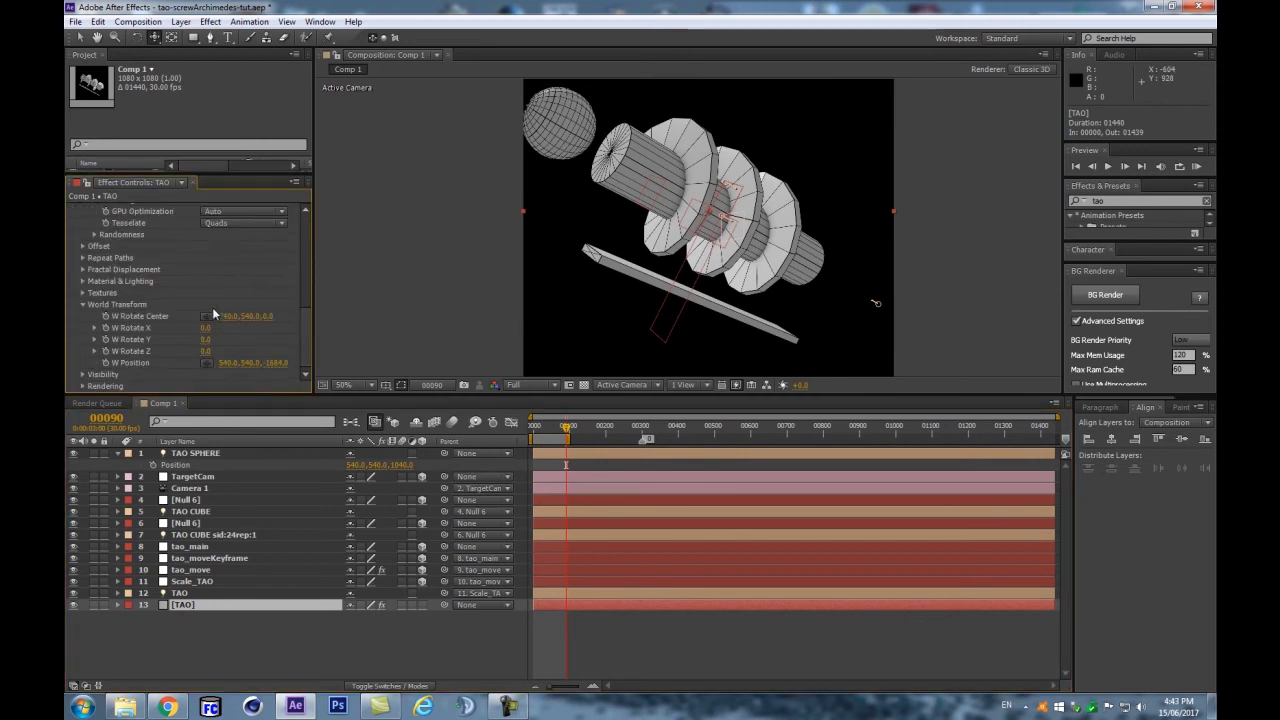
click(276, 363)
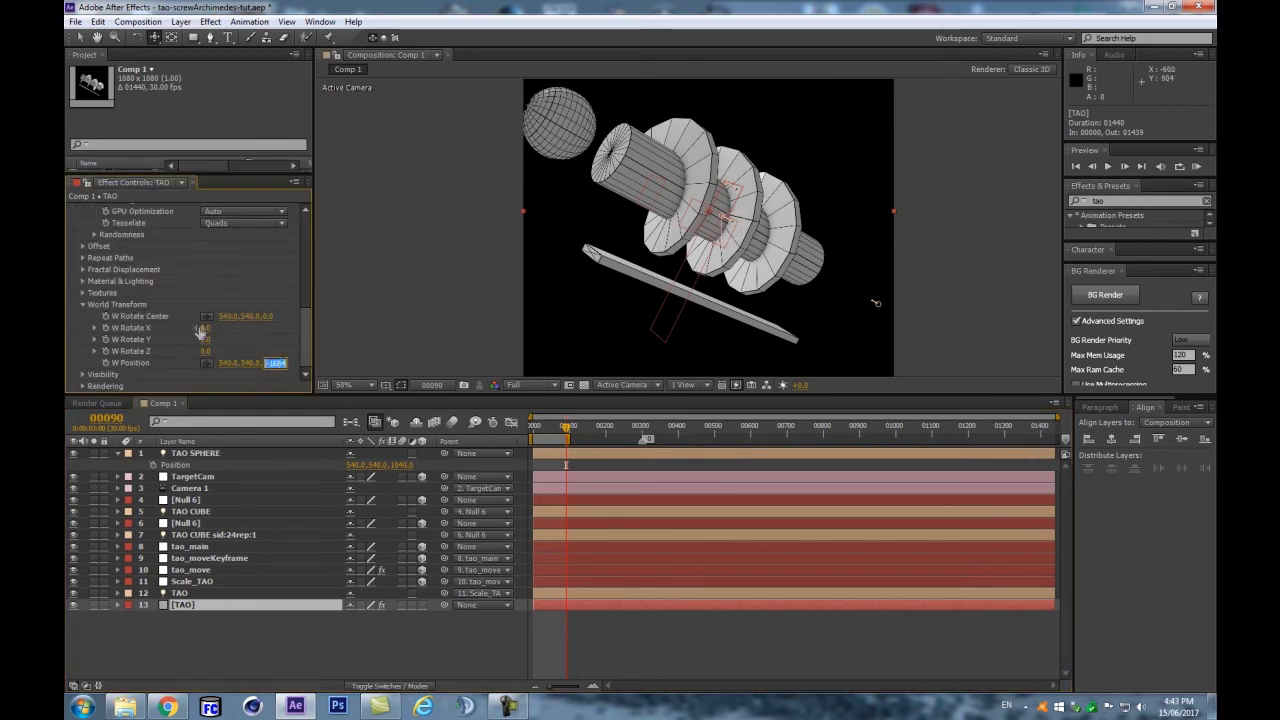
key(ctrl+c)
click(400, 465)
key(ctrl+v)
key(Return)
click(403, 465)
text(1684)
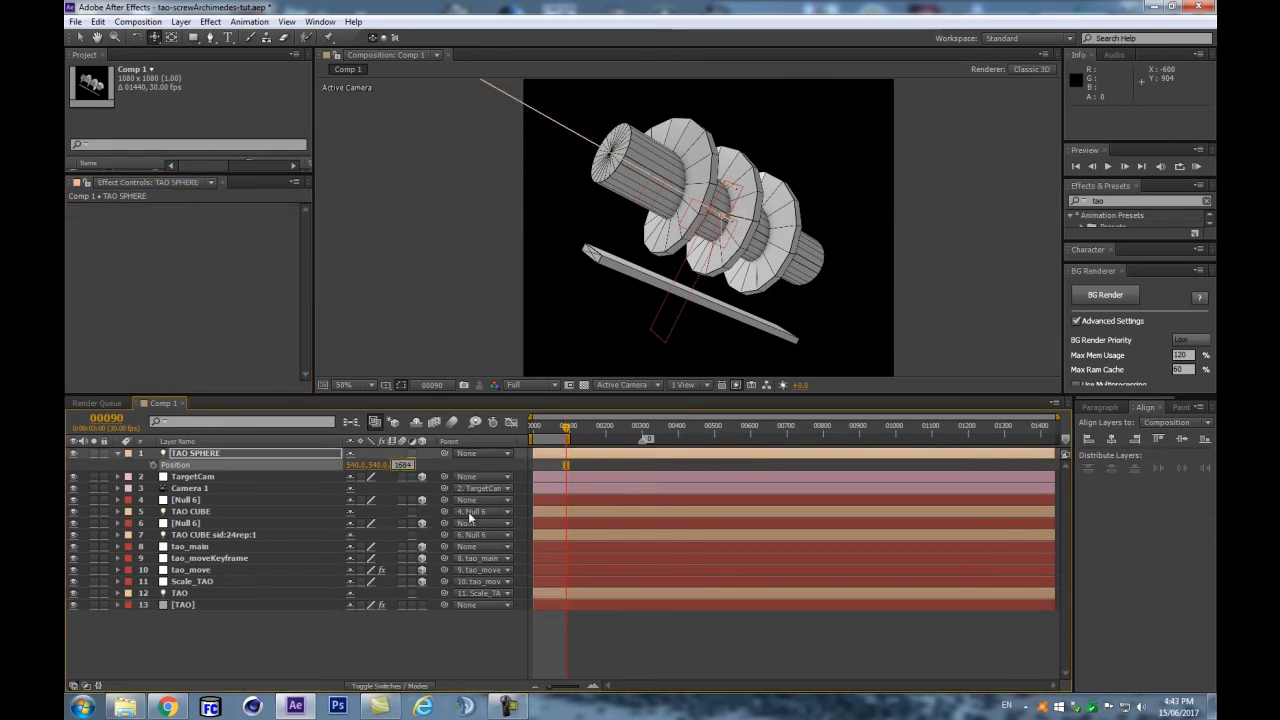
key(Return)
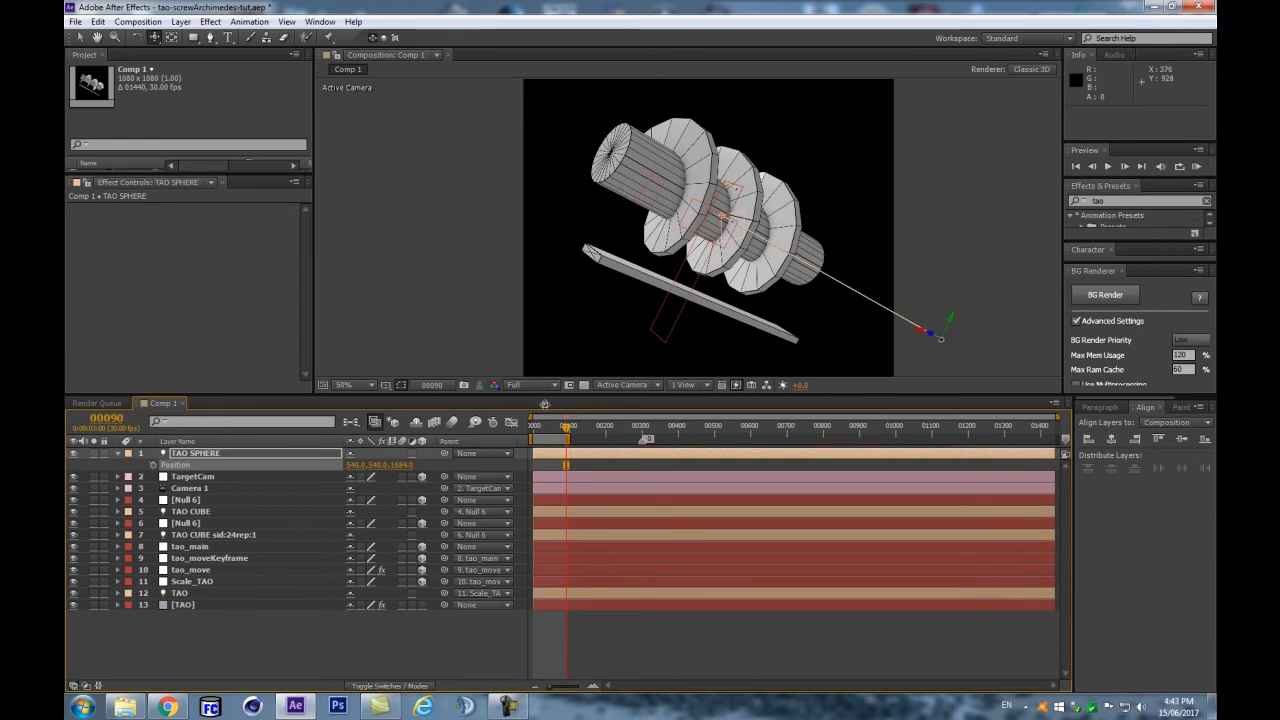
Step: Set the TAO SPHERE light's Y position to 721, placing the sphere between screw and bar, and collapse its Position property
mouse_move(383, 467)
mouse_down()
mouse_move(364, 466)
mouse_move(390, 466)
mouse_up()
key(ctrl+z)
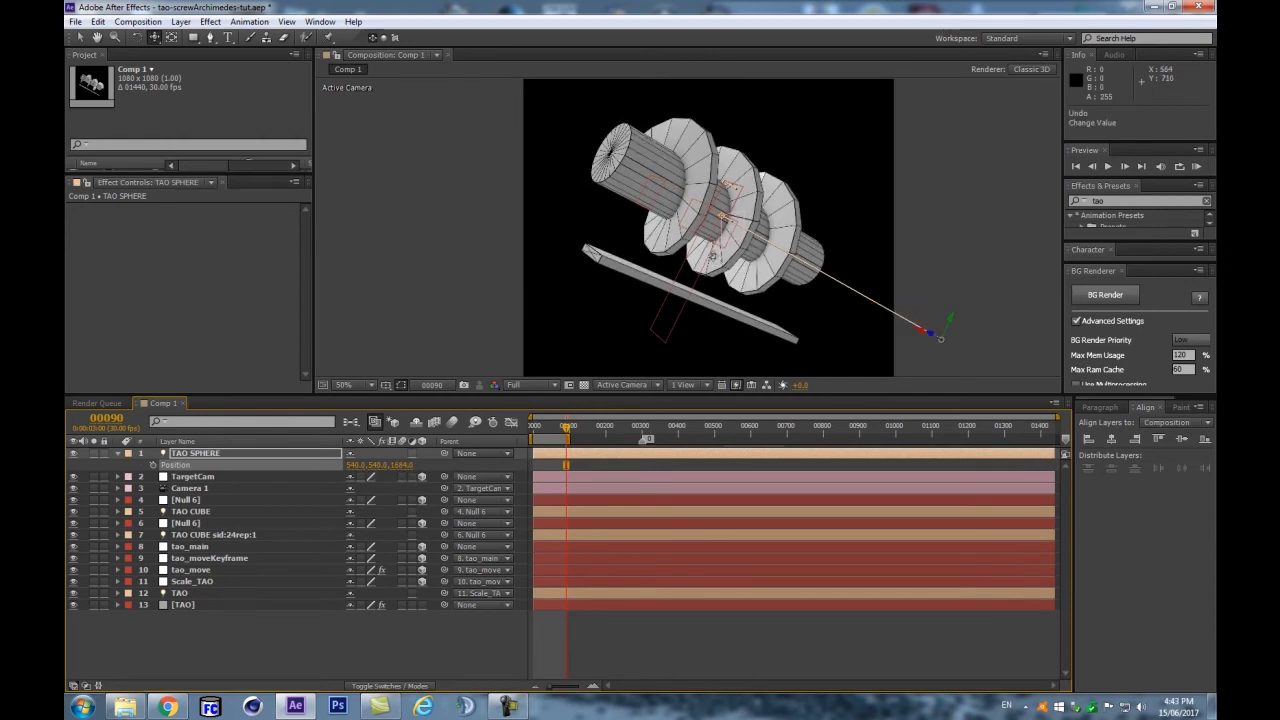
drag(372, 466, 500, 460)
scroll(920, 219, up, 1)
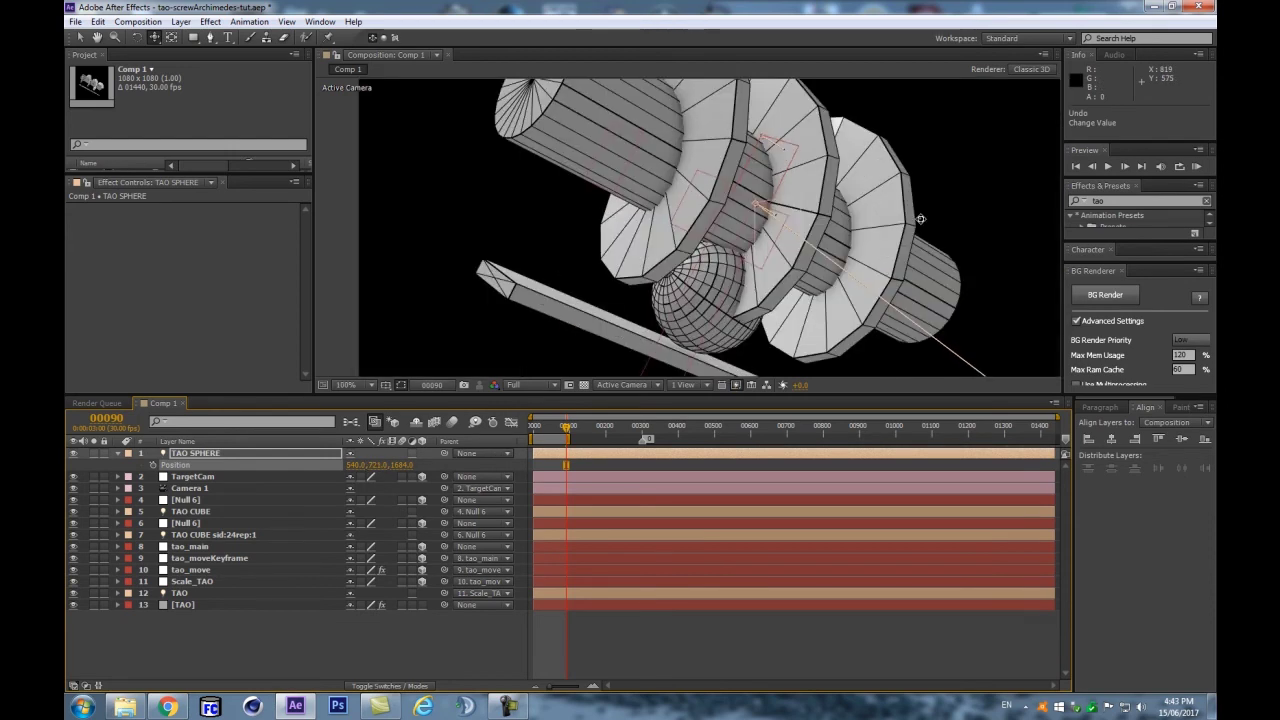
drag(628, 295, 506, 225)
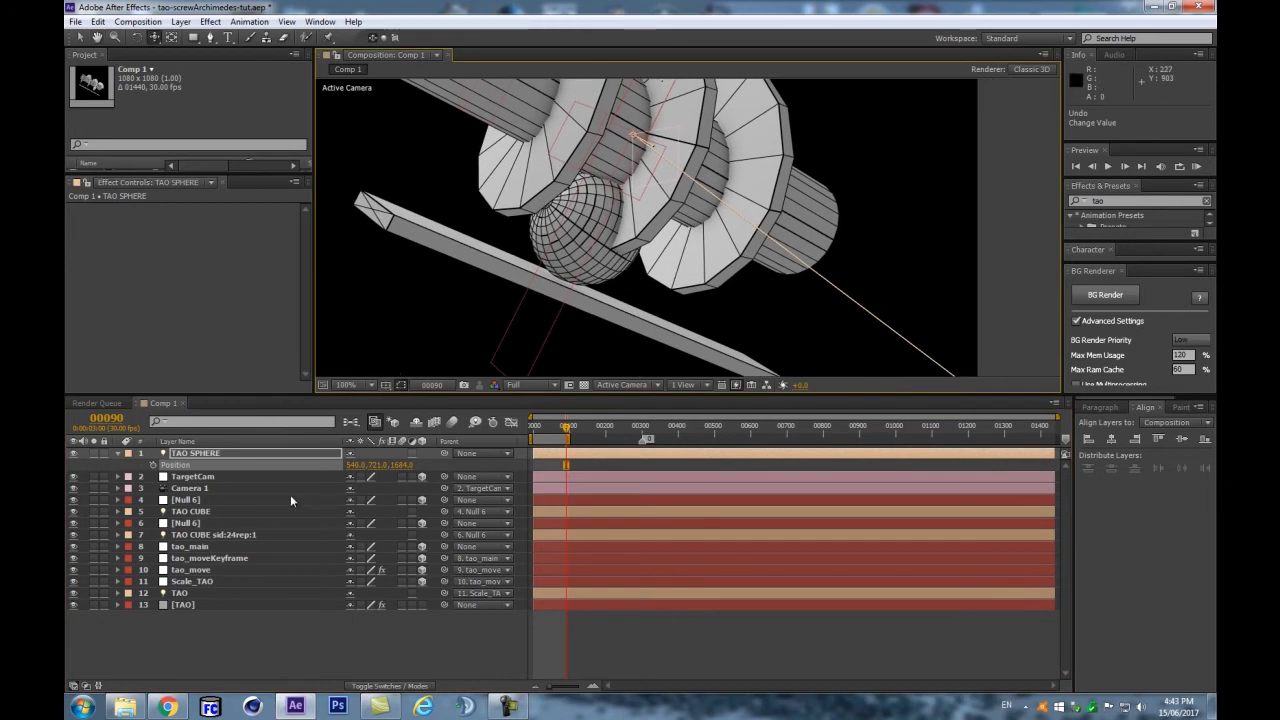
click(177, 602)
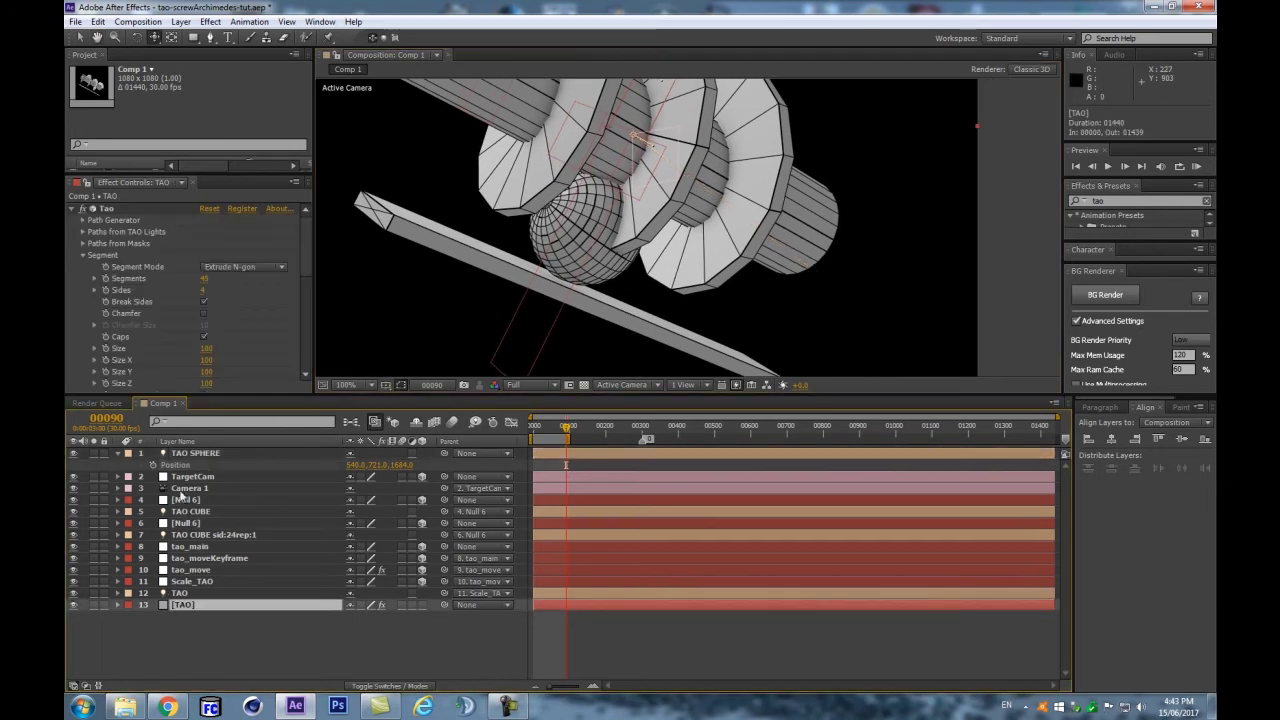
click(182, 458)
key(p)
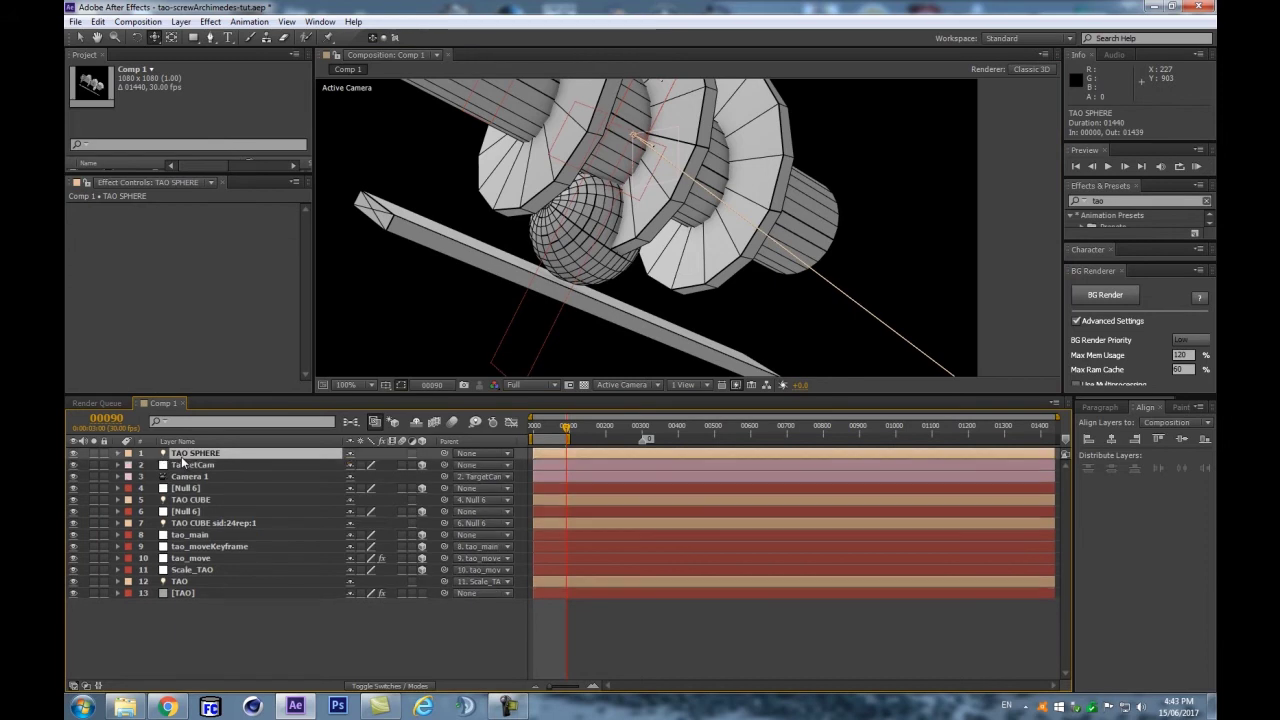
scroll(591, 266, down, 2)
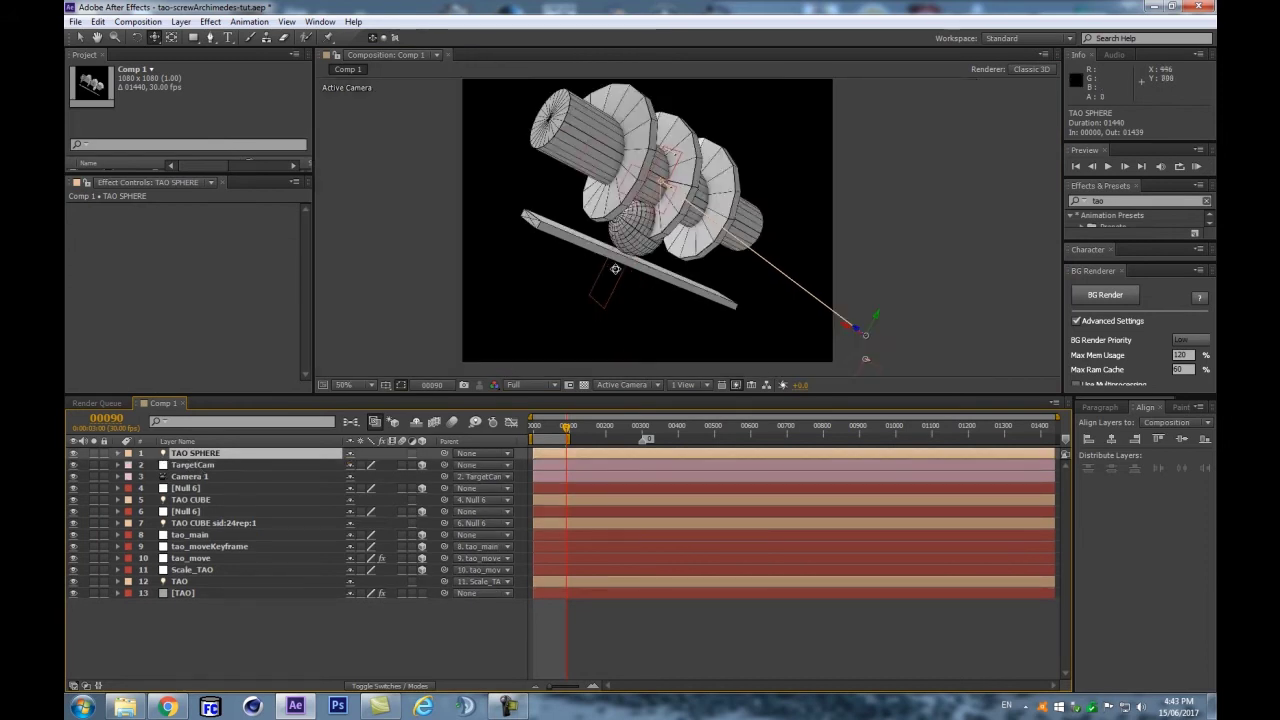
Step: Try a Segment Size Y of 20 in the TAO layer's Tao effect, and restore it to 100
click(240, 594)
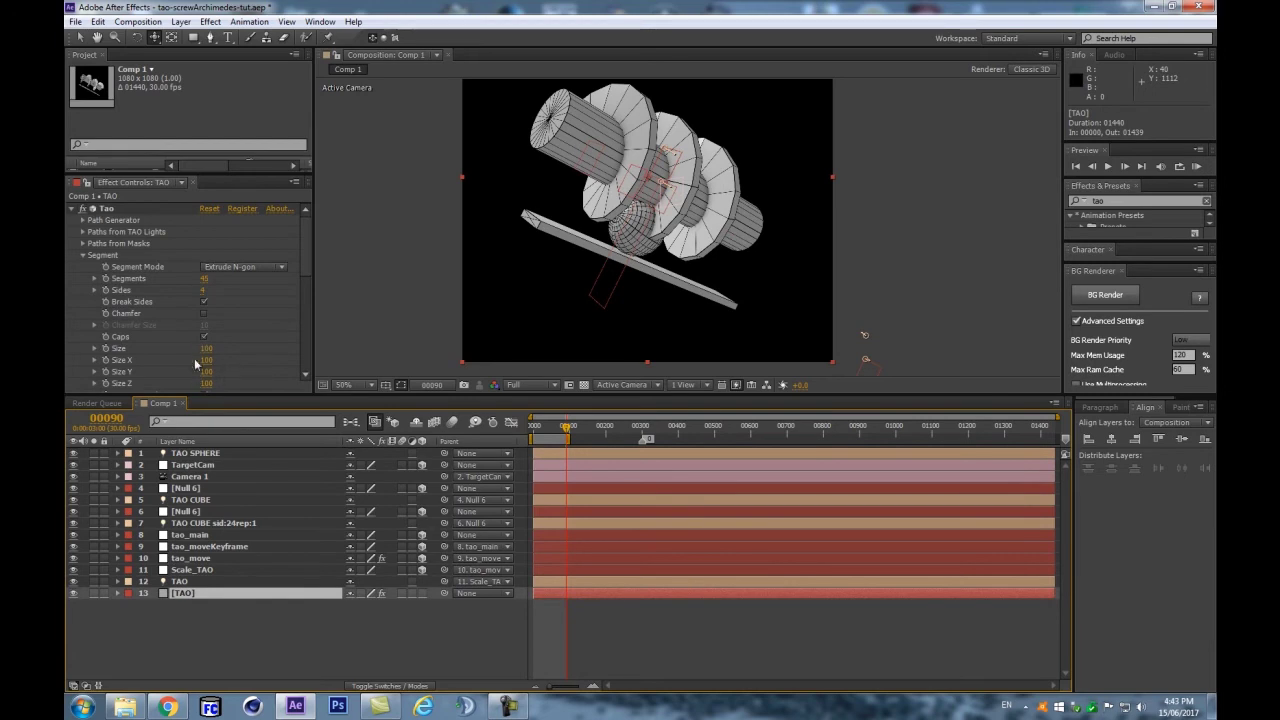
scroll(216, 363, down, 1)
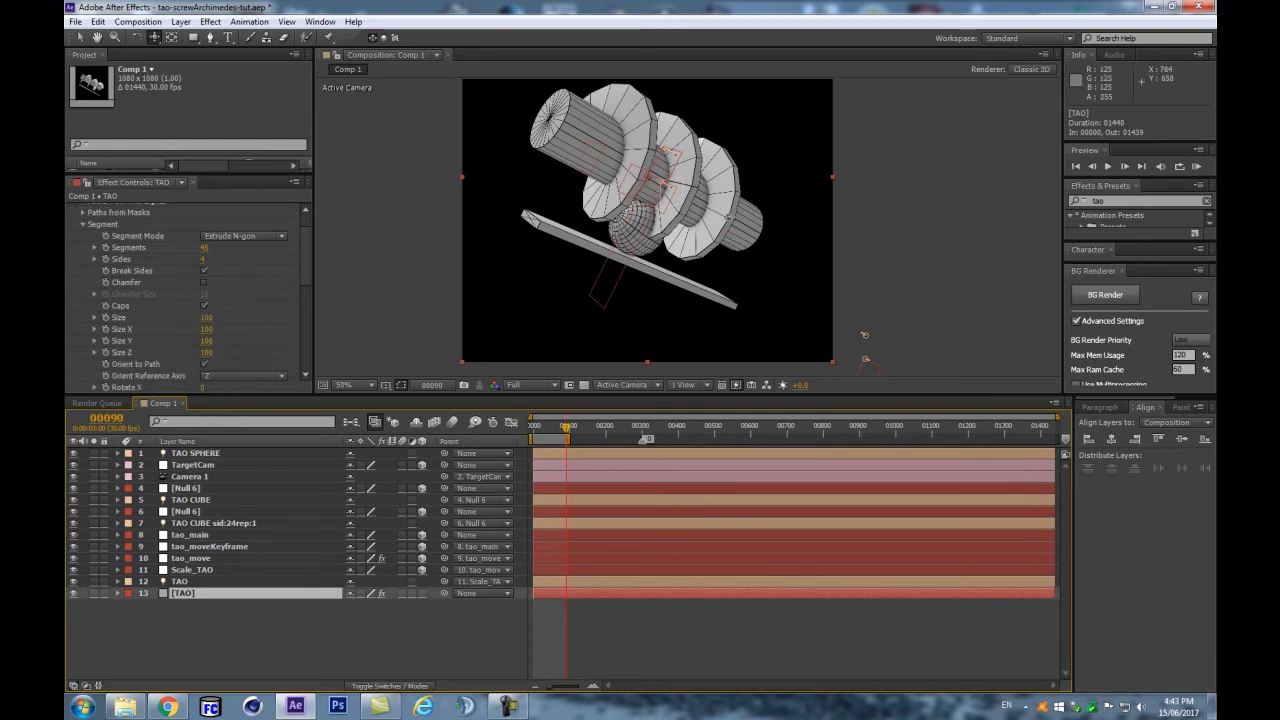
click(206, 341)
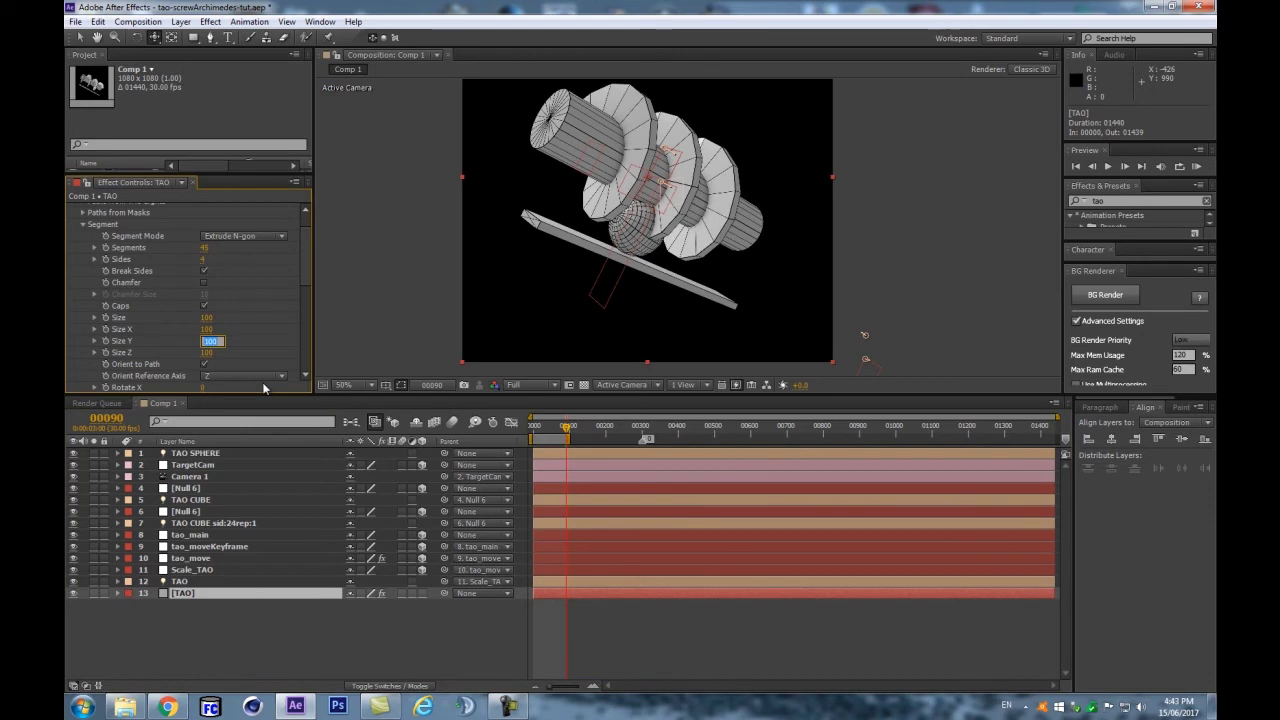
text(20)
key(Return)
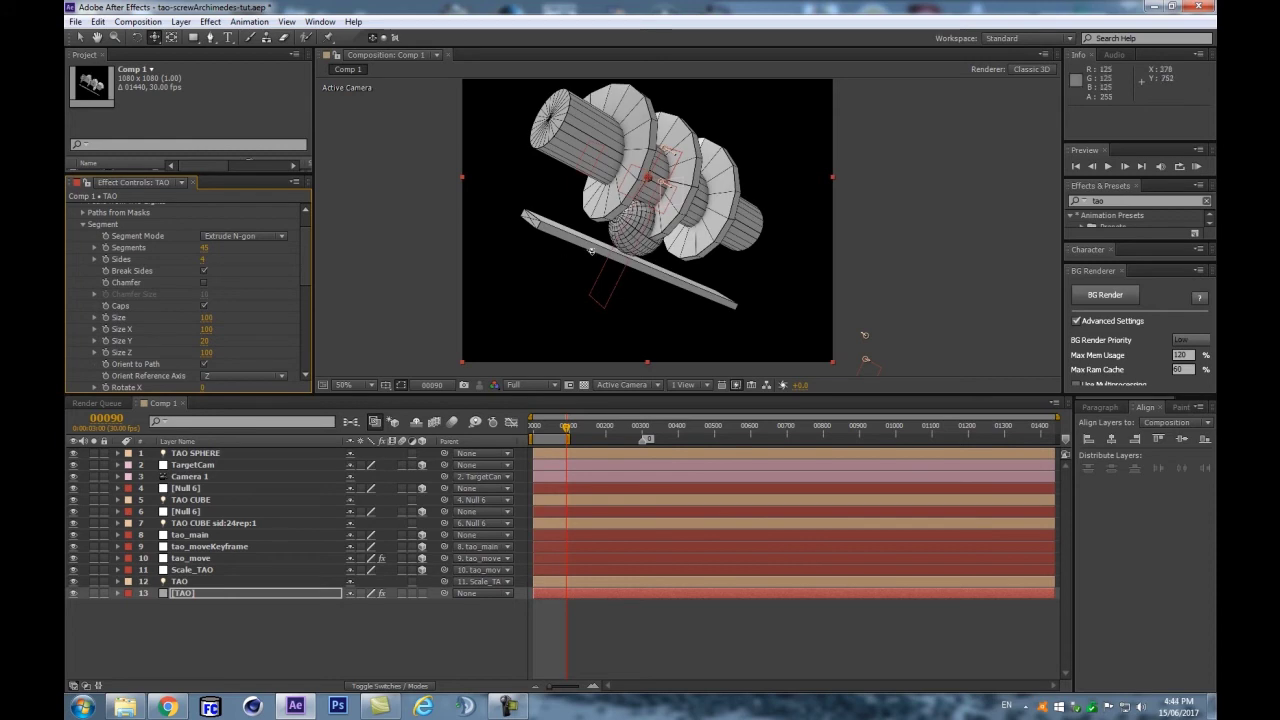
scroll(556, 272, up, 1)
click(203, 341)
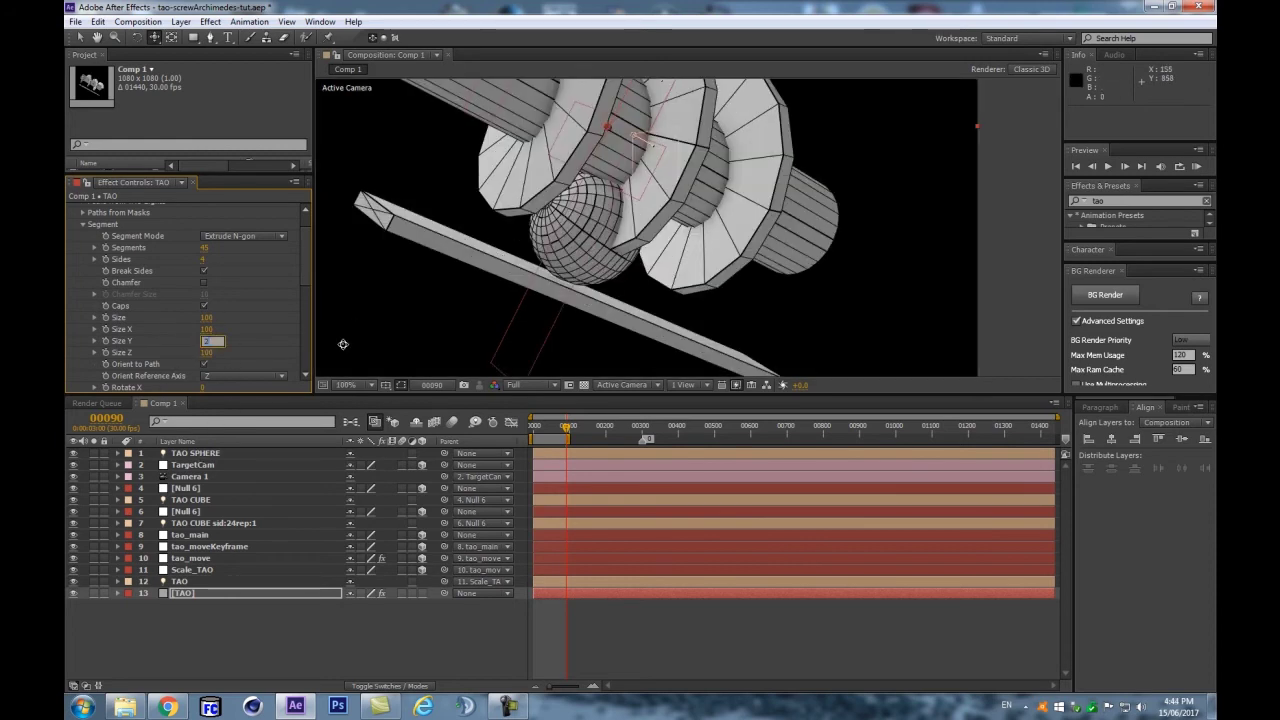
text(100)
key(Return)
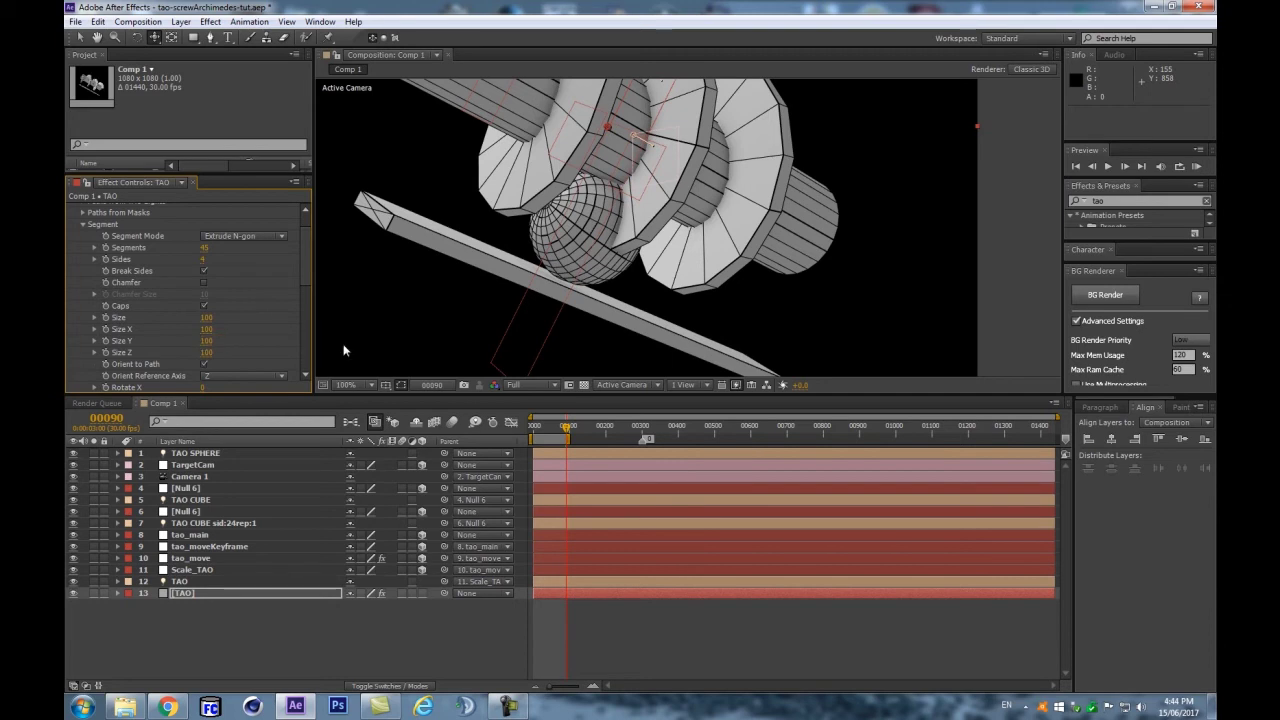
Step: Rename the TAO CUBE light as TAO CUB and the TAO SPHERE light as TAO SPHERE tfm:1
click(213, 496)
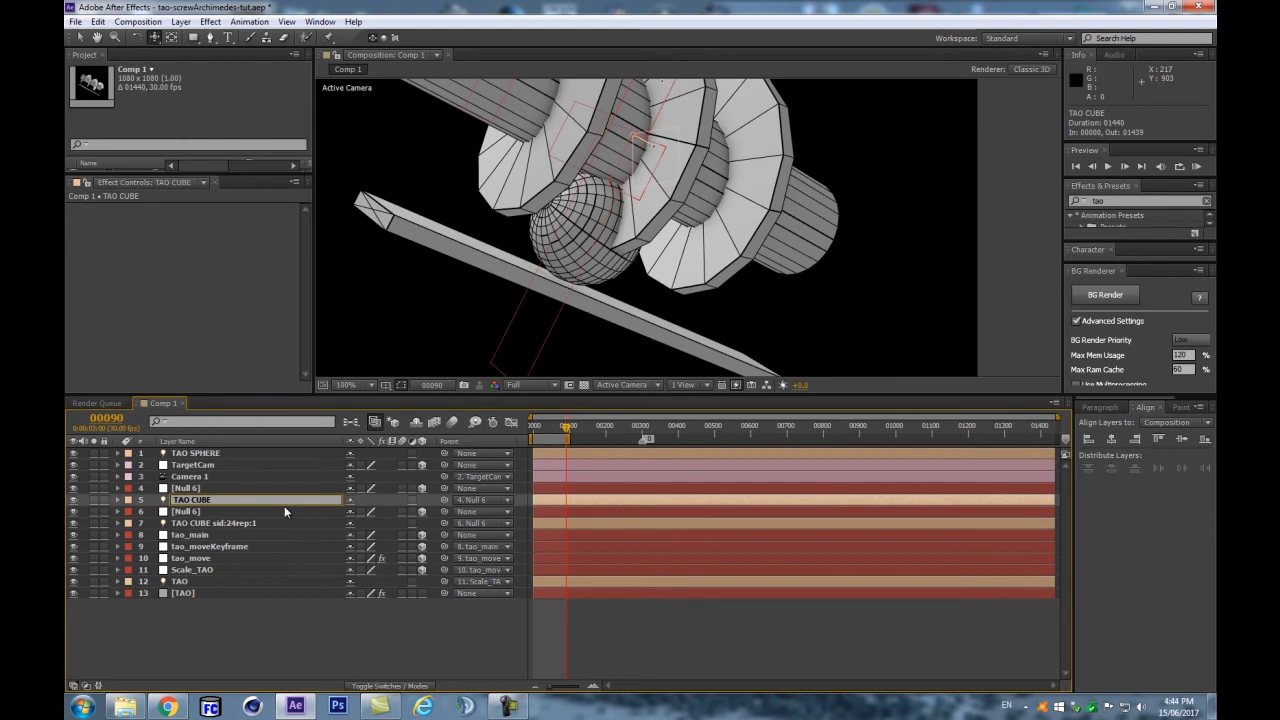
key(BackSpace)
click(222, 453)
key(Return)
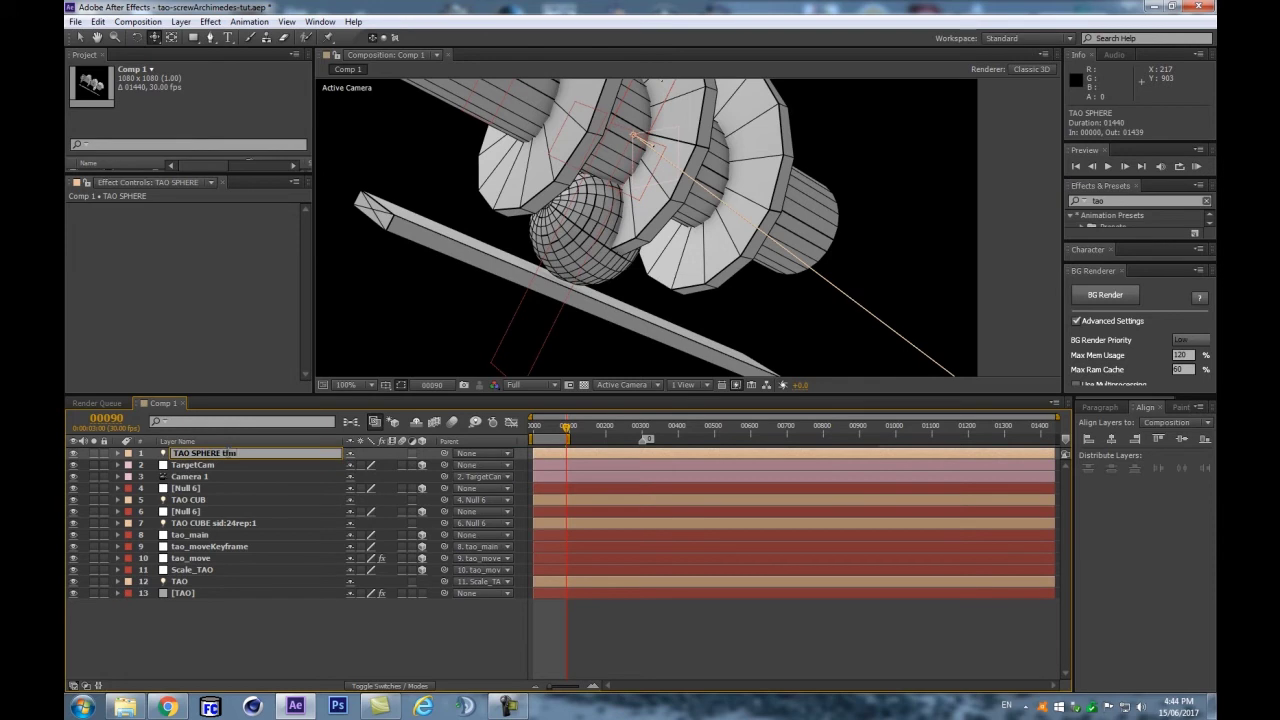
key(Return)
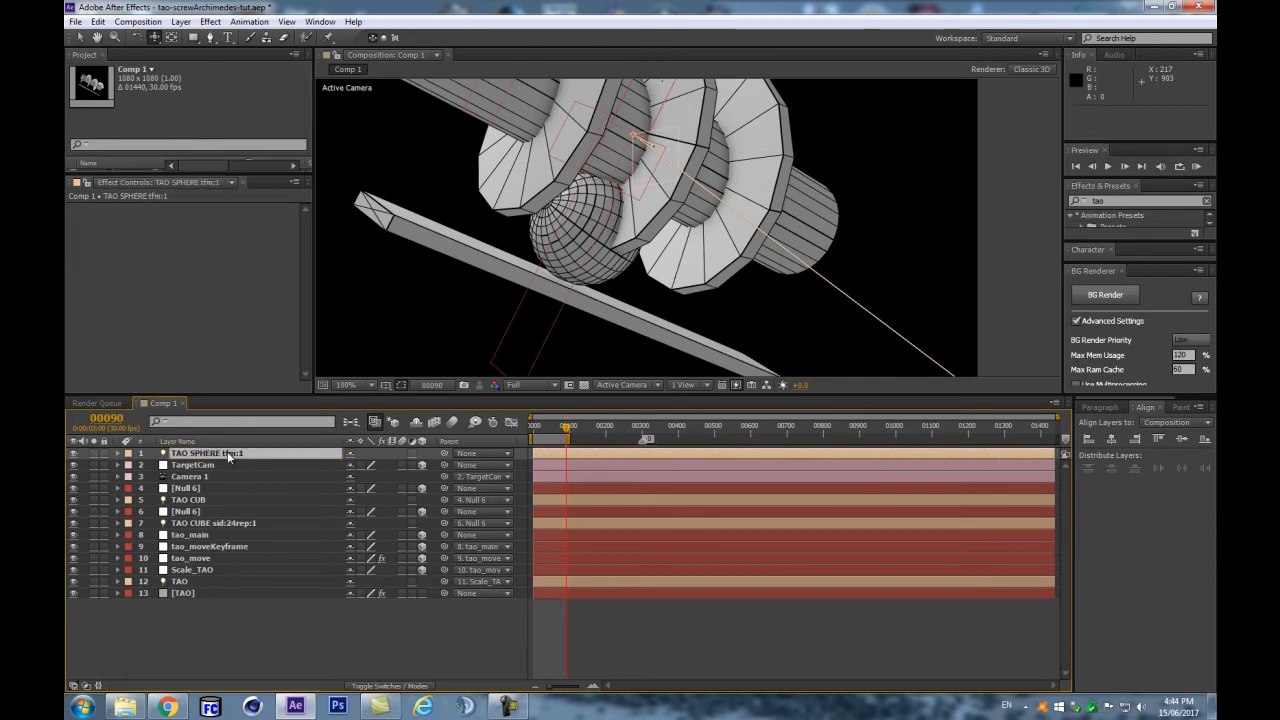
Step: Try different Segment Size Y and Size Z values in the TAO layer's Tao effect, and undo both changes
click(175, 594)
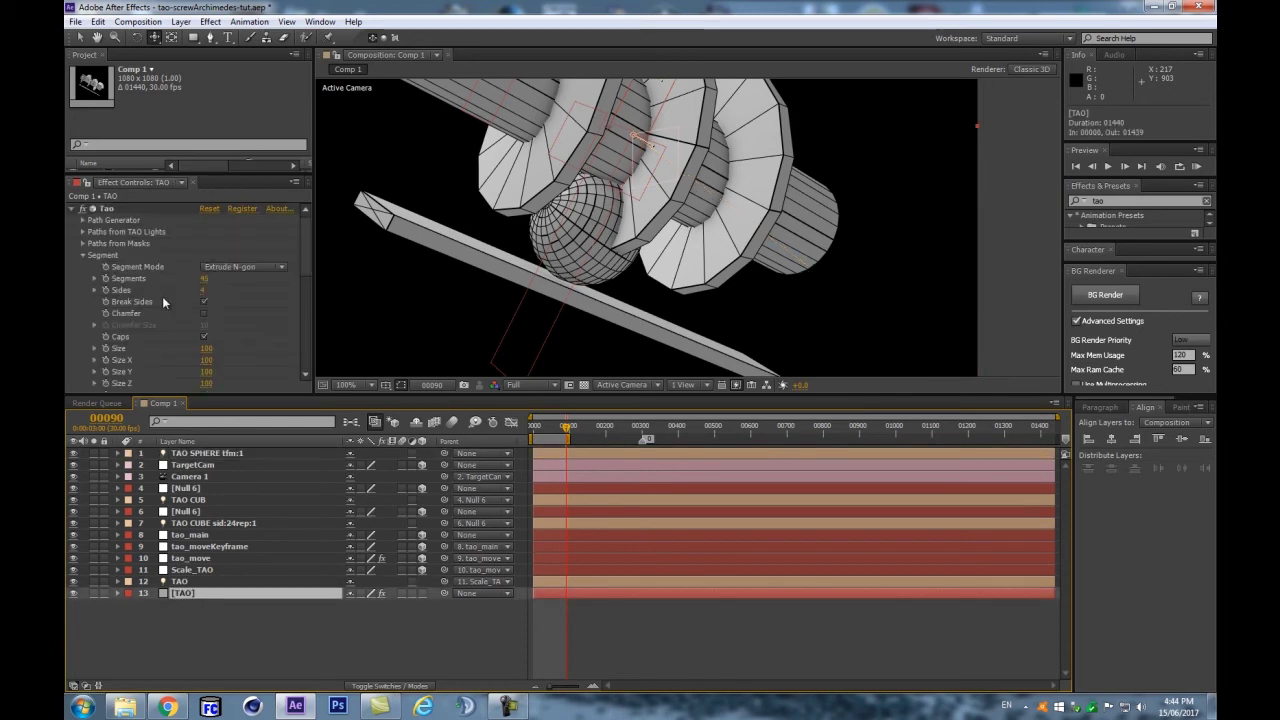
mouse_move(208, 372)
mouse_down()
mouse_move(187, 373)
mouse_move(224, 371)
mouse_up()
drag(215, 359, 197, 323)
key(ctrl+z)
key(ctrl+z)
scroll(227, 361, down, 2)
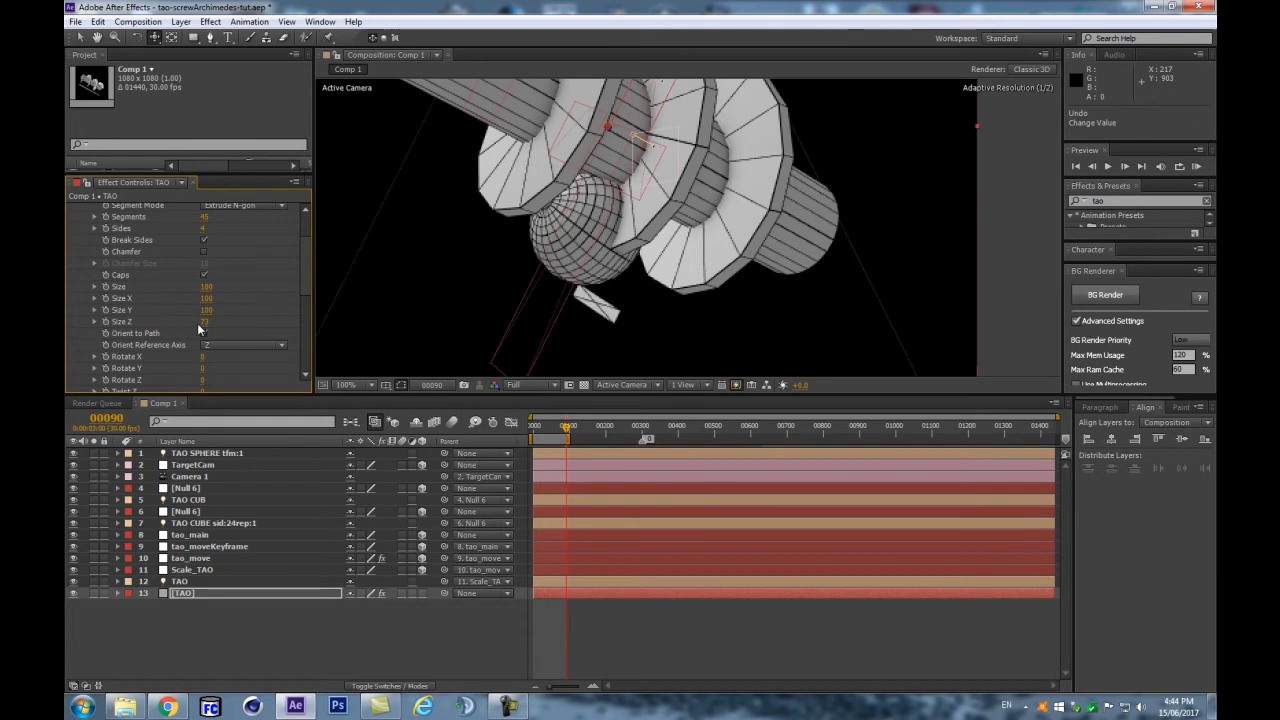
Step: Rename the TAO SPHERE tfm:1 light as TAO SPHERE
click(208, 462)
click(234, 454)
key(Return)
drag(229, 453, 296, 446)
key(BackSpace)
key(BackSpace)
key(BackSpace)
key(Return)
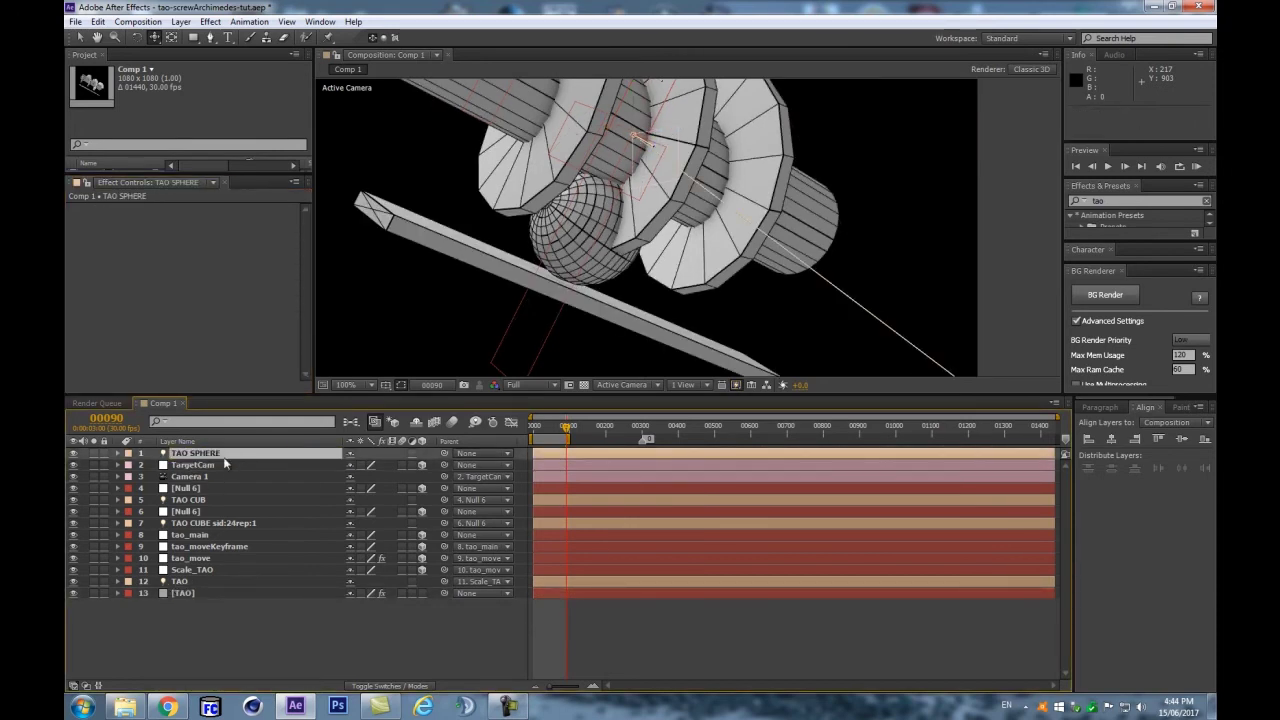
Step: Try changing the TAO SPHERE light's auto-orientation, and undo the change
key(ctrl+alt+o)
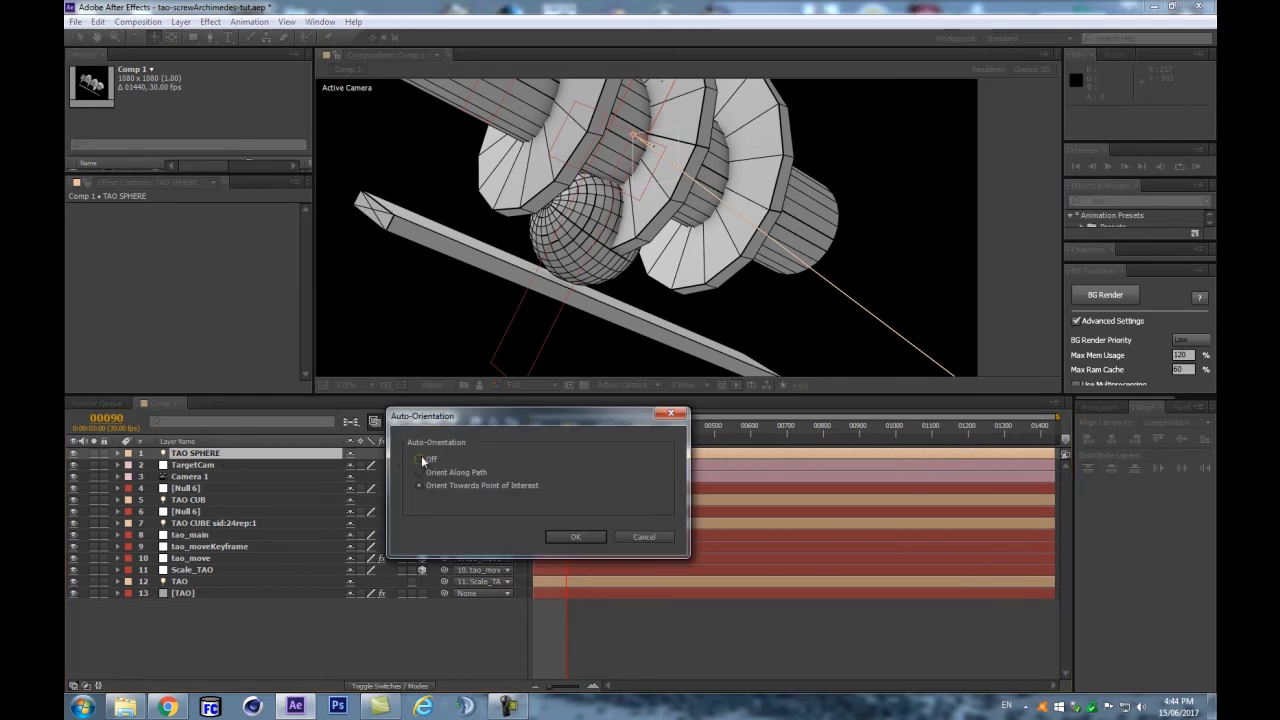
click(456, 470)
key(Return)
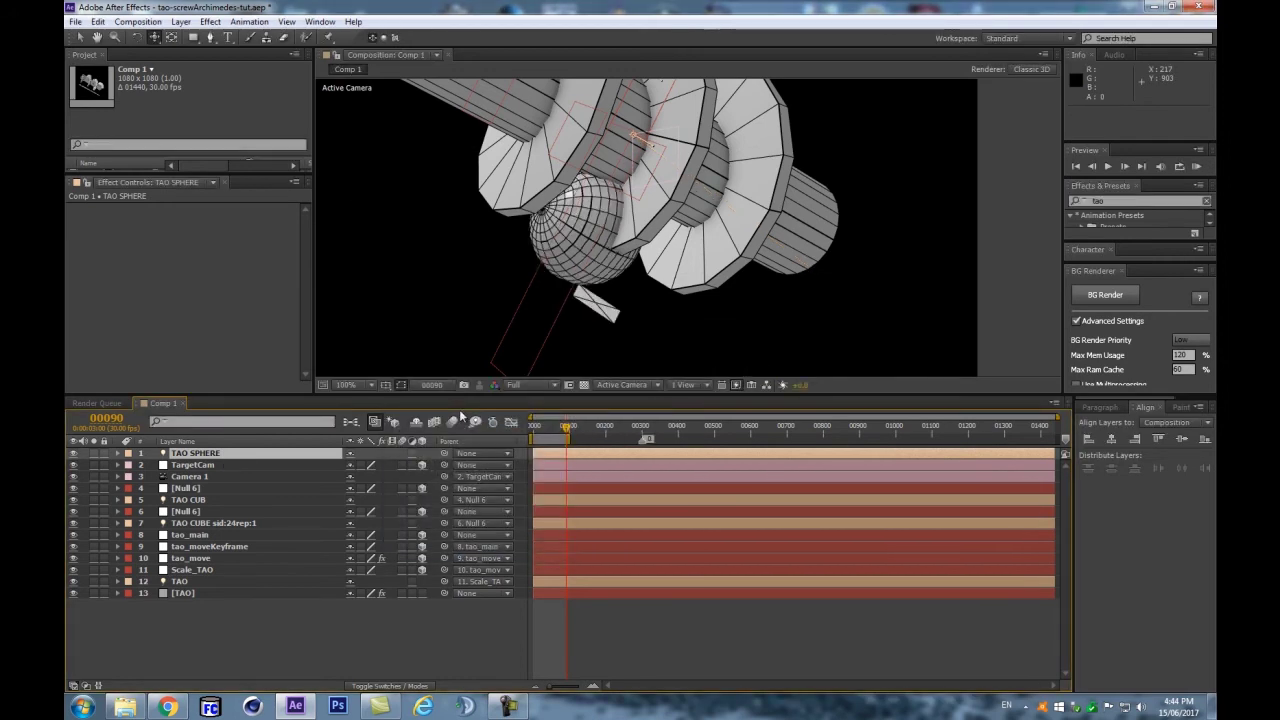
key(ctrl+z)
Step: Set the TAO SPHERE light's Auto-Orientation to Off
click(200, 488)
click(205, 453)
key(ctrl+alt+o)
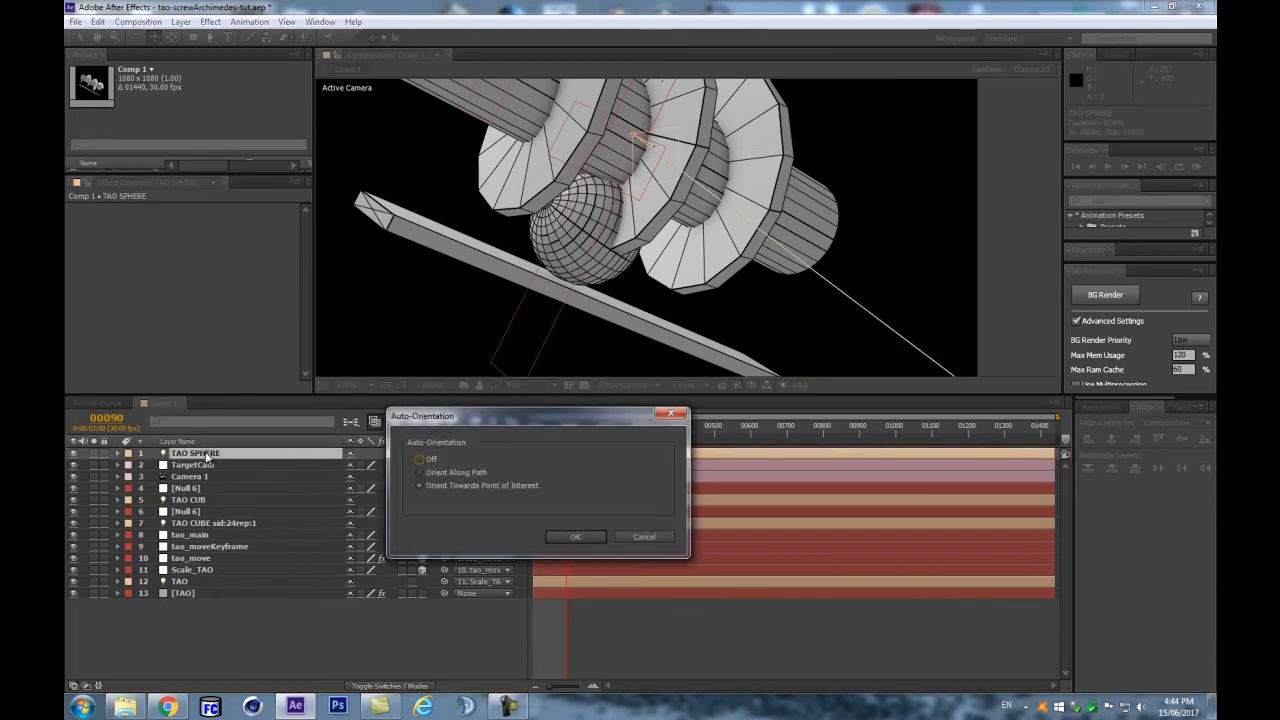
click(427, 460)
key(Return)
scroll(648, 294, down, 2)
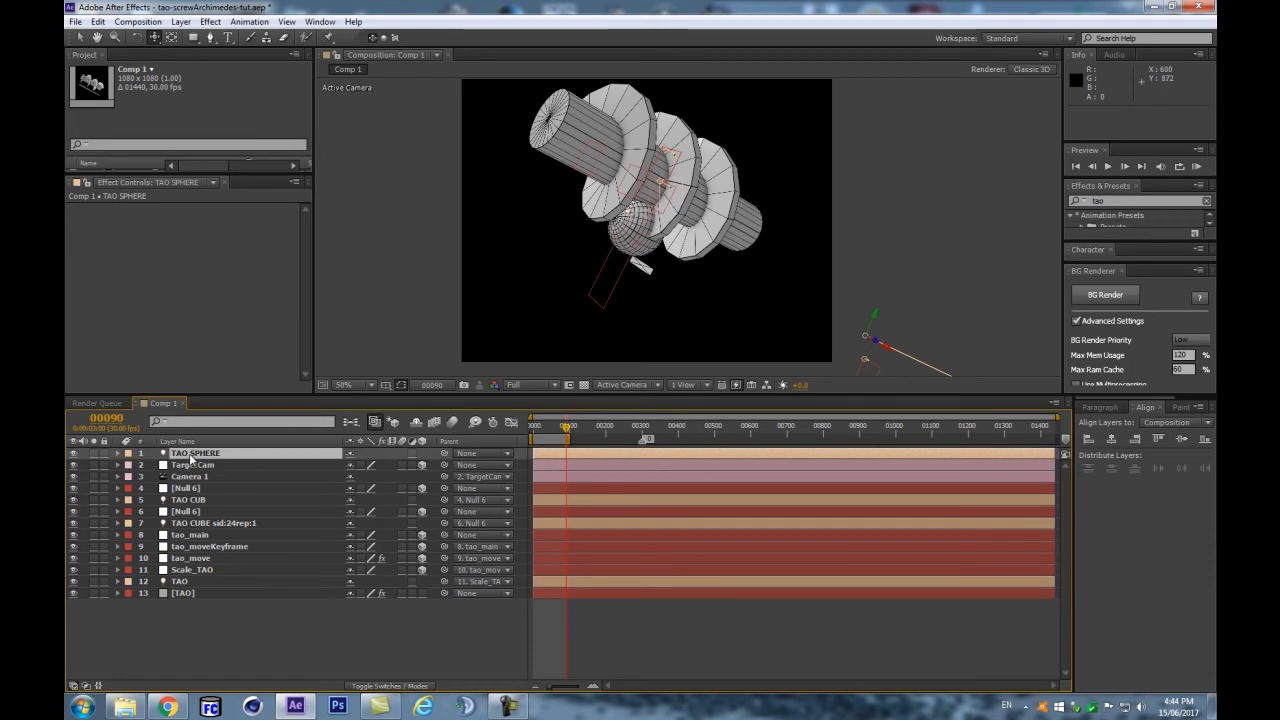
Step: Rename the TAO CUB light as TAO CUBE
click(201, 502)
key(Return)
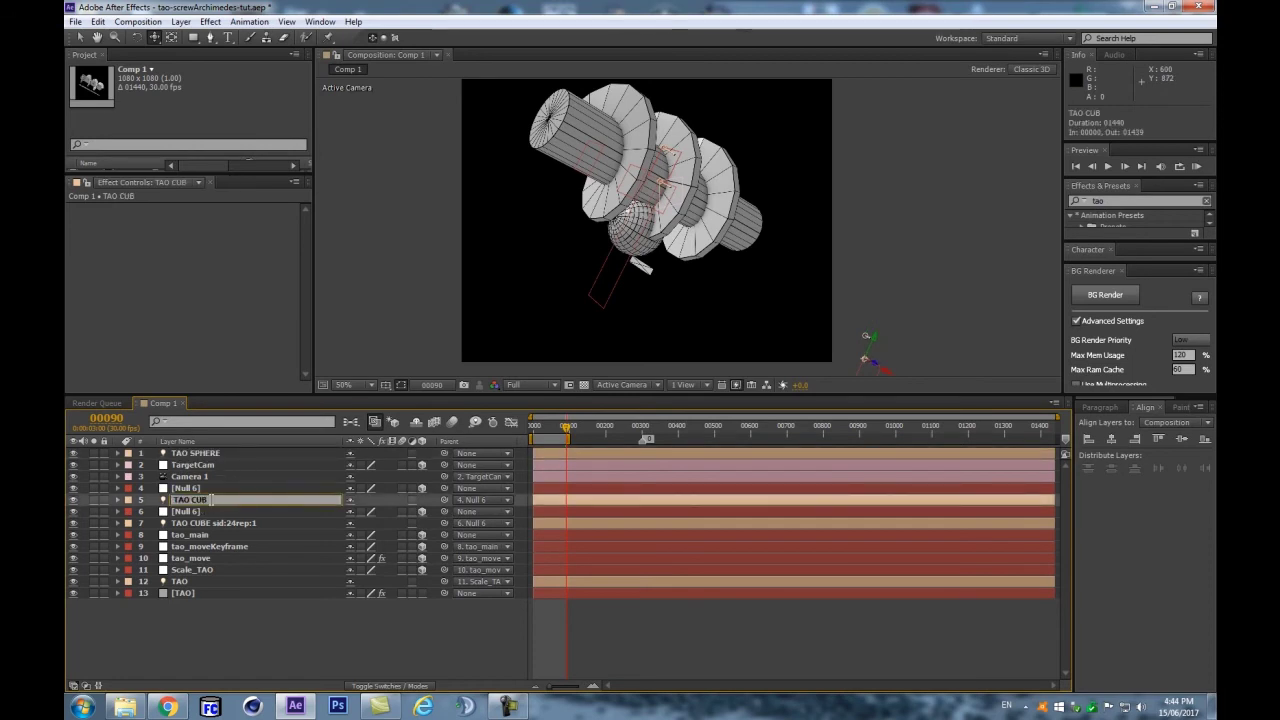
text(E)
key(Return)
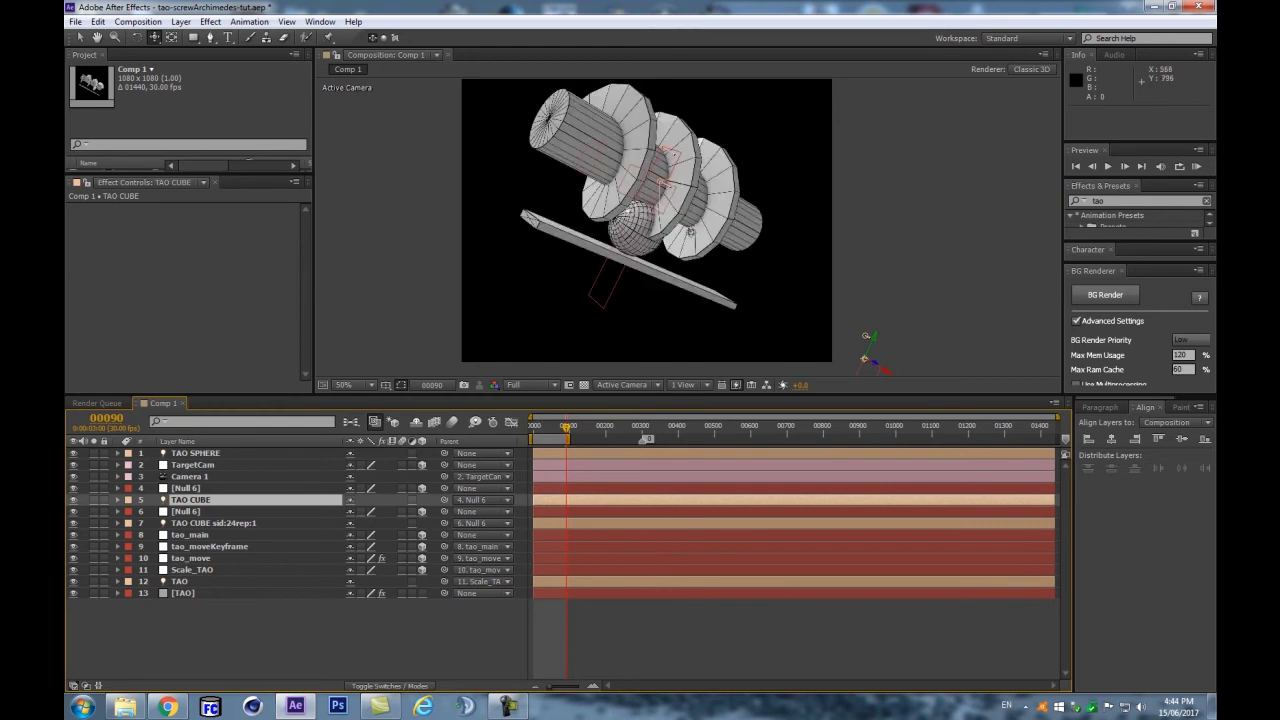
Step: Reveal the TAO SPHERE light's Light Options, try a different Radius, and undo that change
key(period)
click(209, 454)
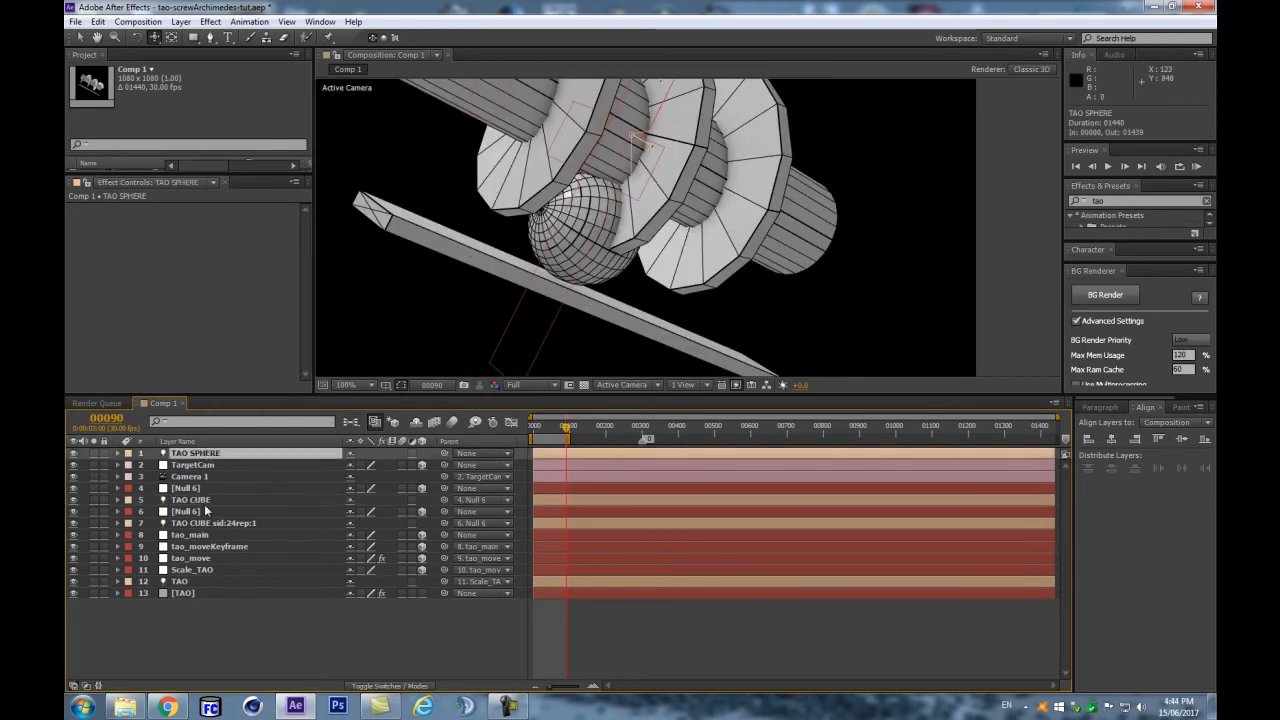
key(a)
key(a)
drag(355, 535, 362, 571)
key(ctrl+z)
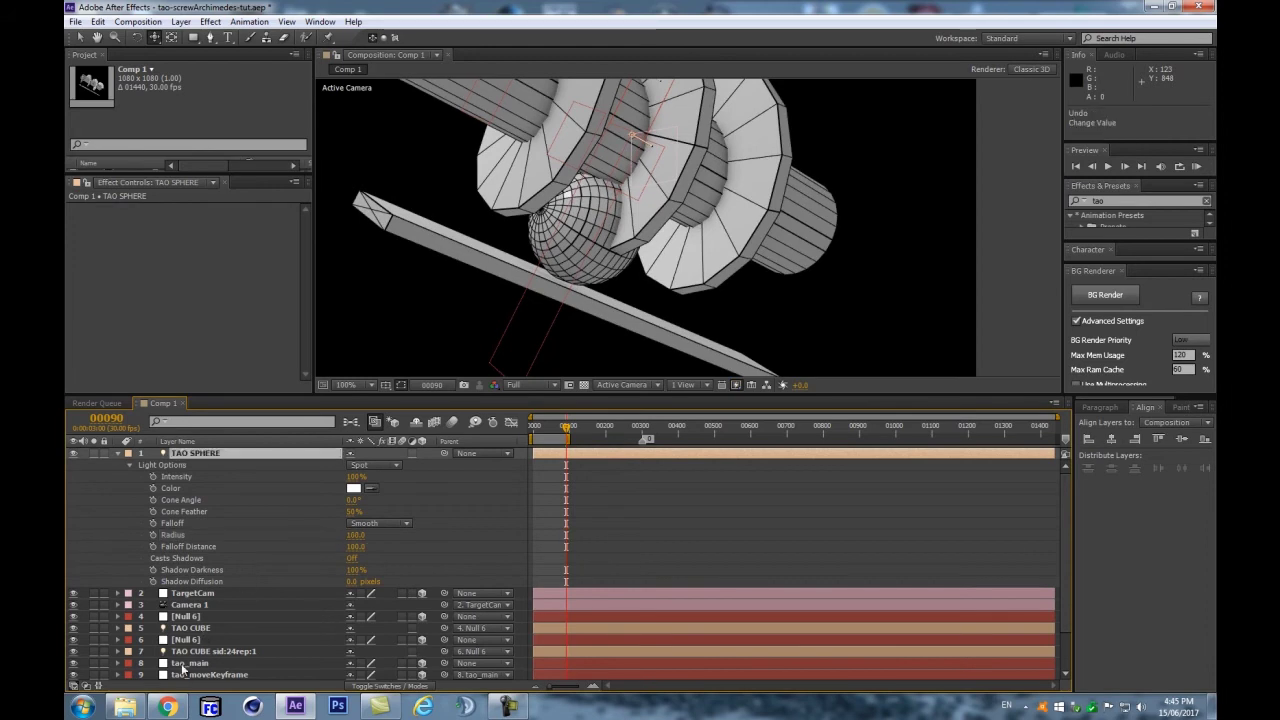
Step: Enable Size from Radius for the Tao effect's Paths from TAO Lights, and set the TAO SPHERE light's Radius to 71
scroll(183, 664, down, 2)
click(182, 673)
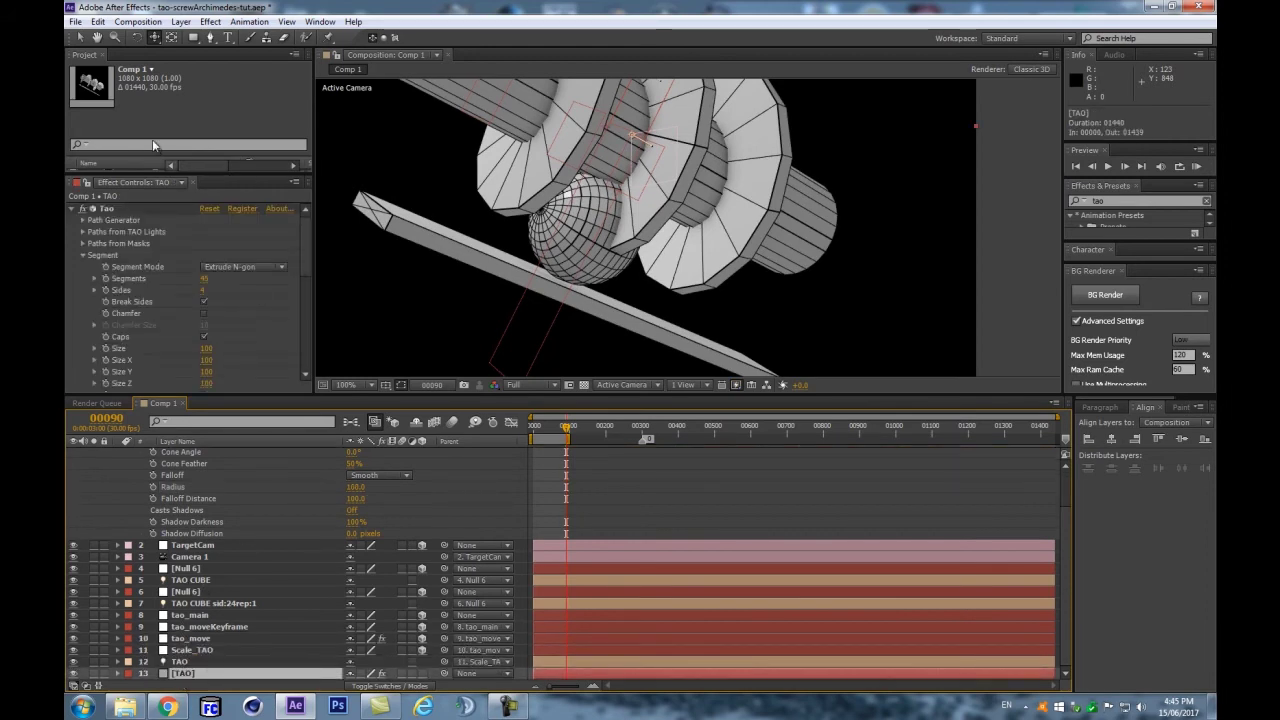
click(84, 233)
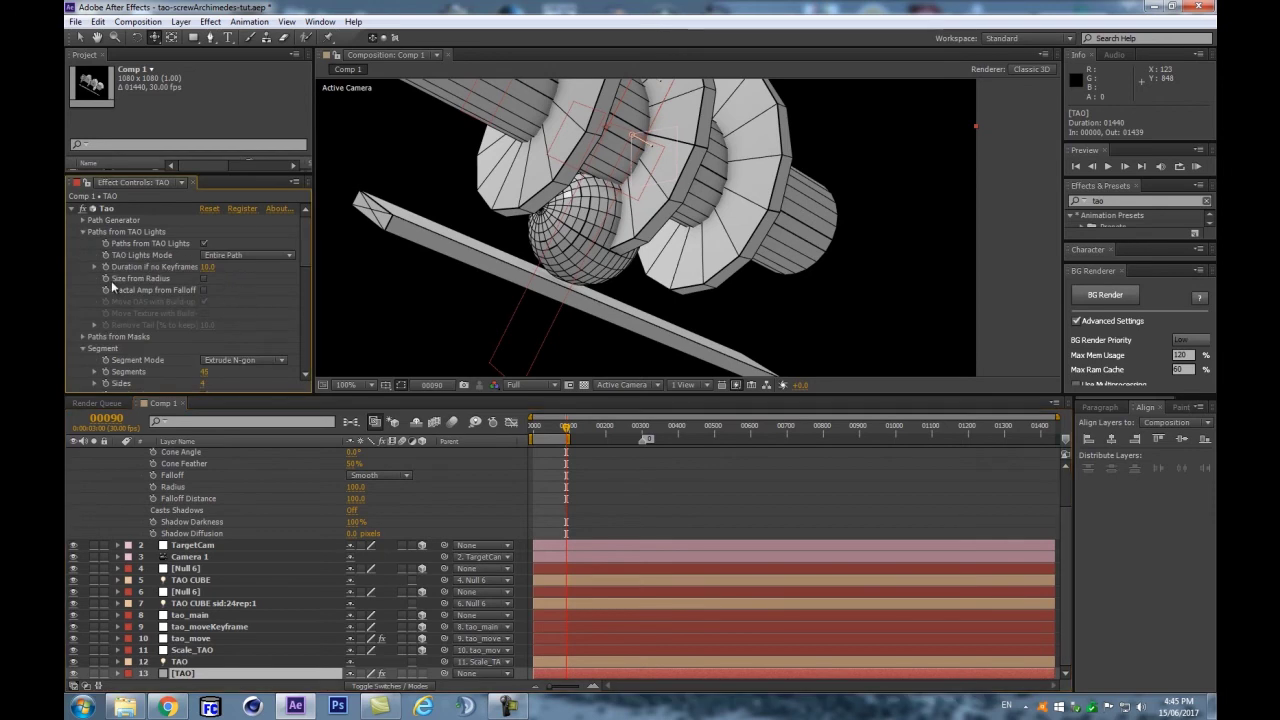
click(206, 279)
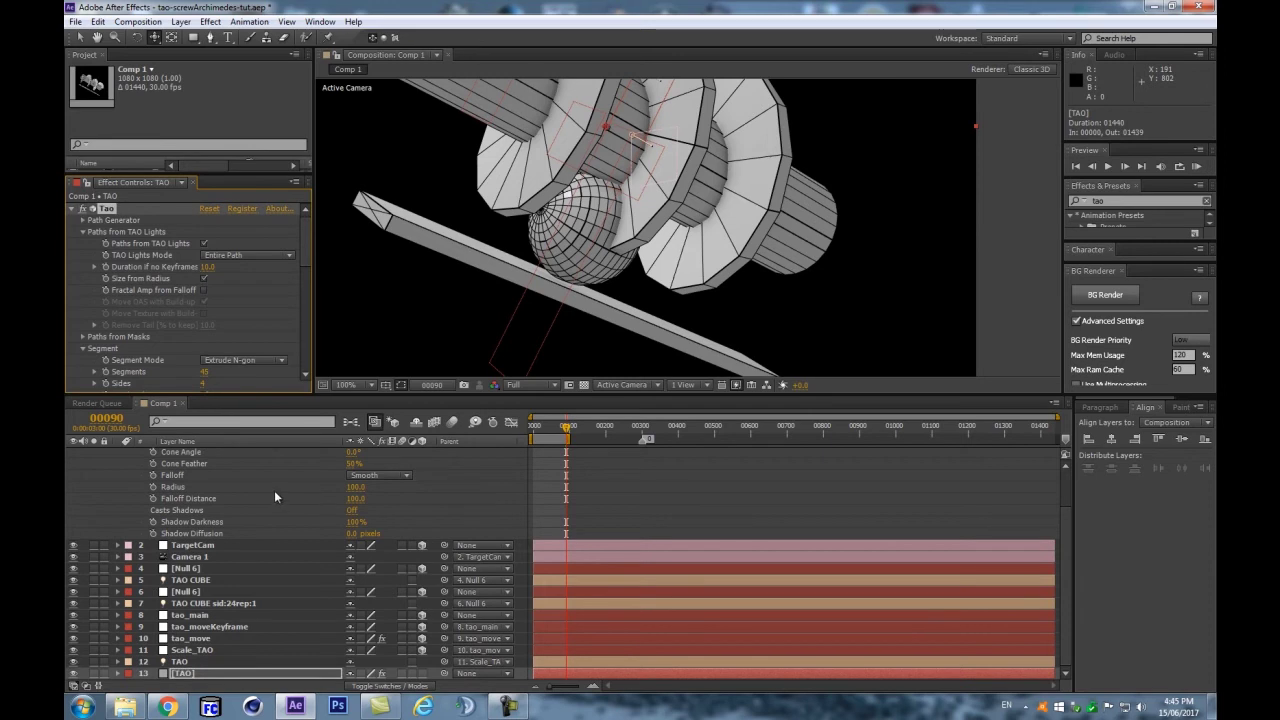
scroll(276, 497, up, 3)
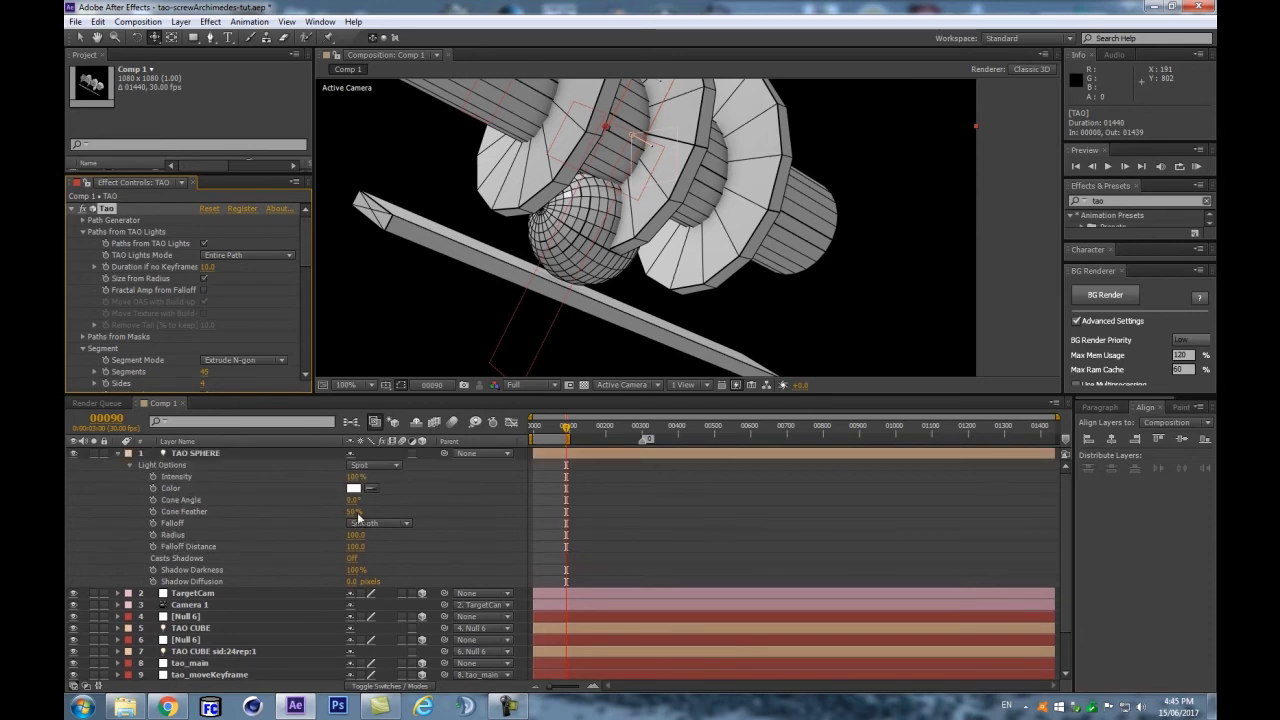
drag(356, 535, 332, 536)
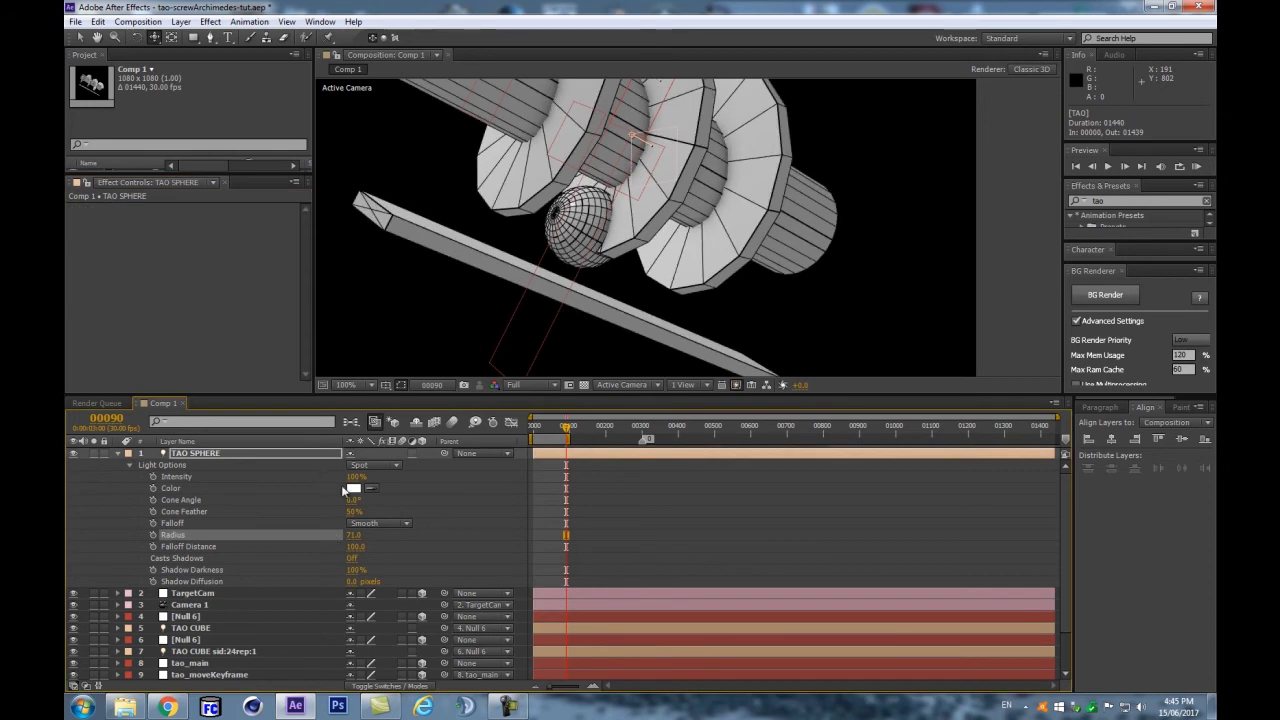
Step: Reposition the TAO SPHERE light between screw and bar, with Y at 752 and Z at 1637, keeping X at 540
key(p)
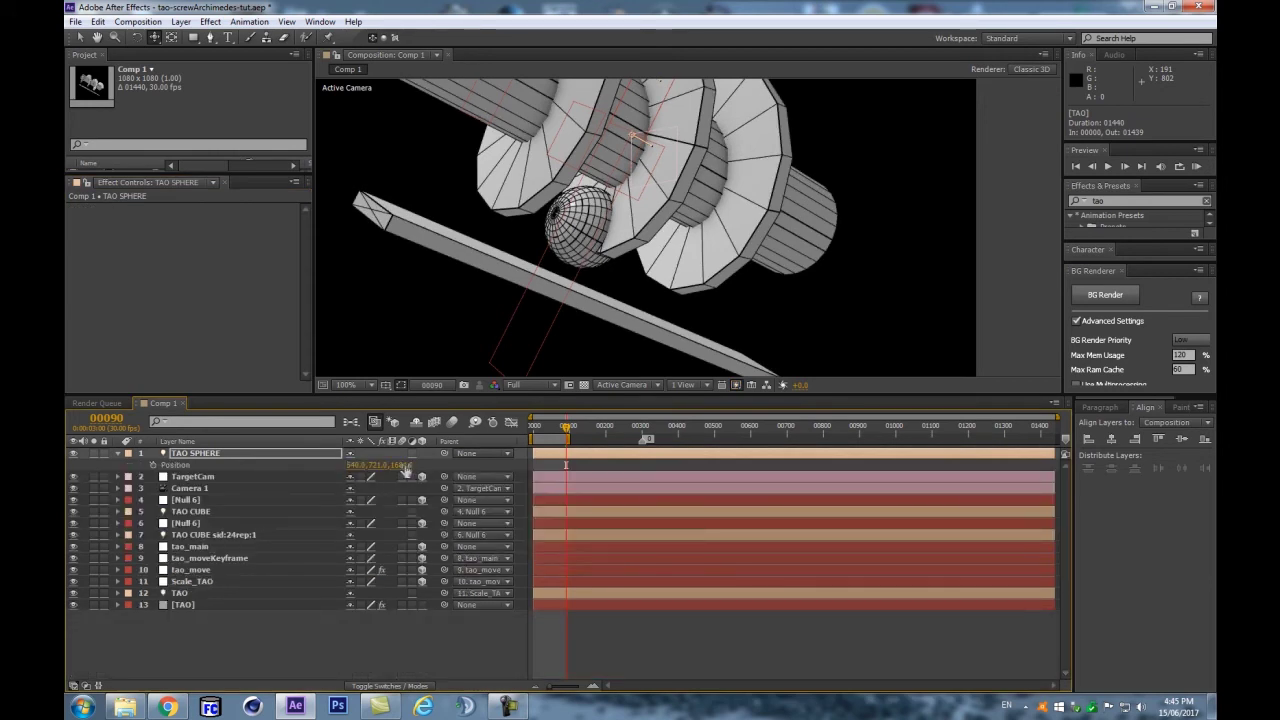
drag(353, 475, 331, 470)
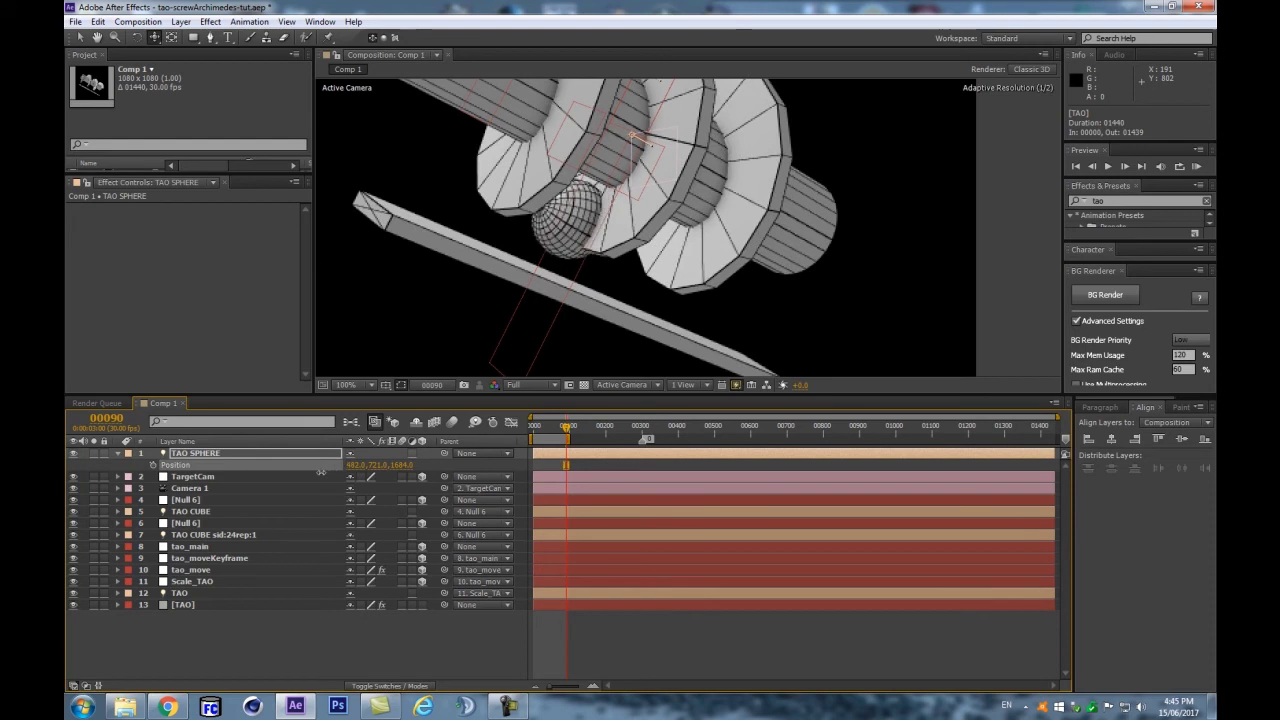
key(ctrl+z)
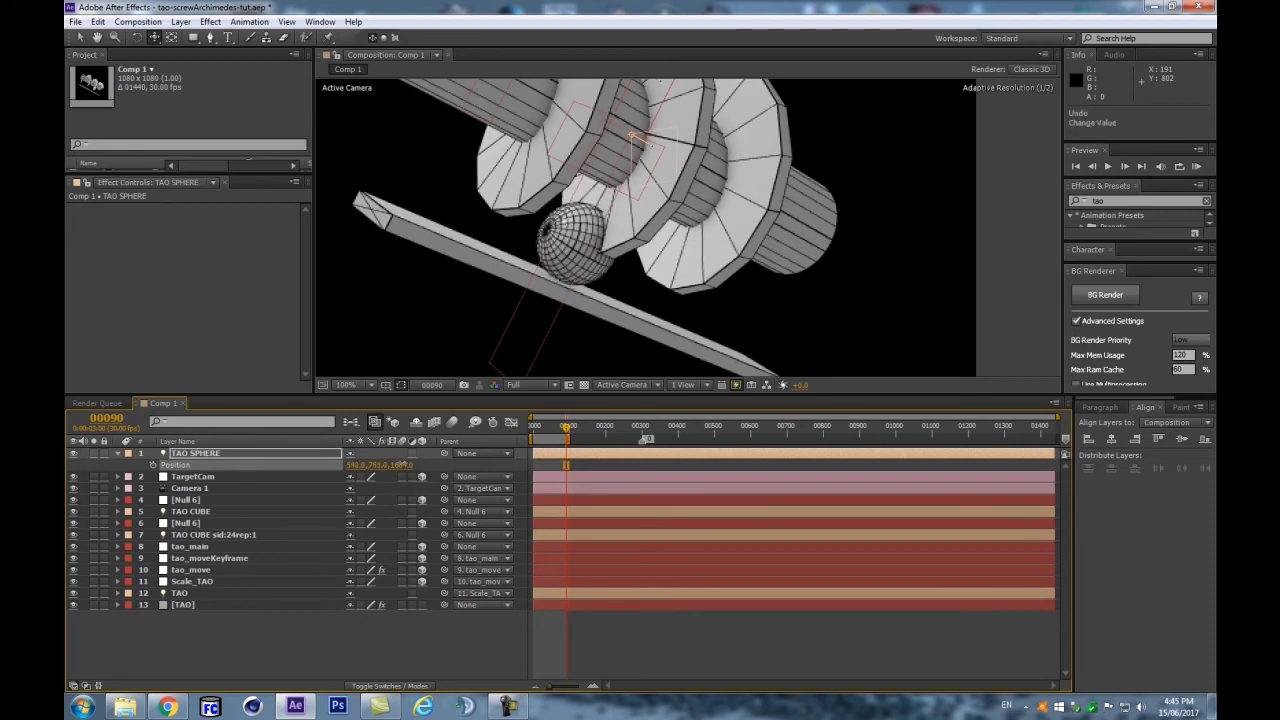
drag(405, 464, 404, 465)
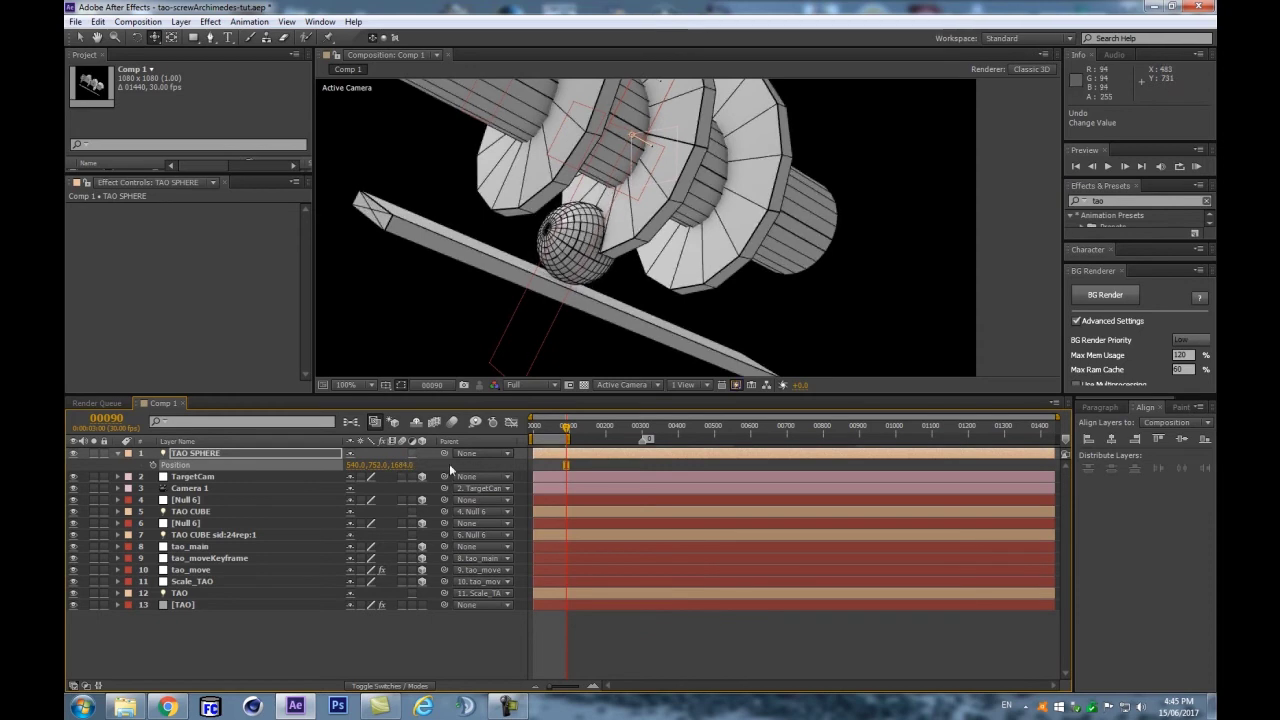
drag(387, 468, 371, 470)
scroll(562, 242, down, 2)
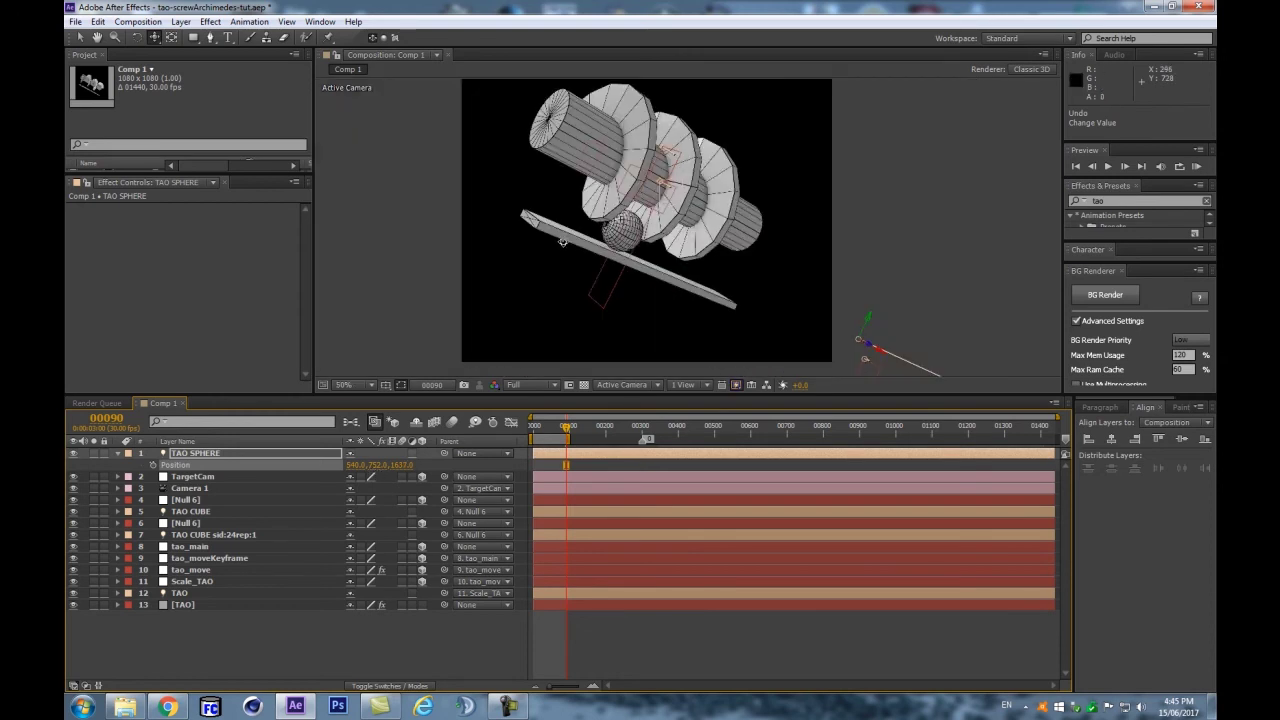
Step: Check the sphere's fit between the screw and the bar, scrubbing the timeline to frame 89
click(337, 643)
scroll(800, 224, up, 2)
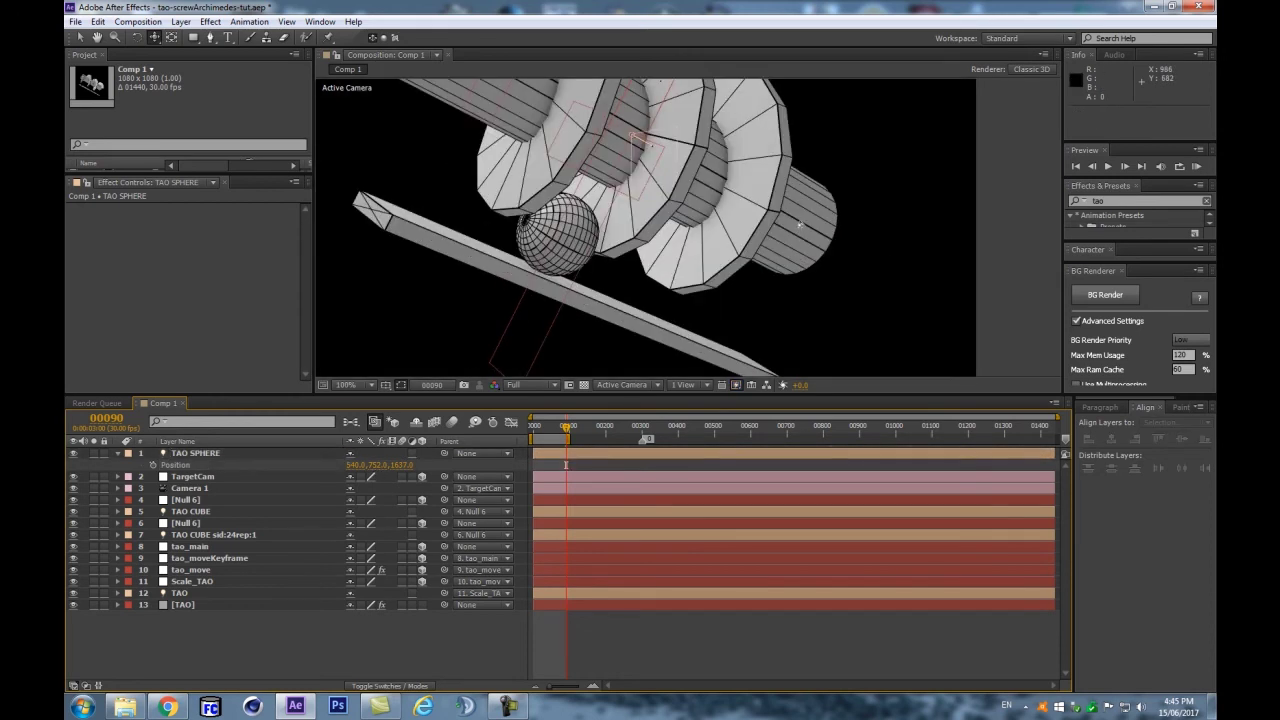
scroll(732, 256, down, 2)
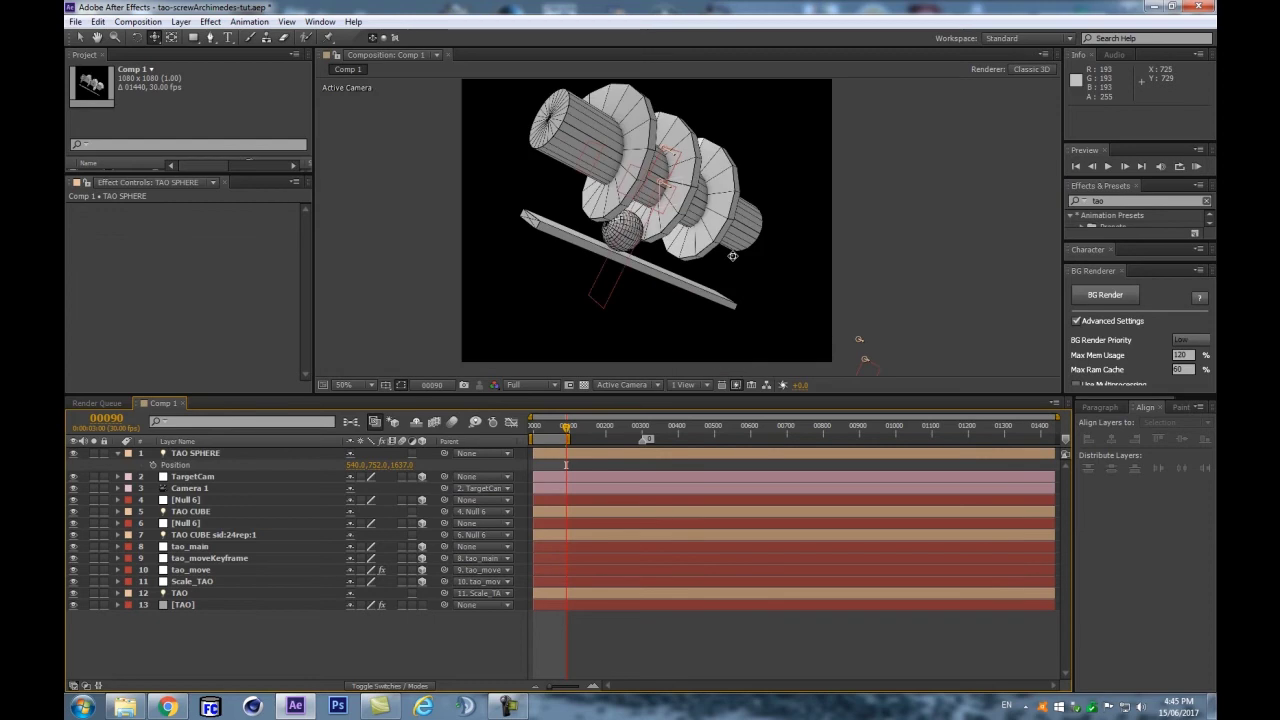
mouse_move(566, 428)
mouse_down()
mouse_move(585, 433)
mouse_move(545, 444)
mouse_move(574, 431)
mouse_up()
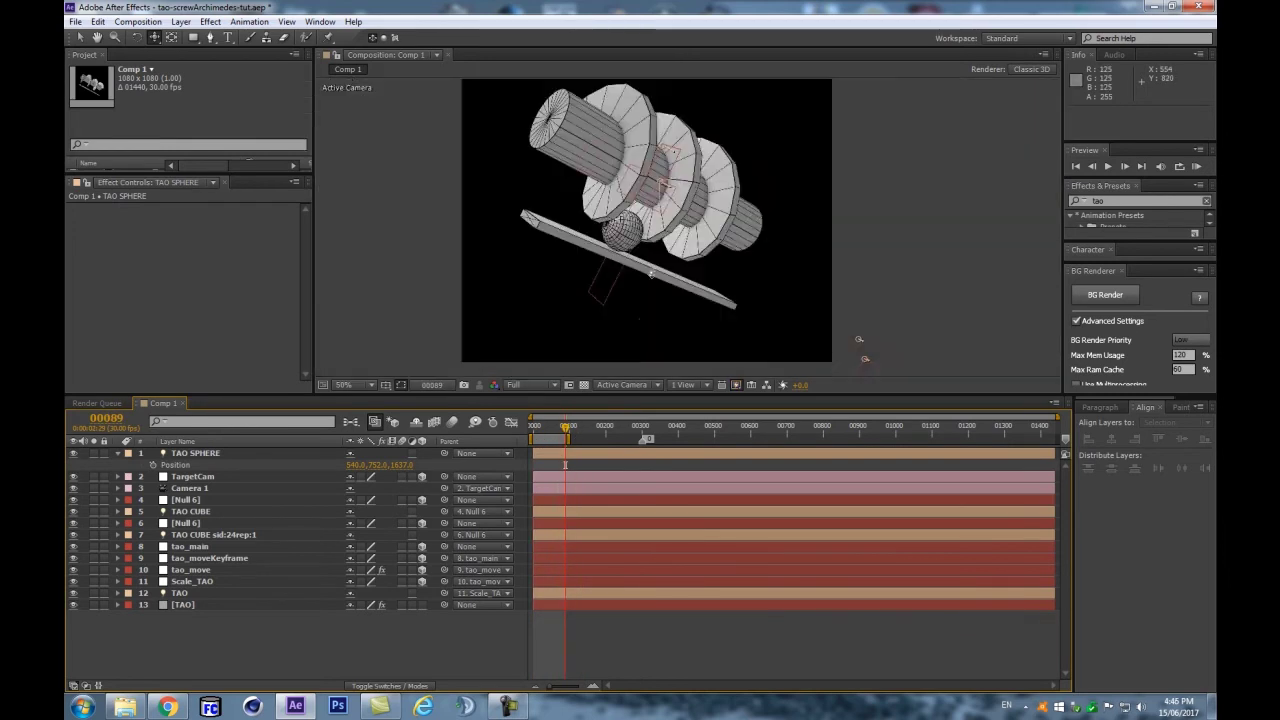
Step: Expand the Image Based Lighting settings under Material & Lighting in the TAO layer's Tao effect
scroll(651, 273, up, 1)
click(197, 605)
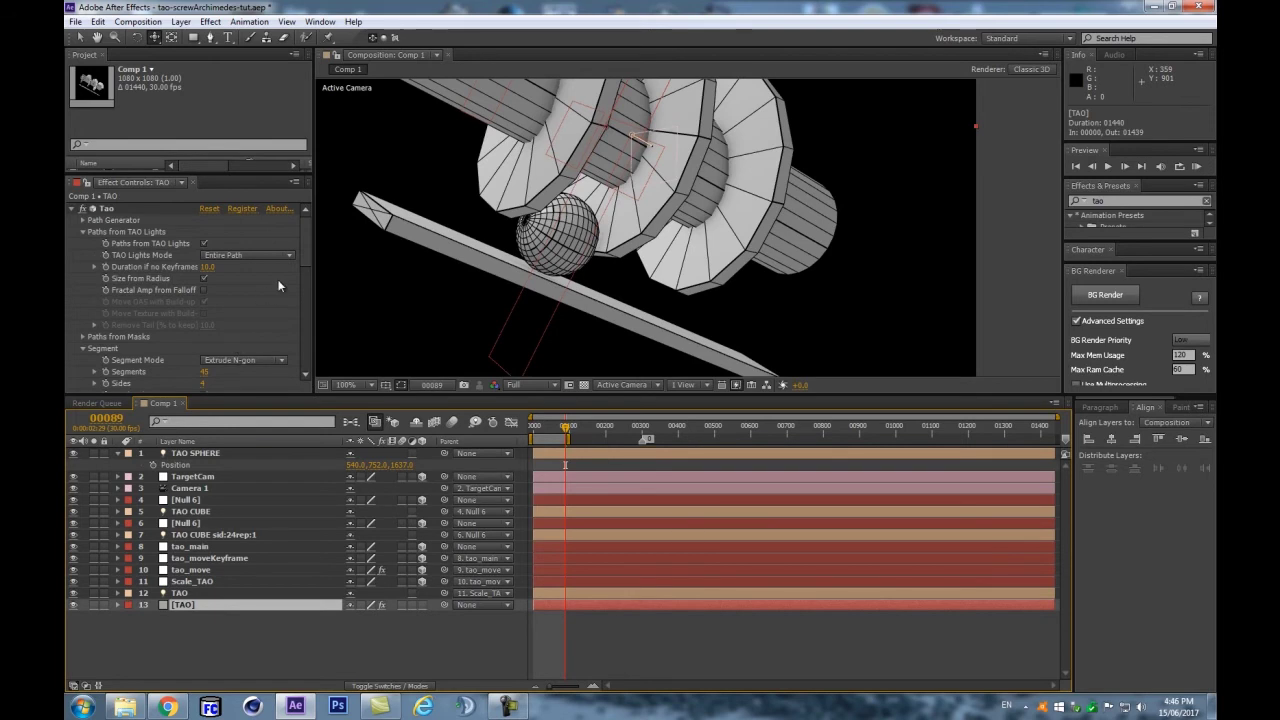
drag(307, 236, 300, 335)
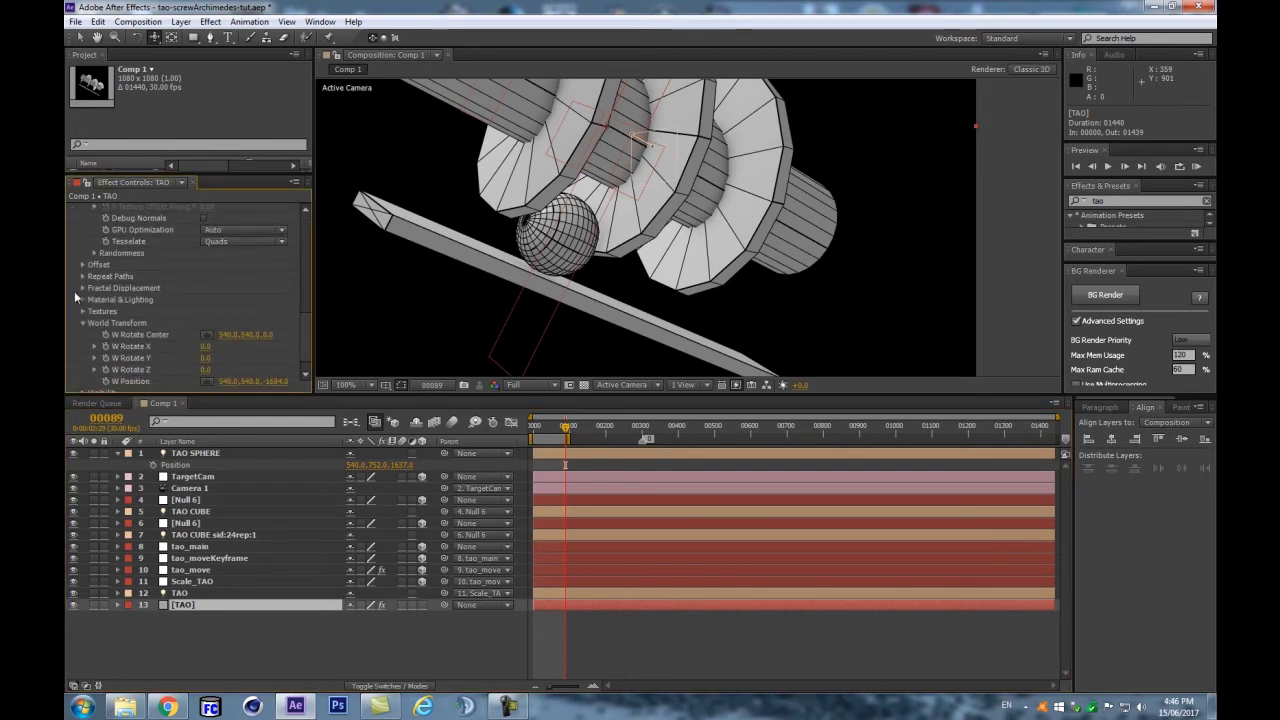
click(83, 301)
scroll(214, 334, down, 2)
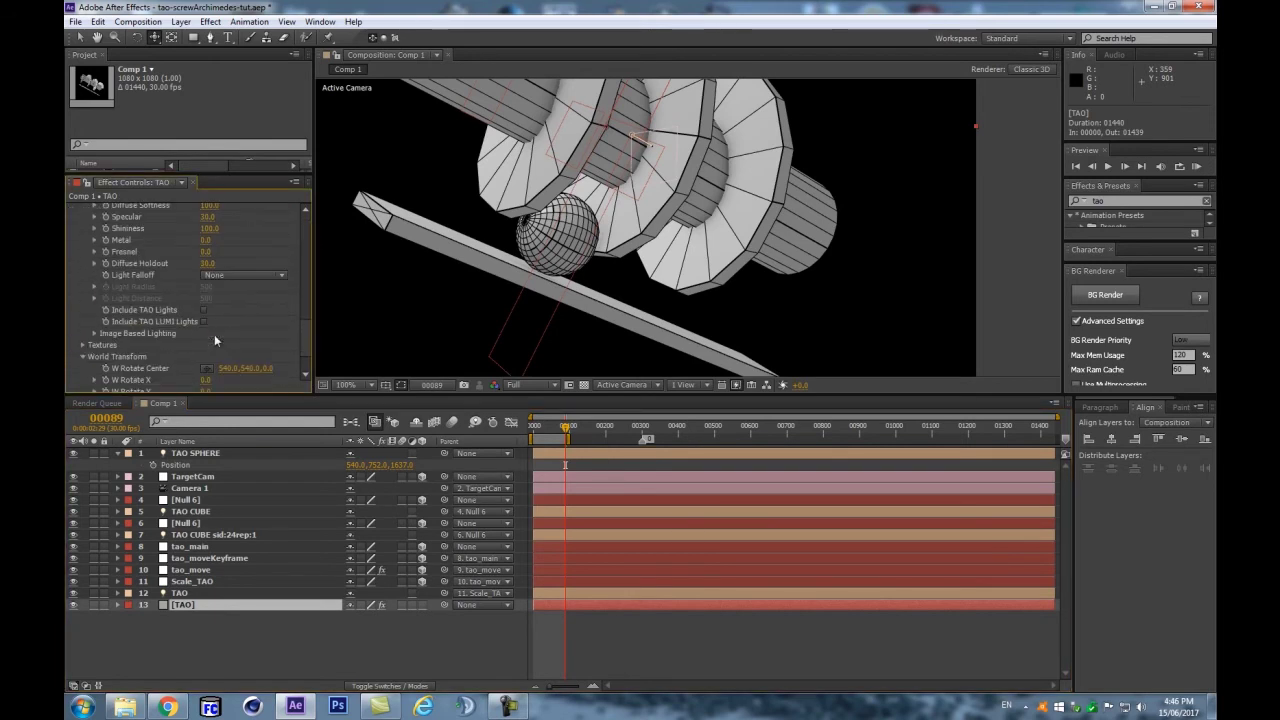
click(95, 340)
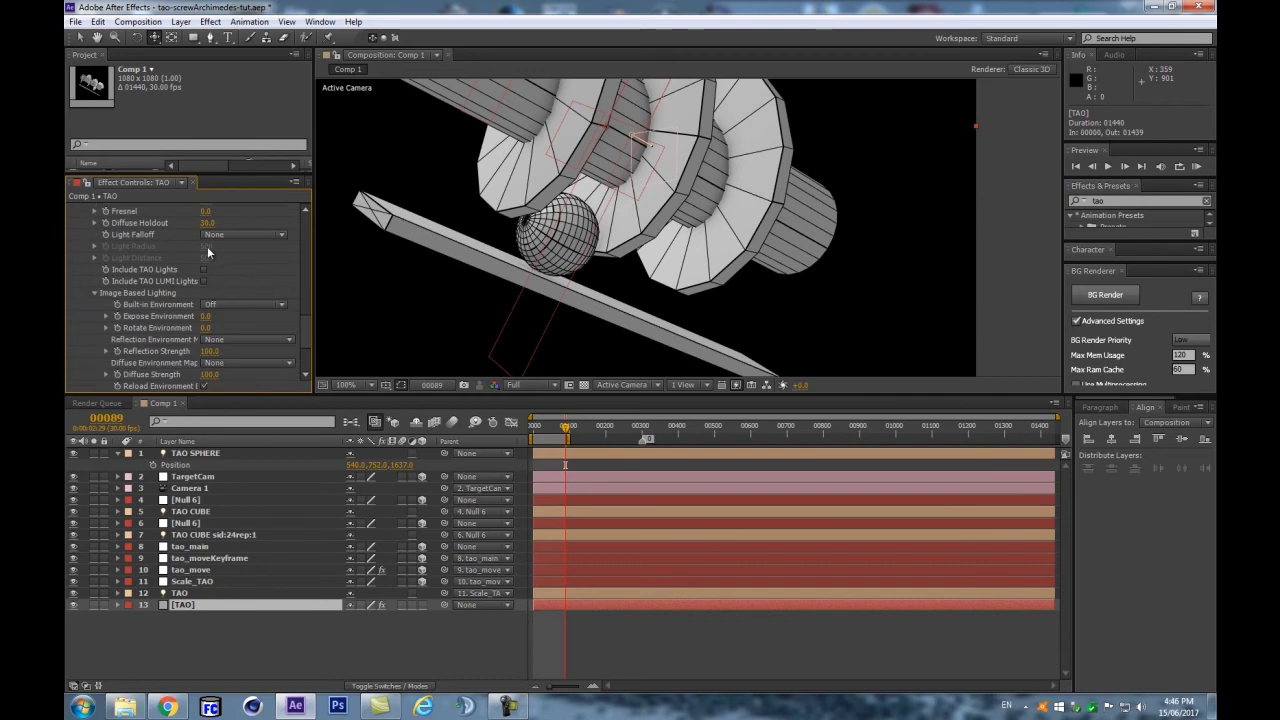
scroll(225, 280, down, 1)
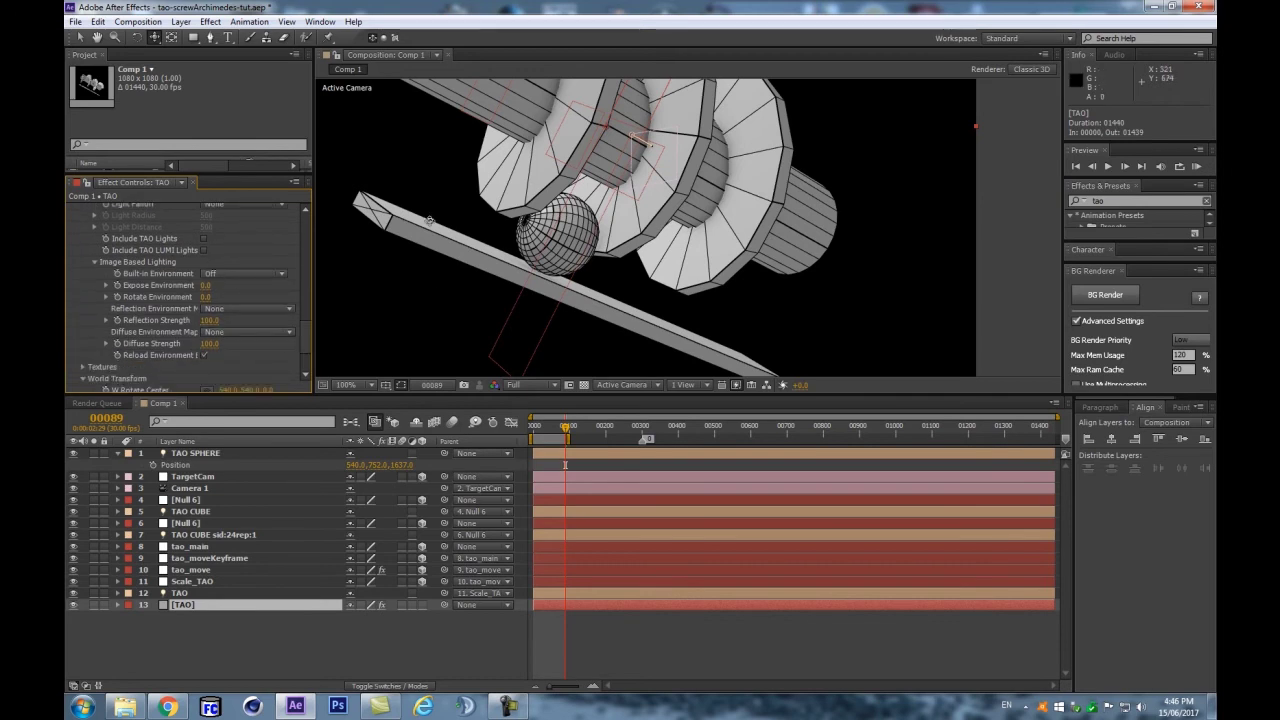
Step: Try the Graffiti Ruin and Bus Garage built-in environments for the Tao effect, and settle on Industrial Room
click(234, 271)
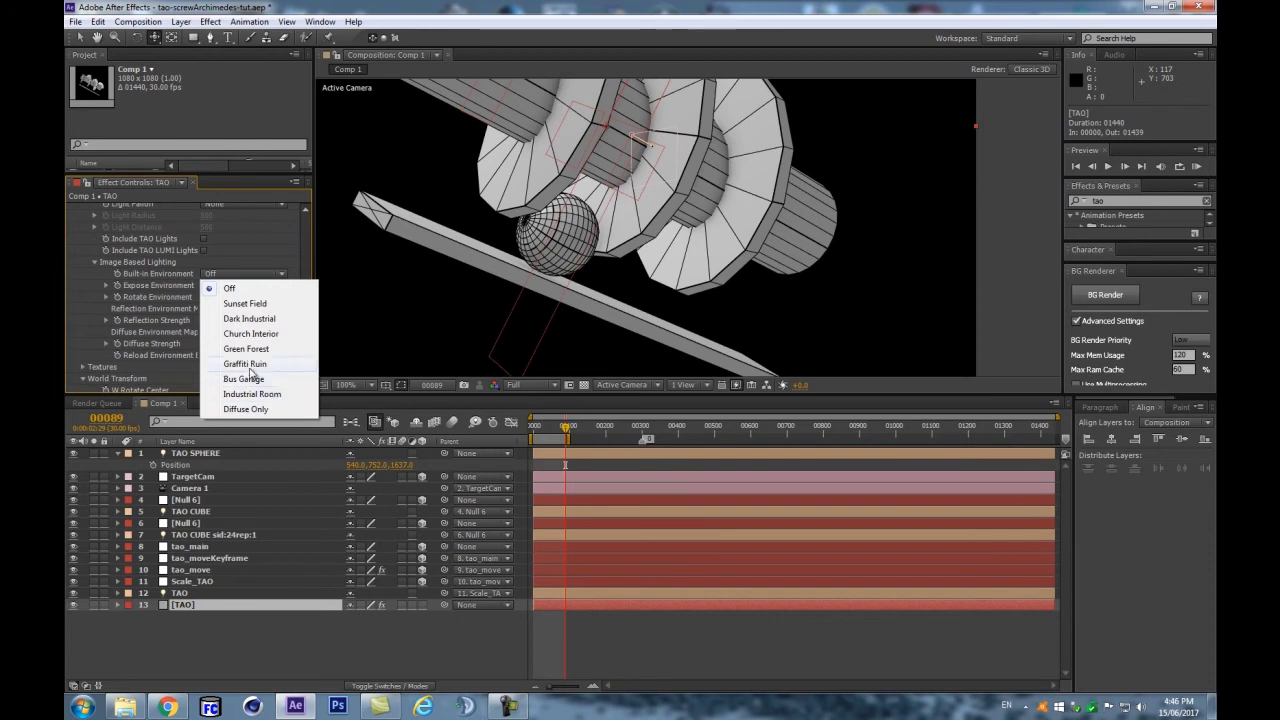
click(249, 366)
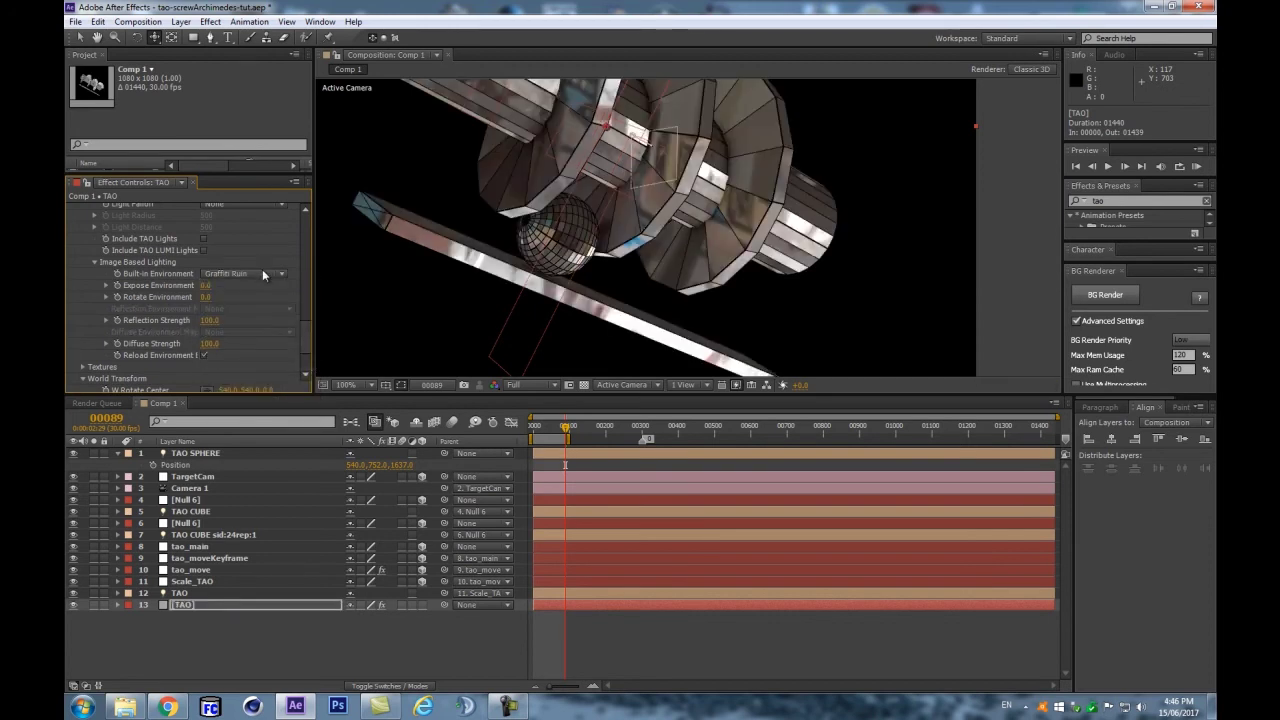
click(262, 272)
click(236, 384)
scroll(595, 237, down, 2)
scroll(597, 237, up, 3)
click(247, 274)
click(236, 402)
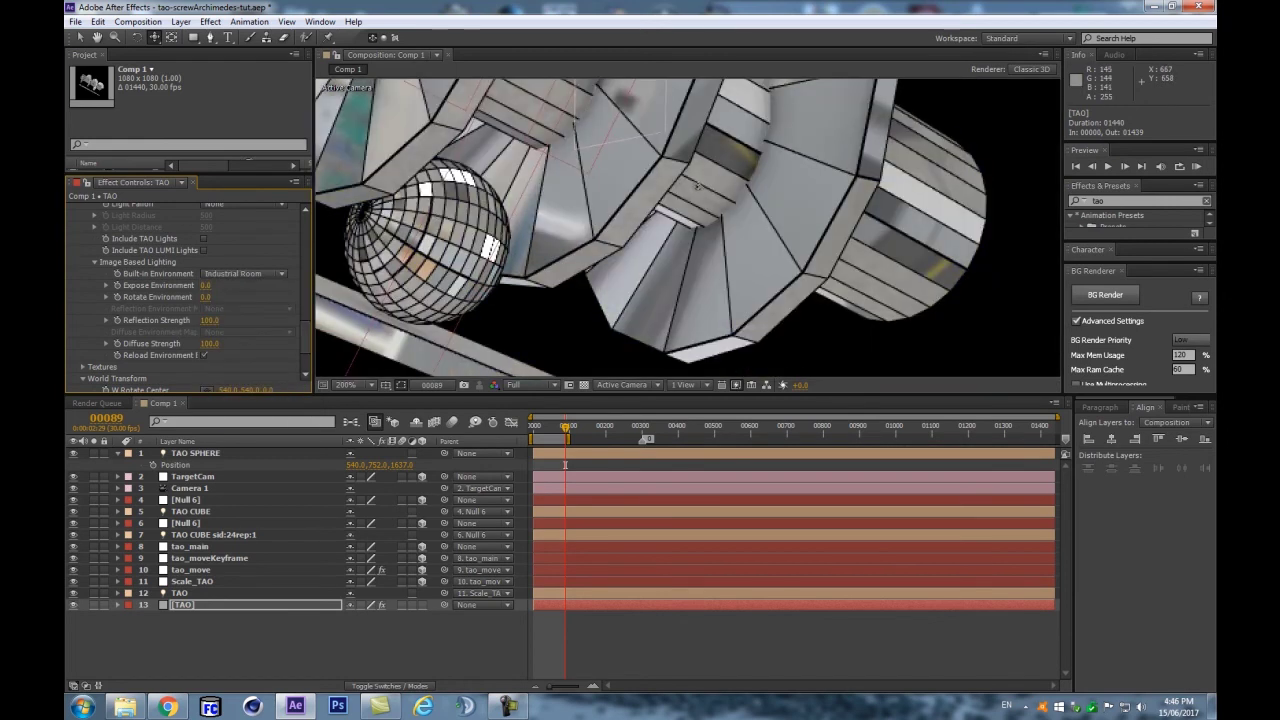
Step: Examine the environment reflections on the screw, sphere and bar up close and in the full frame
scroll(698, 185, down, 3)
scroll(744, 182, down, 1)
scroll(744, 182, up, 1)
scroll(744, 182, up, 2)
scroll(745, 183, down, 2)
drag(745, 183, 684, 214)
scroll(684, 214, up, 1)
scroll(684, 214, down, 1)
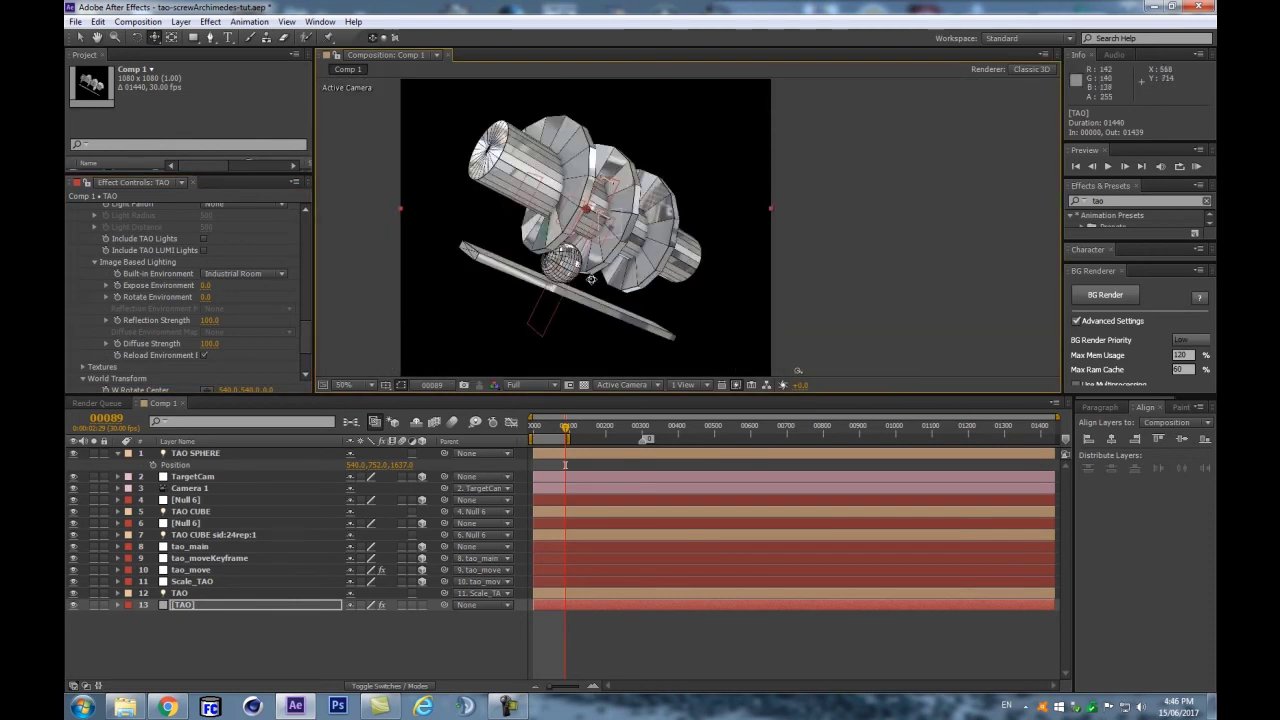
click(325, 660)
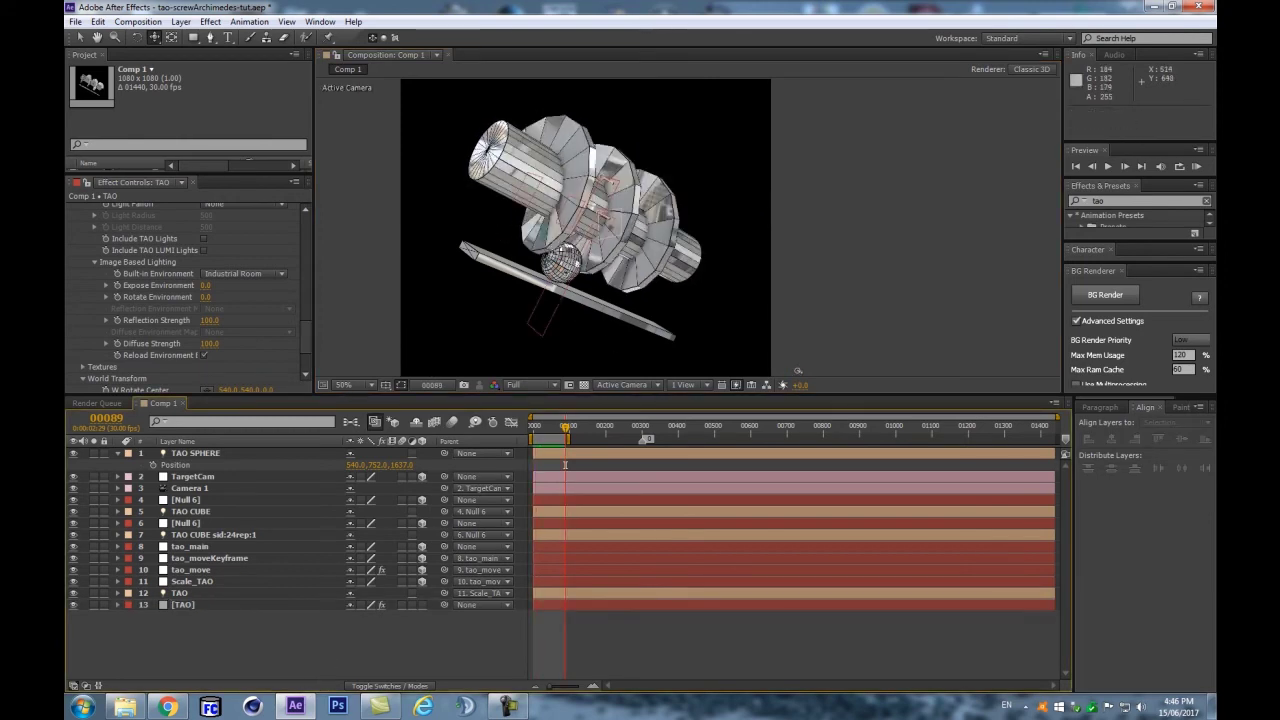
scroll(597, 233, up, 2)
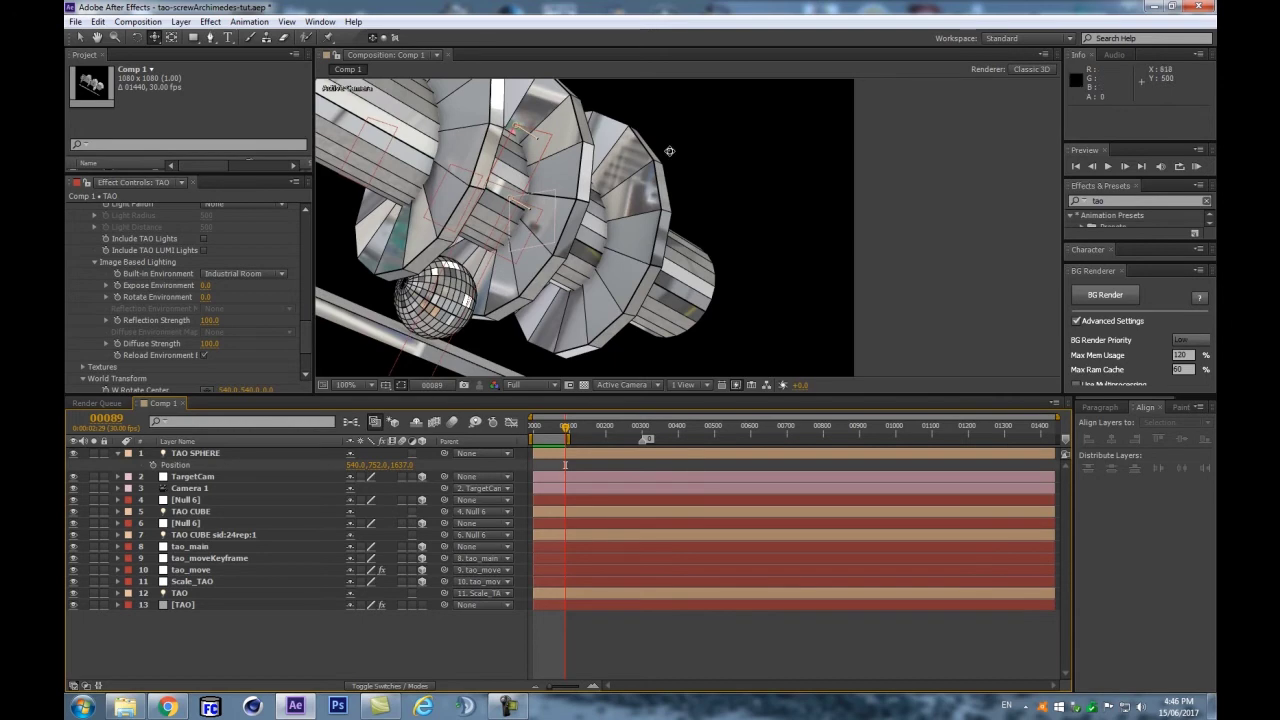
Step: Rename the TAO light layer, parented to Scale_TAO, as "TAO ref:0"
scroll(570, 180, down, 2)
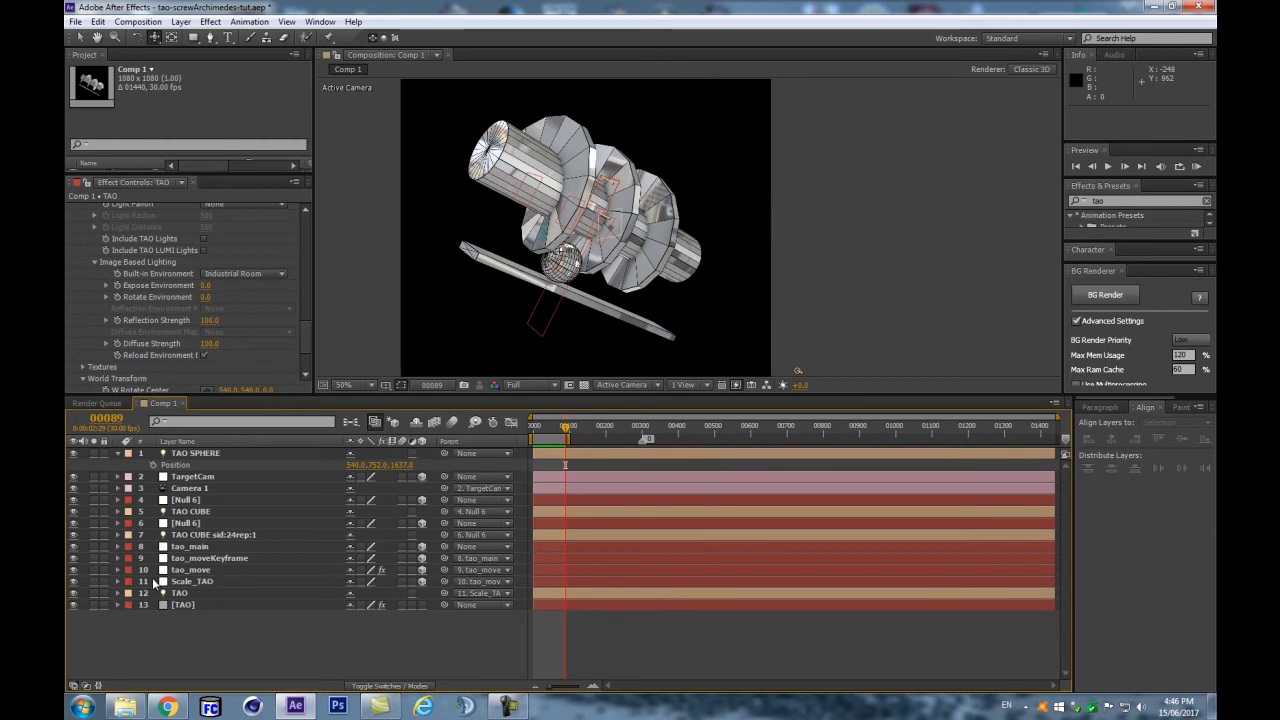
click(201, 594)
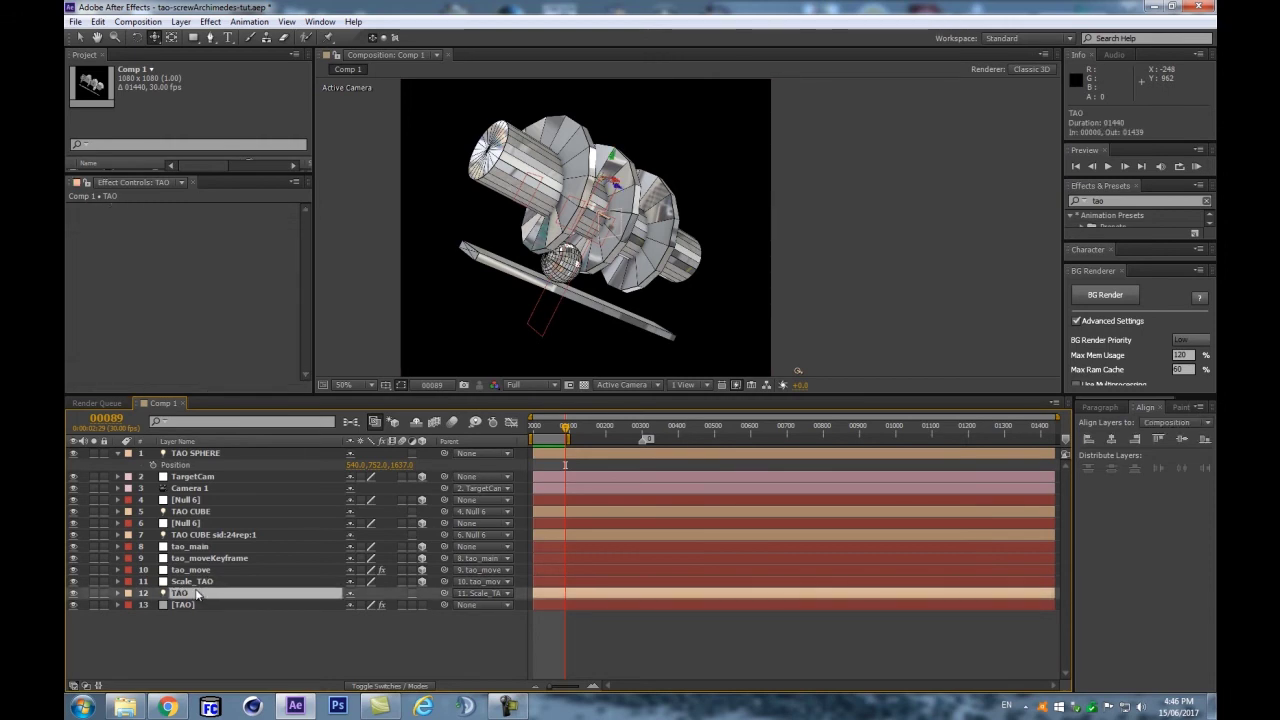
key(Return)
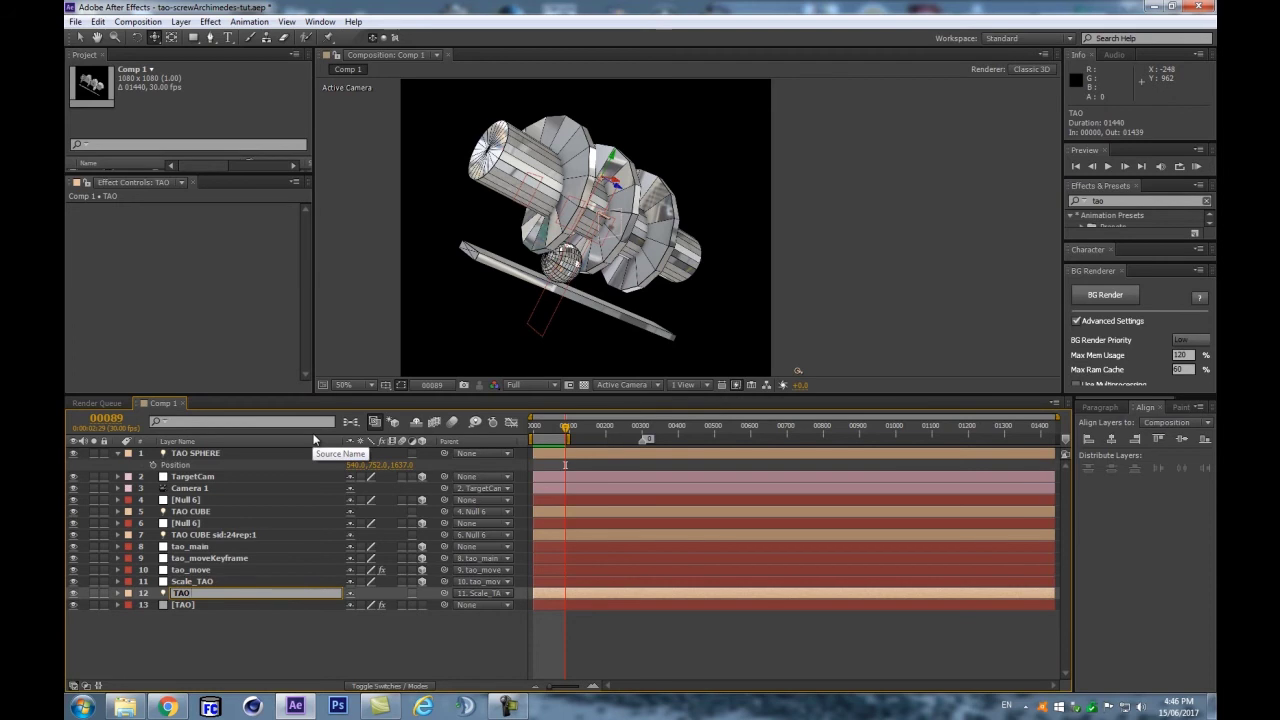
text(E)
key(Return)
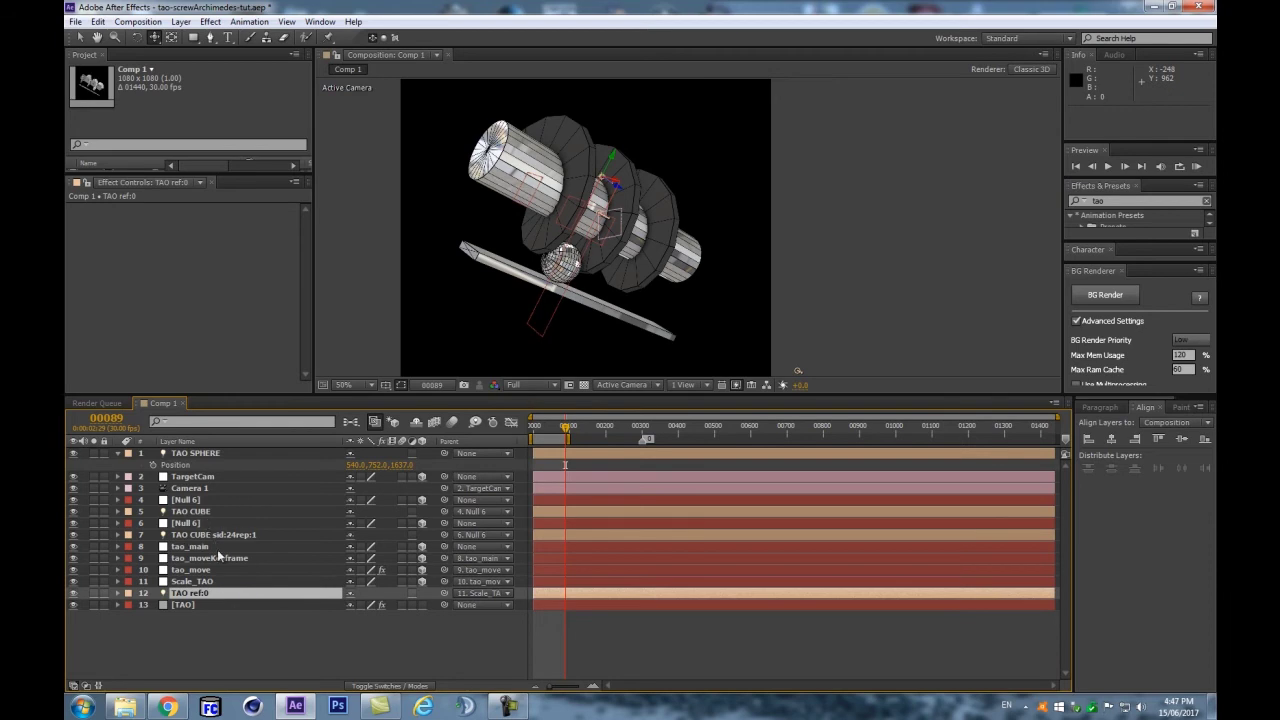
Step: Append "ref:0" to the TAO CUBE sid:24rep:1 layer's name, making it "TAO CUBE sid:24rep:1ref:0"
click(254, 535)
key(Return)
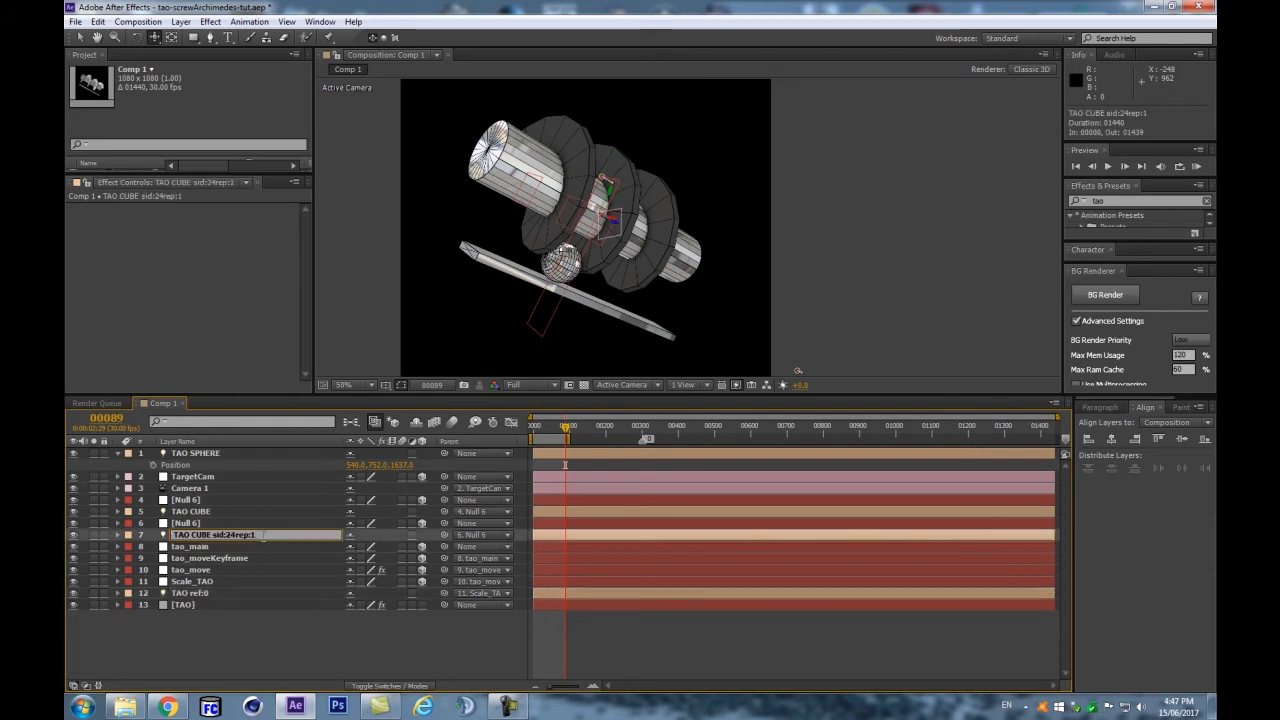
text(ref:0)
key(Return)
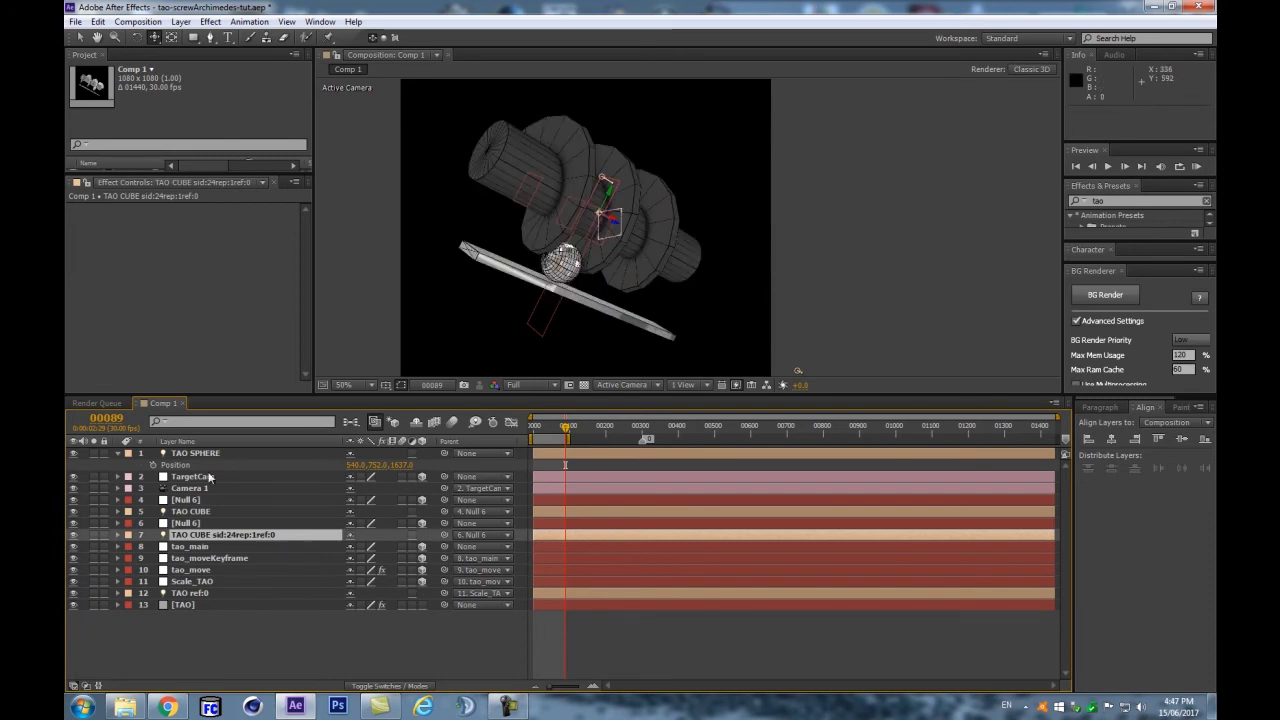
Step: Rename the TAO CUBE layer as "TAO CUBEref:0" and inspect the screw up close
click(217, 511)
key(Return)
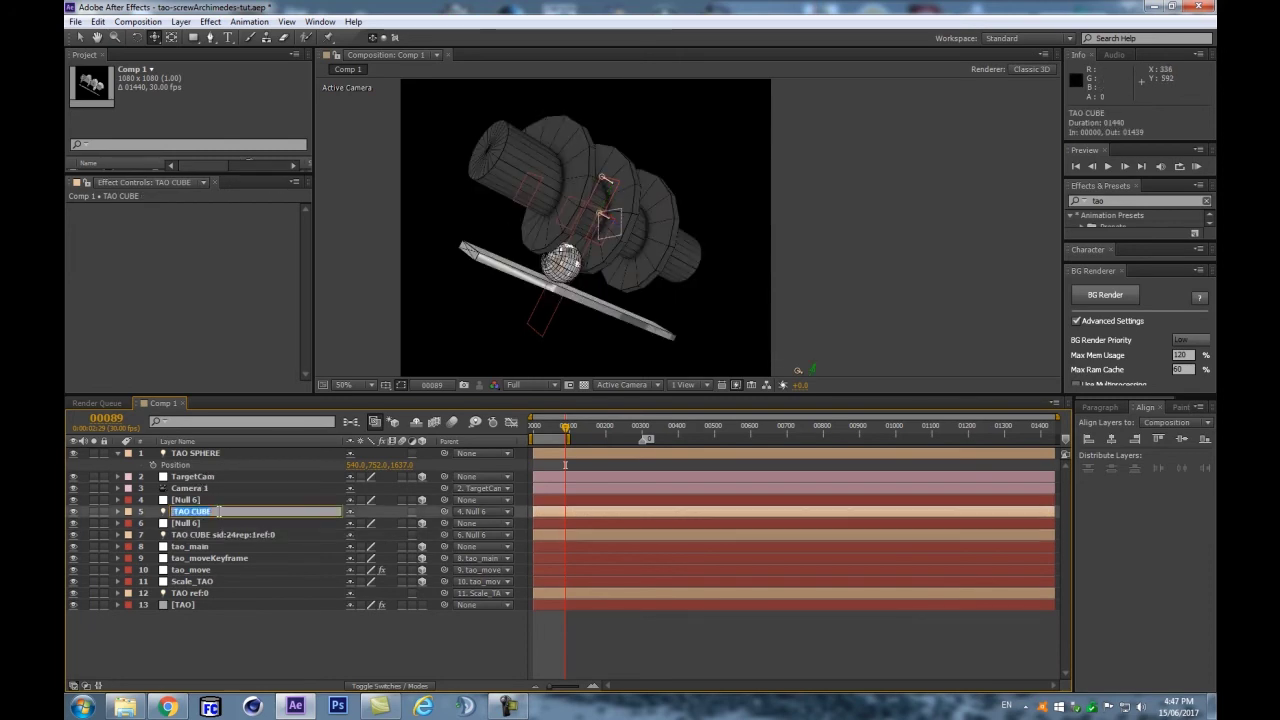
click(236, 452)
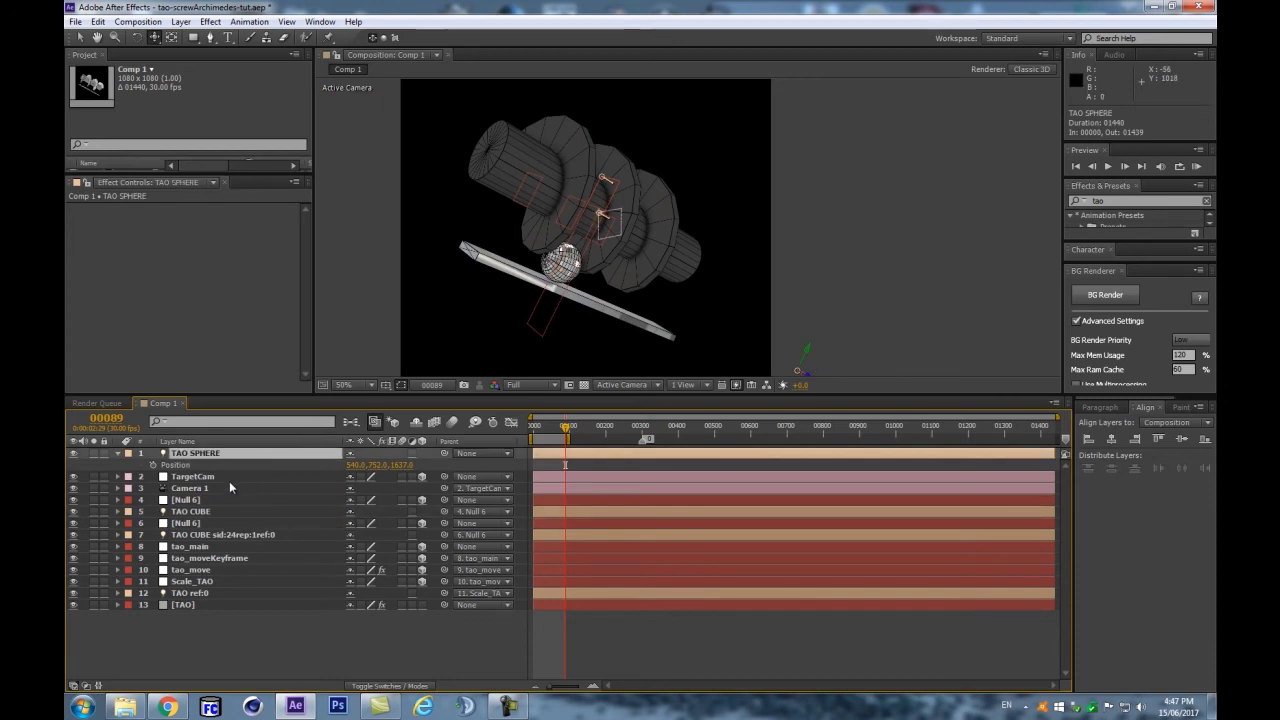
click(210, 516)
key(Return)
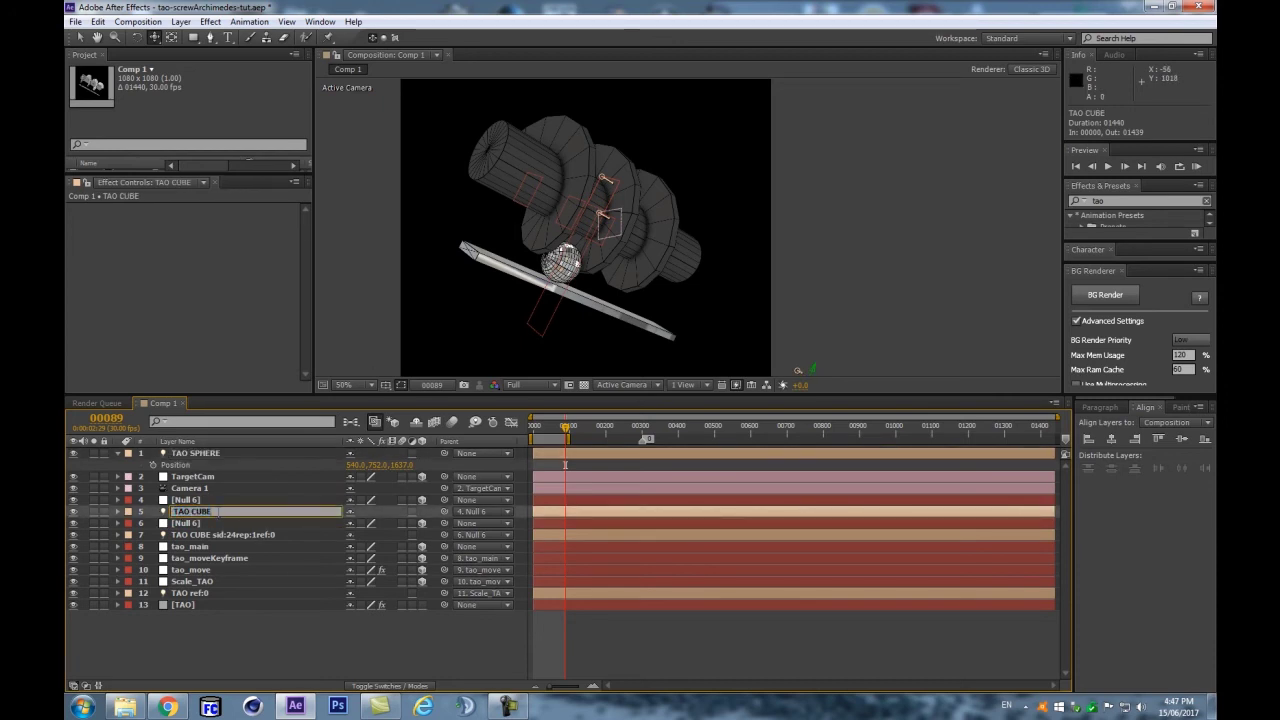
key(Return)
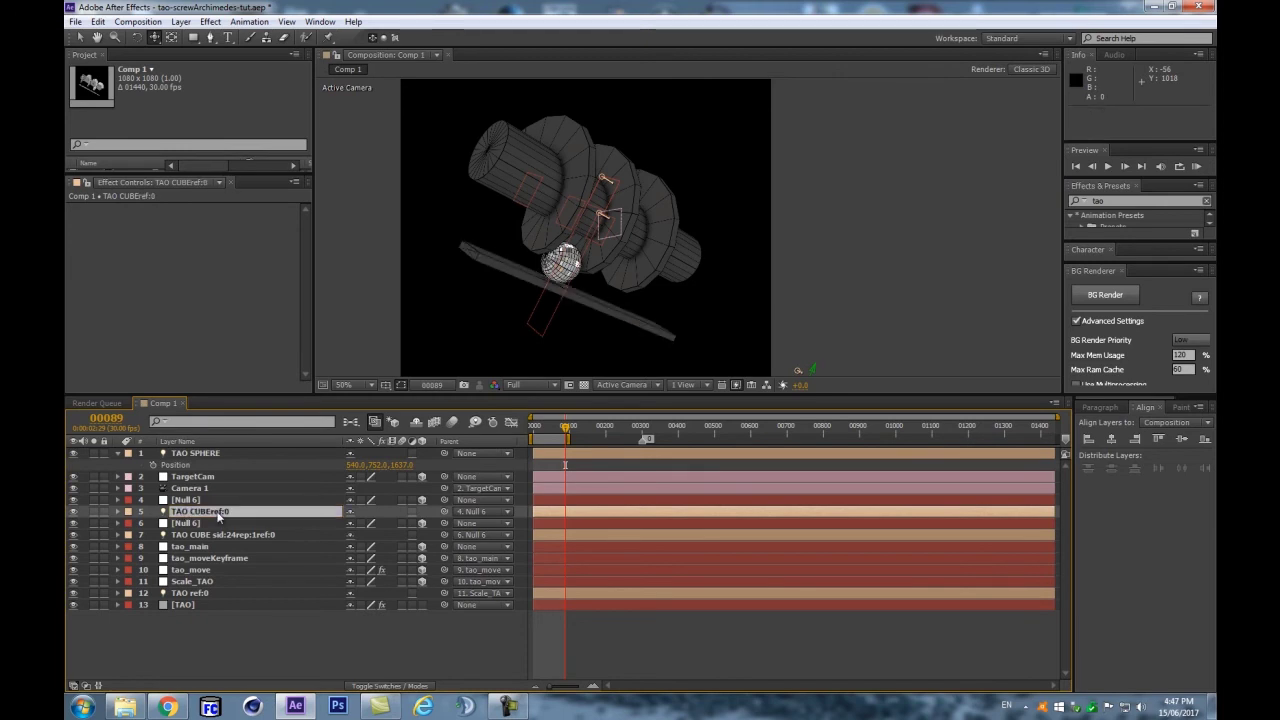
scroll(479, 295, up, 1)
scroll(479, 296, up, 1)
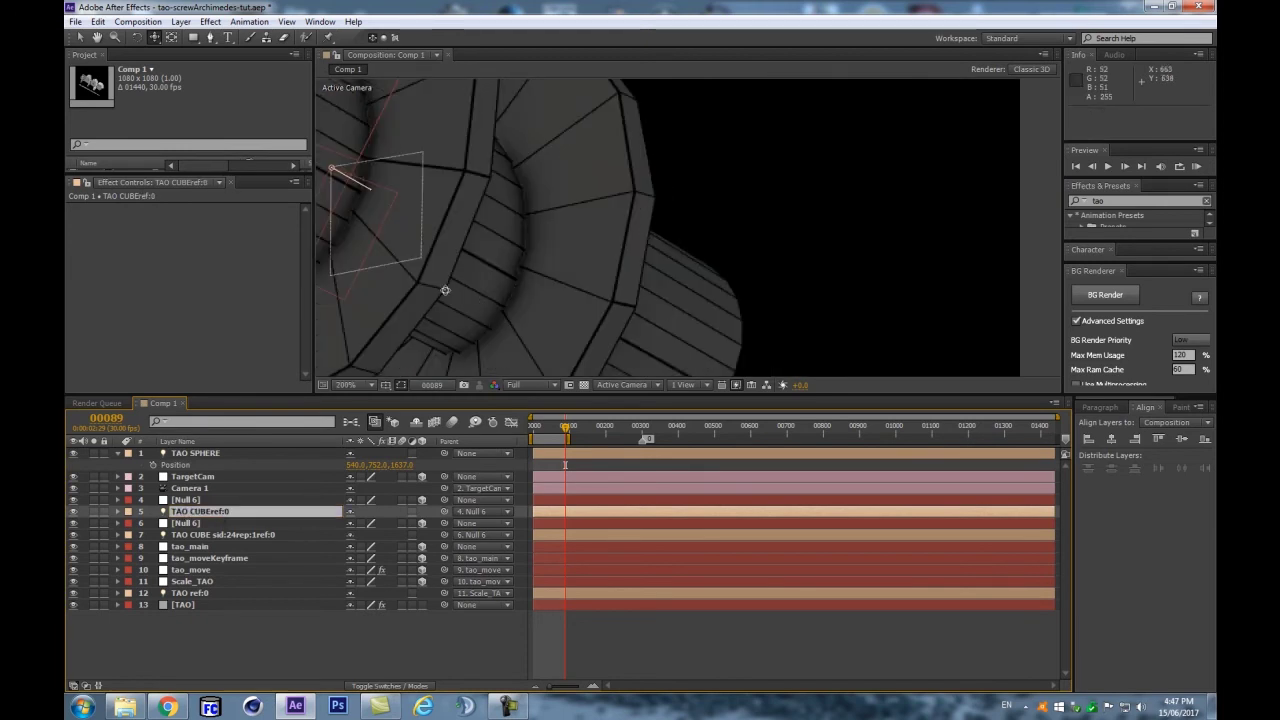
scroll(455, 286, down, 3)
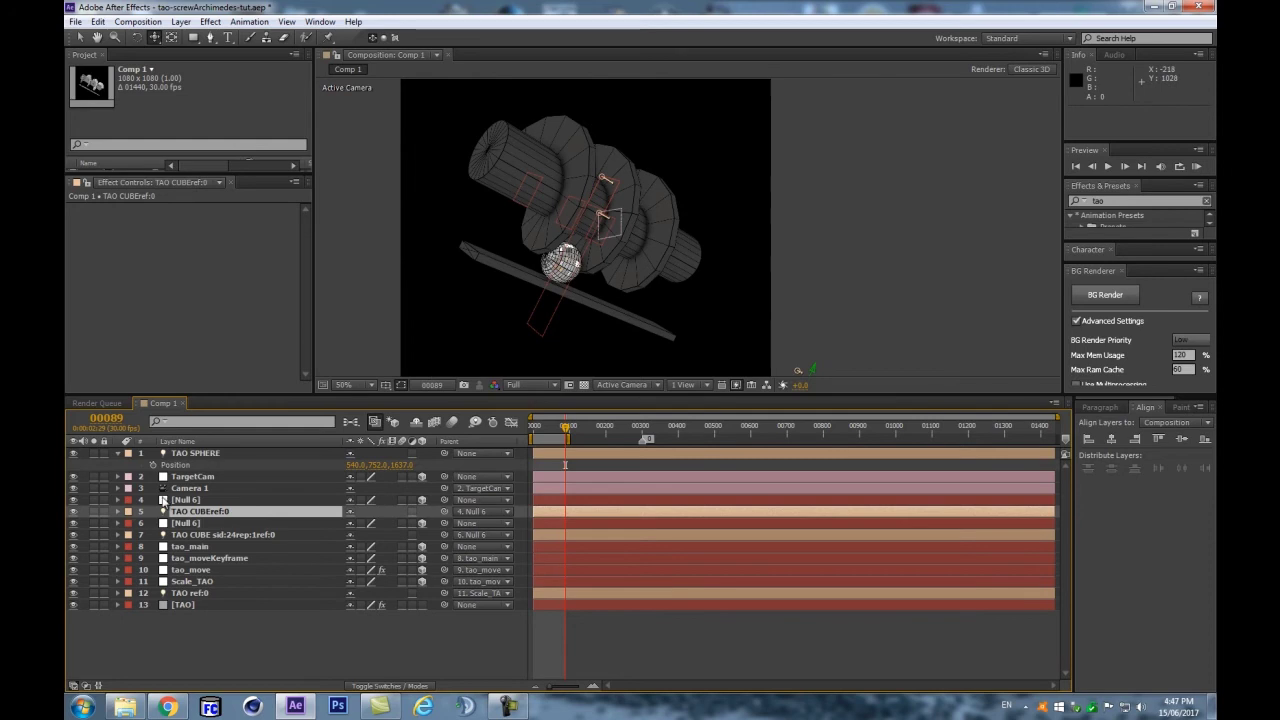
Step: Check the light color of the three ref:0 layers in their Light Options, and collapse all layer properties
click(117, 453)
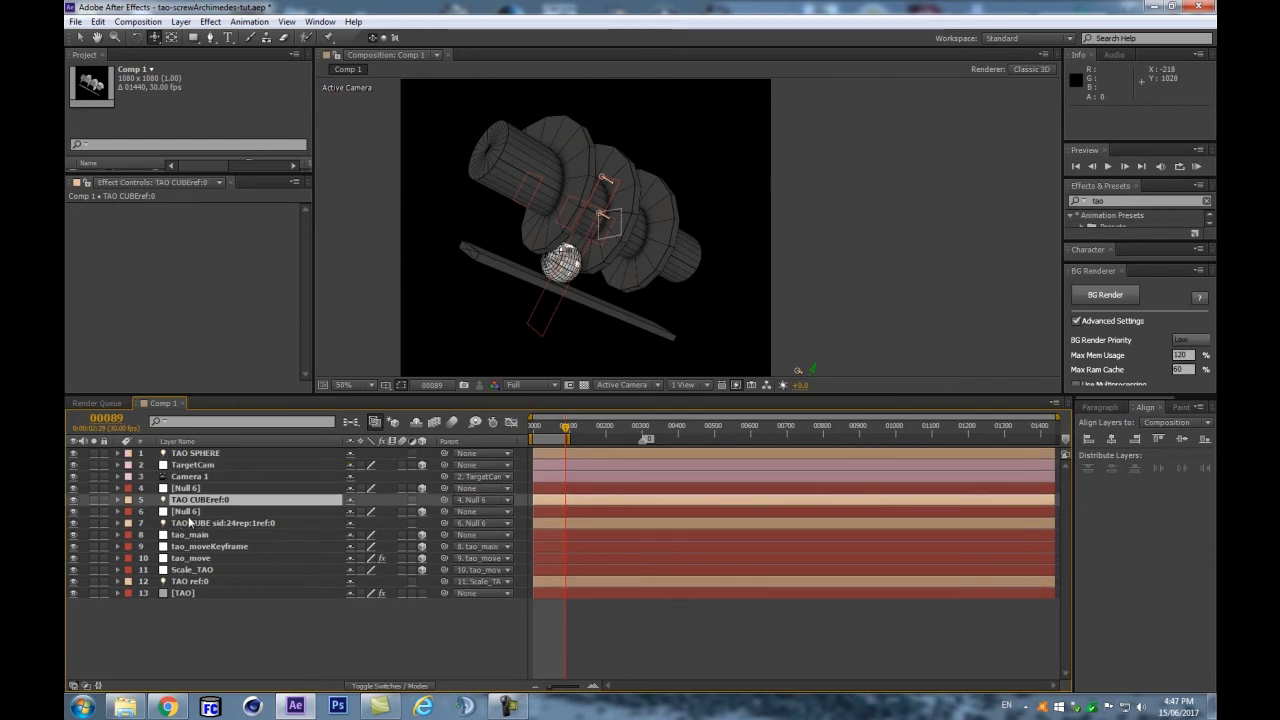
ctrl+click(190, 523)
ctrl+click(210, 581)
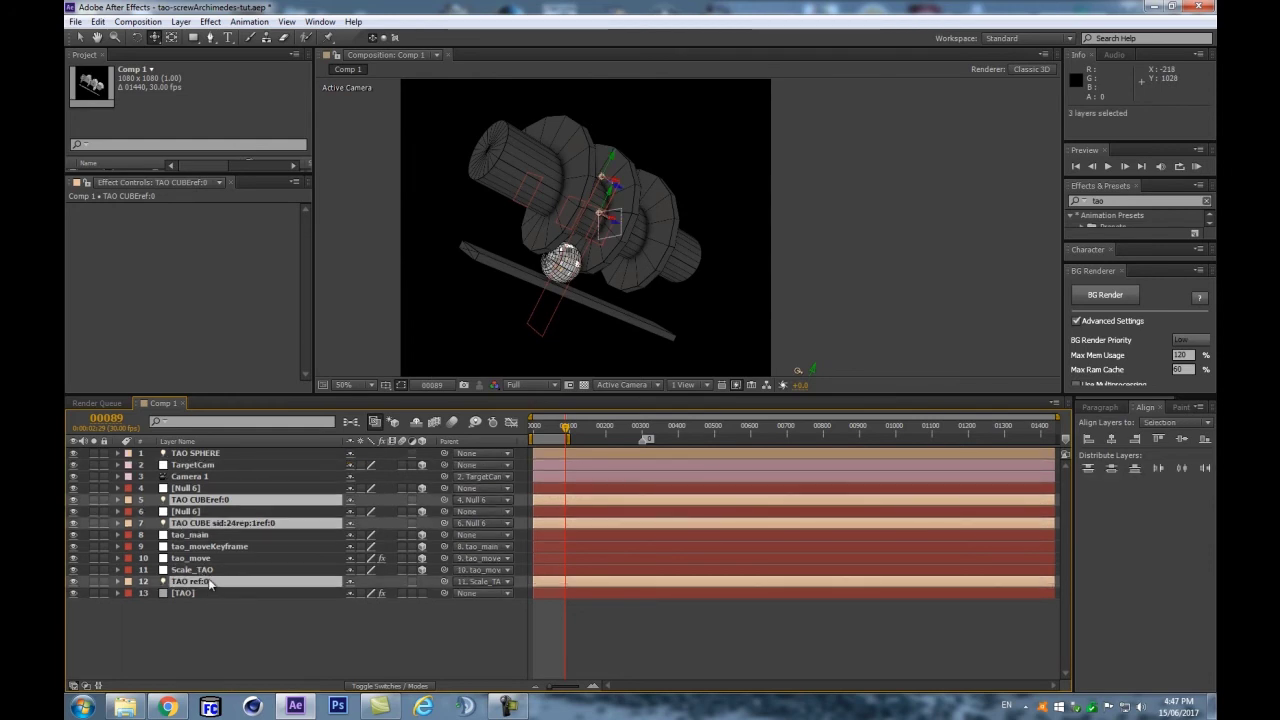
key(a)
key(a)
click(354, 535)
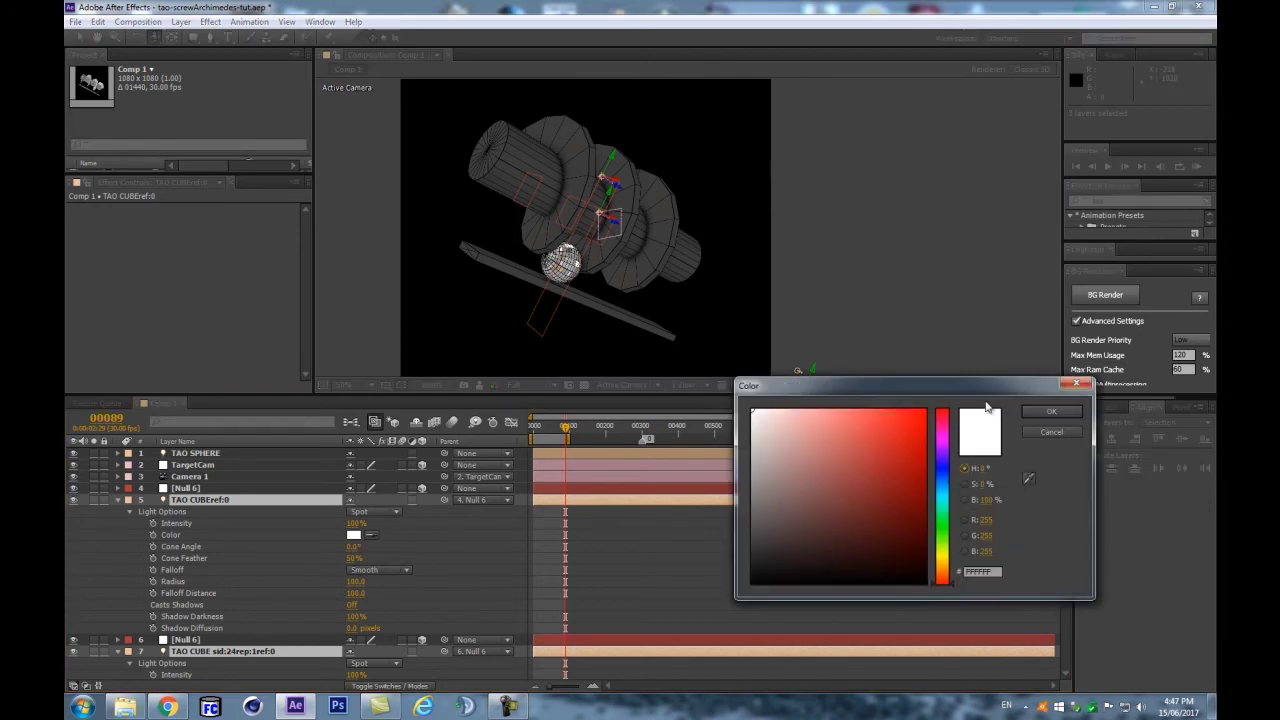
click(1070, 412)
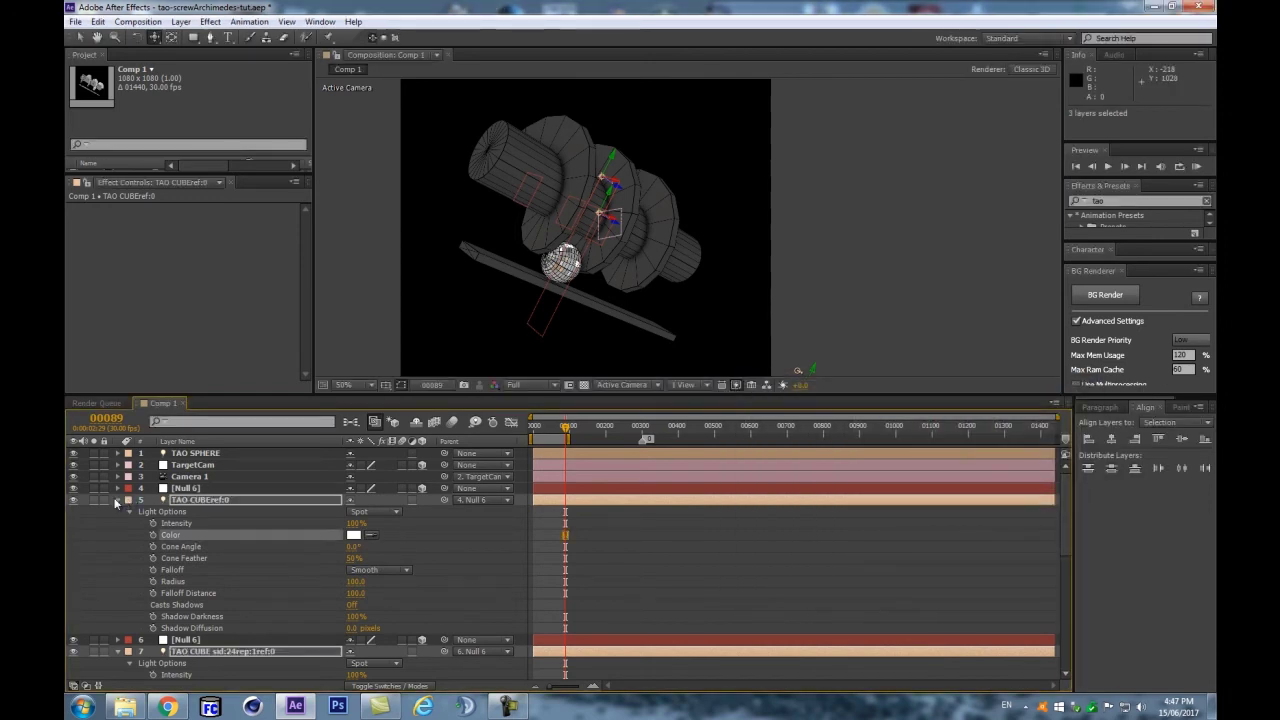
click(116, 504)
key(ctrl+a)
click(119, 501)
key(F2)
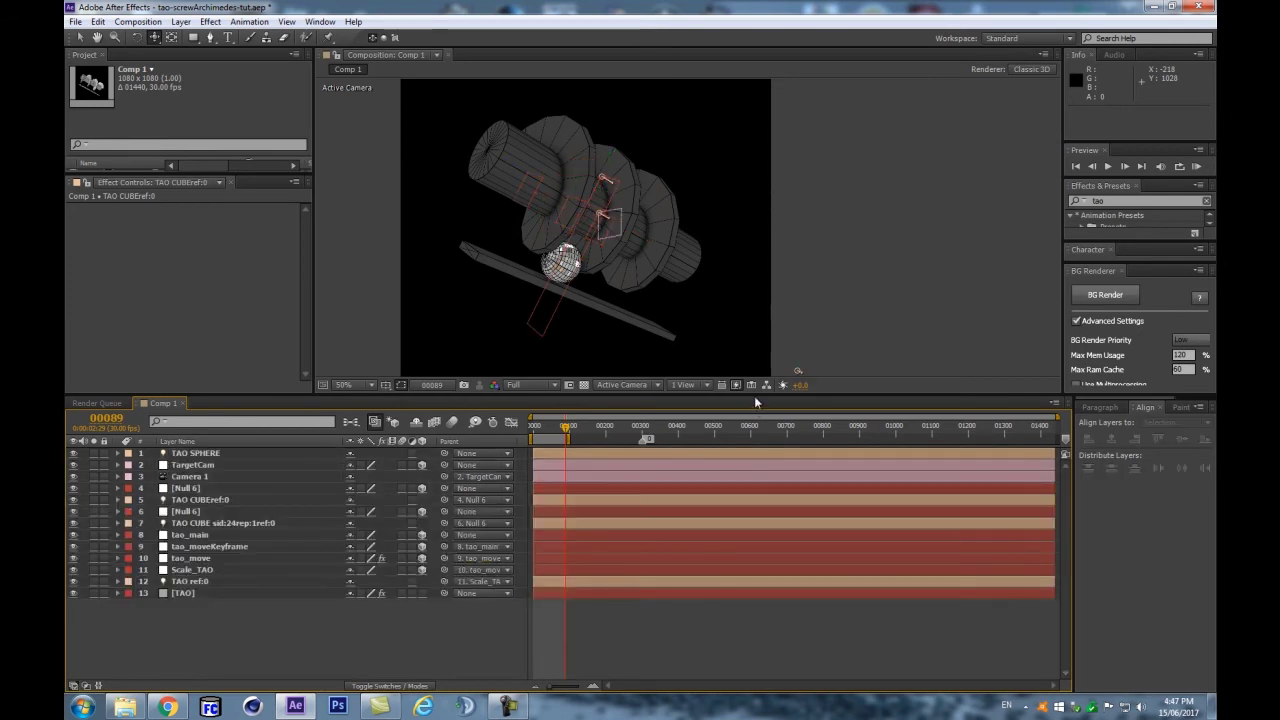
Step: Enlarge the Composition view and raise the Diffuse Strength of the [TAO] layer's Image Based Lighting to 288
drag(754, 395, 736, 427)
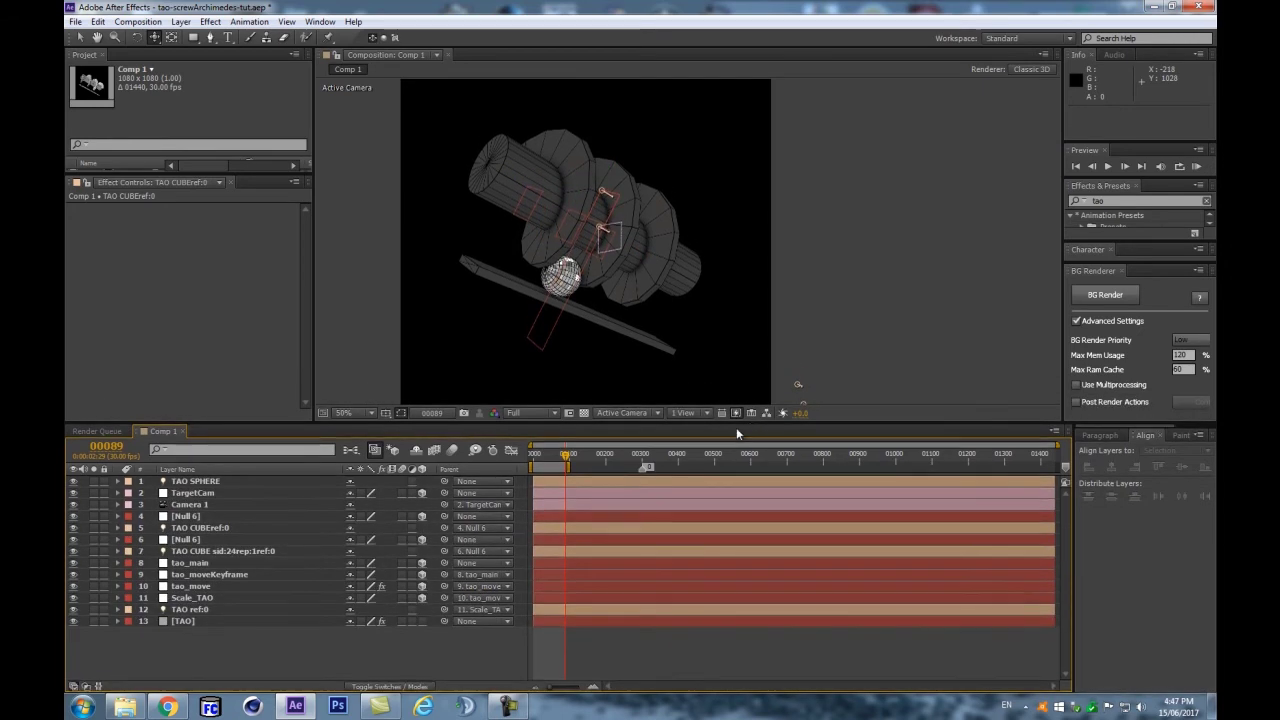
click(220, 621)
scroll(194, 319, down, 8)
scroll(230, 348, down, 10)
mouse_move(215, 407)
mouse_down()
mouse_move(335, 385)
mouse_move(308, 393)
mouse_up()
scroll(728, 238, up, 1)
scroll(763, 230, down, 2)
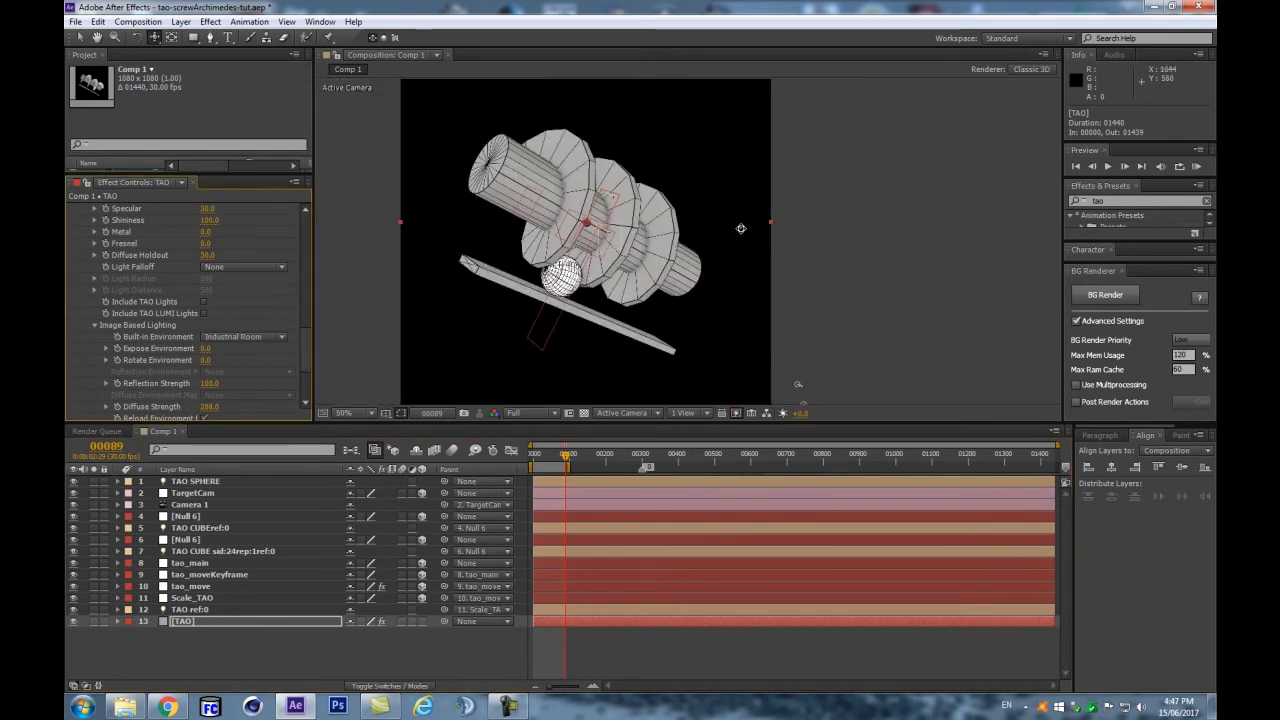
Step: Try another Reflection Strength in the Tao effect, undo it, and set Diffuse Strength to 194 while inspecting the sphere
scroll(700, 237, up, 2)
drag(398, 264, 550, 254)
mouse_move(209, 385)
mouse_down()
mouse_move(161, 390)
mouse_move(336, 362)
mouse_up()
key(ctrl+z)
mouse_move(136, 409)
mouse_down()
mouse_move(86, 412)
mouse_move(137, 401)
mouse_up()
scroll(334, 382, up, 1)
key(space)
drag(330, 380, 395, 295)
key(c)
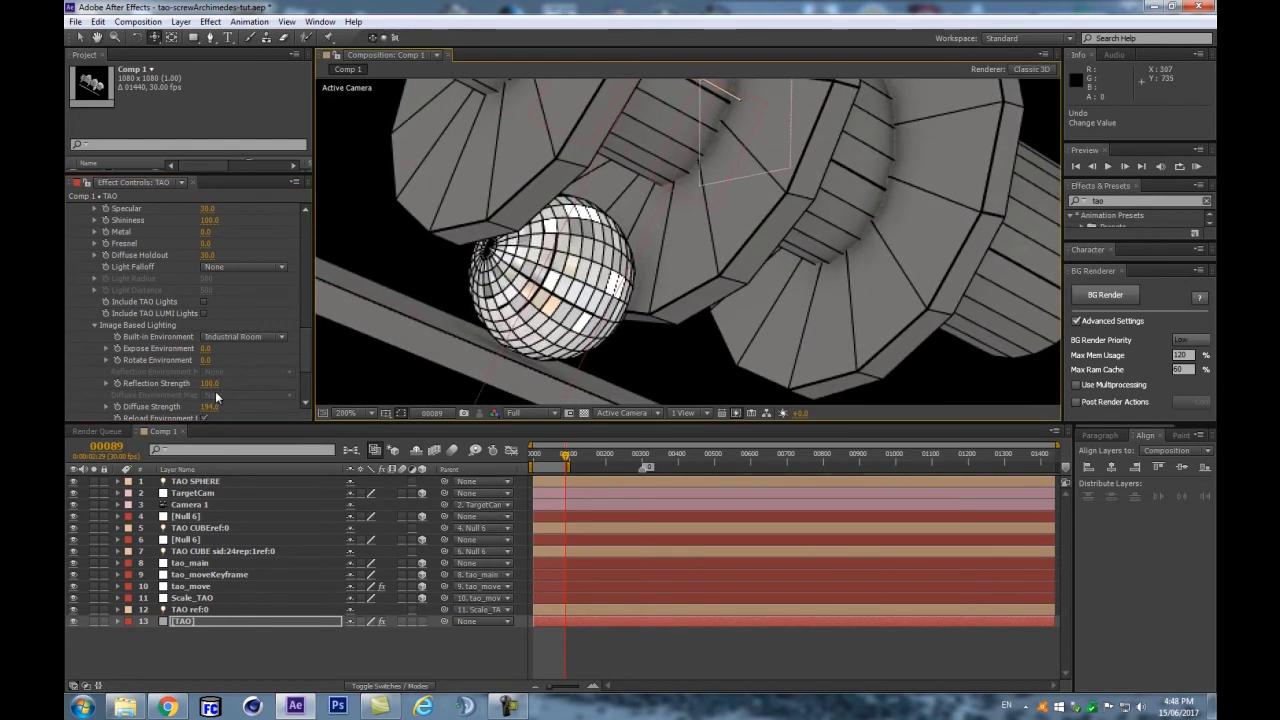
Step: Set the Tao effect's Reflection Strength to 480 and its Diffuse Strength to 329
mouse_move(210, 383)
mouse_down()
mouse_move(188, 383)
mouse_move(238, 372)
mouse_move(220, 385)
mouse_up()
key(comma)
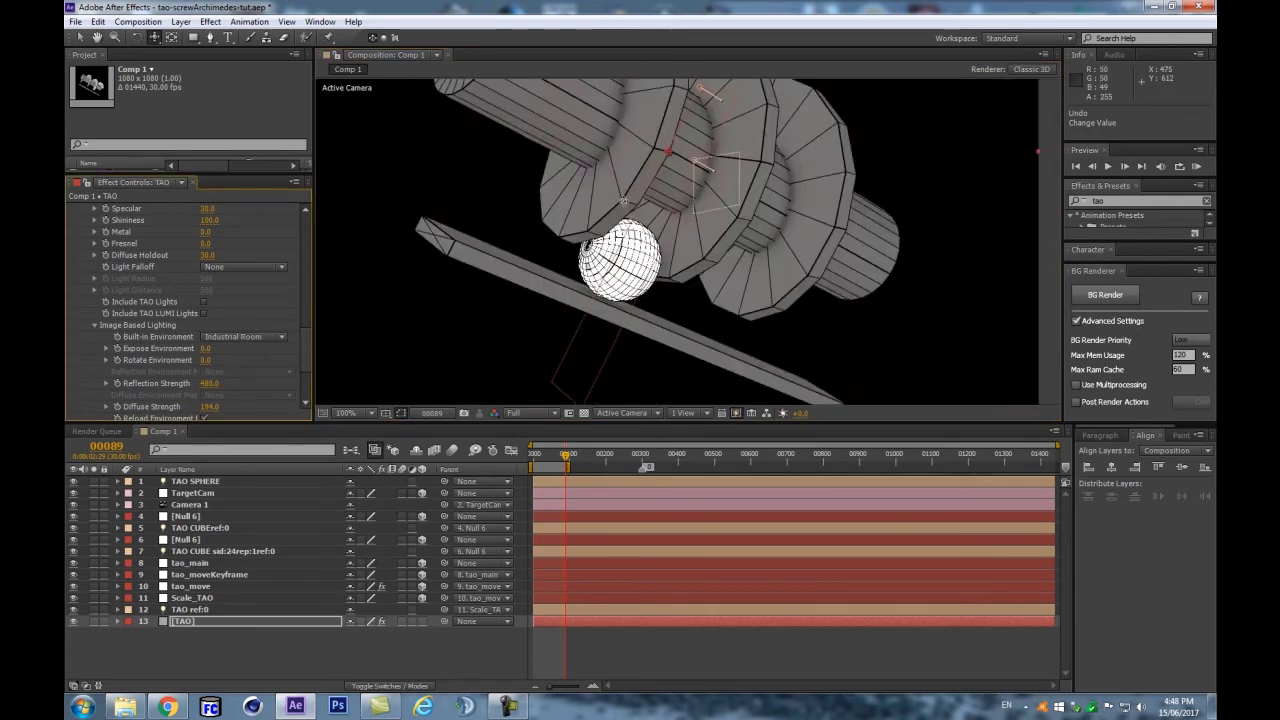
drag(222, 410, 283, 382)
scroll(587, 254, down, 1)
scroll(587, 254, up, 1)
Step: Darken the TAO SPHERE layer's light color in passes, from mid grey to 222222 and finally 111111
click(183, 484)
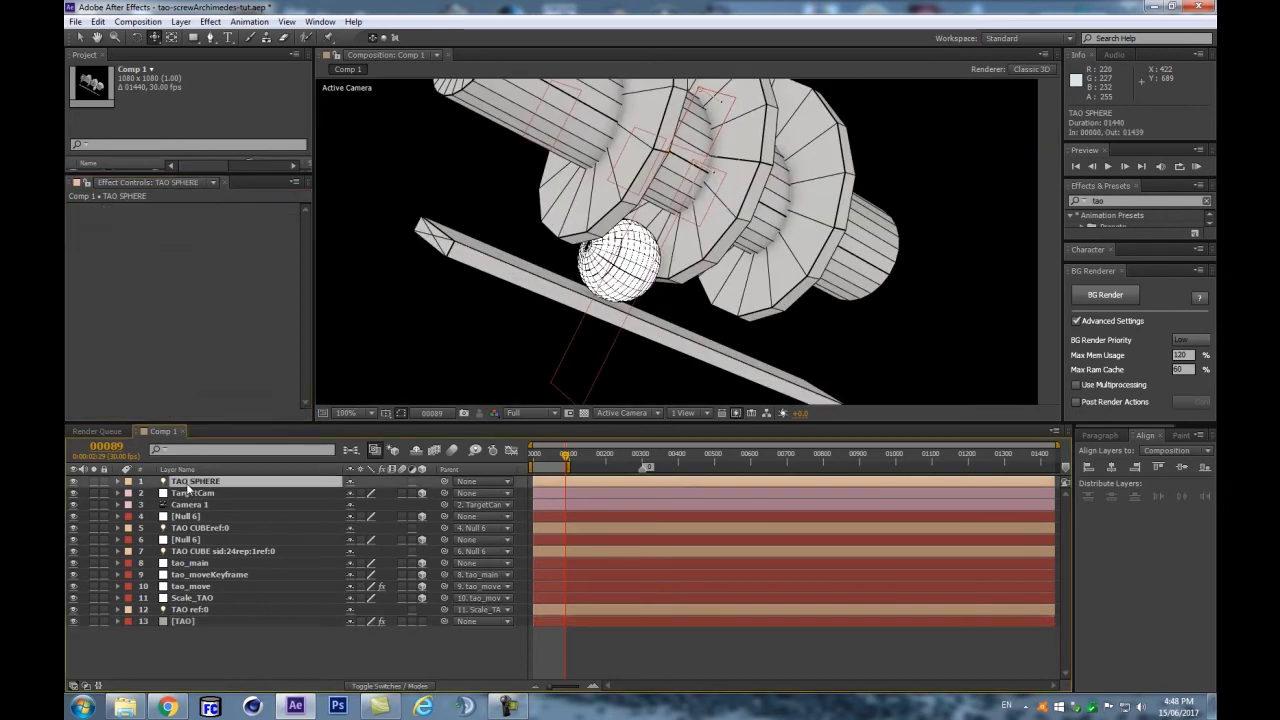
key(a)
key(a)
click(353, 516)
click(738, 501)
key(Return)
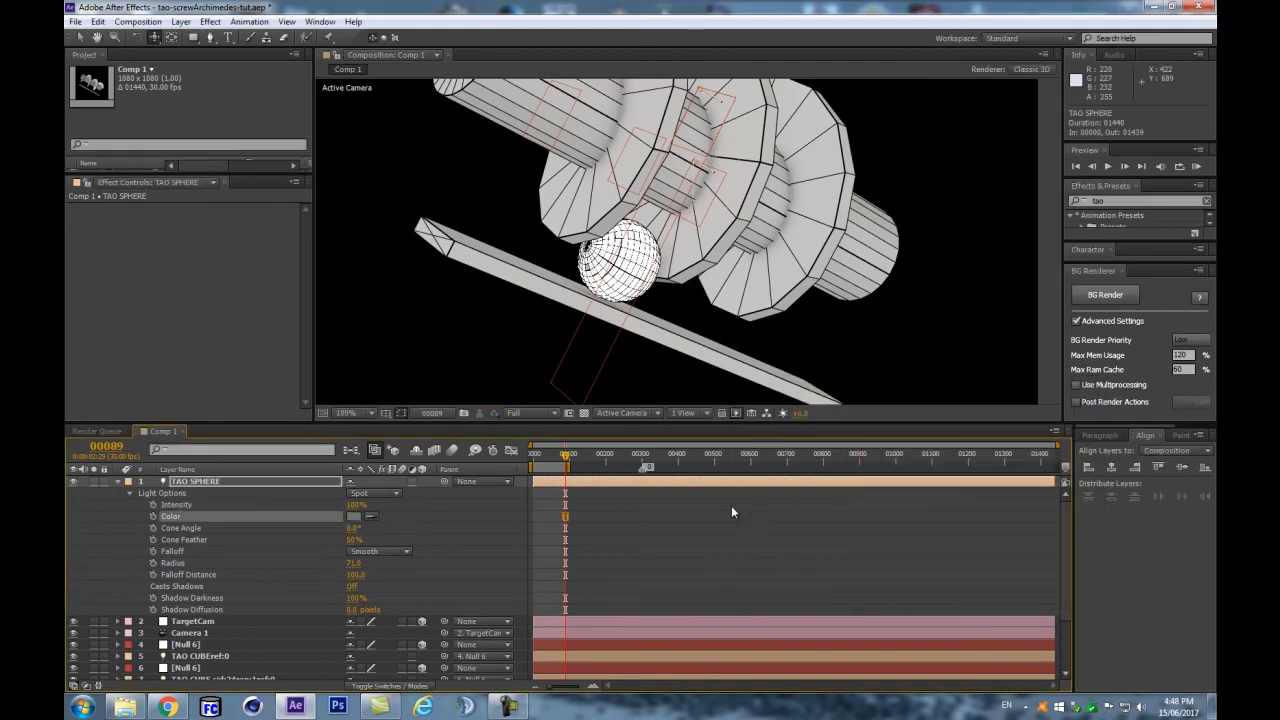
click(353, 521)
click(748, 568)
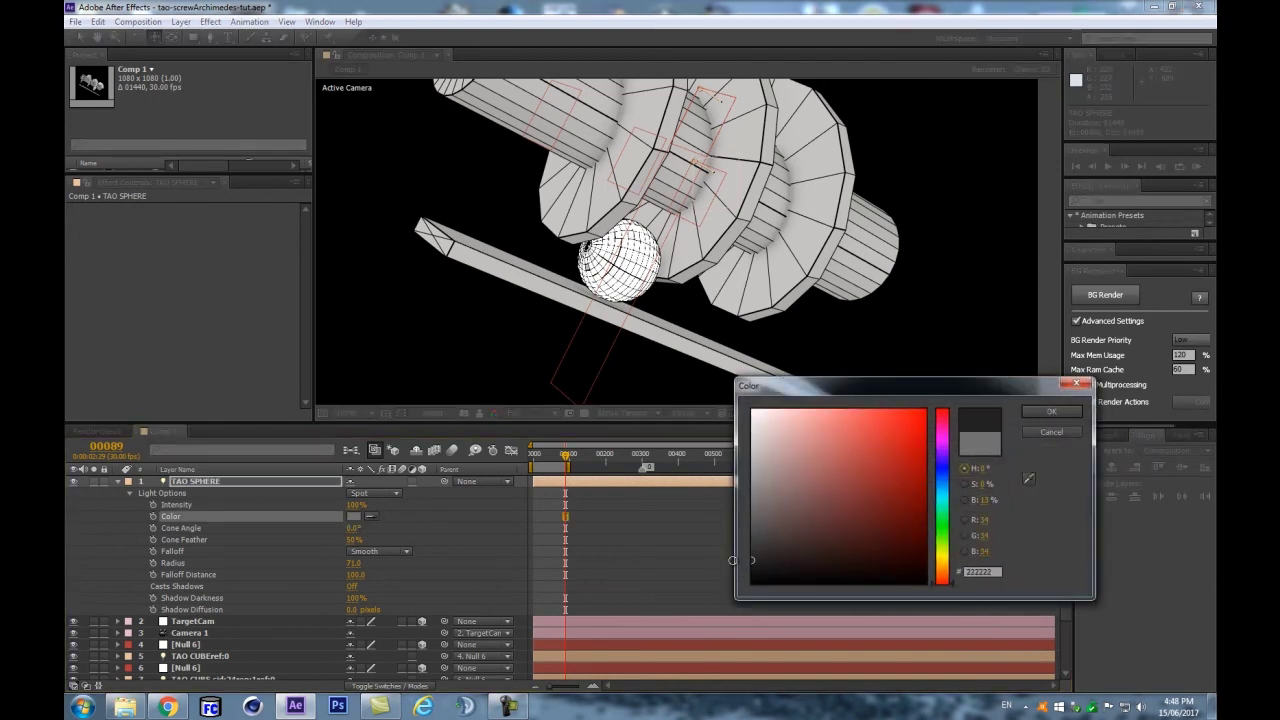
key(Return)
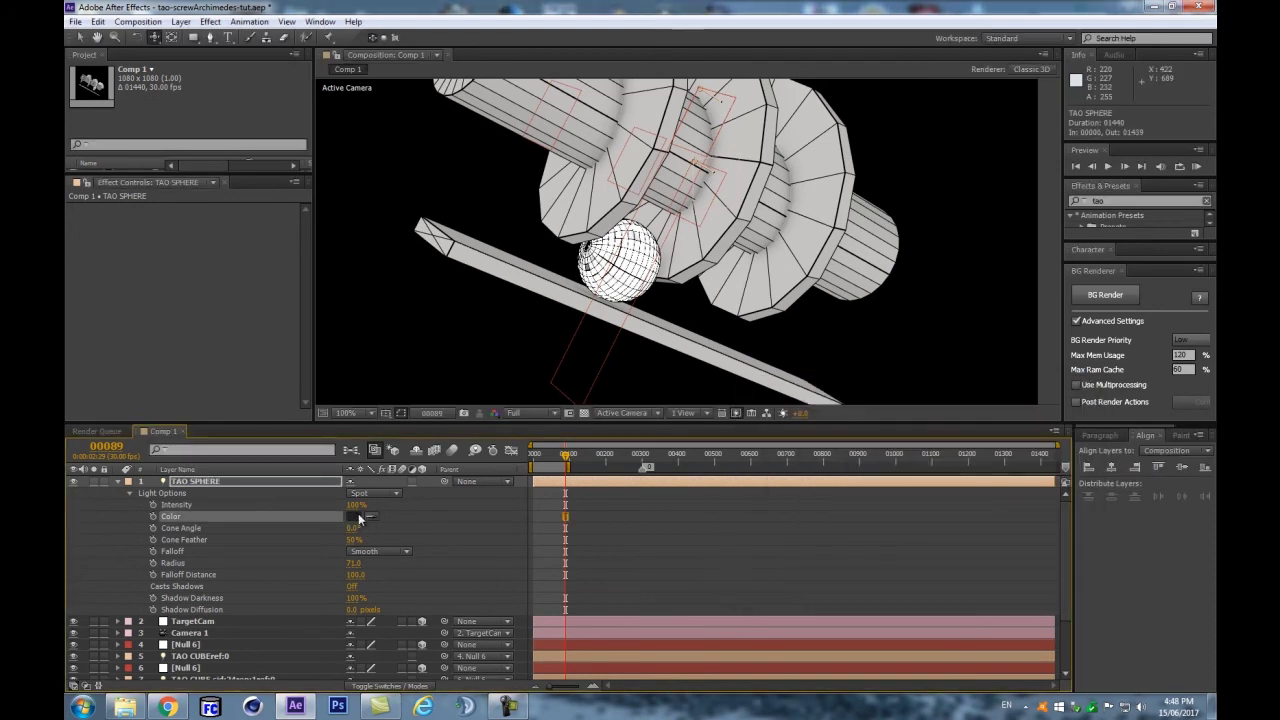
click(353, 521)
click(743, 571)
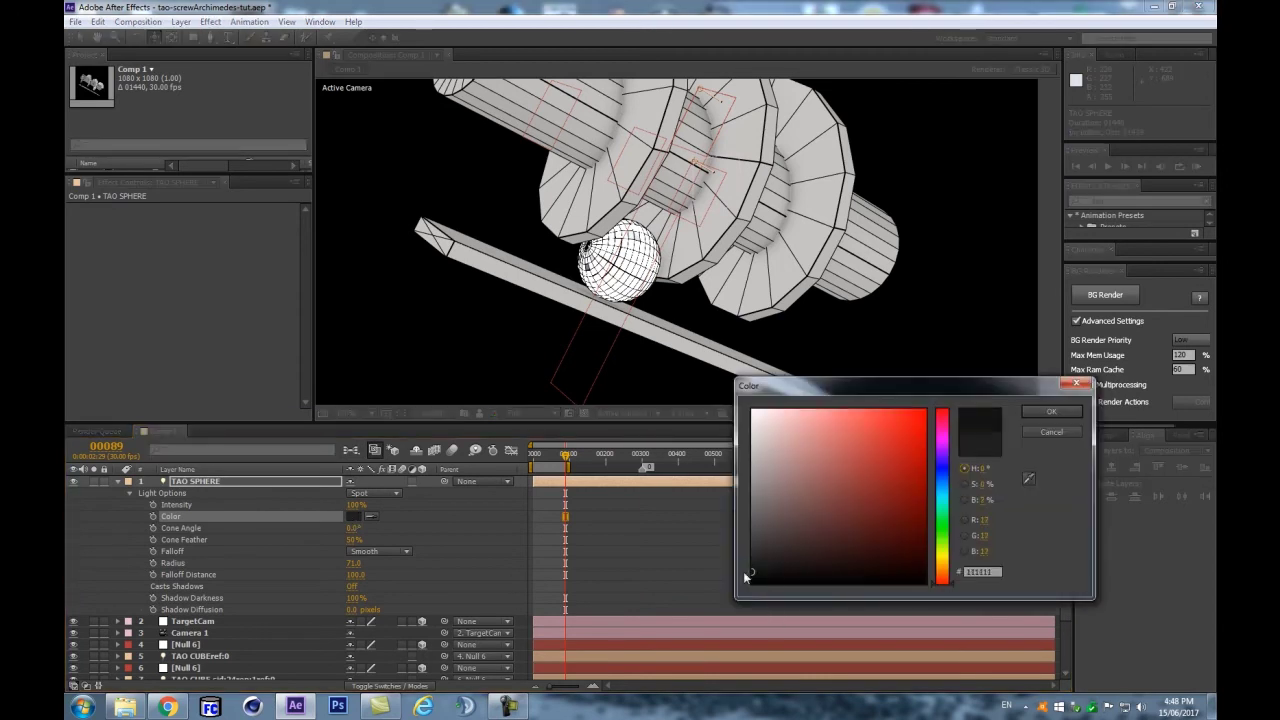
key(Return)
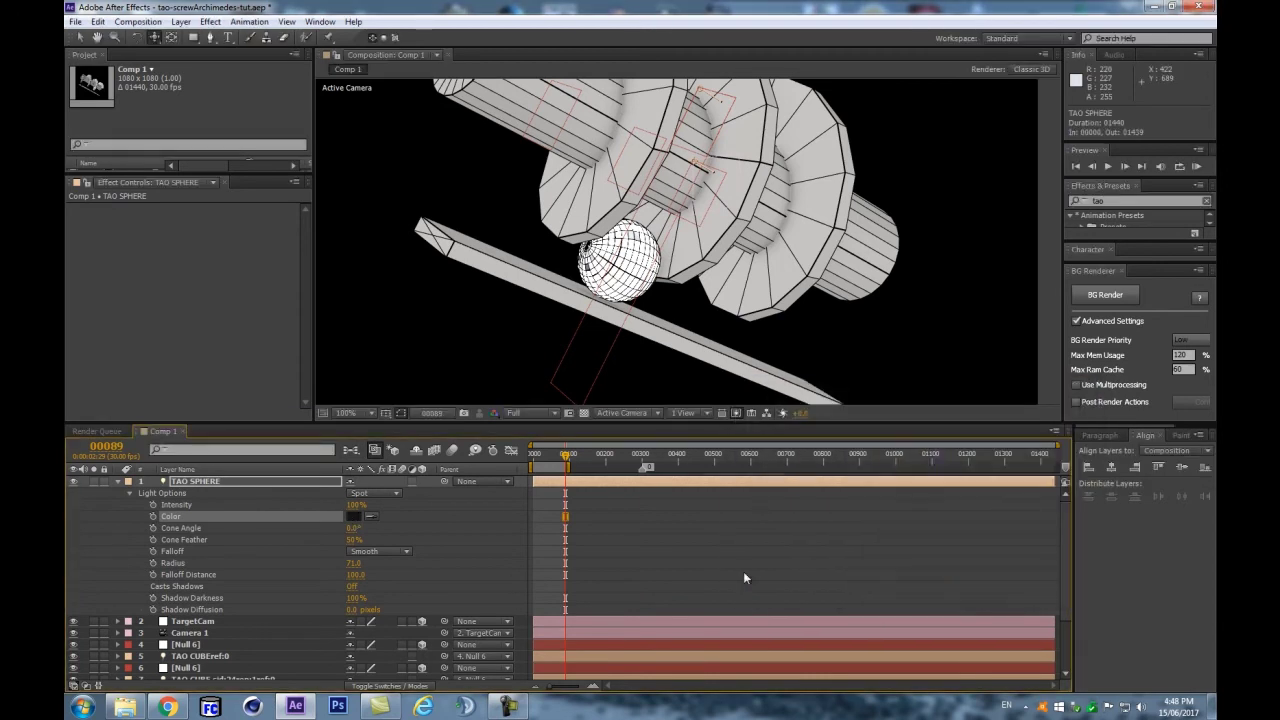
click(117, 481)
Step: Lower the Reflection Strength in the [TAO] layer's Image Based Lighting to 117, and fine-tune it to 155
click(211, 622)
scroll(247, 302, down, 5)
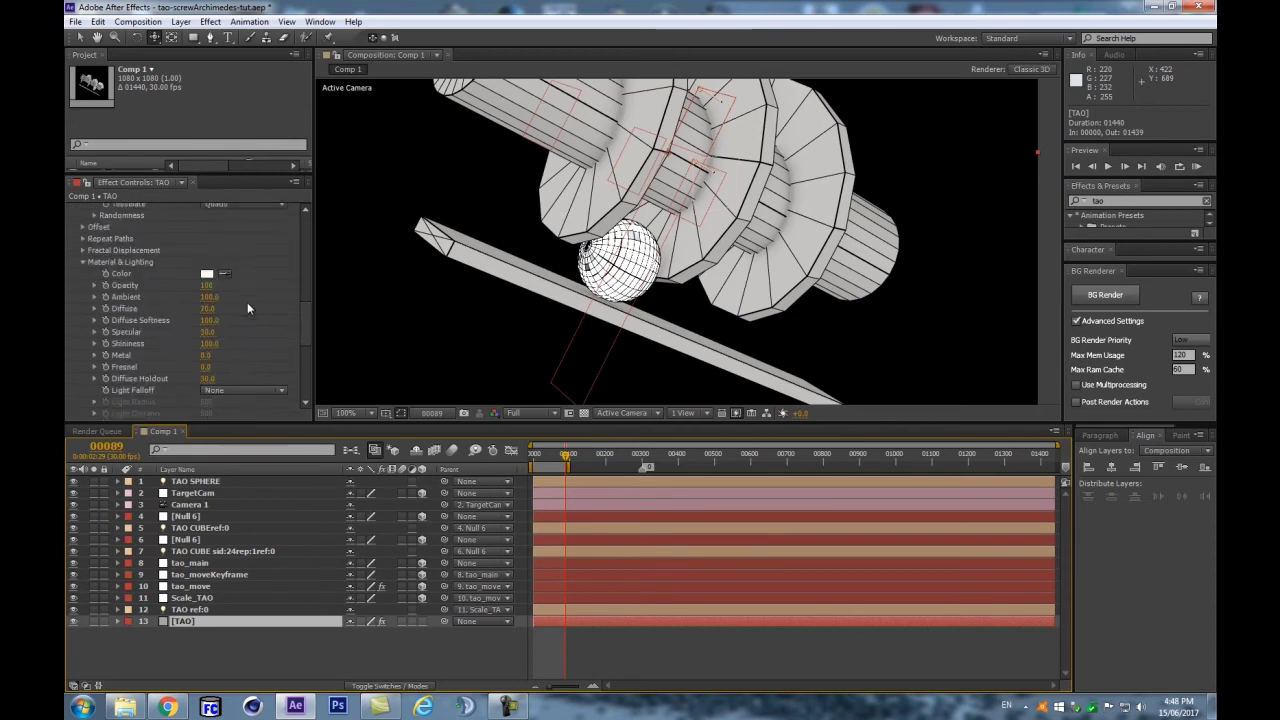
scroll(240, 288, up, 3)
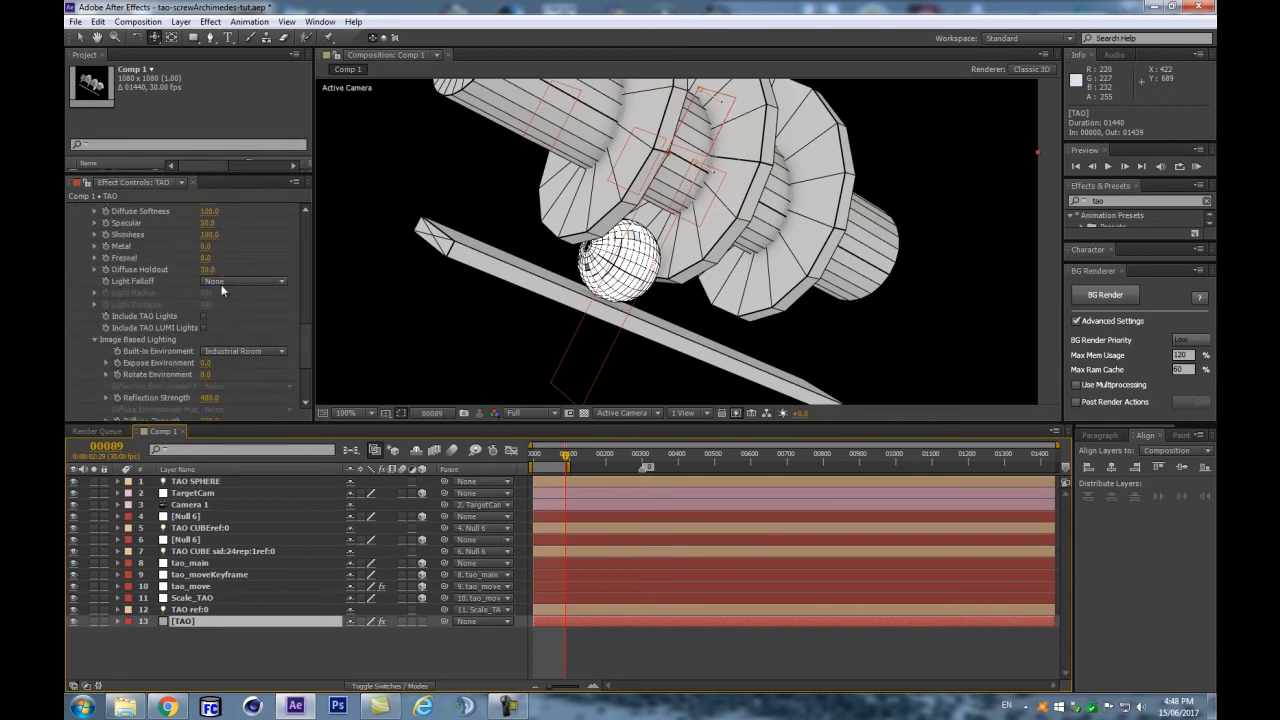
scroll(219, 286, down, 3)
drag(210, 275, 141, 283)
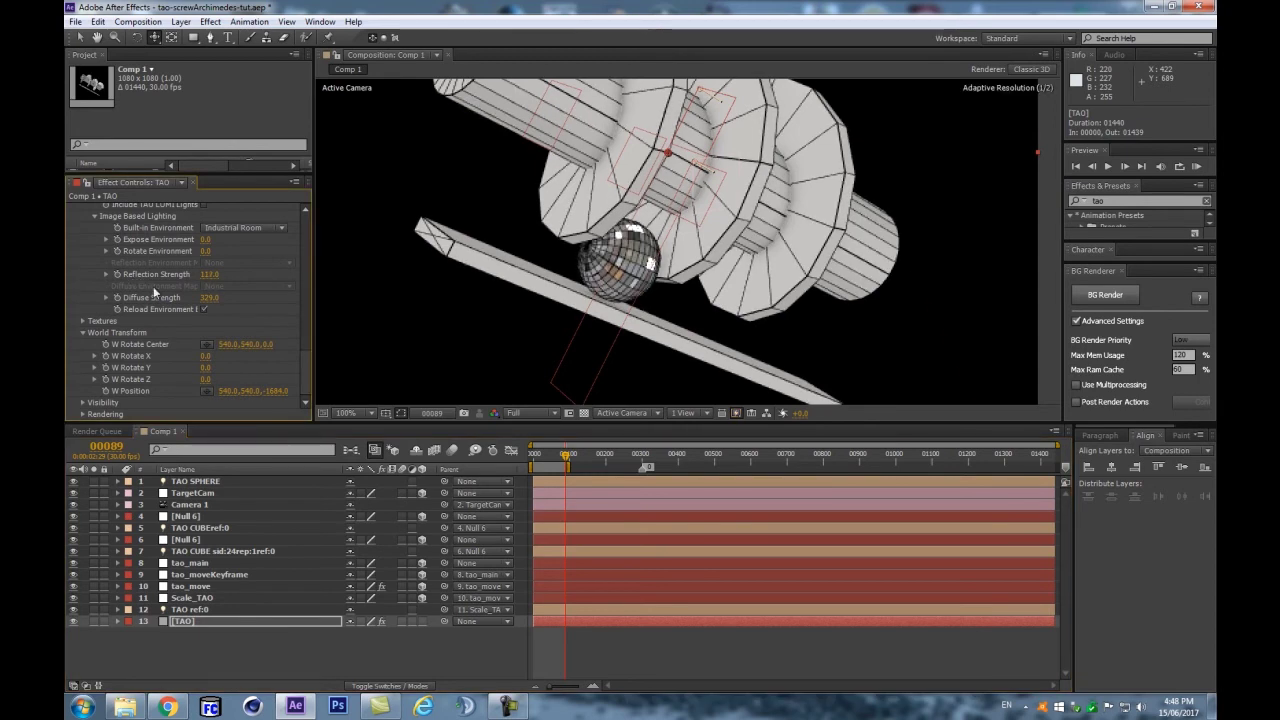
scroll(716, 240, up, 2)
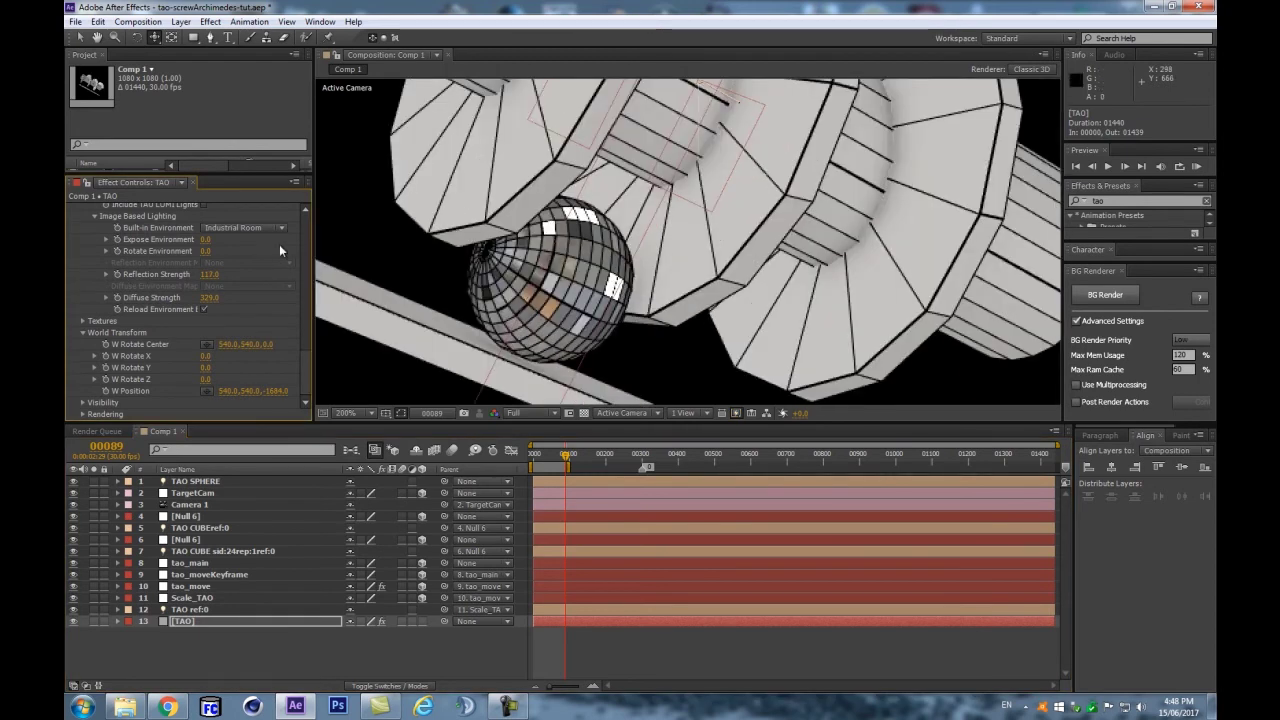
mouse_move(205, 276)
mouse_down()
mouse_move(240, 269)
mouse_move(225, 272)
mouse_up()
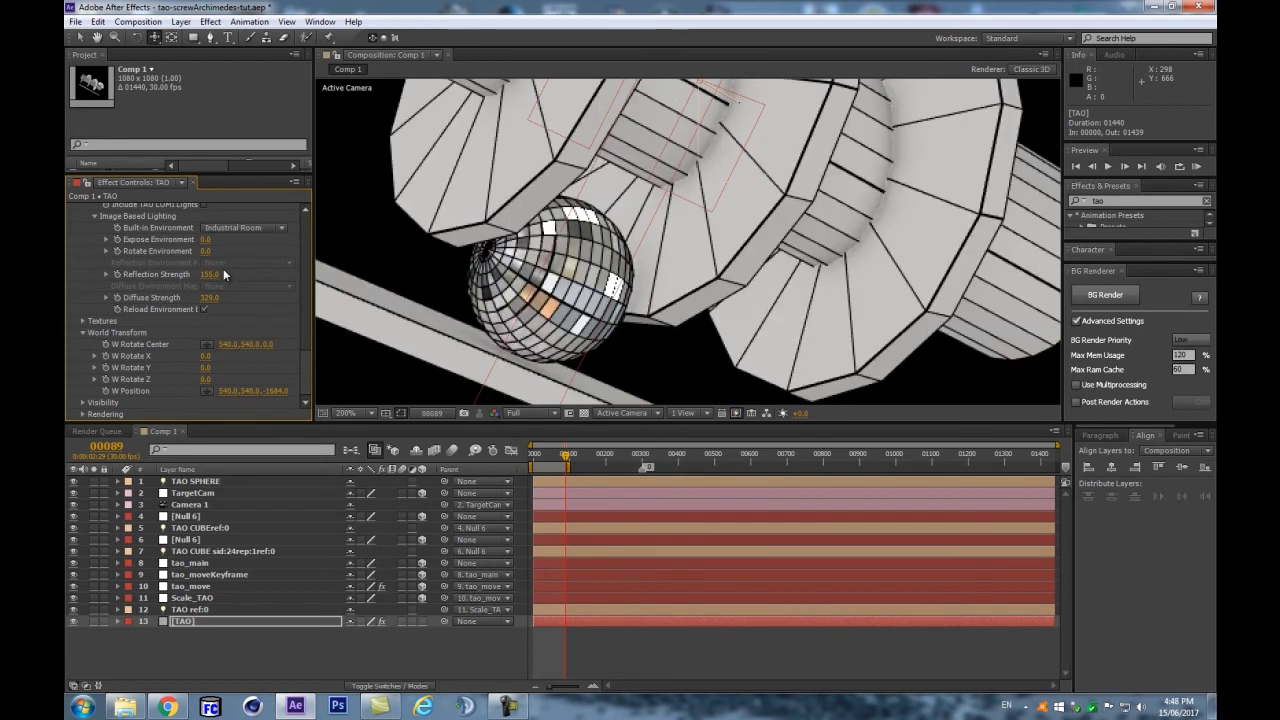
Step: Try the Smooth shader in the Tao effect's Rendering settings, inspect the sphere, and undo the shader change
key(comma)
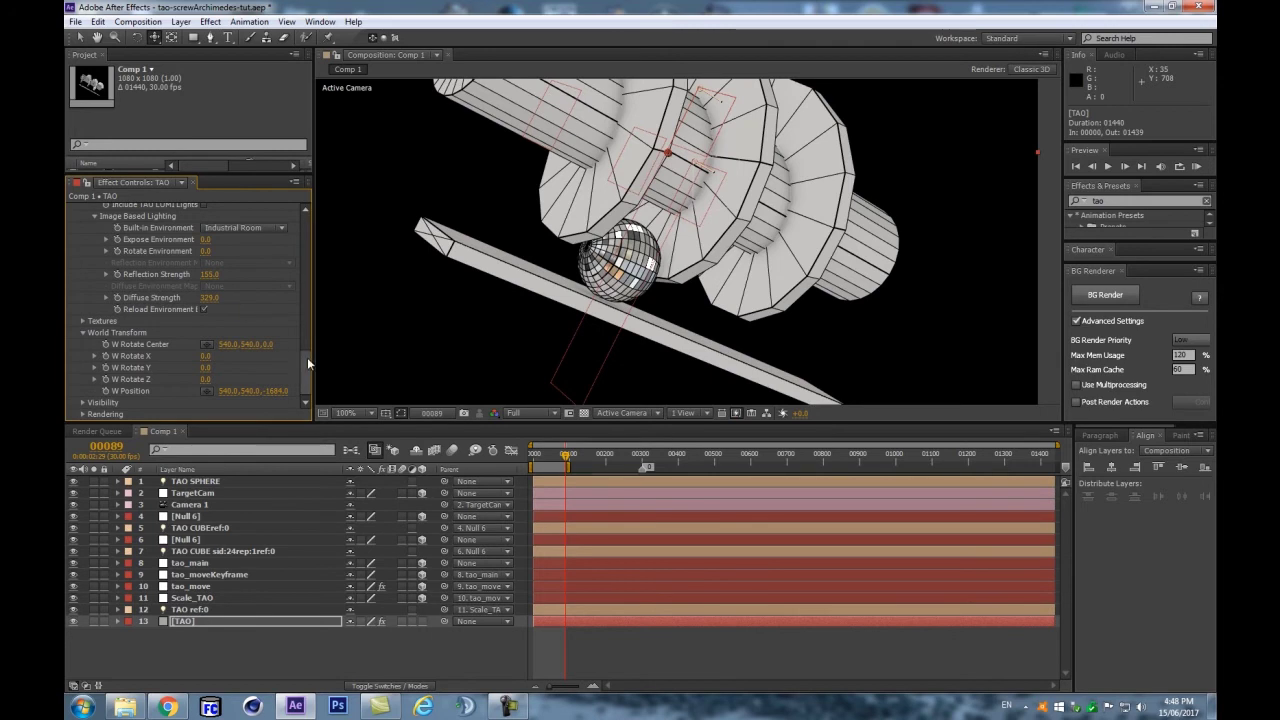
click(84, 413)
click(229, 221)
click(255, 252)
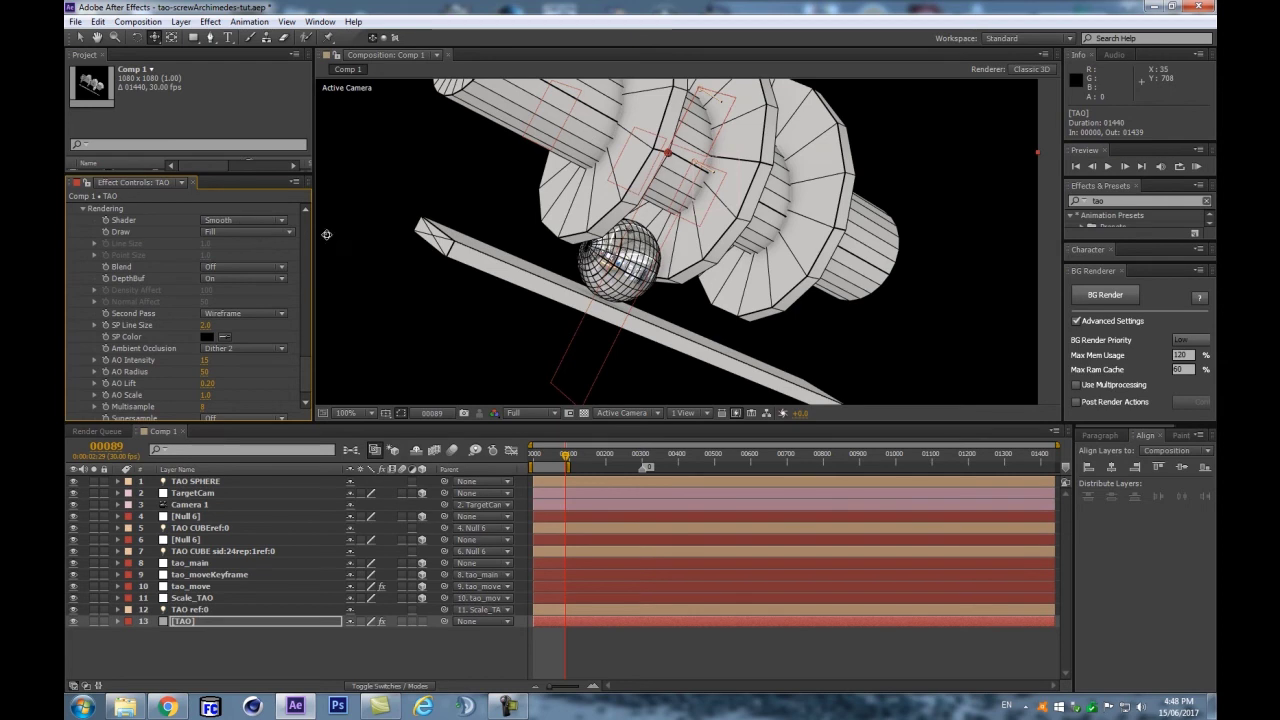
key(period)
key(ctrl+z)
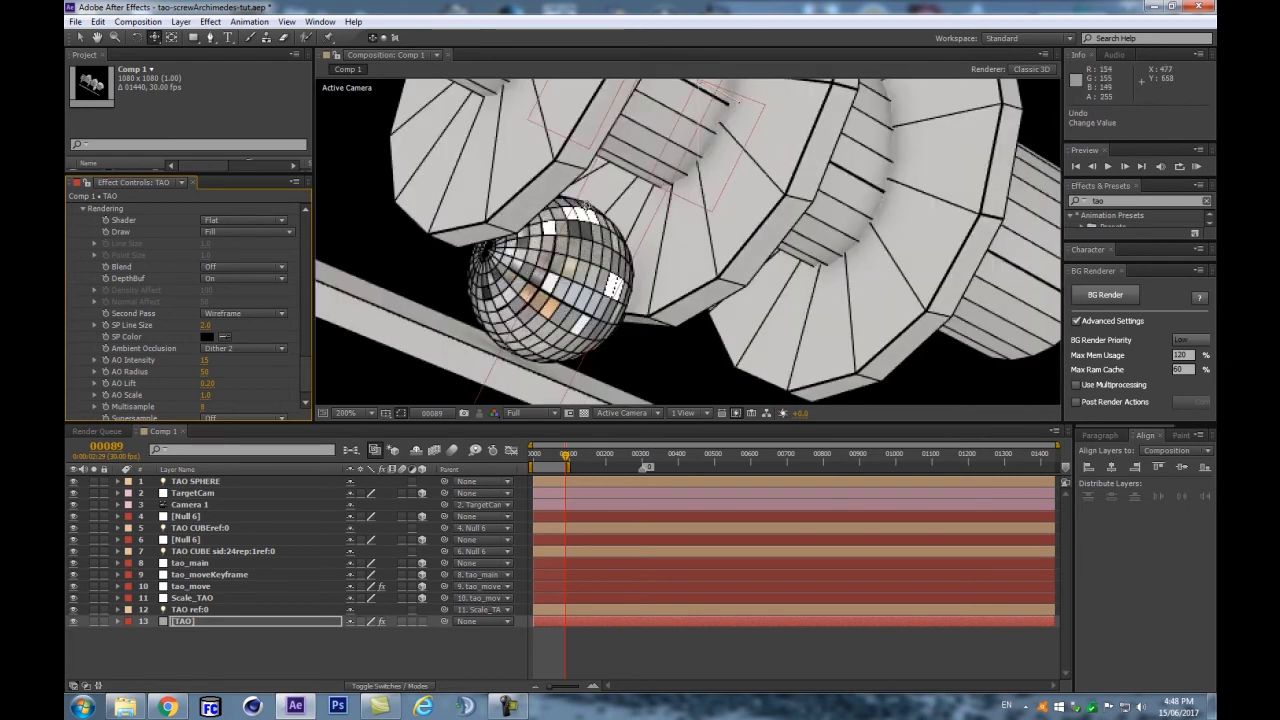
Step: Set the Tao effect's Shader to Smooth and check the sphere and screw close up and in full
key(period)
key(comma)
click(244, 220)
click(243, 250)
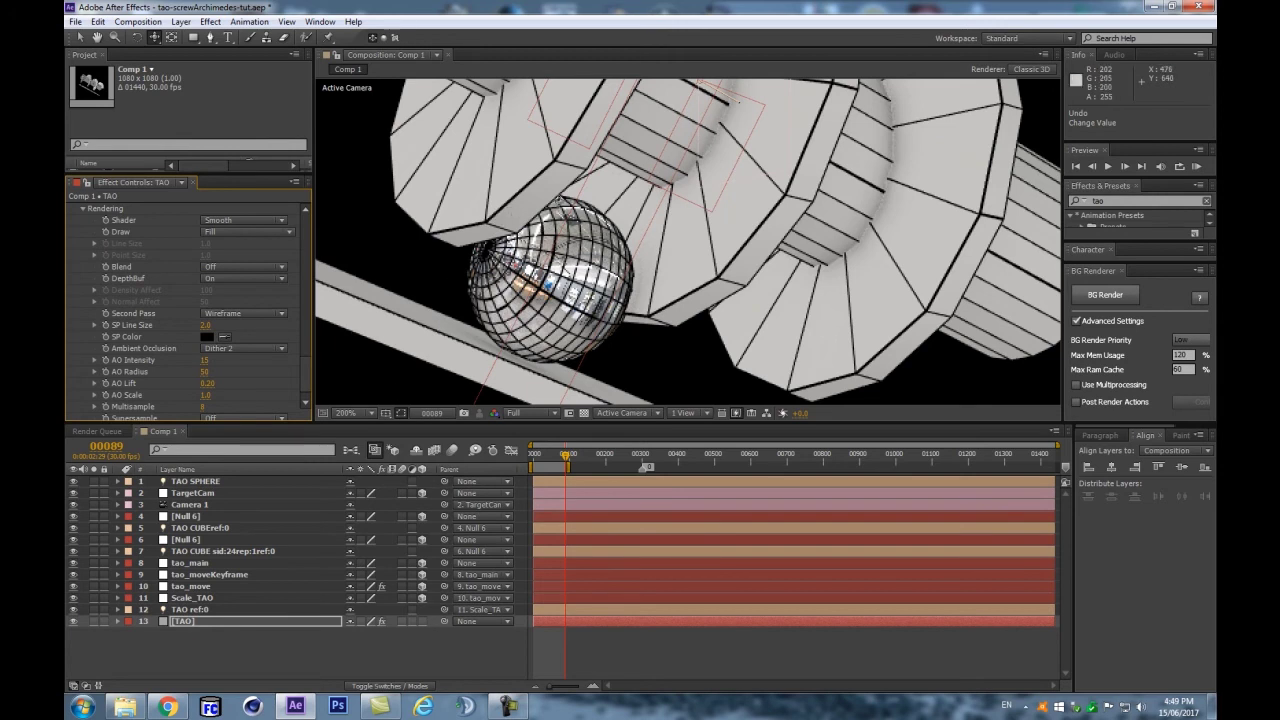
scroll(540, 218, down, 4)
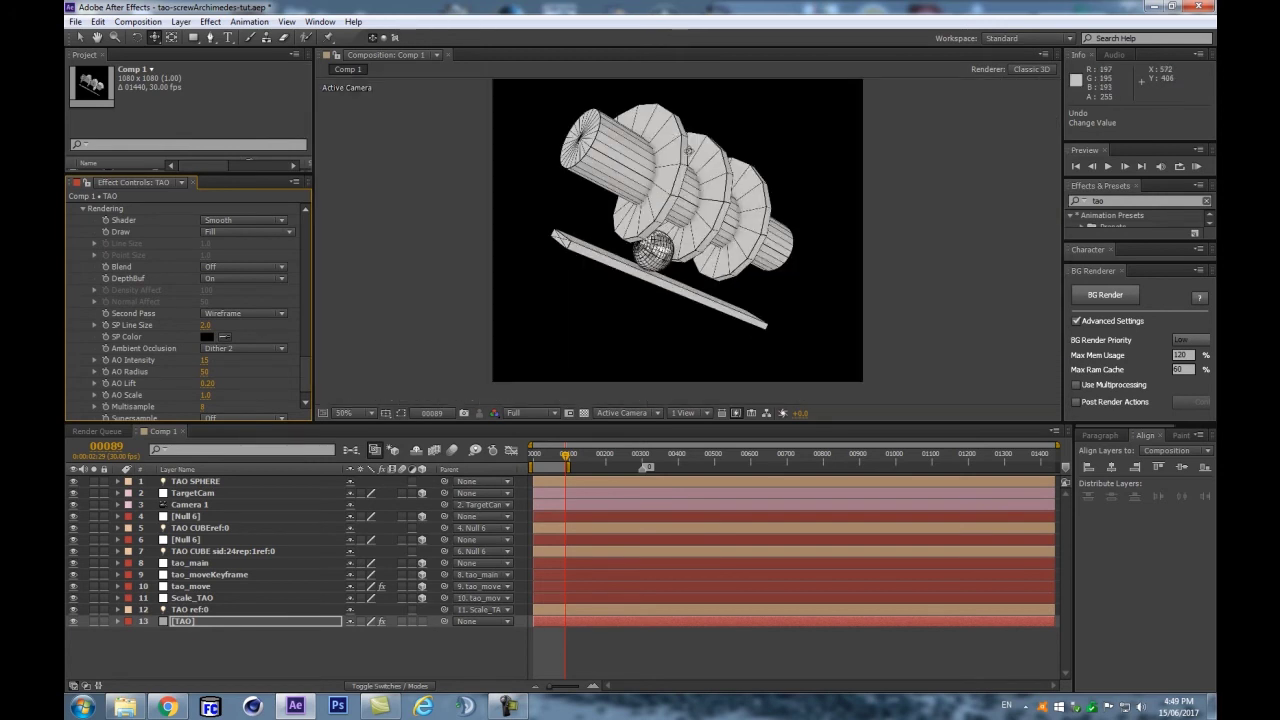
scroll(688, 152, up, 2)
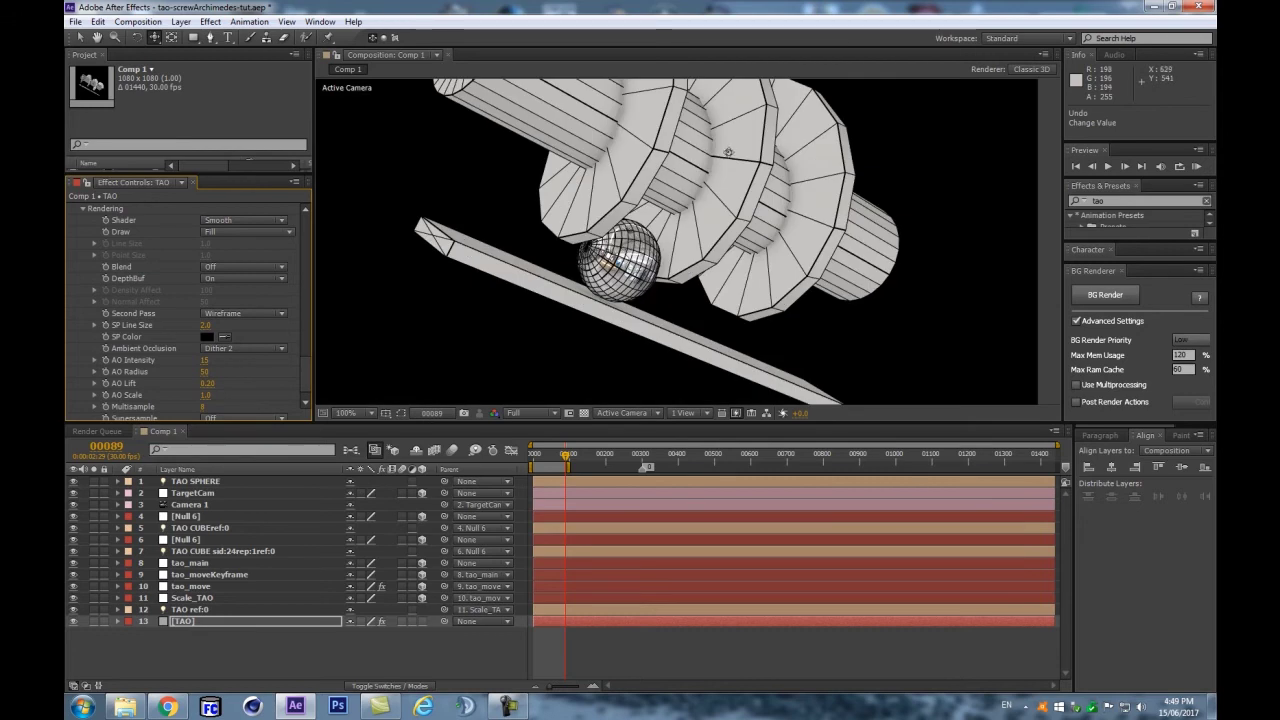
scroll(683, 176, down, 2)
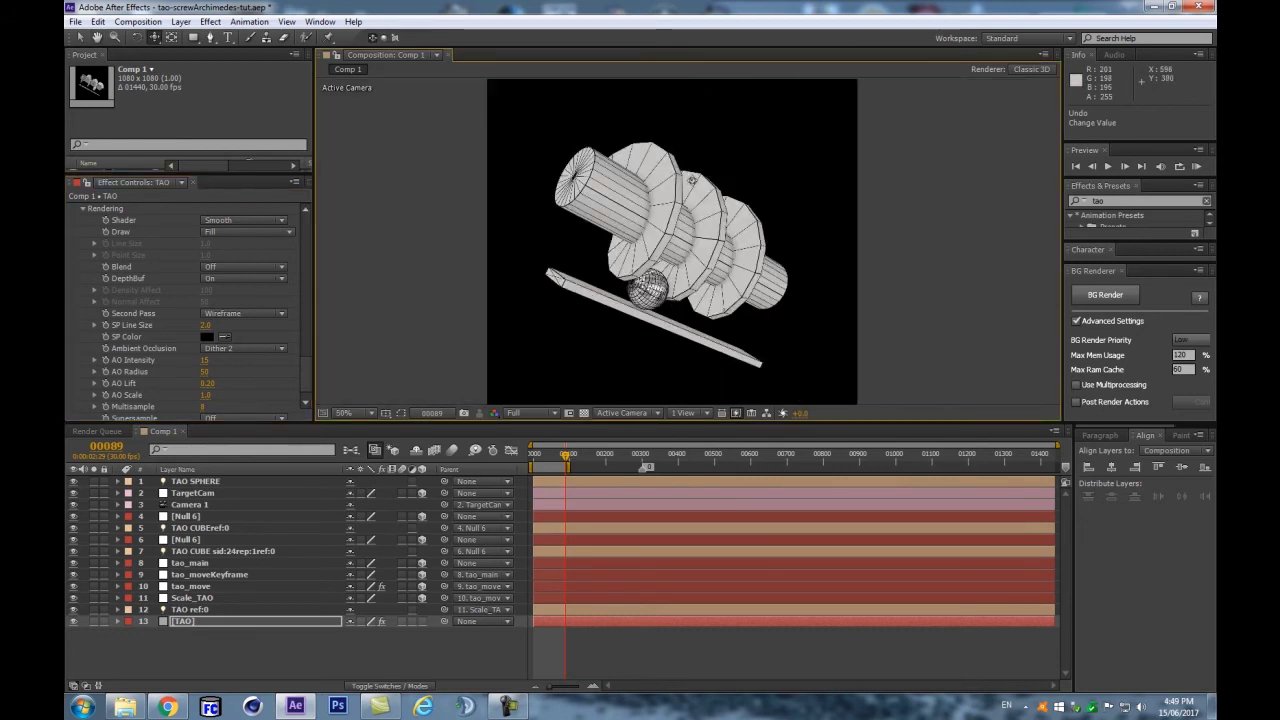
scroll(691, 180, up, 2)
scroll(463, 266, down, 2)
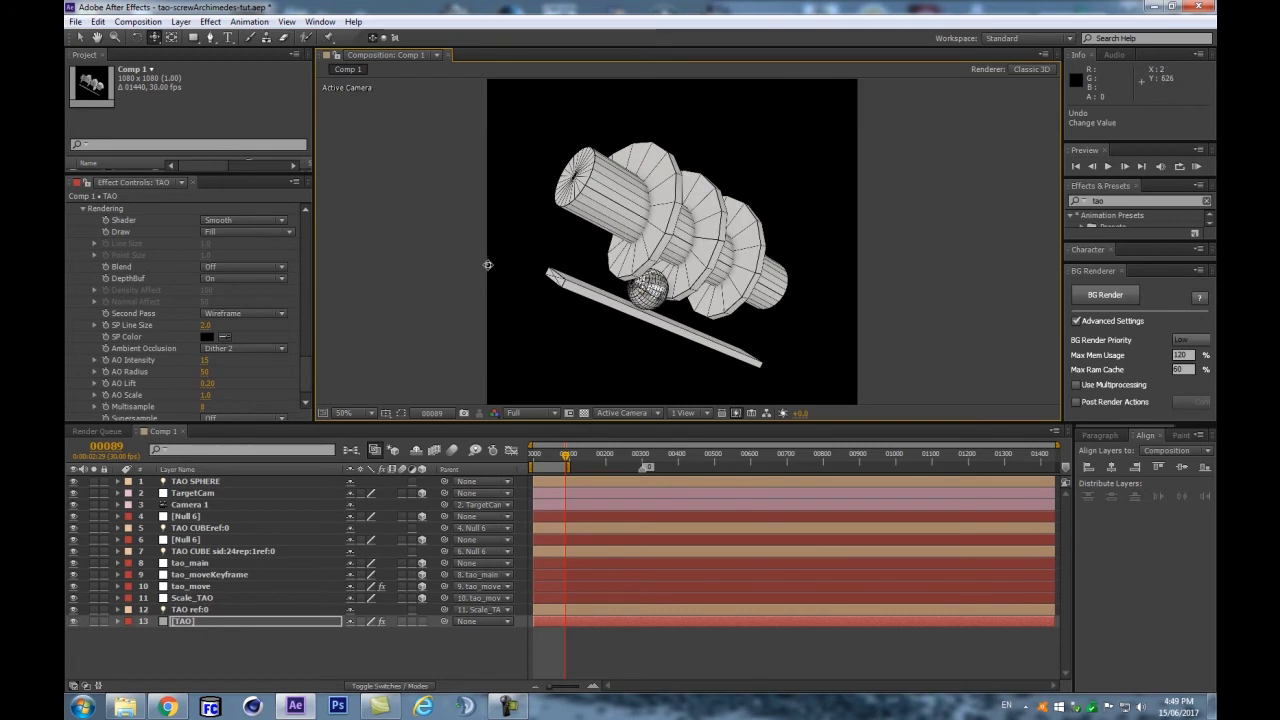
Step: Raise the Tao effect's ambient occlusion intensity (AO Intensity) to 36
scroll(225, 356, down, 1)
drag(207, 347, 216, 339)
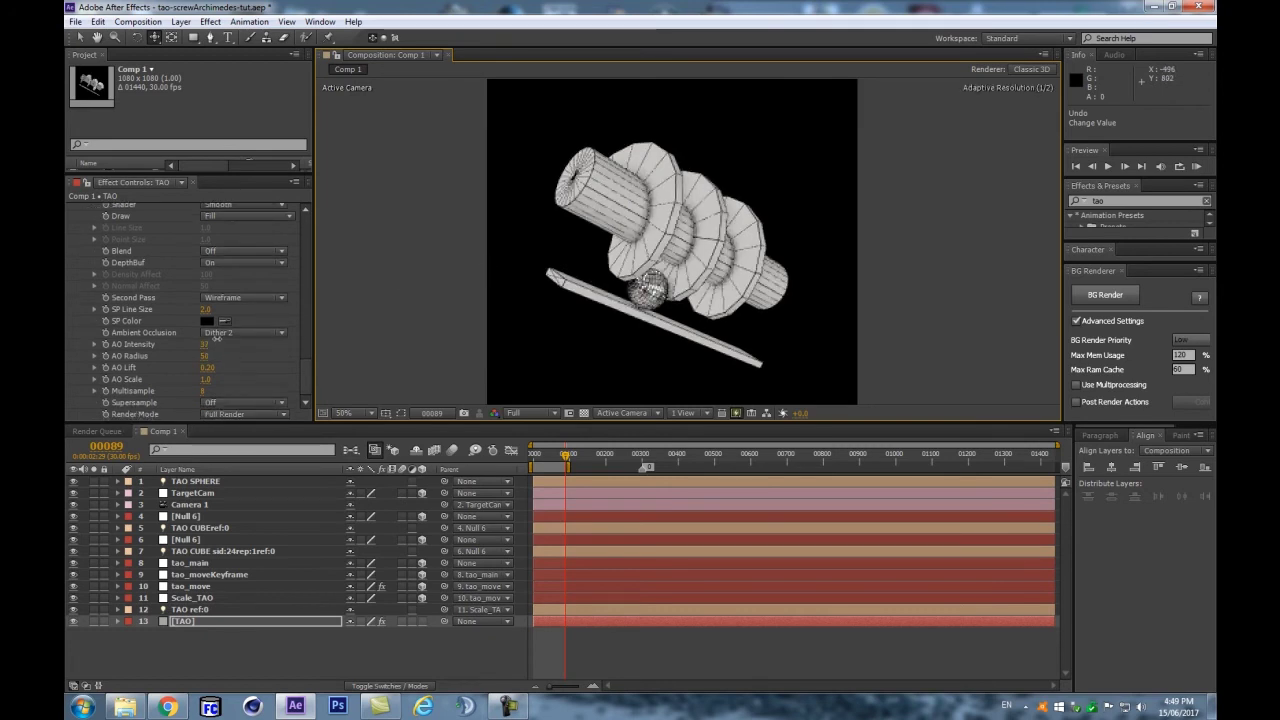
scroll(695, 200, up, 2)
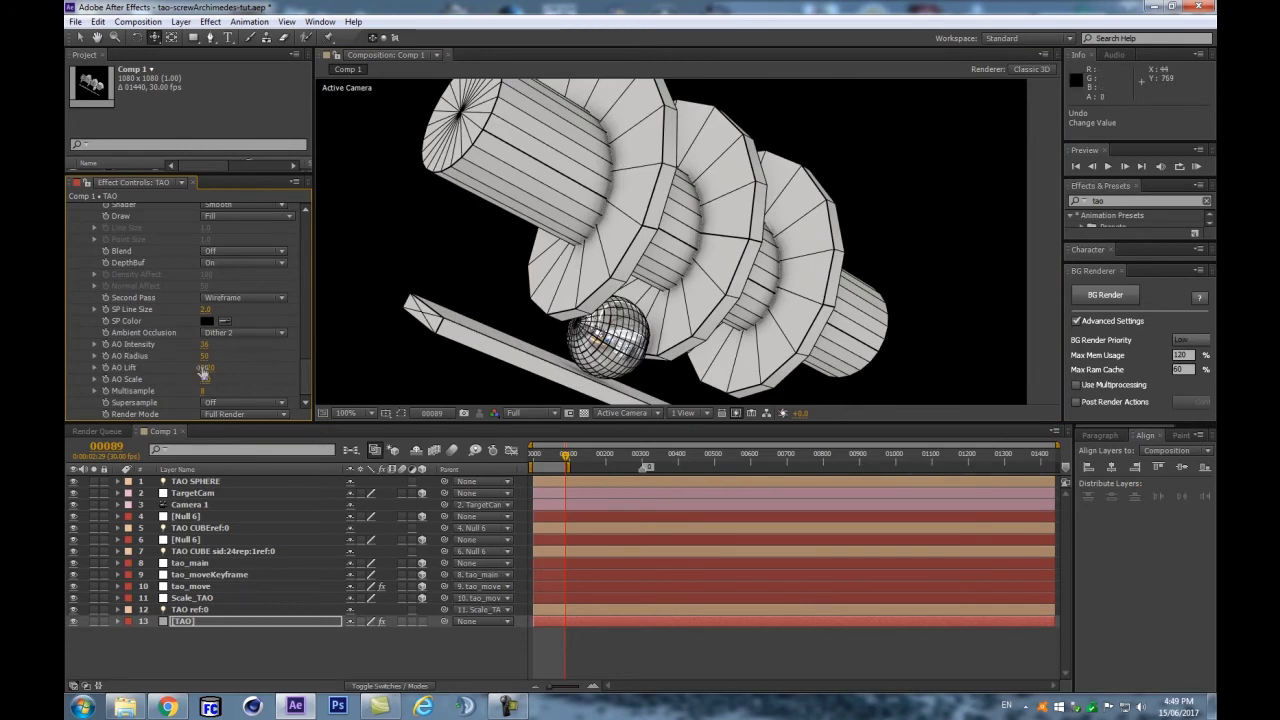
Step: Fine-tune the Tao effect's AO Scale to 0.6 and set its AO Lift to 0.30, checking the shading on the screw
drag(204, 380, 207, 380)
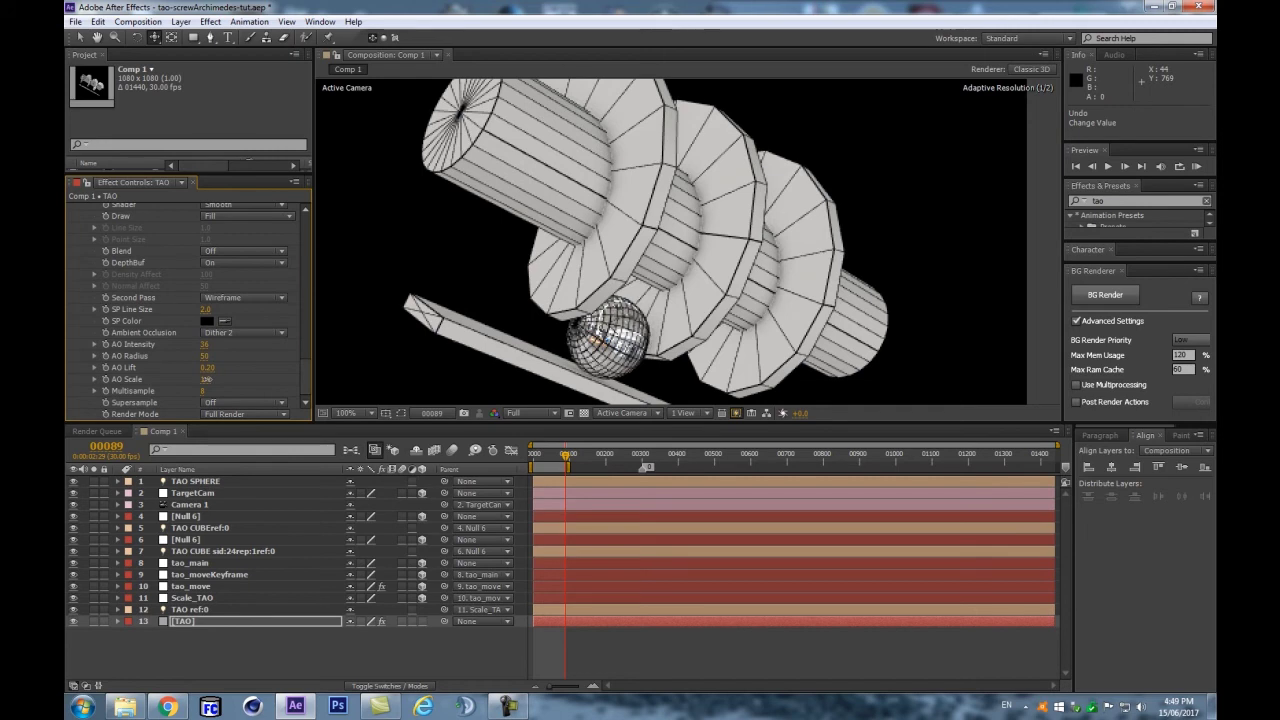
drag(205, 380, 212, 379)
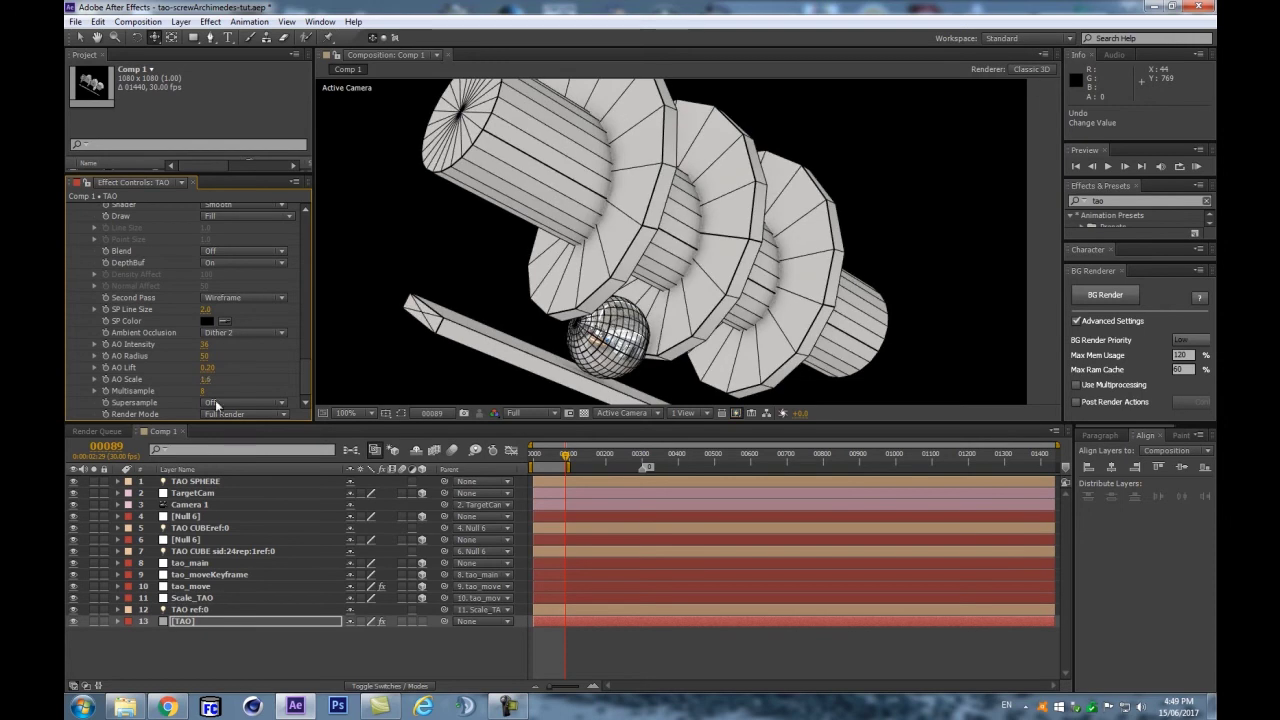
drag(209, 381, 206, 382)
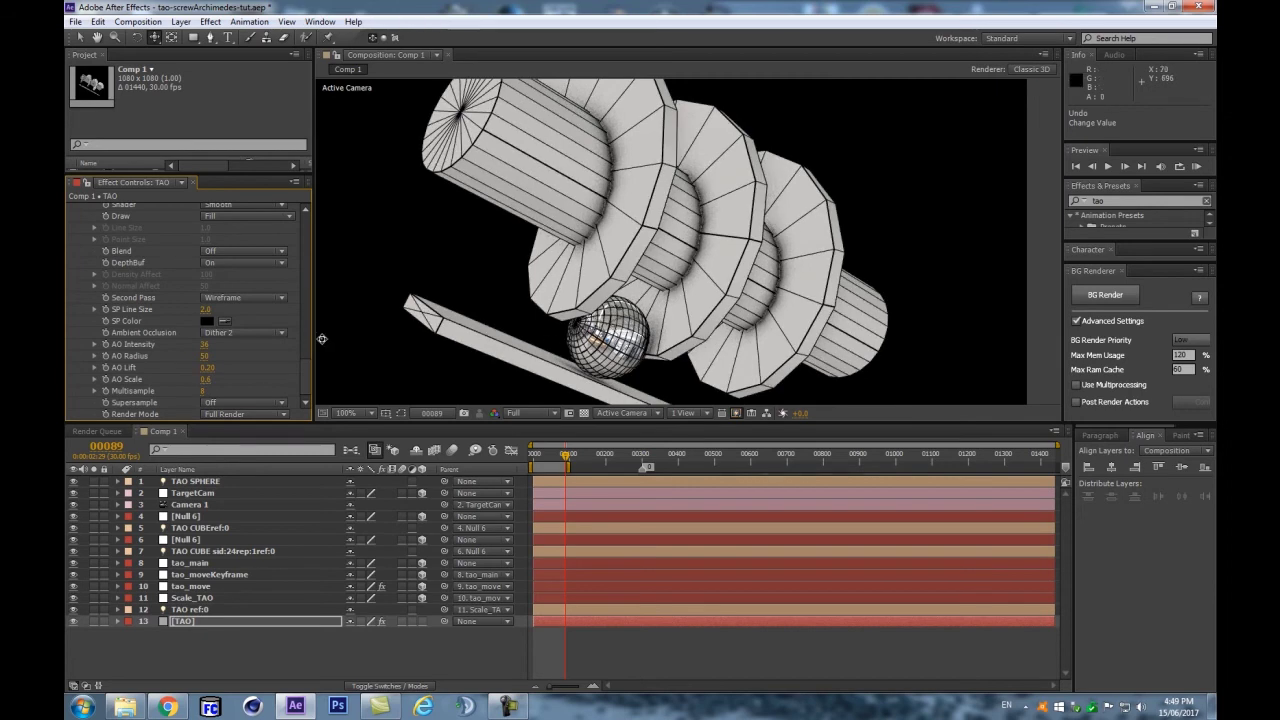
drag(206, 369, 214, 371)
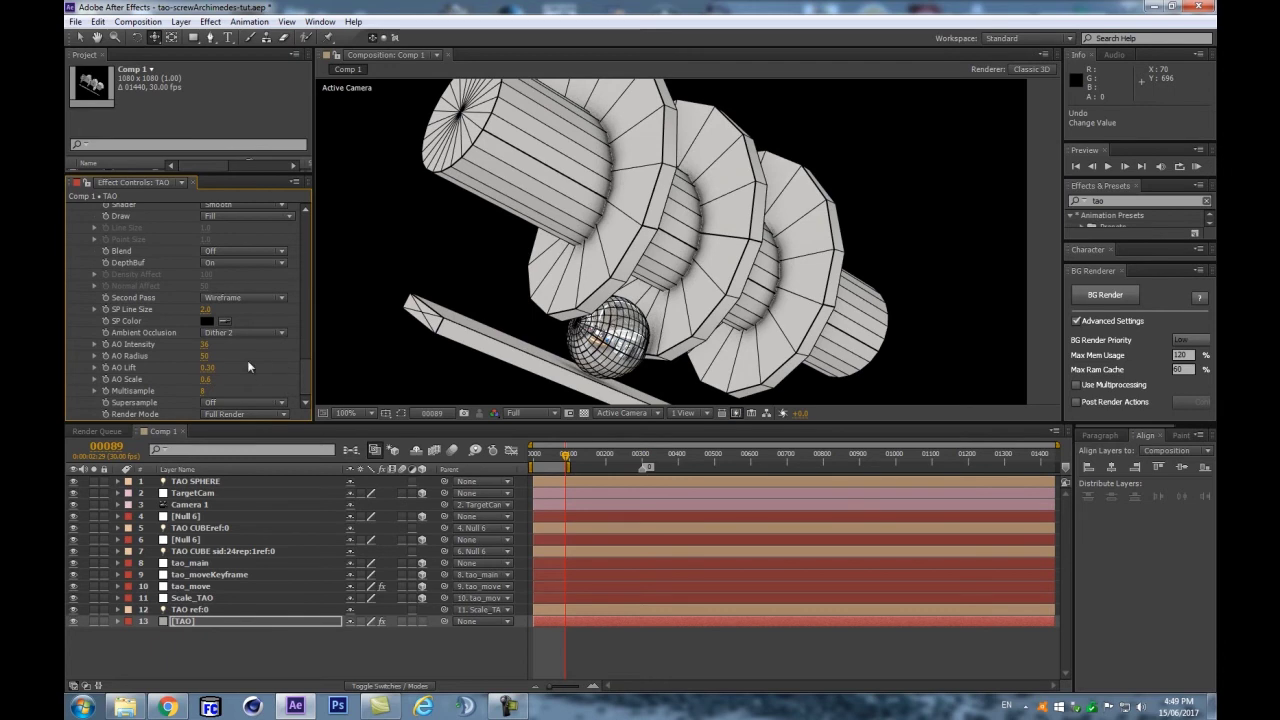
key(period)
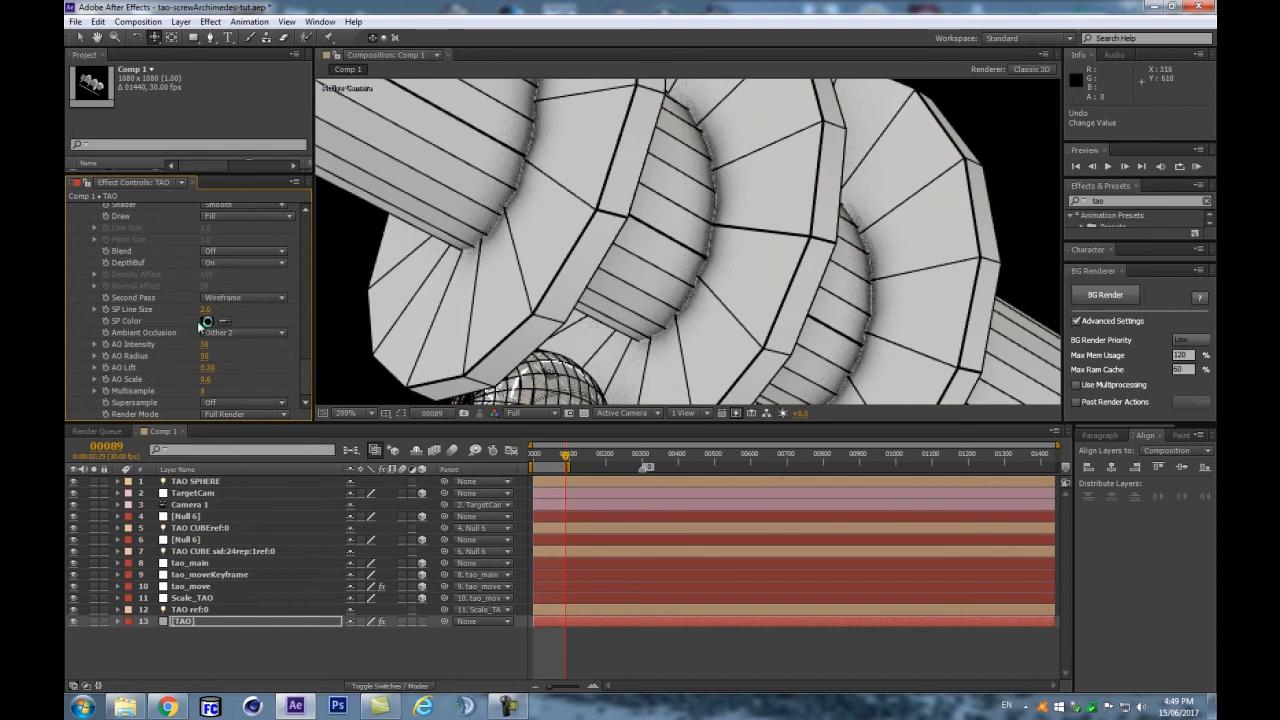
key(comma)
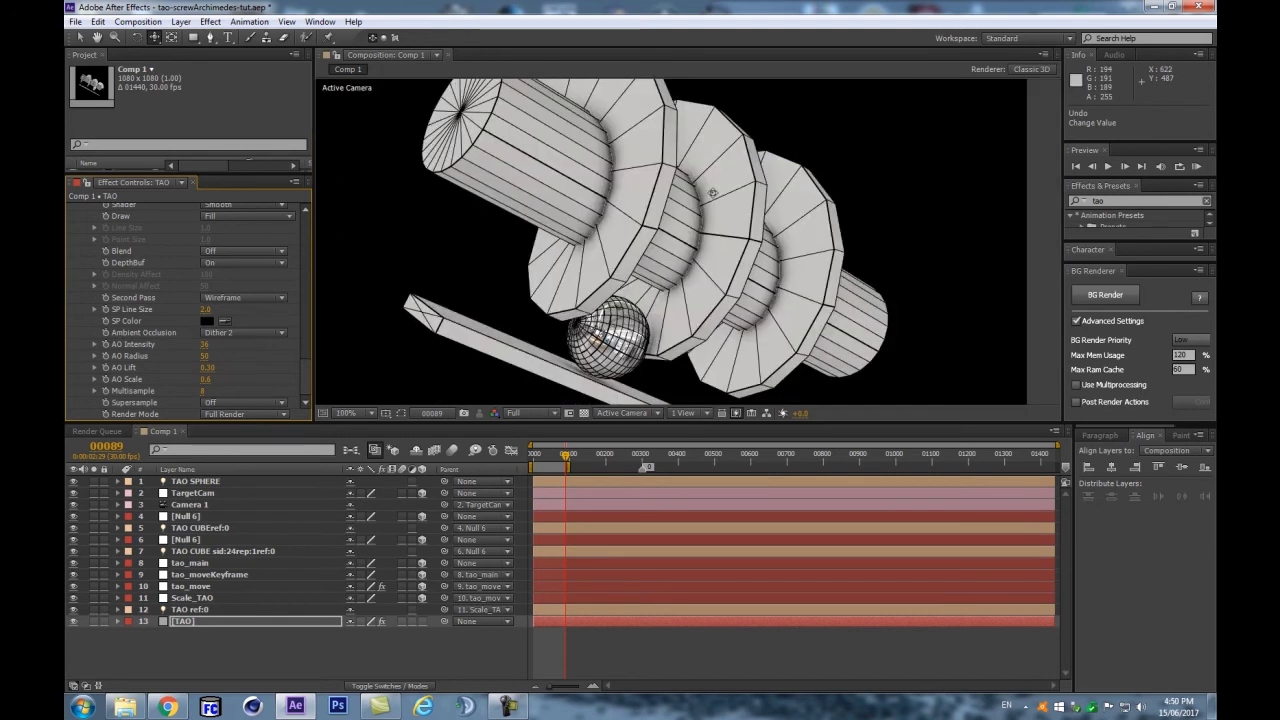
Step: Set the Tao effect's Supersample to 9x and check the smoothness of the render
key(period)
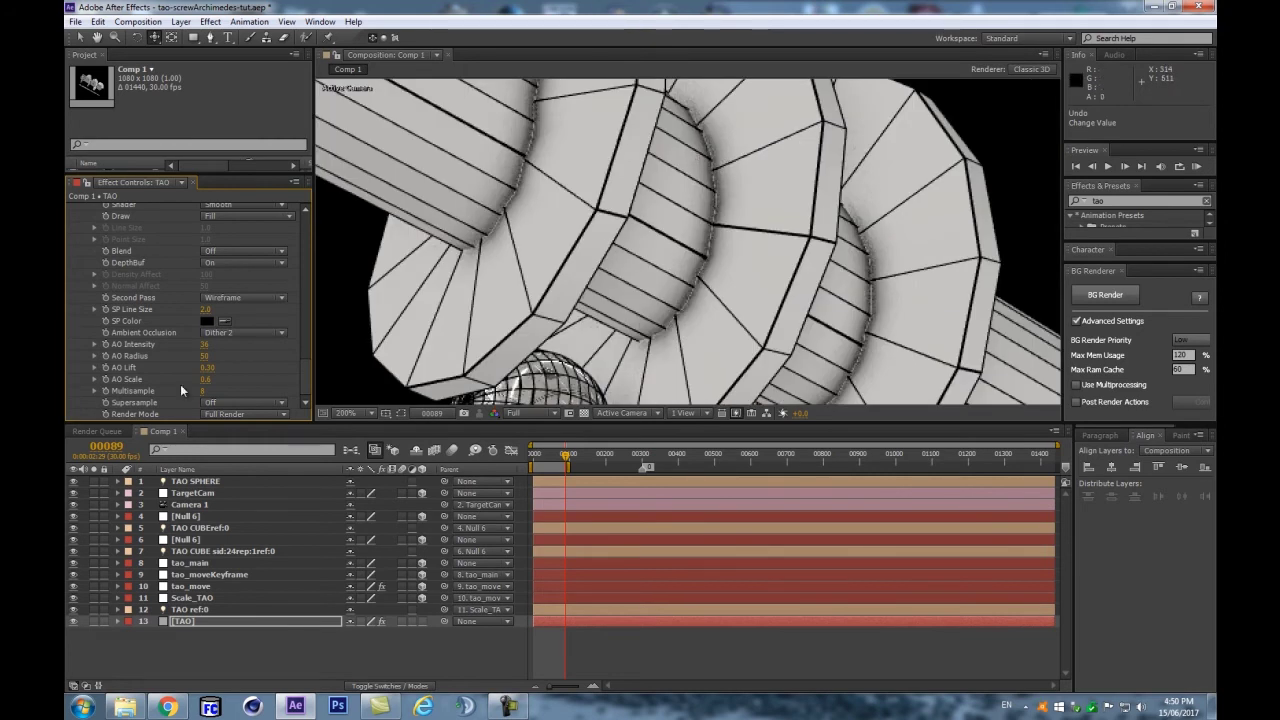
click(209, 402)
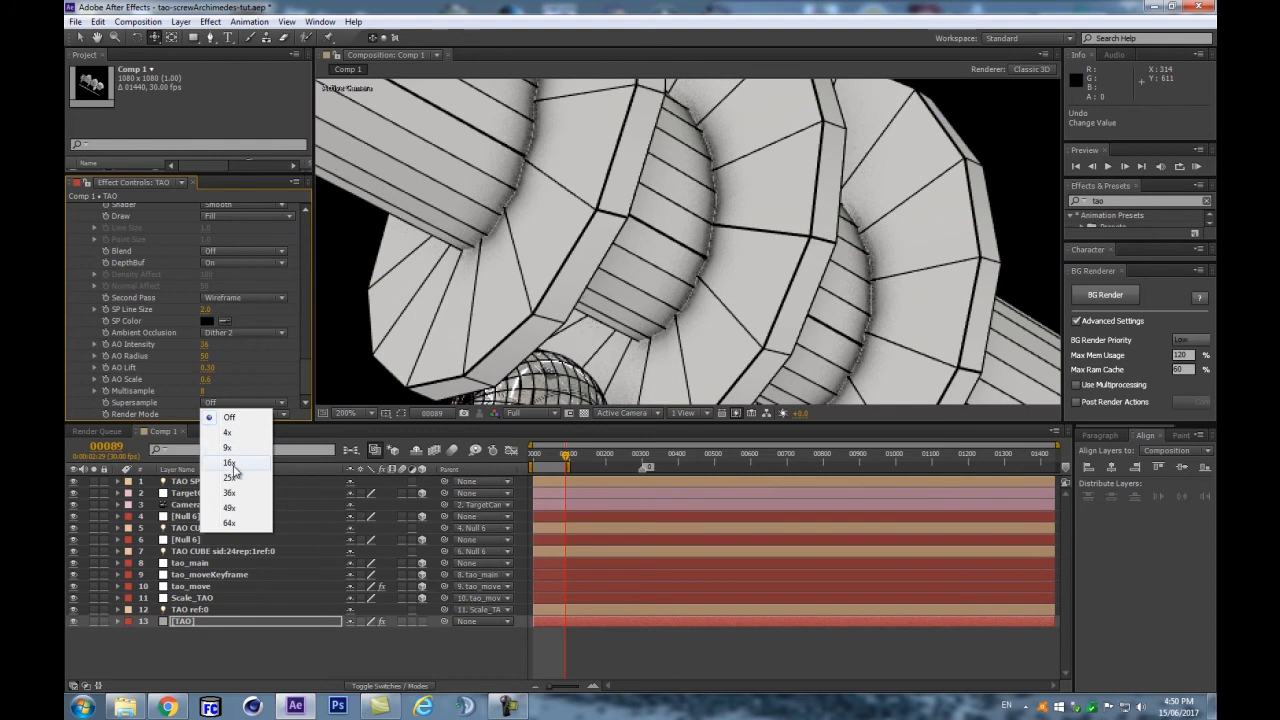
click(231, 448)
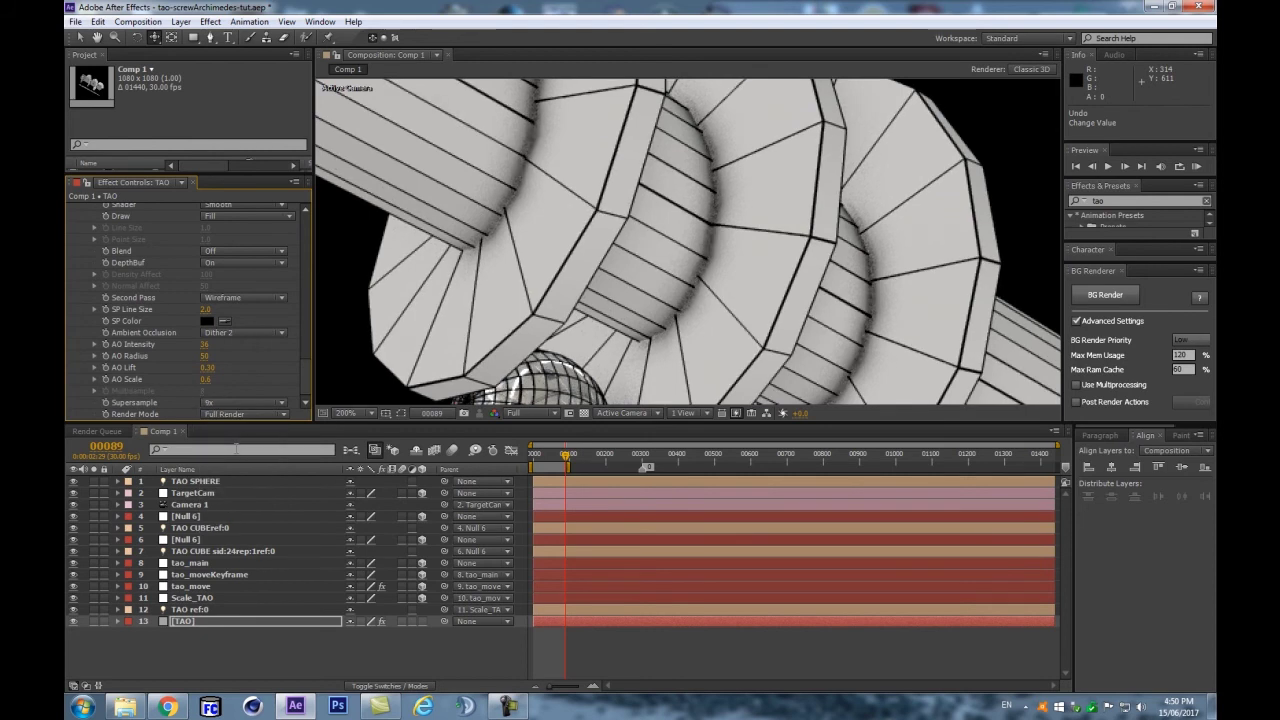
scroll(772, 240, down, 2)
scroll(772, 243, up, 2)
scroll(772, 243, down, 2)
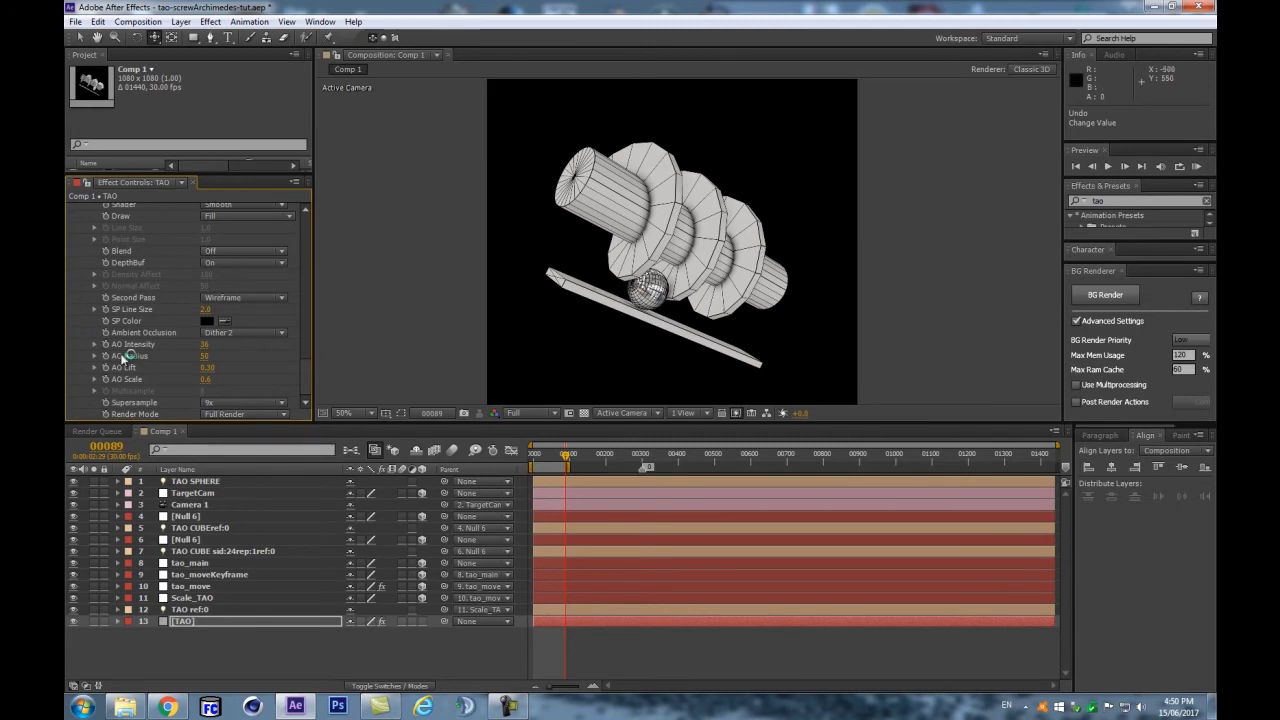
Step: Raise the number of Segments in the [TAO] layer's Segment settings to 91 and check the smoother screw
click(175, 621)
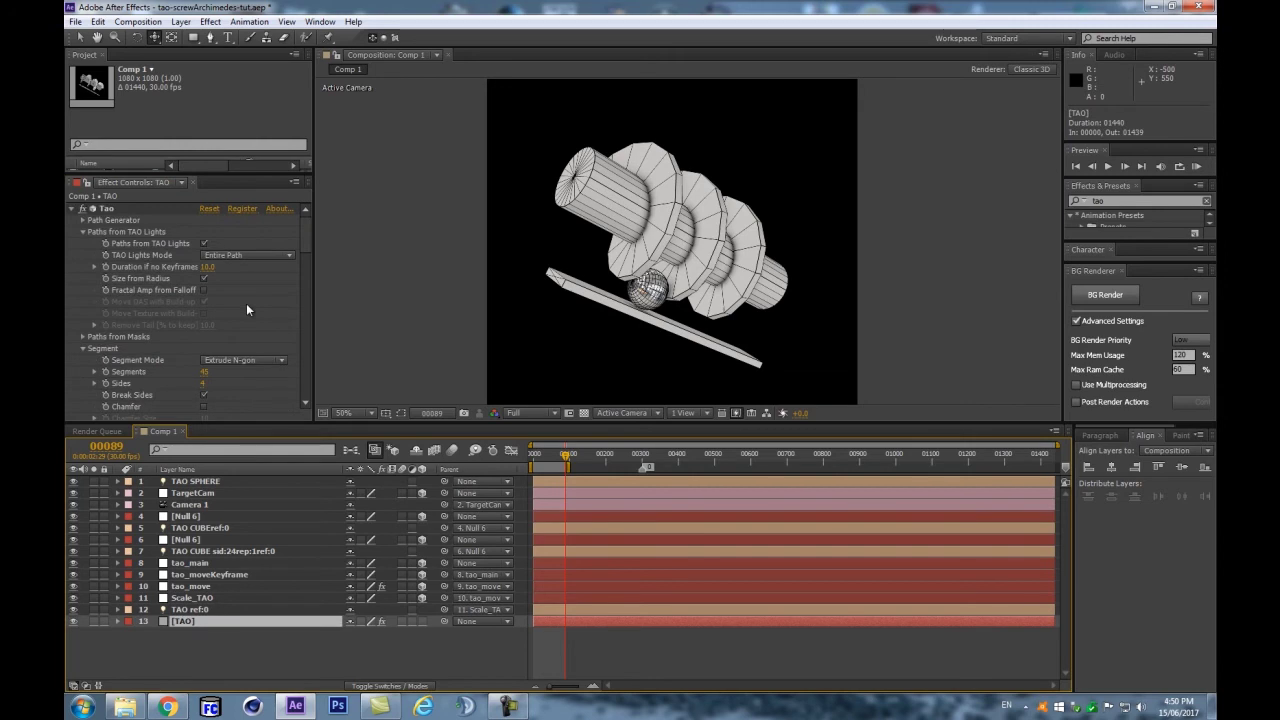
click(84, 232)
click(83, 255)
click(83, 301)
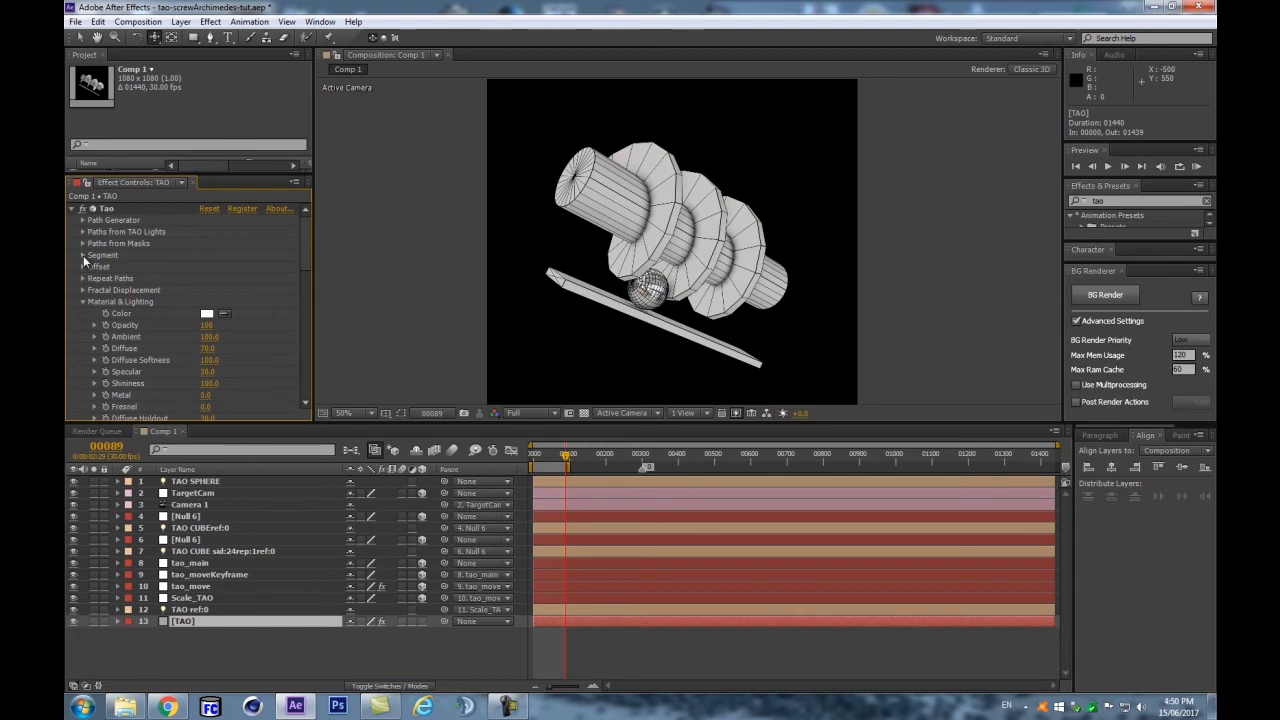
scroll(609, 198, up, 1)
scroll(609, 198, down, 1)
click(83, 255)
drag(204, 231, 228, 224)
scroll(668, 238, up, 2)
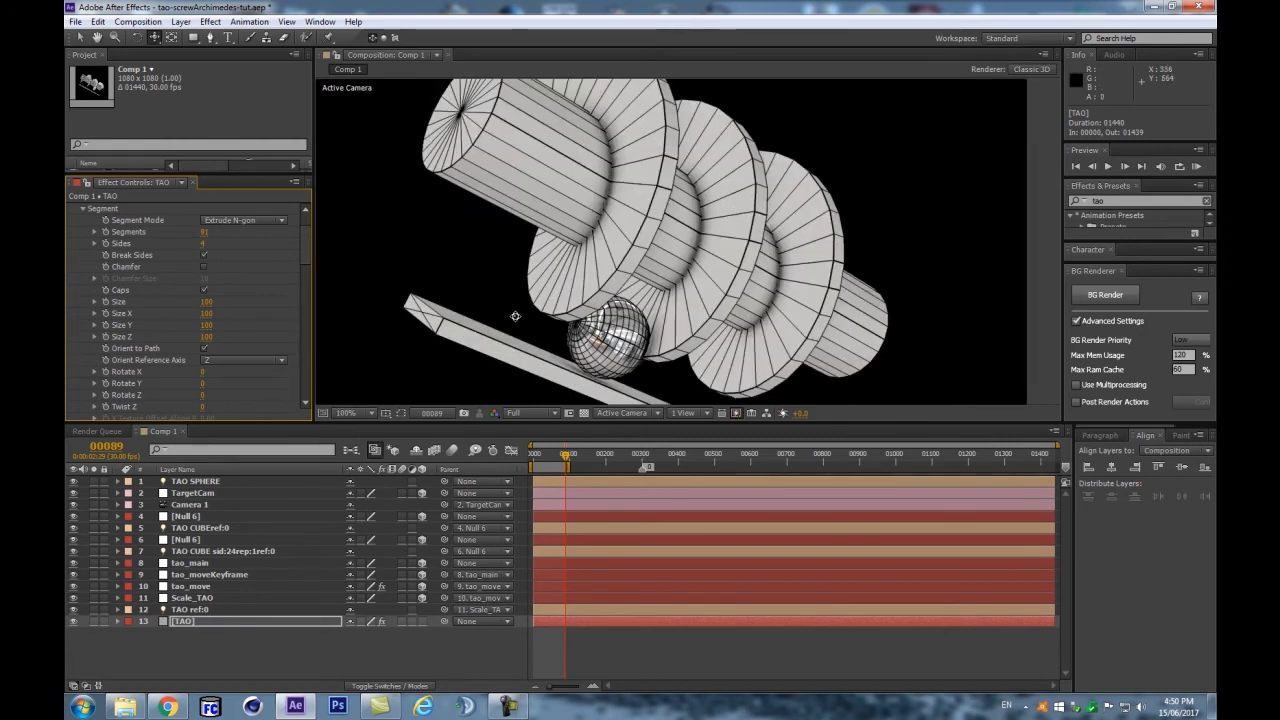
scroll(886, 280, down, 1)
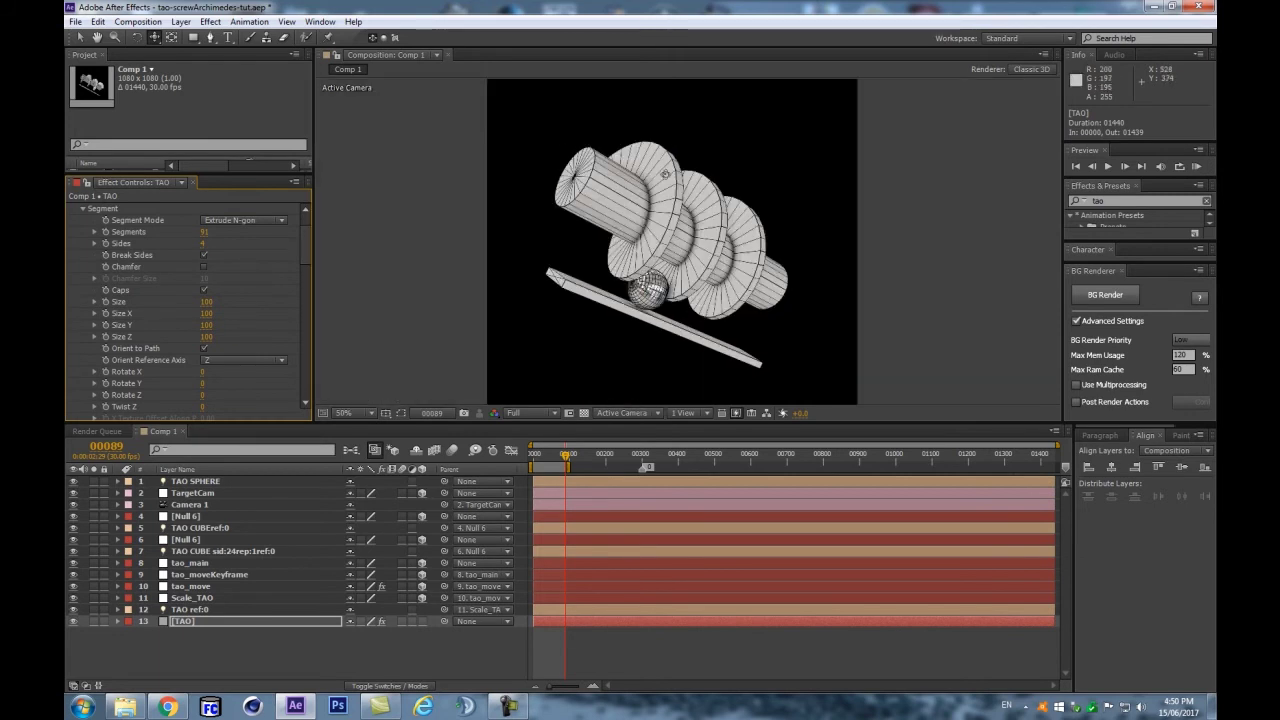
scroll(779, 256, up, 1)
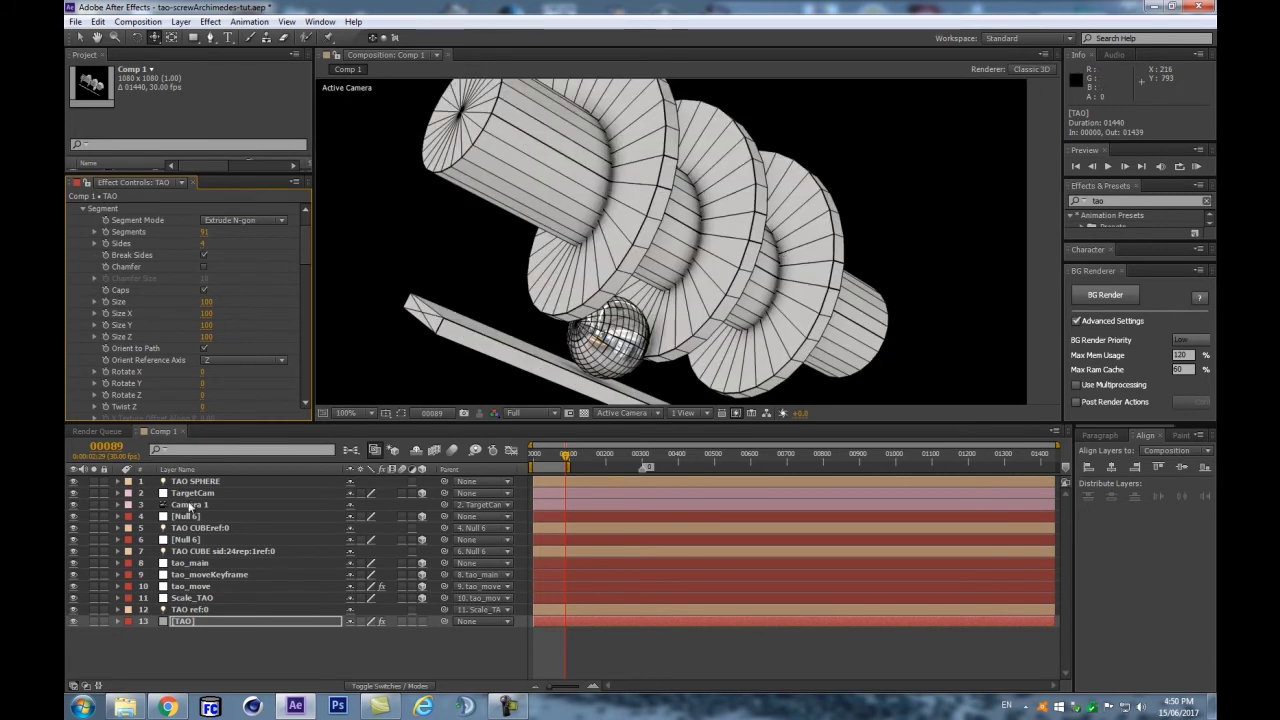
Step: Append sid:12 to the TAO SPHERE layer's name to reduce the sphere's sides, and inspect the sphere
click(198, 481)
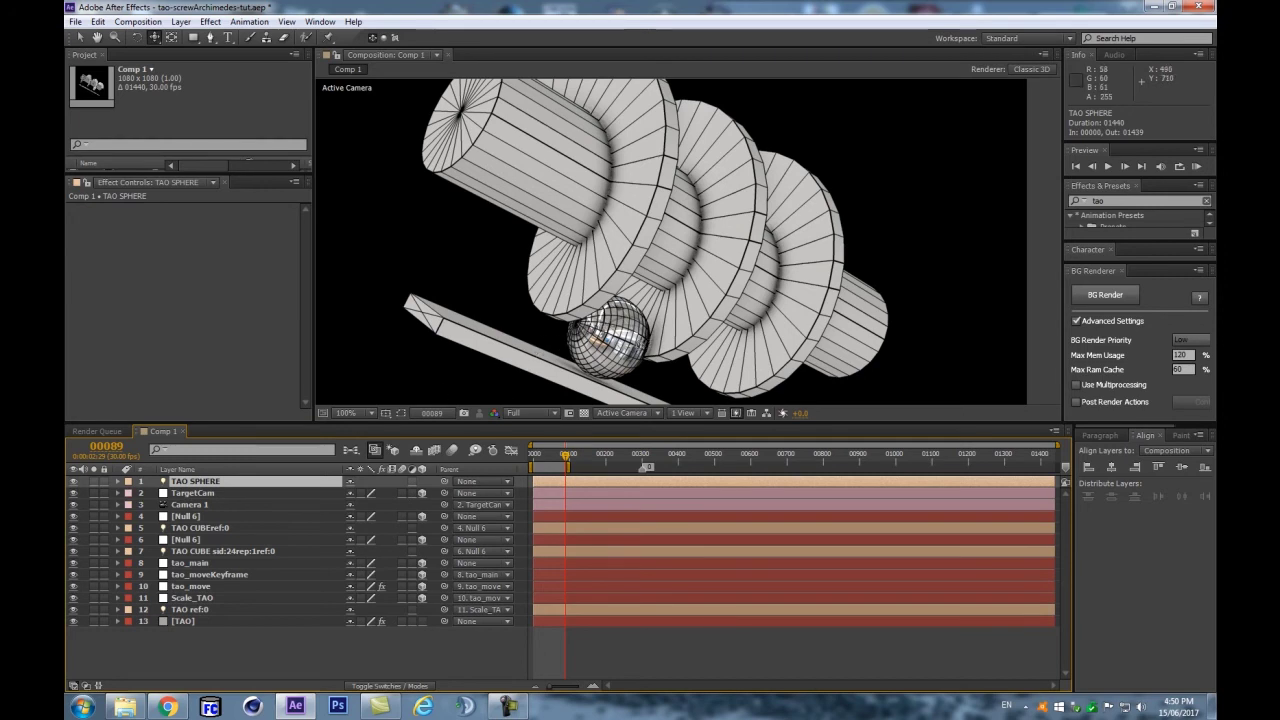
key(Return)
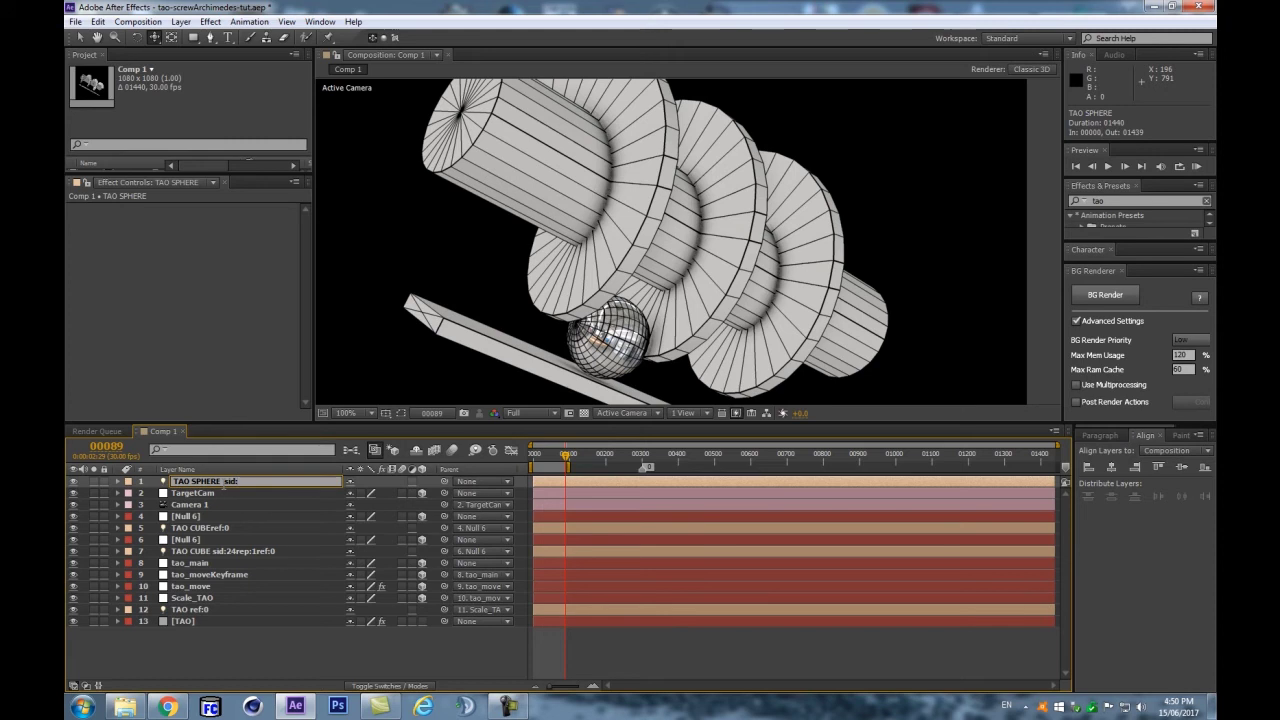
text(12)
key(Return)
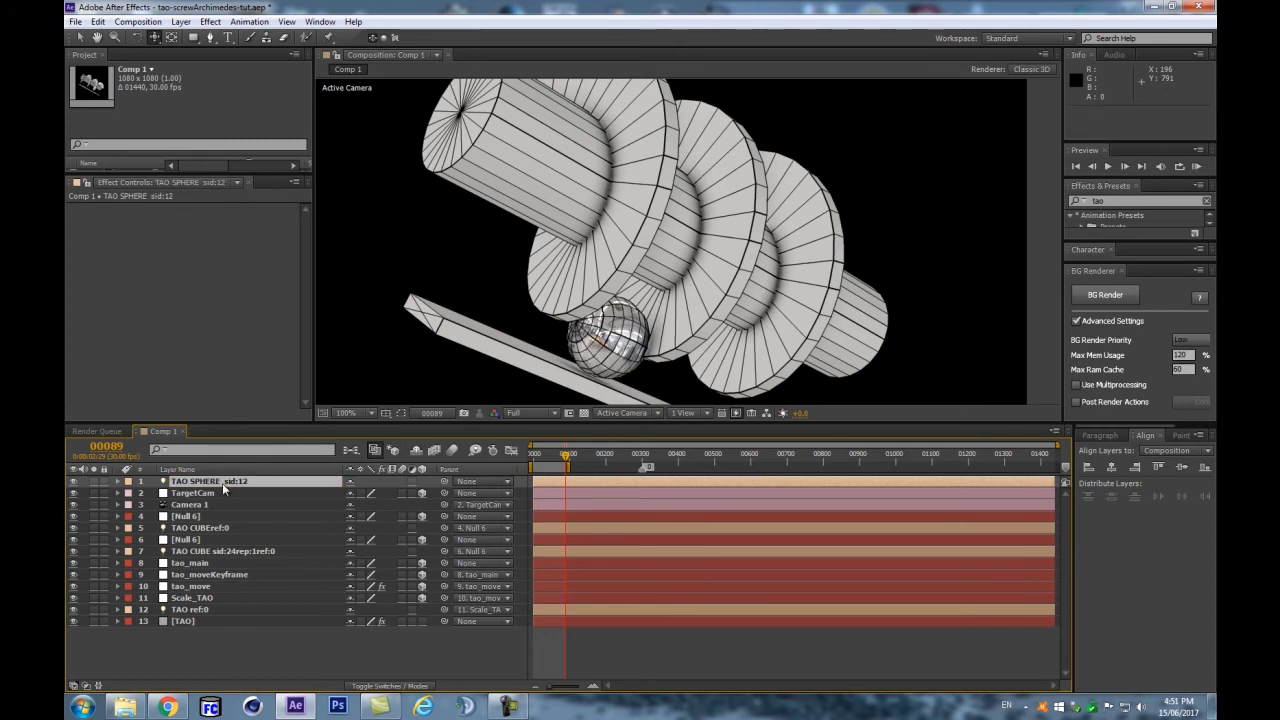
scroll(589, 345, up, 1)
drag(556, 334, 604, 159)
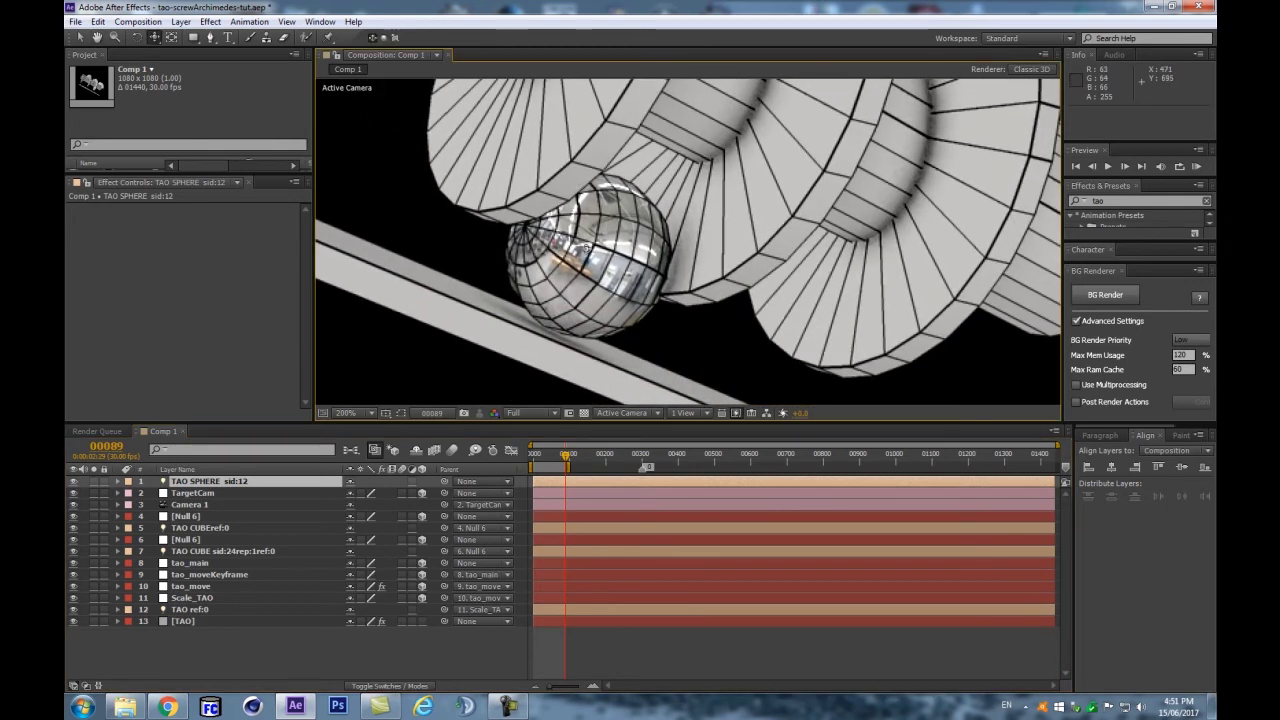
scroll(758, 250, down, 1)
scroll(772, 266, down, 1)
scroll(772, 266, up, 1)
scroll(772, 266, down, 1)
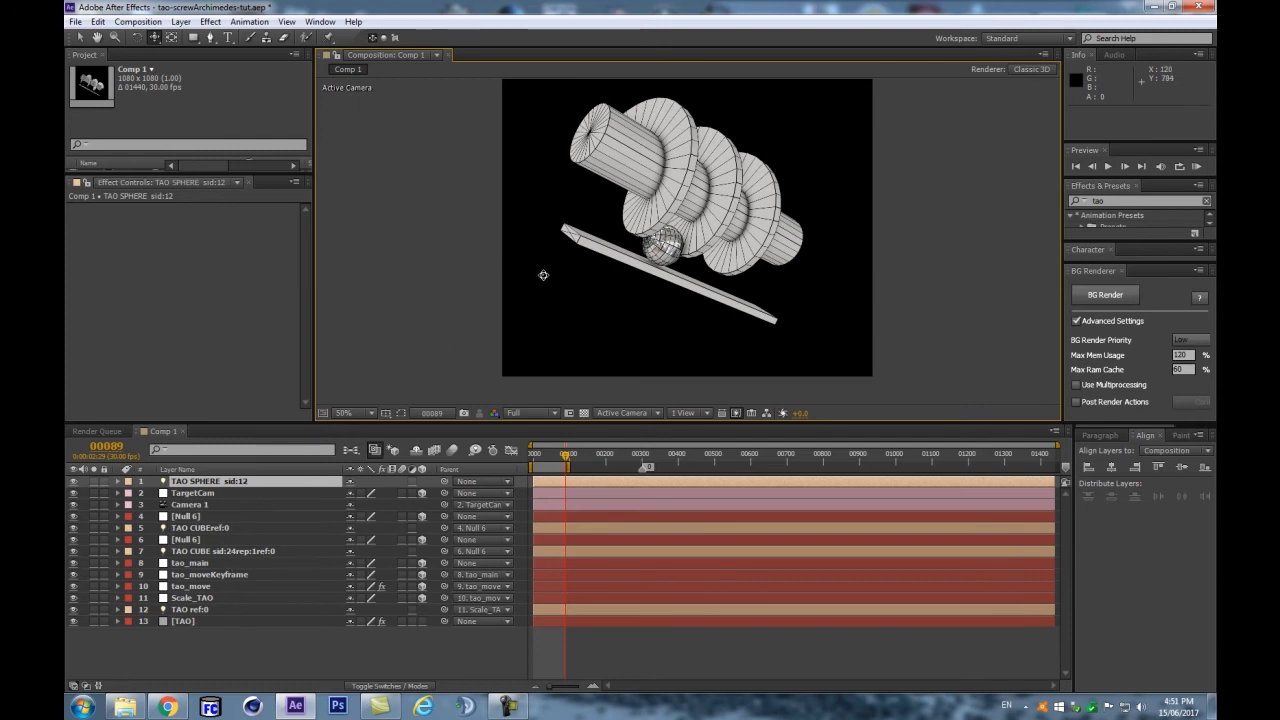
Step: Enable Include TAO LUMI Lights in the [TAO] layer's Material & Lighting settings
click(200, 621)
drag(310, 237, 302, 293)
scroll(295, 294, down, 3)
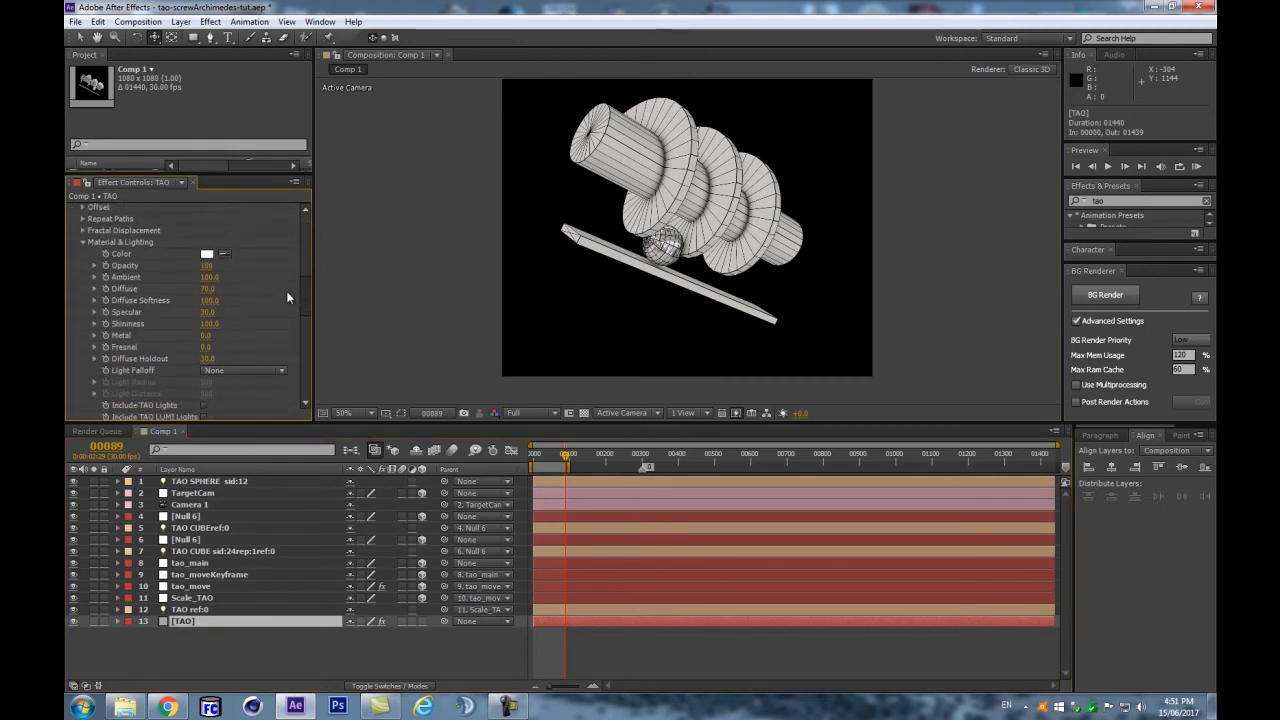
click(203, 382)
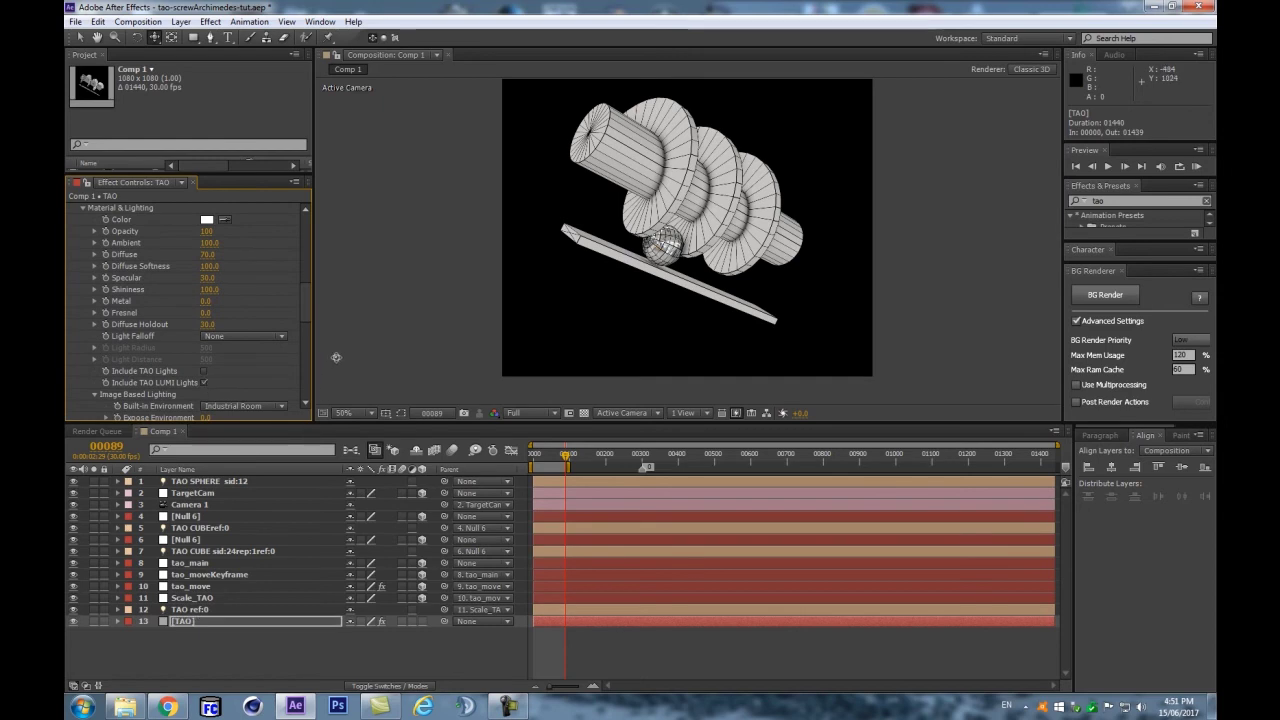
Step: Set Ambient to 0 in the Tao effect's Material & Lighting settings, keeping Diffuse at 70
scroll(236, 367, down, 5)
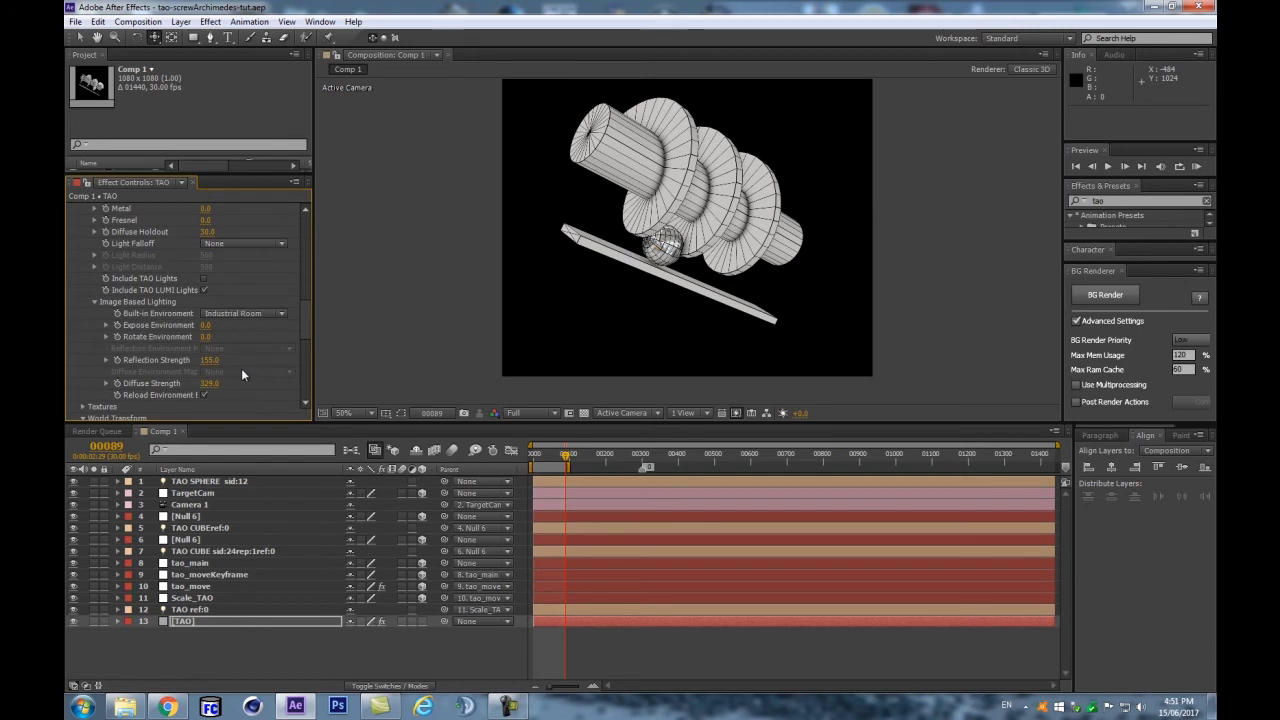
scroll(241, 368, up, 8)
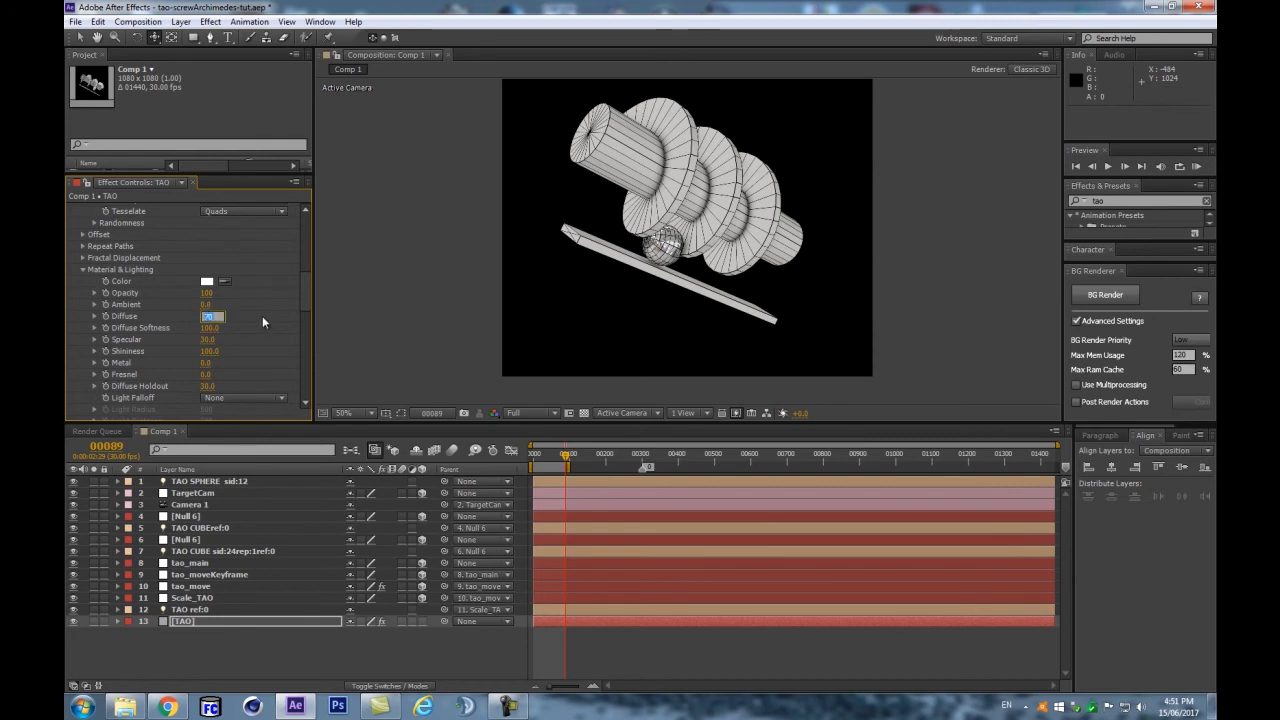
key(Return)
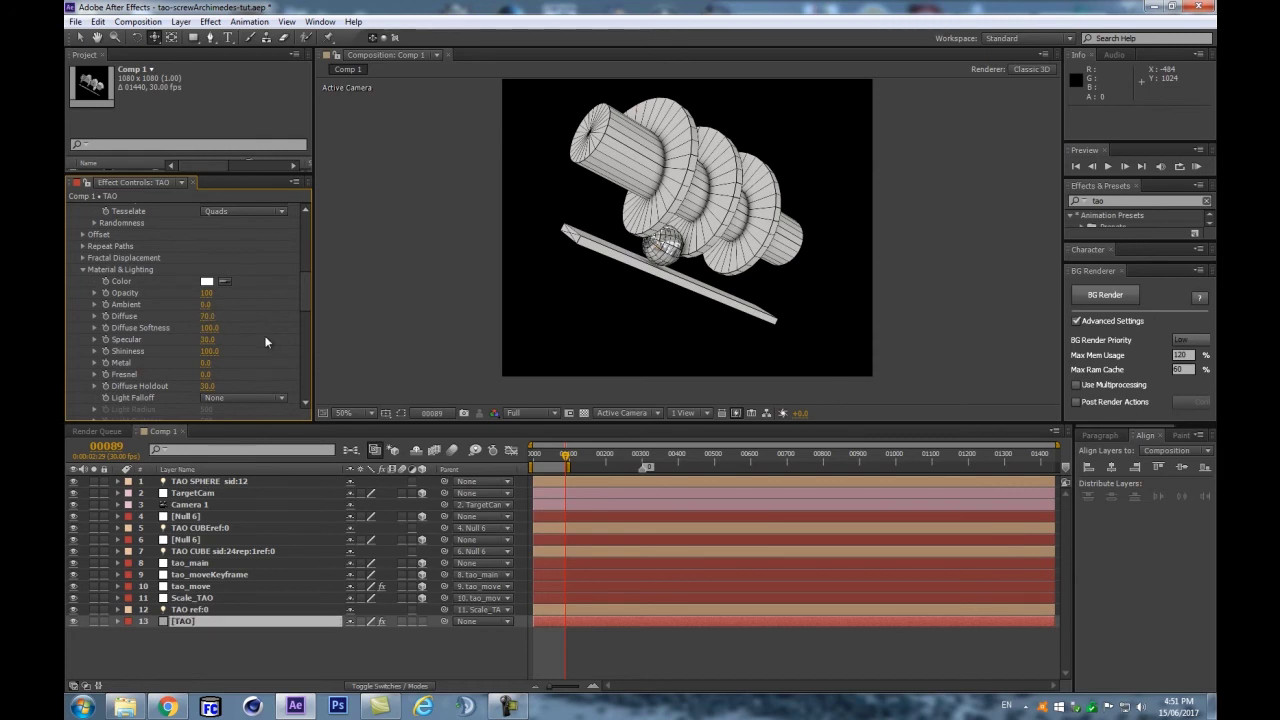
Step: Add a white Point light named TAO LUMI with 100% intensity and Smooth falloff
key(ctrl+alt+shift+l)
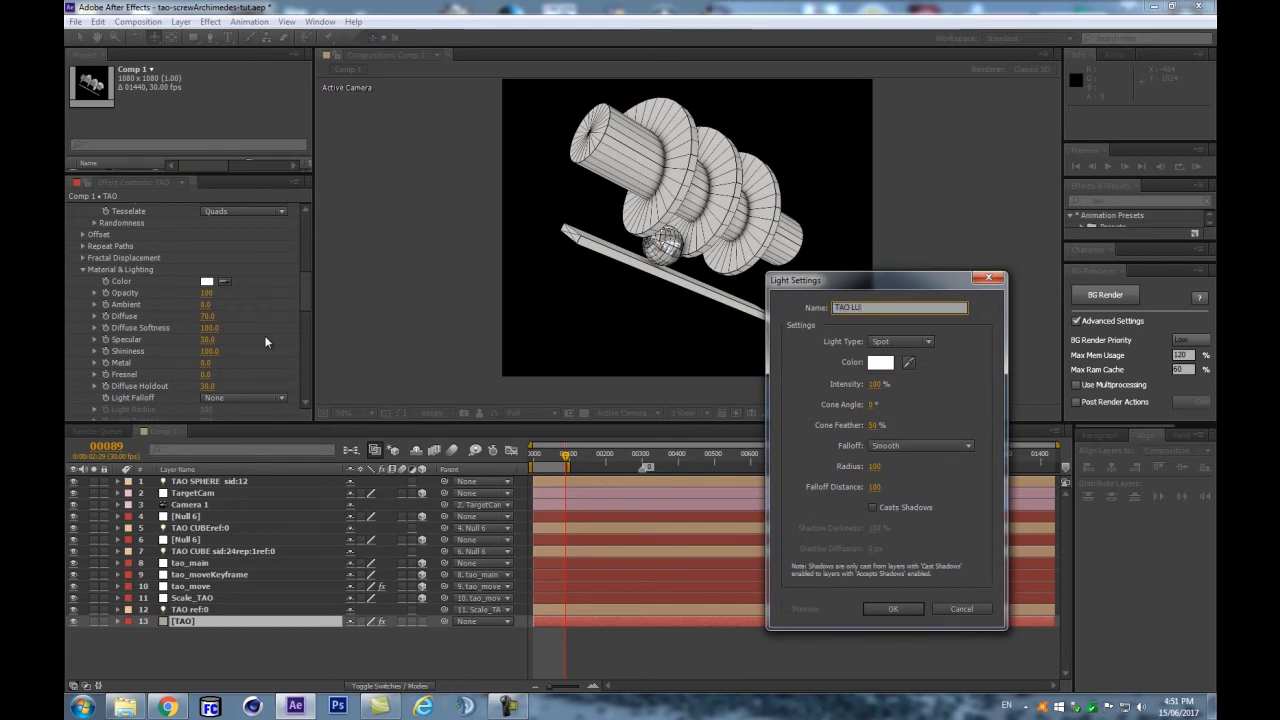
click(910, 338)
click(900, 389)
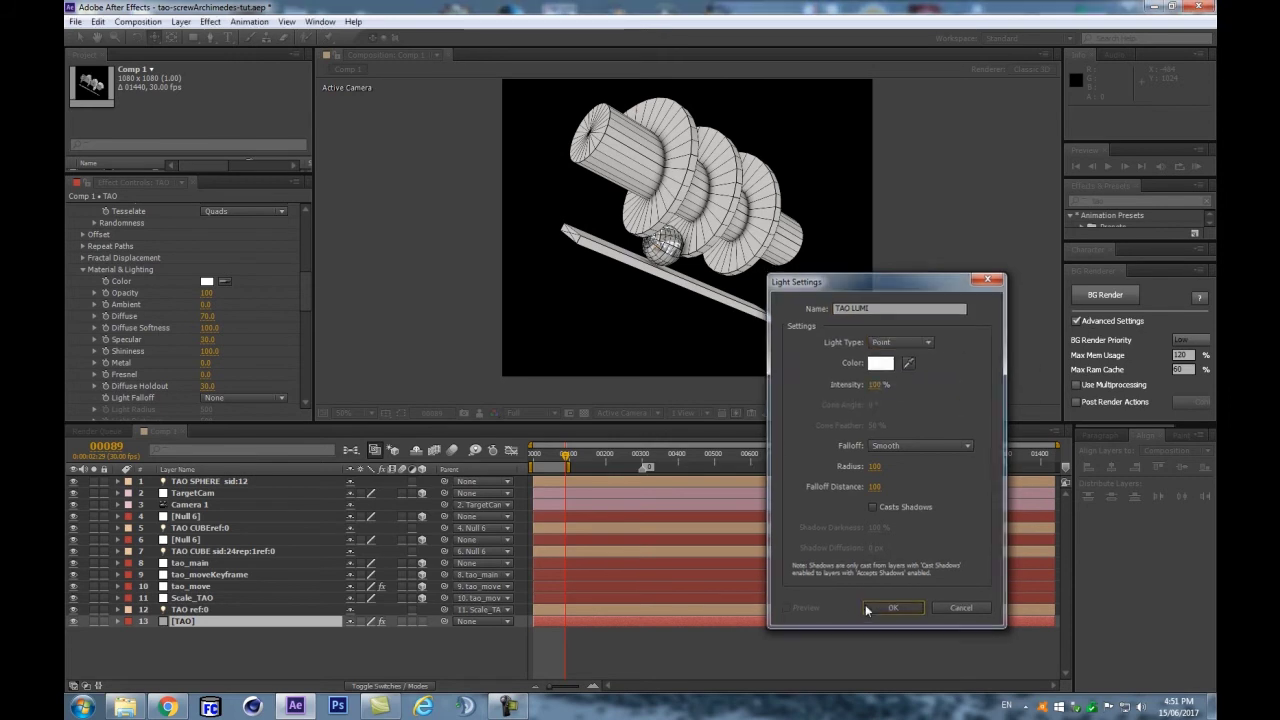
click(866, 607)
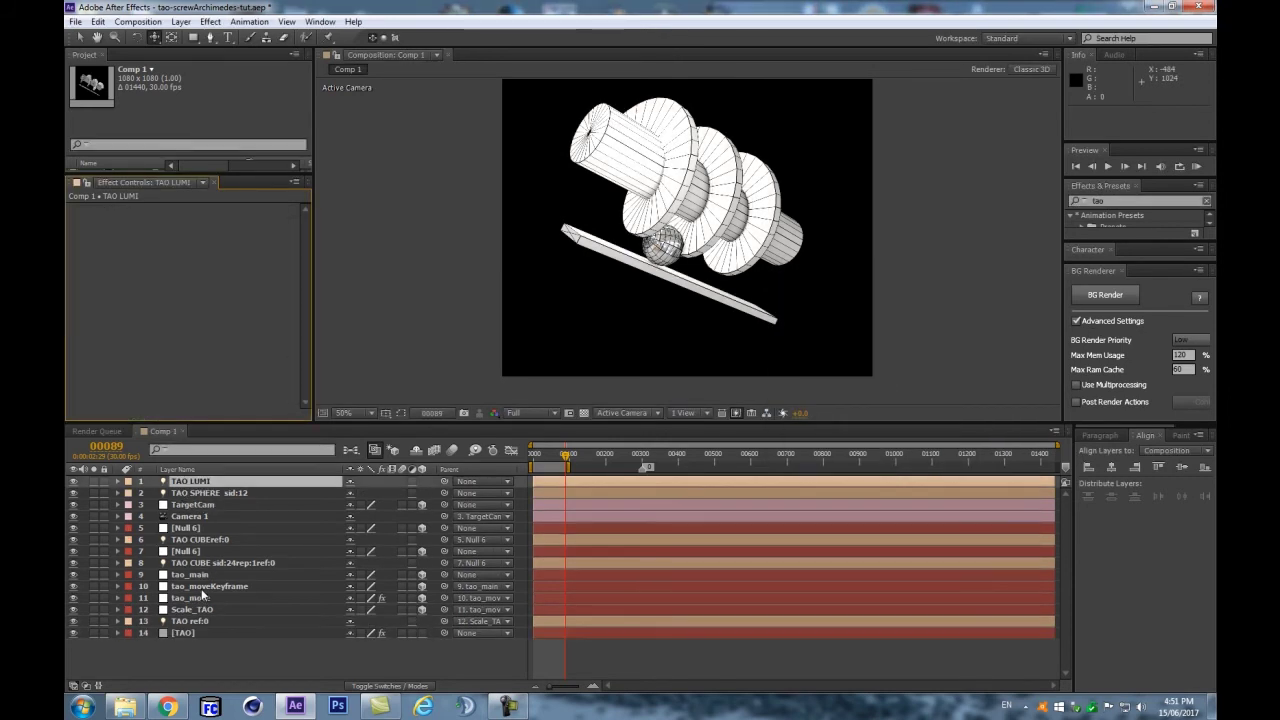
Step: Set the TAO LUMI light's position to about 1875, 495, 0, undoing a trial change of its Y position
key(p)
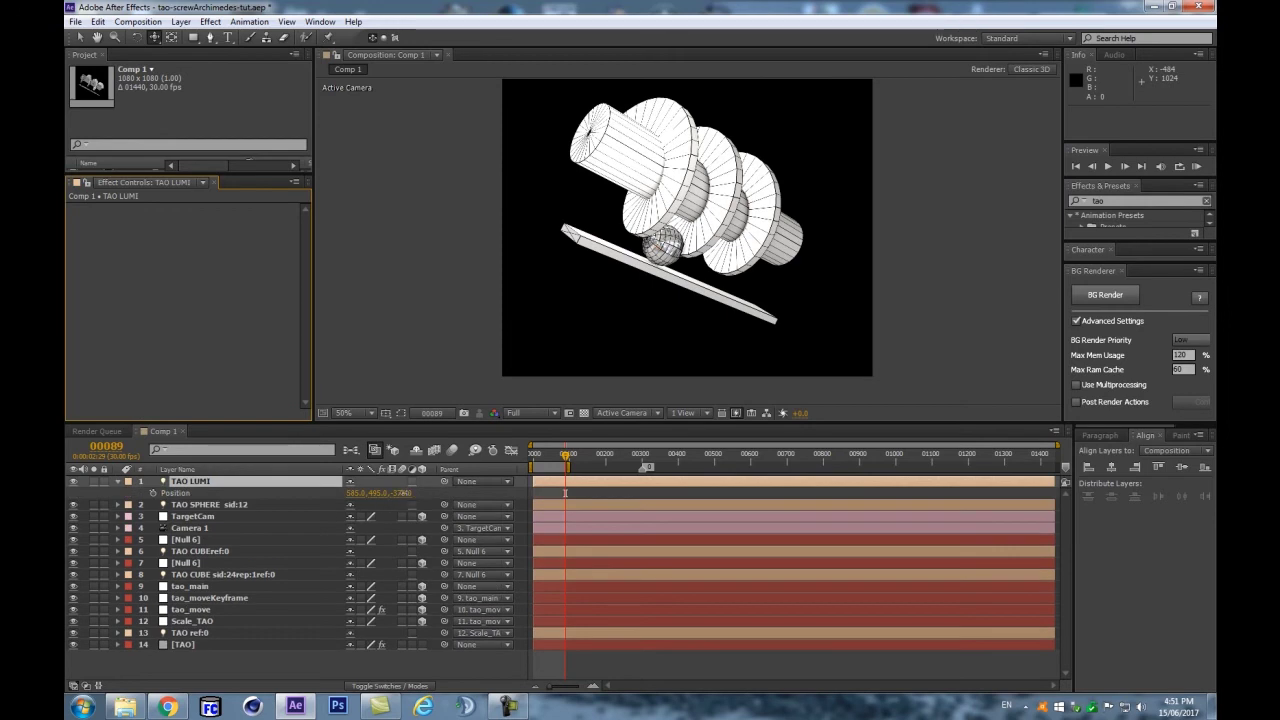
click(405, 493)
text(0)
key(Return)
mouse_move(355, 495)
mouse_down()
mouse_move(409, 505)
mouse_move(389, 508)
mouse_move(455, 490)
mouse_up()
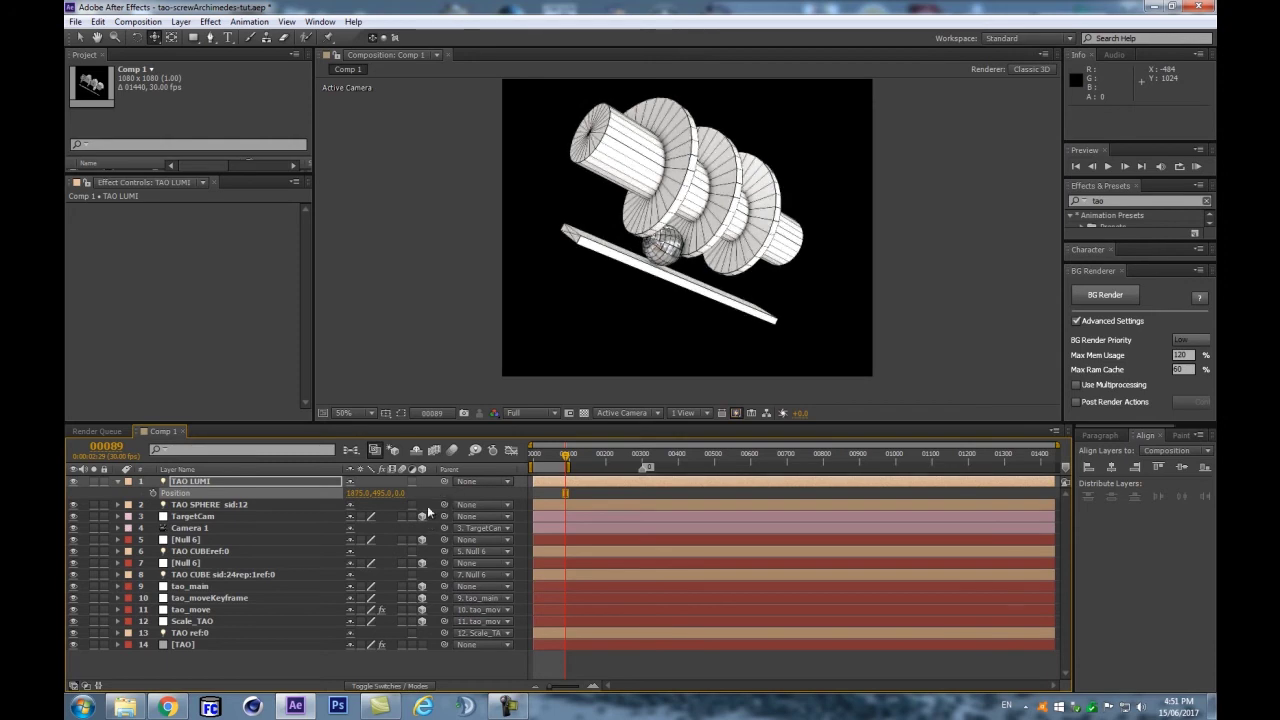
drag(377, 493, 122, 578)
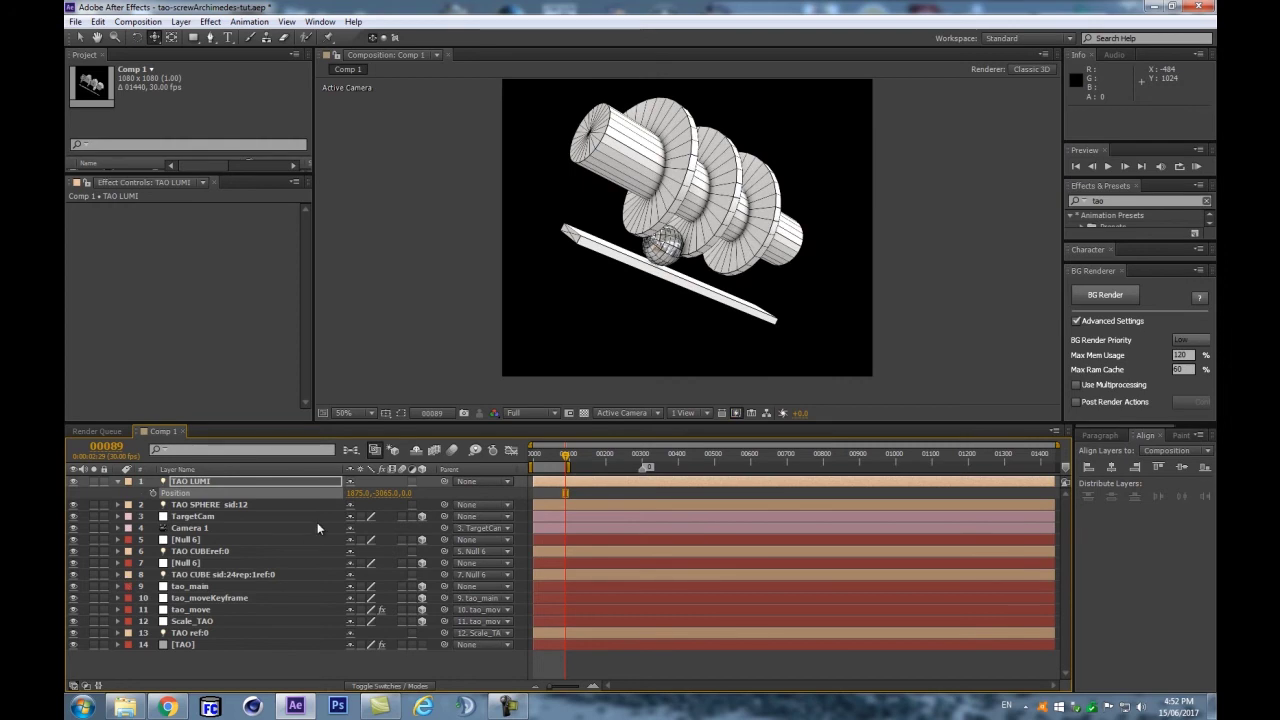
key(ctrl+z)
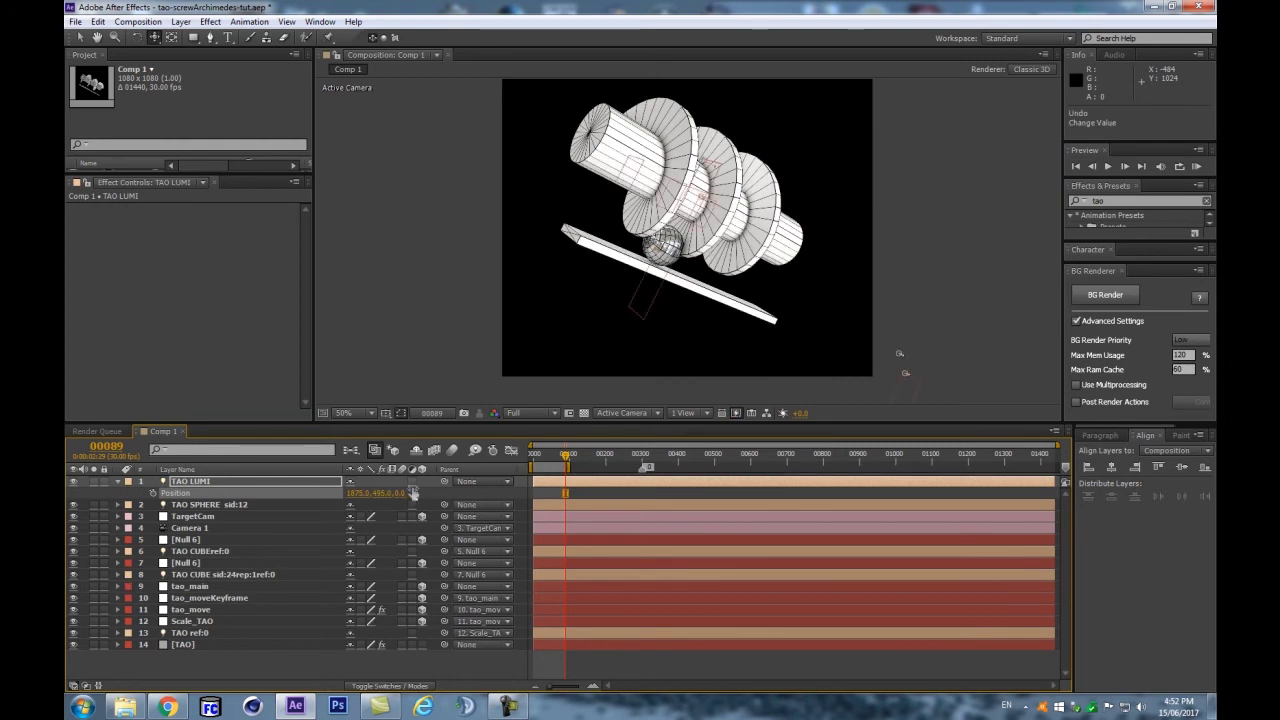
Step: Move the TAO LUMI light in the viewport and adjust its position to about 1440, 628, 151, beyond the screw's lower end
scroll(759, 343, down, 3)
key(period)
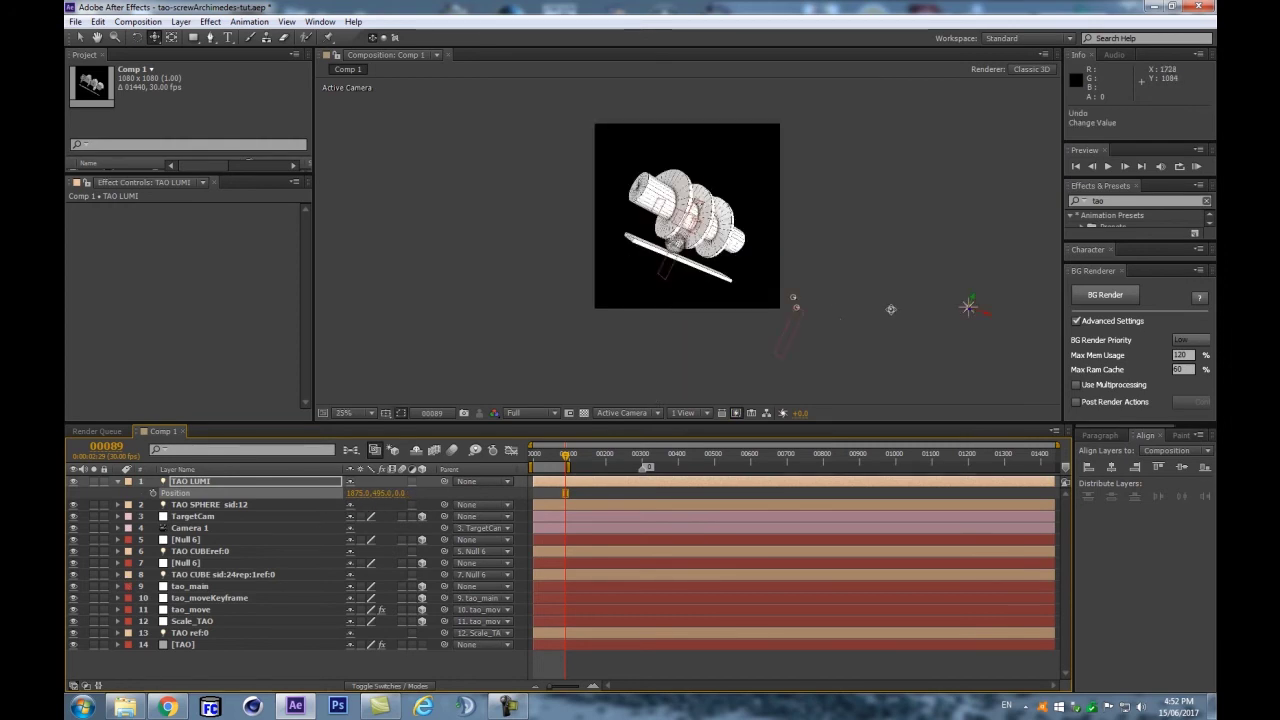
key(v)
drag(970, 320, 780, 249)
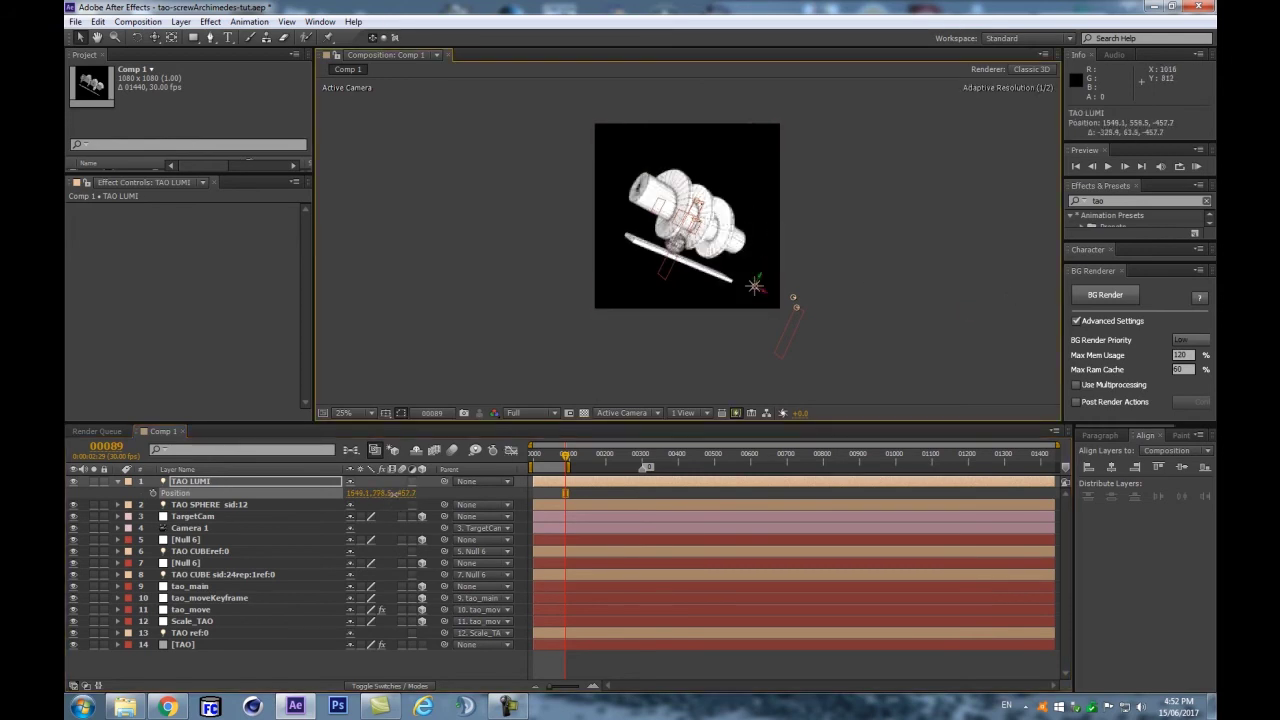
drag(778, 239, 745, 250)
drag(411, 493, 536, 464)
scroll(839, 228, up, 2)
drag(470, 495, 665, 411)
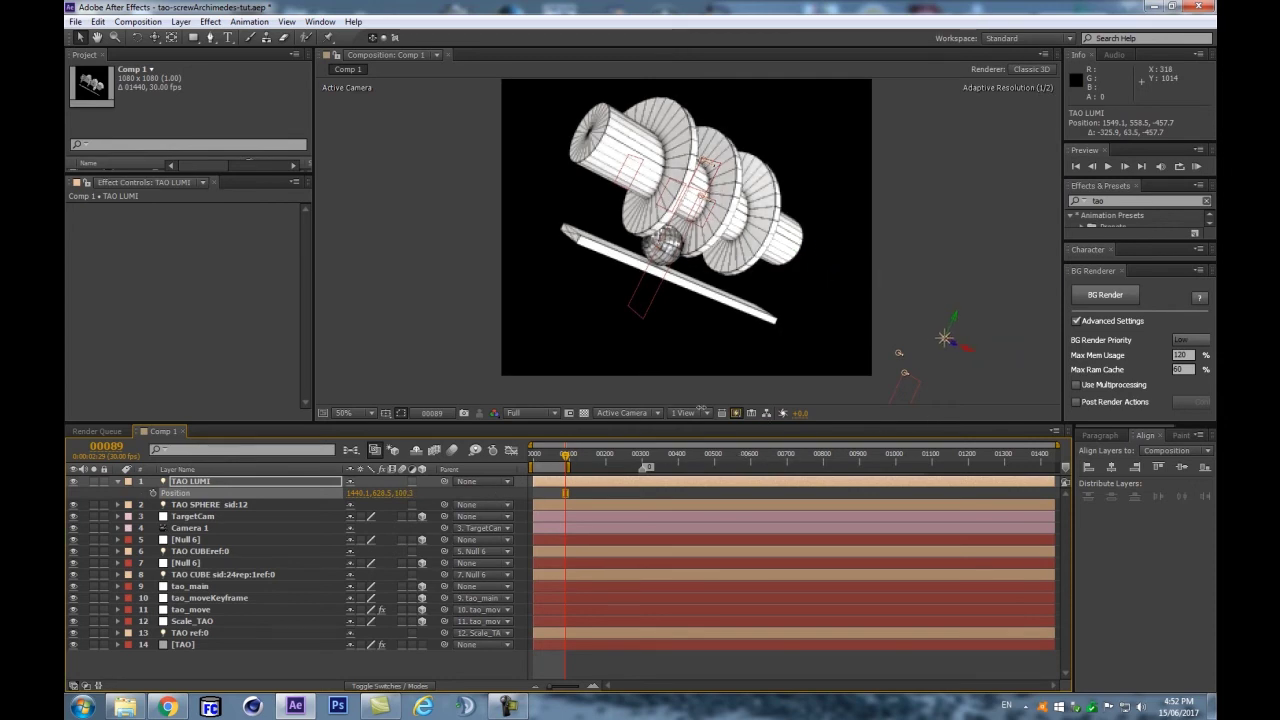
key(comma)
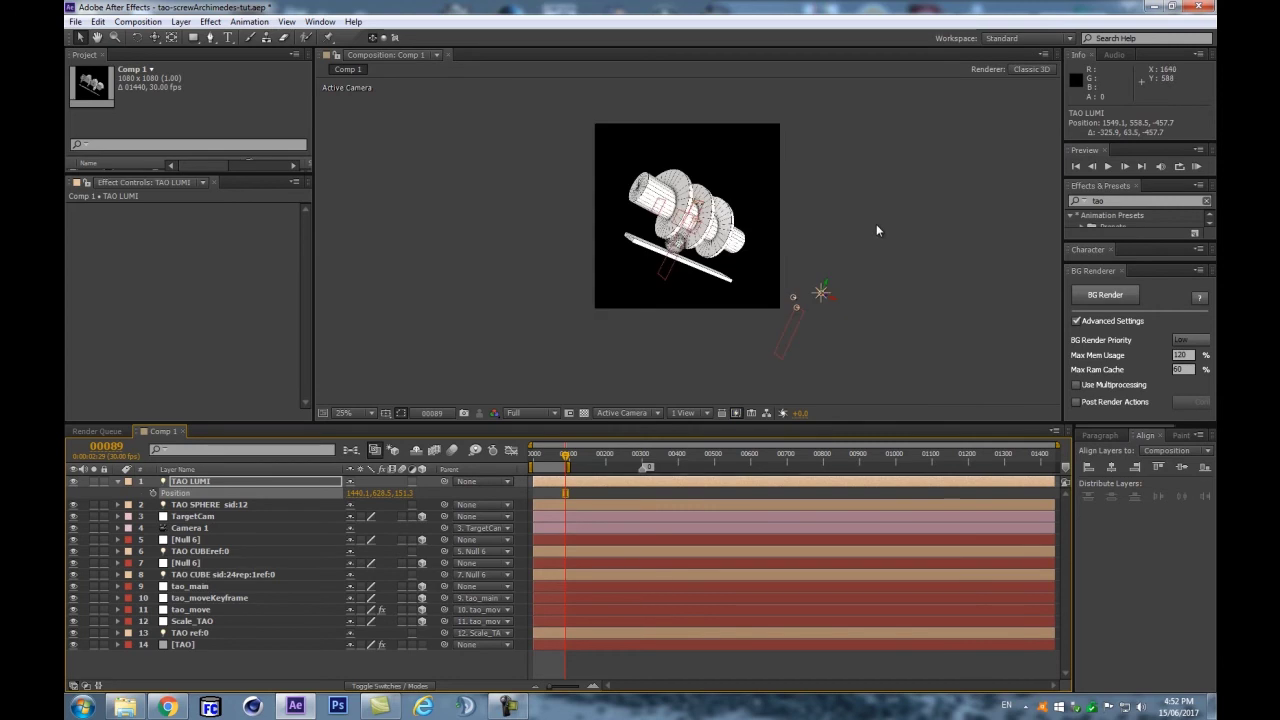
key(period)
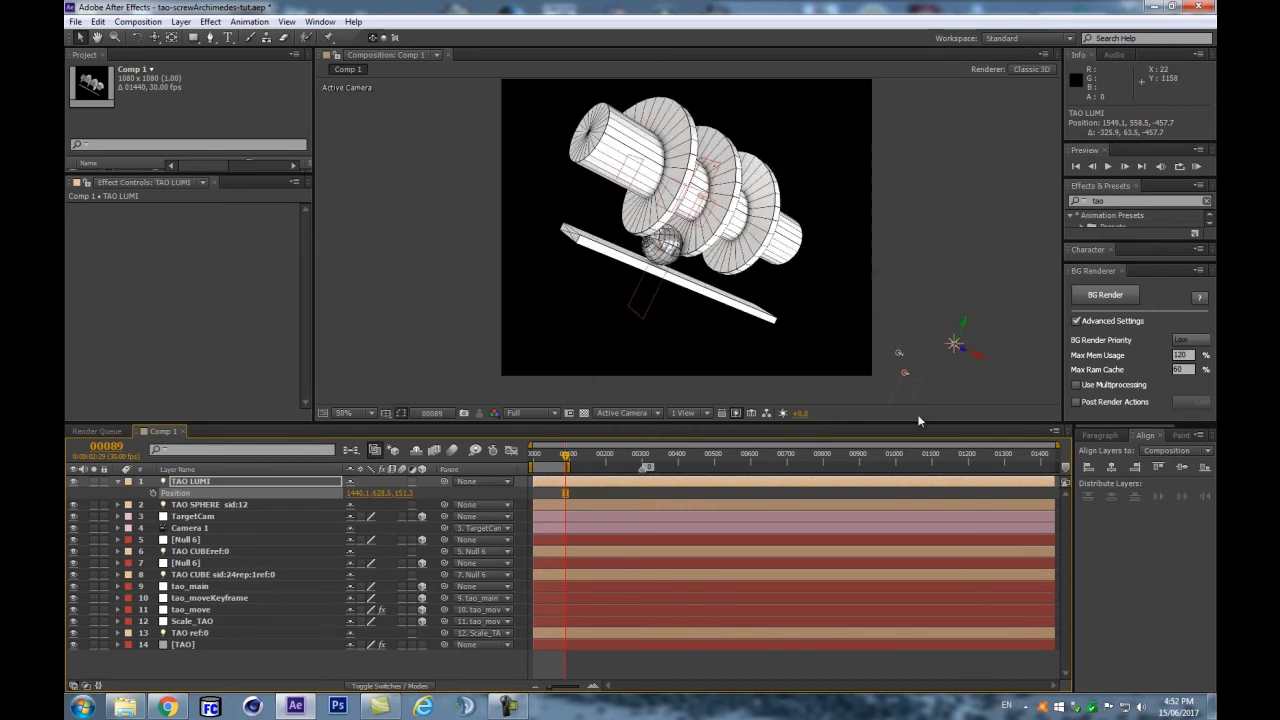
Step: Move the TAO LUMI light along its X axis in among the screw blades, to about 121, 628, 151
drag(982, 360, 680, 228)
drag(672, 185, 700, 215)
drag(608, 208, 570, 191)
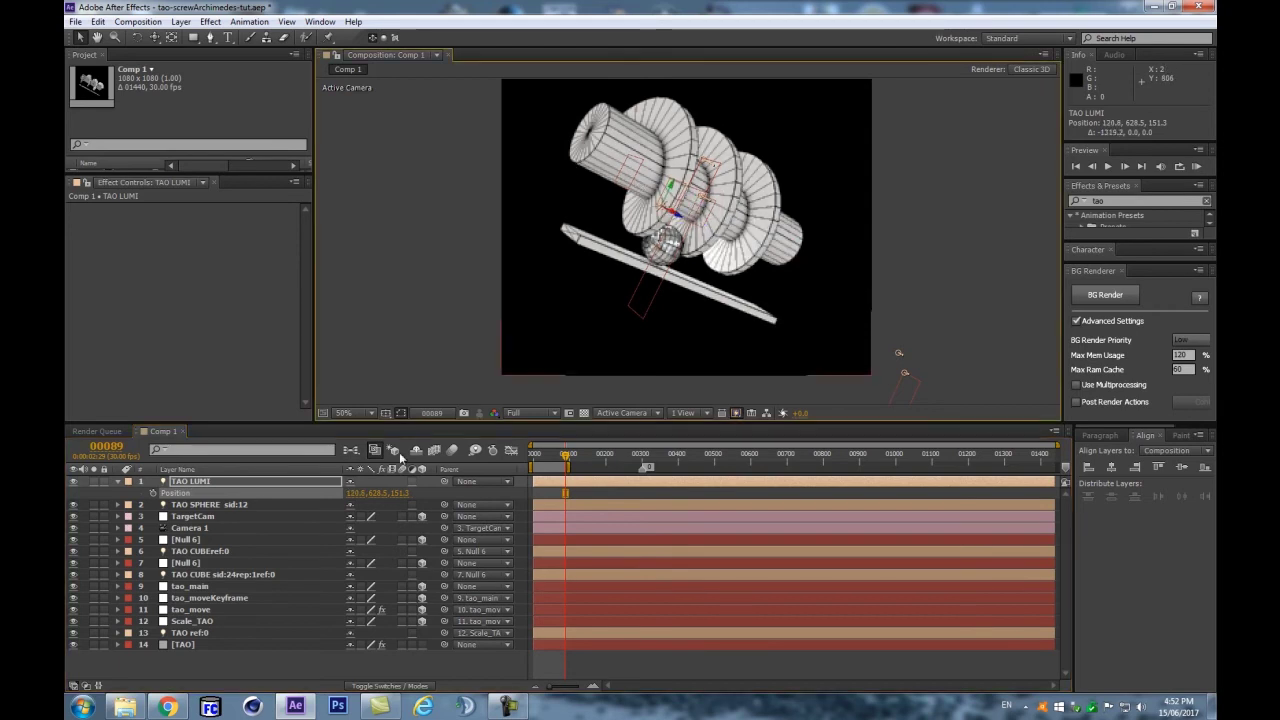
Step: Rotate the TargetCam null around Y to inspect the lighting from other angles, and undo the rotation
click(214, 527)
click(209, 519)
key(r)
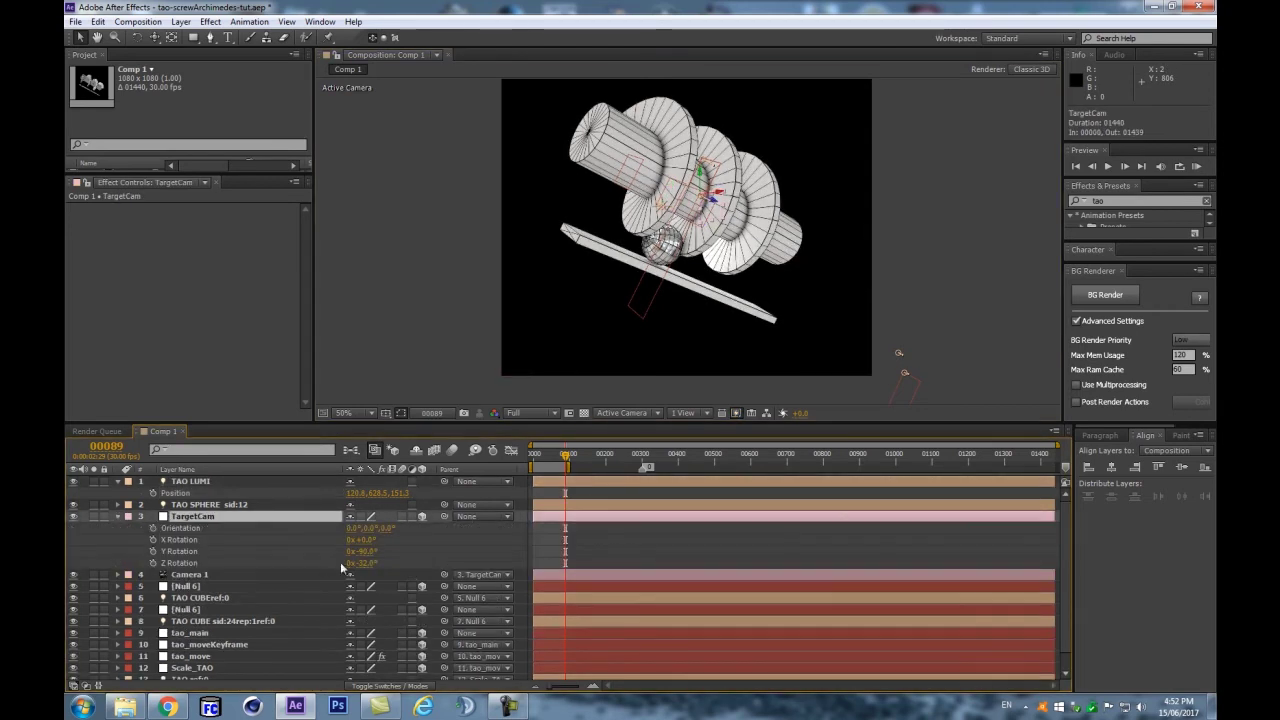
drag(366, 553, 536, 587)
key(ctrl+z)
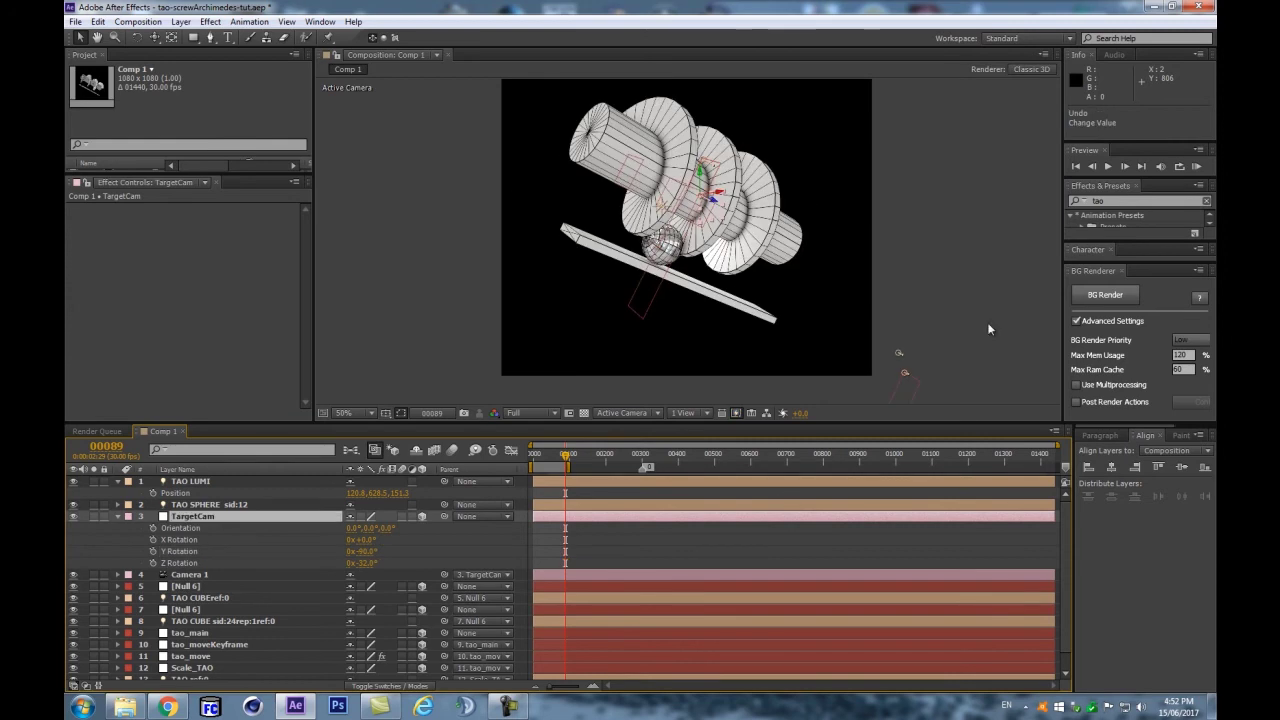
click(117, 516)
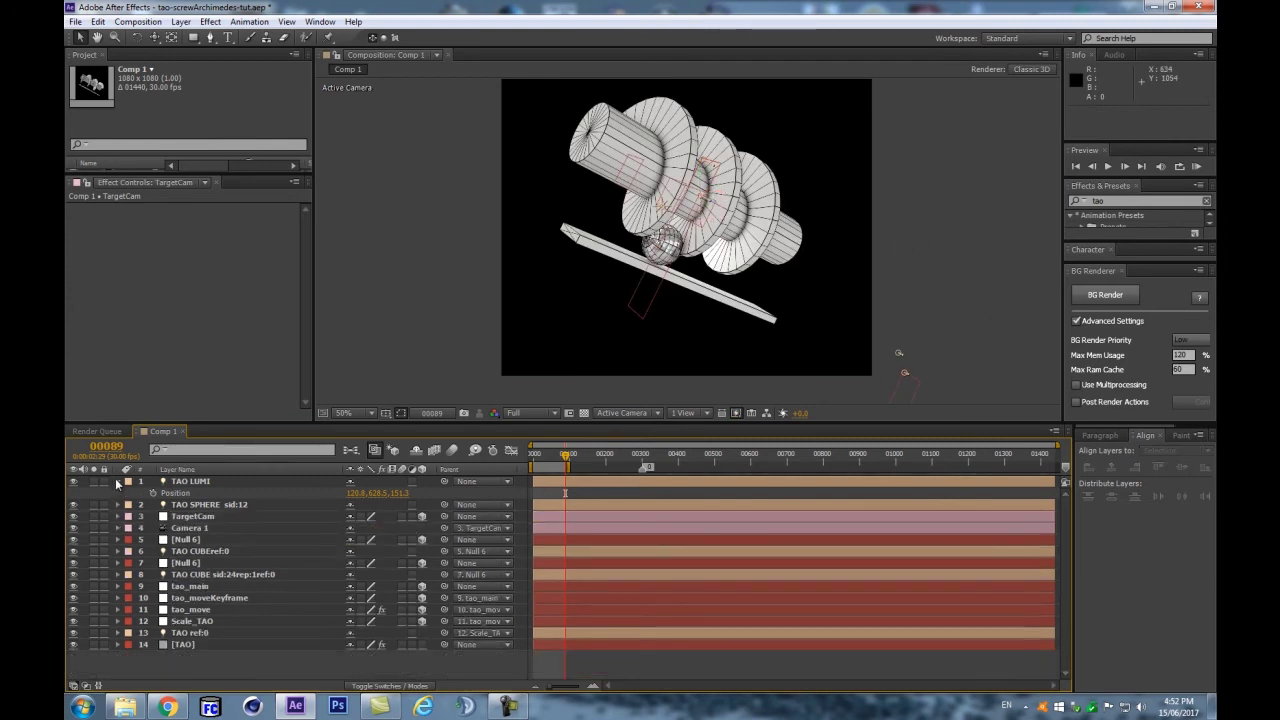
Step: In the [TAO] layer's Image Based Lighting settings, turn off Reload Environment and lower Diffuse Strength to about 165
click(127, 481)
click(211, 661)
click(207, 644)
scroll(208, 316, down, 3)
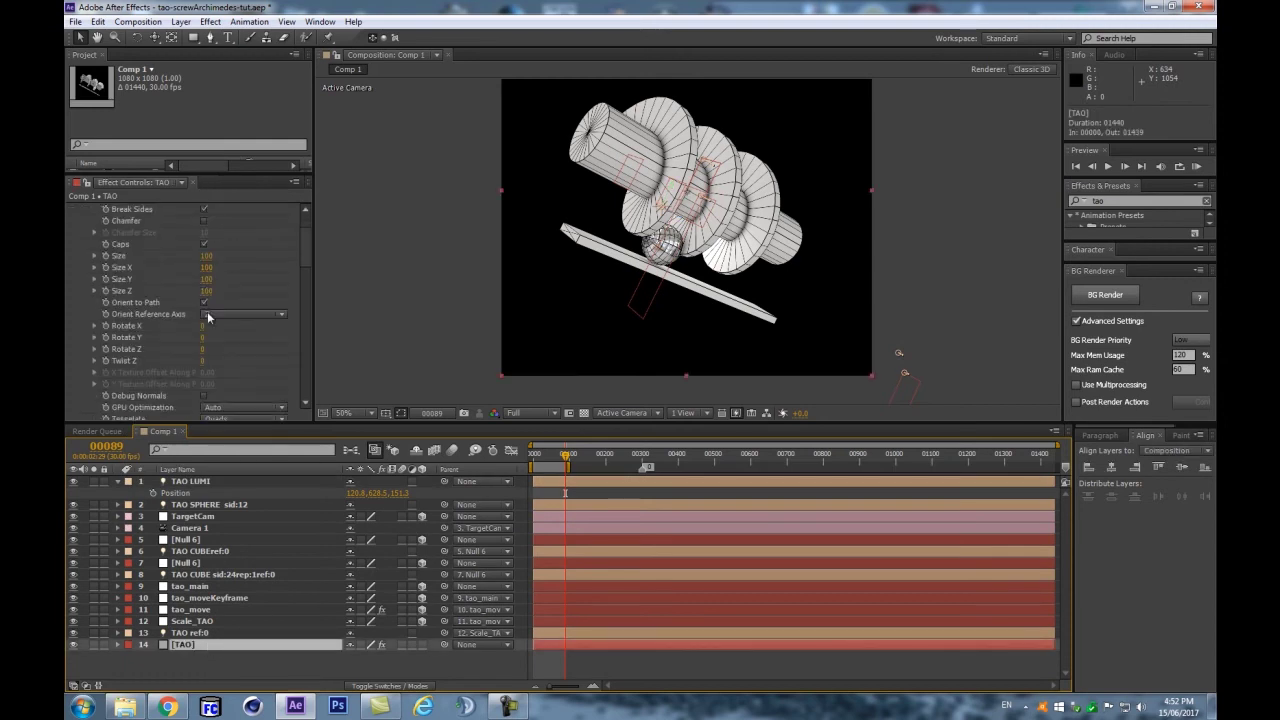
drag(307, 263, 305, 326)
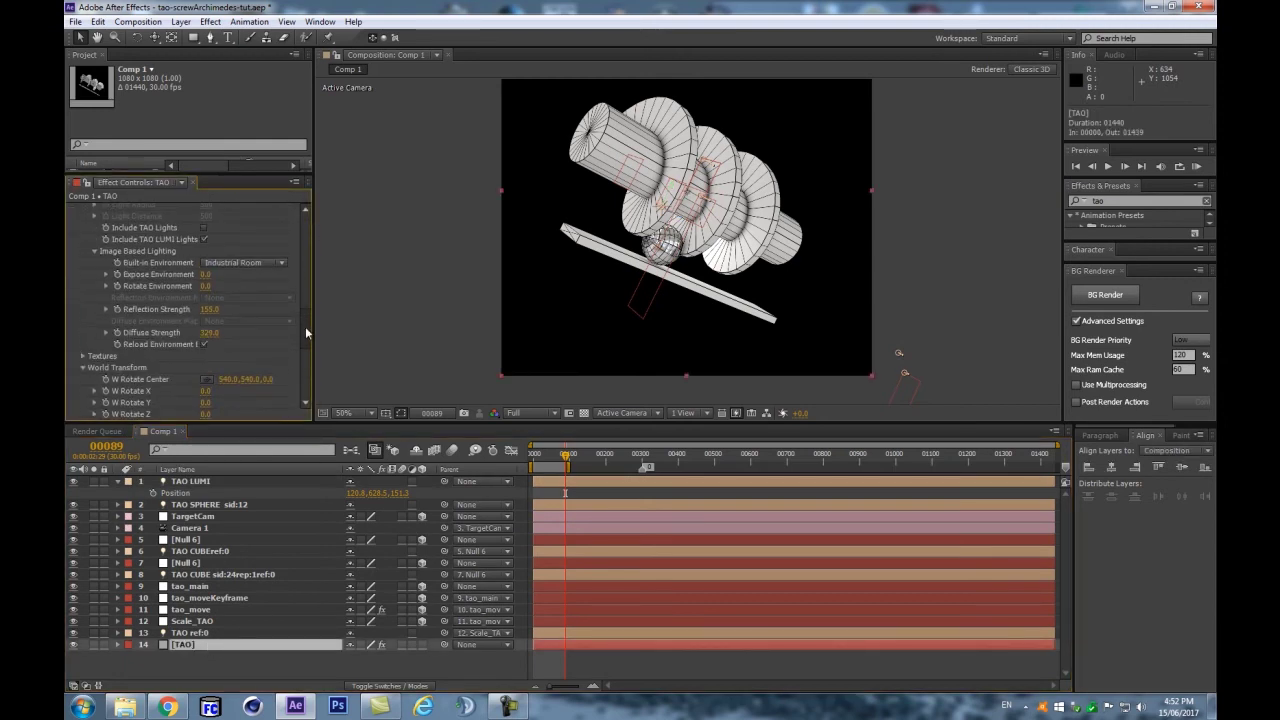
click(202, 332)
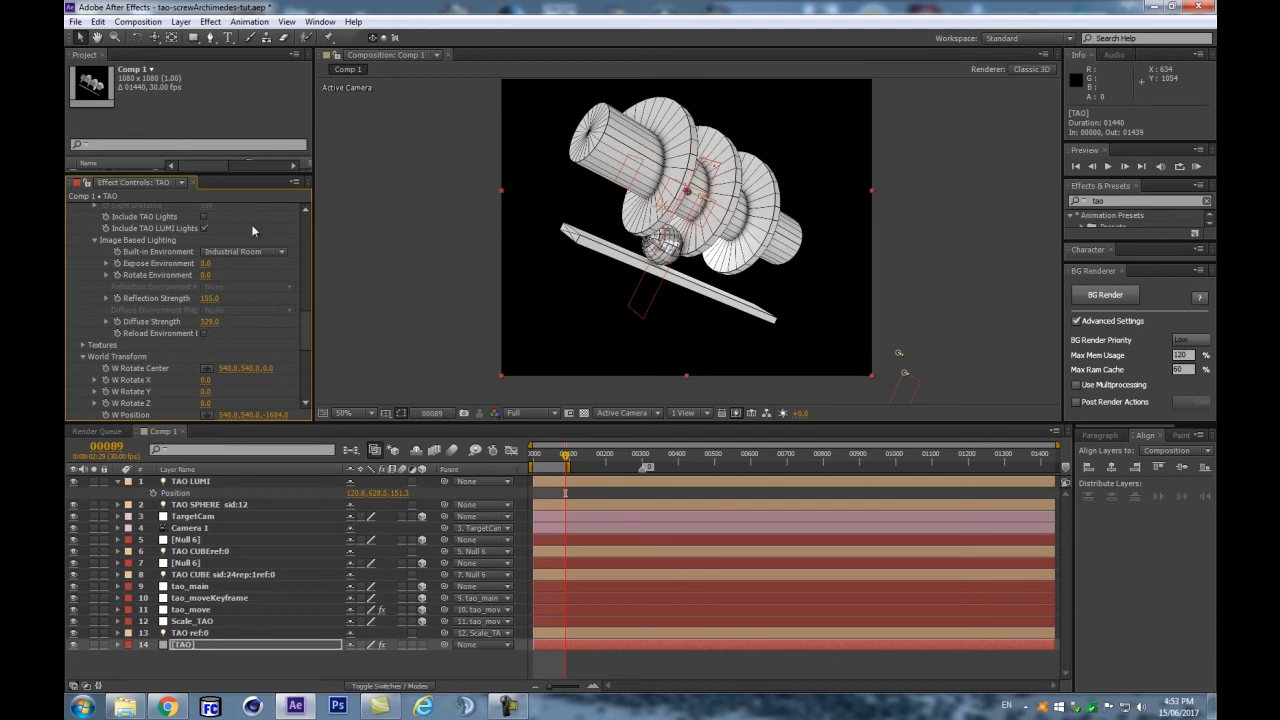
drag(208, 321, 104, 330)
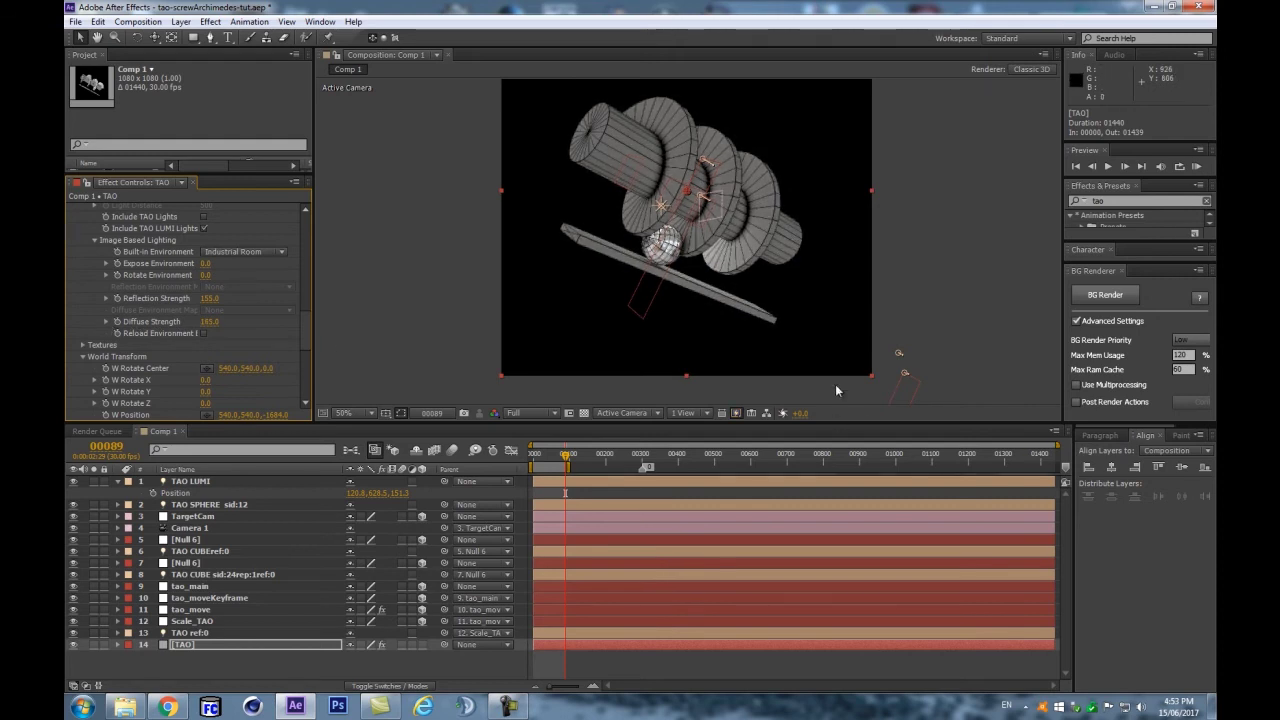
Step: Raise the TAO LUMI light's intensity to about 346% and move it above and beyond the screw, to about 601, -47, 759
click(181, 486)
key(a)
key(a)
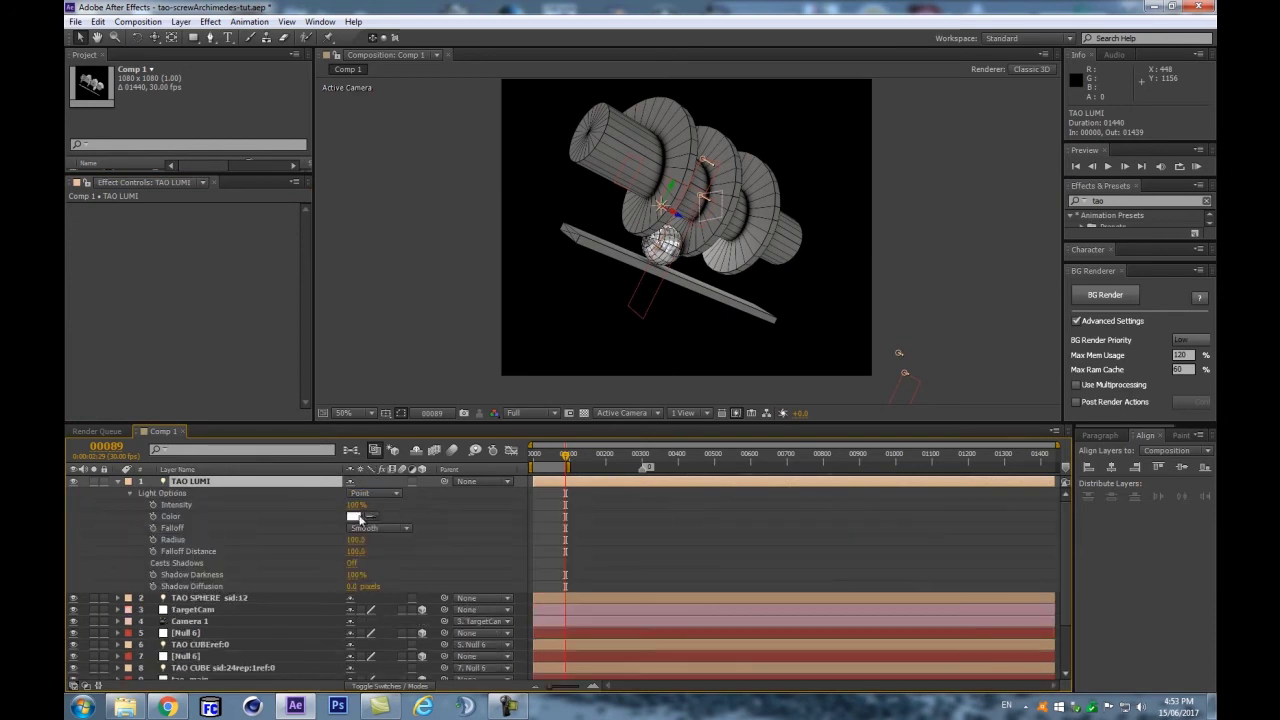
drag(356, 505, 605, 505)
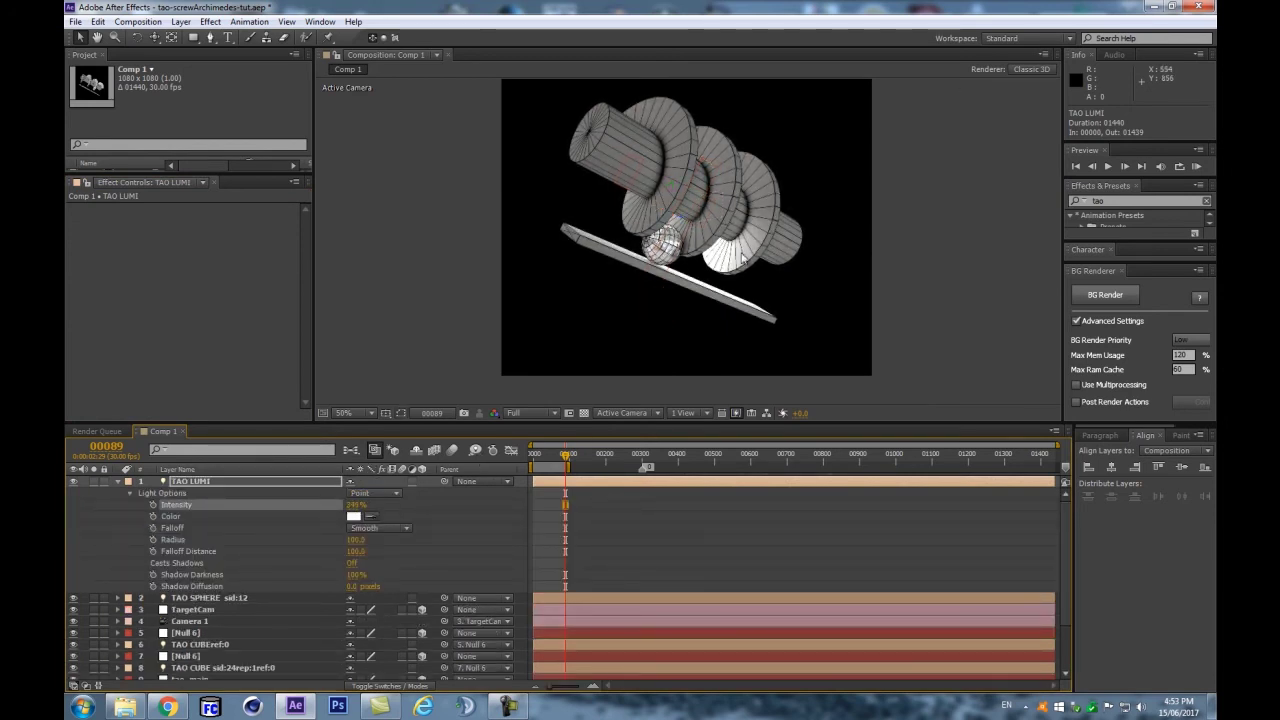
mouse_move(665, 210)
mouse_down()
mouse_move(843, 200)
mouse_move(836, 180)
mouse_move(856, 150)
mouse_move(876, 162)
mouse_move(890, 147)
mouse_up()
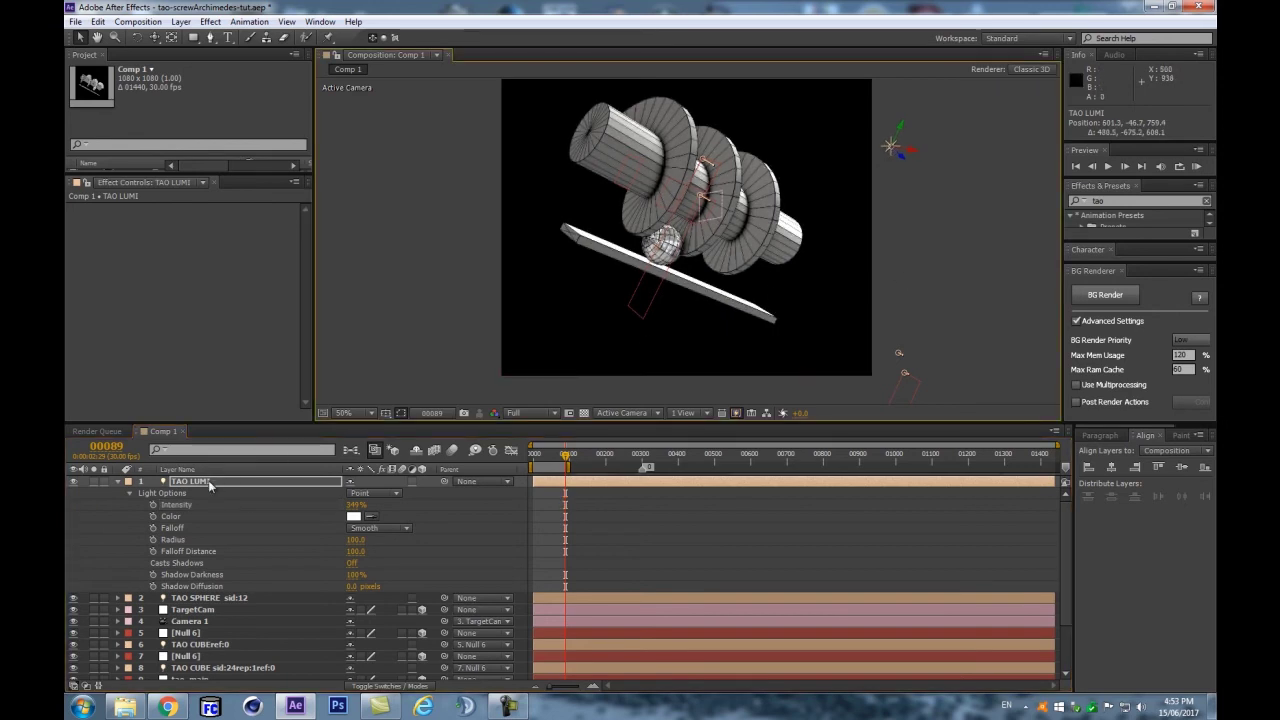
Step: Duplicate the TAO LUMI light, move the copy to about -218, 1525, -230, and reduce its intensity to about 204%
key(ctrl+d)
drag(891, 158, 455, 345)
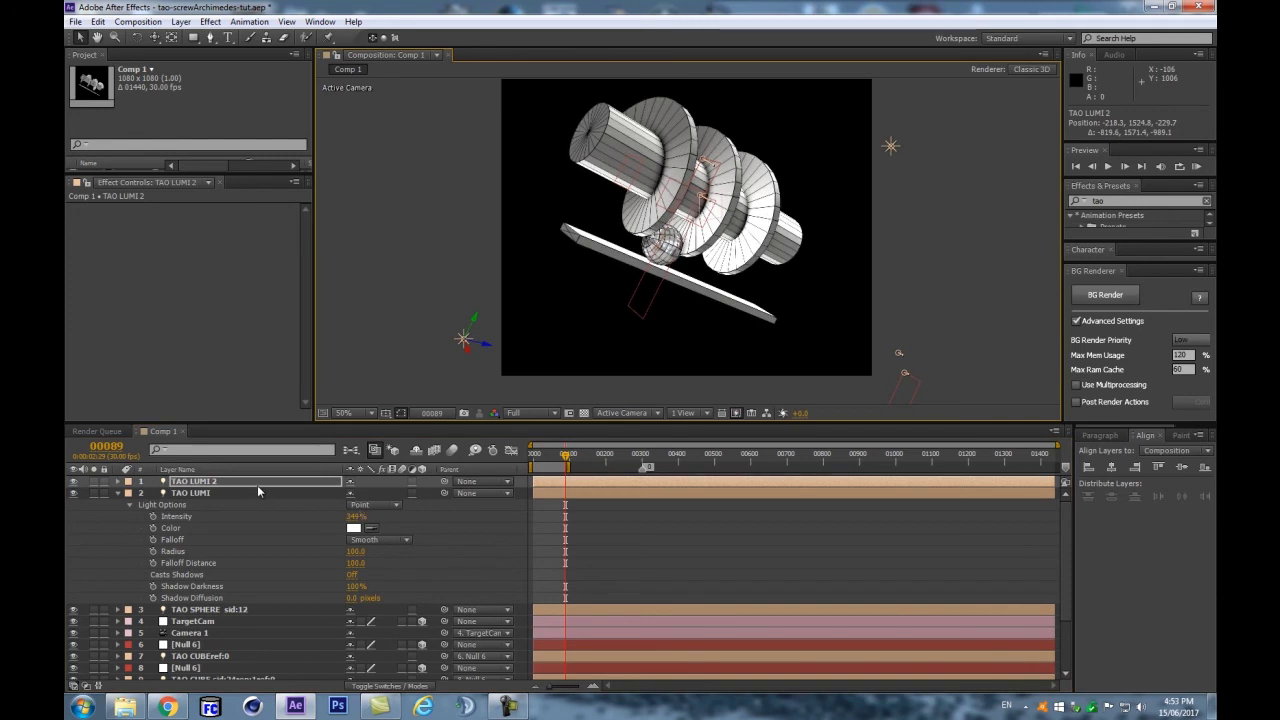
key(a)
key(a)
drag(350, 505, 262, 524)
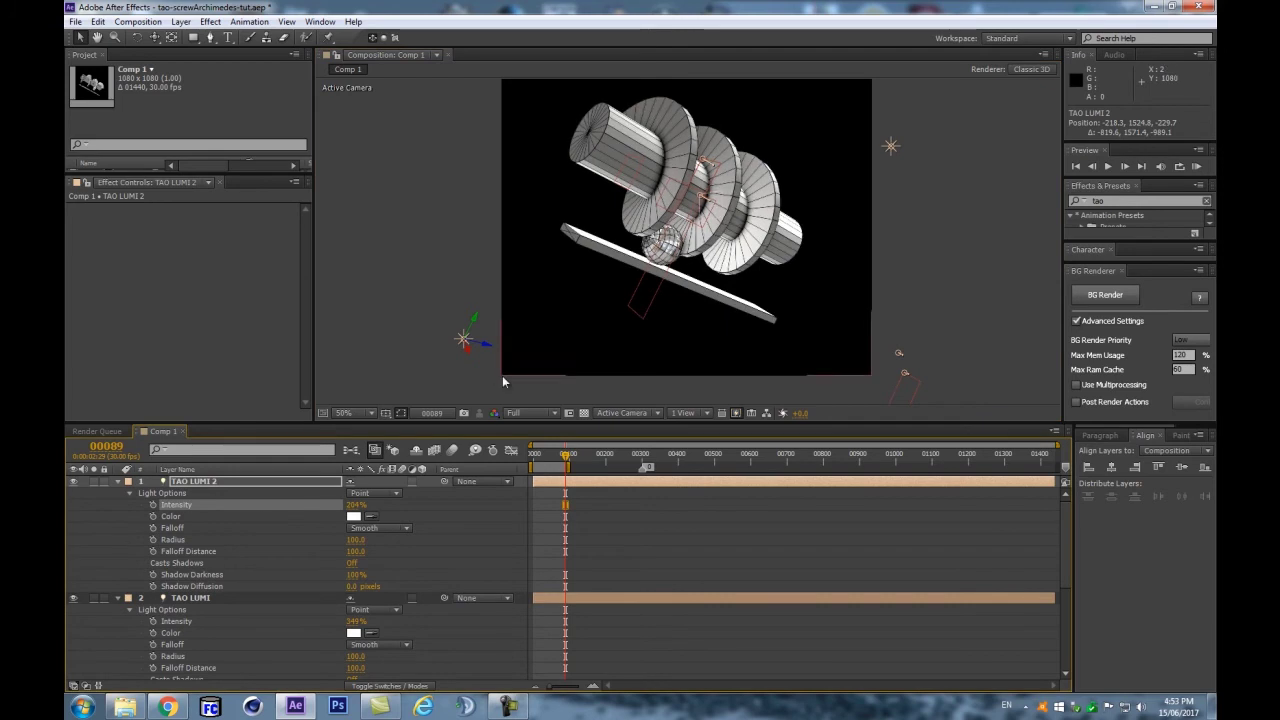
Step: Reposition the TAO LUMI 2 light below the screw's near end and lower its intensity to about -91%
drag(458, 343, 444, 298)
drag(355, 505, 314, 514)
drag(459, 365, 434, 342)
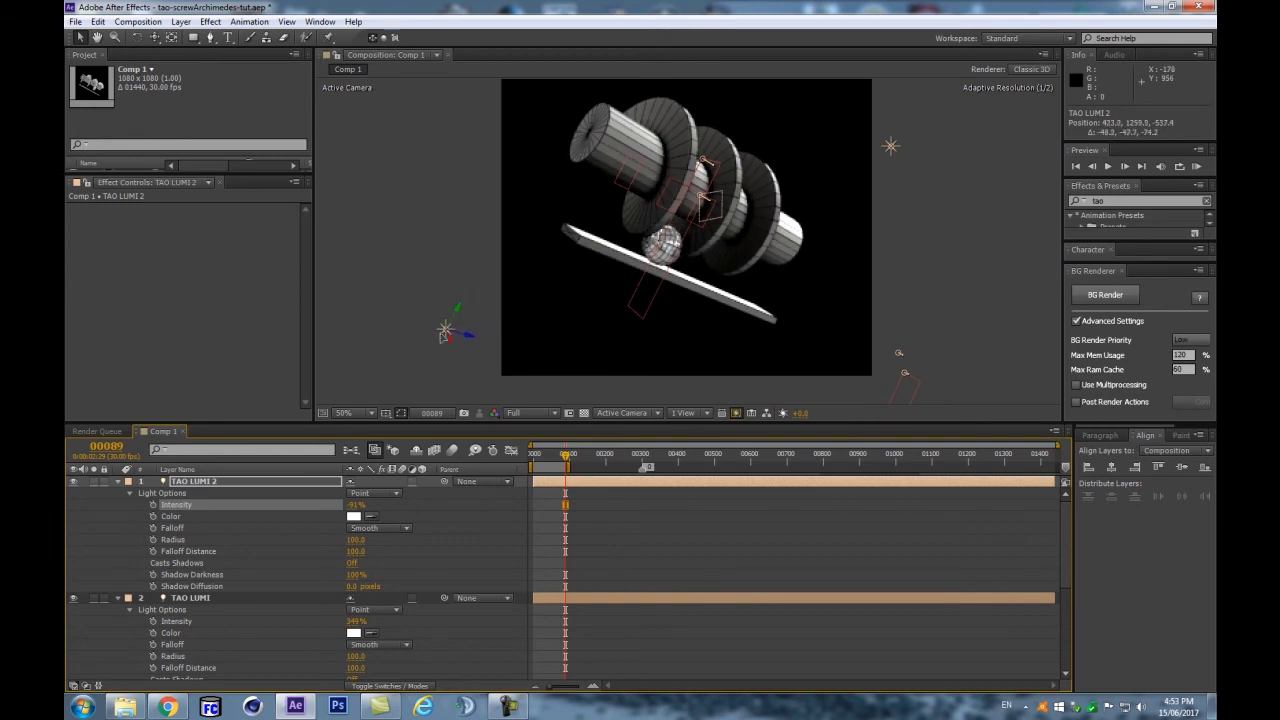
Step: Duplicate the original TAO LUMI light and move the copy above the screw's near end, to about -405, -134, -686
click(199, 598)
key(ctrl+d)
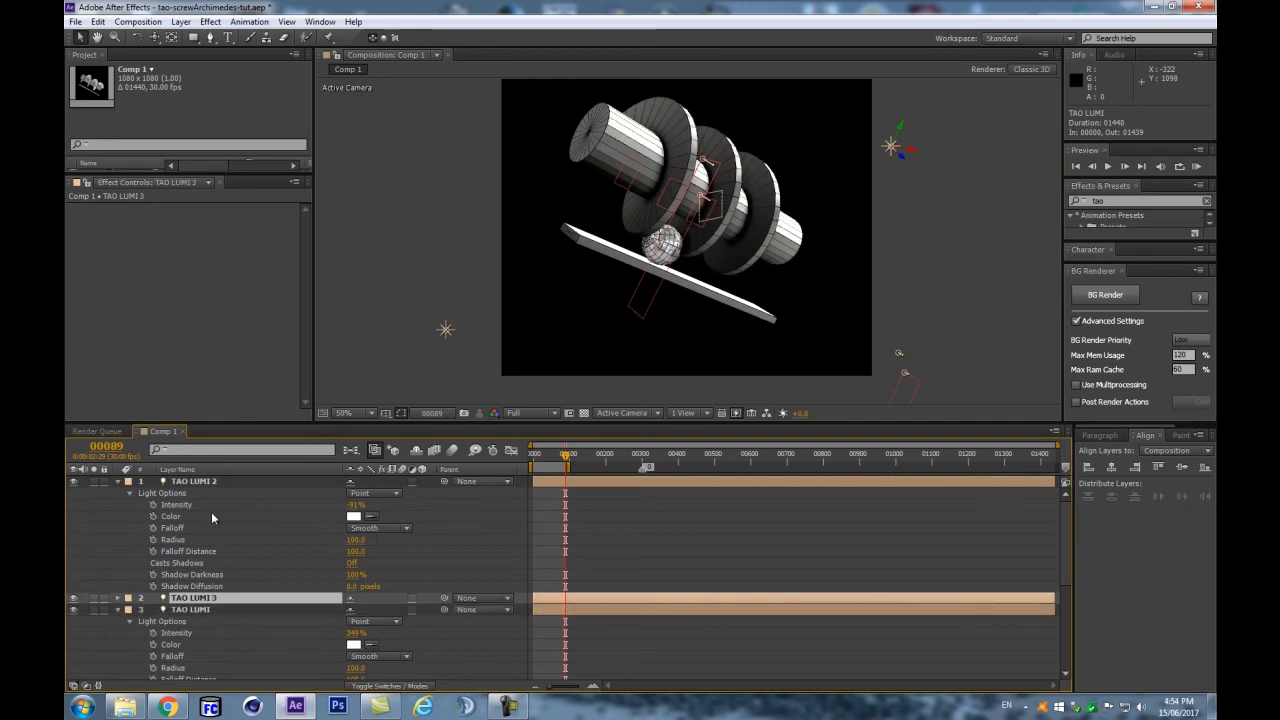
drag(876, 157, 423, 90)
scroll(463, 178, down, 1)
drag(557, 159, 608, 122)
key(period)
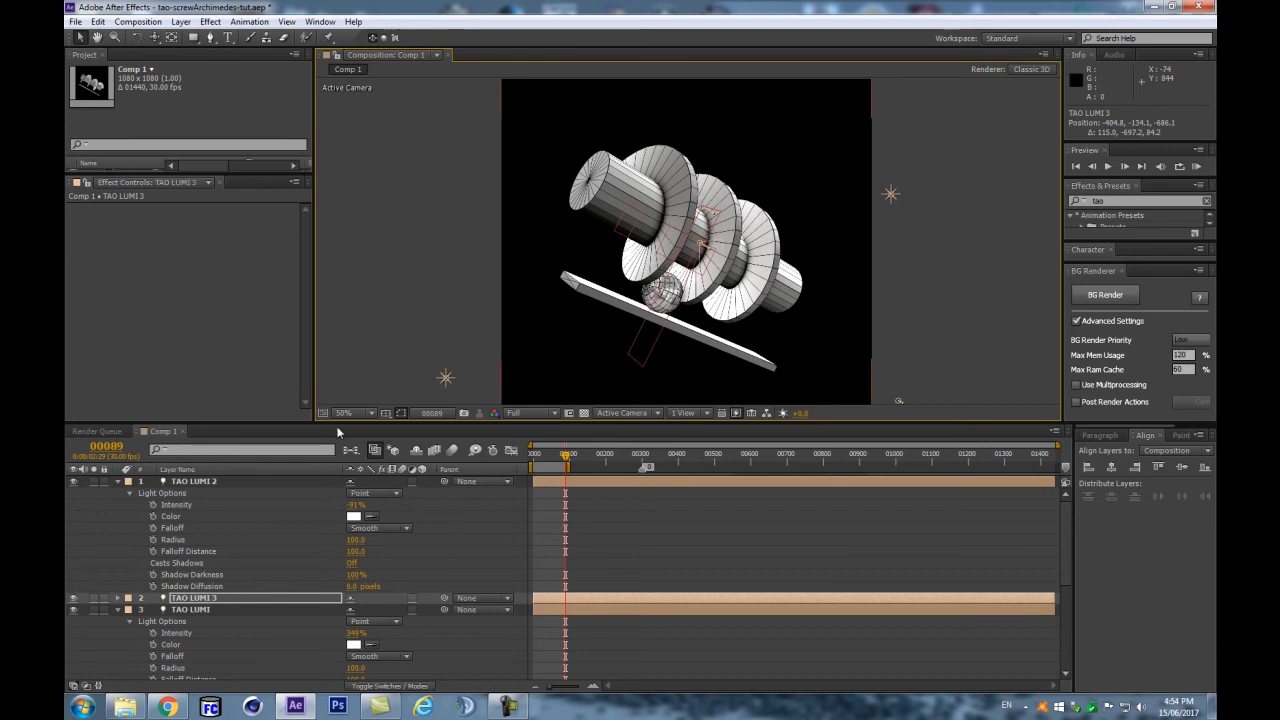
Step: Reduce the TAO LUMI 3 light's intensity to about 233%
key(a)
key(a)
drag(358, 621, 277, 631)
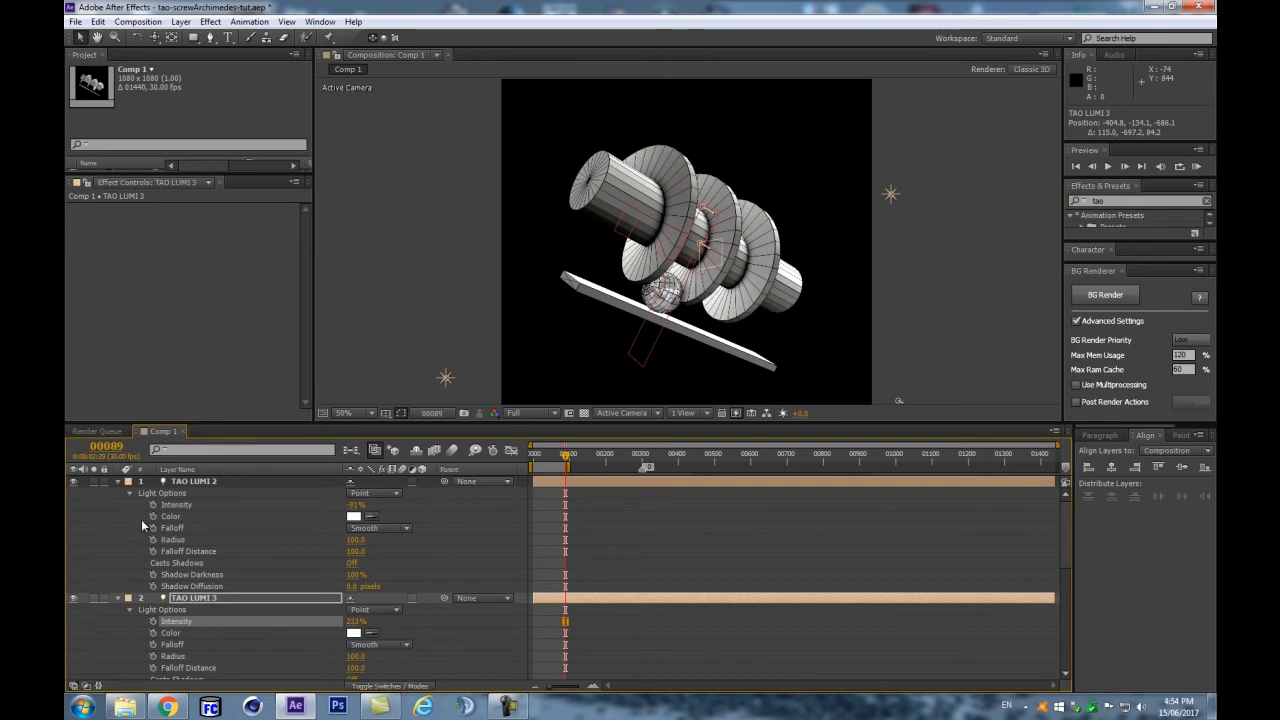
Step: Collapse the properties of all layers, clear the selection, and preview the lit screw animation
key(ctrl+a)
click(117, 481)
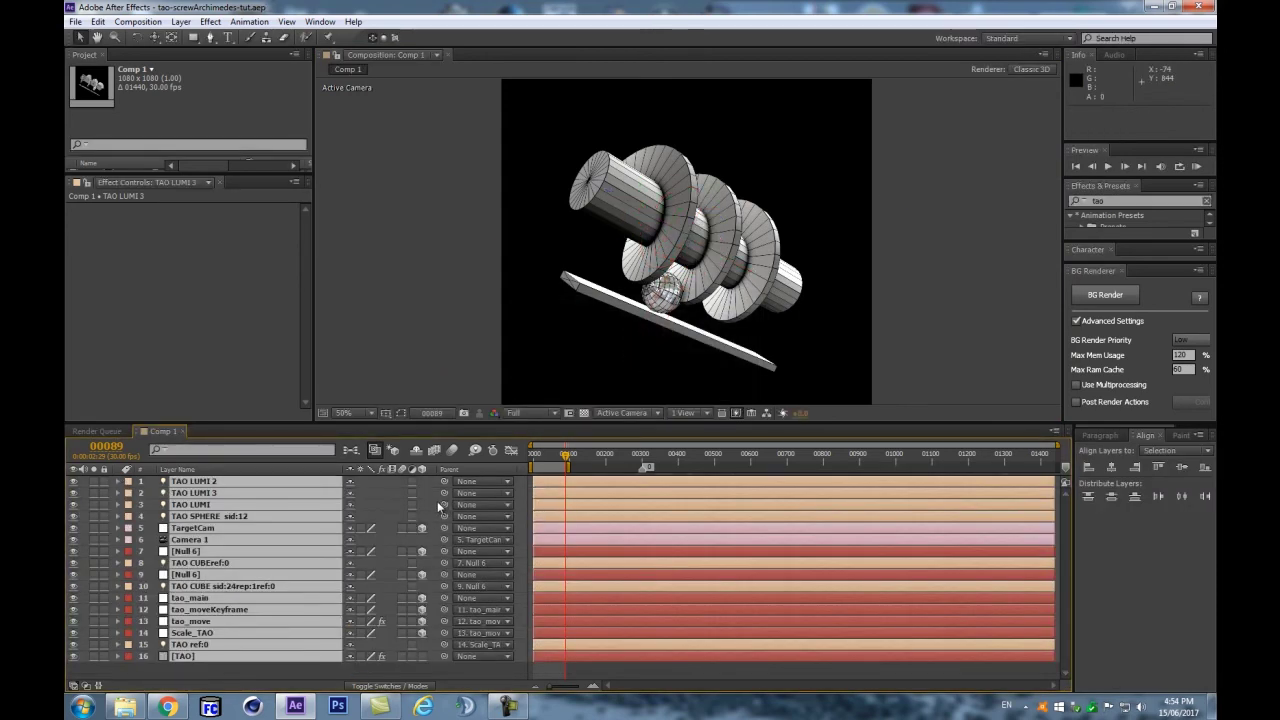
key(ctrl+shift+a)
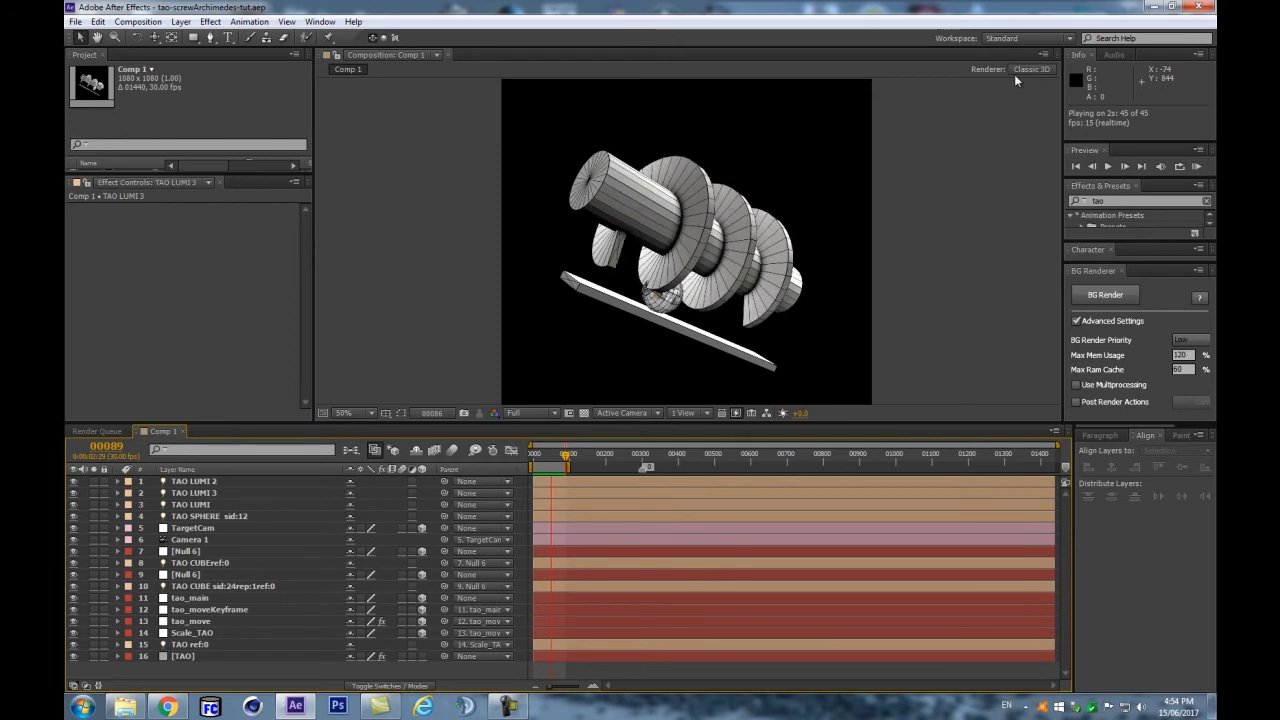
click(780, 333)
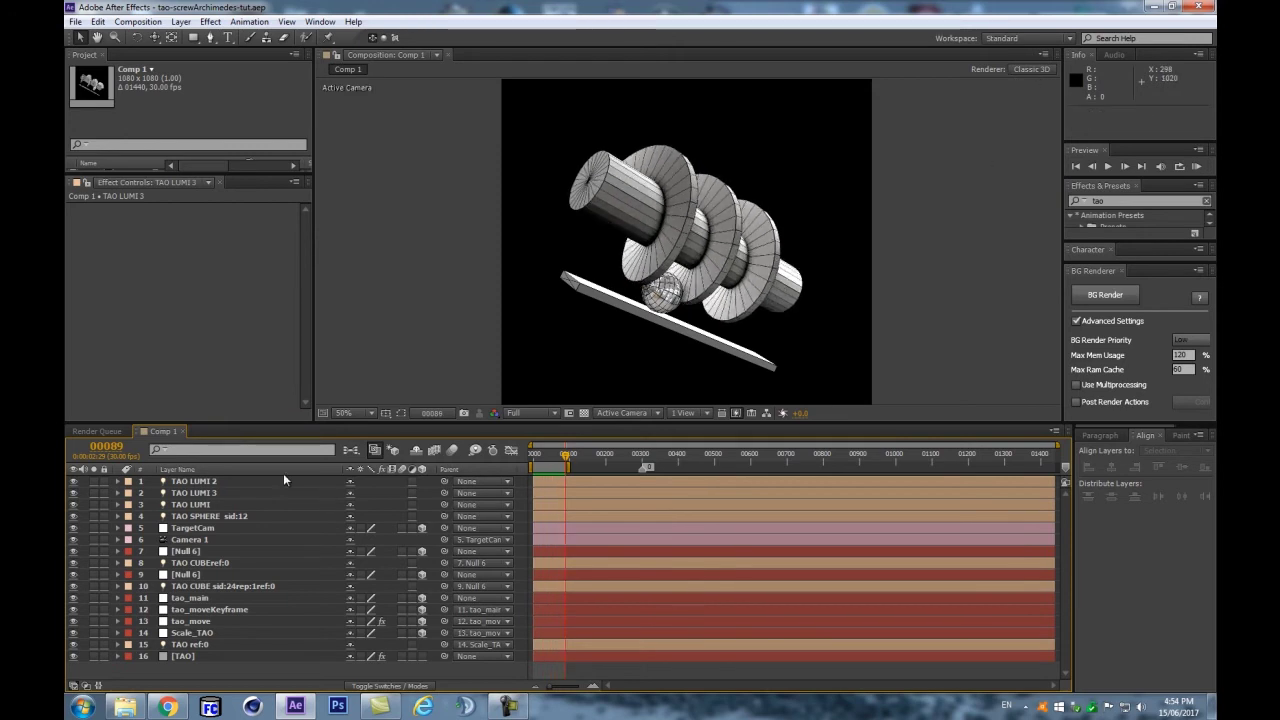
Step: Add a null object directly above the TAO SPHERE layer and parent the sphere to it
click(205, 518)
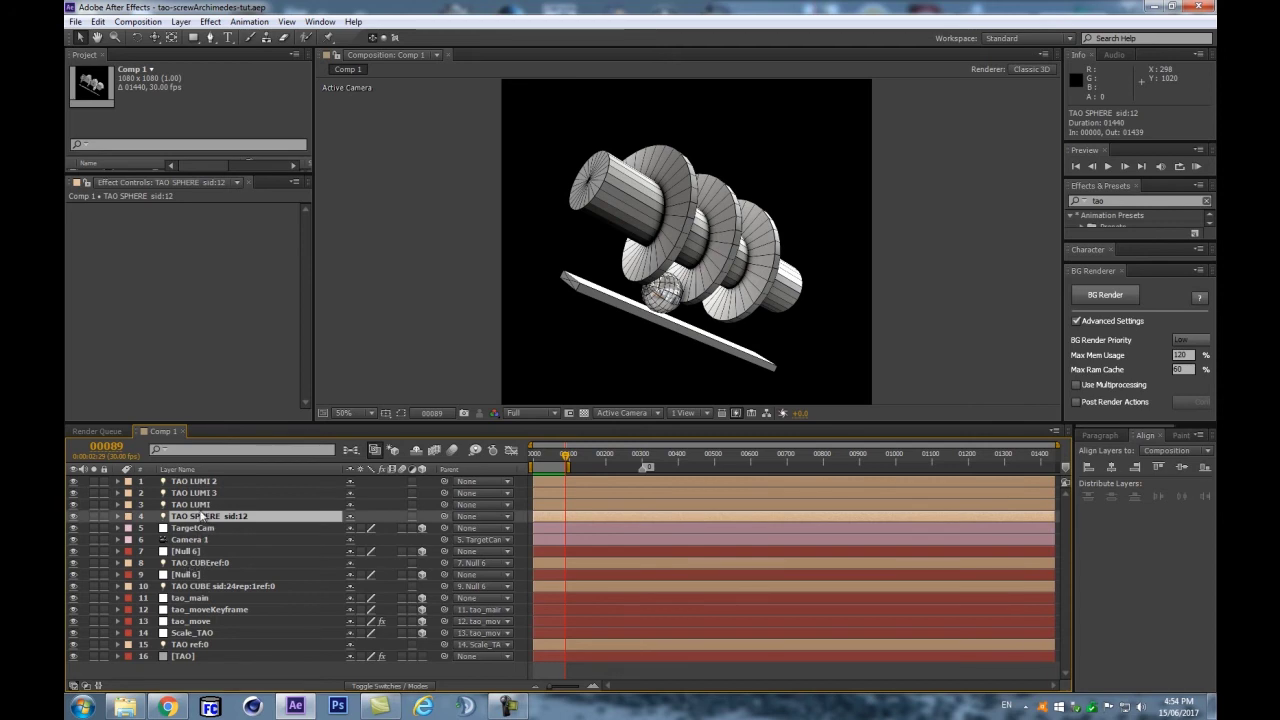
key(ctrl+alt+shift+y)
drag(196, 483, 229, 512)
click(305, 530)
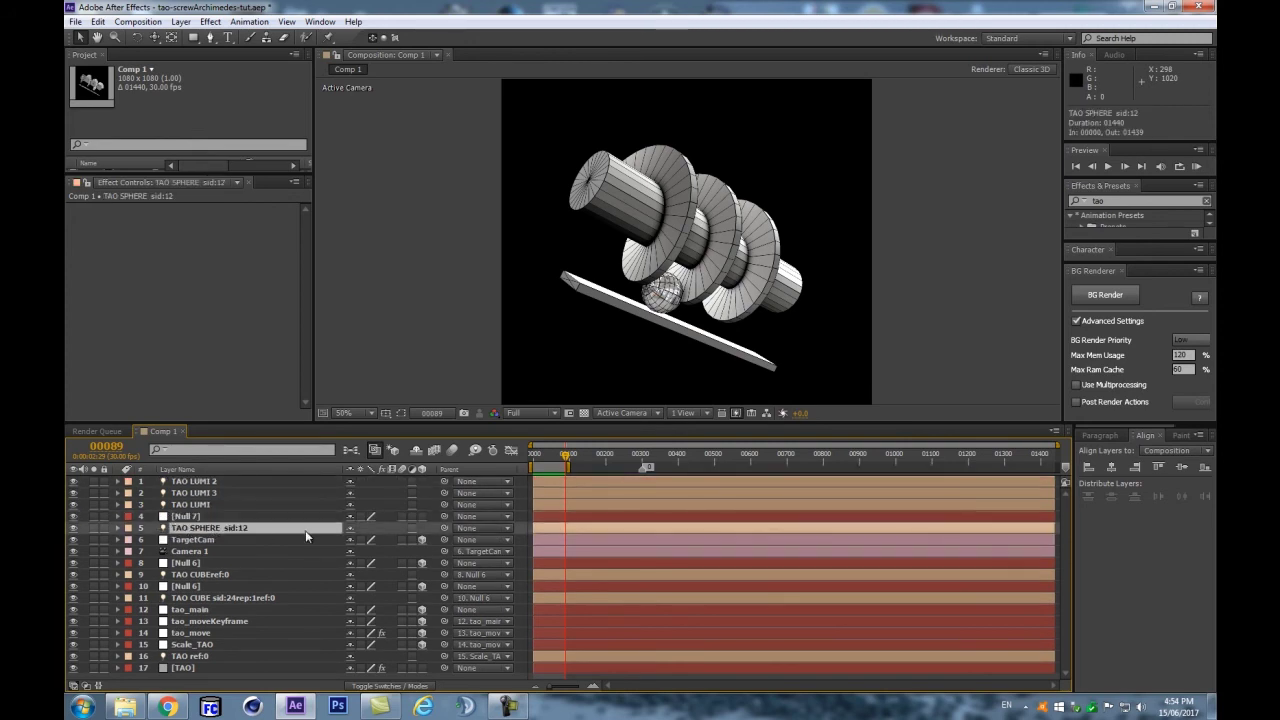
drag(445, 527, 188, 516)
click(216, 528)
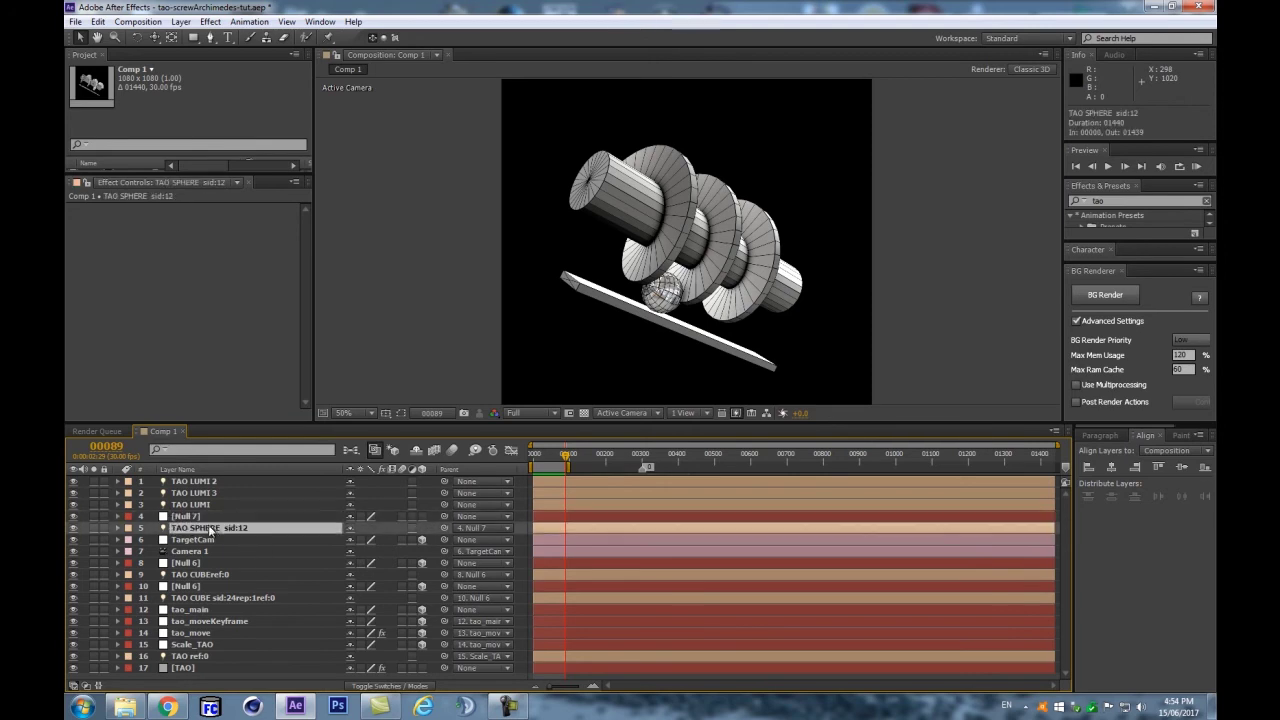
Step: Make the sphere's parent null a 3D layer, and select it after comparing its placement with the sphere's
click(260, 516)
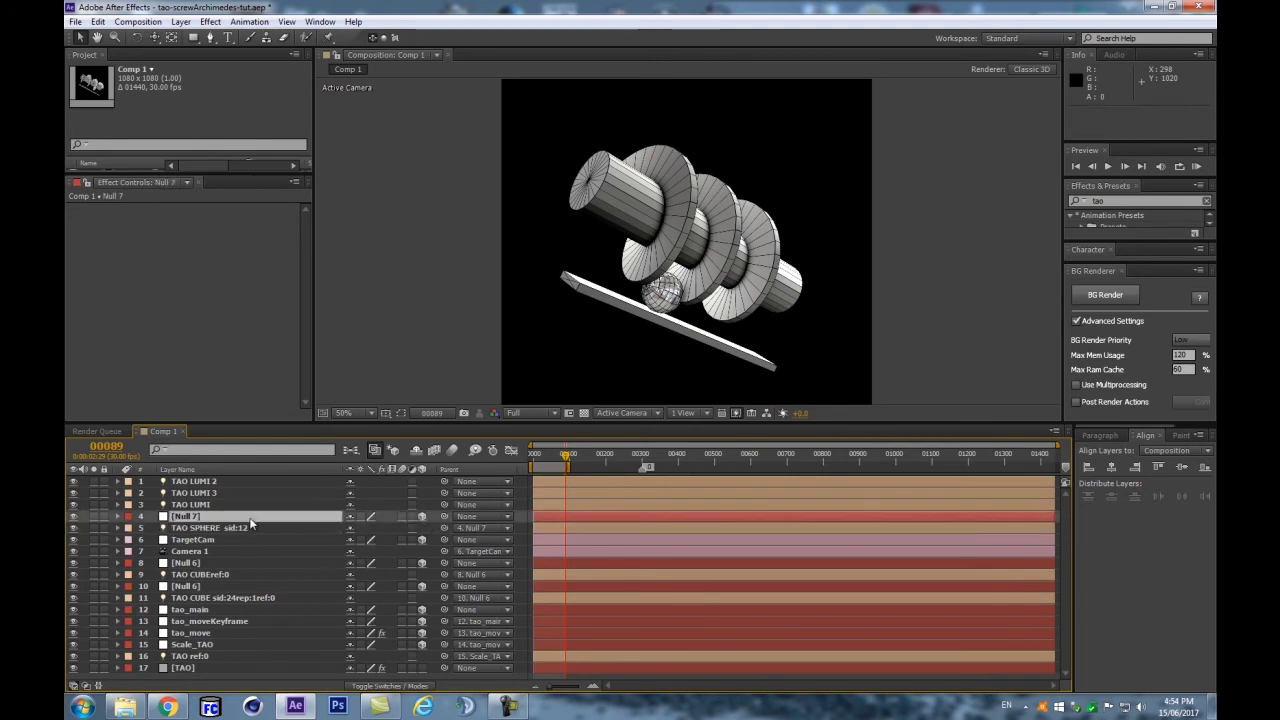
click(200, 528)
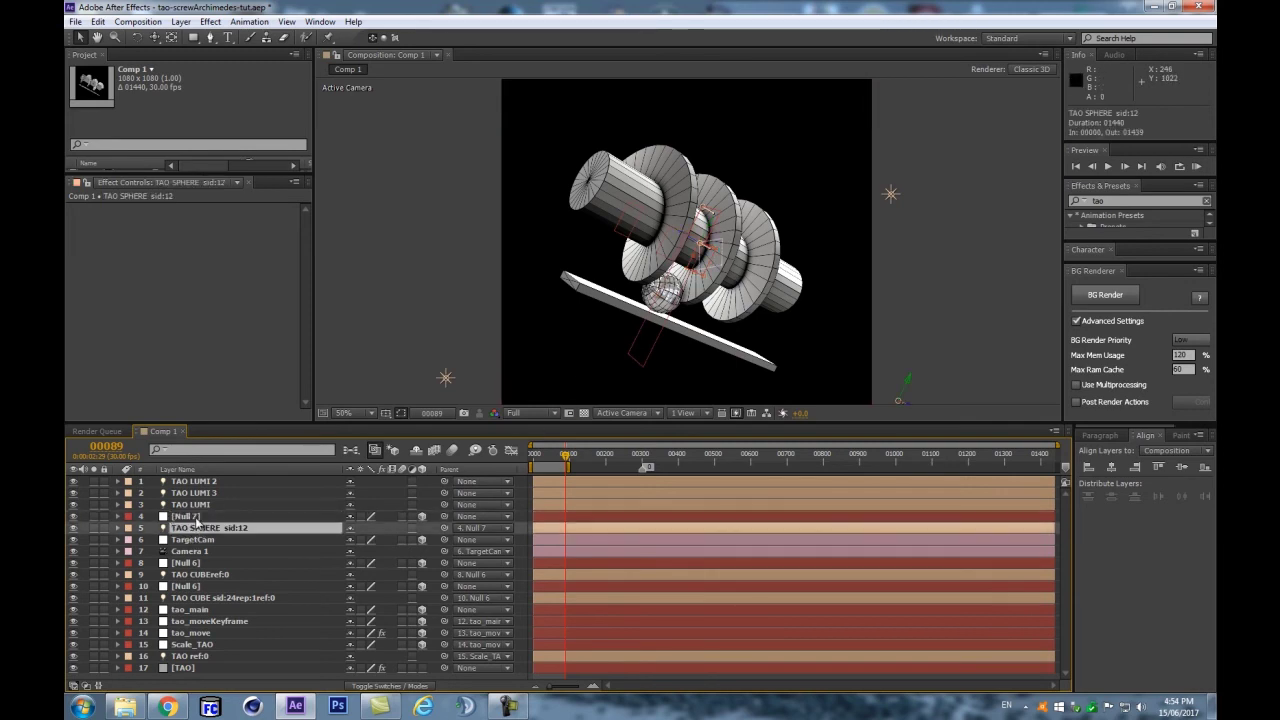
click(190, 516)
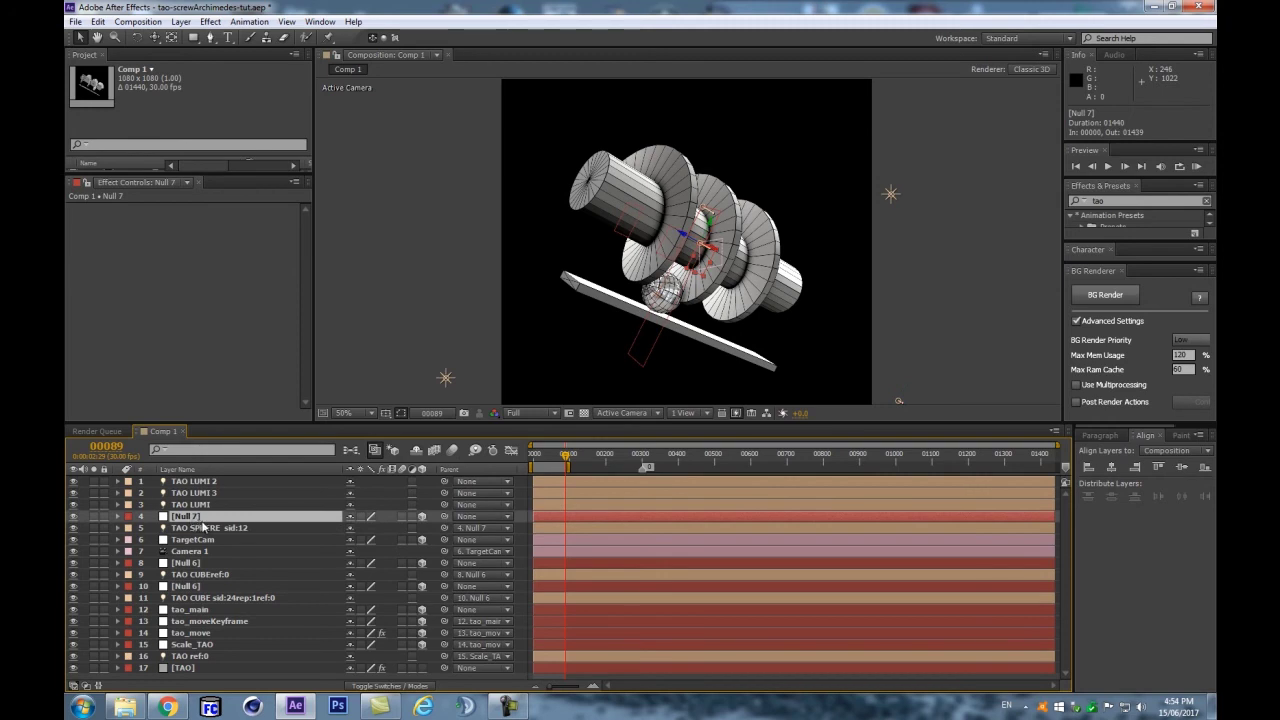
Step: At frame 0, move the TAO SPHERE to about Z 1849 and start position keyframes on its parent Null 7
key(Home)
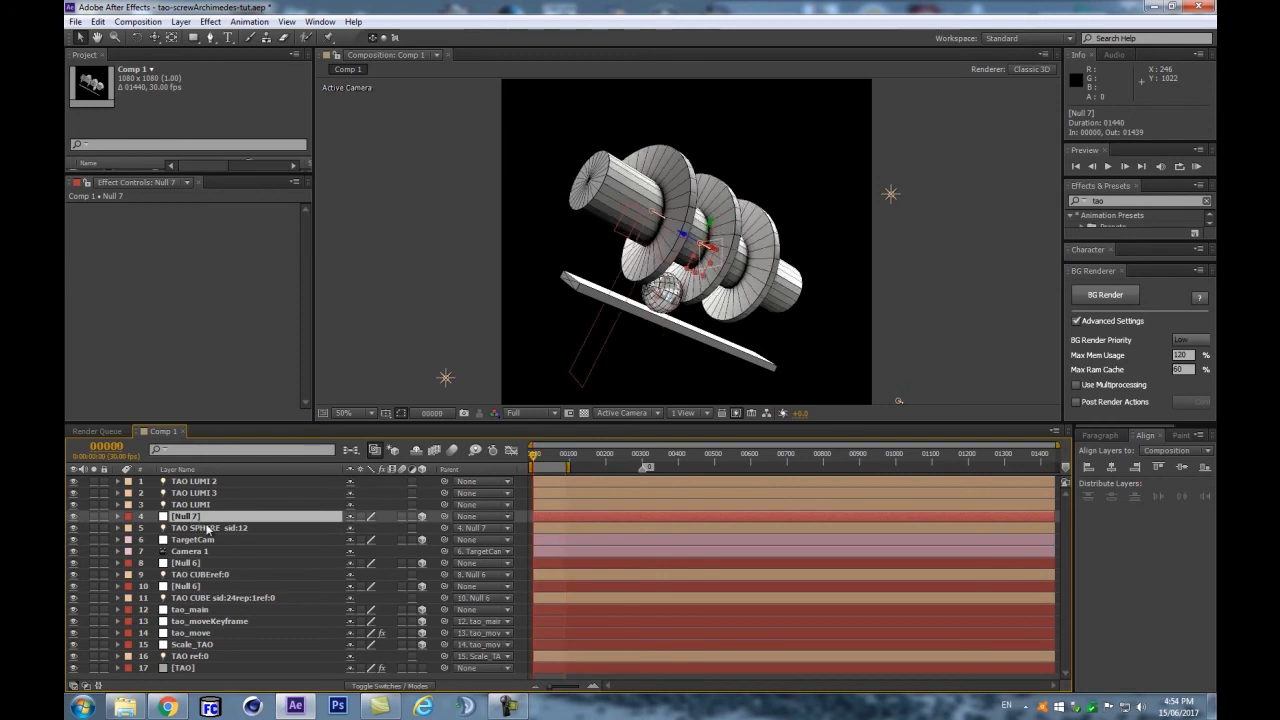
key(p)
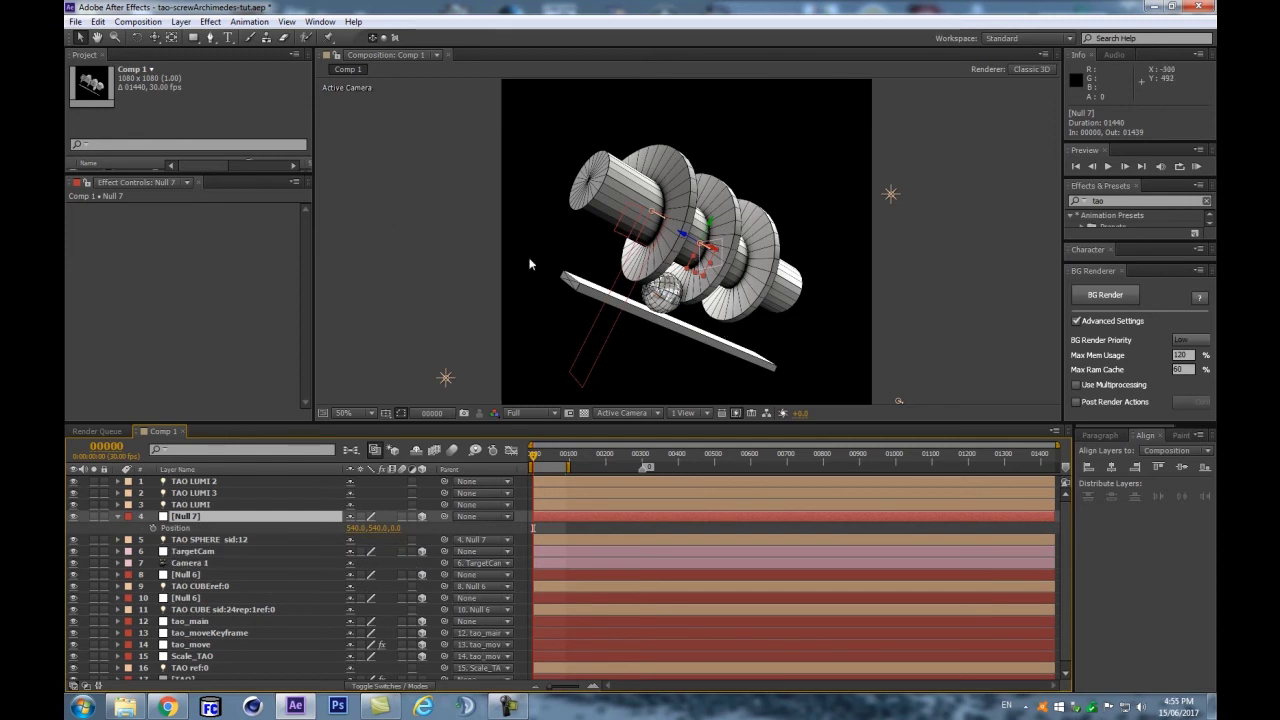
click(234, 540)
key(p)
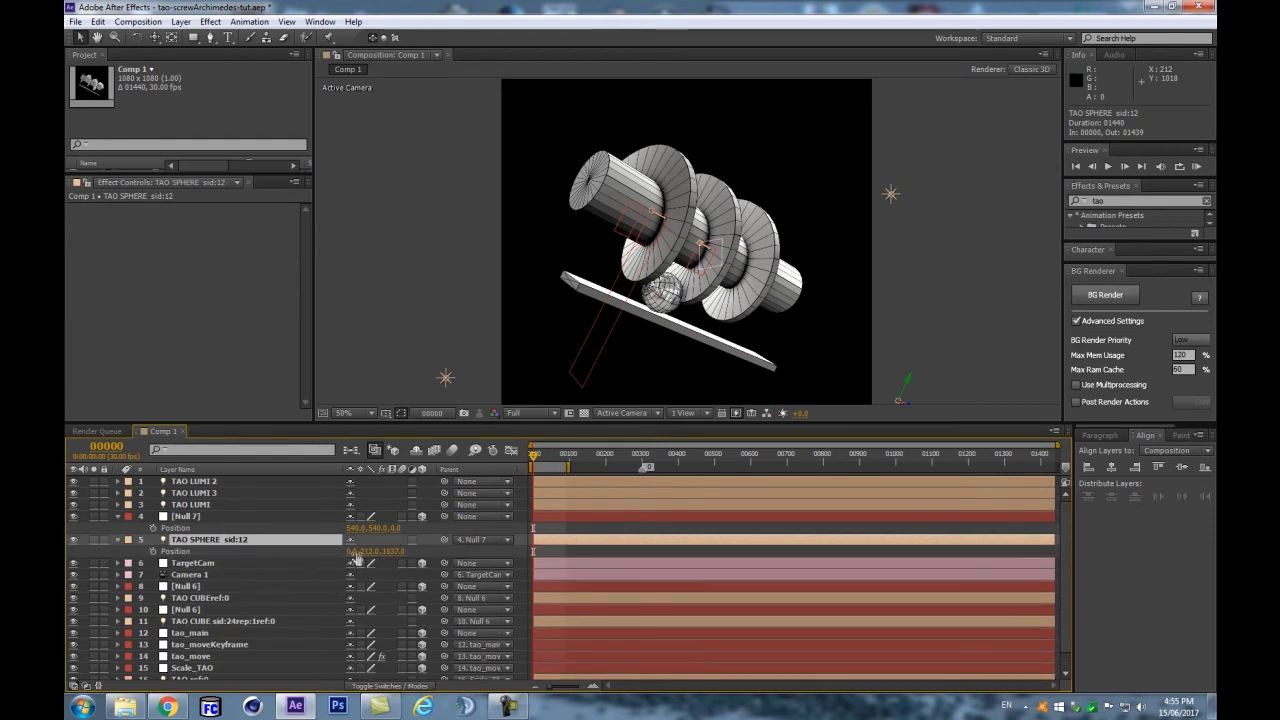
drag(371, 560, 535, 550)
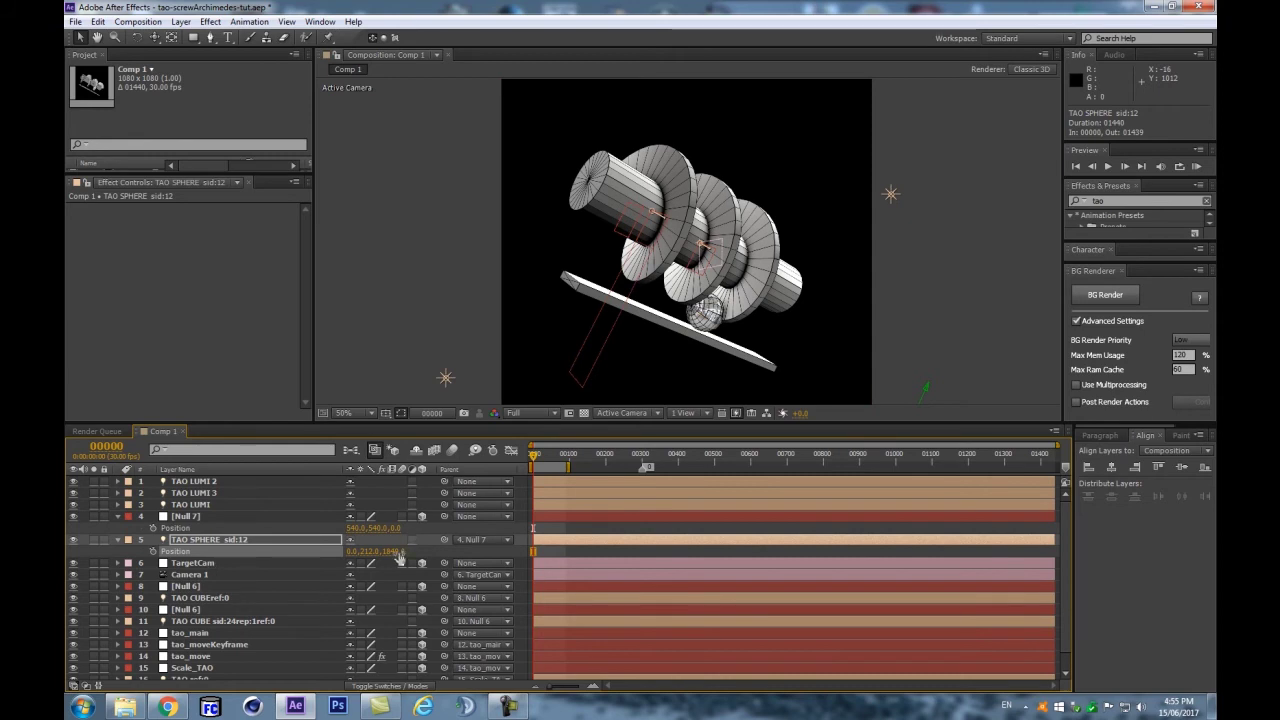
click(188, 518)
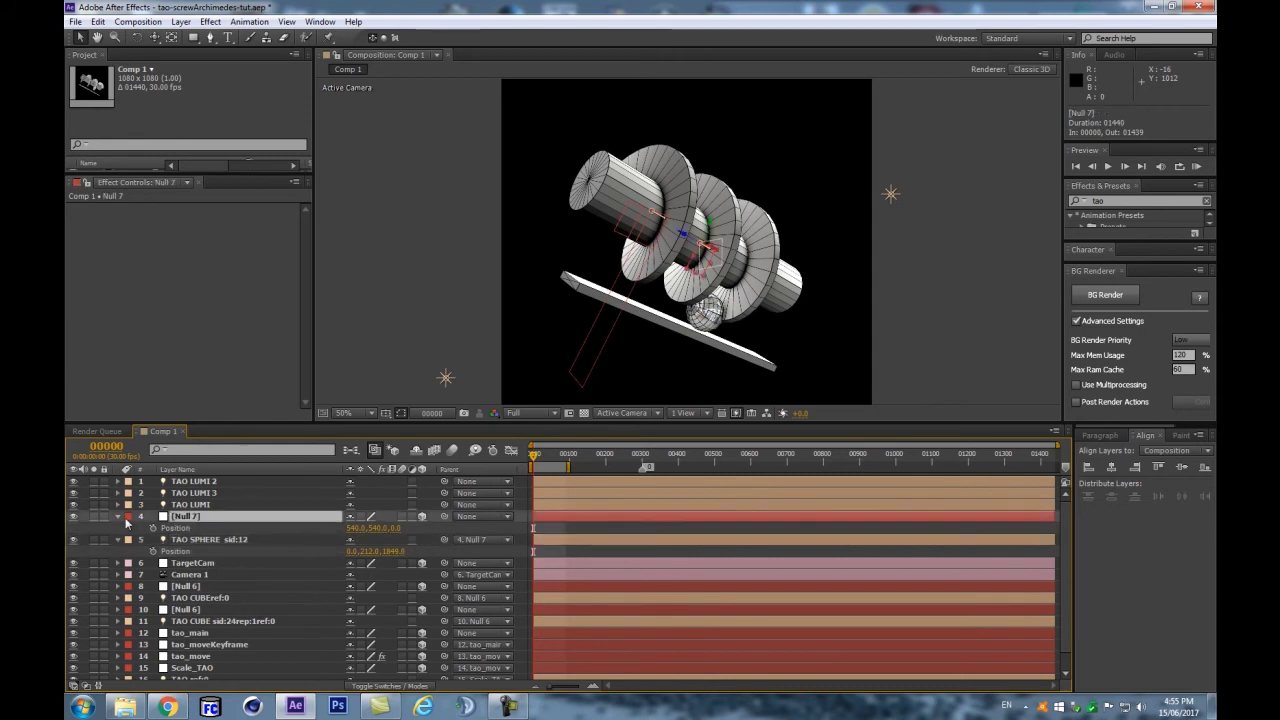
click(152, 528)
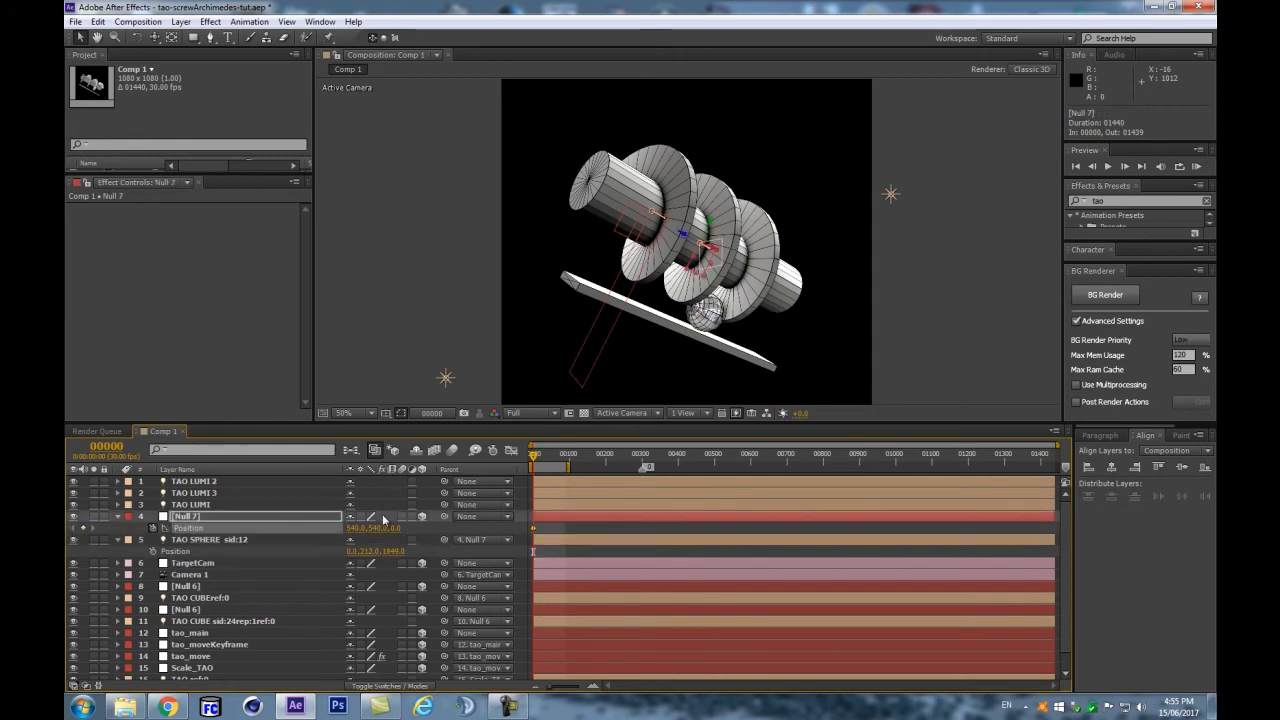
Step: At frame 30, try shifting Null 7 to about X 404, and along Z to about -82 and -72
drag(533, 455, 622, 457)
key(equal)
key(equal)
key(equal)
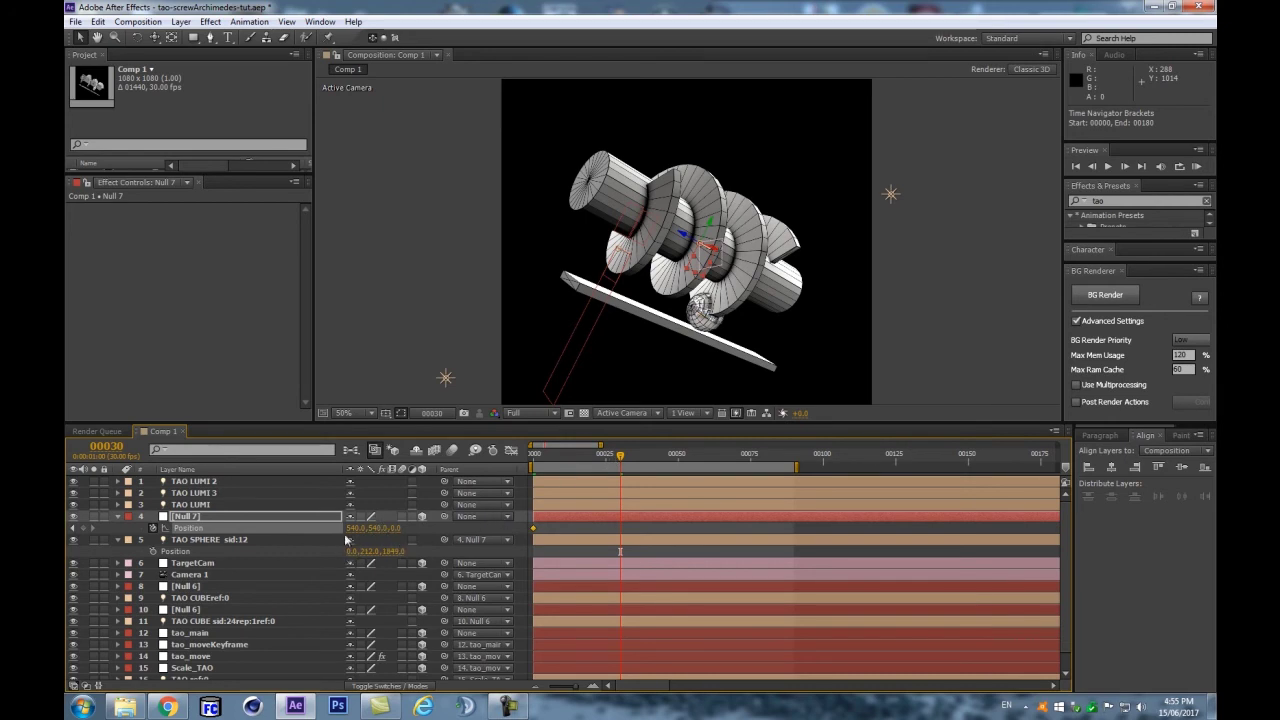
drag(358, 535, 276, 541)
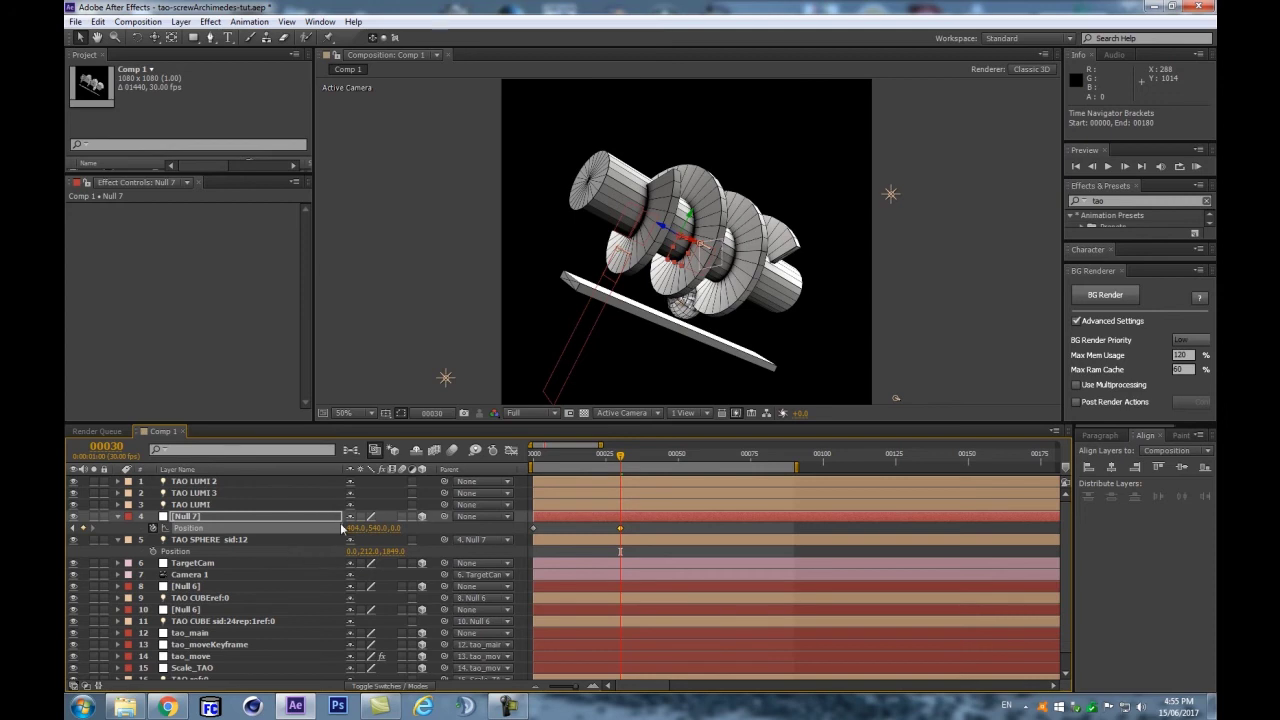
key(ctrl+v)
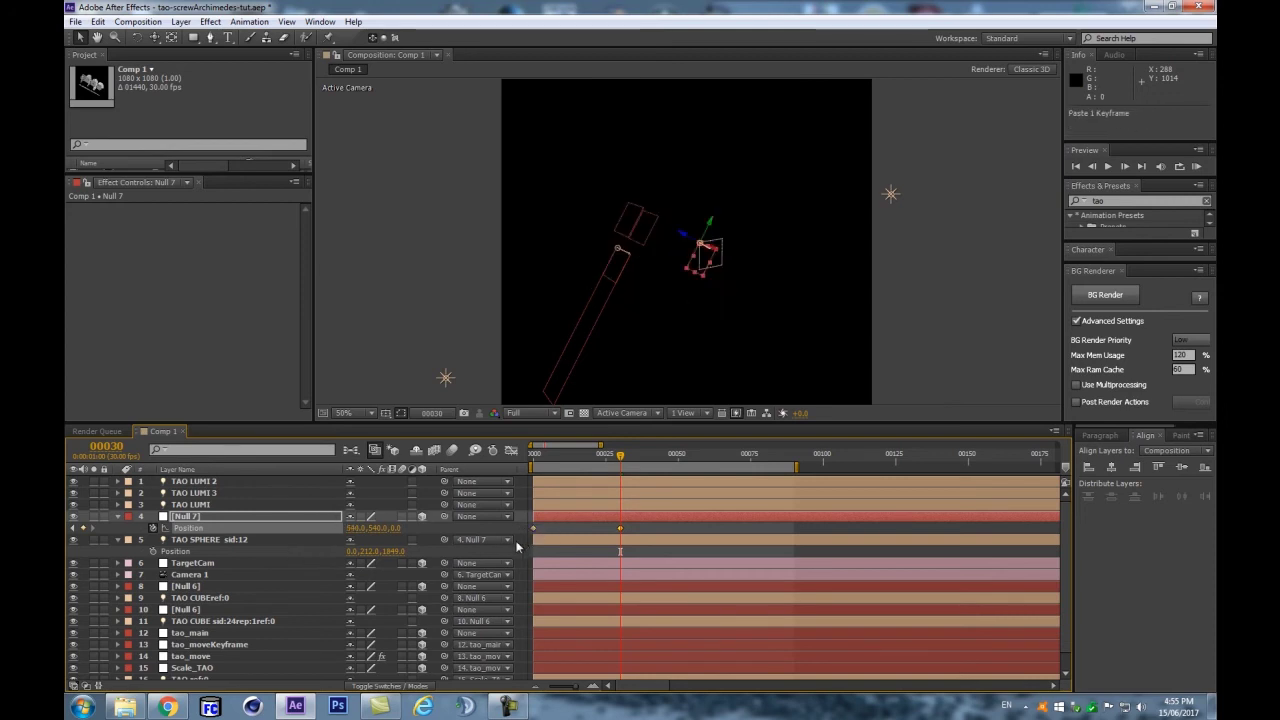
drag(398, 534, 349, 539)
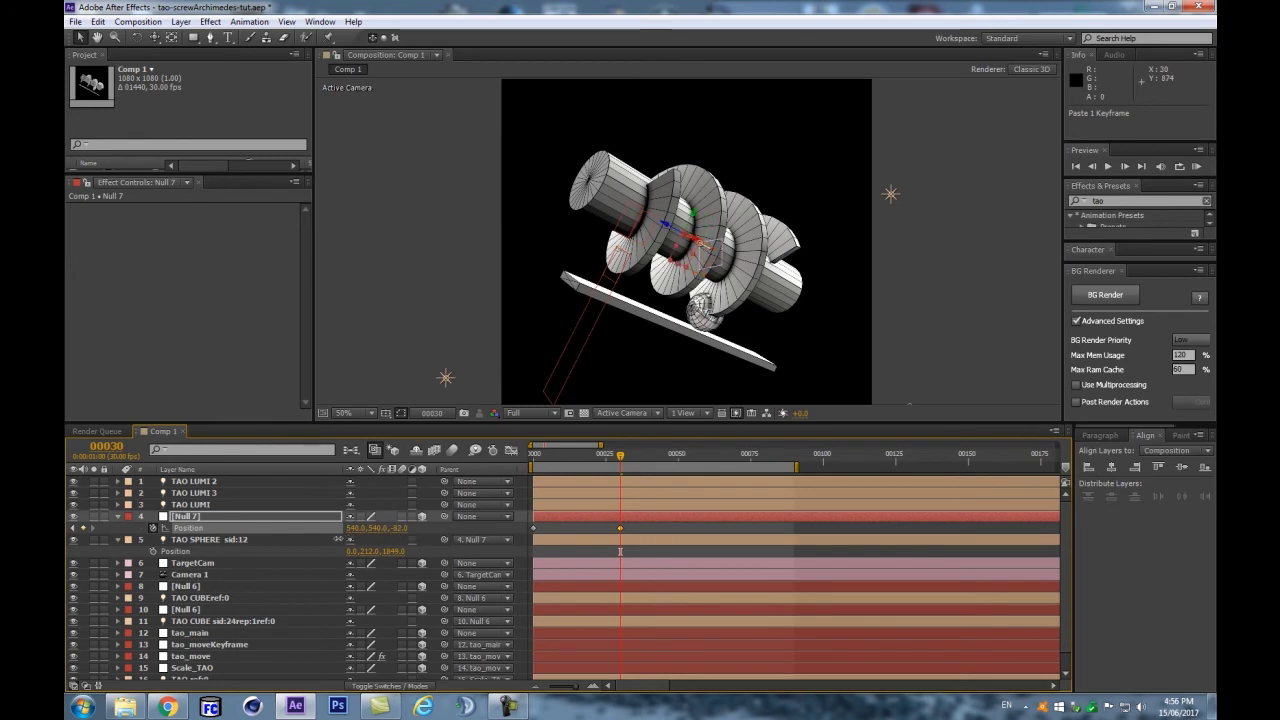
key(ctrl+z)
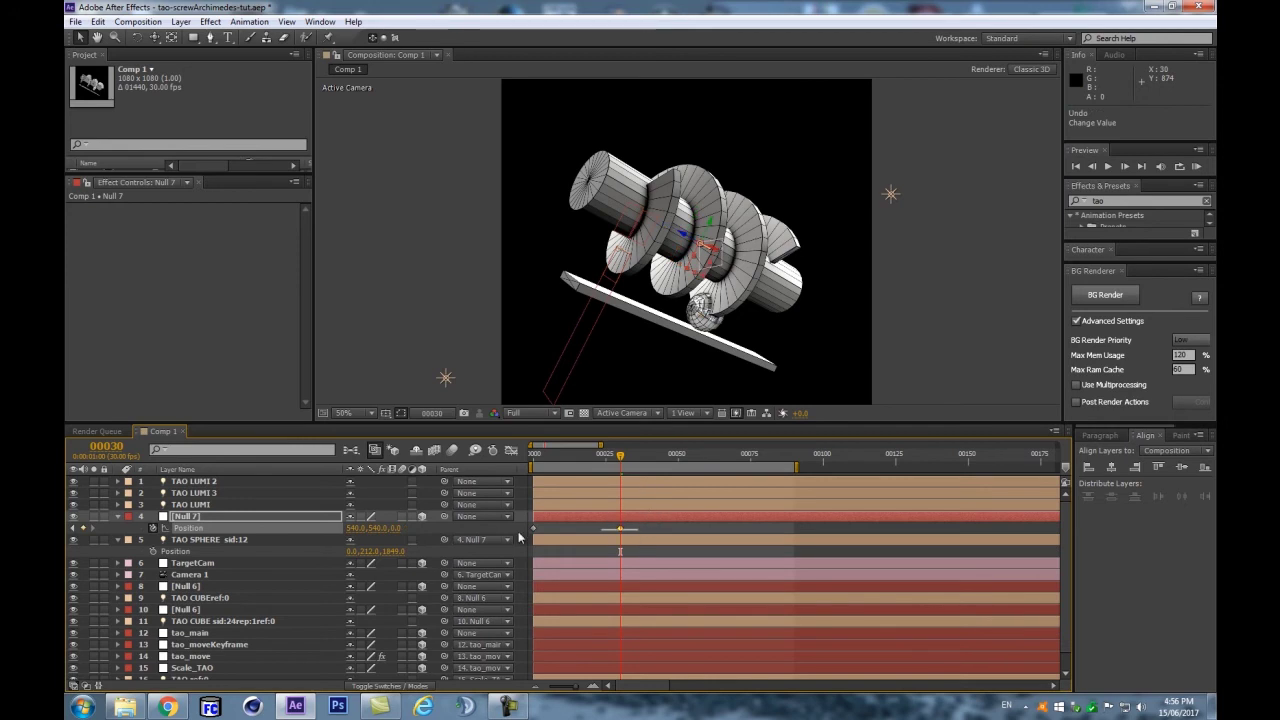
drag(396, 530, 354, 539)
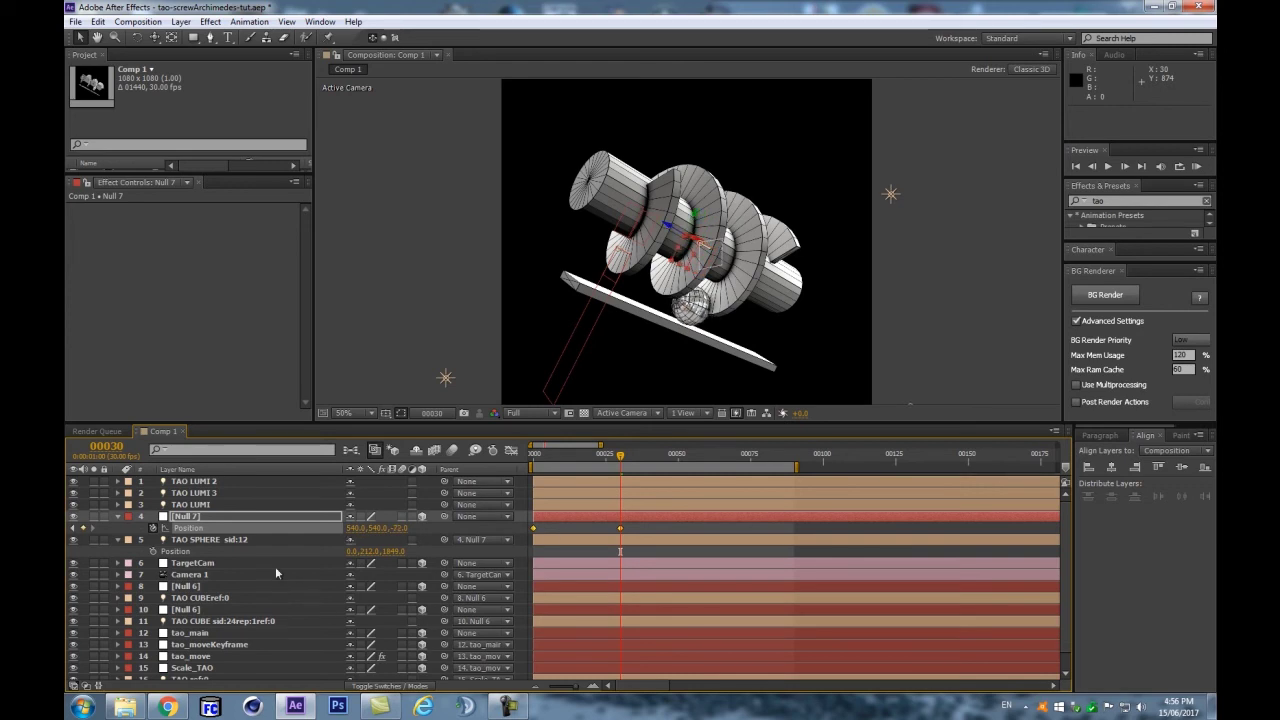
key(ctrl+z)
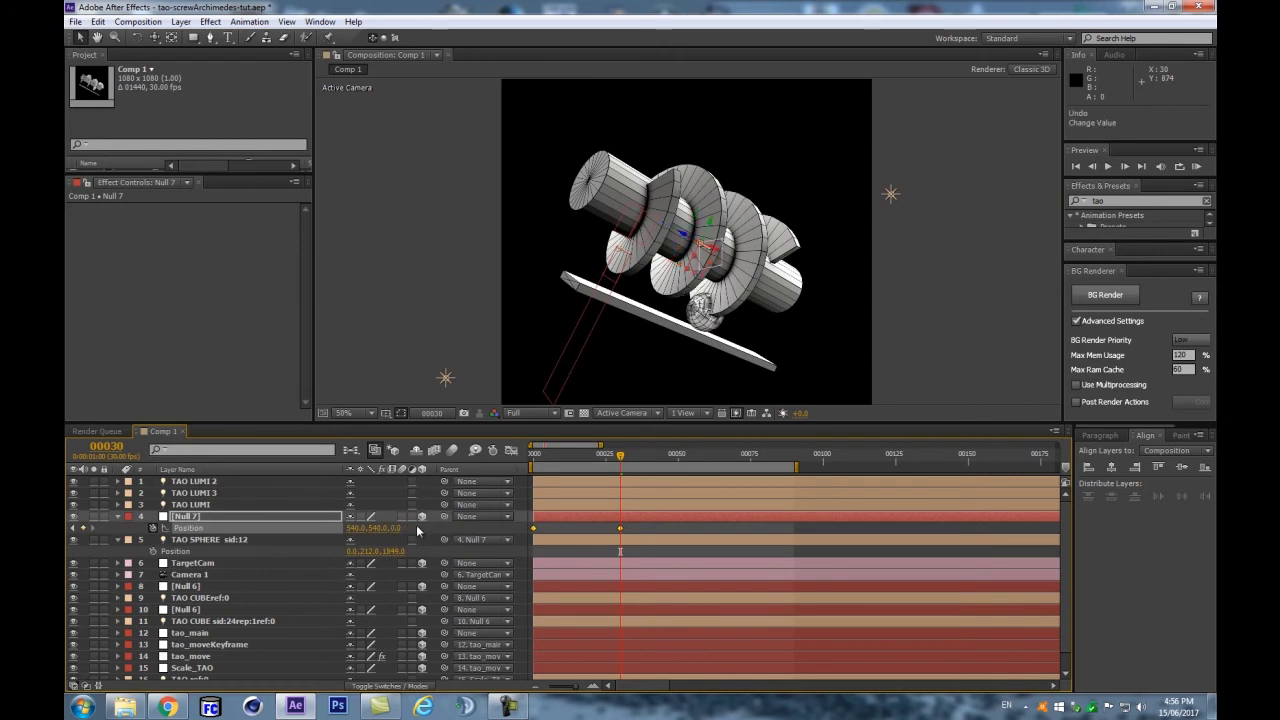
Step: Set the Z position of Null 7 to -72 at frame 30 and preview the sphere's travel
click(620, 528)
click(394, 529)
text(72)
key(Return)
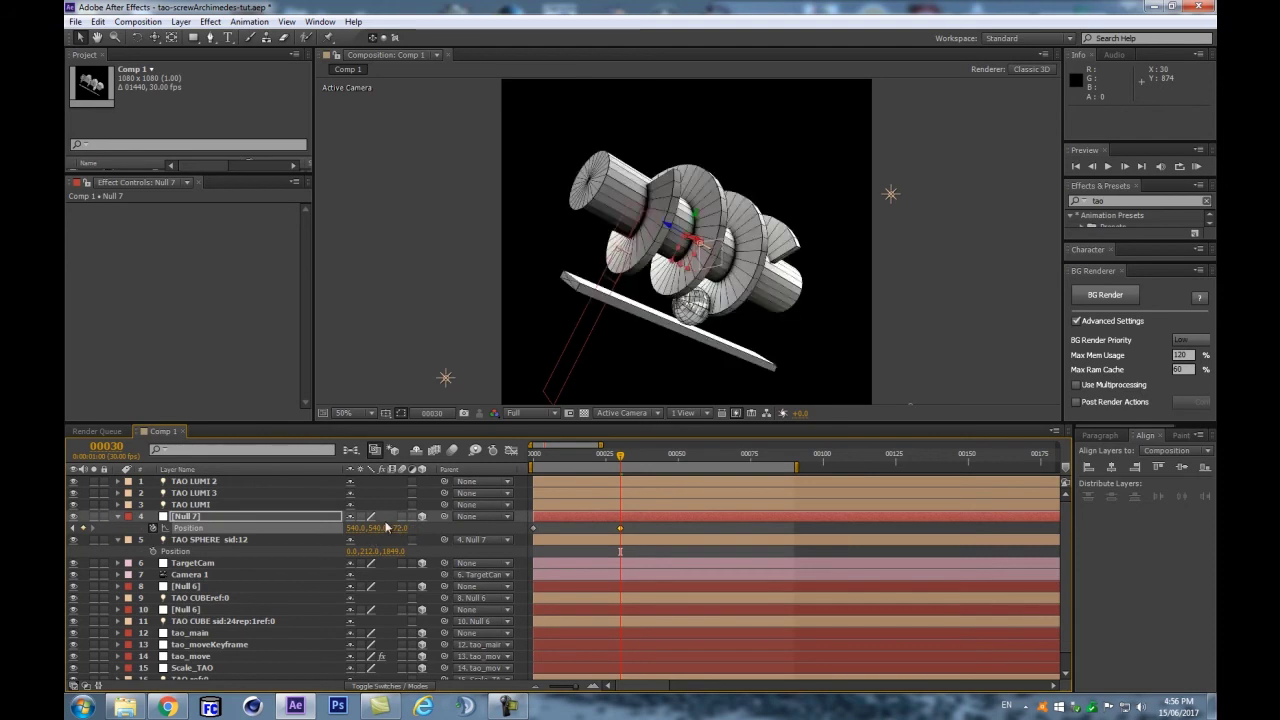
mouse_move(620, 462)
mouse_down()
mouse_move(532, 458)
mouse_move(777, 457)
mouse_move(603, 457)
mouse_move(620, 458)
mouse_up()
key(KP_0)
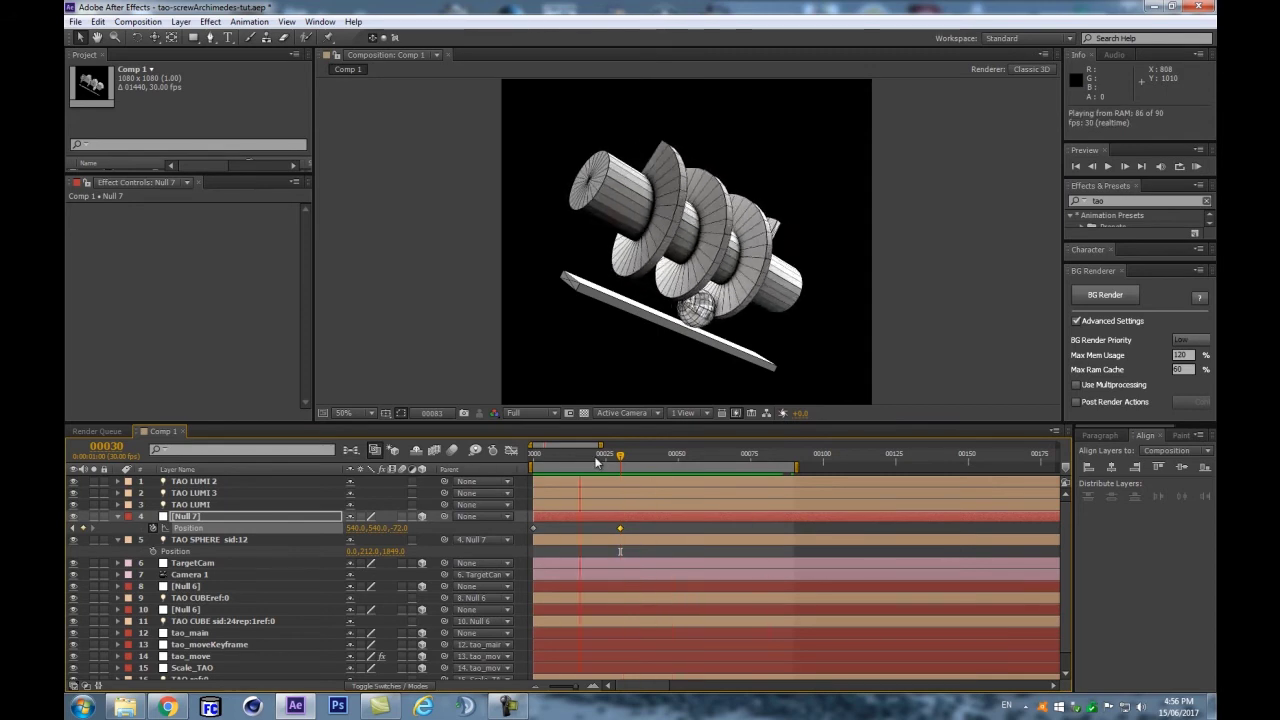
key(space)
Step: Move the second position keyframe of Null 7 to frame 90, set its Z to -216, and preview the loop
drag(622, 456, 795, 456)
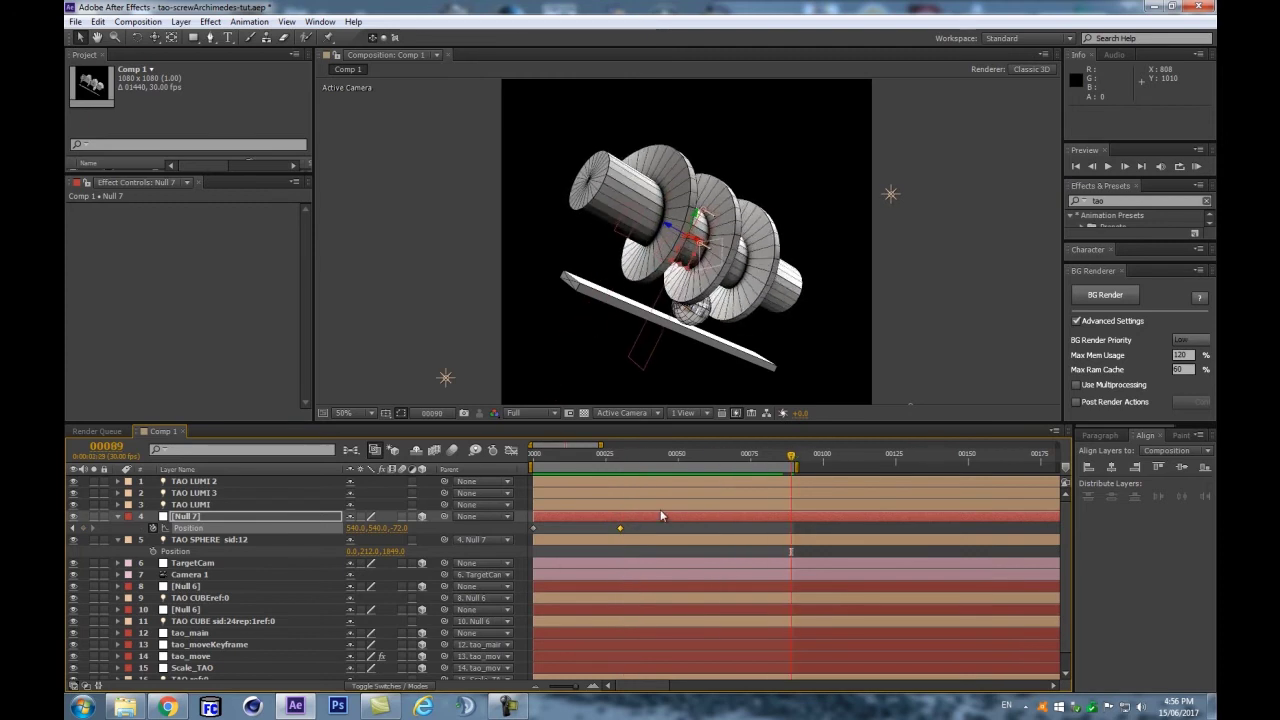
key(ctrl+v)
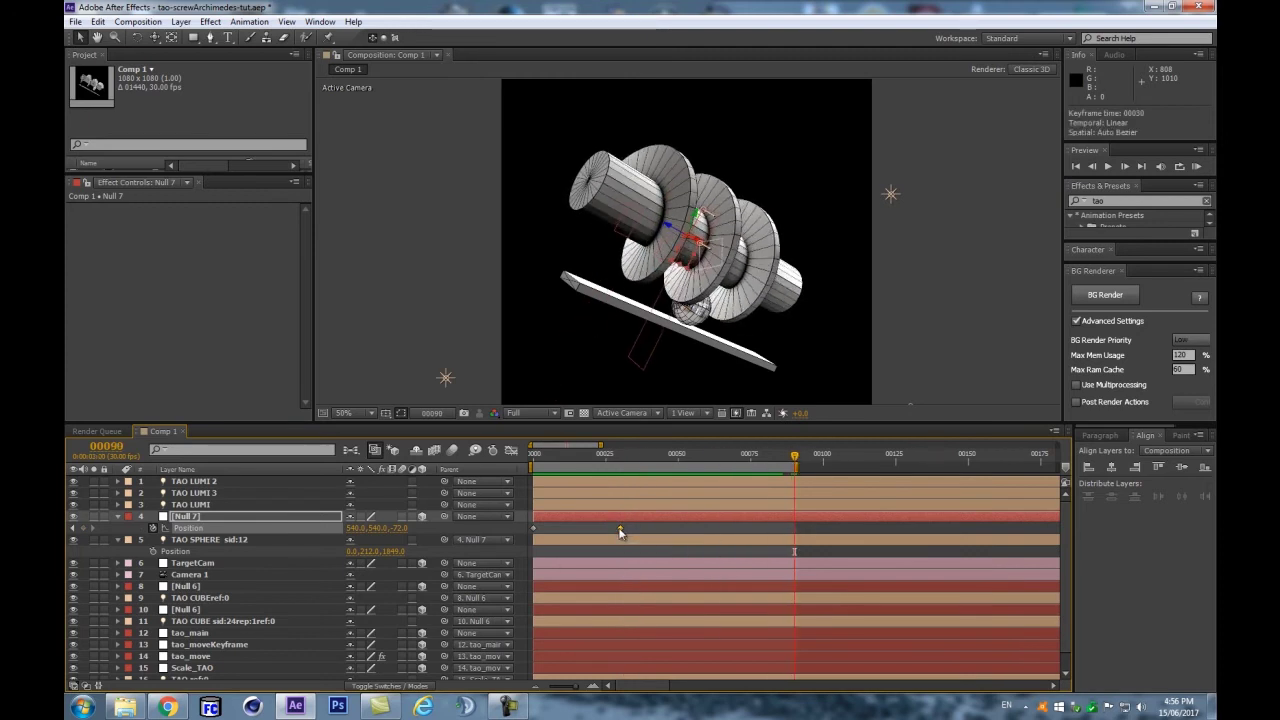
click(402, 528)
text(-216)
key(Return)
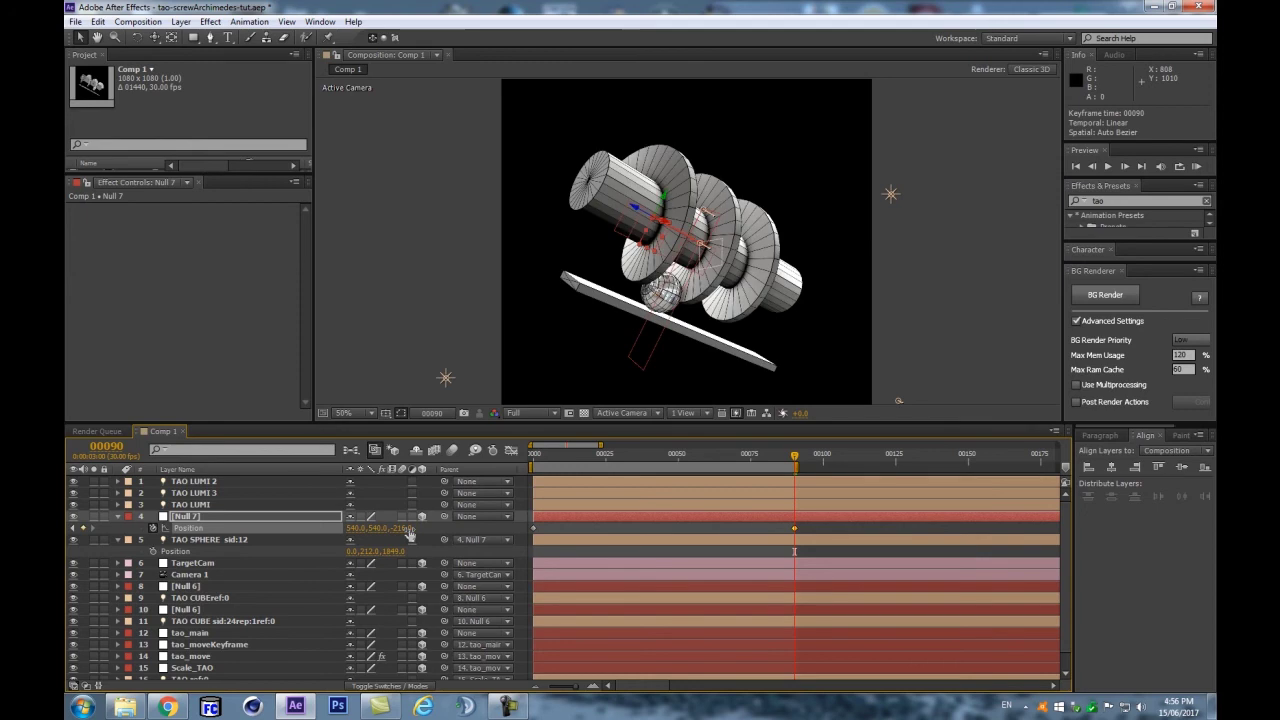
drag(794, 457, 795, 505)
key(KP_0)
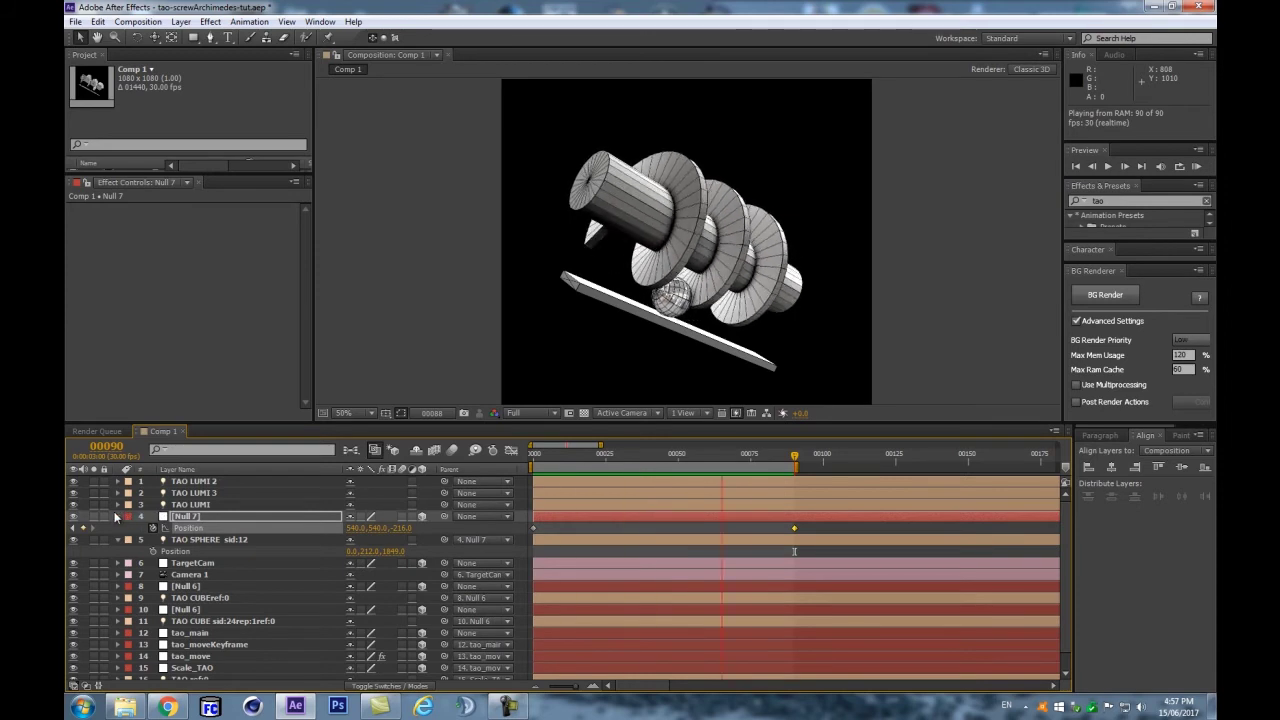
Step: Return to frame 0 and collapse the properties of the Null 7 and TAO SPHERE layers
click(117, 516)
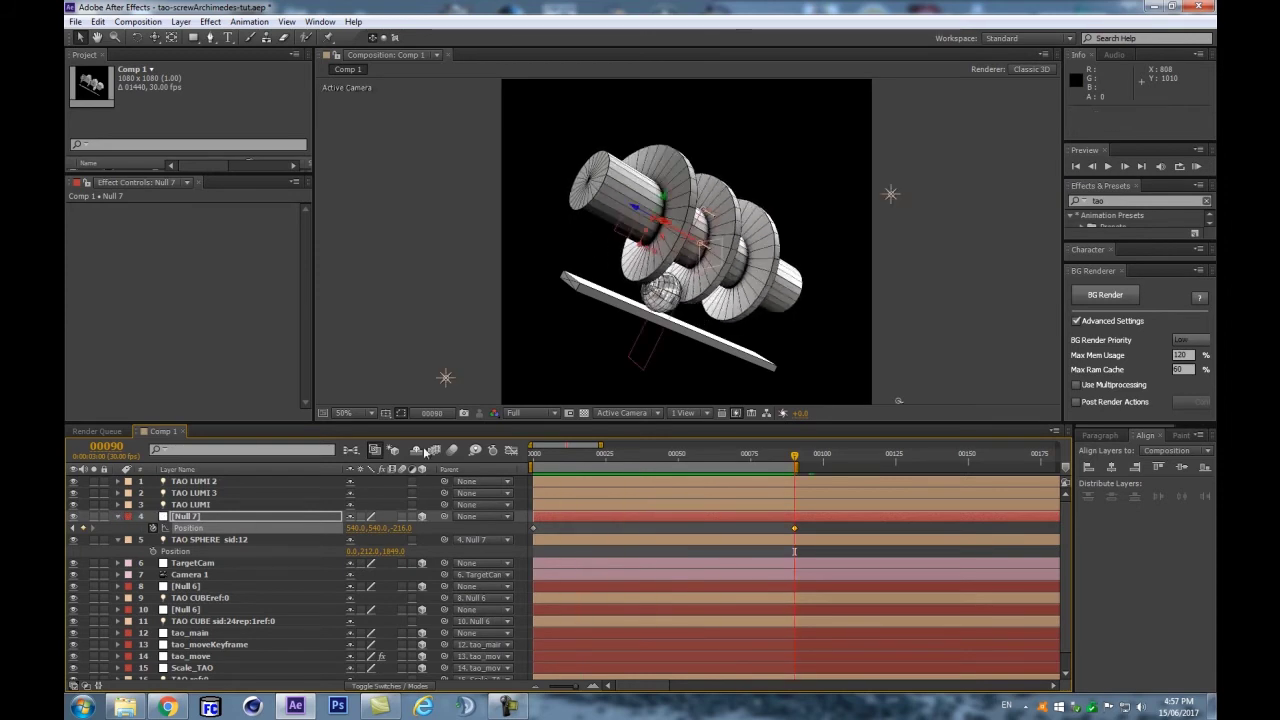
key(Home)
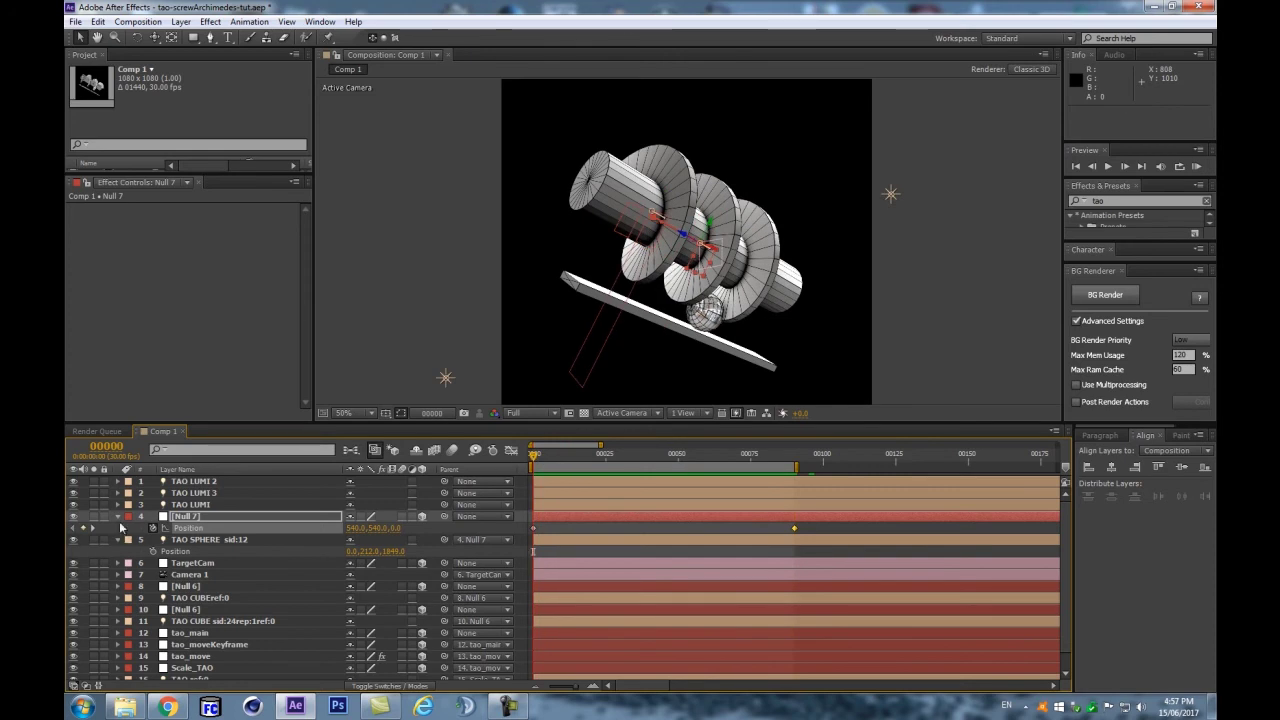
click(117, 516)
click(117, 528)
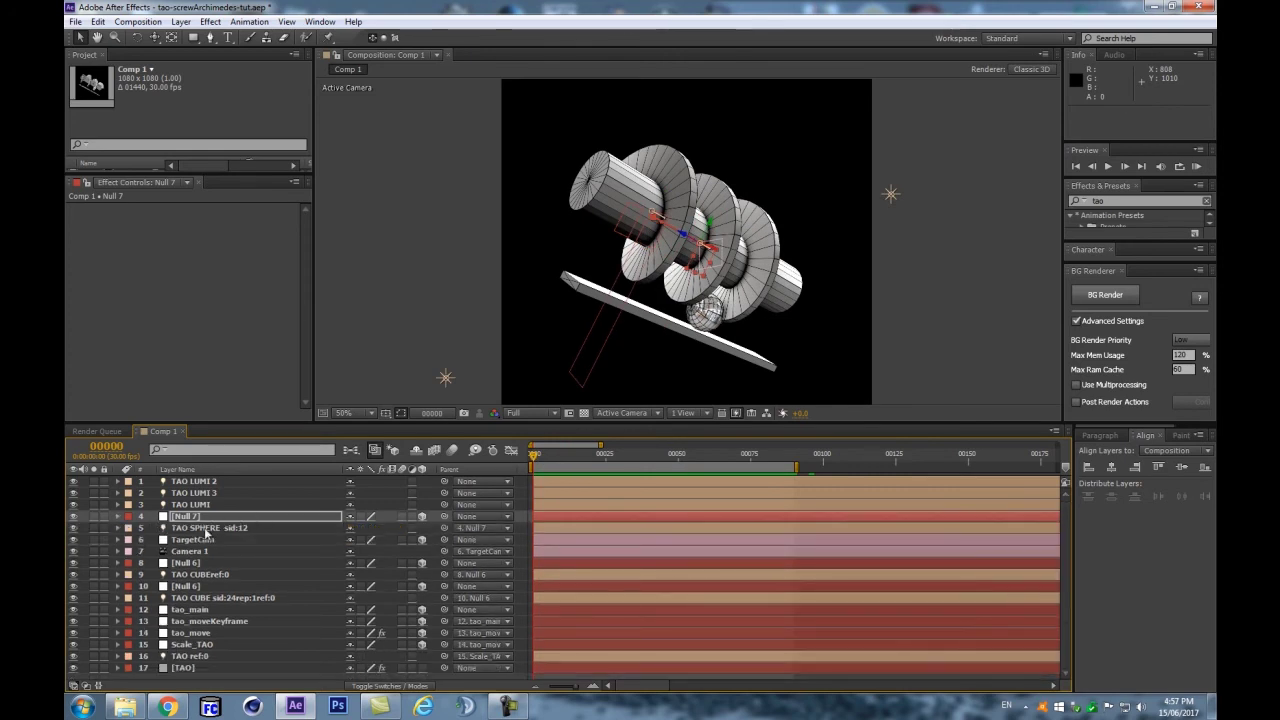
Step: Duplicate the TAO SPHERE layer and rename the copy to end in sid:12
click(210, 528)
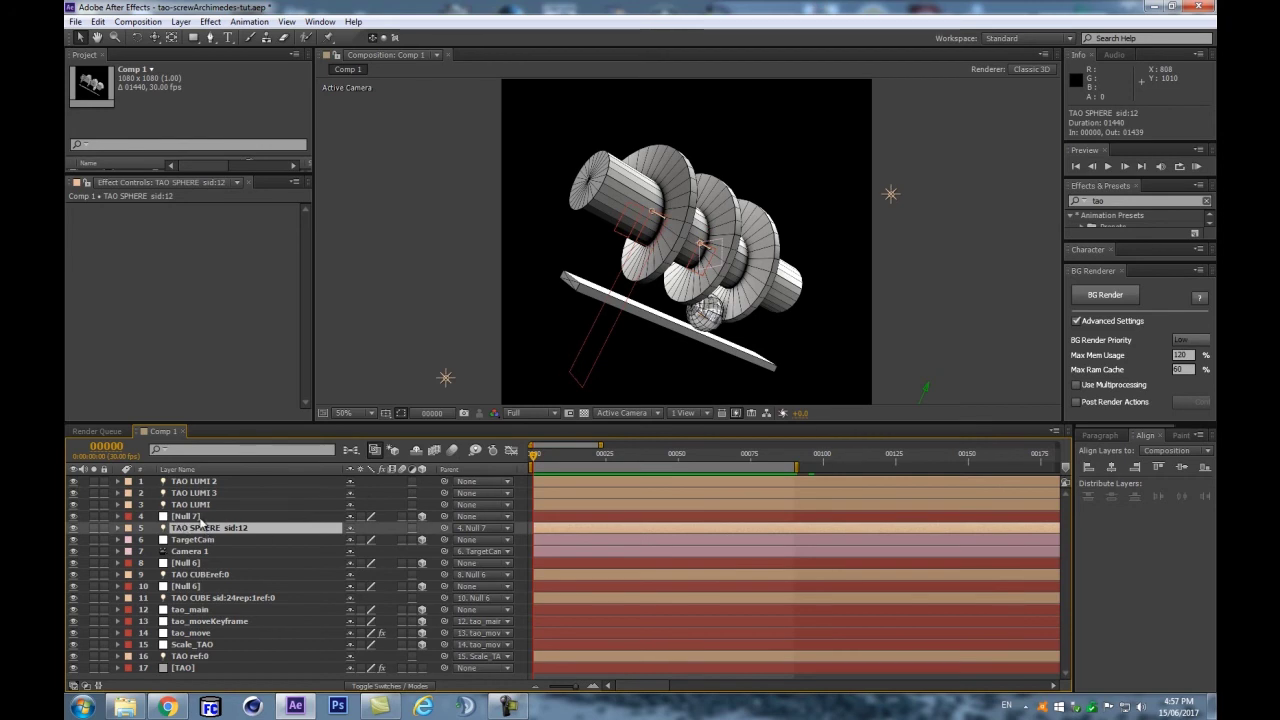
key(ctrl+d)
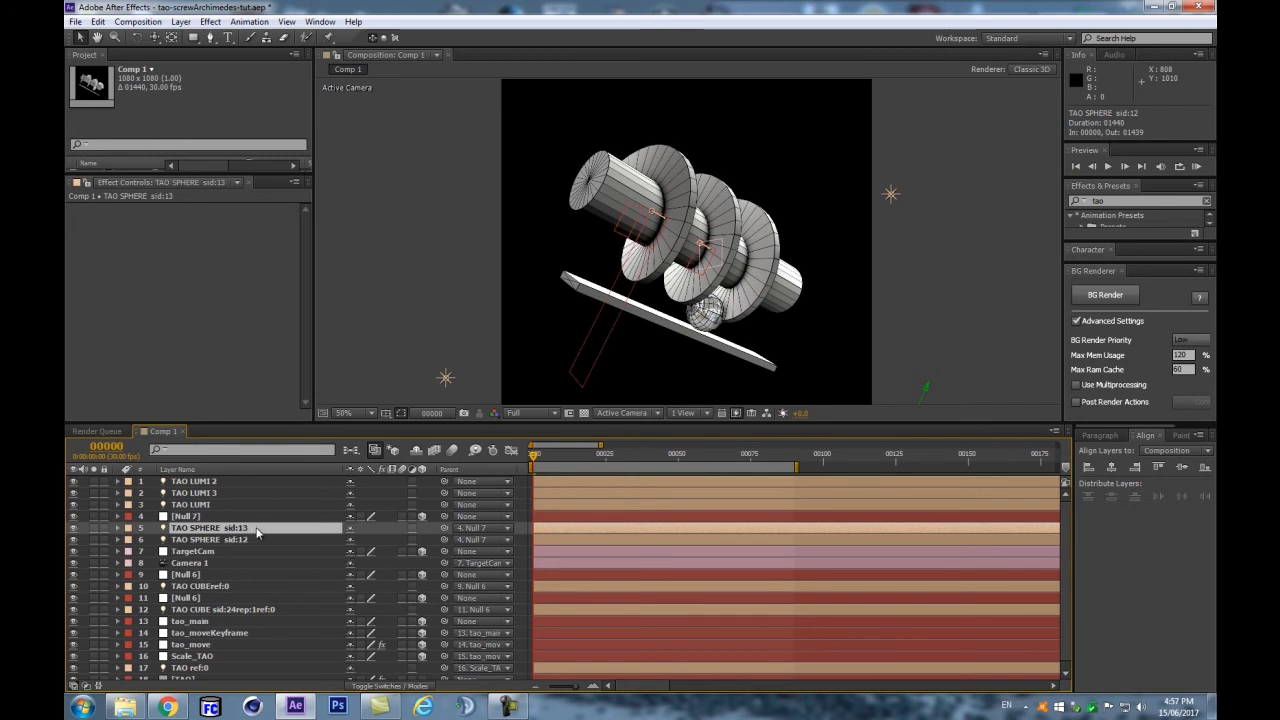
key(Return)
key(BackSpace)
text(2)
key(Return)
Step: Move the duplicate sphere along Z to about 1639 and preview both spheres
key(p)
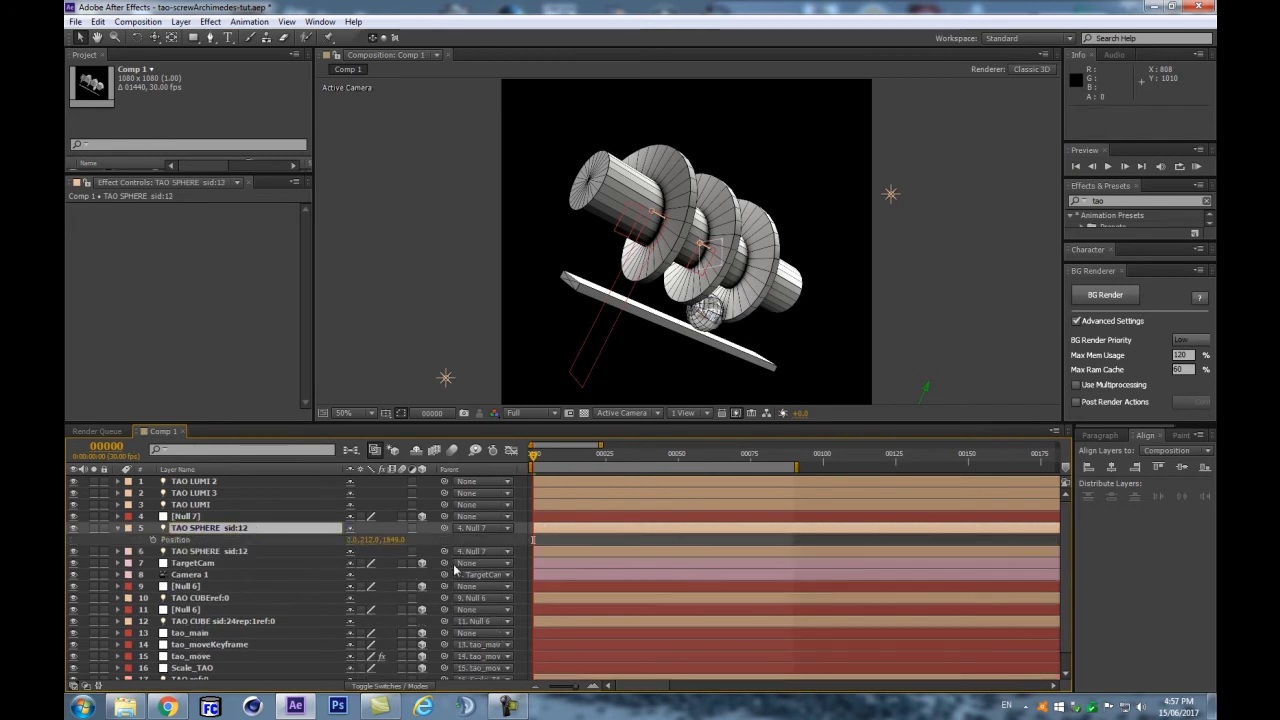
drag(401, 541, 245, 545)
click(195, 529)
key(KP_0)
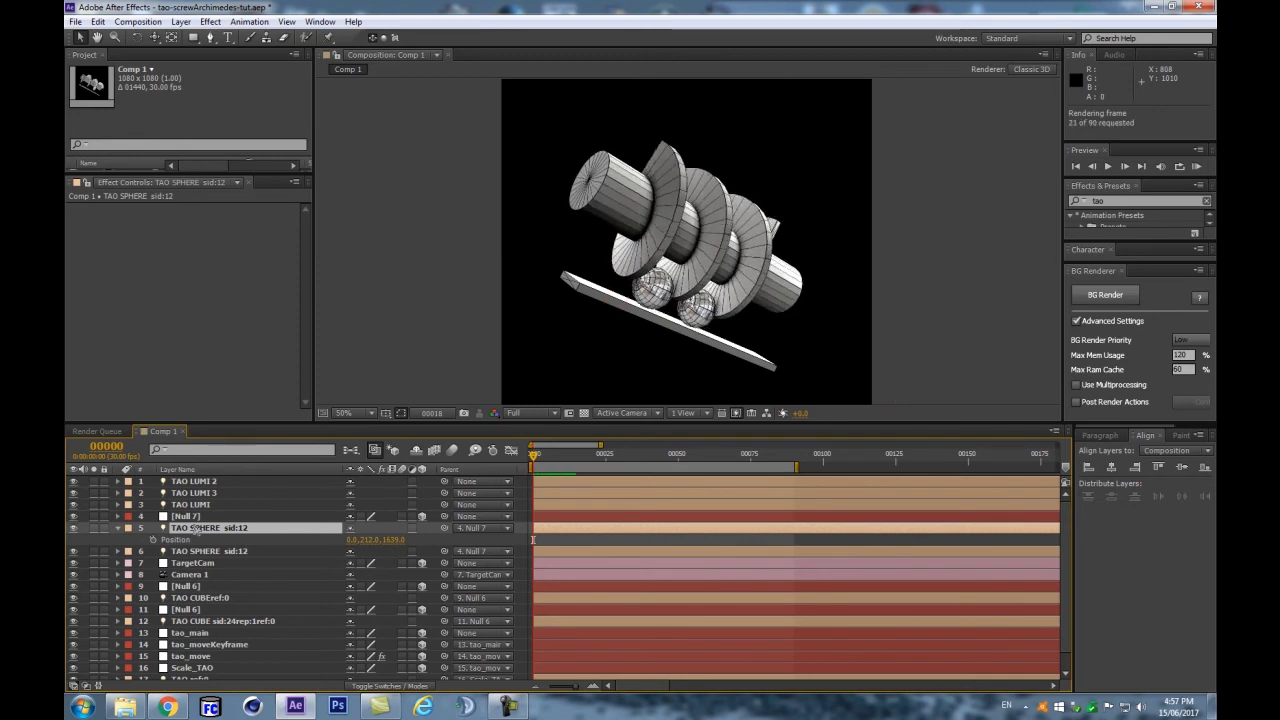
Step: Stop the preview and delete the duplicate sphere layer
key(space)
key(space)
key(Delete)
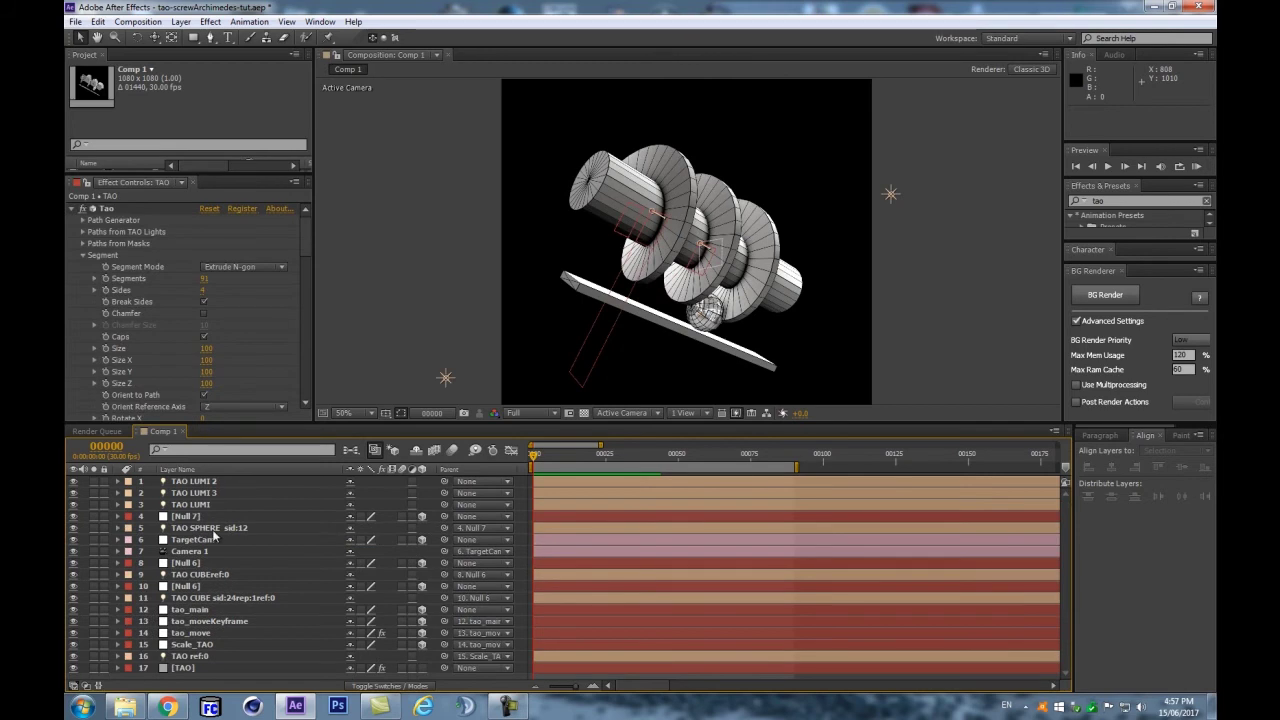
Step: Show the rotation properties of the TAO SPHERE layer and enlarge the composition view around the sphere
click(215, 532)
key(r)
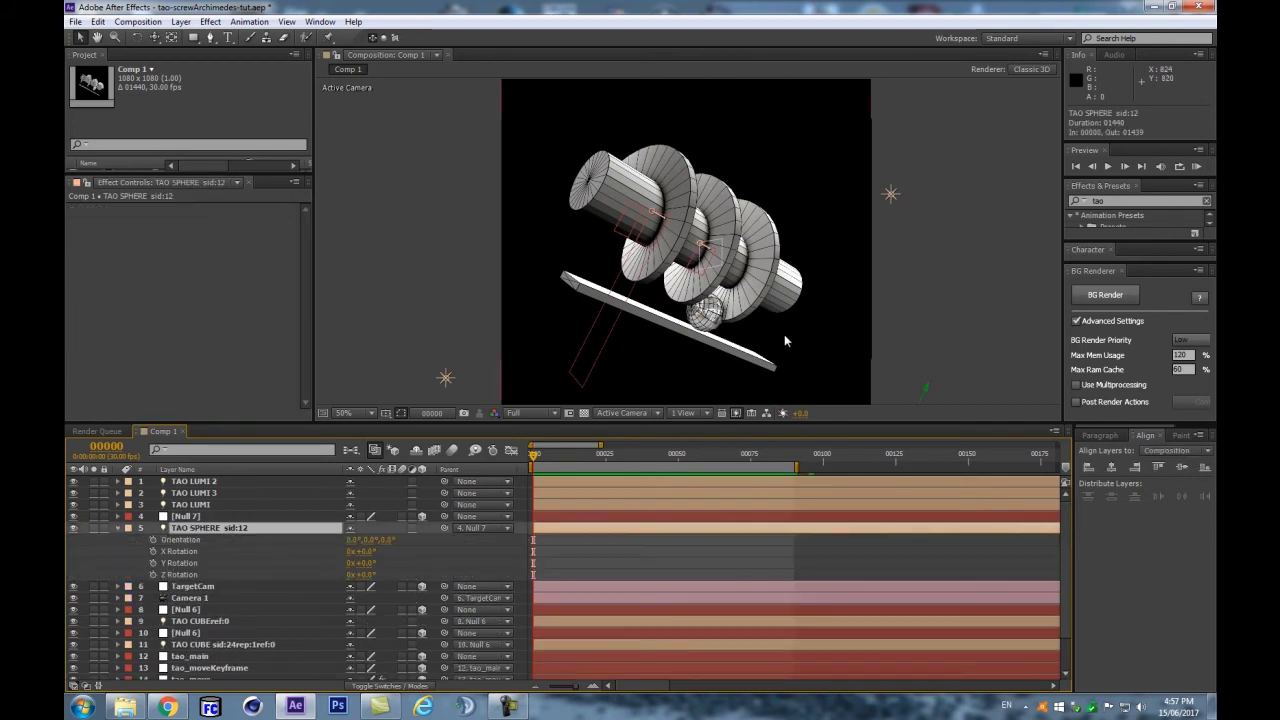
scroll(727, 309, up, 1)
key(comma)
key(comma)
key(period)
key(period)
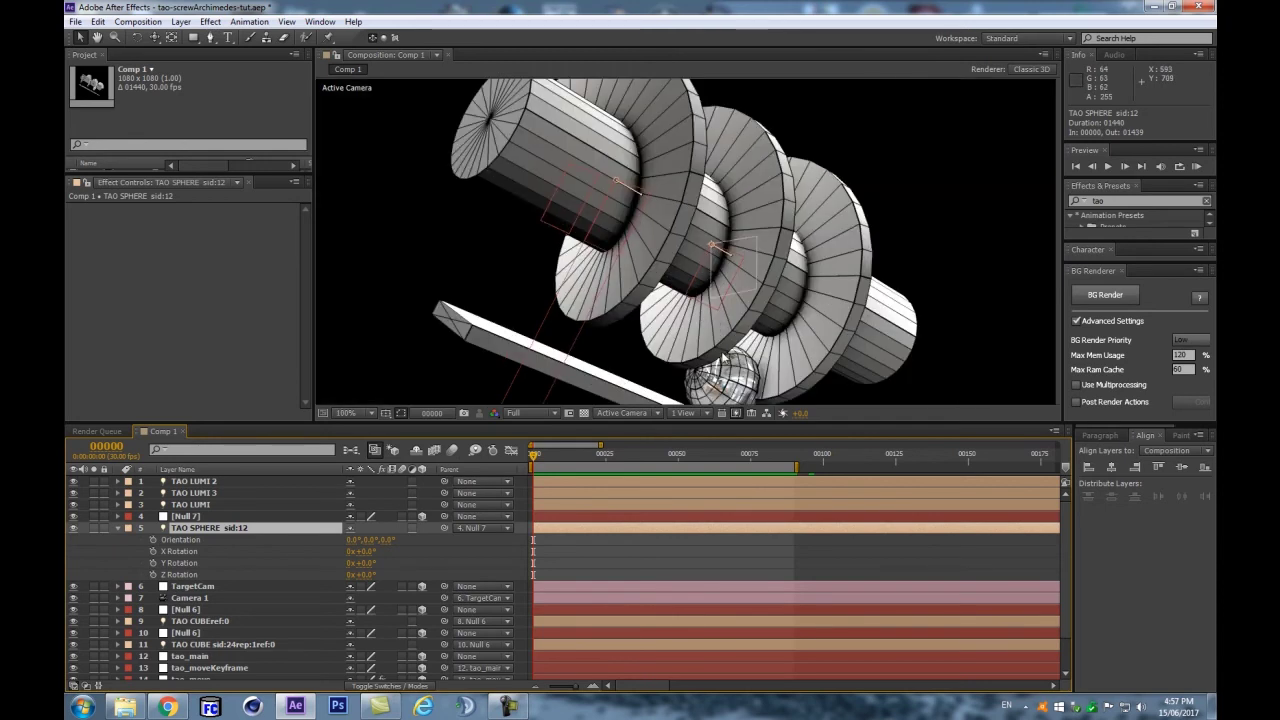
drag(549, 354, 447, 223)
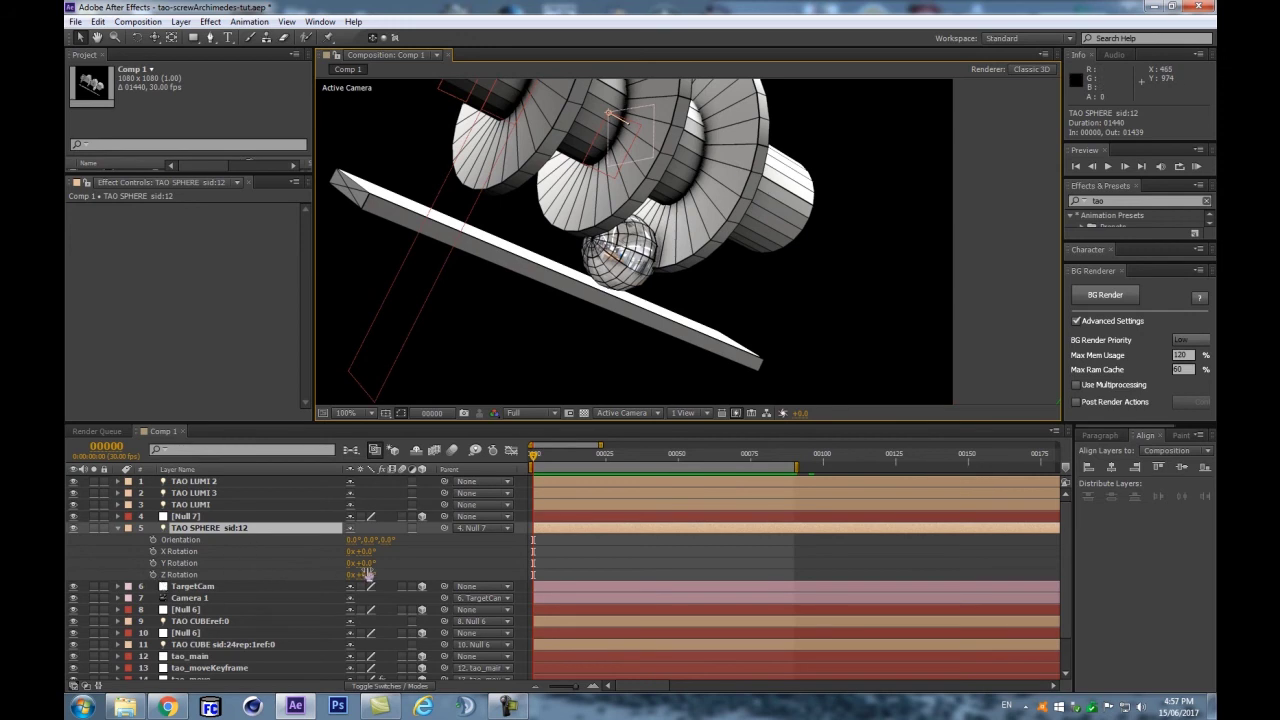
Step: Try rotating the TAO SPHERE about its Z and Y axes, undoing both rotations
drag(367, 575, 370, 576)
key(ctrl+z)
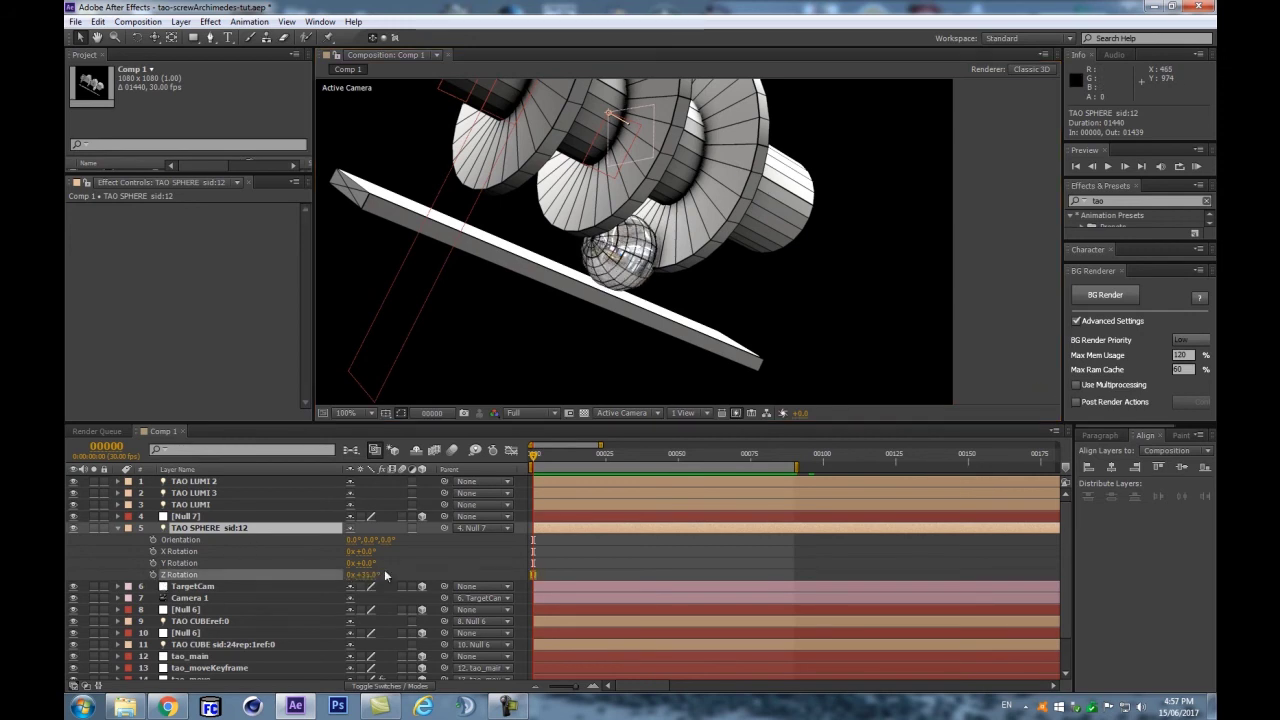
click(364, 563)
drag(343, 563, 482, 515)
key(ctrl+z)
key(ctrl+z)
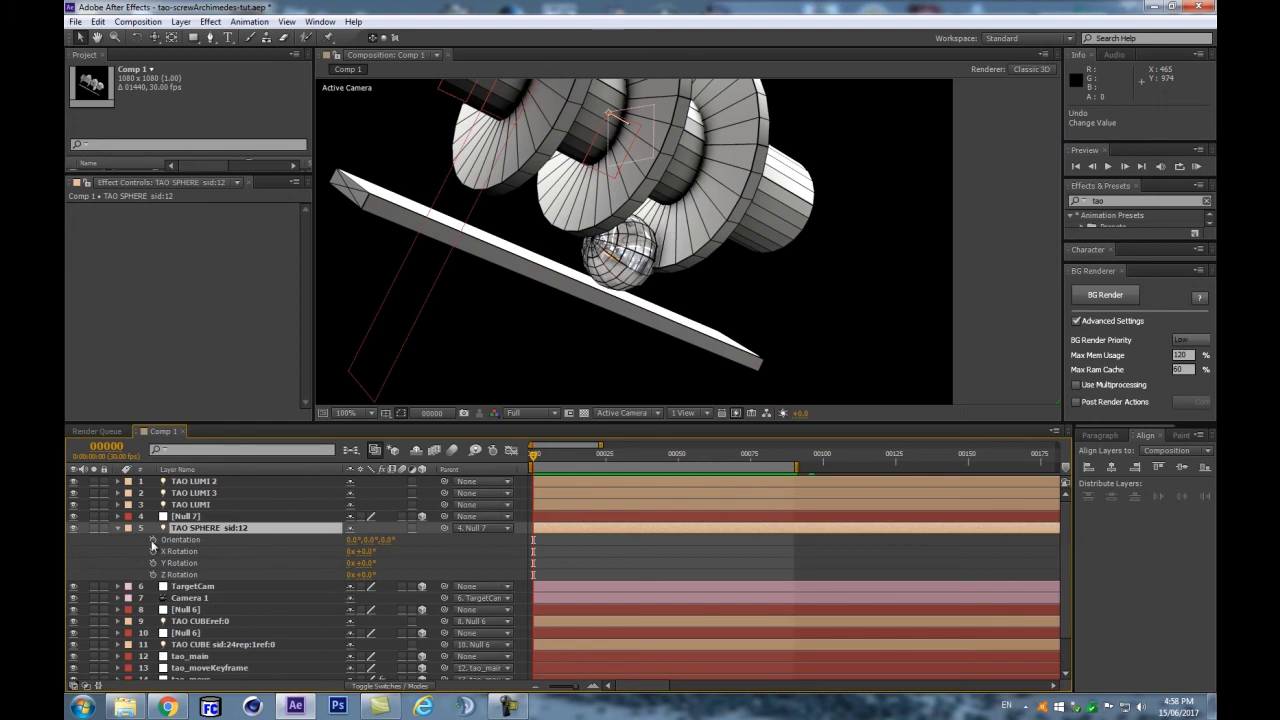
Step: Keyframe the TAO SPHERE's X Rotation from 0 at frame 0 to one full revolution at frame 90, and preview the roll
click(153, 551)
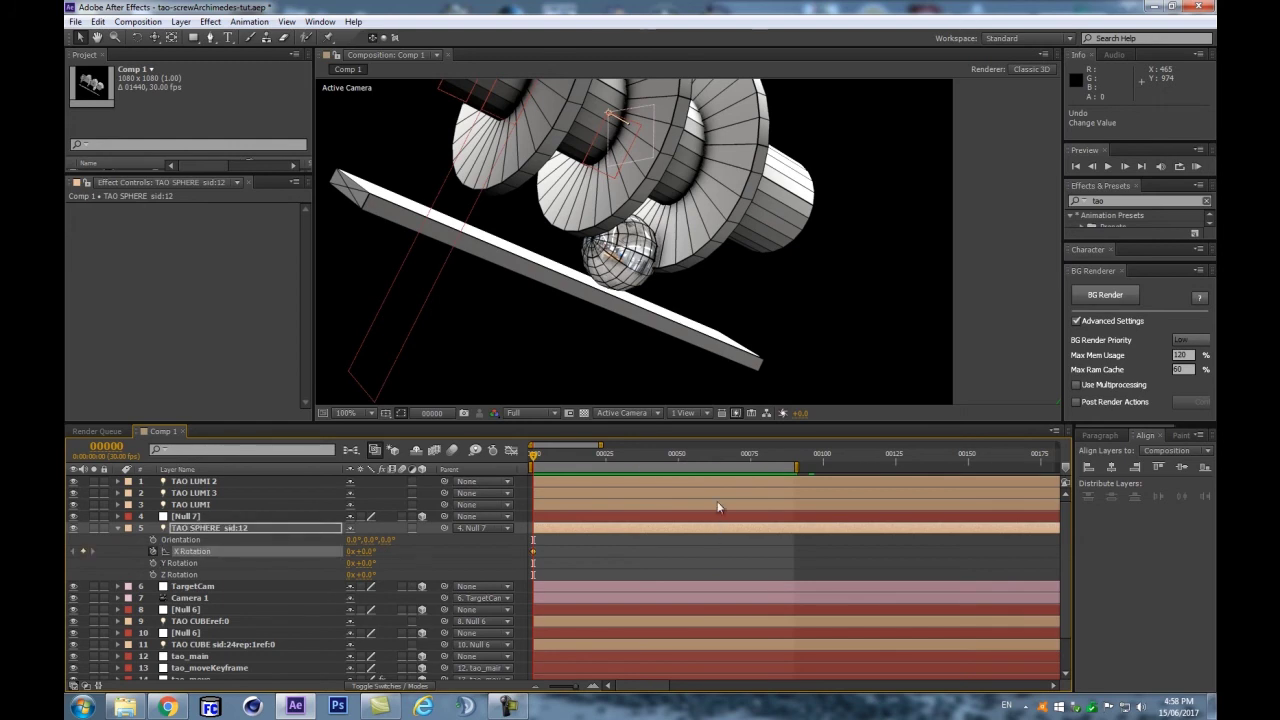
click(791, 455)
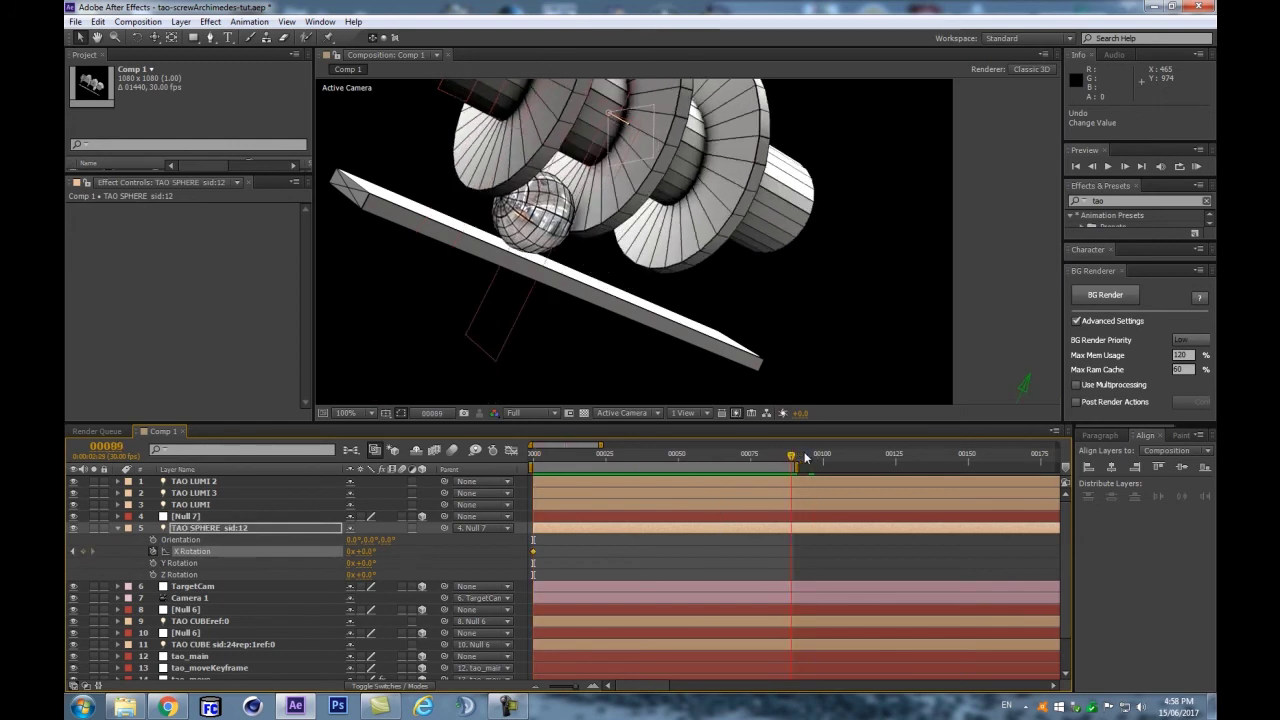
key(Page_Down)
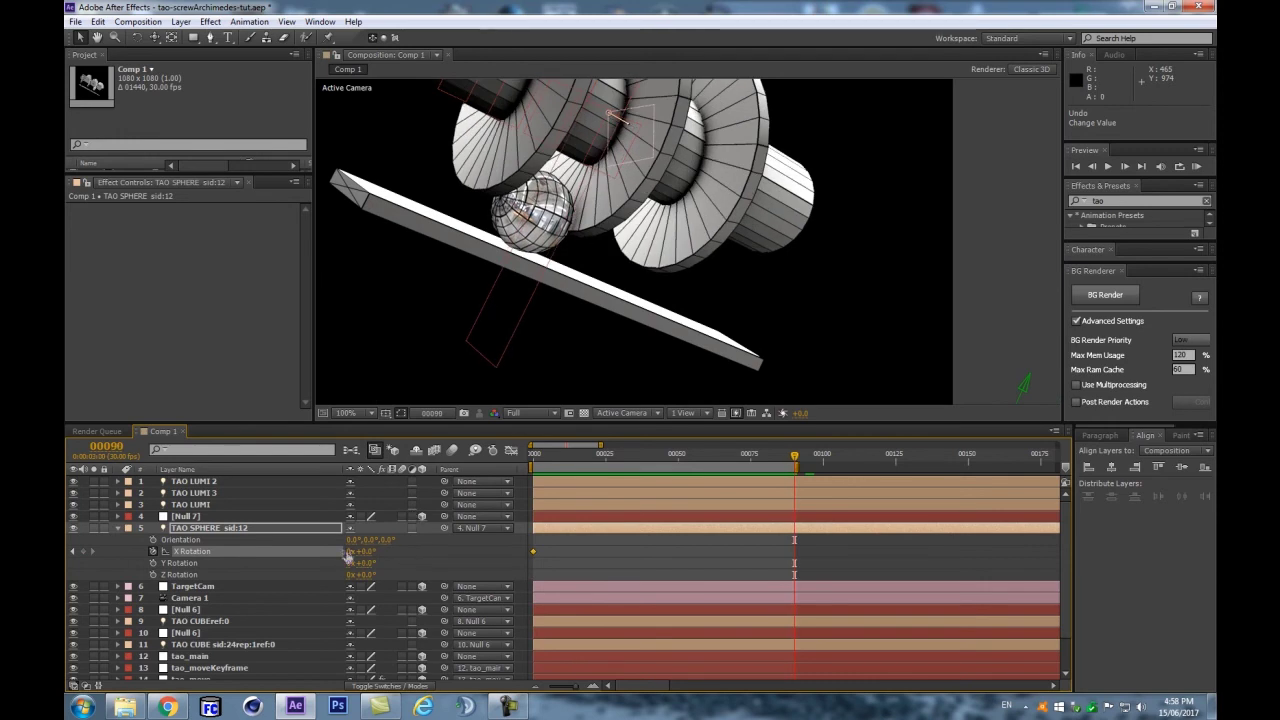
key(KP_0)
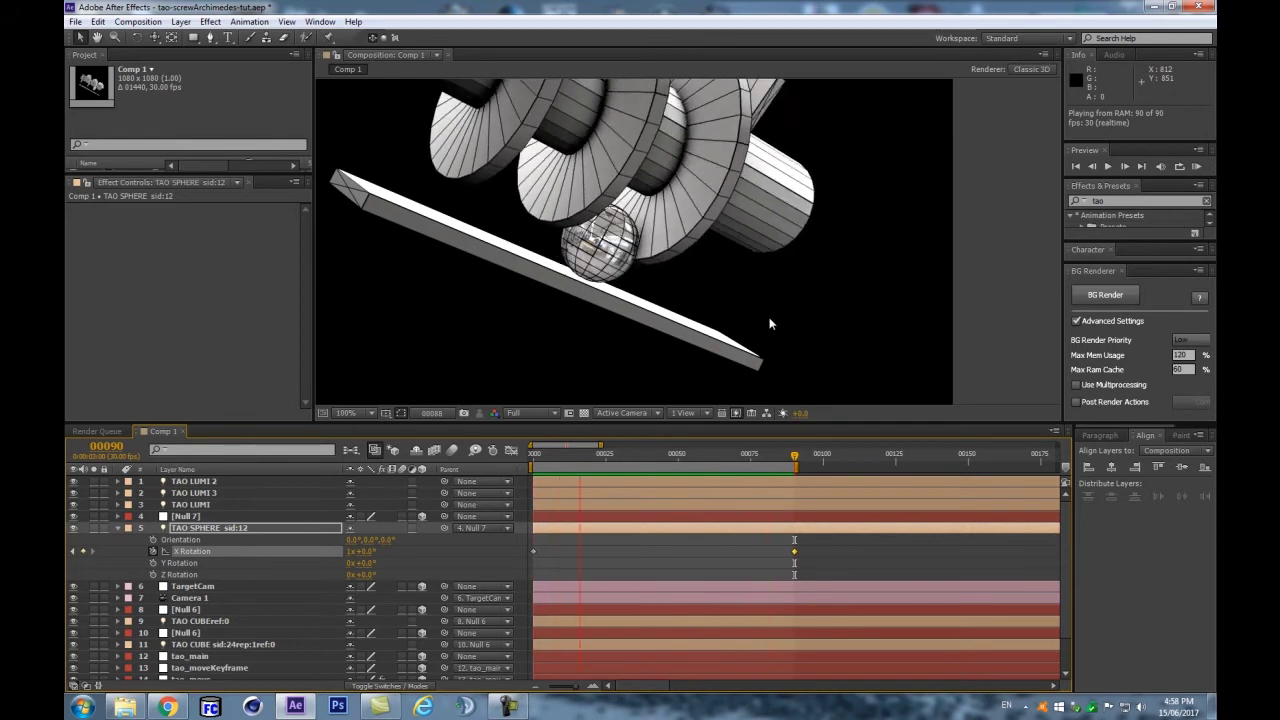
key(space)
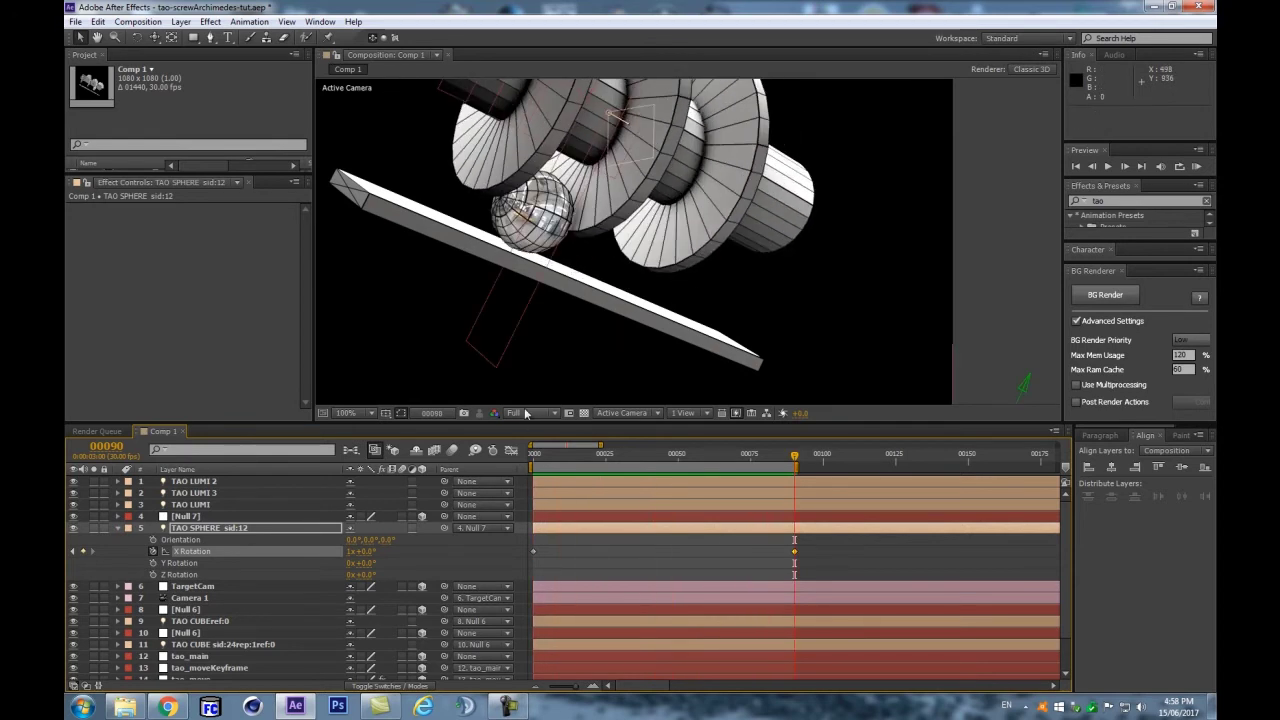
Step: Duplicate the TAO SPHERE sid:12 layer at frame 0 and move the copy along Z to about 1627
key(Home)
click(208, 529)
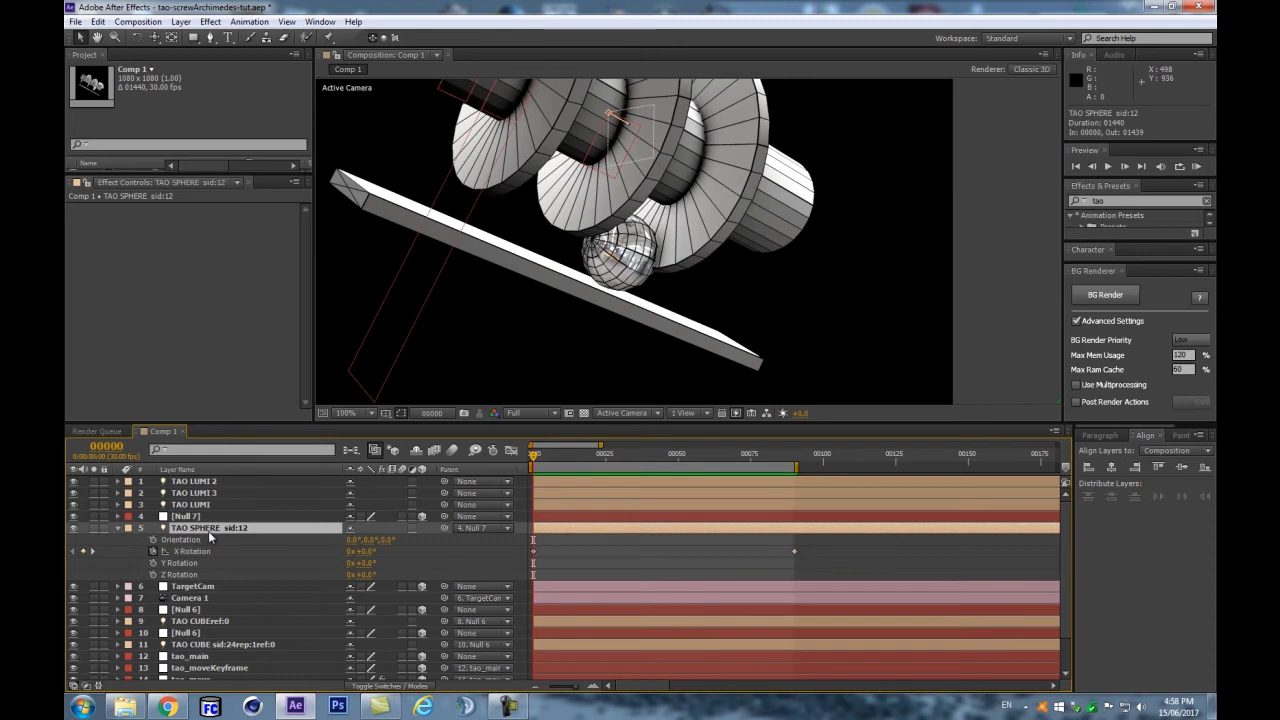
key(ctrl+d)
key(p)
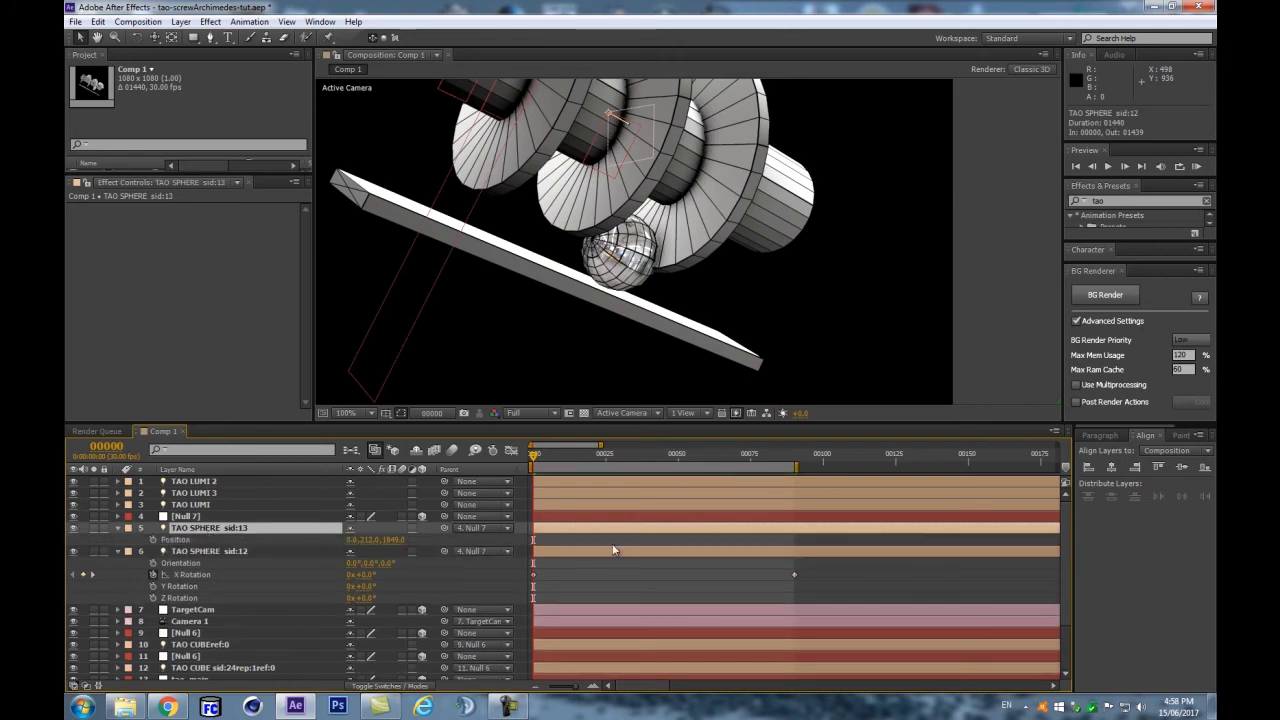
drag(392, 547, 233, 544)
key(Return)
Step: Preview the motion of both spheres, with the whole screw in view
key(KP_0)
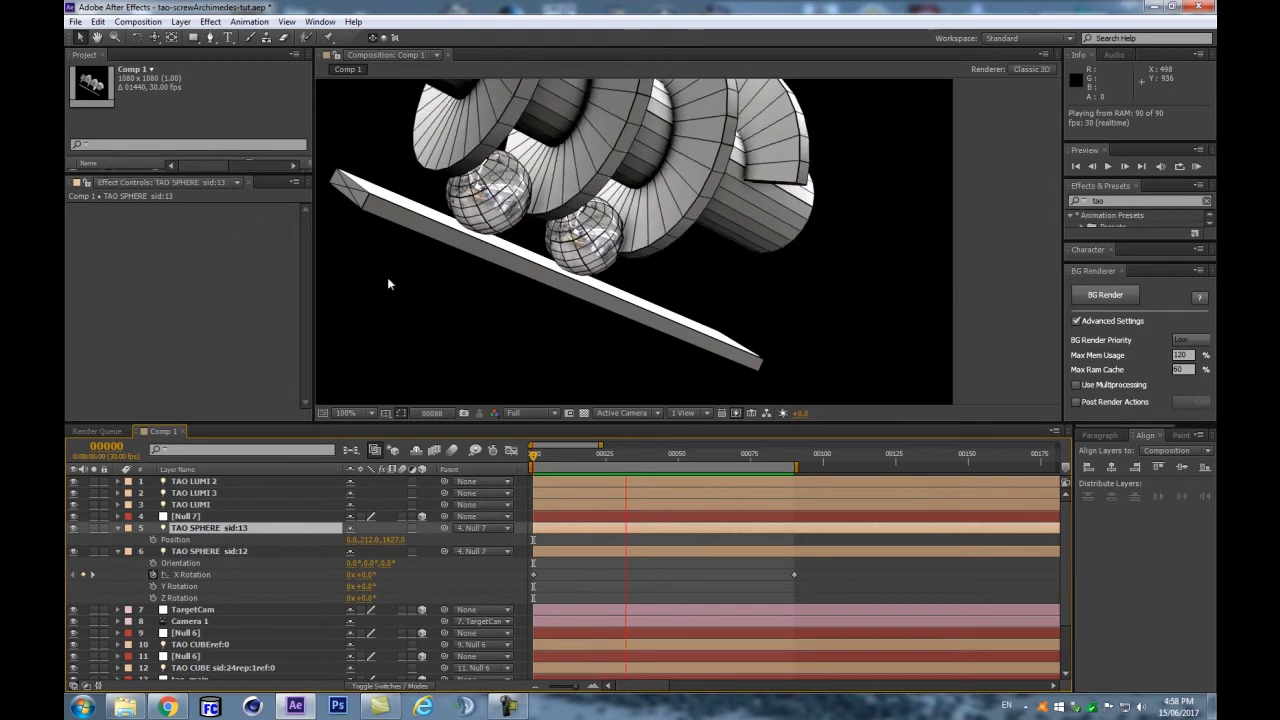
key(space)
key(comma)
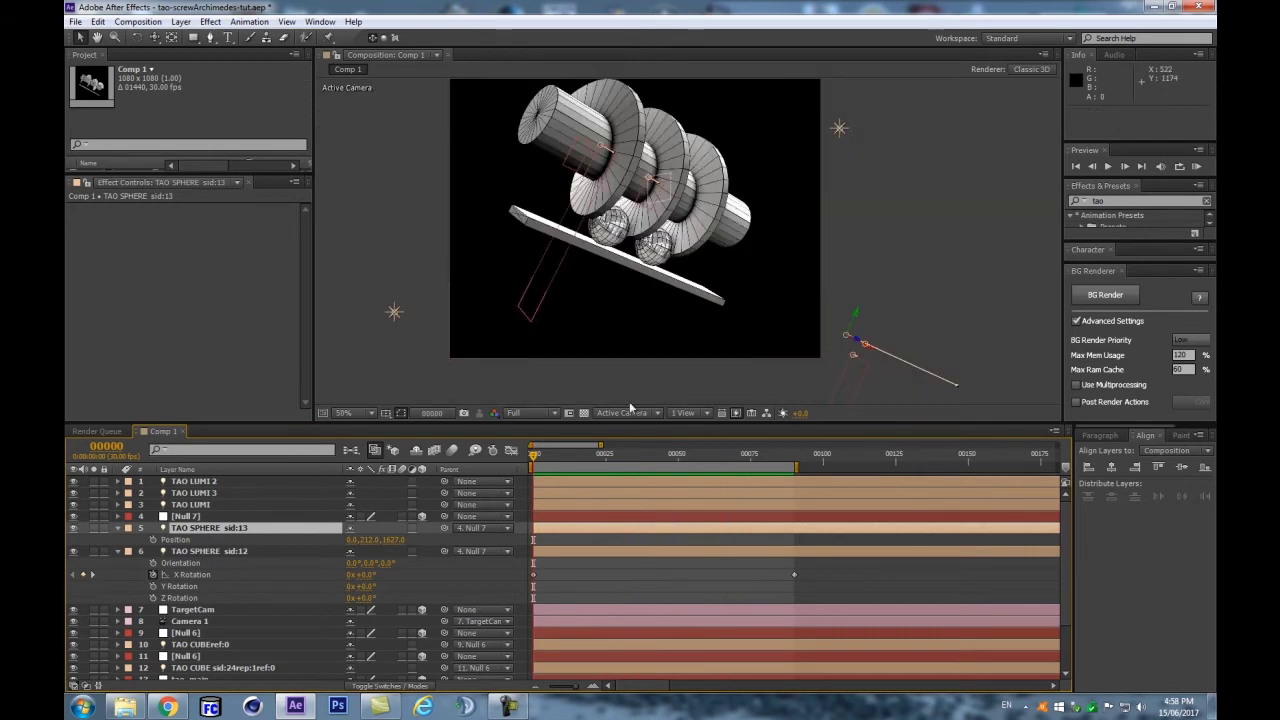
drag(742, 457, 433, 530)
Step: Collapse both sphere layers and rename the duplicate TAO SPHERE sid:12
click(116, 528)
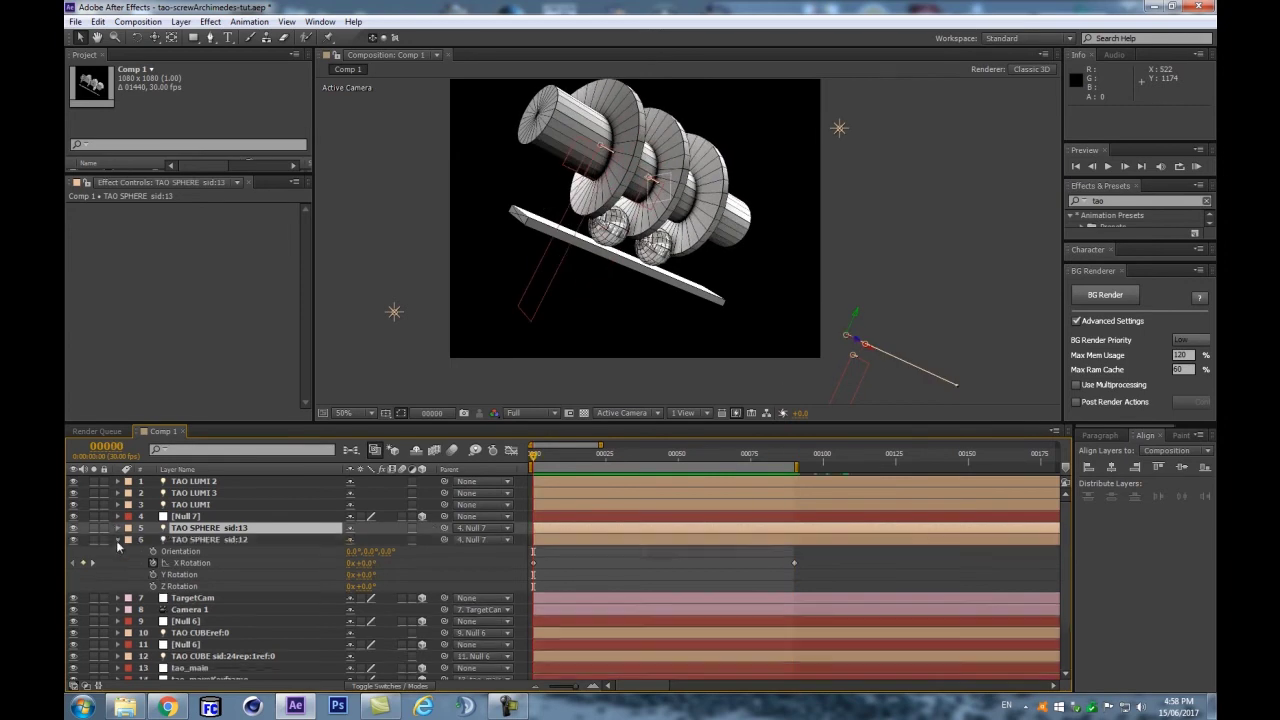
click(116, 540)
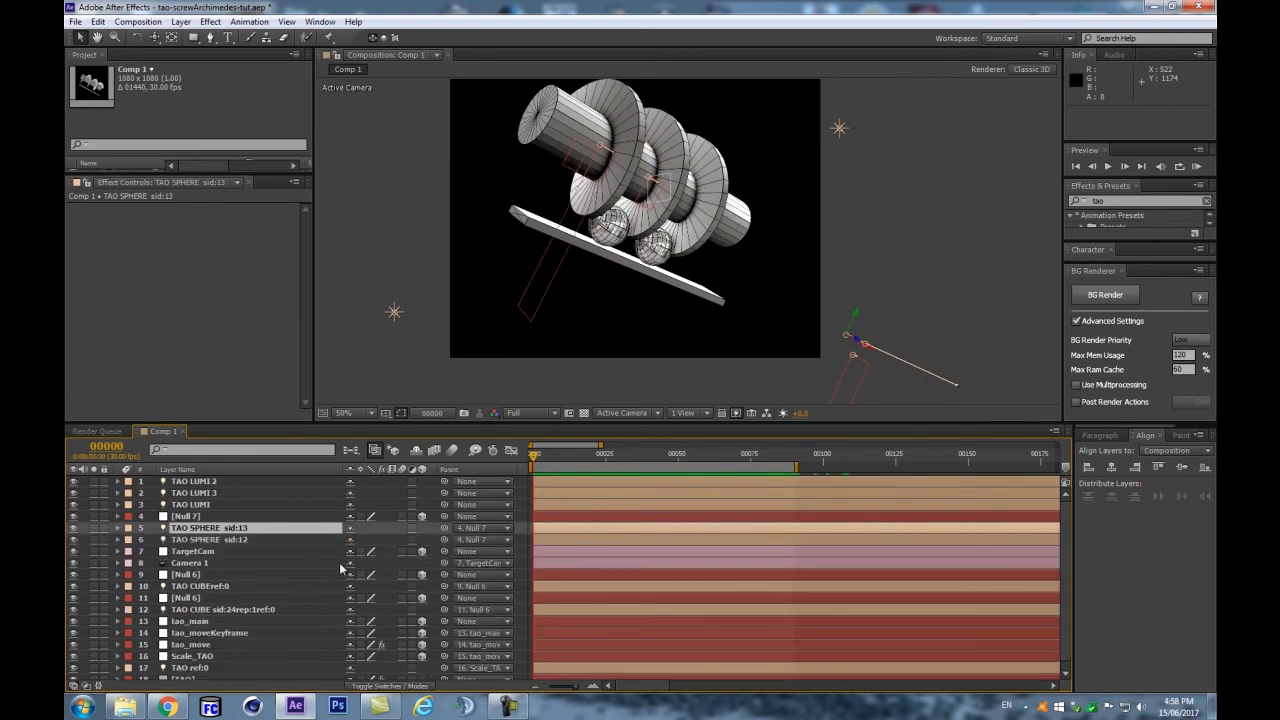
click(283, 529)
key(Return)
text(2)
key(Return)
Step: Move the Null 6 parent of TAO CUBEref:0 along Z to about 1996 to shift the ramp, checking it at several frames
drag(530, 457, 801, 472)
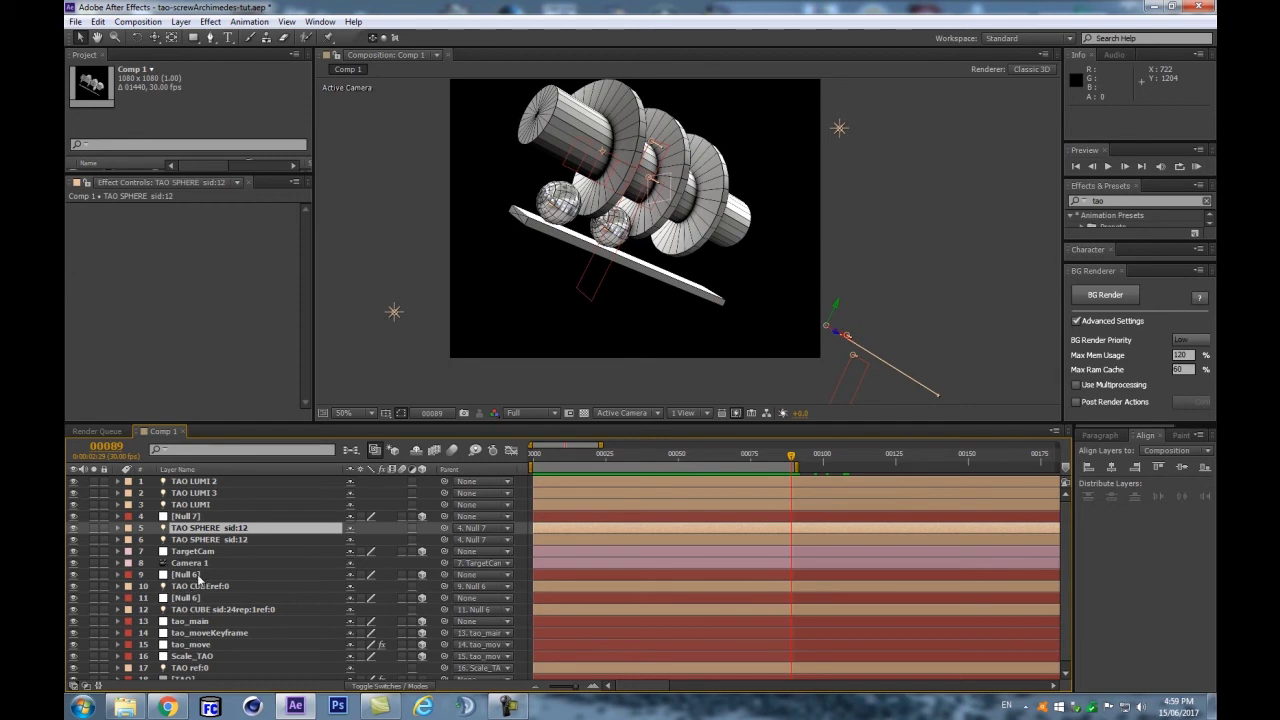
click(196, 576)
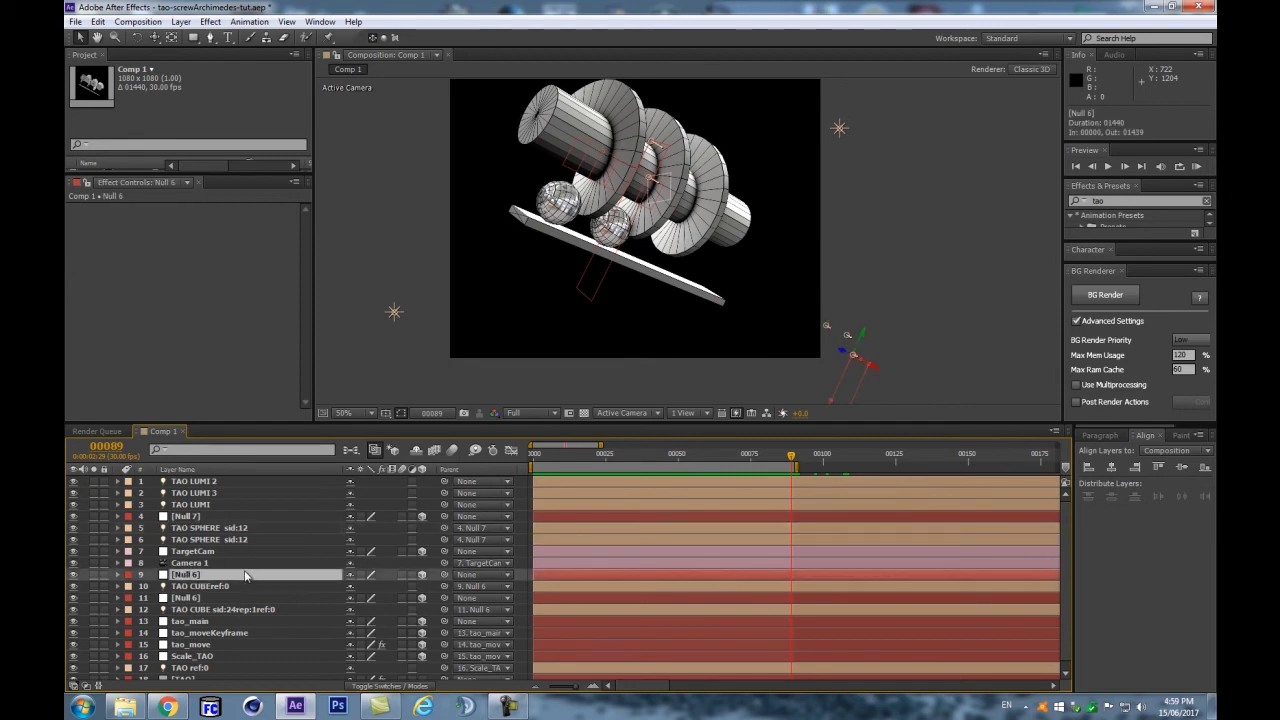
key(p)
drag(404, 596, 490, 591)
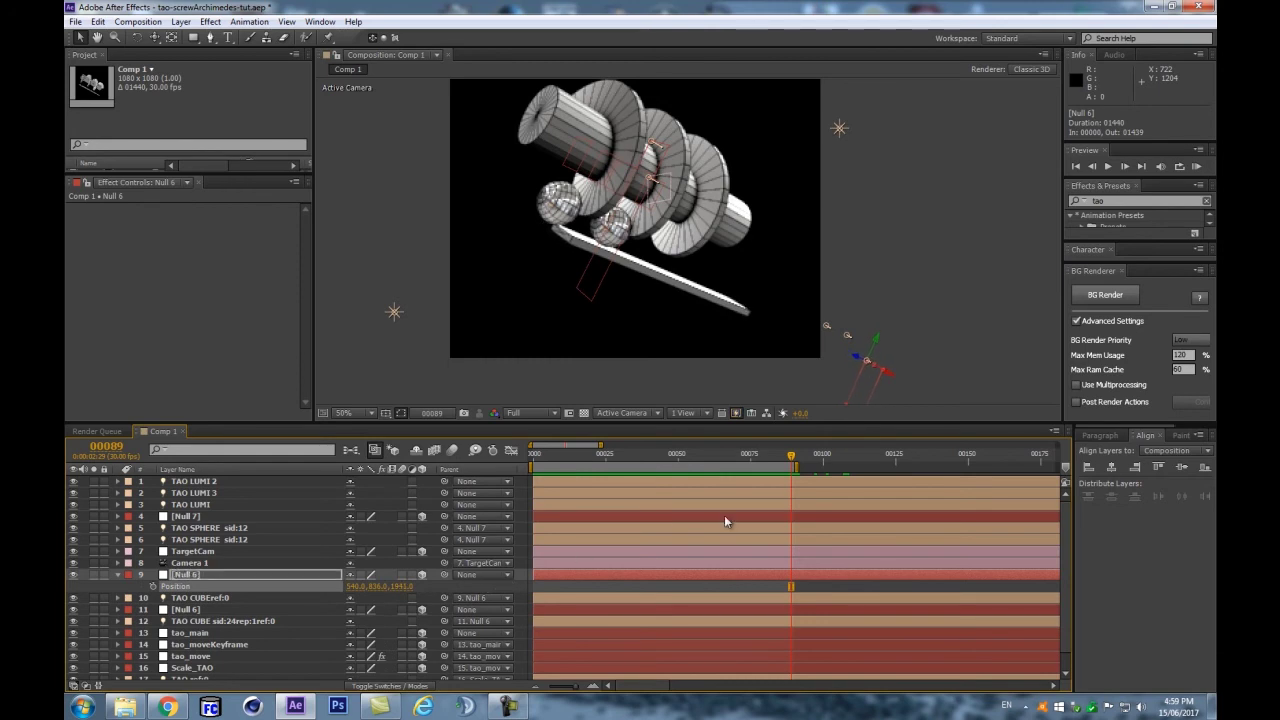
drag(793, 457, 678, 495)
drag(405, 587, 433, 576)
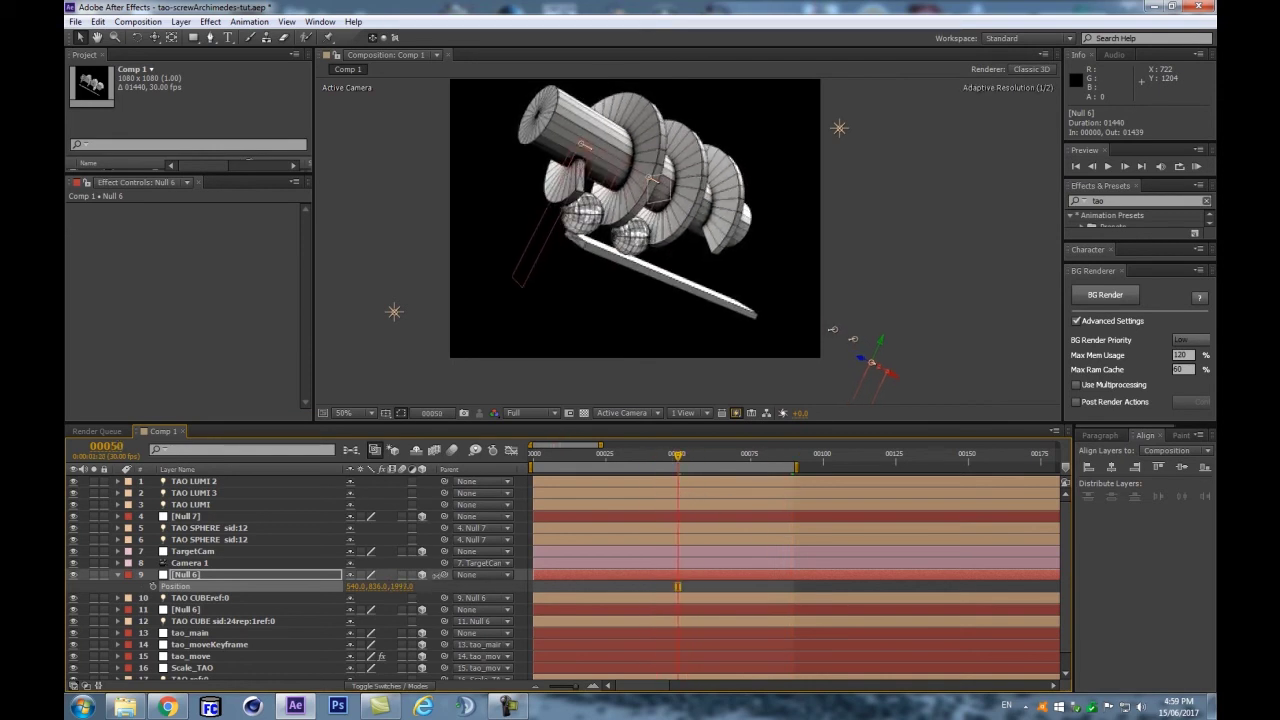
key(Home)
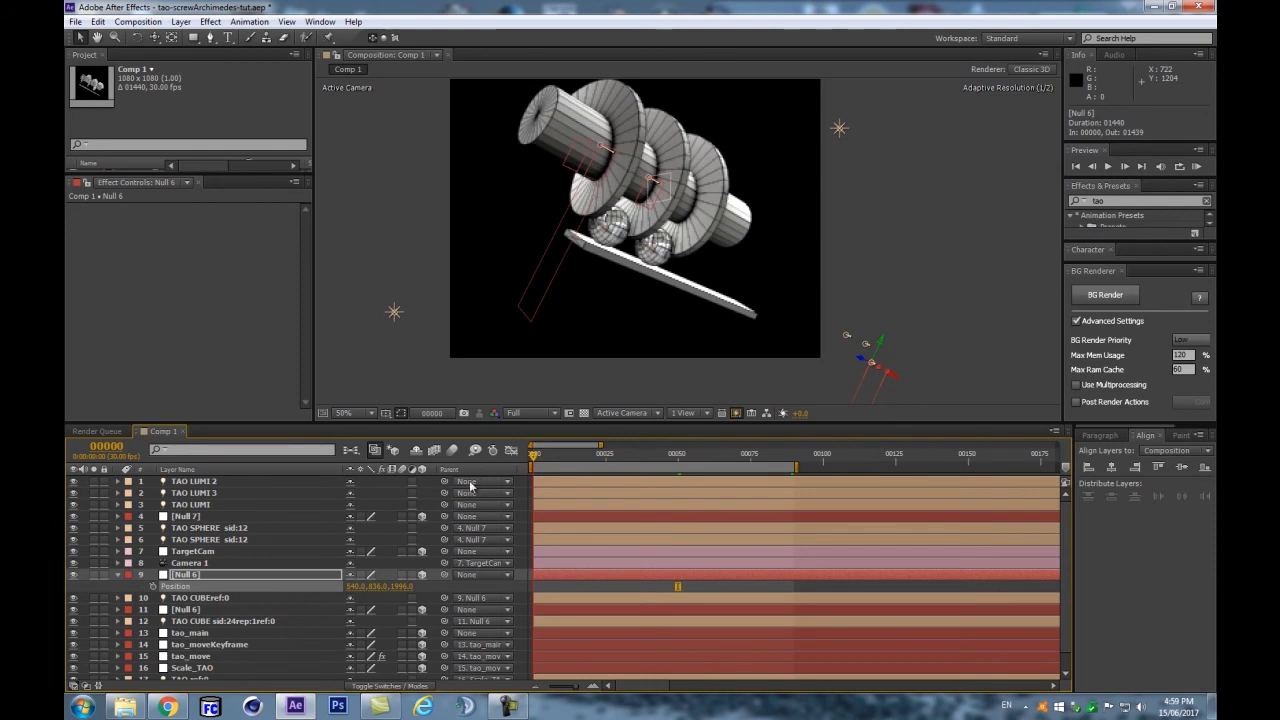
drag(534, 468, 728, 498)
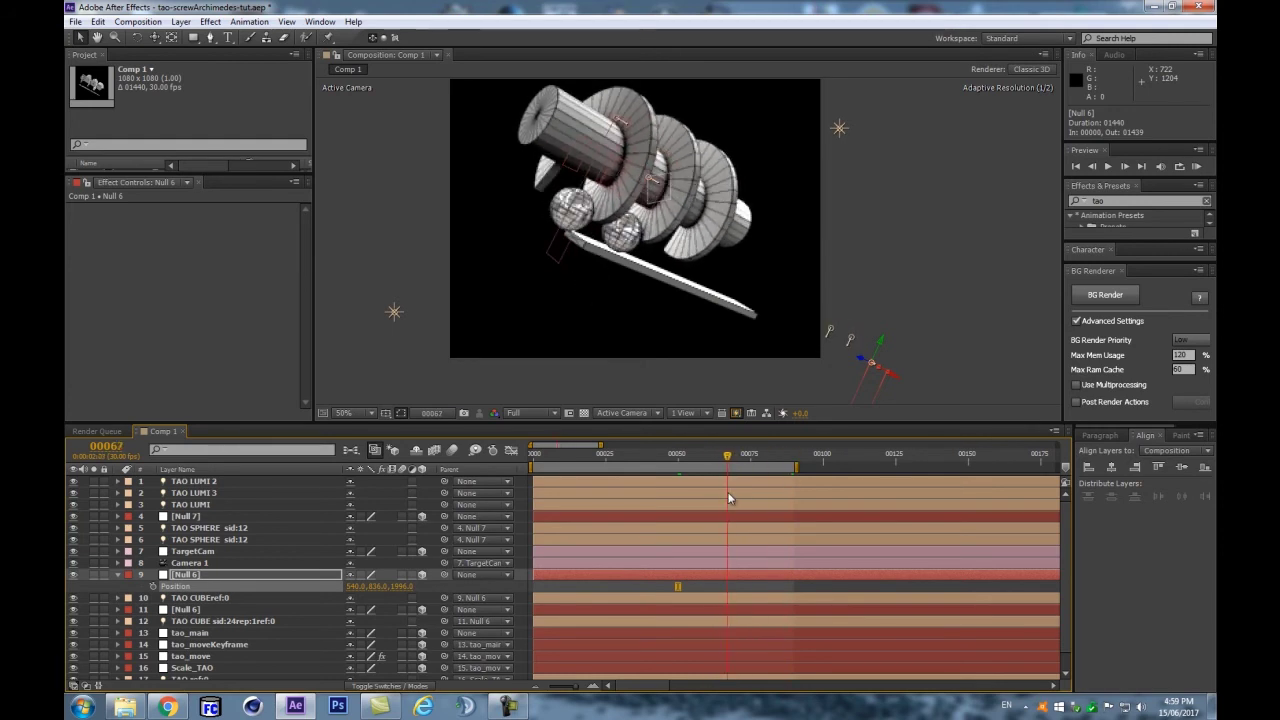
Step: Keyframe the duplicate sphere's Position at frames 67 and 90, keeping the same value in both keyframes
click(234, 599)
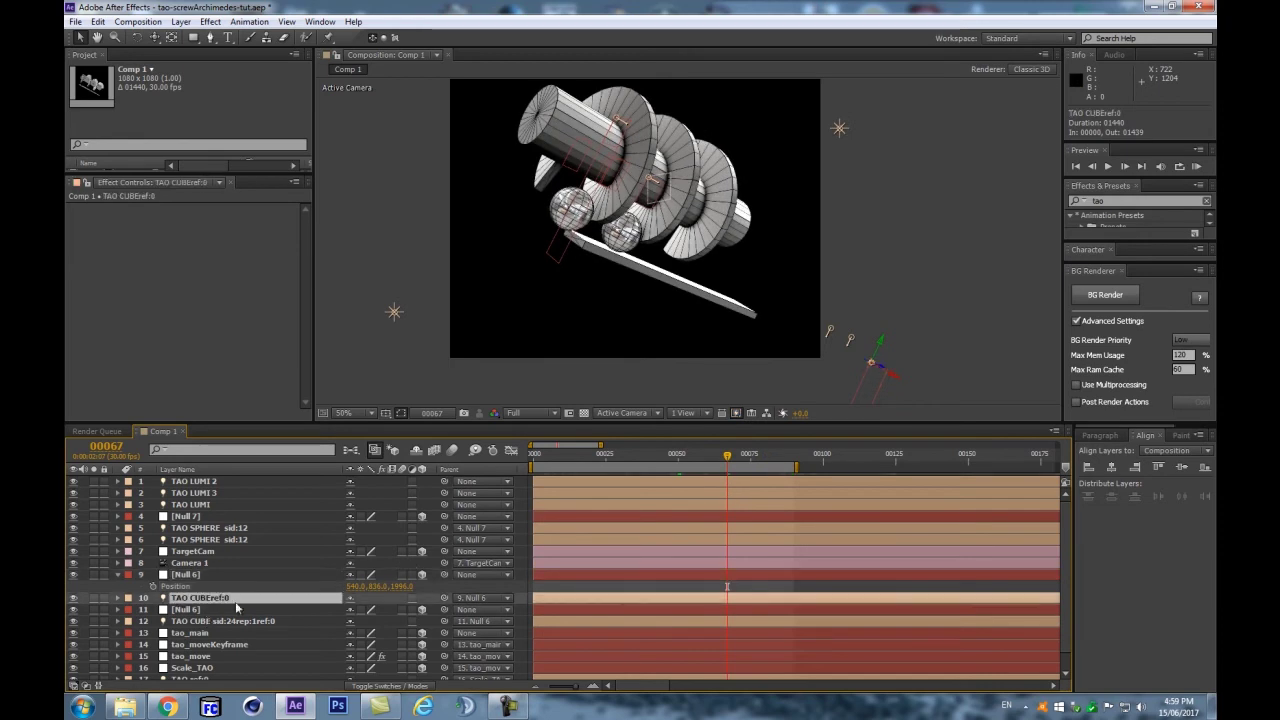
click(217, 532)
key(p)
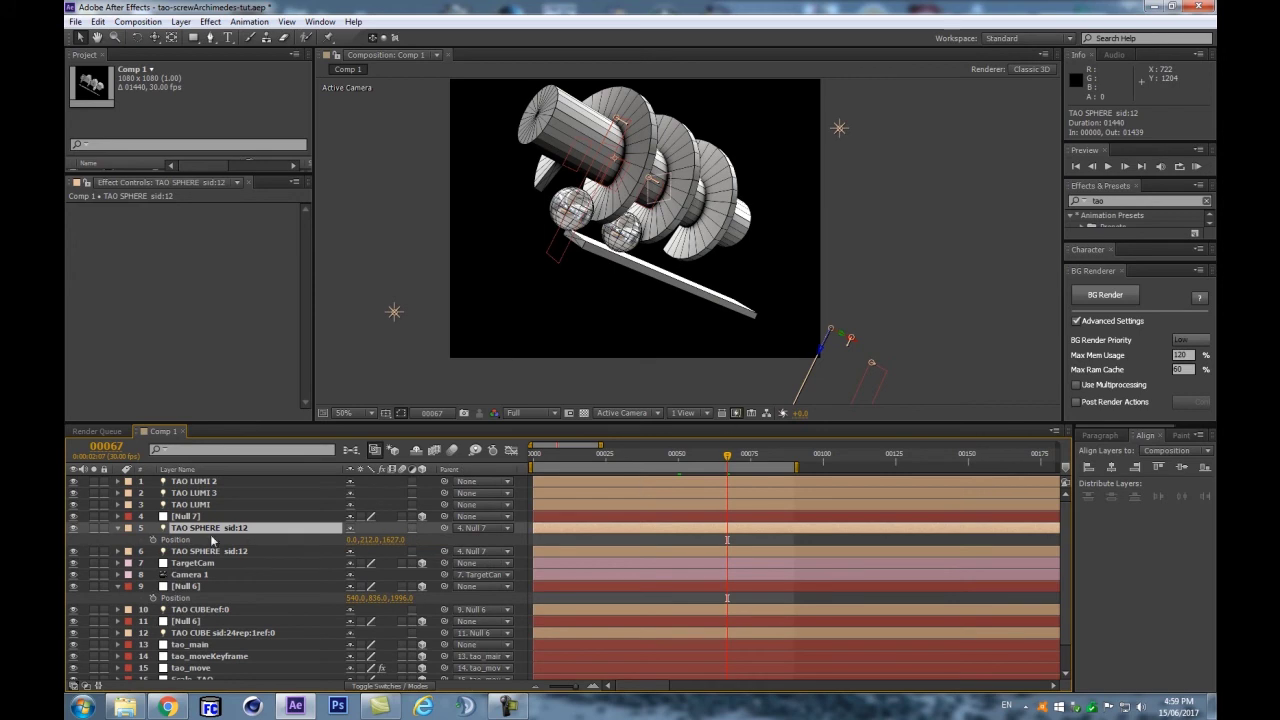
click(154, 541)
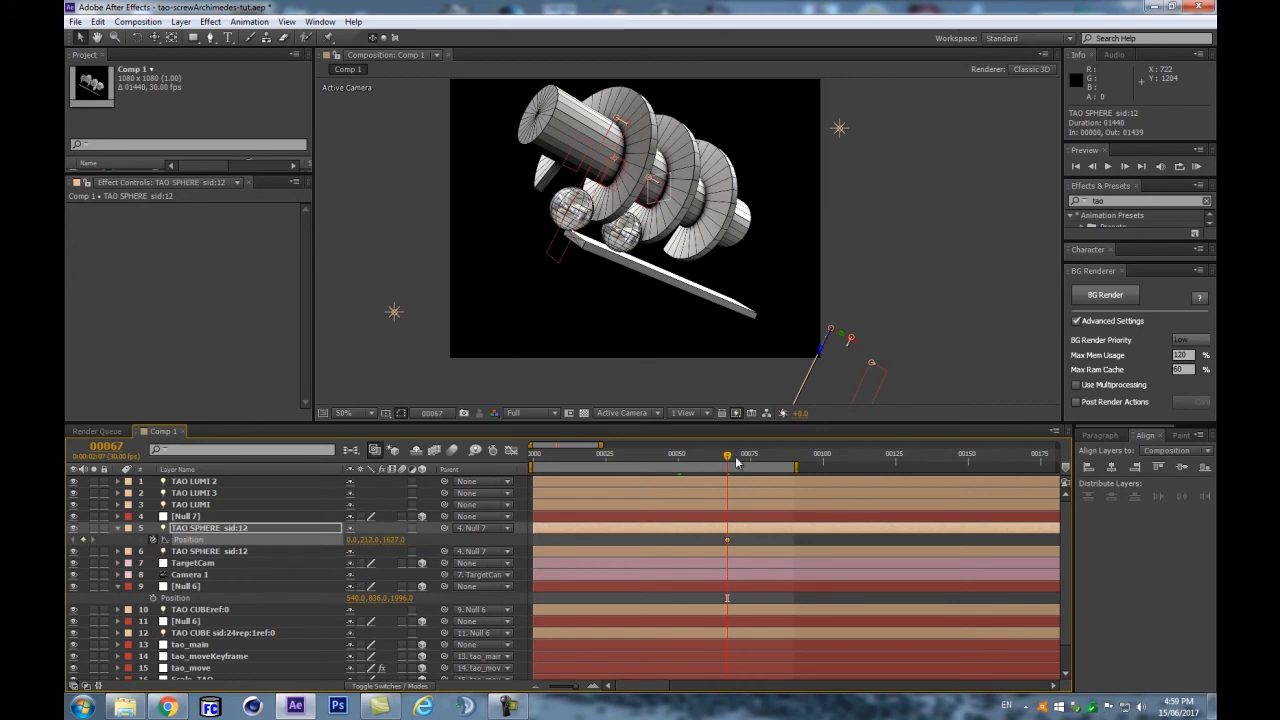
drag(740, 460, 792, 459)
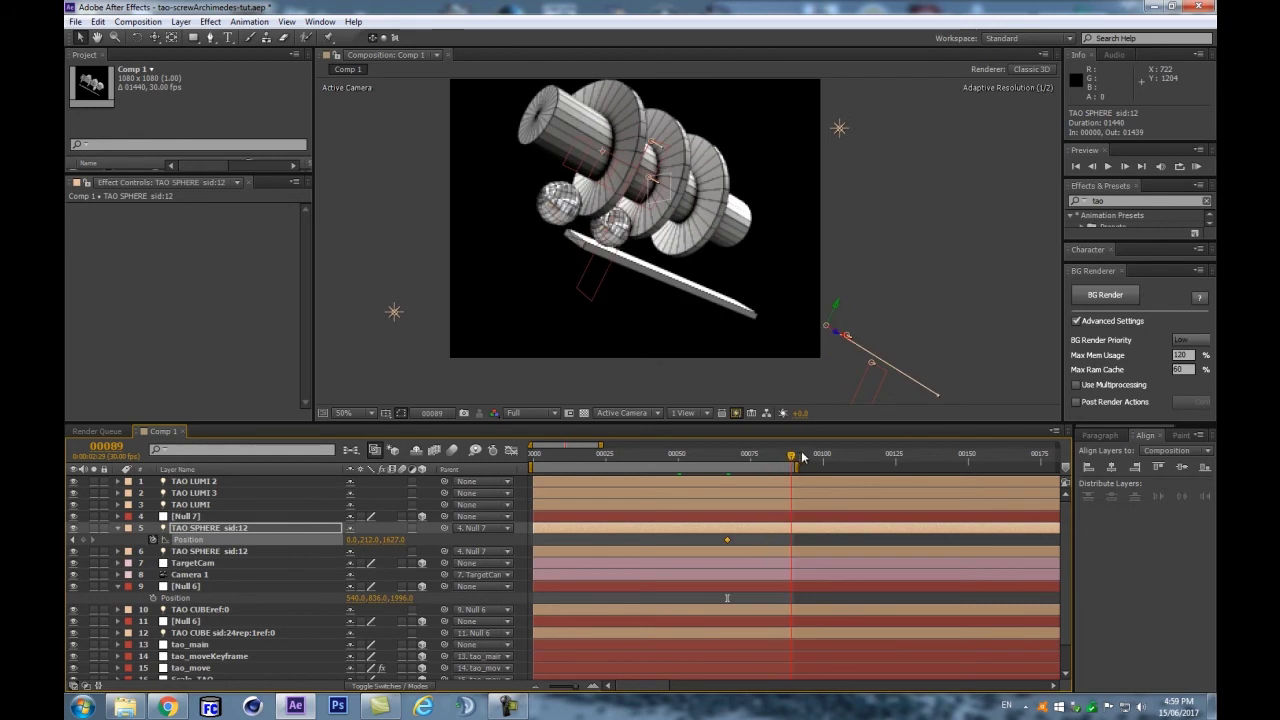
key(Page_Down)
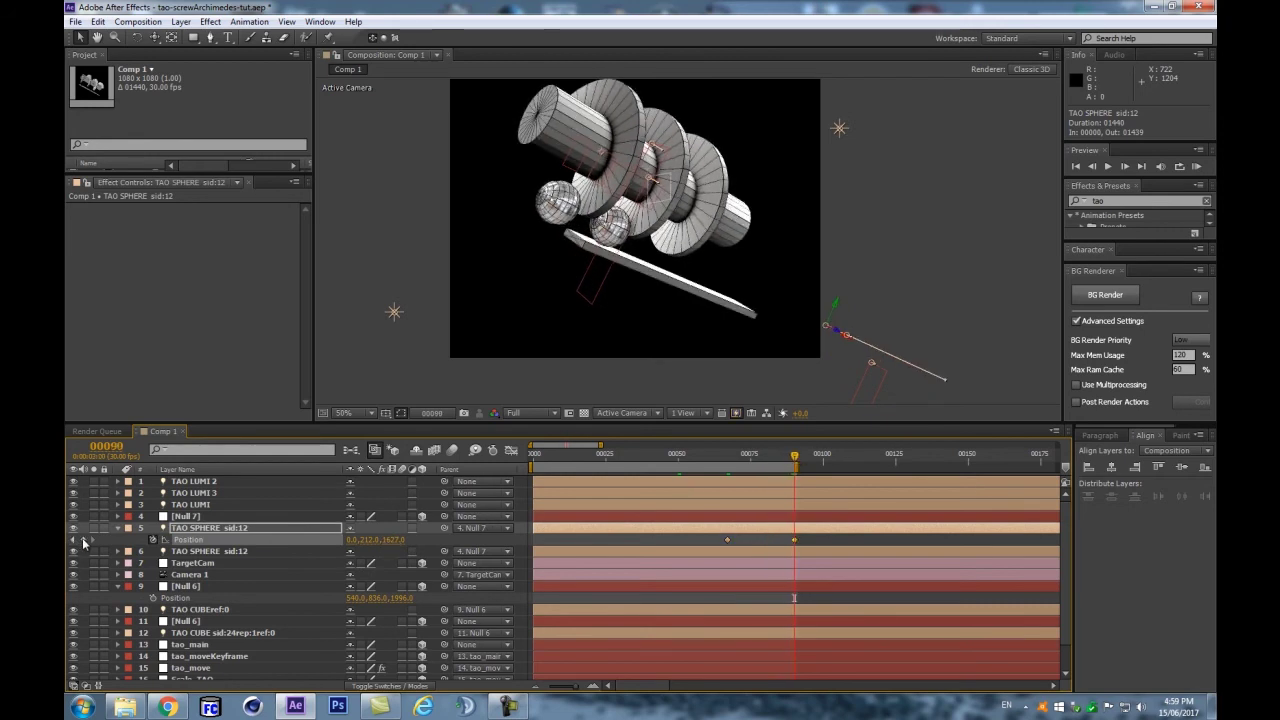
Step: Try setting the duplicate sphere's Y position to 850 with both position keyframes selected, and undo the change
drag(838, 540, 522, 578)
drag(390, 548, 422, 540)
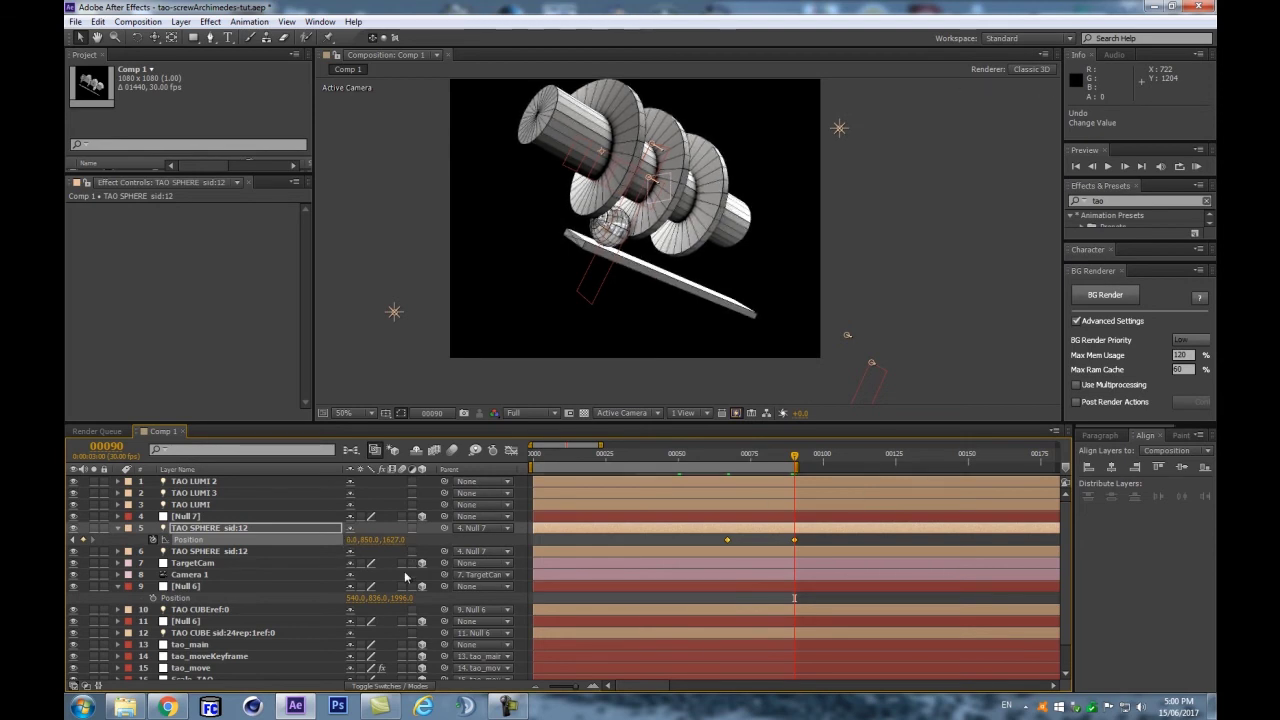
key(ctrl+z)
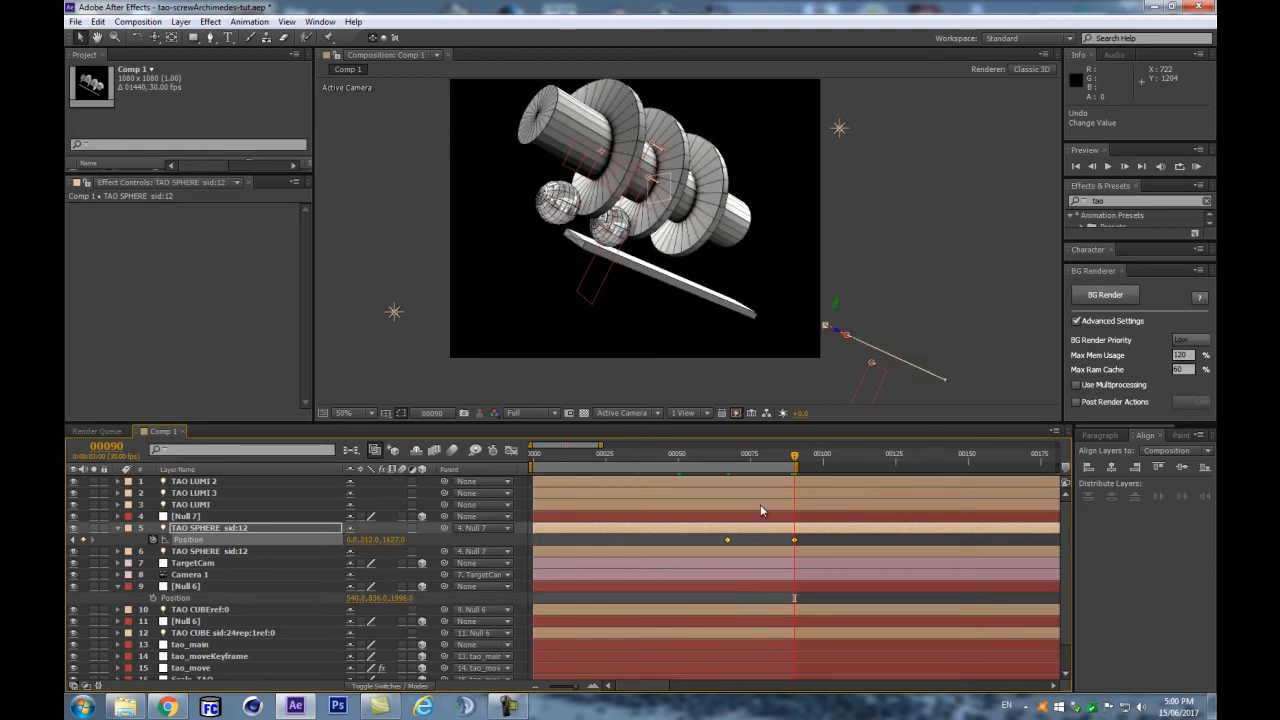
Step: Deselect the keyframes, set the duplicate sphere's Y position to 850 at frame 90 only, and preview the fall
click(778, 548)
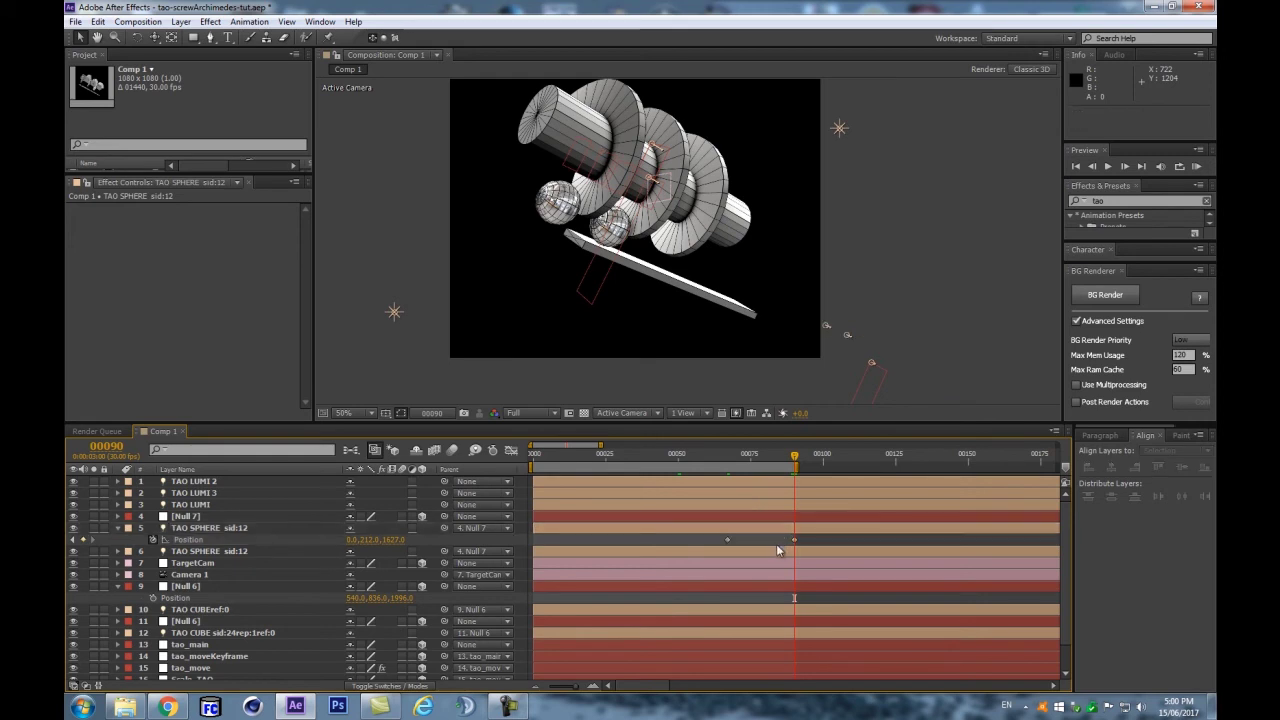
click(373, 541)
text(850)
key(Return)
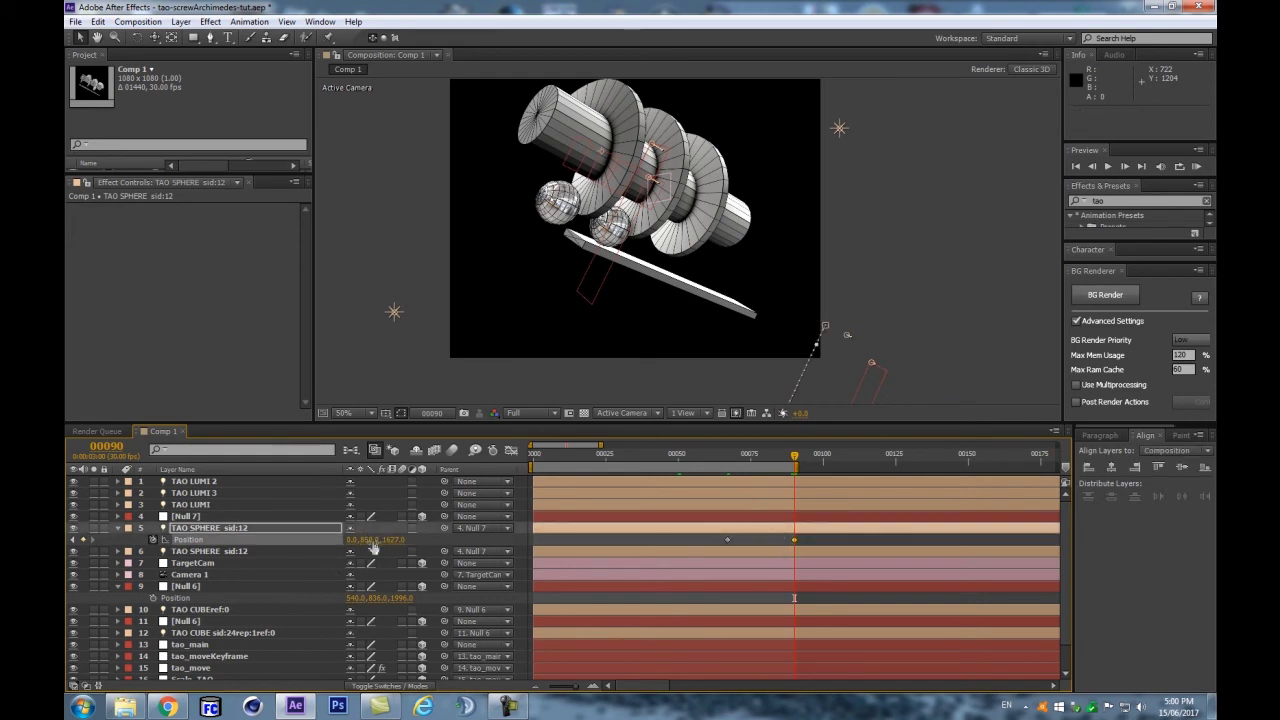
key(KP_0)
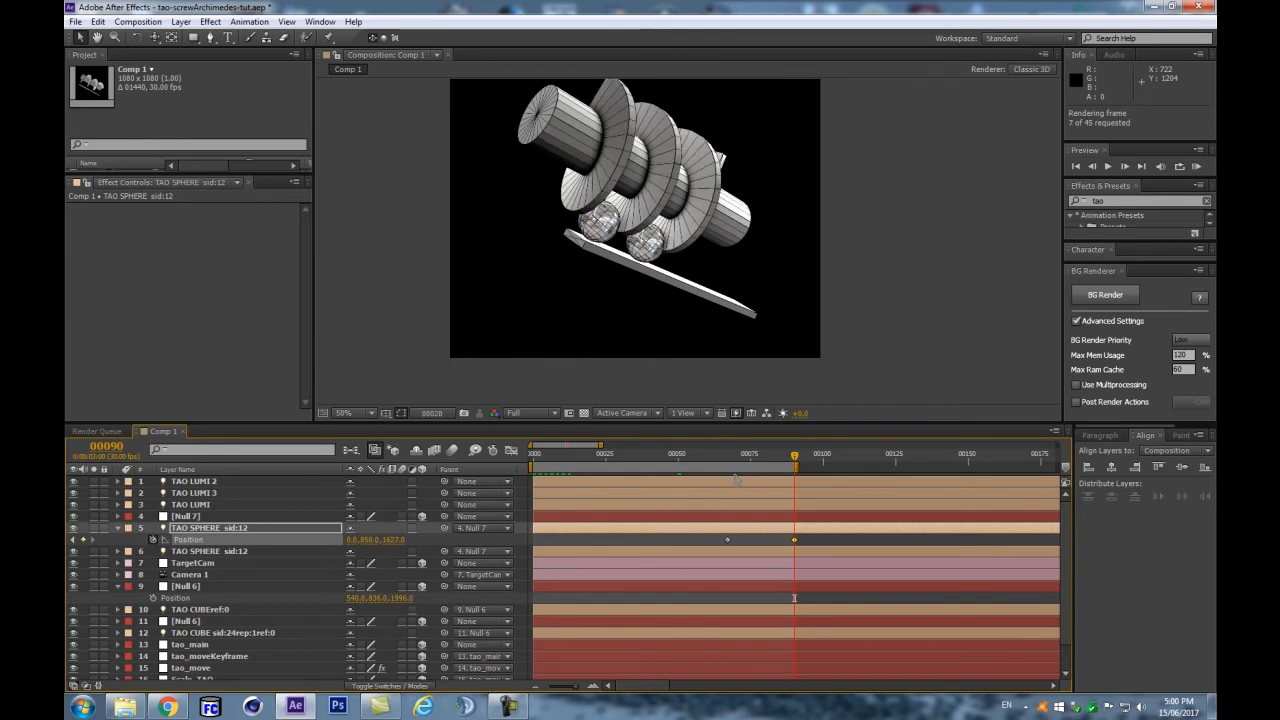
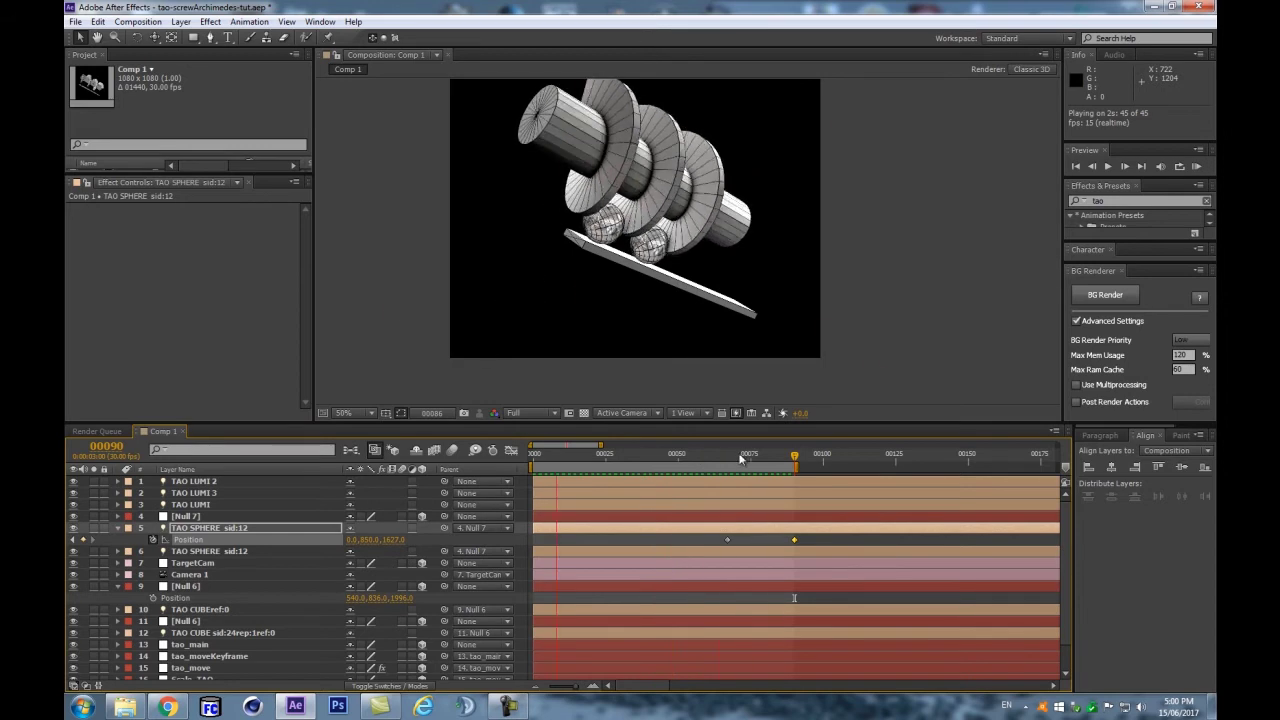
key(space)
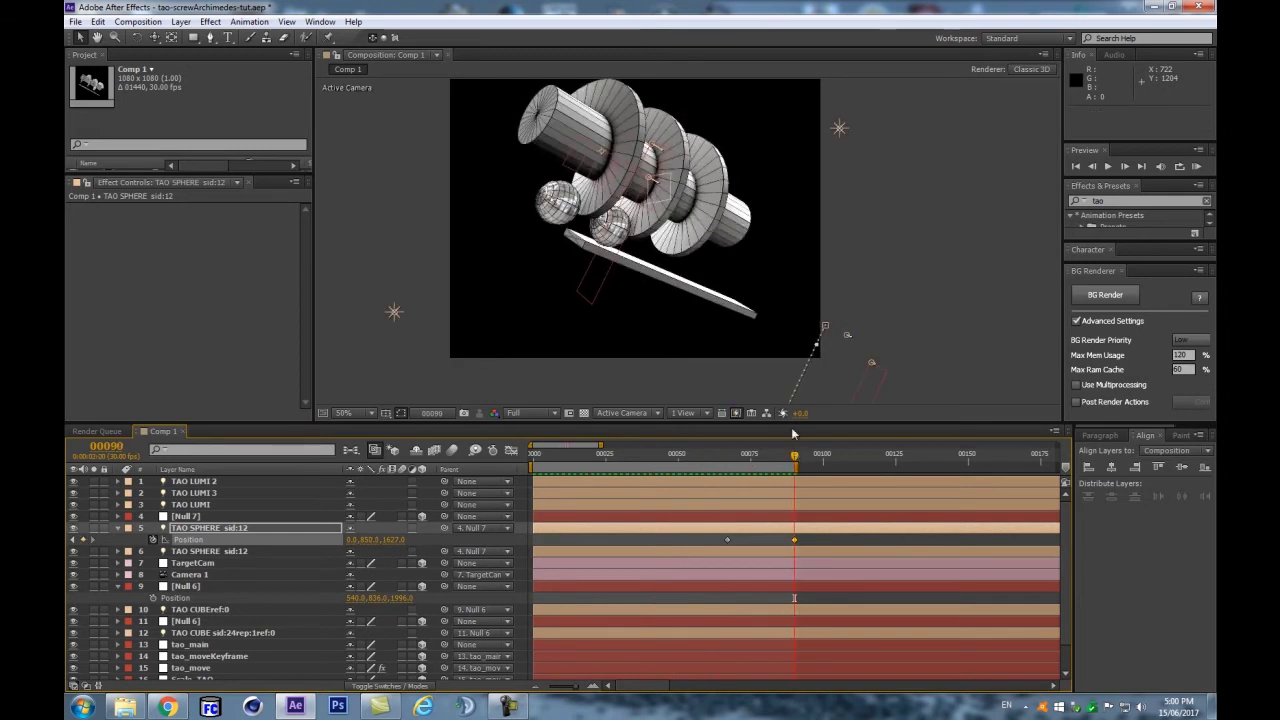
Step: Shift the duplicate sphere's frame 90 position along X to about 320 so its motion path runs straight down
key(comma)
key(period)
drag(712, 376, 614, 201)
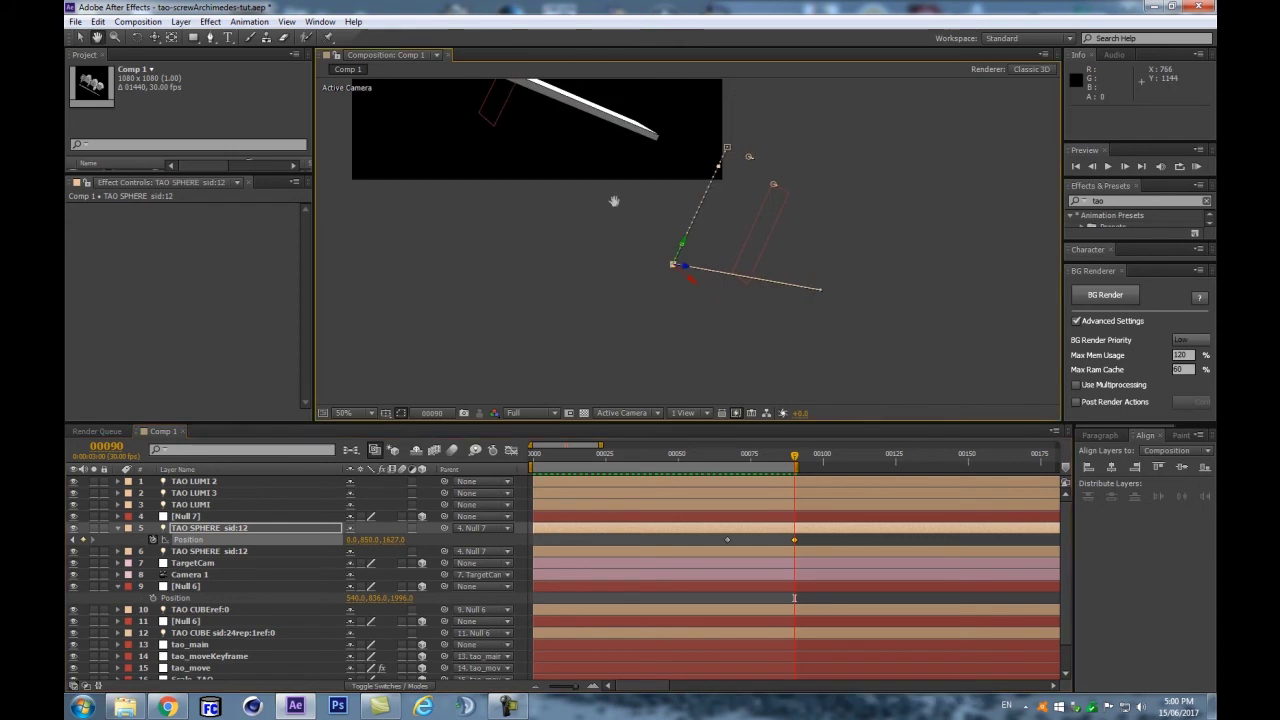
drag(349, 548, 417, 539)
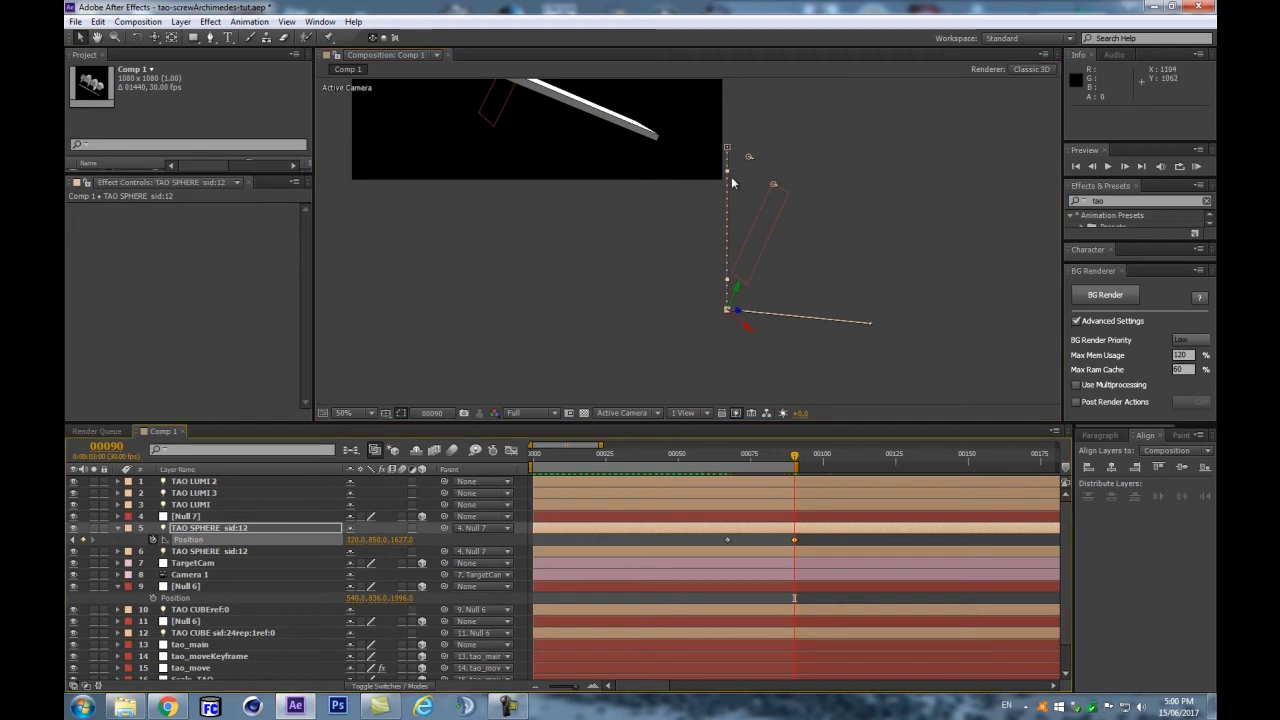
key(comma)
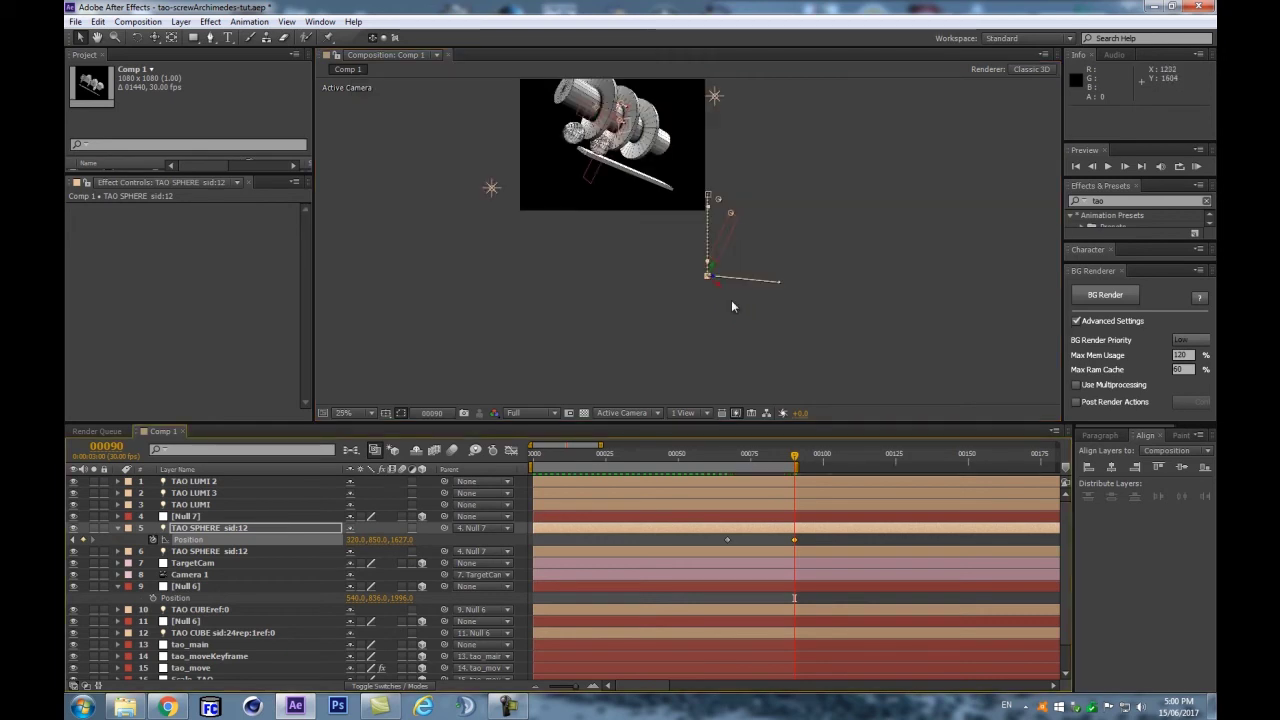
drag(527, 282, 550, 361)
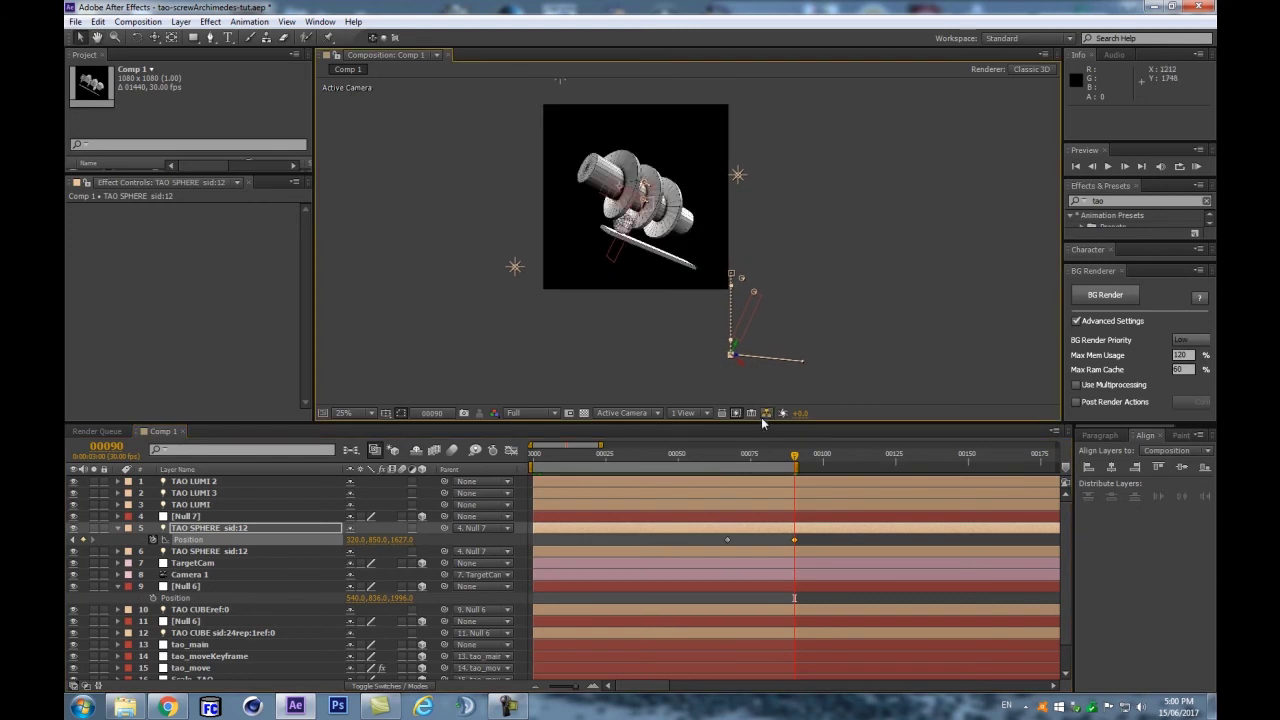
Step: Scrub the upper TAO SPHERE layer's drop around frames 73 to 90 and preview its motion off the screw
drag(724, 462, 771, 462)
key(period)
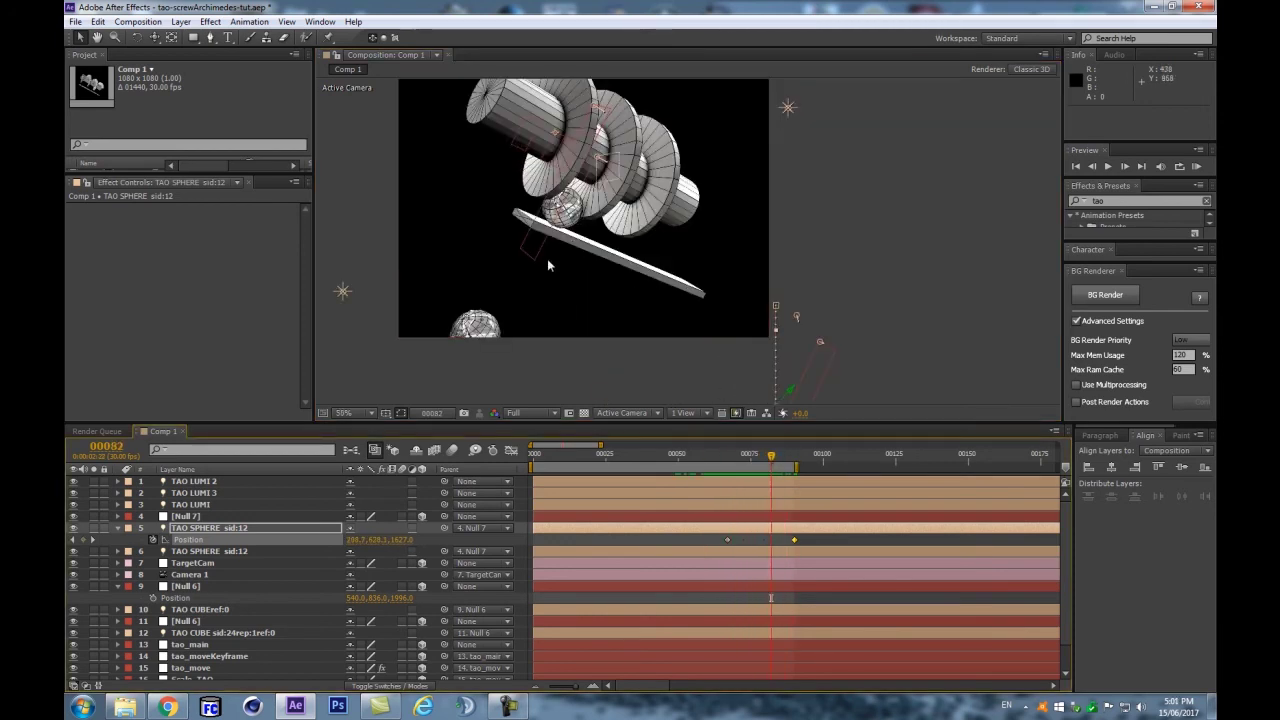
drag(674, 458, 744, 482)
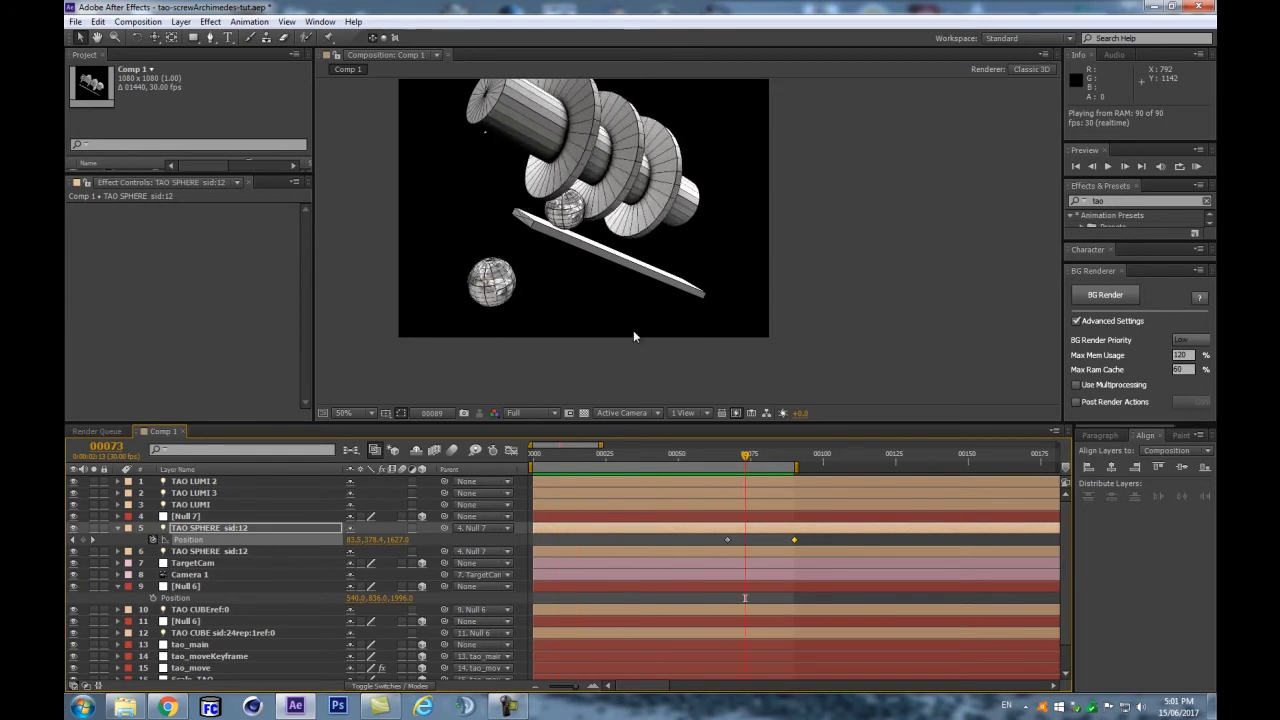
Step: Move the sphere's frame 90 position keyframe to about X 442.3, Y 751.3, Z 1790.2 and preview the fall
drag(728, 455, 796, 462)
drag(700, 322, 612, 194)
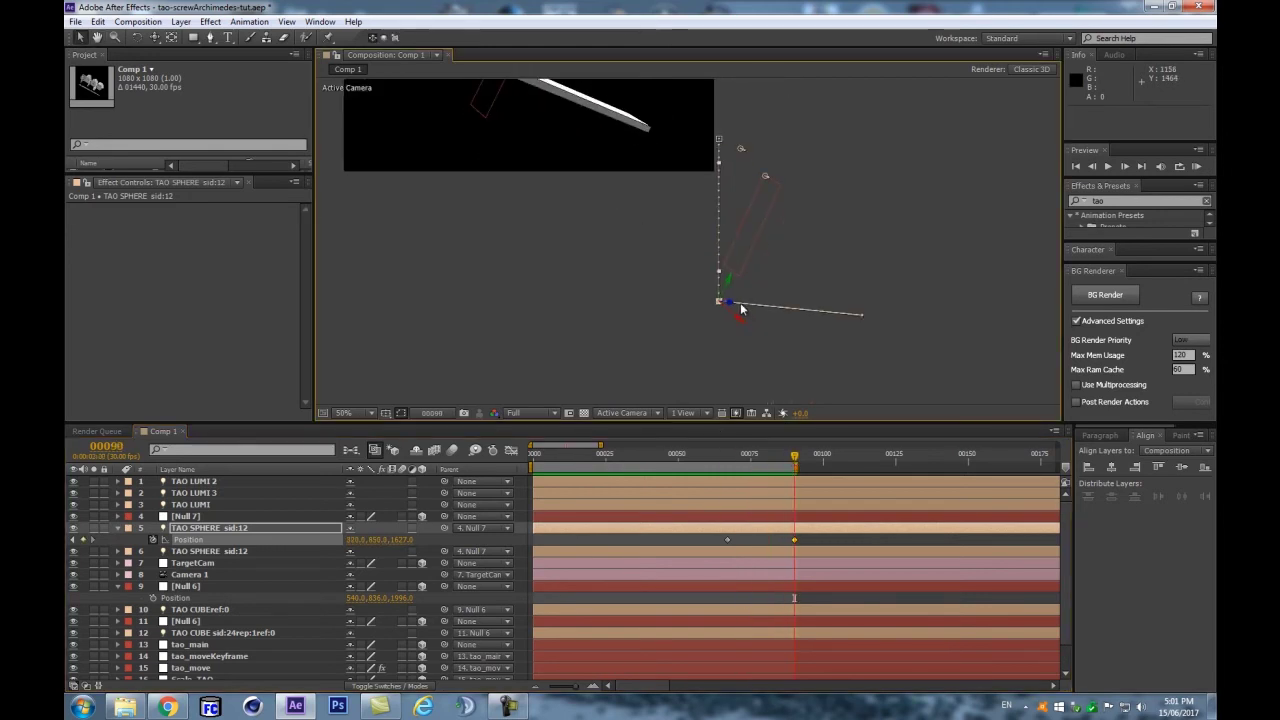
drag(716, 309, 711, 246)
drag(724, 166, 684, 337)
key(KP_0)
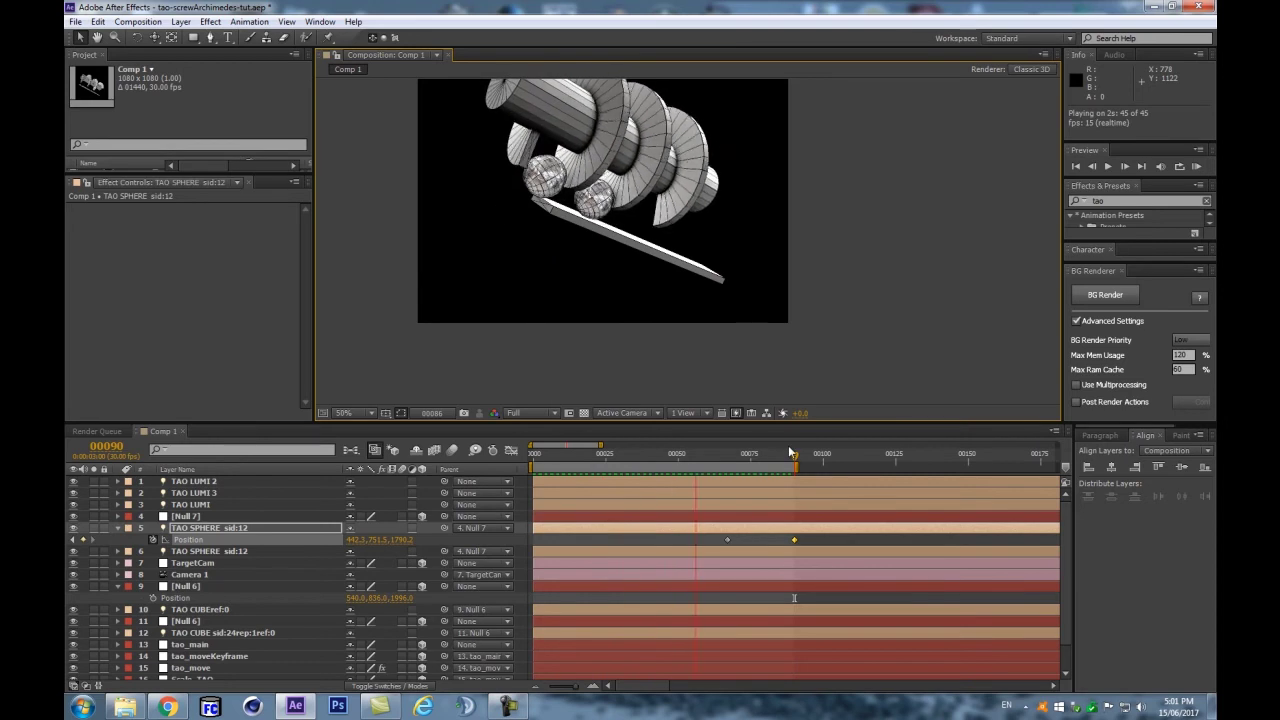
key(space)
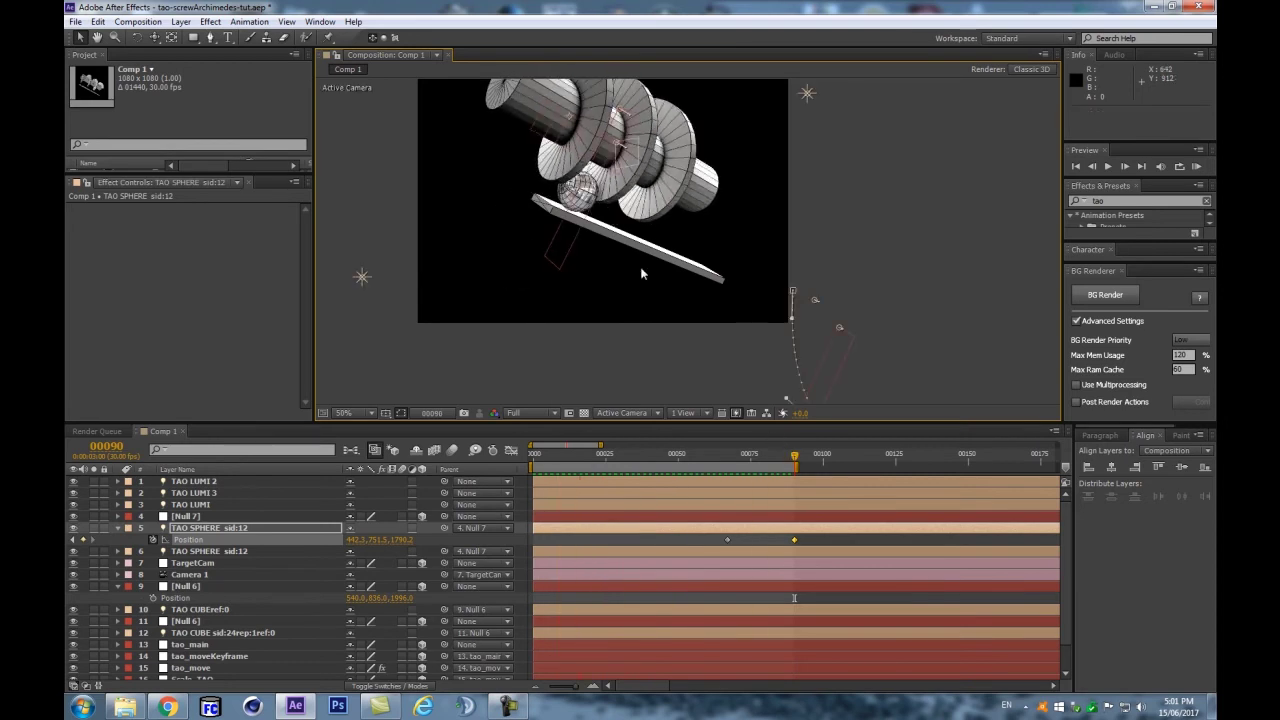
Step: Reshape the curve handle of the sphere's frame 90 keyframe to flatten the motion path, and preview it
drag(707, 354, 685, 231)
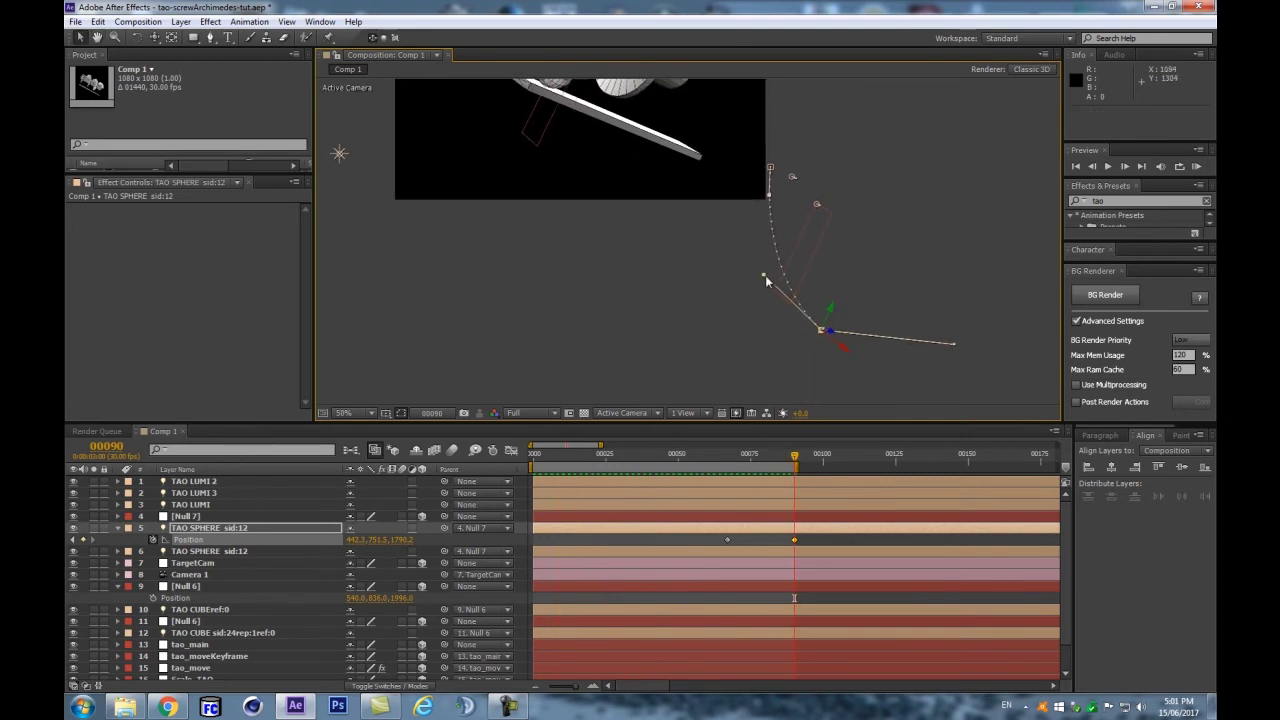
drag(765, 275, 778, 273)
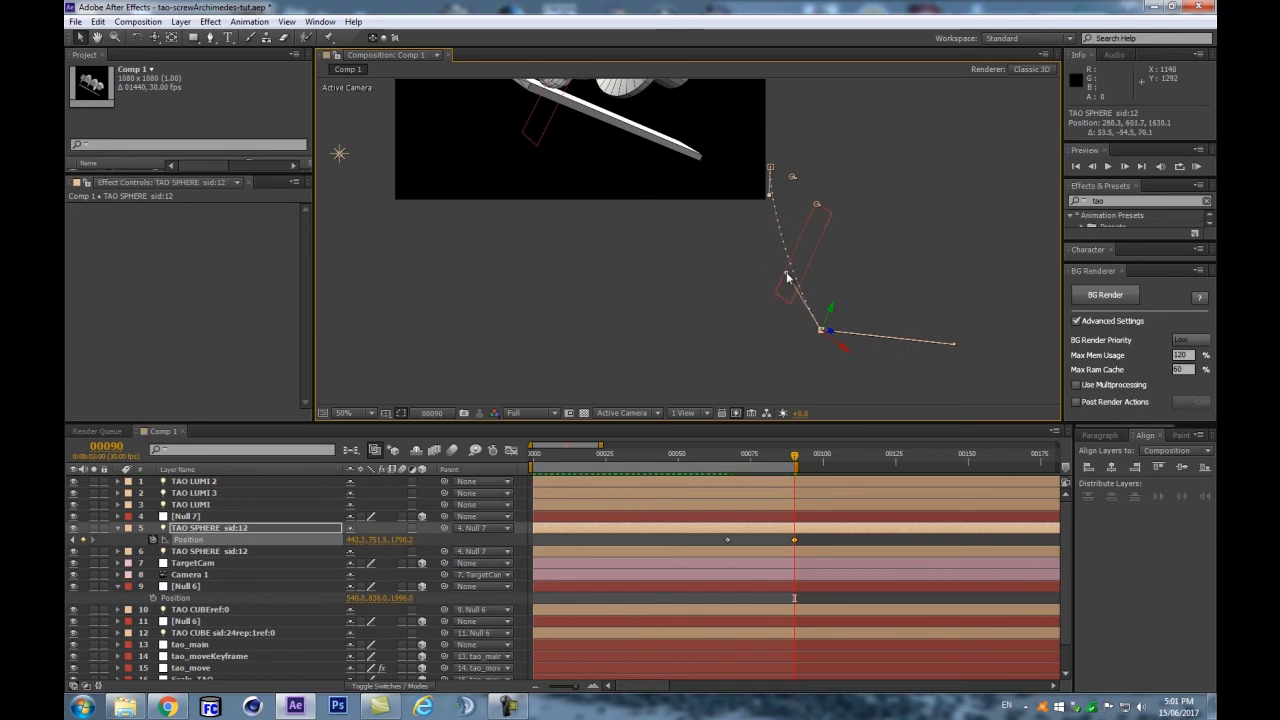
drag(613, 141, 614, 236)
key(KP_0)
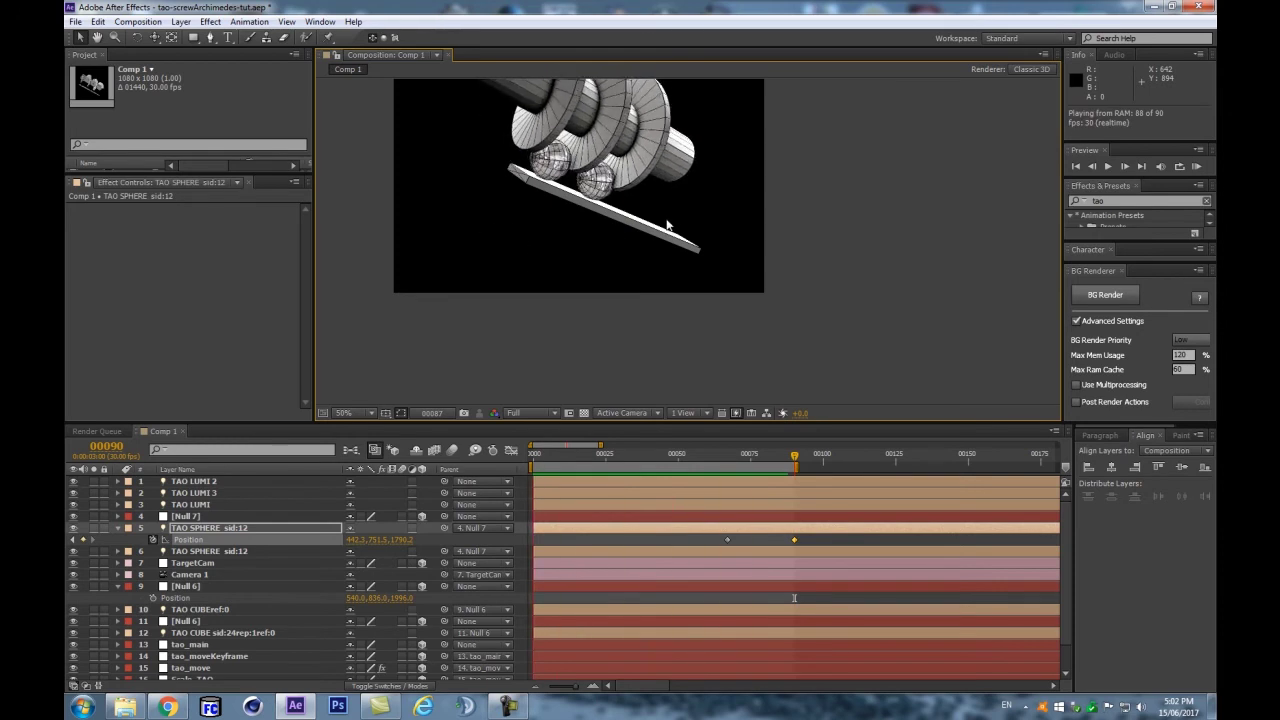
key(space)
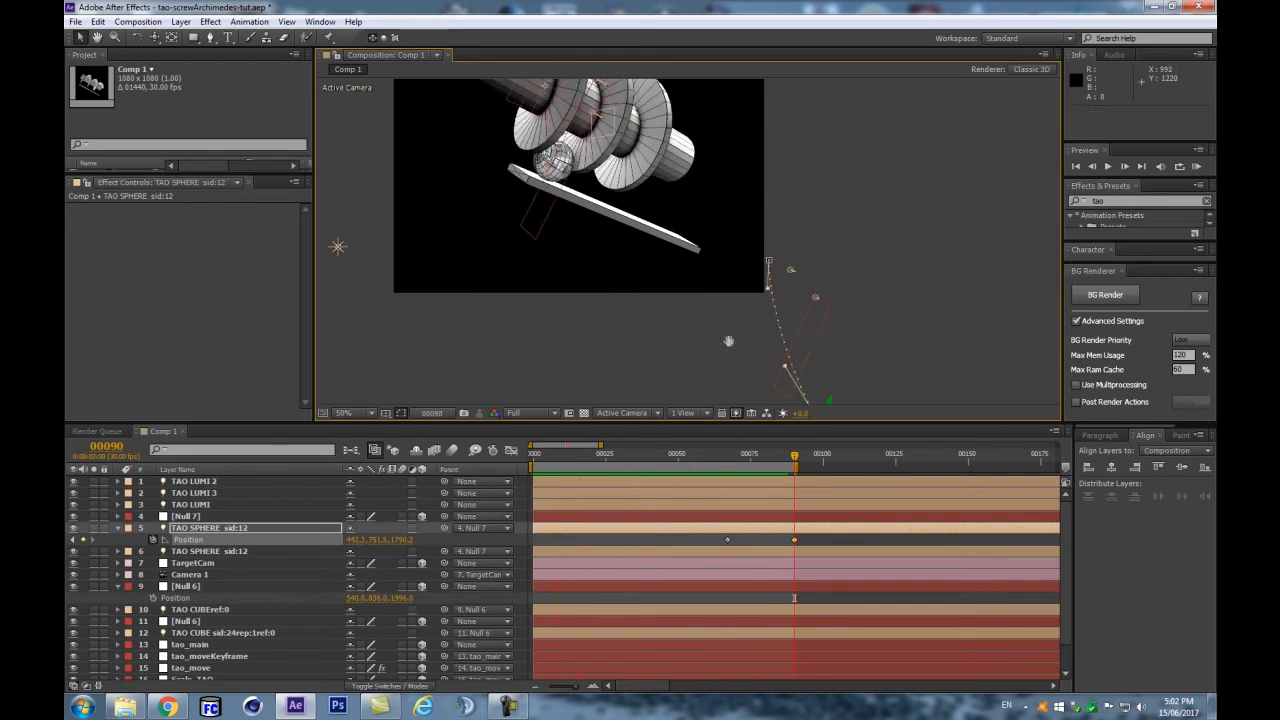
Step: Adjust the curve handles at both ends of the sphere's motion path toward a straighter fall, and preview it
drag(728, 341, 747, 302)
drag(784, 257, 799, 279)
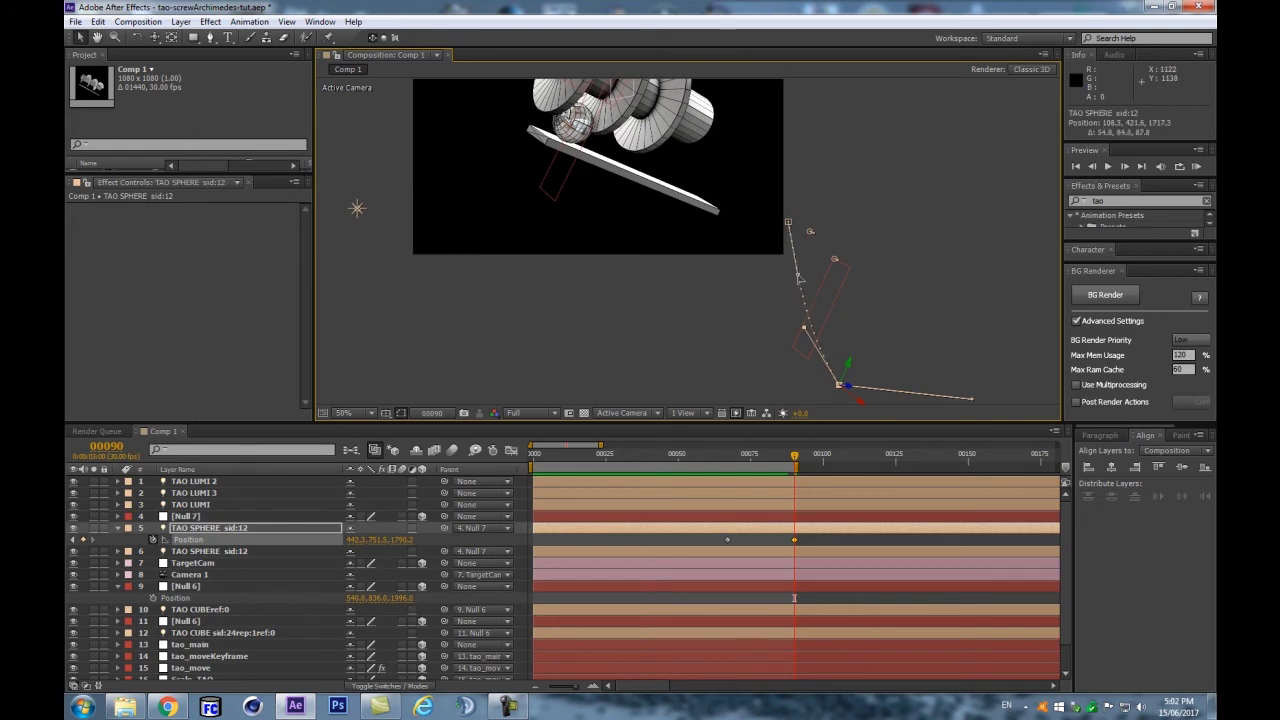
drag(802, 336, 814, 330)
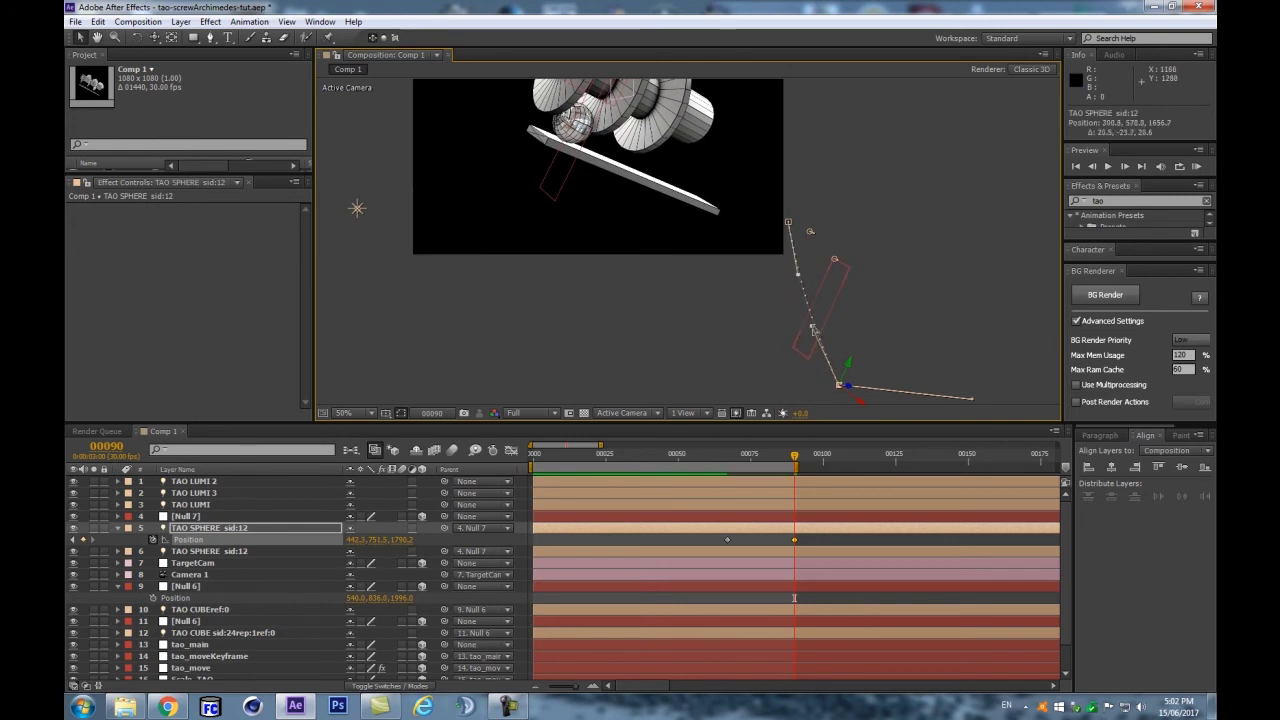
key(KP_0)
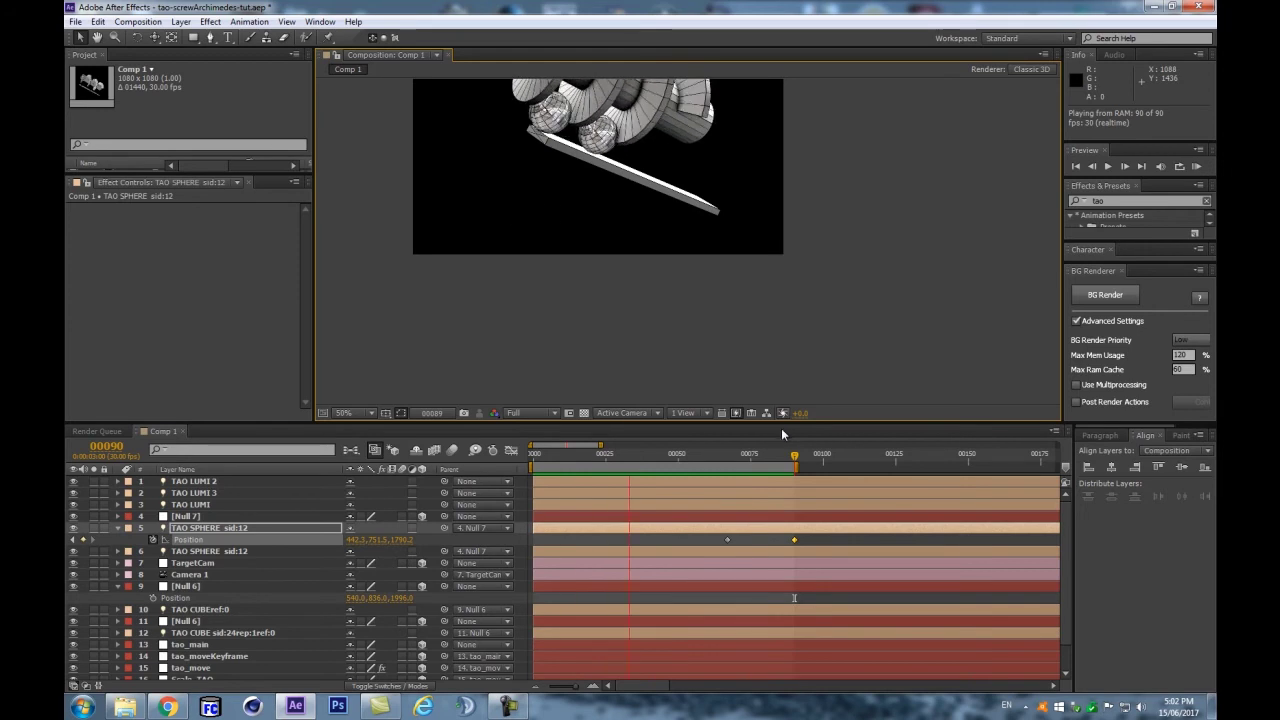
click(787, 460)
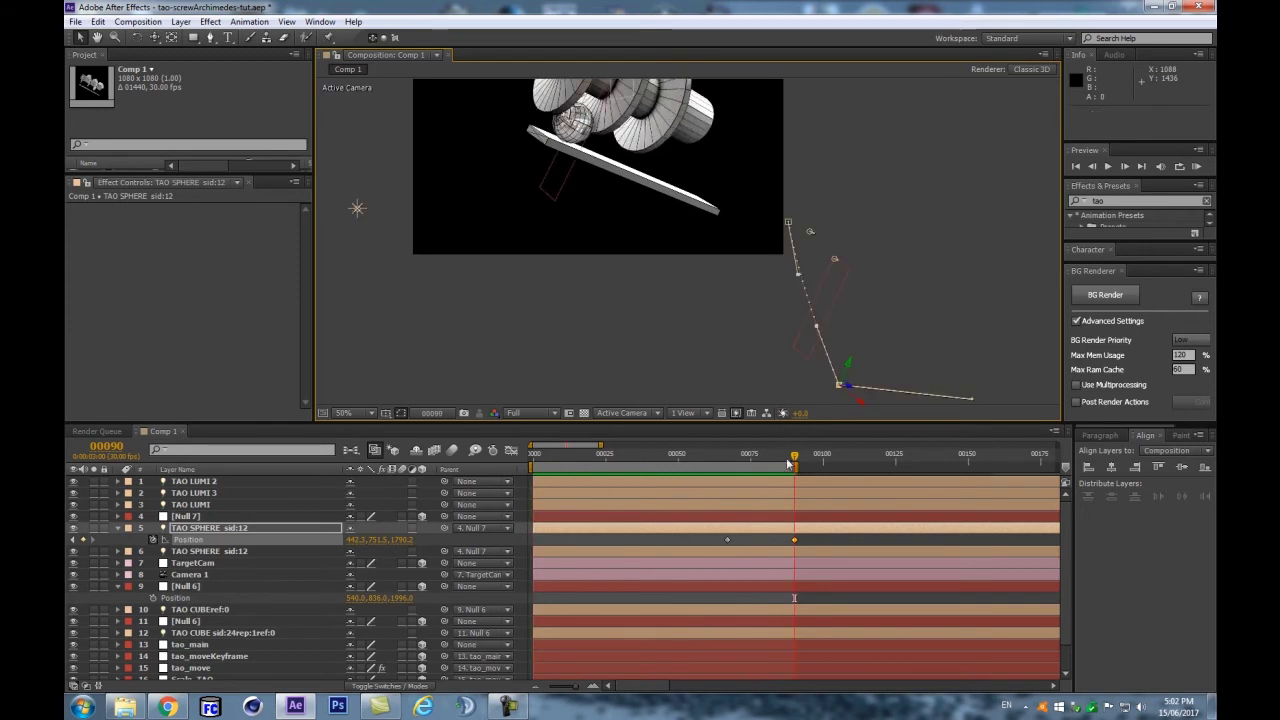
Step: Move the sphere's frame 90 keyframe to about X 407.0, Y 793.9, Z 1744.7, realign its path handle and preview
drag(847, 393, 807, 331)
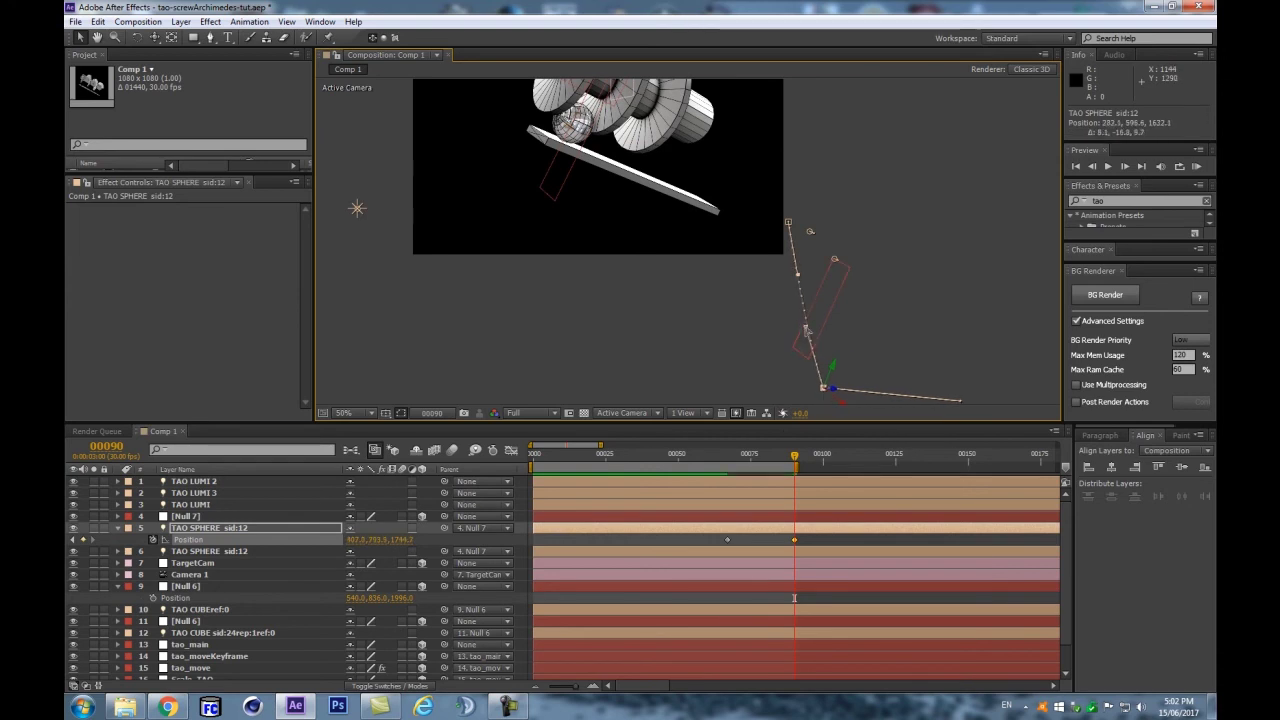
key(space)
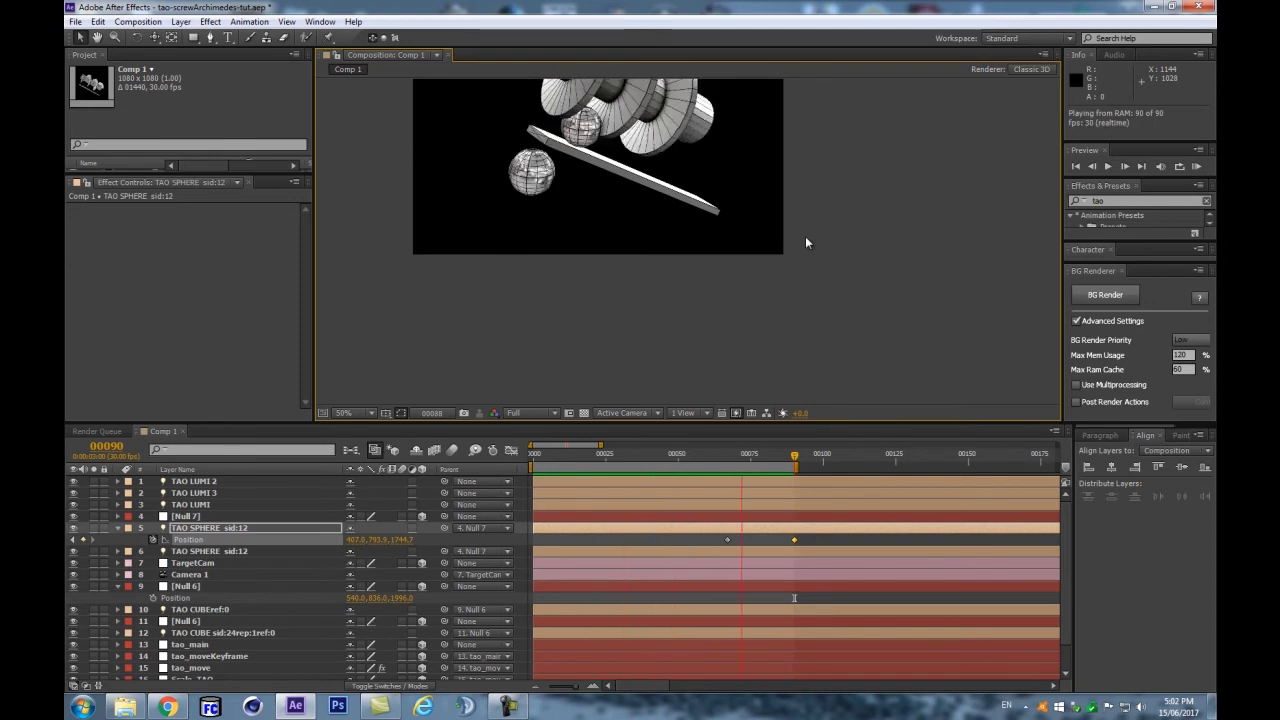
key(space)
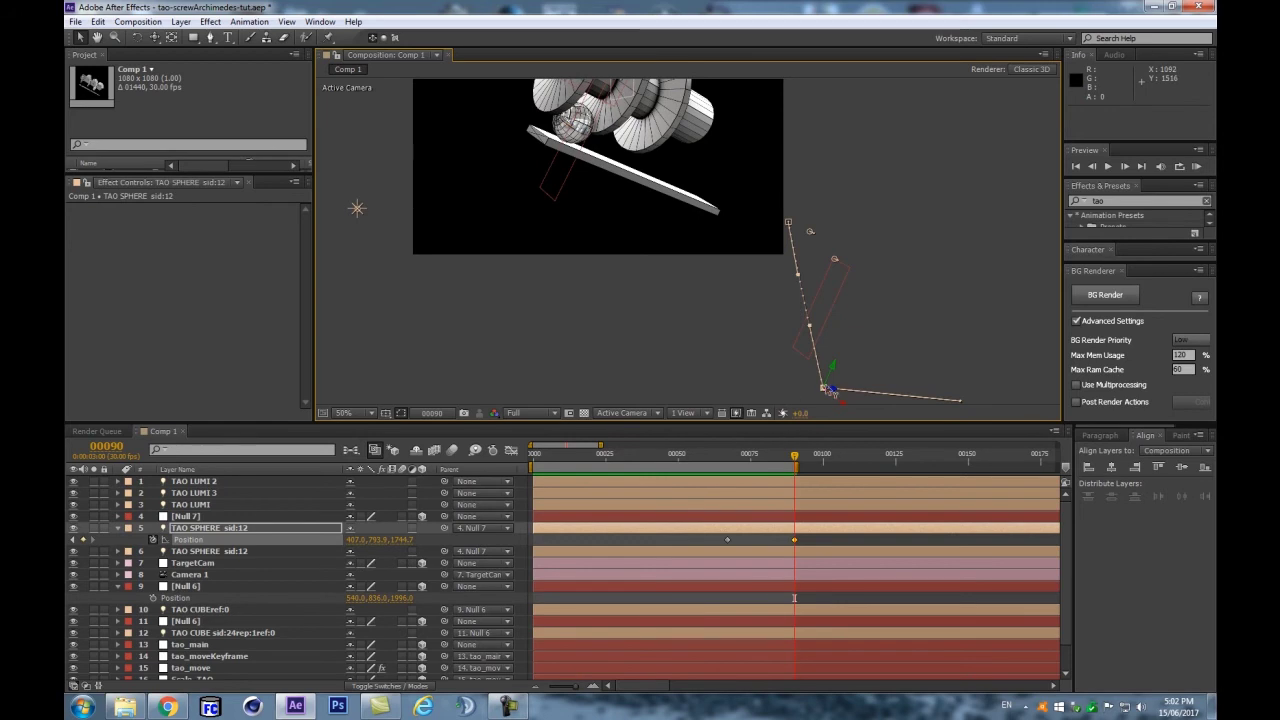
Step: Move the sphere's frame 90 keyframe to about X 375.7, Y 836.2, Z 1704.9, realign both path handles and preview
drag(823, 395, 809, 392)
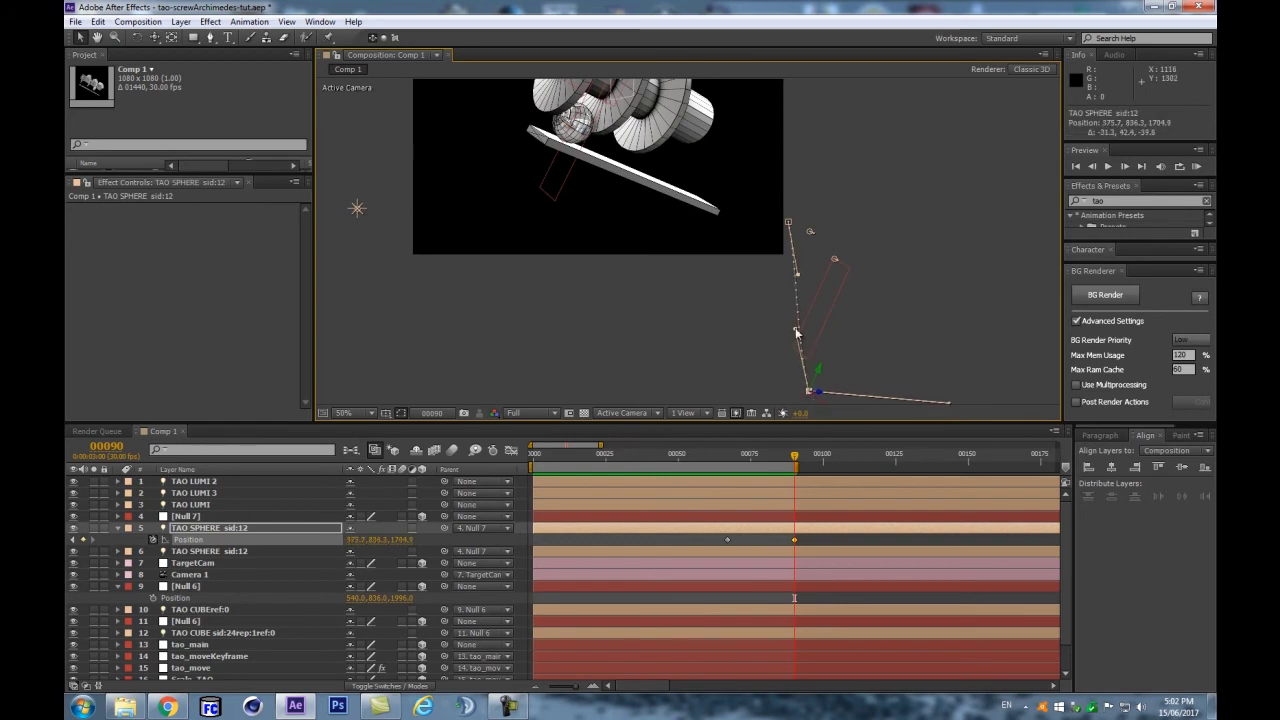
drag(798, 330, 802, 326)
drag(797, 277, 796, 285)
key(space)
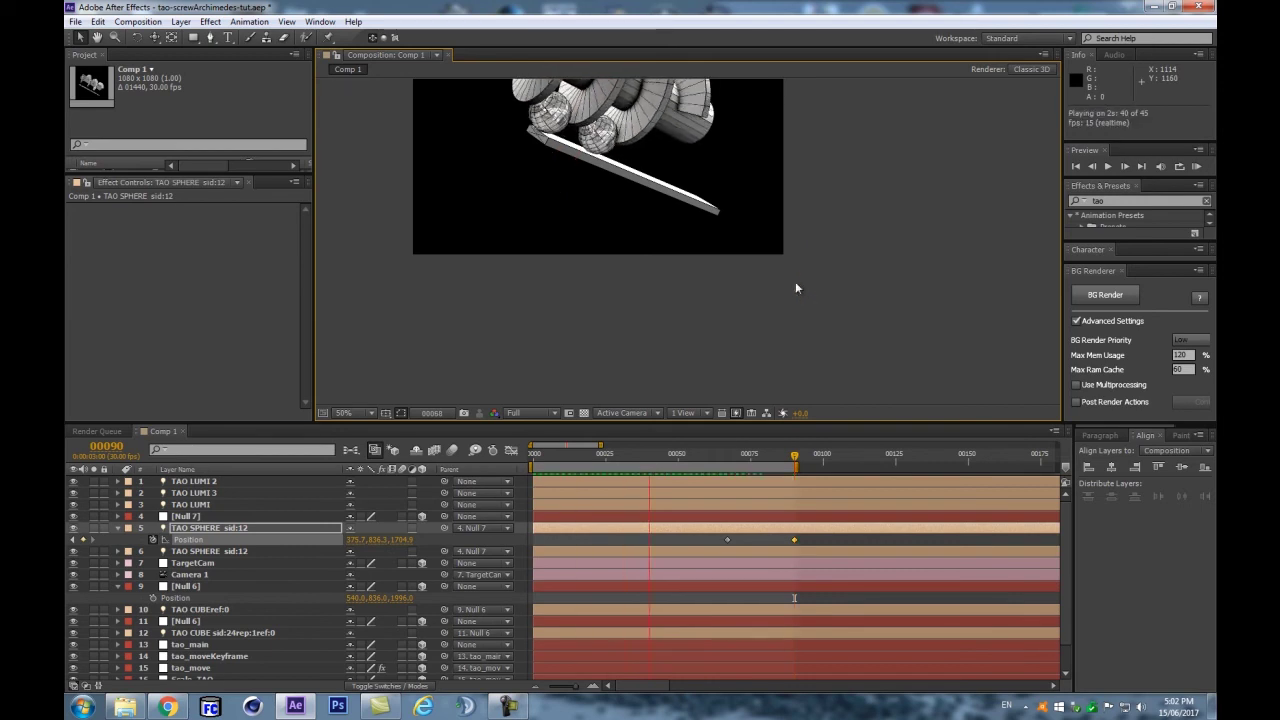
key(space)
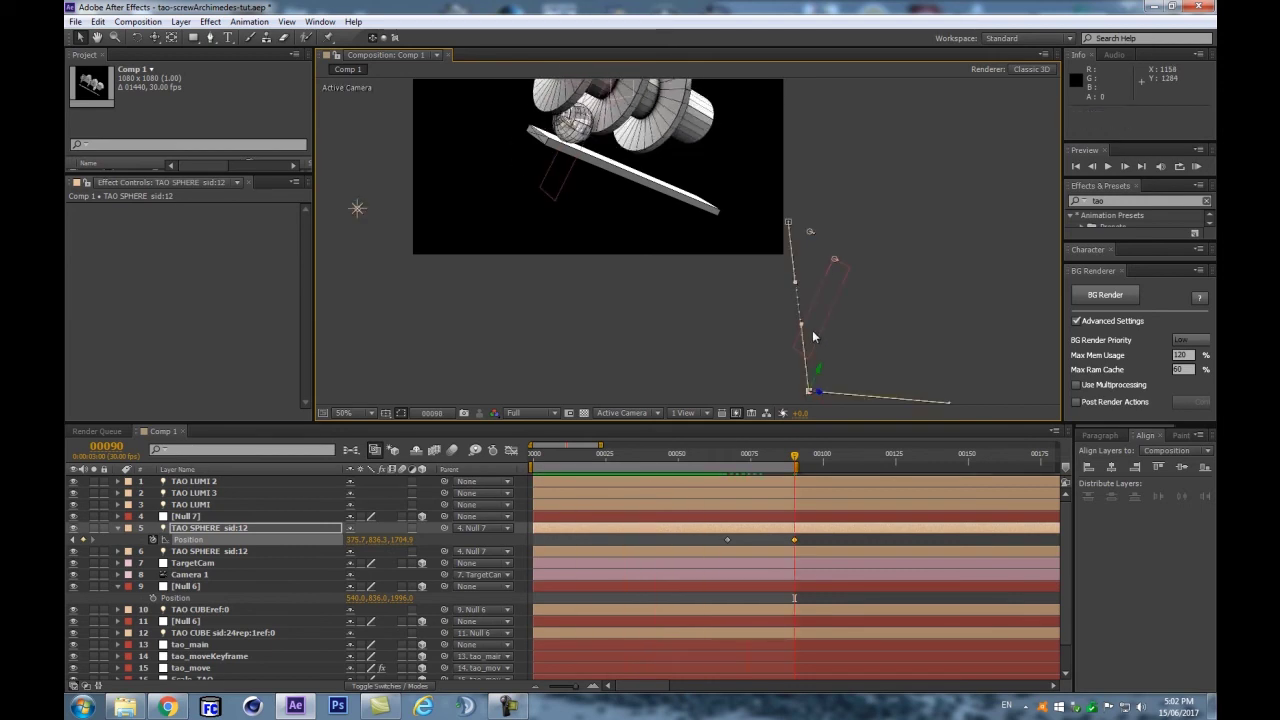
Step: Replace the sphere's frame 90 position keyframe with a copy of its first one and set Y to 850
click(823, 543)
key(ctrl+z)
key(ctrl+z)
click(734, 543)
click(727, 539)
key(ctrl+v)
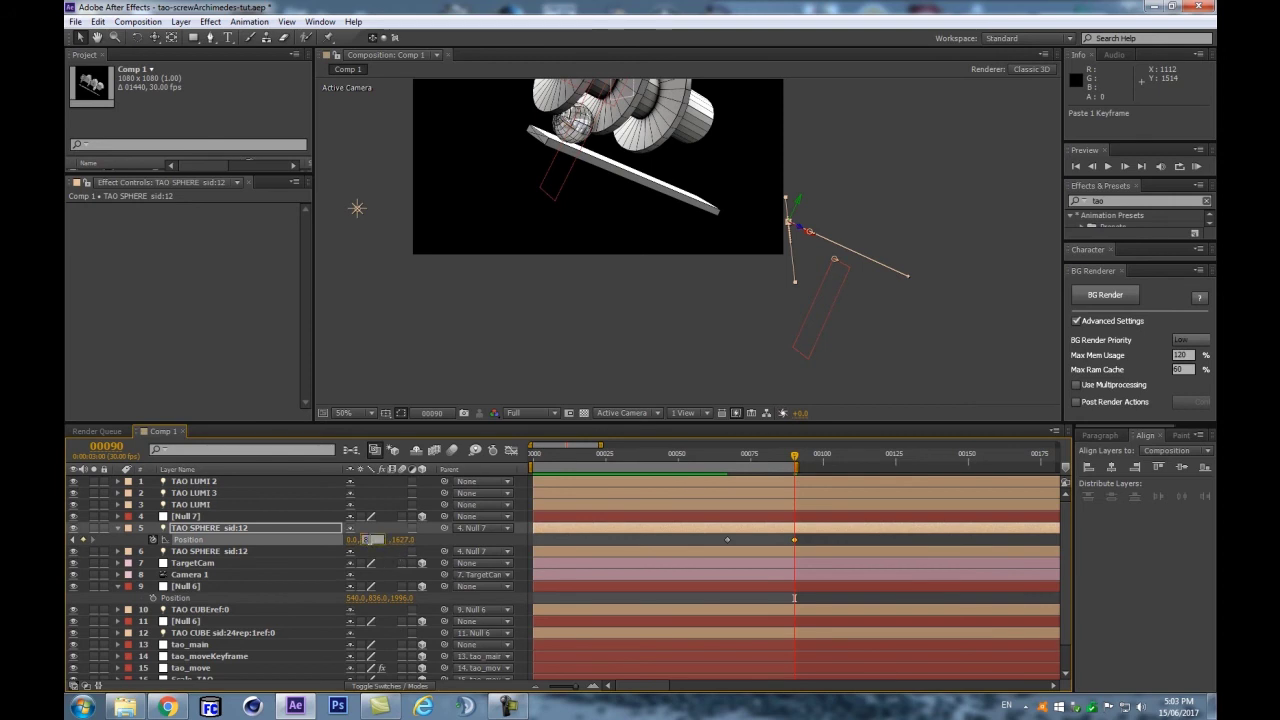
drag(368, 539, 370, 543)
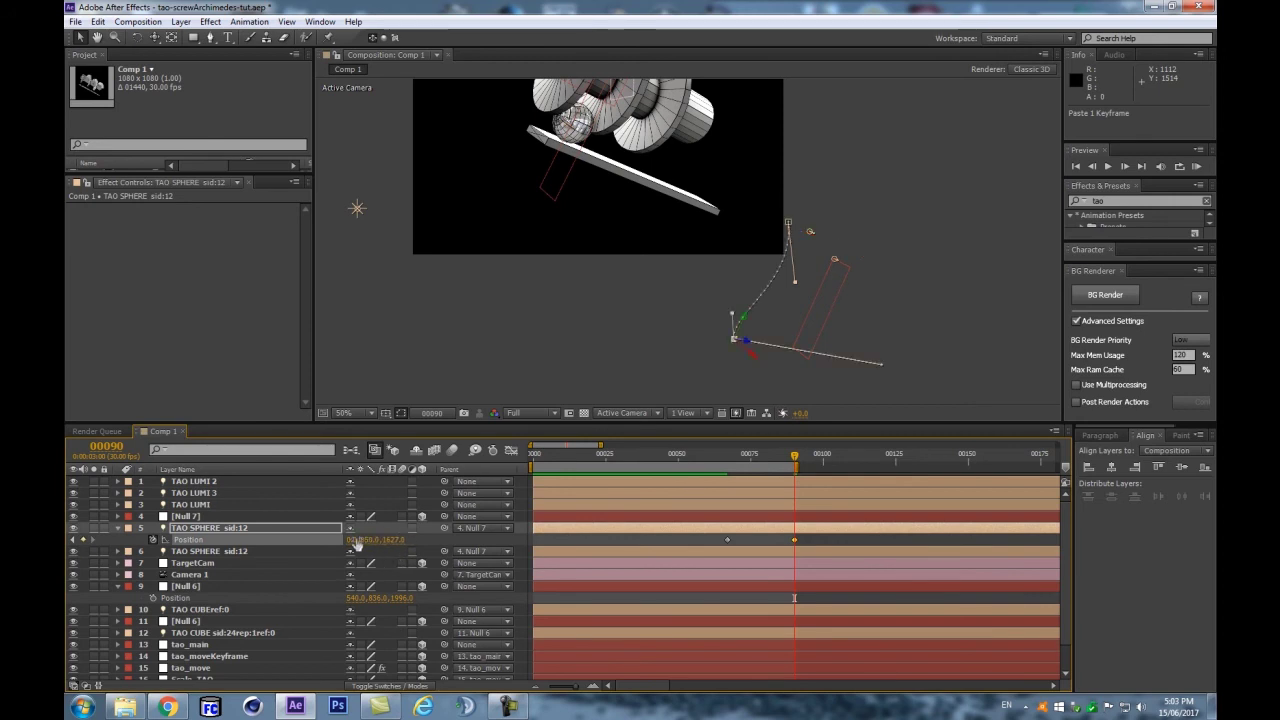
Step: Change the spatial interpolation of the sphere's position keyframes to Linear
drag(809, 543, 714, 541)
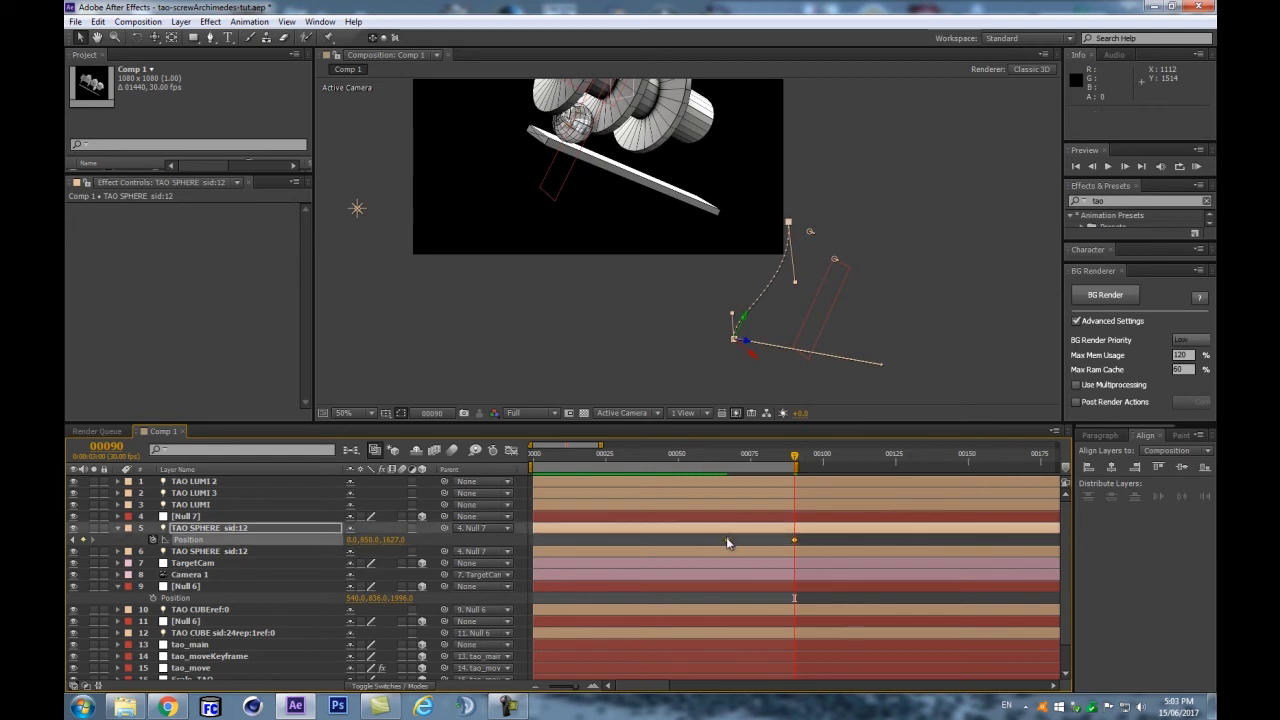
right_click(725, 541)
click(771, 487)
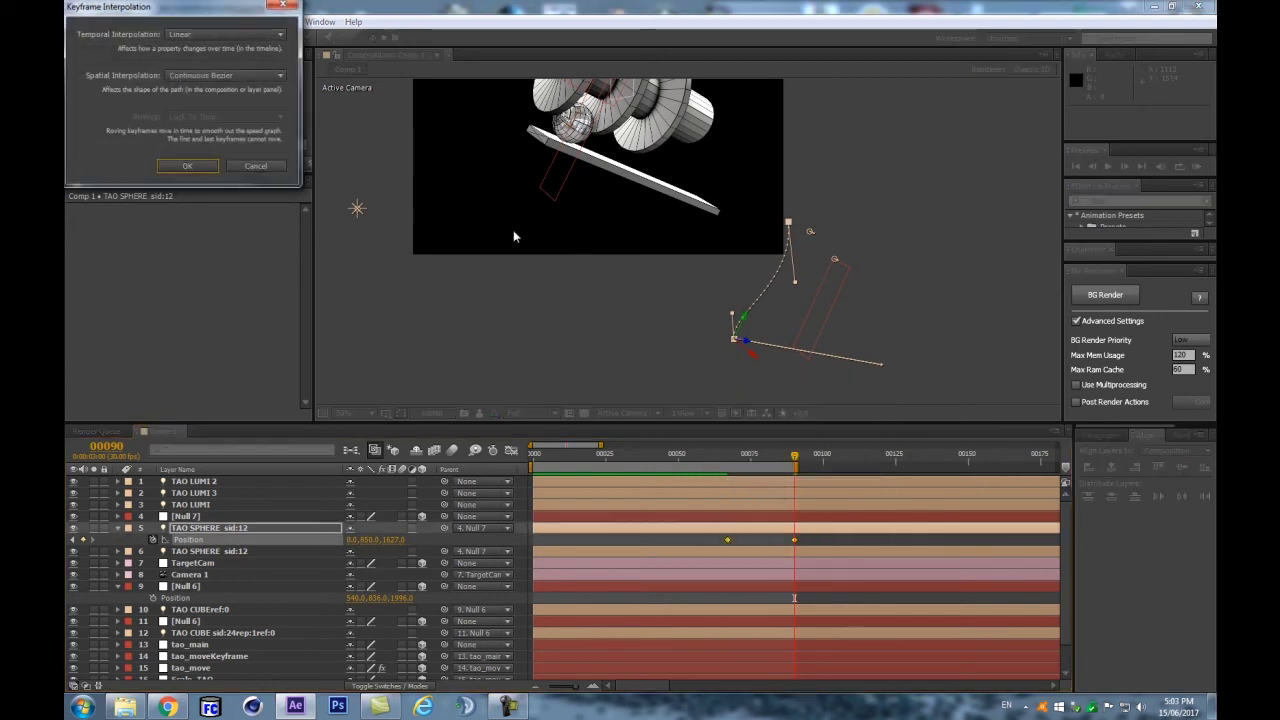
click(194, 76)
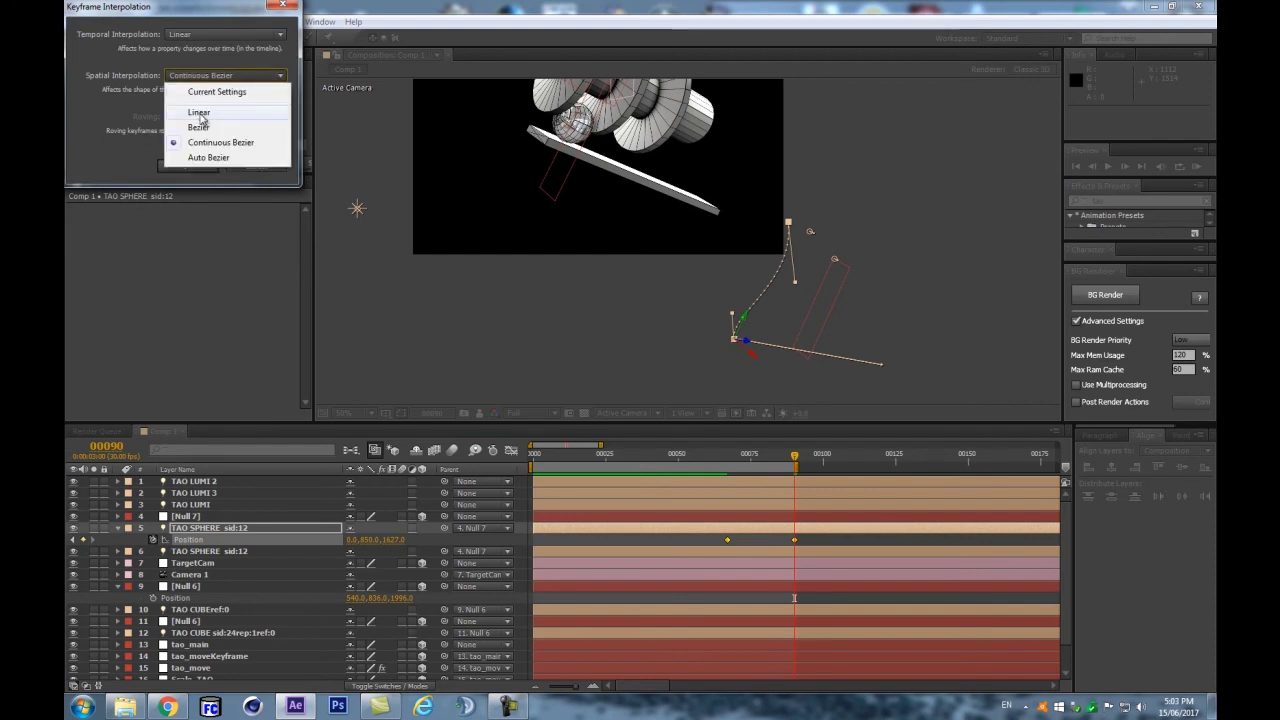
click(200, 114)
click(192, 165)
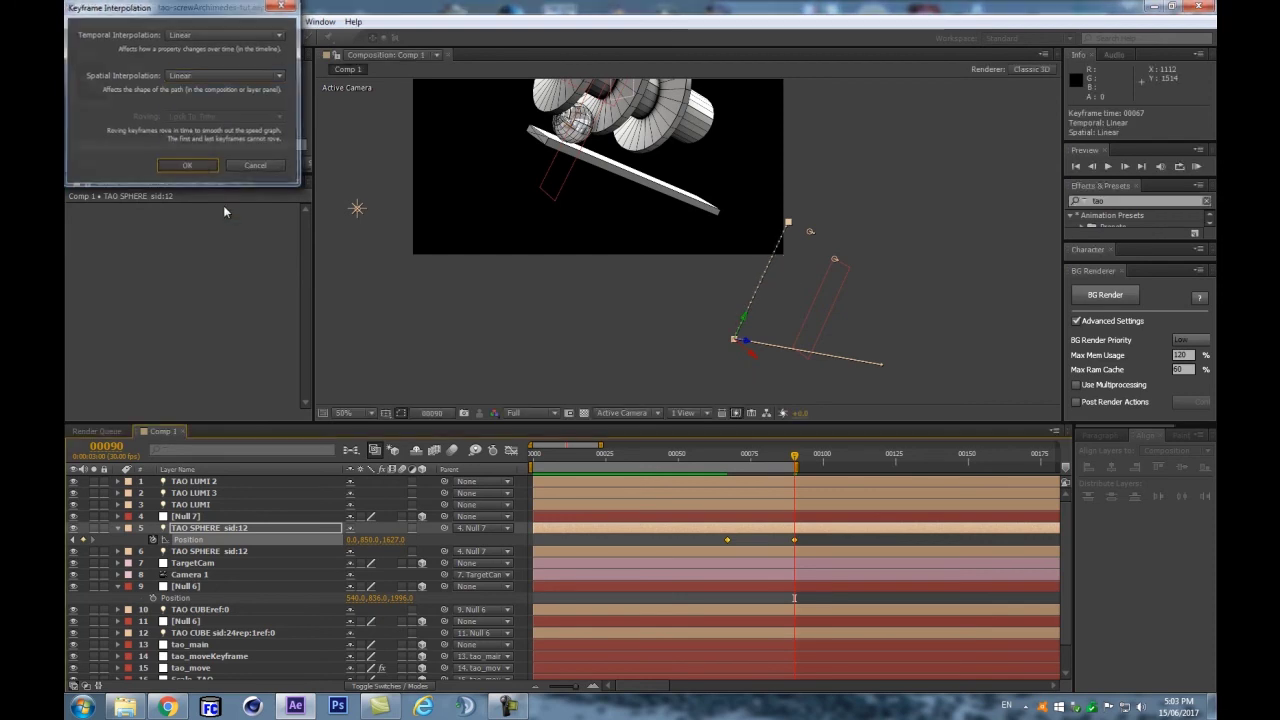
Step: Set the sphere's X position at frame 90 to about 346 and preview the drop
click(705, 543)
drag(351, 540, 697, 540)
click(583, 539)
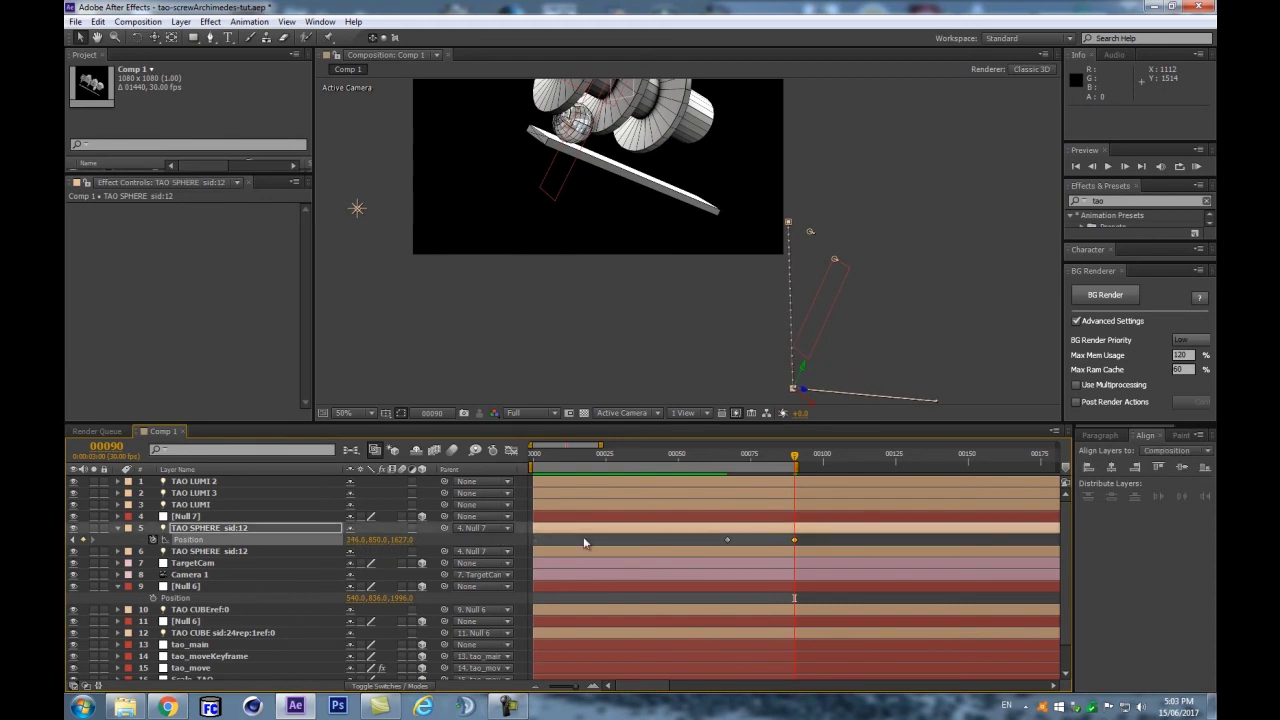
key(KP_0)
Step: Start the work area at about frame 55, just before the sphere's drop, and preview that range
click(725, 462)
key(b)
key(shift+KP_0)
key(space)
drag(723, 467, 695, 470)
key(space)
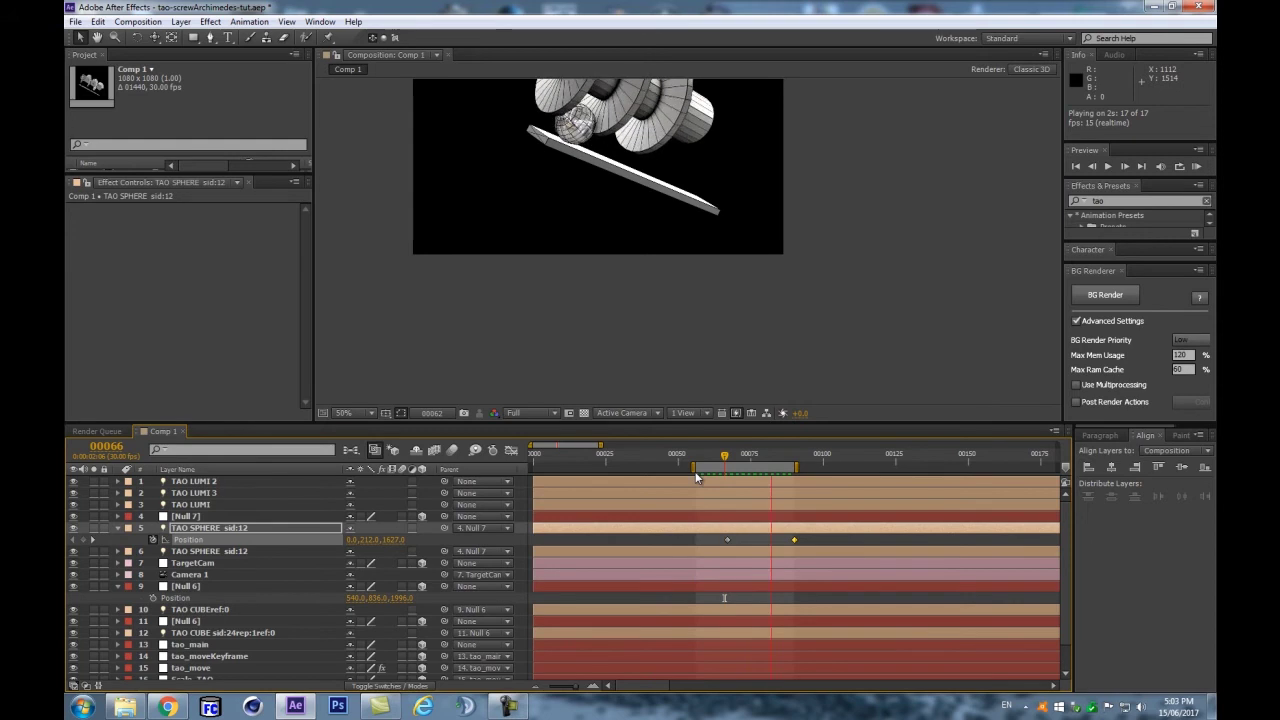
key(space)
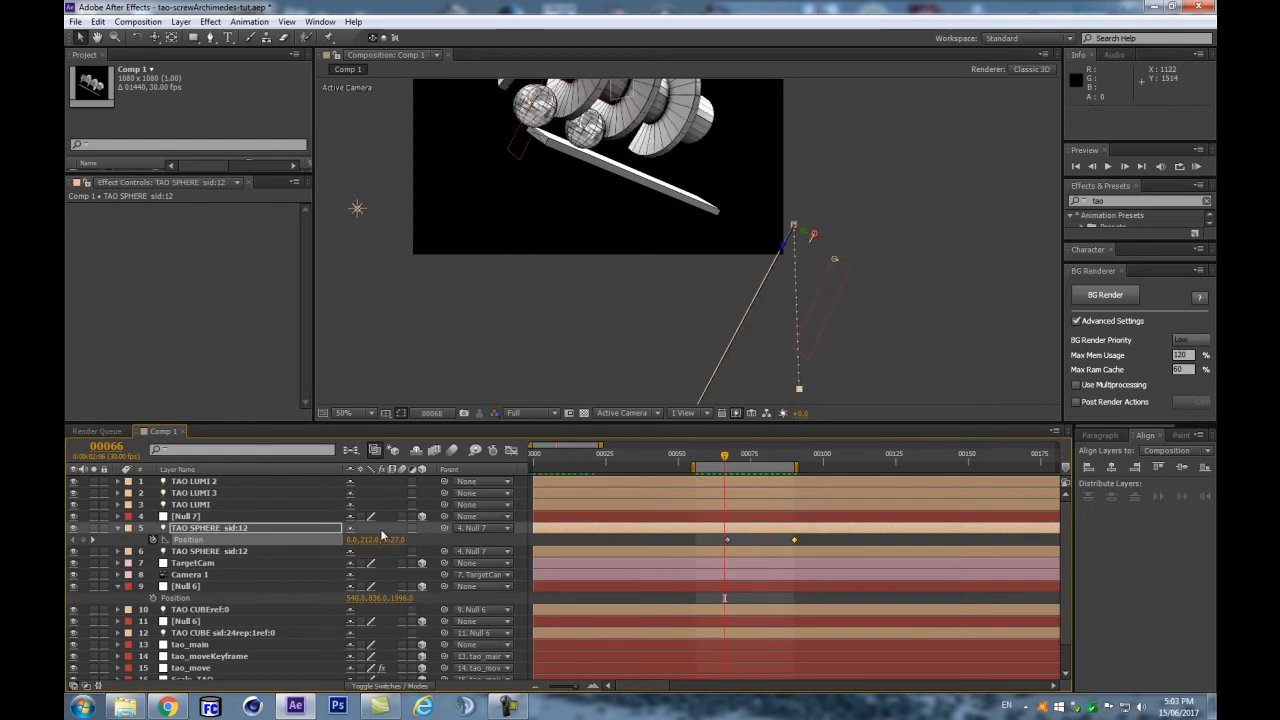
Step: Set the sphere's X position at frame 90 to about 398 and preview the drop
drag(764, 457, 803, 461)
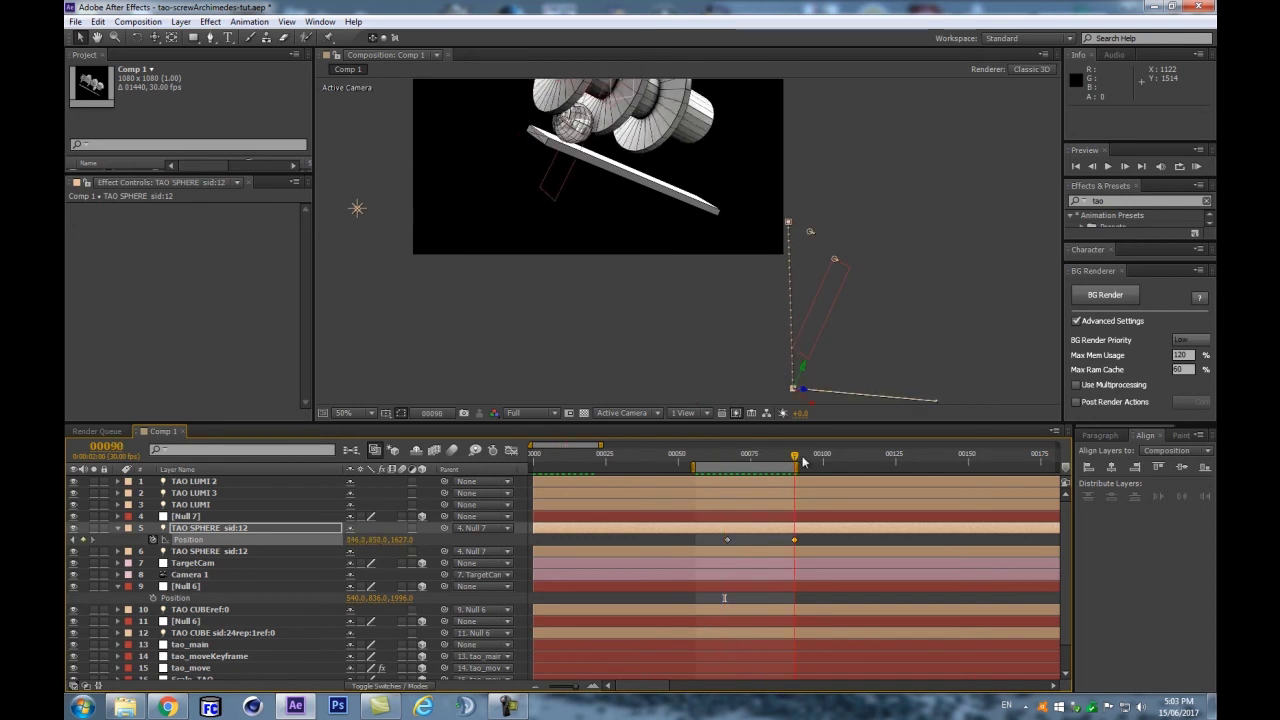
drag(353, 540, 383, 540)
key(KP_0)
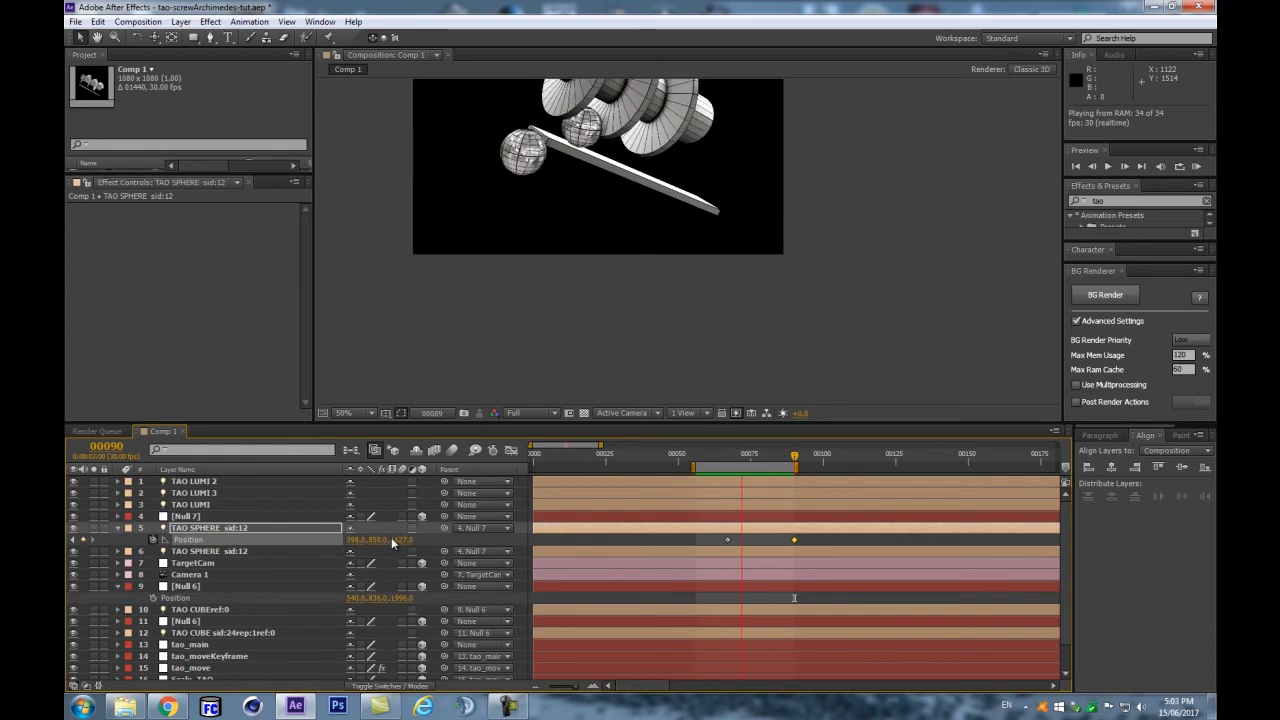
key(space)
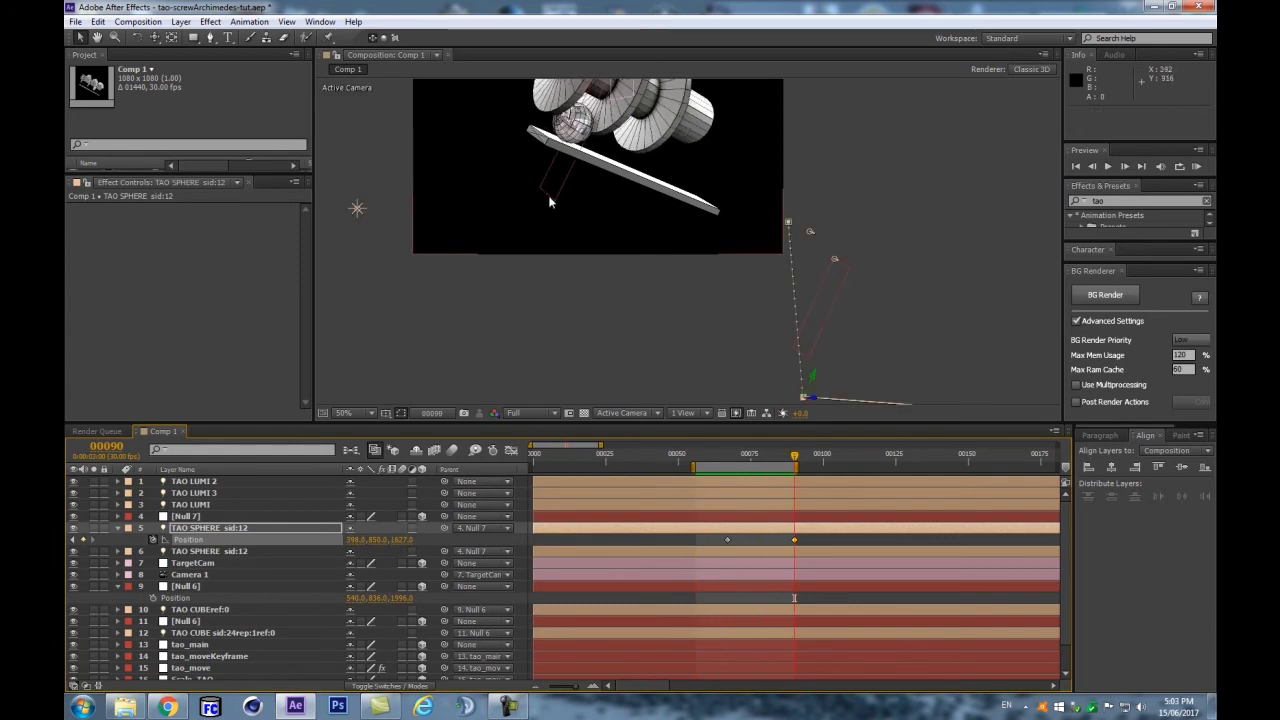
Step: Orbit Camera 1 to face the screw end-on and move the sphere's frame 90 keyframe to about X -3.4, Y 861.8, Z 1608.0
key(c)
drag(357, 208, 540, 340)
drag(712, 458, 726, 484)
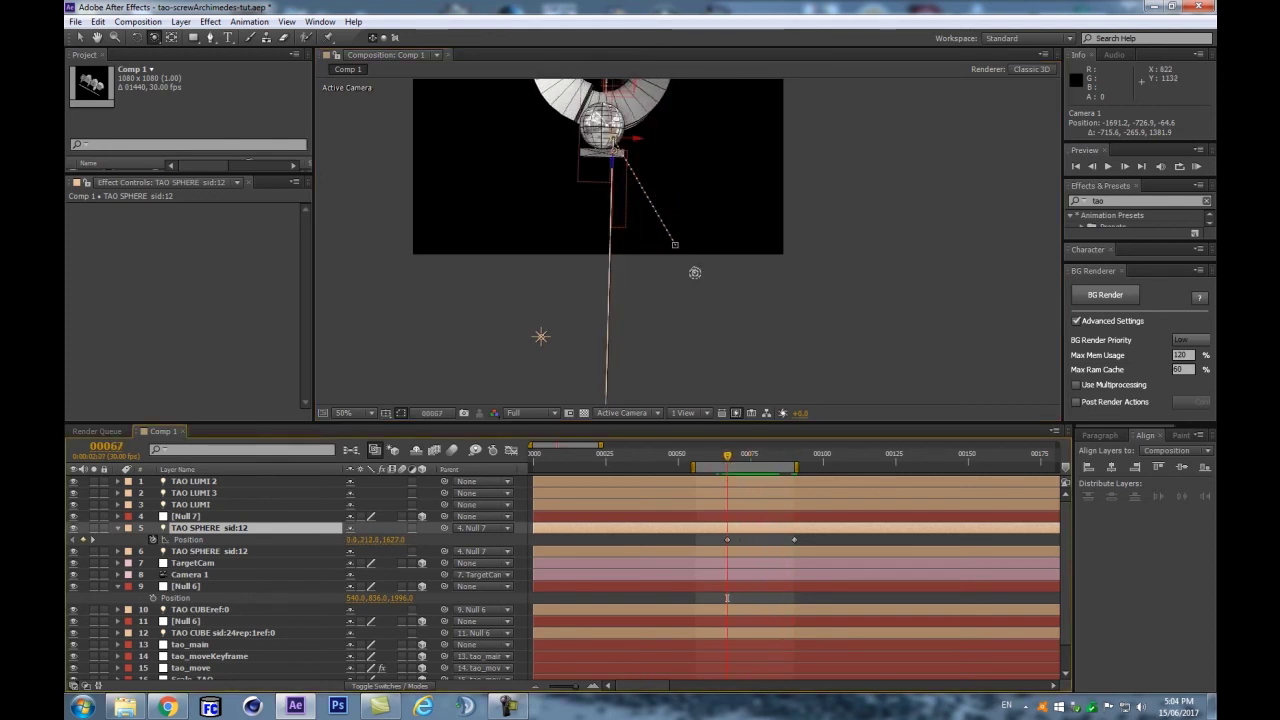
drag(677, 245, 608, 245)
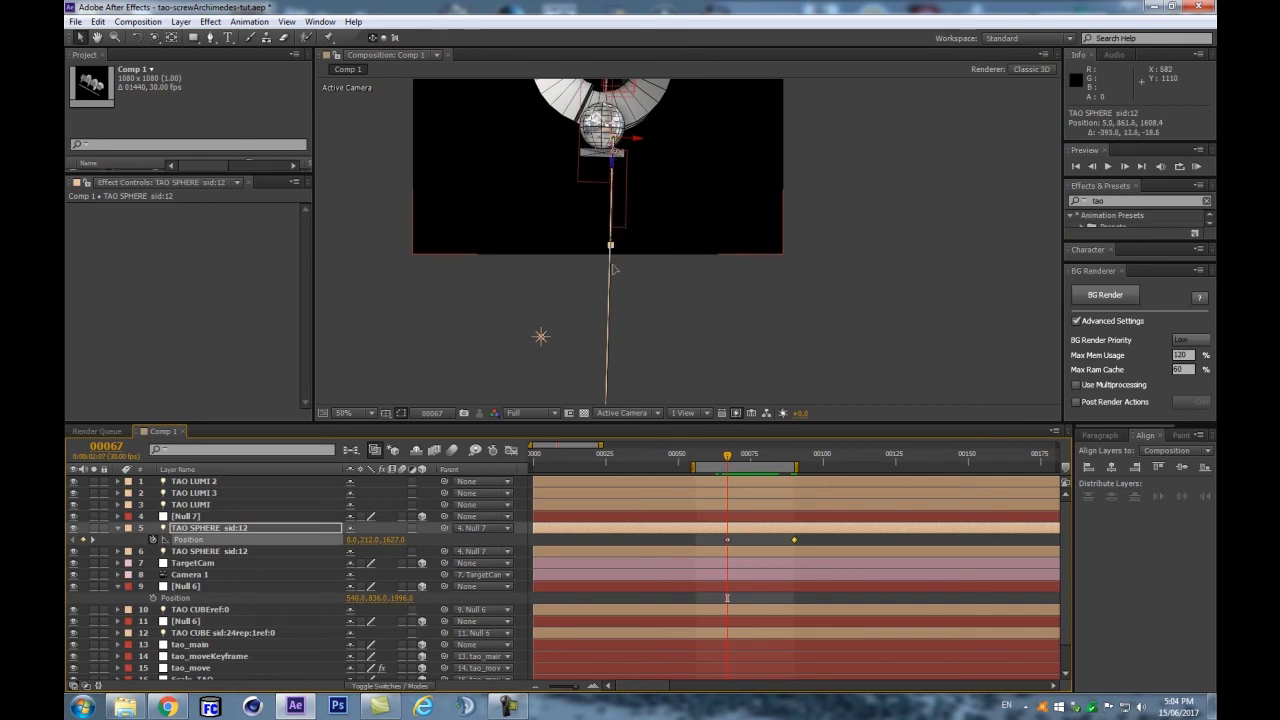
mouse_move(610, 265)
mouse_down()
mouse_move(599, 265)
mouse_move(611, 265)
mouse_up()
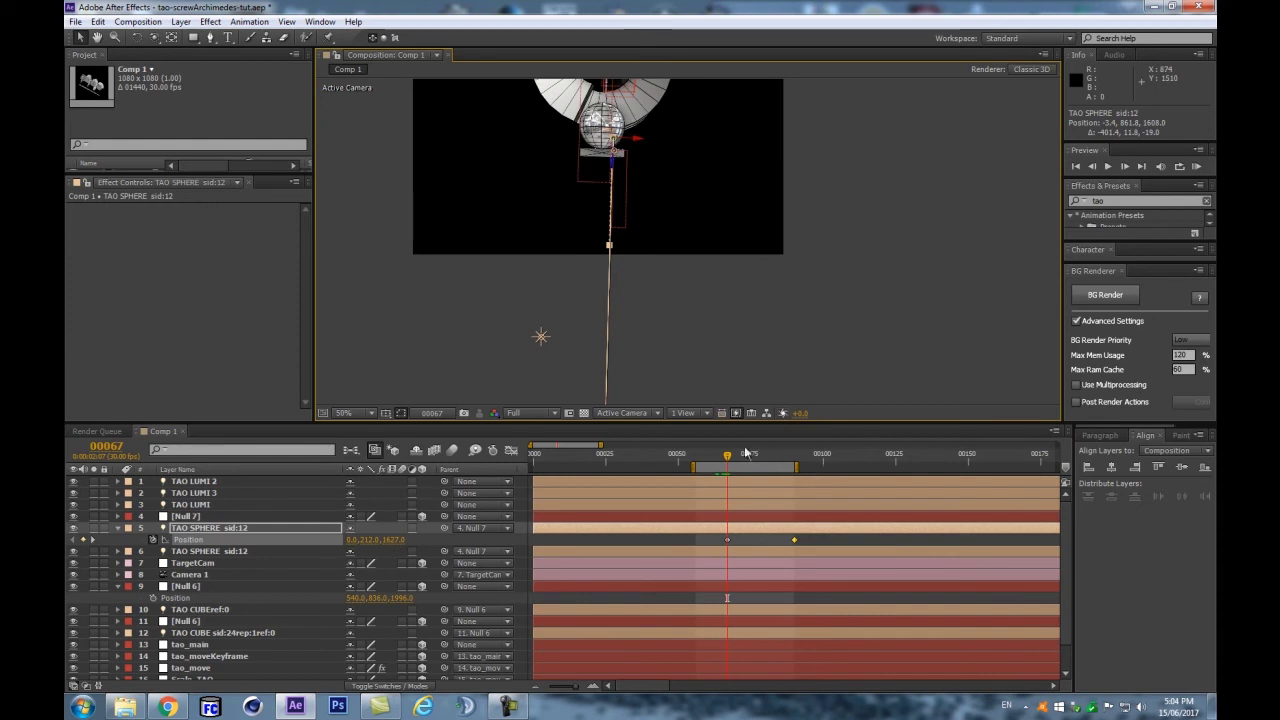
drag(727, 458, 797, 474)
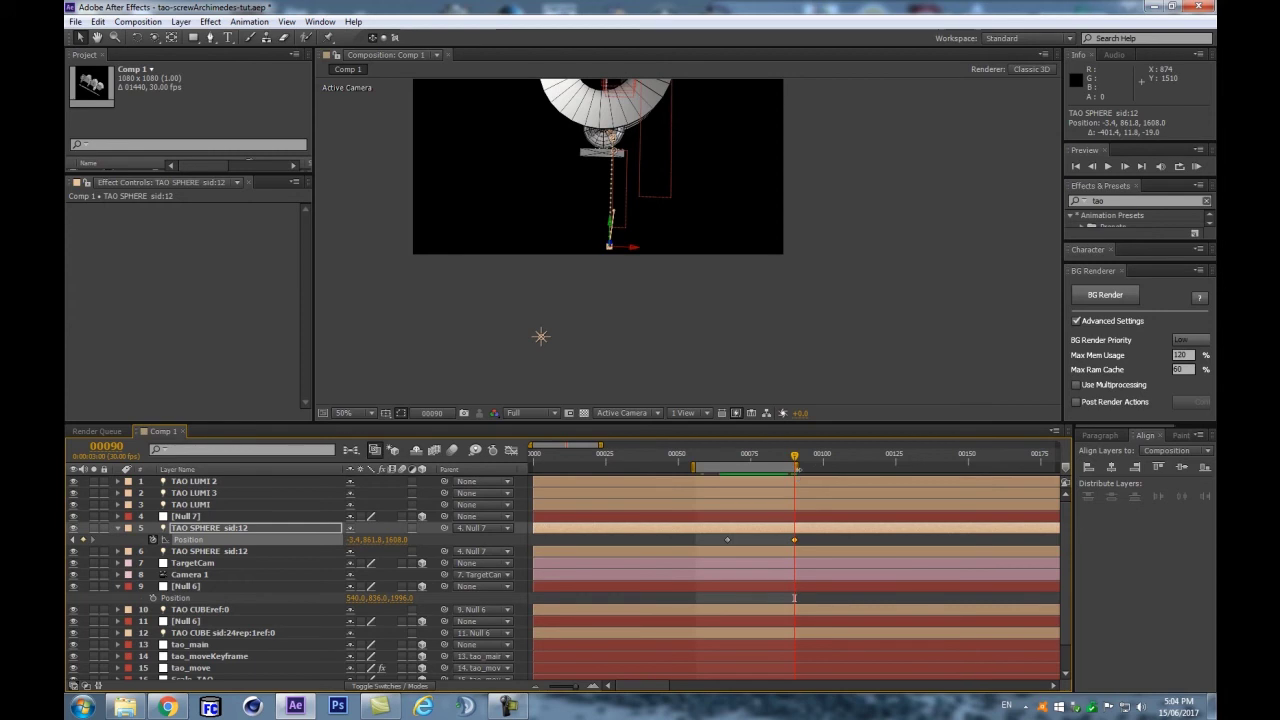
Step: Orbit Camera 1 from the end-on view to a side view of the screw with the sphere's motion path in sight
key(comma)
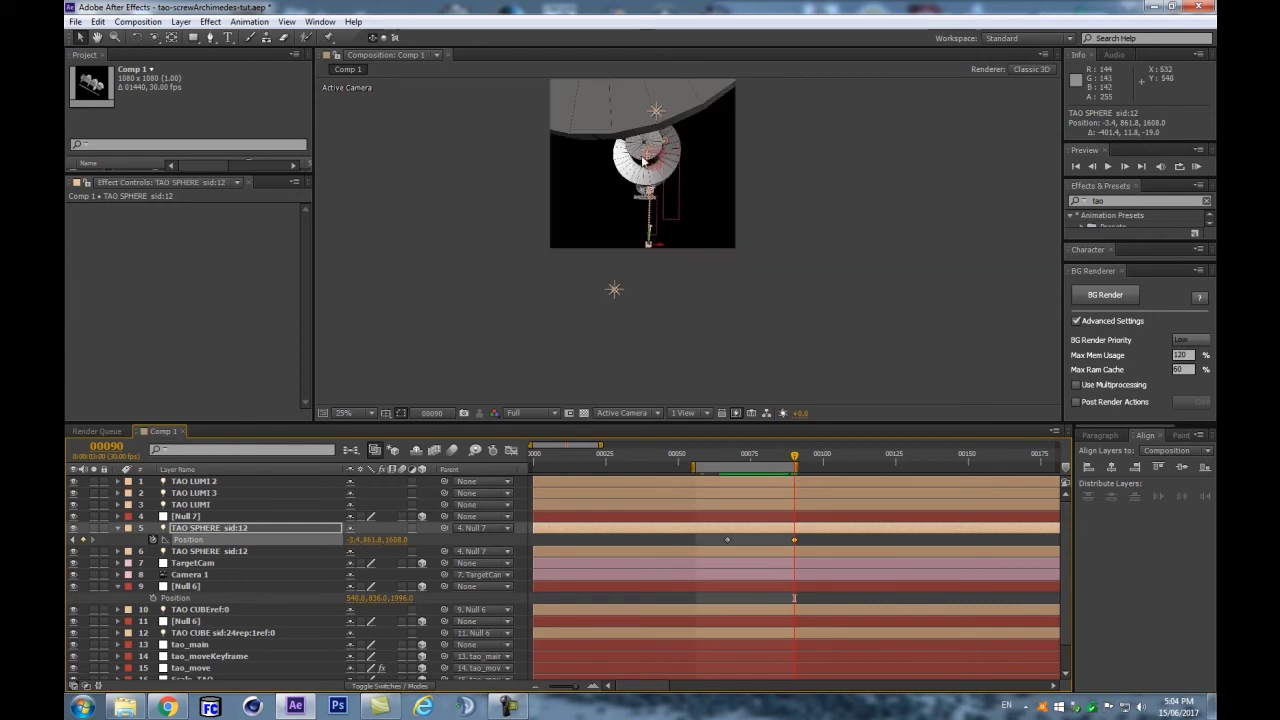
key(period)
key(c)
drag(620, 142, 560, 175)
scroll(692, 215, down, 1)
key(space)
drag(699, 297, 662, 330)
key(c)
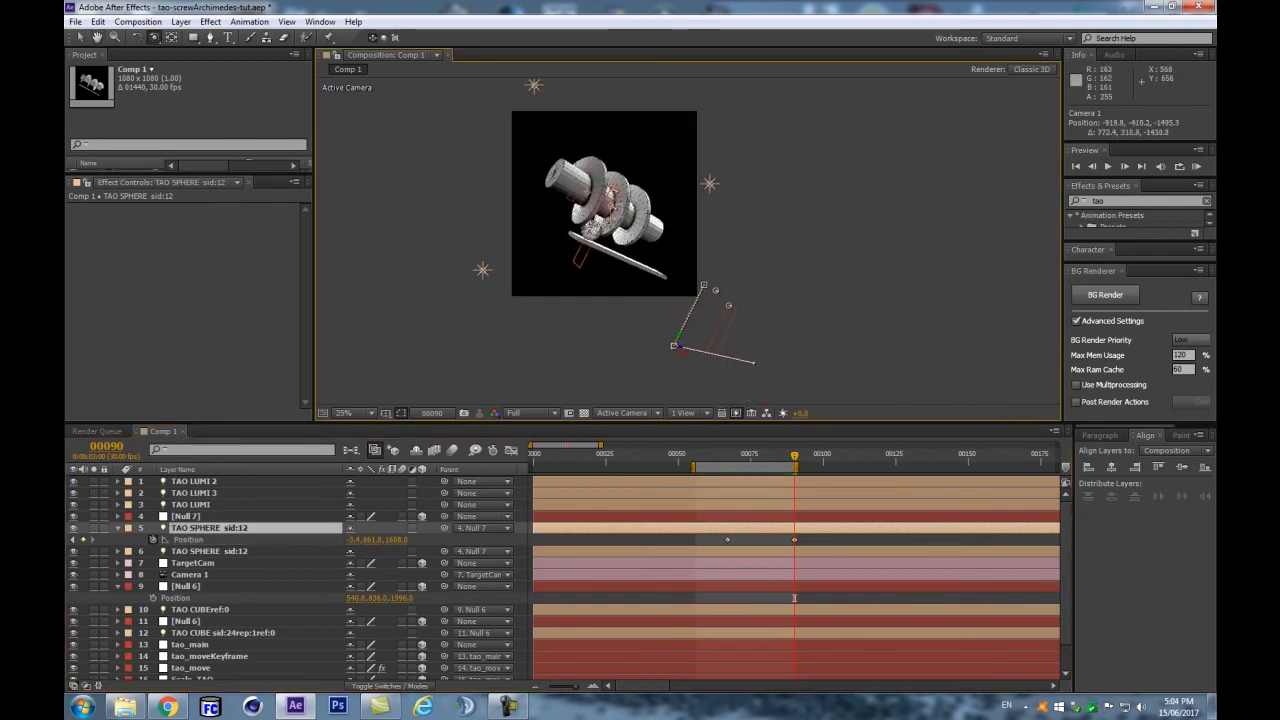
drag(609, 223, 612, 197)
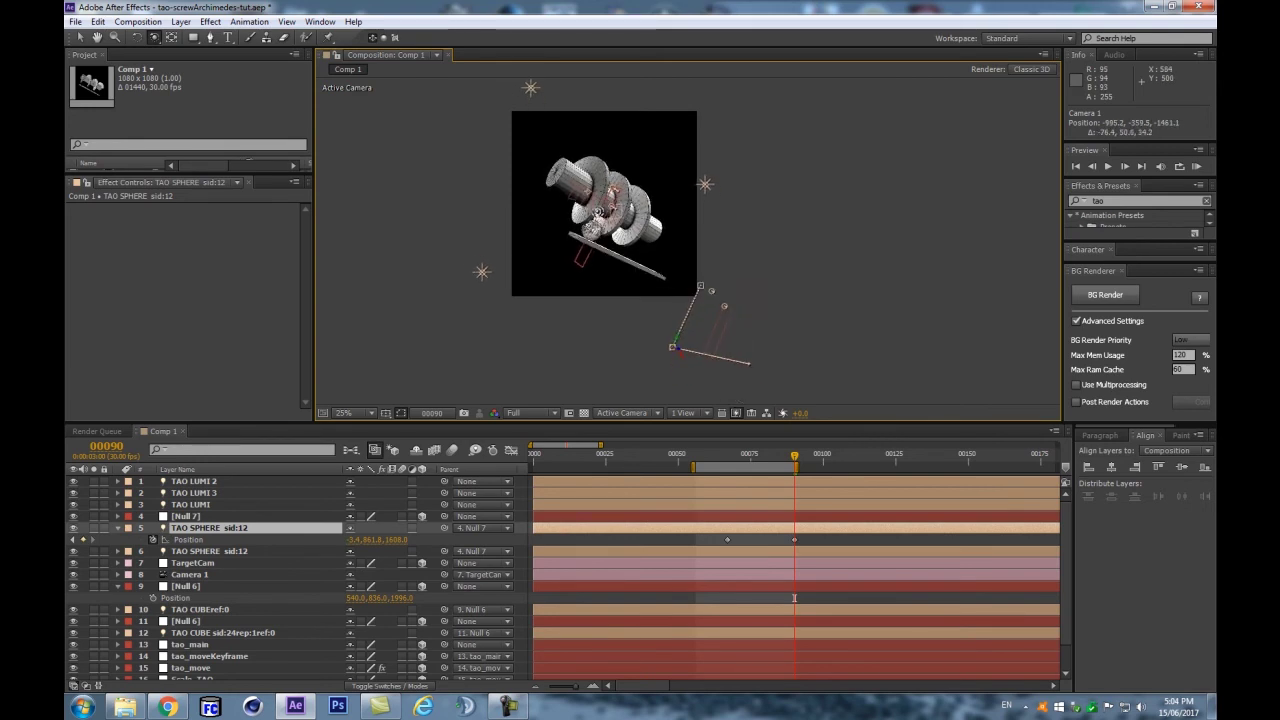
Step: Preview the sphere's drop from the side view and scrub through it back to frame 90
click(222, 533)
scroll(618, 298, up, 2)
key(KP_0)
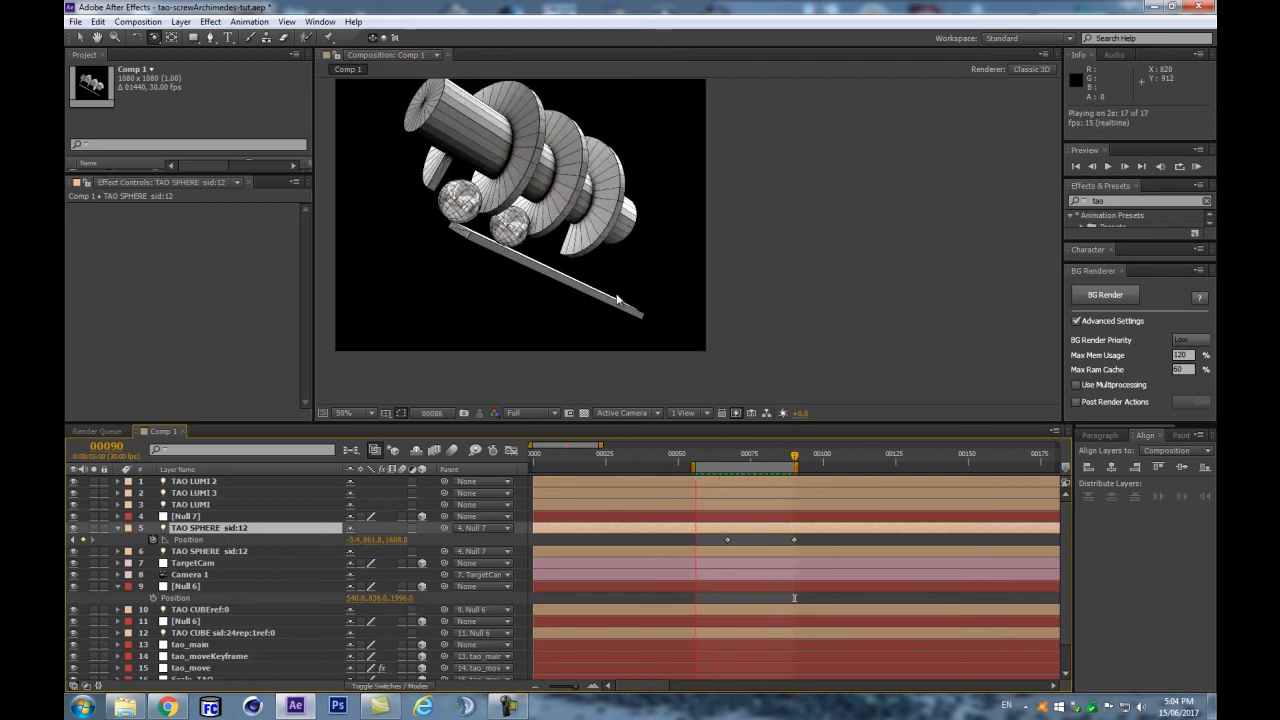
key(space)
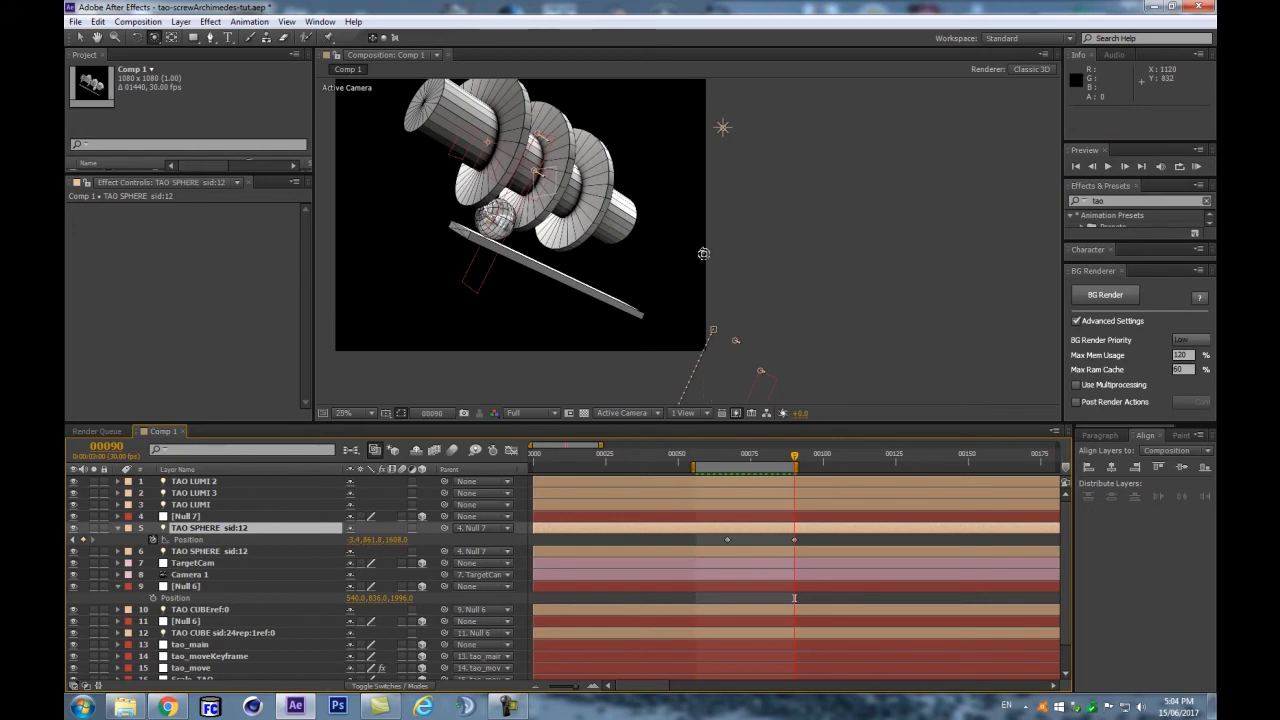
key(comma)
drag(704, 459, 798, 453)
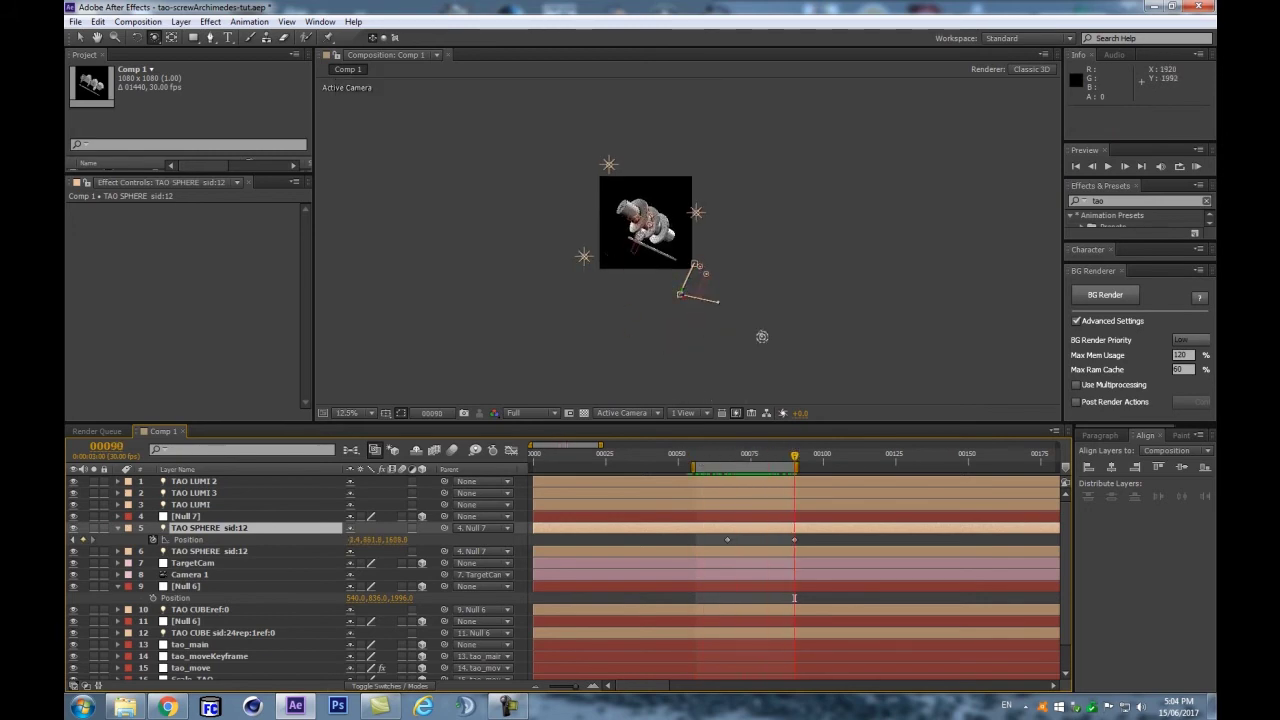
Step: Try resetting TargetCam's Y and Z rotations to 0° and scrub through the drop
key(period)
click(190, 516)
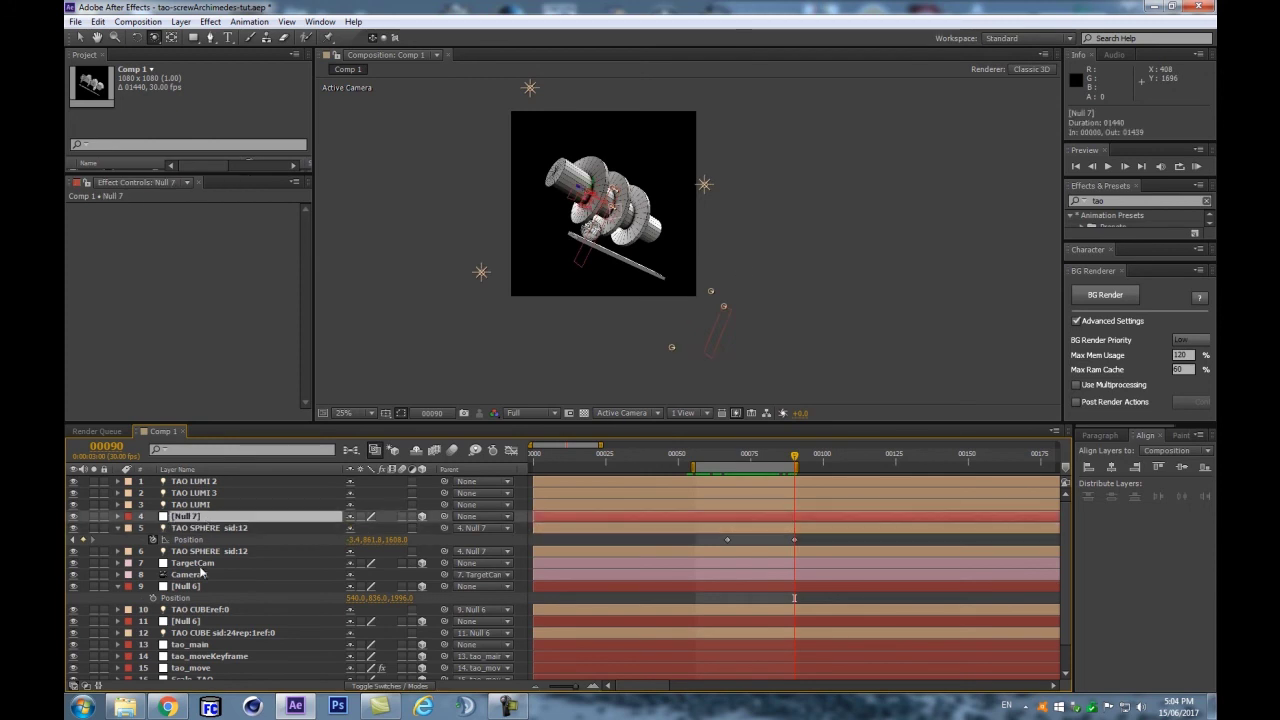
click(193, 563)
key(r)
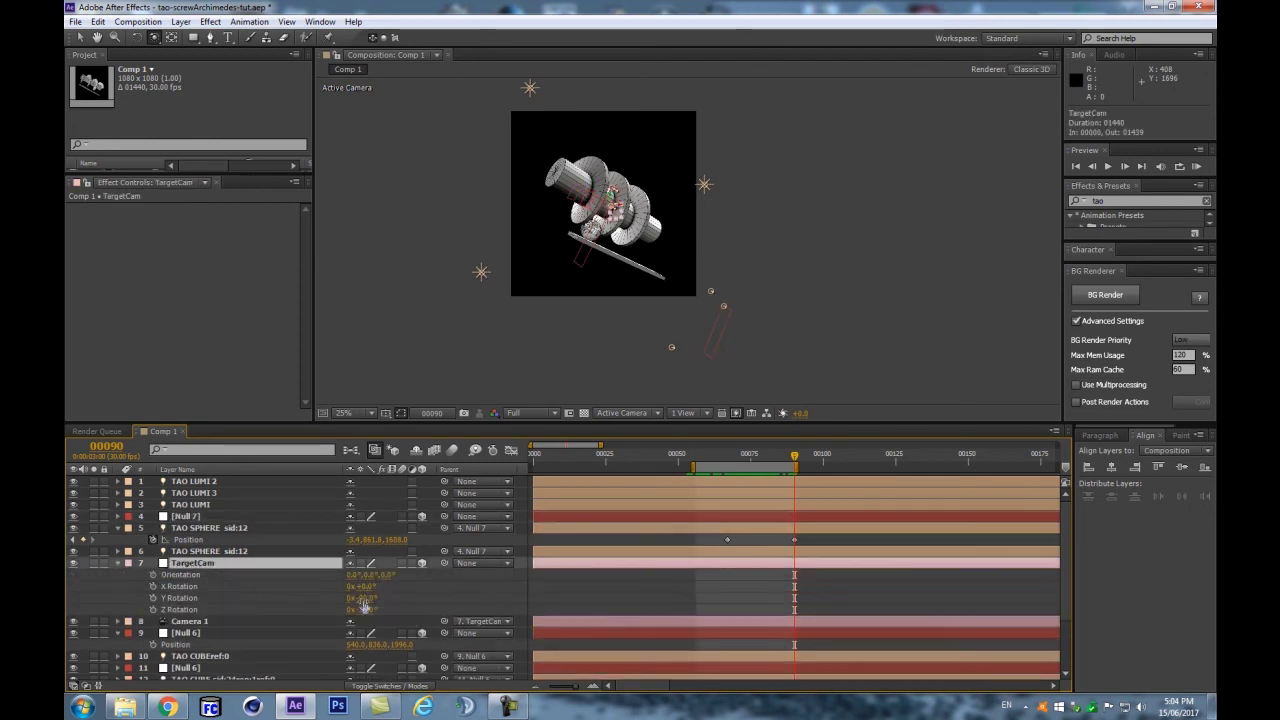
click(362, 598)
text(0)
key(Return)
click(364, 609)
text(0)
key(Return)
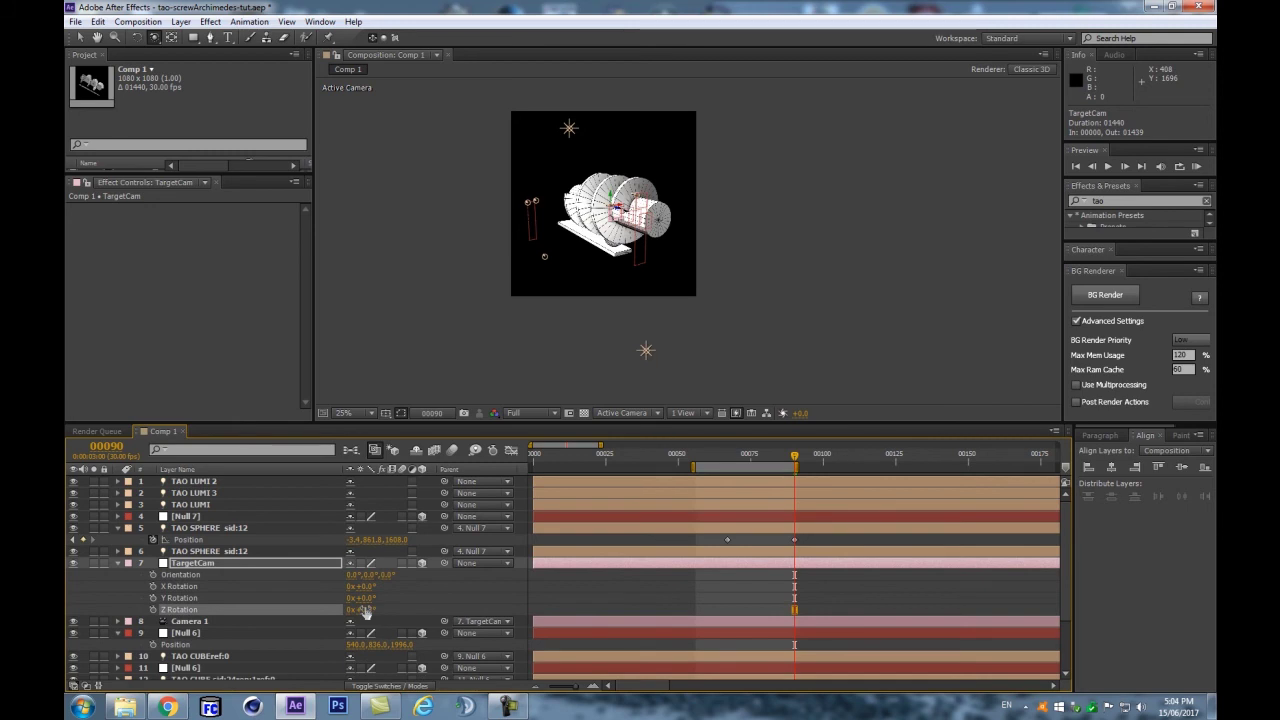
drag(704, 463, 796, 476)
key(Page_Down)
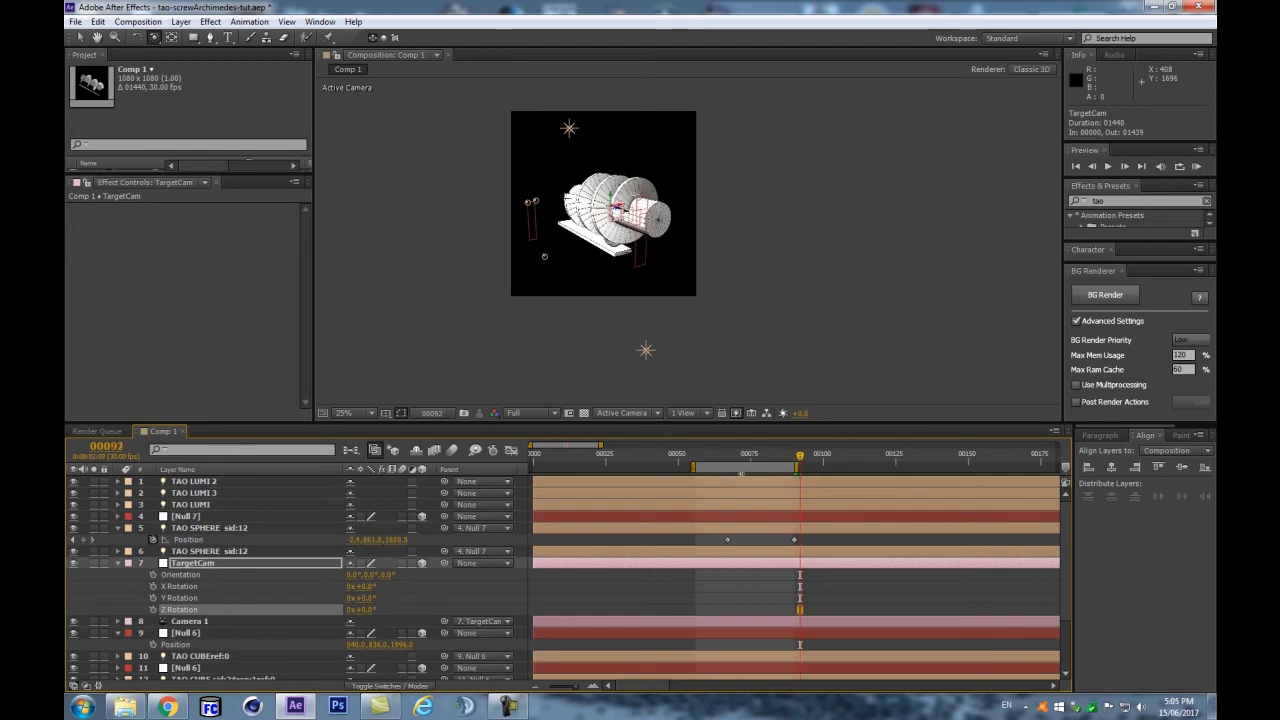
Step: Undo both TargetCam rotation changes and go back to frame 90
key(ctrl+z)
key(ctrl+z)
drag(731, 459, 798, 481)
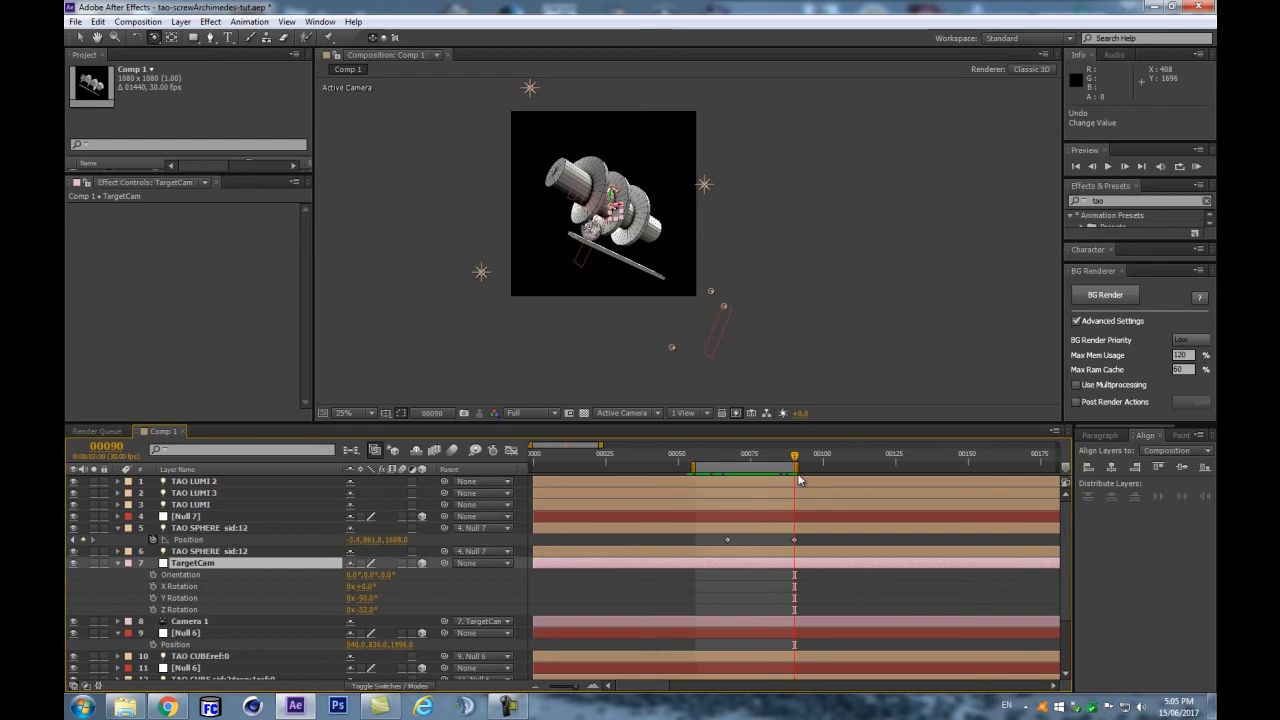
Step: Move the sphere's frame 90 keyframe along its Z axis to about 2144 and preview the drop
key(Tab)
key(comma)
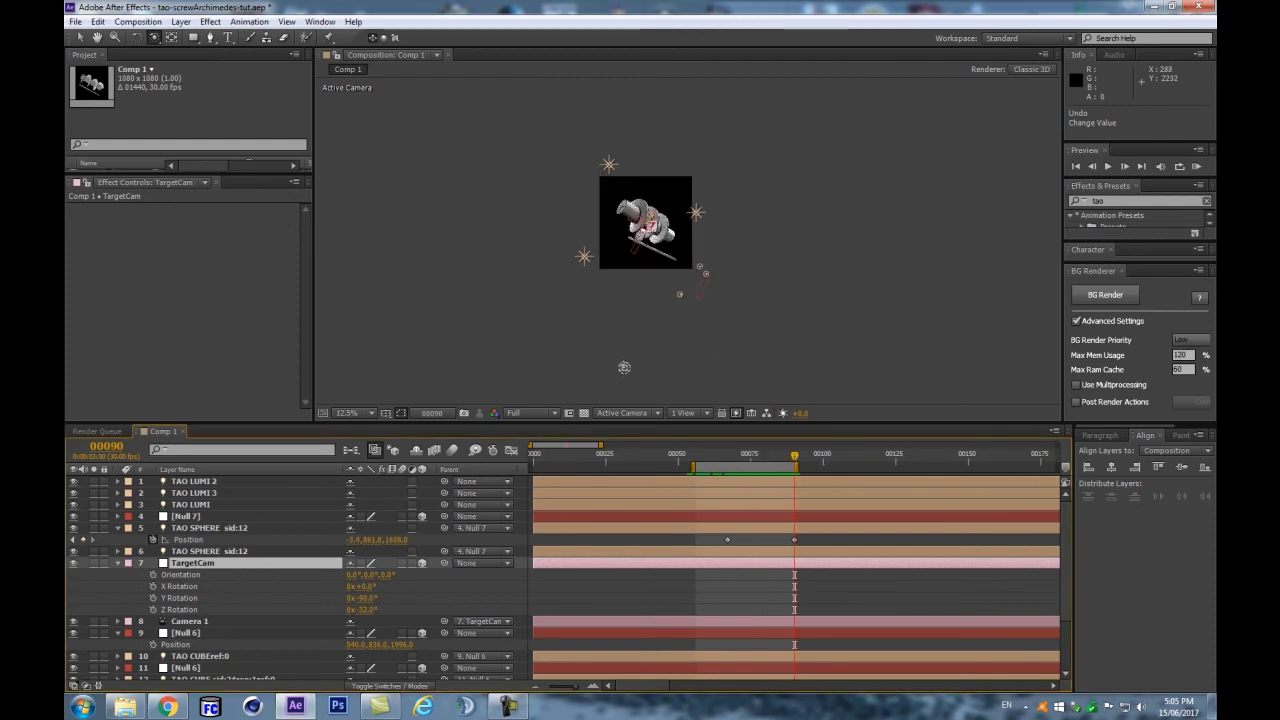
click(743, 530)
key(period)
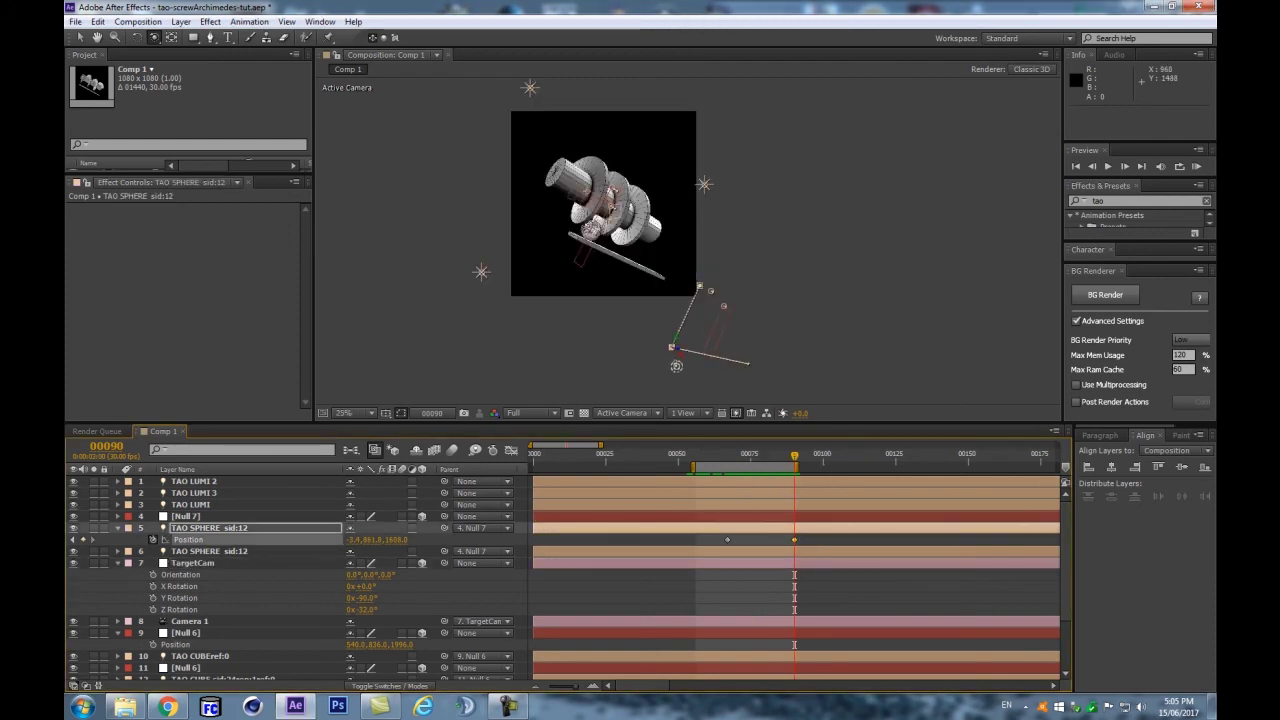
key(period)
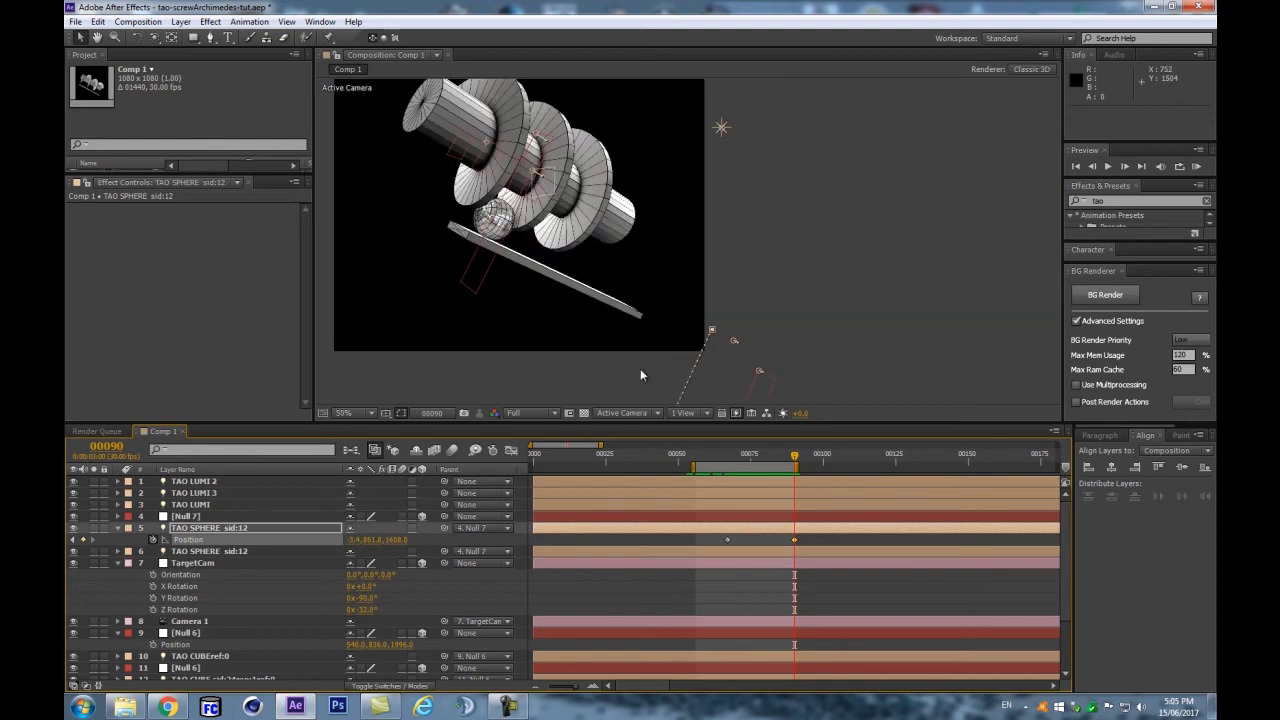
key(comma)
drag(672, 352, 755, 372)
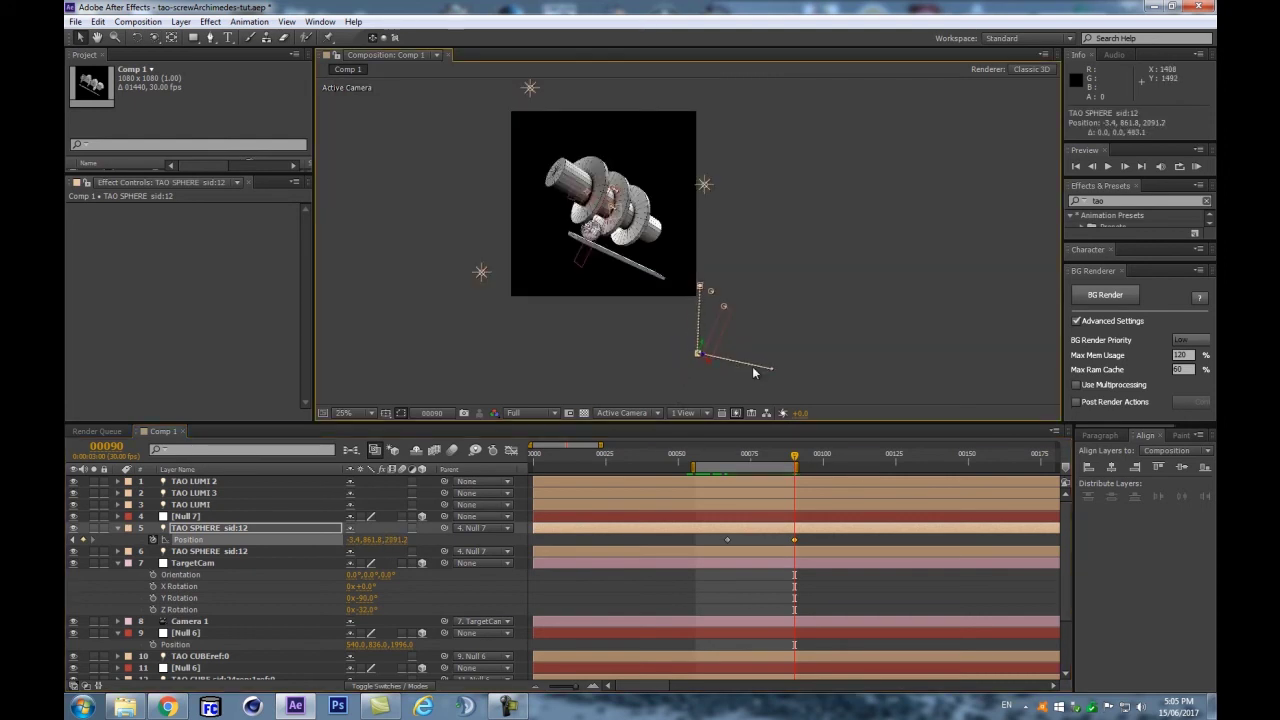
key(period)
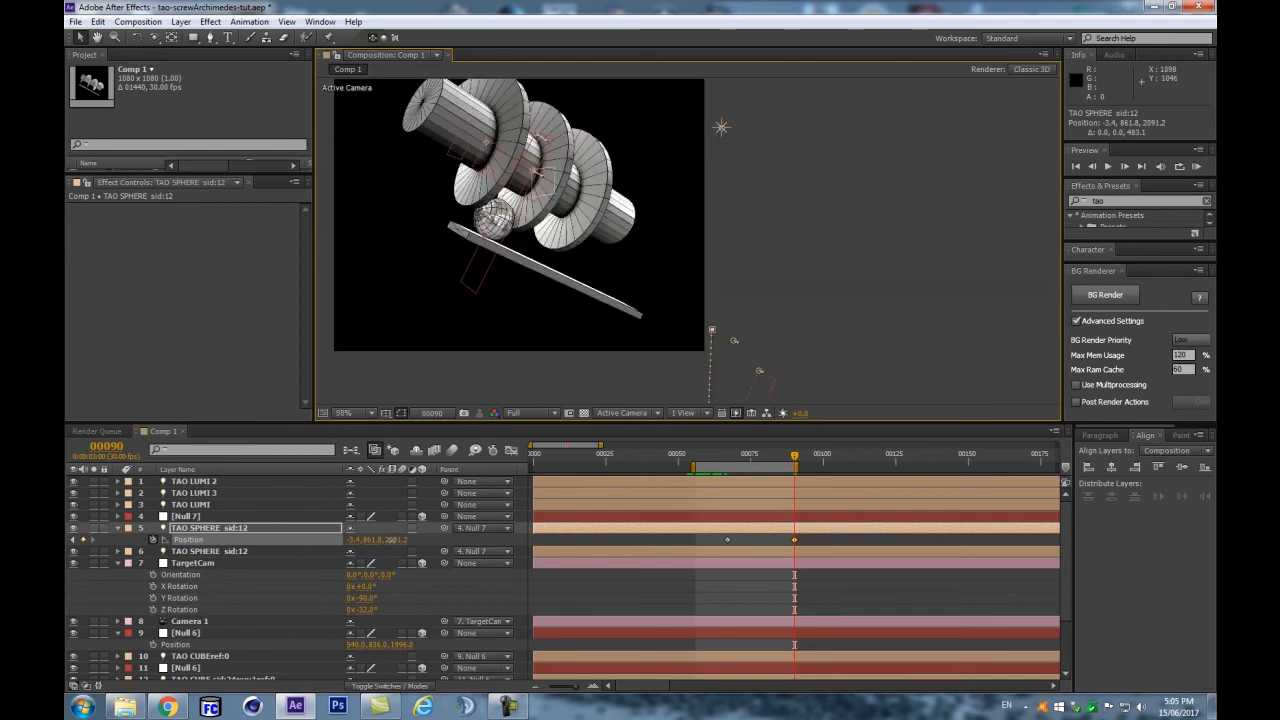
drag(400, 540, 469, 540)
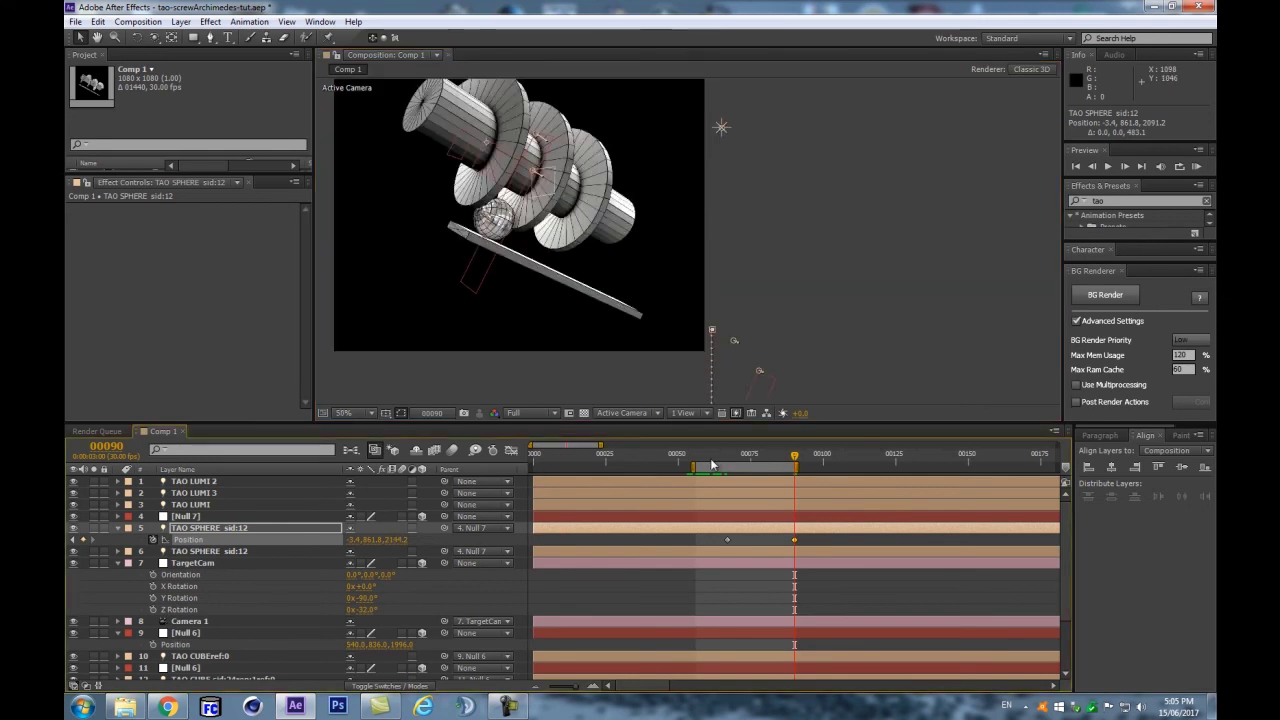
key(KP_0)
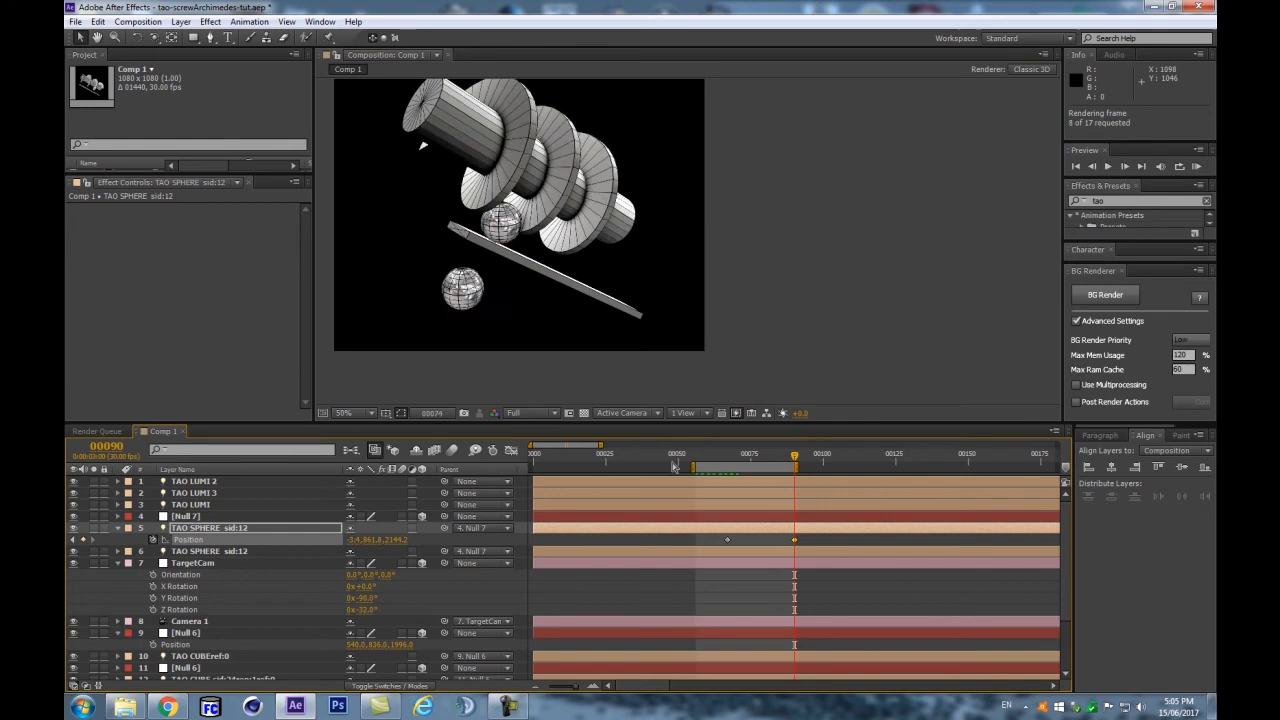
key(space)
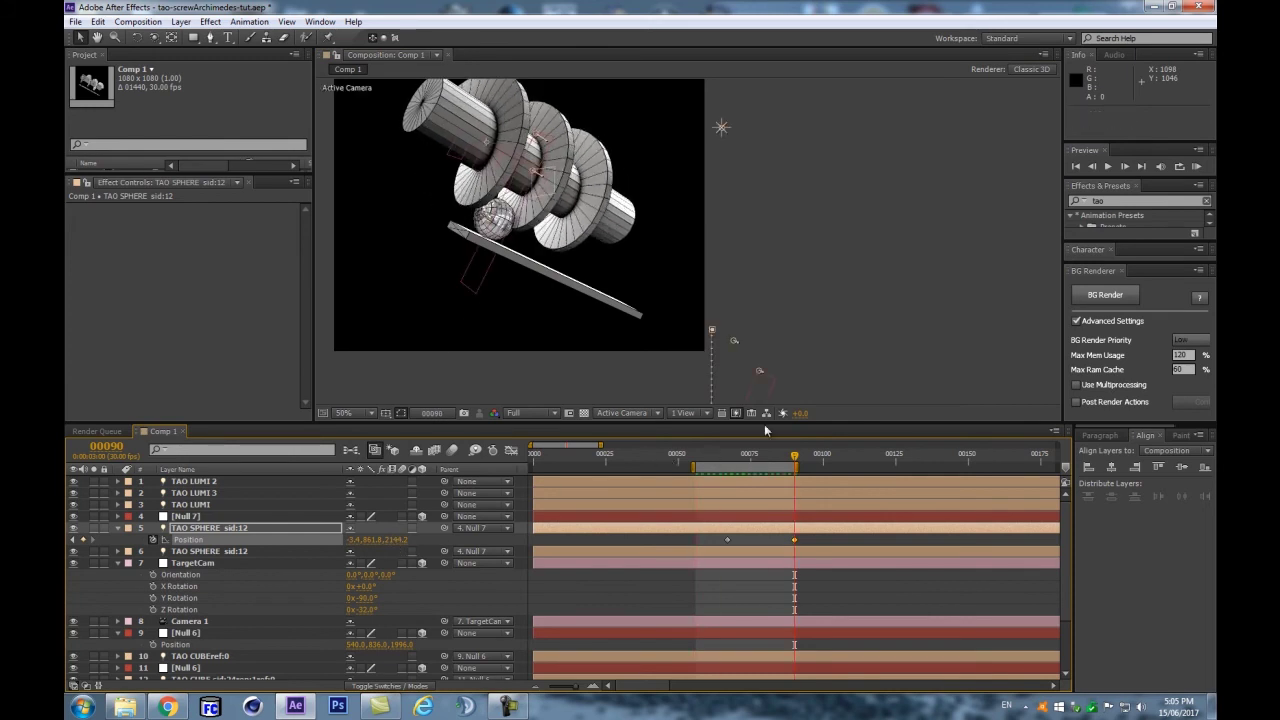
Step: Try a Z position of about 1640 for the sphere at frame 71, undo it and return to frame 90
drag(729, 456, 740, 457)
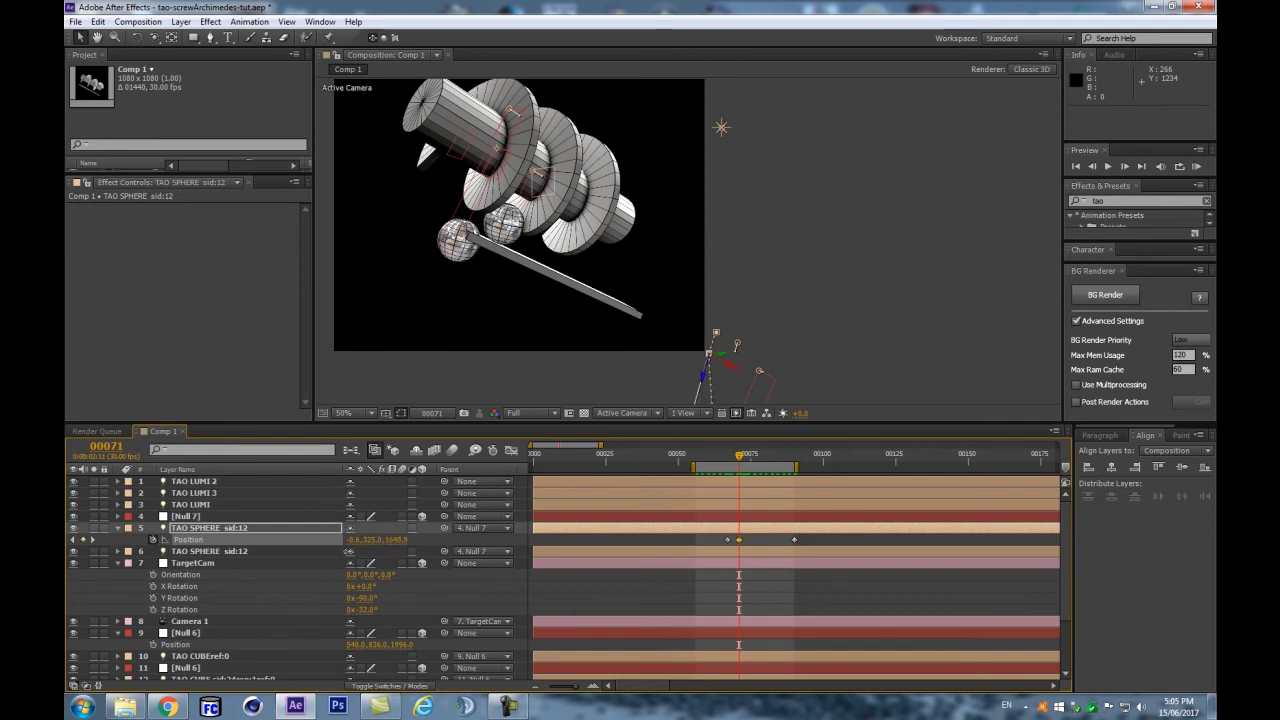
key(ctrl+z)
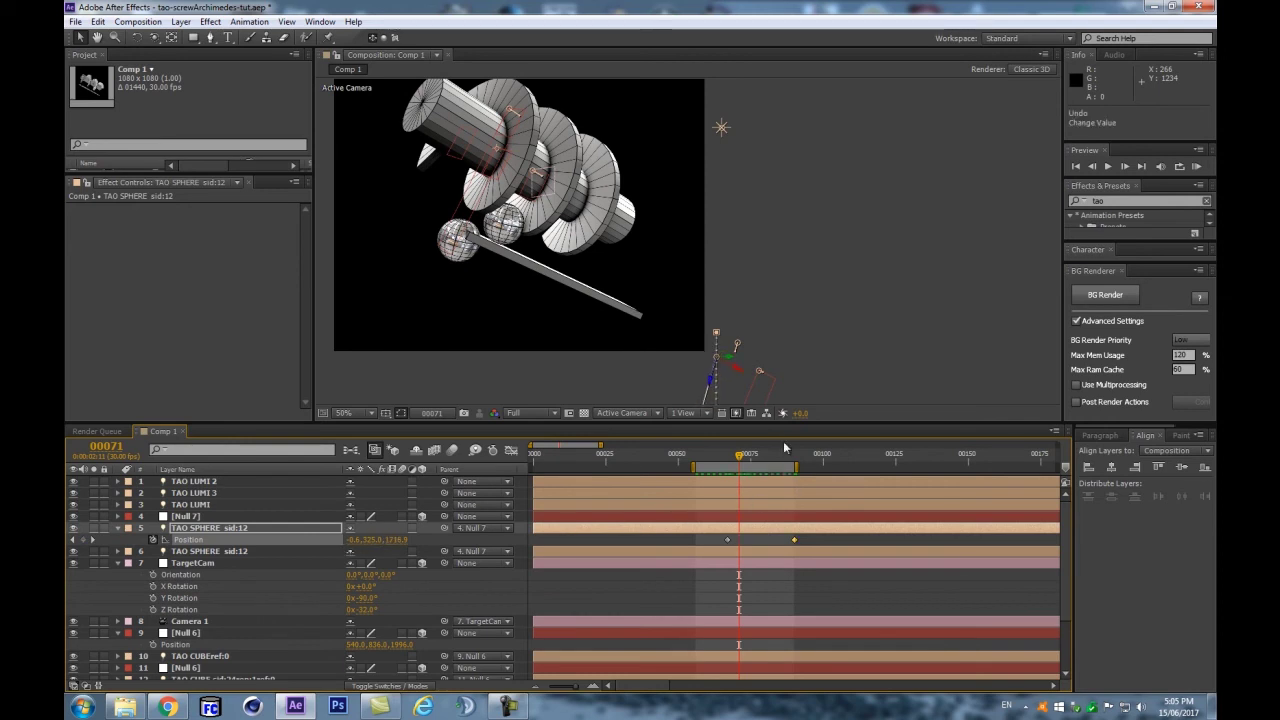
key(k)
click(389, 548)
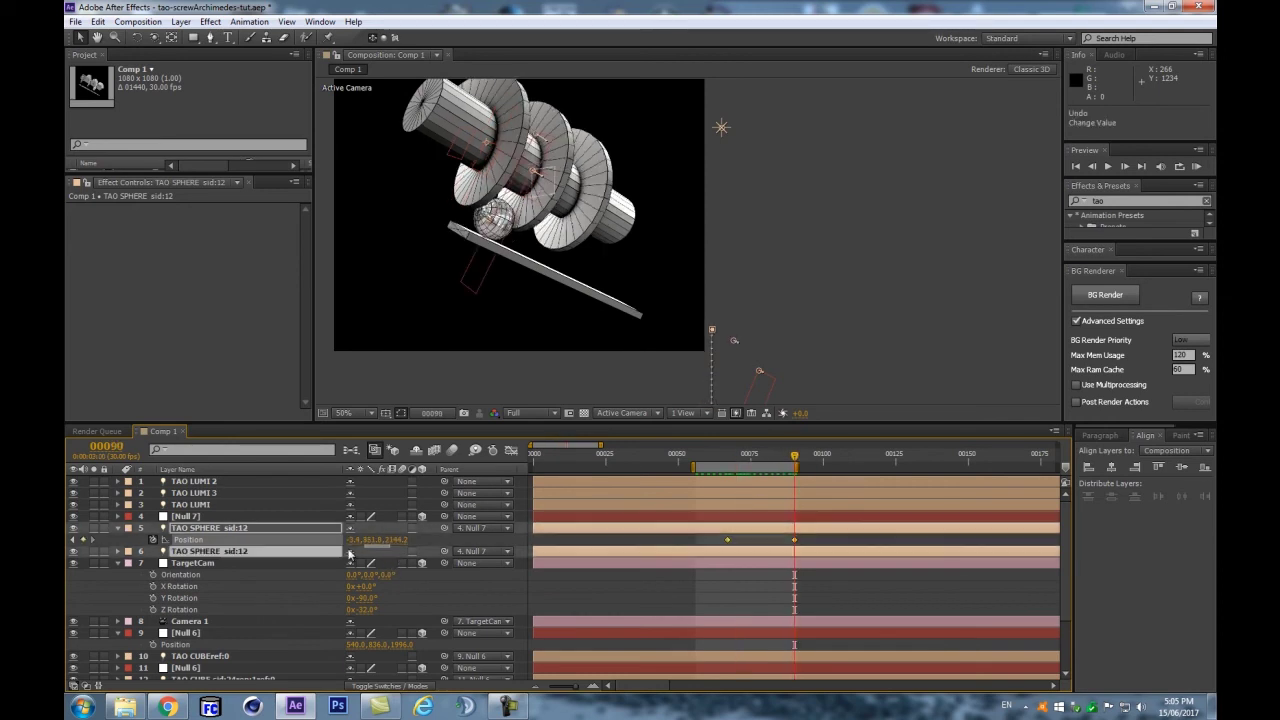
key(ctrl+z)
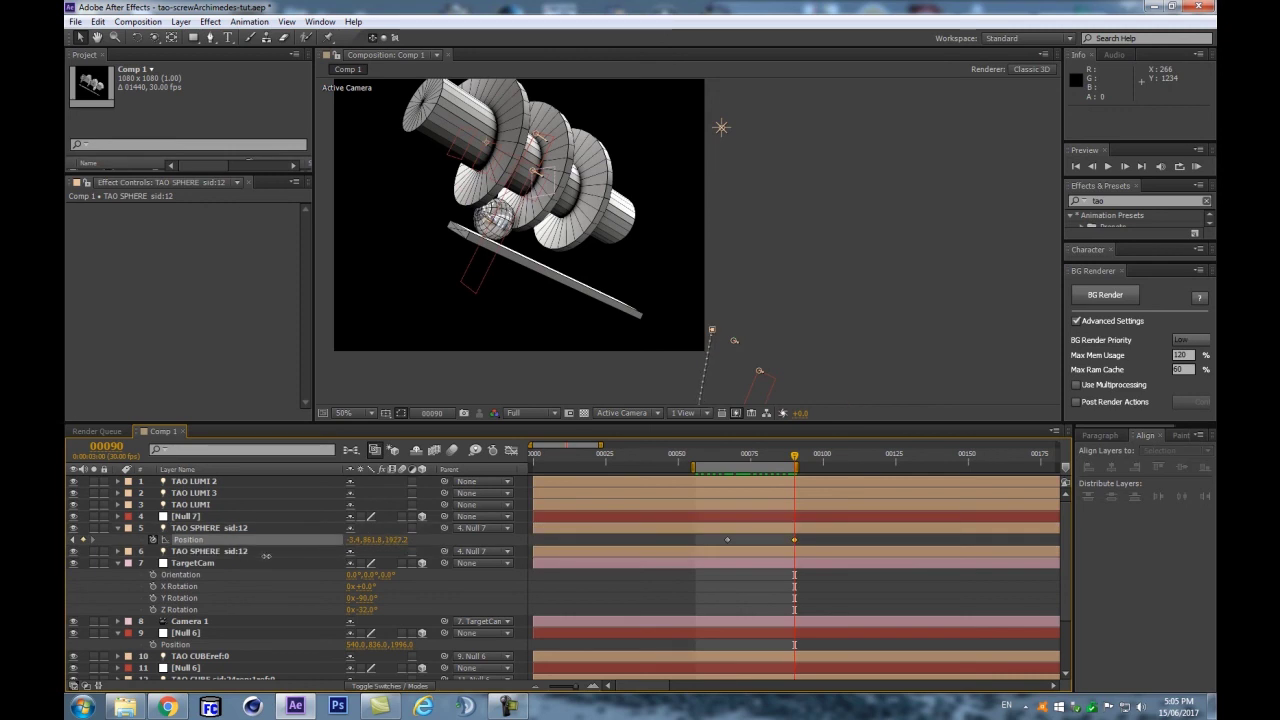
Step: Set the sphere's Z position at frame 90 to about 1870 and preview the drop
click(339, 531)
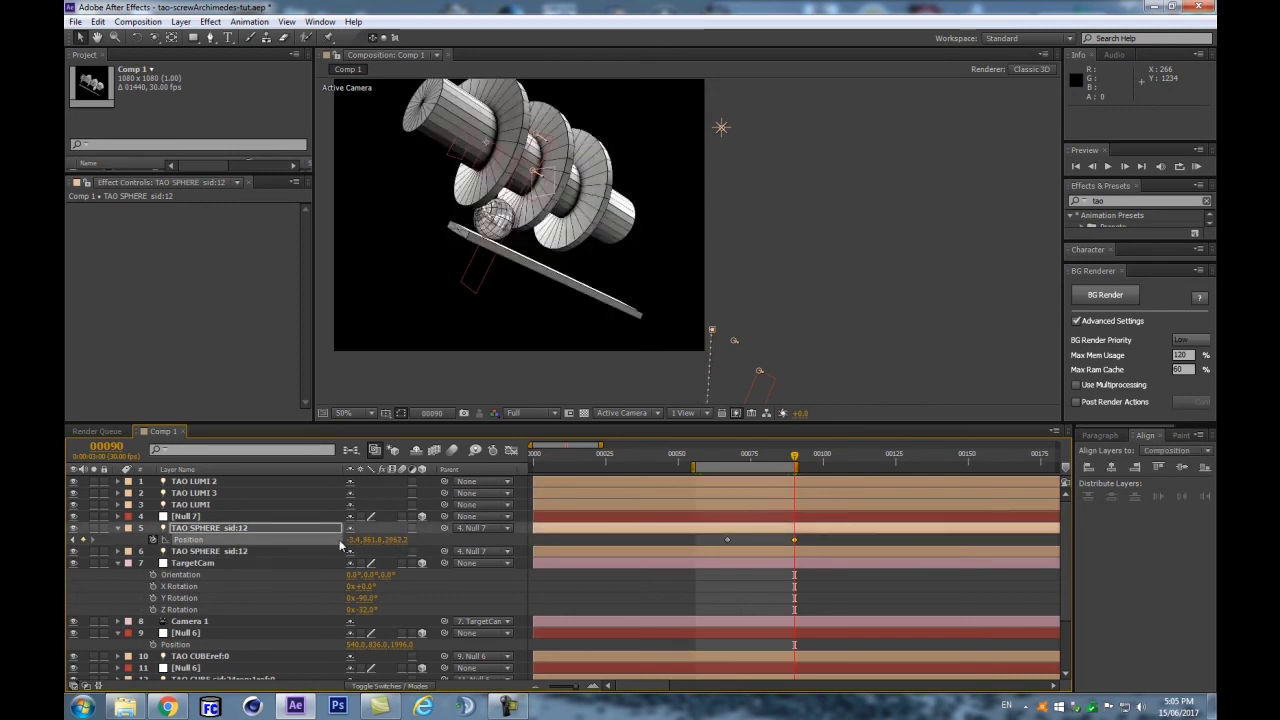
drag(716, 460, 797, 466)
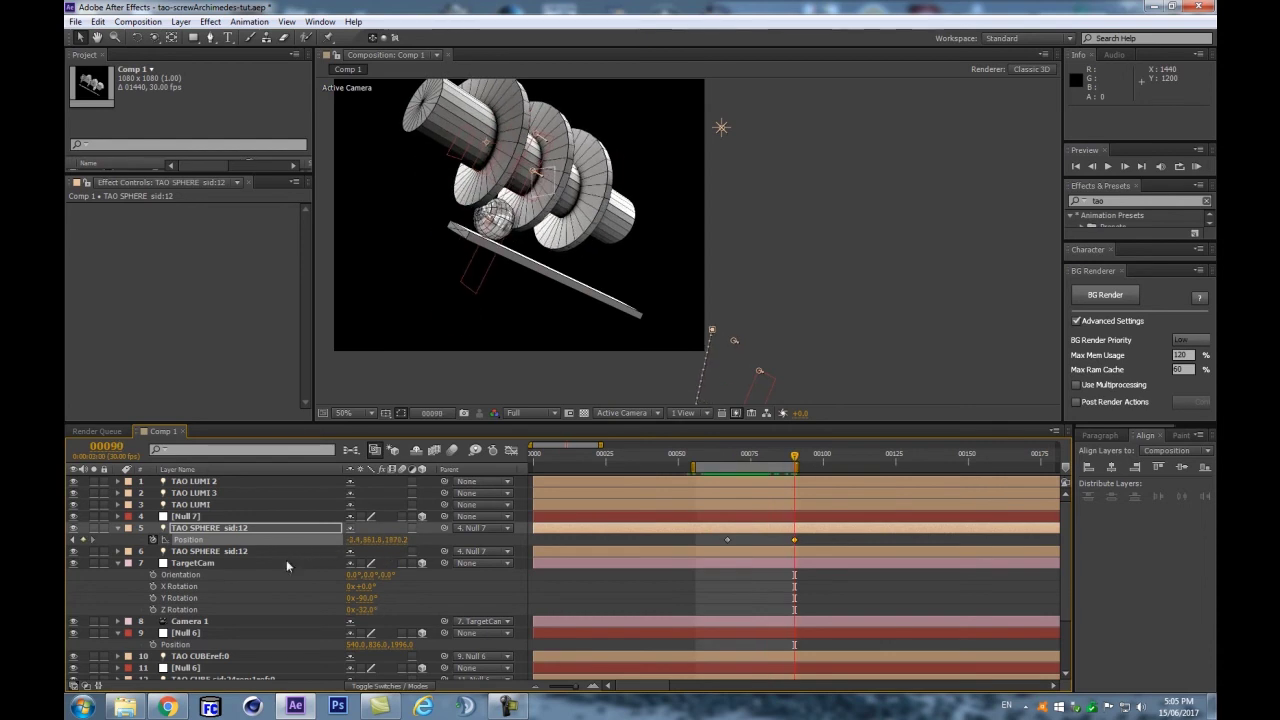
mouse_move(720, 464)
mouse_down()
mouse_move(757, 466)
mouse_move(699, 470)
mouse_up()
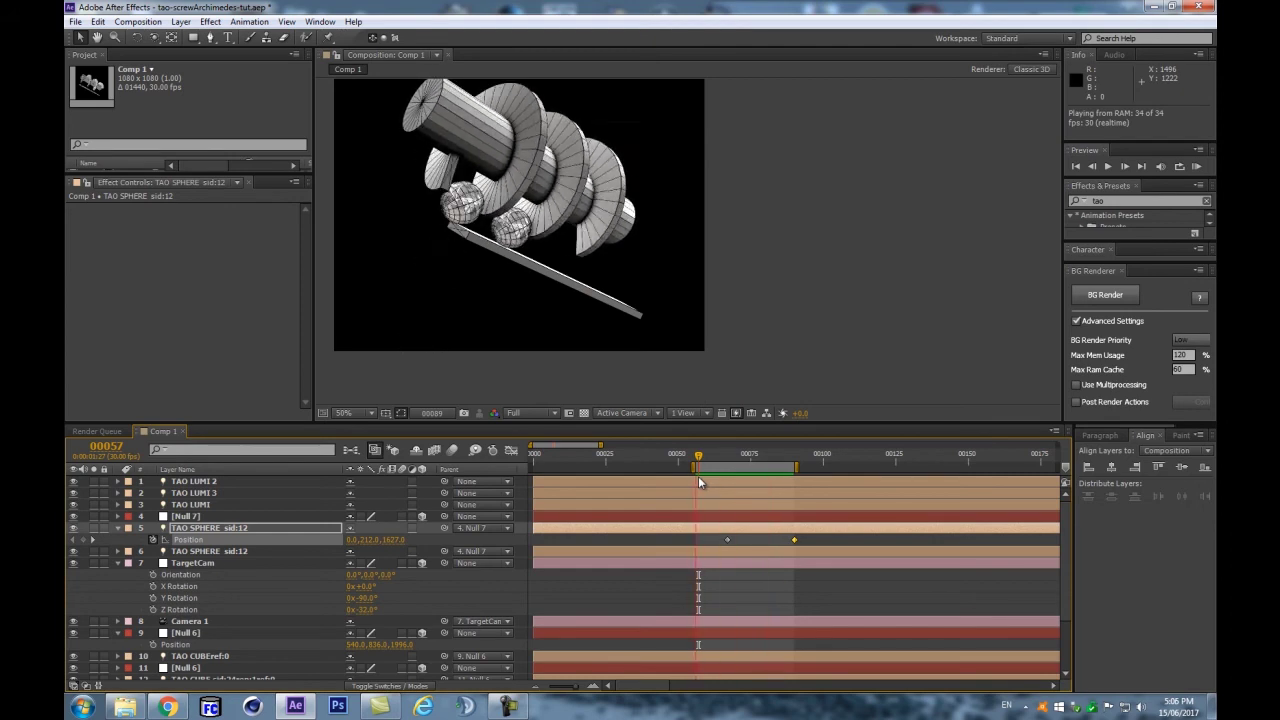
key(space)
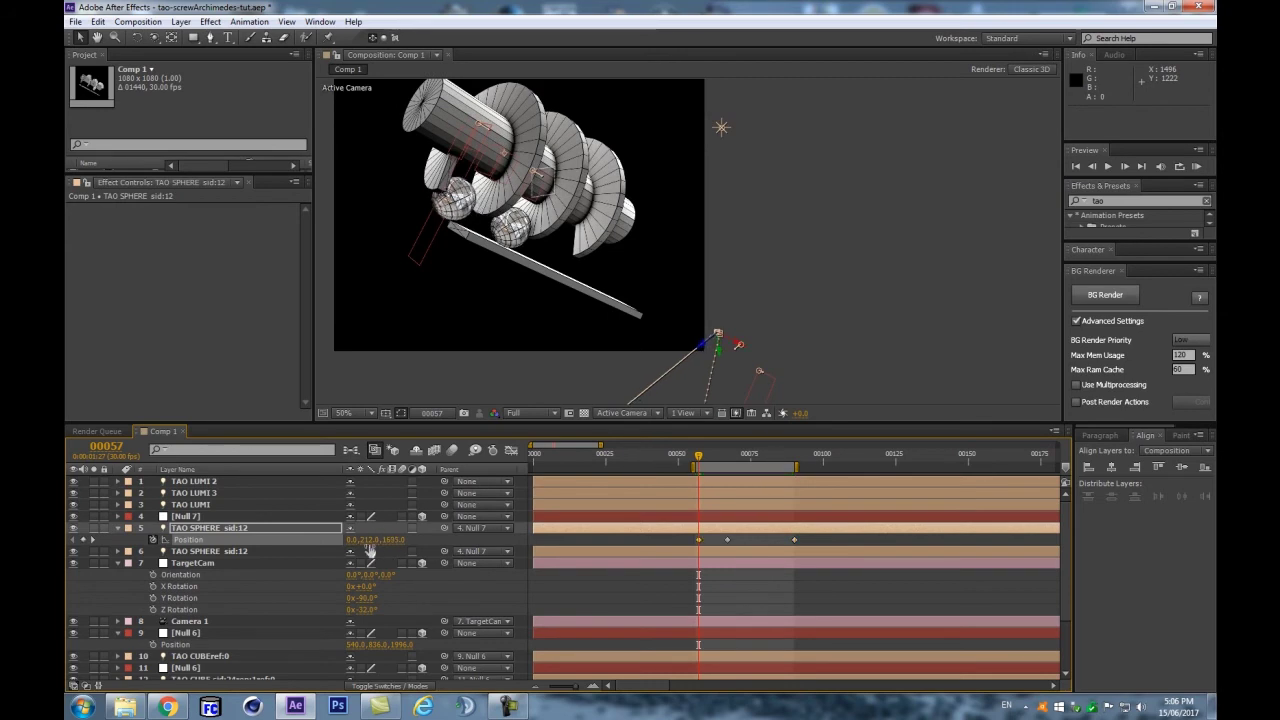
Step: Try a sphere position keyframe at frame 57 with Z about 1595, preview it and delete that keyframe
key(KP_0)
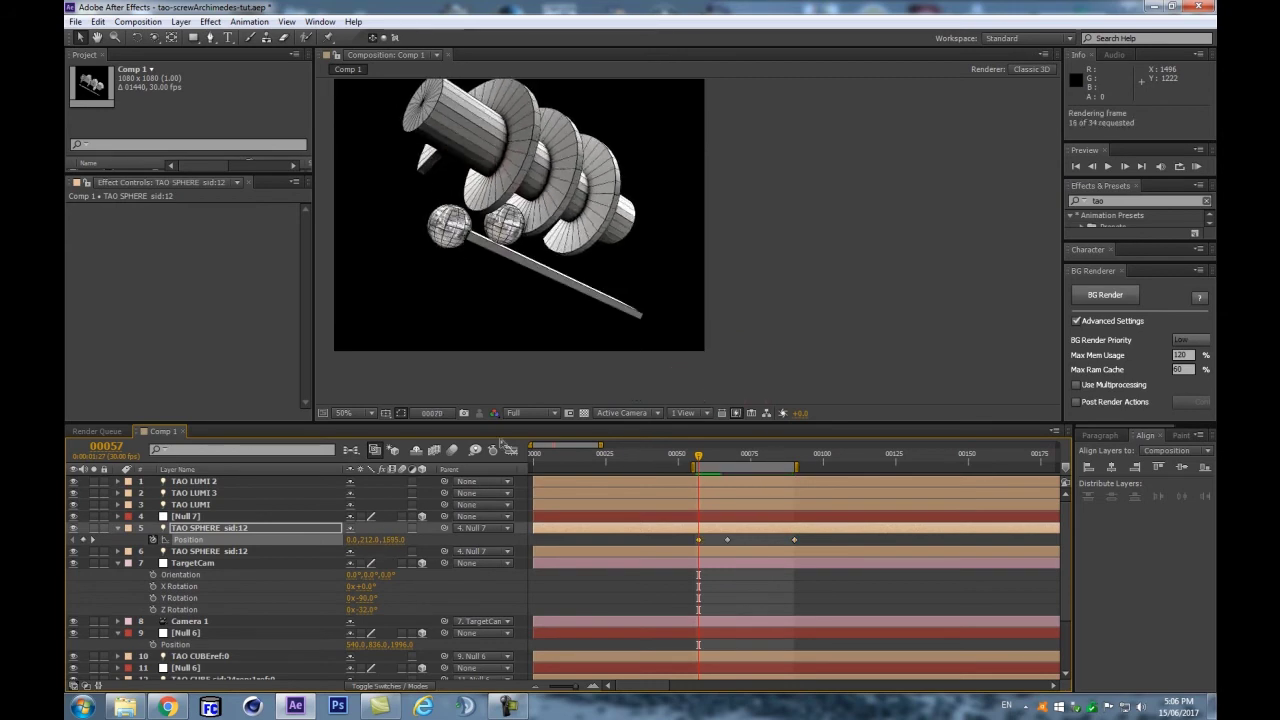
key(space)
key(Delete)
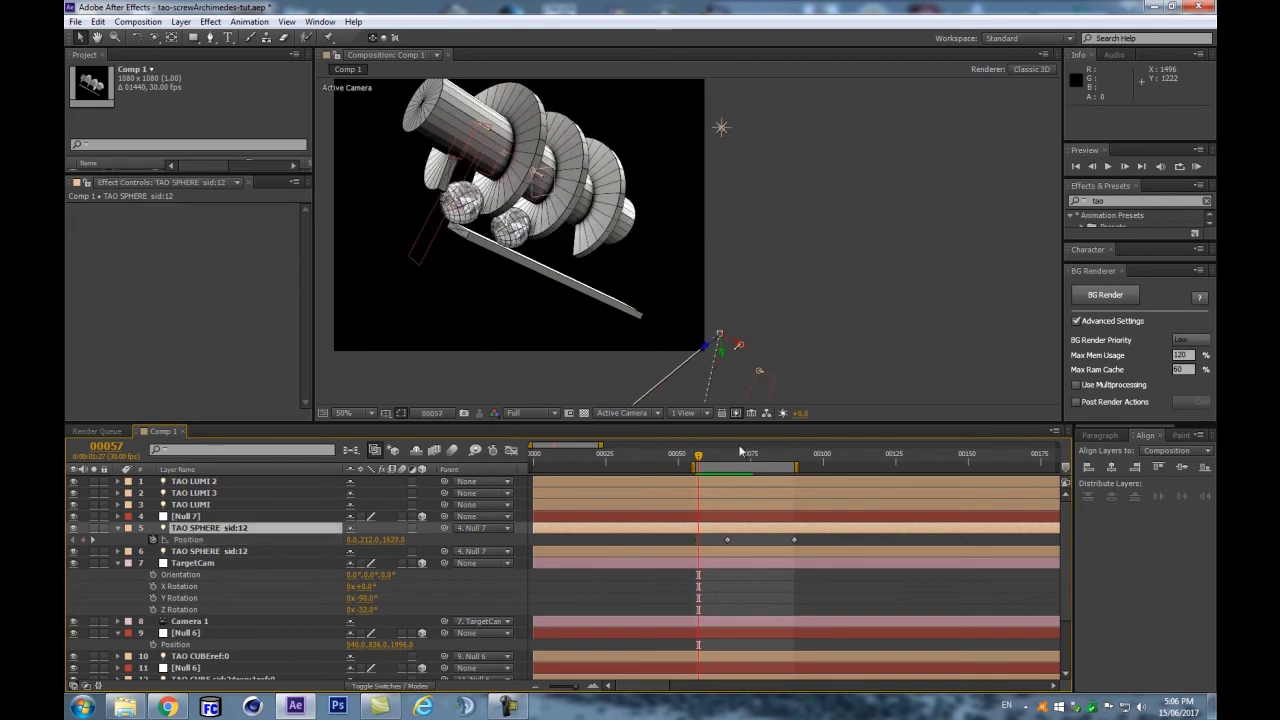
Step: Set the sphere's Z position at frame 90 to about 1836 and preview the drop
drag(722, 461, 797, 461)
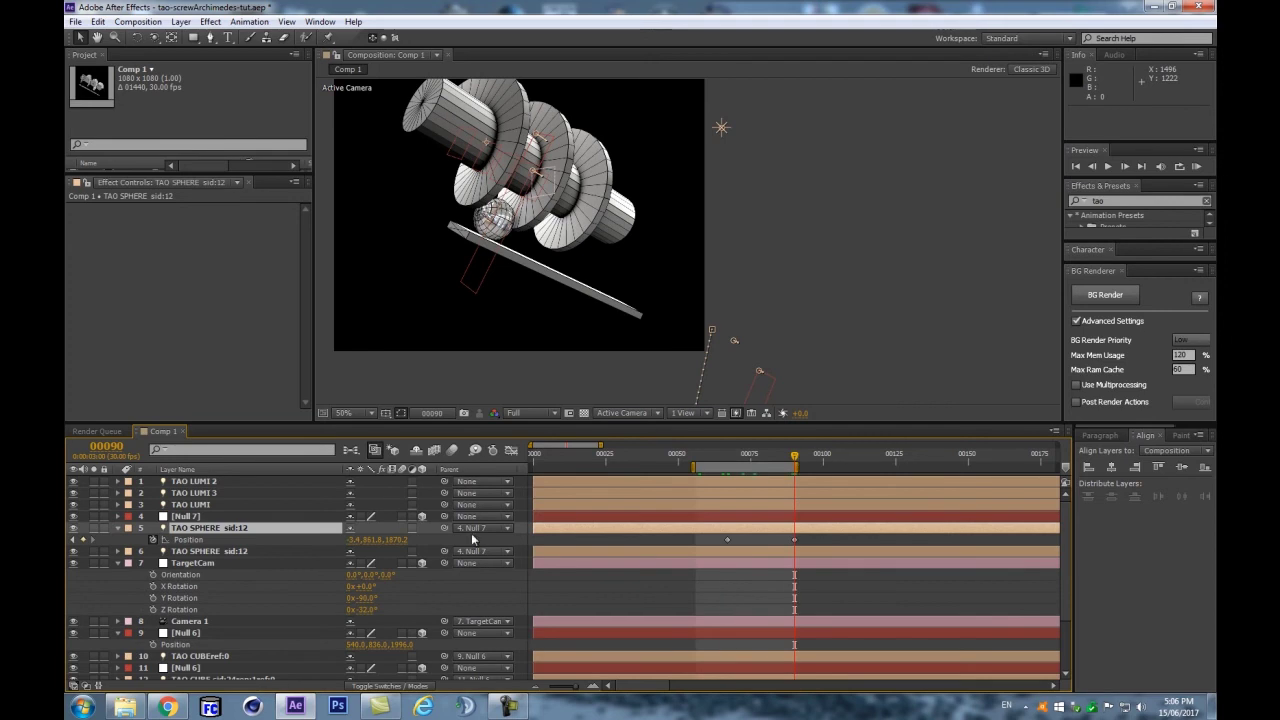
click(399, 545)
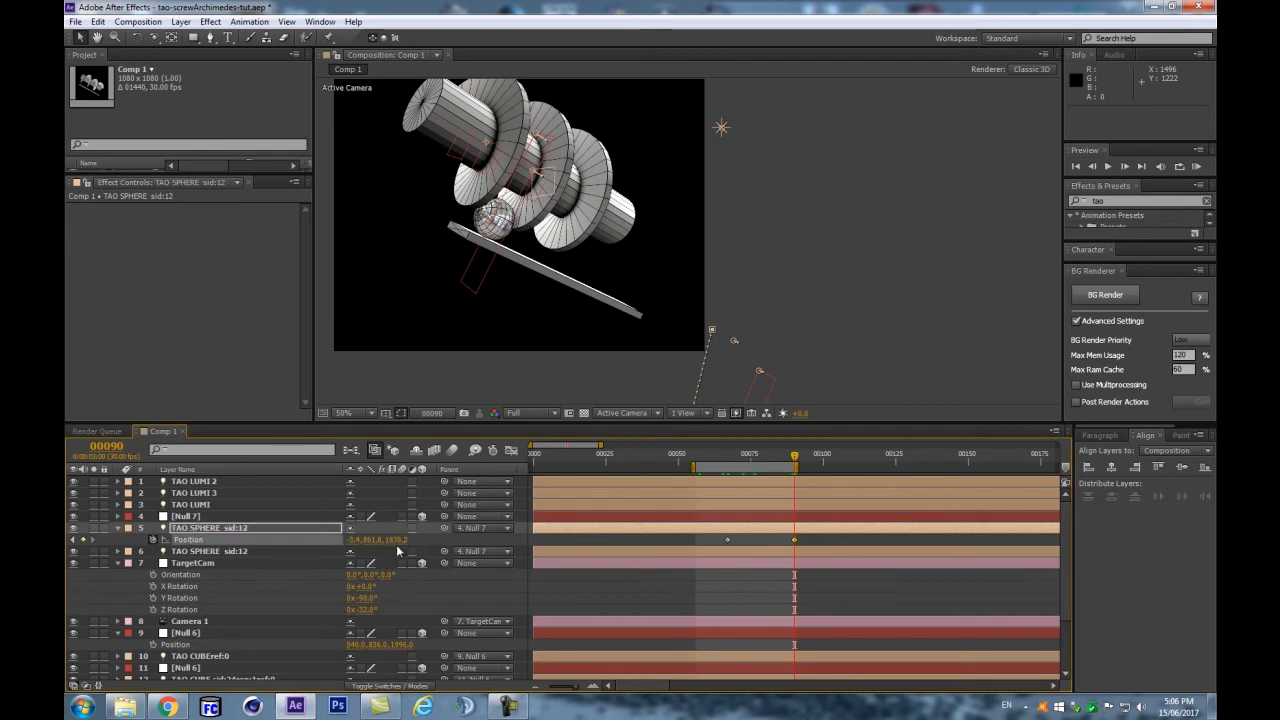
key(KP_0)
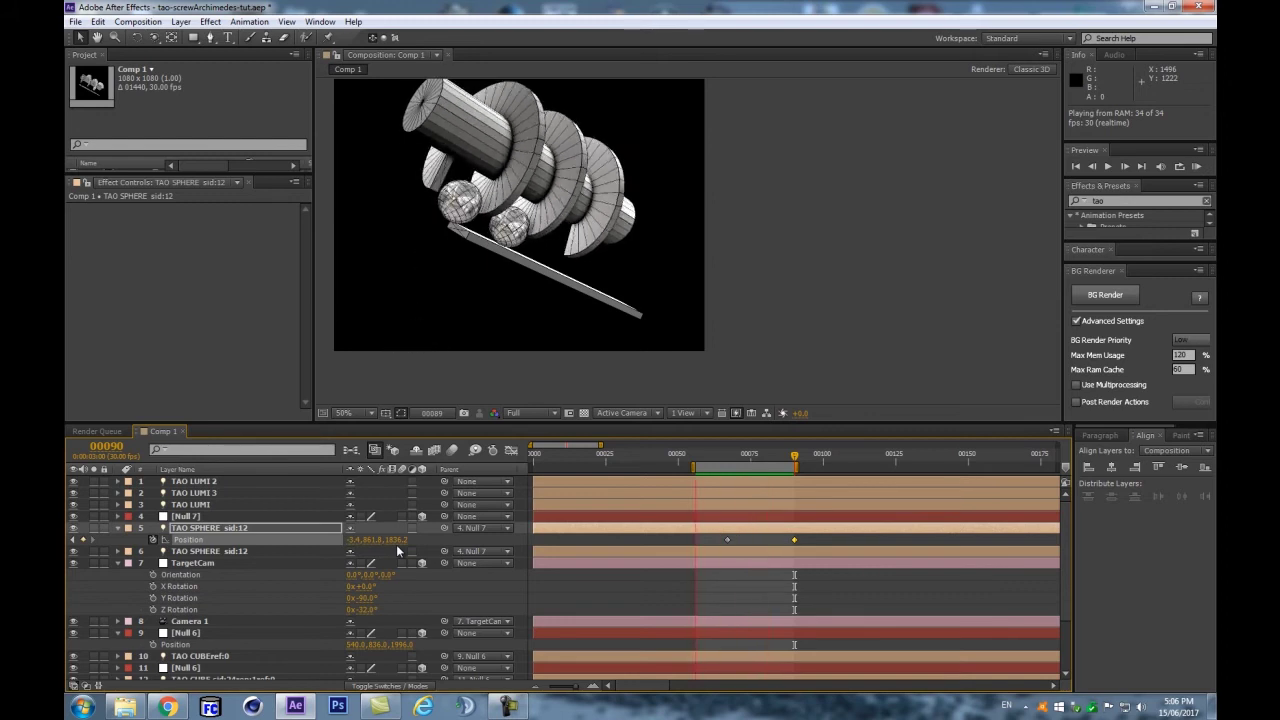
key(space)
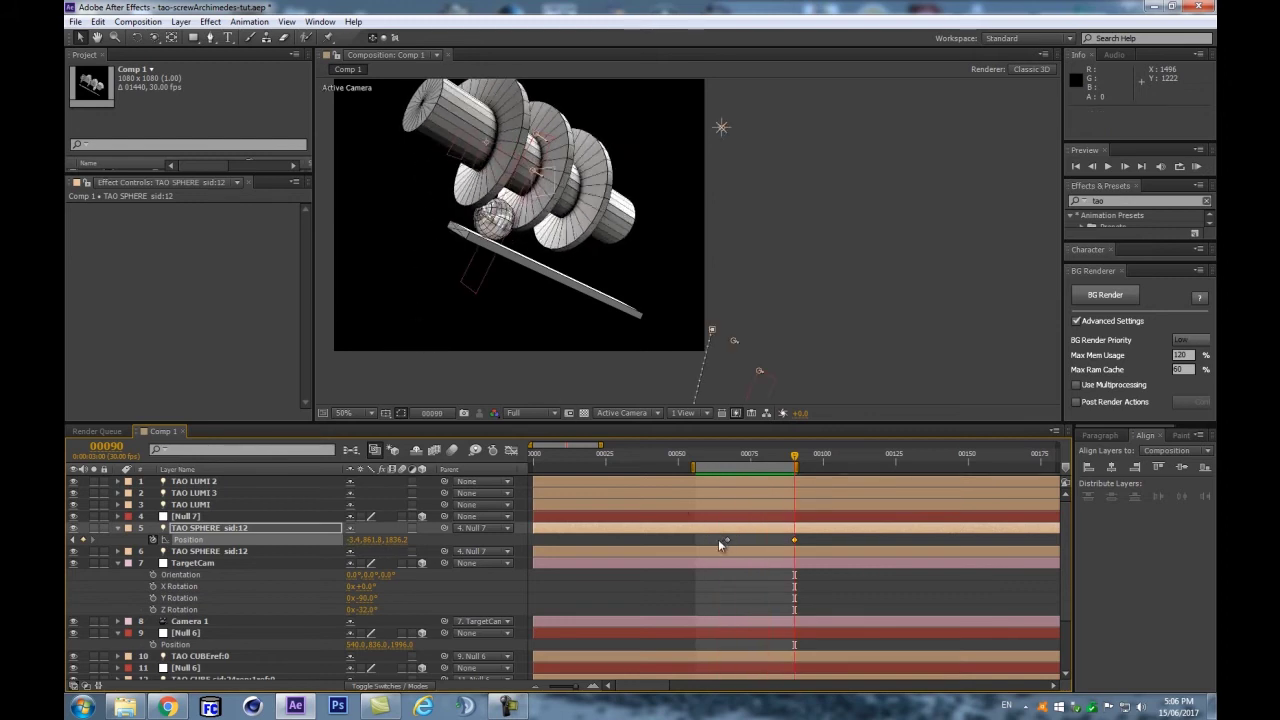
Step: Set the sphere's frame 67 position keyframe to Bezier spatial interpolation and pull its path handle to about X -44, Z 1598
drag(743, 457, 729, 486)
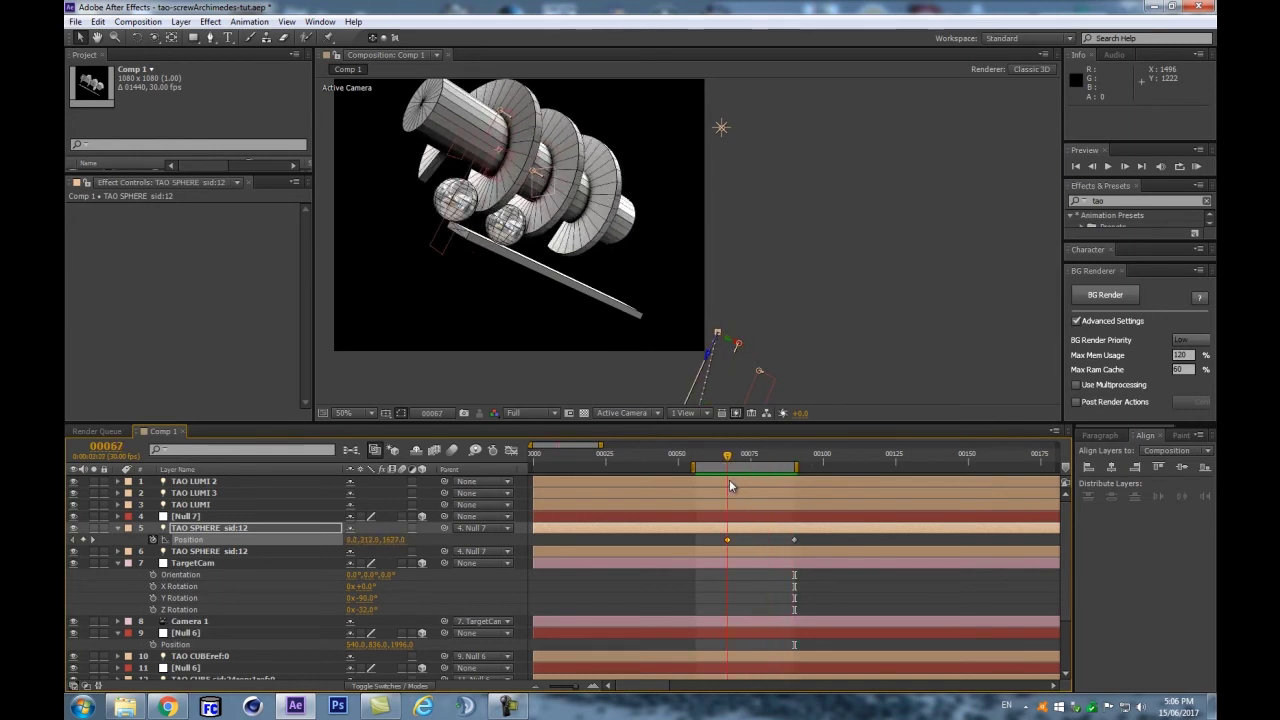
scroll(725, 364, up, 2)
scroll(725, 364, down, 1)
key(space)
drag(690, 336, 689, 113)
scroll(686, 241, down, 2)
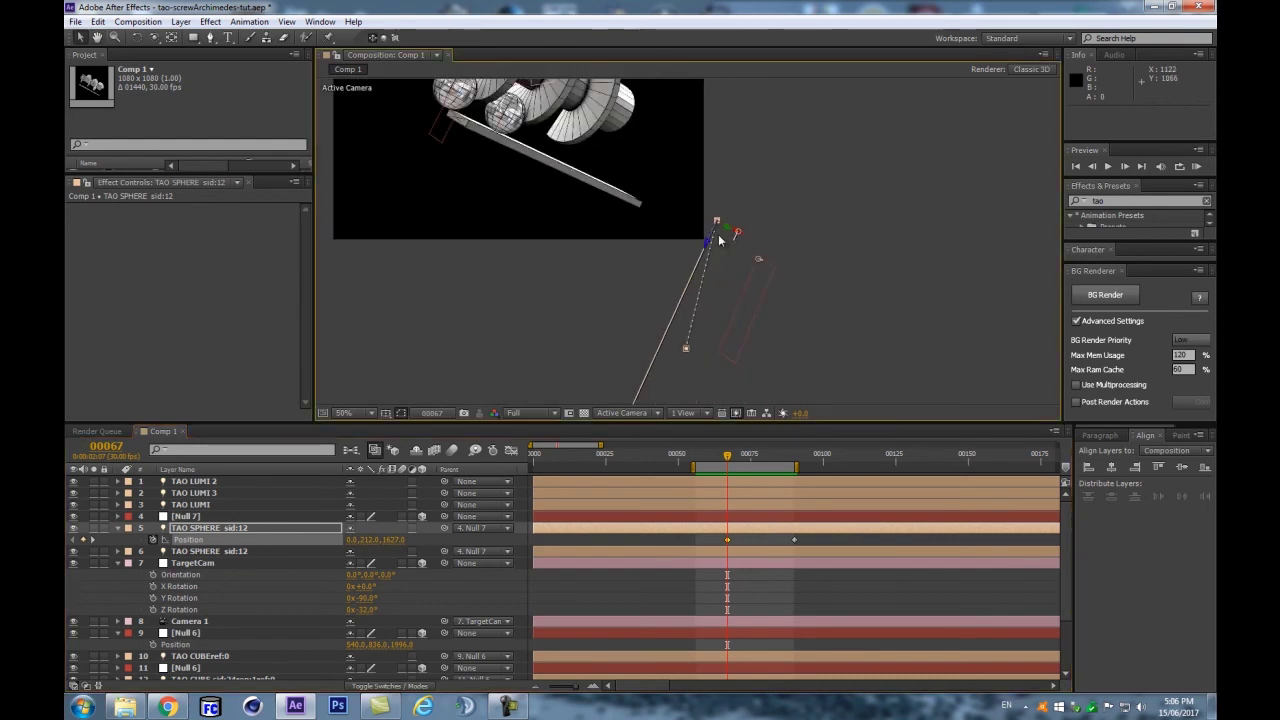
right_click(728, 539)
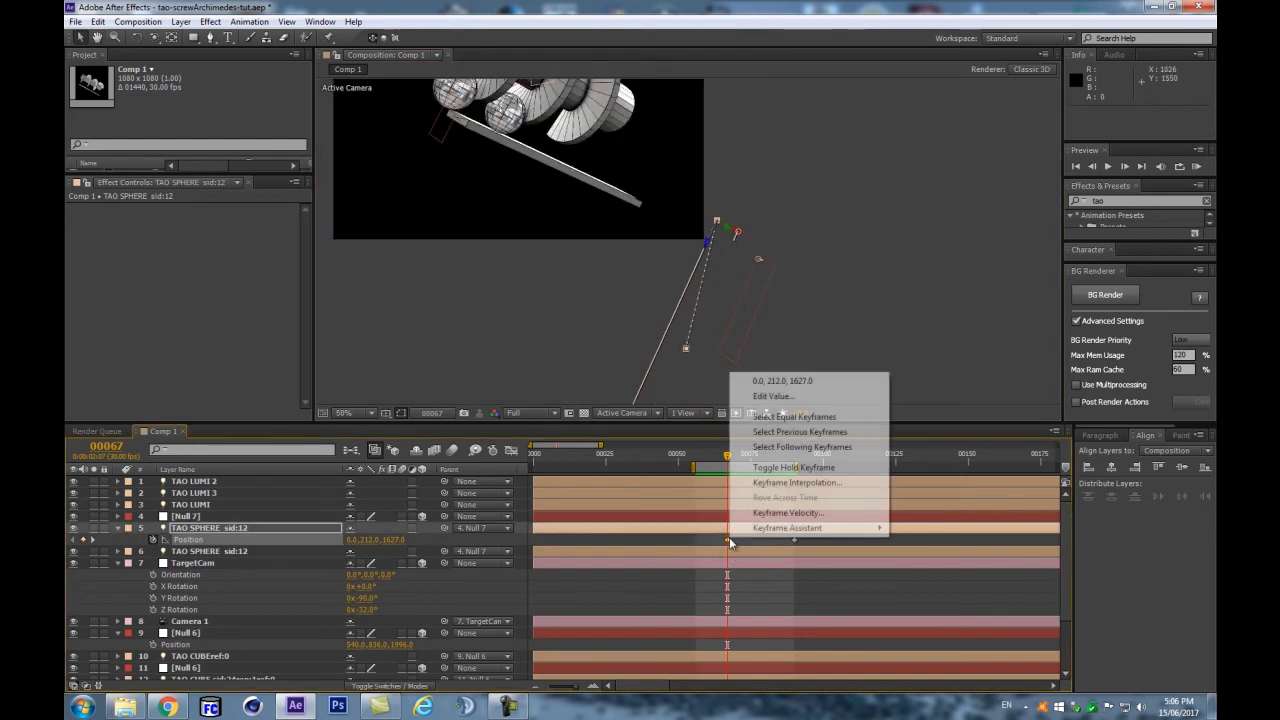
click(779, 484)
click(222, 75)
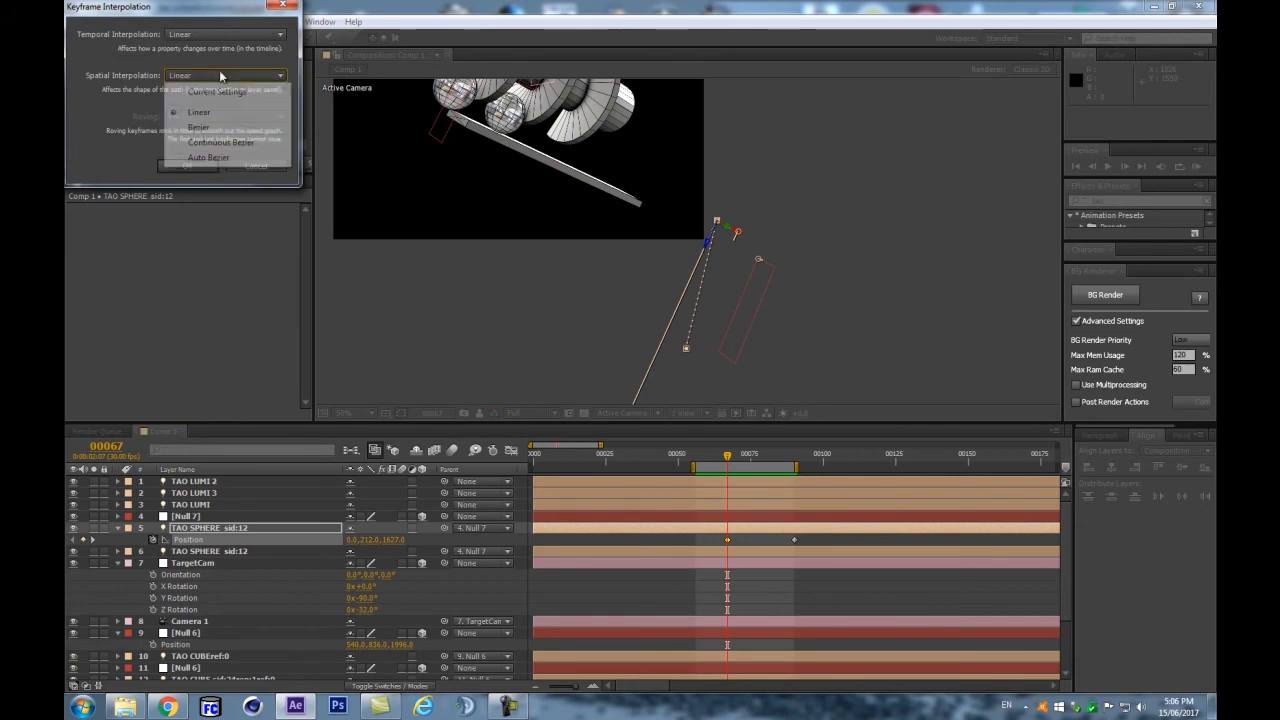
click(199, 127)
click(194, 170)
drag(709, 243, 700, 238)
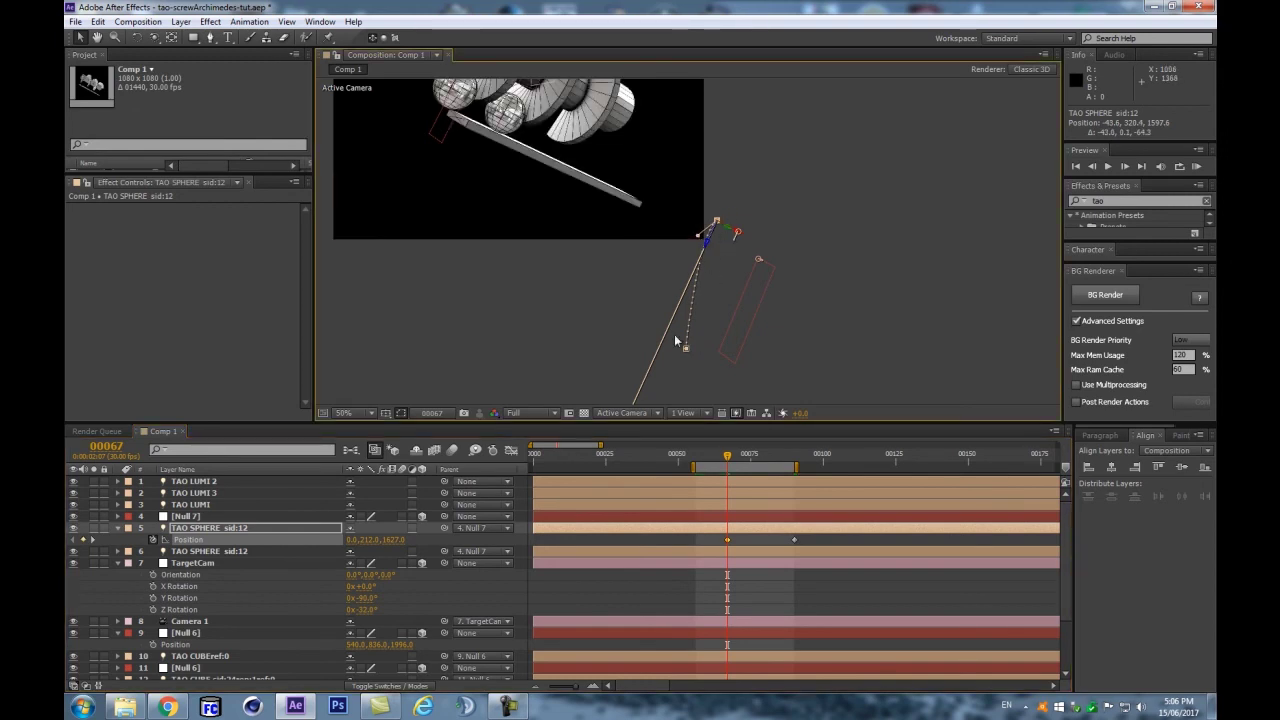
mouse_move(727, 457)
mouse_down()
mouse_move(742, 459)
mouse_move(665, 470)
mouse_move(762, 472)
mouse_move(728, 478)
mouse_up()
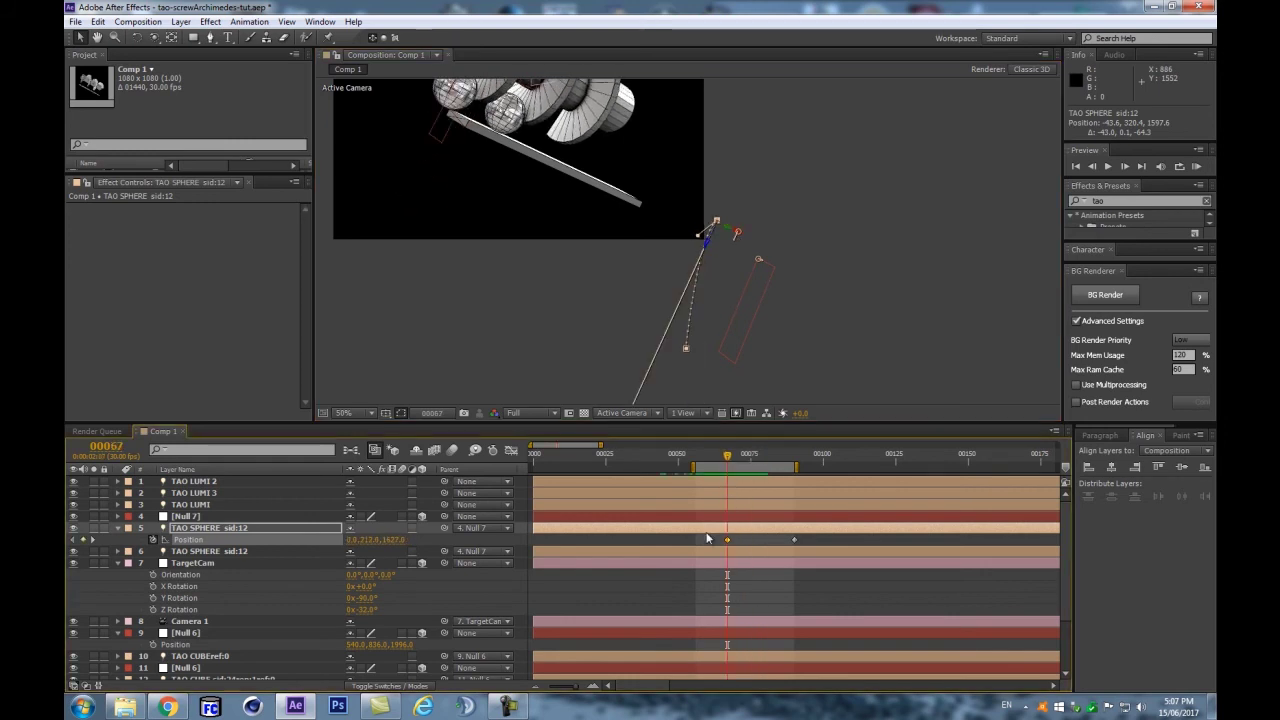
Step: Apply Easy Ease to the sphere's position keyframes at frames 67 and 90 and preview the drop
drag(808, 541, 812, 548)
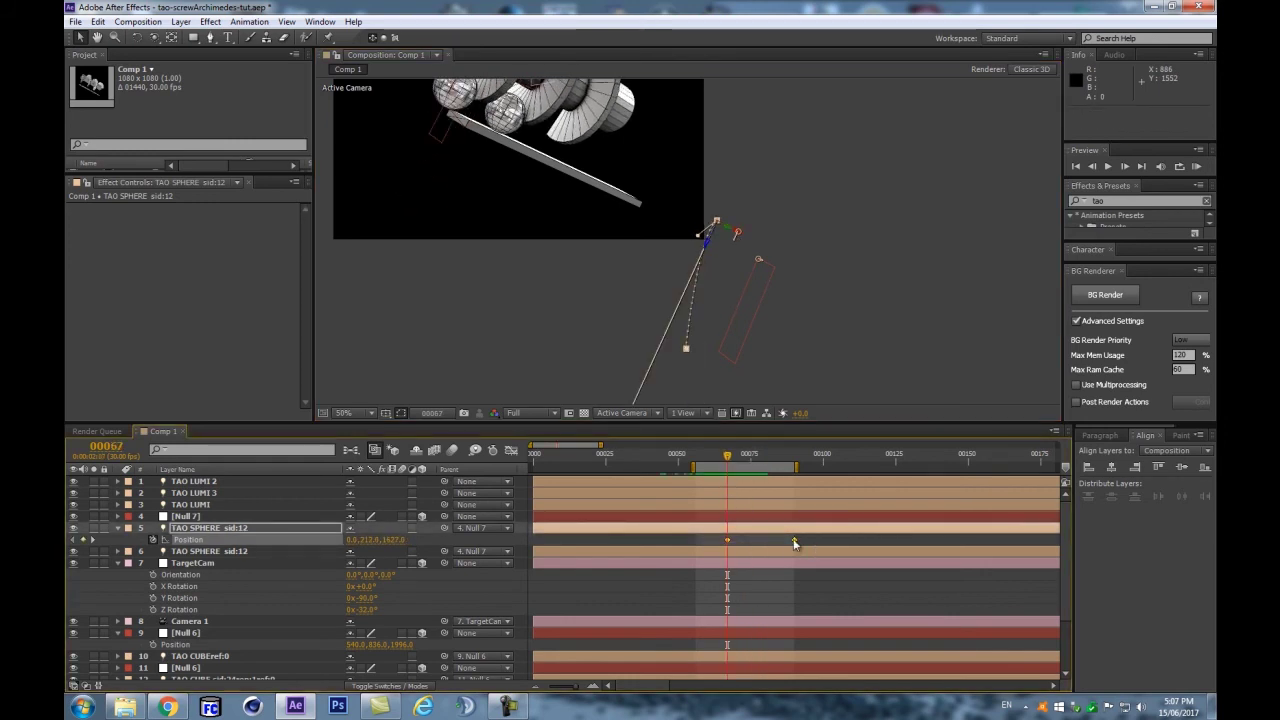
right_click(794, 542)
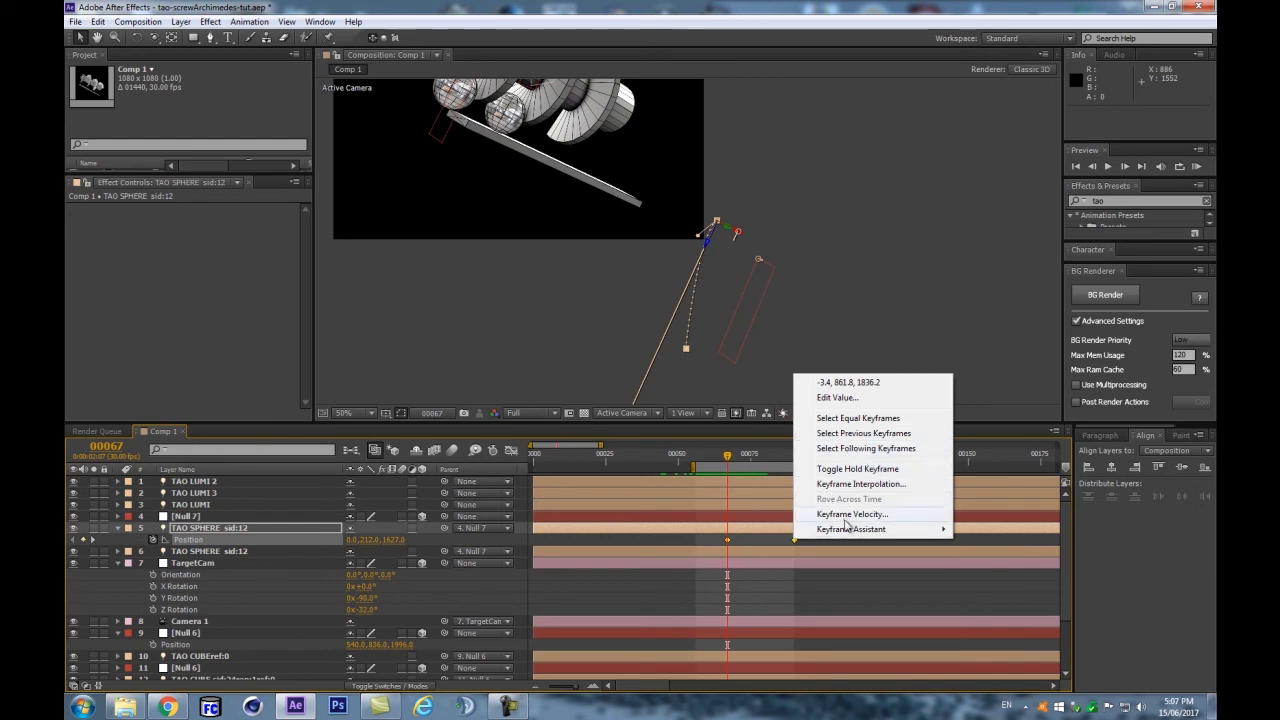
mouse_move(850, 529)
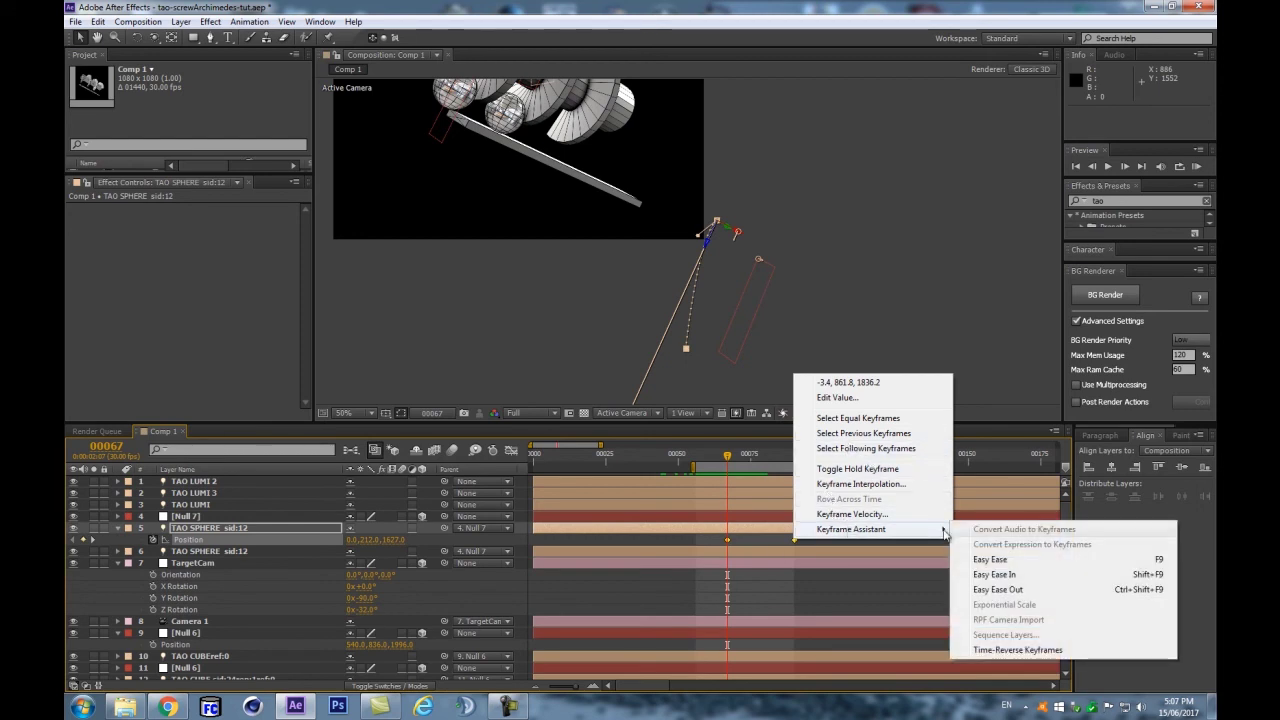
click(992, 575)
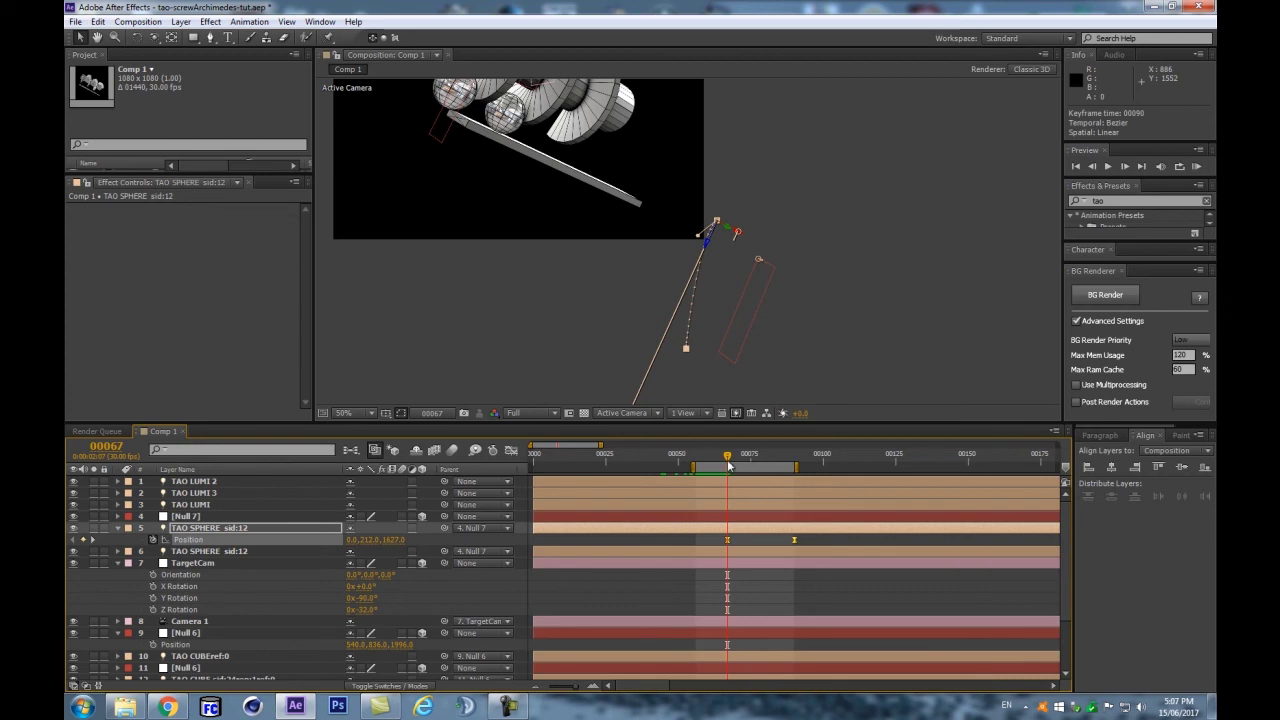
key(KP_0)
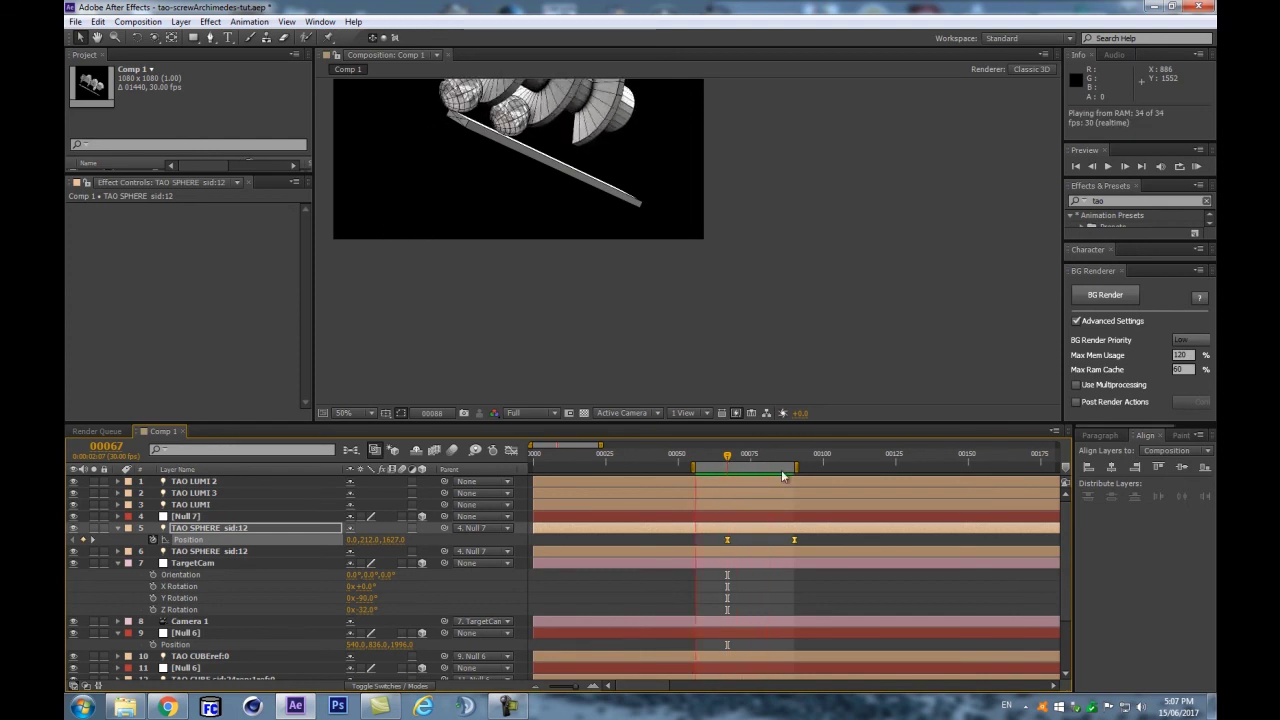
key(space)
Step: Reshape the sphere's position speed graph so its speed rises steeply from frame 67 to frame 90, and preview the drop
click(731, 541)
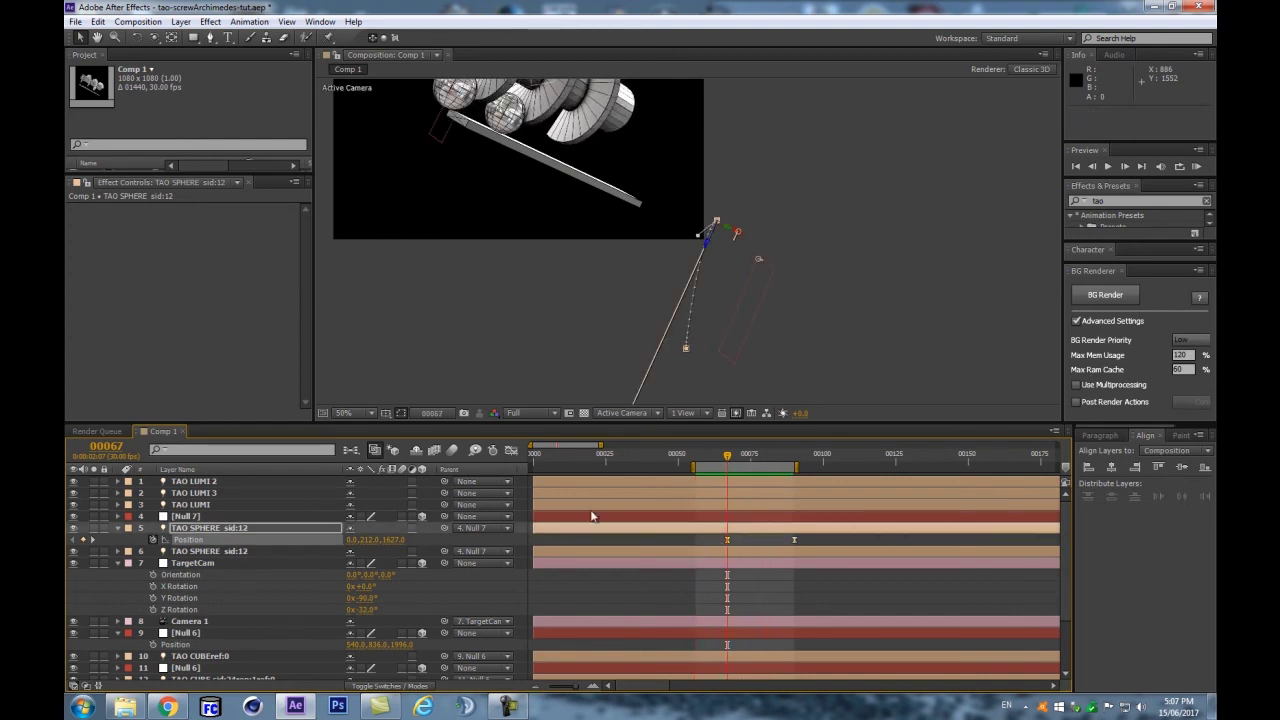
click(510, 451)
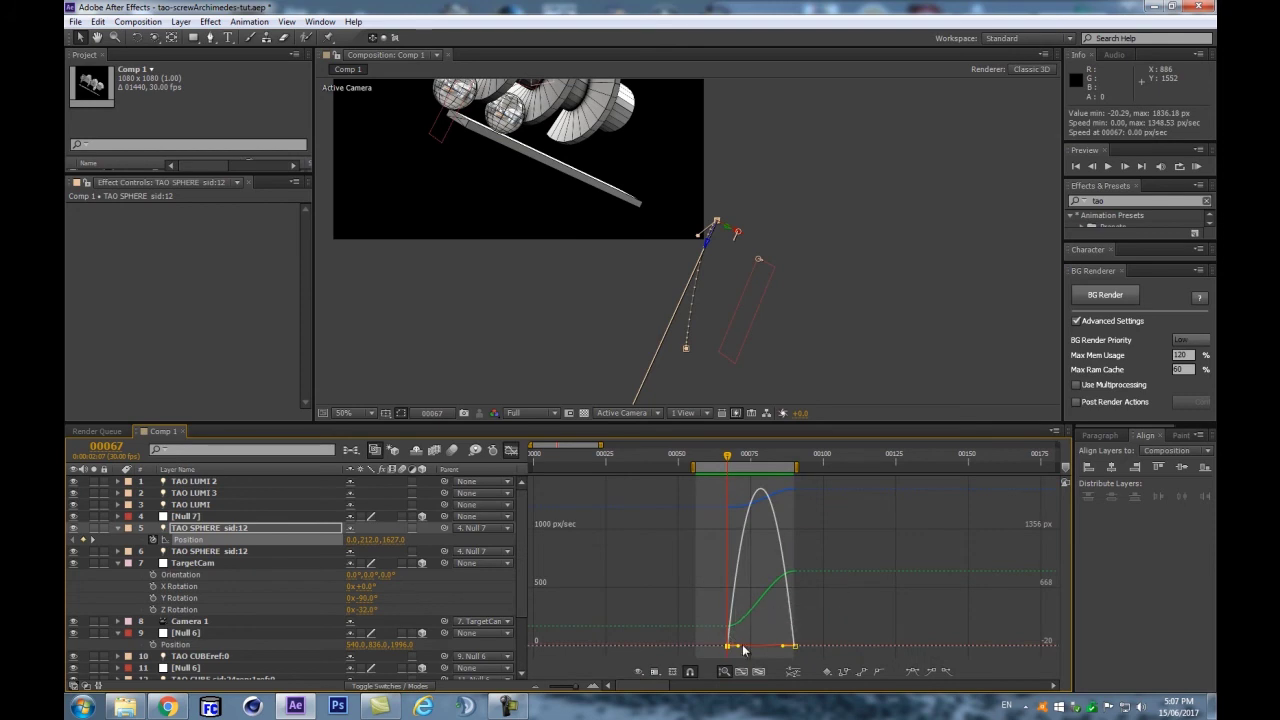
drag(784, 647, 810, 640)
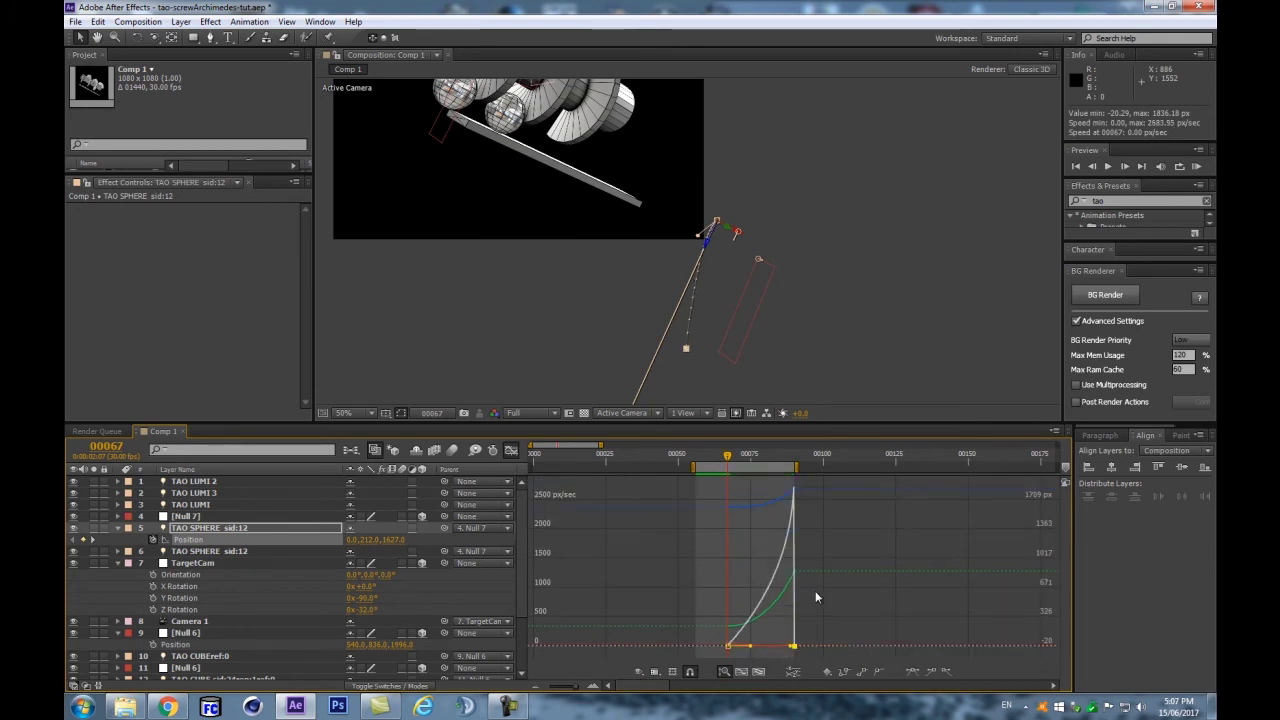
key(space)
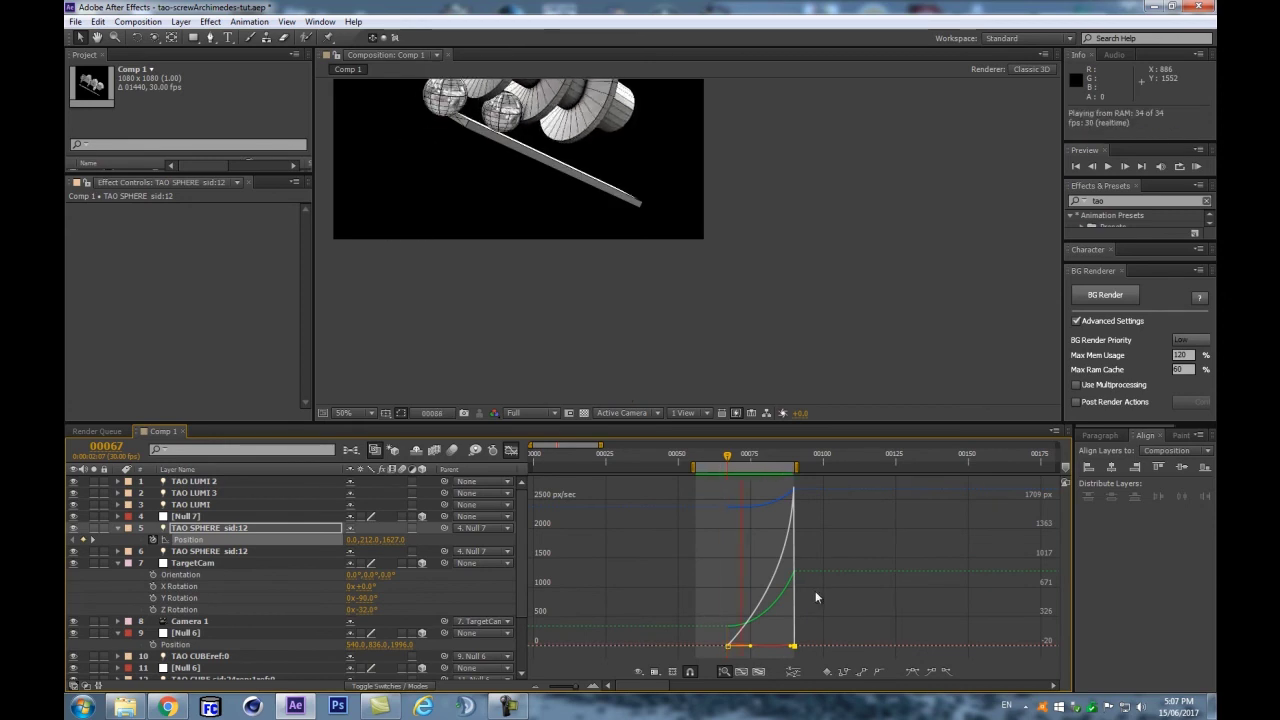
key(space)
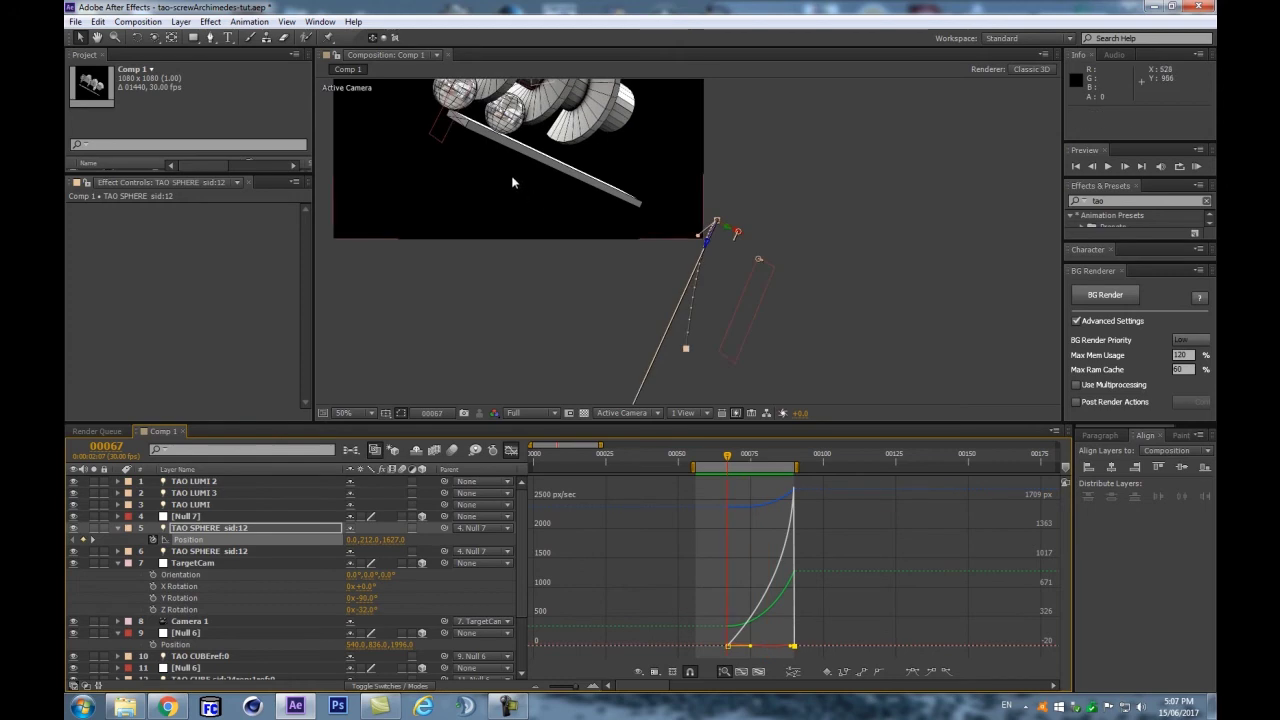
key(space)
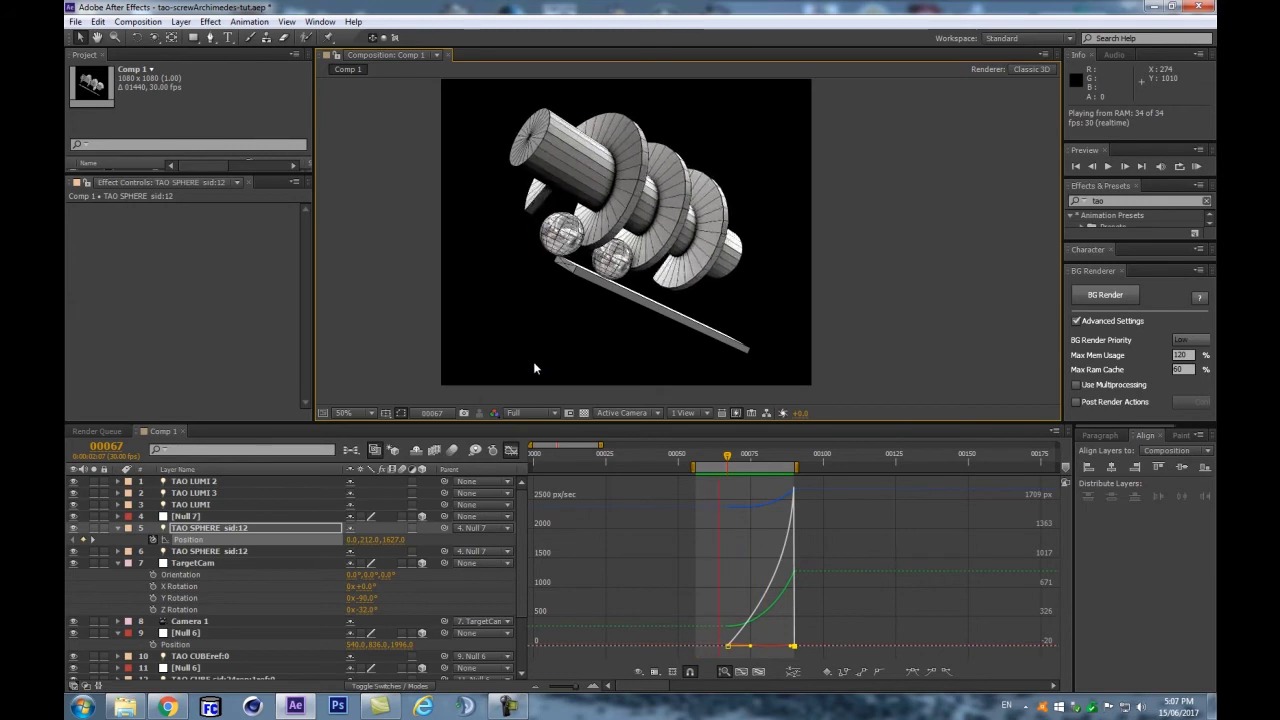
key(space)
Step: Collapse the properties of all layers, close the Graph Editor and return to frame 0
key(ctrl+a)
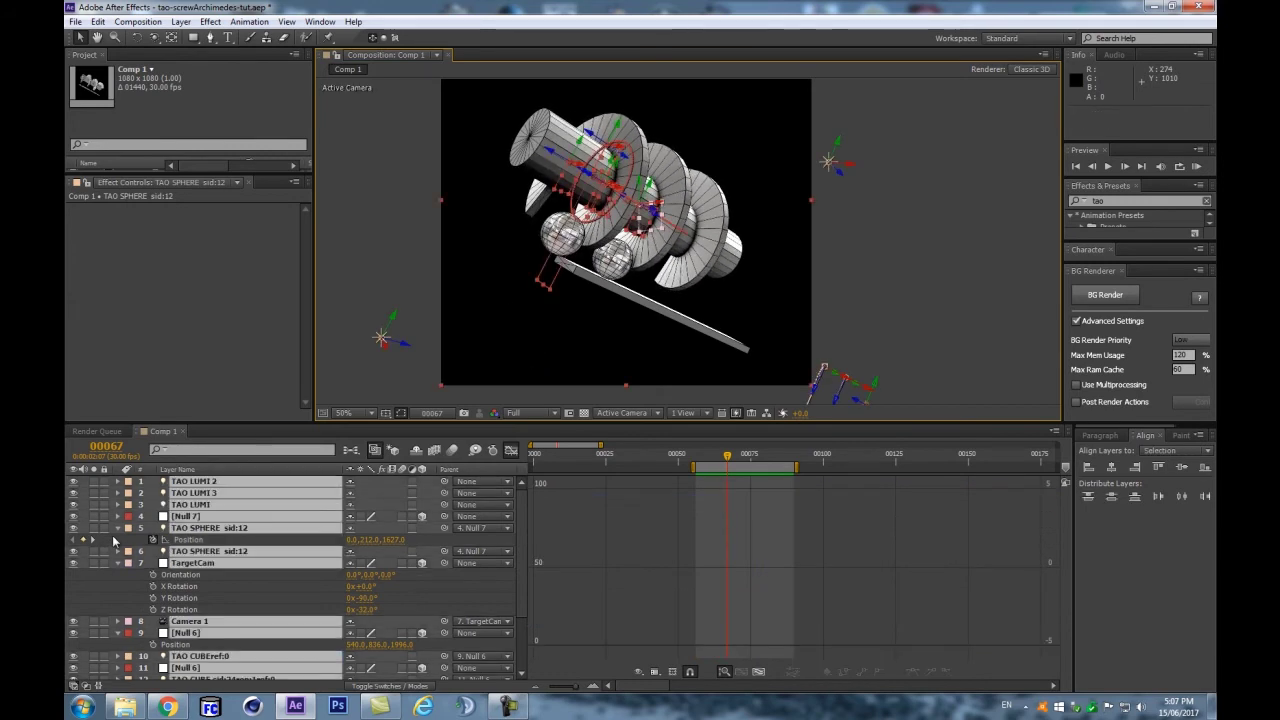
click(117, 529)
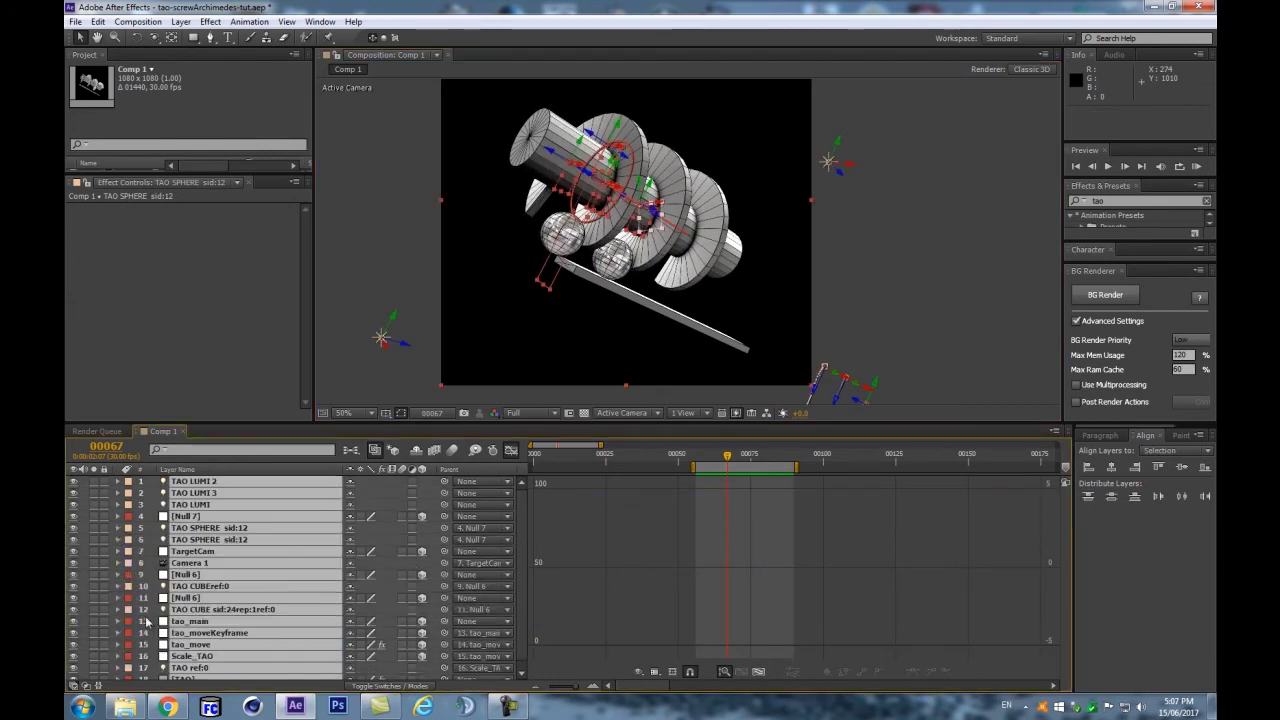
click(511, 451)
key(Home)
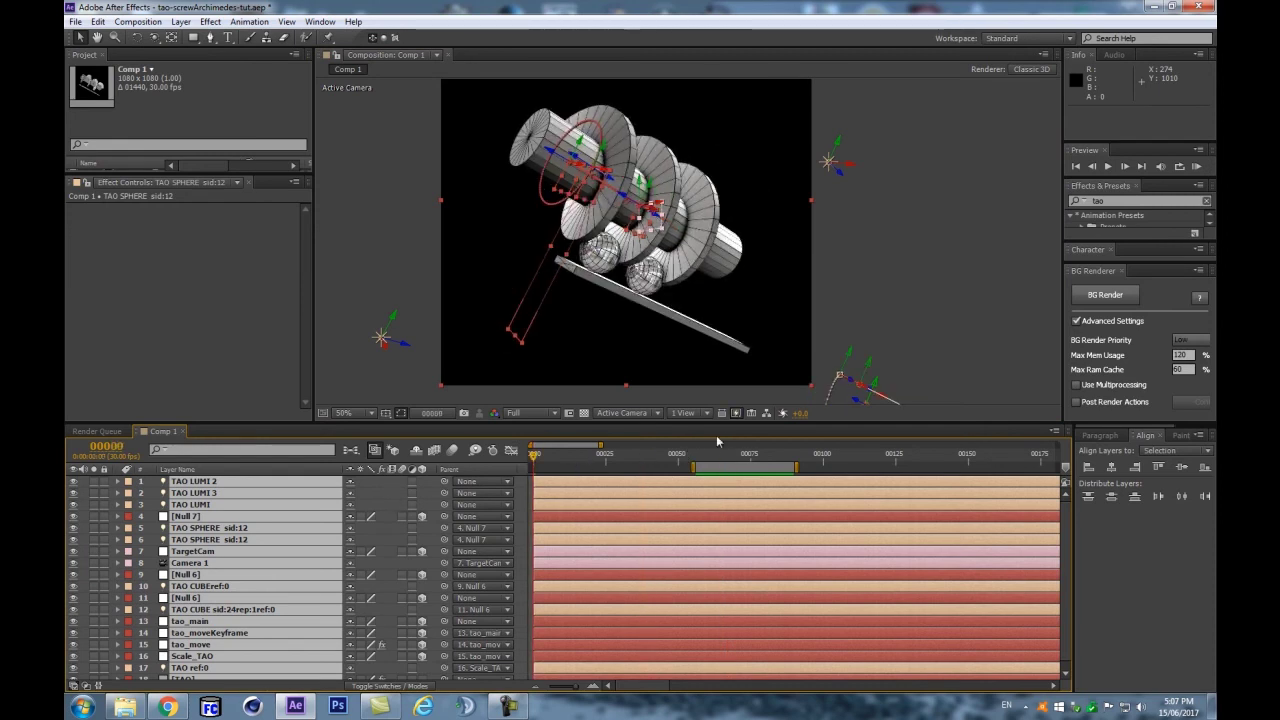
Step: Extend the work area to cover frames 0 to 89, deselect all layers and save the project from frame 0
drag(690, 466, 795, 460)
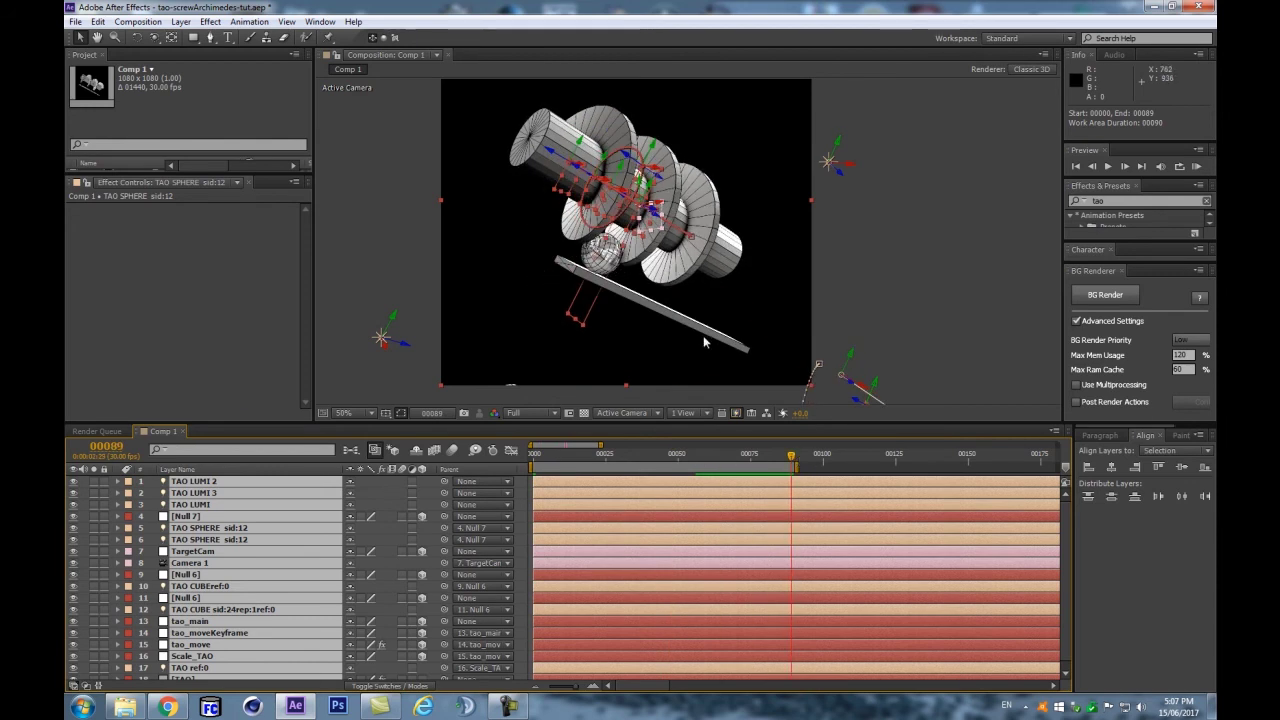
key(F2)
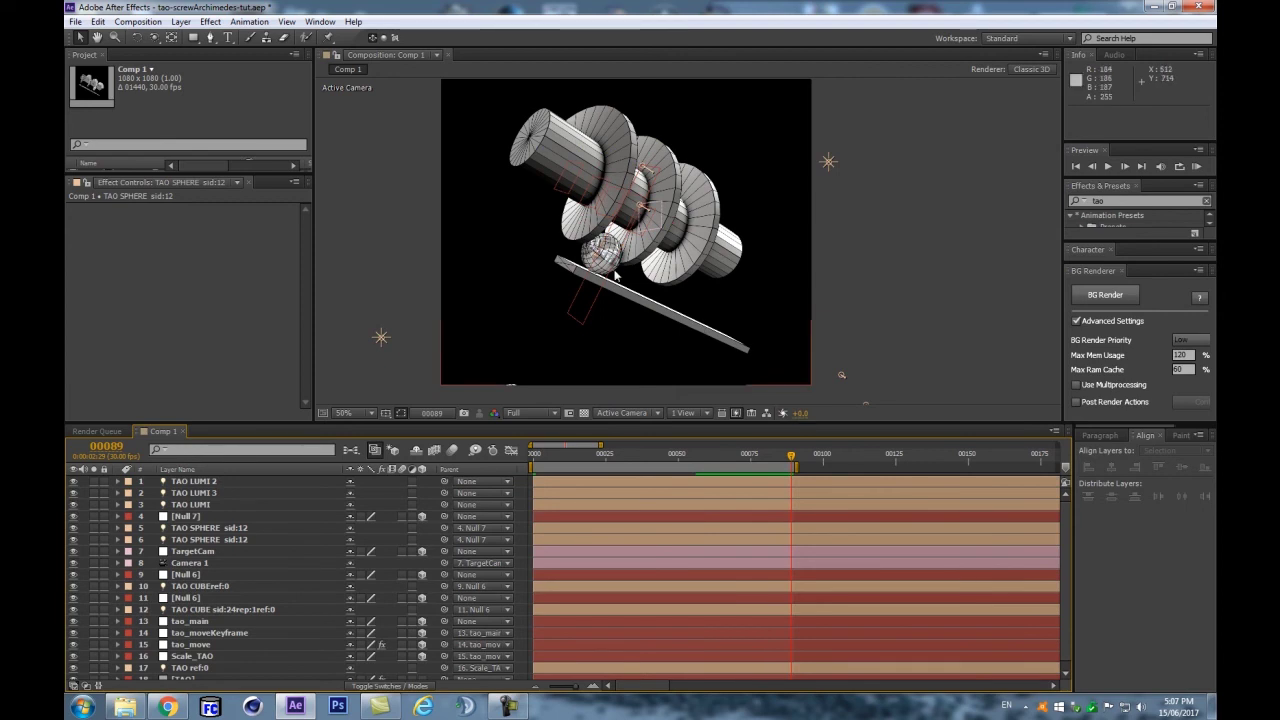
drag(548, 458, 501, 466)
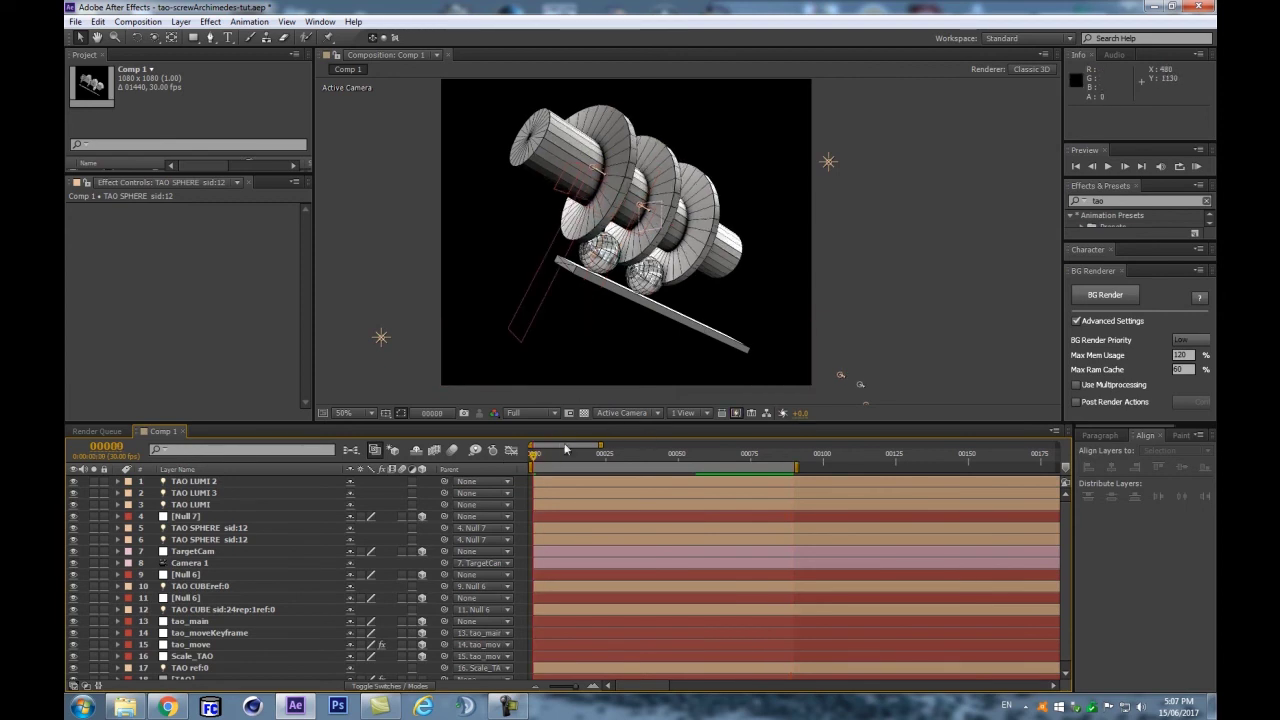
mouse_move(535, 455)
mouse_down()
mouse_move(814, 471)
mouse_move(530, 474)
mouse_up()
key(ctrl+s)
Step: Duplicate the lower TAO SPHERE sid:12 layer, rename the copy TAO SPHERE sid:12, then delete it
click(222, 529)
click(224, 541)
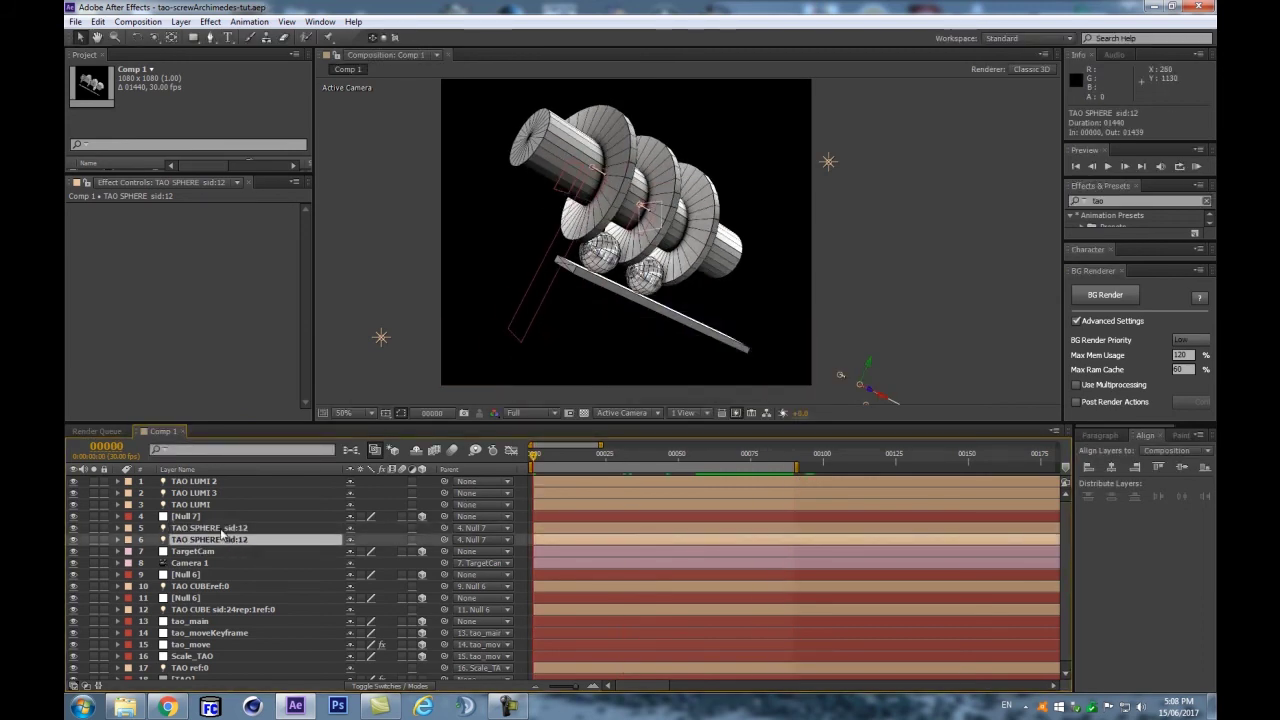
scroll(860, 288, down, 1)
scroll(862, 288, up, 1)
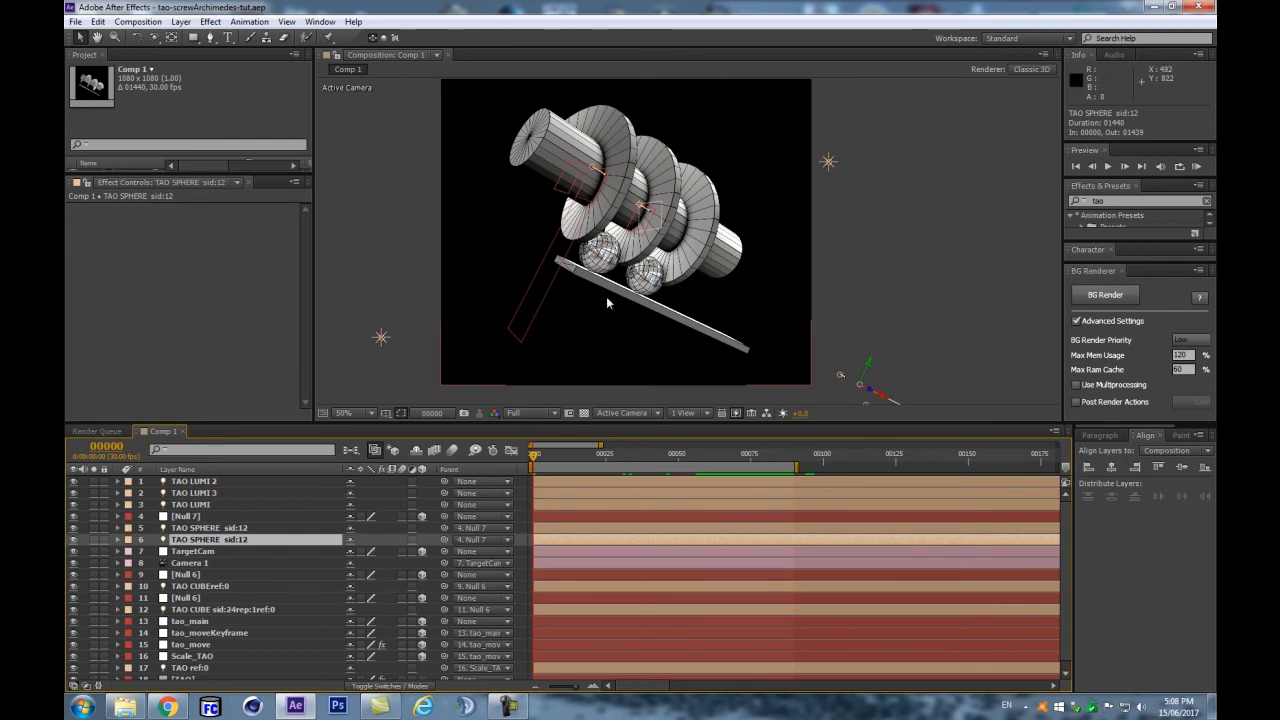
key(ctrl+d)
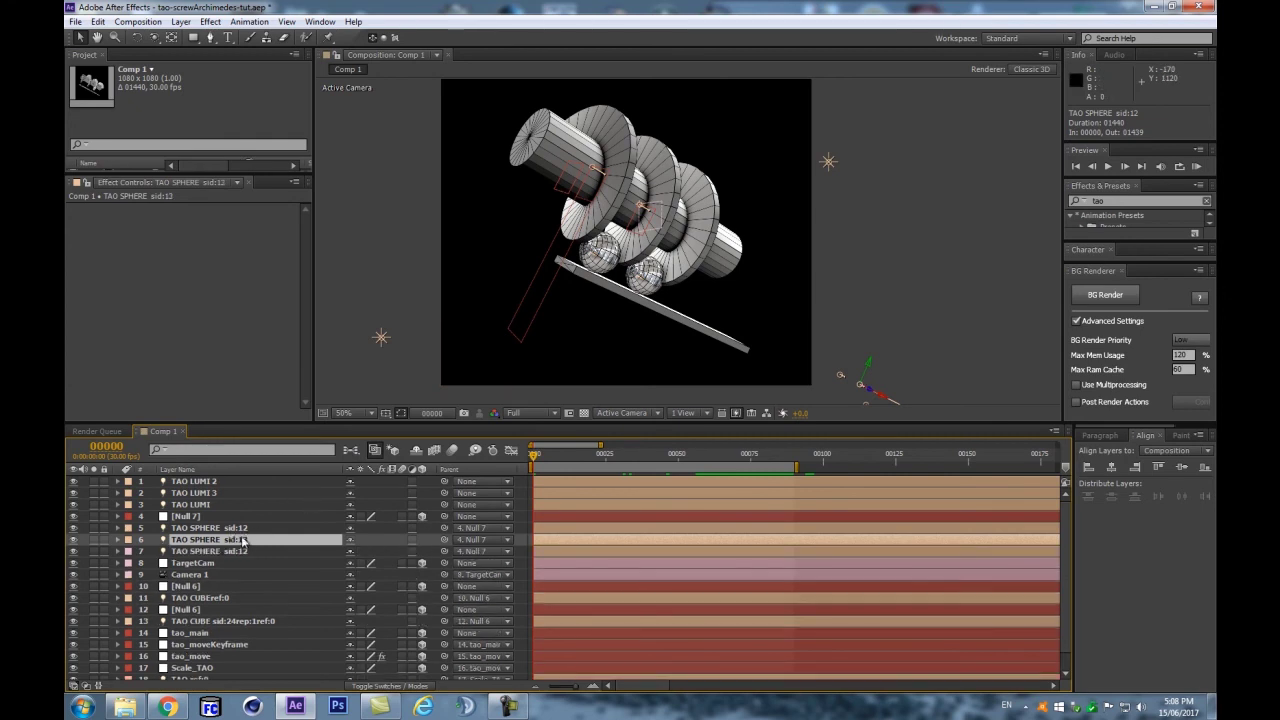
key(Return)
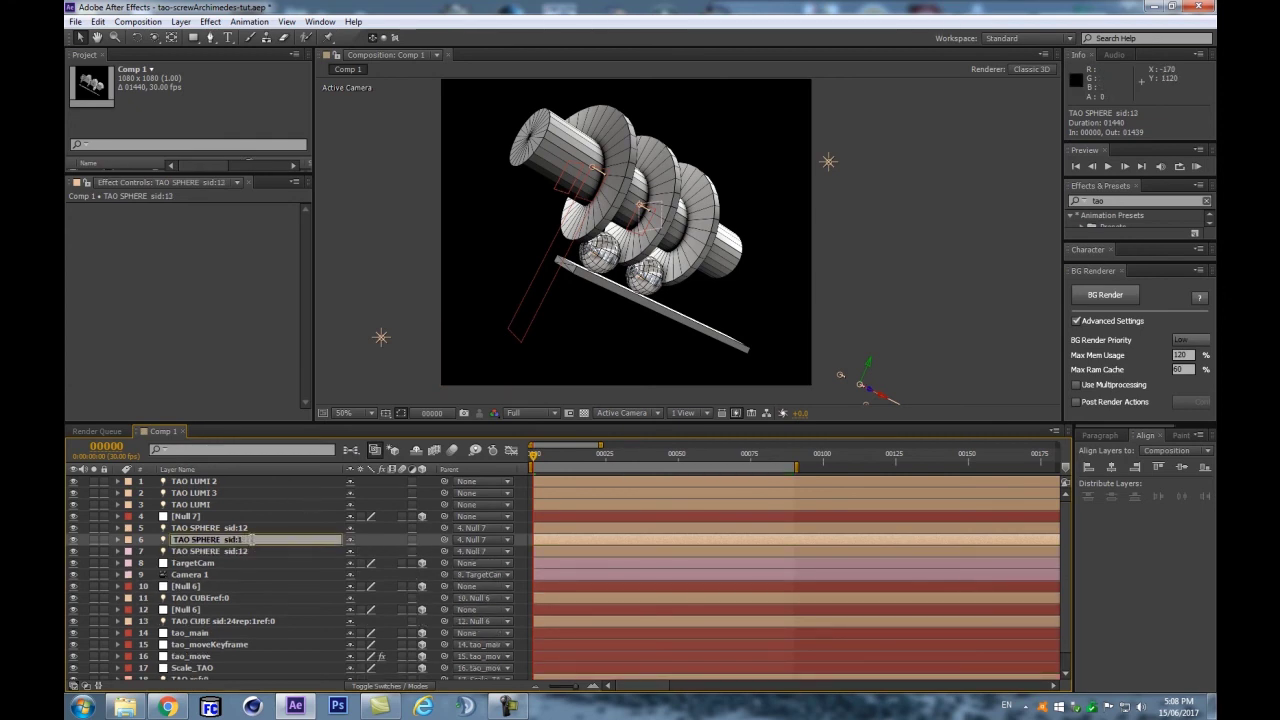
text(2)
key(Return)
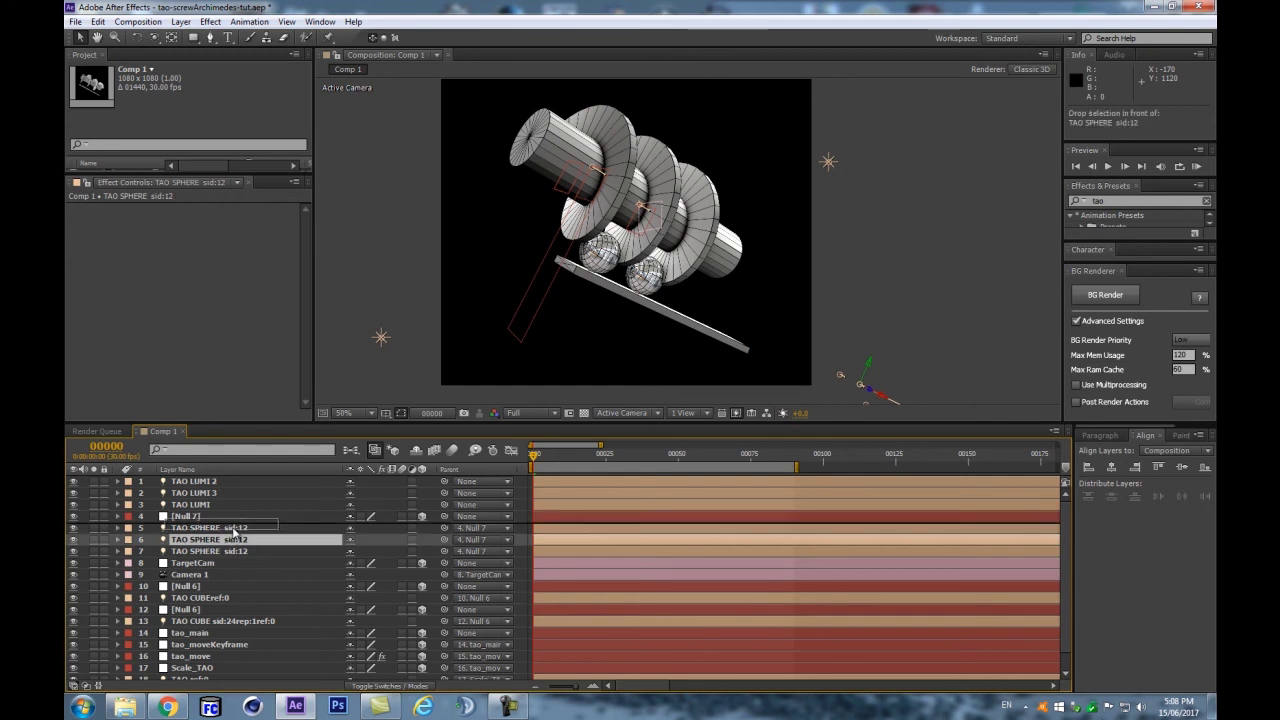
click(232, 528)
key(Delete)
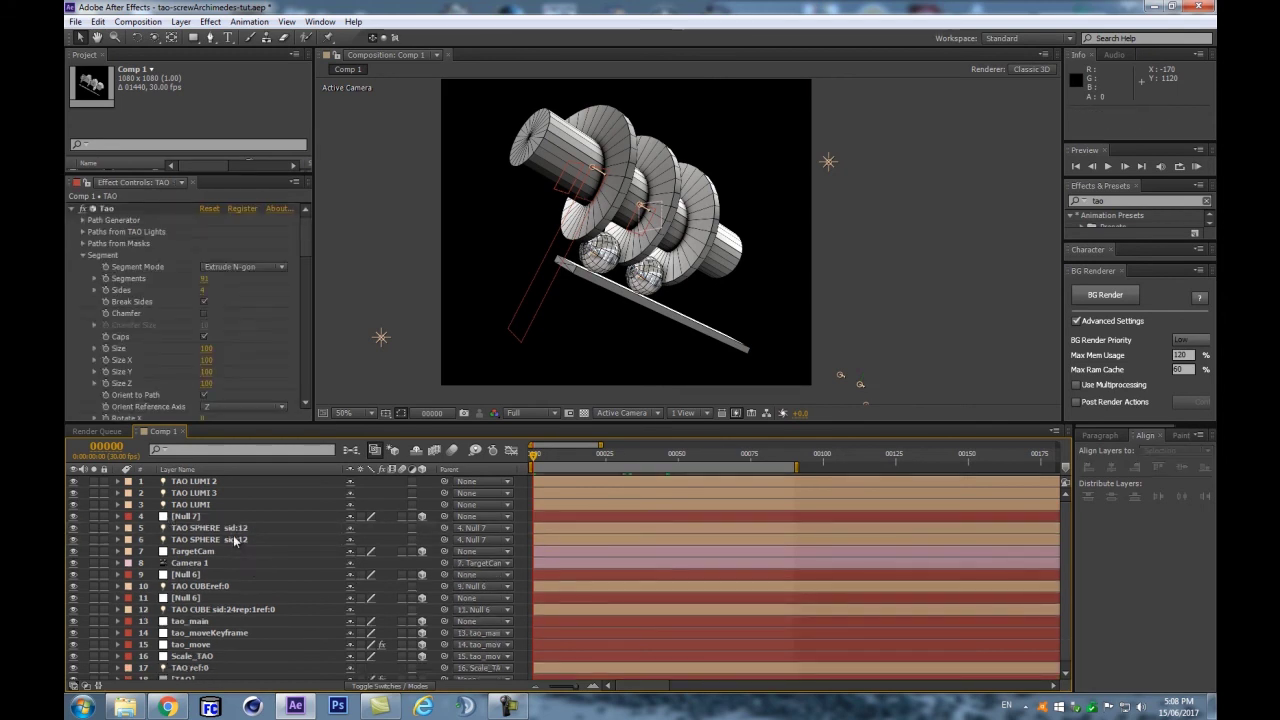
Step: Rename the lower of the two sphere layers as TAO SPHERE sid:12p
click(234, 539)
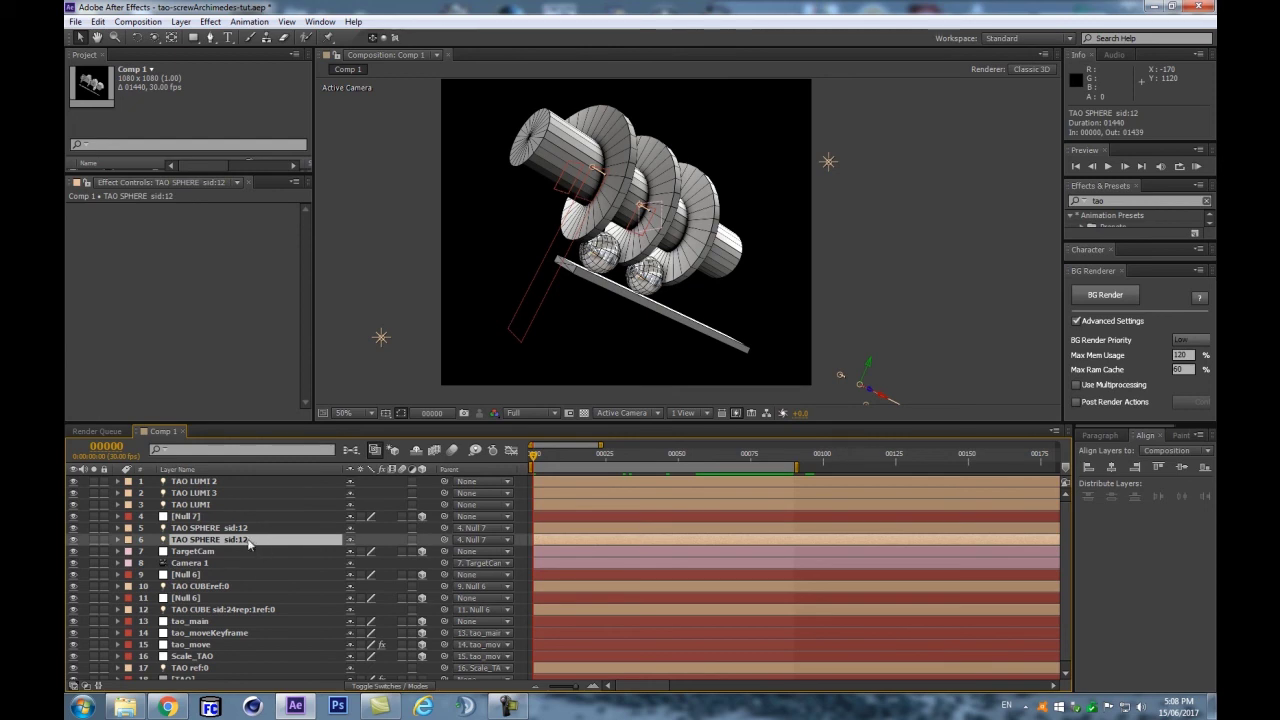
key(Return)
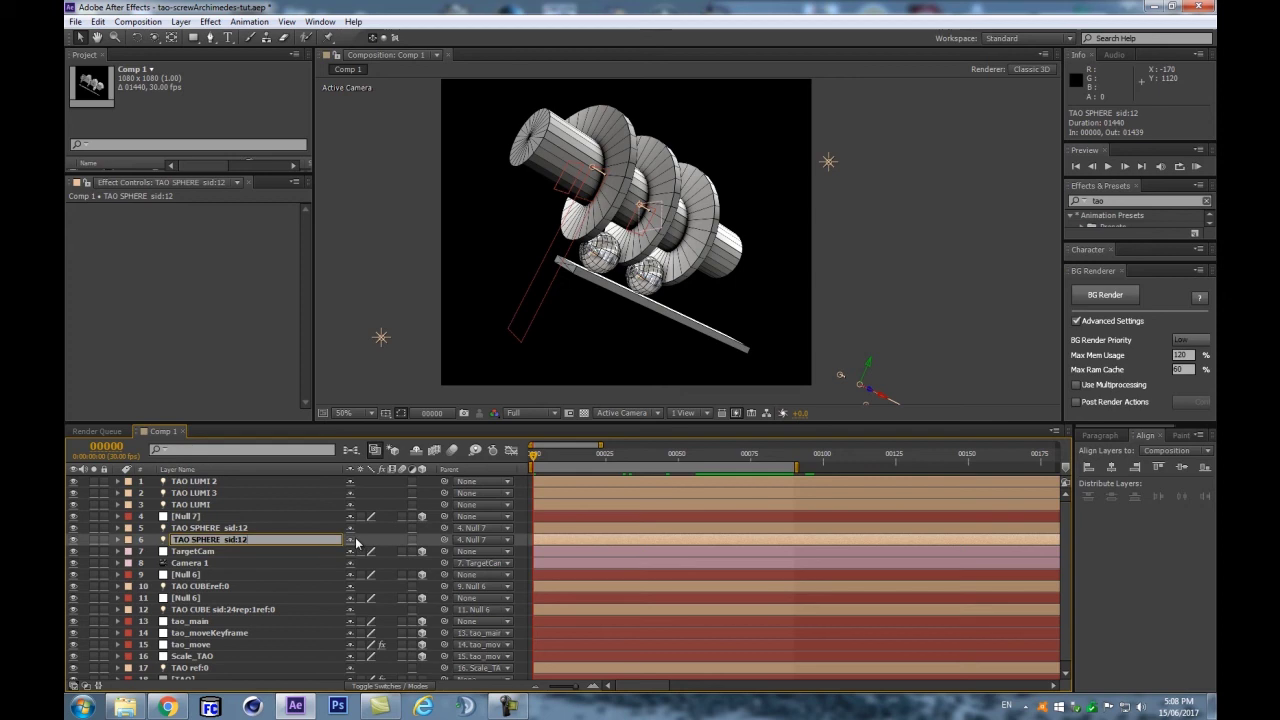
key(Return)
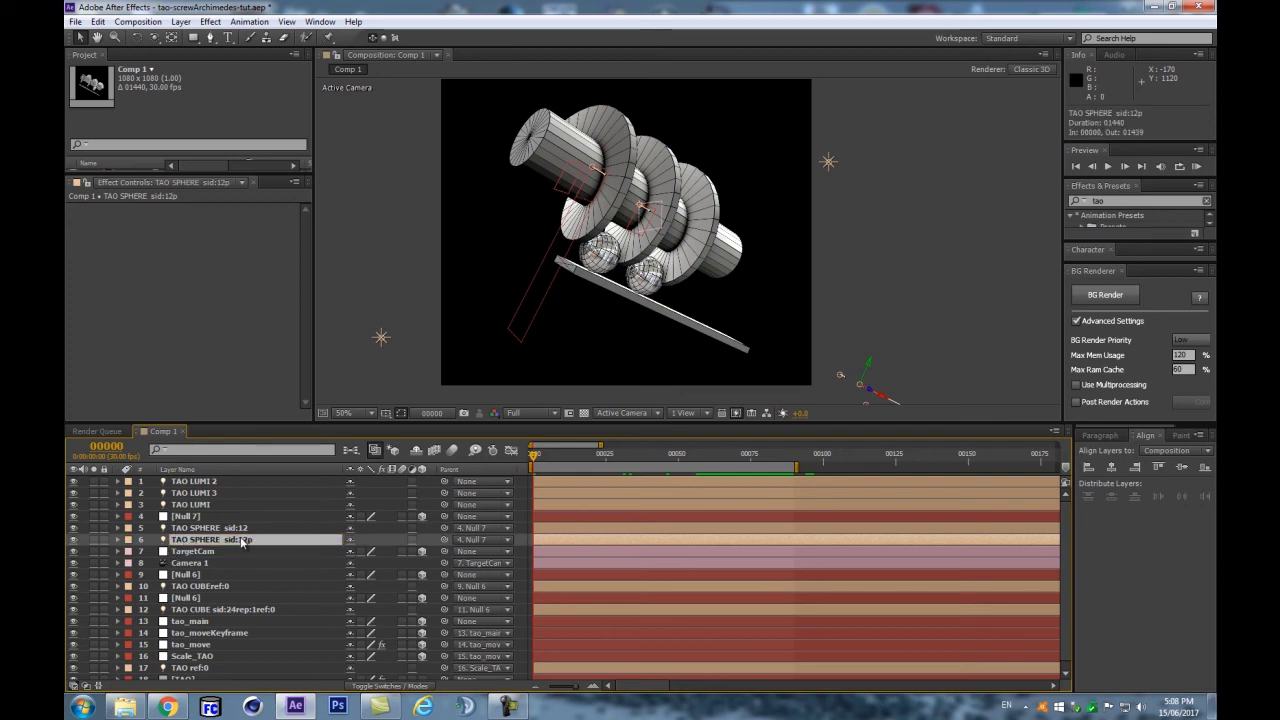
Step: Place a duplicate of TAO SPHERE sid:12p directly below the Null 7 layer and reveal its keyframed properties
key(ctrl+d)
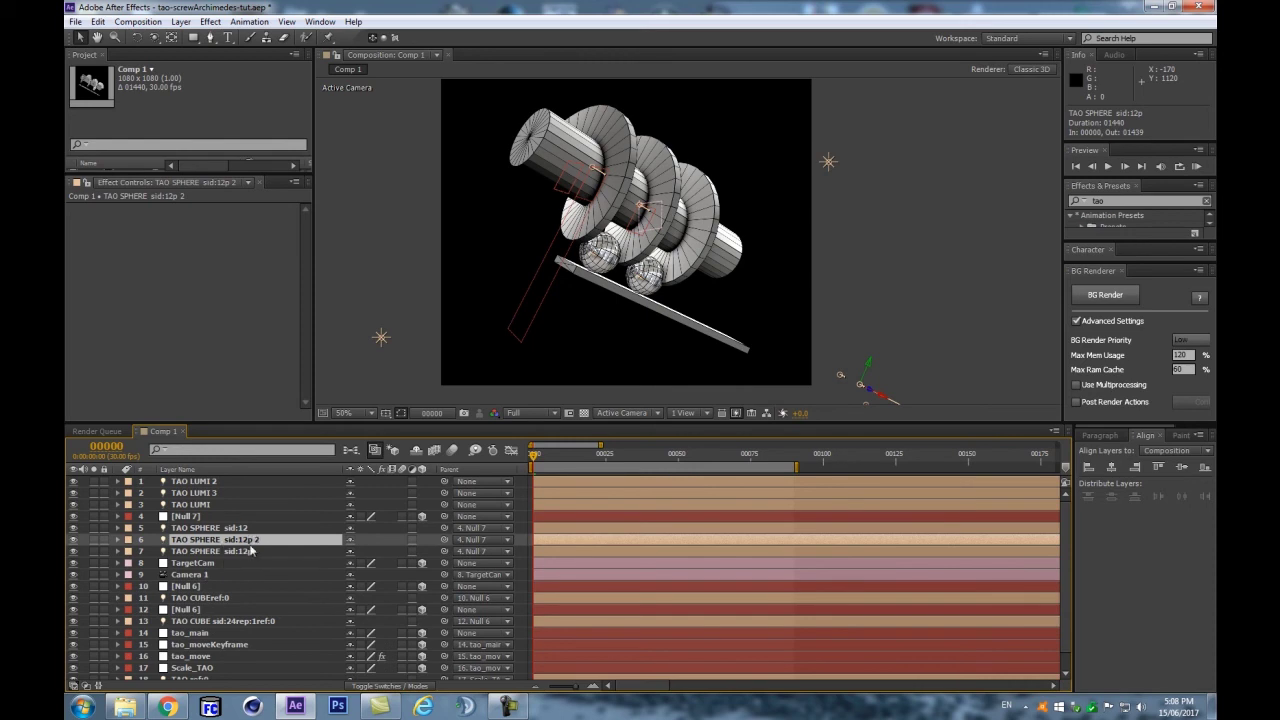
drag(204, 543, 205, 522)
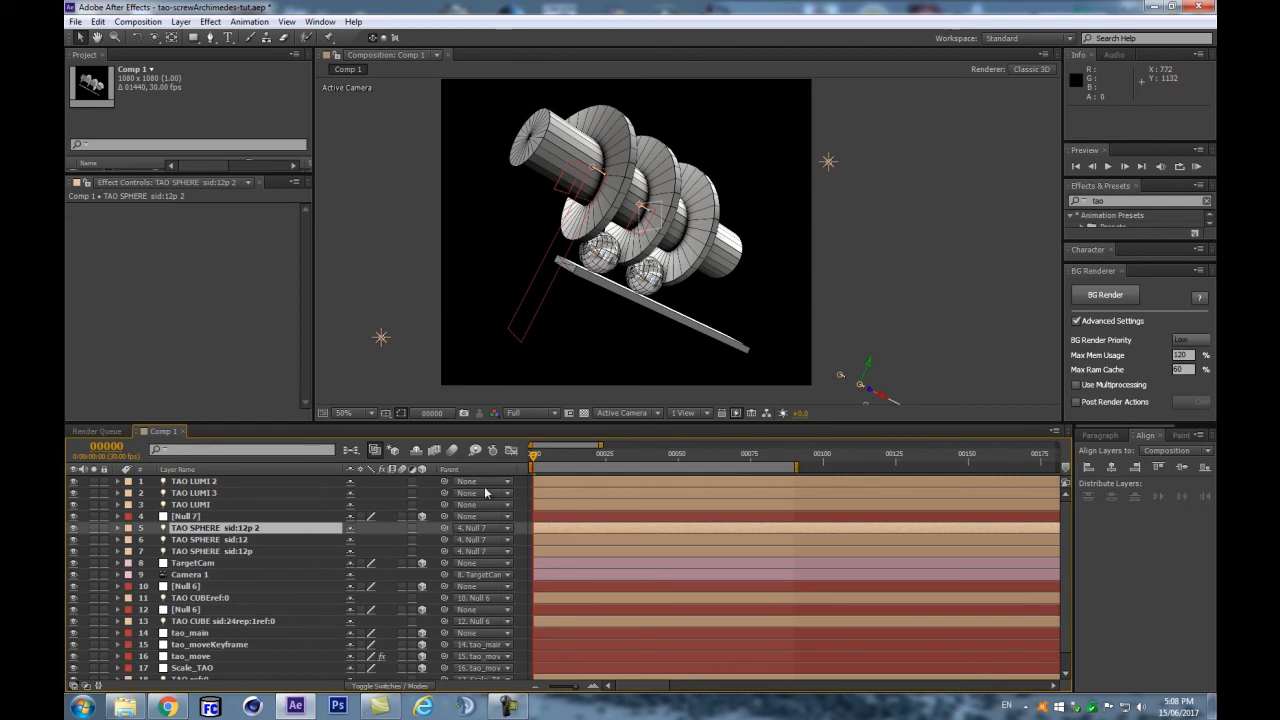
key(u)
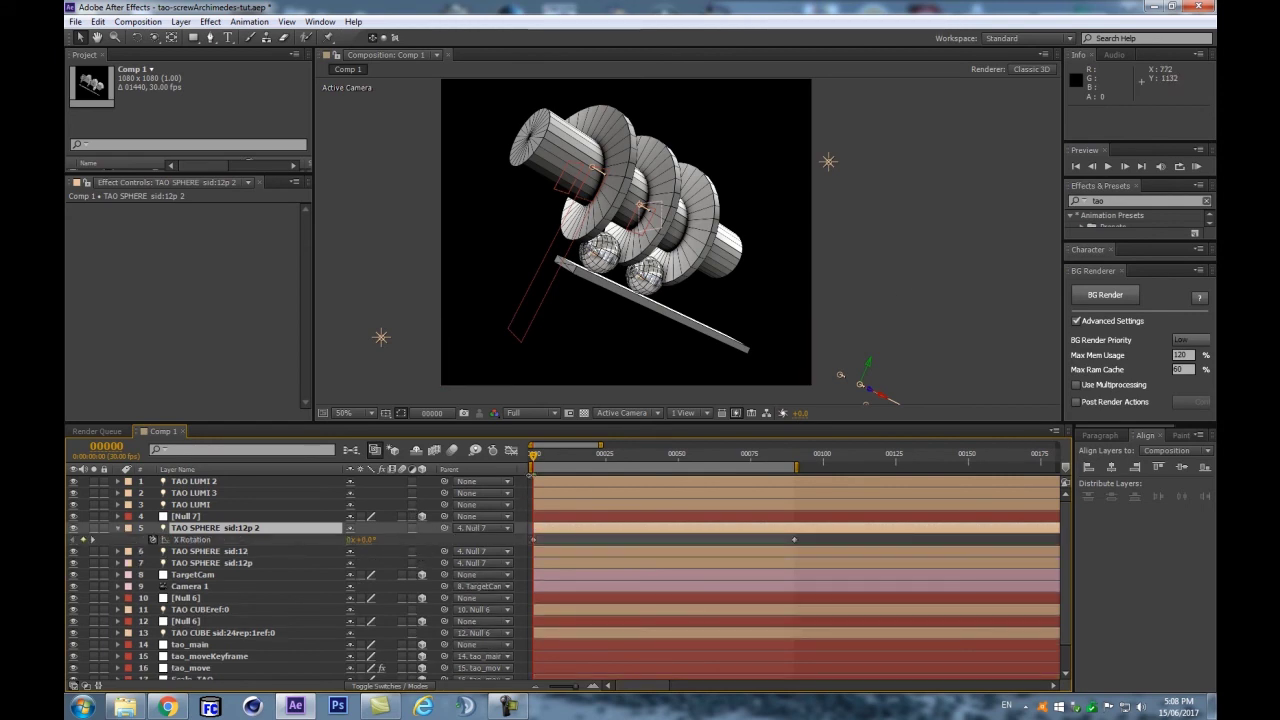
Step: Move the duplicated sphere TAO SPHERE sid:12p 2 along Z to 2055, leaving its other position values as they are
drag(535, 458, 795, 467)
key(p)
click(665, 458)
drag(665, 460, 739, 540)
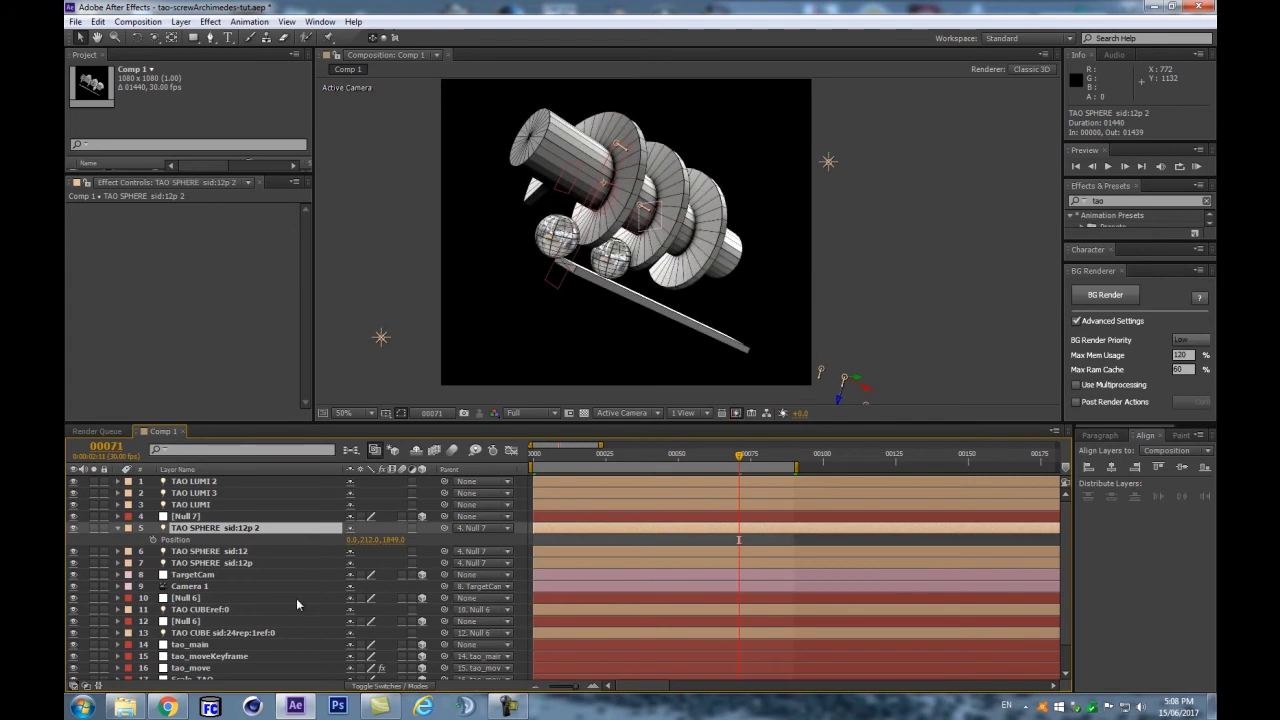
drag(403, 540, 454, 540)
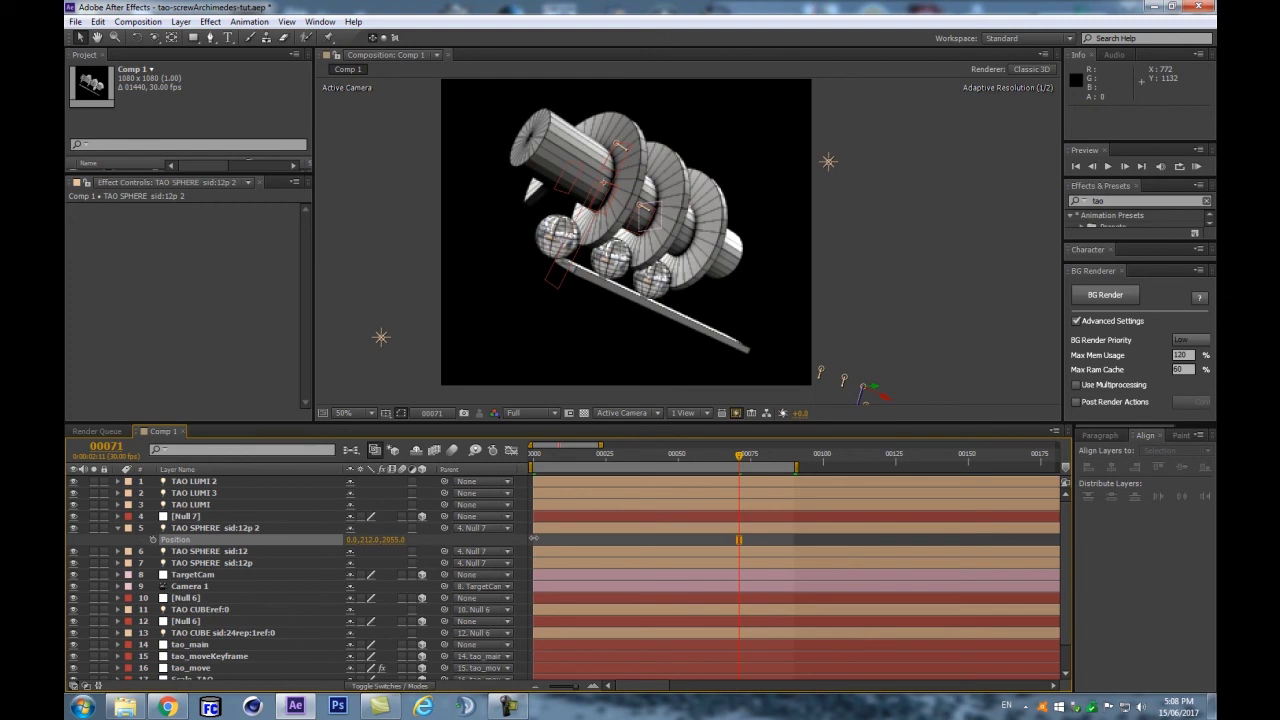
click(190, 529)
click(280, 518)
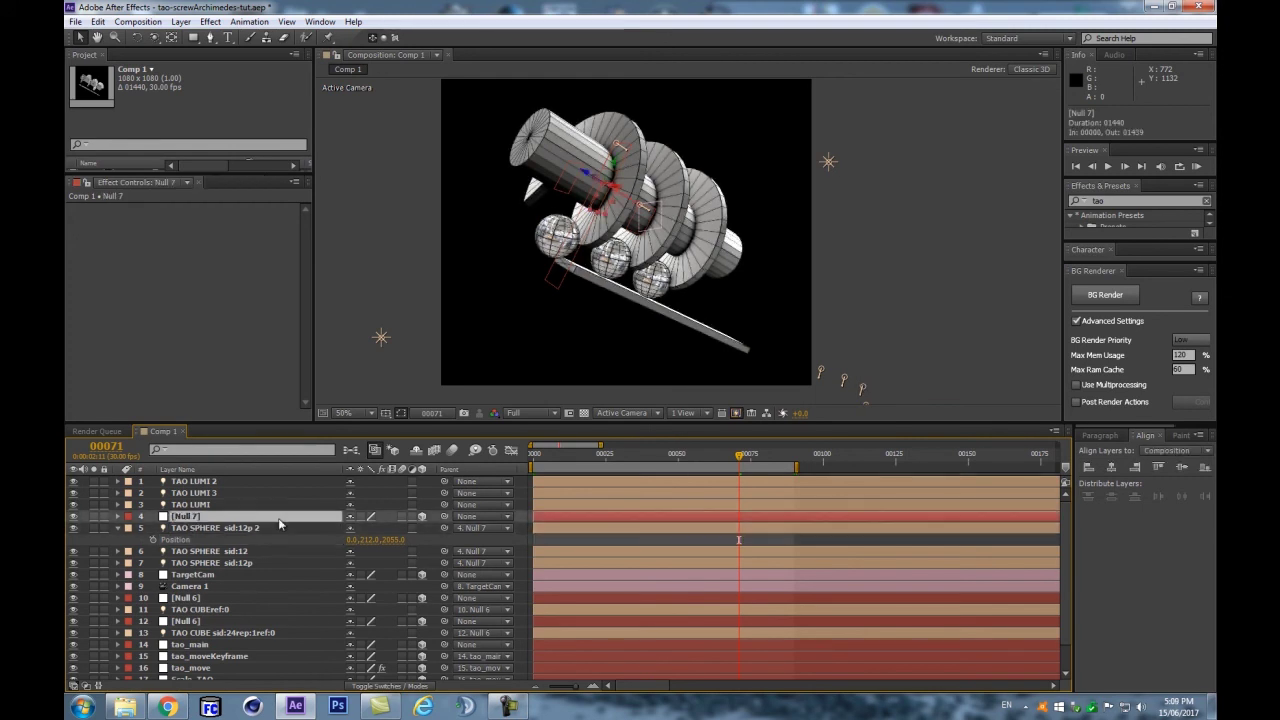
Step: Place numbered composition marker 1 at frame 0 and marker 3 at frame 90
drag(739, 457, 449, 485)
drag(533, 495, 817, 521)
key(Home)
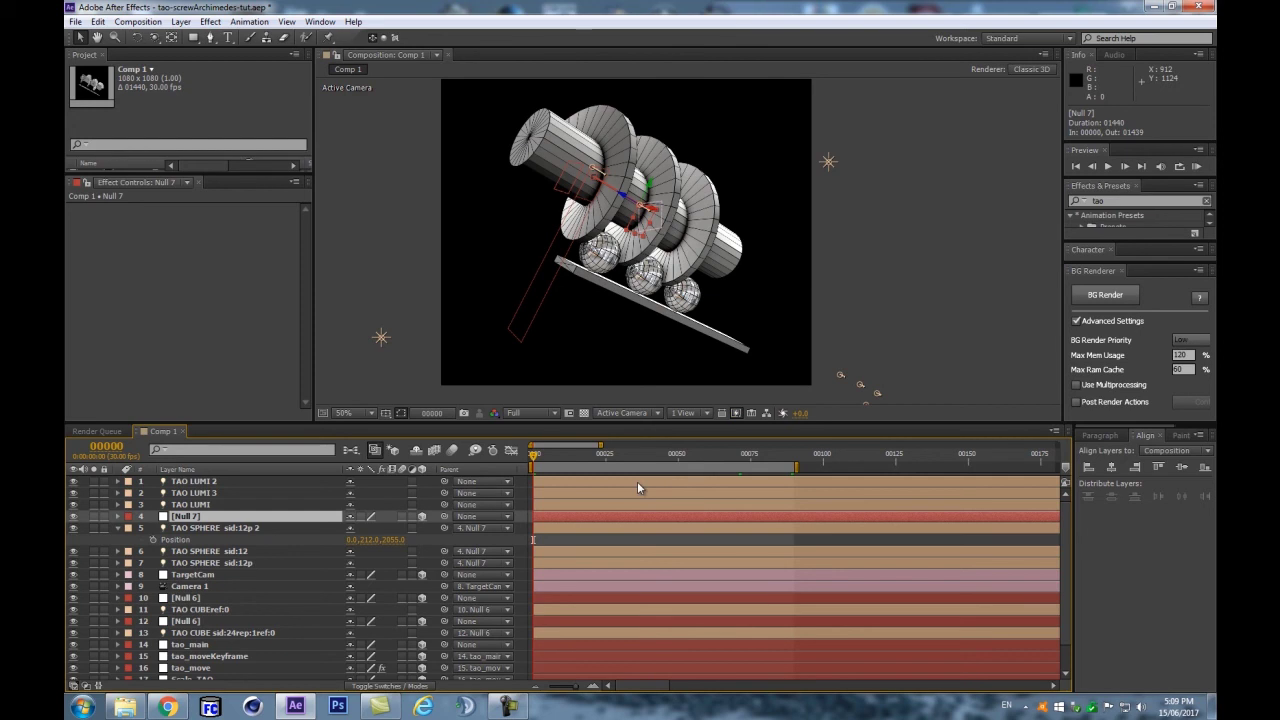
key(shift+1)
click(779, 453)
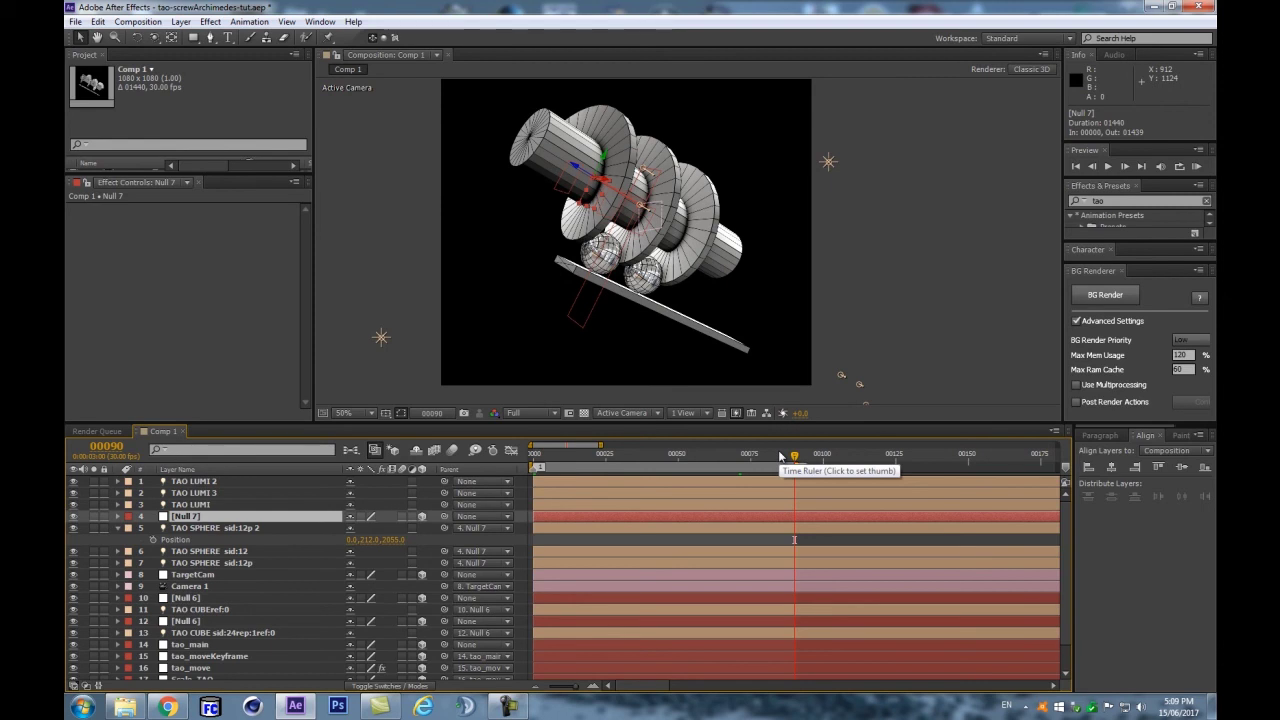
key(1)
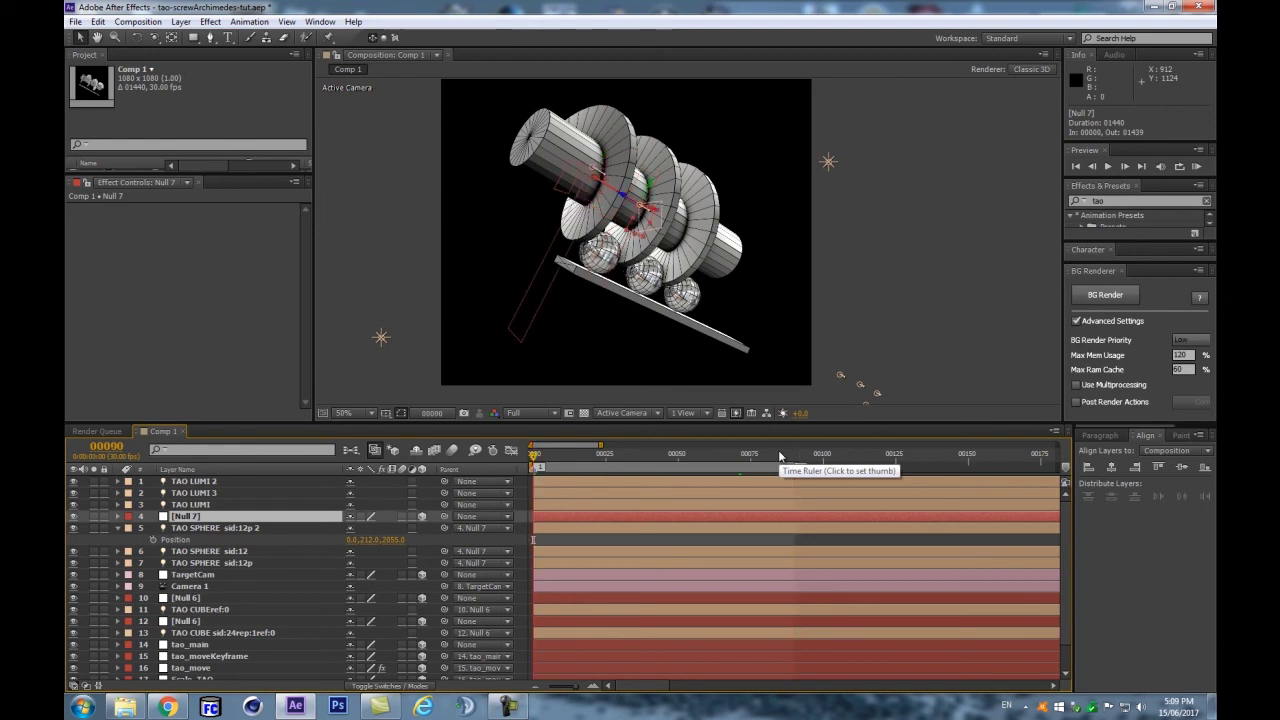
click(779, 453)
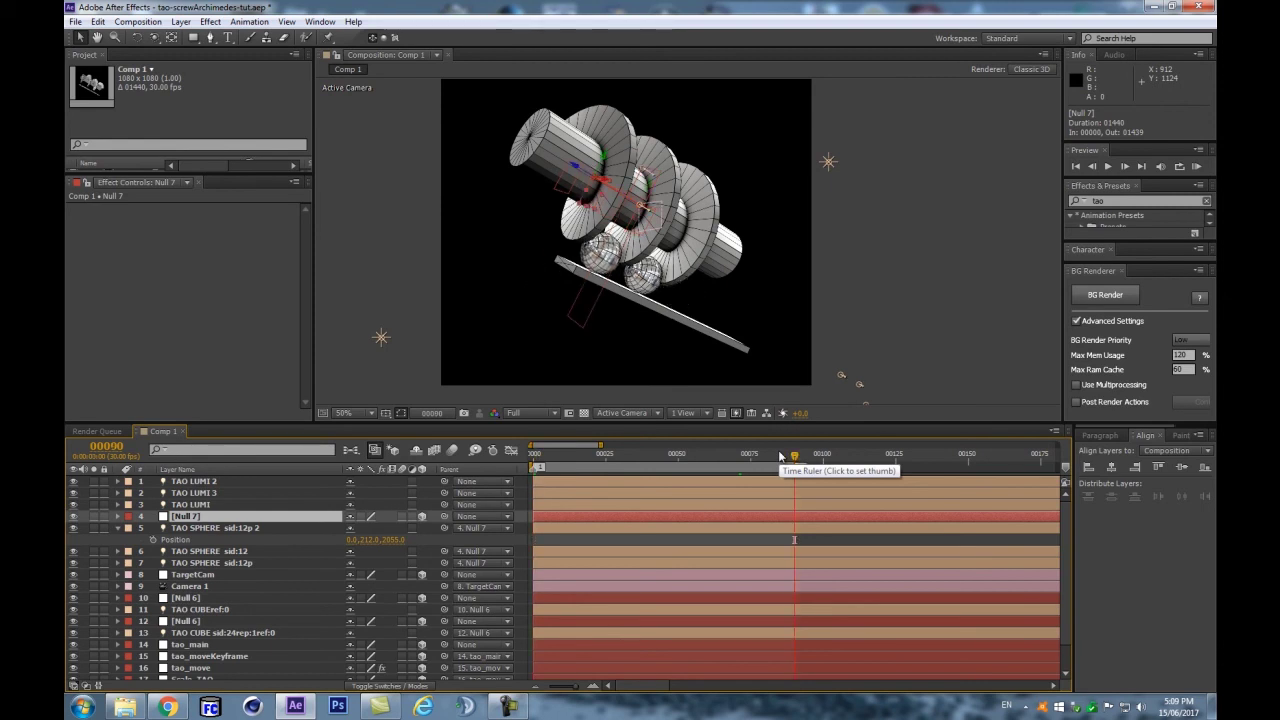
scroll(779, 353, up, 1)
key(1)
key(3)
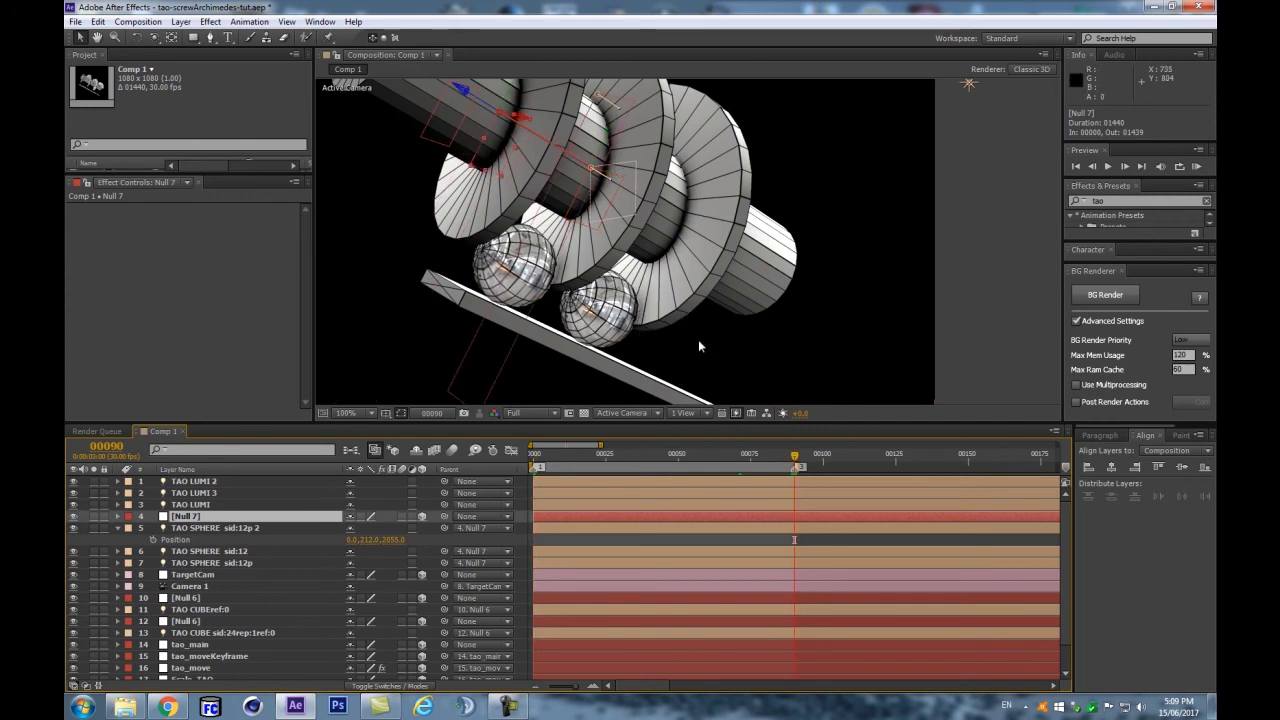
Step: Compare the spheres' positions at frames 0 and 90, reveal TAO SPHERE sid:12p's Position, and preview the loop
key(3)
key(Home)
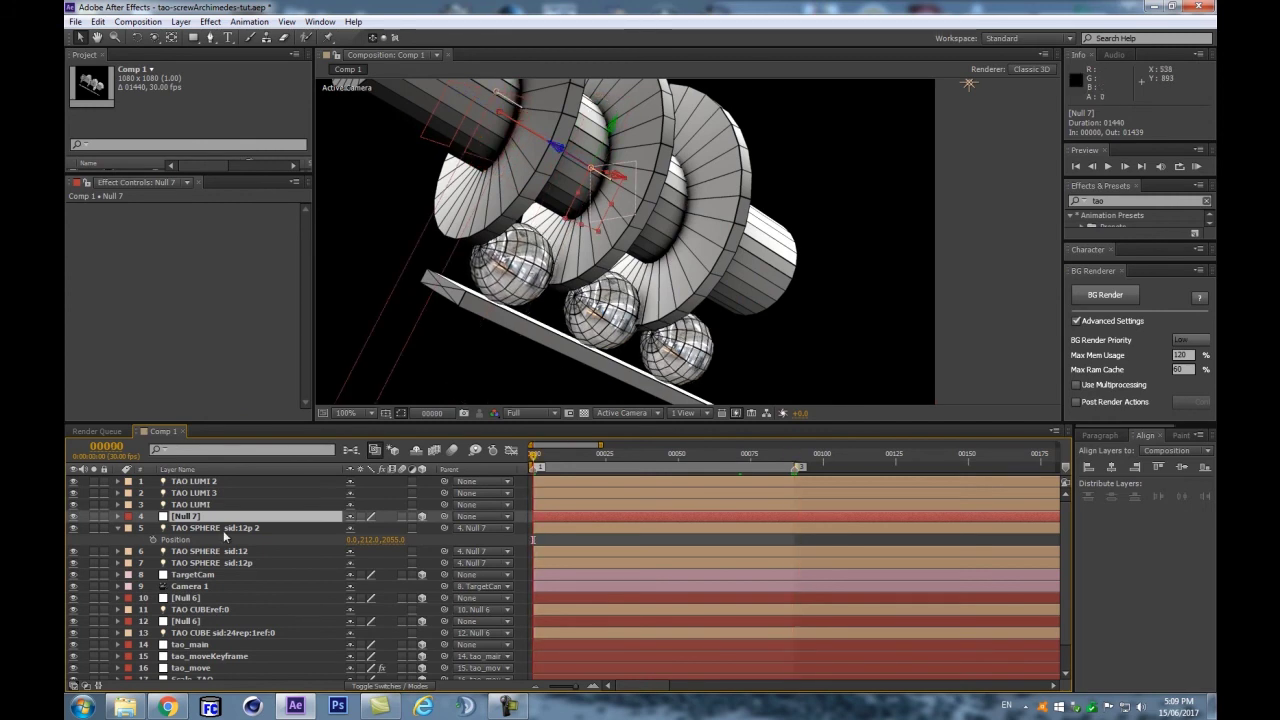
key(3)
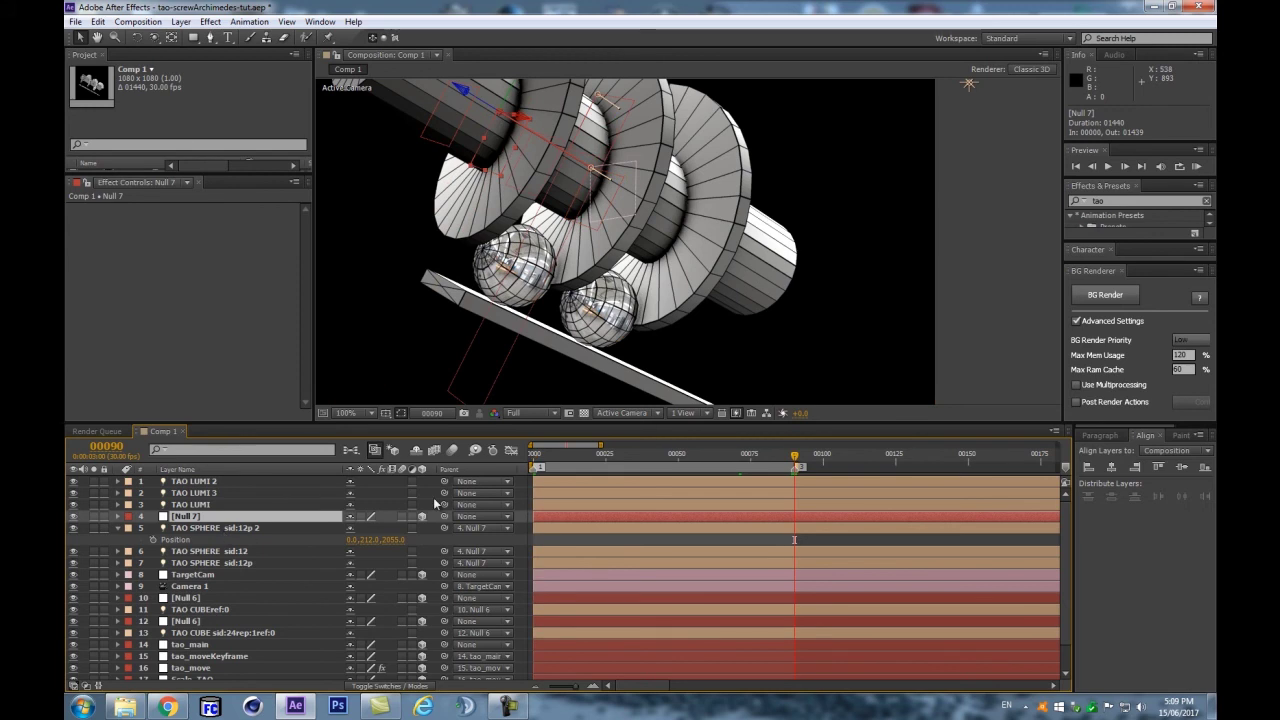
key(Home)
key(3)
key(Home)
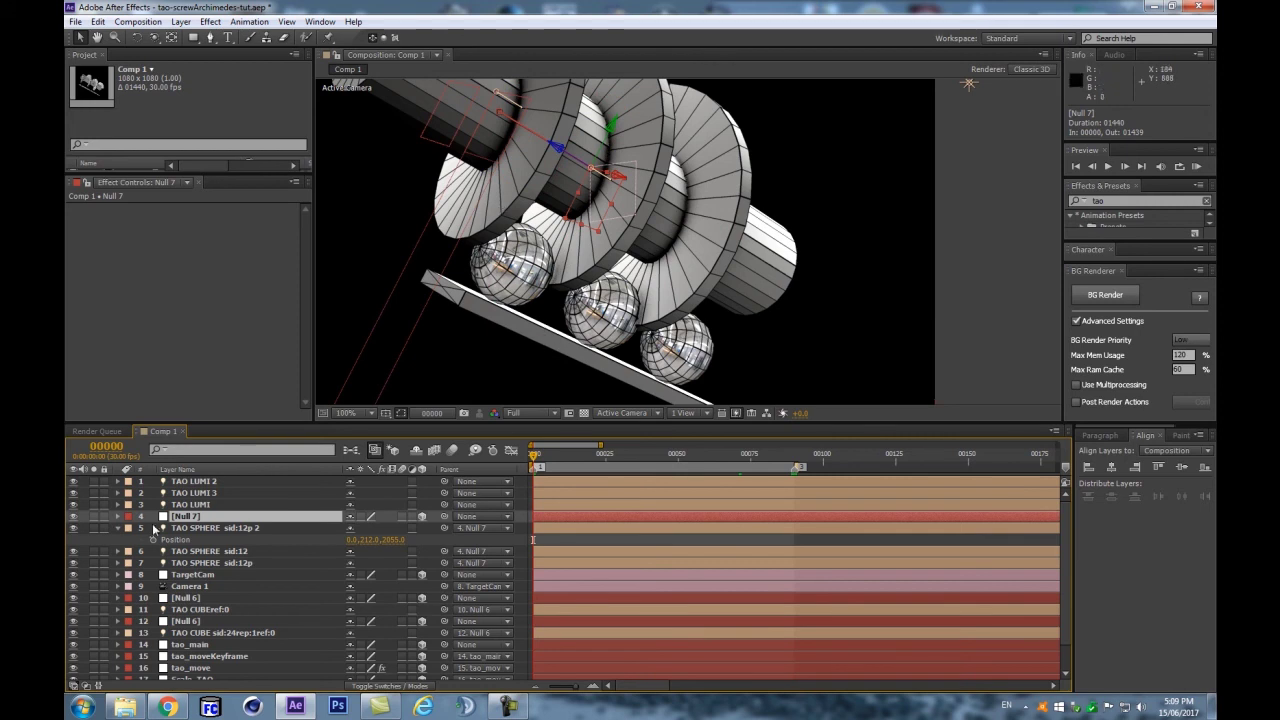
click(201, 563)
key(p)
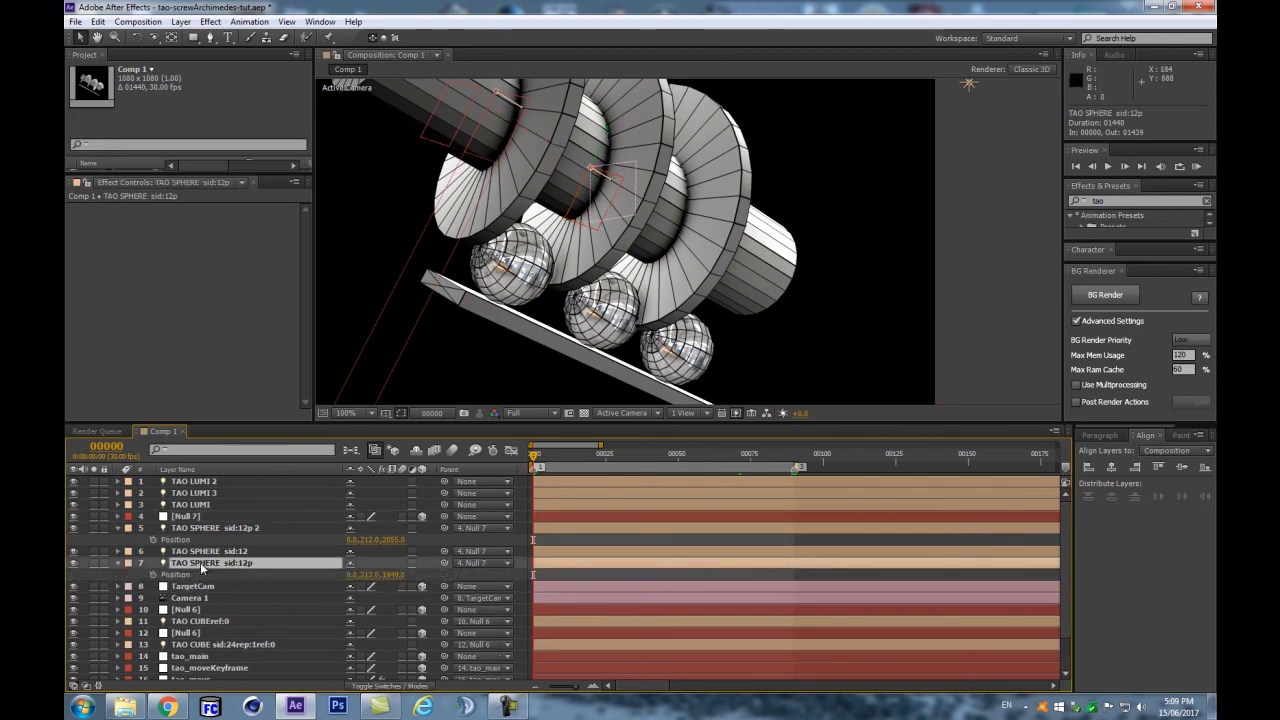
drag(540, 462, 525, 507)
key(KP_0)
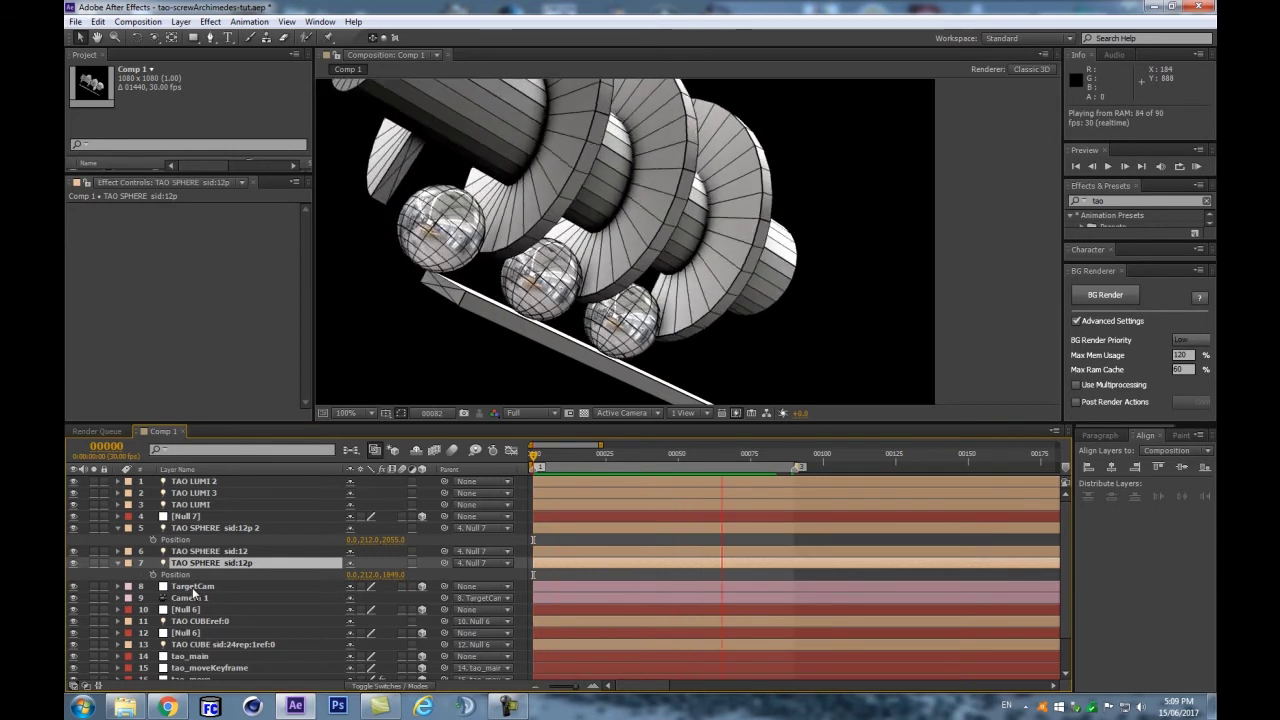
key(space)
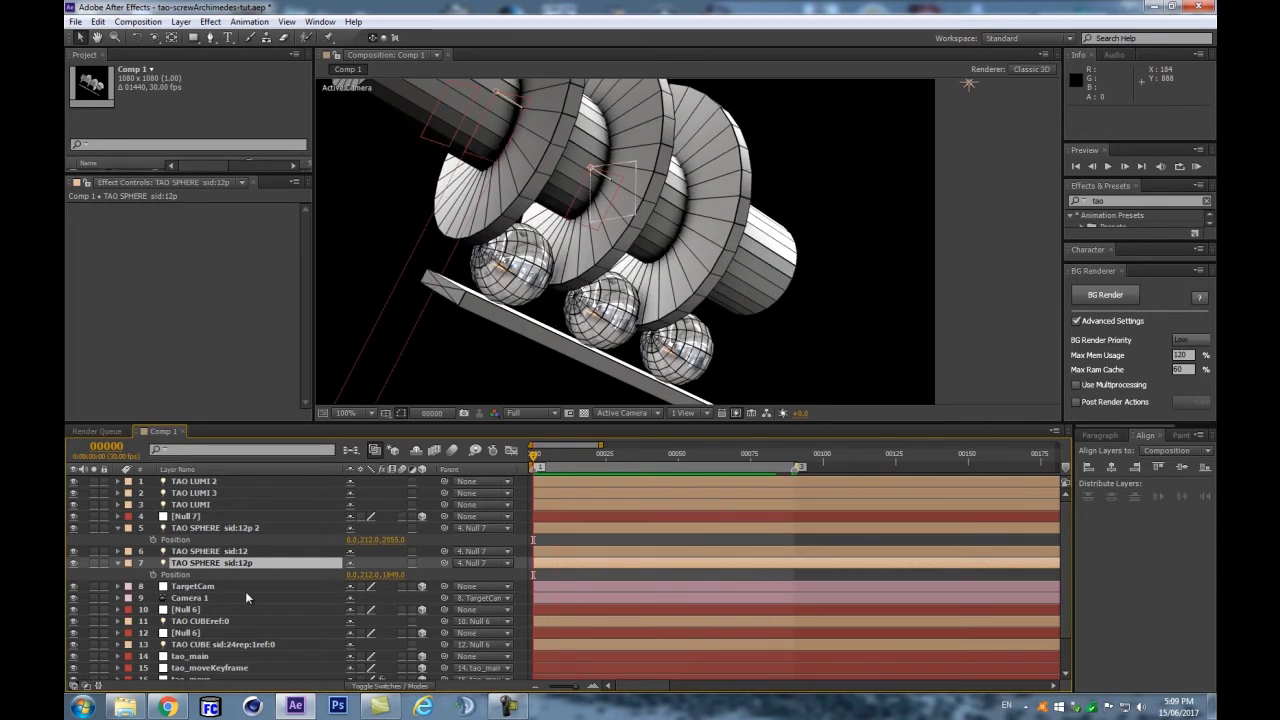
Step: At frame 90, set the light Radius of TAO SPHERE sid:12p 2 to 0 and collapse its properties
key(shift+End)
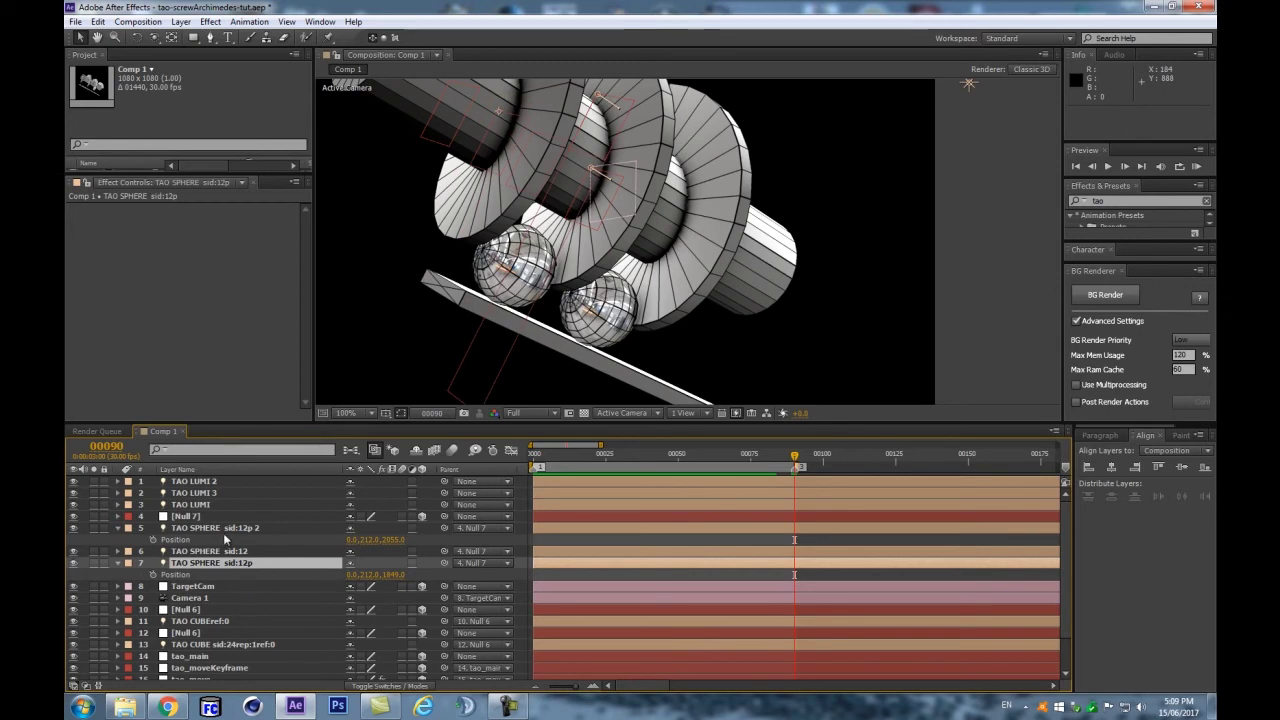
click(226, 528)
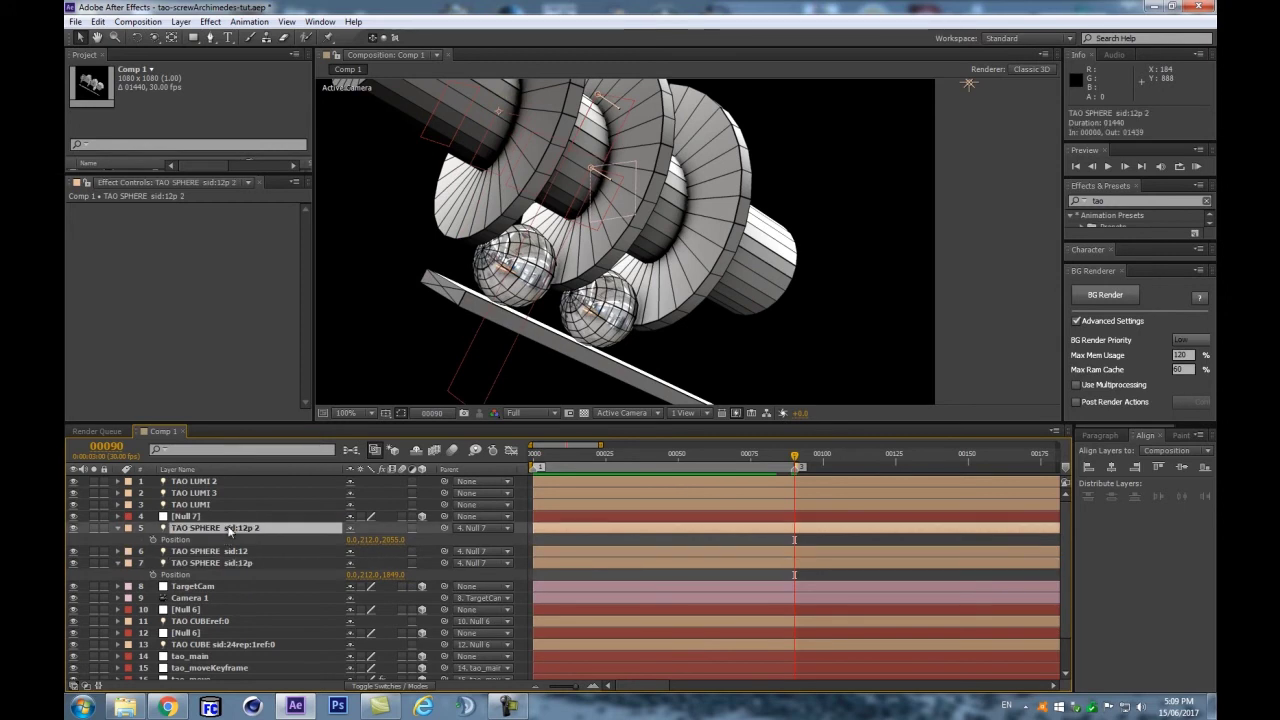
key(a)
key(a)
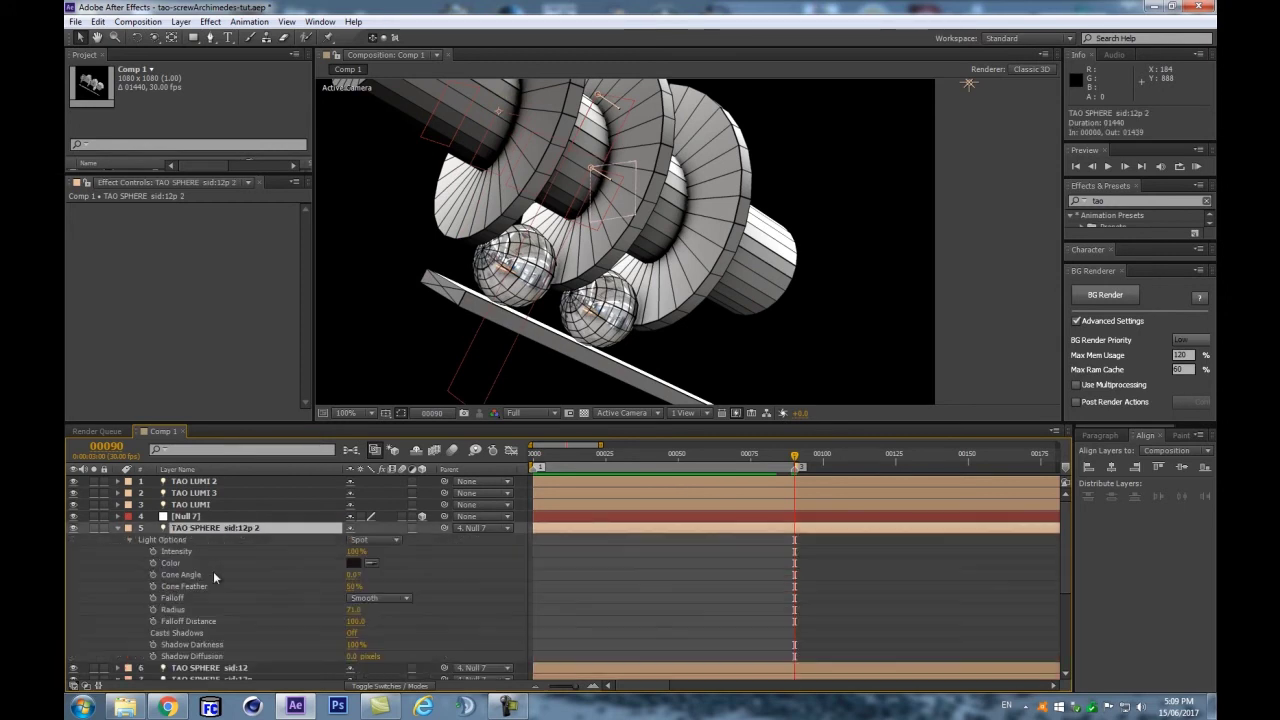
click(325, 606)
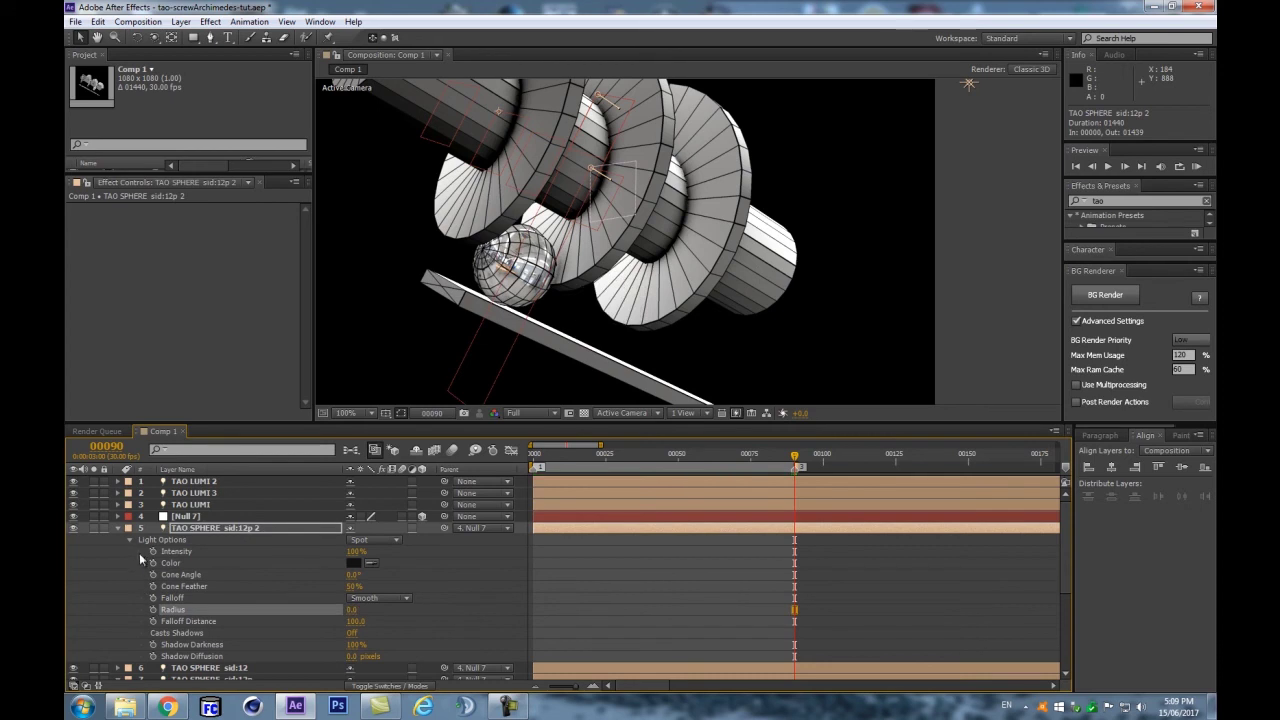
click(127, 531)
click(195, 551)
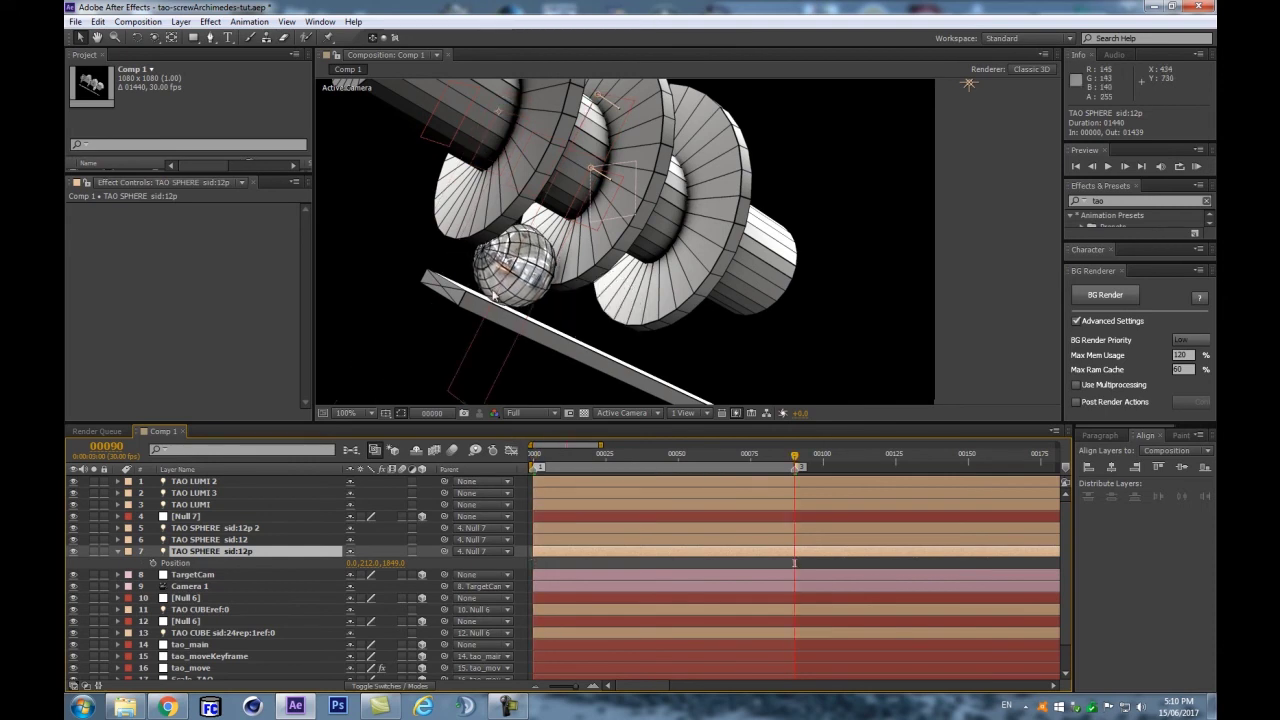
Step: Reveal Null 7's keyframed Position and compare the spheres at frames 0 and 90
key(1)
key(3)
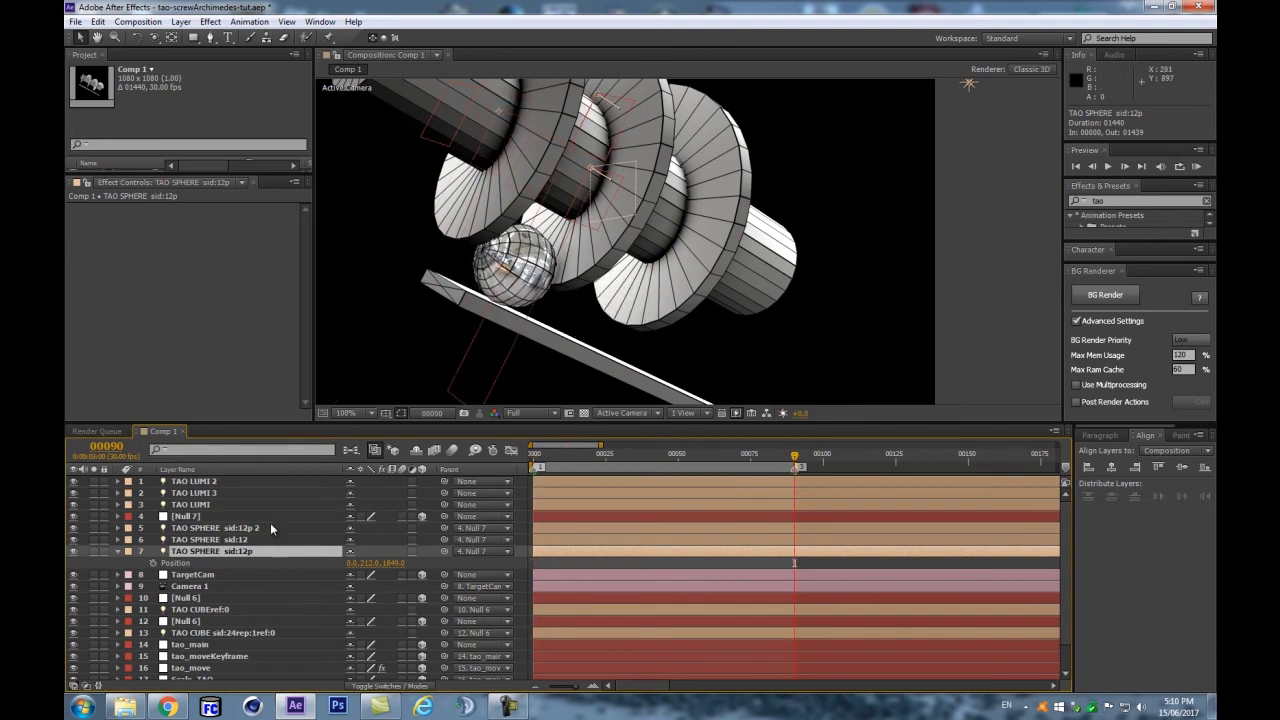
click(205, 517)
key(alt+shift+p)
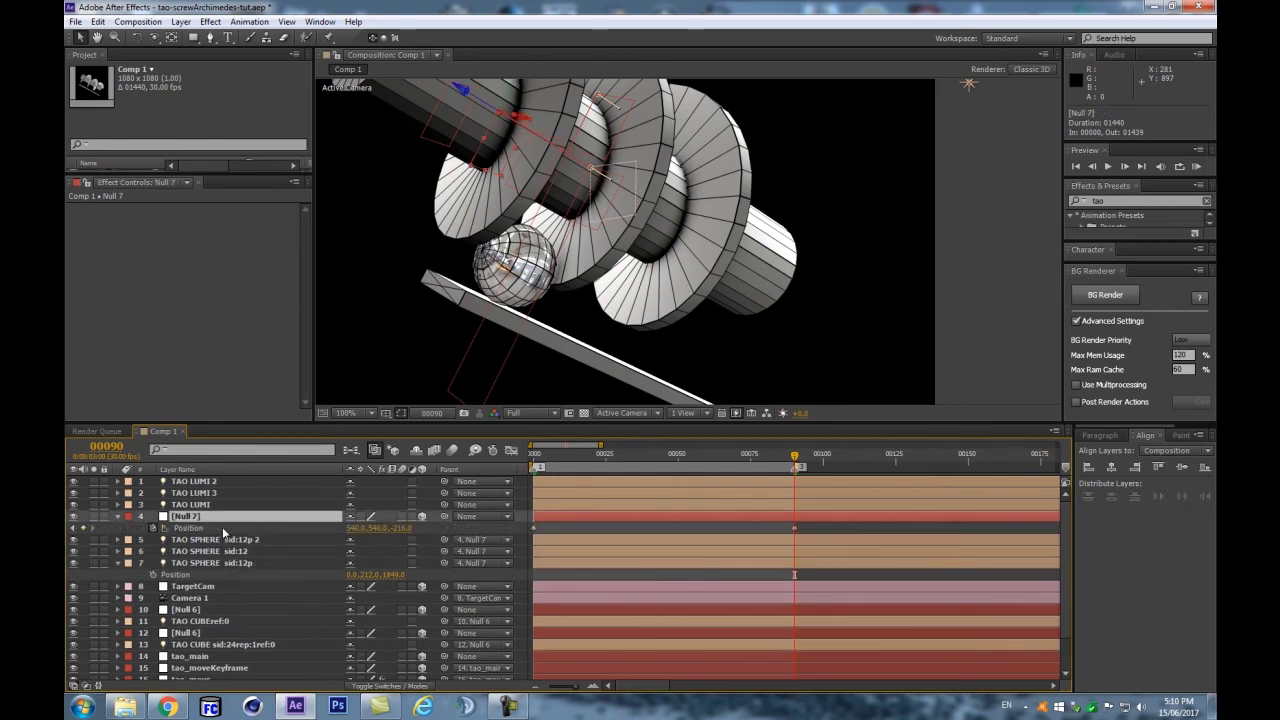
key(Home)
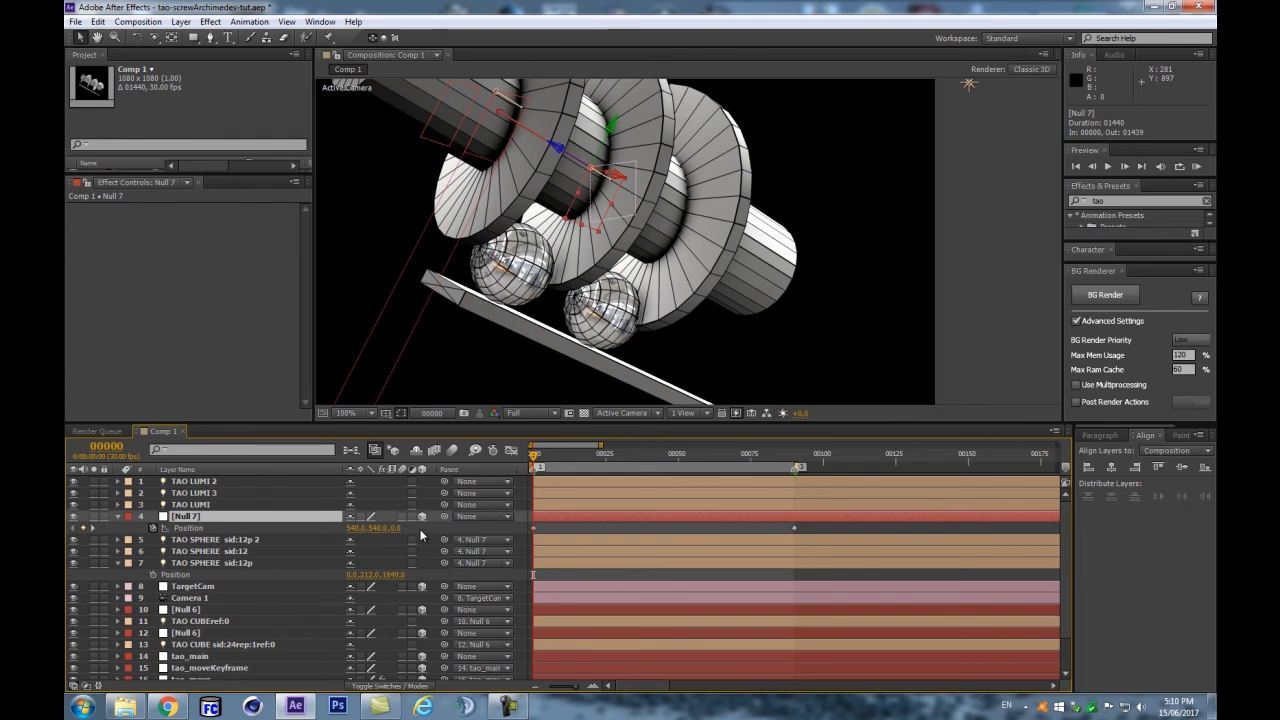
key(3)
Step: Try Z values of -200 and -230 for Null 7's Position keyframe at frame 90, comparing with frame 0
click(401, 528)
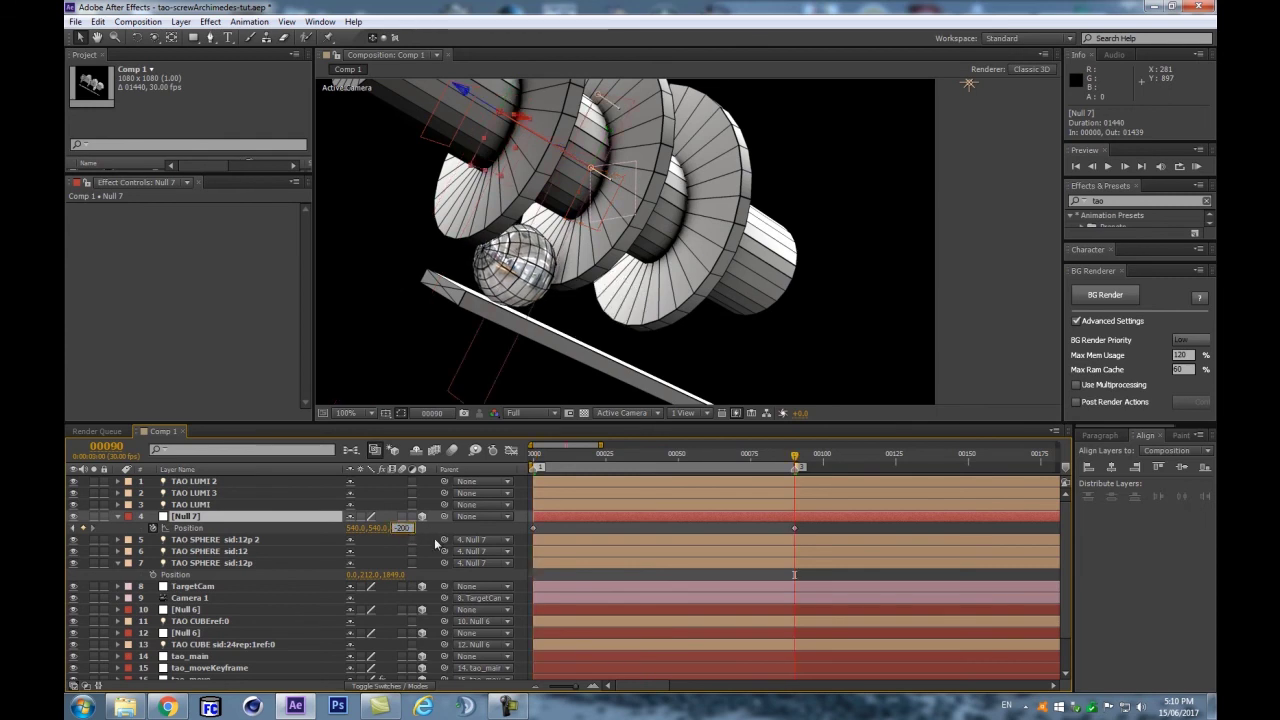
key(Return)
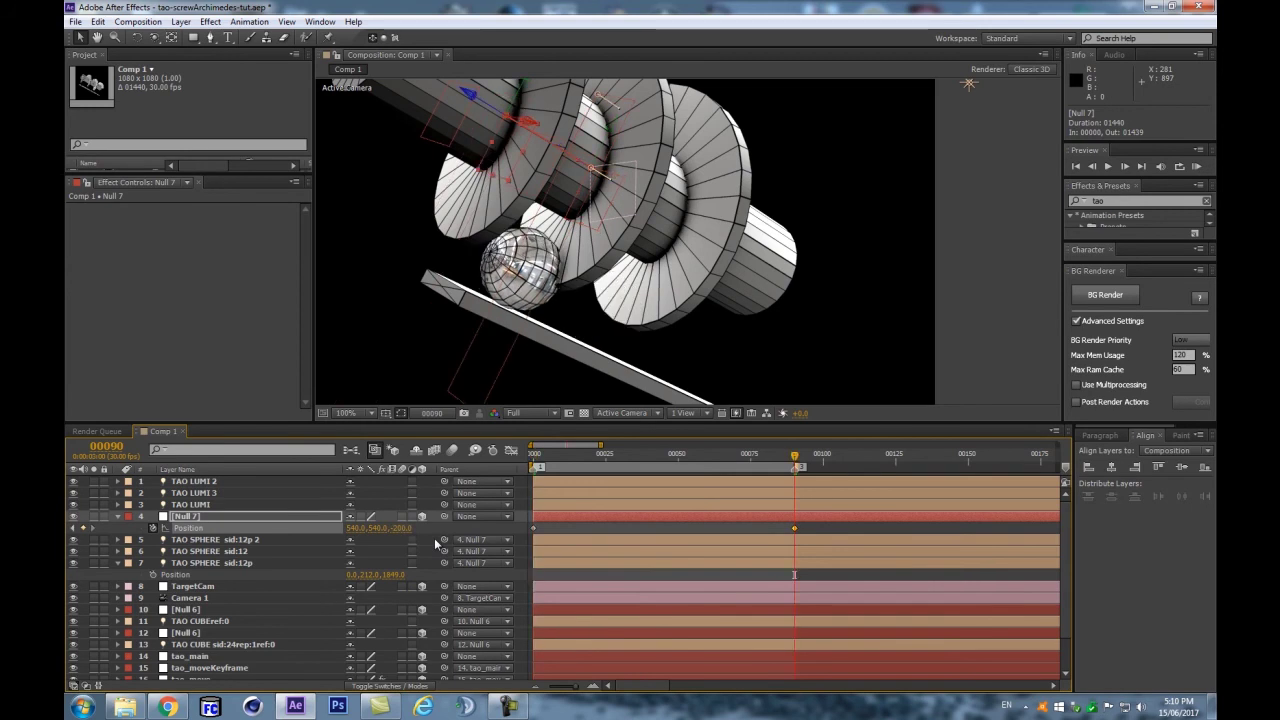
click(401, 528)
text(-230)
key(Return)
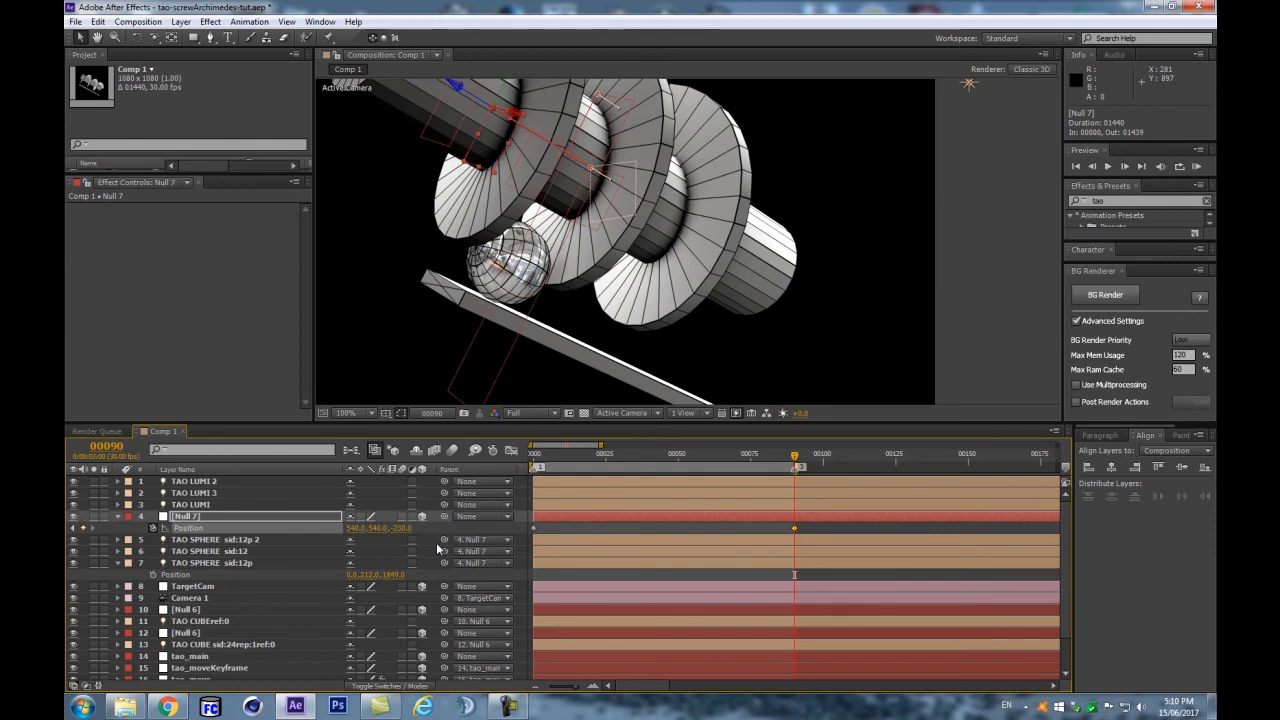
key(Home)
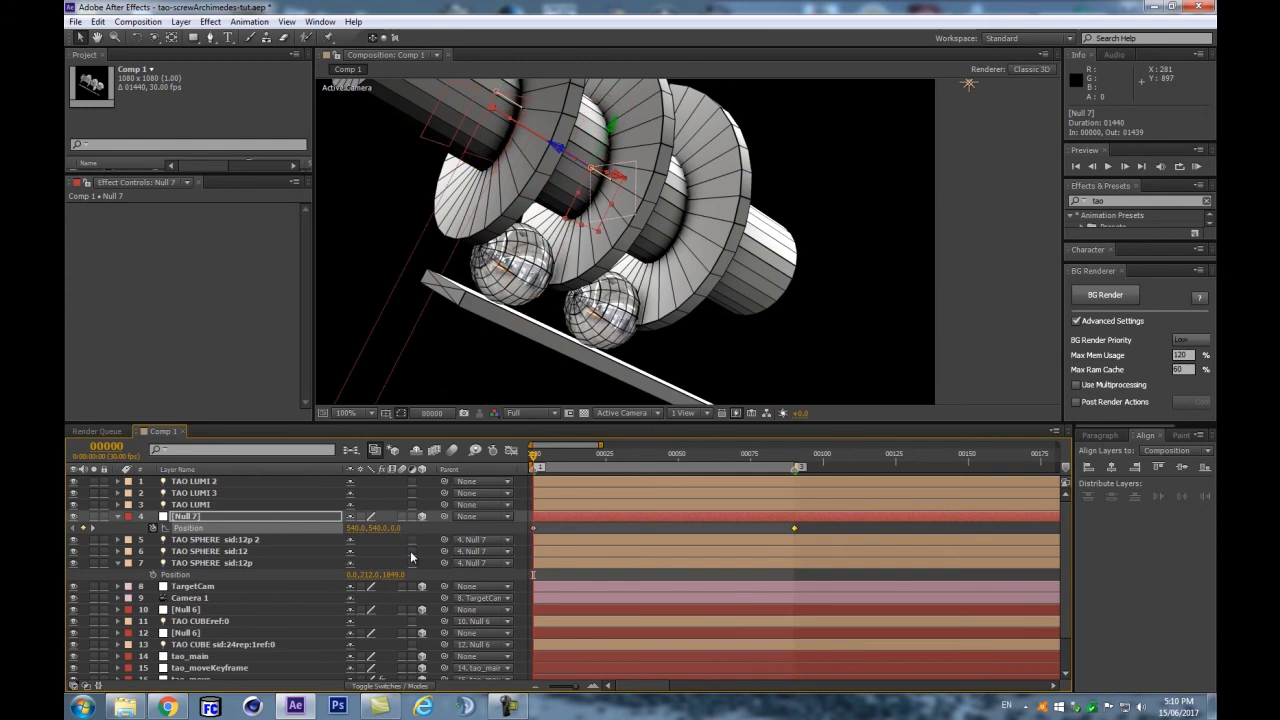
key(k)
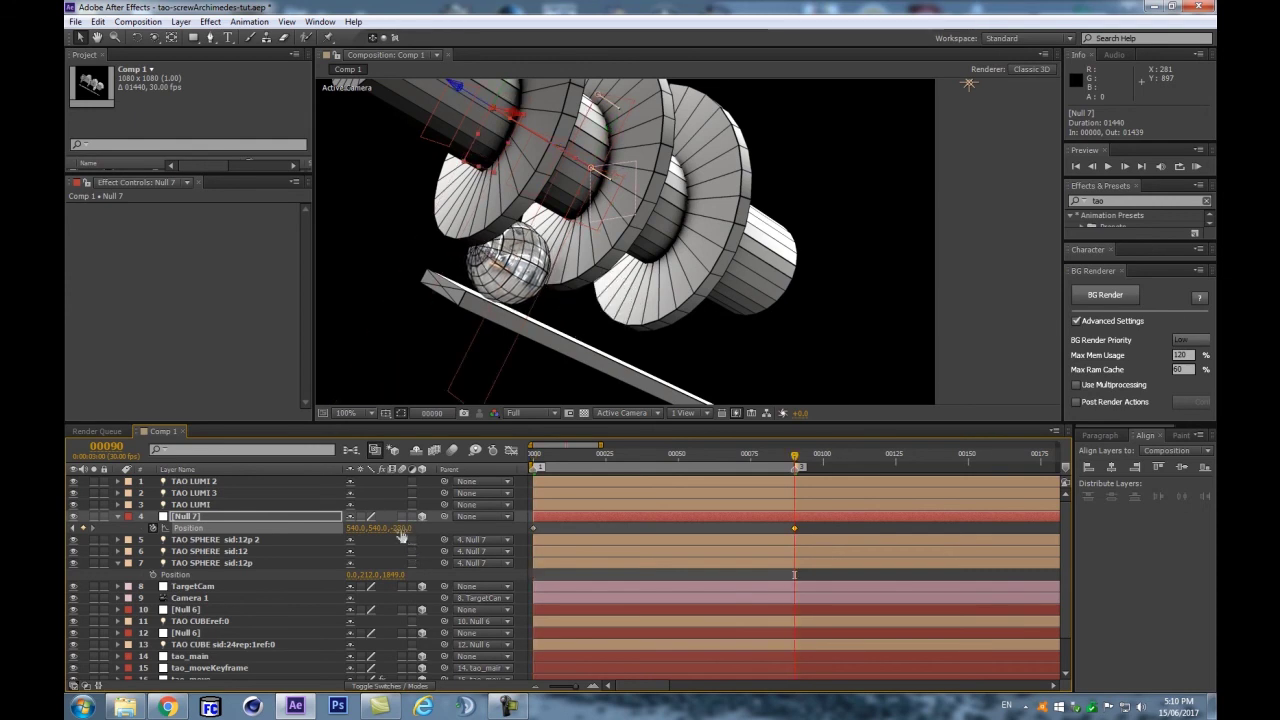
Step: Try Z values of -220, -216 and -210 for Null 7's frame 90 Position keyframe, checking against frame 0
drag(400, 537, 443, 584)
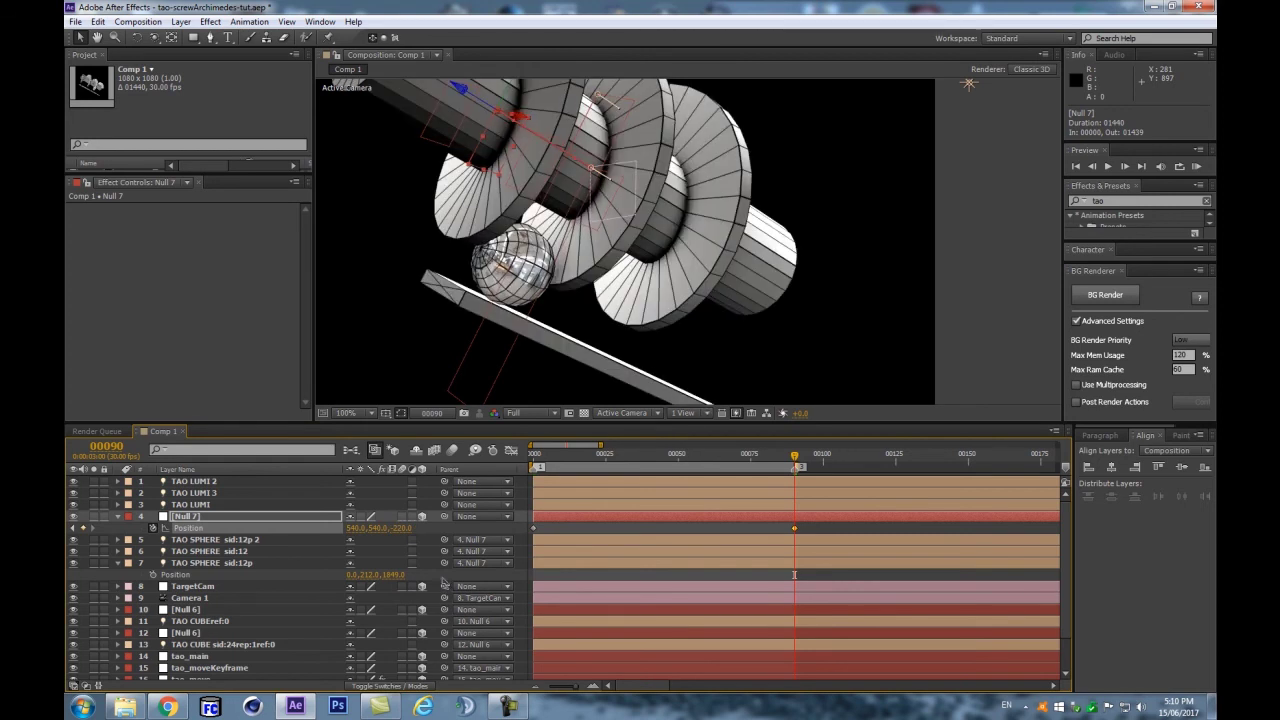
click(408, 531)
text(-216)
key(Return)
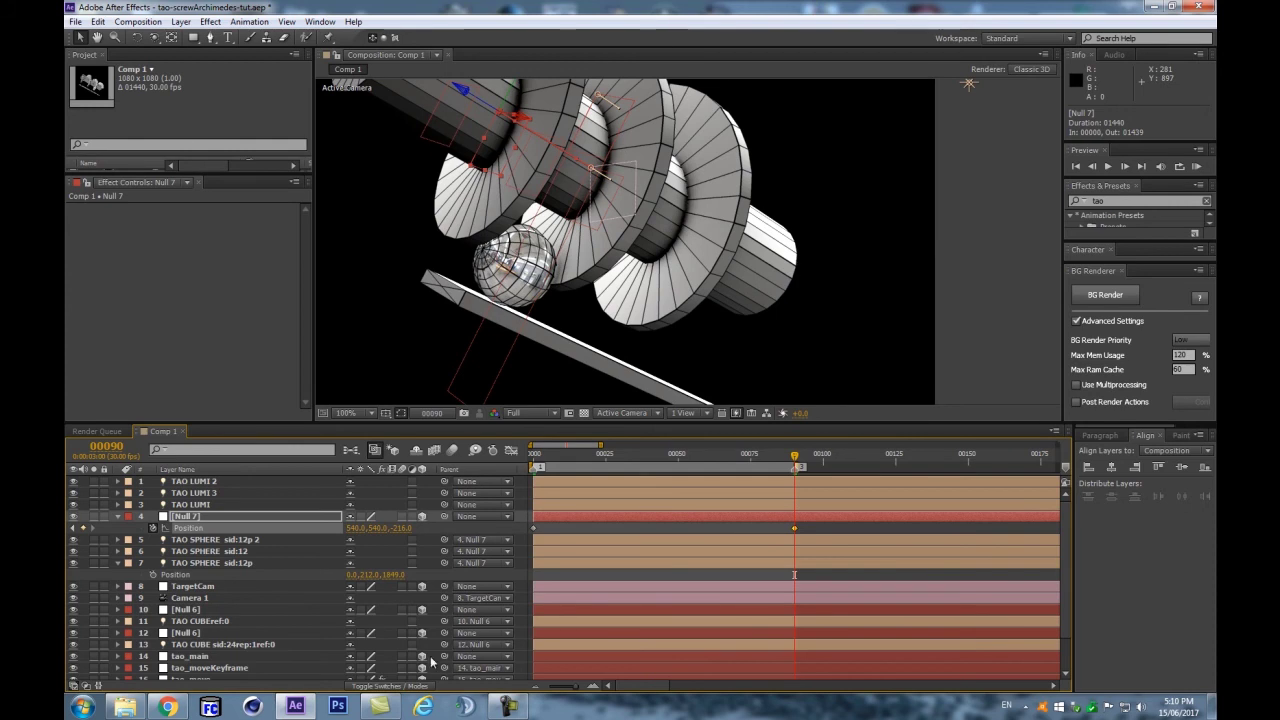
click(400, 527)
text(-21)
key(Return)
key(Home)
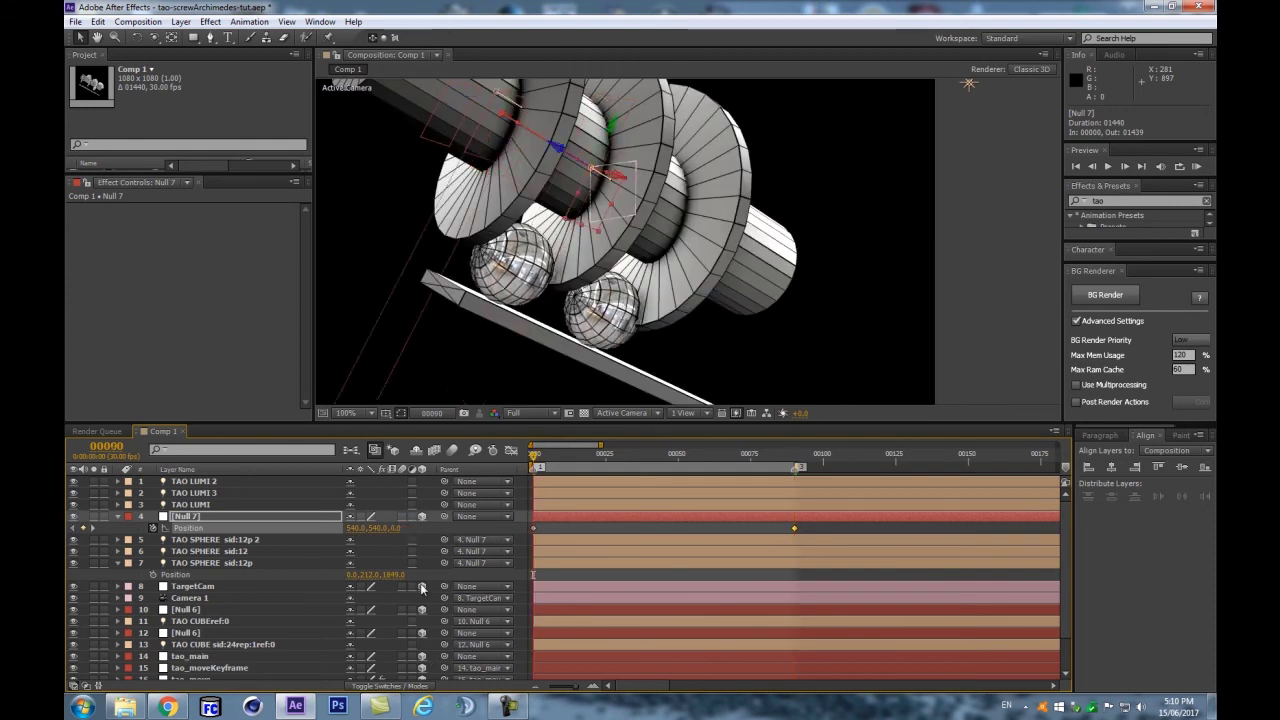
key(k)
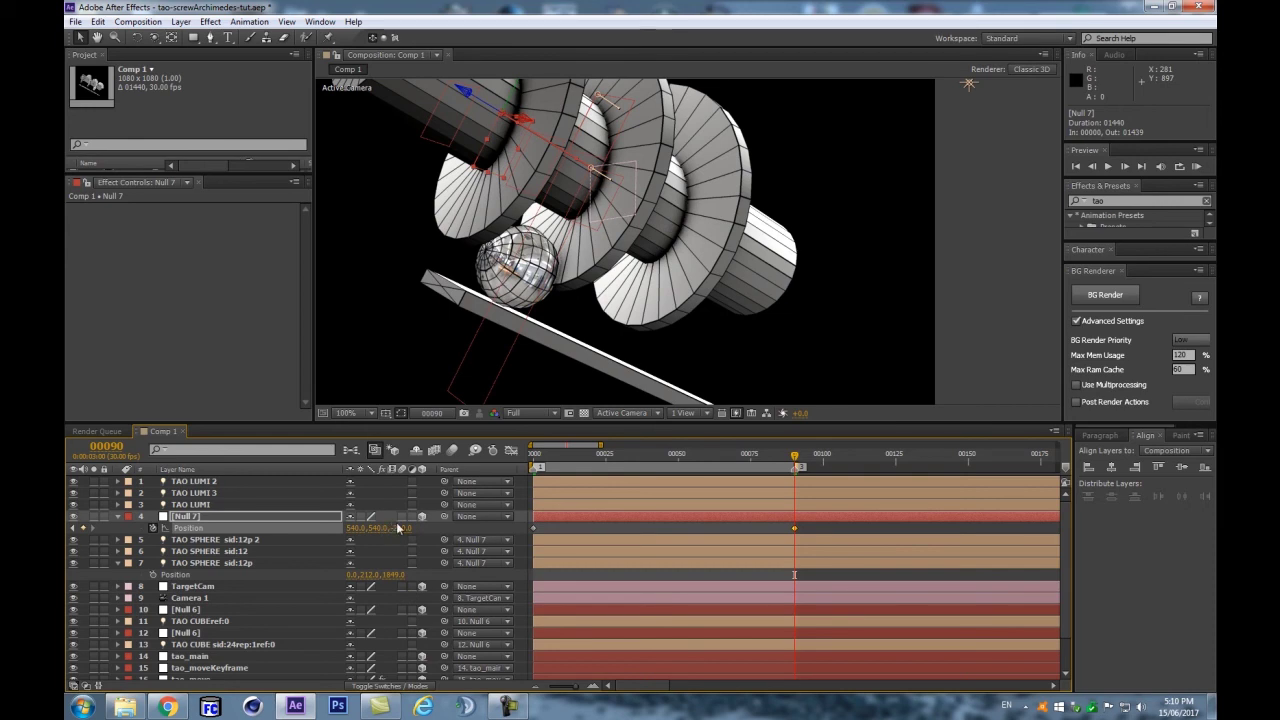
Step: Try a Z value of -225 for Null 7's Position keyframe at frame 90, checking it against frame 0
click(401, 527)
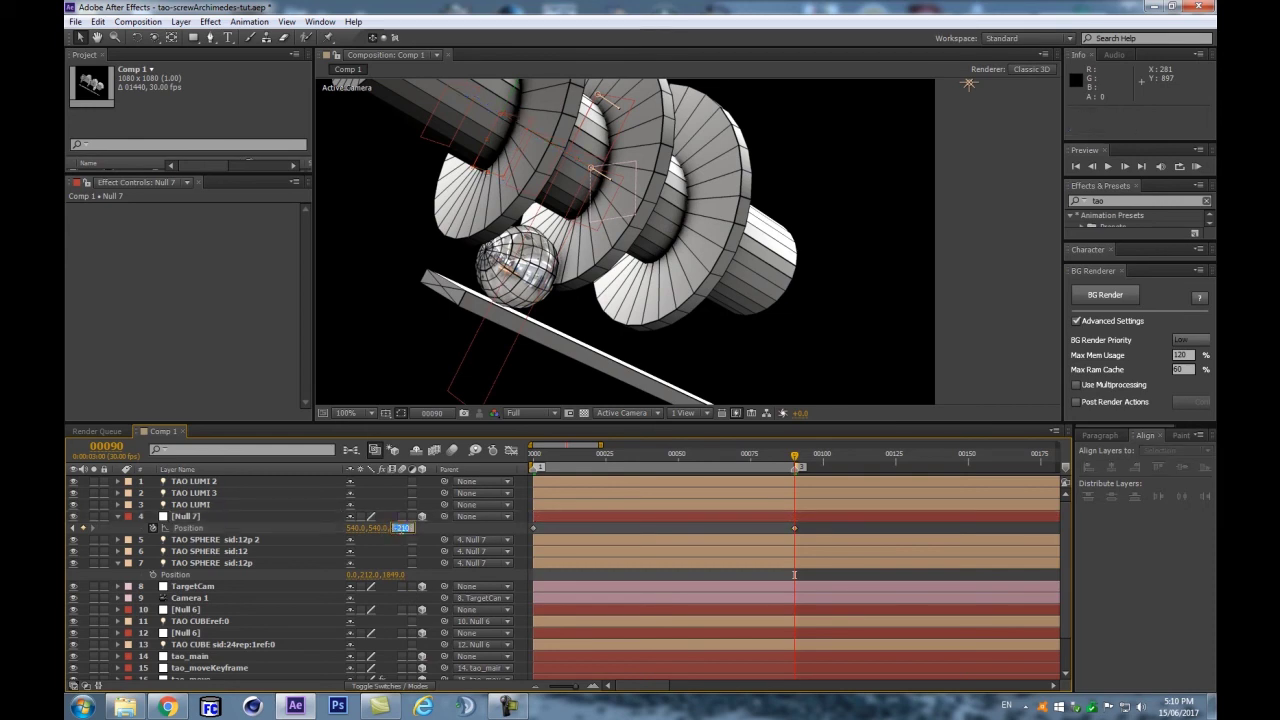
key(Return)
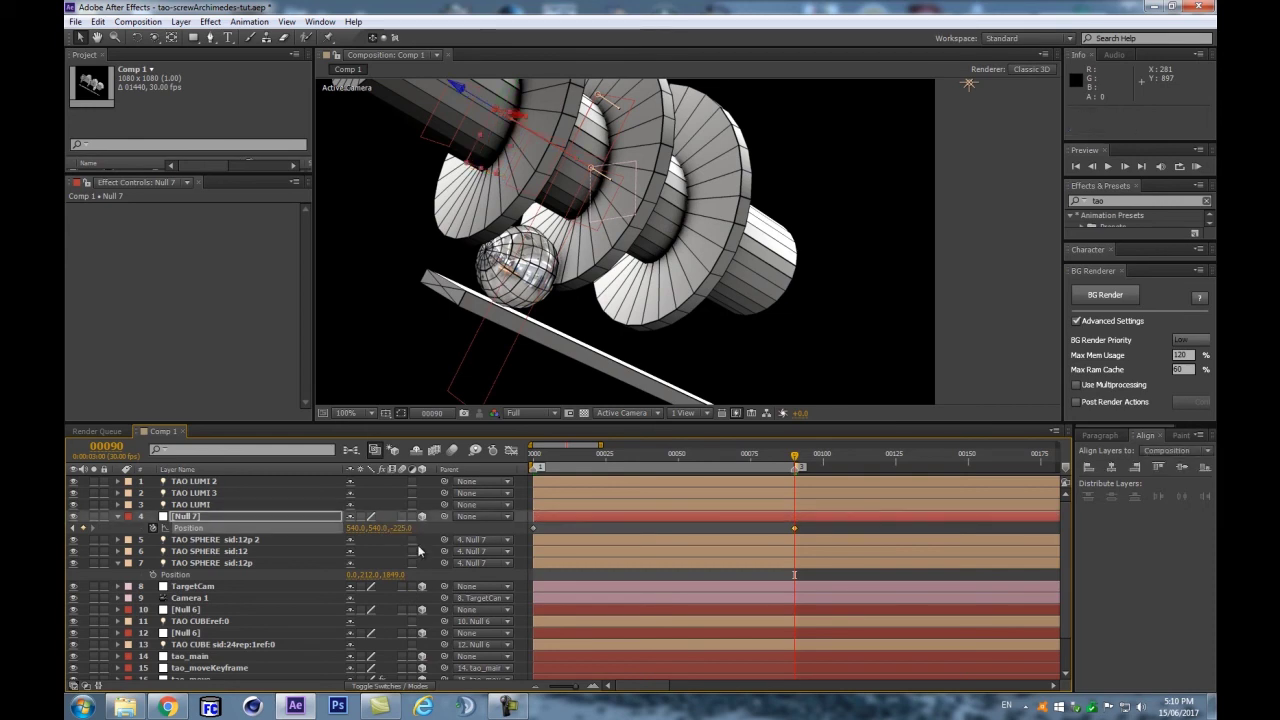
key(Home)
key(k)
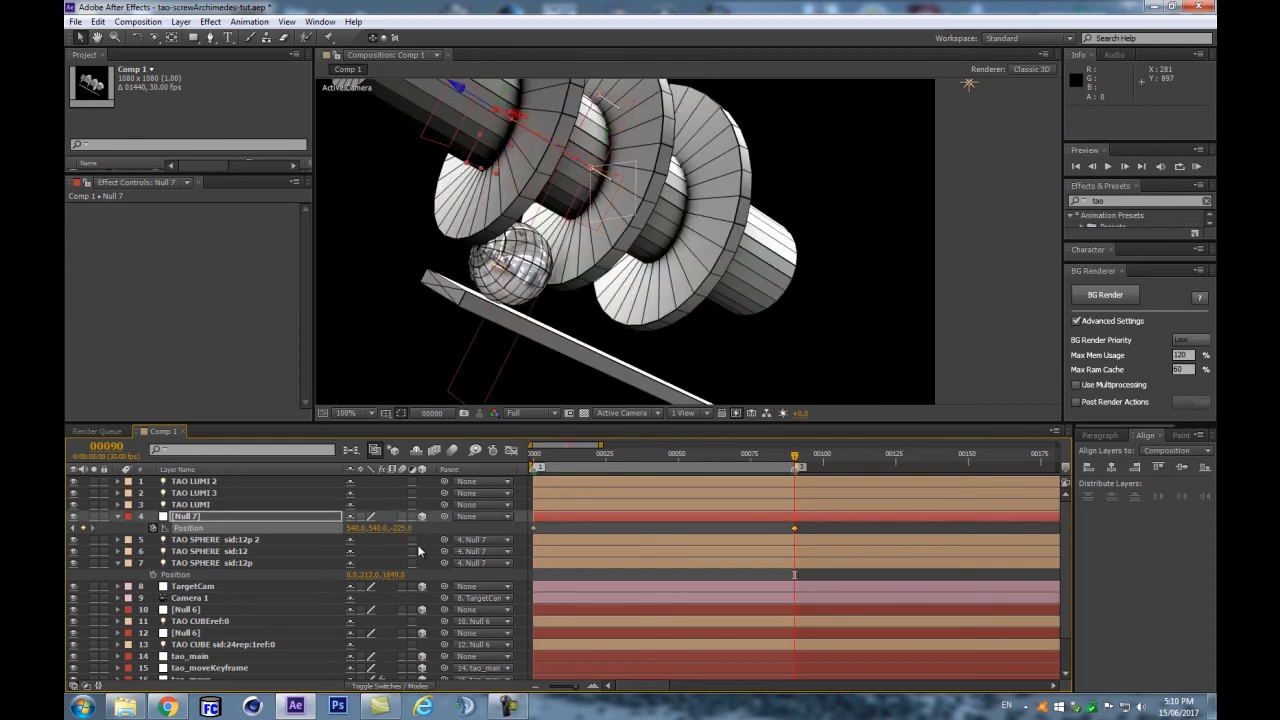
Step: Set the Z value of Null 7's Position keyframe at frame 90 to -222
click(401, 527)
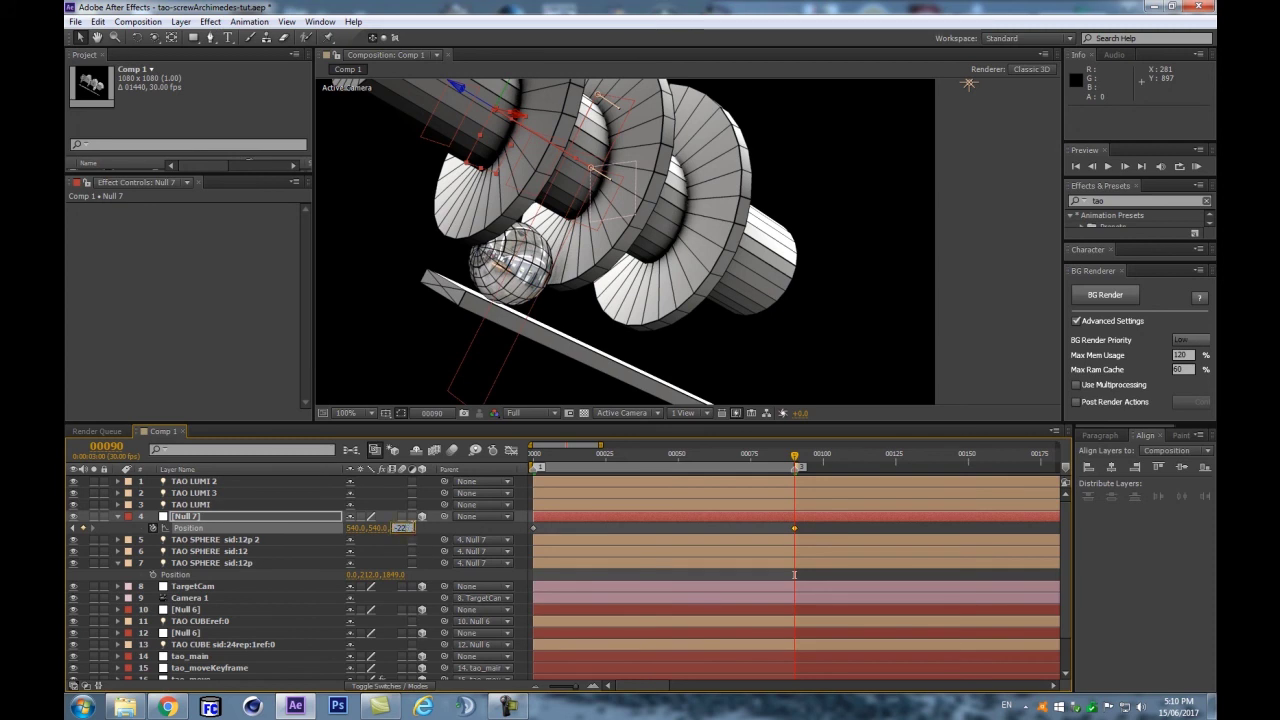
text(-218)
key(Return)
click(408, 528)
text(-222.4)
key(Return)
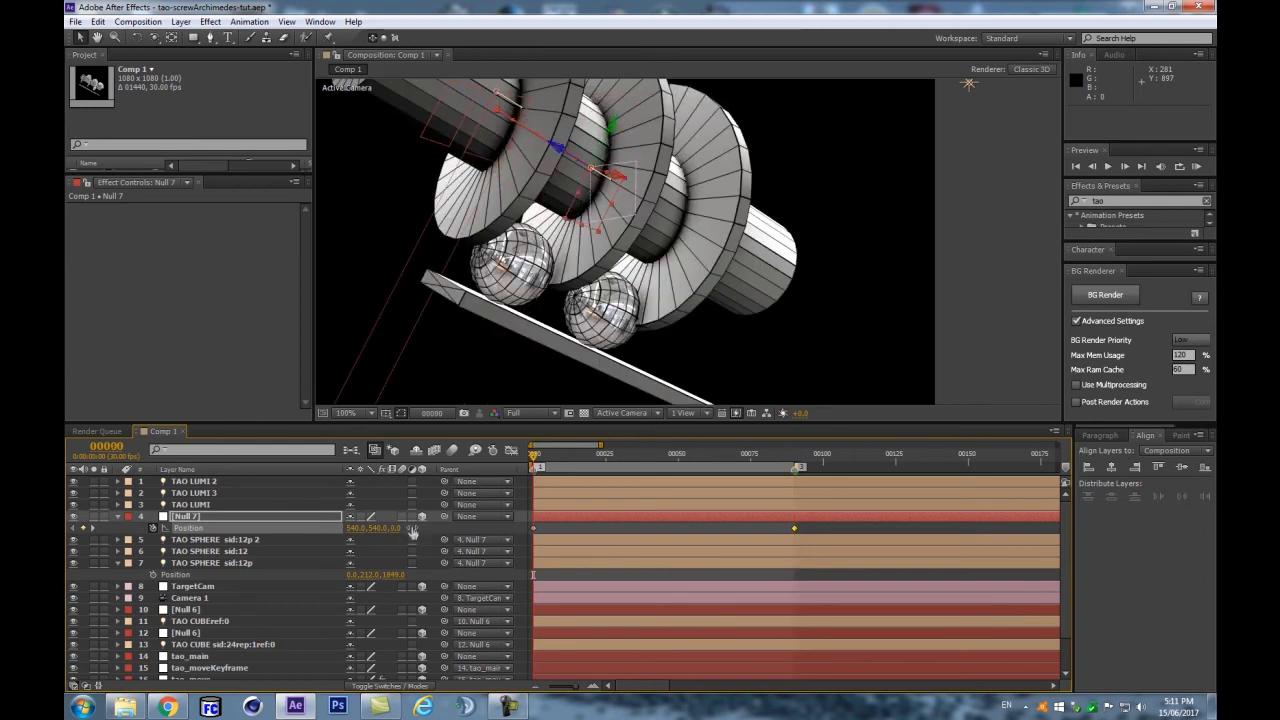
Step: Compare the sphere positions at frames 0 and 90 by switching repeatedly between the two keyframes and scrubbing through the loop
key(j)
key(k)
key(j)
key(k)
key(j)
key(k)
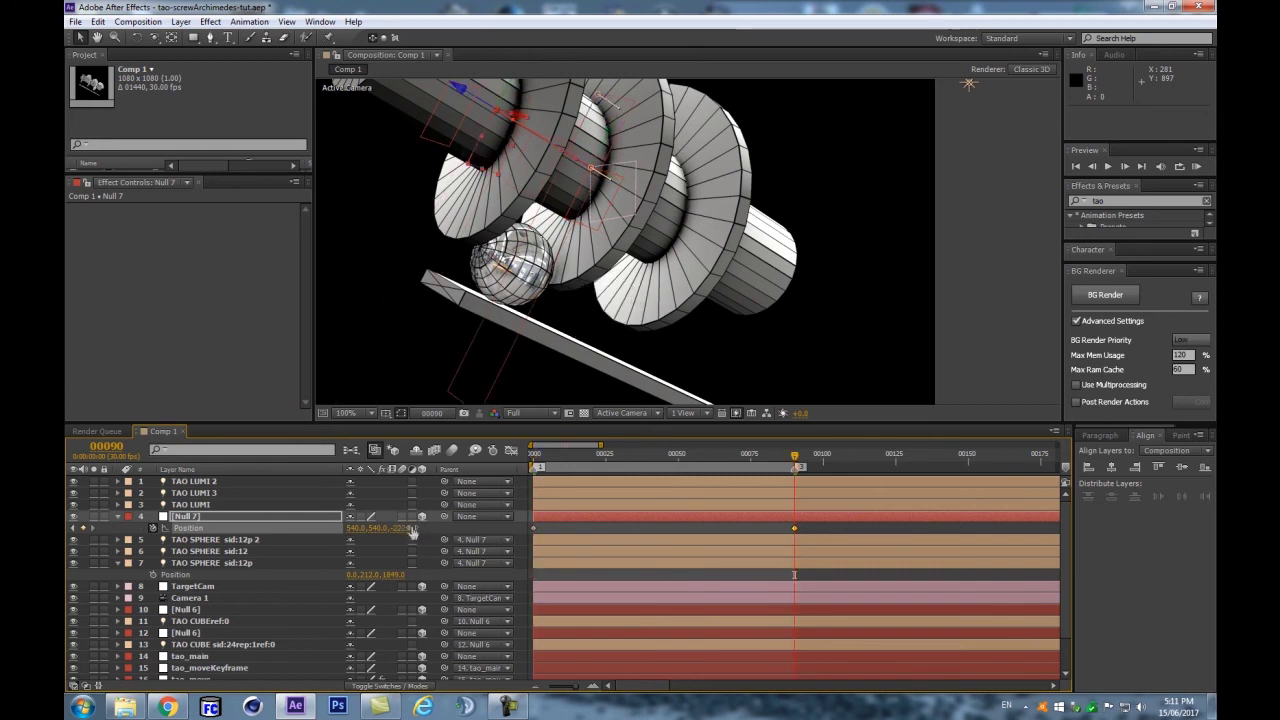
key(j)
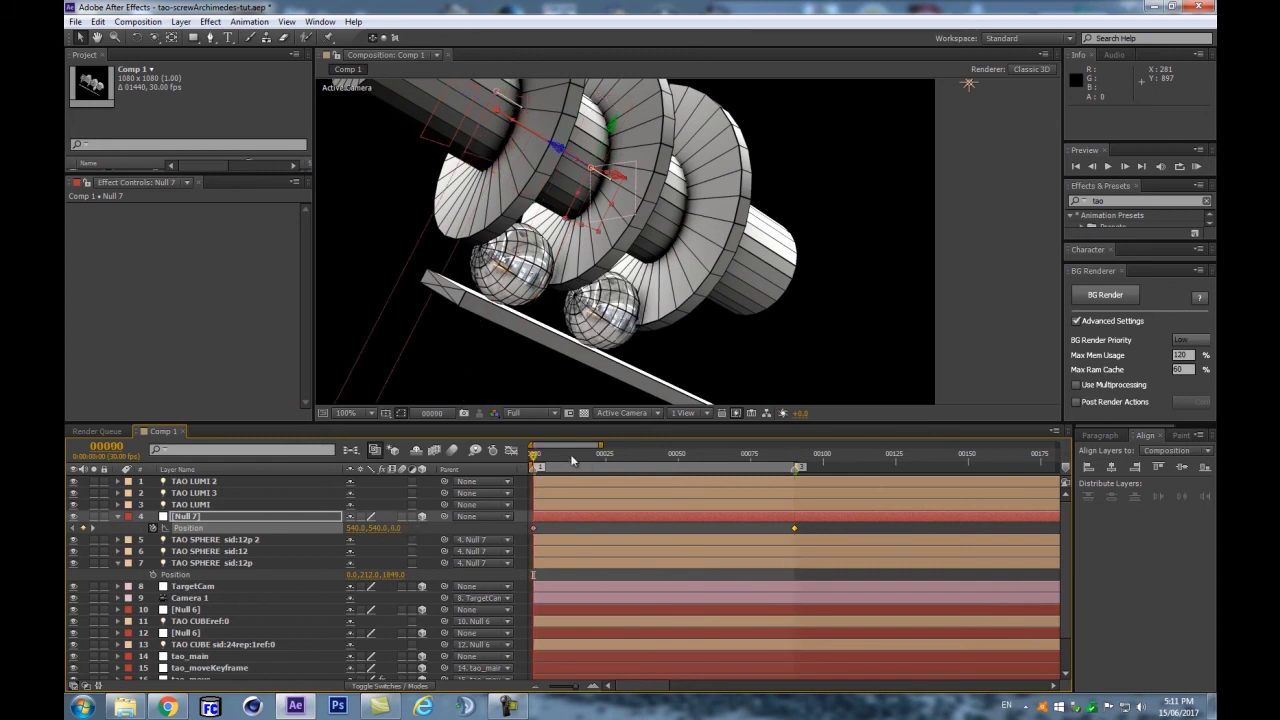
drag(573, 460, 799, 465)
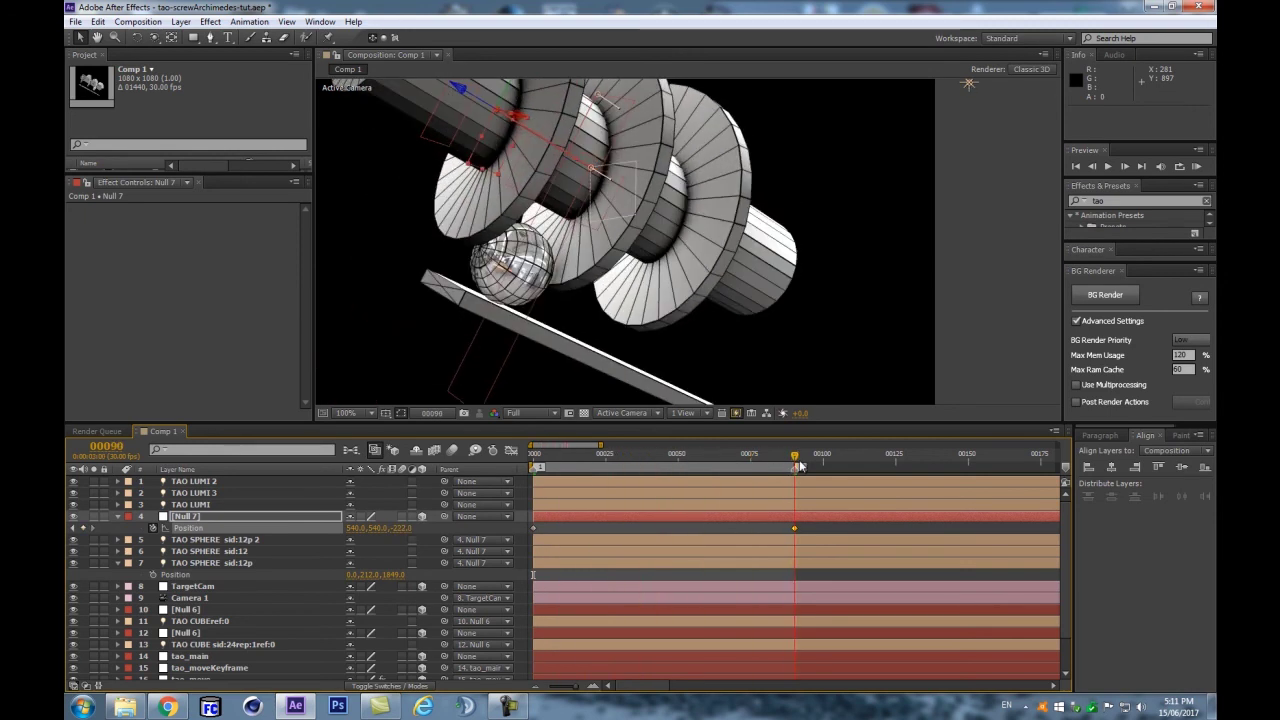
key(j)
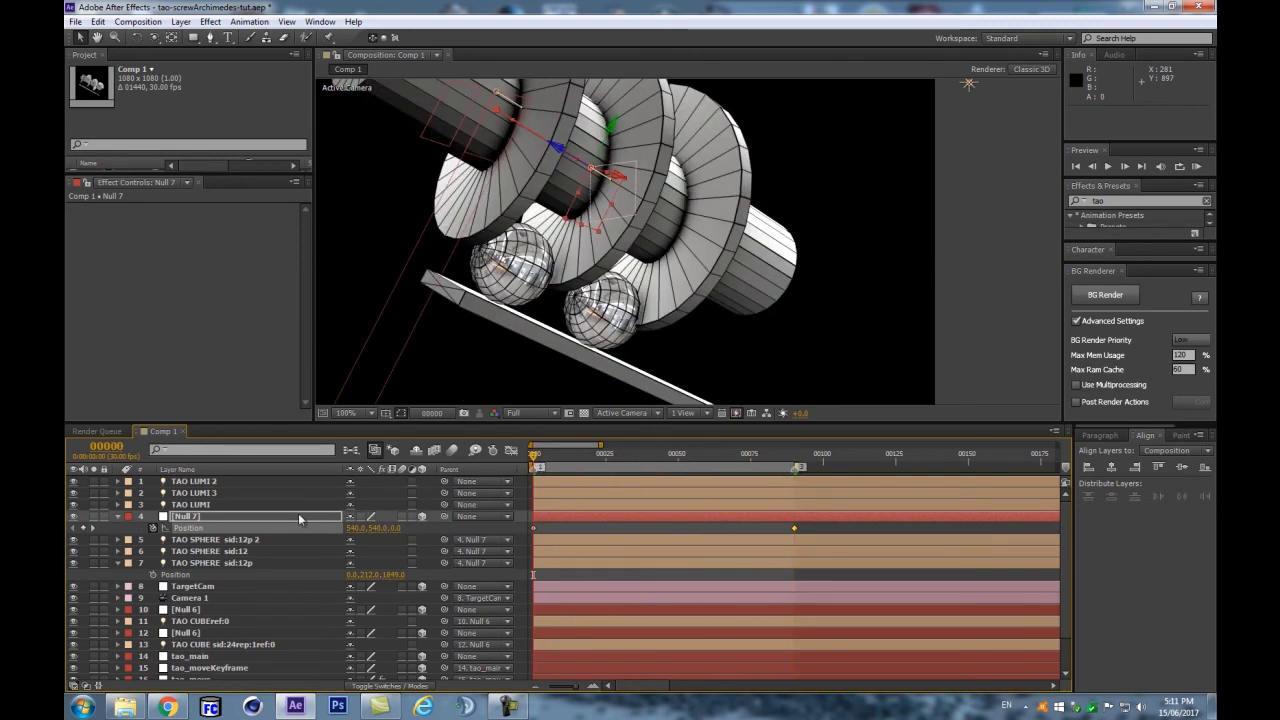
Step: At frame 0, reveal the light options of TAO SPHERE sid:12p 2 and set its Radius to 100
click(206, 541)
key(a)
key(a)
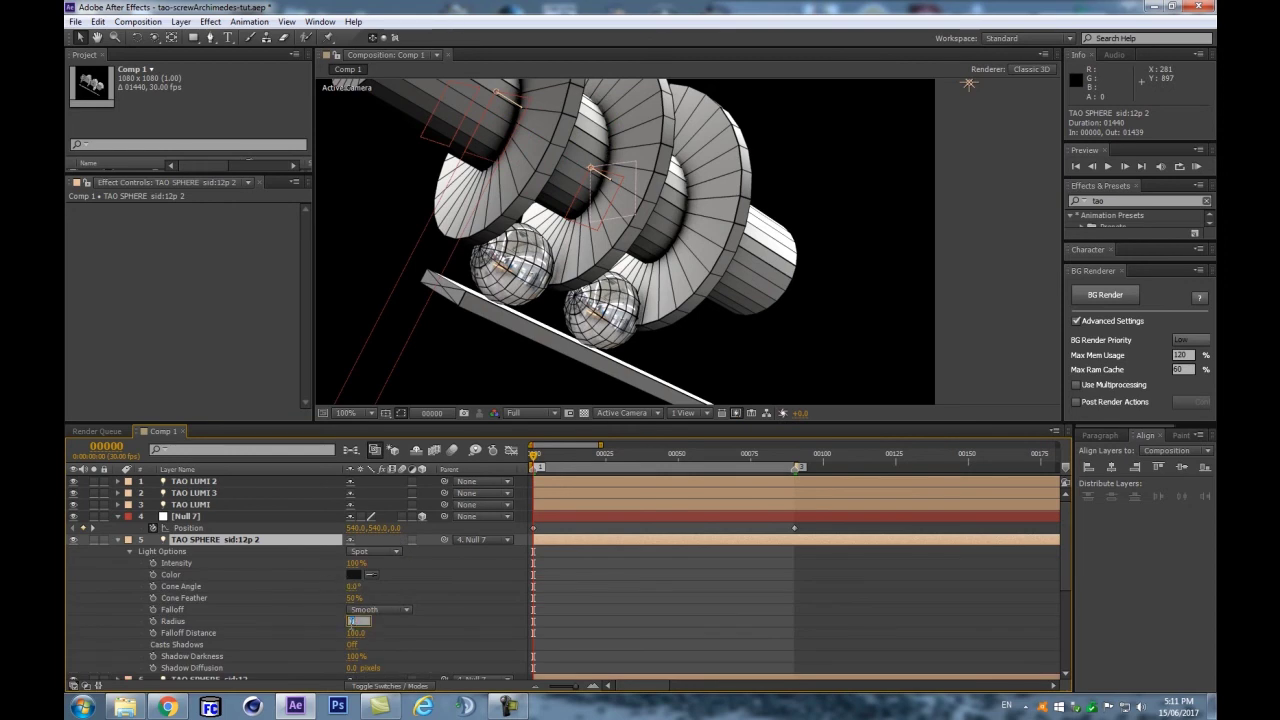
key(Return)
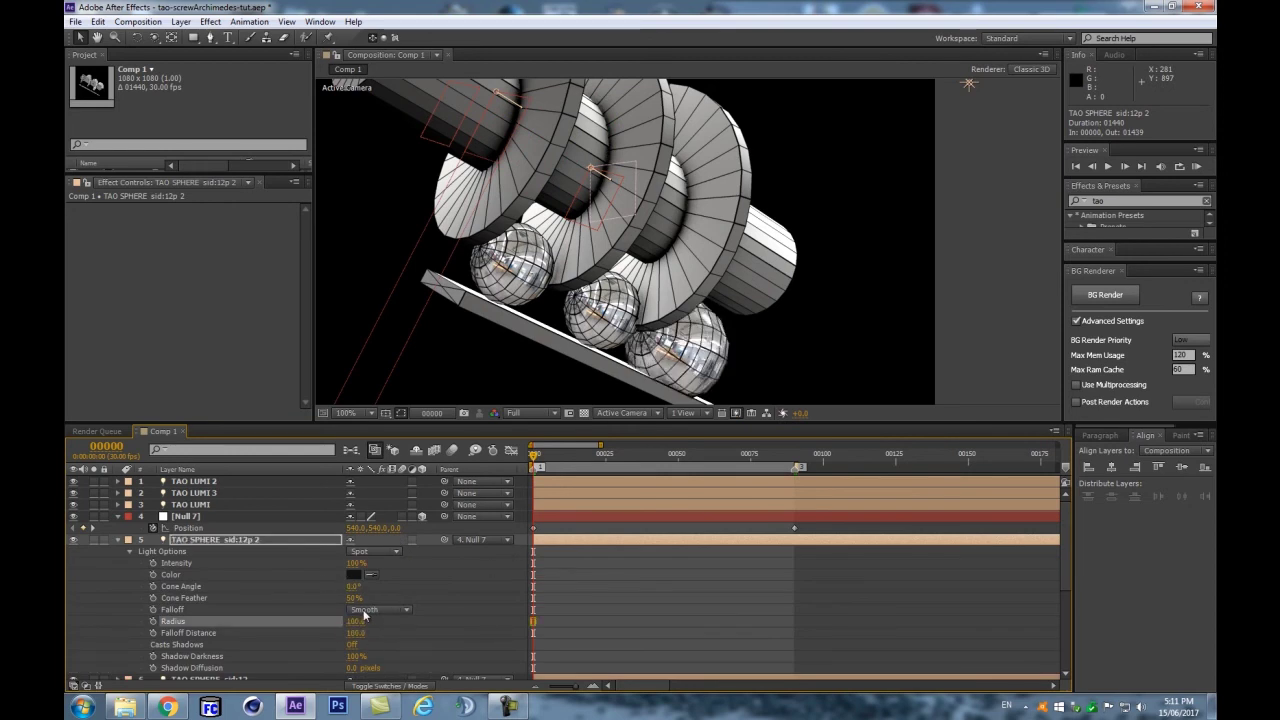
Step: Reveal the Radius of TAO SPHERE sid:12 and set TAO SPHERE sid:12p 2 to the same Radius of 71
scroll(263, 640, down, 5)
scroll(235, 600, up, 2)
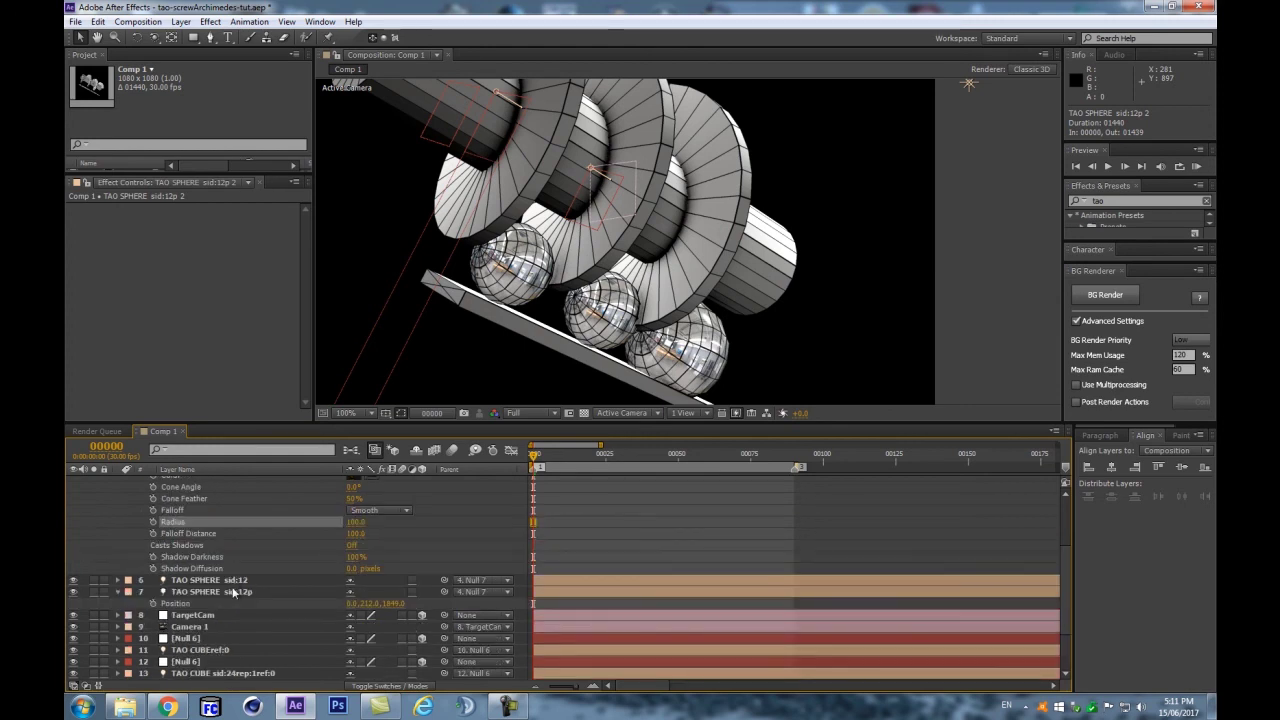
click(229, 584)
key(u)
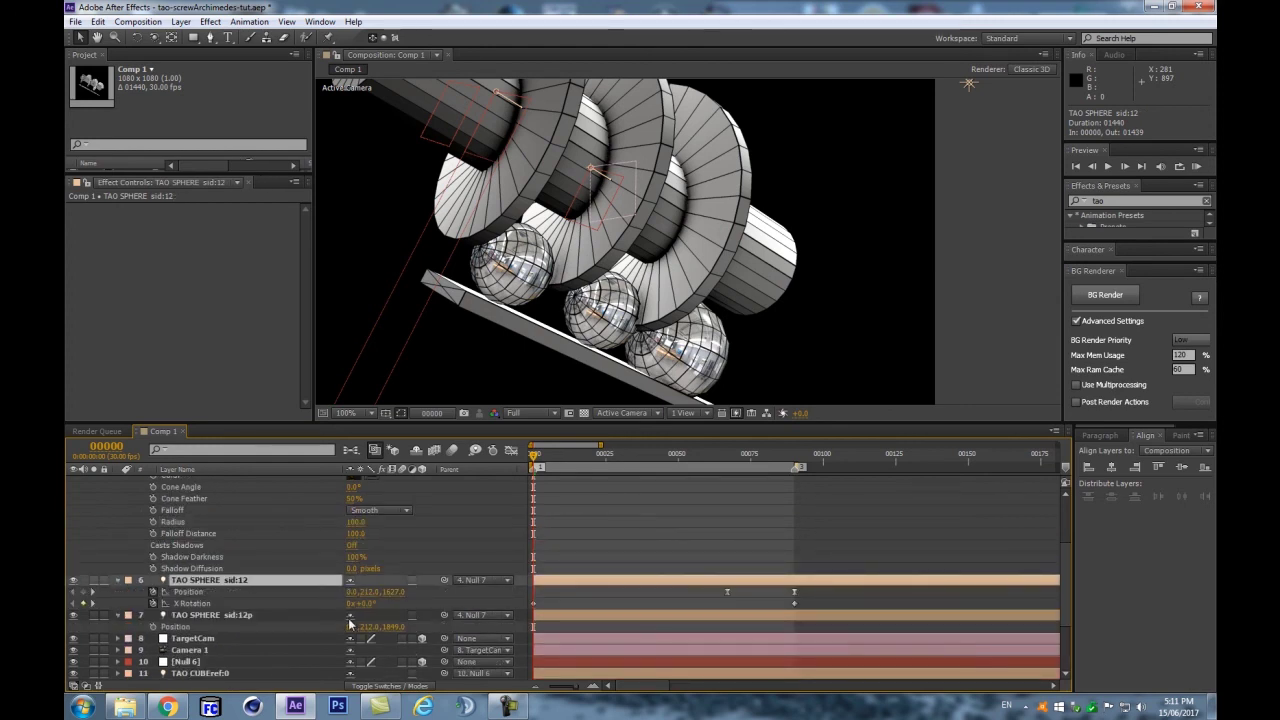
key(a)
key(a)
click(354, 662)
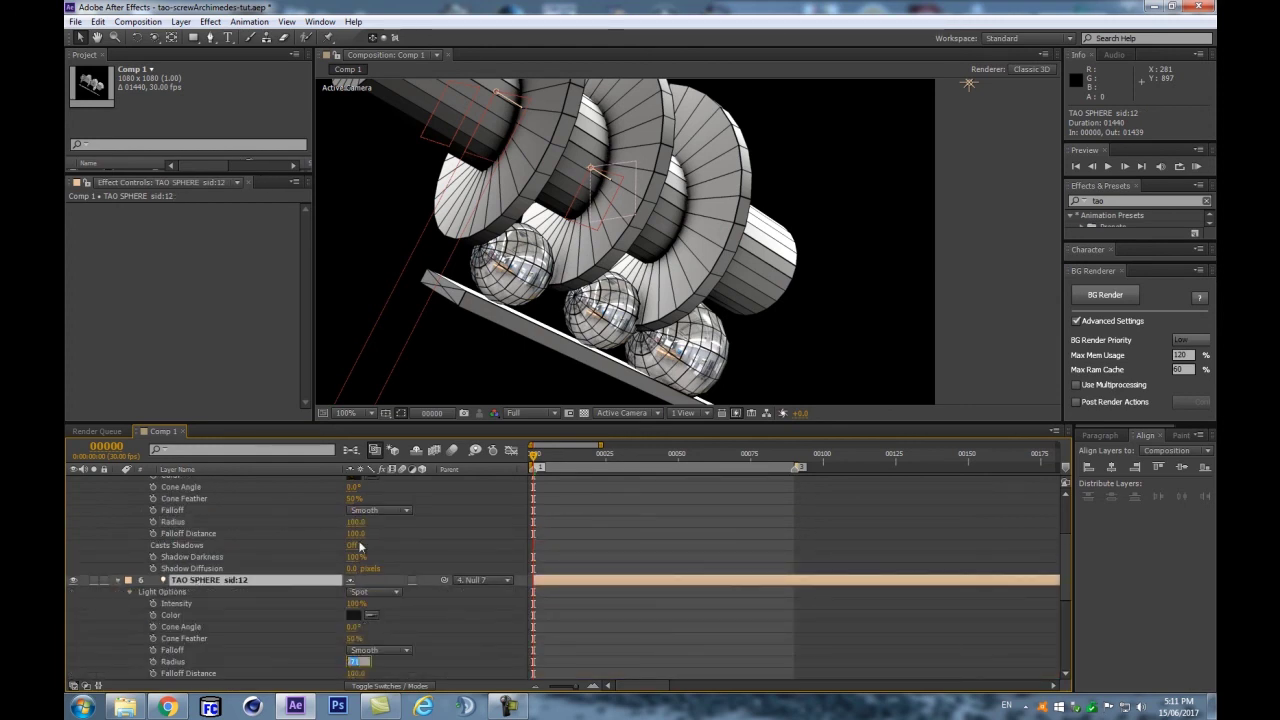
click(458, 520)
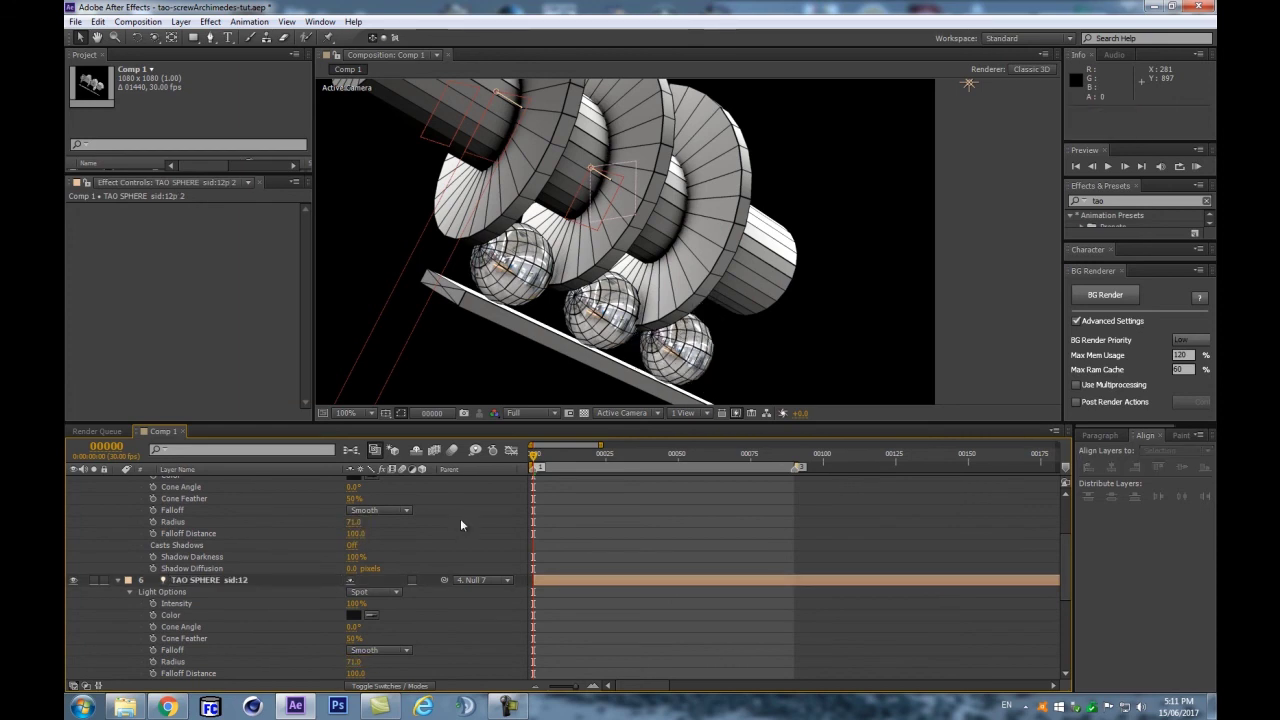
Step: Collapse the open properties of all layers in the composition
scroll(522, 322, down, 4)
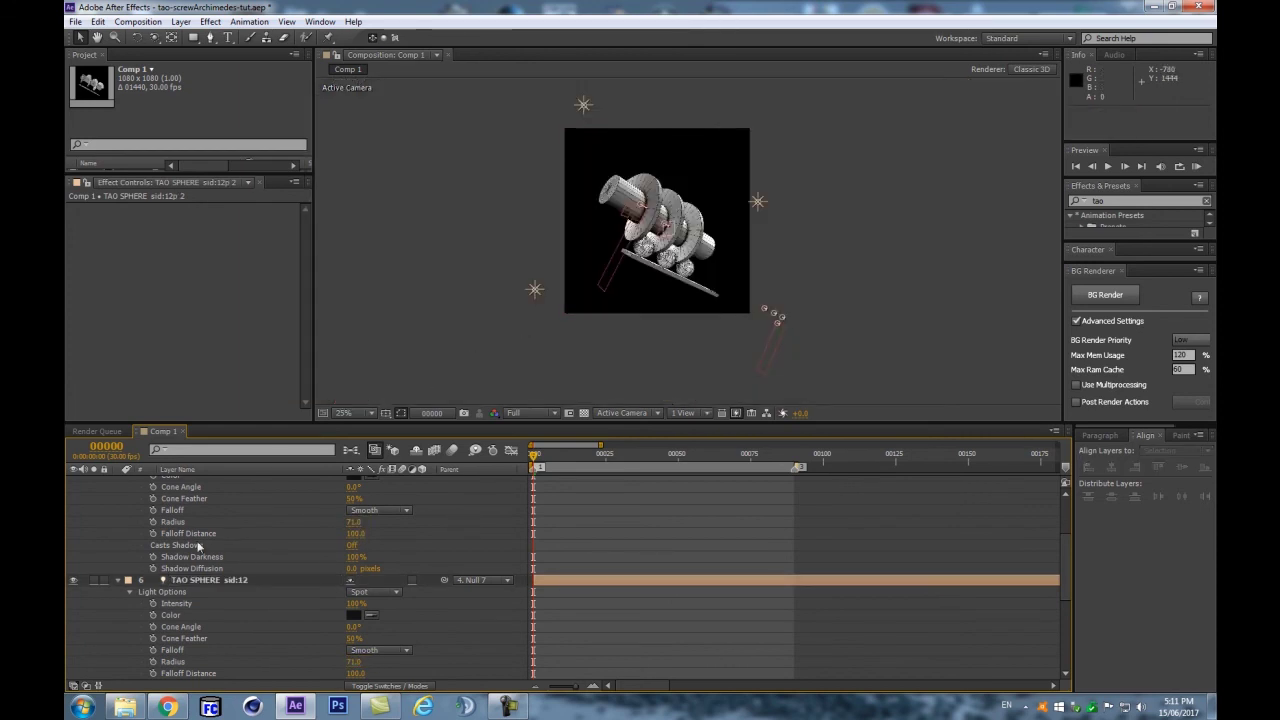
scroll(198, 547, up, 3)
key(ctrl+a)
click(118, 516)
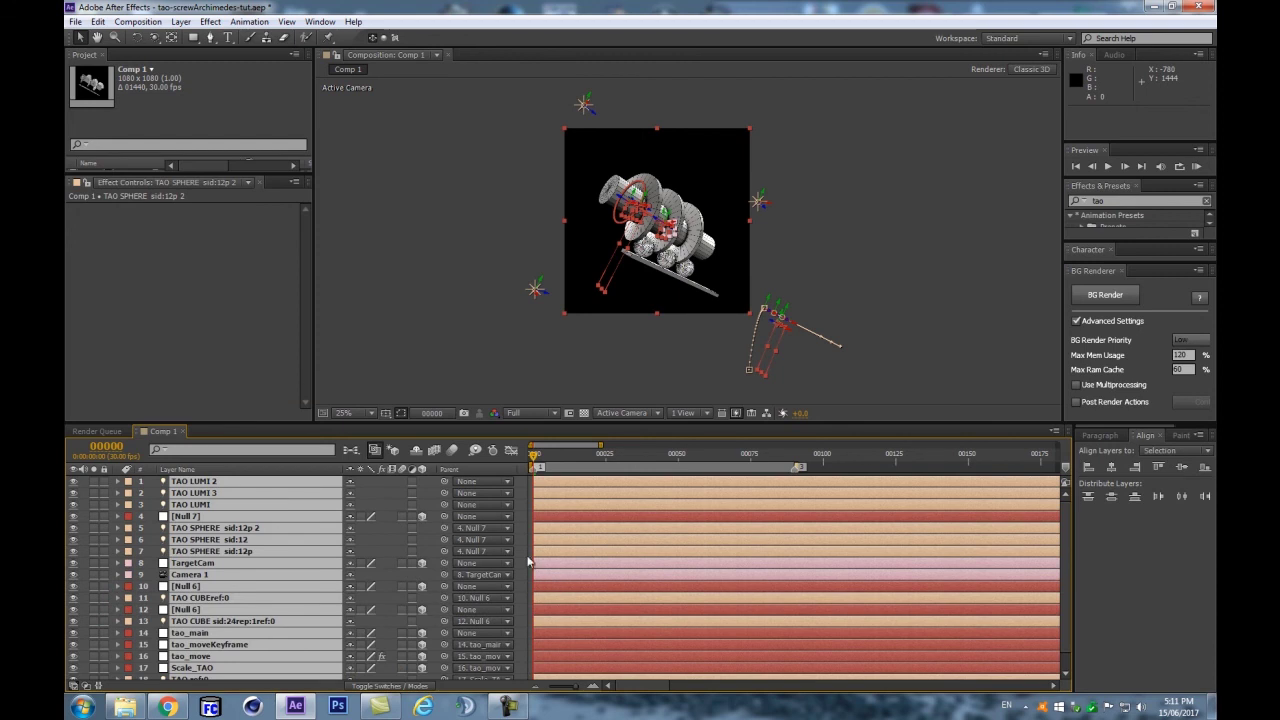
Step: Deselect the layers and preview the full screw animation over the work area
click(620, 389)
scroll(598, 216, up, 2)
key(shift+KP_0)
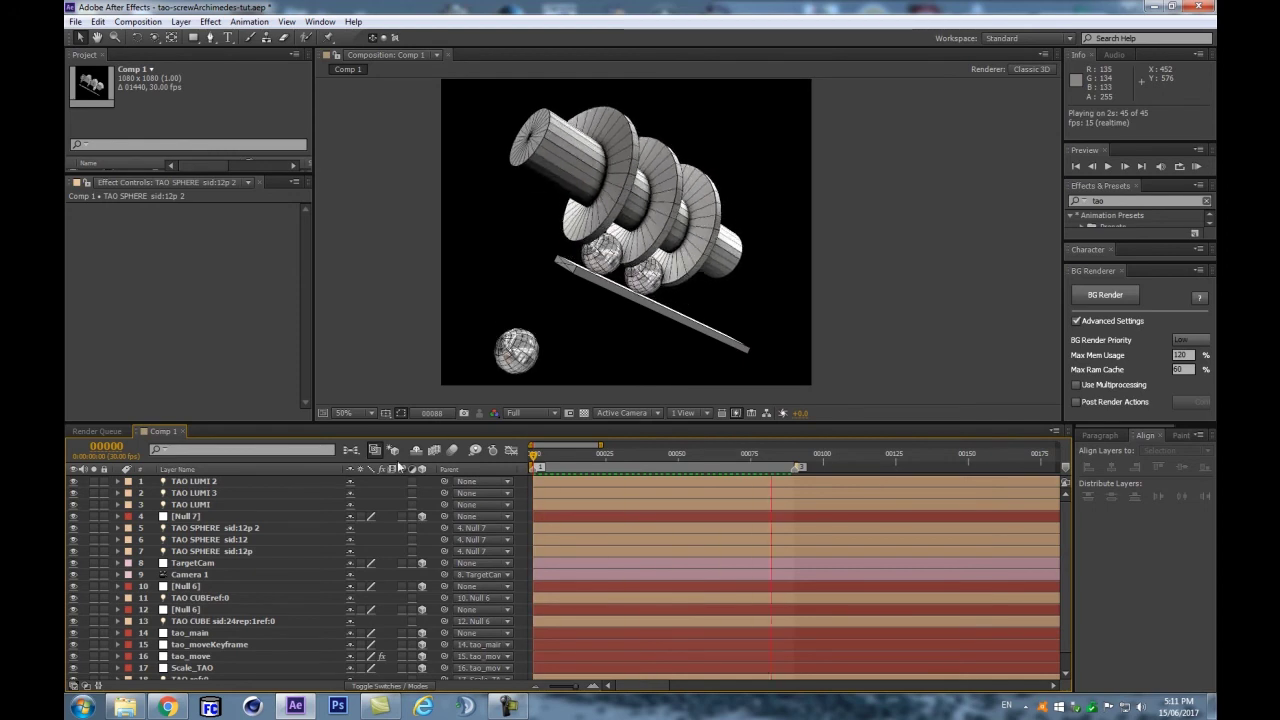
key(space)
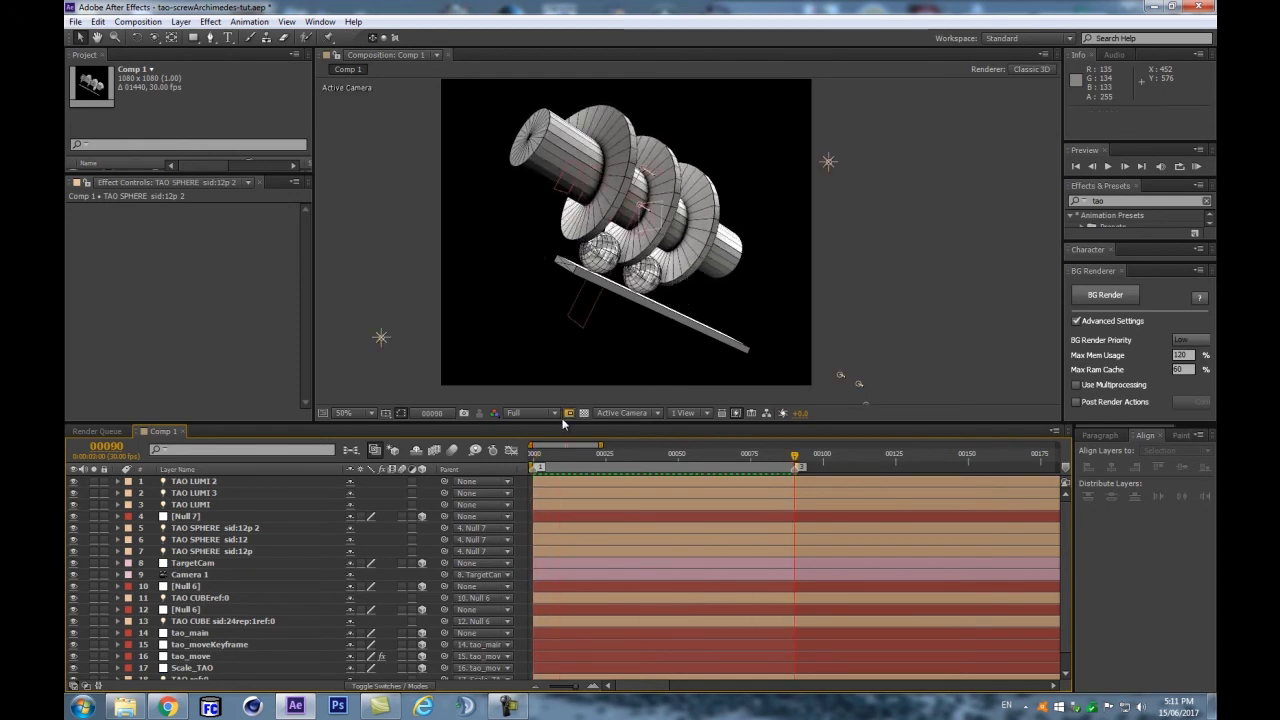
Step: Reveal the Position of TAO SPHERE sid:12p 2 and compare the lower spheres at frames 0 and 90
scroll(684, 332, up, 2)
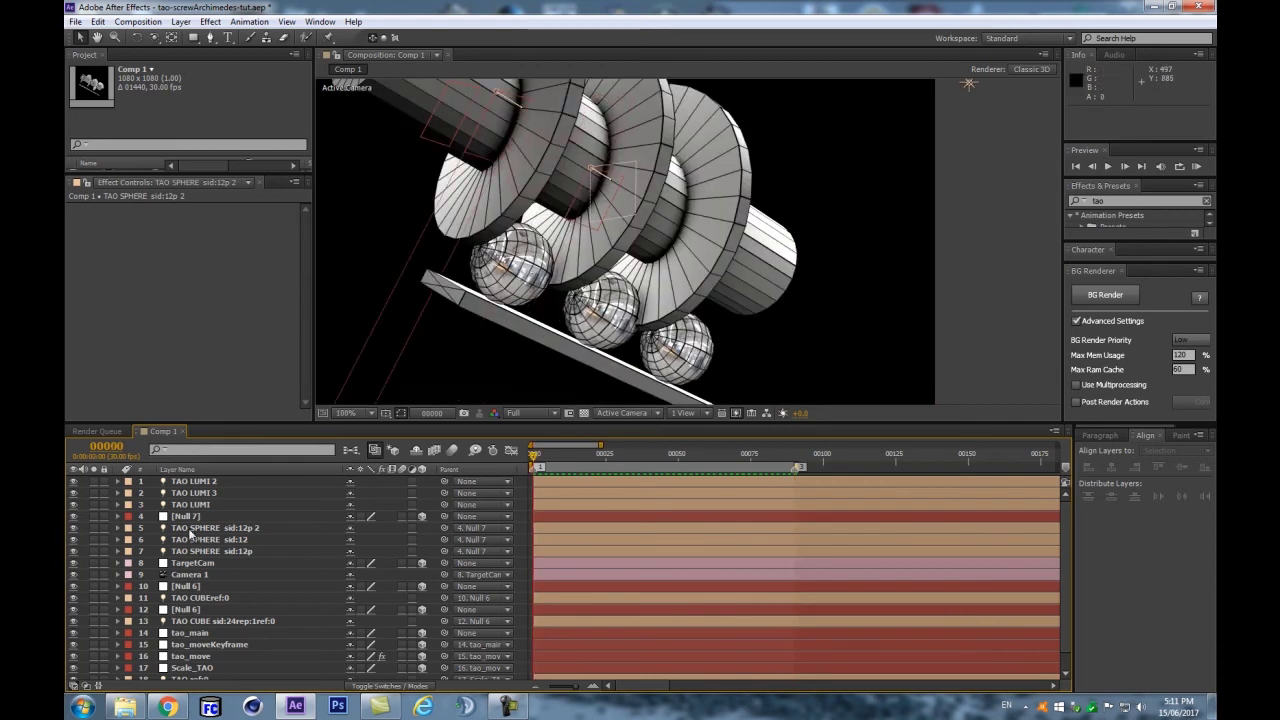
click(220, 531)
key(p)
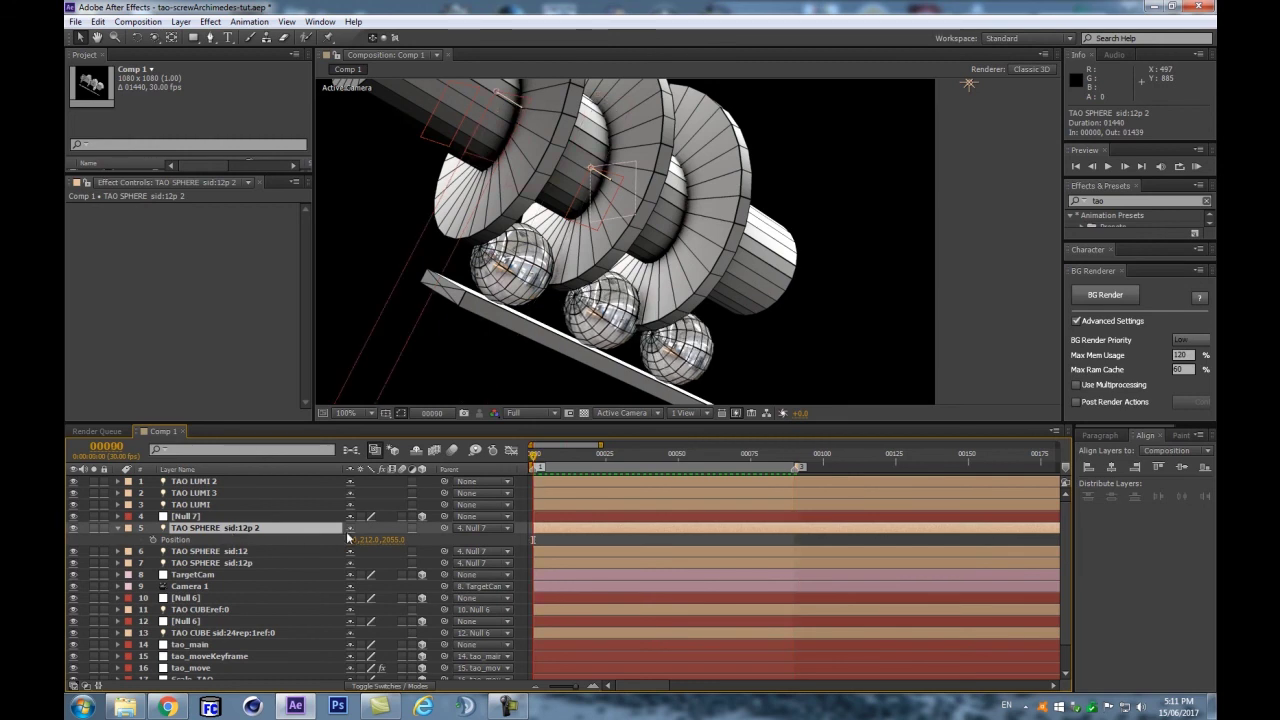
key(3)
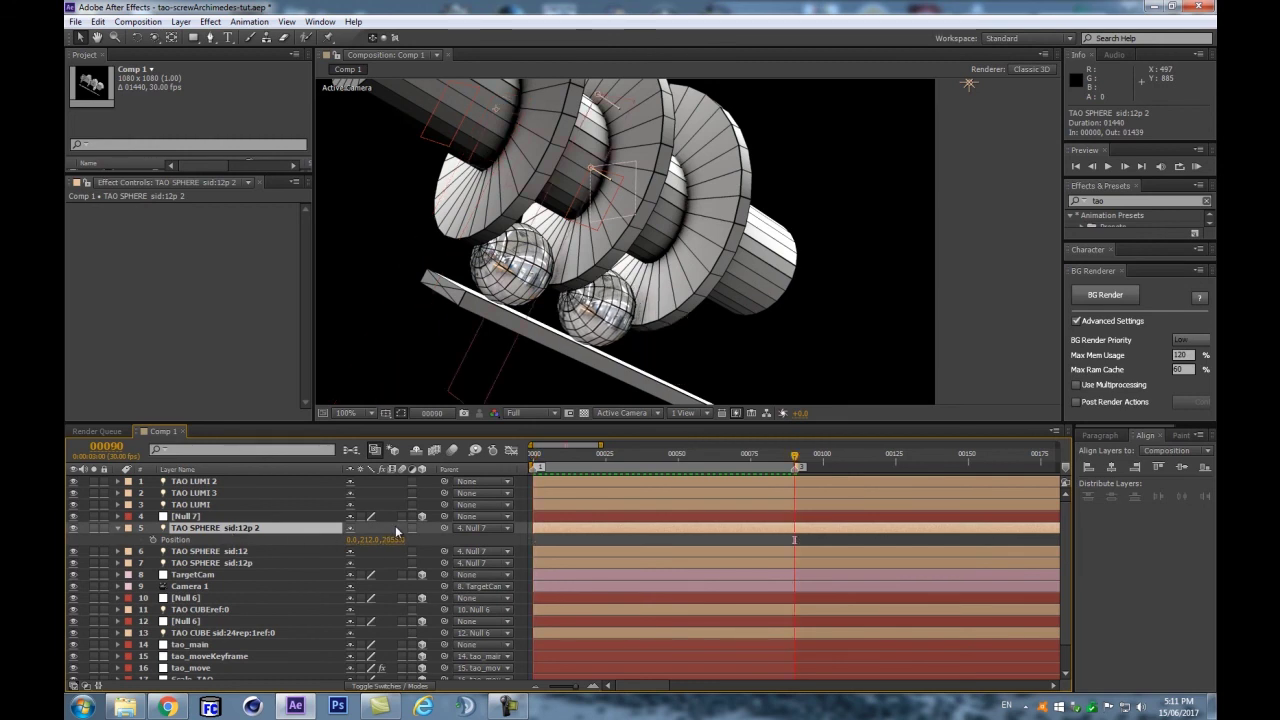
key(Home)
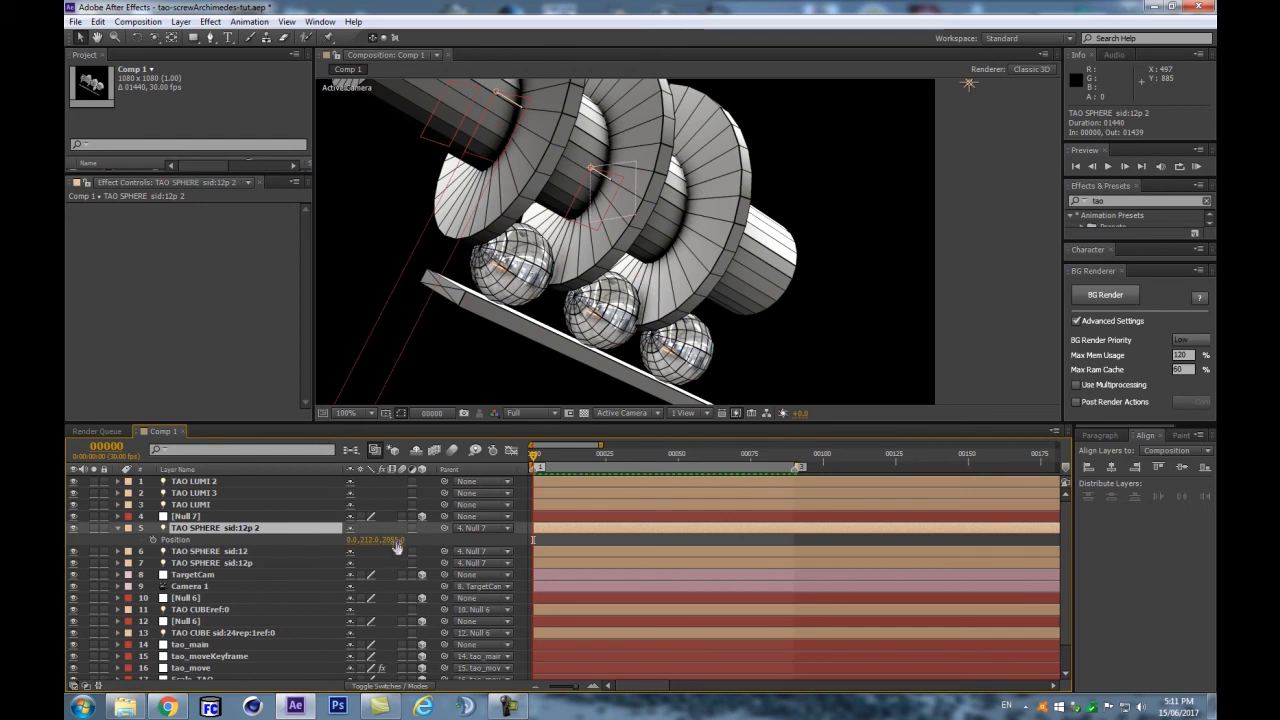
Step: Try a lower Z Position for TAO SPHERE sid:12p 2, undo it, and compare frames 0 and 90 again
key(Return)
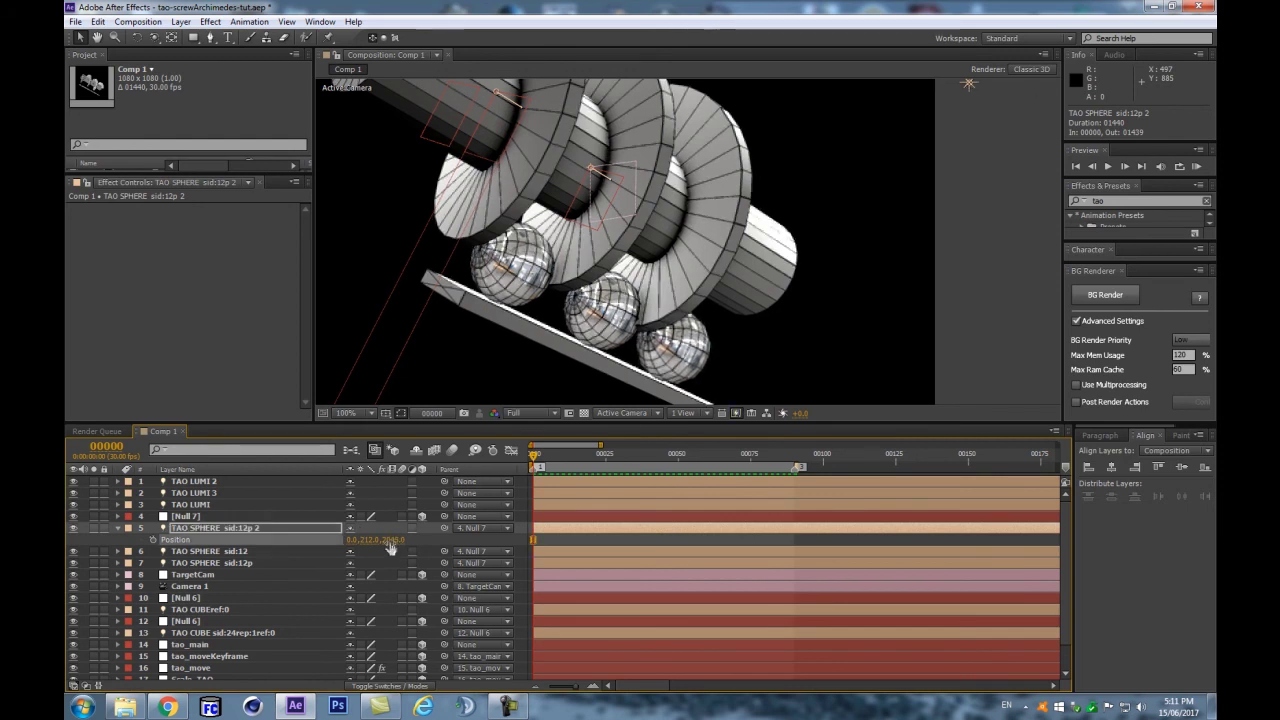
key(ctrl+z)
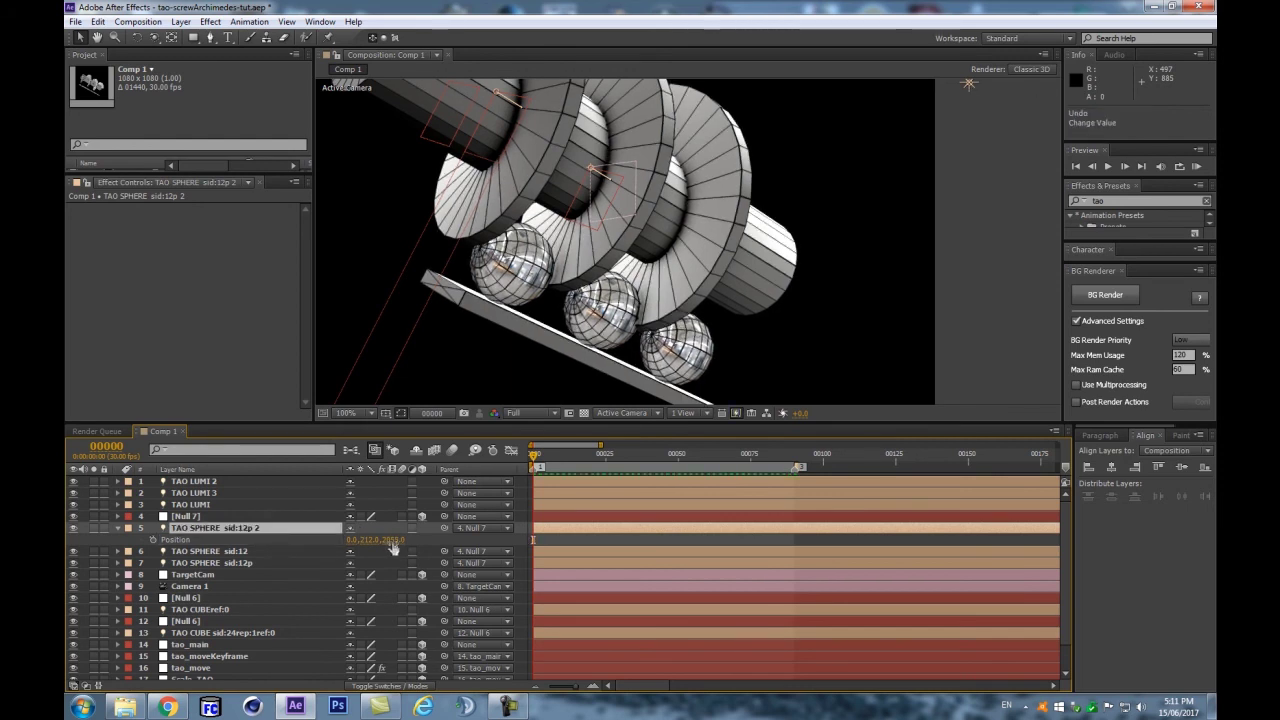
key(3)
key(Home)
Step: Try setting the Radius of TAO SPHERE sid:12p 2 to 0 at frame 0, then undo the change
key(a)
key(a)
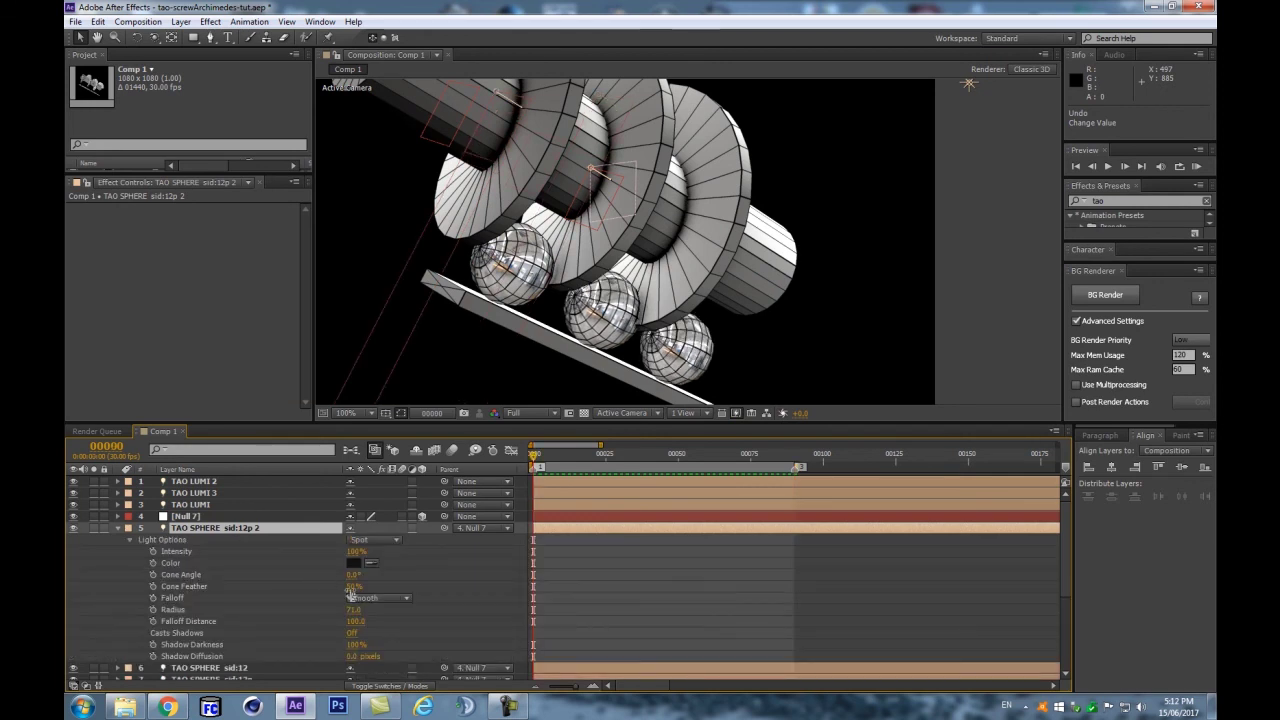
drag(355, 611, 260, 609)
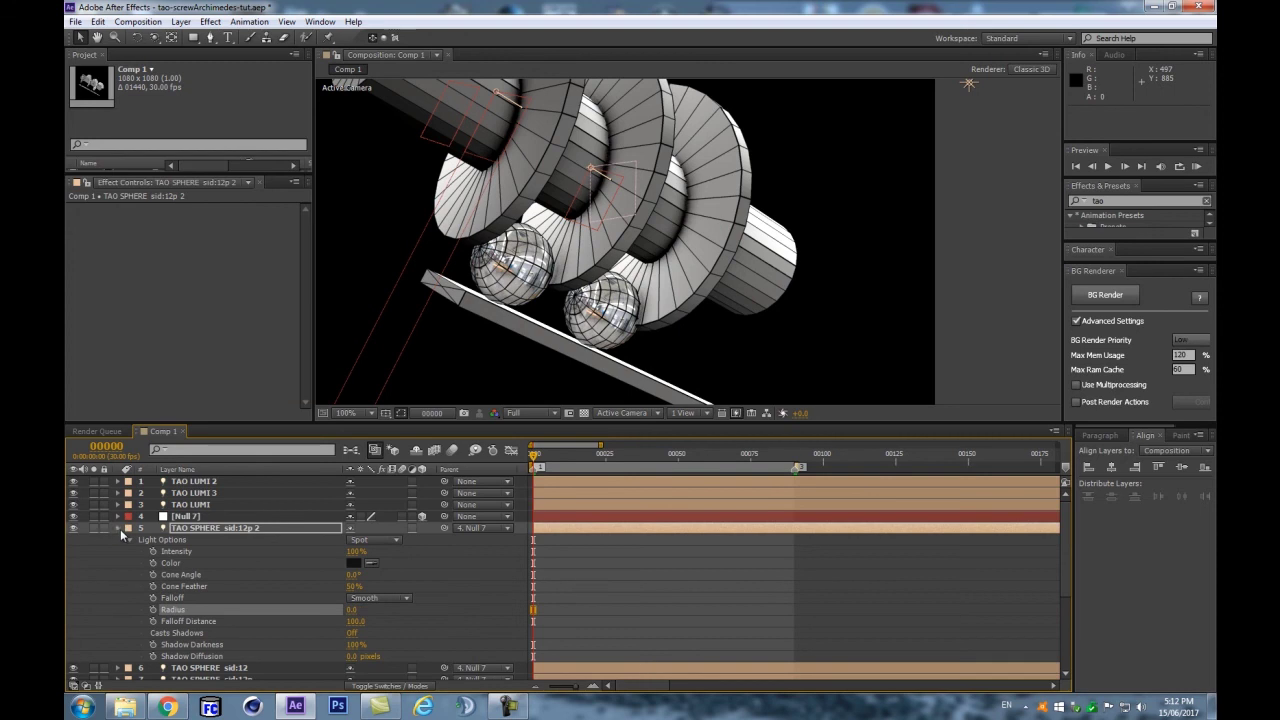
click(120, 529)
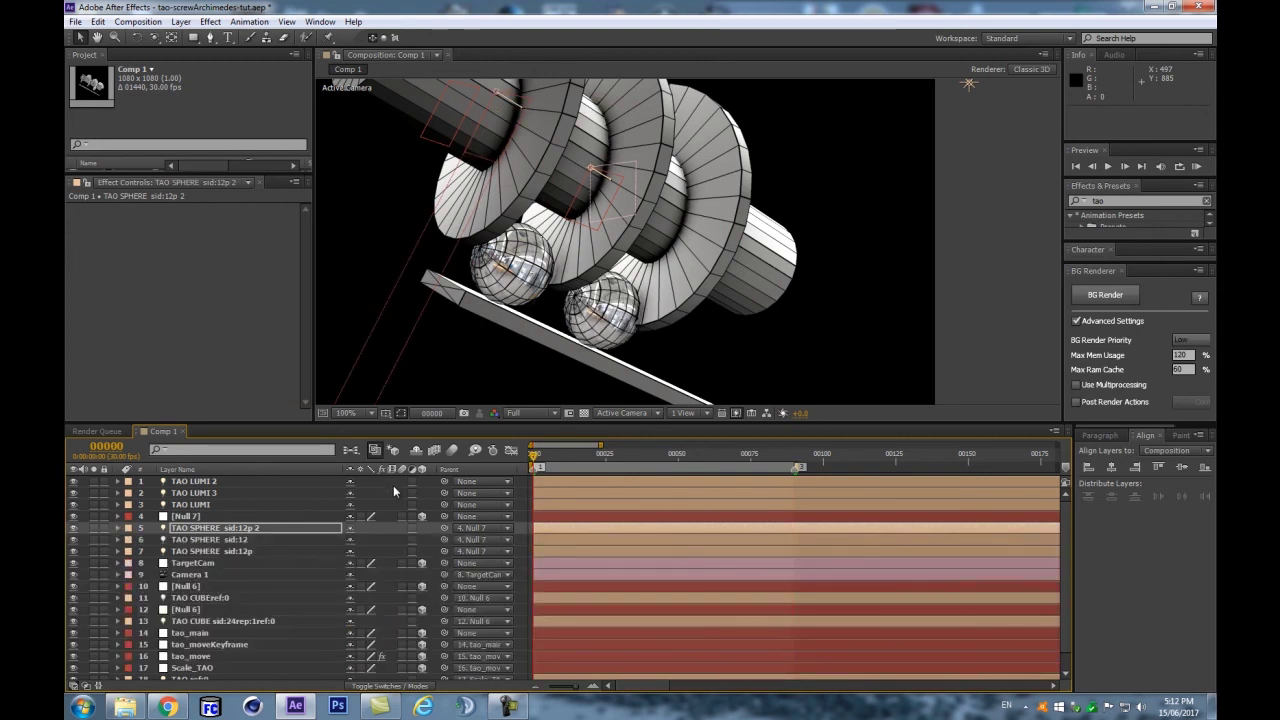
drag(551, 456, 508, 485)
key(ctrl+z)
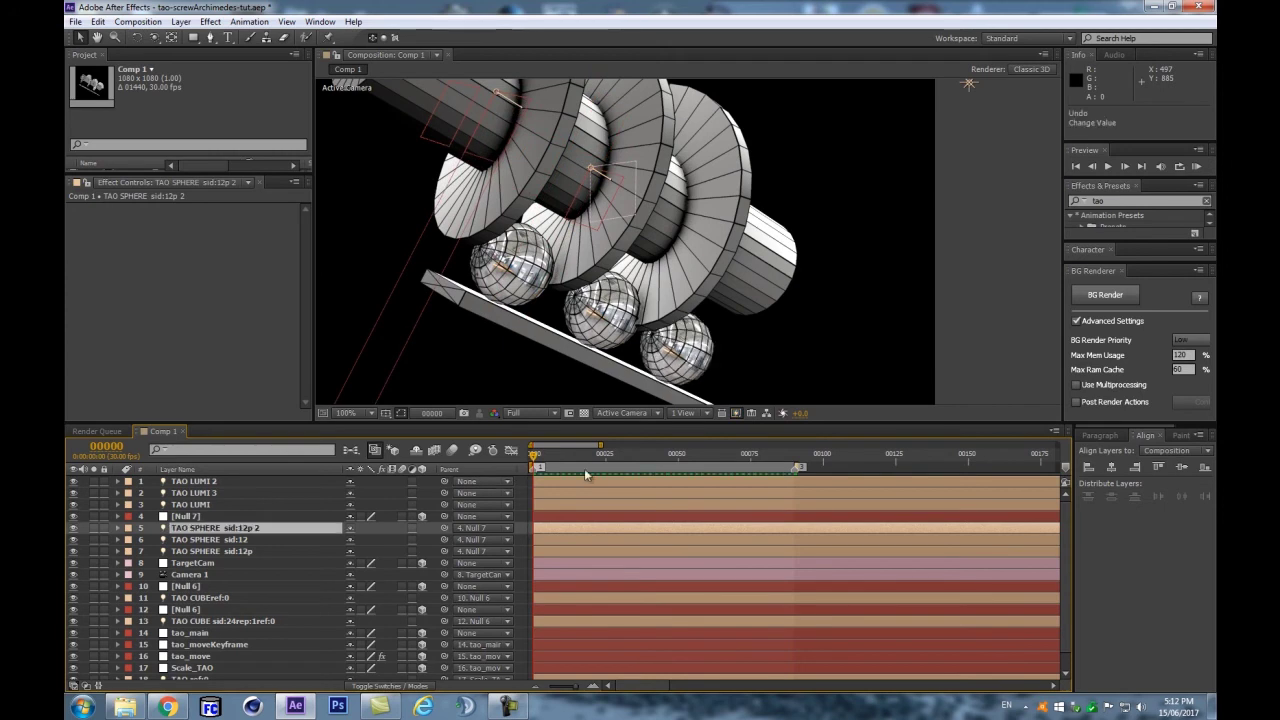
Step: At frame 90, try Z Position values of 2044 and 2053 for TAO SPHERE sid:12p 2, comparing with frame 0
click(794, 458)
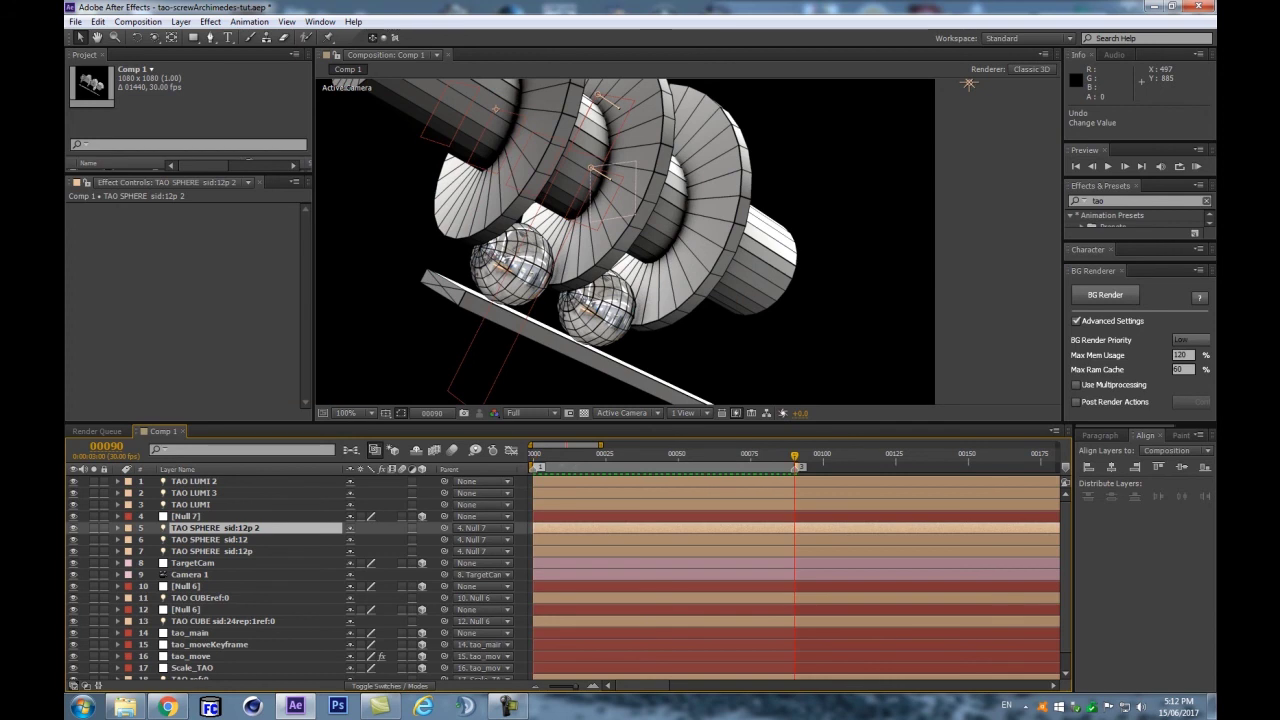
key(p)
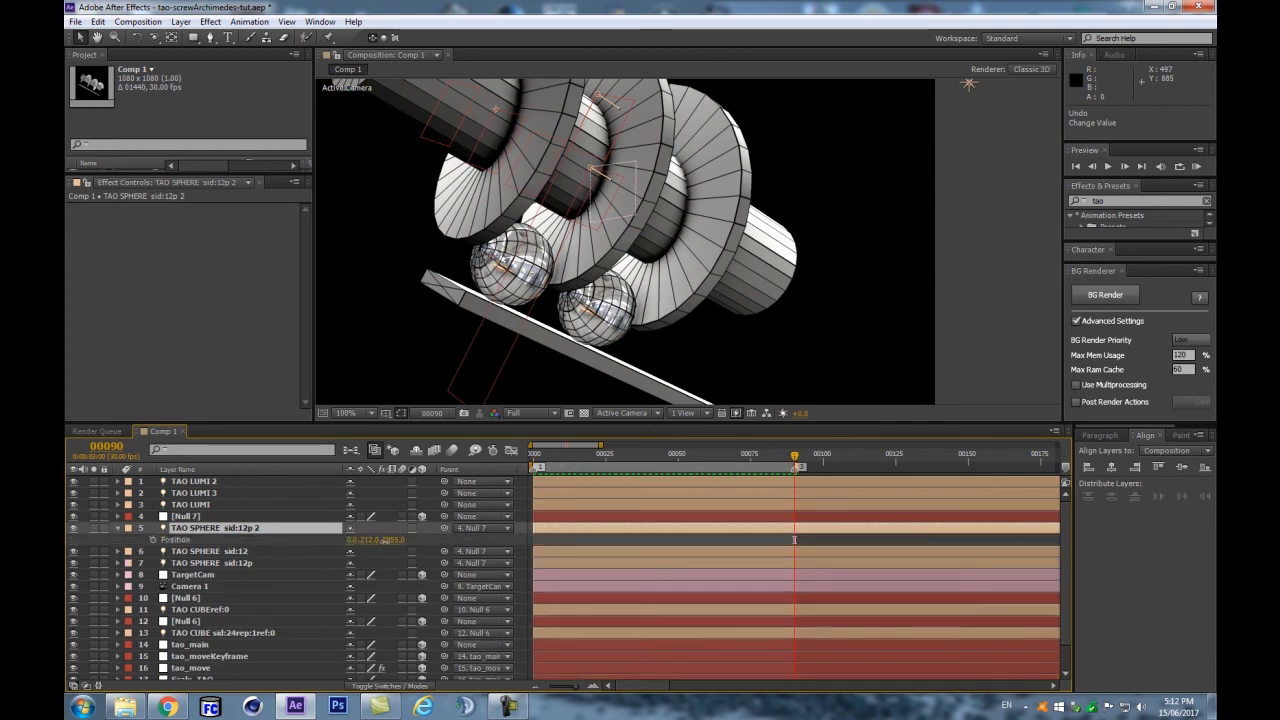
drag(392, 540, 378, 547)
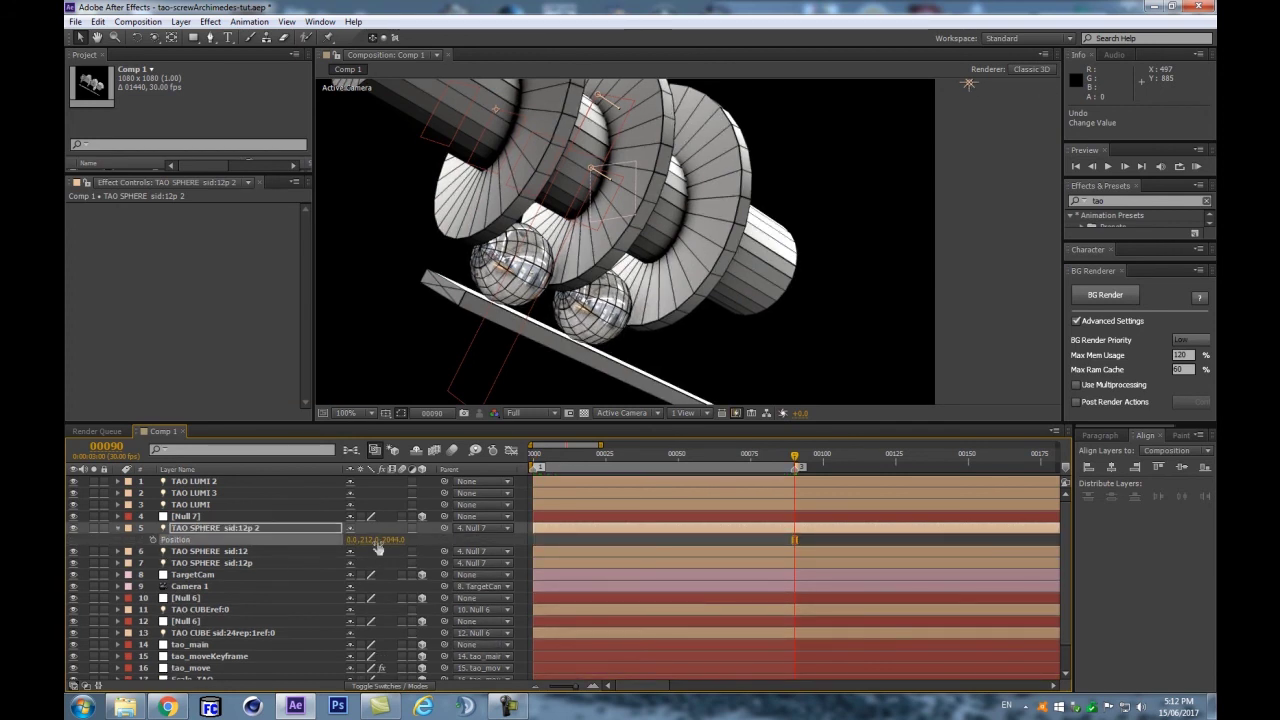
key(1)
key(3)
drag(395, 547, 403, 546)
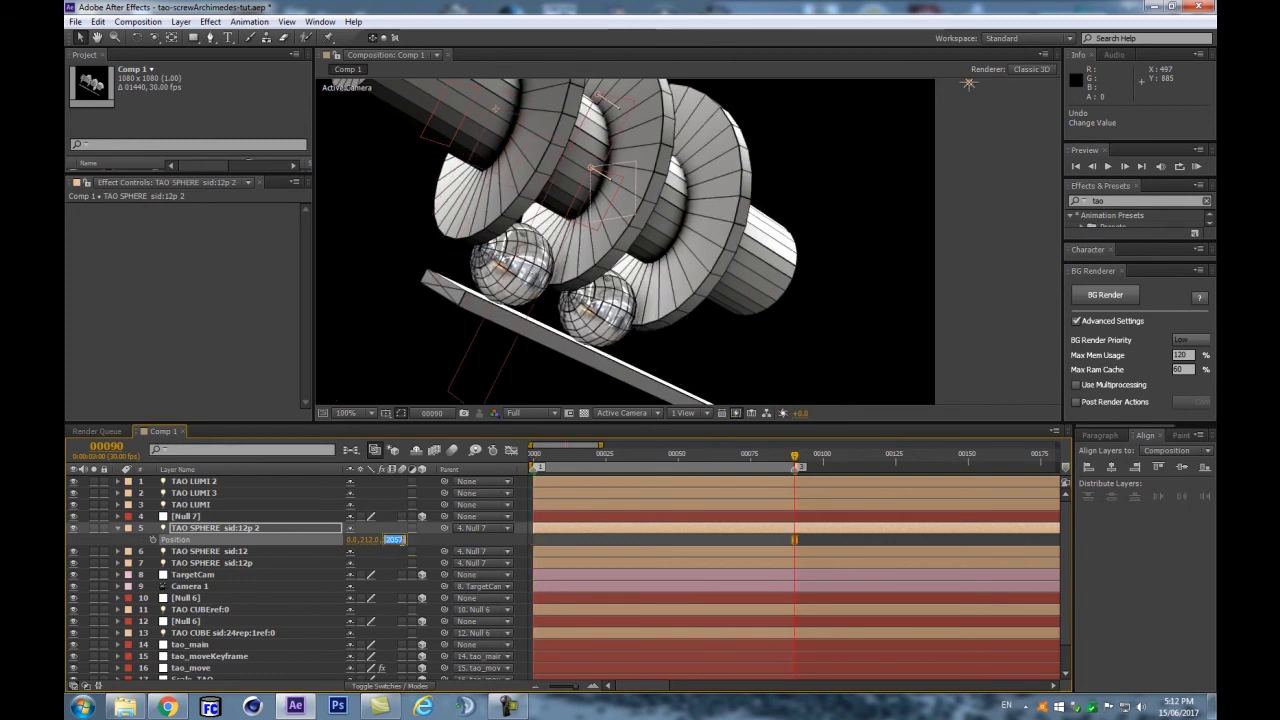
Step: Try Z Position values of 2050 and 2060 for TAO SPHERE sid:12p 2 and check the result at frame 0
click(417, 539)
text(2050)
key(Return)
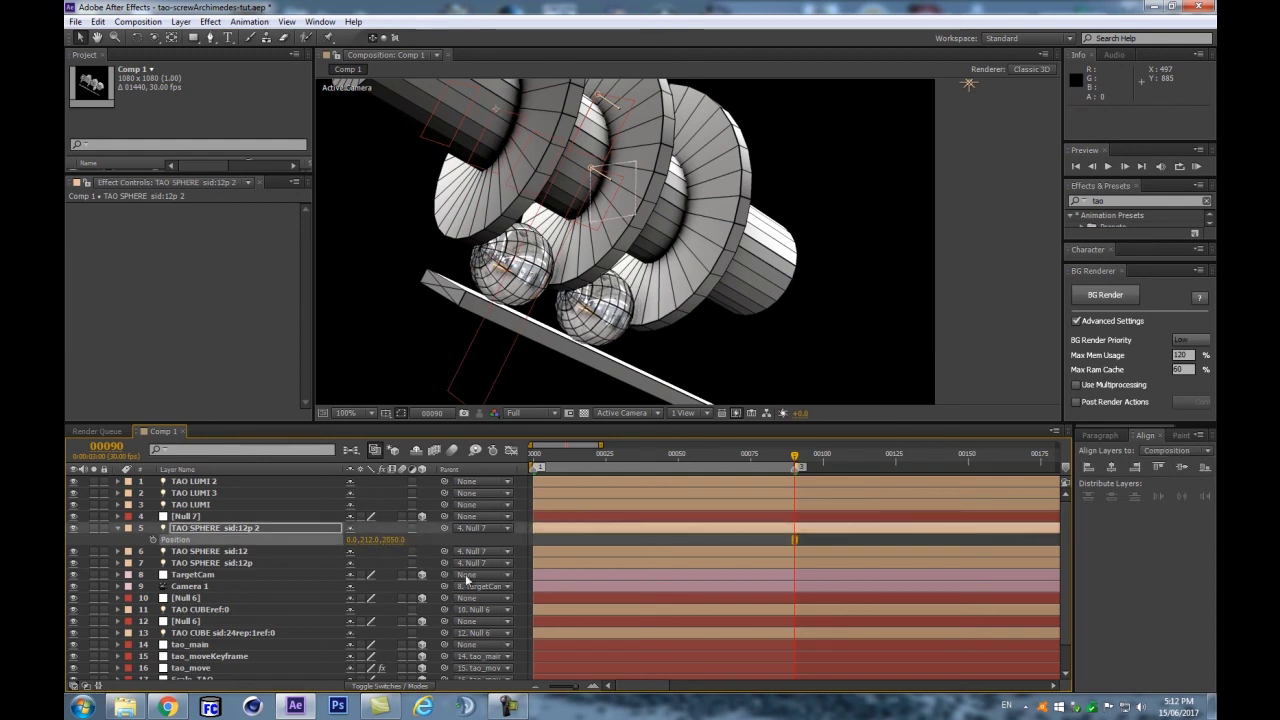
click(404, 541)
text(2060)
key(Return)
key(Home)
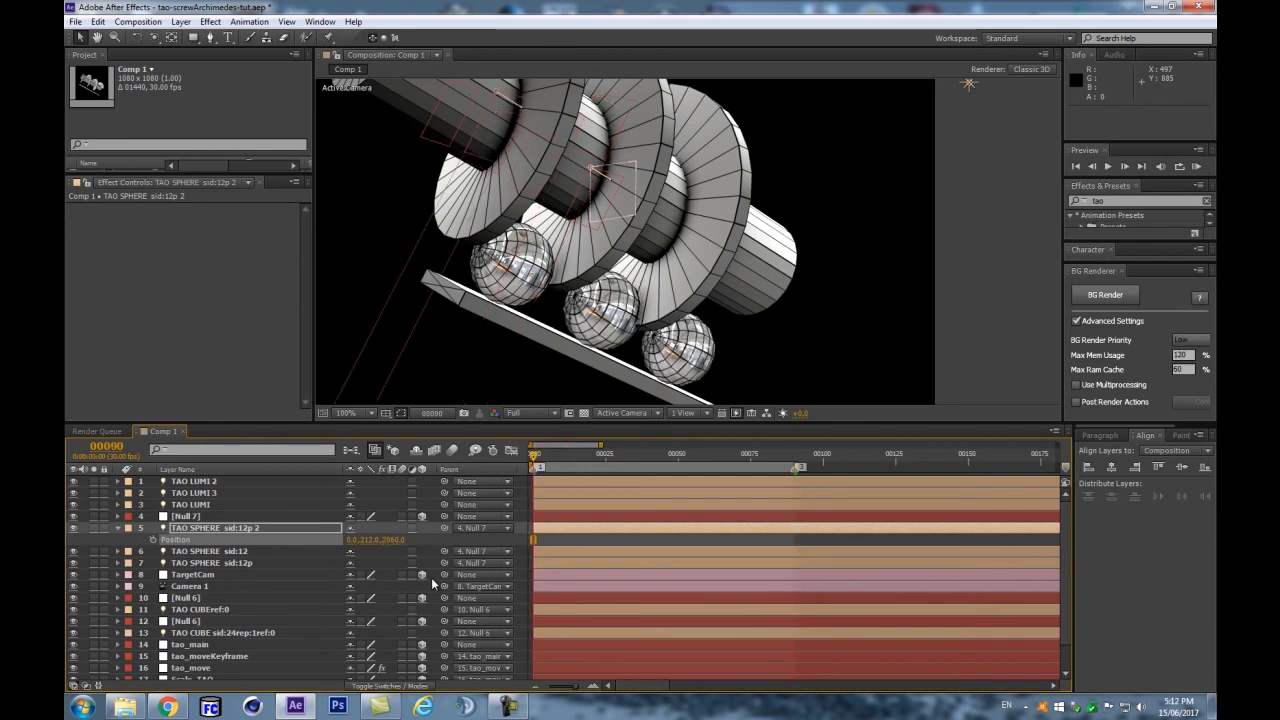
Step: Set the Z Position of TAO SPHERE sid:12p 2 to 2071, comparing the sphere at frames 0 and 90
drag(396, 546, 409, 543)
key(ctrl+z)
key(3)
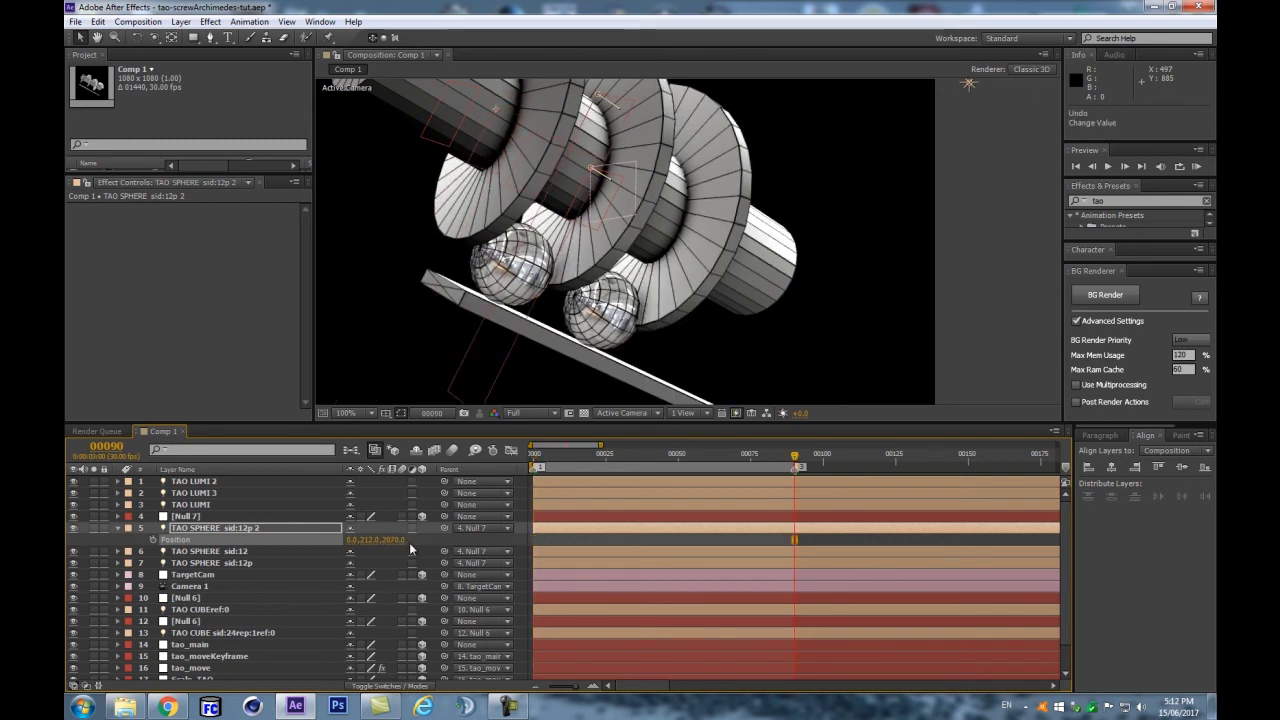
key(1)
key(3)
click(399, 541)
key(Return)
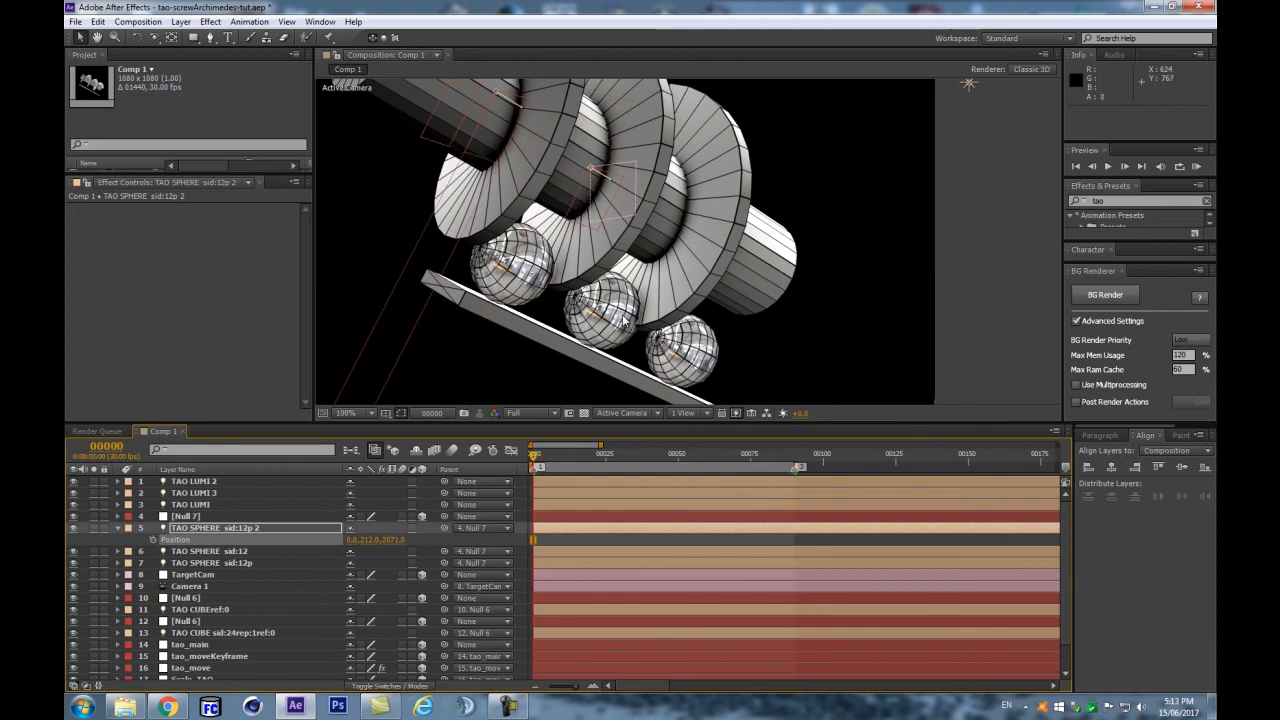
key(Home)
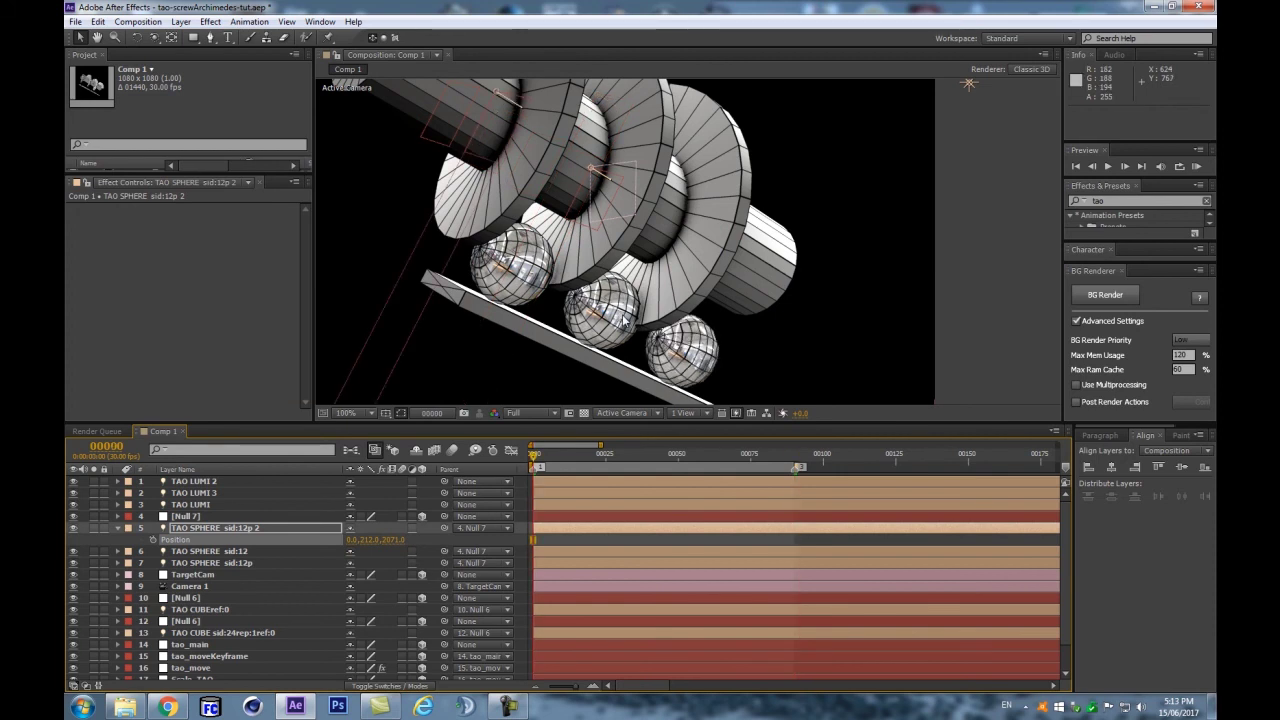
Step: Preview the loop of the rolling spheres from frame 0, then stop the playback
click(312, 527)
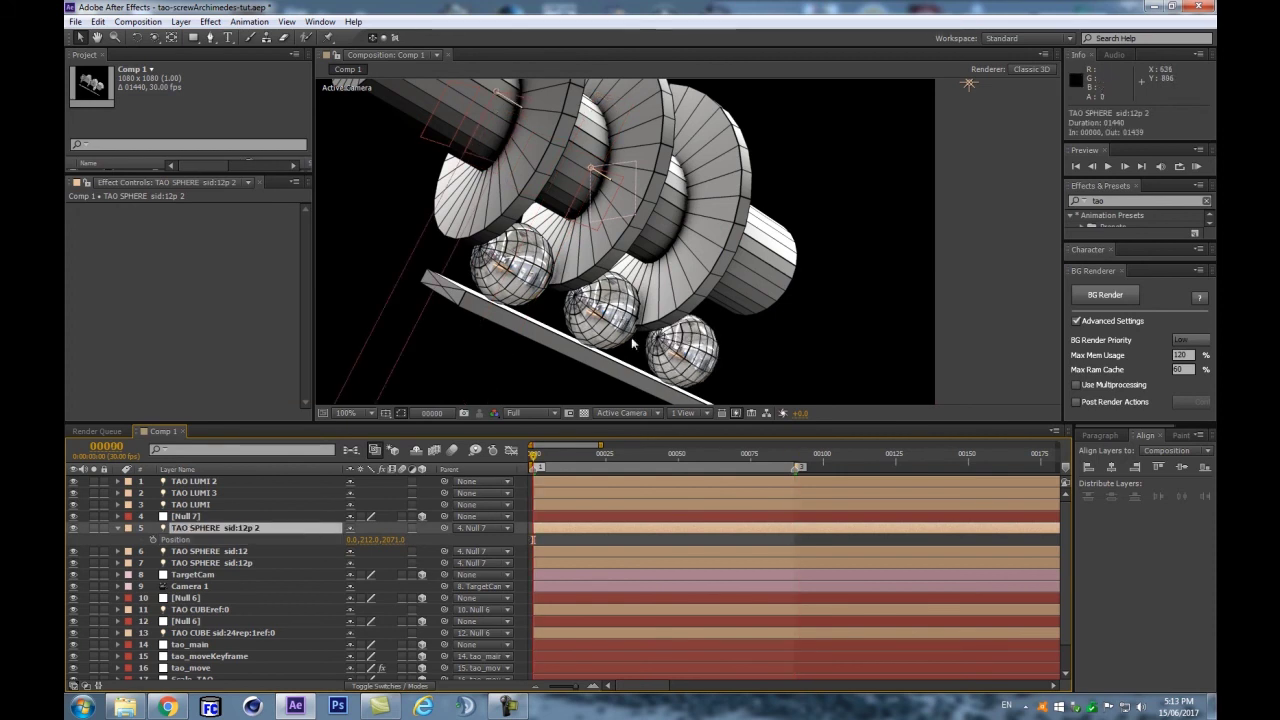
scroll(621, 323, up, 1)
key(comma)
key(KP_0)
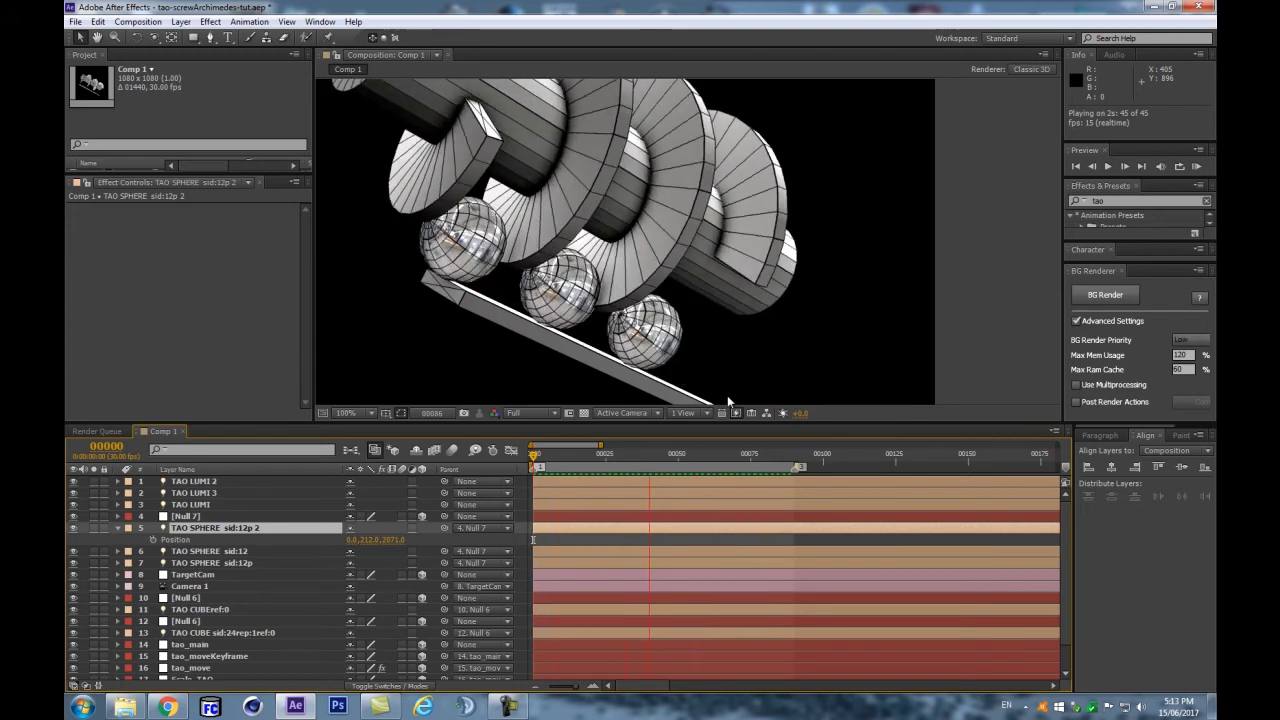
key(space)
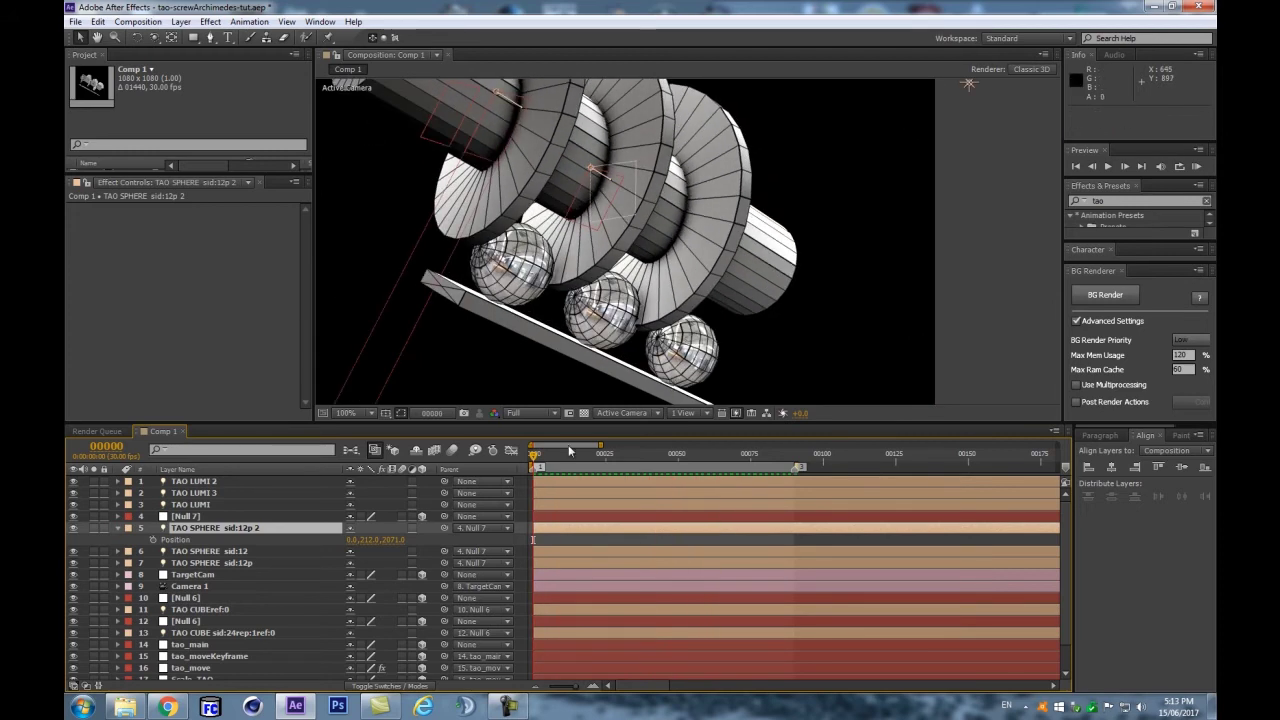
Step: Show the Position properties of Null 7 and the three TAO SPHERE layers in the timeline
click(213, 518)
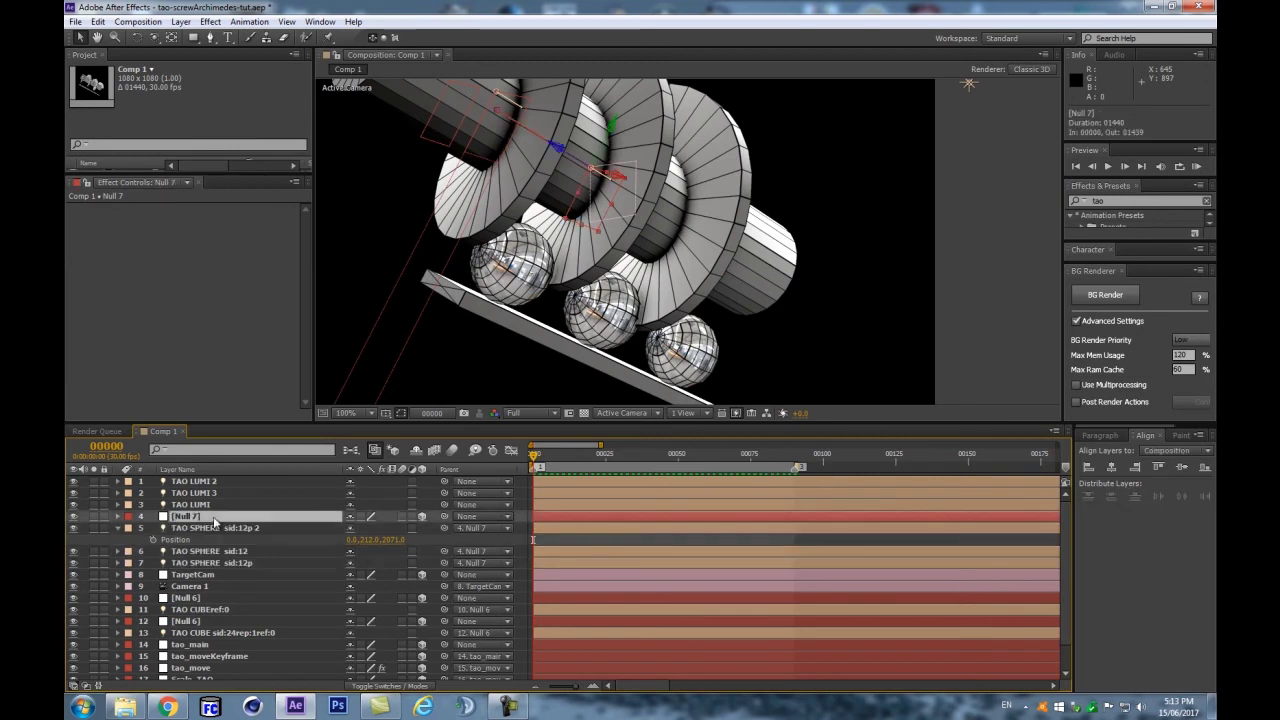
key(p)
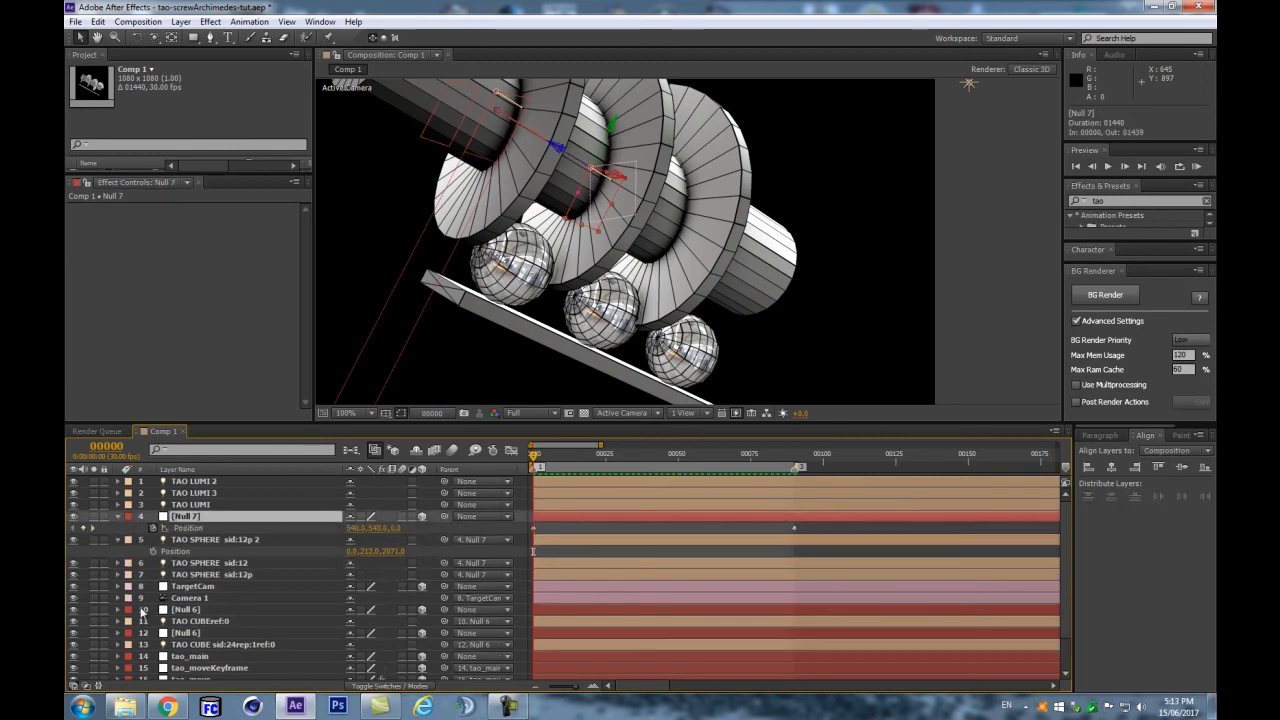
click(203, 540)
shift+click(217, 571)
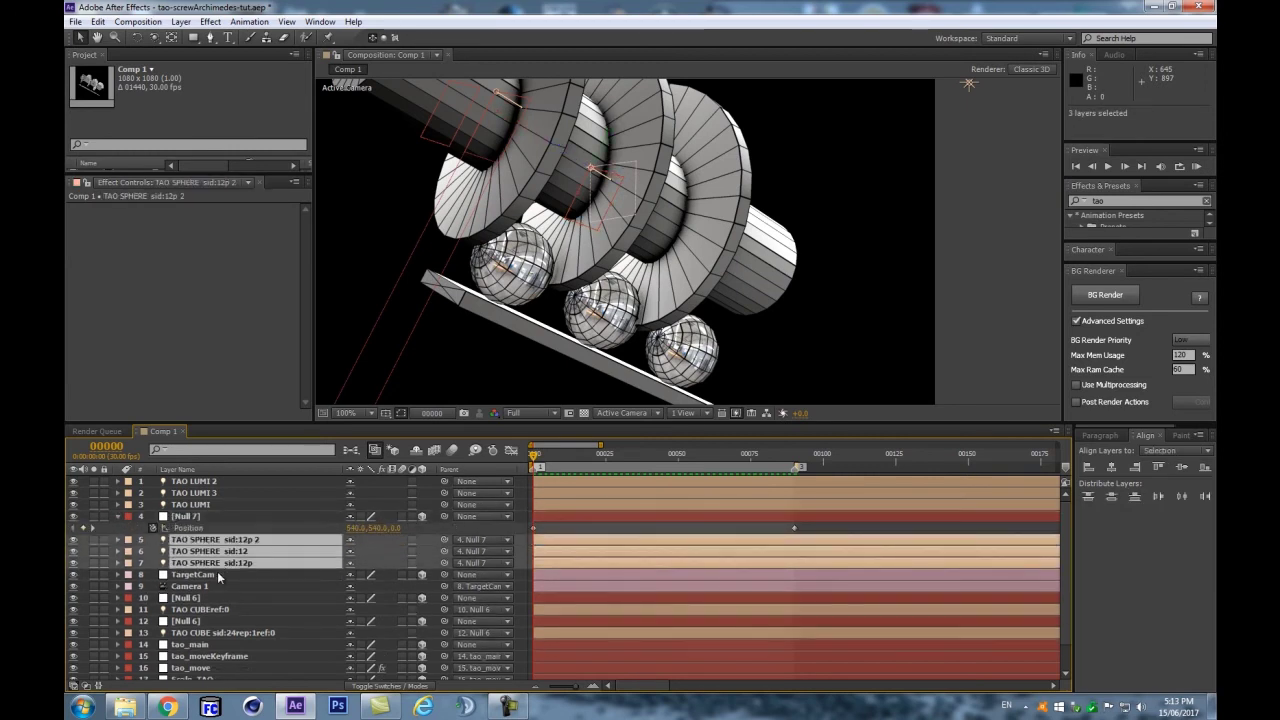
key(p)
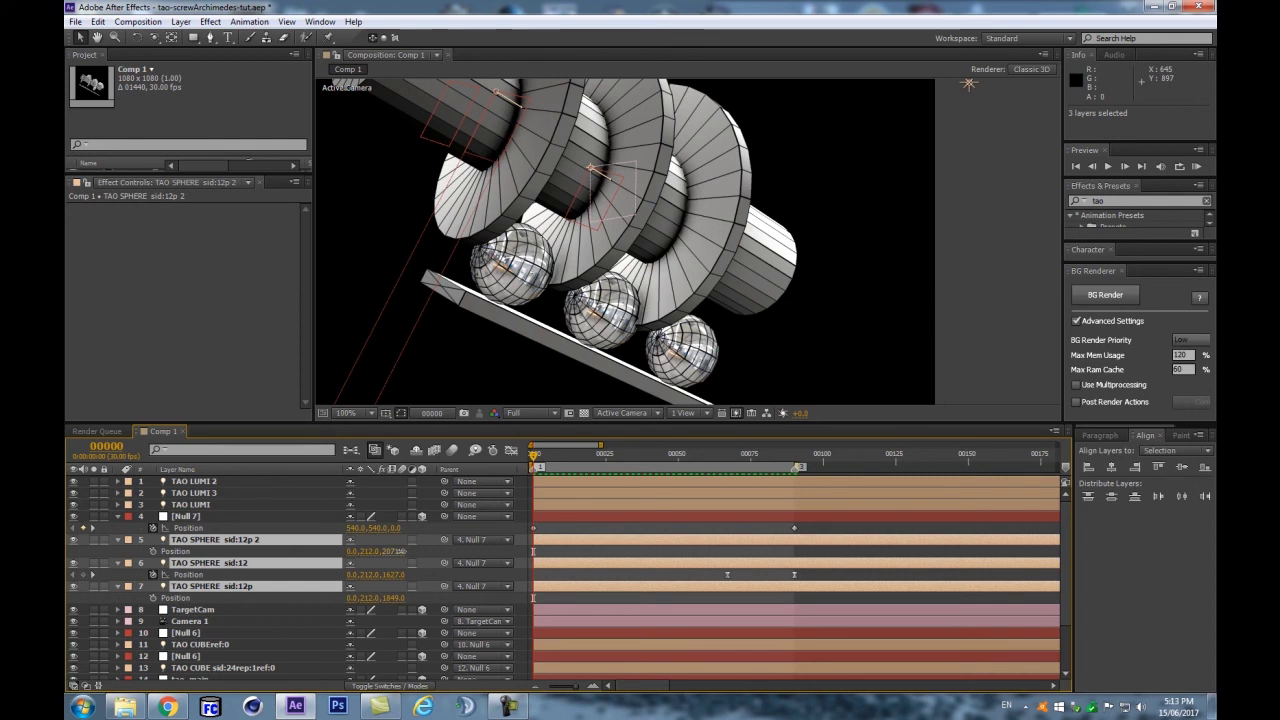
Step: Shift the Z Positions of all three spheres together to 2060, 1616 and 1838 using a temporary frame 0 keyframe on TAO SPHERE sid:12
click(452, 573)
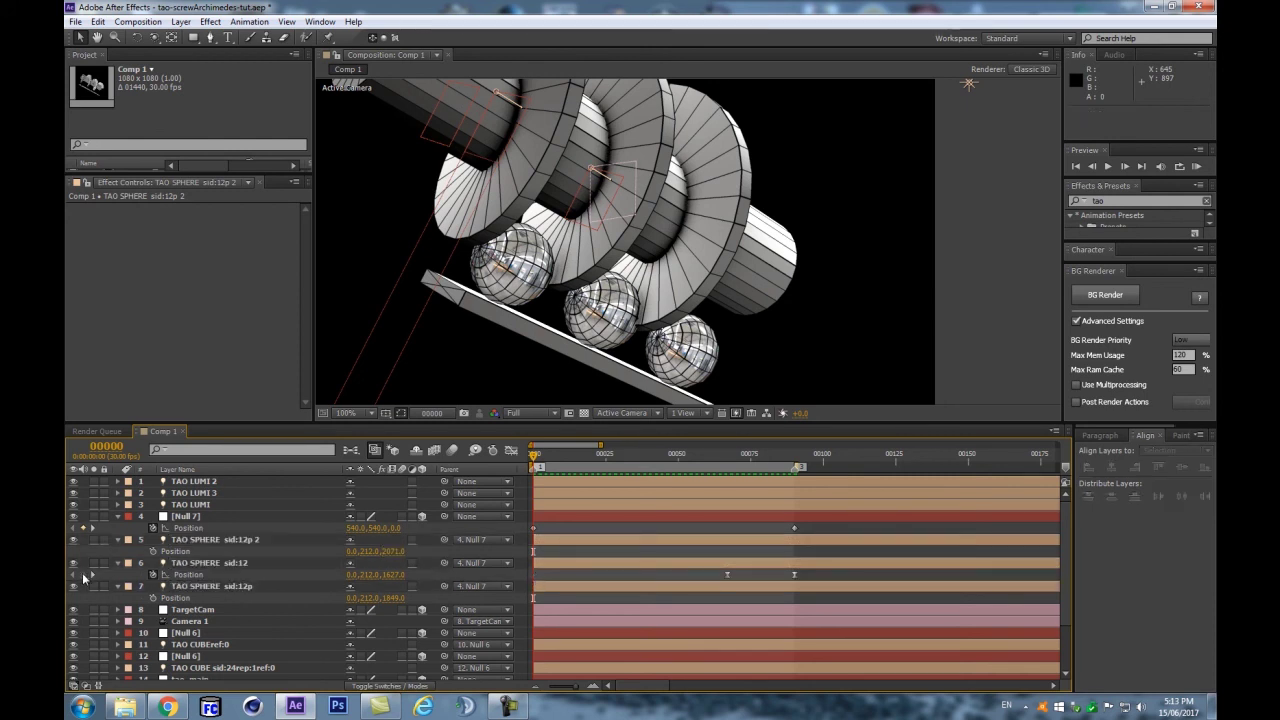
click(250, 563)
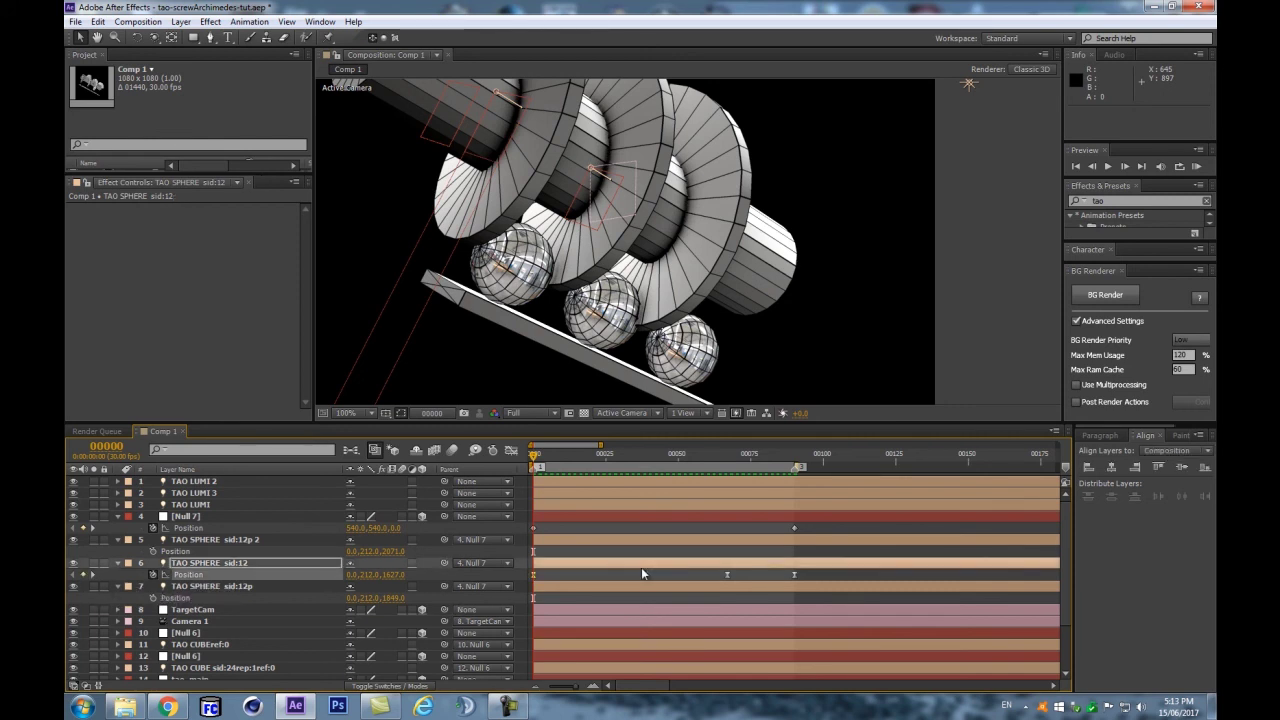
drag(830, 549, 451, 608)
mouse_move(398, 557)
mouse_down()
mouse_move(389, 551)
mouse_move(412, 547)
mouse_move(390, 551)
mouse_up()
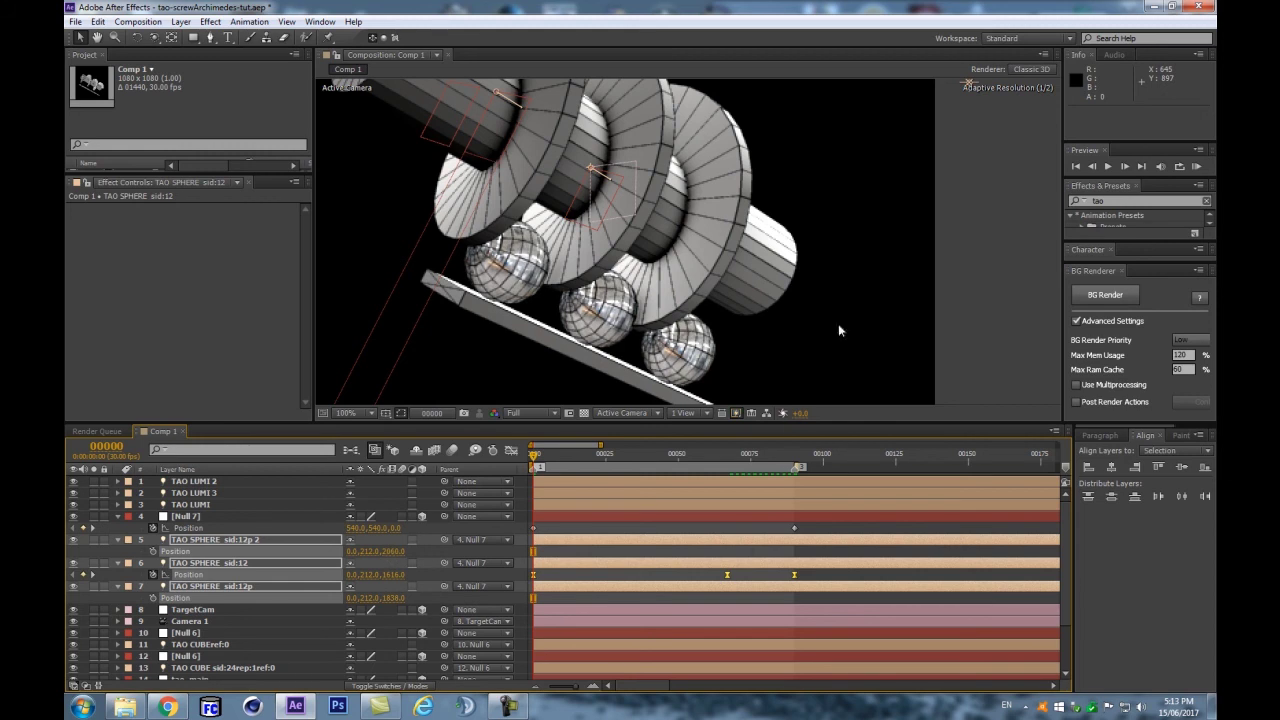
drag(566, 572, 522, 582)
key(Delete)
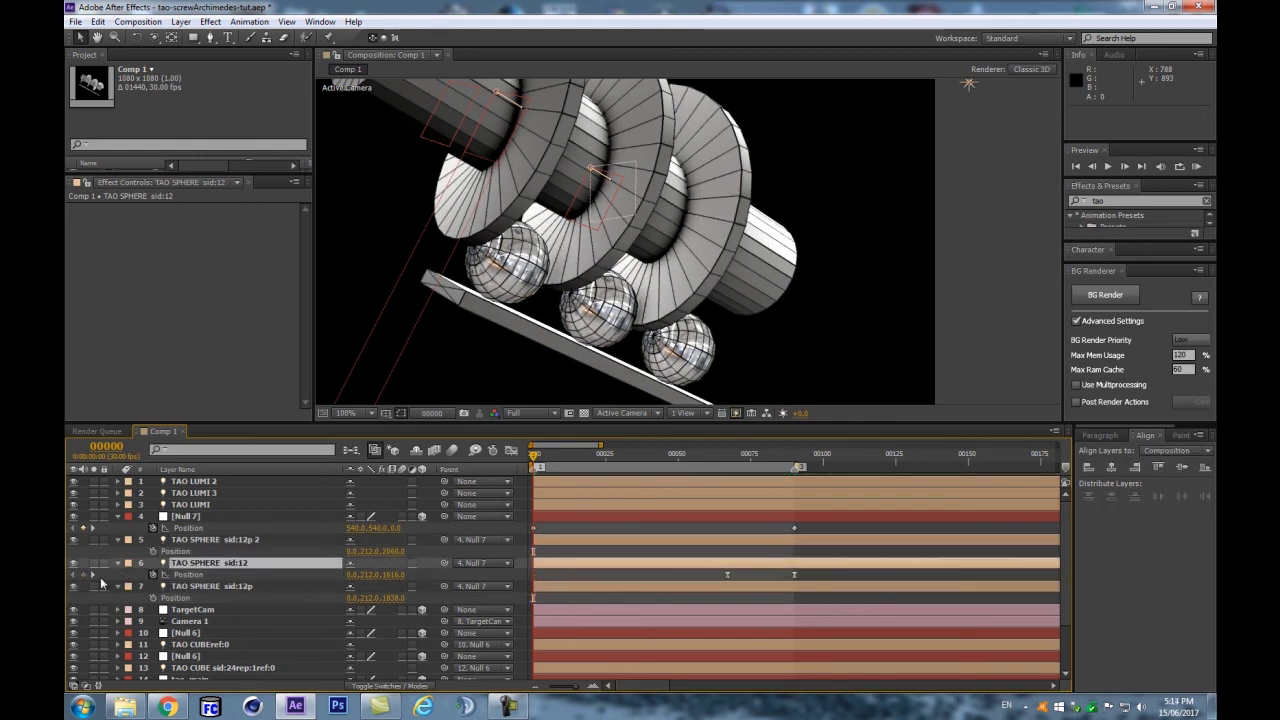
Step: Preview the full 90-frame loop and scrub to frame 77 to inspect the spheres against the screw
drag(698, 456, 501, 469)
key(KP_0)
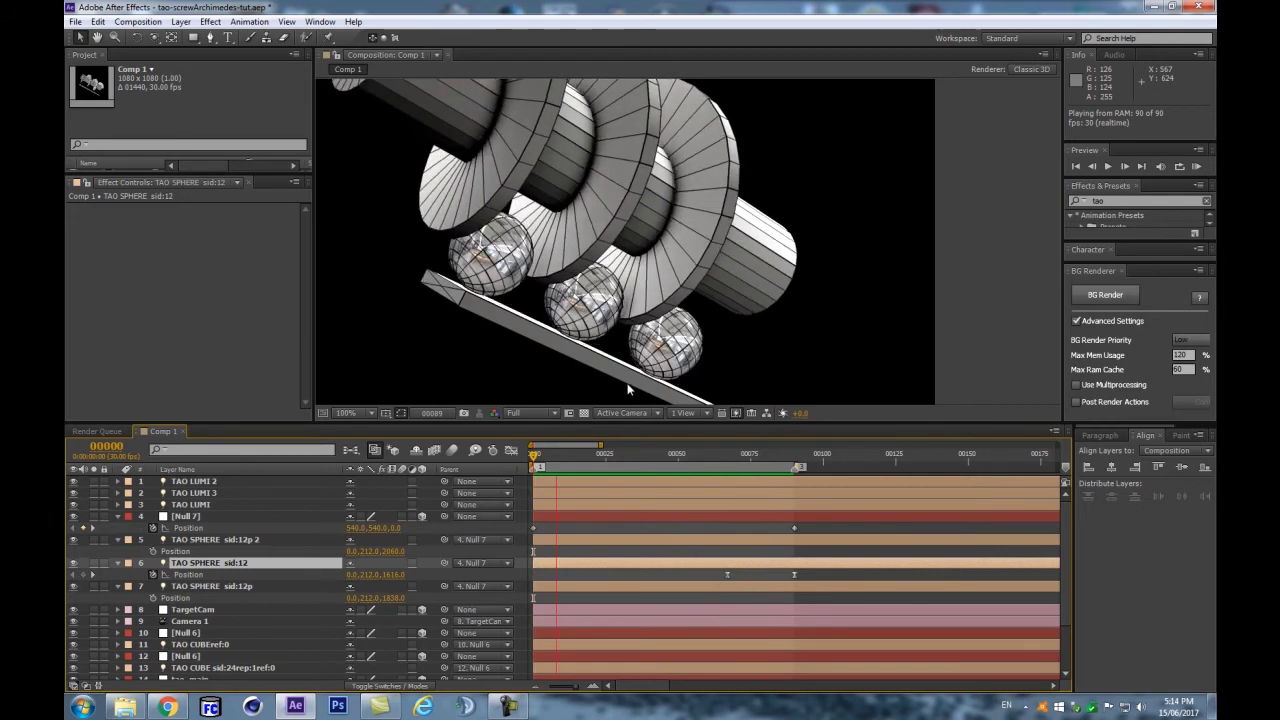
key(space)
drag(541, 463, 756, 470)
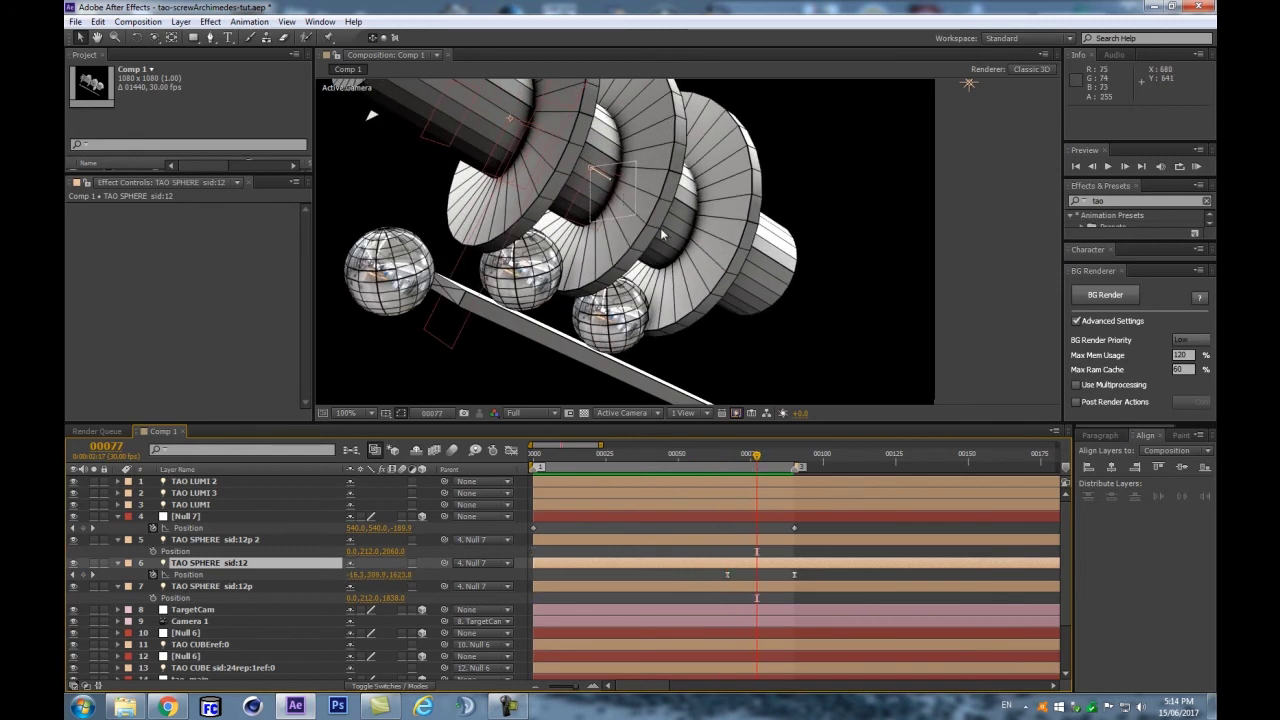
Step: Collapse the open properties of all layers and deselect everything
key(ctrl+a)
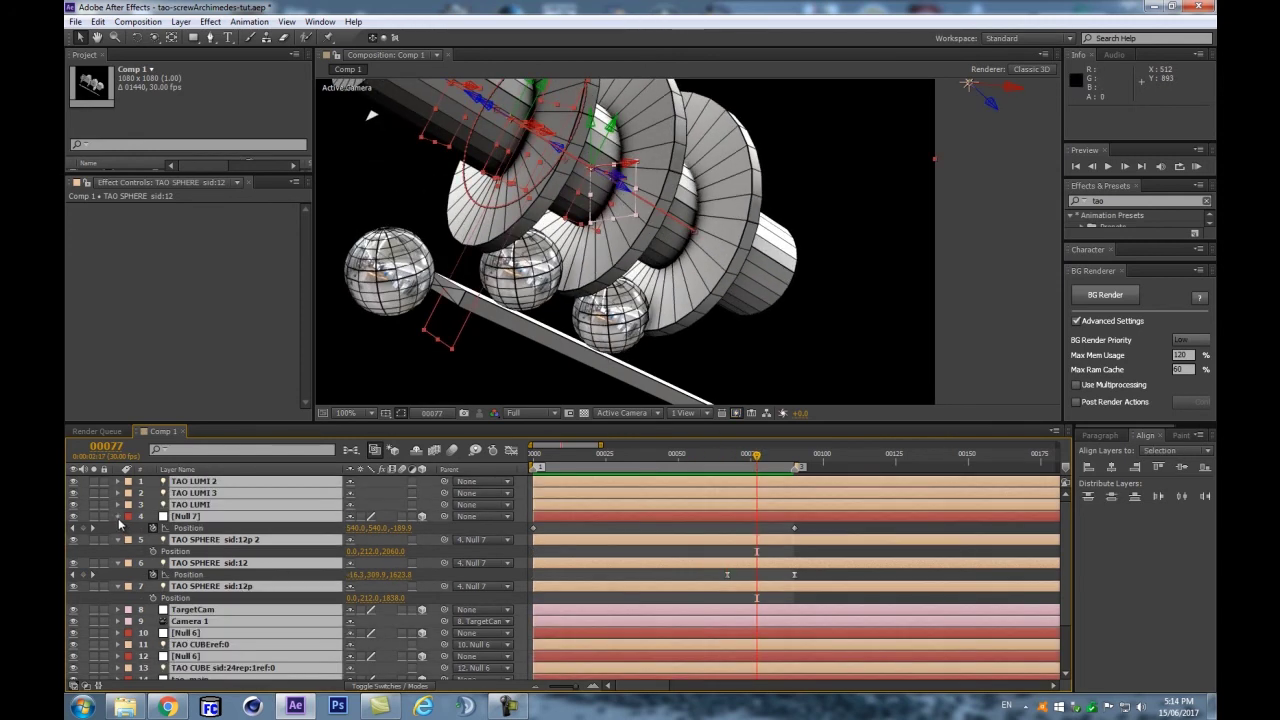
click(118, 517)
key(ctrl+shift+a)
Step: At frame 32, offset all R1 World Rotate Z keyframes of the TAO layer to reach 459, using a temporary keyframe there
mouse_move(614, 455)
mouse_down()
mouse_move(532, 455)
mouse_move(674, 455)
mouse_move(597, 455)
mouse_move(626, 455)
mouse_up()
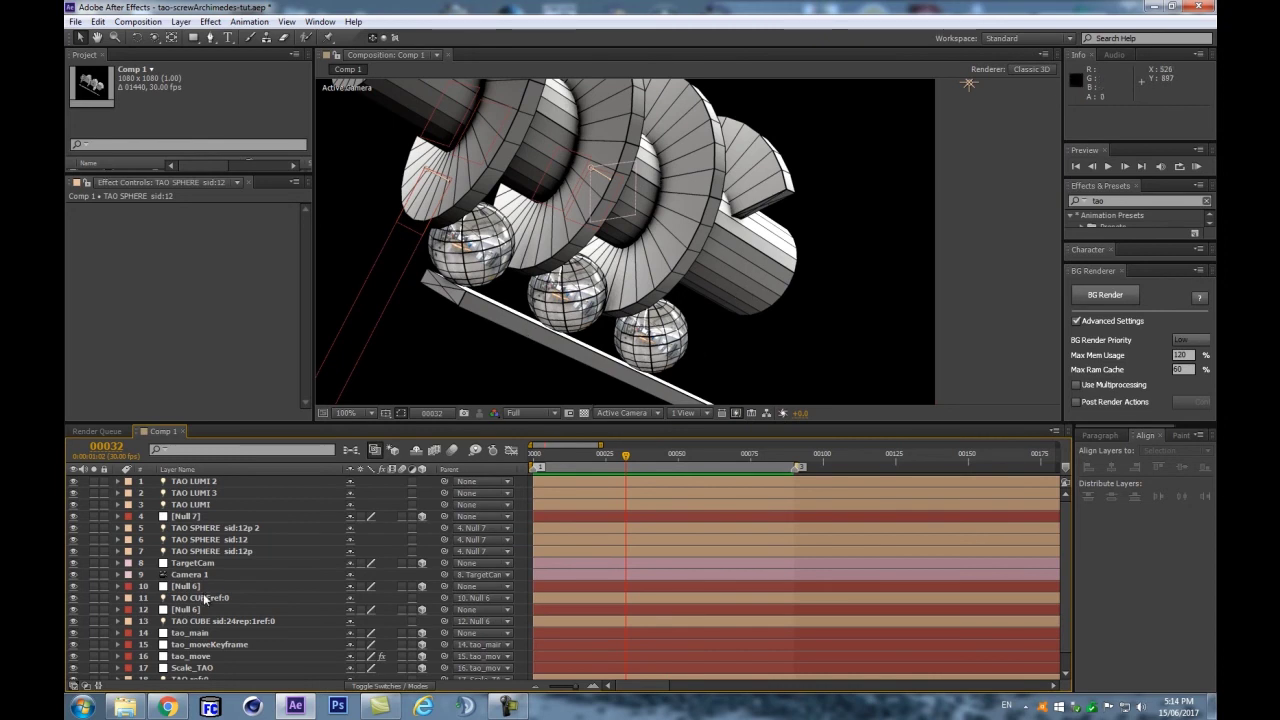
scroll(204, 598, down, 1)
click(176, 675)
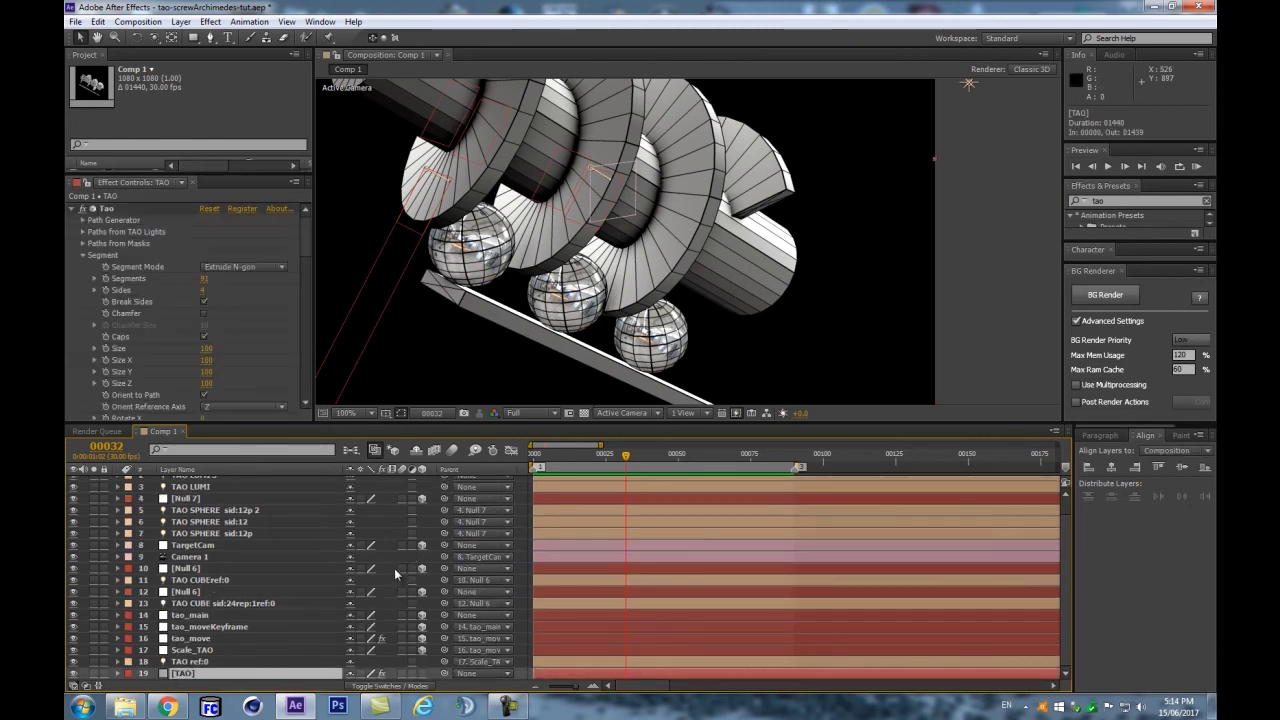
key(u)
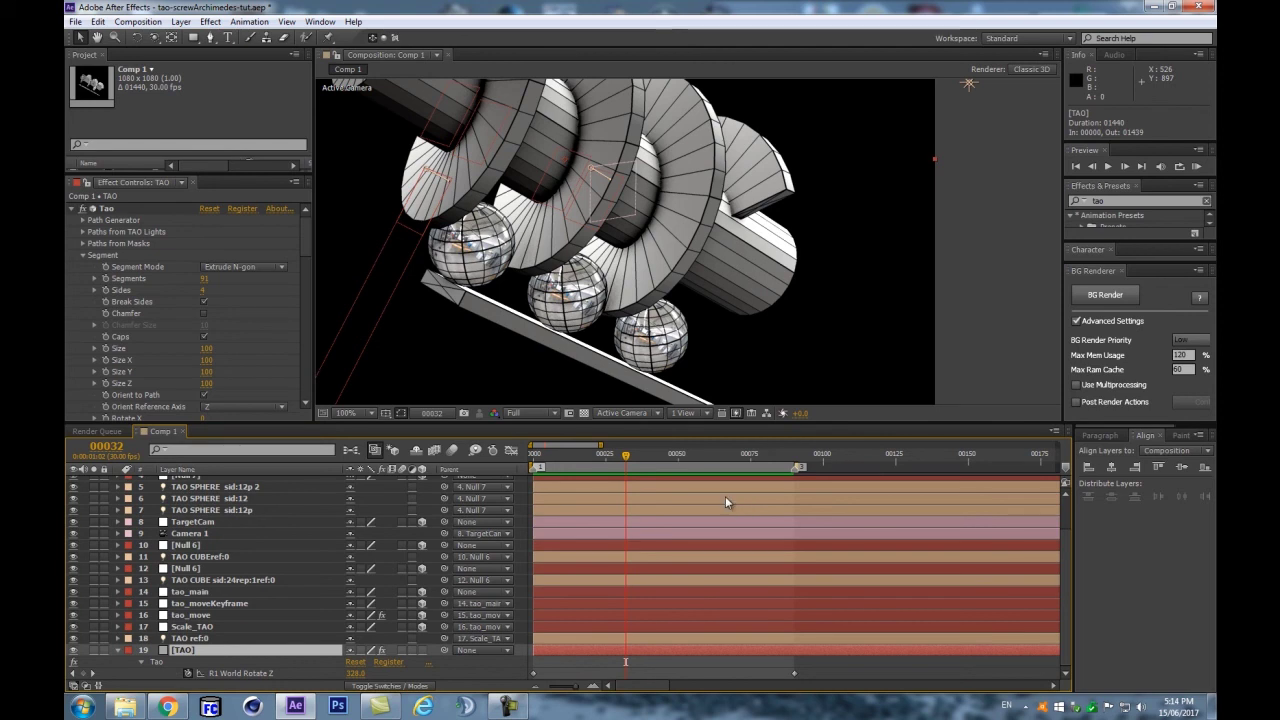
click(88, 675)
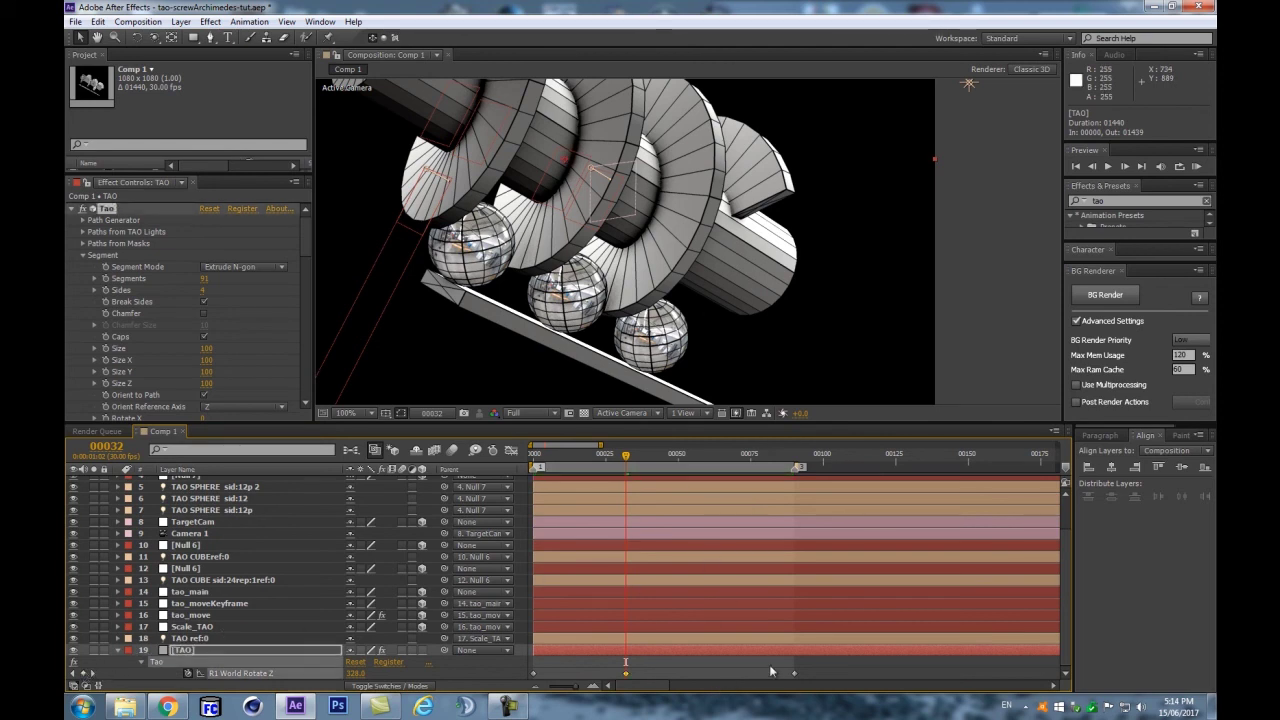
drag(676, 684, 466, 692)
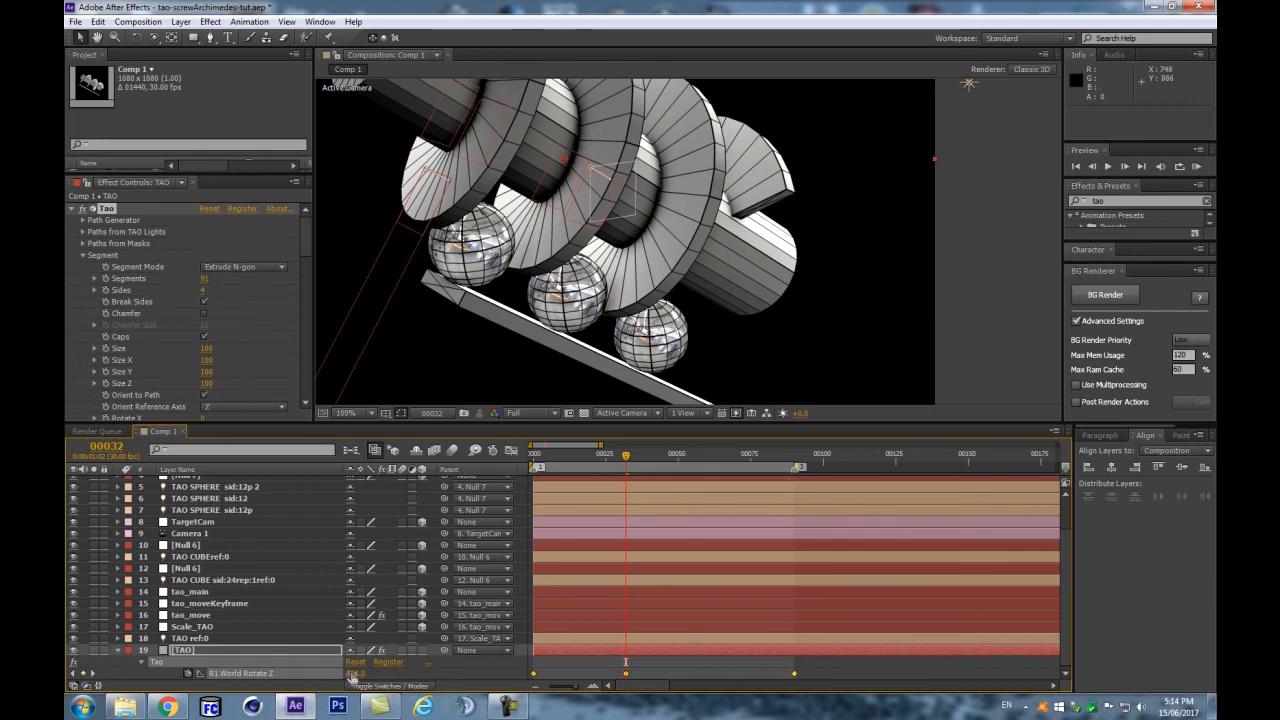
drag(356, 673, 432, 664)
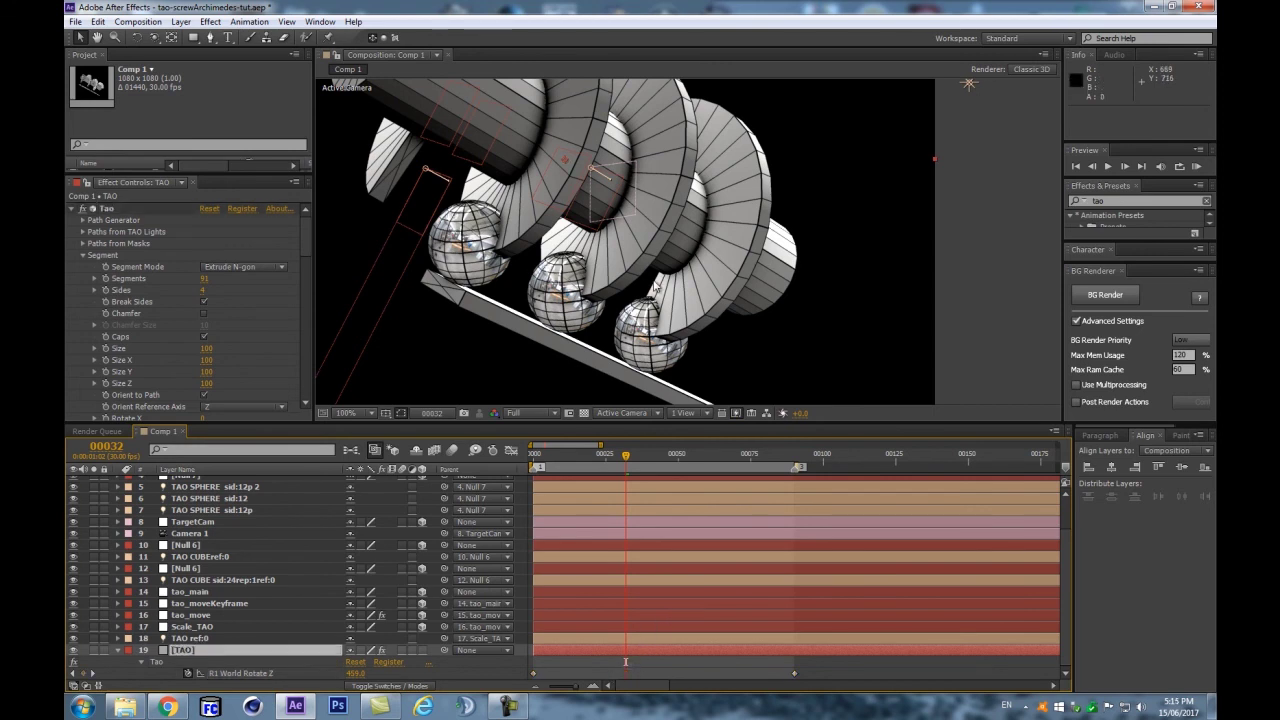
Step: Show the Position properties of the three TAO SPHERE layers and the Null 6 on layer 10
scroll(658, 288, down, 2)
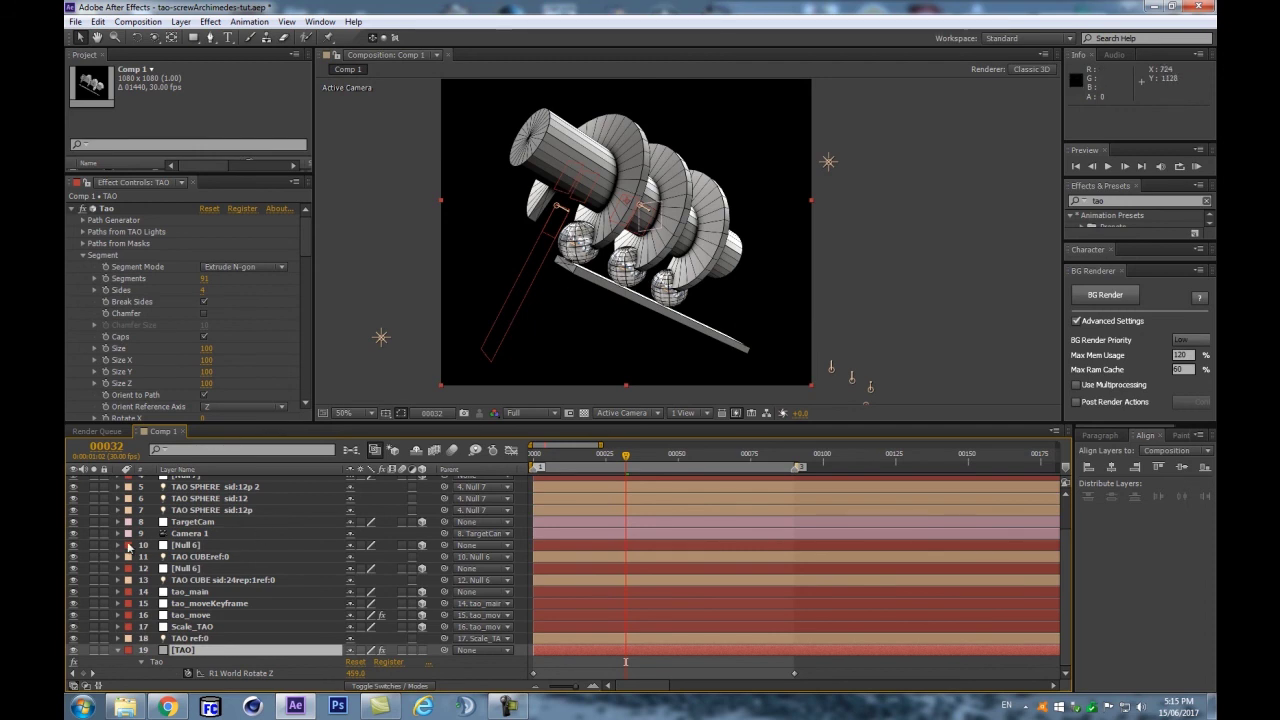
click(215, 487)
shift+click(218, 510)
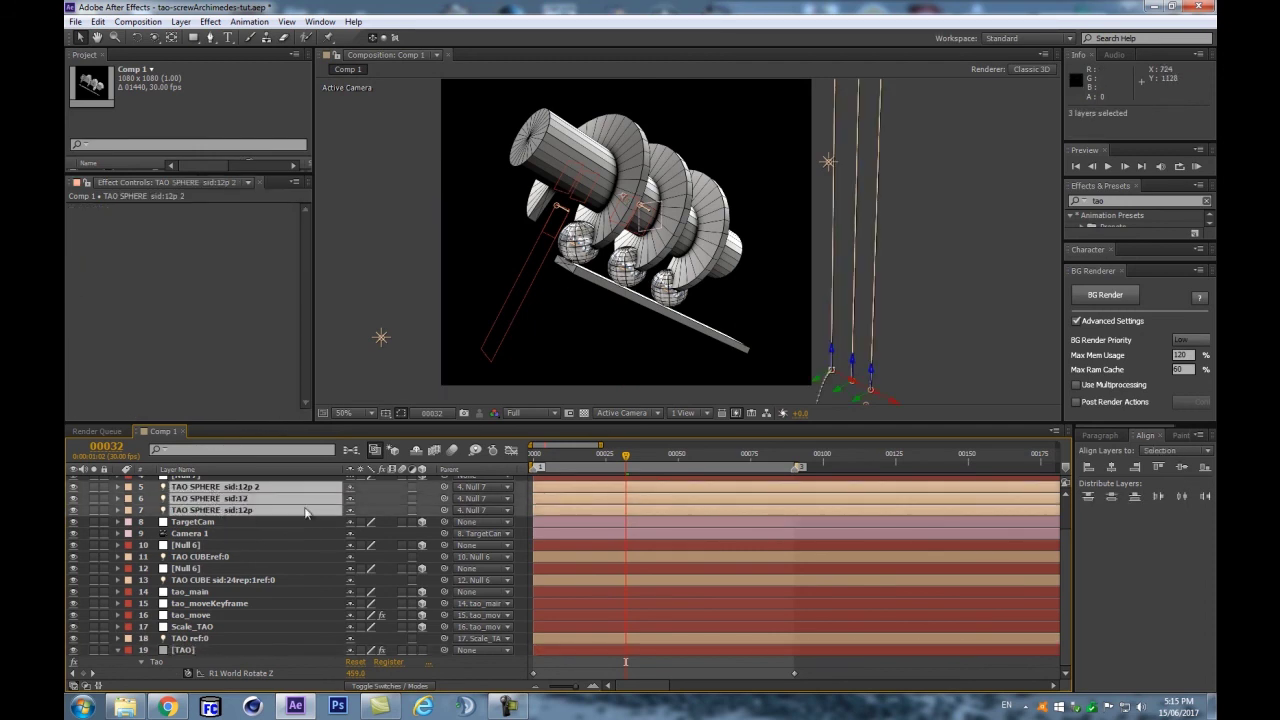
scroll(197, 543, up, 1)
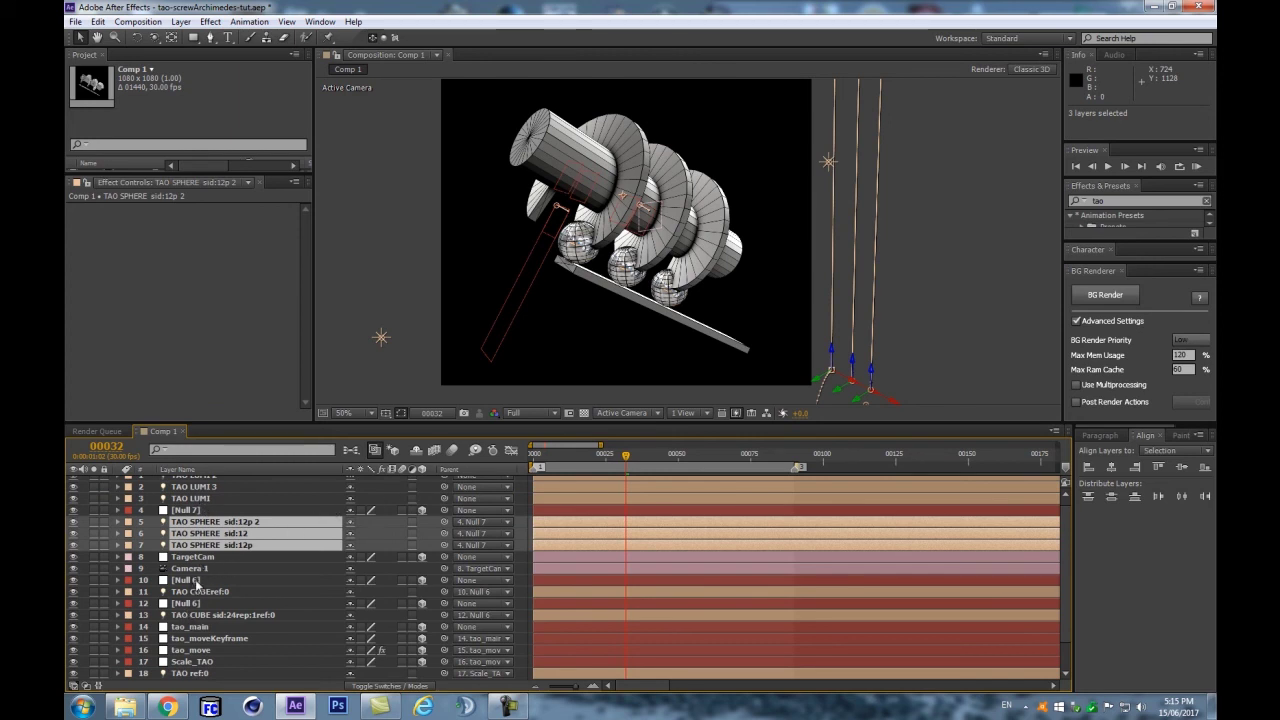
ctrl+click(196, 582)
key(p)
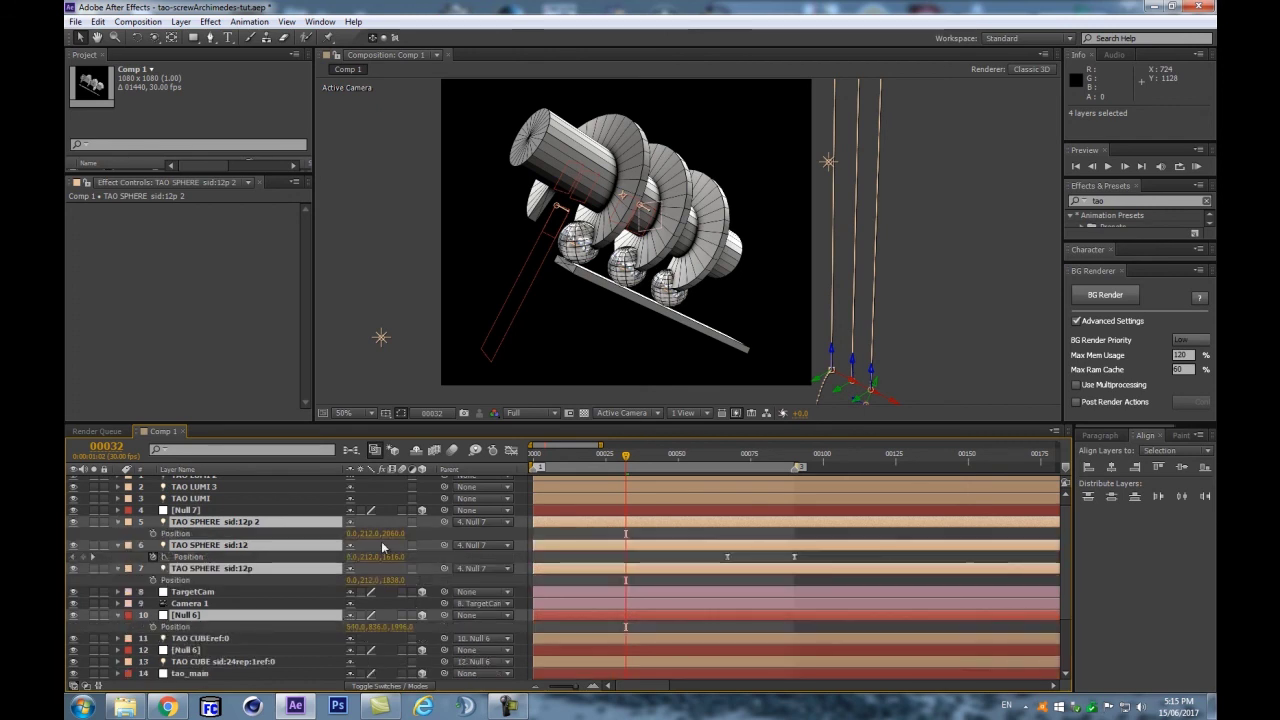
Step: Add a frame 0 Position keyframe to TAO SPHERE sid:12 and select its keyframes, the other sphere positions and the layer 10 Null 6
drag(545, 460, 532, 460)
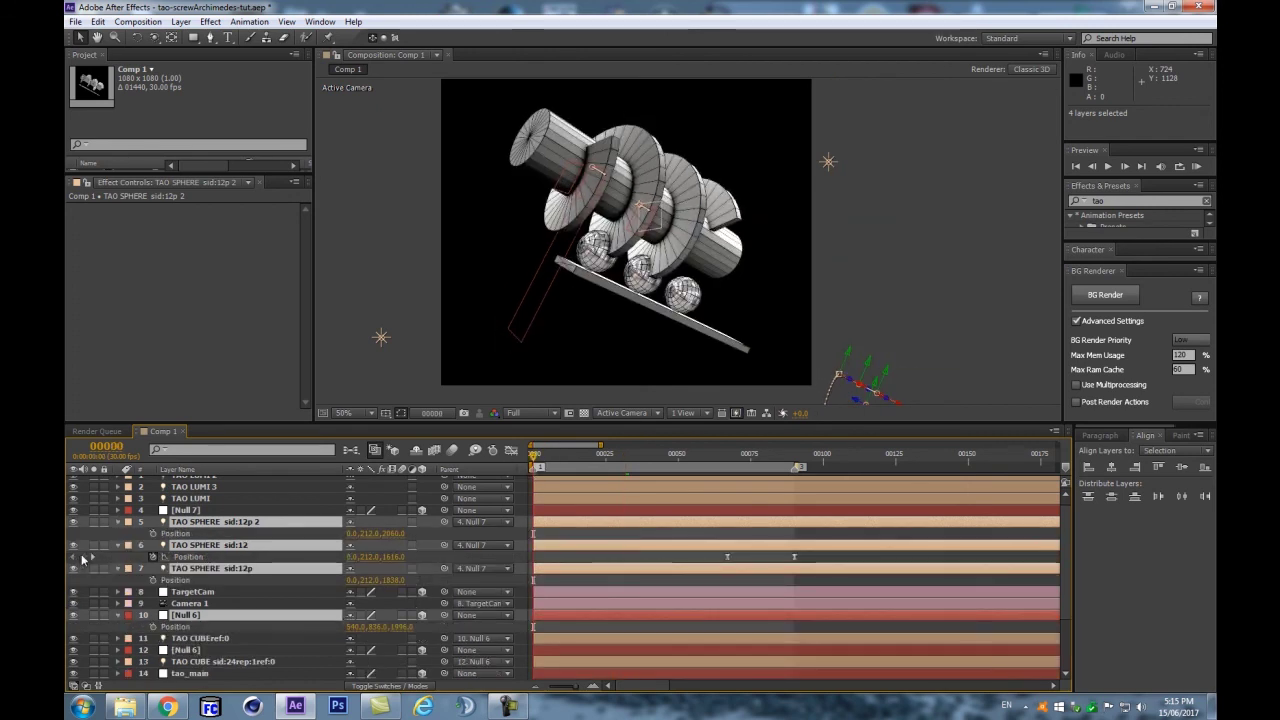
click(83, 557)
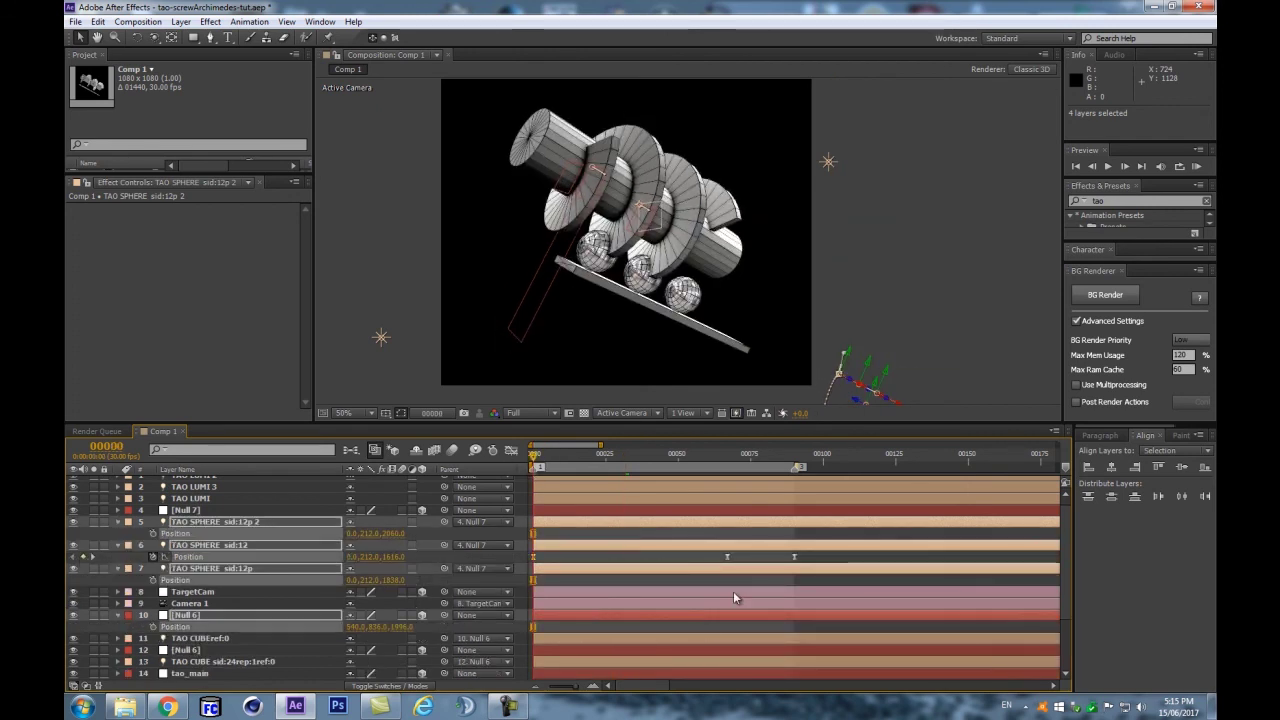
drag(815, 538, 480, 579)
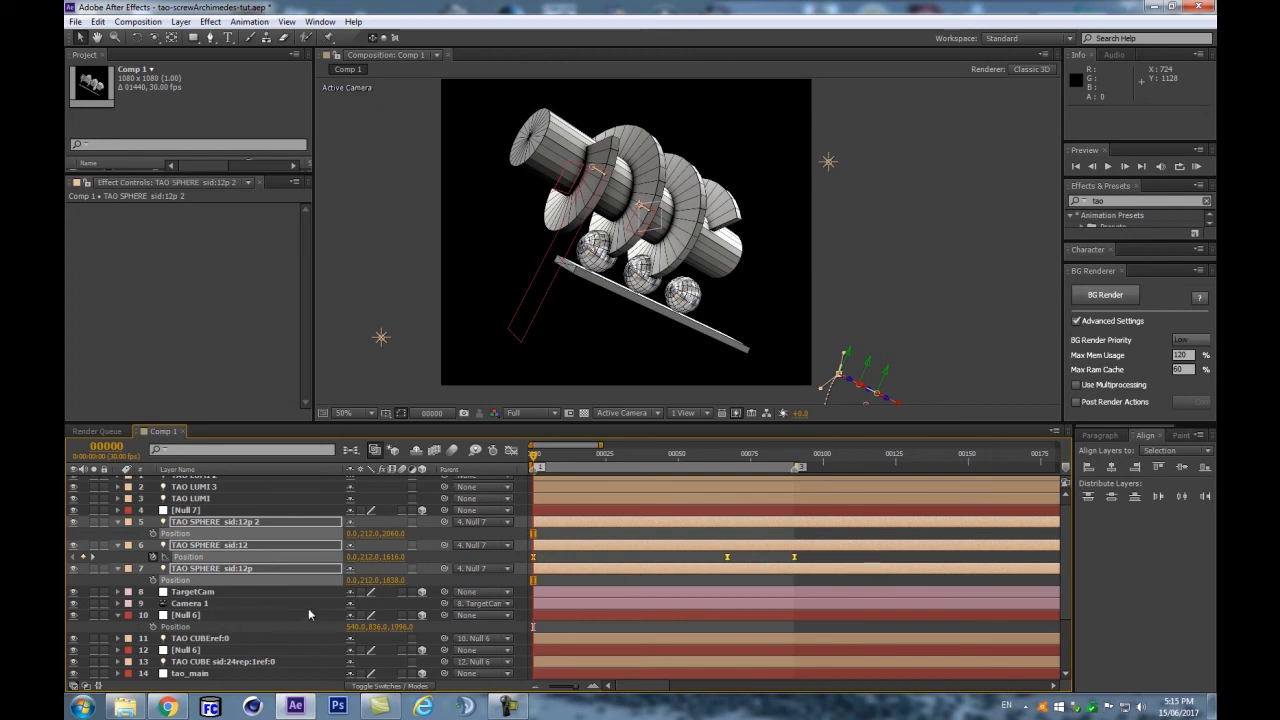
ctrl+click(204, 616)
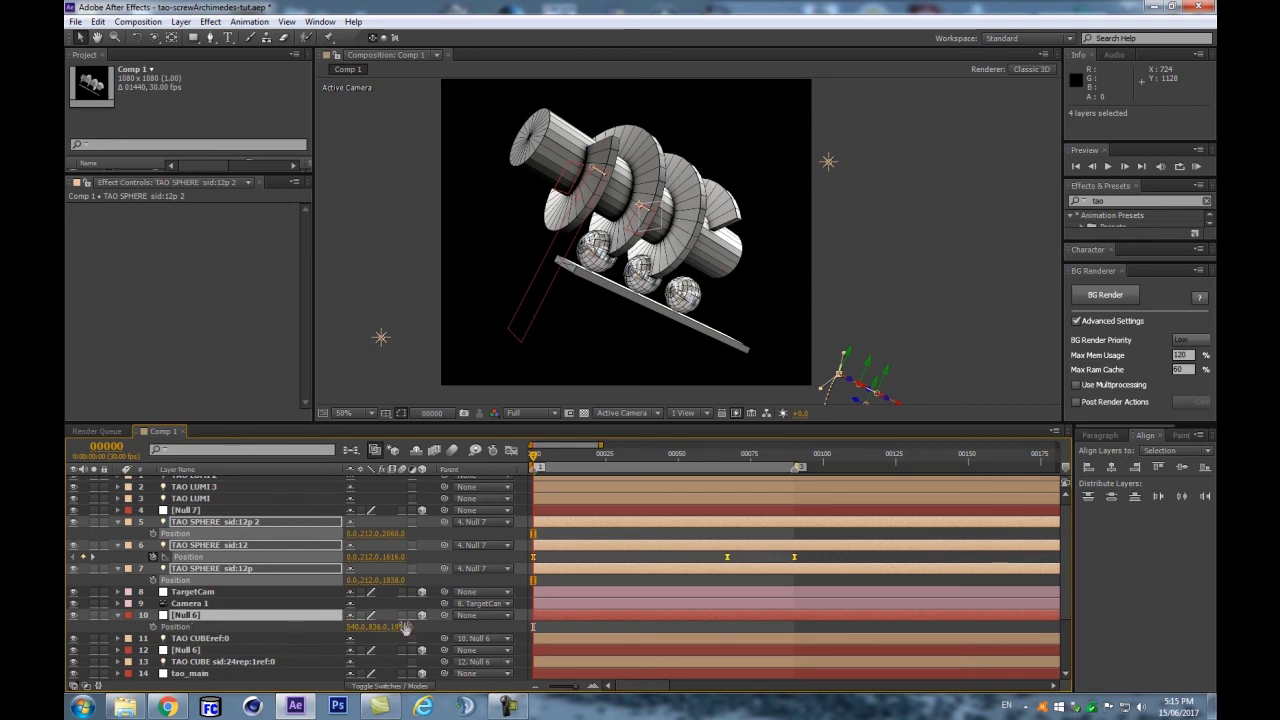
Step: Try shifting the spheres' Z Positions to 1994, 1550 and 1772 and Null 6 to 1930, preview the result, and undo the shift
drag(404, 634, 352, 626)
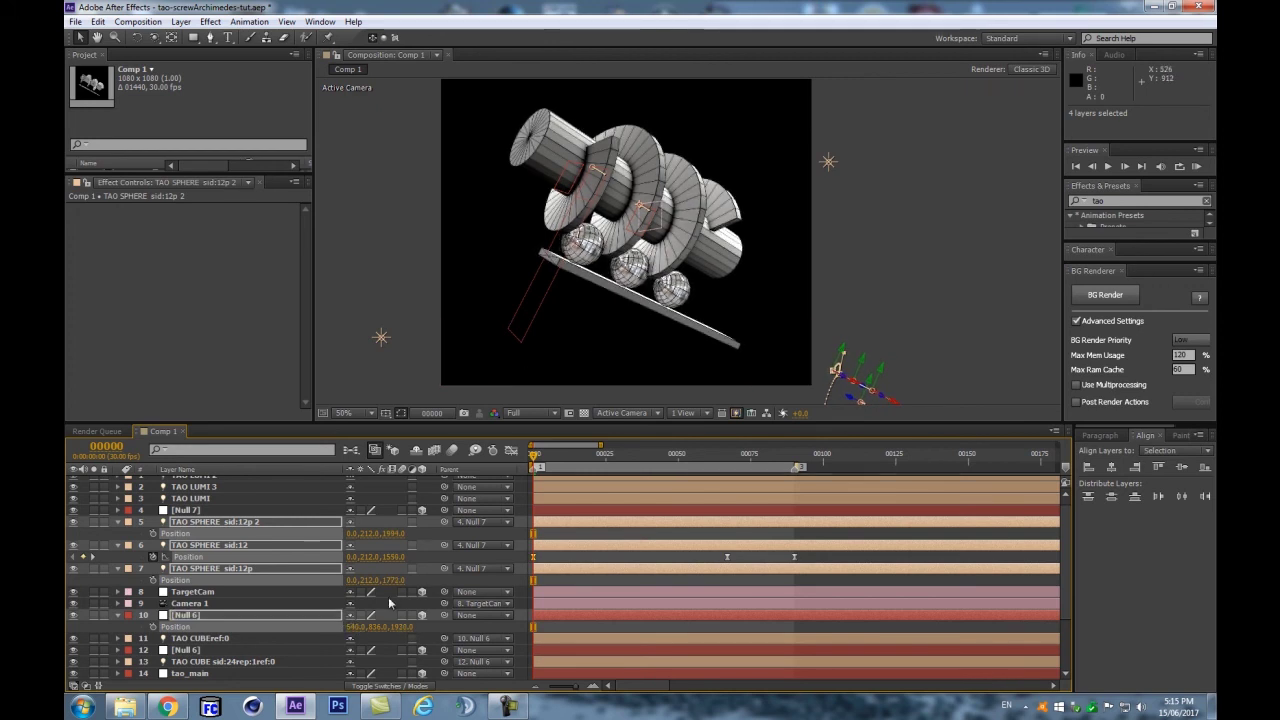
click(272, 604)
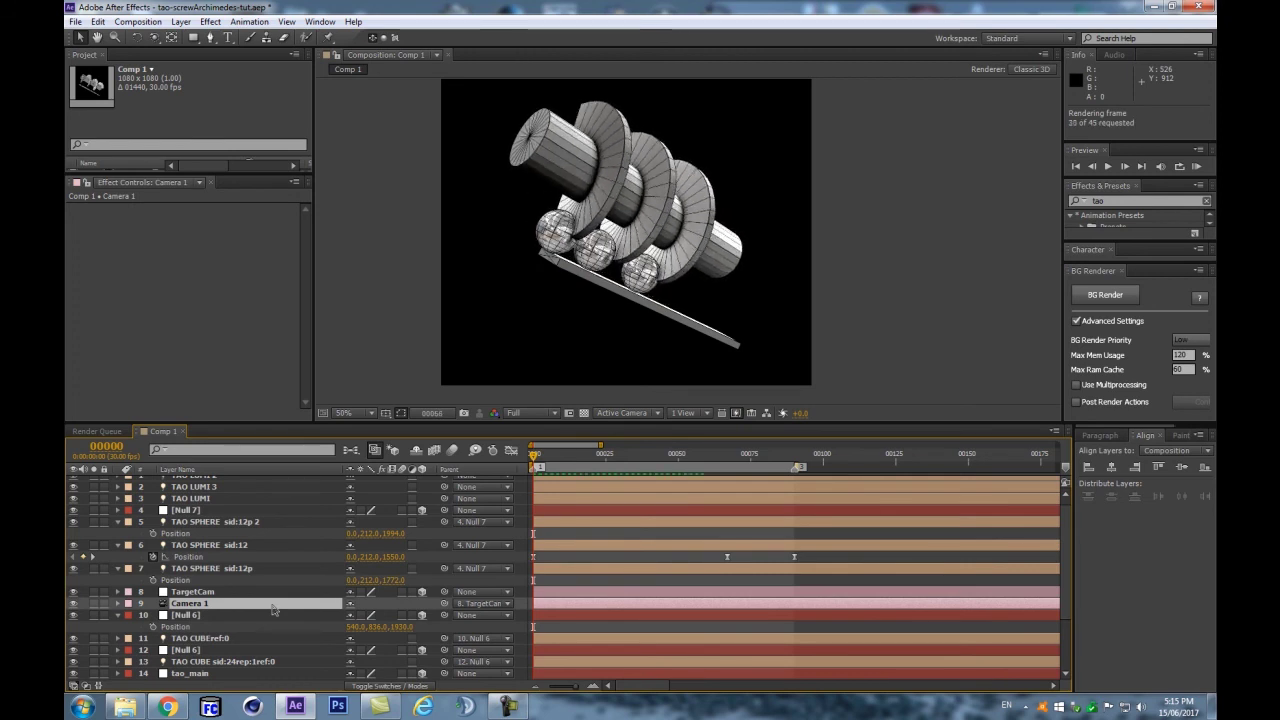
key(space)
key(ctrl+z)
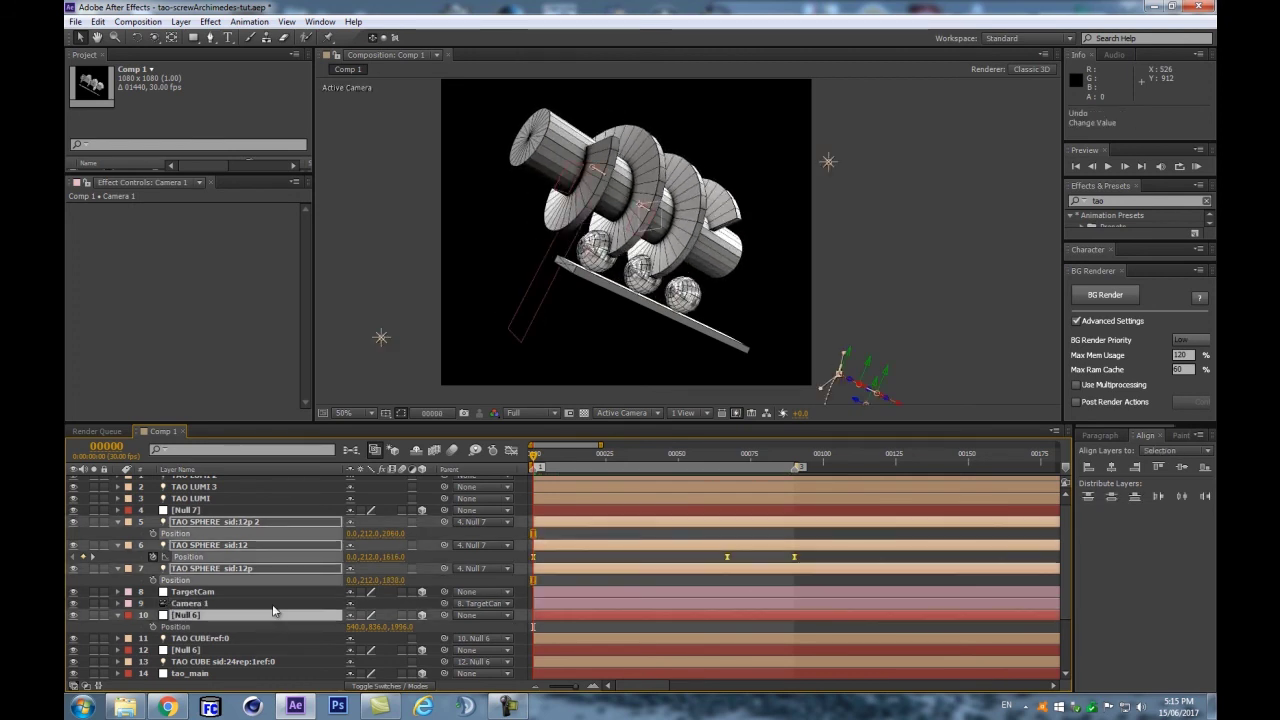
key(space)
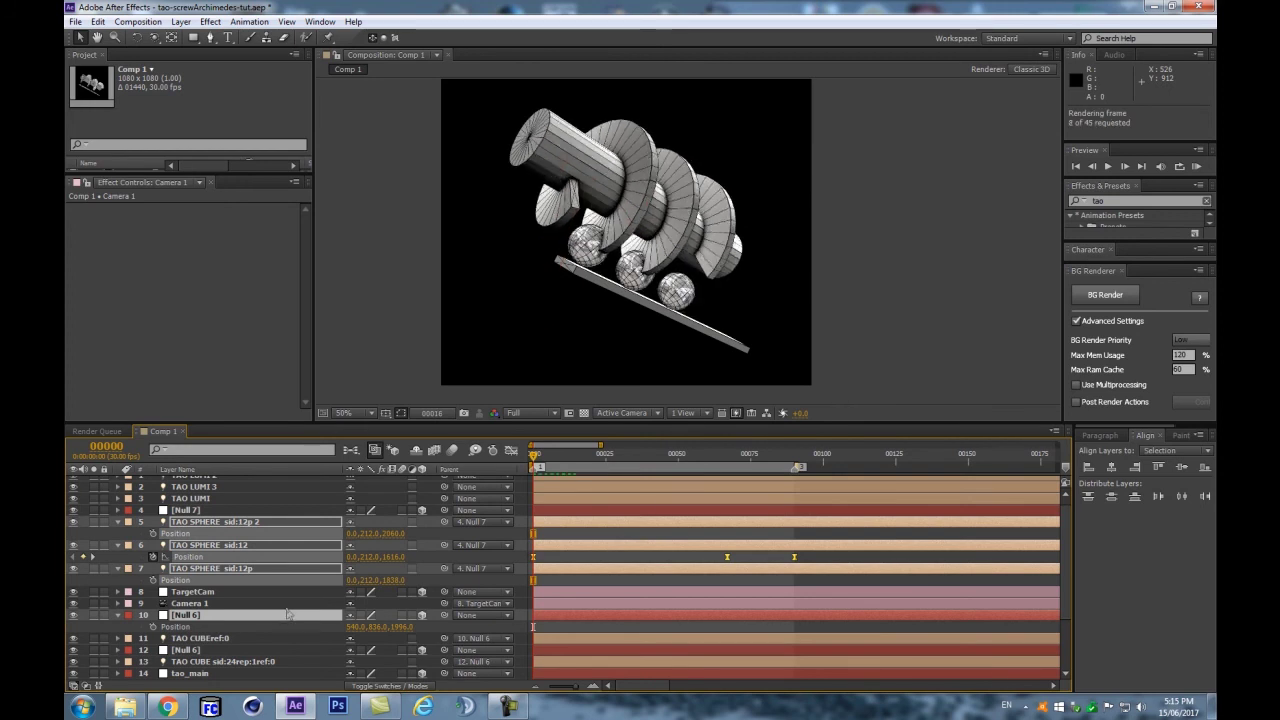
Step: Redo the Z shift of the spheres and Null 6, try deleting TAO SPHERE sid:12's frame 0 Position keyframe, preview, and undo the deletion
key(space)
key(ctrl+shift+z)
key(ctrl+shift+z)
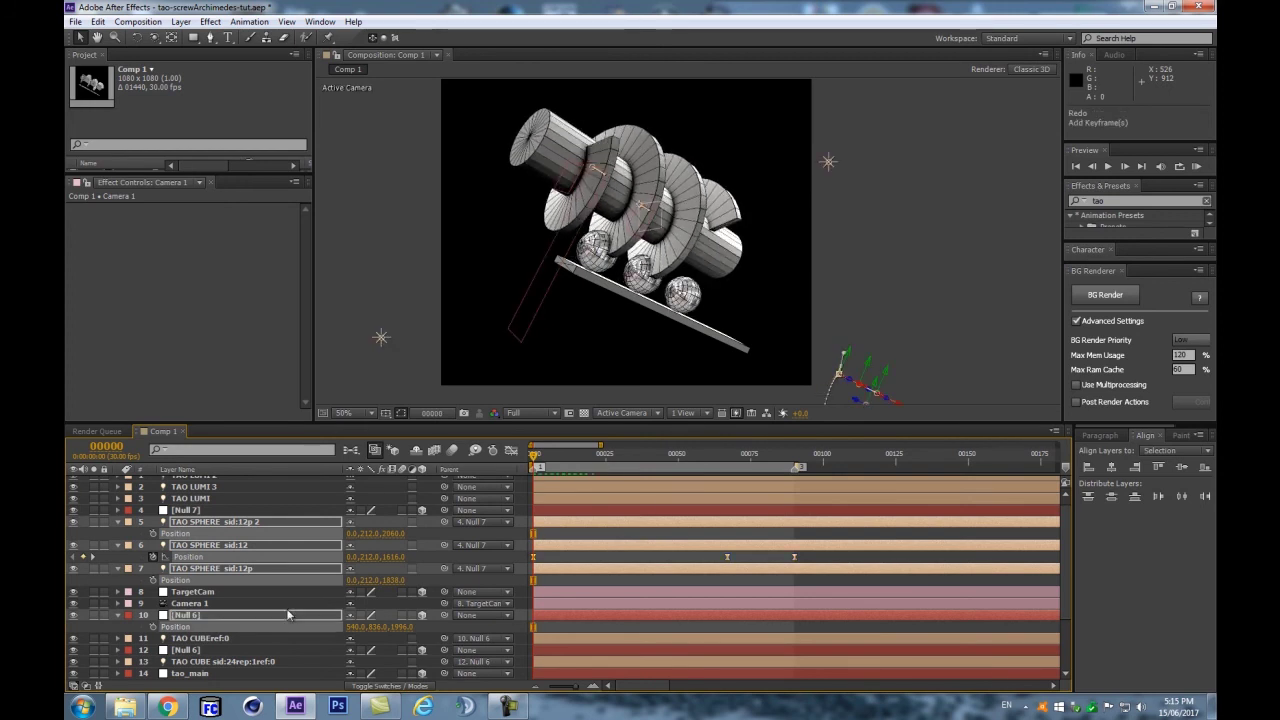
drag(549, 558, 514, 564)
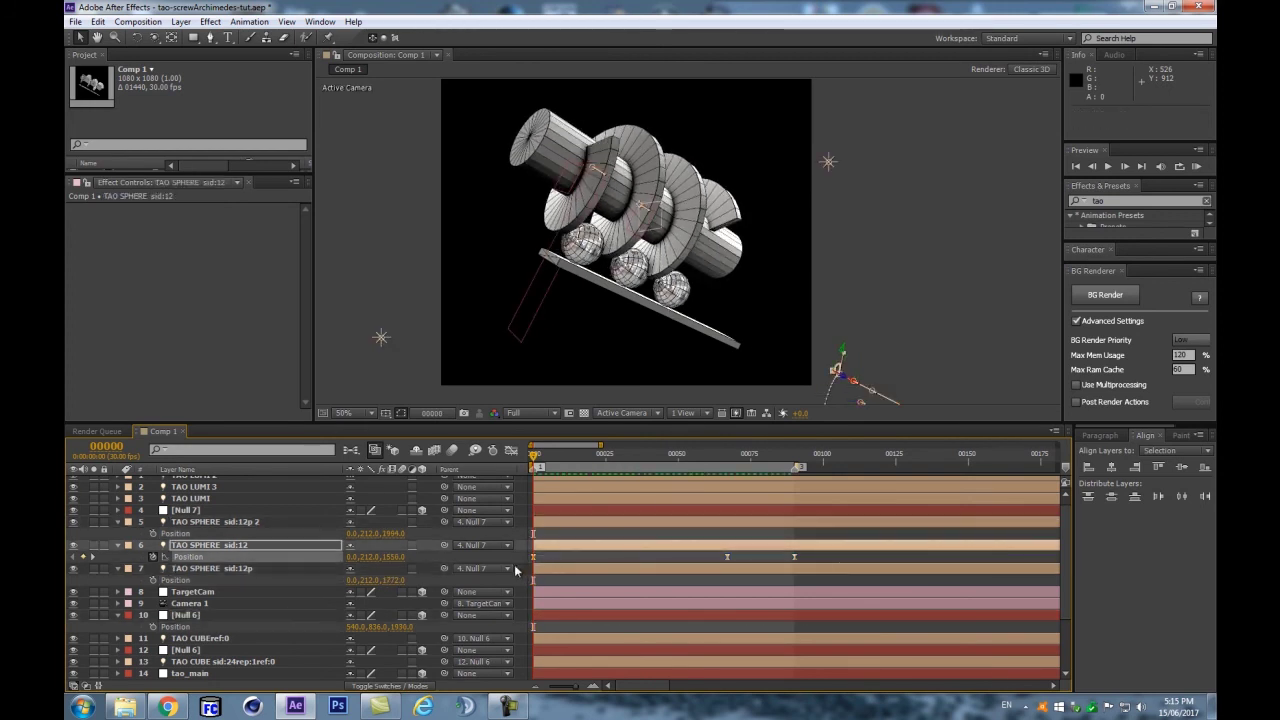
key(Delete)
key(space)
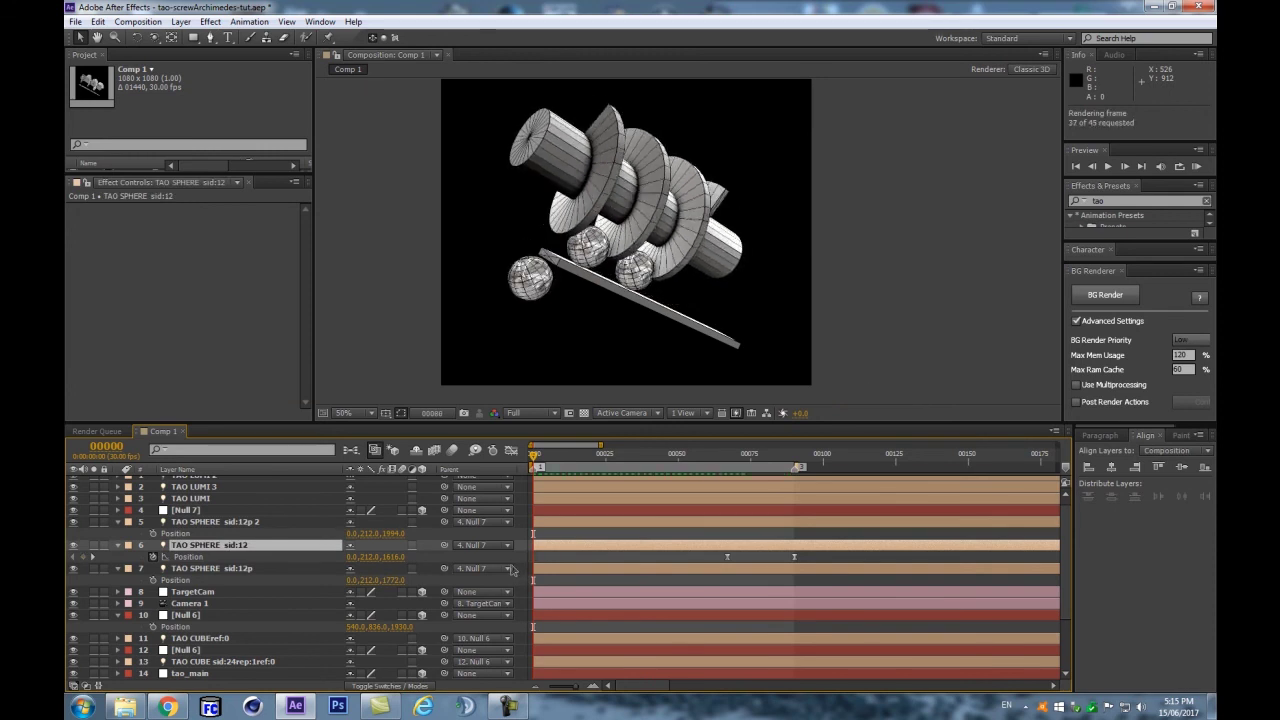
key(space)
key(ctrl+z)
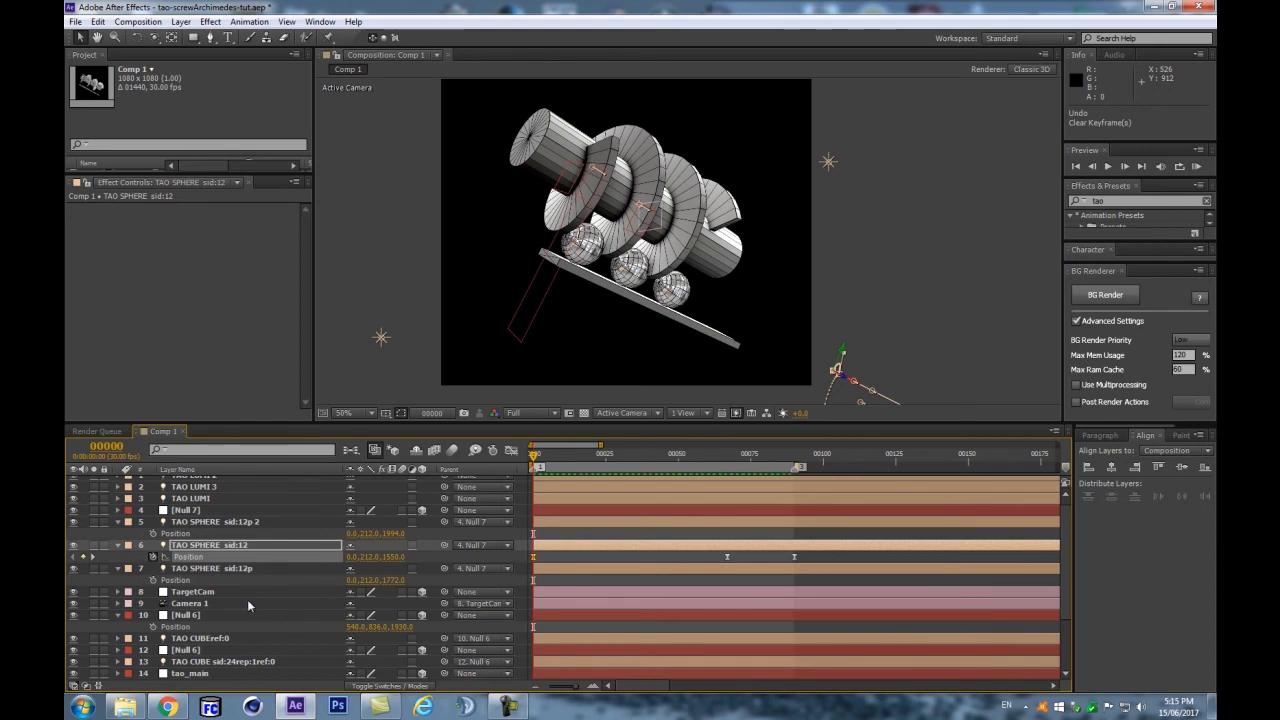
Step: Undo the Z shift of the spheres and Null 6 and the added frame 0 Position keyframe of TAO SPHERE sid:12
key(ctrl+z)
key(ctrl+z)
key(ctrl+z)
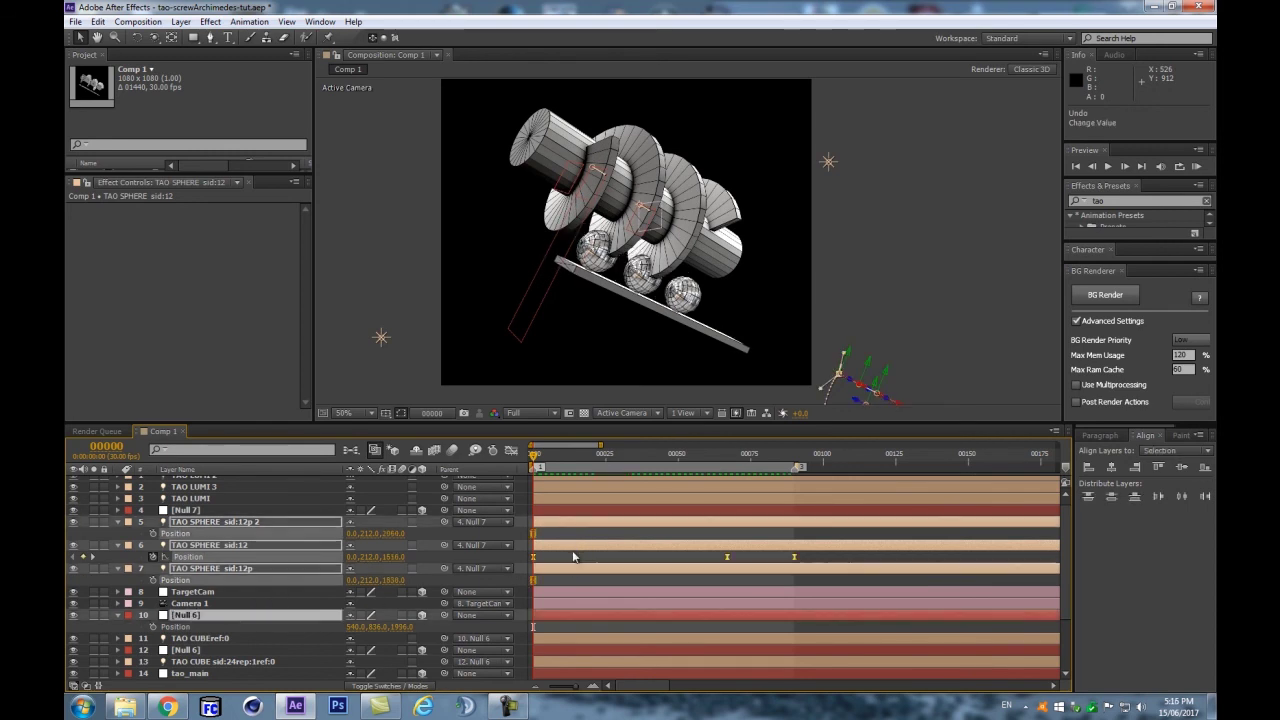
key(ctrl+z)
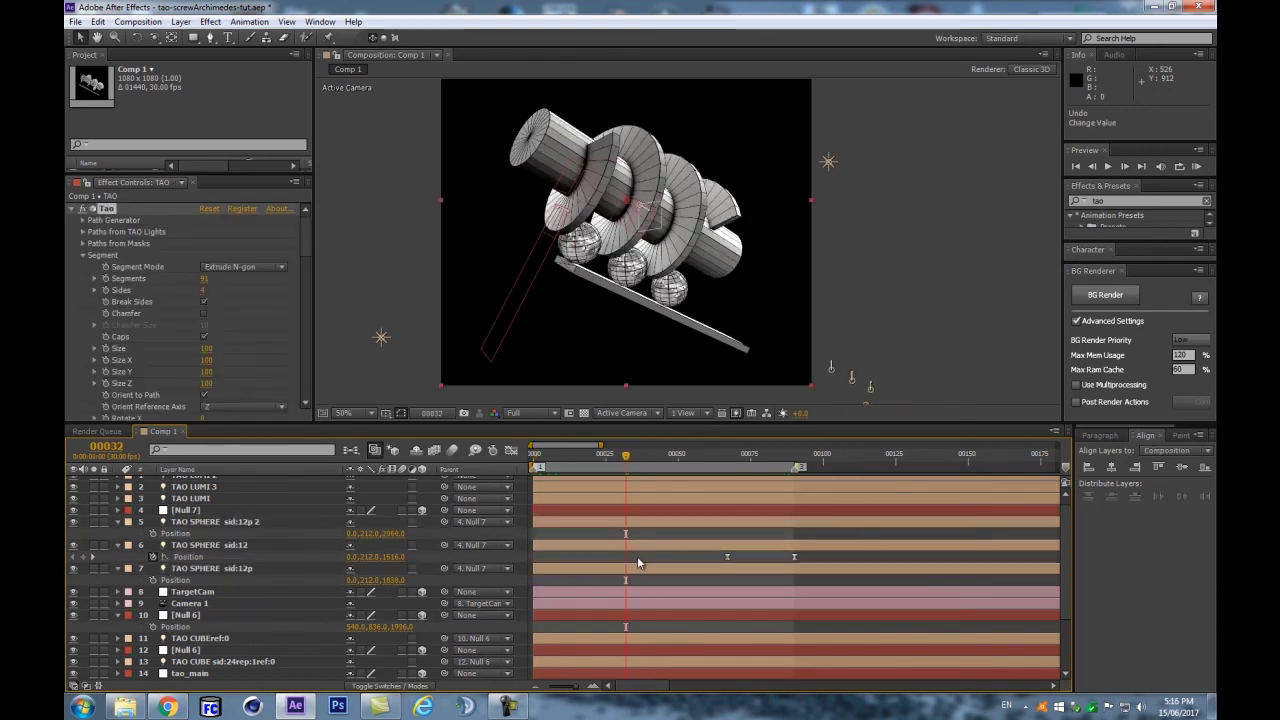
Step: Preview the loop, return to frame 0, and collapse the properties of all layers
click(267, 544)
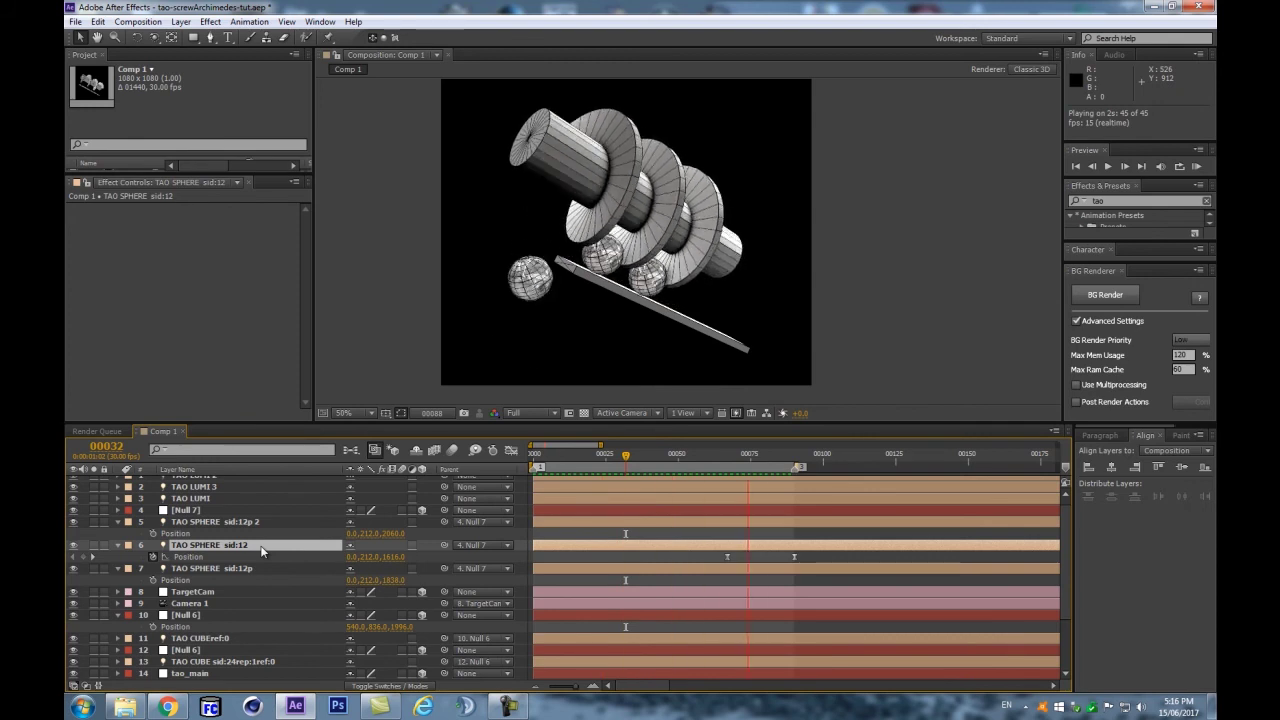
key(space)
drag(568, 463, 495, 509)
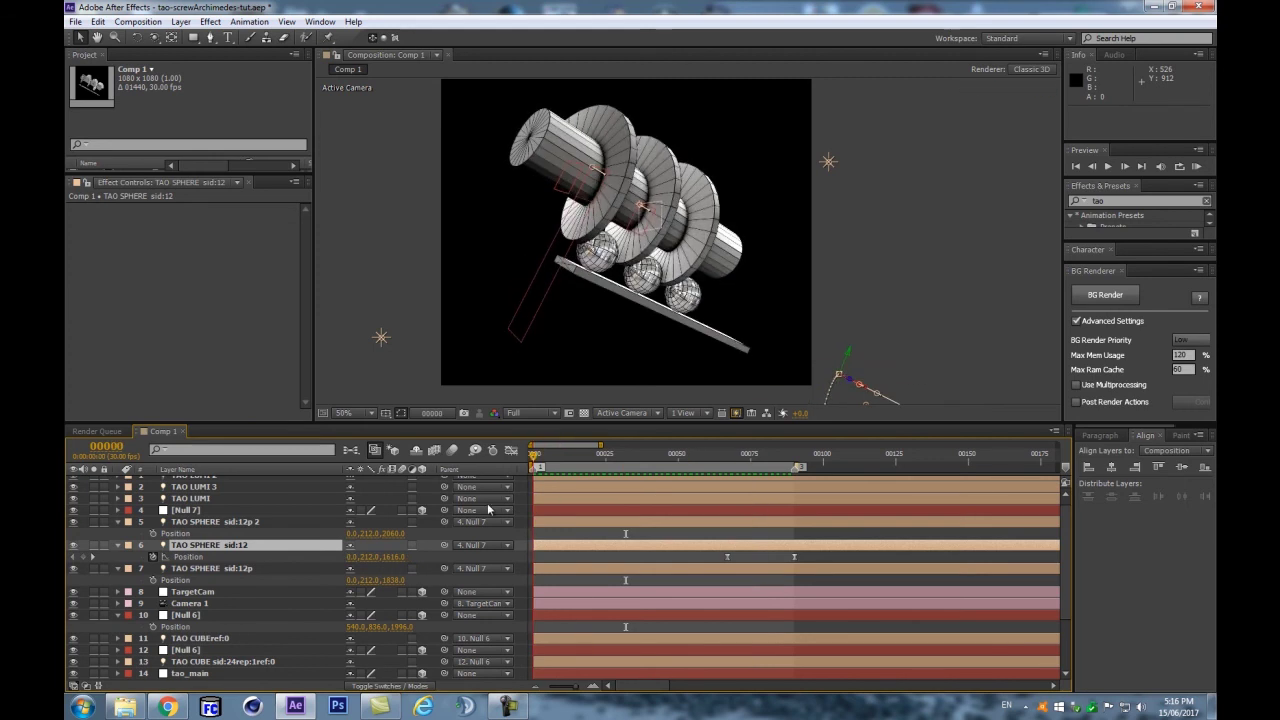
key(ctrl+a)
key(u)
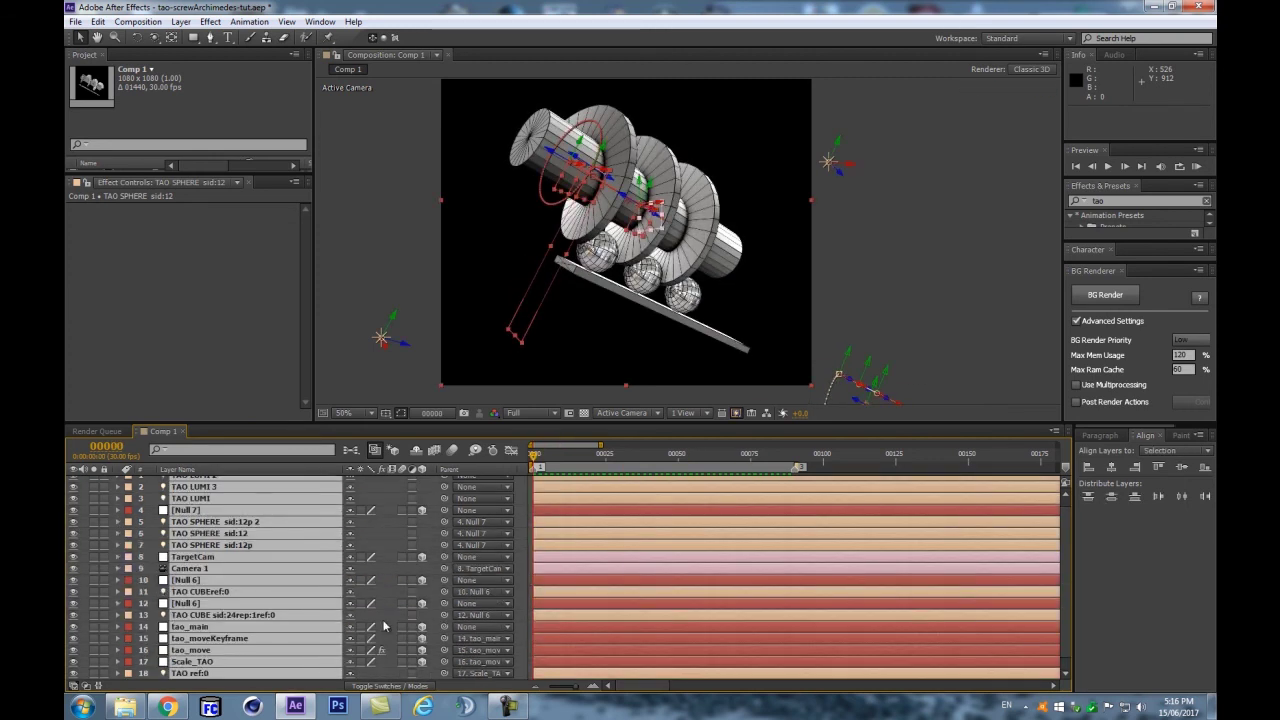
key(ctrl+shift+a)
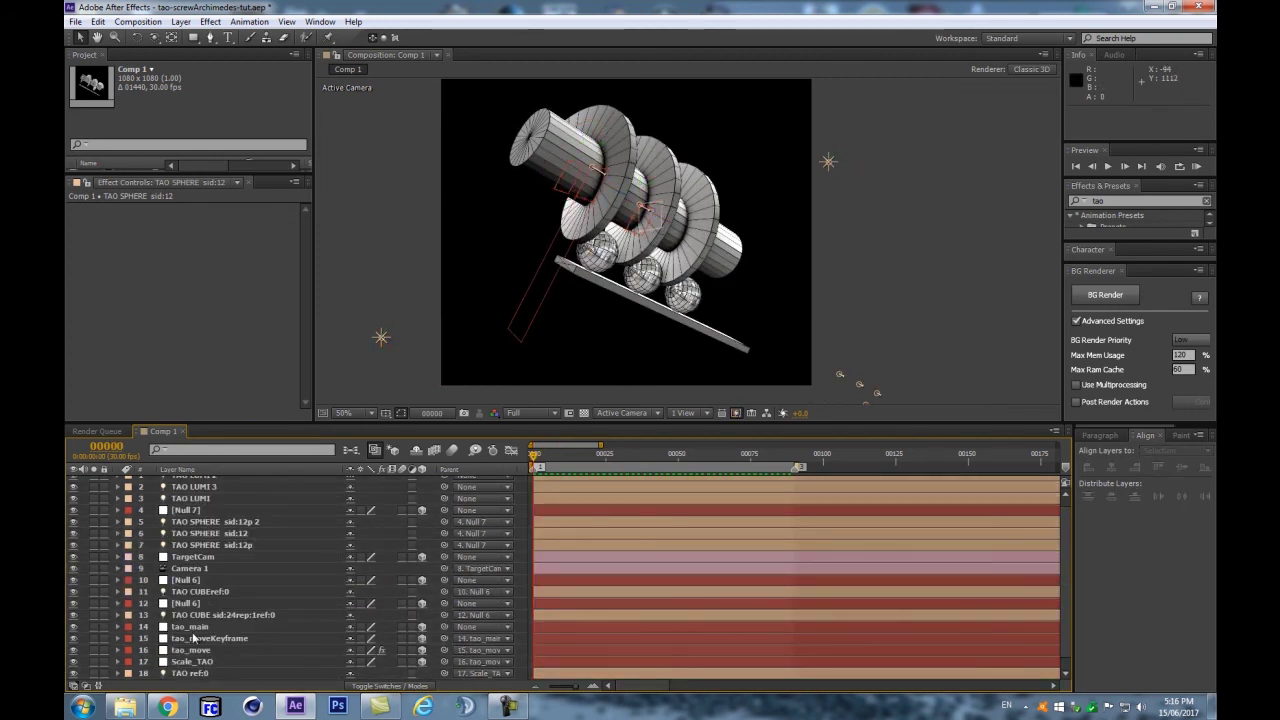
Step: At frame 0, delete the TAO layer's middle R1 World Rotate Z keyframe and offset the two remaining ones to reach about 321
scroll(193, 627, down, 1)
click(183, 675)
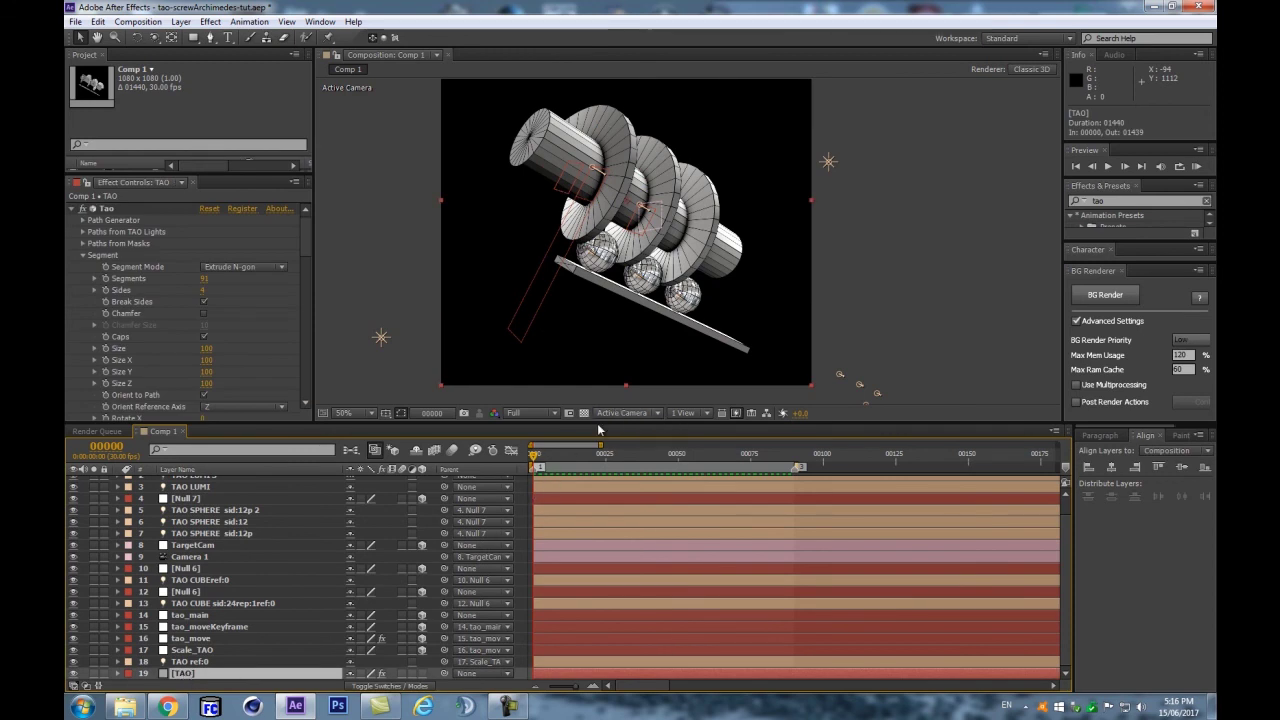
key(u)
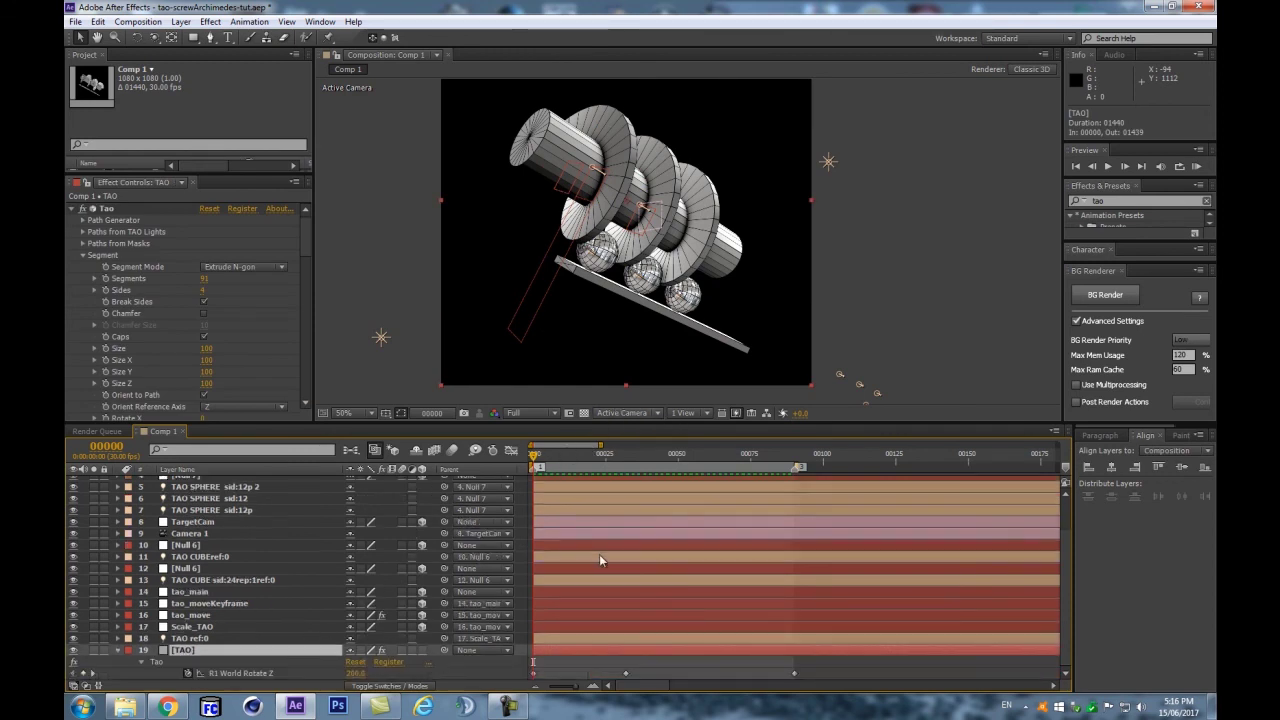
click(626, 674)
key(Delete)
drag(827, 669, 466, 678)
drag(354, 675, 422, 662)
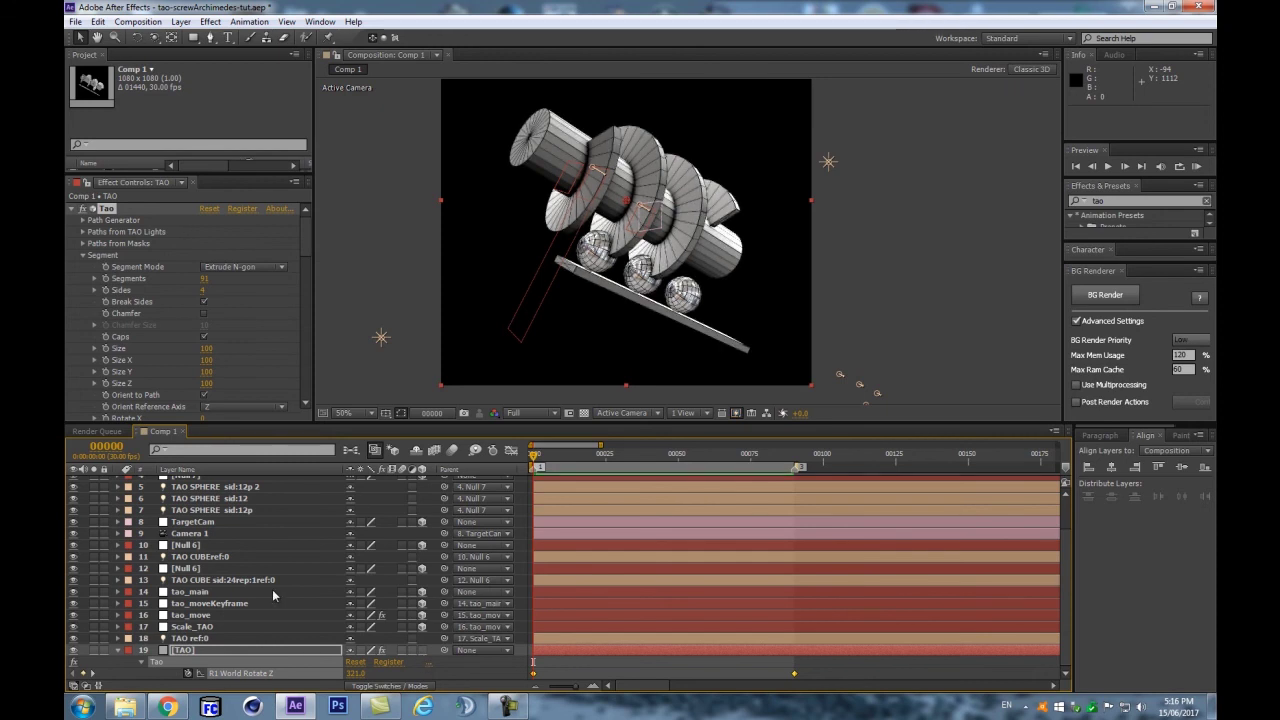
Step: Rename the Null 7 layer that parents the spheres as SPHERENULL
scroll(215, 565, up, 2)
click(189, 518)
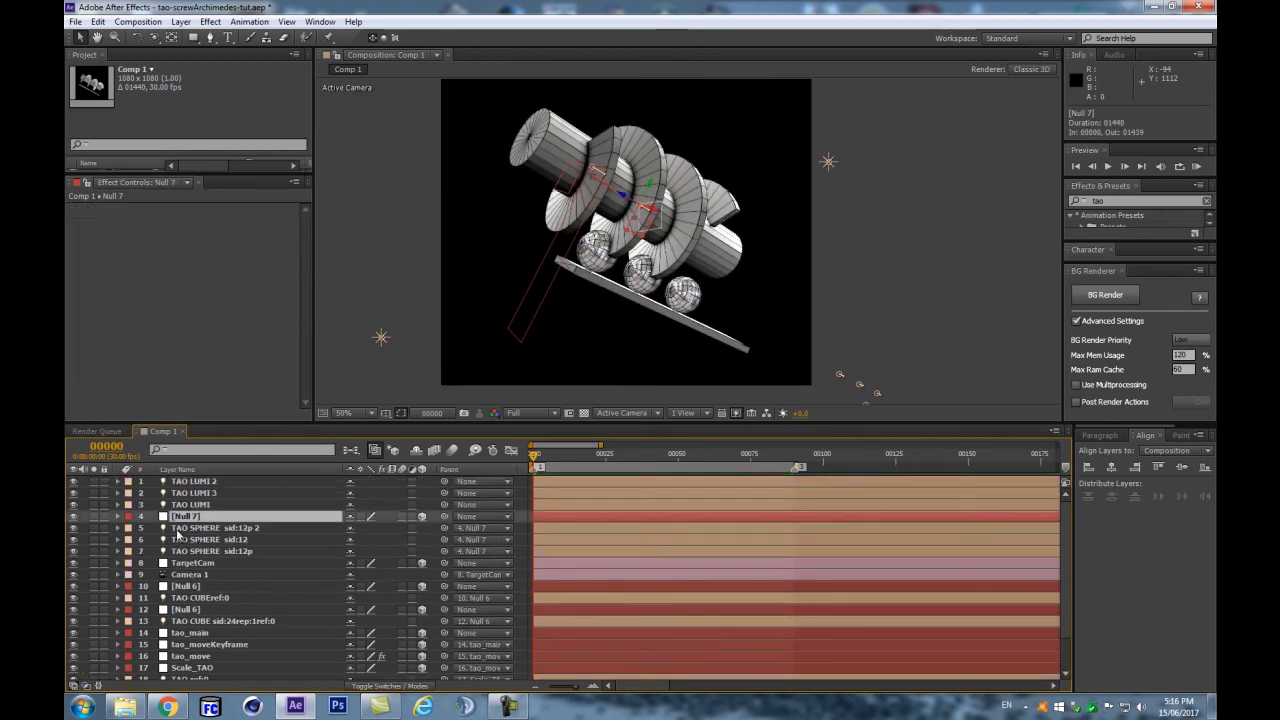
key(Return)
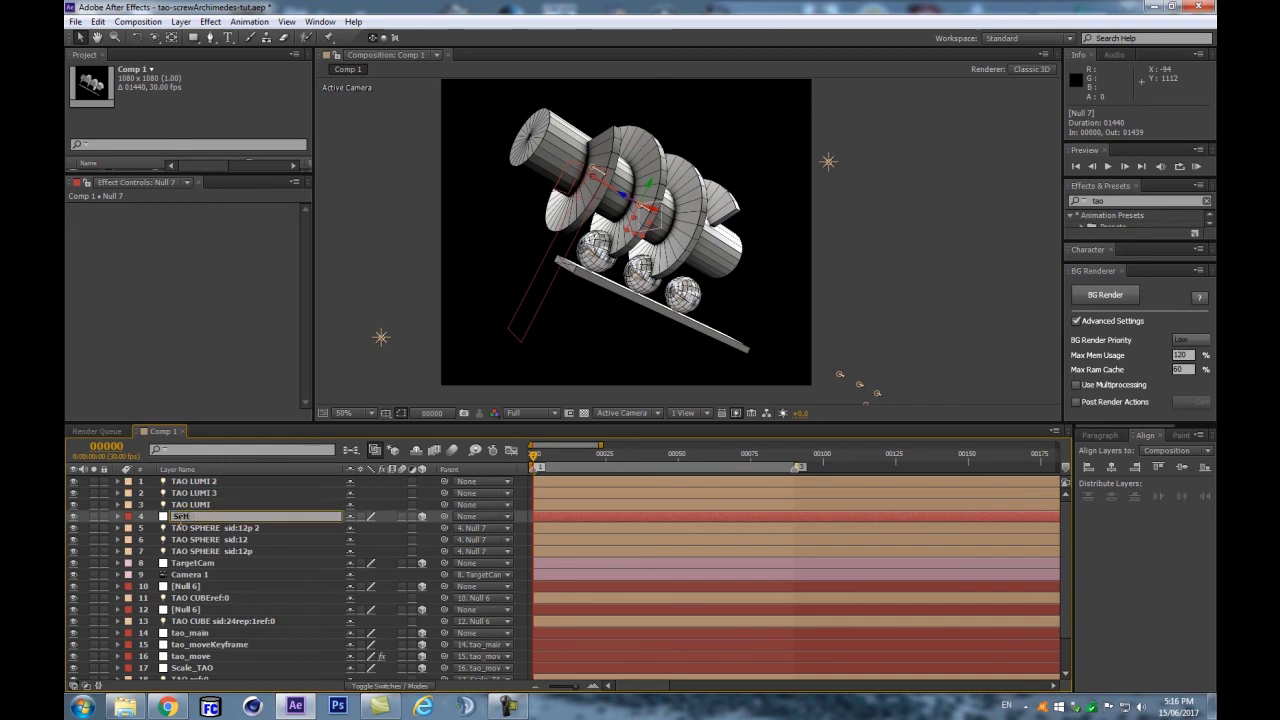
text(SPHERENULL)
key(Return)
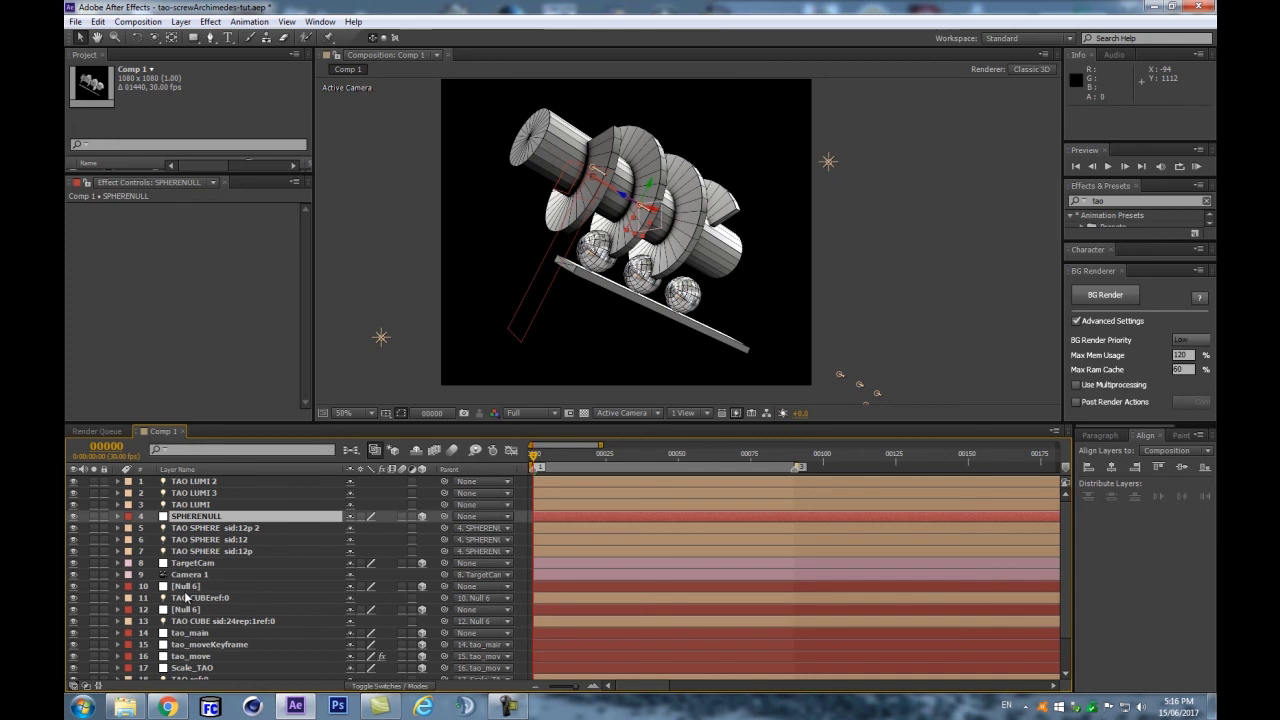
Step: Select both Position keyframes of SPHERENULL and offset them together so its Z Position at frame 0 is -66
key(p)
drag(818, 525, 436, 565)
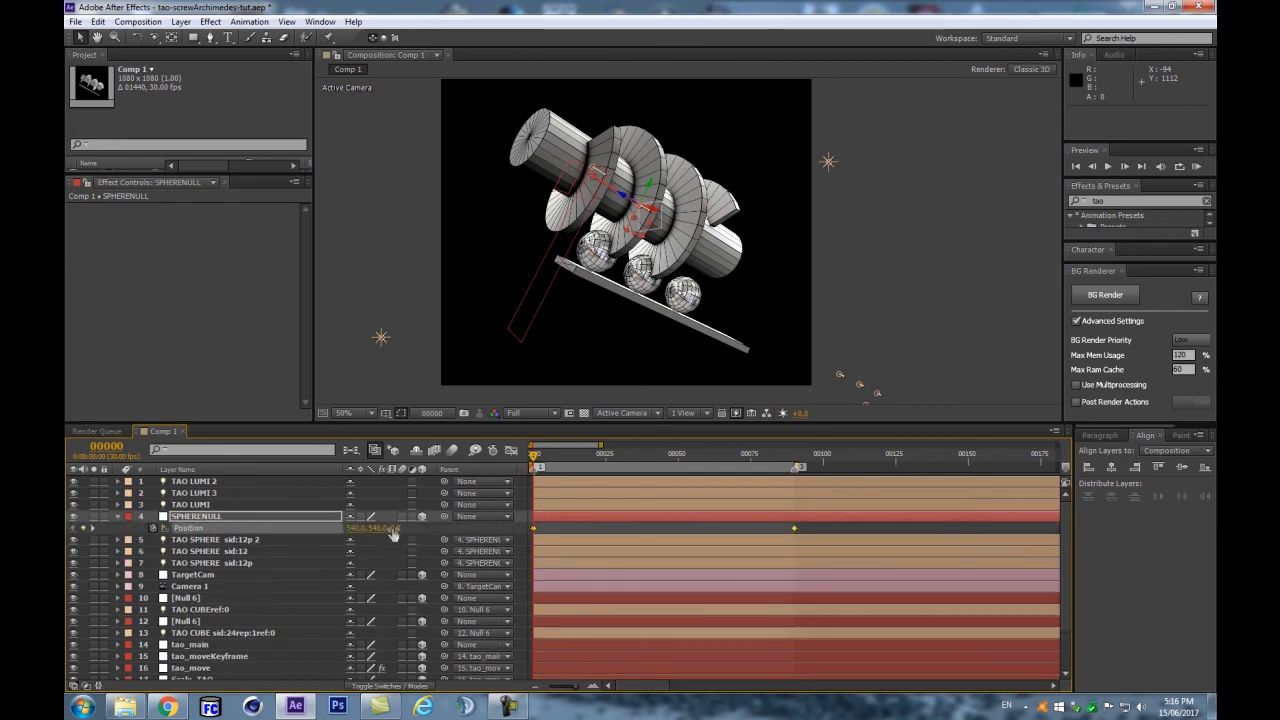
drag(398, 528, 365, 538)
drag(543, 455, 445, 517)
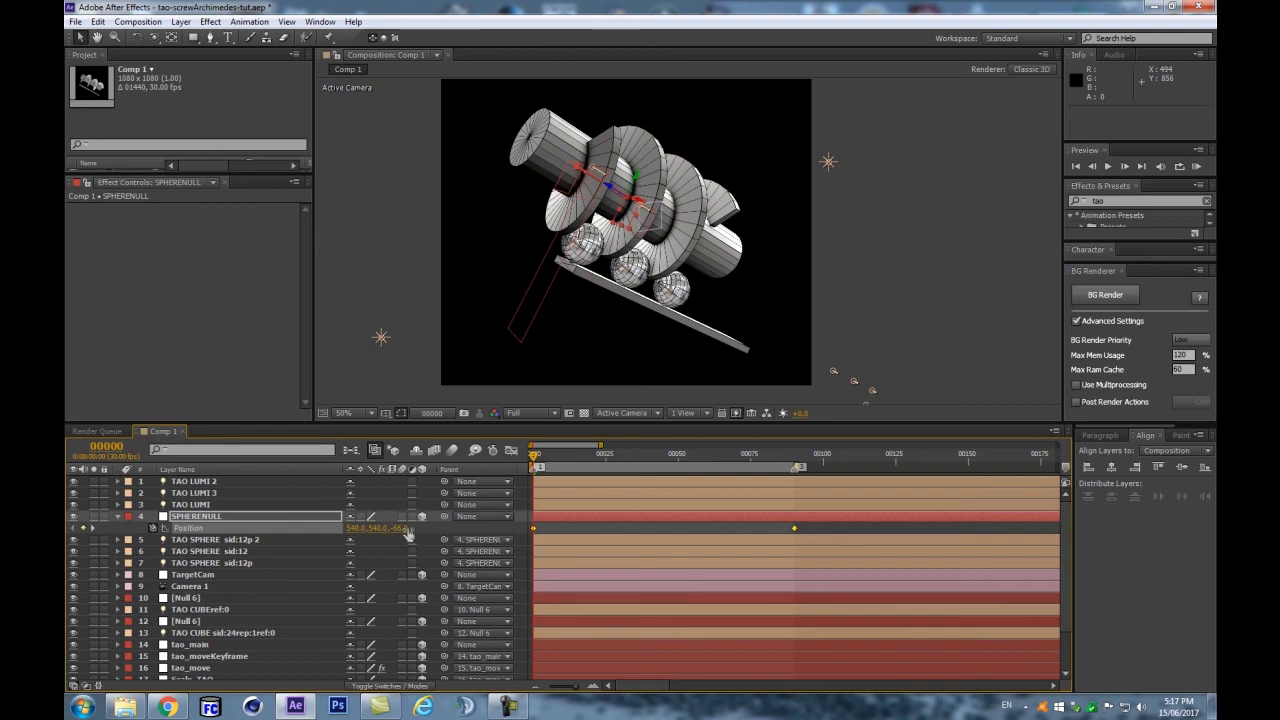
Step: Set the Z Position of the Null 6 on layer 10 to 1930
scroll(235, 603, down, 1)
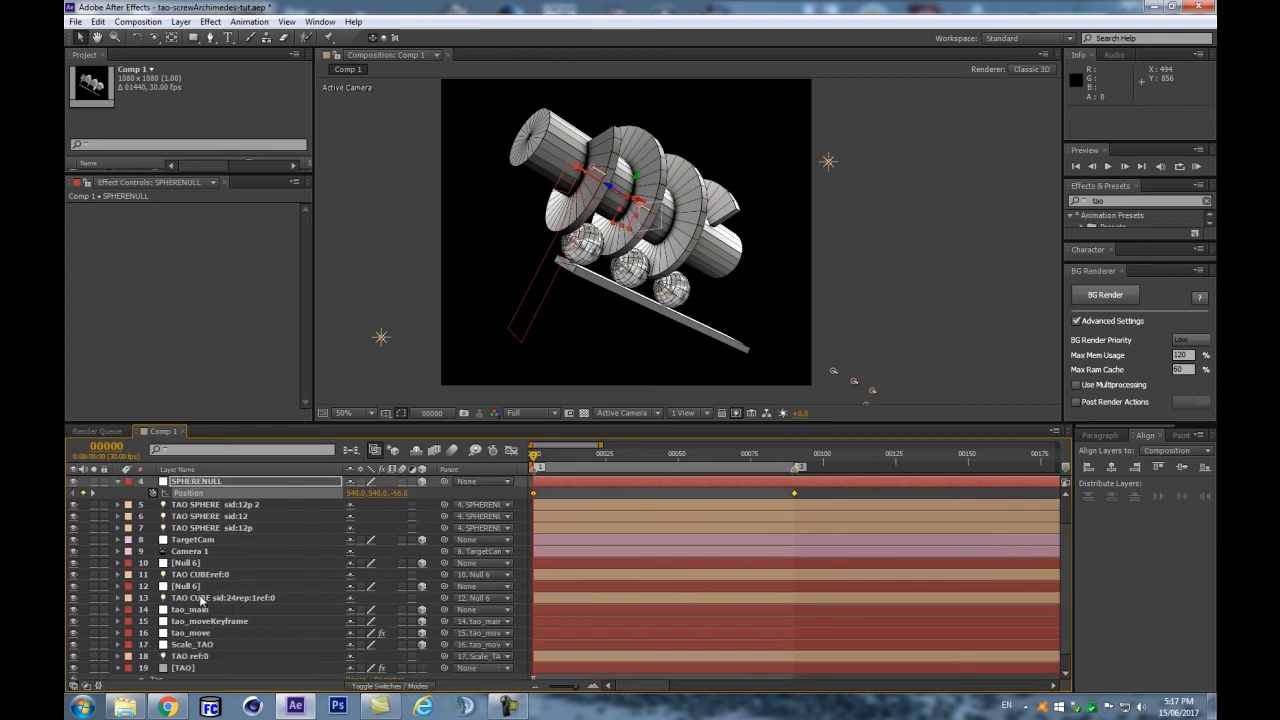
click(198, 540)
click(197, 563)
key(p)
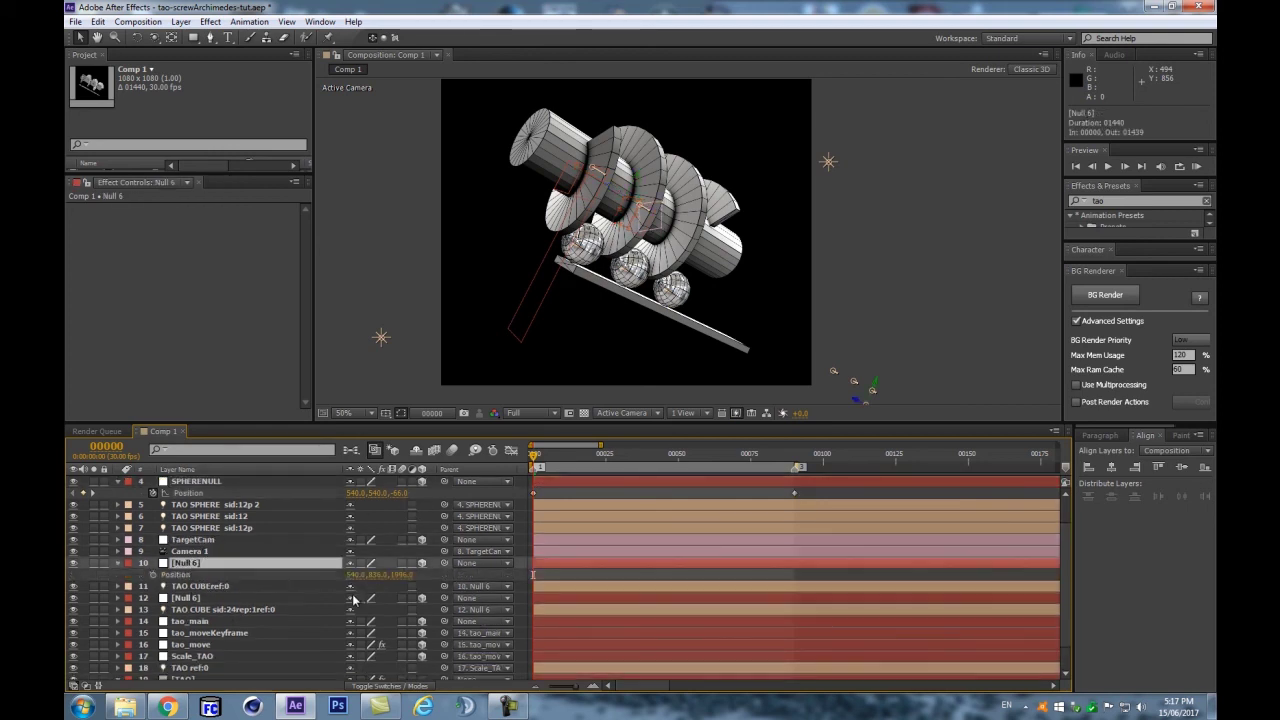
click(402, 575)
text(1830)
key(Return)
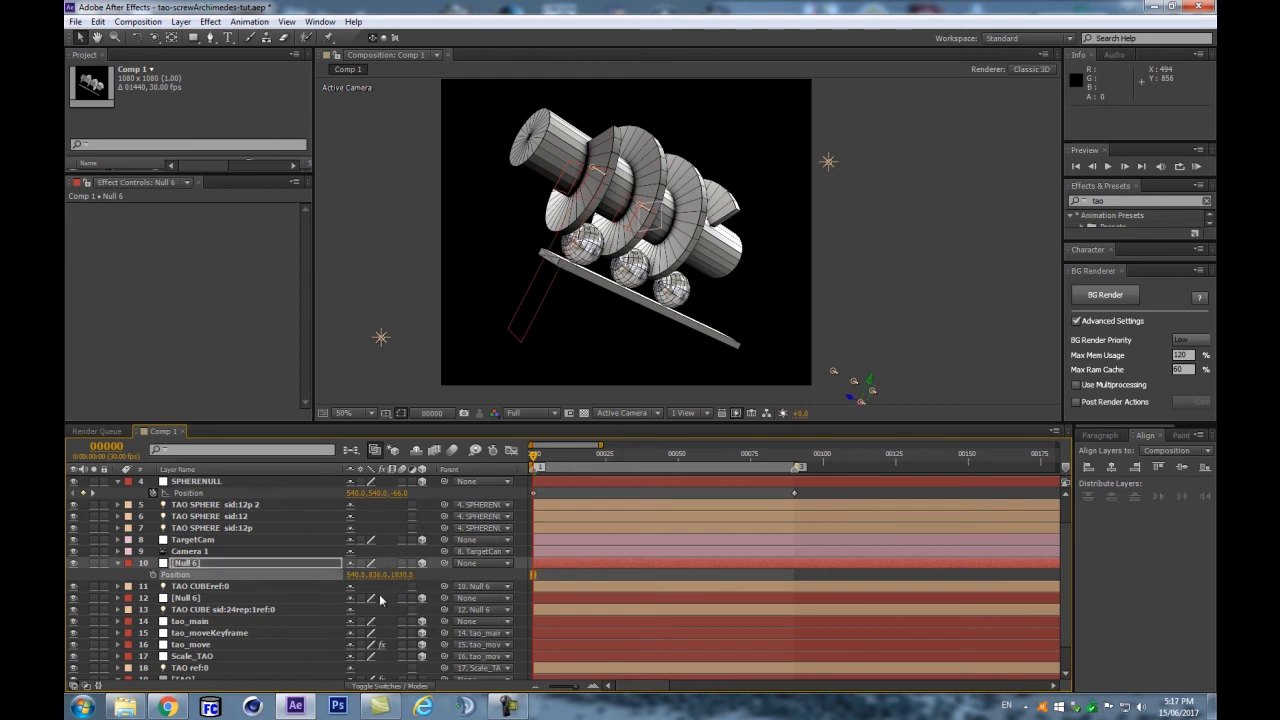
Step: Preview the loop and shift the Z Position of the layer 10 Null 6 to 1896
click(267, 562)
key(KP_0)
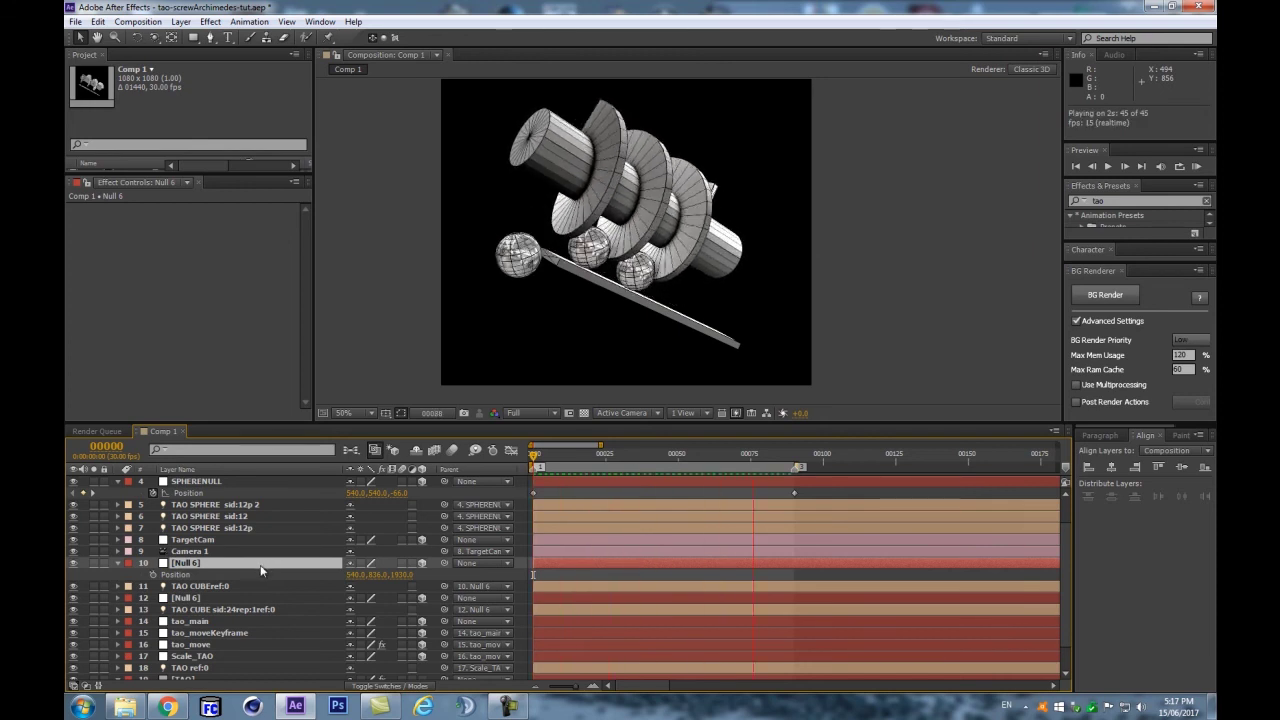
key(space)
drag(418, 582, 393, 584)
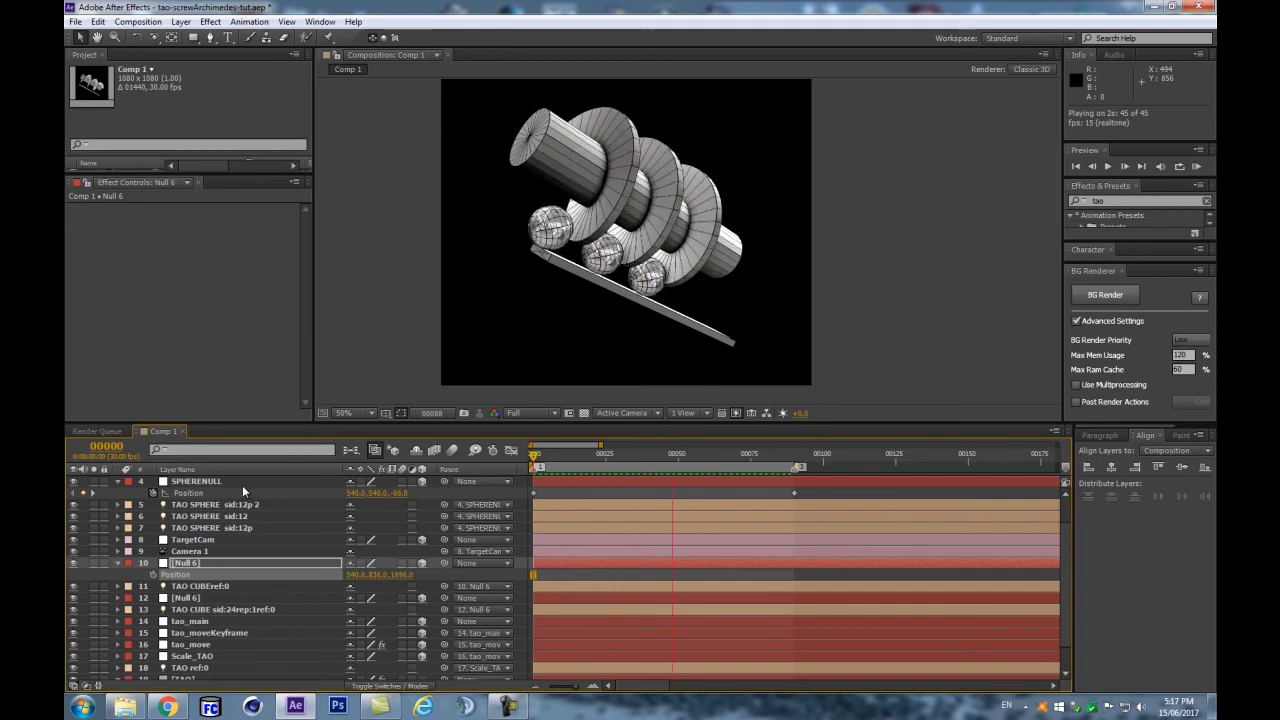
Step: Collapse the properties of all layers and preview the loop again from frame 0
key(space)
key(ctrl+a)
click(119, 562)
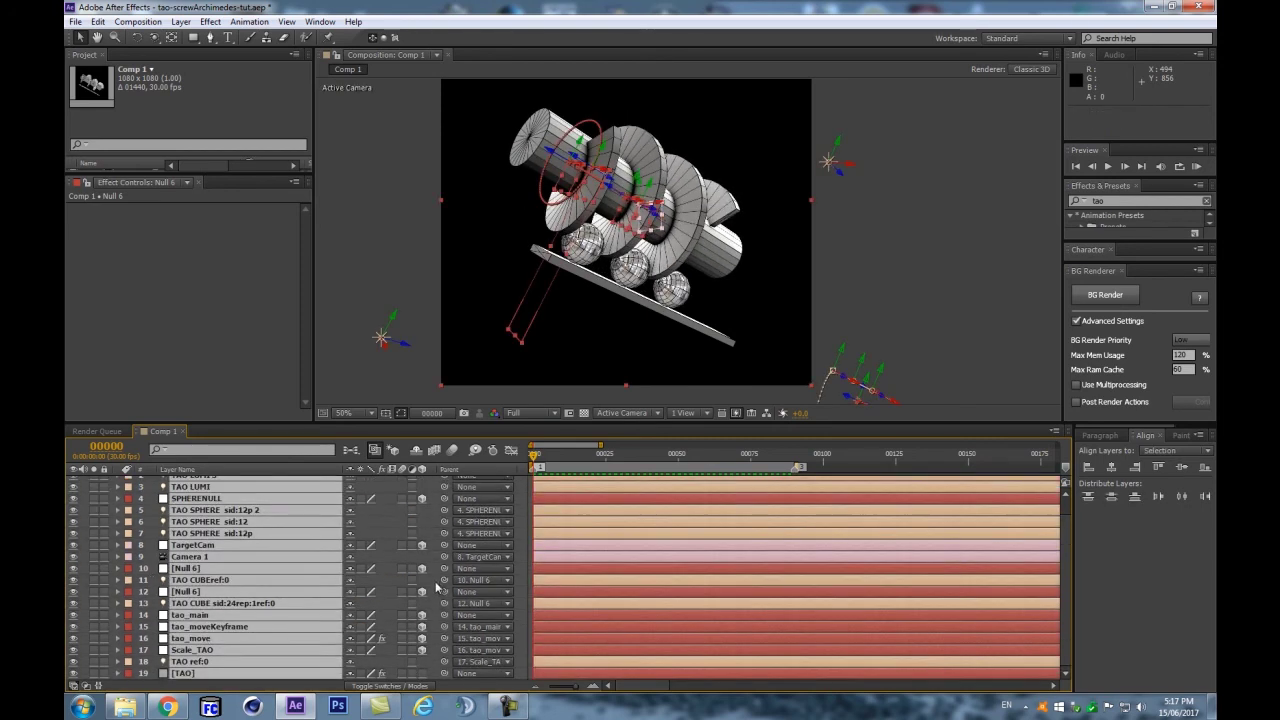
key(ctrl+shift+a)
drag(543, 461, 818, 480)
key(Home)
key(space)
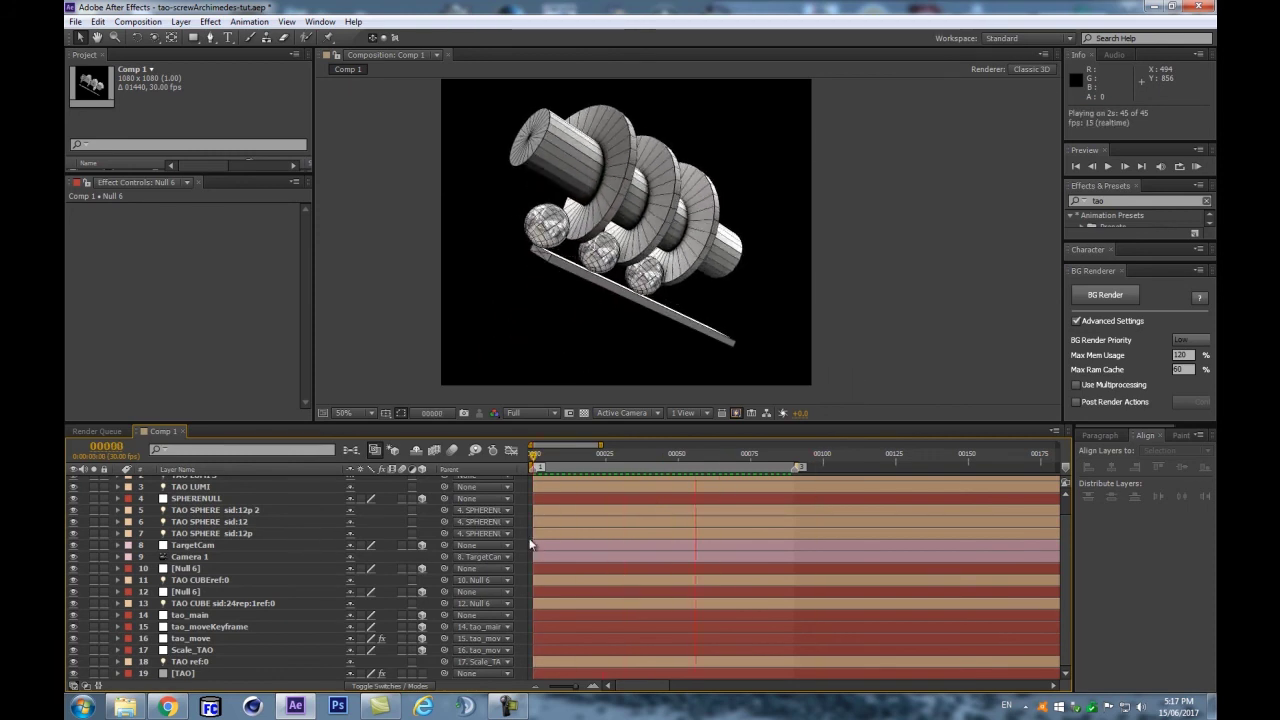
key(space)
Step: At frame 42, enable Position keyframing for TAO SPHERE sid:12p 2 and move the new keyframe to frame 48
drag(534, 453, 655, 484)
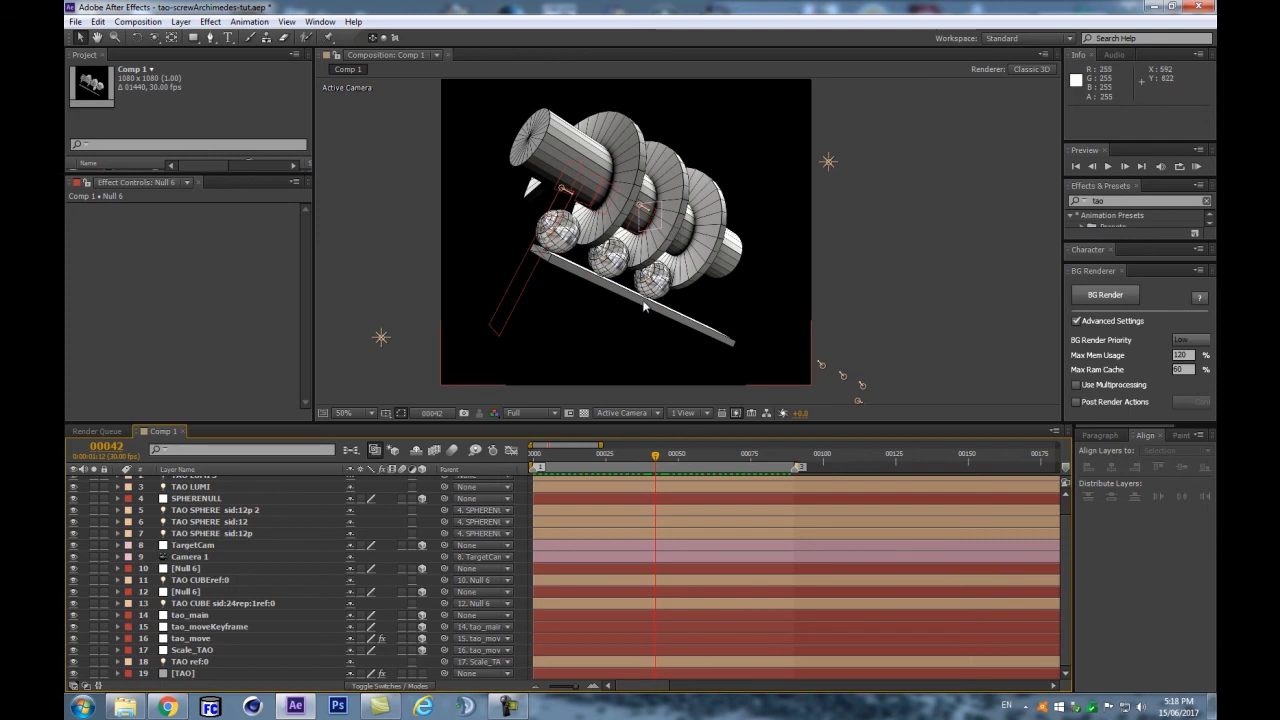
click(207, 512)
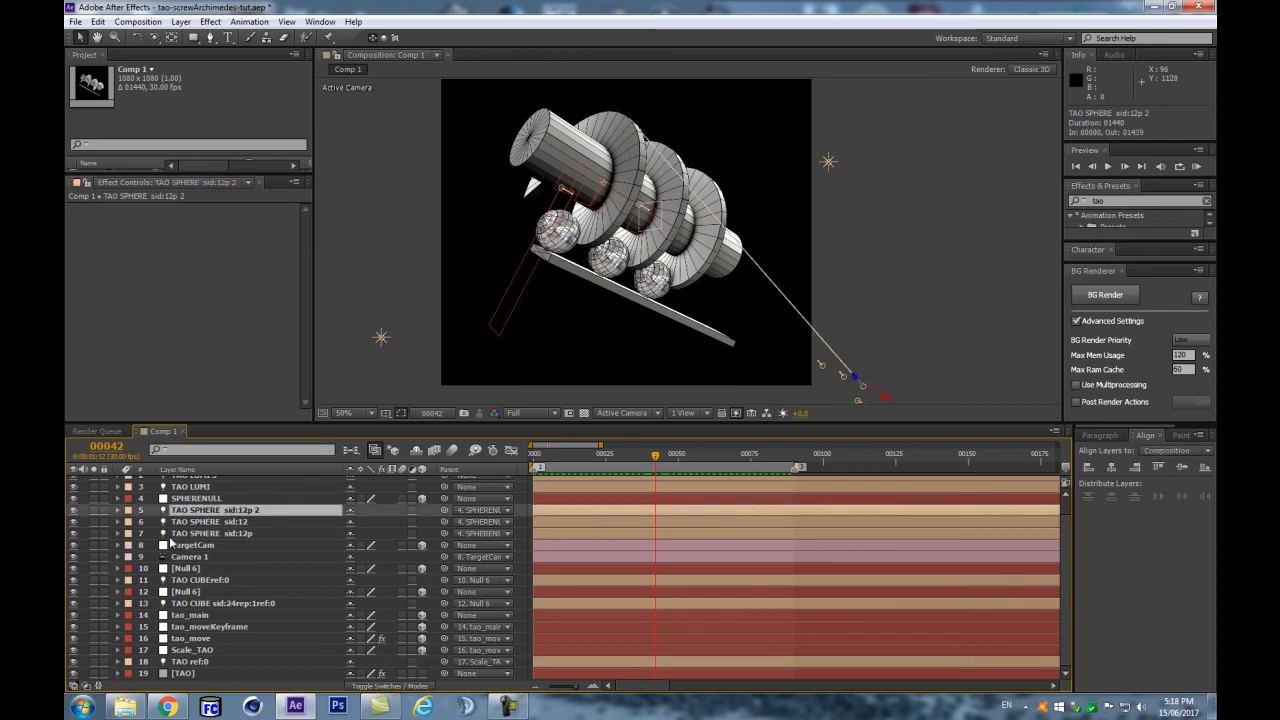
key(p)
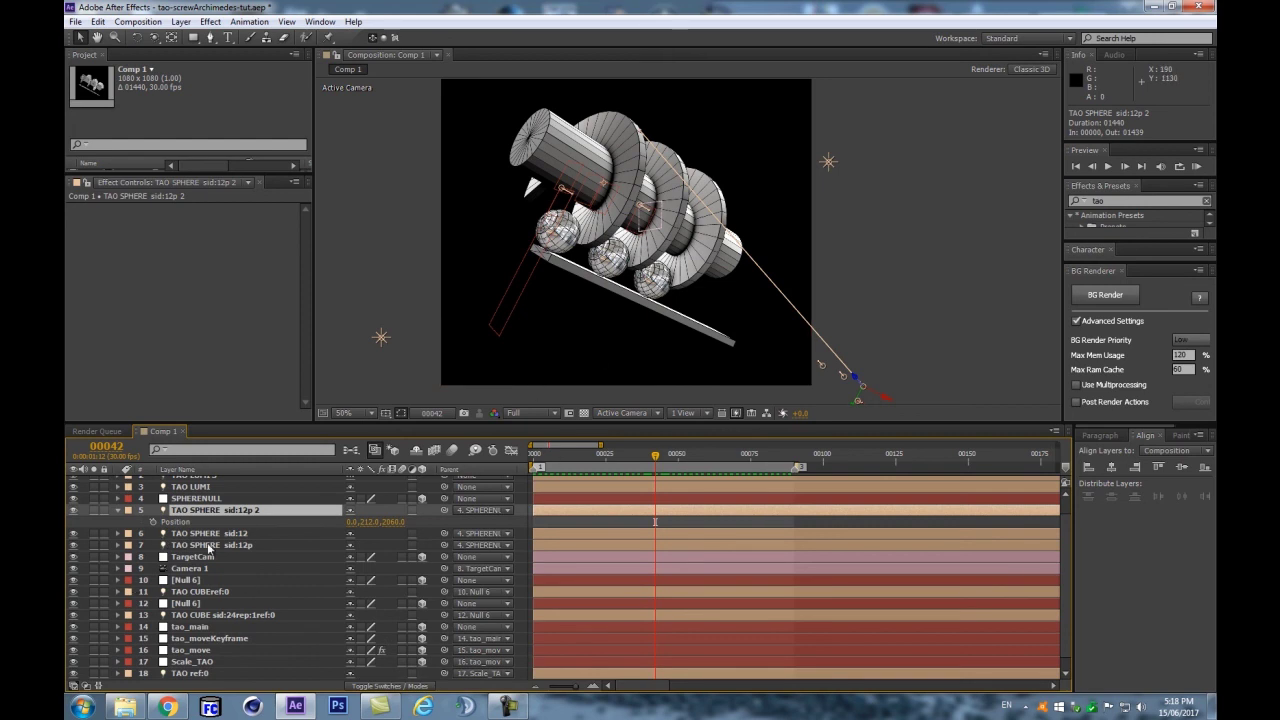
click(152, 522)
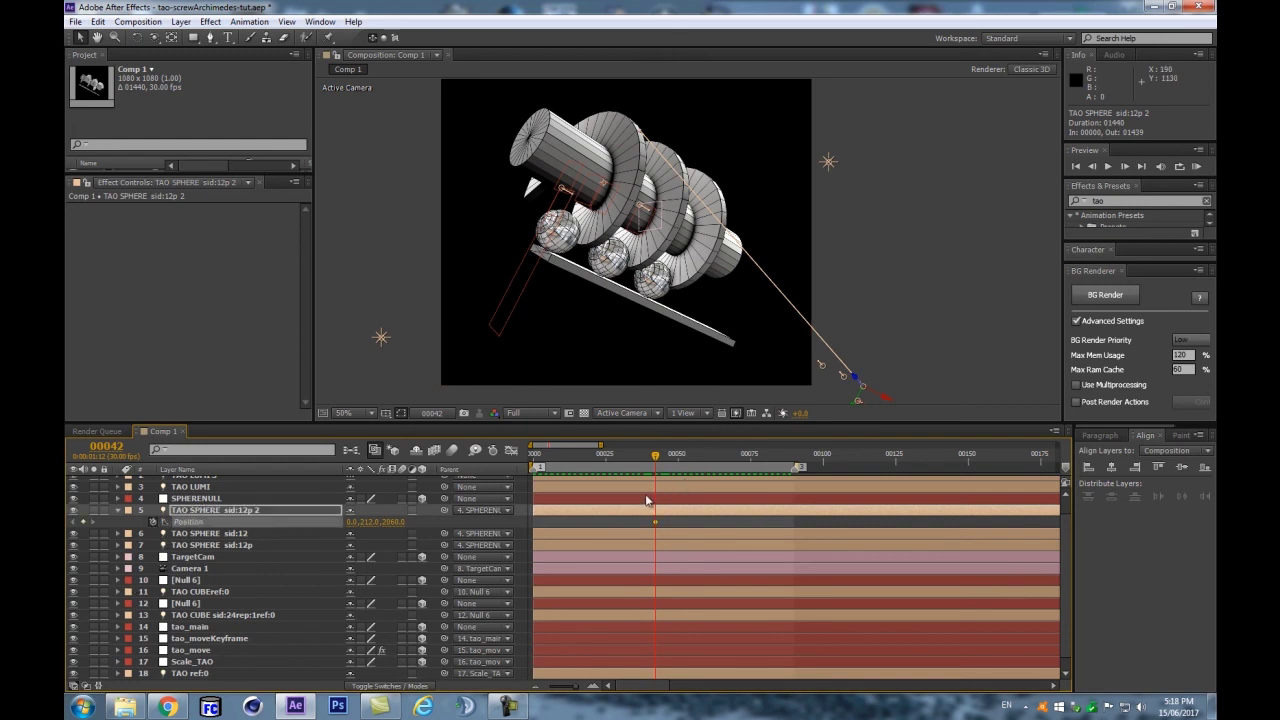
drag(655, 524, 661, 520)
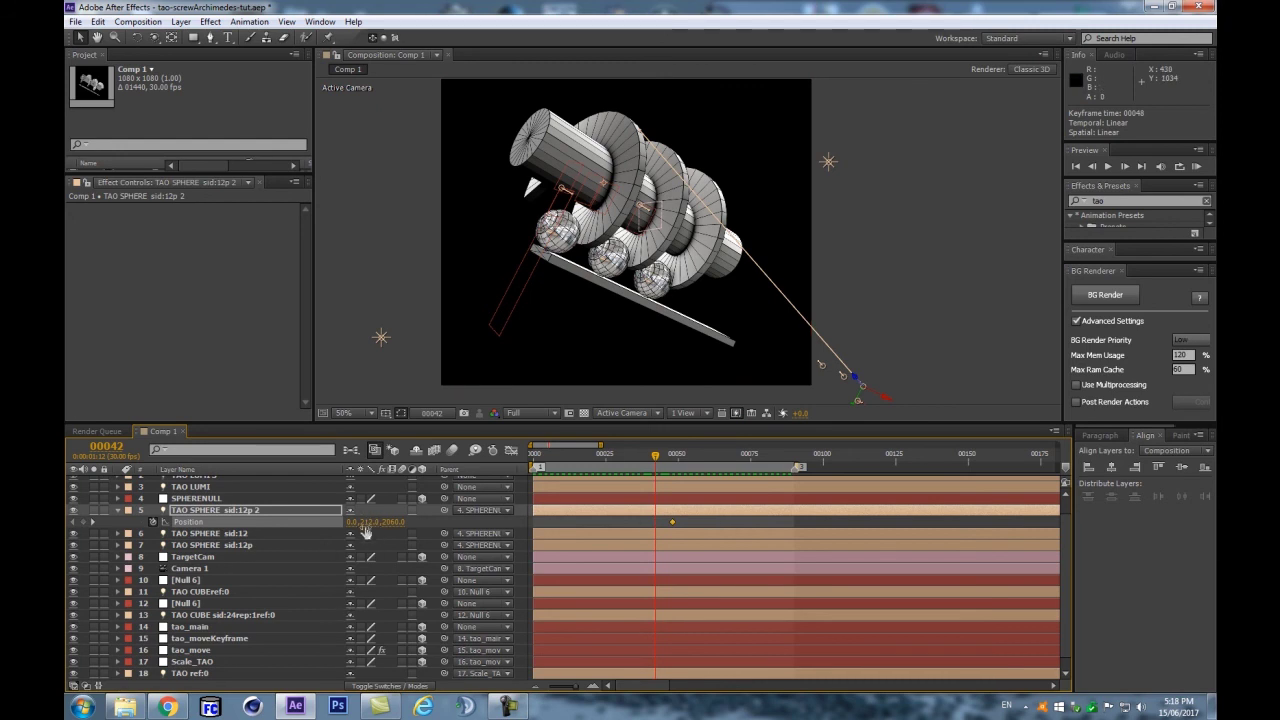
Step: At frame 42, set the Position of TAO SPHERE sid:12p 2 to about -89 in X and about 50 in Y
drag(370, 529, 205, 557)
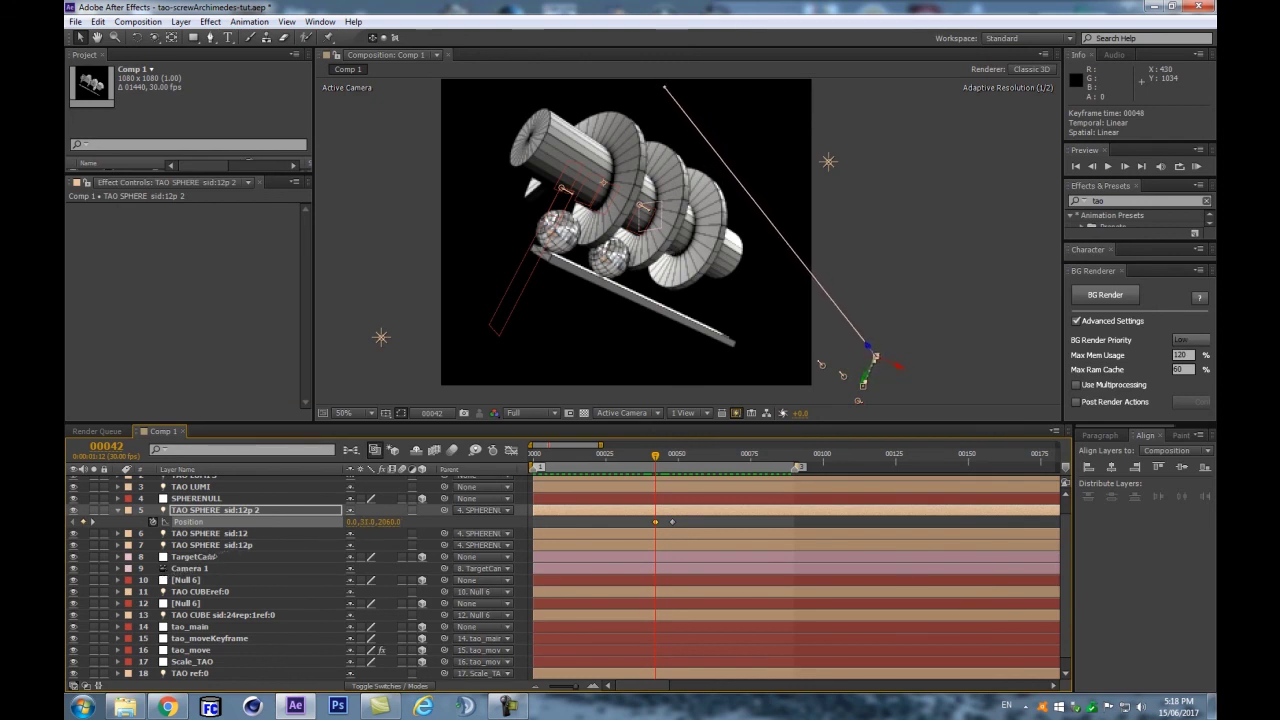
drag(210, 556, 229, 559)
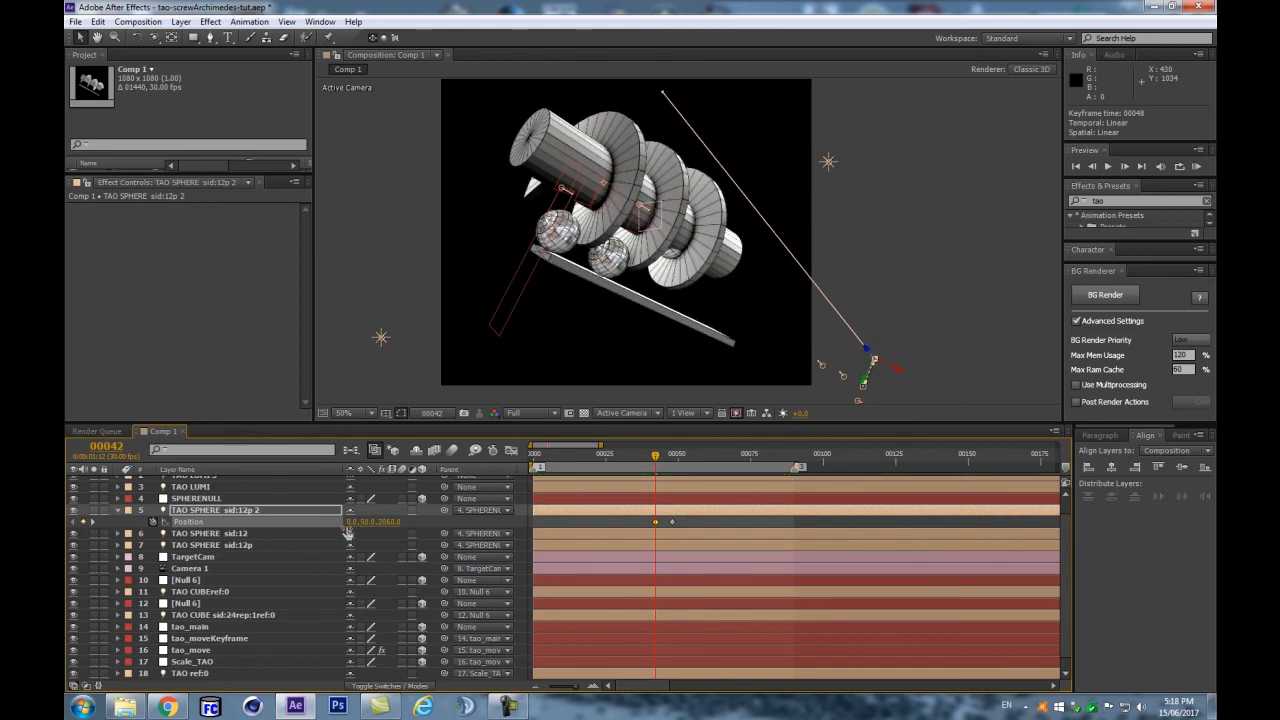
drag(352, 528, 300, 533)
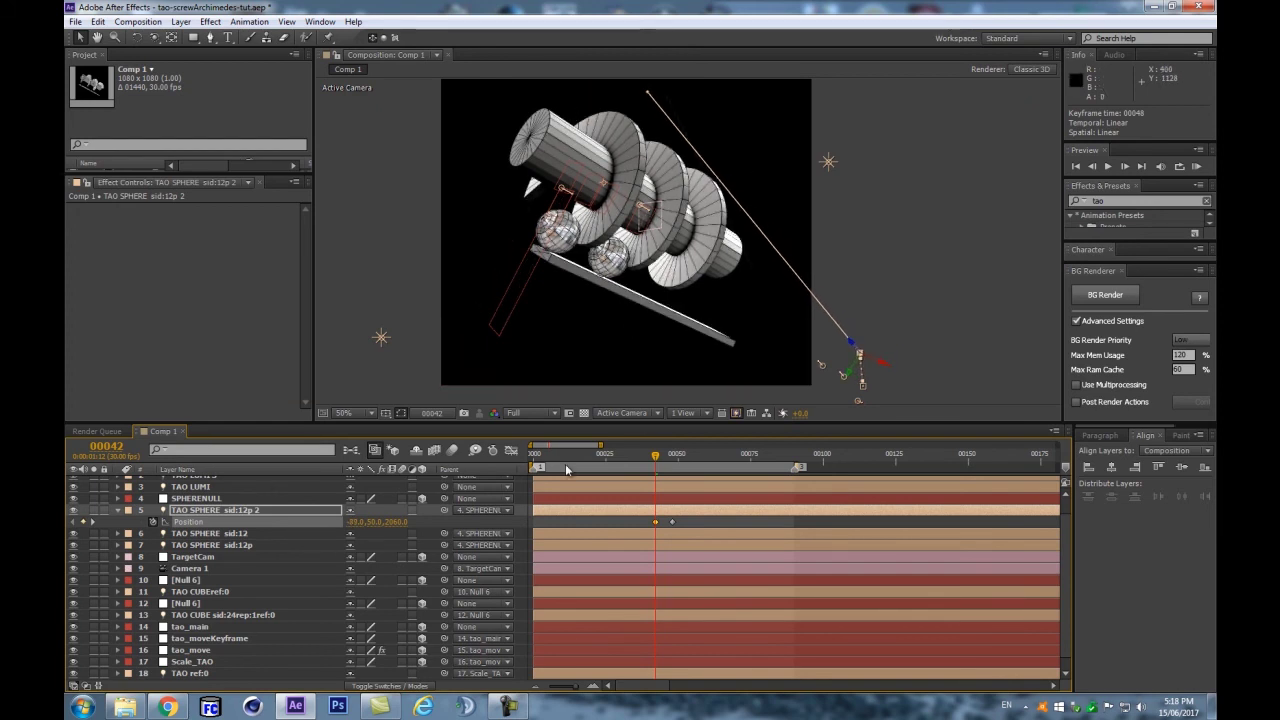
Step: Preview the motion of TAO SPHERE sid:12p 2 around its two Position keyframes and go to frame 58
mouse_move(657, 455)
mouse_down()
mouse_move(686, 454)
mouse_move(670, 457)
mouse_up()
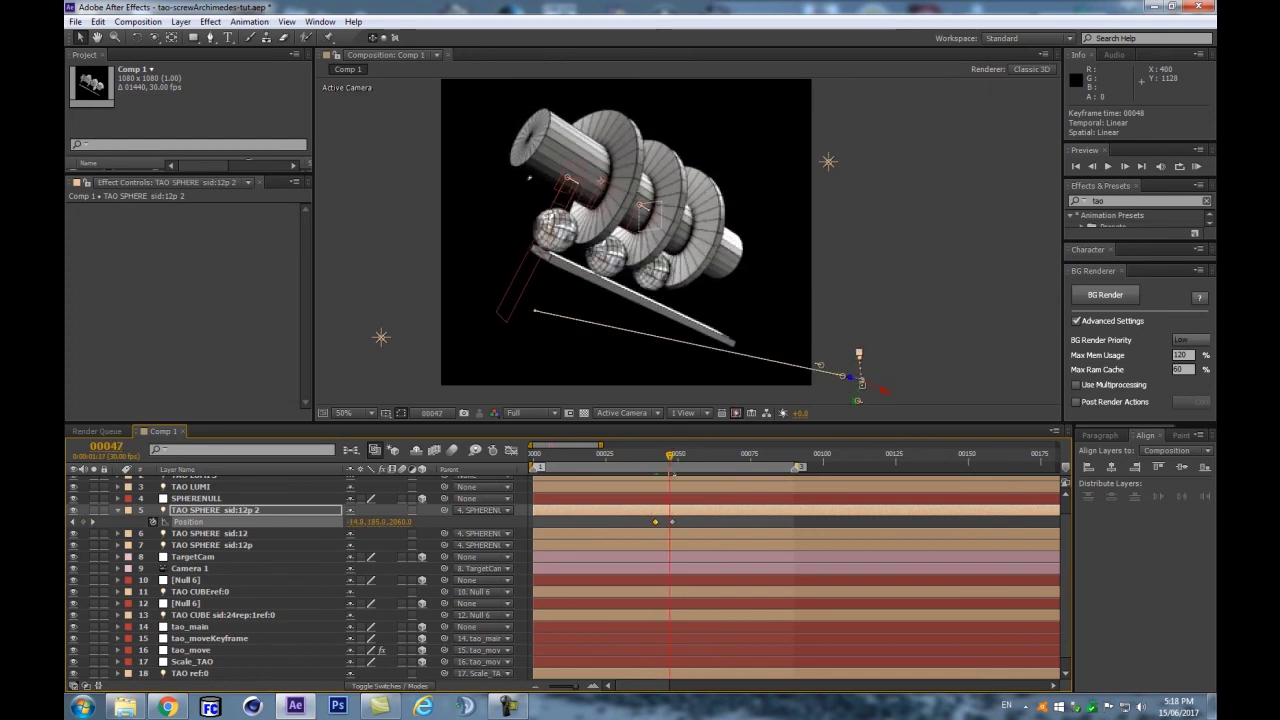
key(KP_0)
key(space)
drag(670, 456, 701, 456)
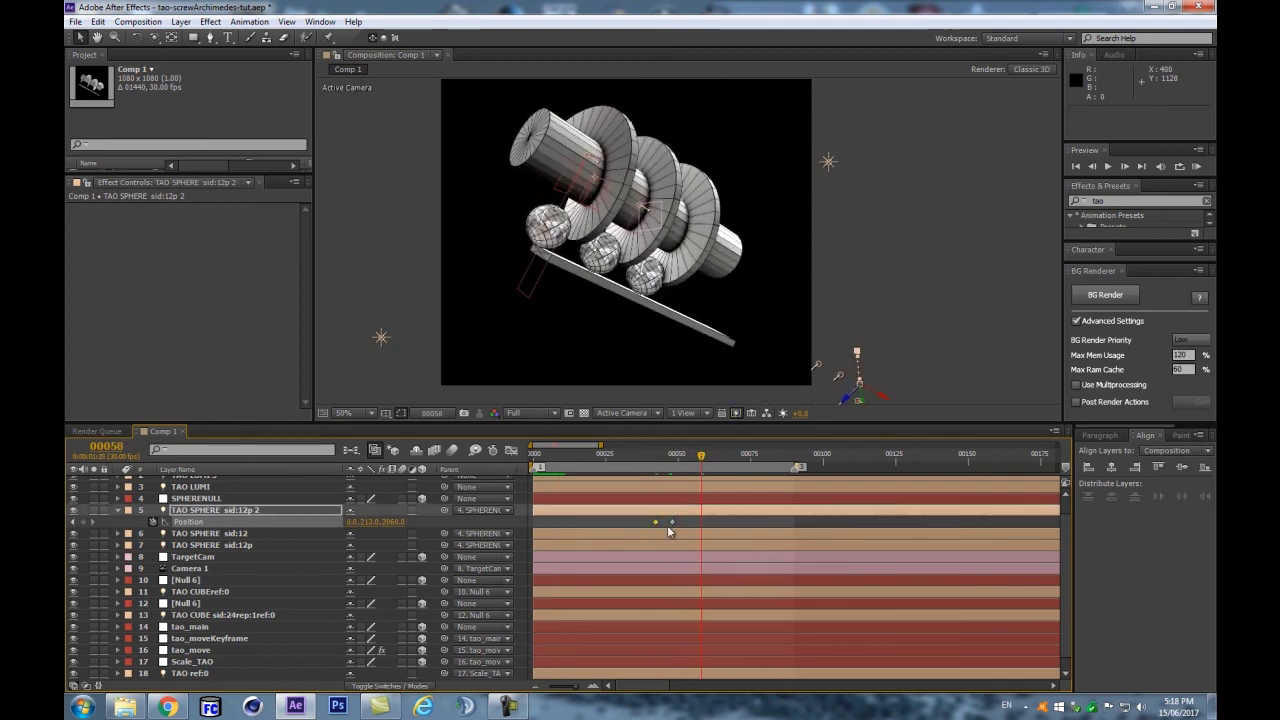
key(ctrl+alt+h)
right_click(657, 520)
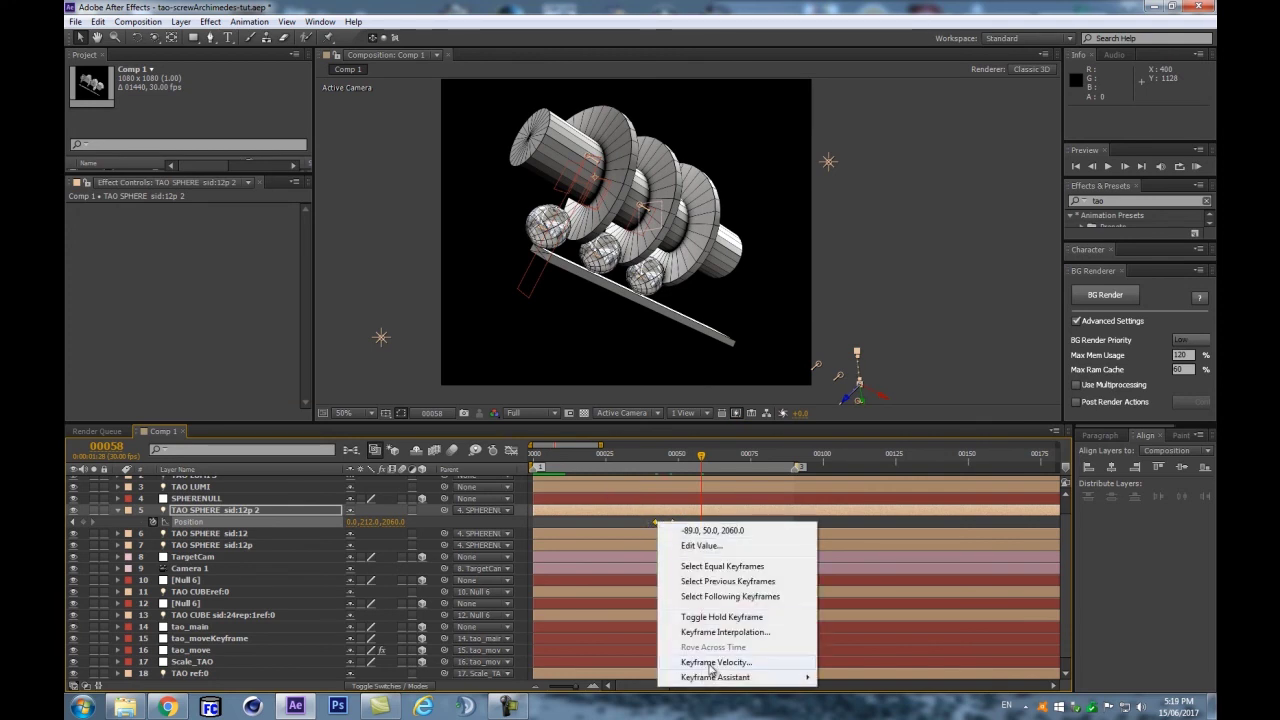
mouse_move(758, 678)
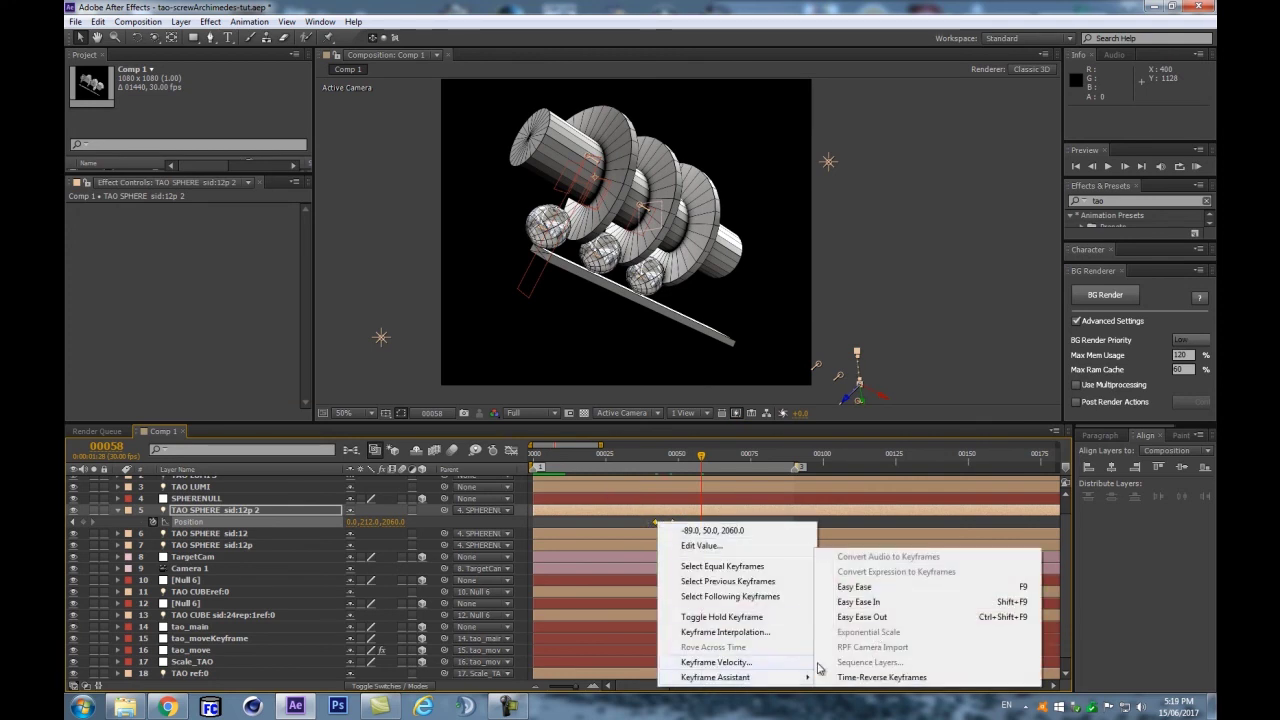
click(866, 617)
key(ctrl+z)
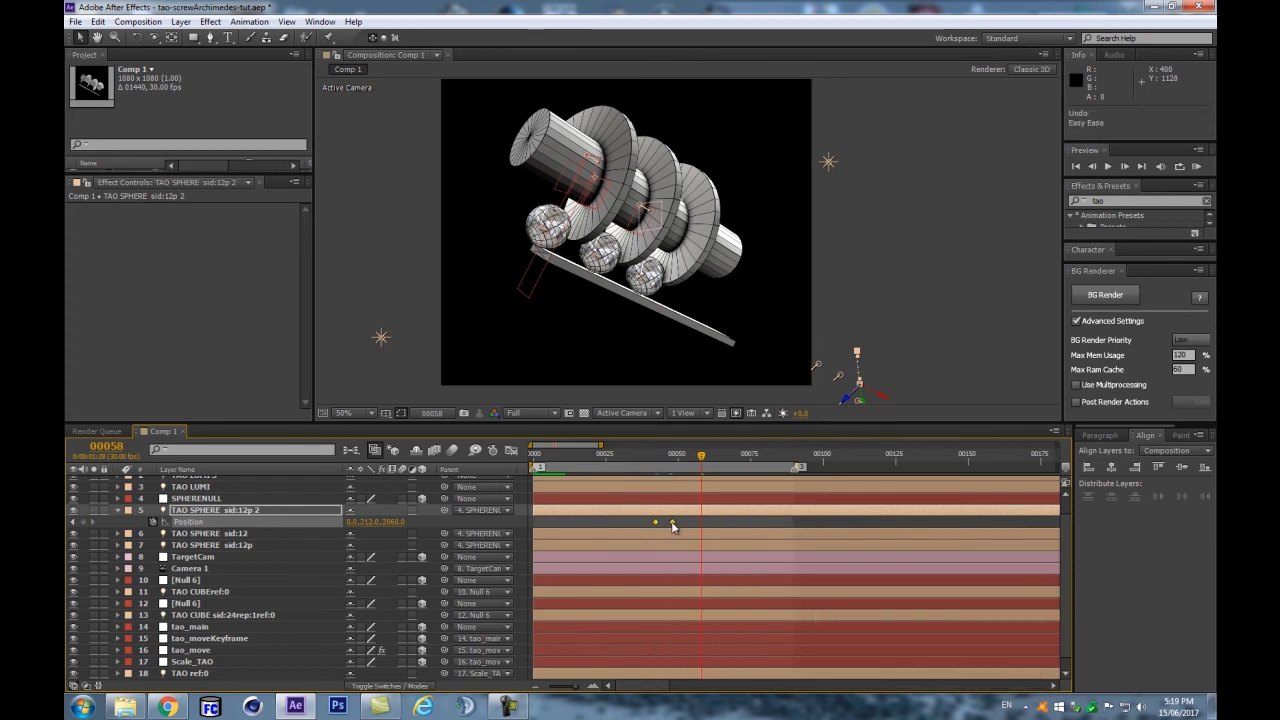
Step: Apply Easy Ease to both Position keyframes of TAO SPHERE sid:12p 2
right_click(671, 521)
mouse_move(730, 678)
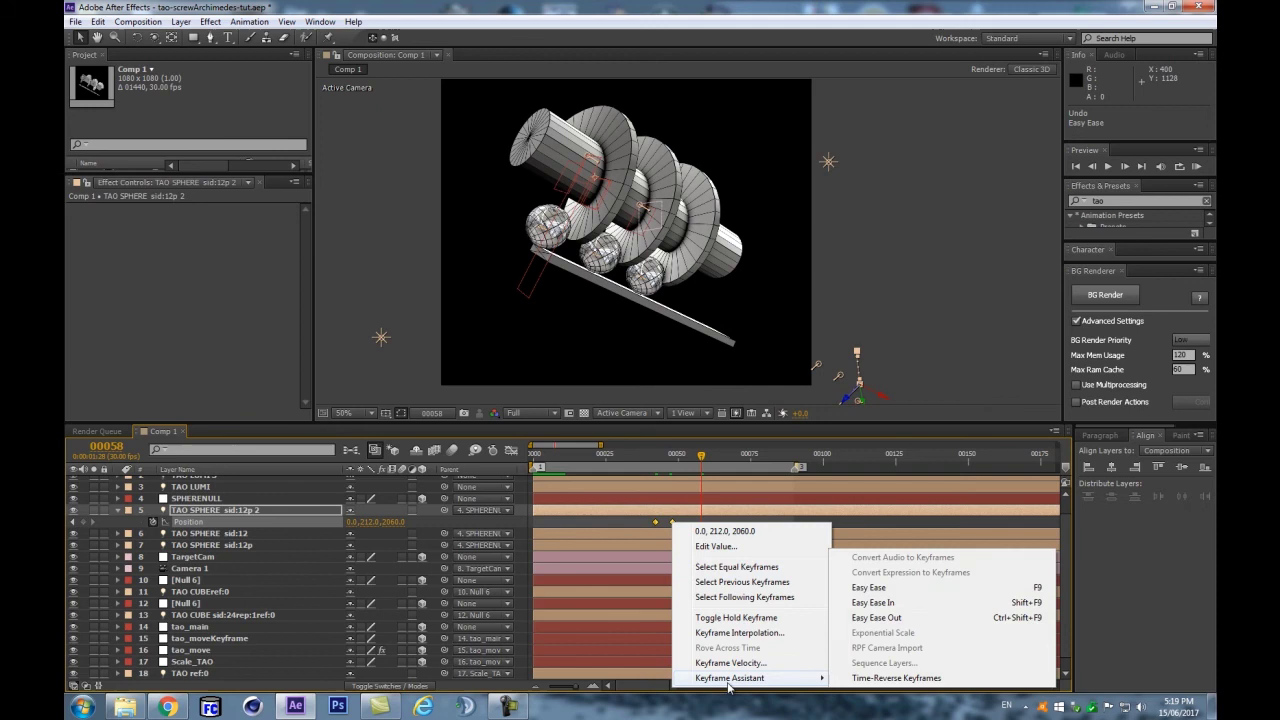
click(870, 589)
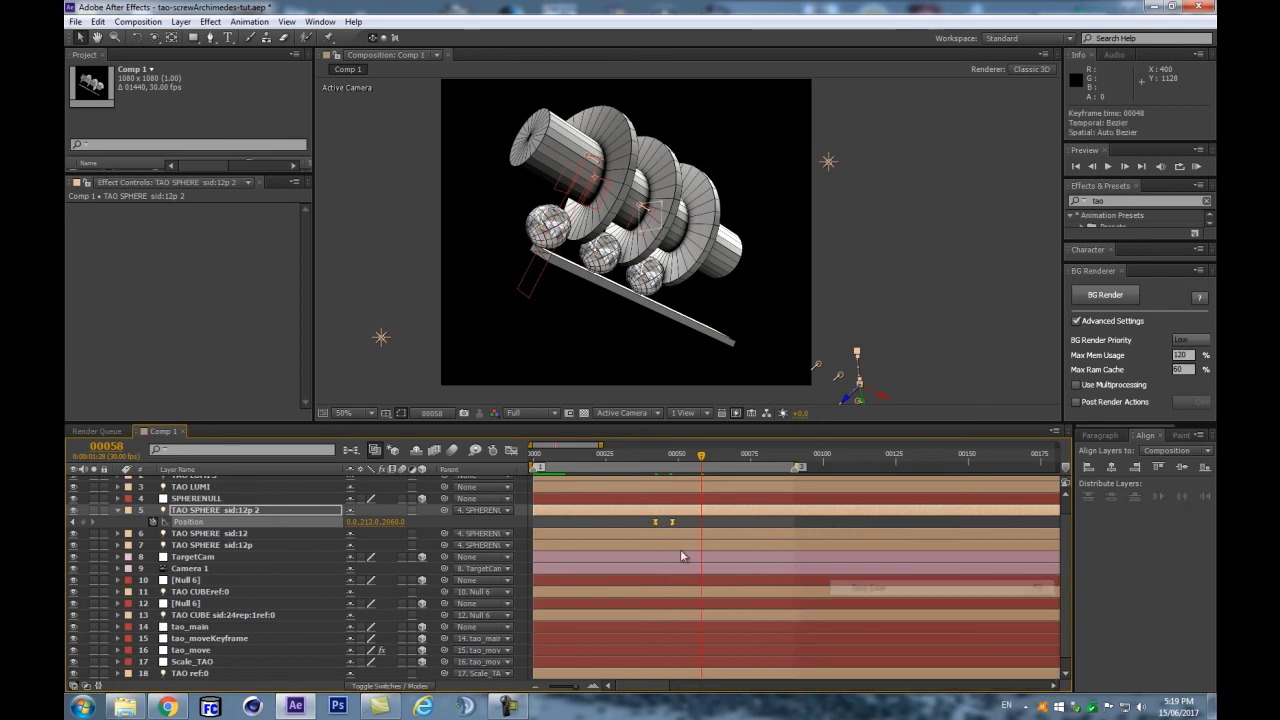
Step: Reshape the Position speed graph of TAO SPHERE sid:12p 2 to peak just before the second keyframe, and preview the drop
click(510, 450)
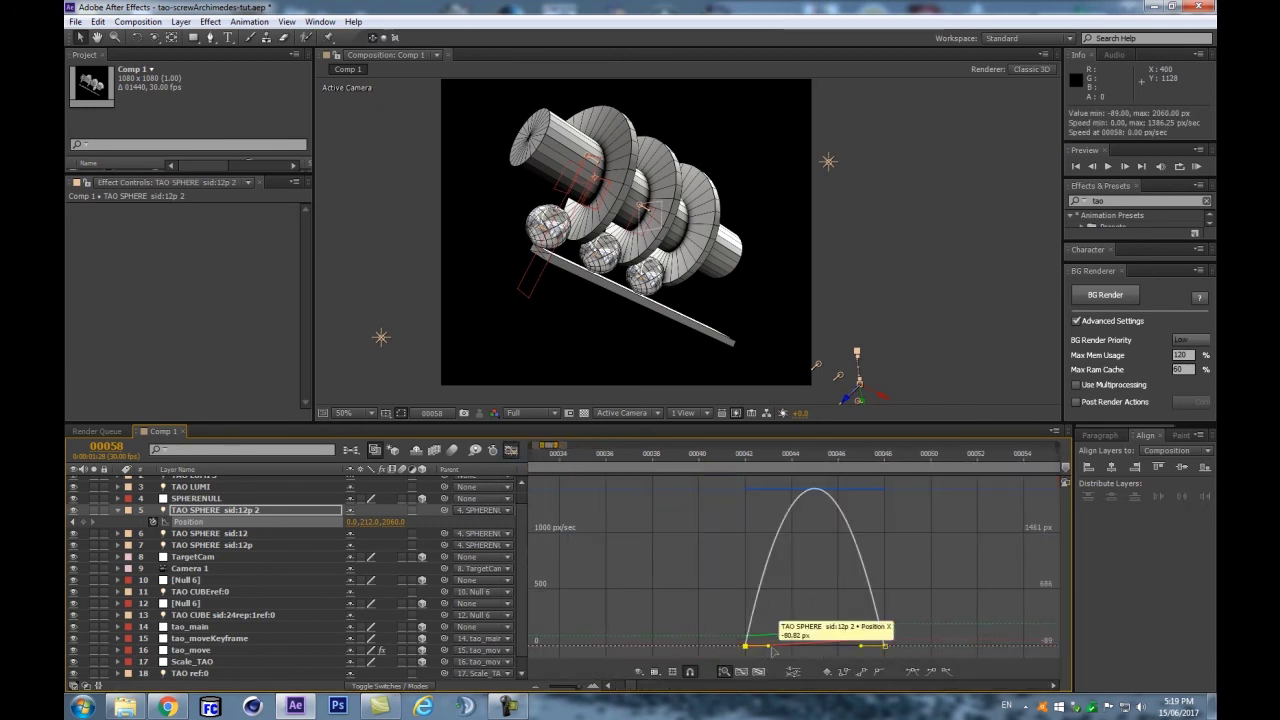
drag(770, 648, 875, 648)
click(884, 646)
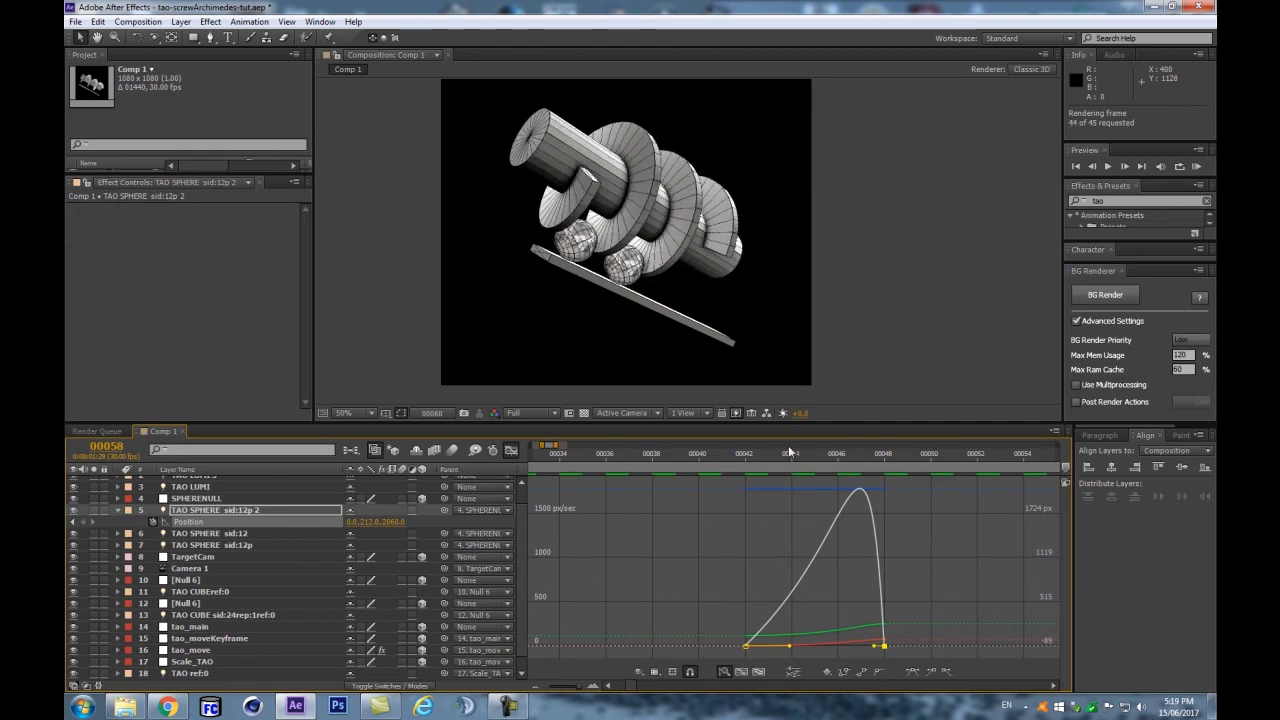
key(space)
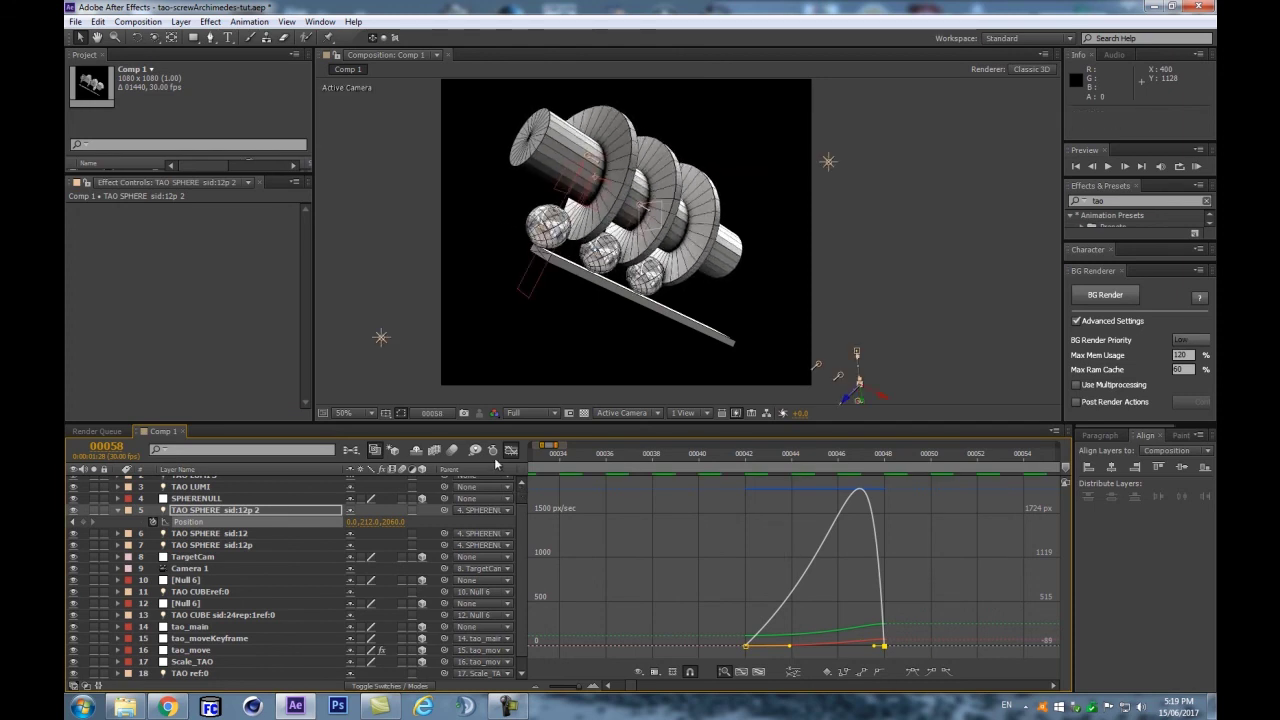
click(510, 450)
Step: Spread the two Position keyframes of TAO SPHERE sid:12p 2 to frames 36 and 55 and preview the loop
scroll(878, 588, down, 4)
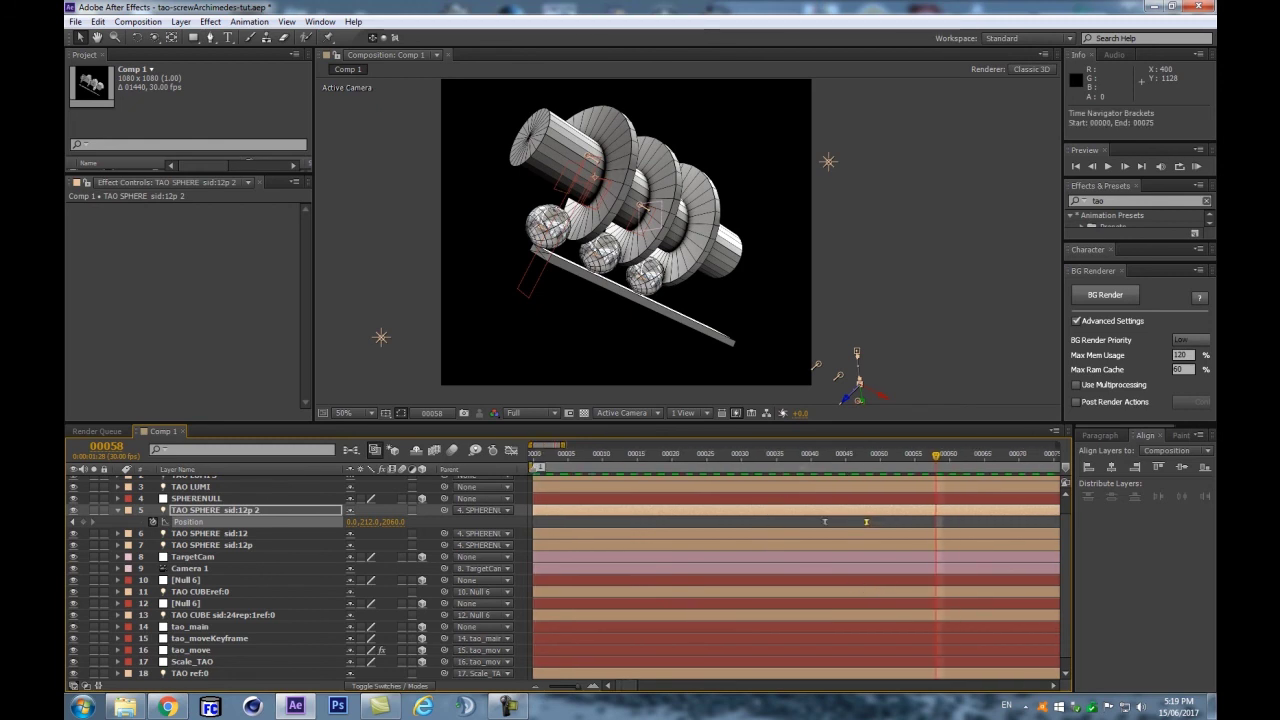
click(769, 457)
drag(820, 518, 802, 522)
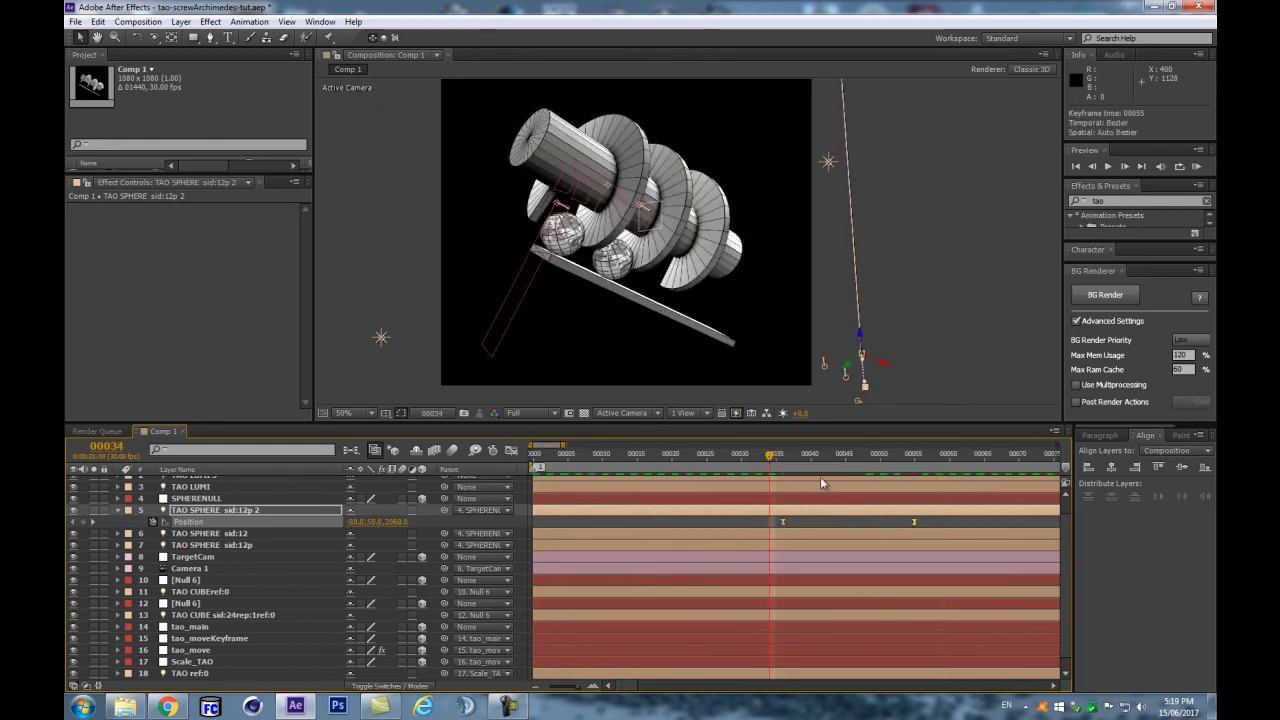
key(KP_0)
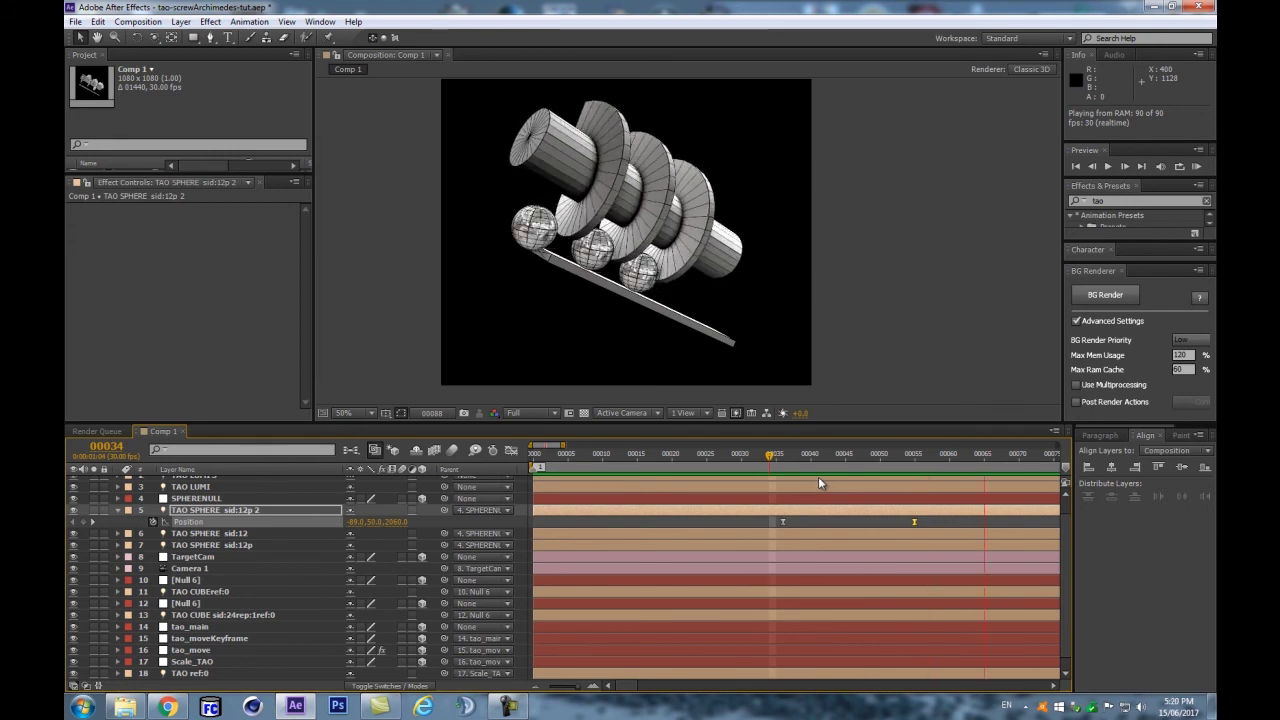
key(space)
Step: Save the project and collapse the properties of TAO SPHERE sid:12p 2
key(ctrl+s)
click(118, 510)
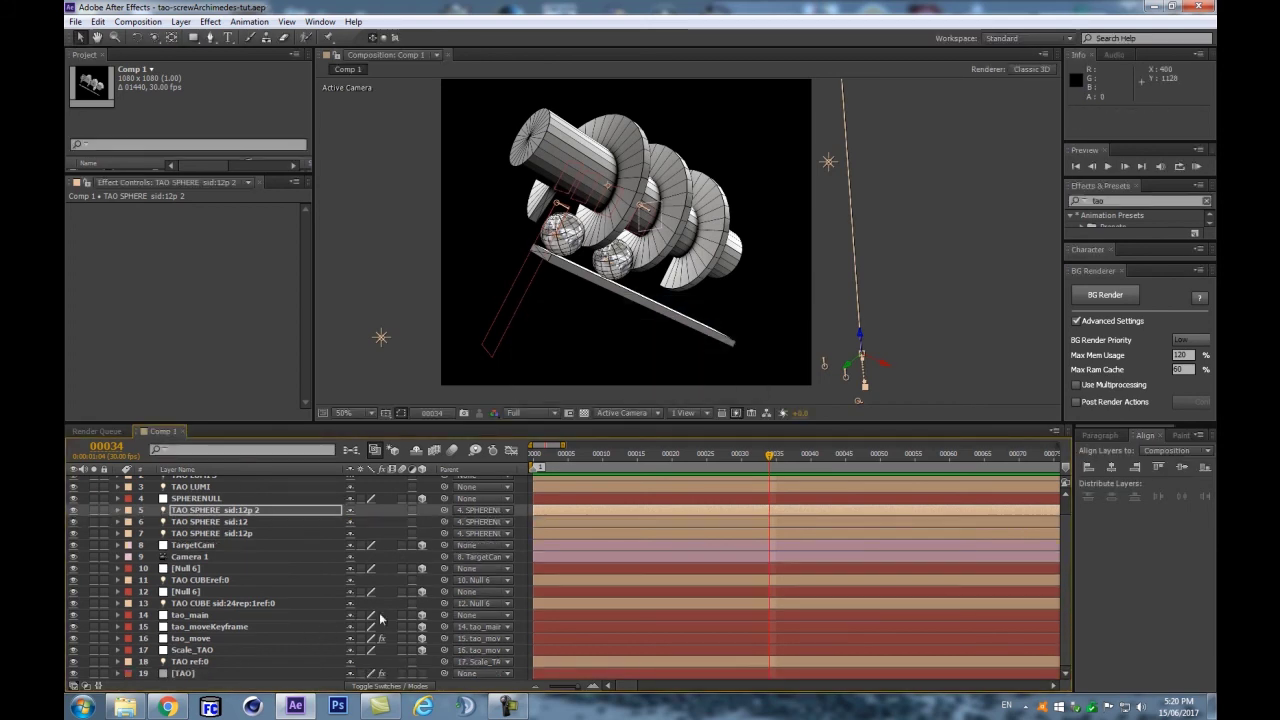
key(minus)
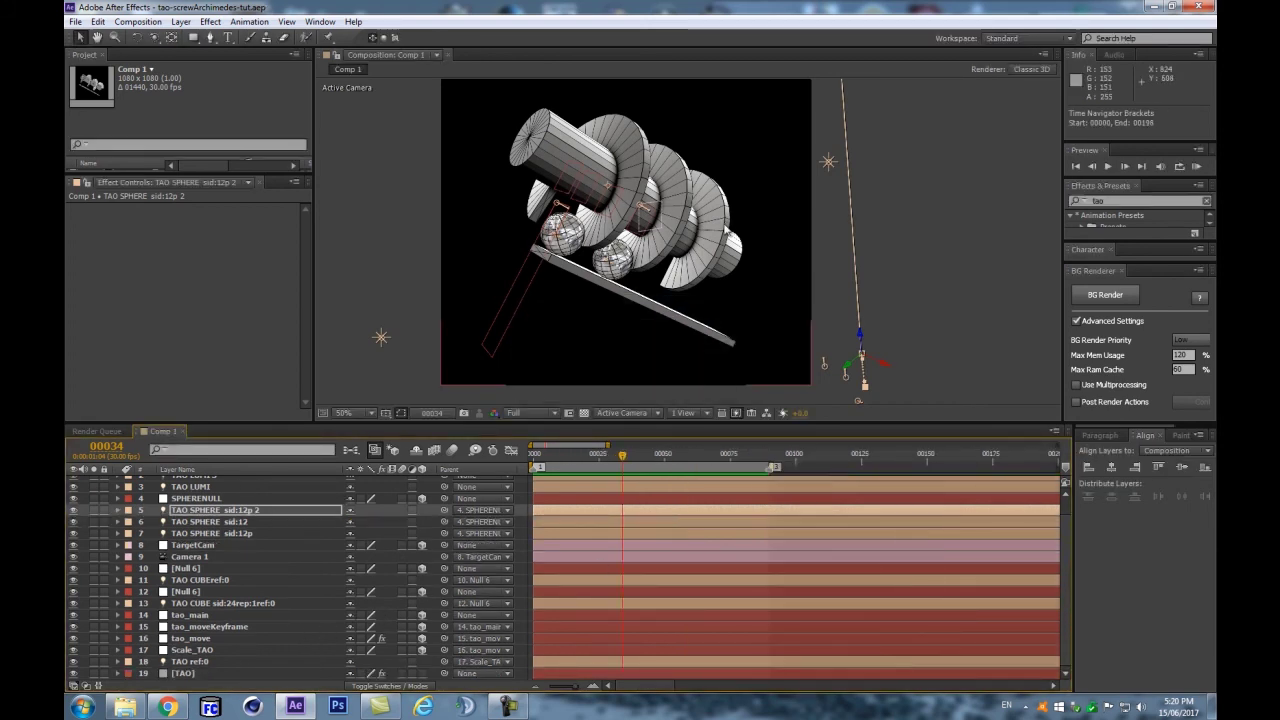
Step: Preview the loop with the composition view reduced to 25%, then restore the view to 50%
click(322, 520)
scroll(318, 578, up, 1)
scroll(805, 267, up, 1)
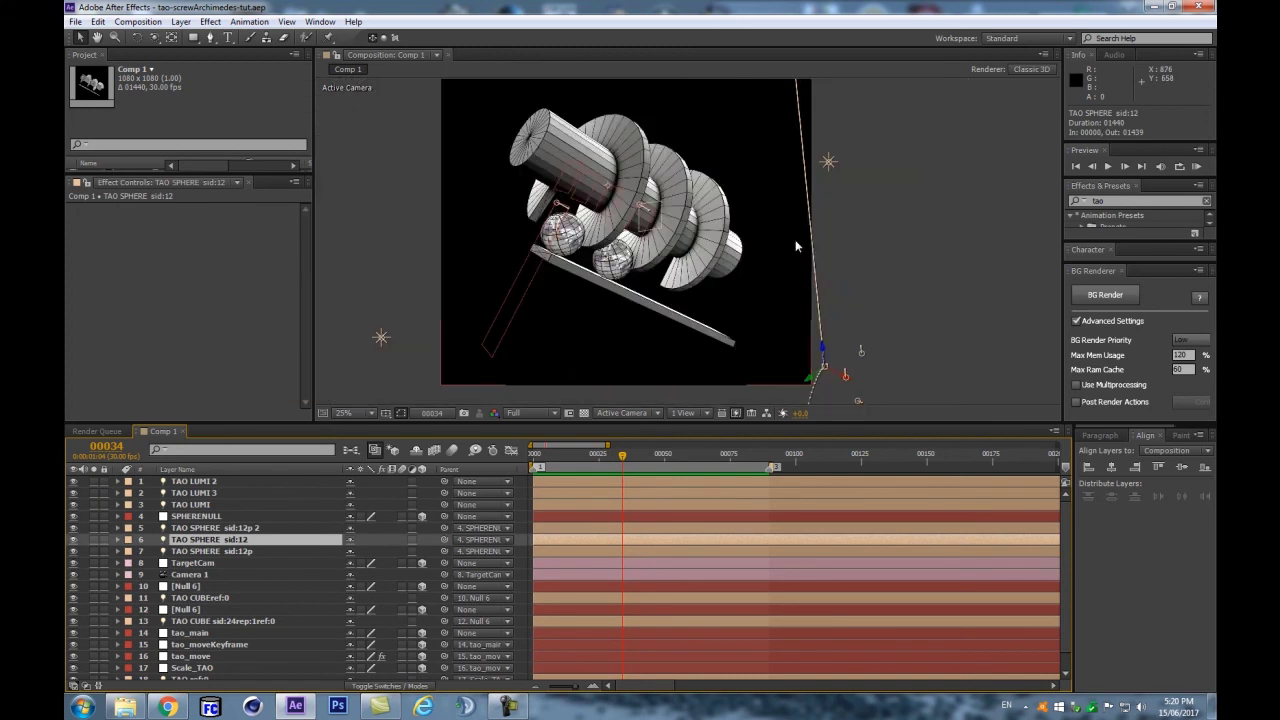
scroll(776, 300, down, 2)
key(space)
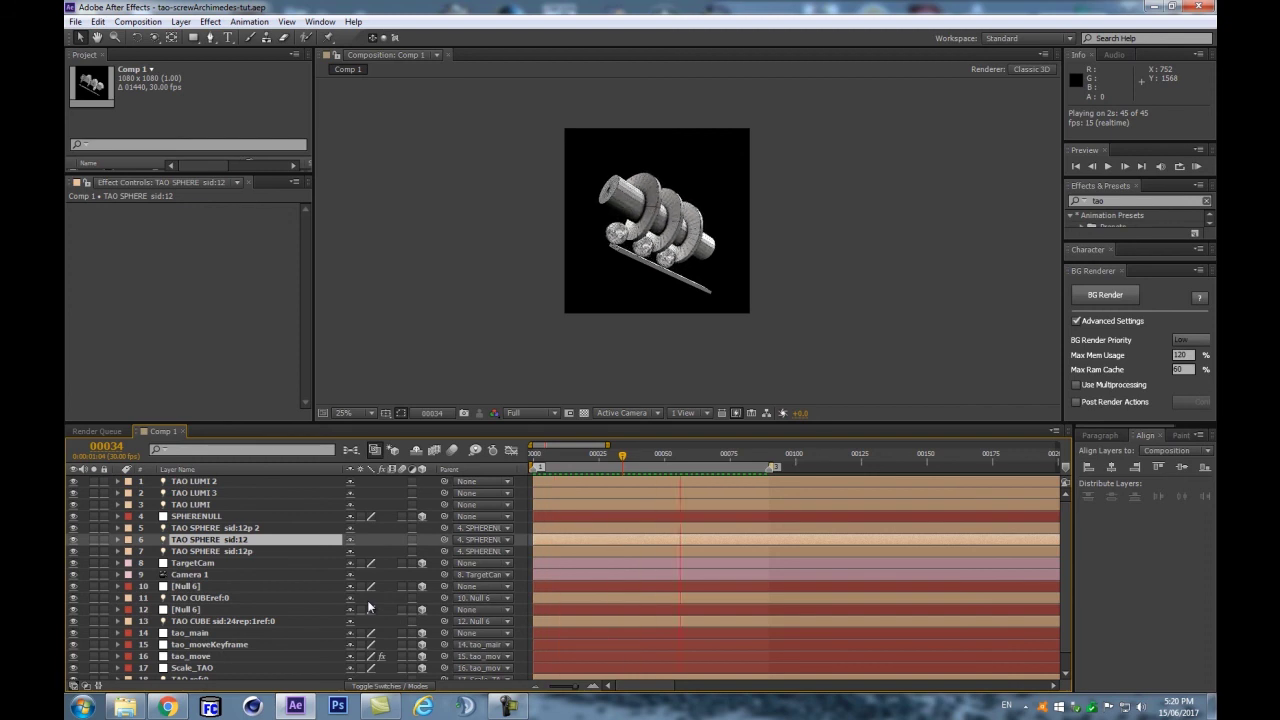
key(space)
key(period)
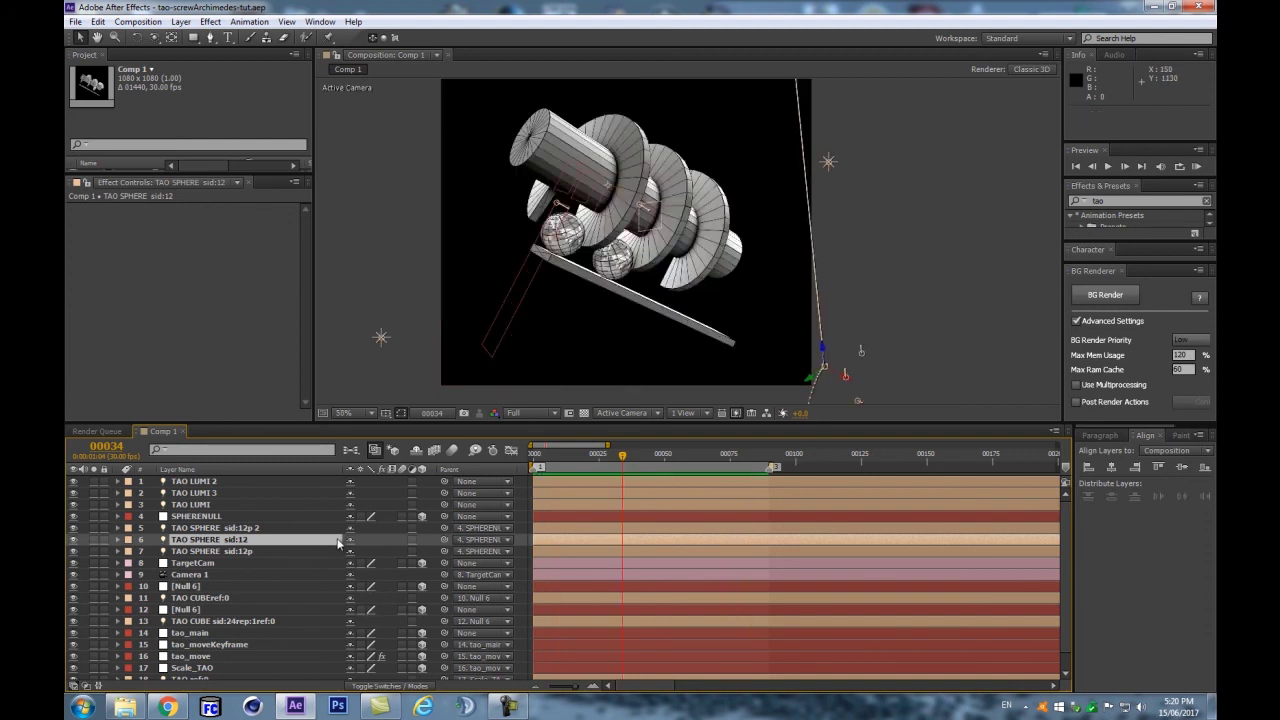
Step: Hide the layer controls in the composition view and add Comp 1 to the render queue
click(298, 547)
key(ctrl+shift+h)
scroll(673, 221, down, 2)
key(ctrl+m)
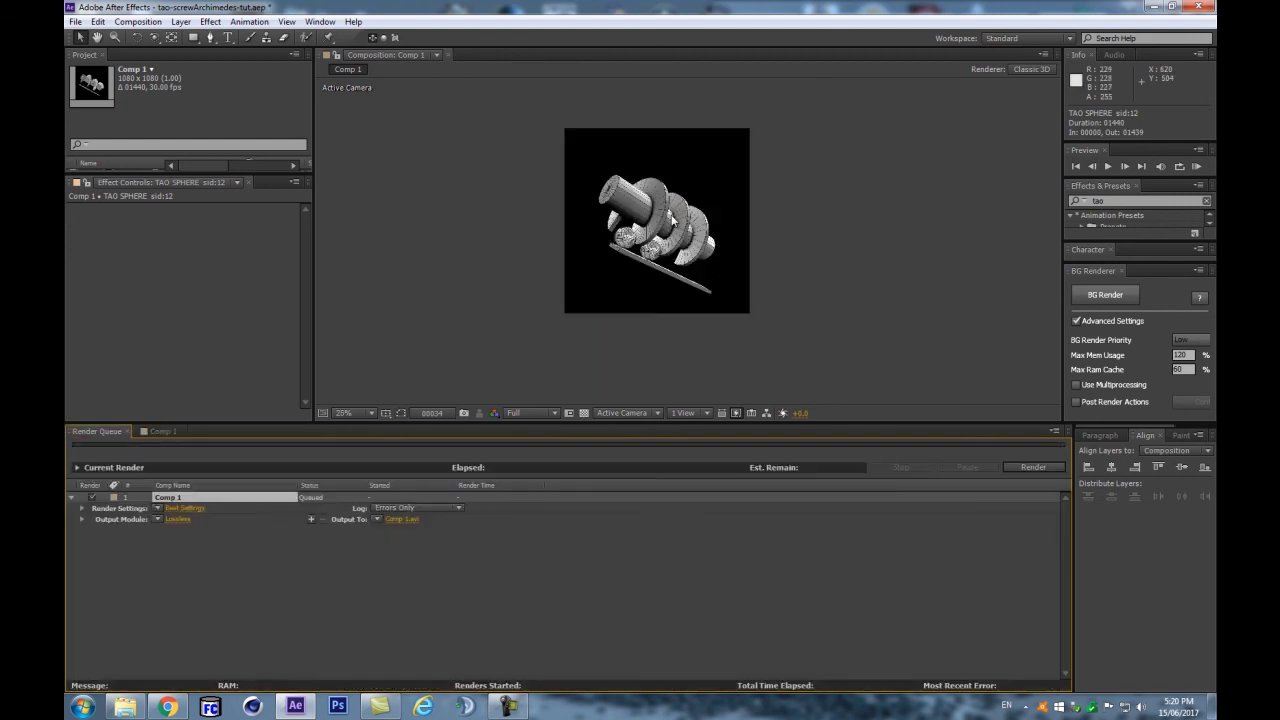
scroll(698, 190, up, 2)
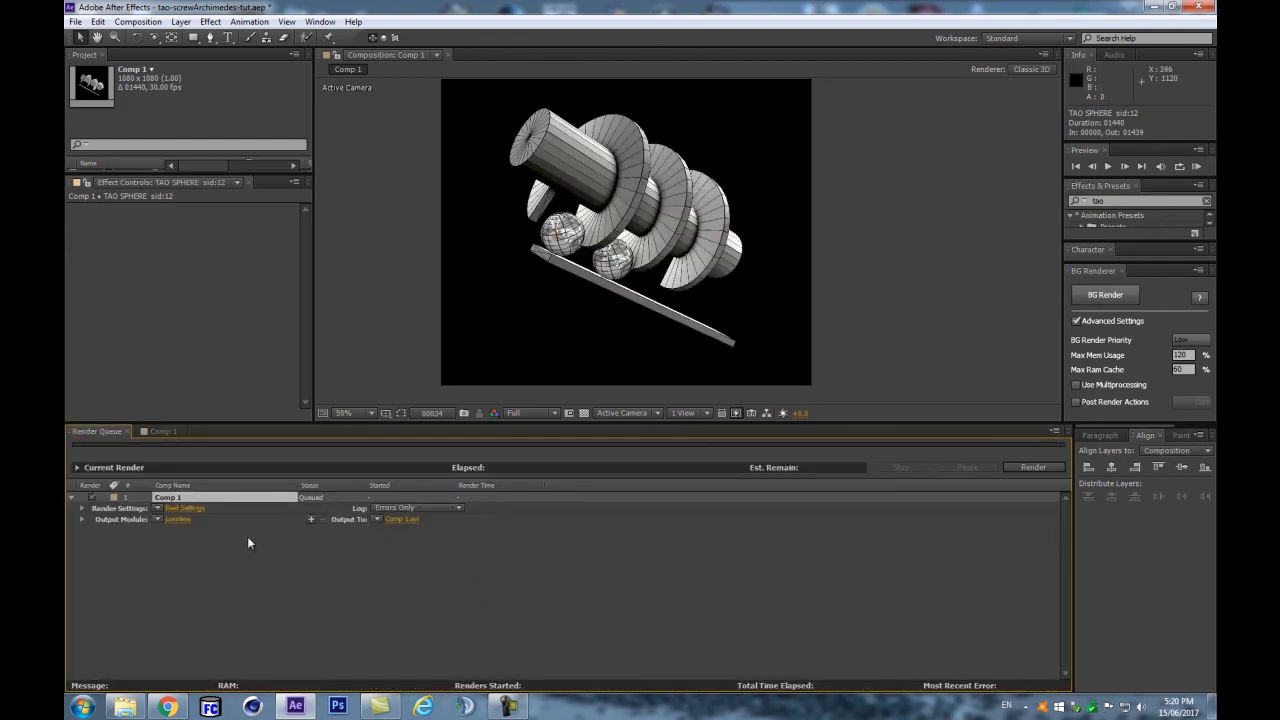
Step: Set the render resolution of Comp 1 to Half, with Best quality and the Work Area Only time span
click(158, 509)
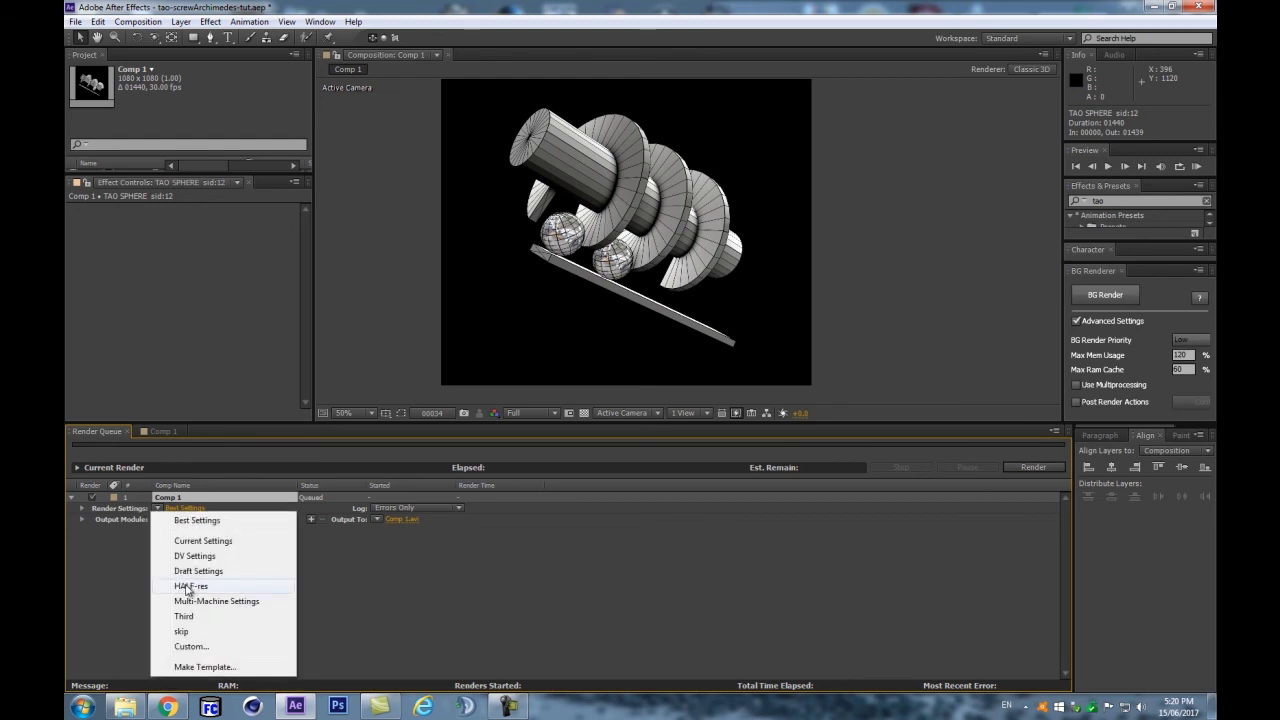
click(128, 562)
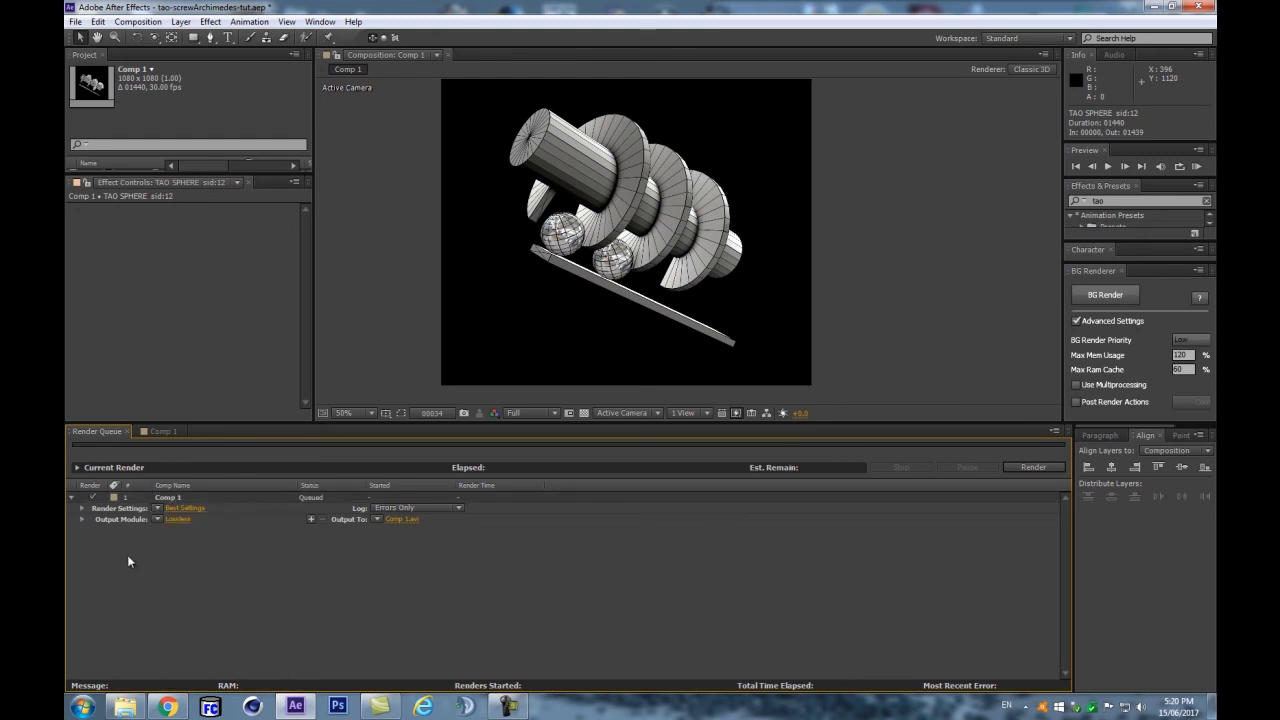
click(186, 509)
click(165, 49)
click(121, 66)
click(161, 68)
click(178, 121)
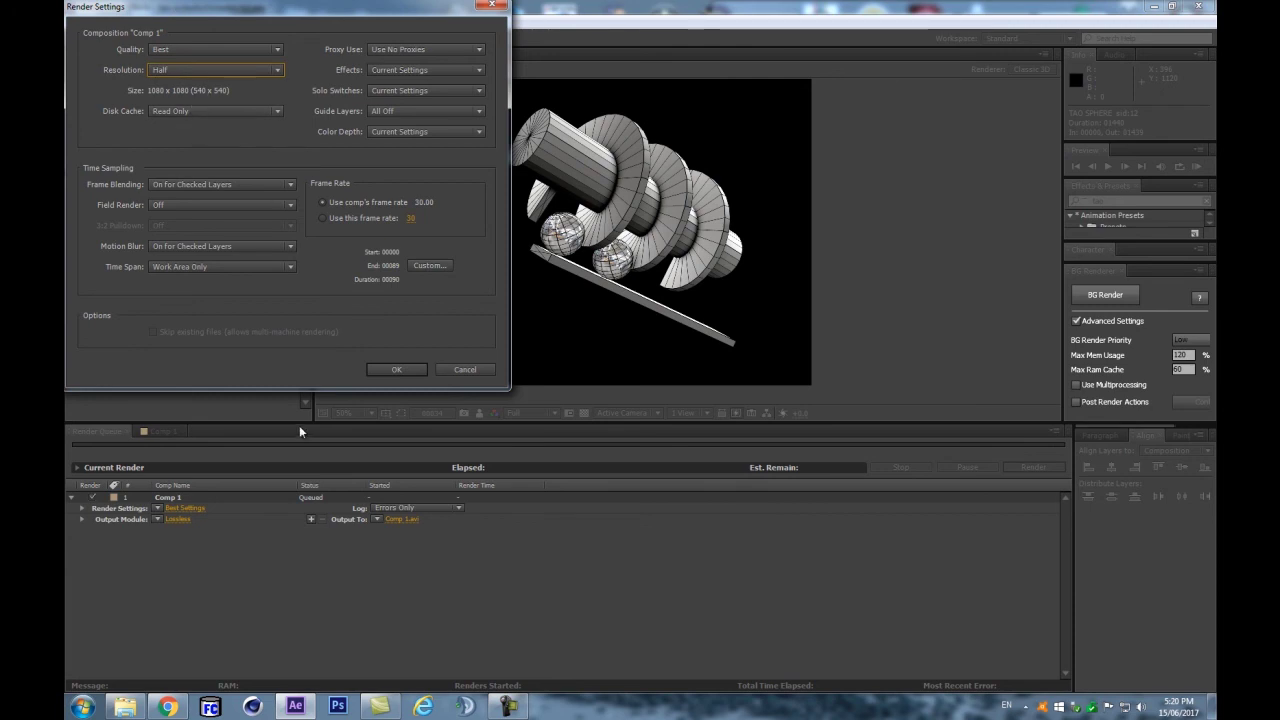
click(398, 370)
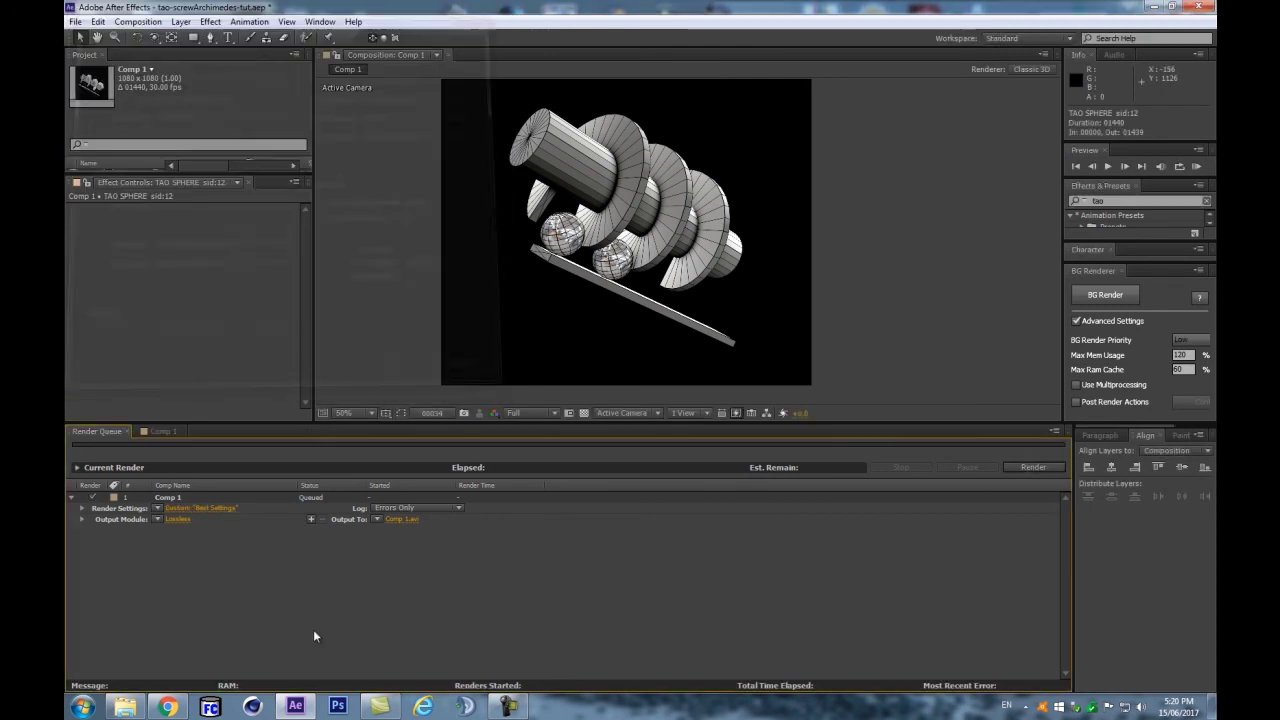
Step: Choose the output\avi folder inside ae-projects\tao-screwArchimedes as the destination for the Comp 1 render
click(388, 518)
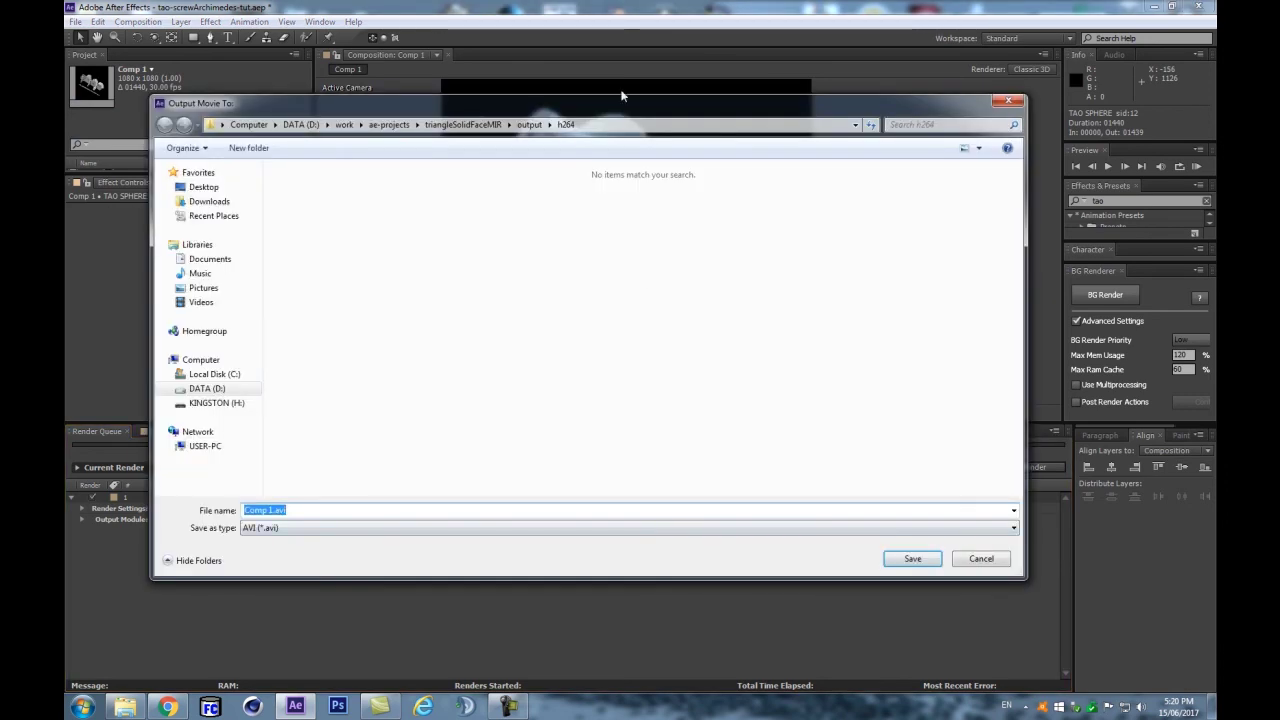
click(389, 124)
click(323, 188)
double_click(323, 188)
double_click(290, 188)
double_click(295, 190)
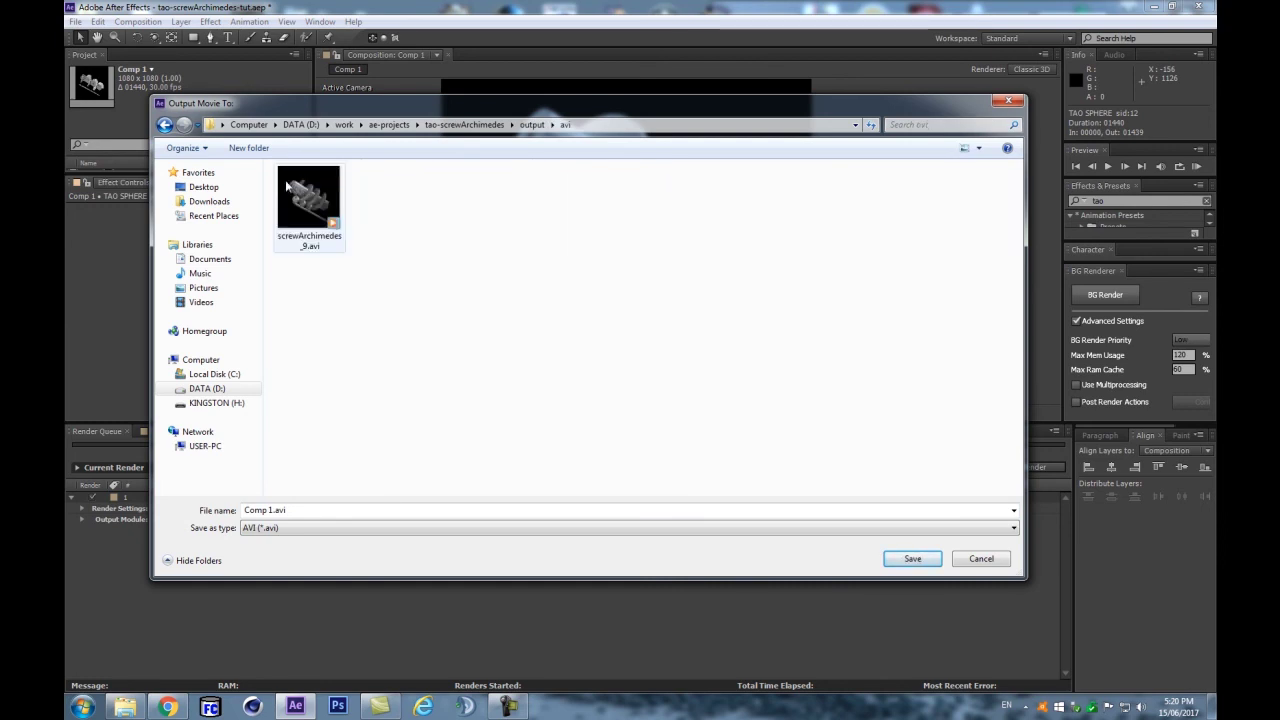
Step: Name the output movie archimedesScrew.avi and render Comp 1
click(250, 508)
click(270, 510)
drag(271, 510, 243, 510)
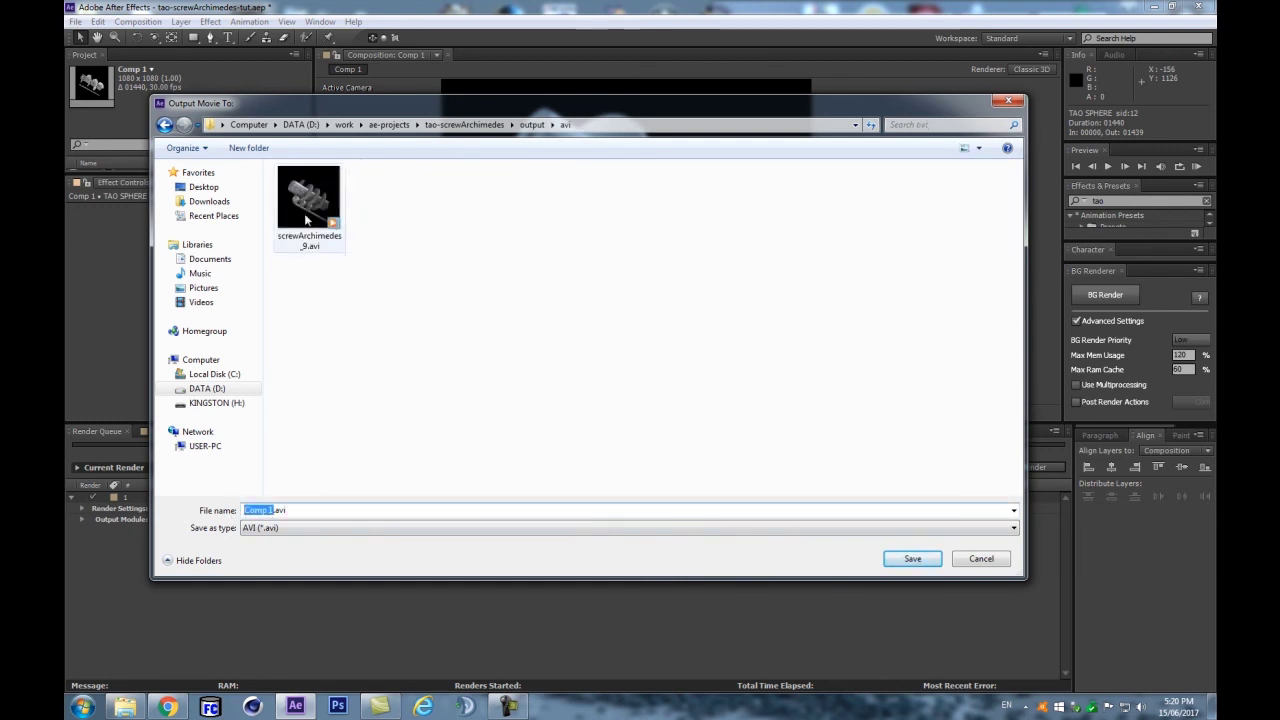
drag(284, 99, 472, 174)
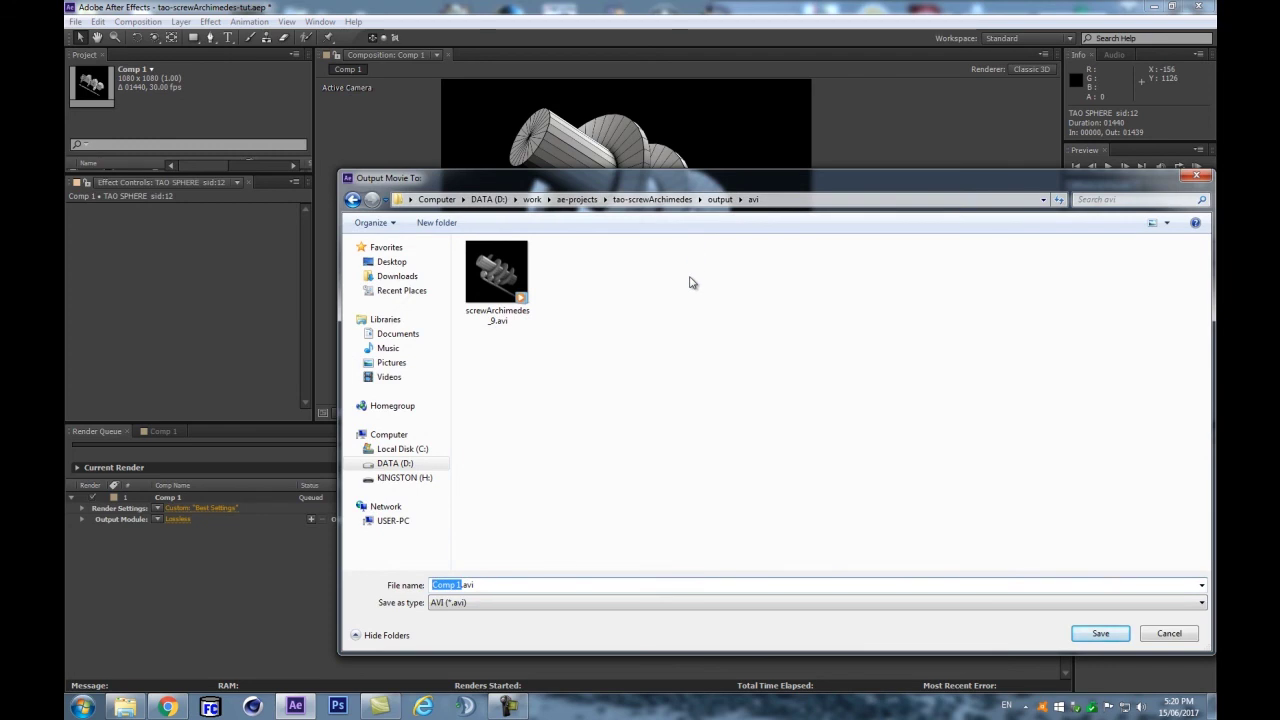
text(archimedesScrew)
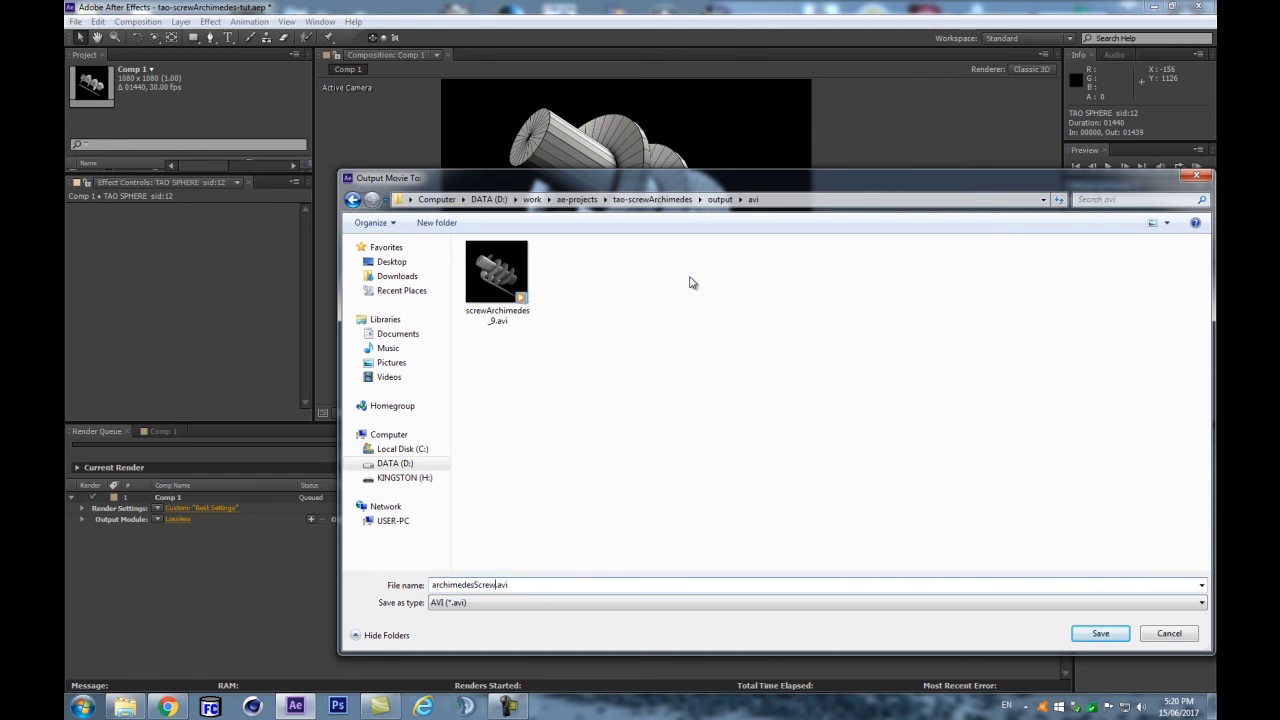
key(Return)
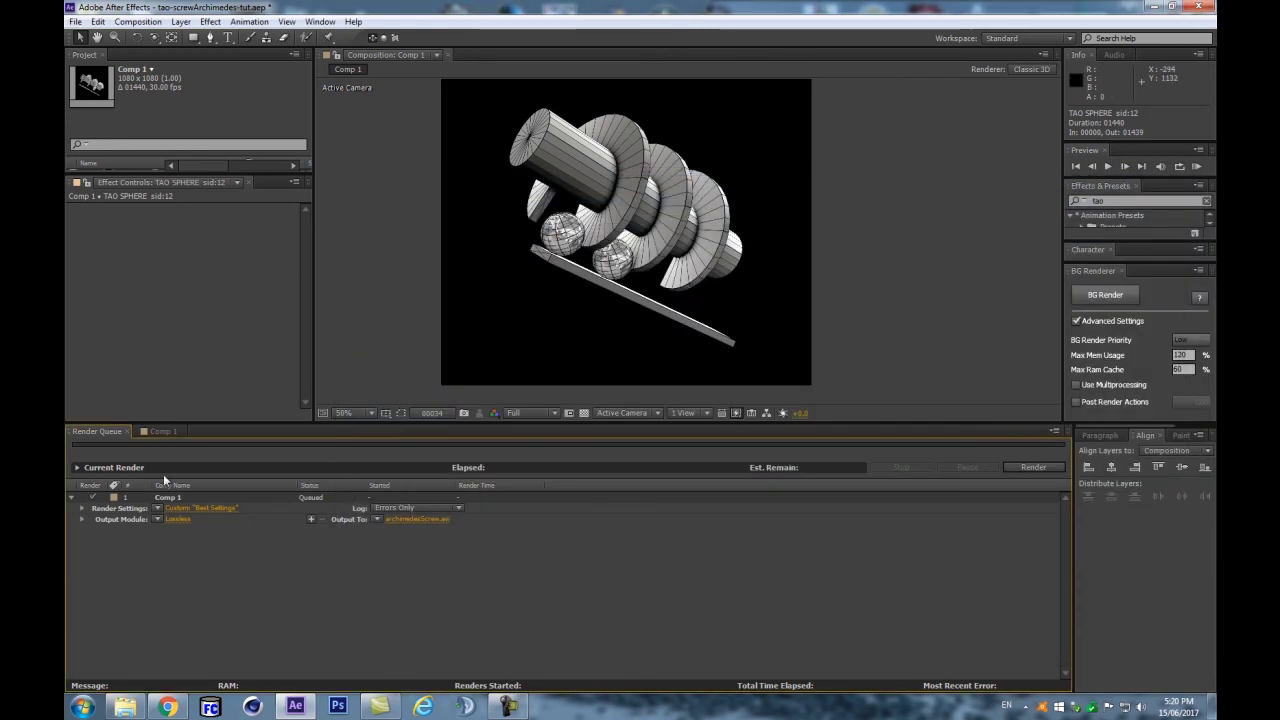
click(1024, 468)
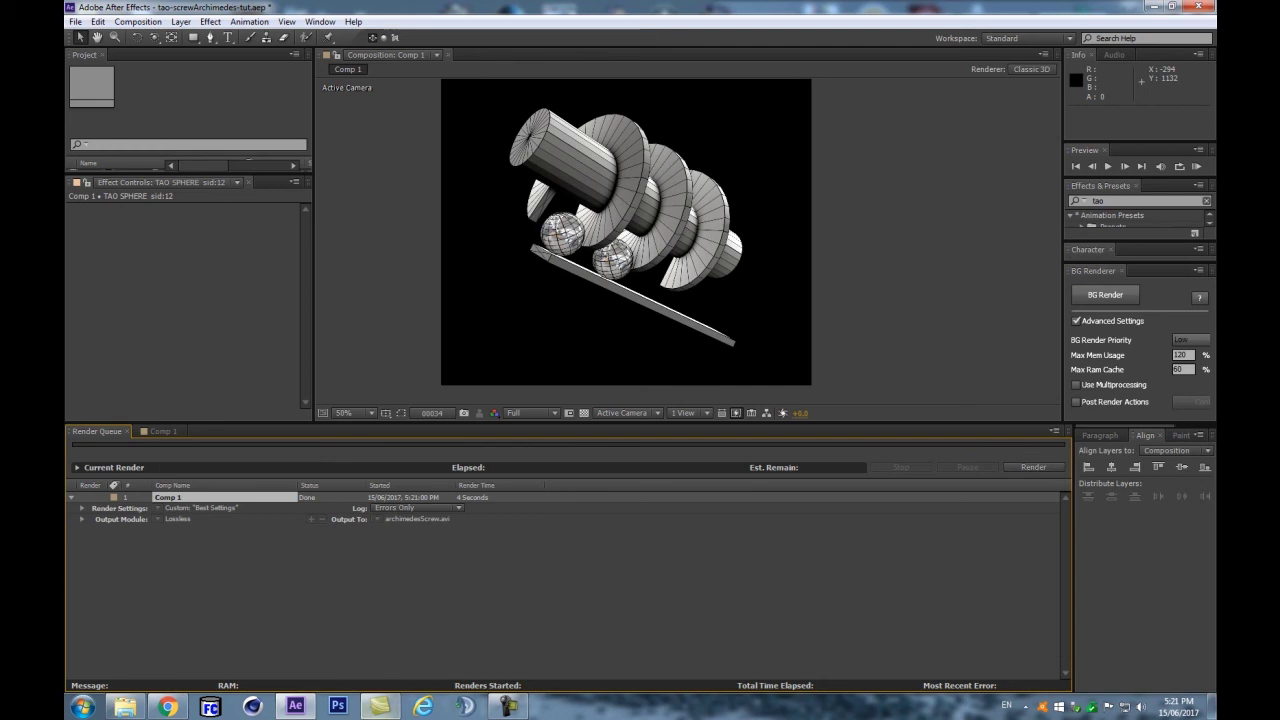
Step: Switch to Photoshop, start importing video frames to layers and browse to the output\avi folder inside tao-screwArchimedes
click(321, 705)
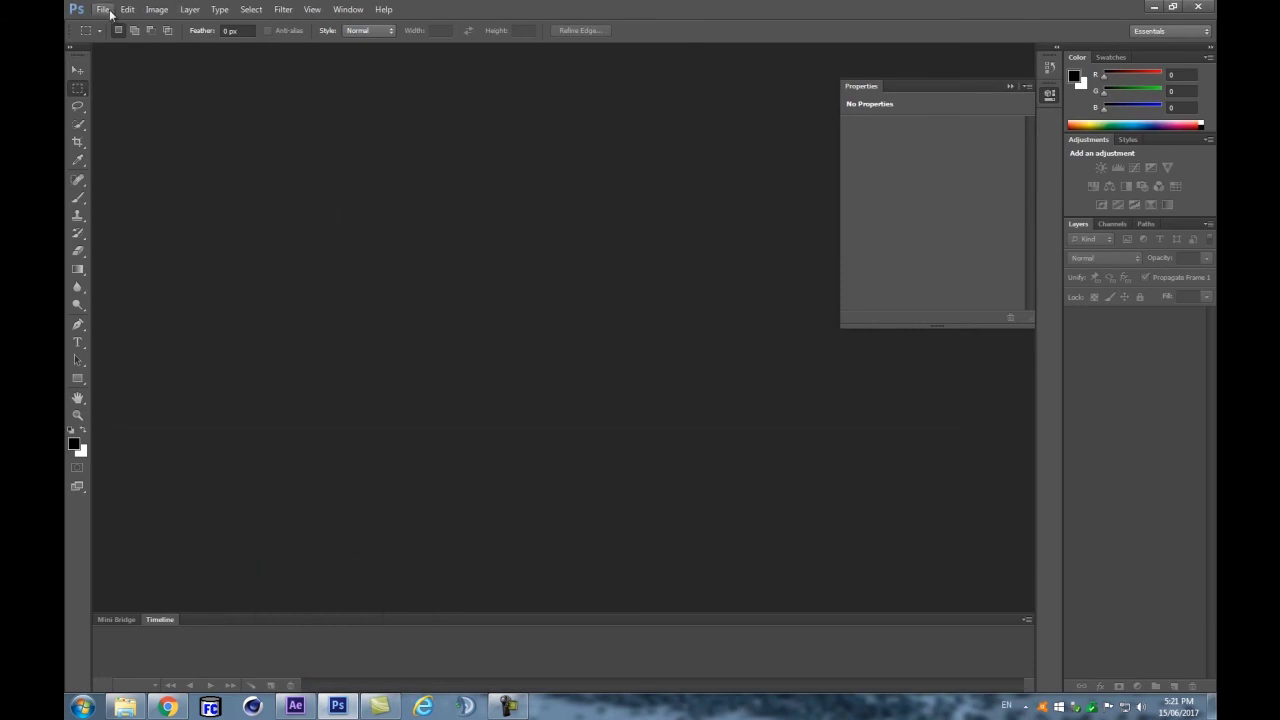
click(104, 10)
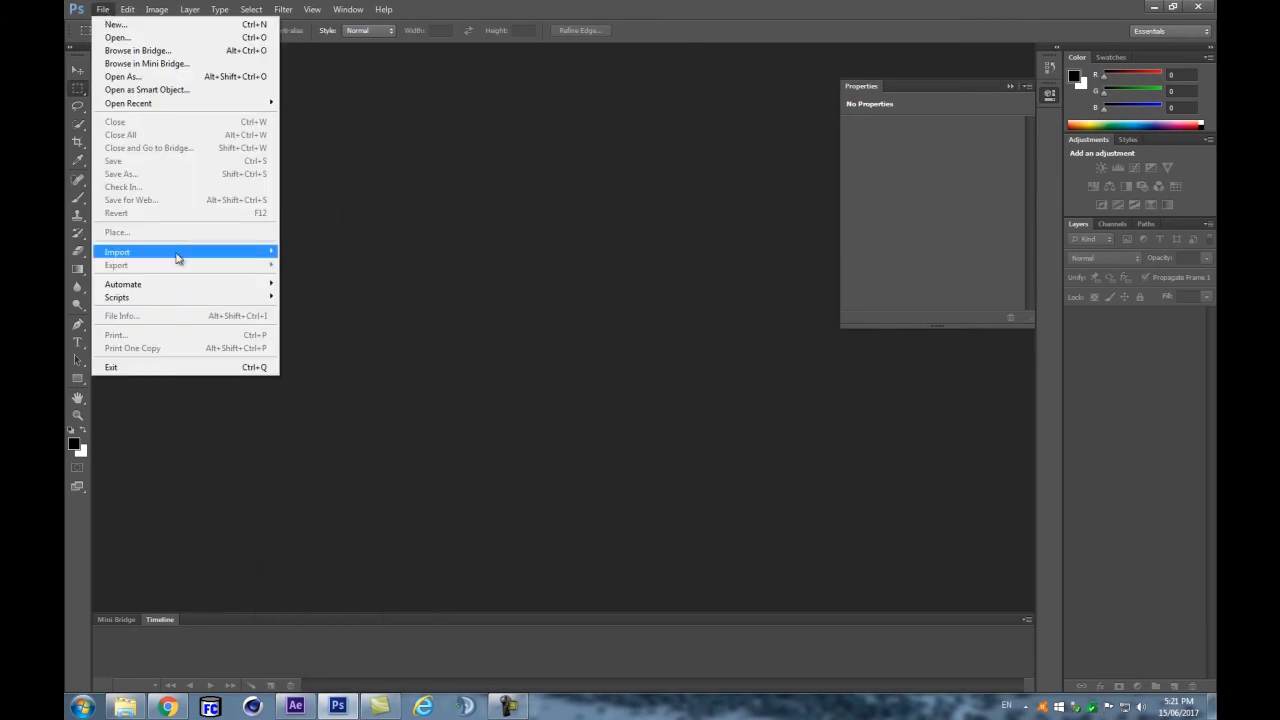
mouse_move(168, 260)
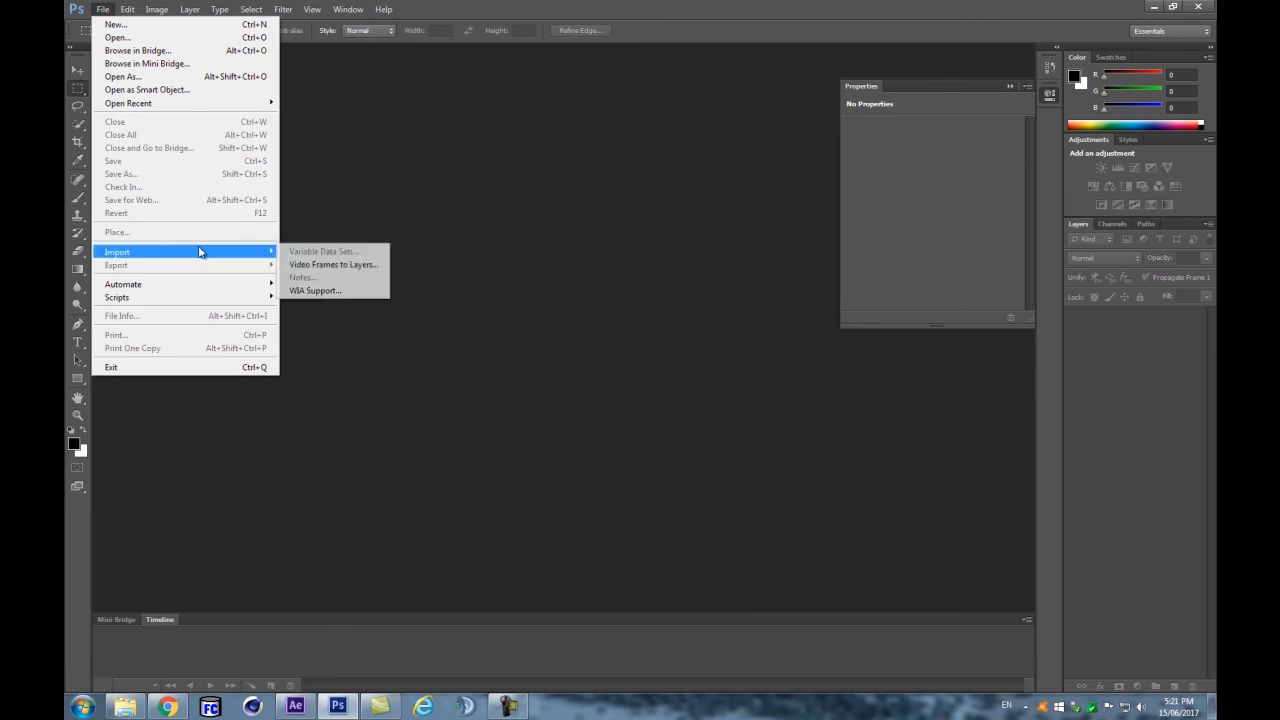
click(310, 266)
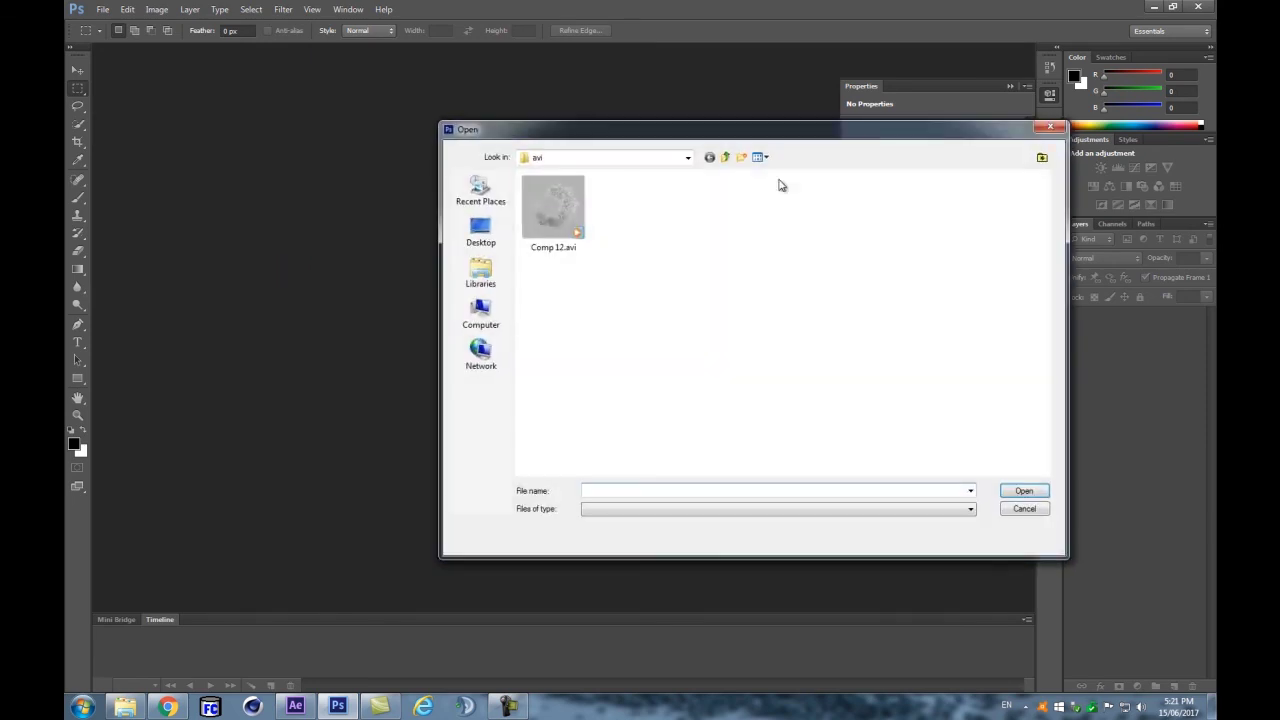
click(724, 157)
click(724, 157)
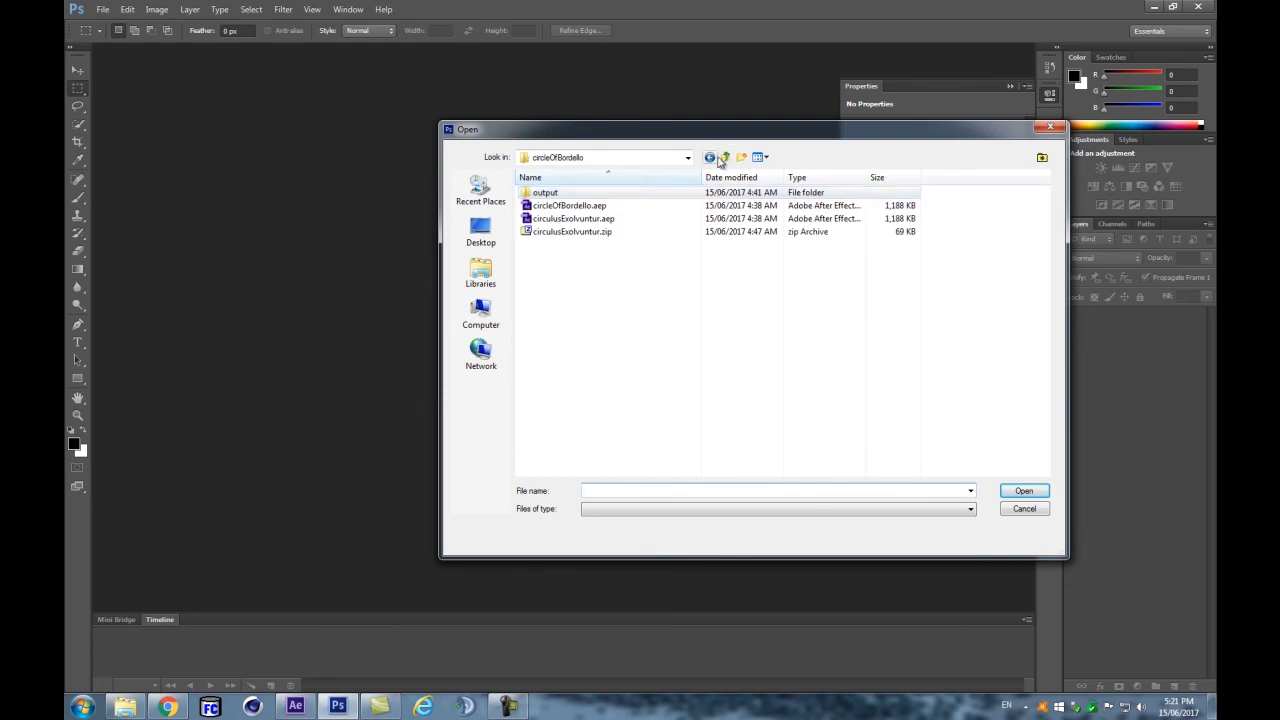
click(724, 157)
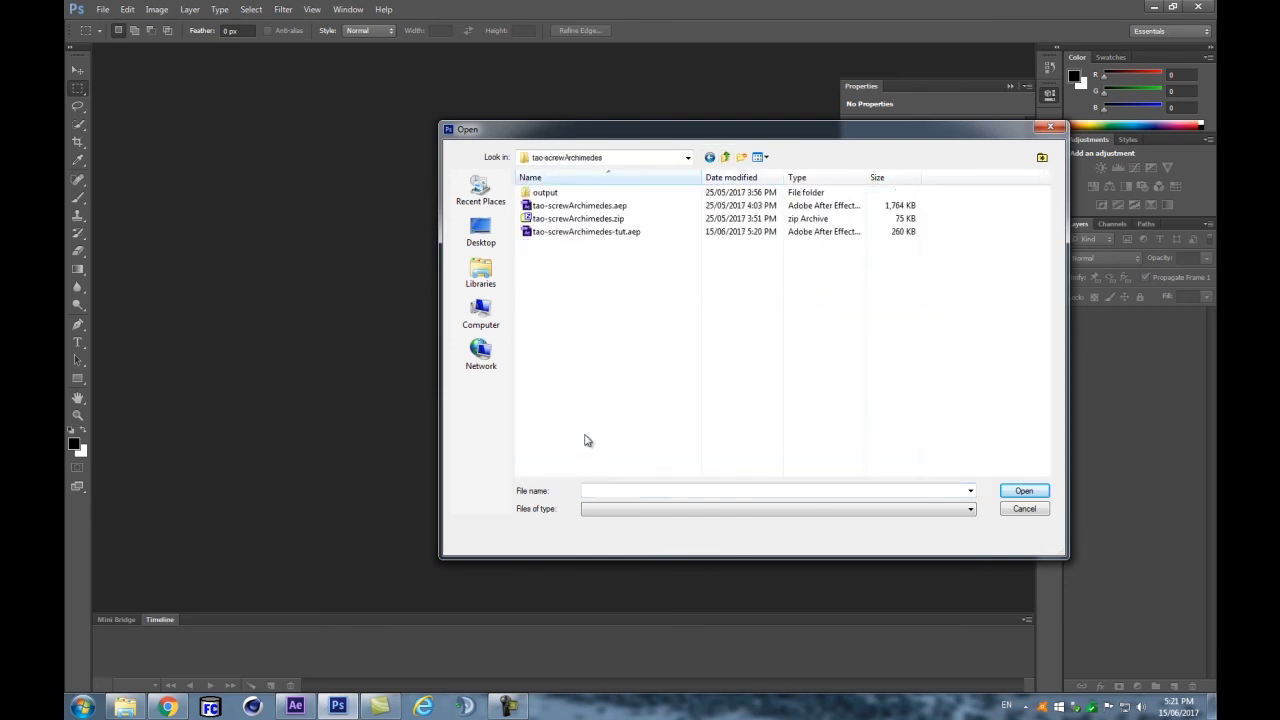
double_click(545, 193)
double_click(538, 194)
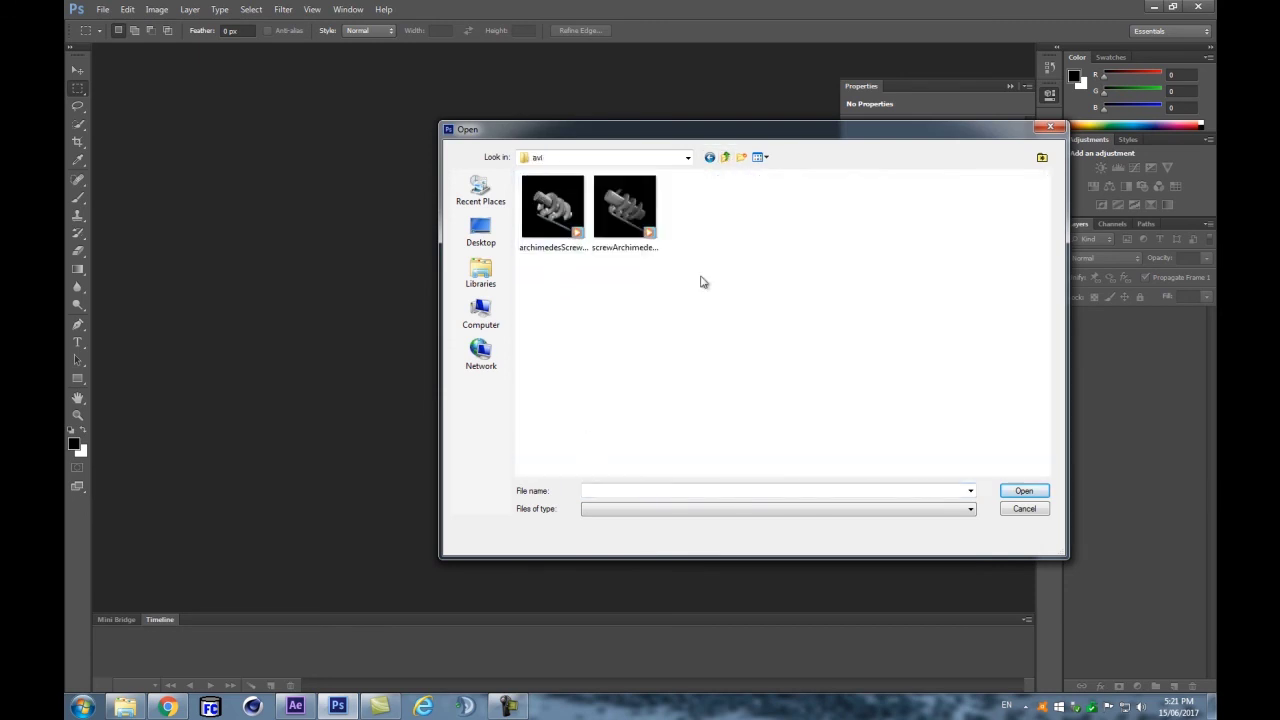
Step: Open archimedesScrew.avi as the video to import
click(640, 212)
click(567, 205)
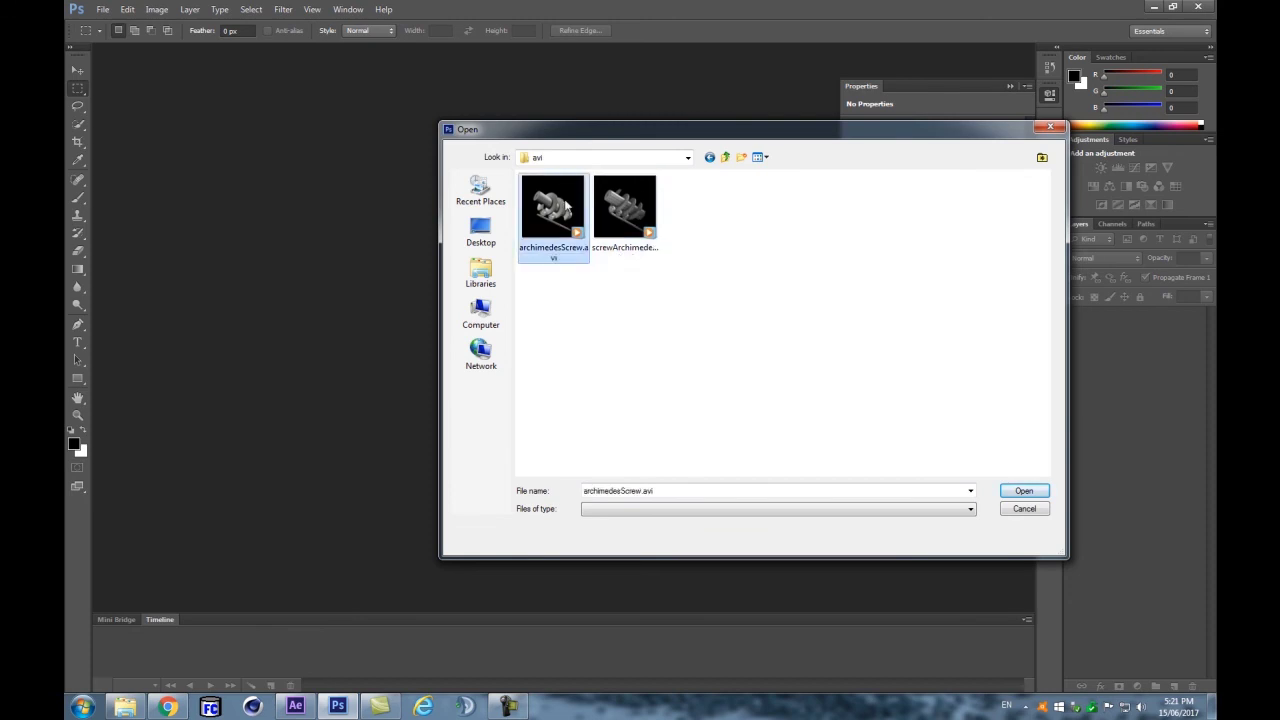
click(630, 208)
click(558, 212)
double_click(565, 258)
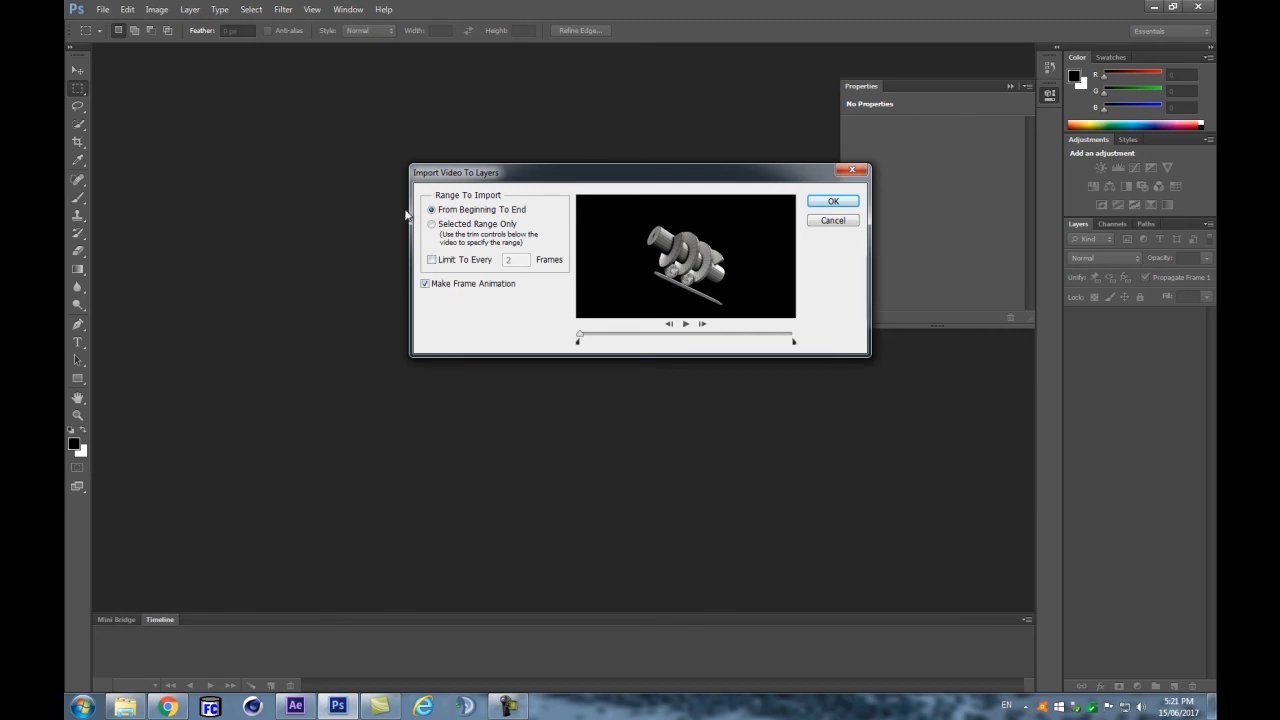
Step: Import the video from beginning to end as a frame animation, without limiting the number of frames
drag(468, 181, 400, 192)
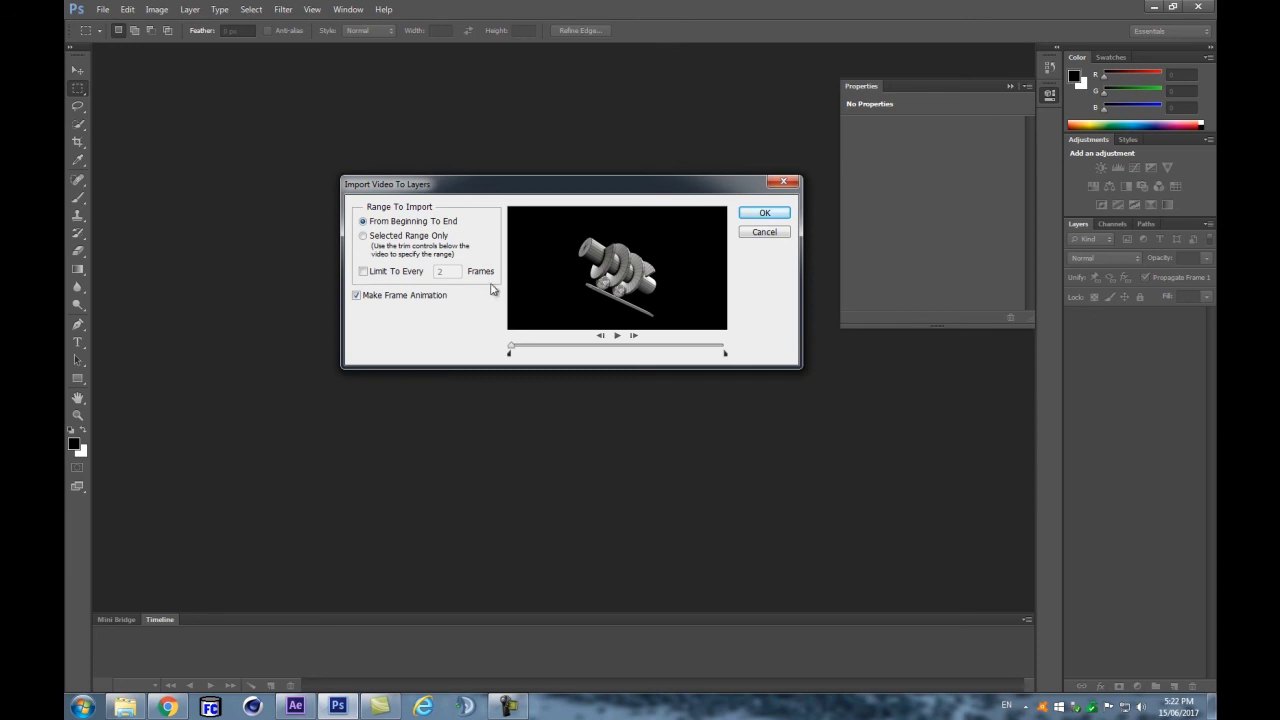
drag(488, 186, 424, 244)
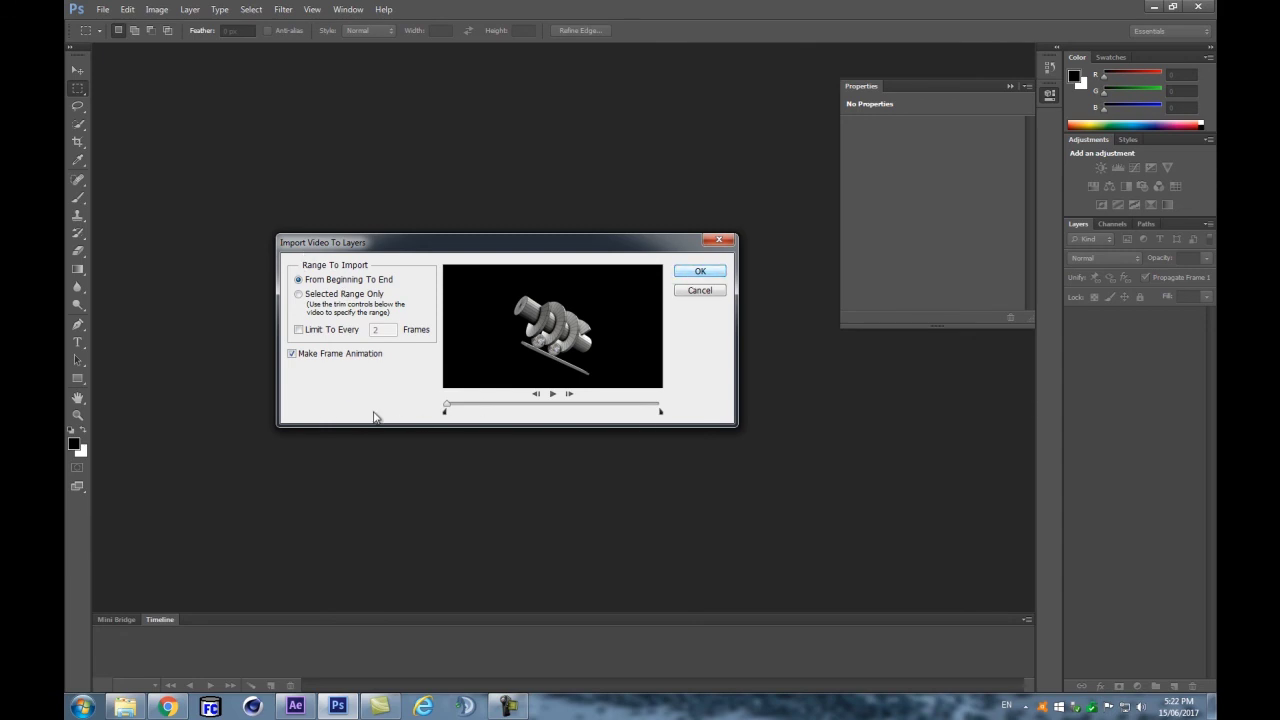
click(334, 335)
click(337, 333)
click(697, 272)
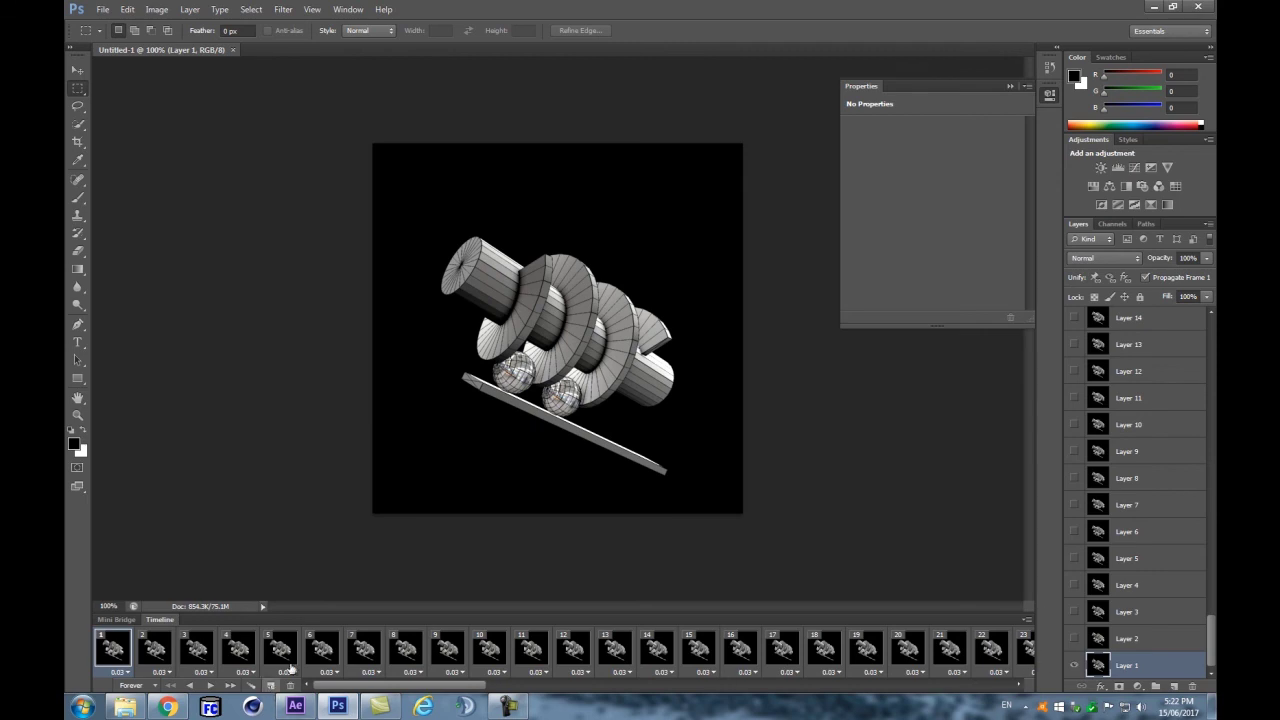
Step: Hide the Timeline and show it again
click(345, 11)
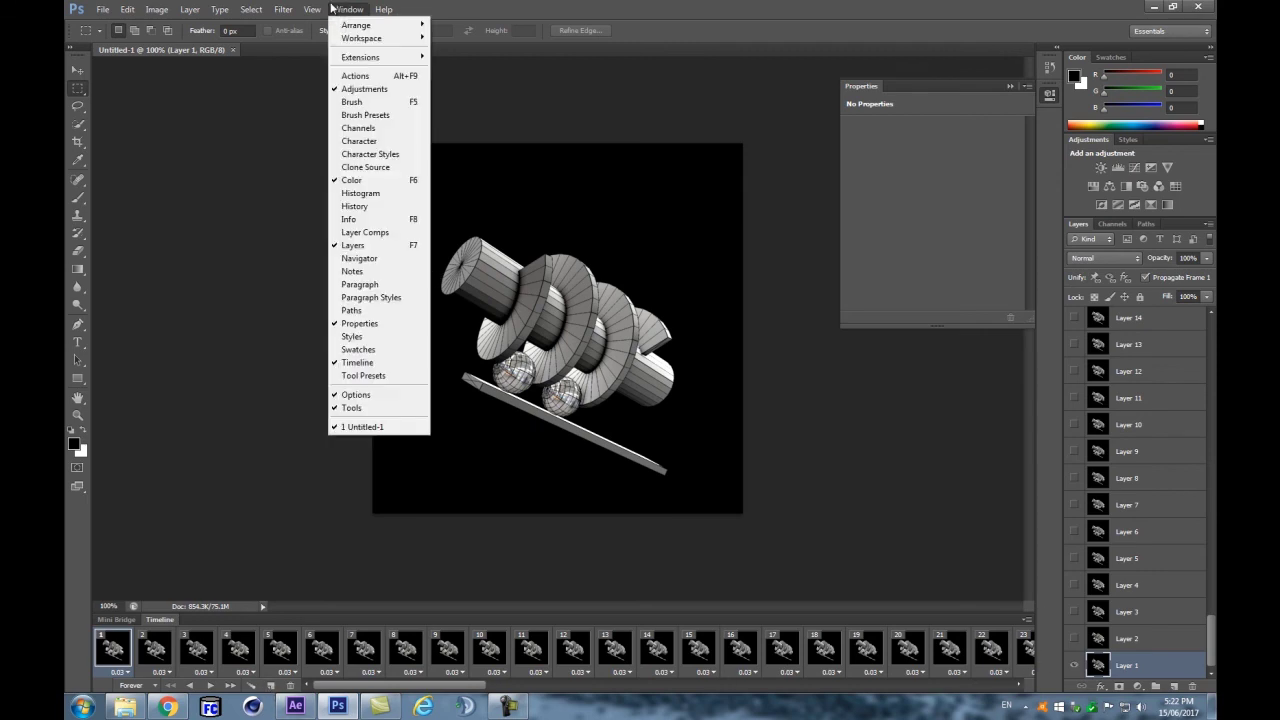
mouse_move(313, 9)
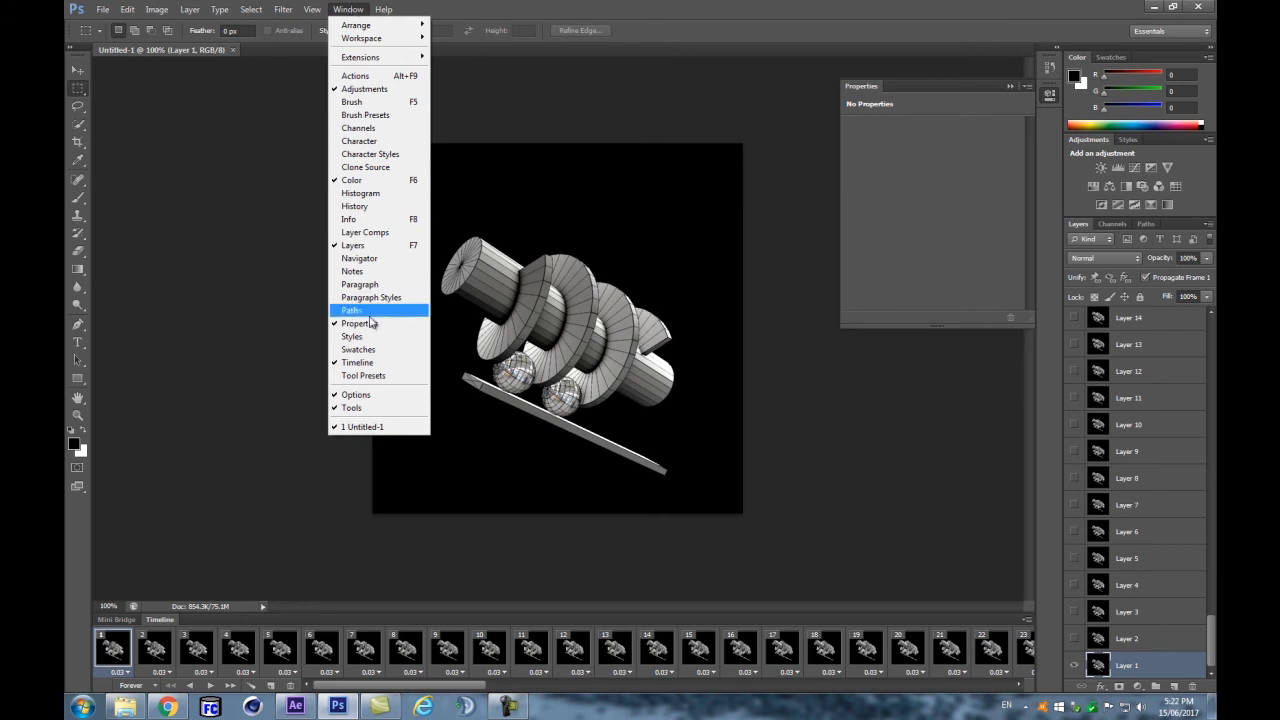
click(362, 370)
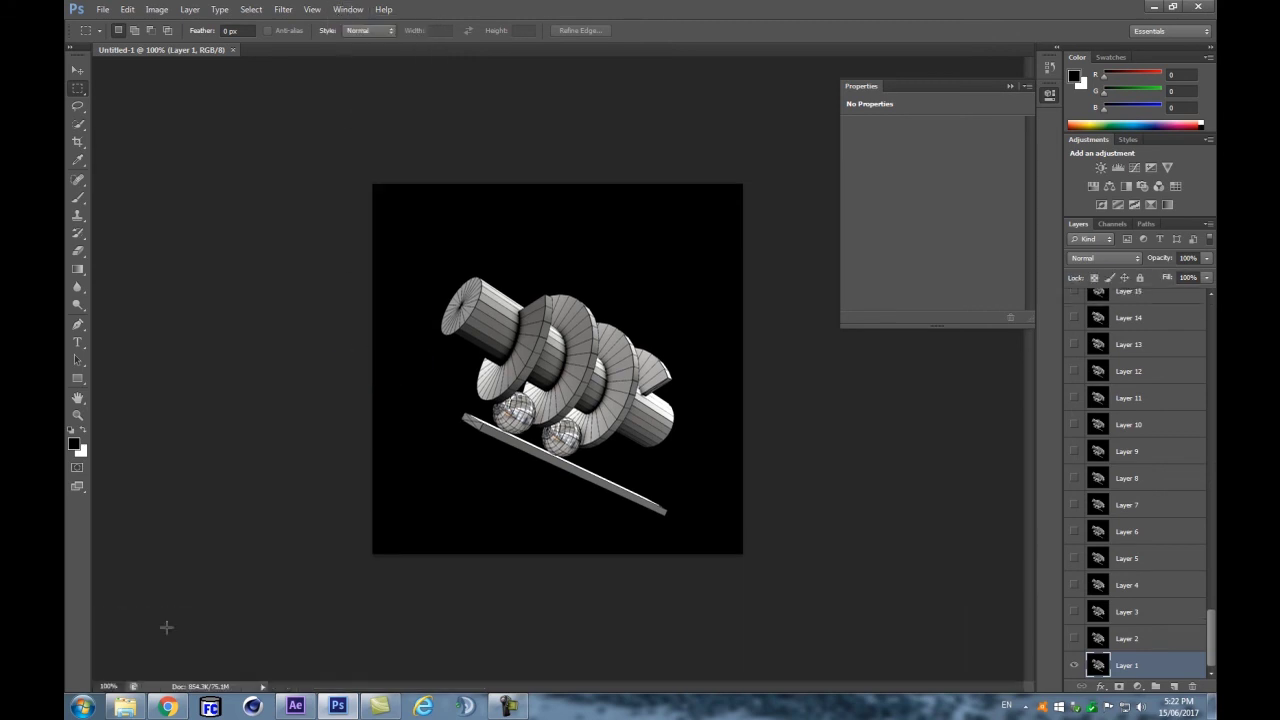
click(350, 10)
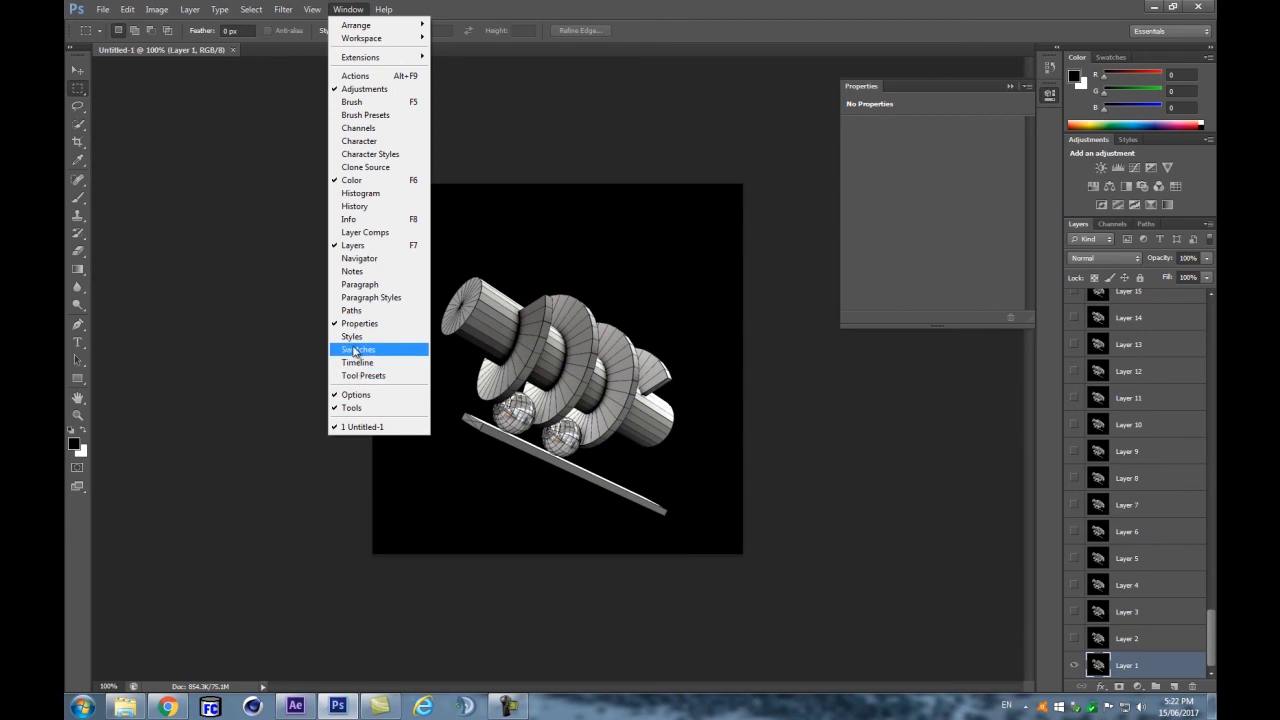
click(360, 362)
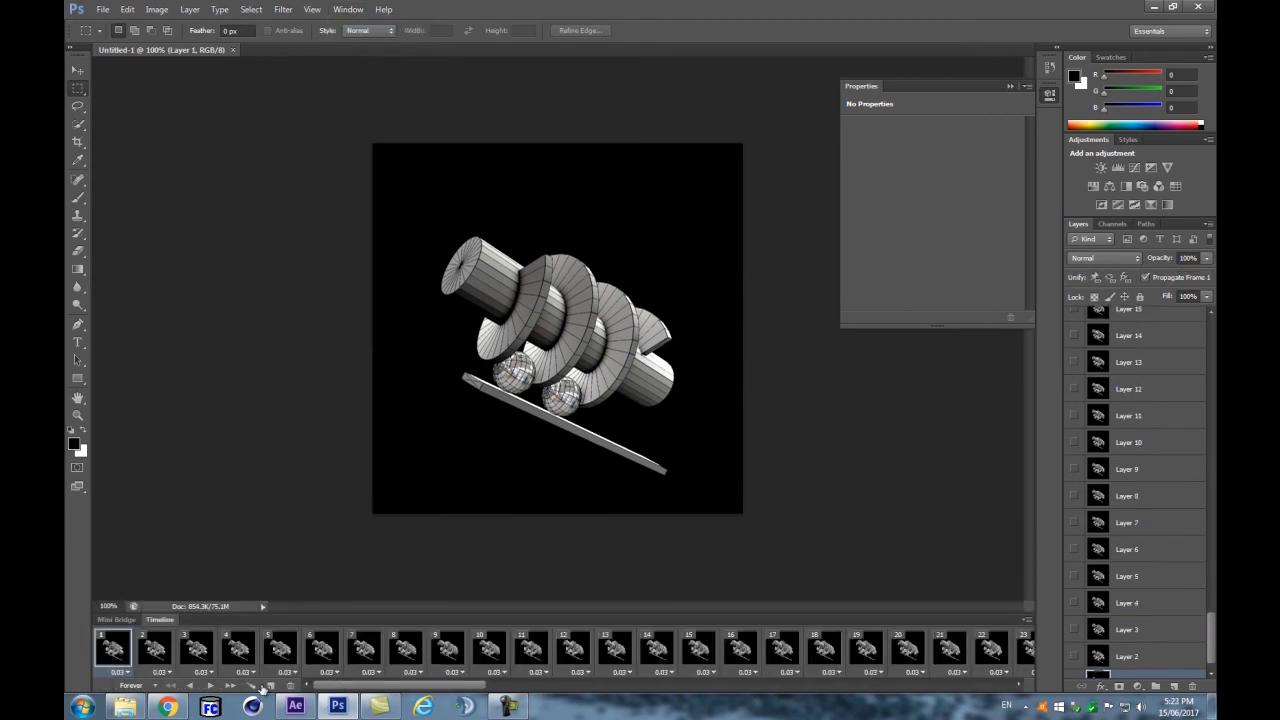
Step: Set the delay of all 90 animation frames to 0.06 seconds and play the loop to check its speed
click(210, 686)
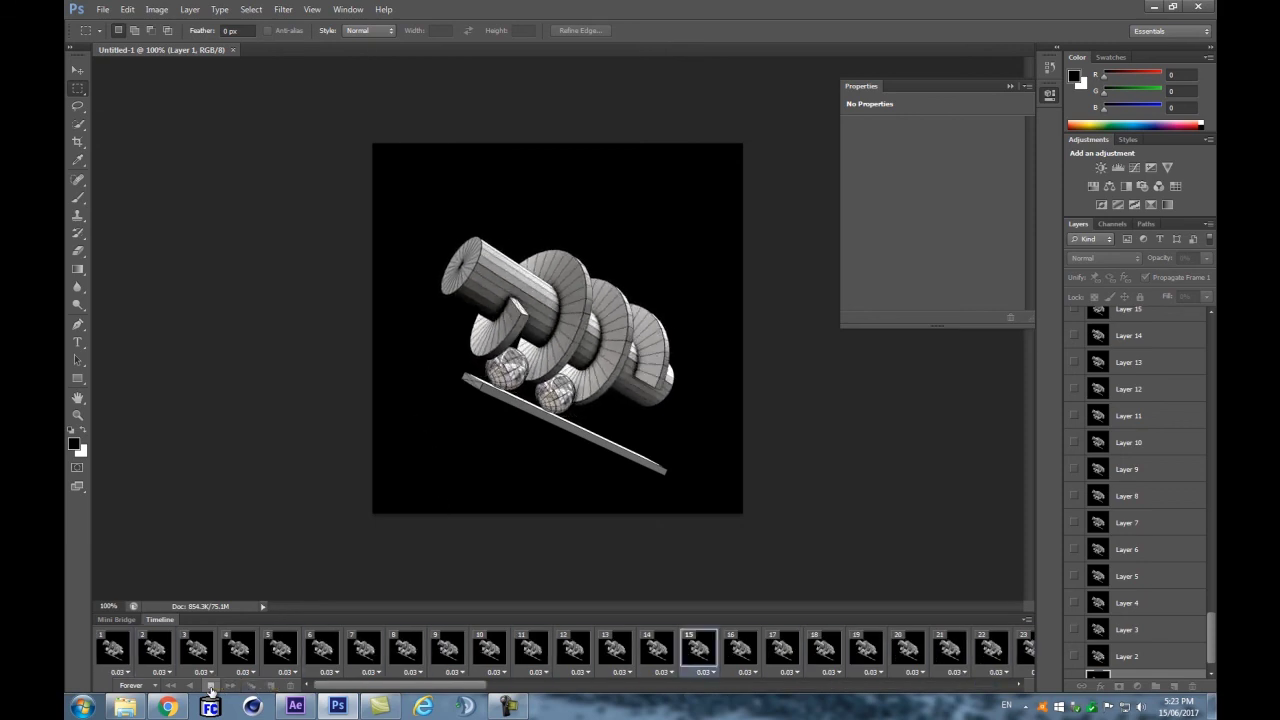
click(114, 648)
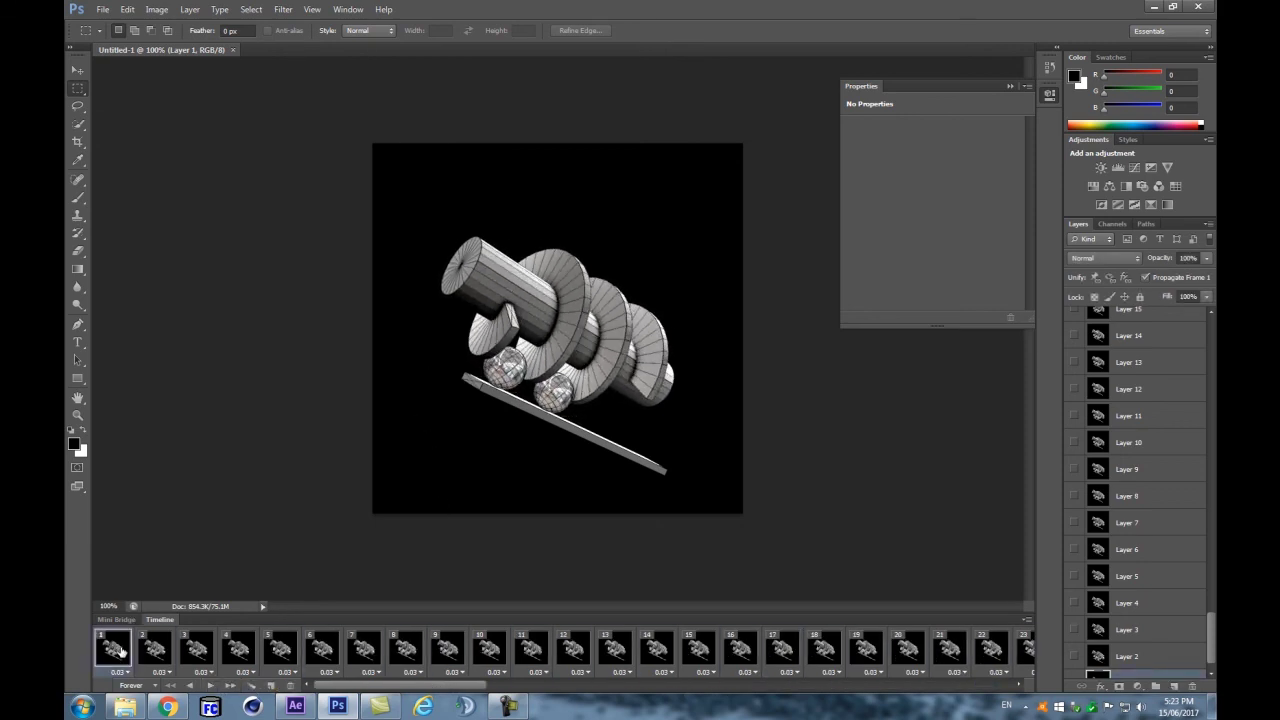
drag(400, 688, 983, 645)
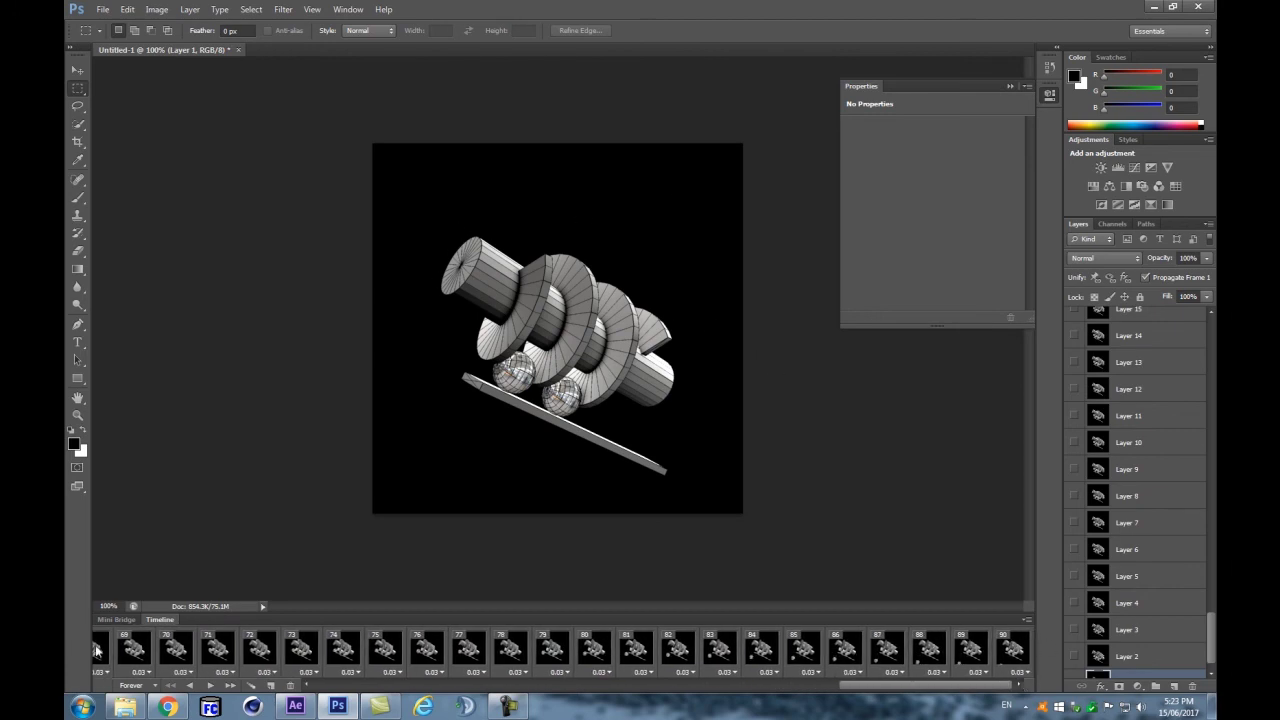
shift+click(1015, 650)
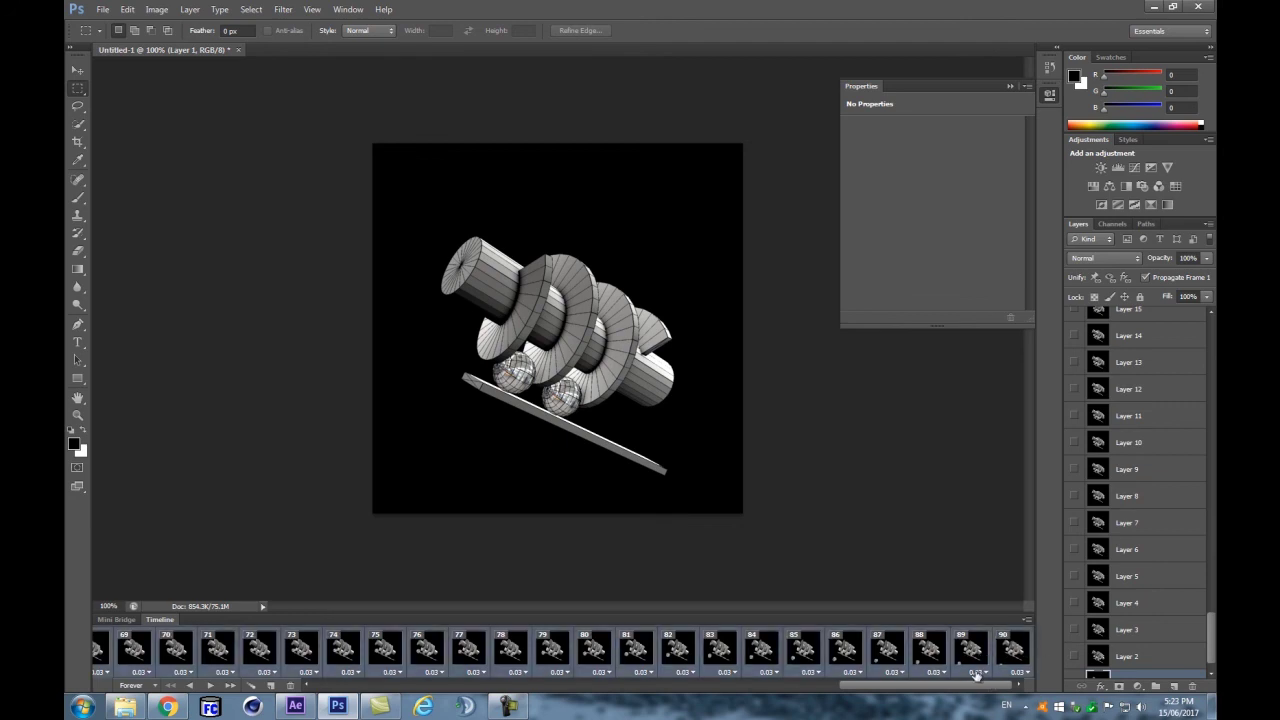
click(977, 672)
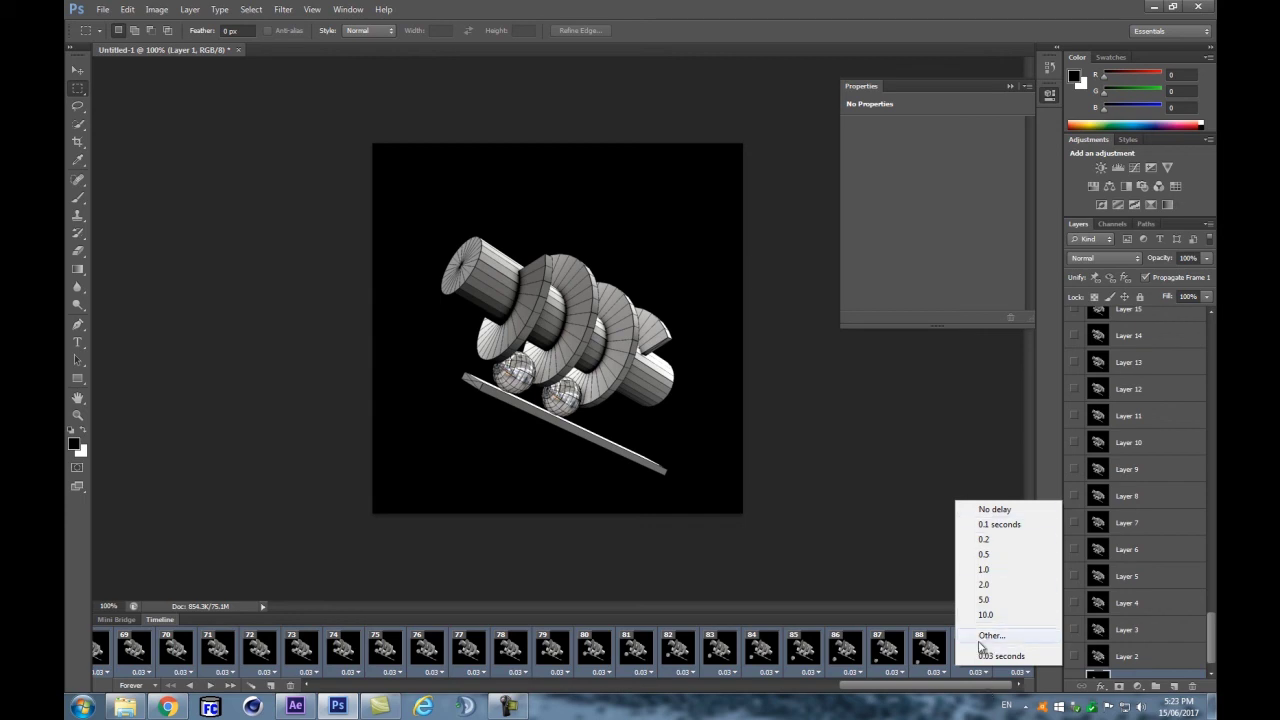
click(990, 636)
click(612, 247)
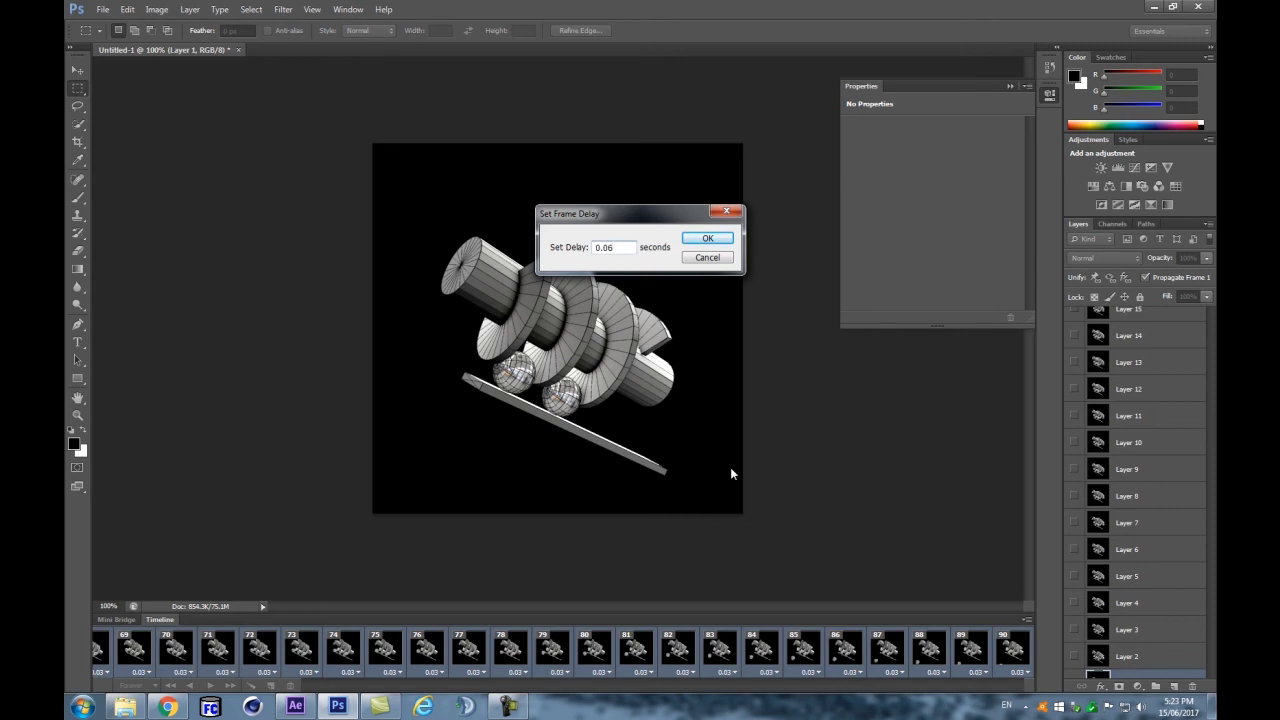
key(Return)
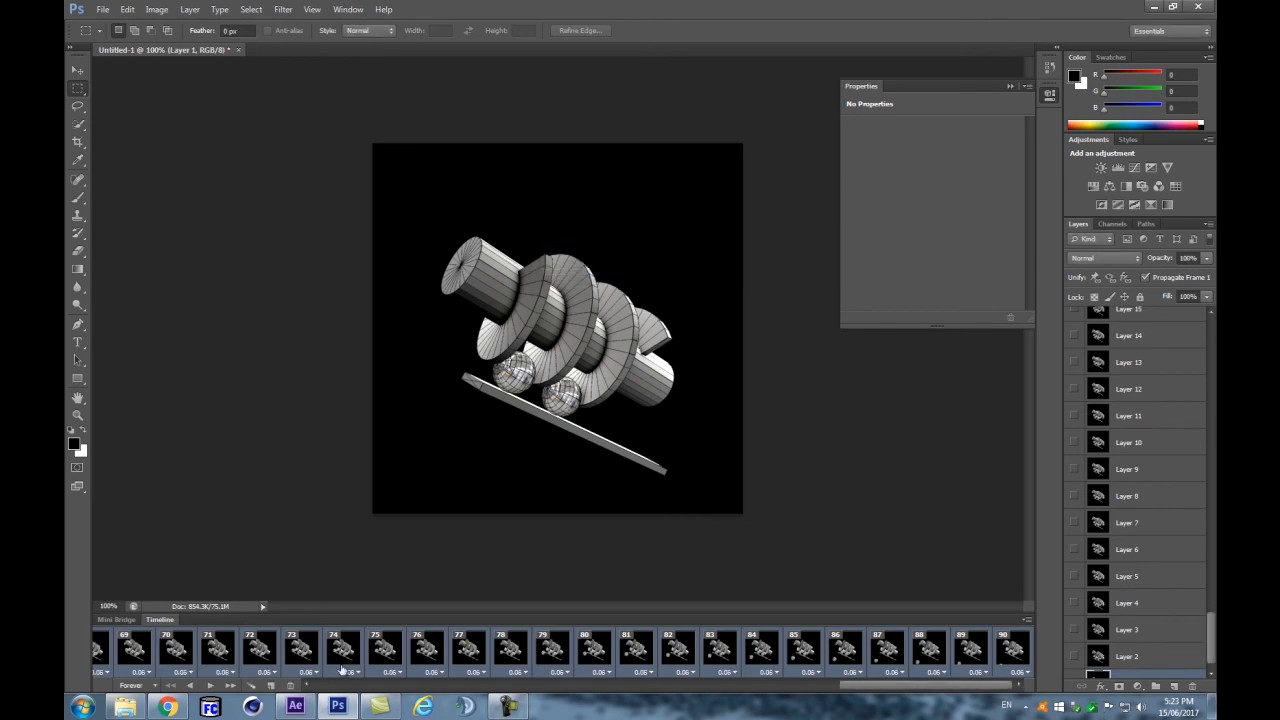
click(210, 686)
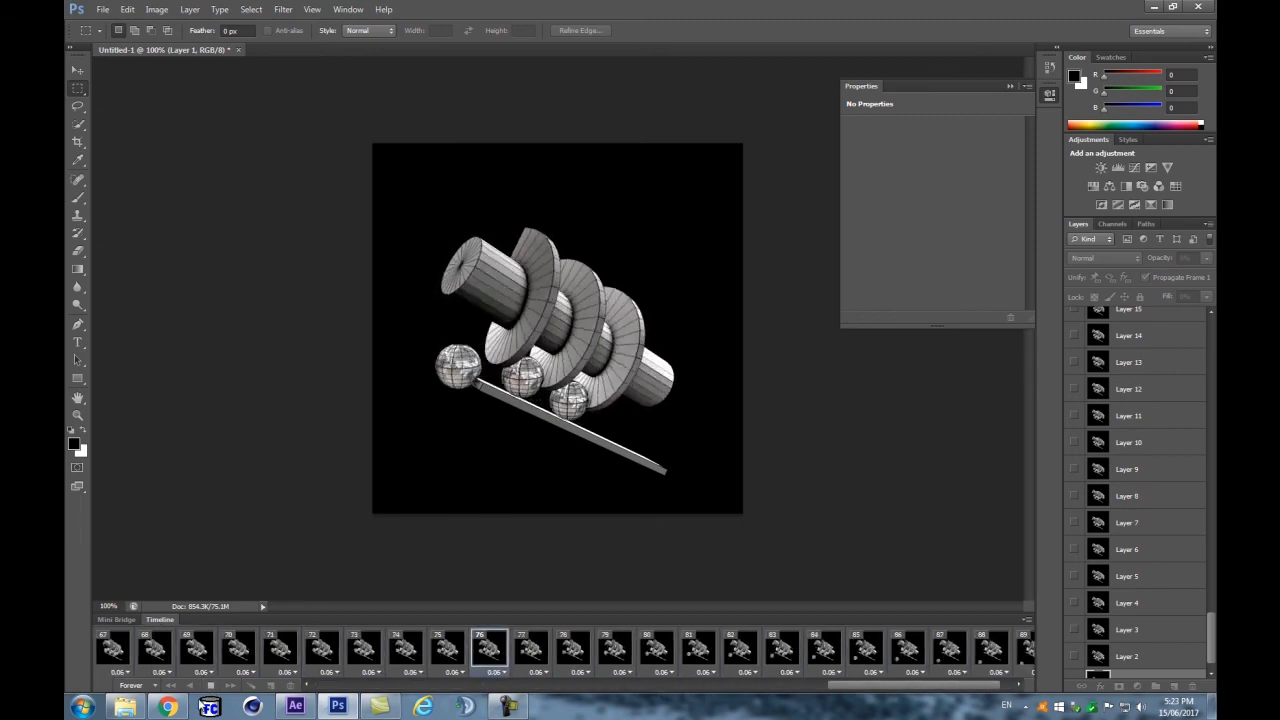
key(space)
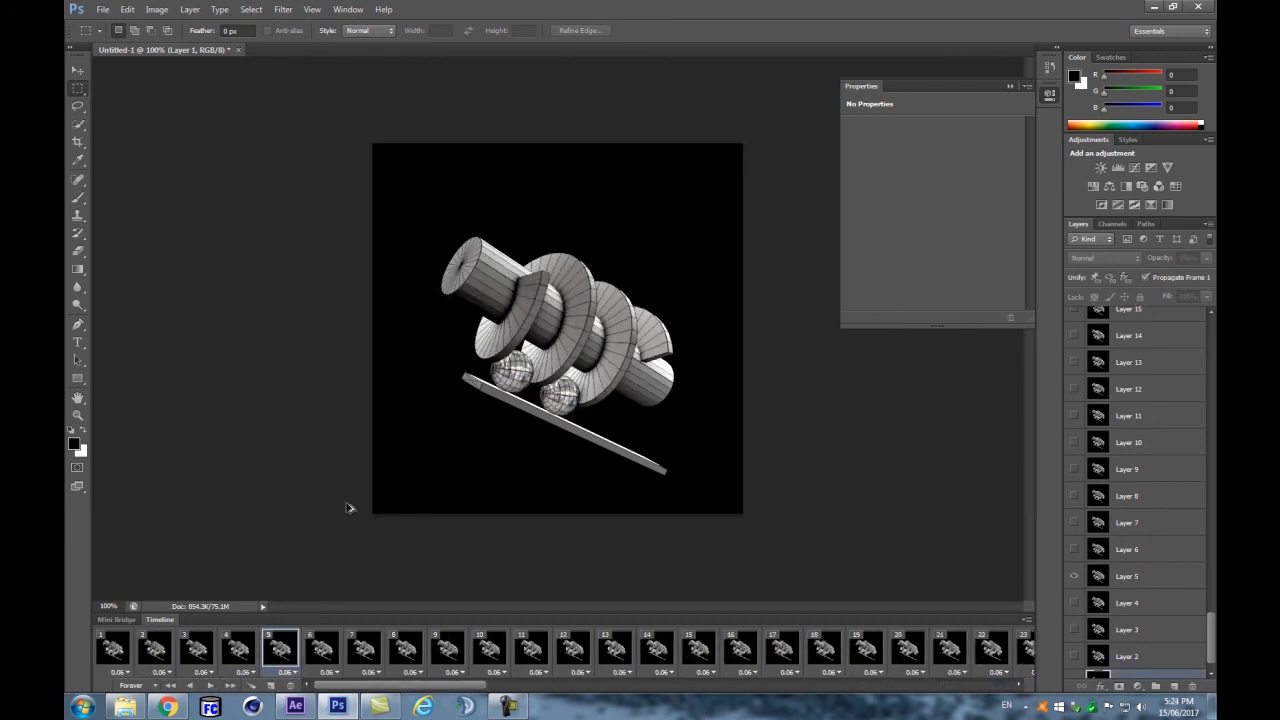
Step: Start saving the animation for the web as a GIF and turn off transparency
key(ctrl+alt+shift+s)
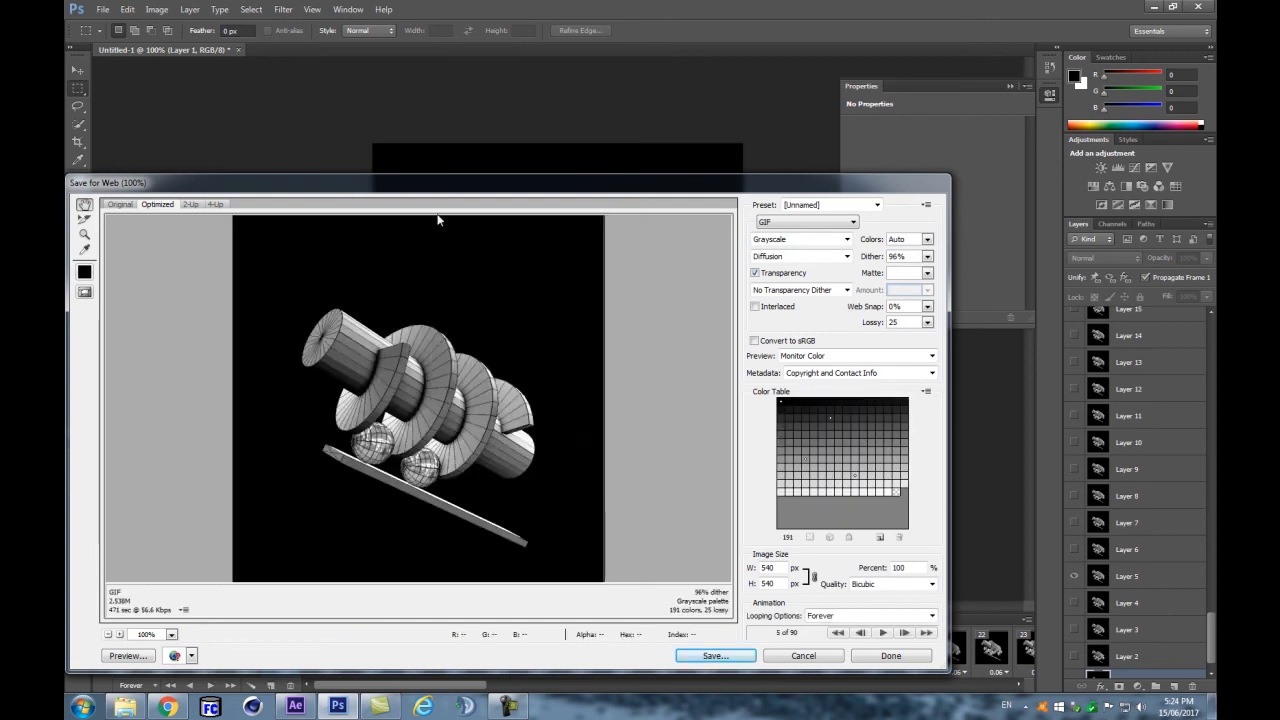
drag(423, 190, 477, 89)
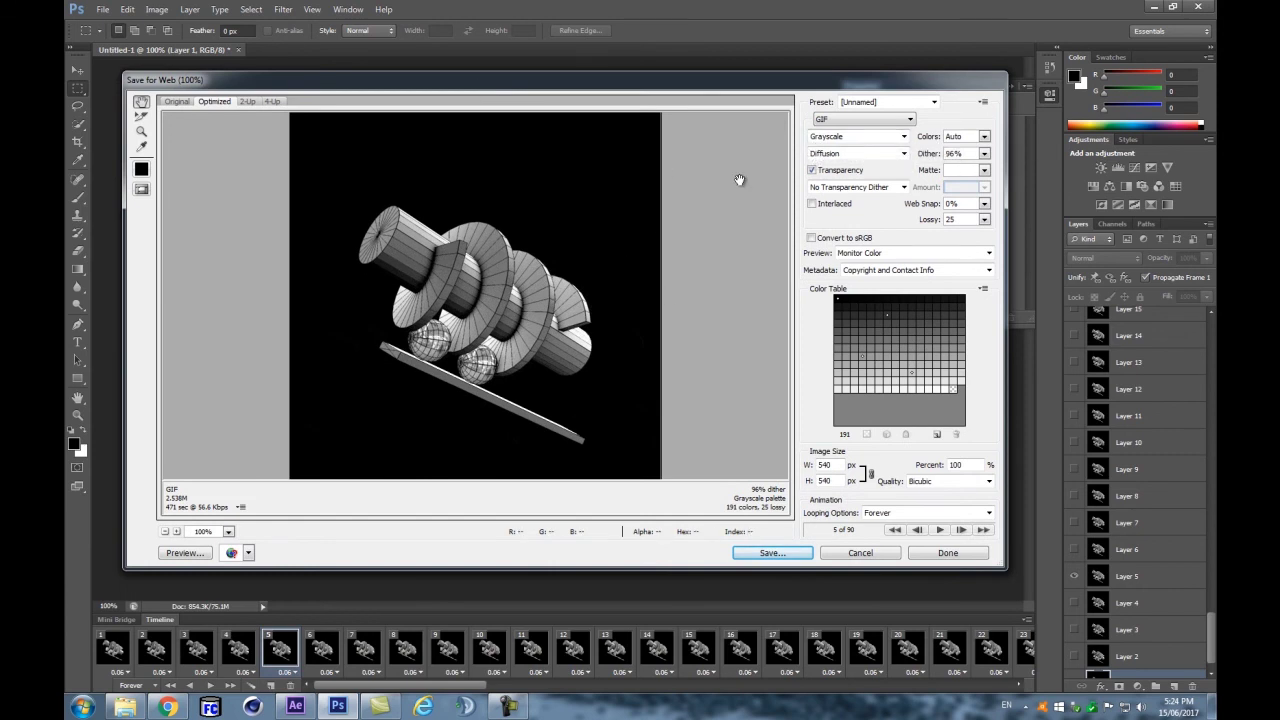
click(824, 173)
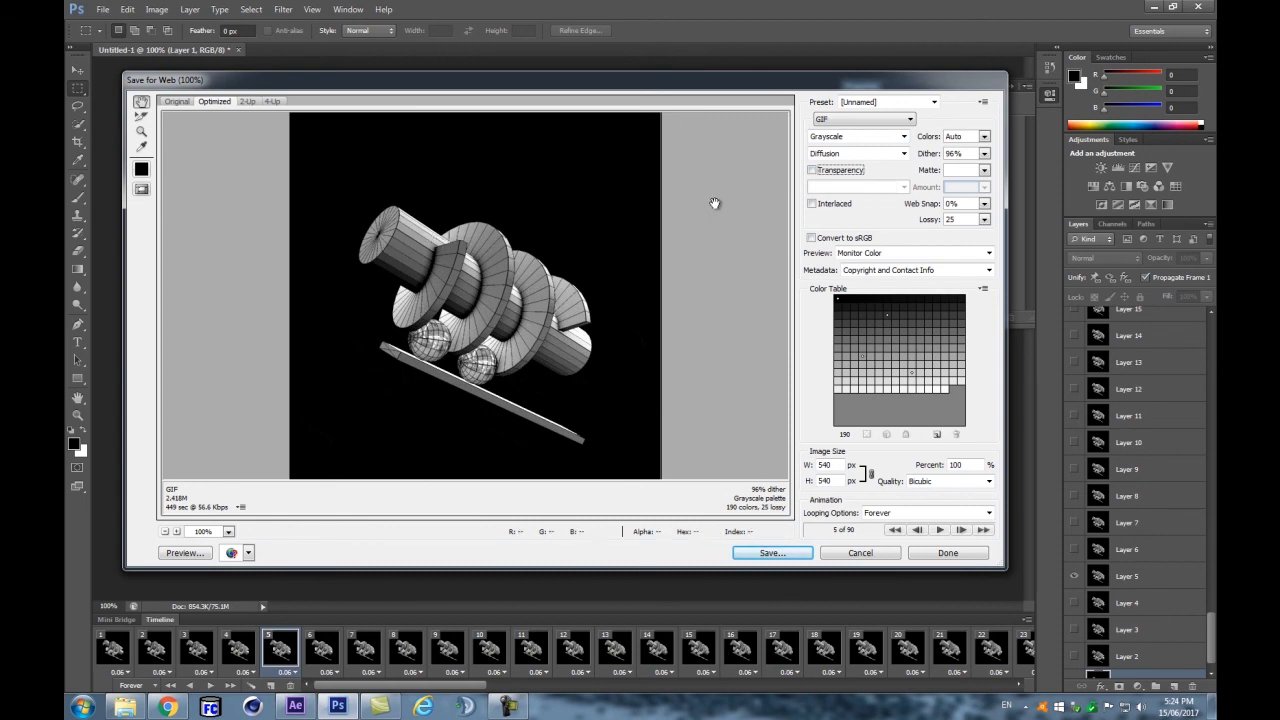
Step: Set the GIF's color reduction algorithm to Perceptual with 256 colors
click(869, 142)
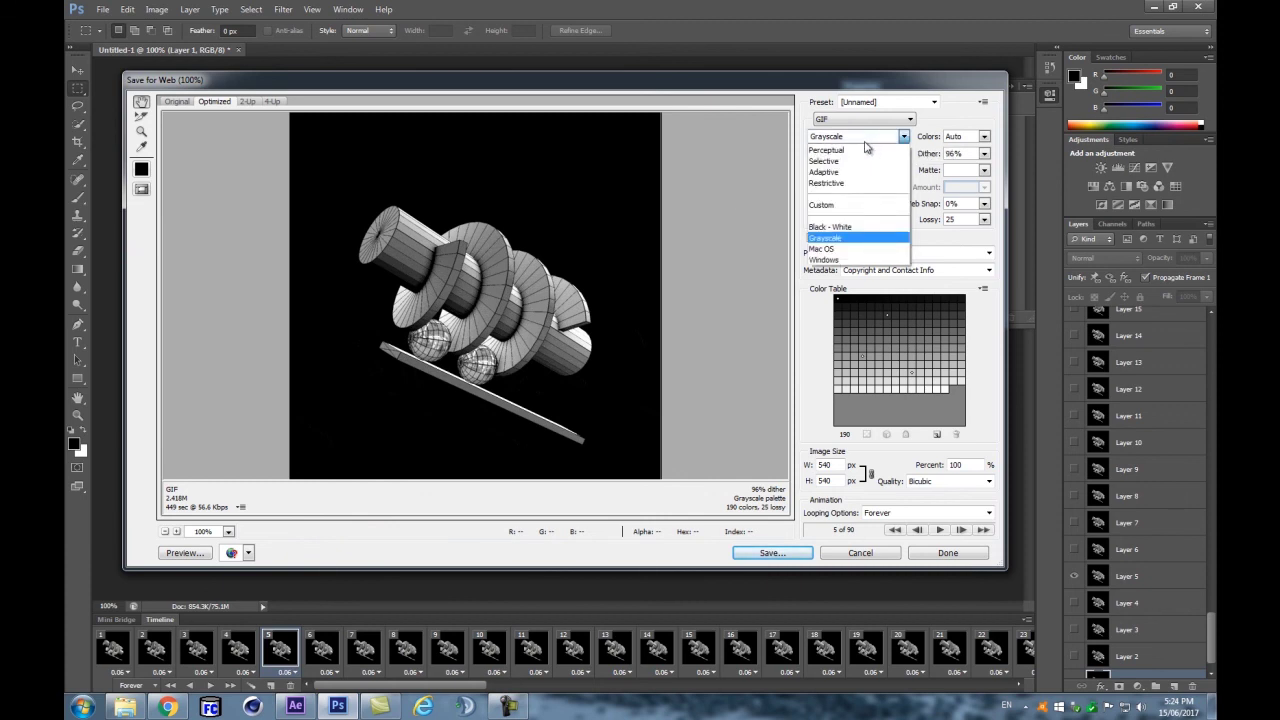
click(869, 141)
click(870, 140)
click(853, 148)
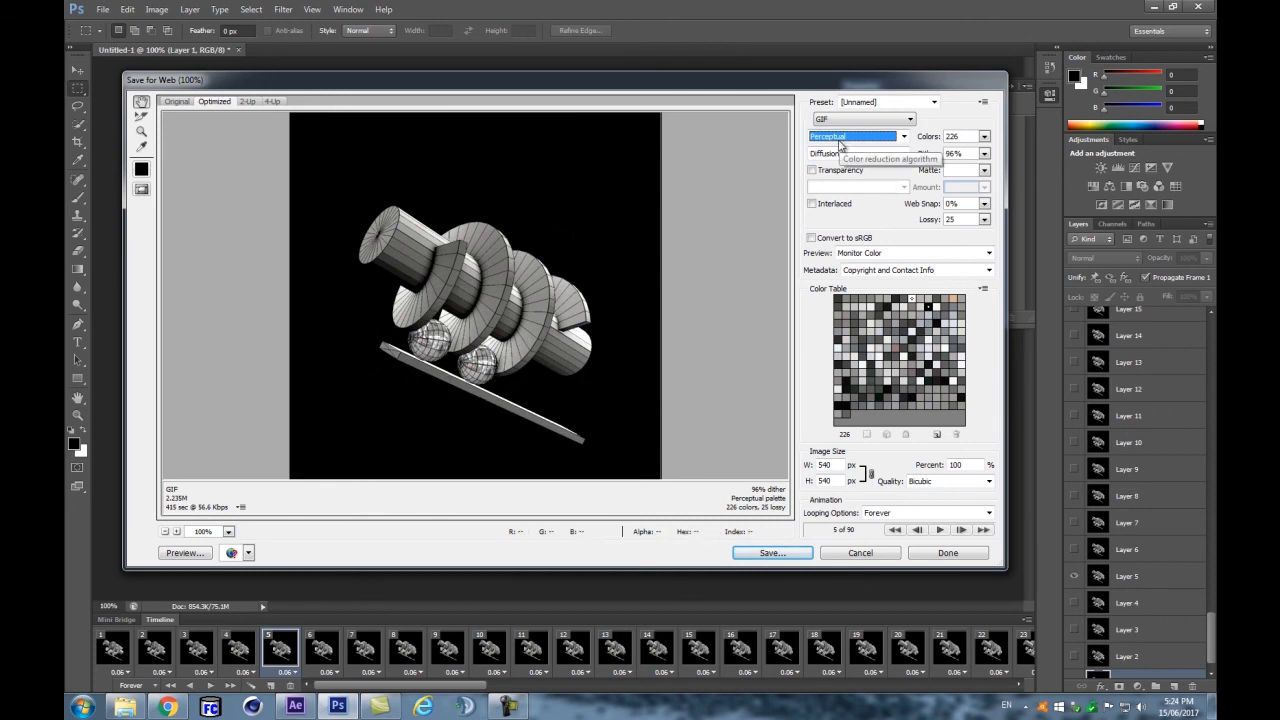
click(984, 136)
click(974, 258)
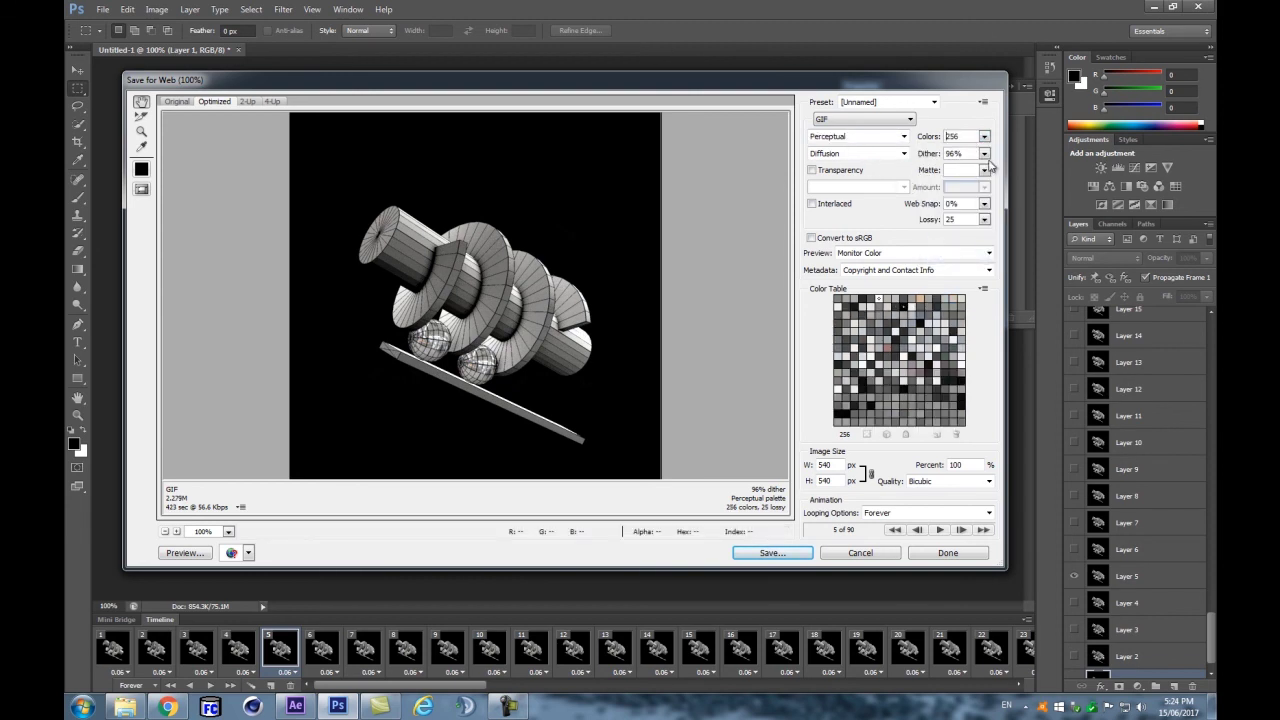
Step: Set the GIF's dithering to No Dither and its Lossy value to 0
click(826, 155)
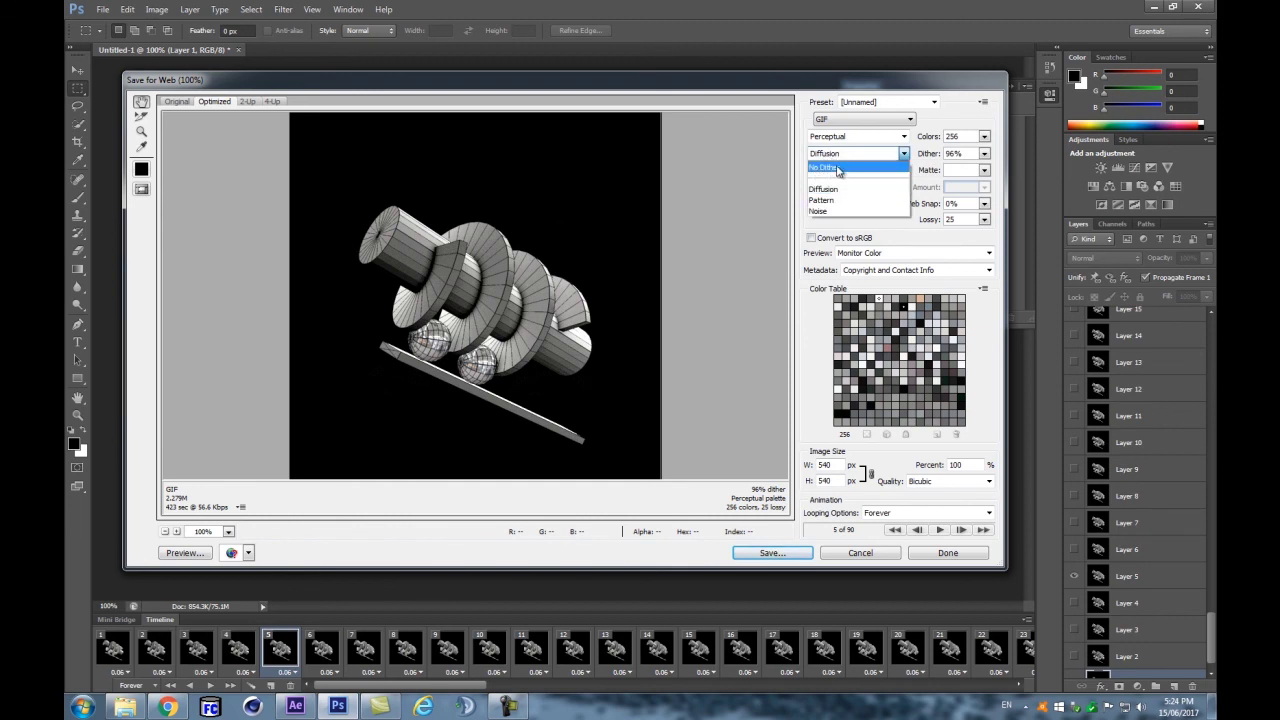
click(840, 168)
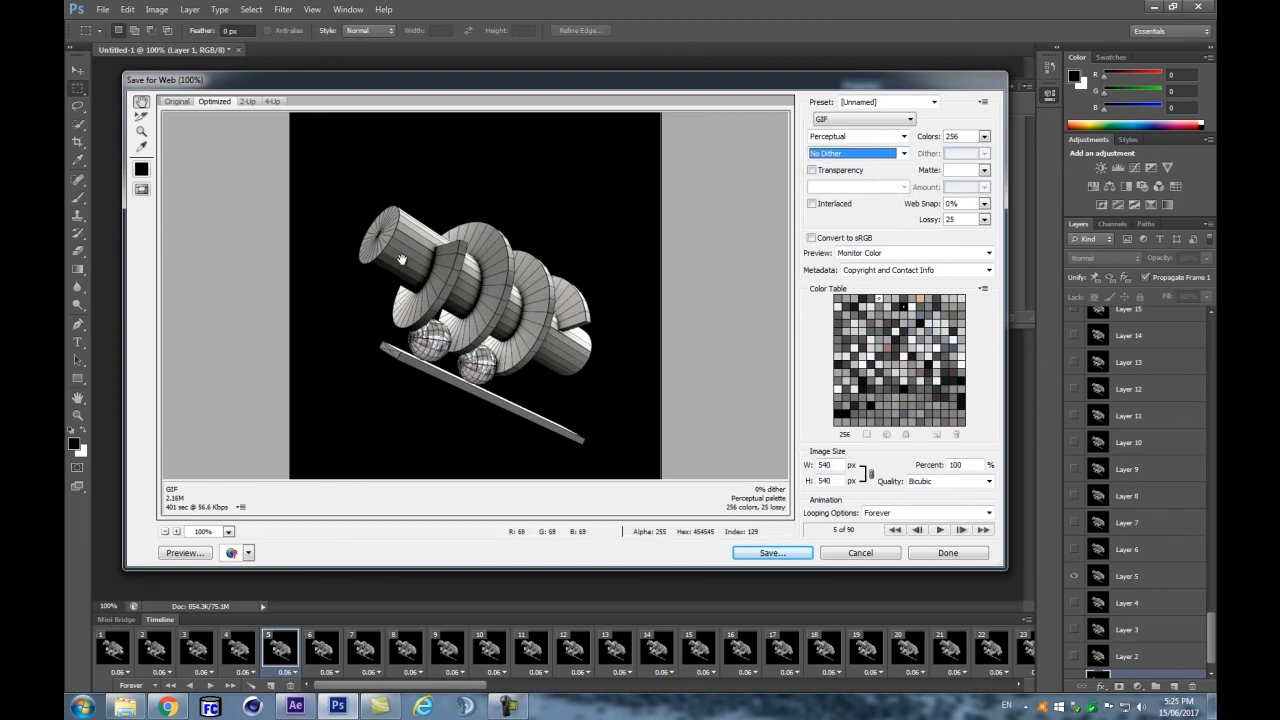
click(984, 219)
drag(934, 240, 915, 238)
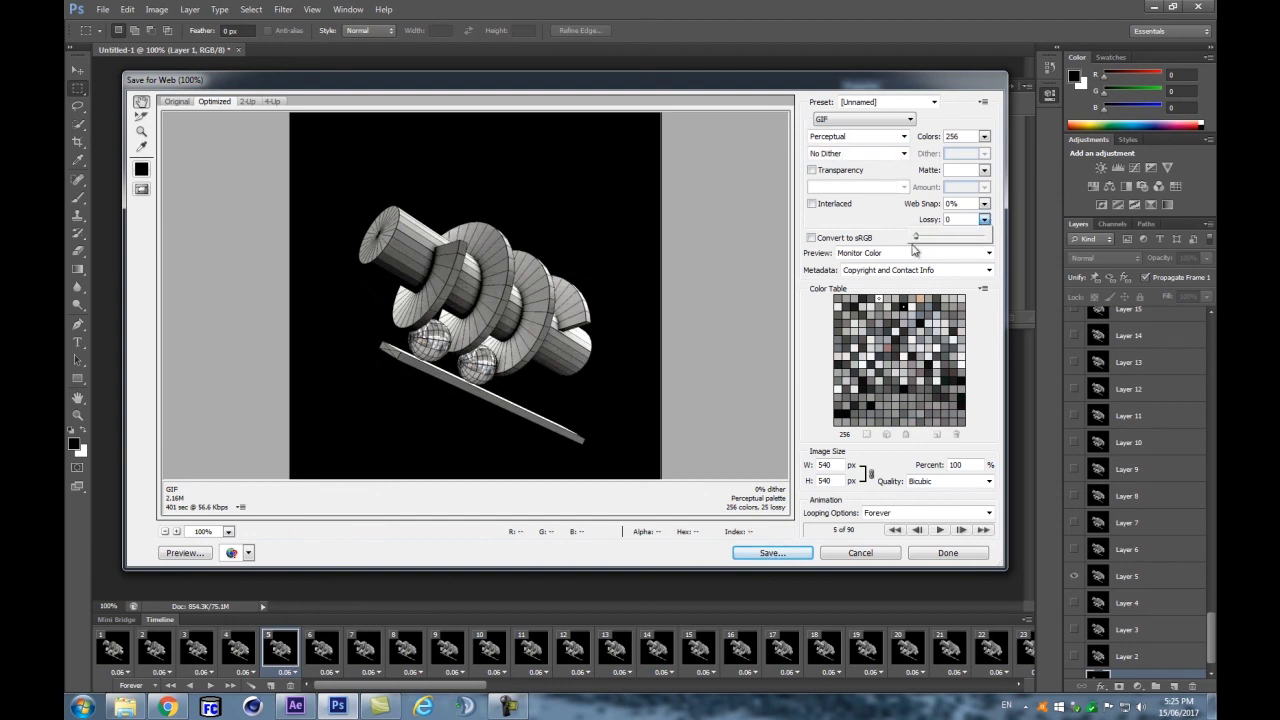
Step: Play the GIF preview and try optimizing the animation to a file size of 32 K from the current settings
click(891, 230)
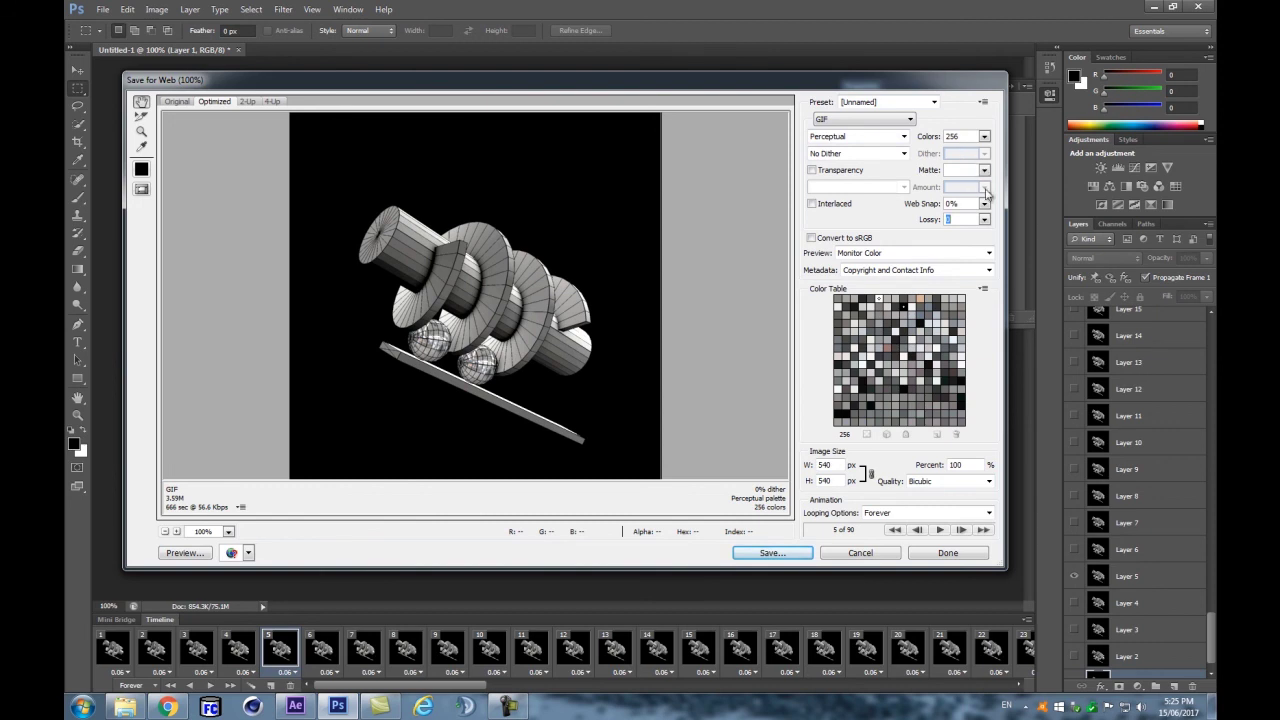
click(938, 530)
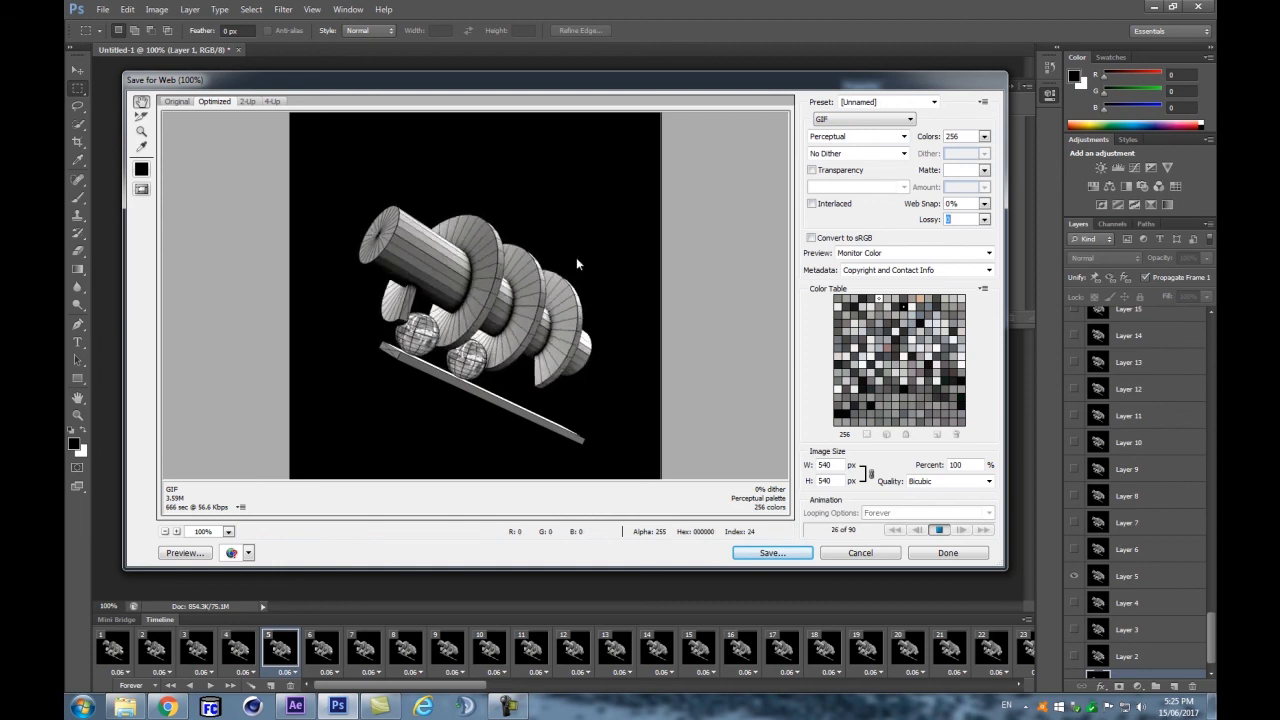
click(982, 103)
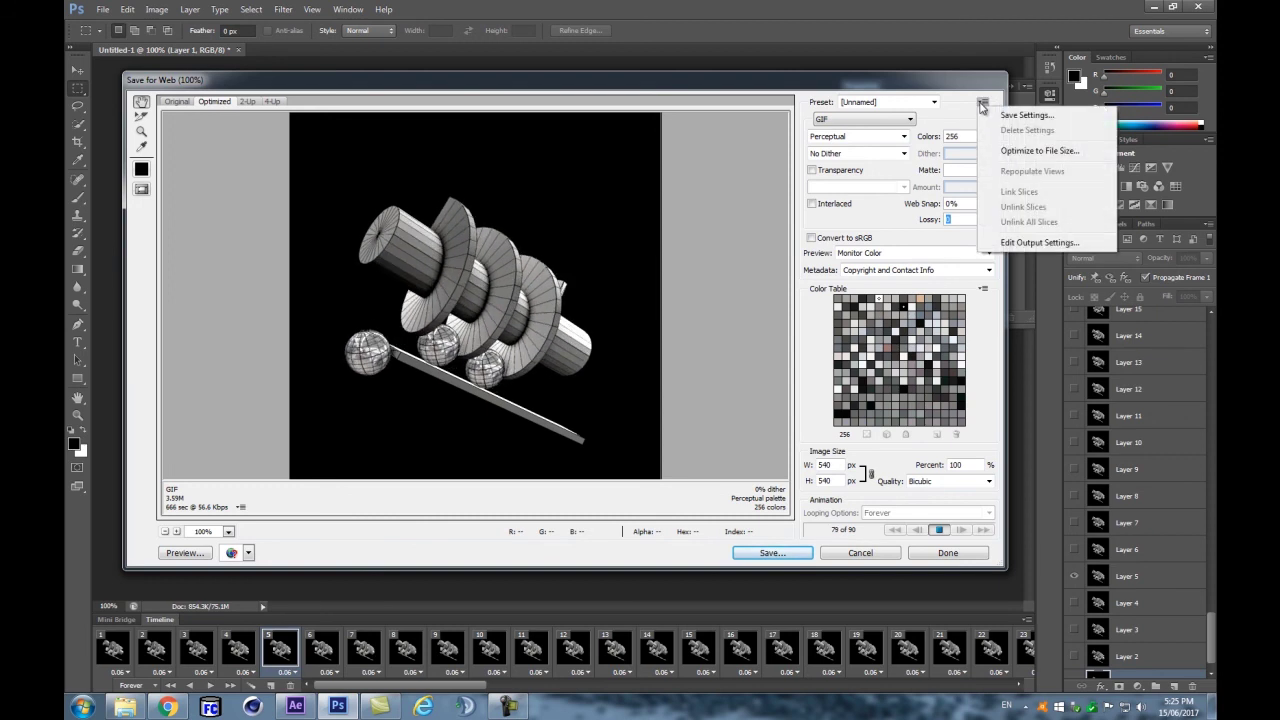
click(1043, 158)
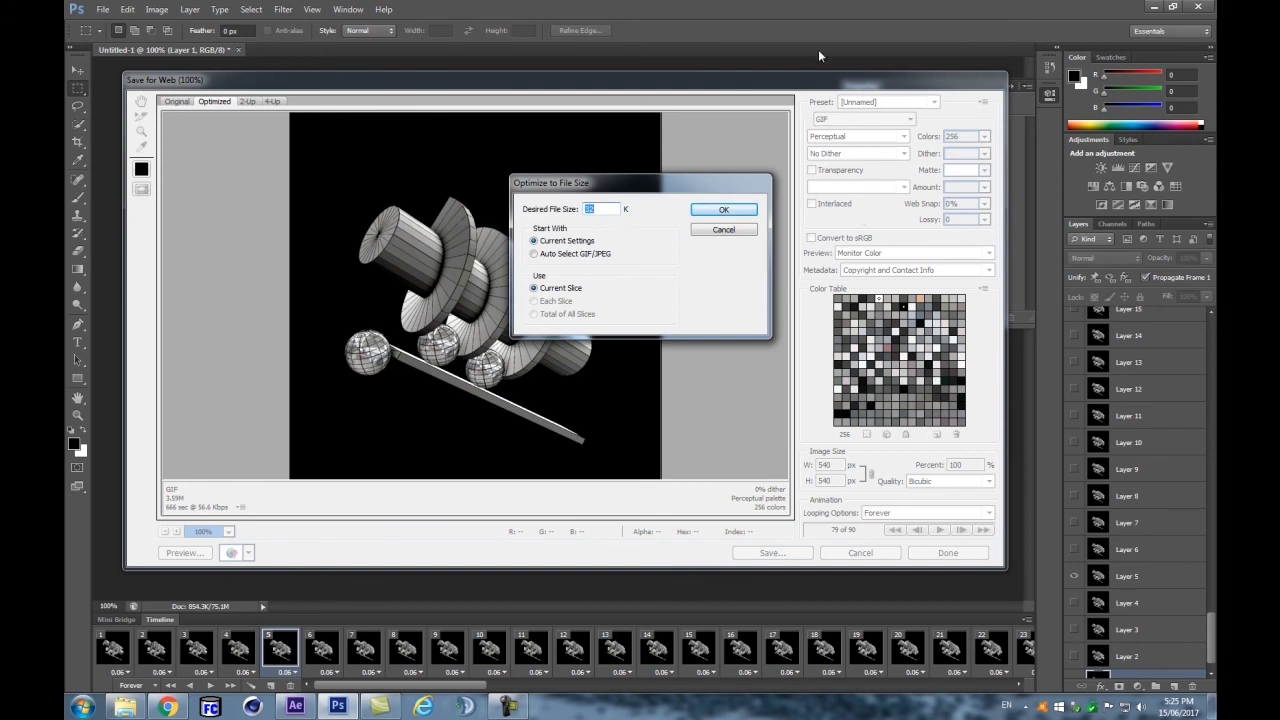
click(735, 212)
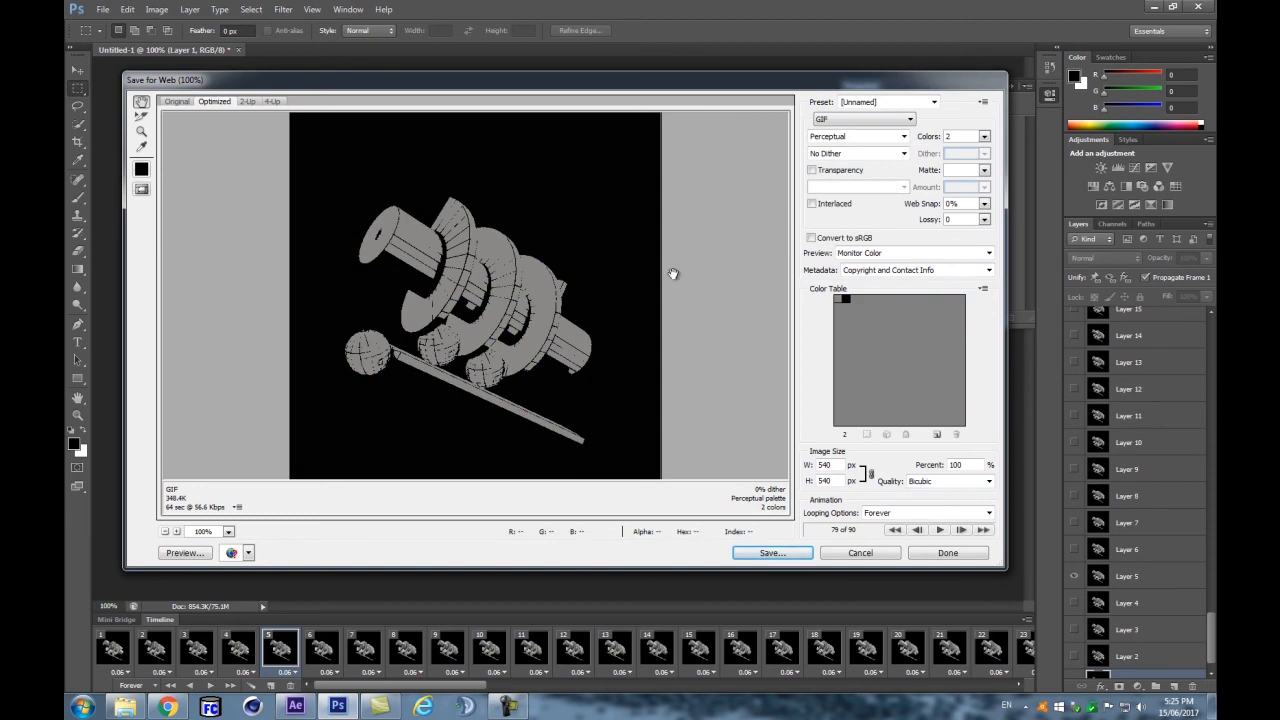
Step: Try 64, 8, 32 and again 64 colors for the GIF palette and settle on 128 colors
click(984, 136)
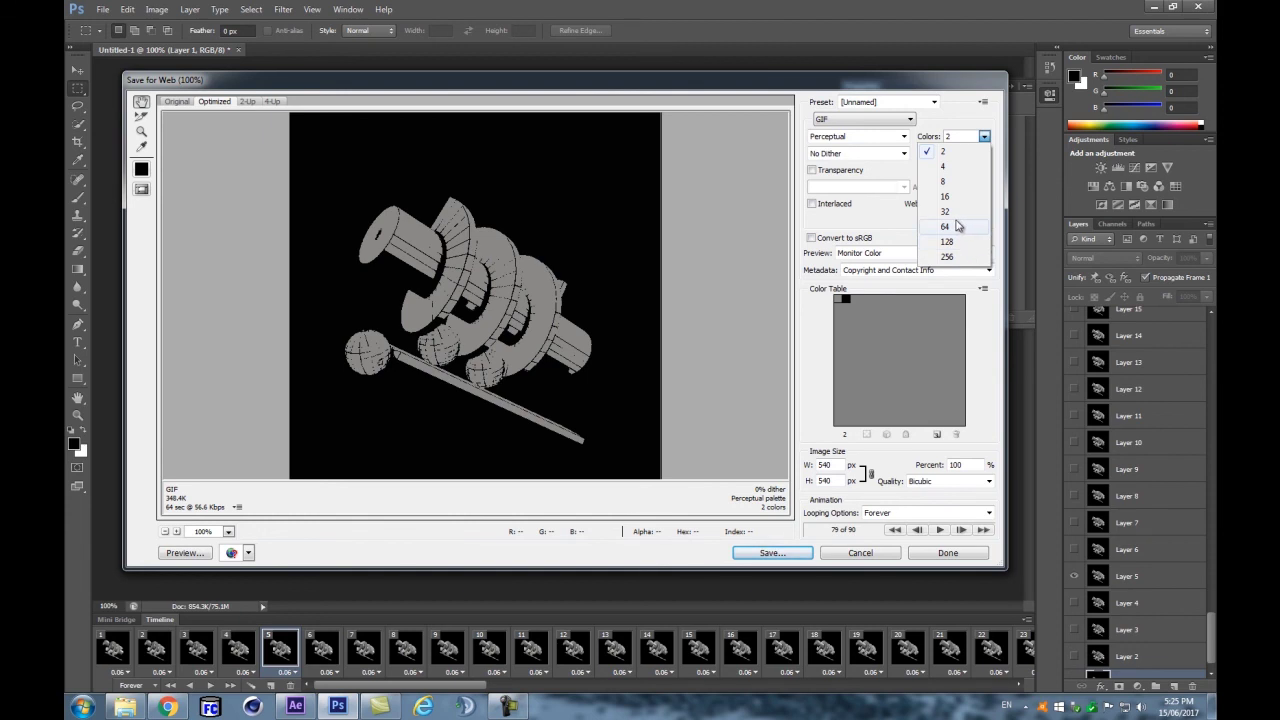
click(958, 226)
click(984, 136)
click(940, 184)
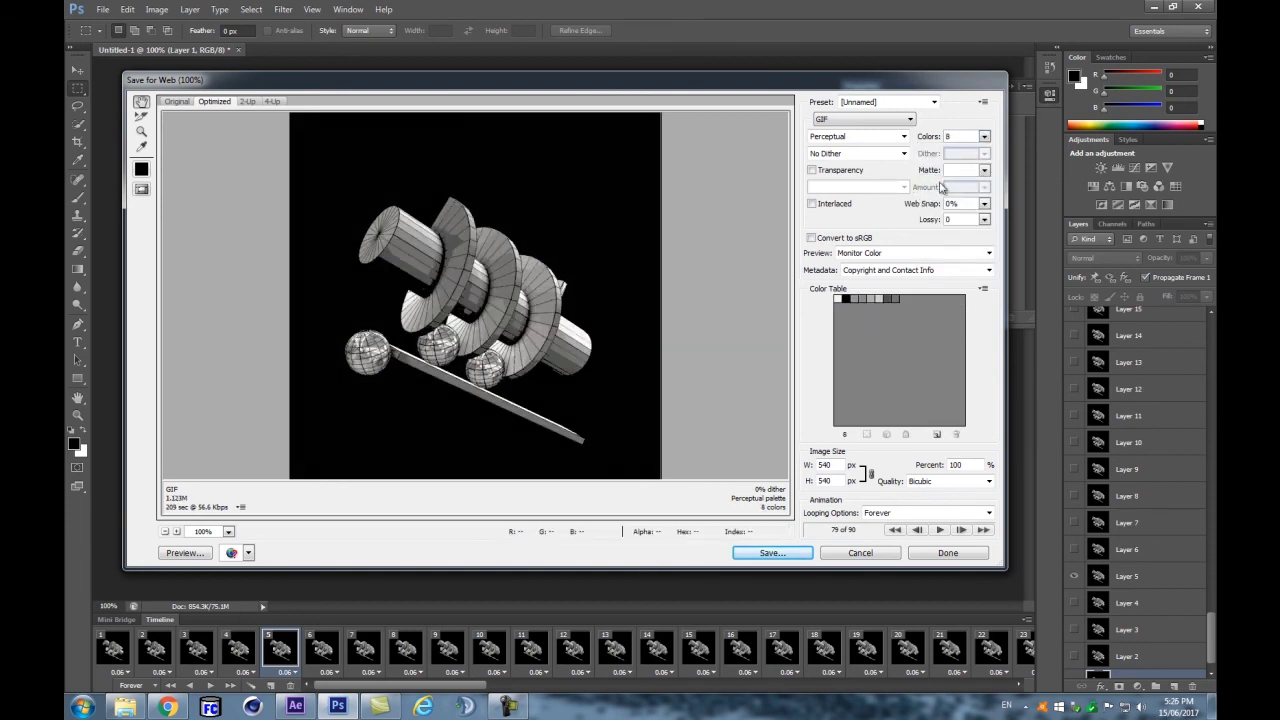
click(984, 136)
click(945, 212)
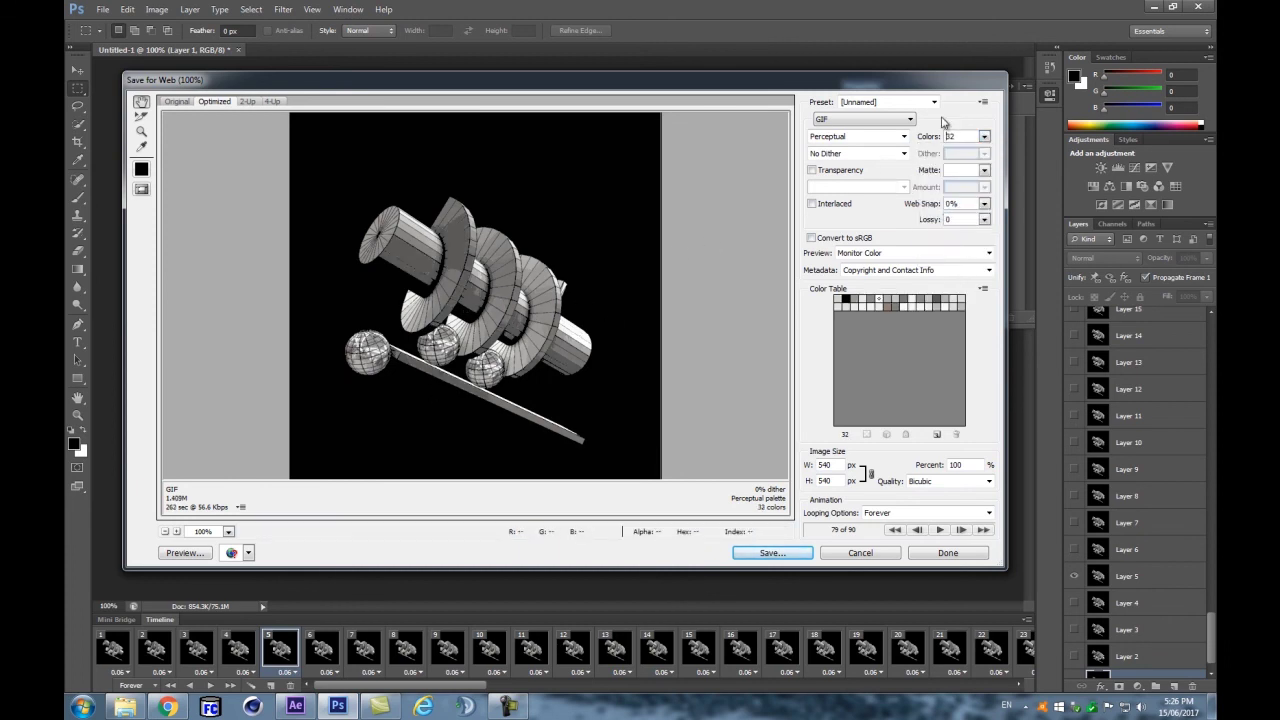
click(984, 136)
click(957, 227)
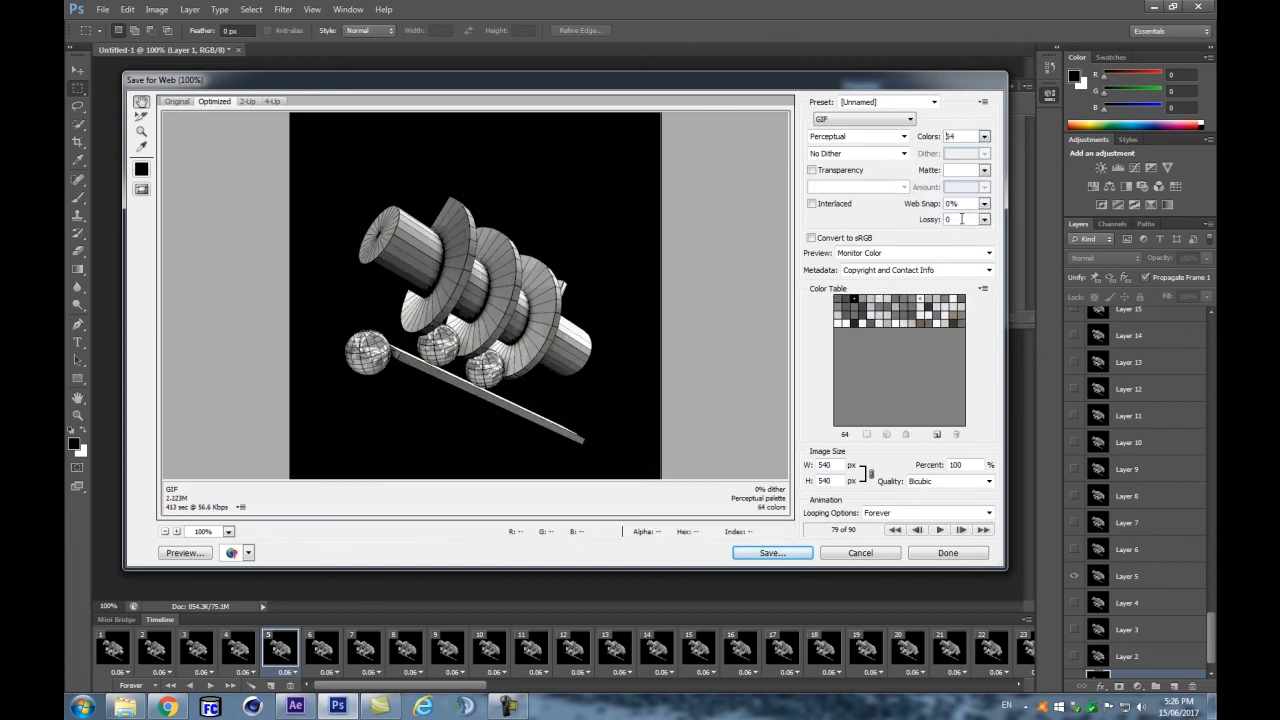
click(984, 136)
click(960, 243)
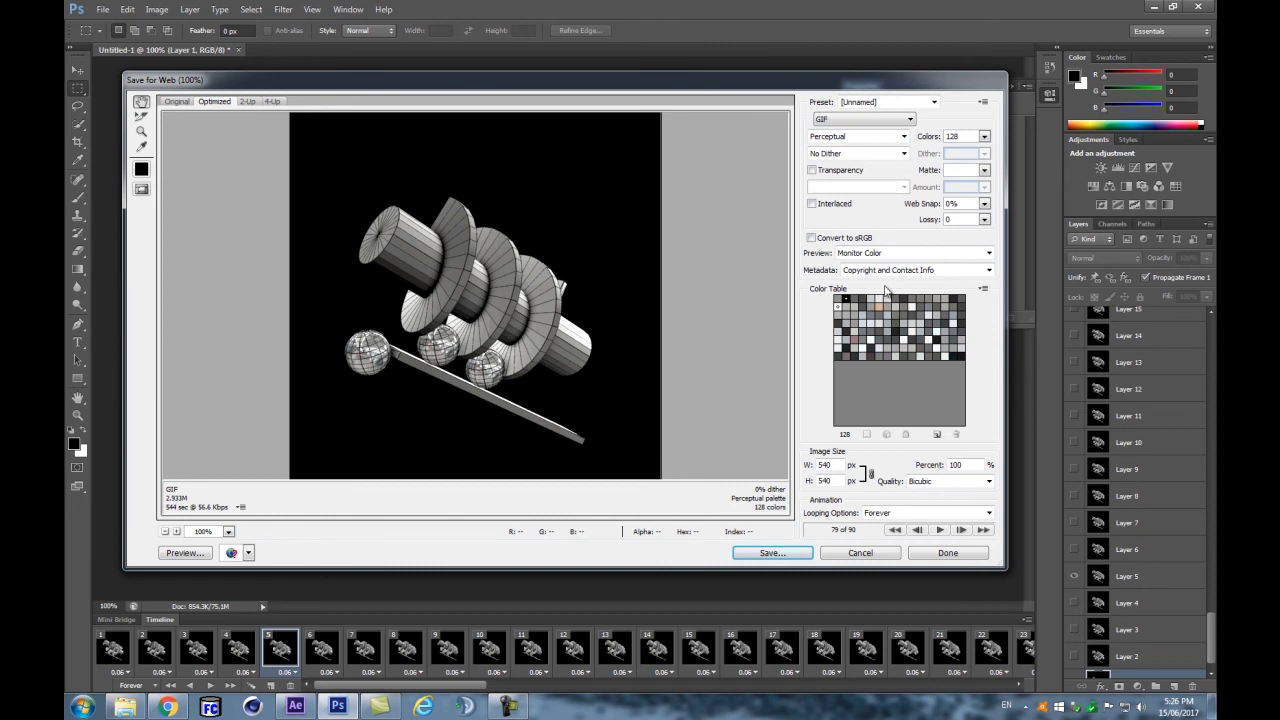
Step: Set the GIF's dithering to Diffusion at 100% and its Lossy value to 22
click(845, 153)
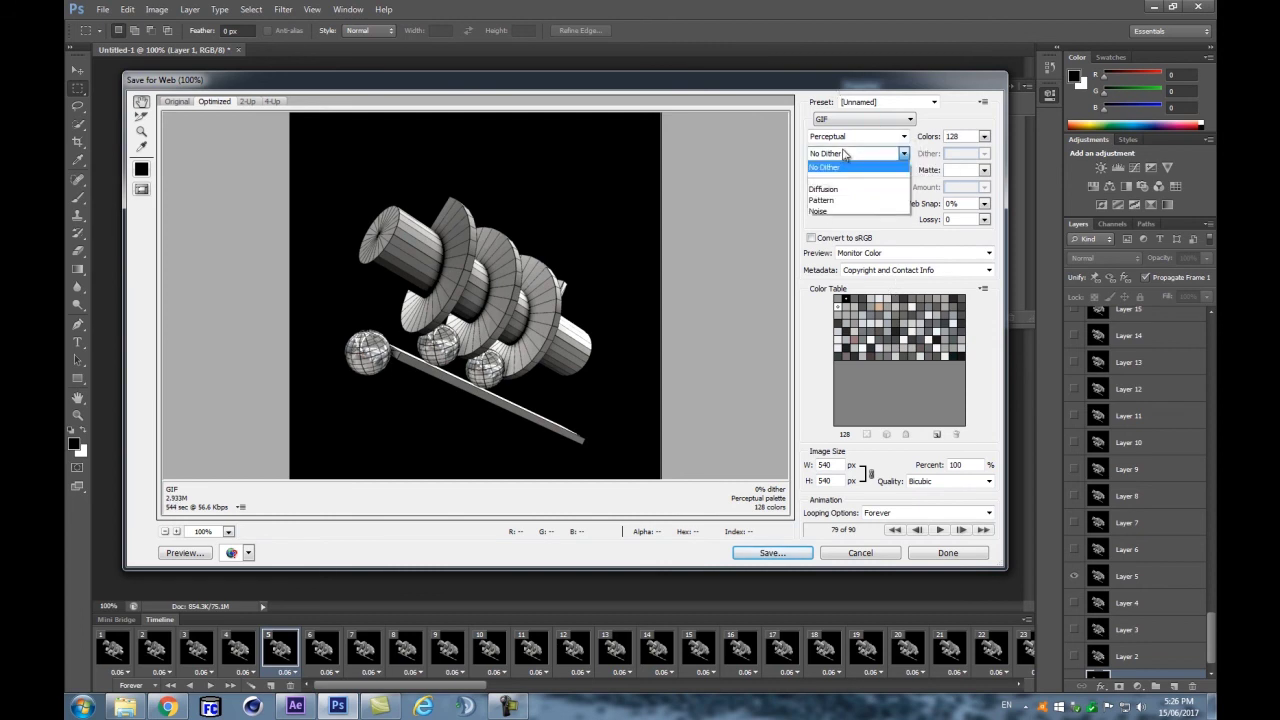
click(818, 190)
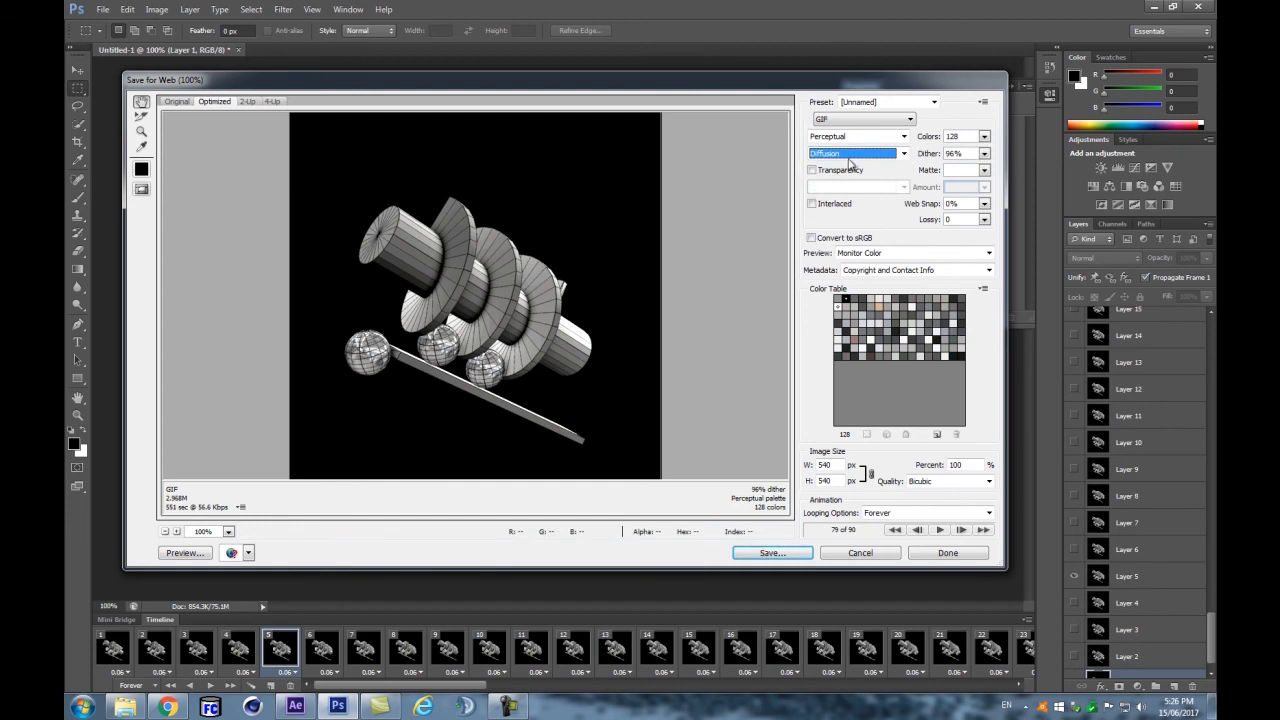
click(985, 155)
drag(980, 171, 1003, 168)
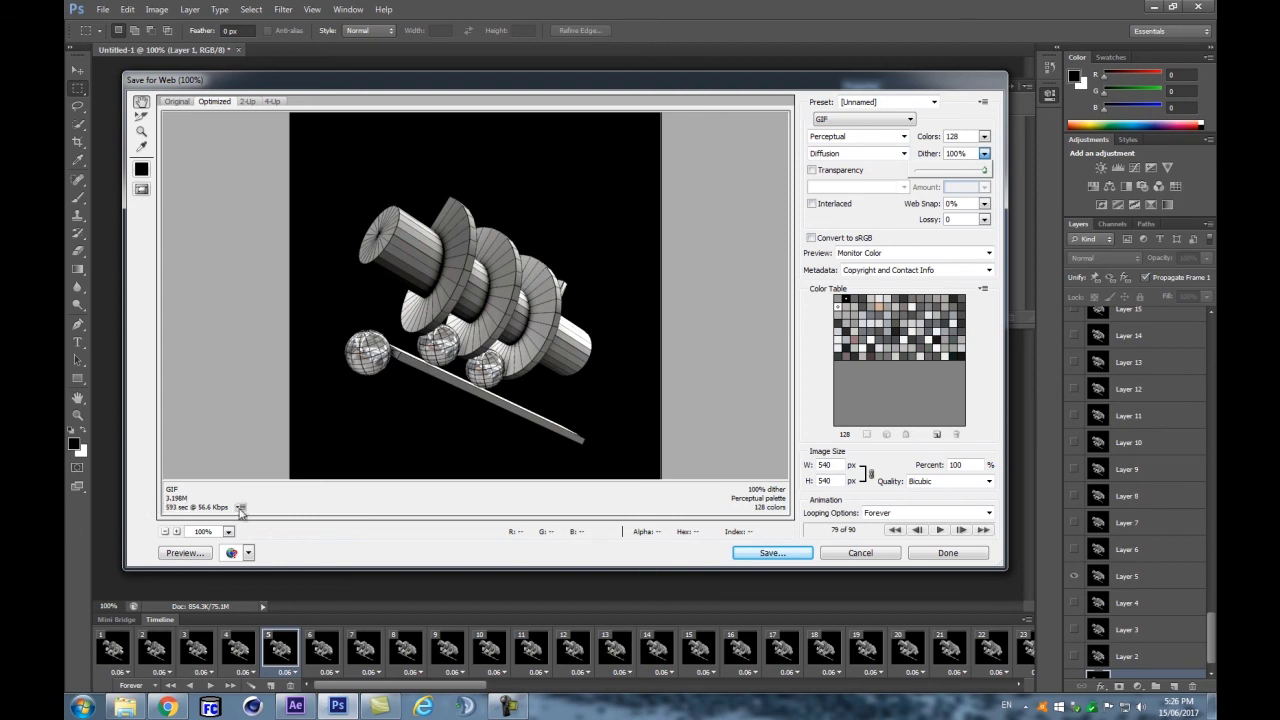
click(984, 219)
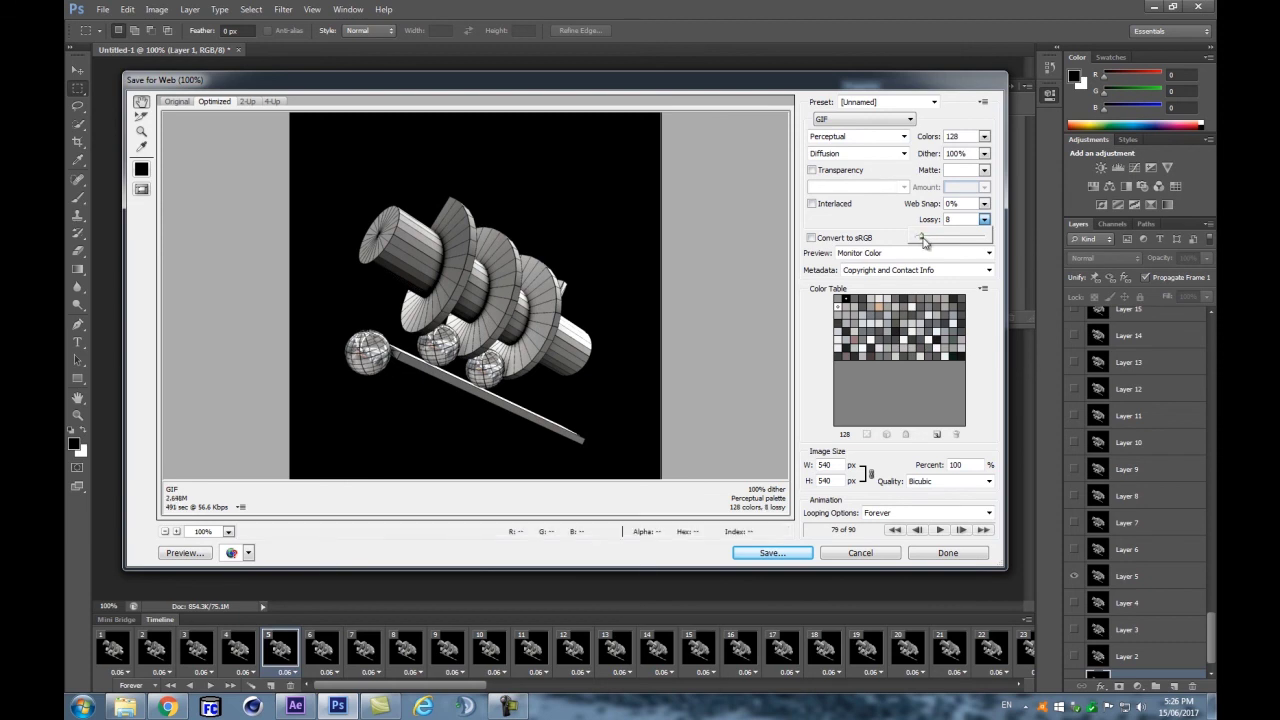
drag(924, 241, 931, 237)
Step: Compare the original image with the optimized GIF, both side by side and one at a time, for quality and file size
click(247, 102)
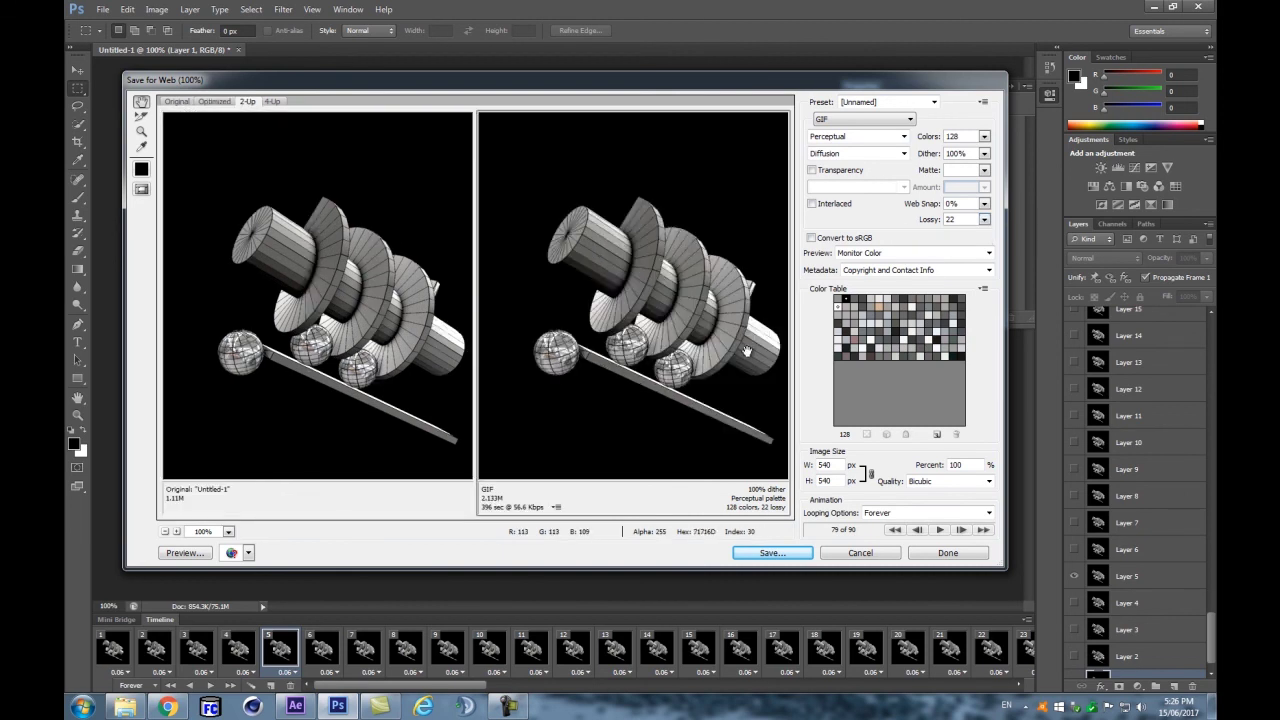
drag(607, 241, 578, 237)
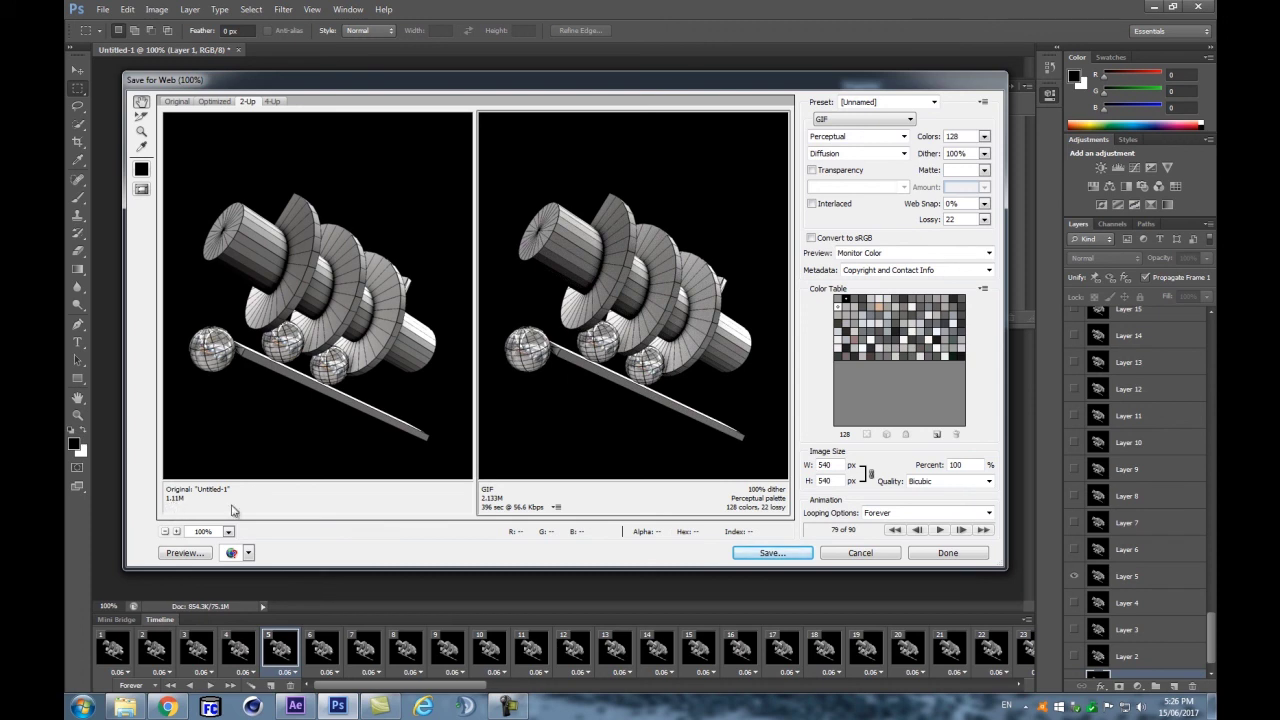
click(391, 360)
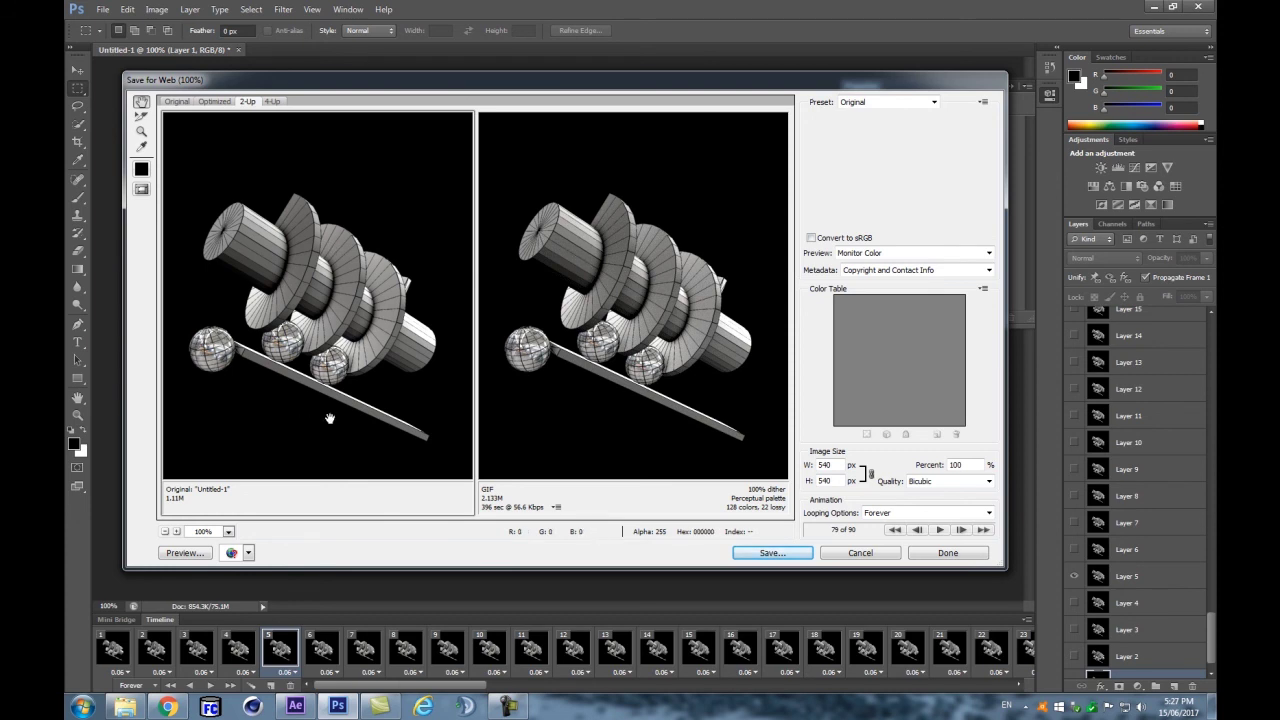
click(593, 328)
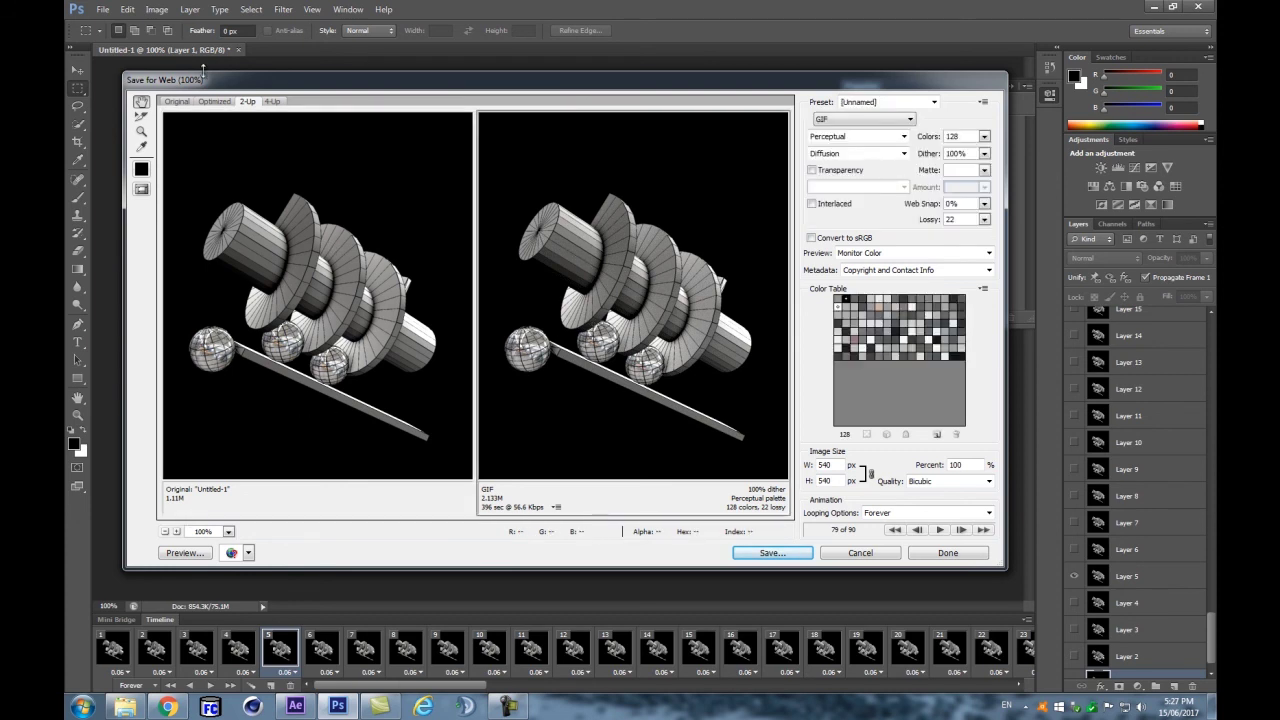
click(214, 101)
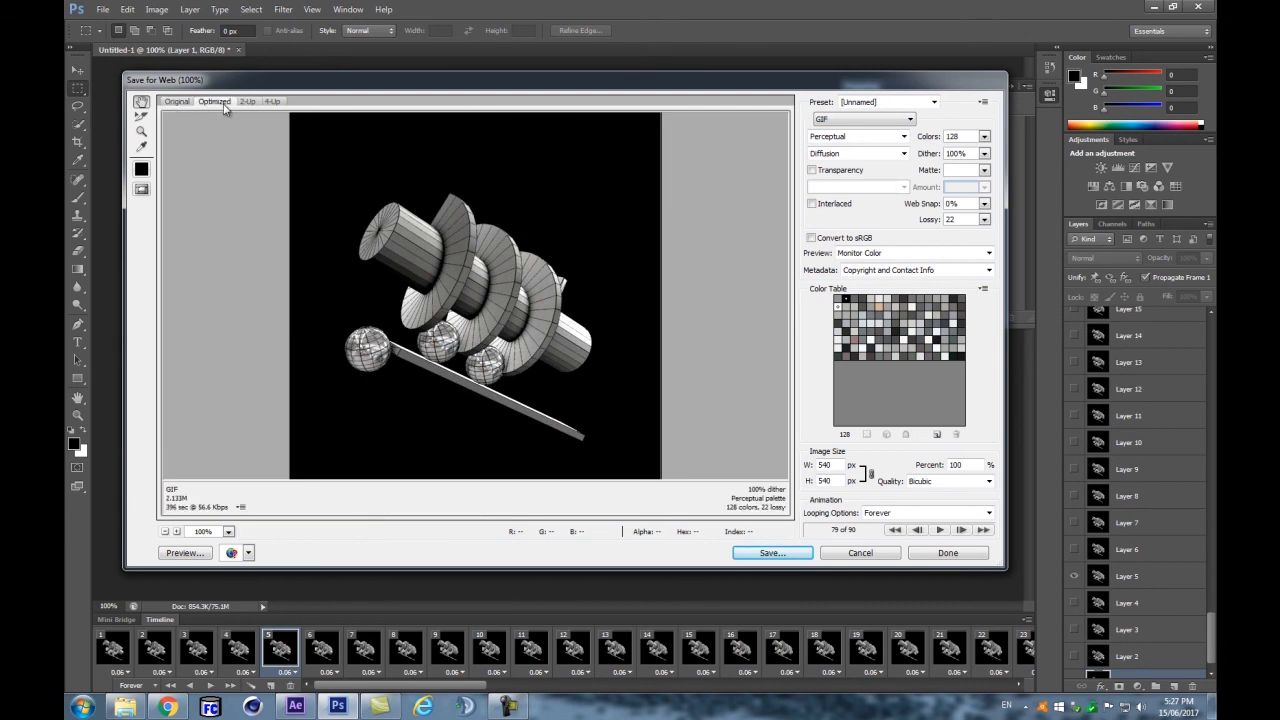
click(177, 101)
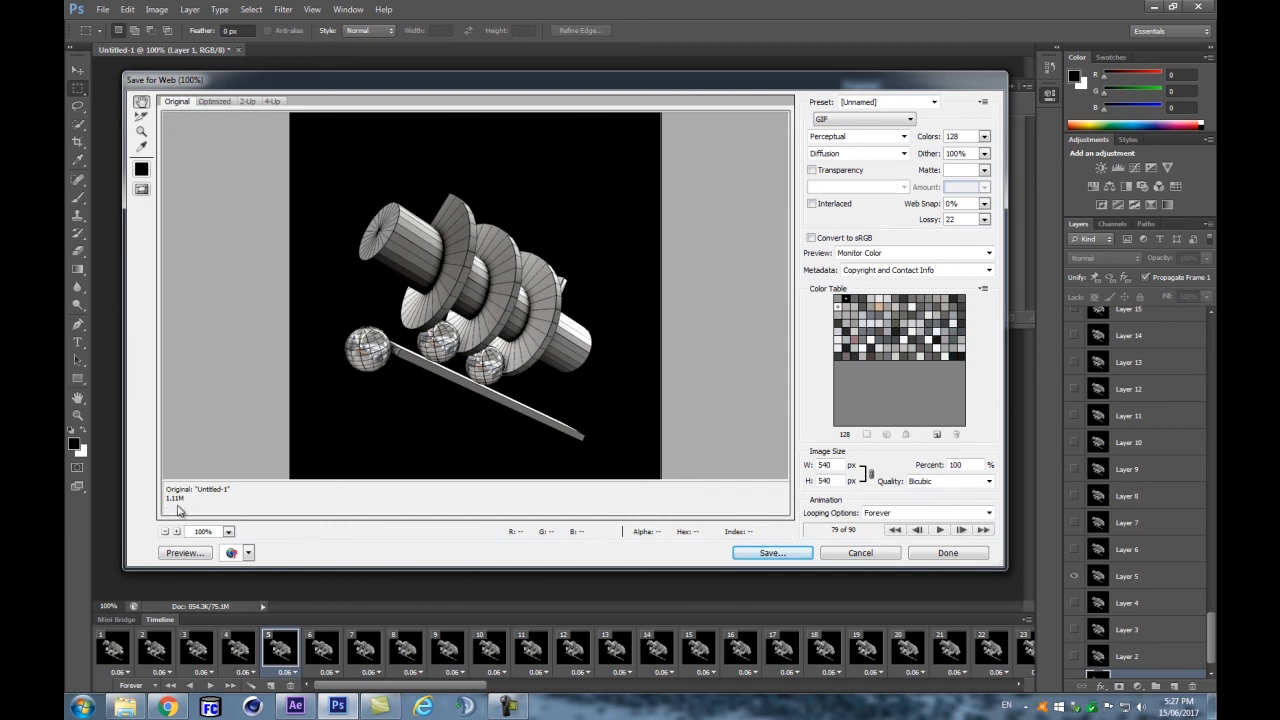
click(214, 101)
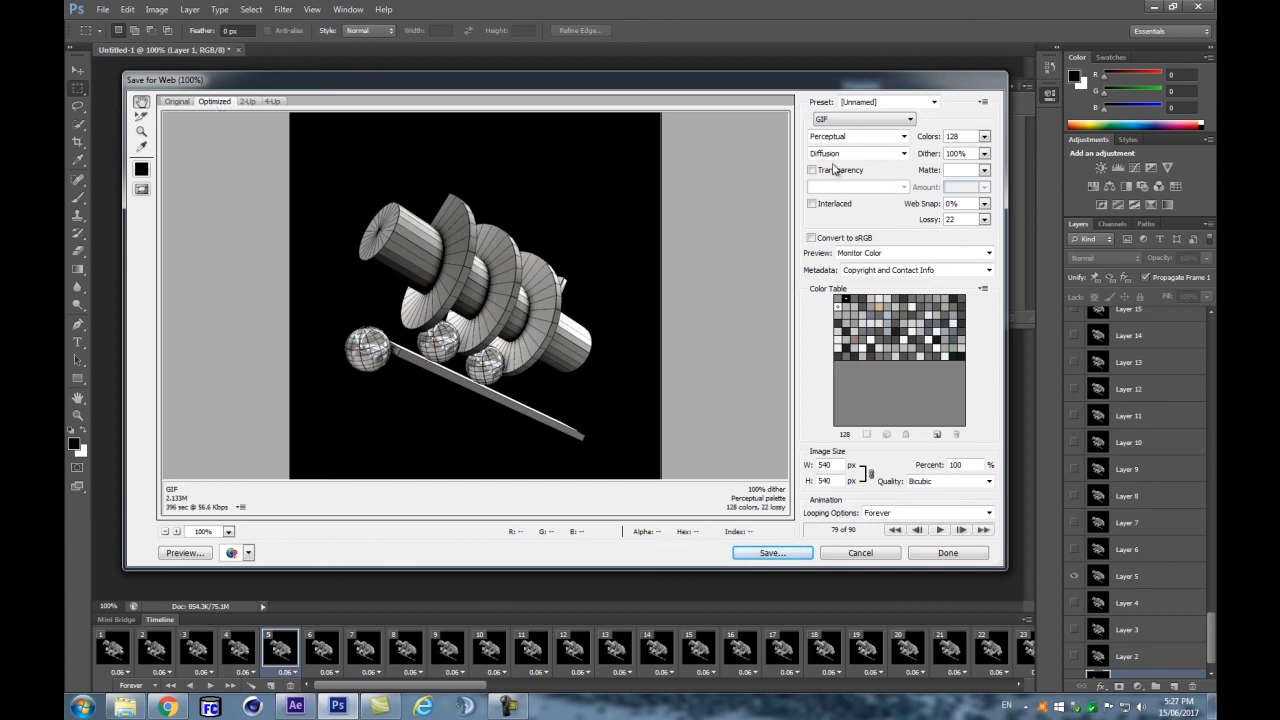
Step: Set the GIF's Dither amount to 99% and Lossy to 24, and play the animation preview
click(984, 155)
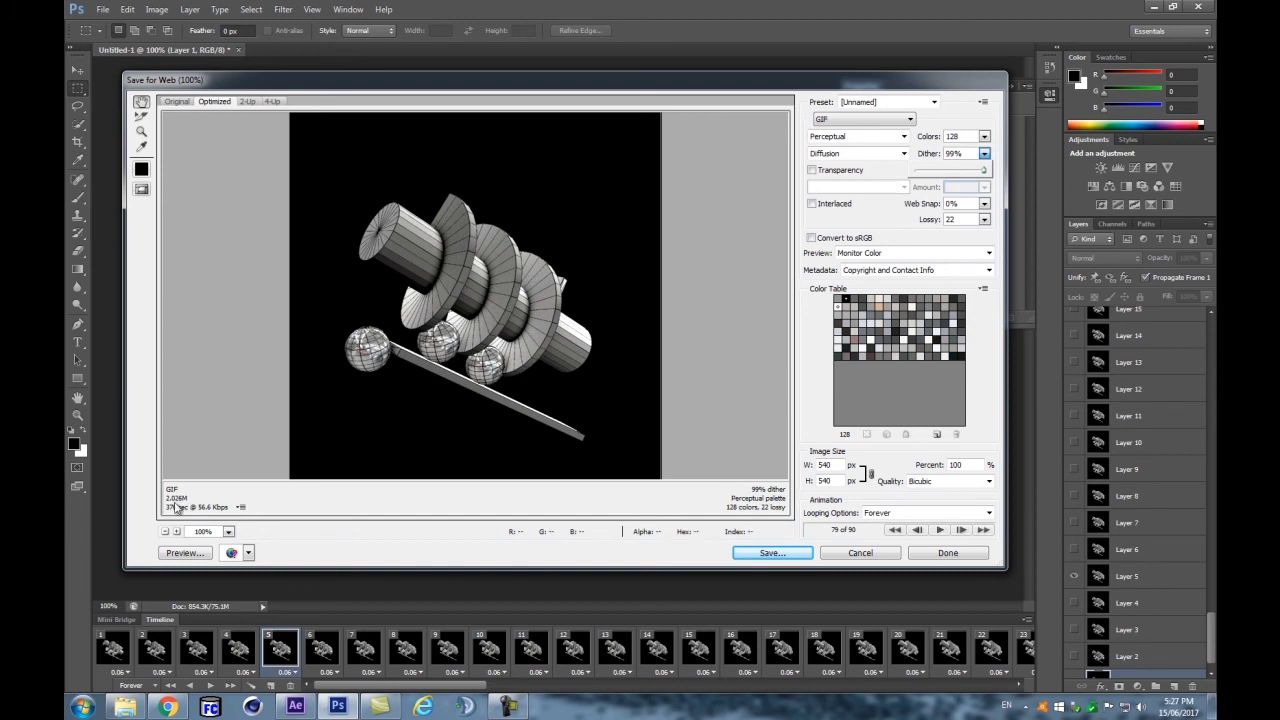
click(985, 220)
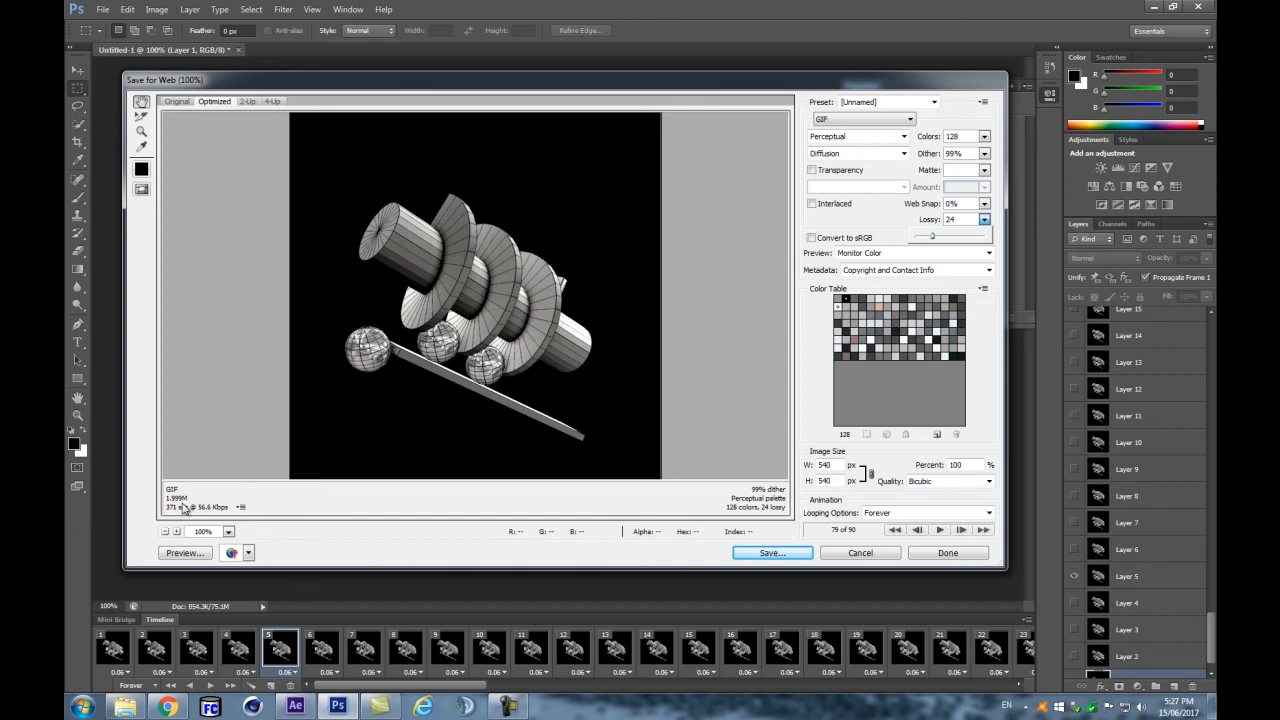
click(939, 530)
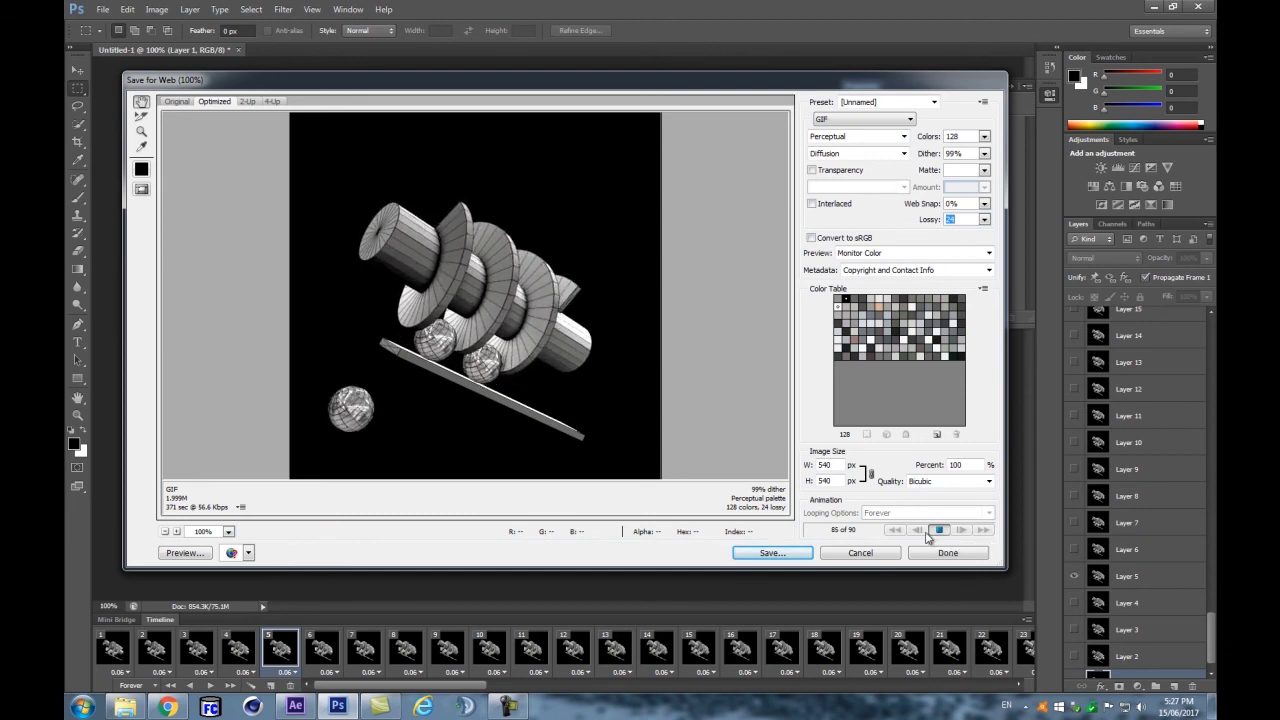
Step: Try No Dither with 256 colors and Lossy values of 29 and 13 for the GIF
click(870, 155)
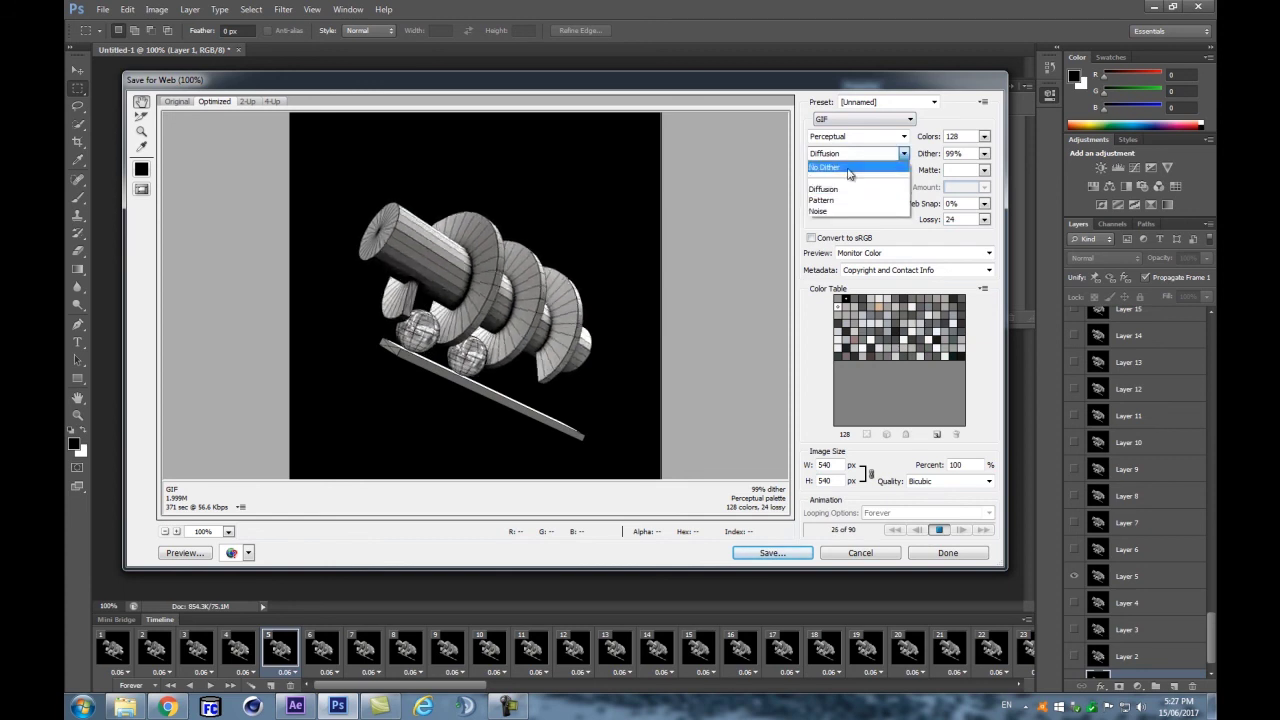
click(848, 170)
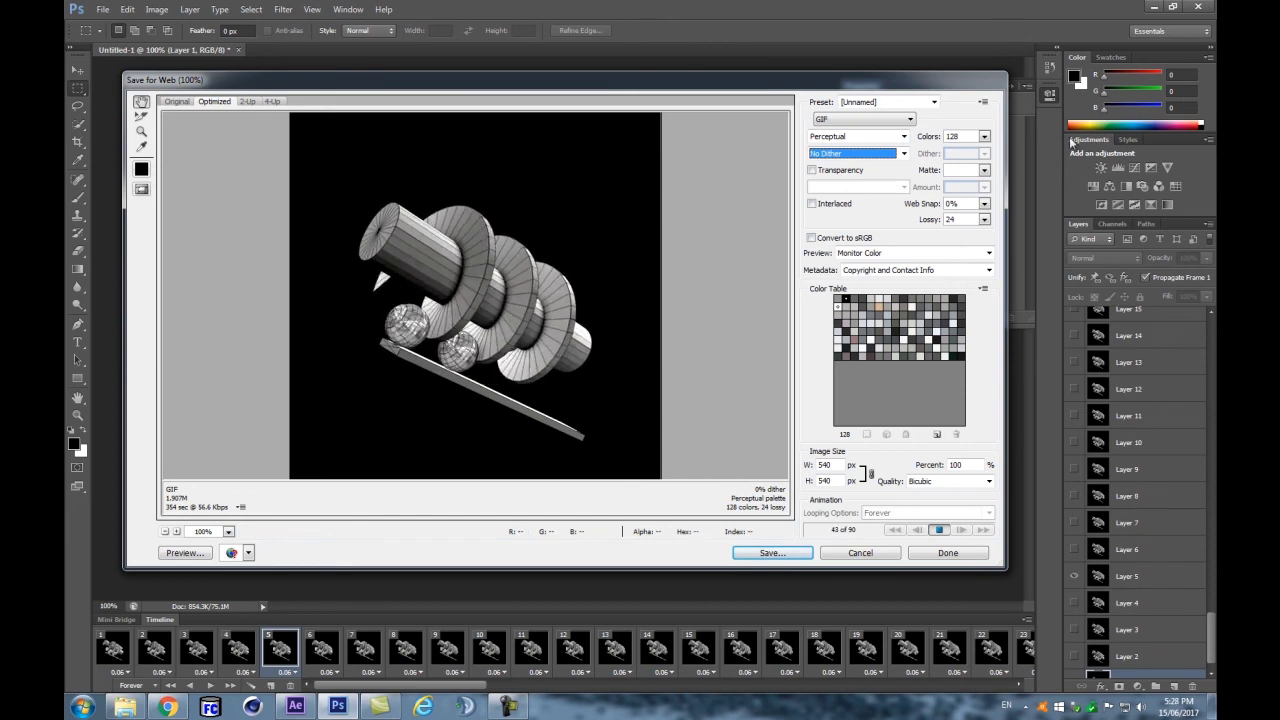
click(985, 138)
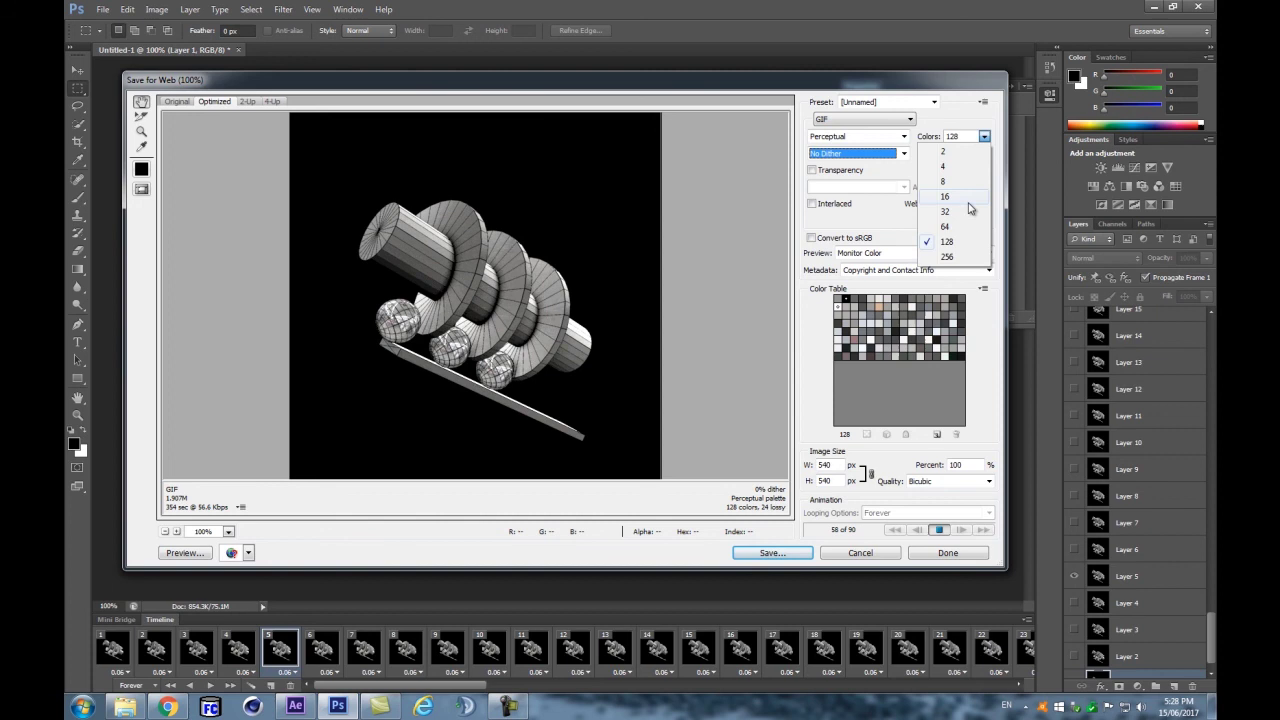
click(962, 262)
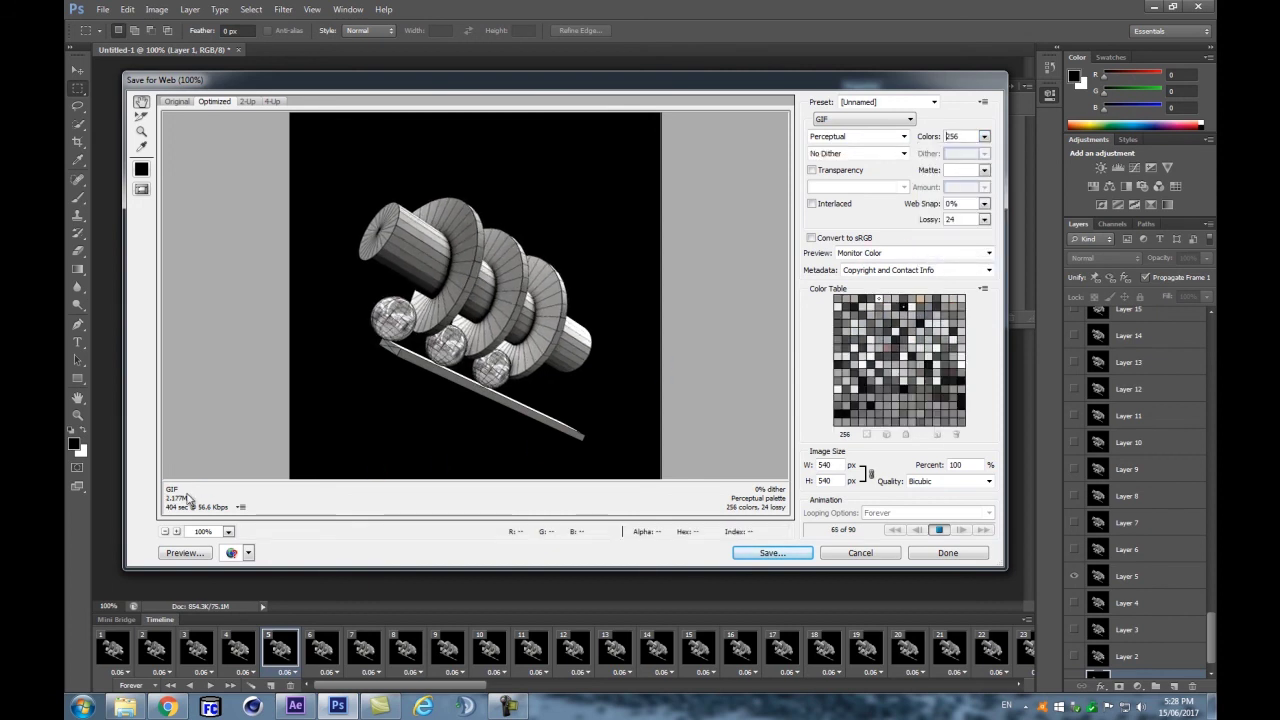
click(984, 220)
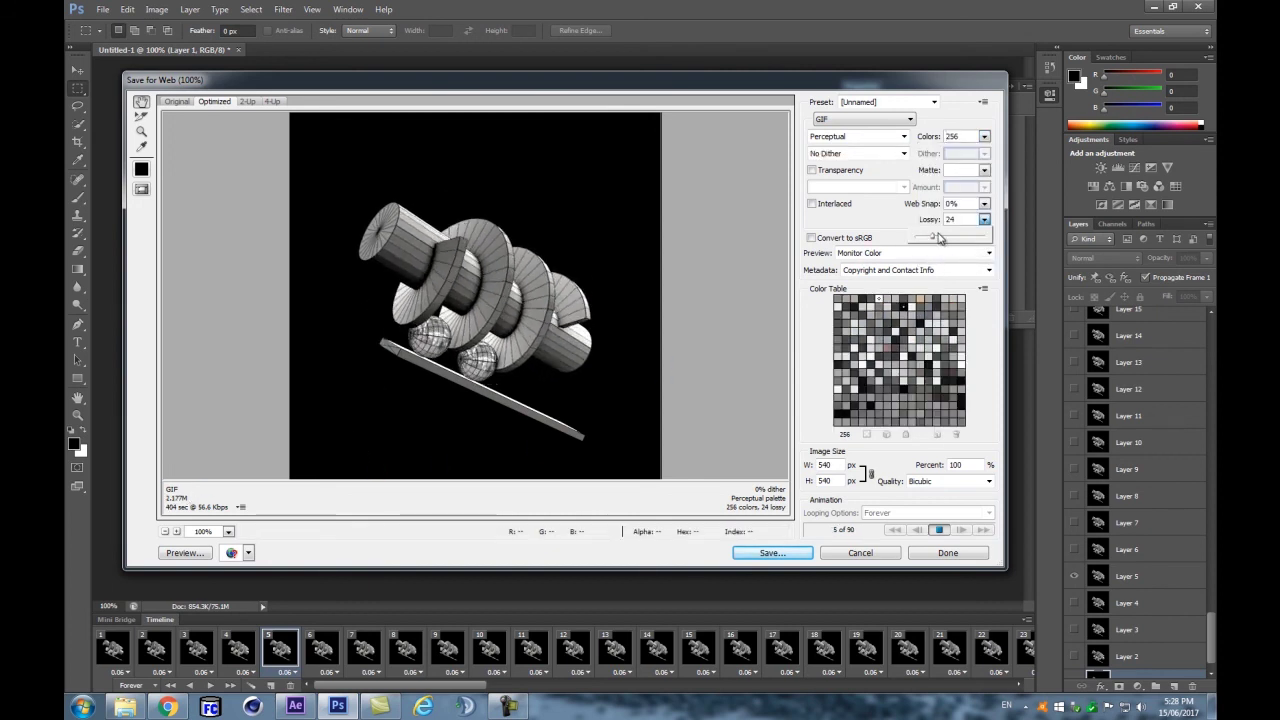
click(936, 236)
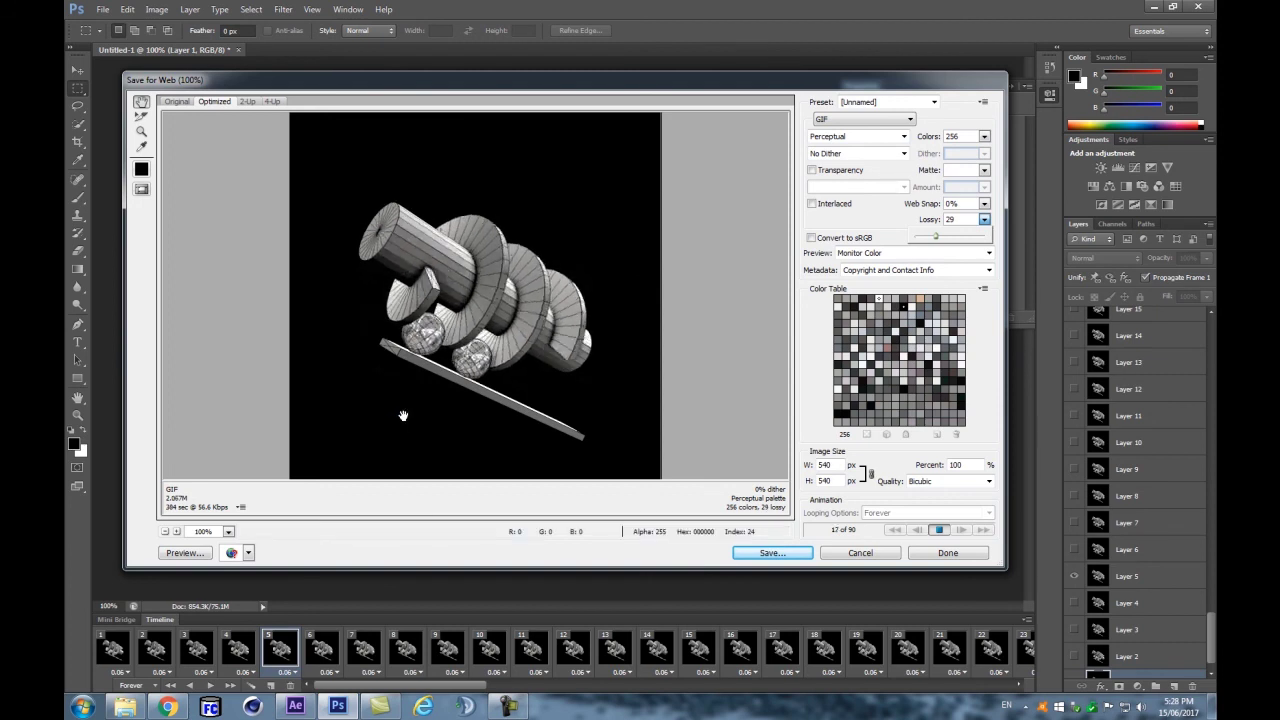
drag(940, 240, 926, 245)
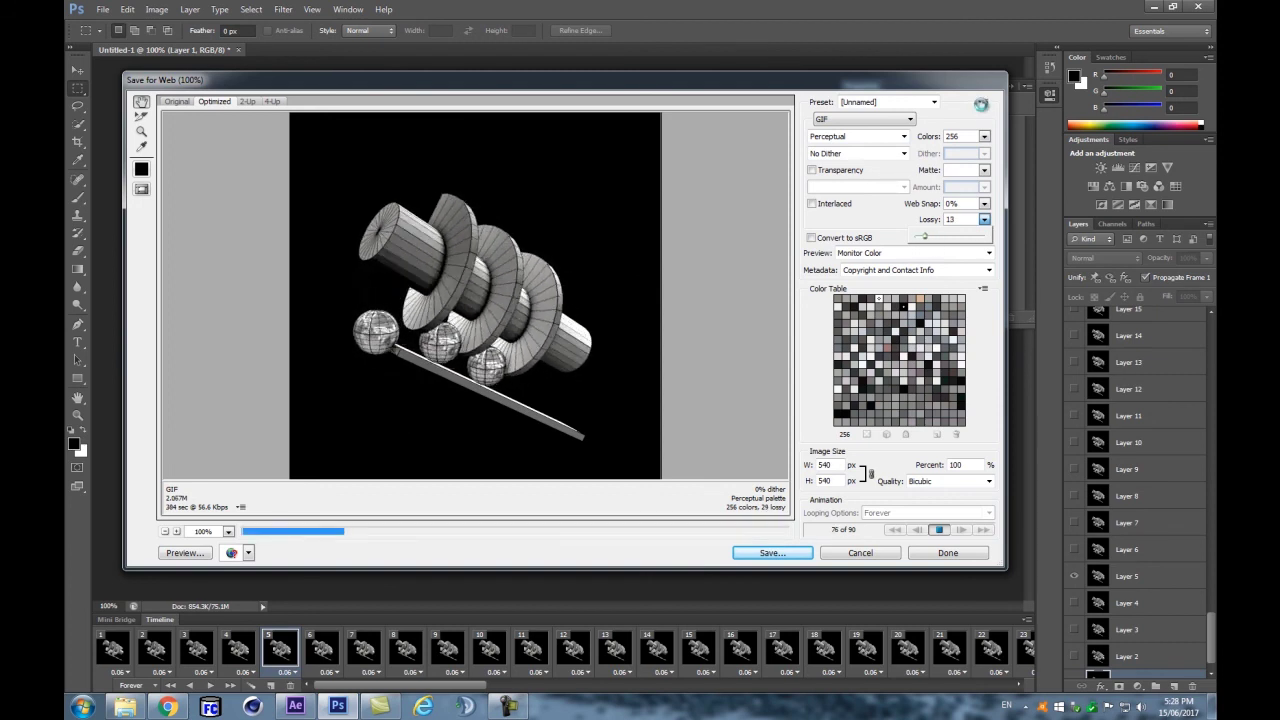
Step: Set the GIF to Diffusion dithering with 128 colors and a Lossy value of 24
click(845, 157)
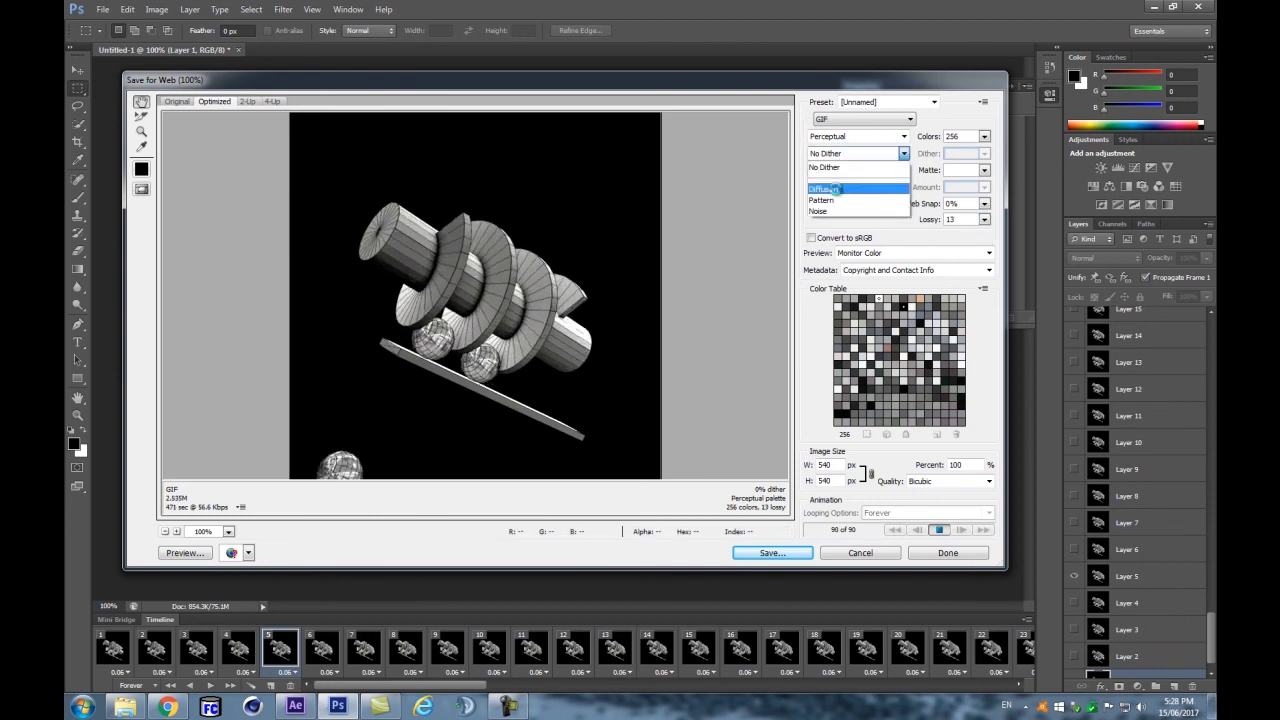
click(846, 189)
click(984, 137)
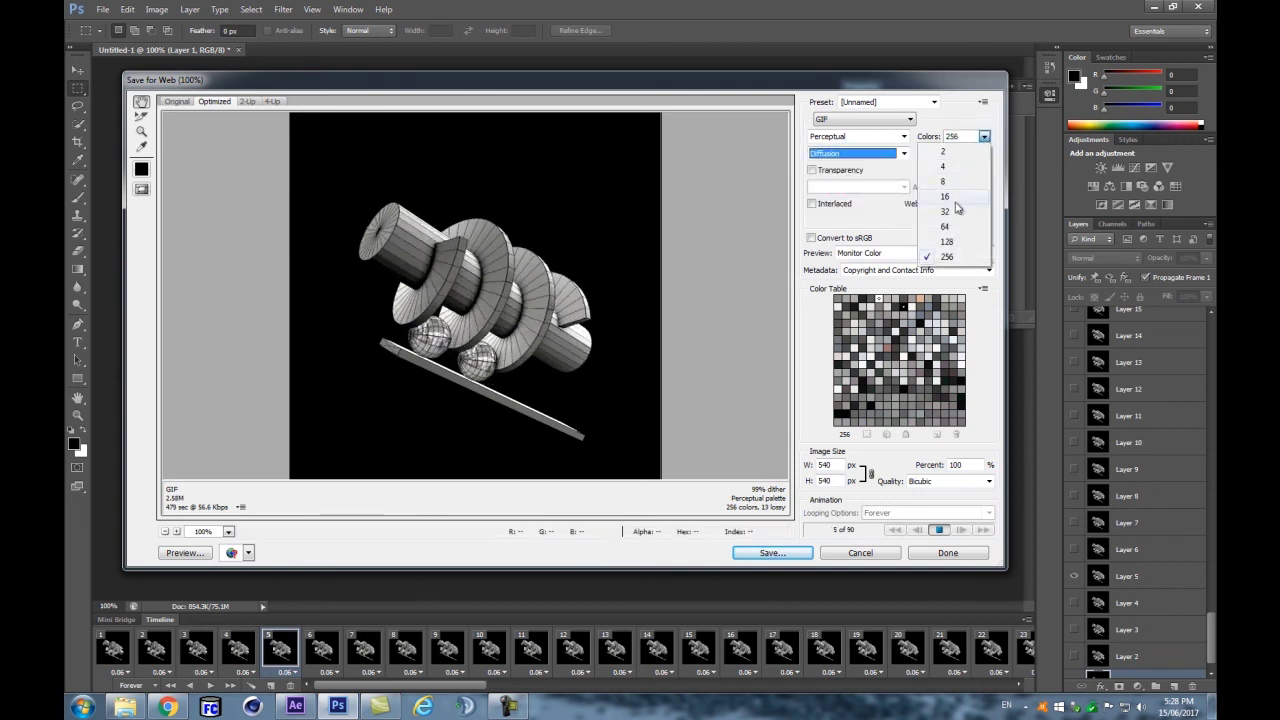
click(950, 242)
text(128)
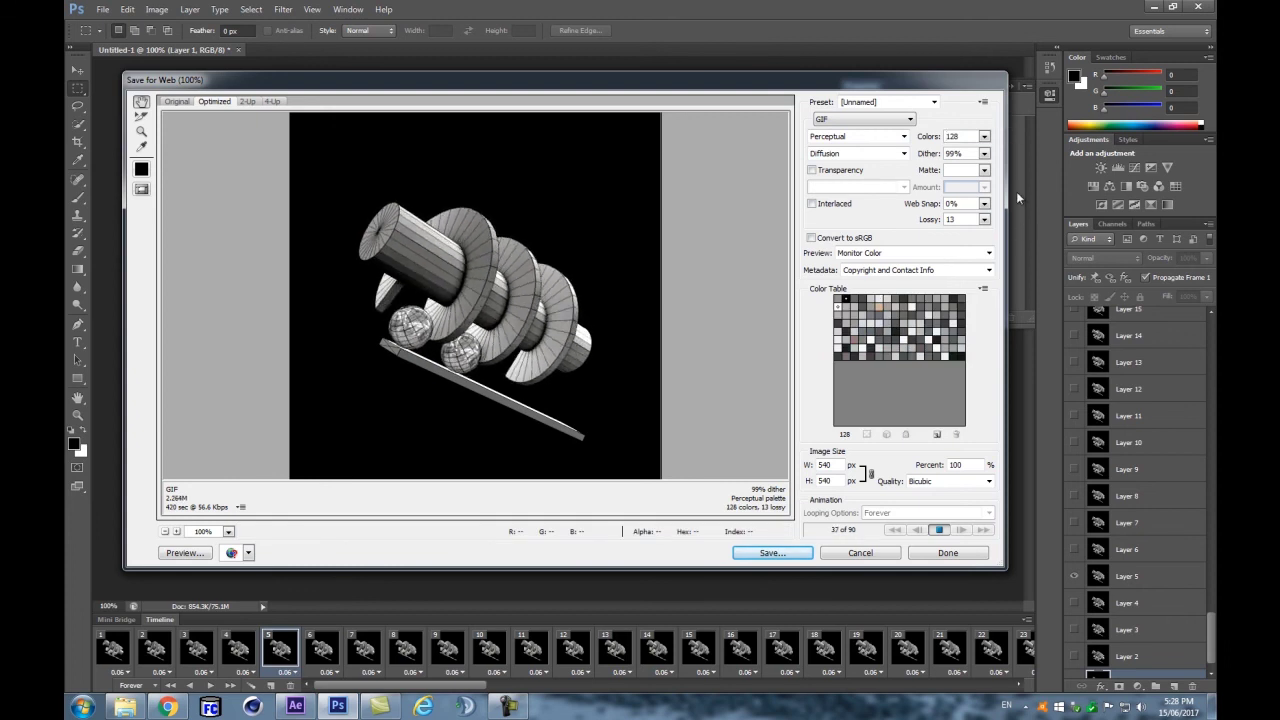
click(985, 220)
click(929, 237)
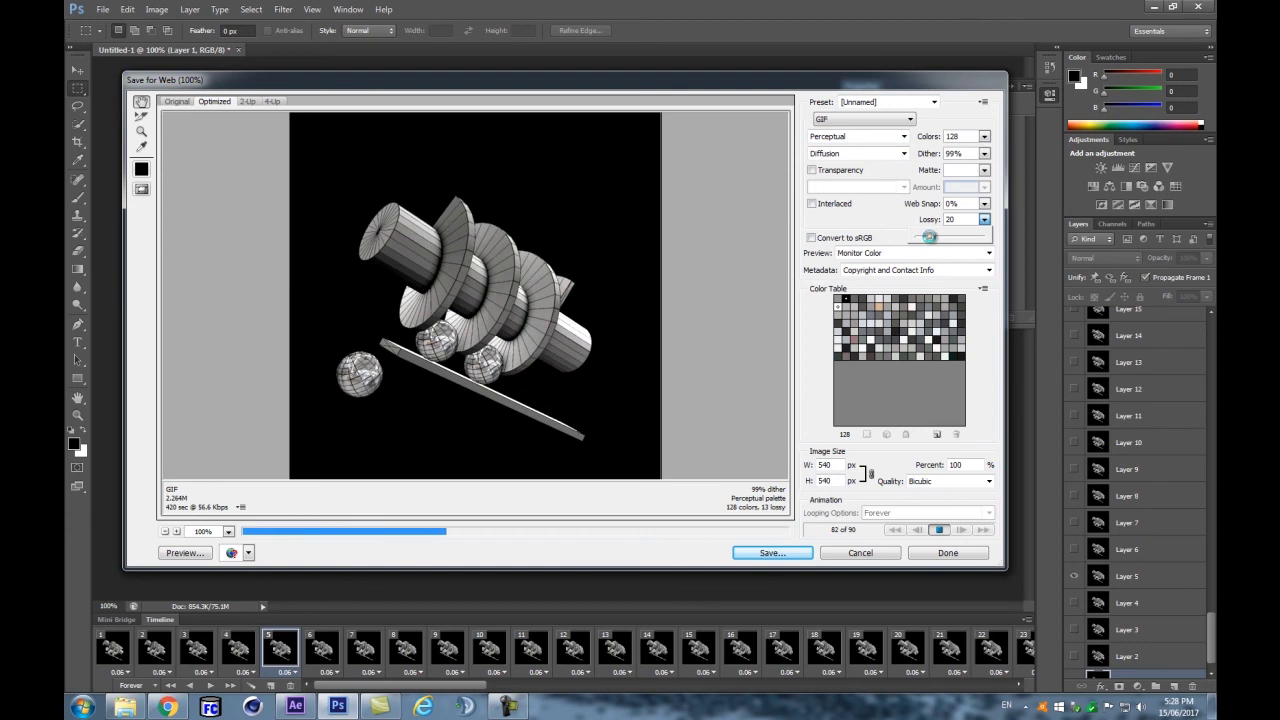
drag(929, 237, 934, 241)
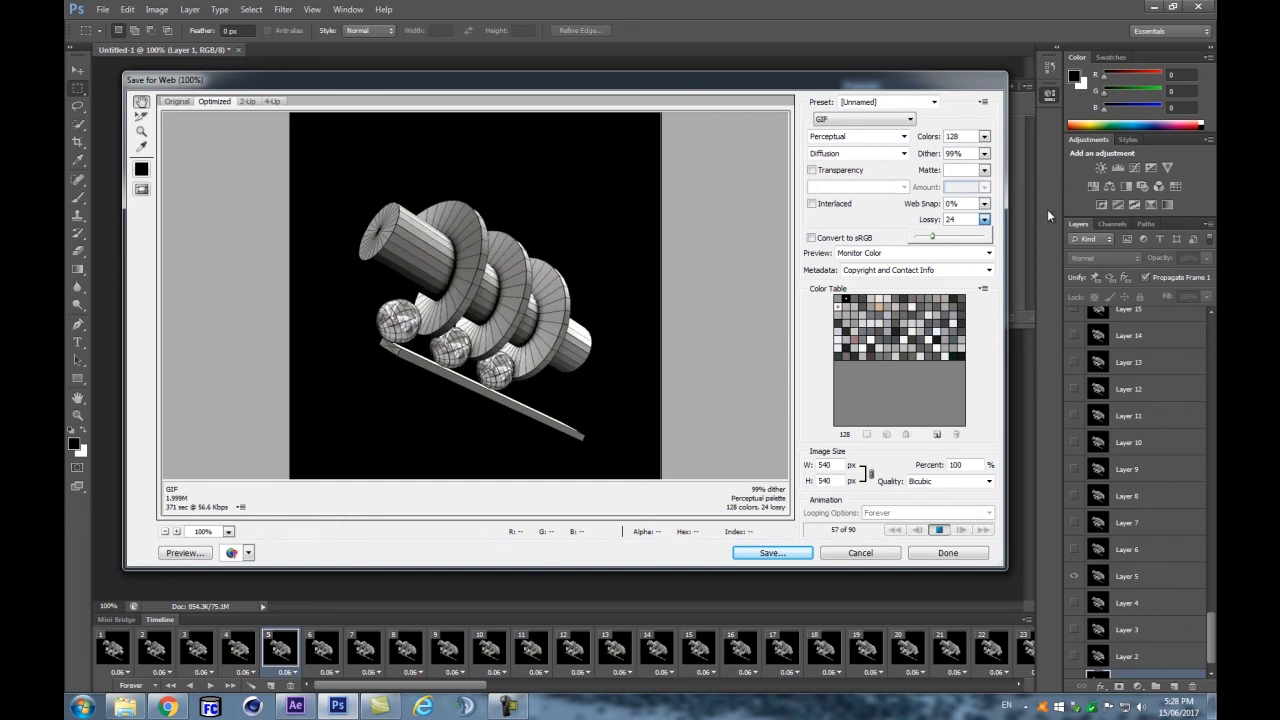
Step: Save the optimized GIF as screwArchimedesTut_tum.gif in the gif folder within the output folder of tao-screwArchimedes
click(757, 553)
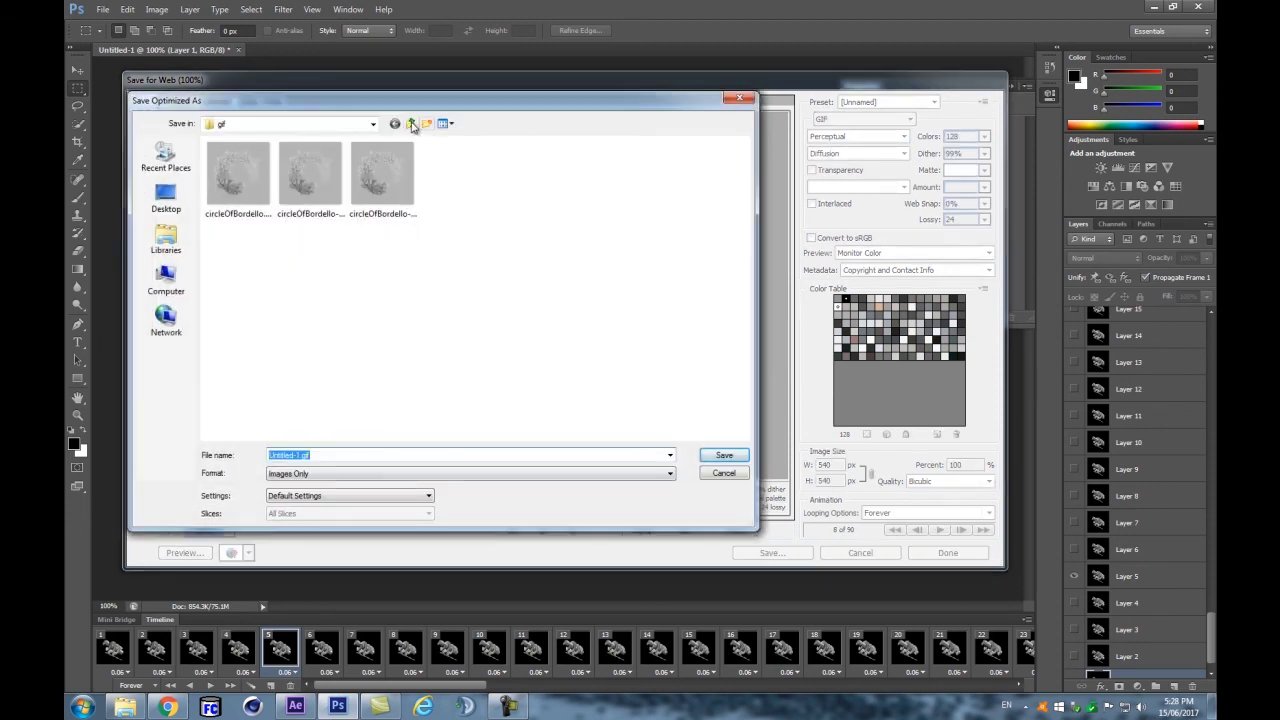
click(411, 125)
double_click(252, 159)
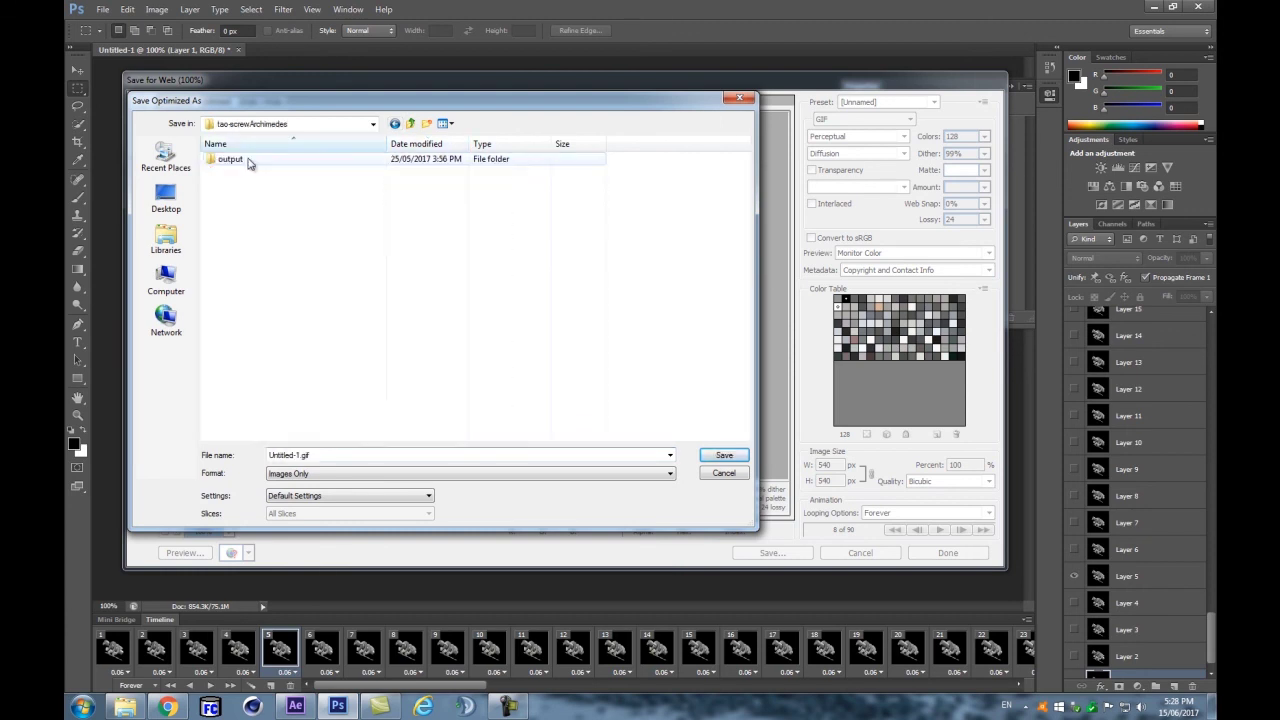
double_click(235, 159)
double_click(240, 172)
click(310, 180)
double_click(336, 455)
click(328, 455)
text(02)
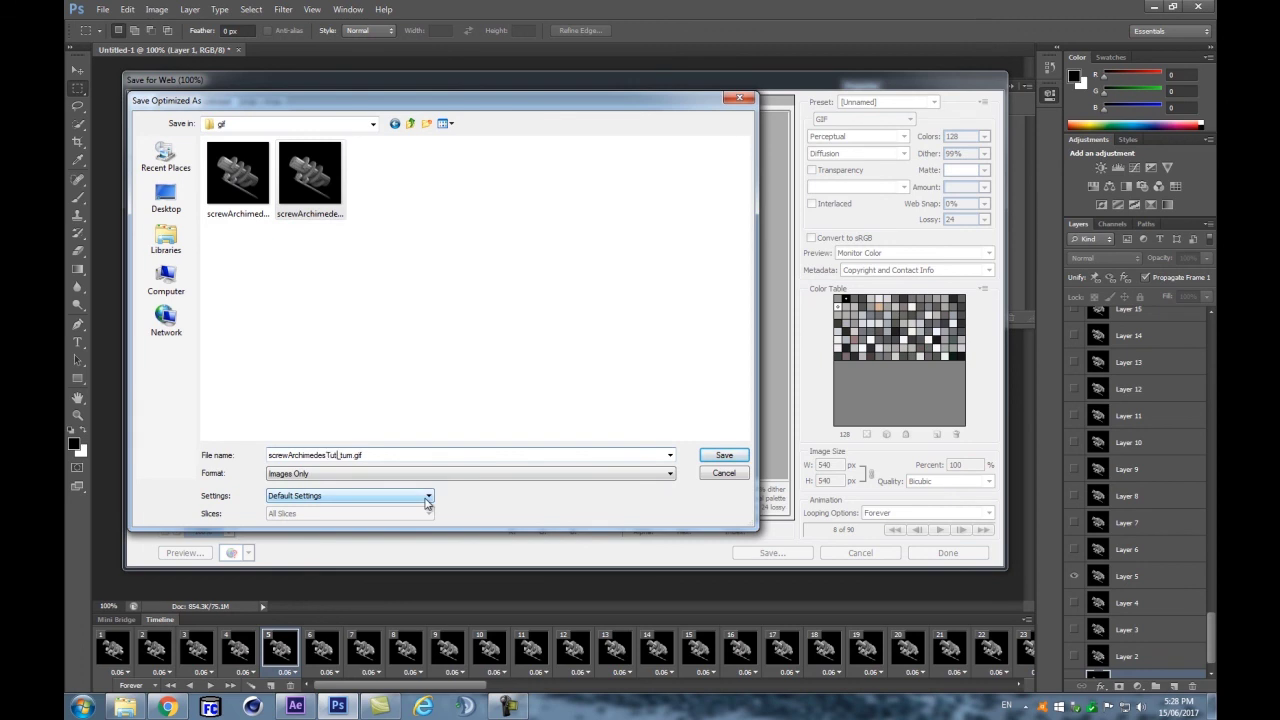
key(Return)
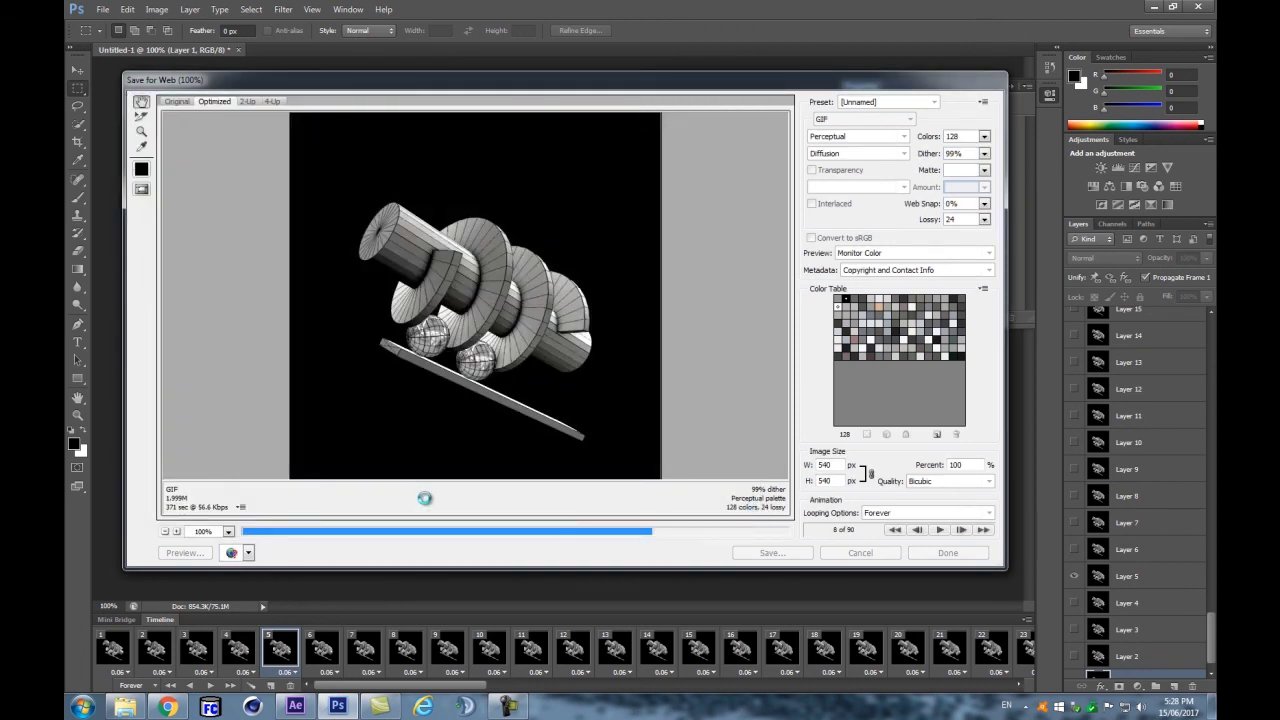